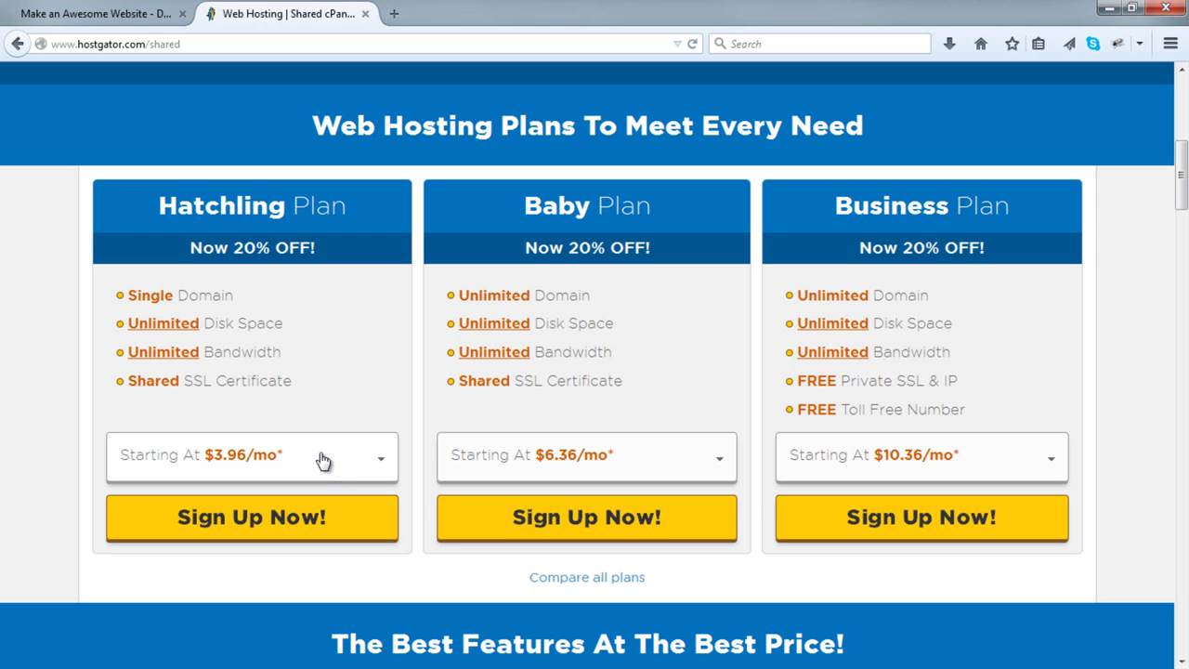
- Check the Hatchling plan's term prices and start signing up for Hatchling
left_click(323, 460)
left_click(323, 460)
left_click(232, 531)
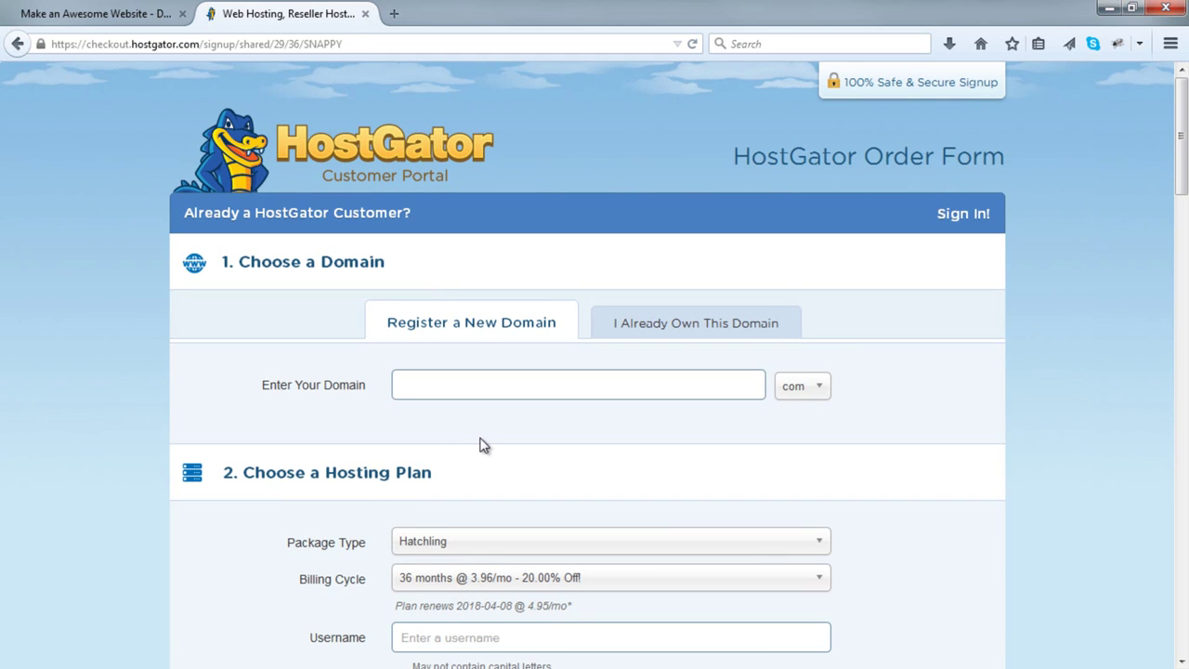
- Try the I Already Own This Domain option, then return to Register a New Domain
left_click(659, 324)
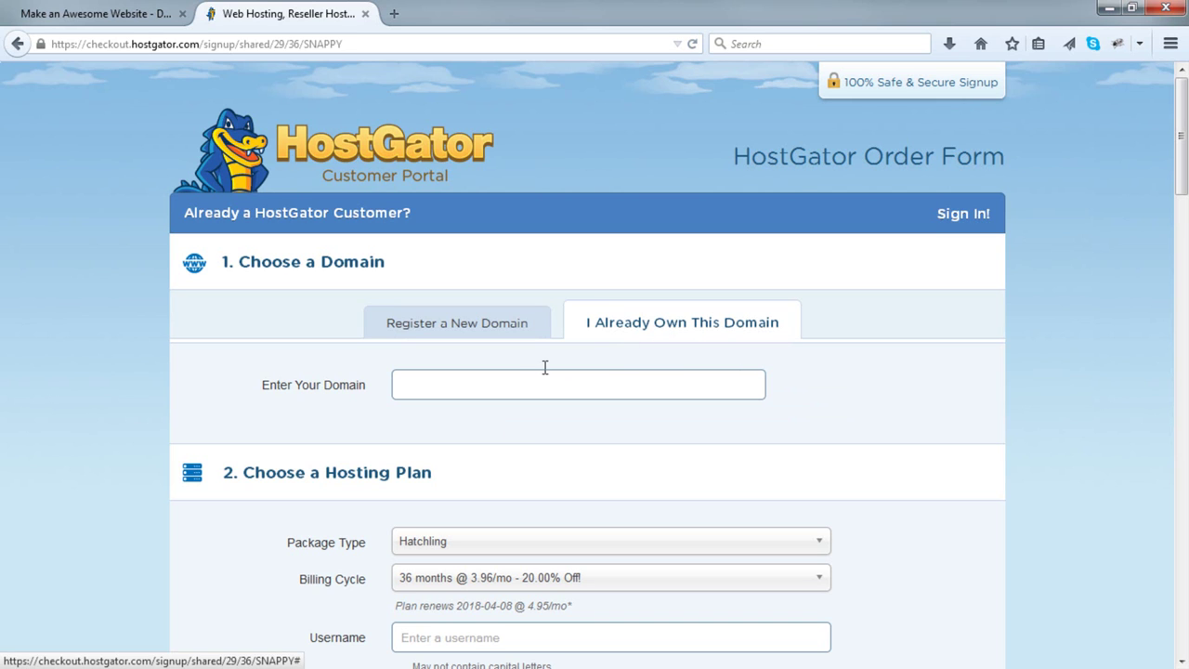
left_click(512, 380)
type("afasdf")
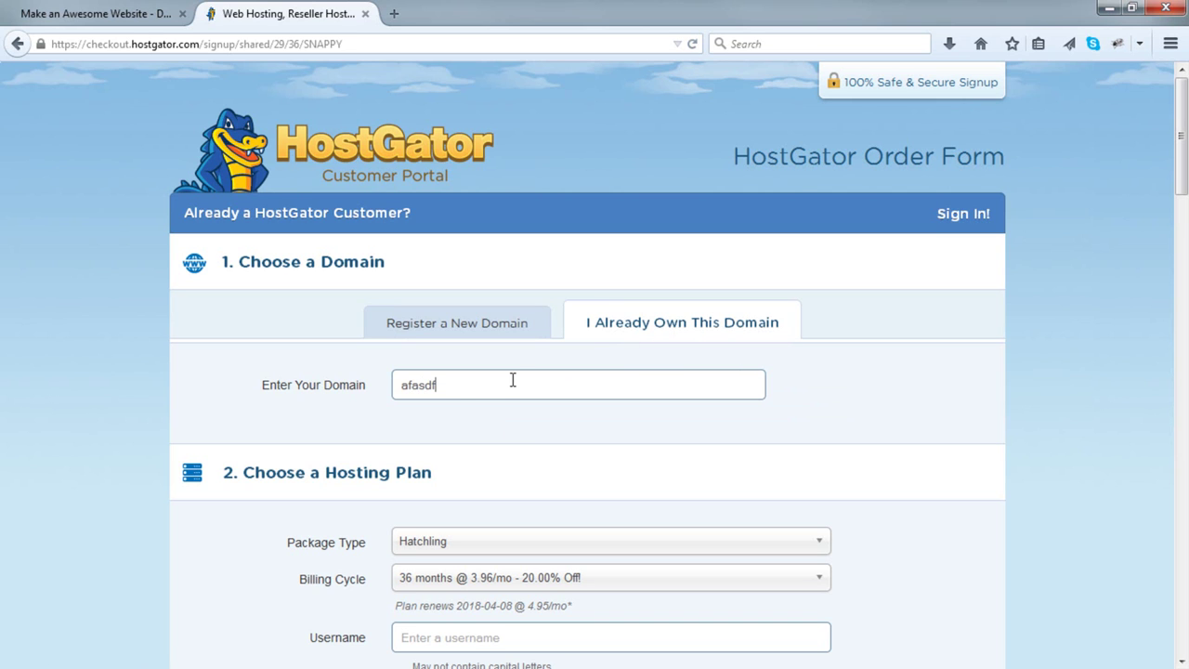
type(".com")
key("BackSpace")
key("BackSpace")
key("BackSpace")
key("BackSpace")
key("BackSpace")
key("BackSpace")
key("BackSpace")
key("BackSpace")
key("BackSpace")
key("BackSpace")
left_click(489, 321)
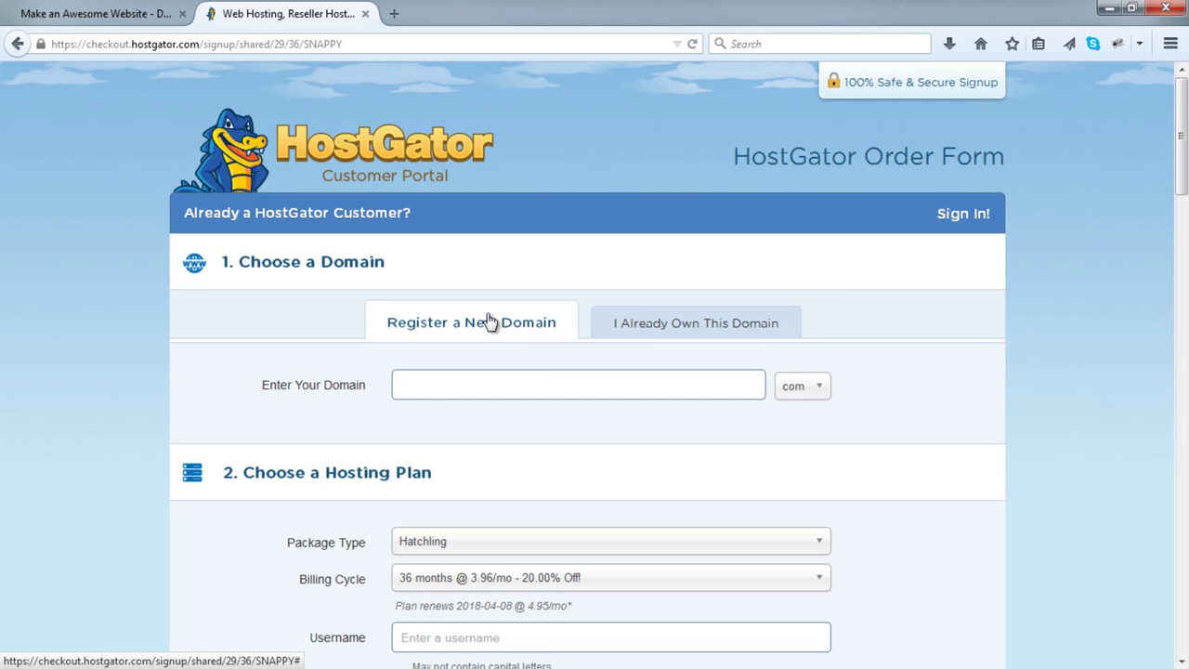
left_click(428, 386)
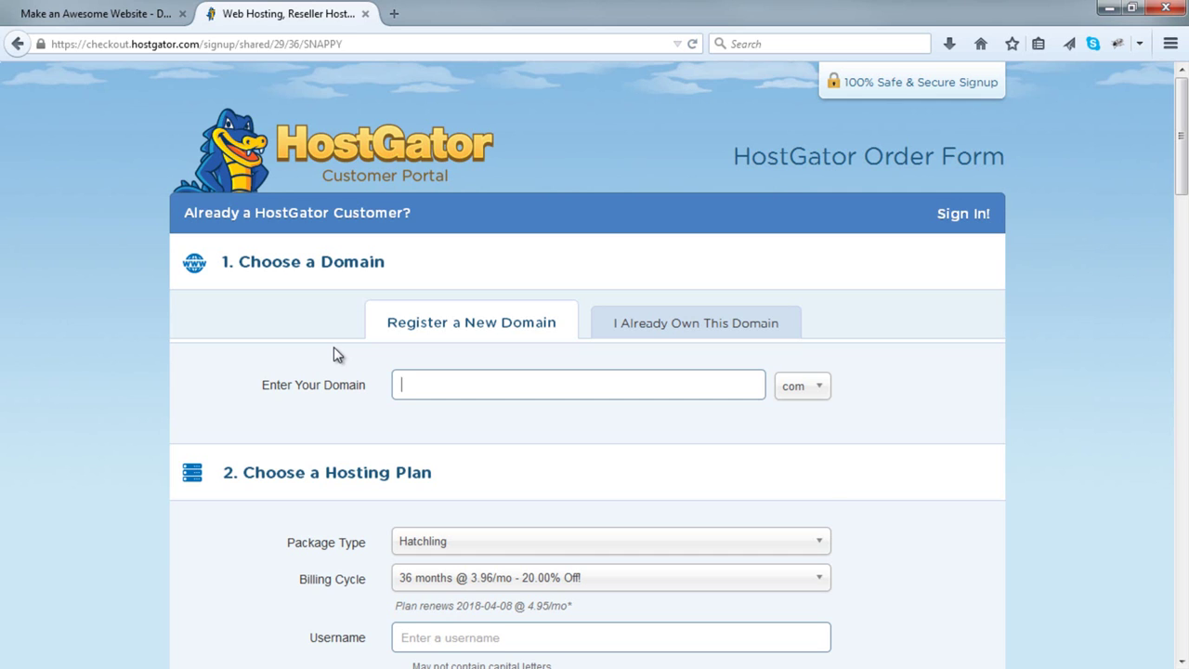
left_click(824, 393)
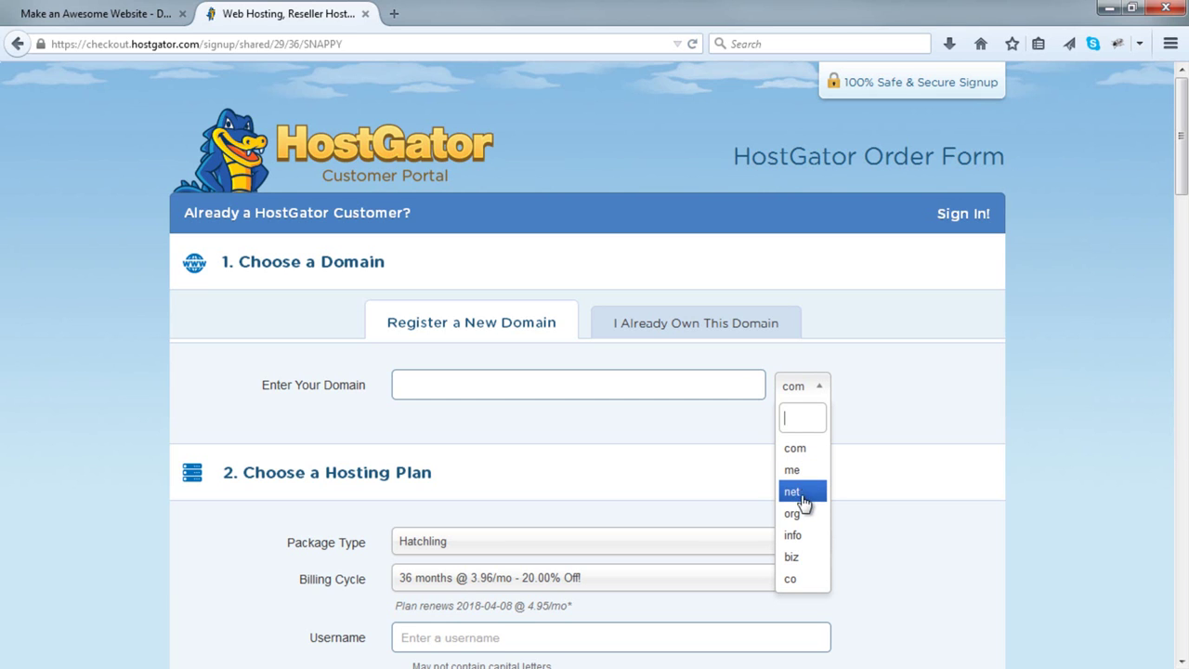
- Search for emcvantegedemo with the com extension, adding emcvantegedemo.com as the primary domain
left_click(852, 409)
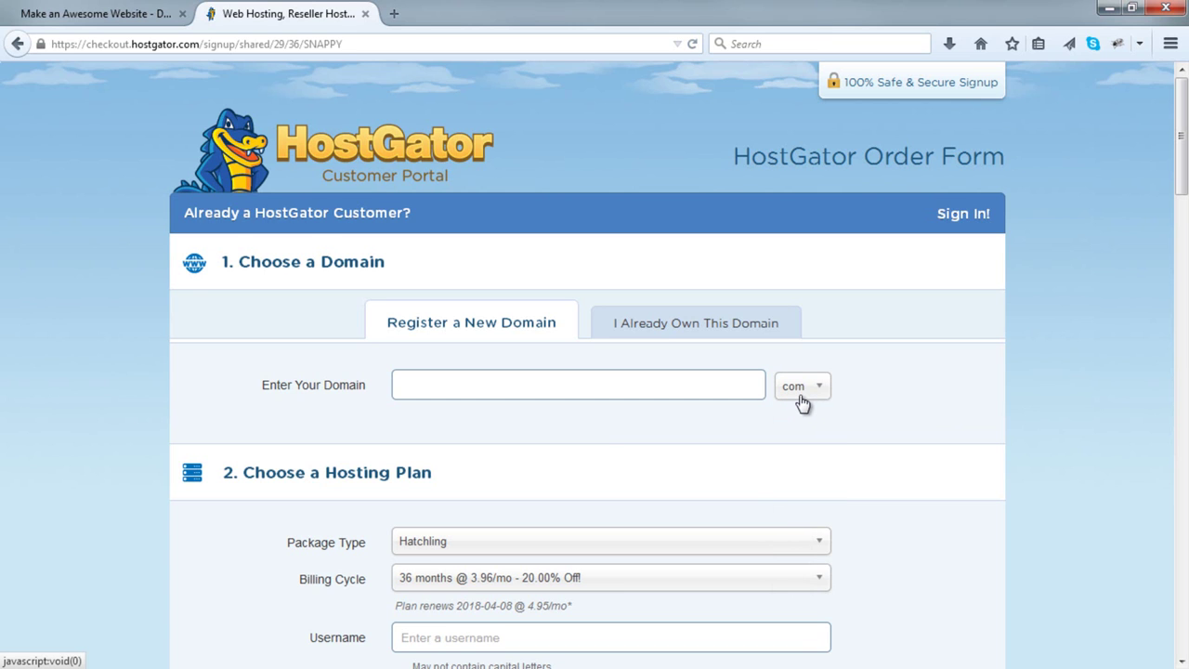
left_click(492, 383)
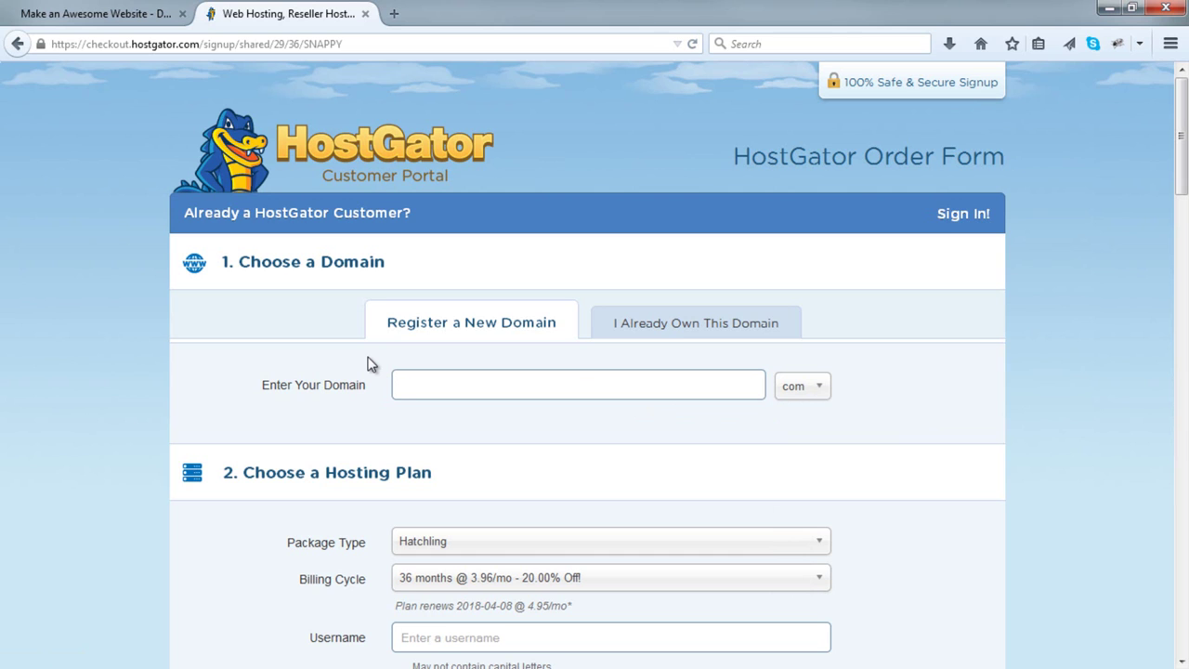
type("emcvantegedemo")
key("Tab")
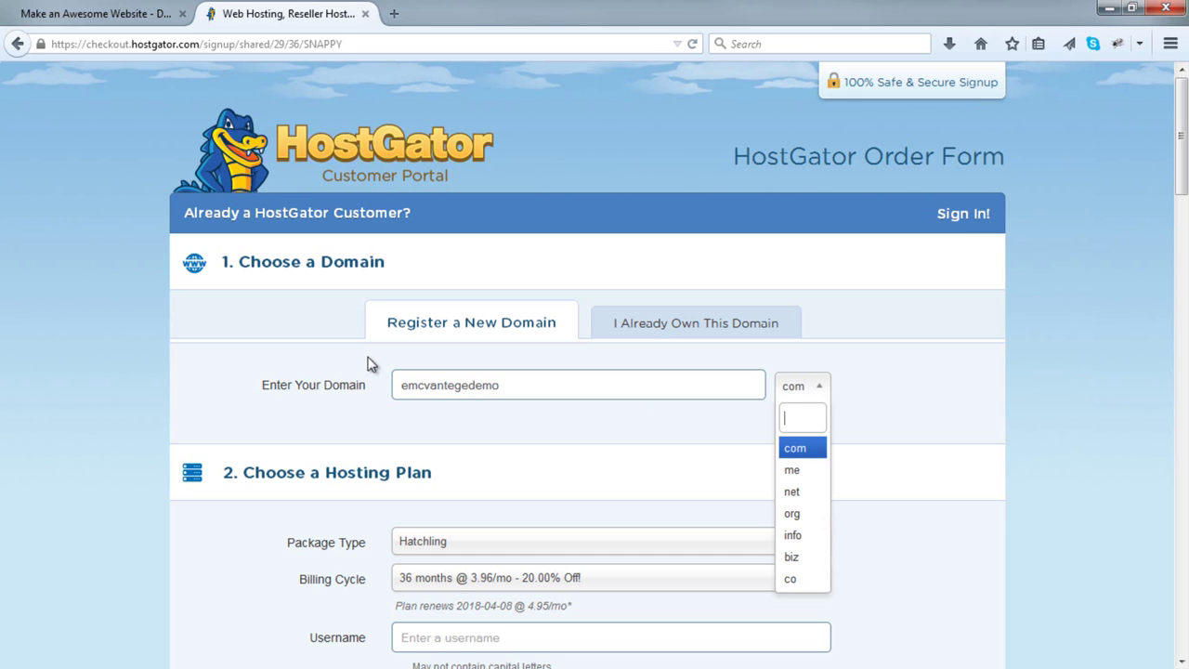
left_click(795, 448)
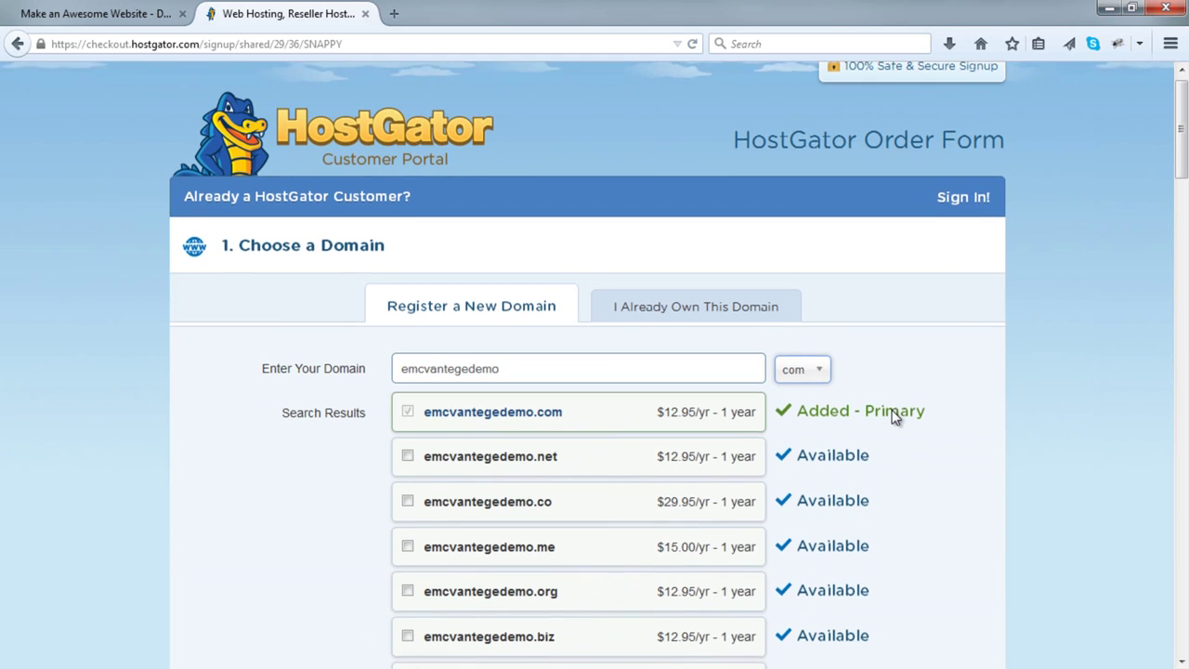
scroll(891, 410, "down", 2)
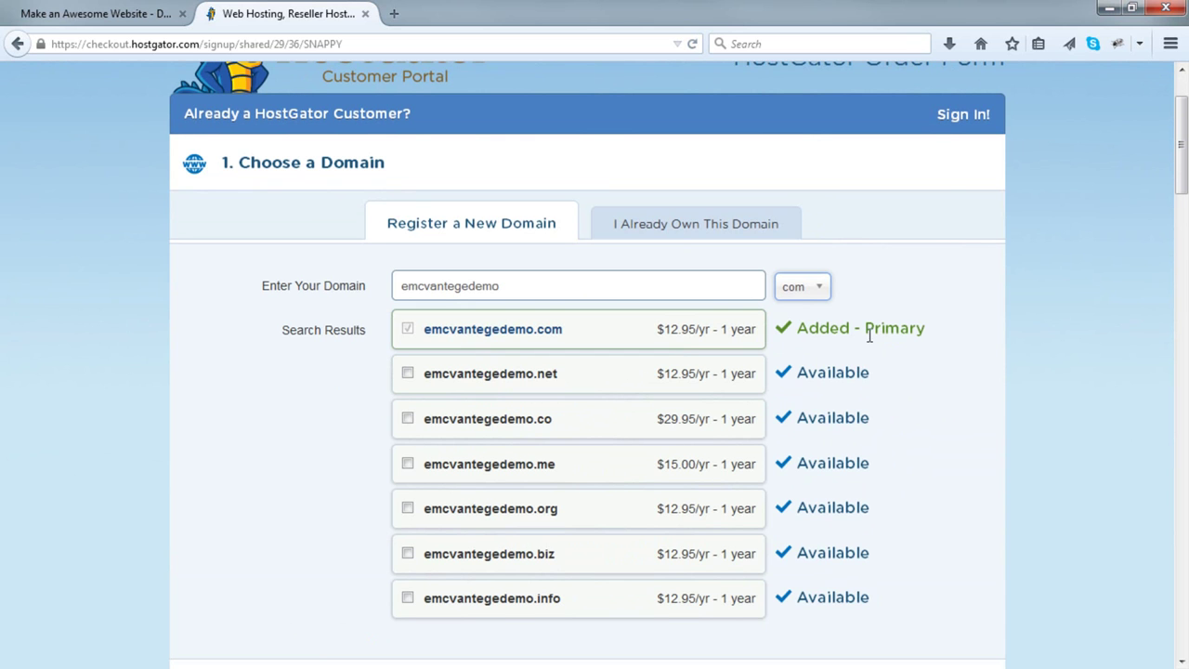
scroll(871, 336, "down", 10)
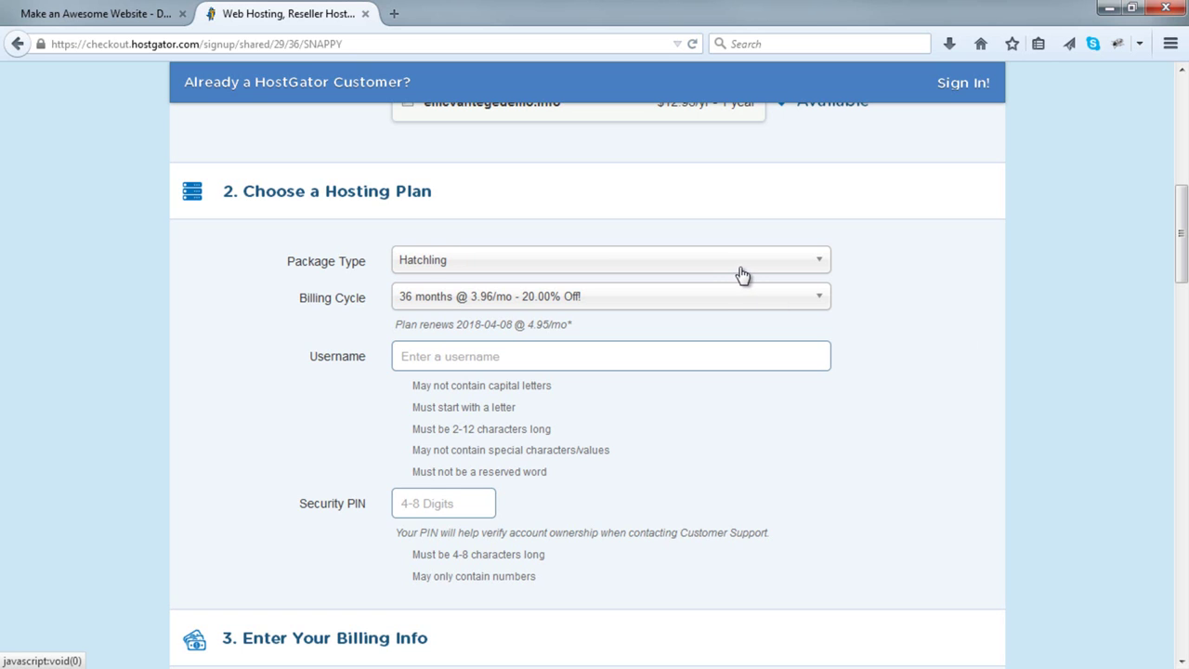
- Choose the '1 month @ 7.16/mo - 20.00% Off!' billing cycle for Hatchling
left_click(718, 293)
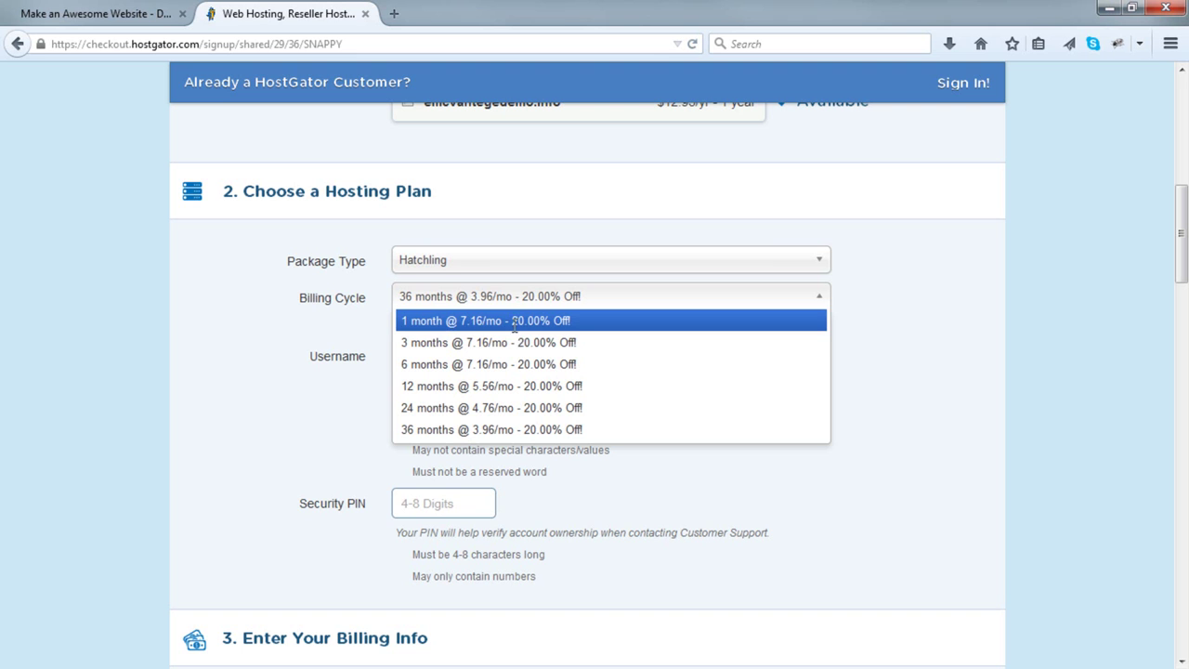
left_click(516, 327)
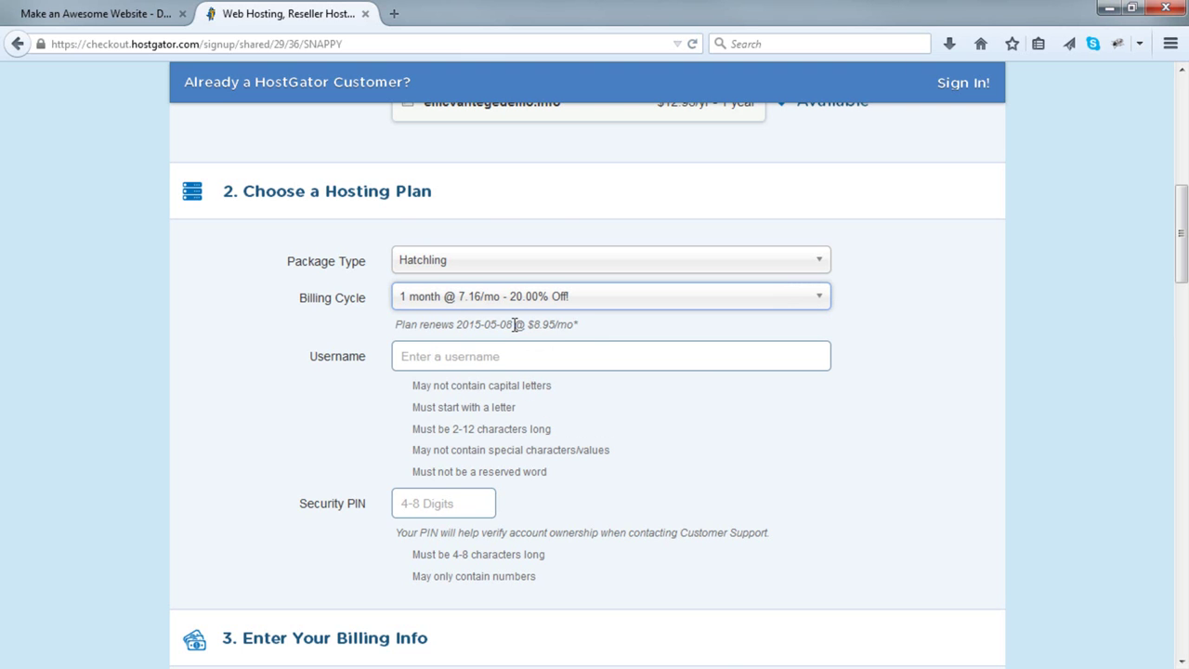
scroll(557, 334, "down", 10)
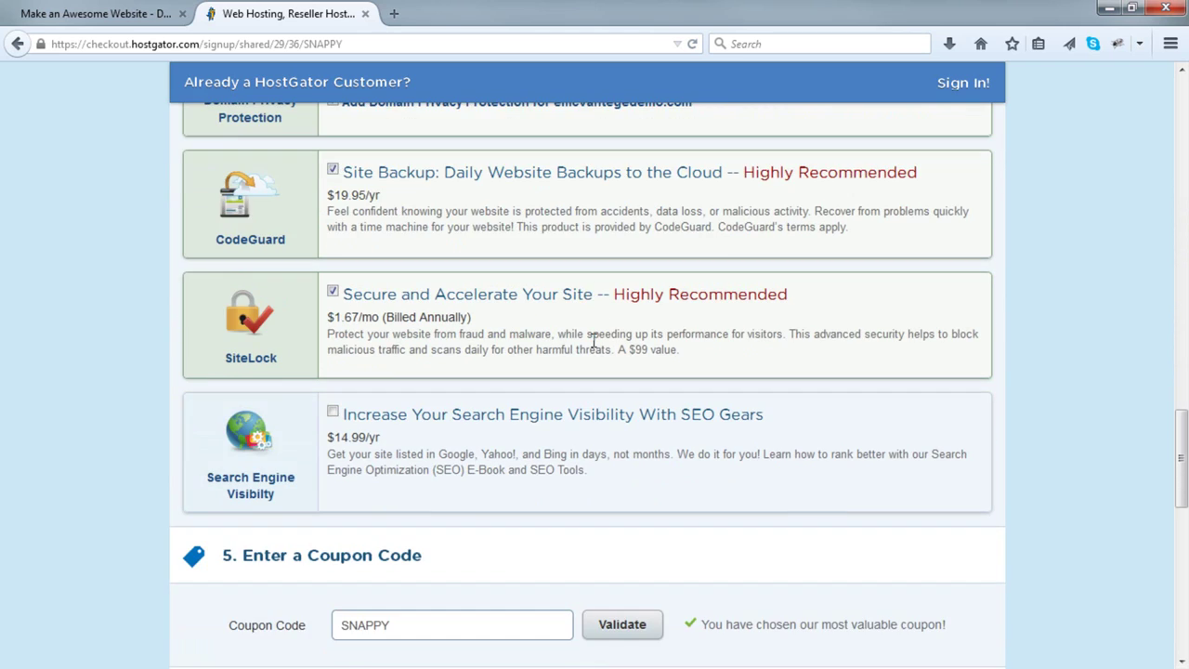
- Uncheck Domain Privacy Protection, Site Backup and Secure and Accelerate Your Site
scroll(594, 341, "up", 4)
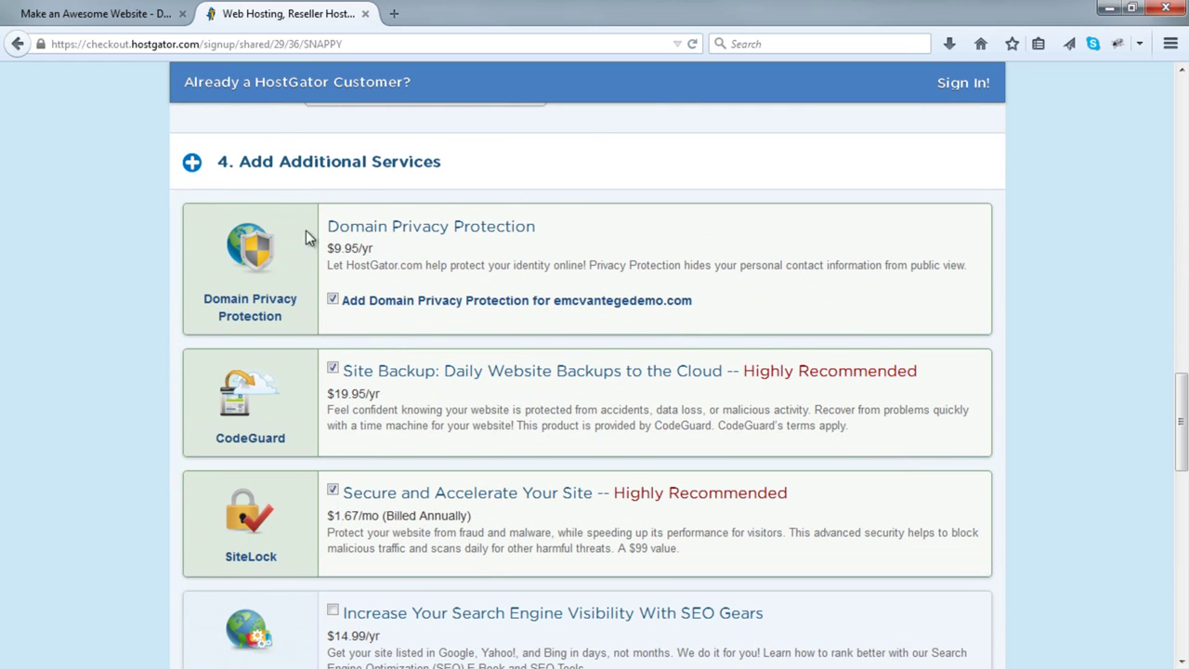
left_click(332, 299)
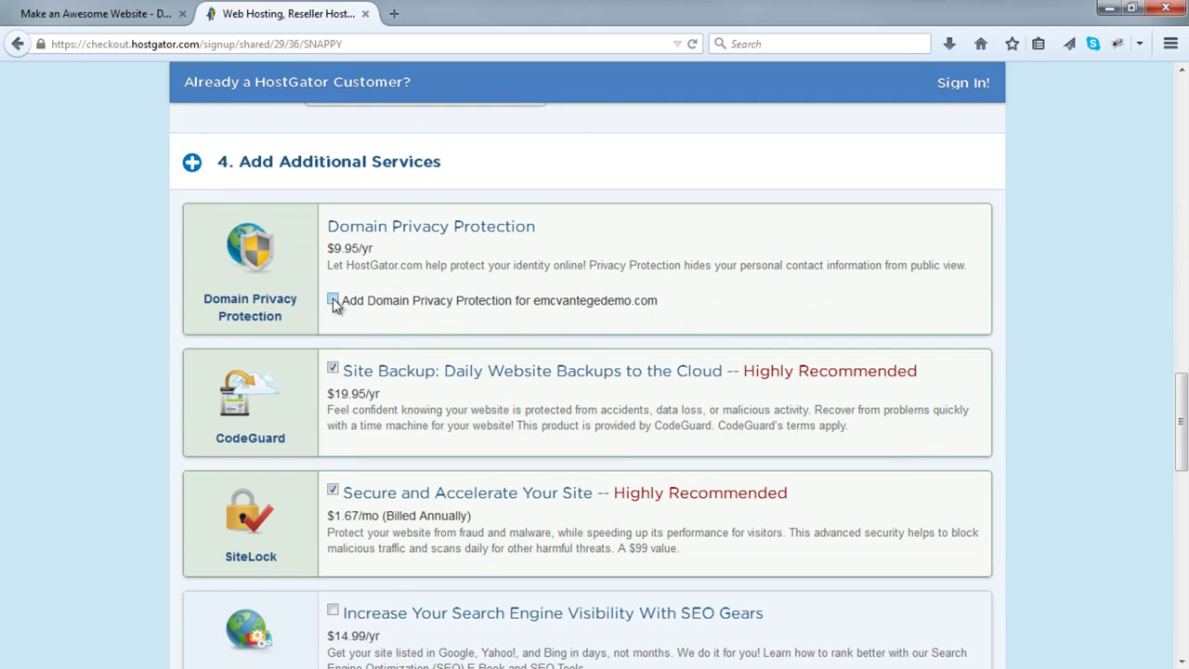
left_click(332, 370)
left_click(332, 489)
scroll(329, 520, "down", 2)
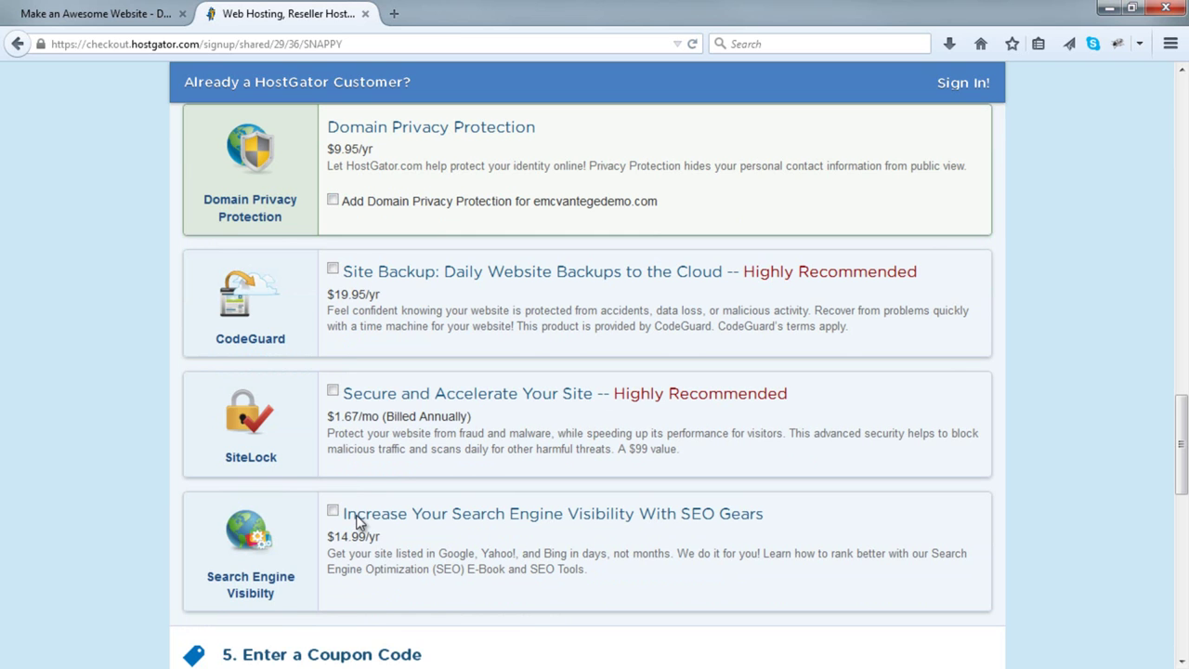
scroll(359, 520, "down", 5)
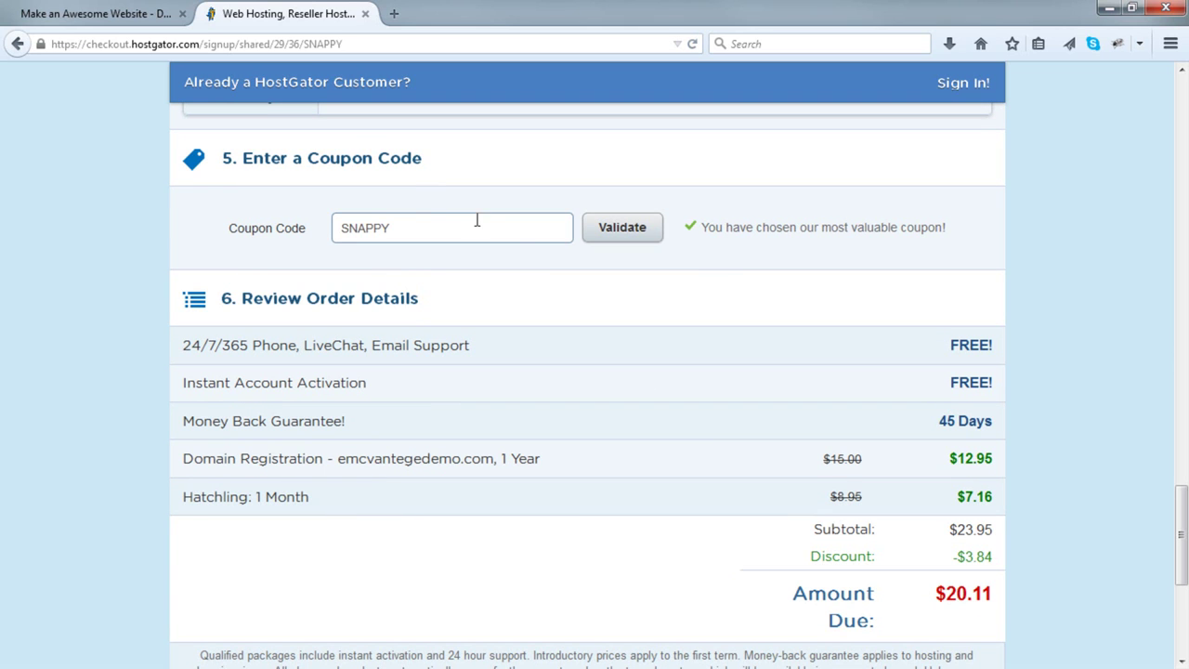
- Replace the SNAPPY coupon code with 1DIRTYCENT and validate it
left_click_drag(408, 222, 271, 219)
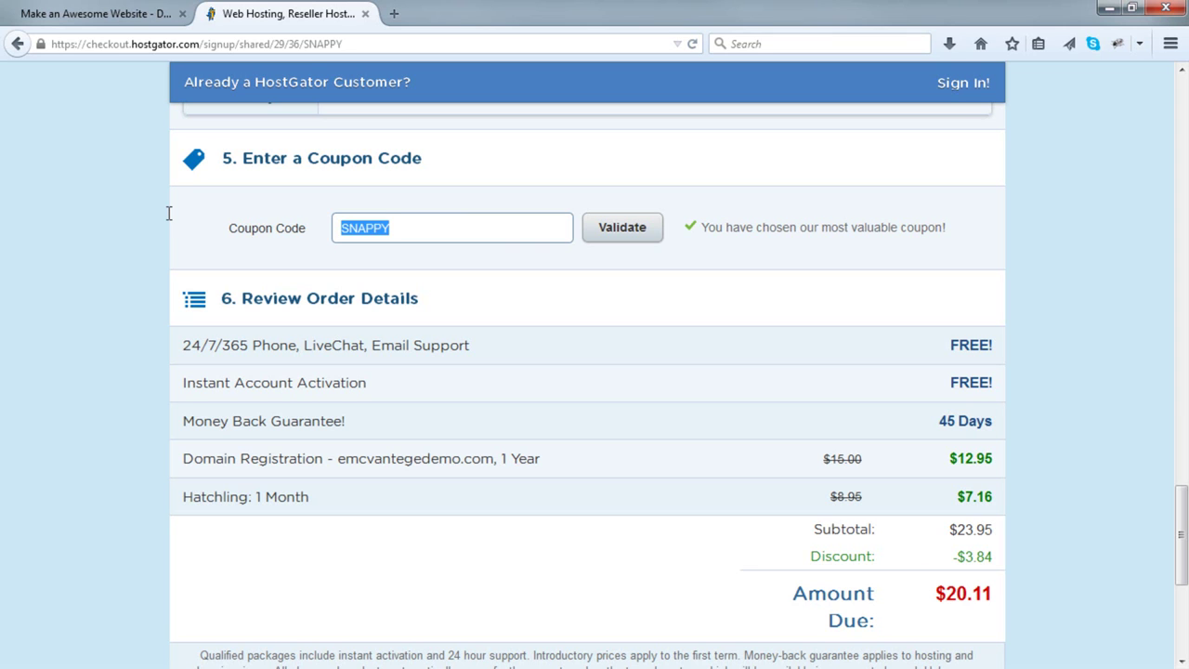
type("1DIRTY")
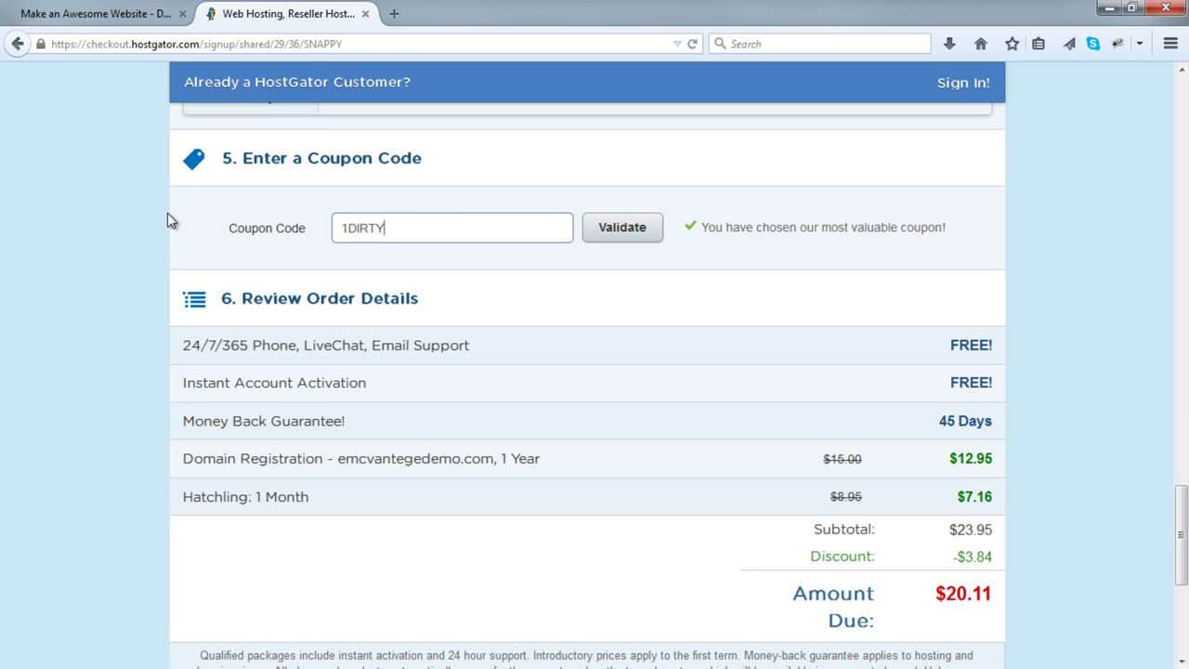
type("CENT")
left_click(618, 239)
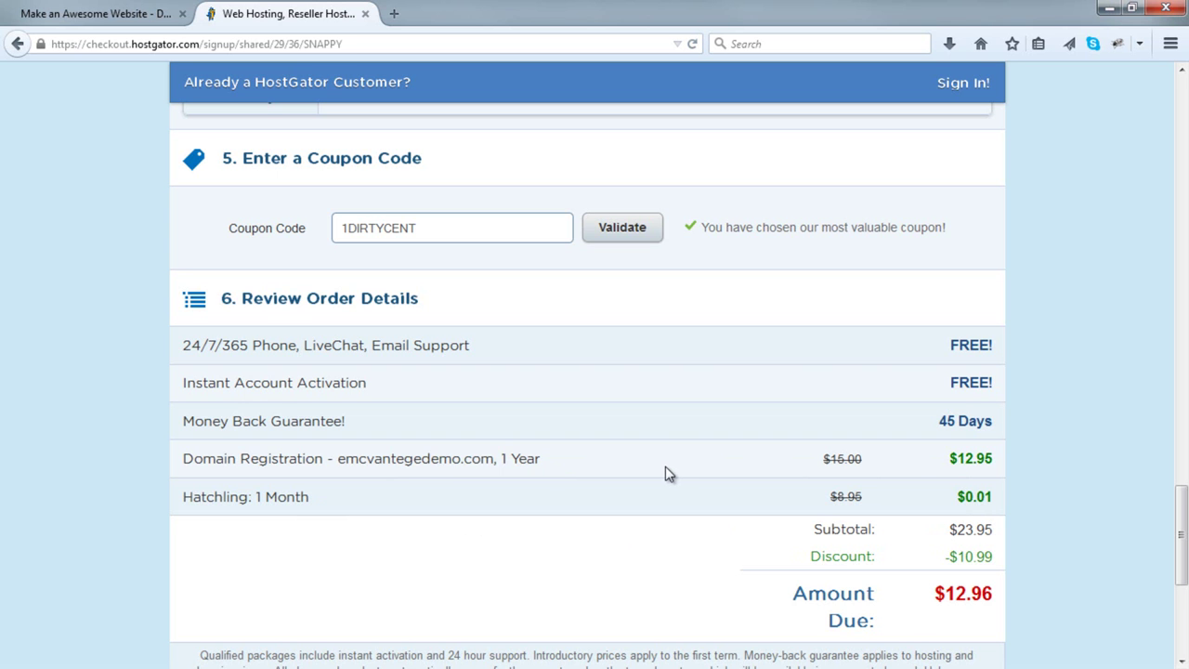
scroll(661, 474, "up", 15)
- Change the Hatchling billing cycle to 12 months
scroll(657, 474, "up", 8)
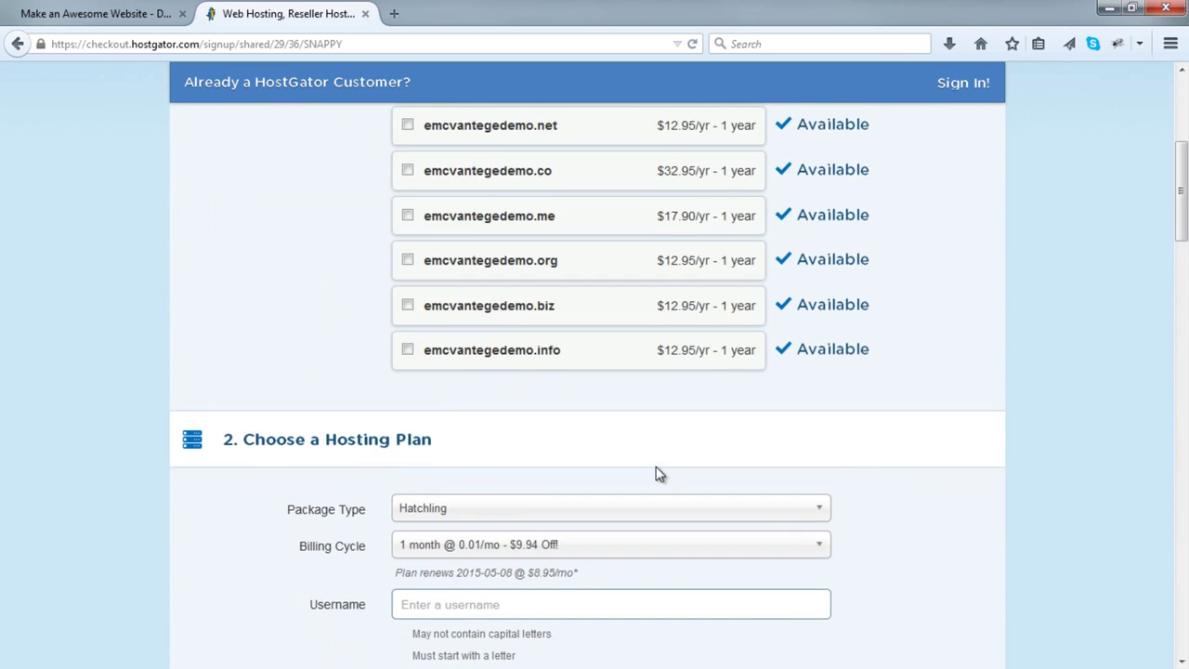
scroll(657, 474, "down", 5)
scroll(657, 473, "down", 1)
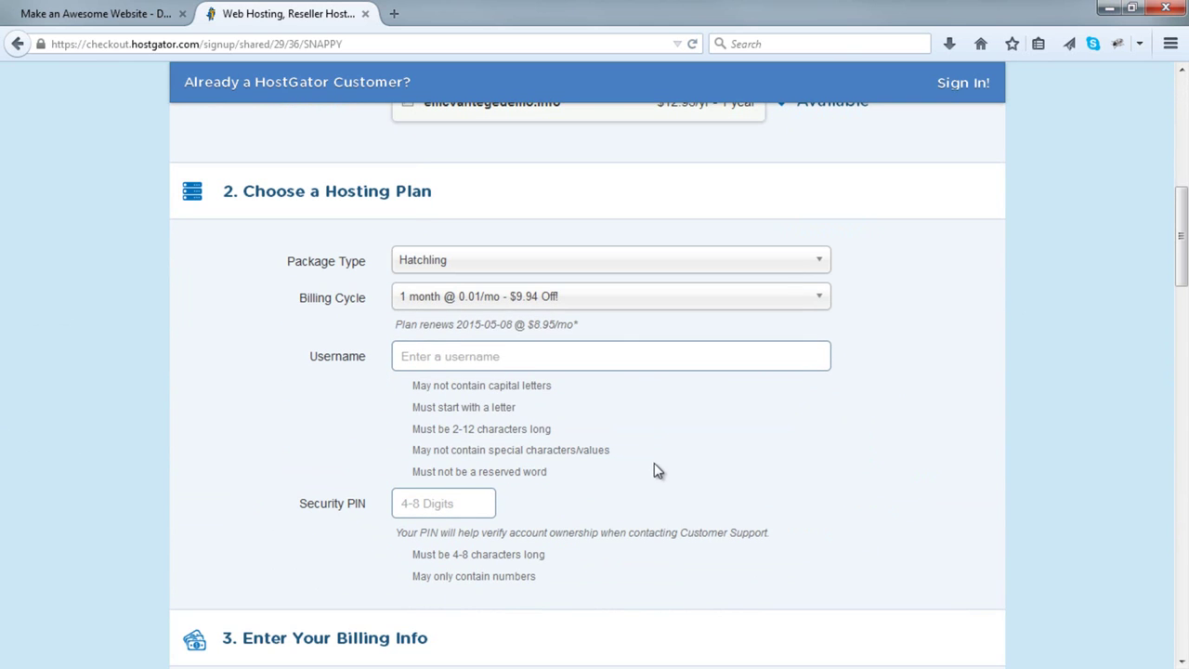
left_click(594, 303)
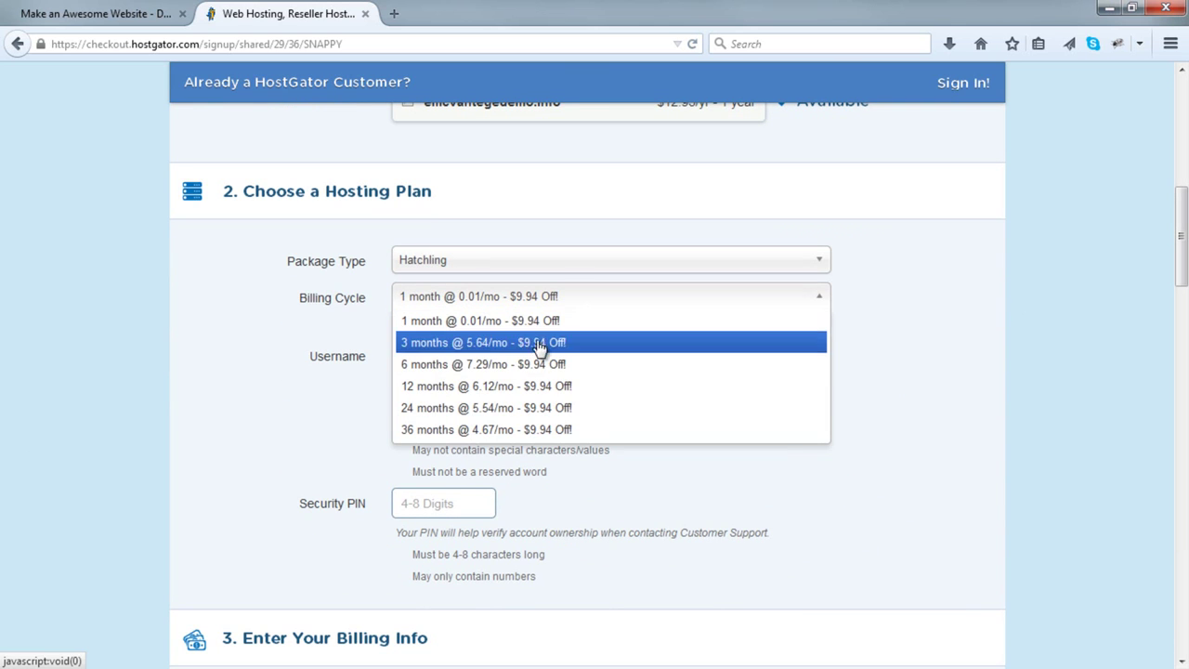
left_click(490, 387)
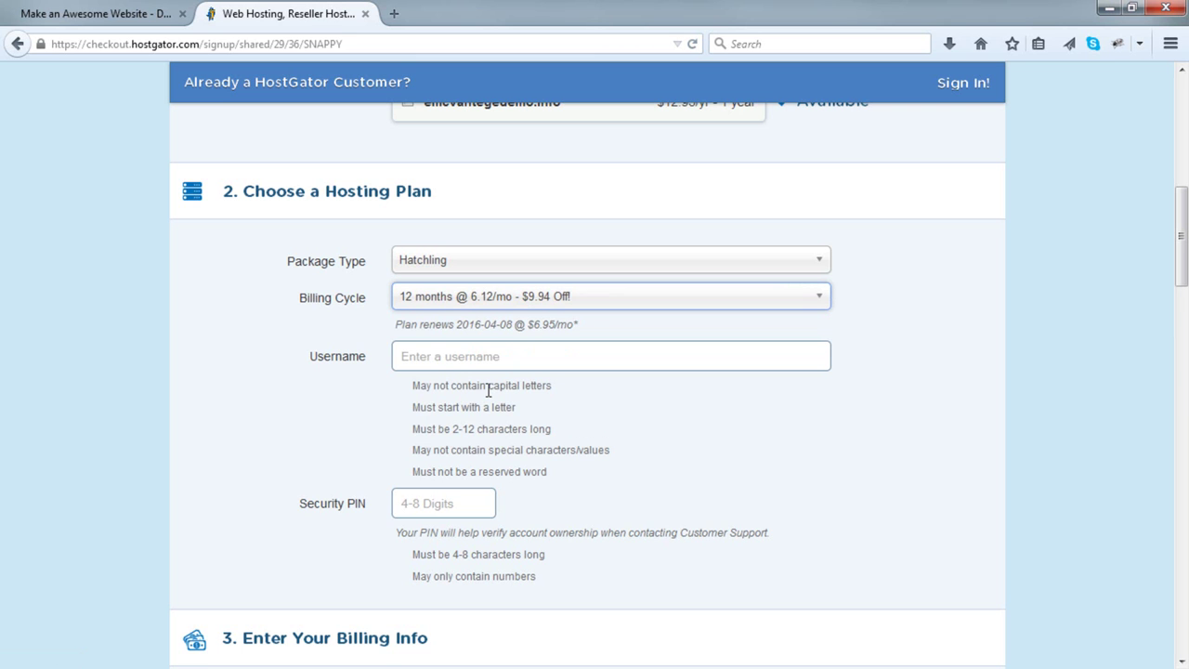
- Replace the 1DIRTYCENT coupon with MYHOSTMOST and validate it, bringing the amount due to $75.50
scroll(488, 390, "down", 15)
scroll(539, 381, "down", 2)
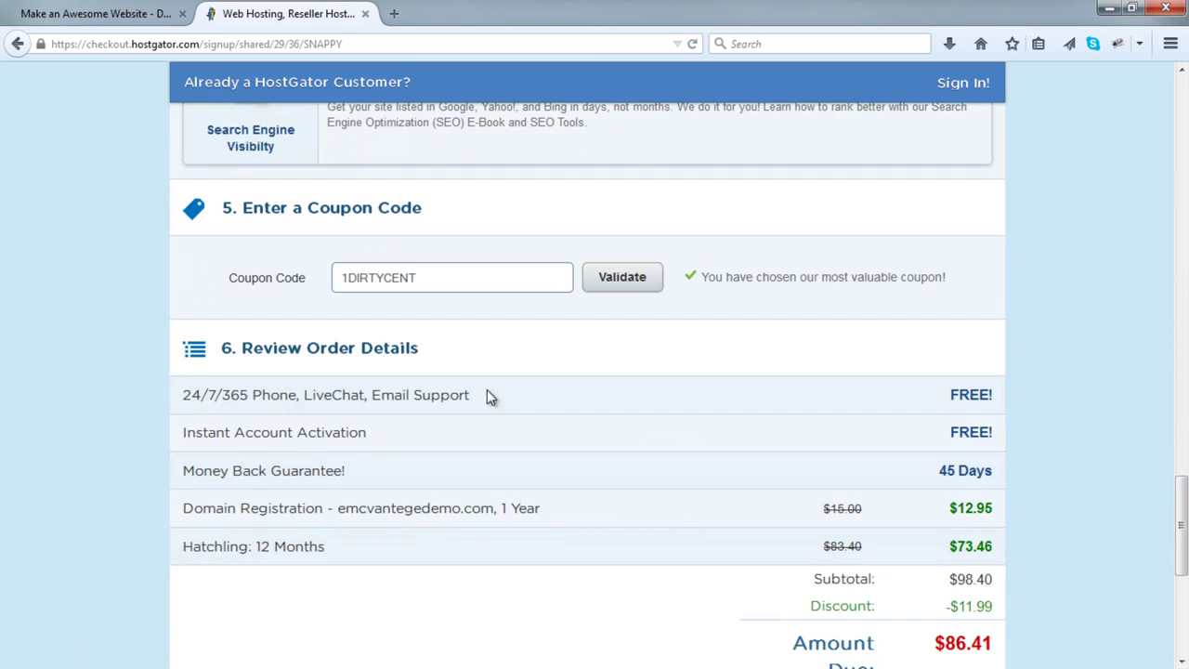
scroll(1177, 501, "down", 1)
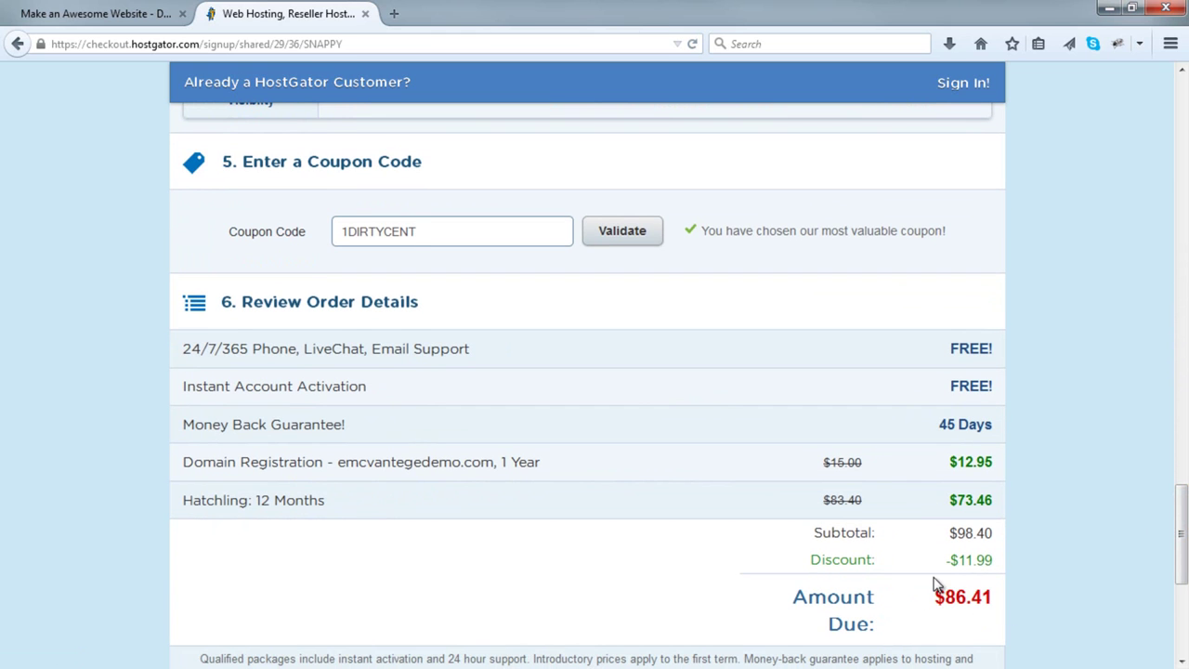
left_click_drag(420, 231, 334, 232)
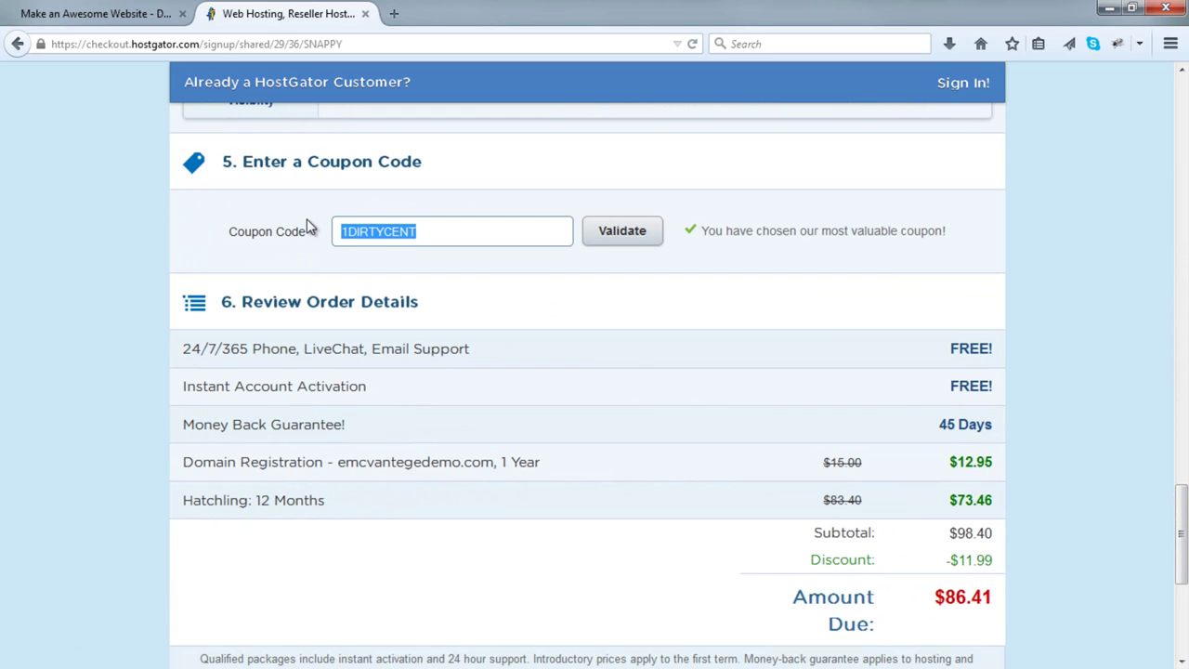
type("MYHOSTMOST")
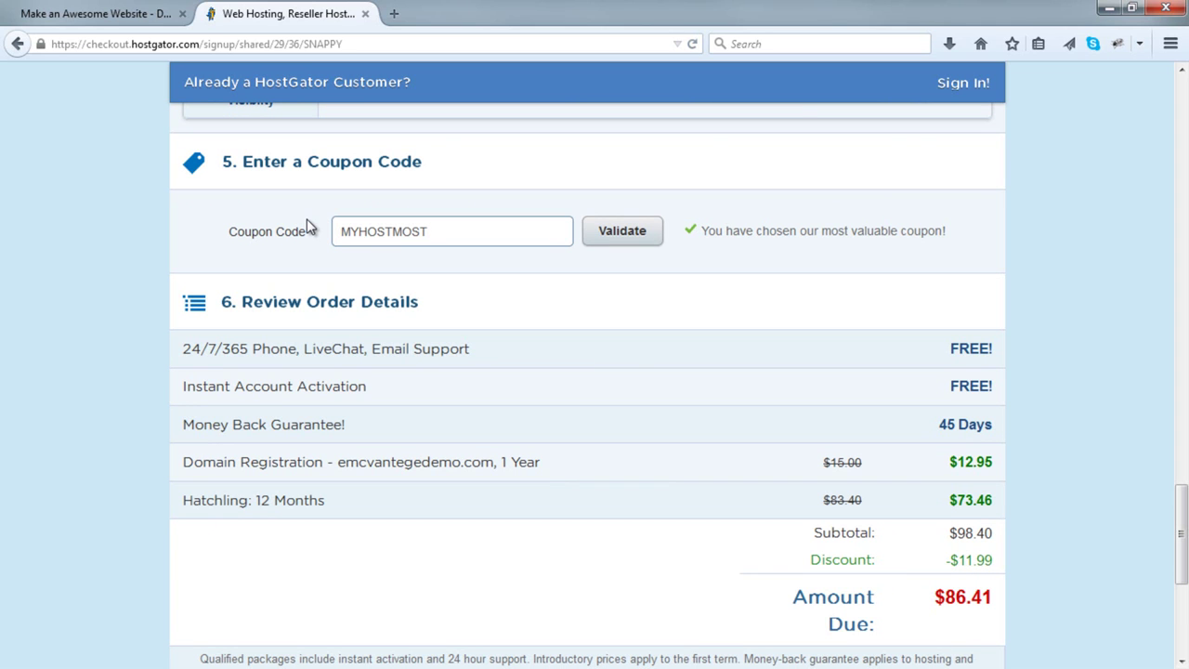
left_click(625, 249)
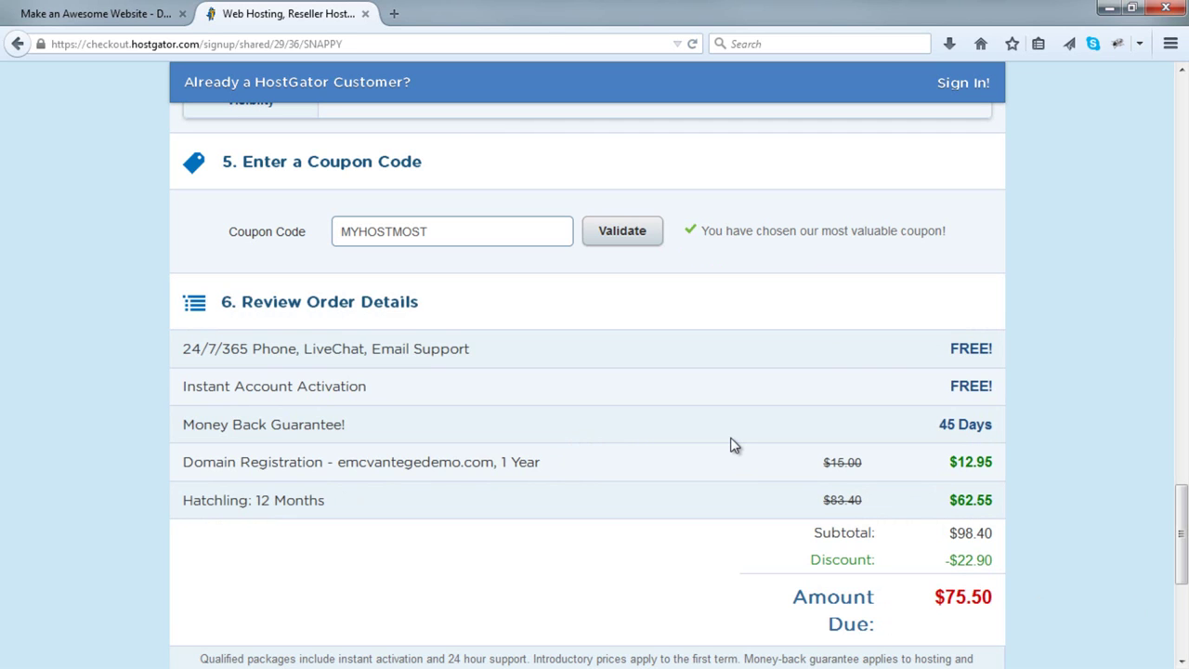
scroll(730, 445, "up", 15)
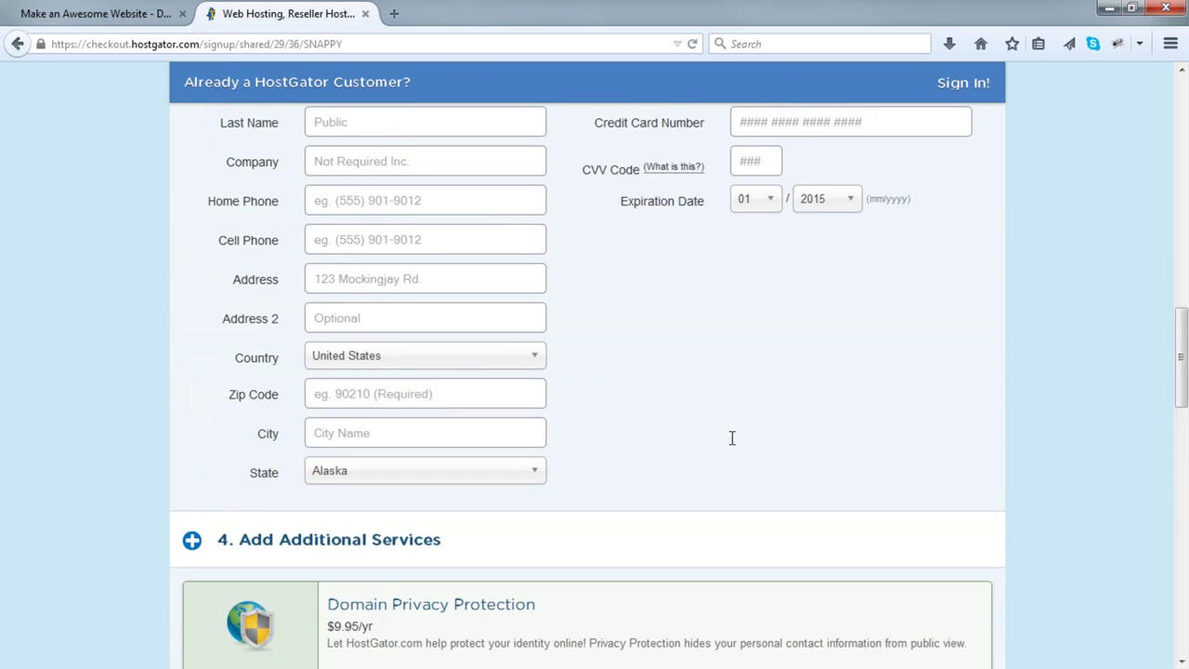
- Enter the hosting account username and a numeric security PIN
scroll(732, 438, "up", 5)
left_click(552, 314)
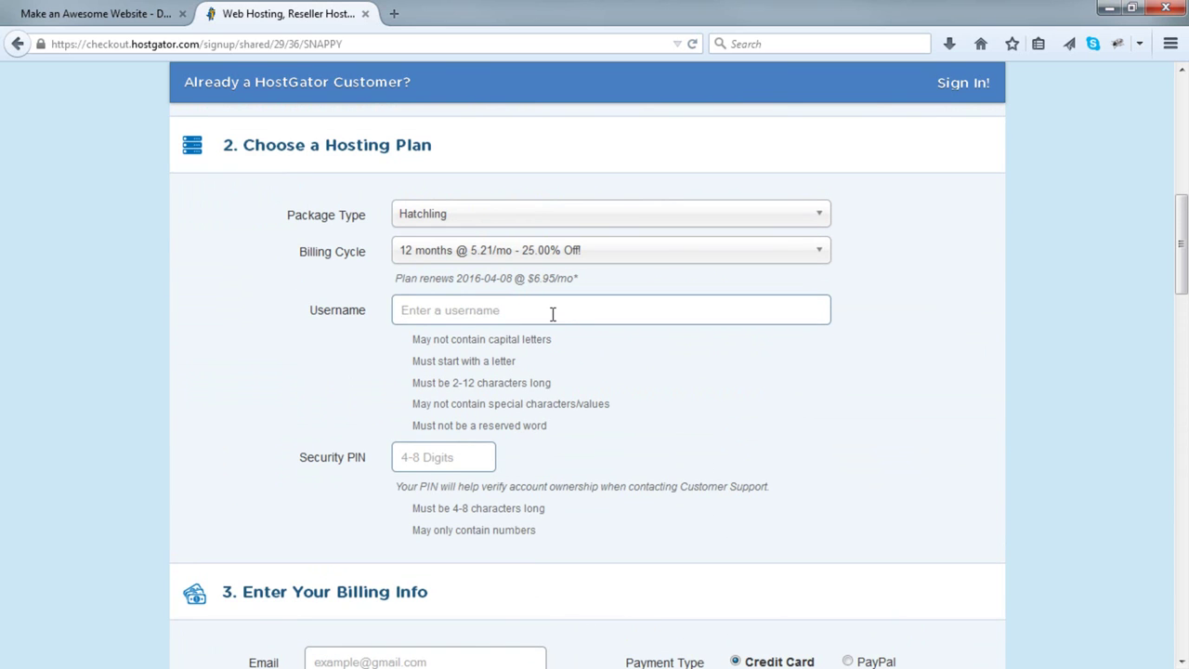
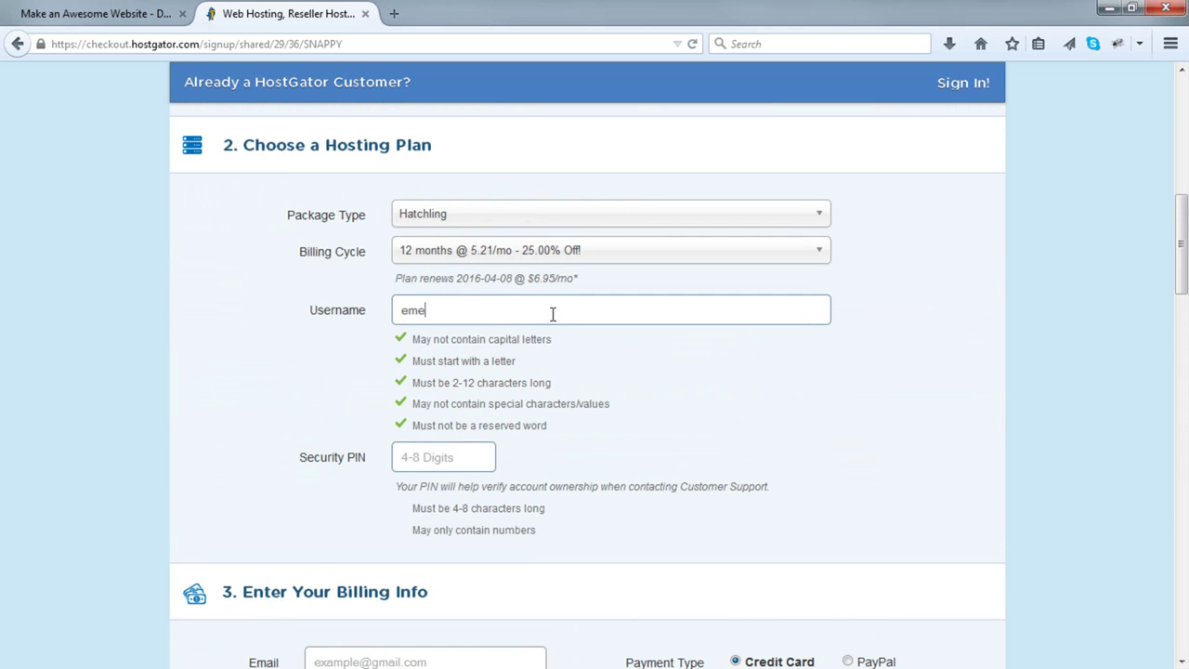
key("Tab")
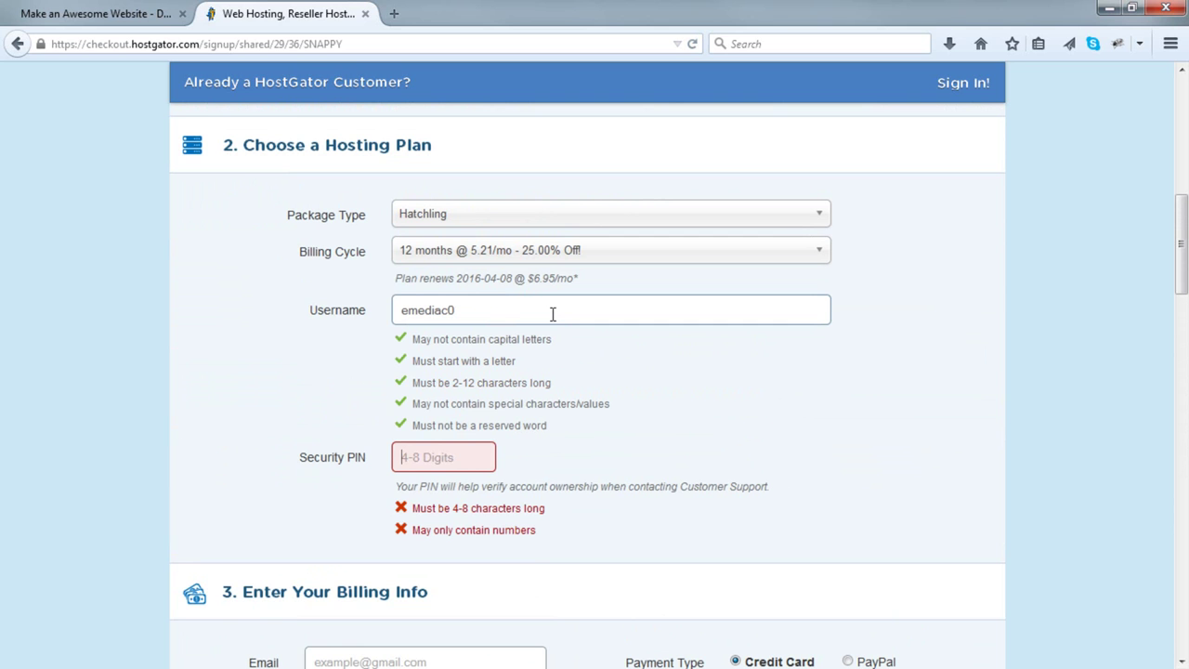
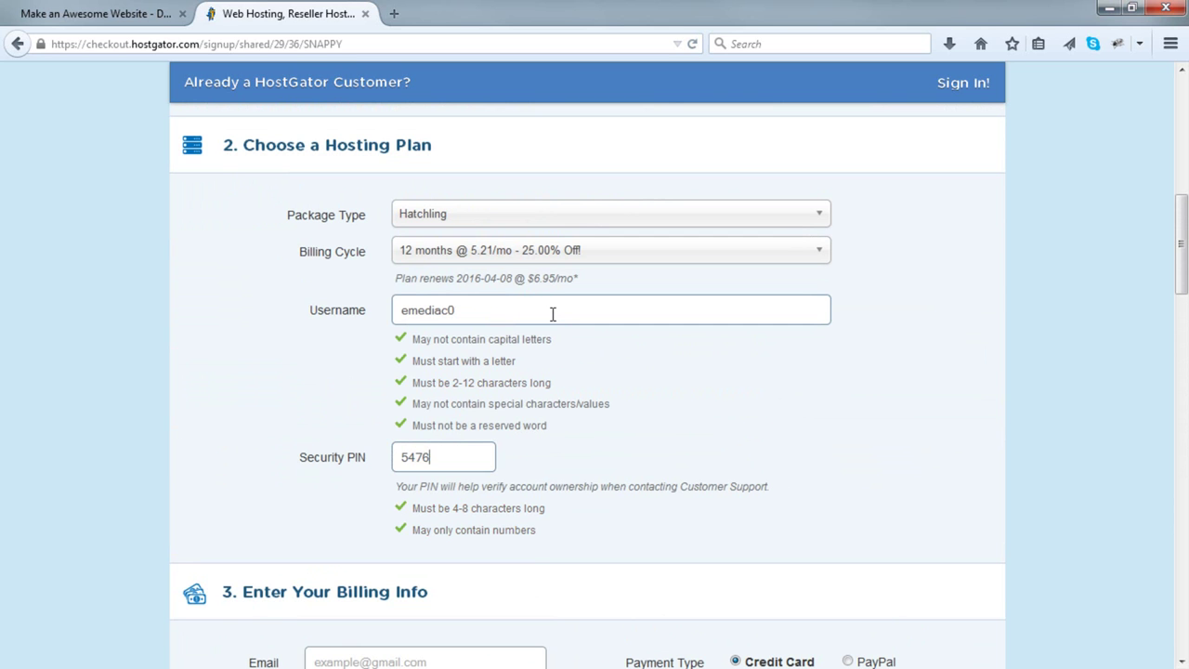
- Fill in the contact e-mail address and the billing info fields
scroll(553, 316, "down", 5)
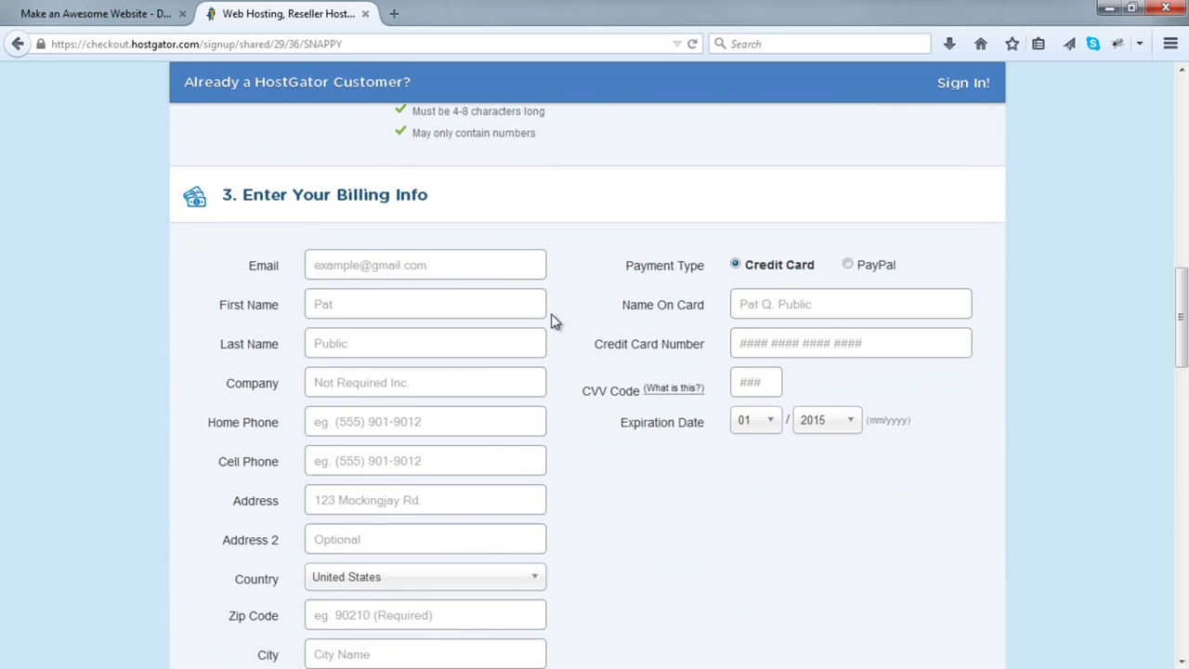
left_click_drag(1172, 335, 1183, 329)
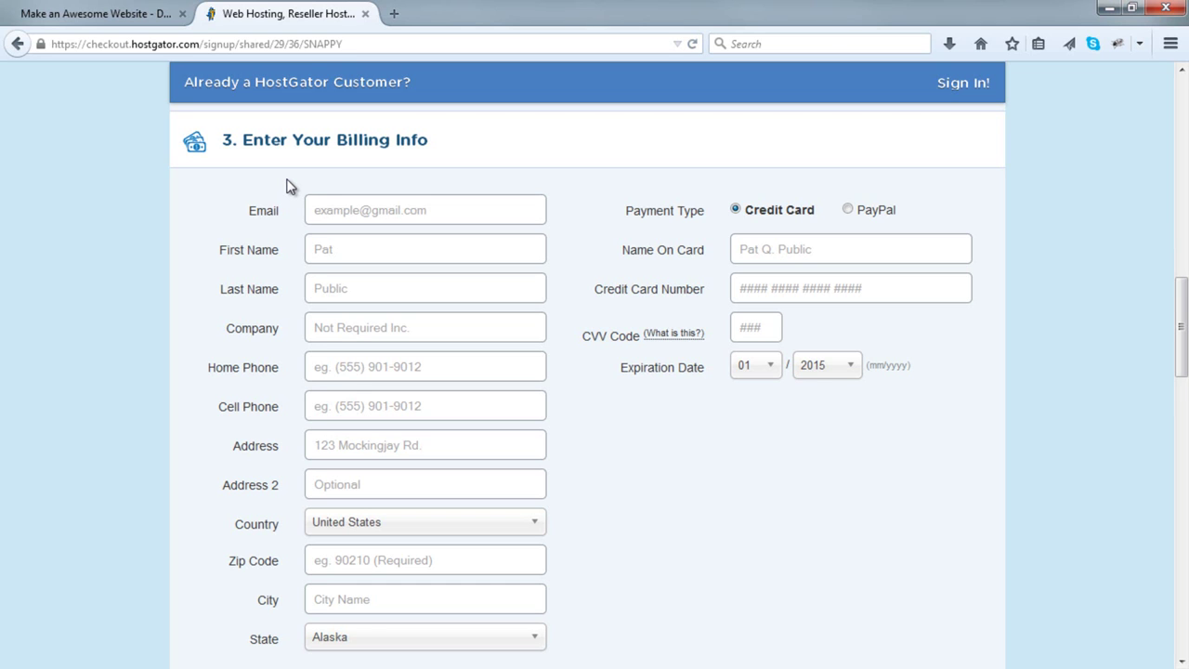
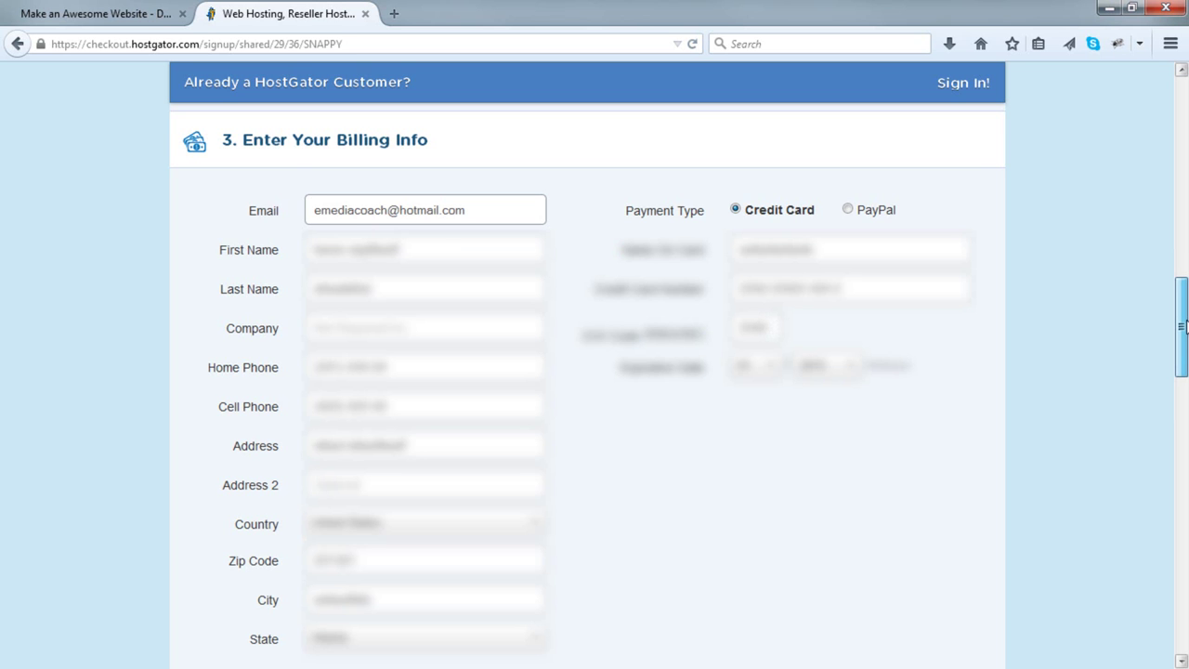
left_click_drag(1184, 326, 1180, 568)
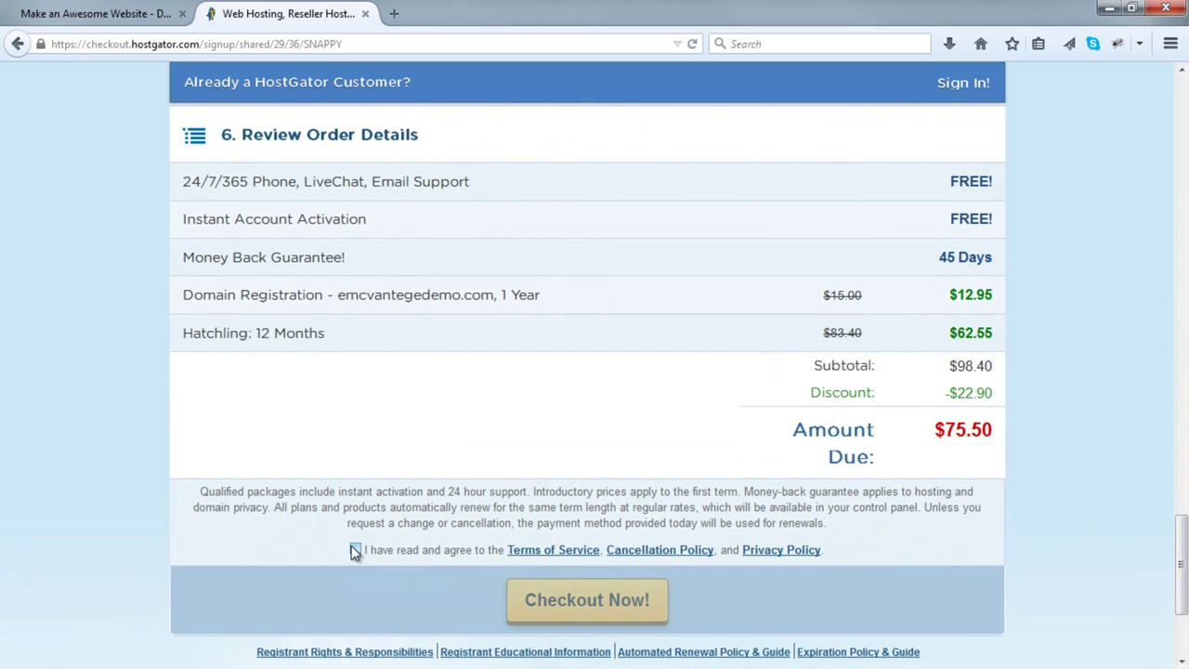
- Agree to the HostGator Terms of Service
left_click(355, 549)
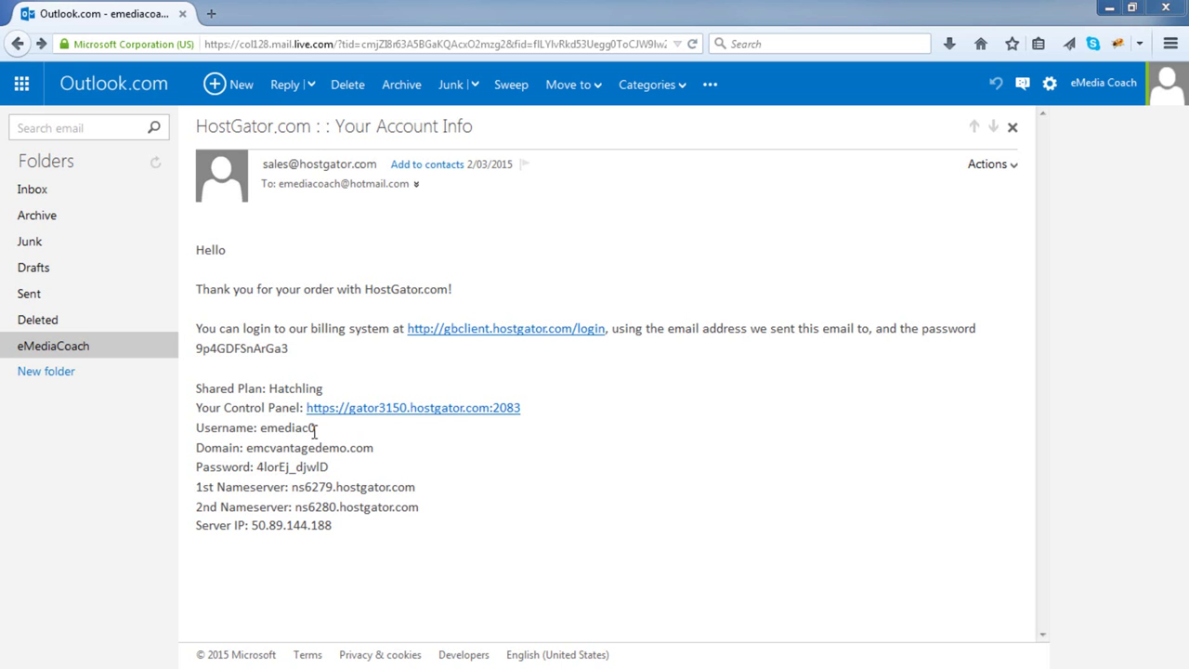
- Open the email's Control Panel link in a new tab
right_click(508, 410)
left_click(576, 425)
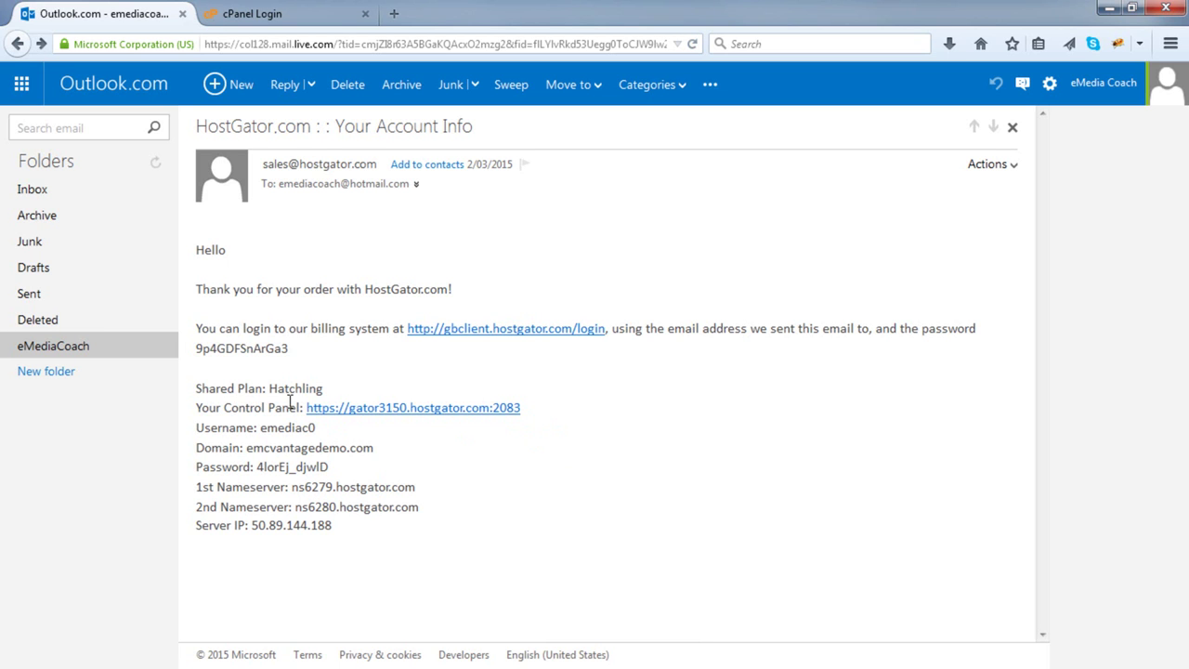
left_click(250, 13)
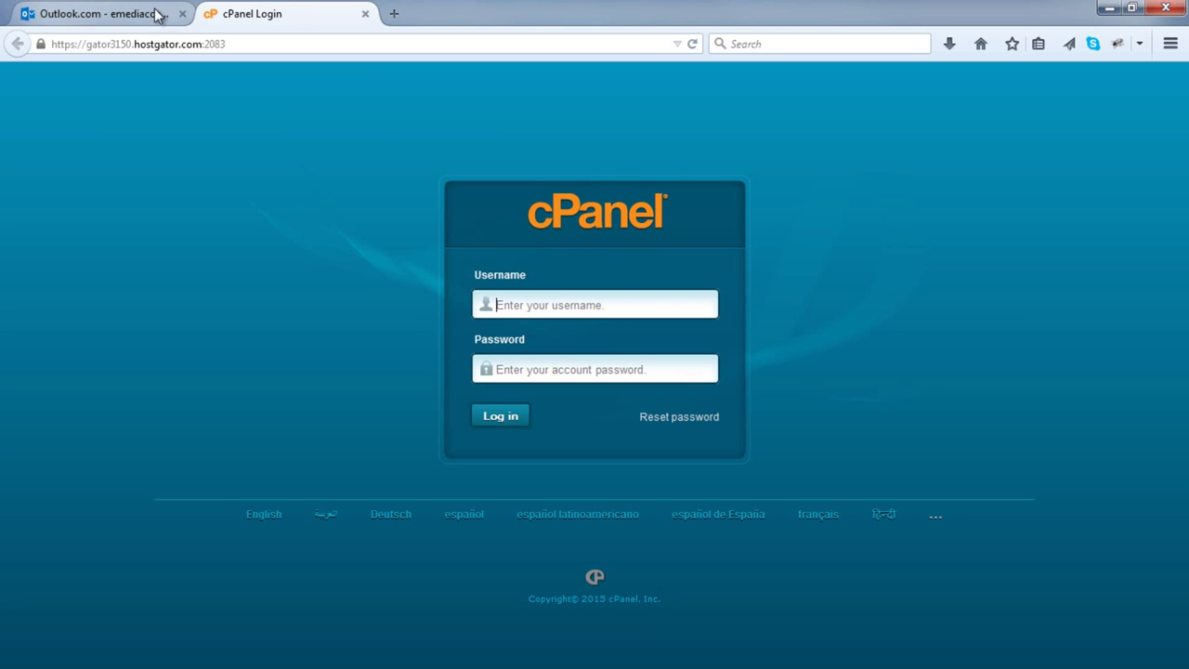
left_click(160, 18)
- Copy the username from the email into the cPanel login form
double_click(287, 429)
right_click(288, 430)
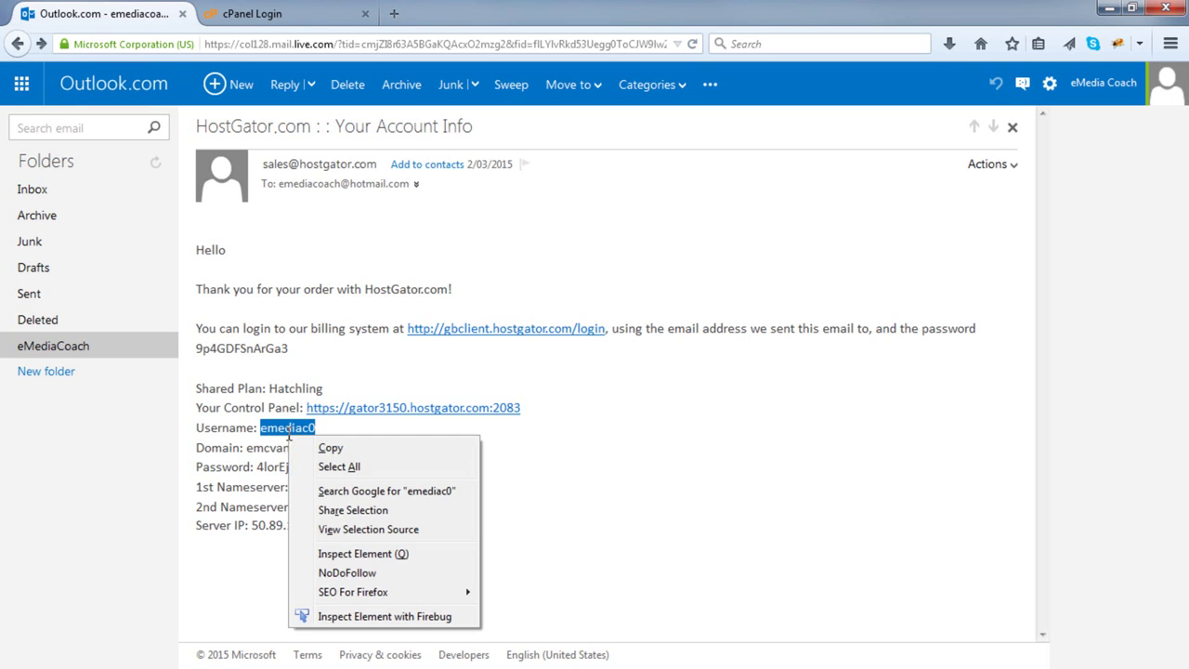
left_click(321, 445)
left_click(250, 13)
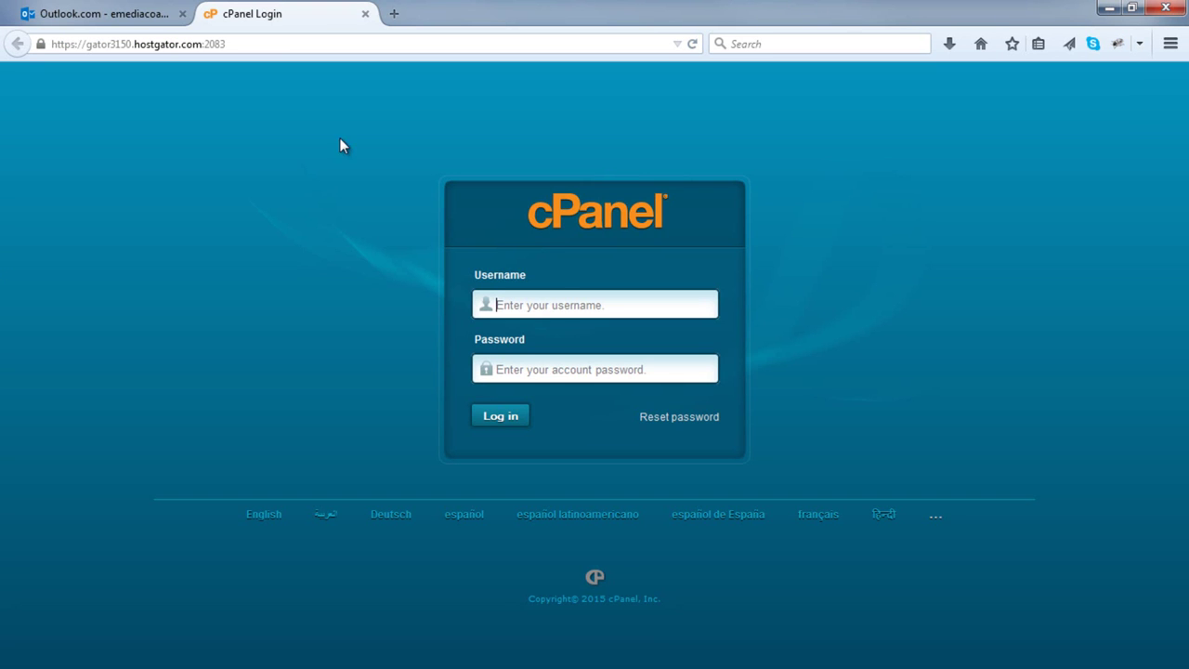
right_click(563, 305)
left_click(604, 380)
- Copy the password from the email into the cPanel login form and log in
left_click(136, 13)
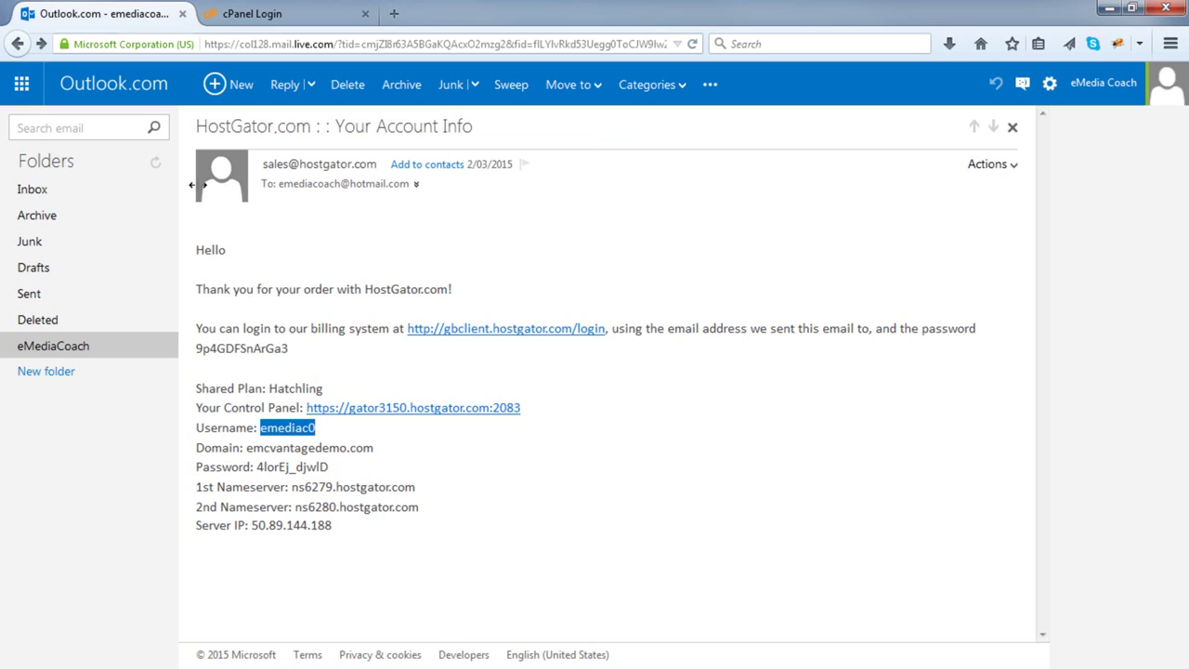
left_click_drag(258, 467, 327, 467)
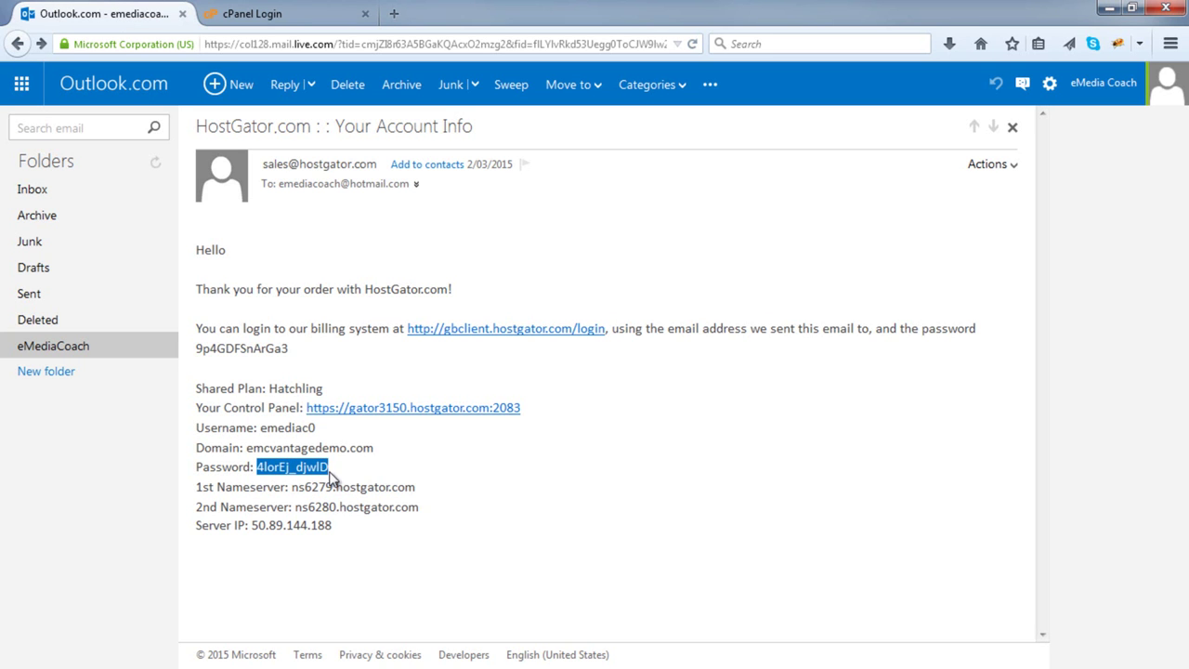
right_click(318, 467)
left_click(362, 480)
left_click(287, 17)
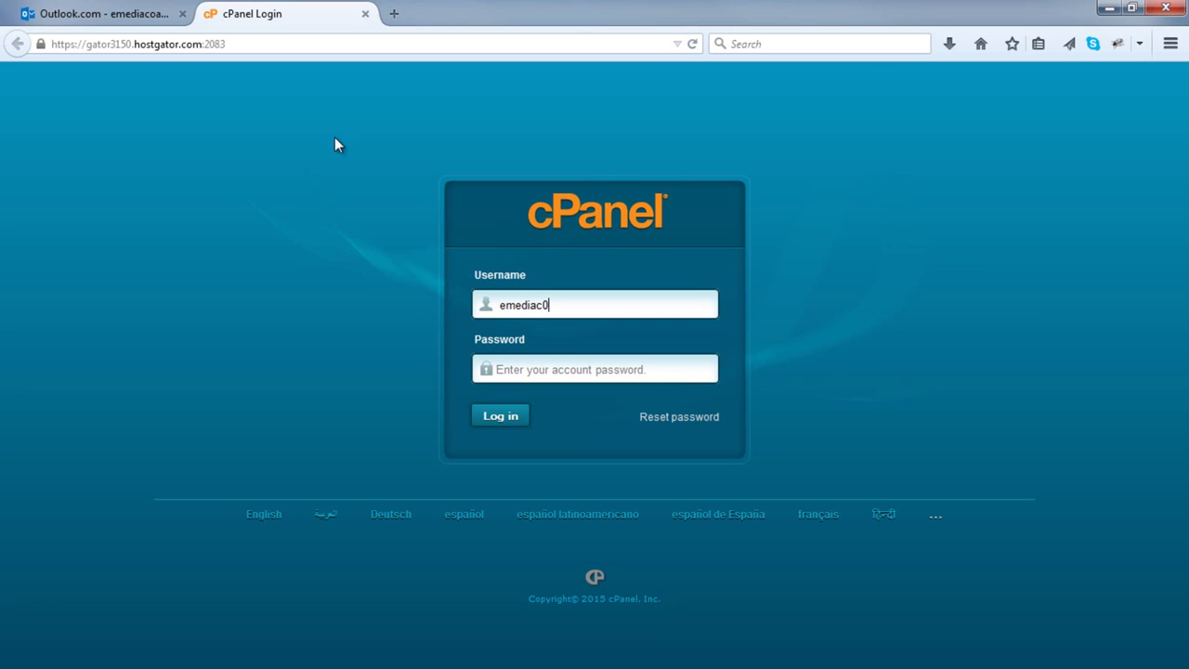
right_click(516, 369)
left_click(560, 451)
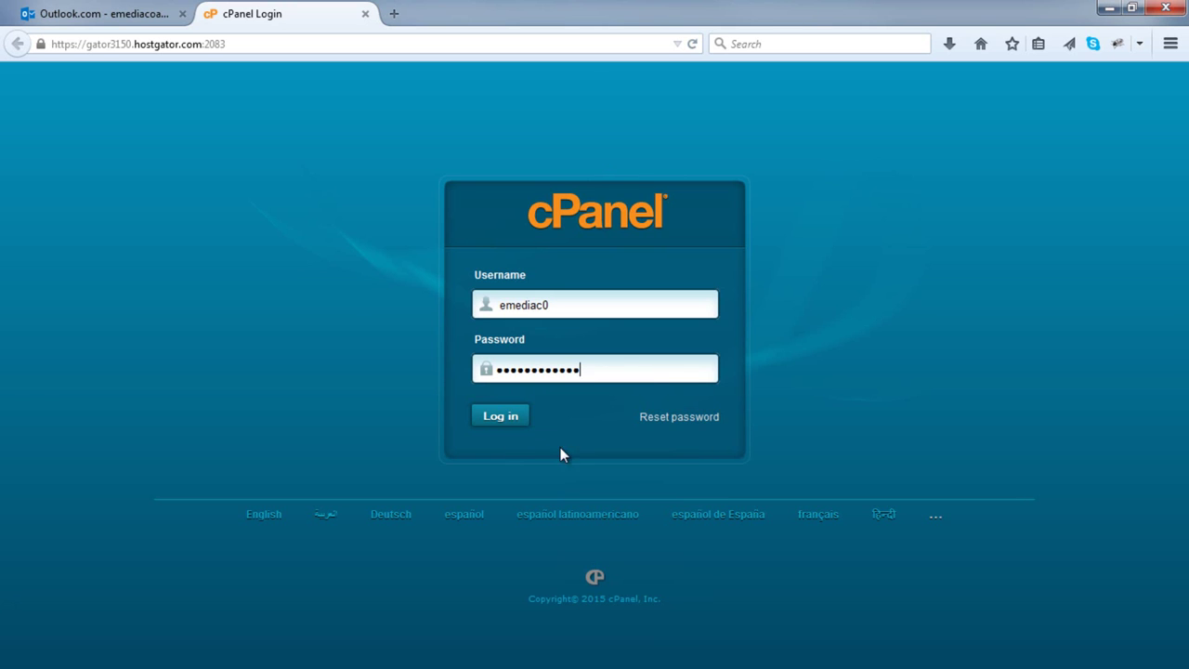
left_click(508, 423)
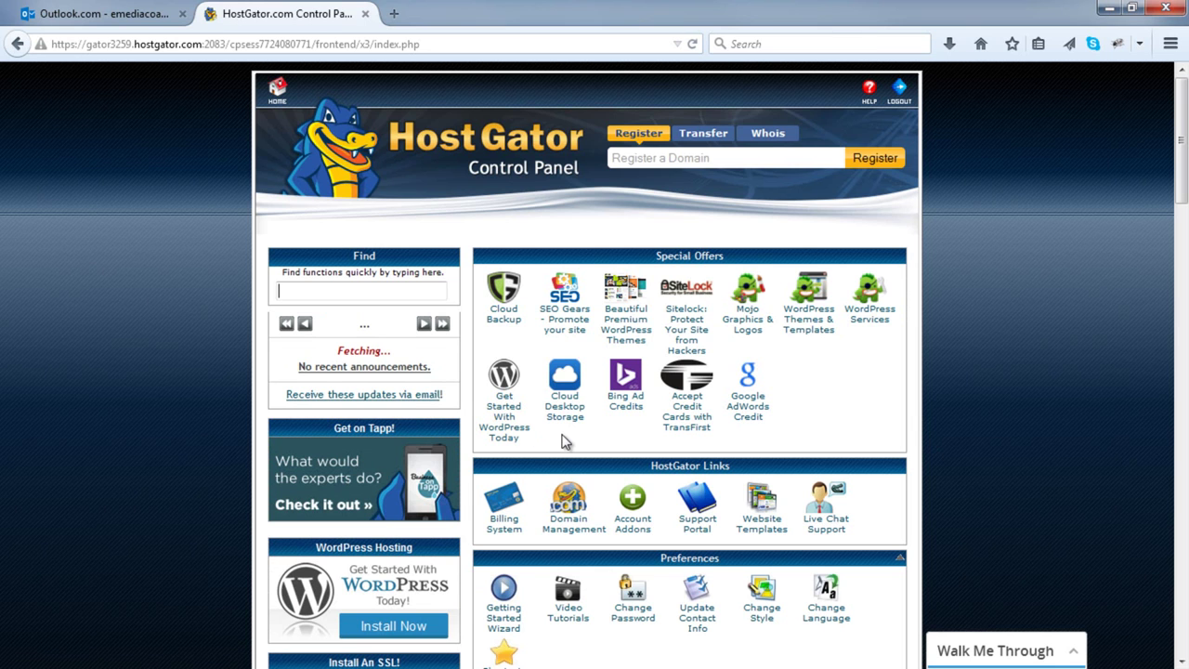
- Open QuickInstall from the control panel's Software/Services section
scroll(941, 413, "down", 1)
scroll(942, 414, "down", 10)
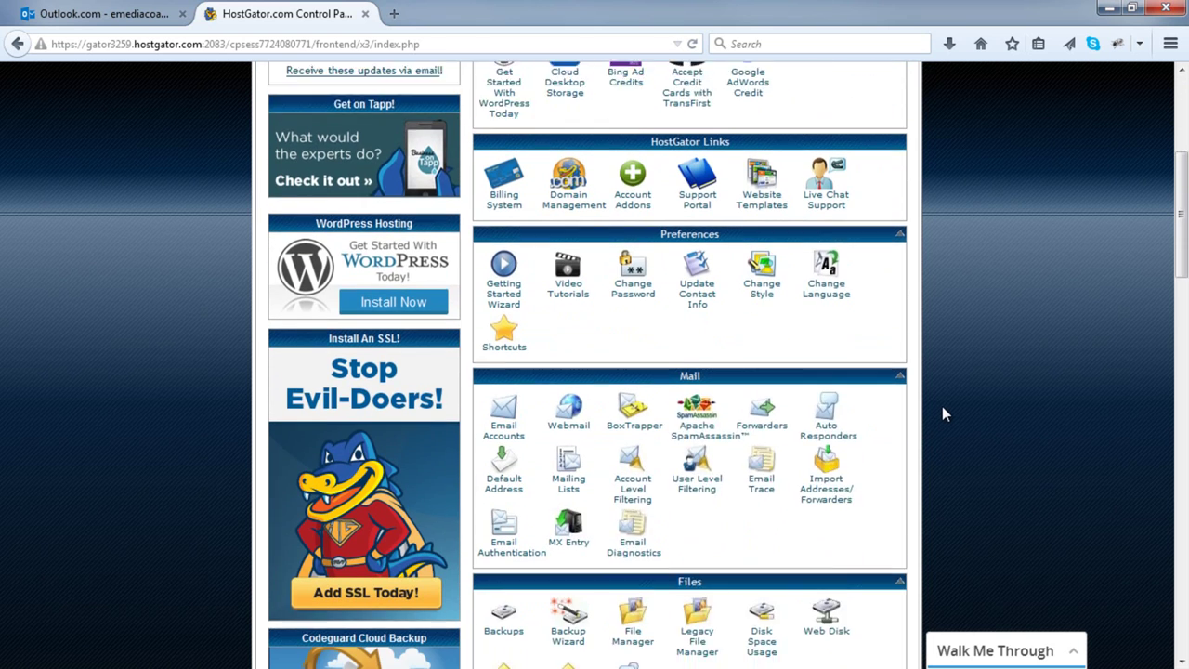
scroll(942, 409, "down", 8)
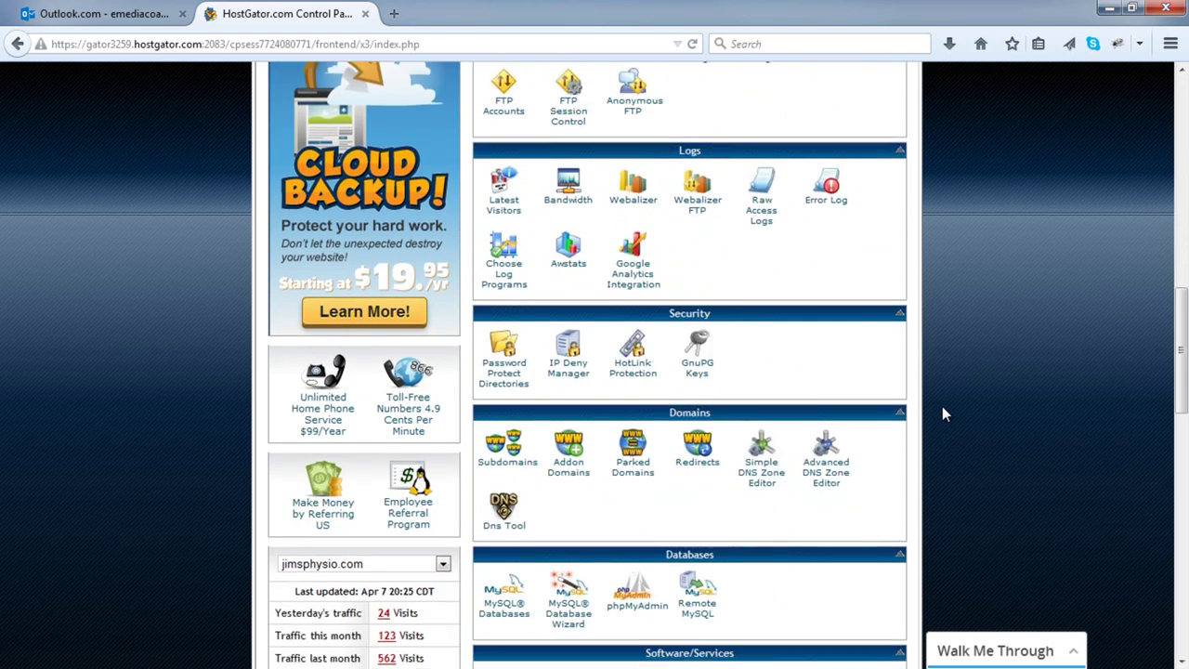
scroll(942, 406, "down", 1)
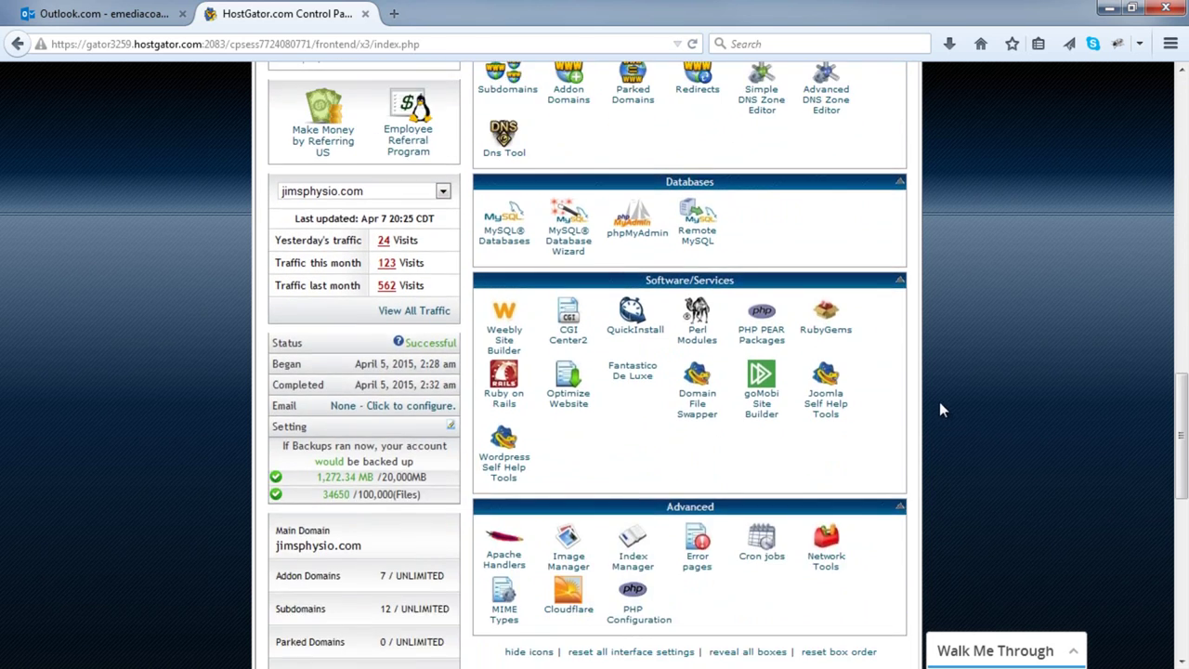
left_click(638, 338)
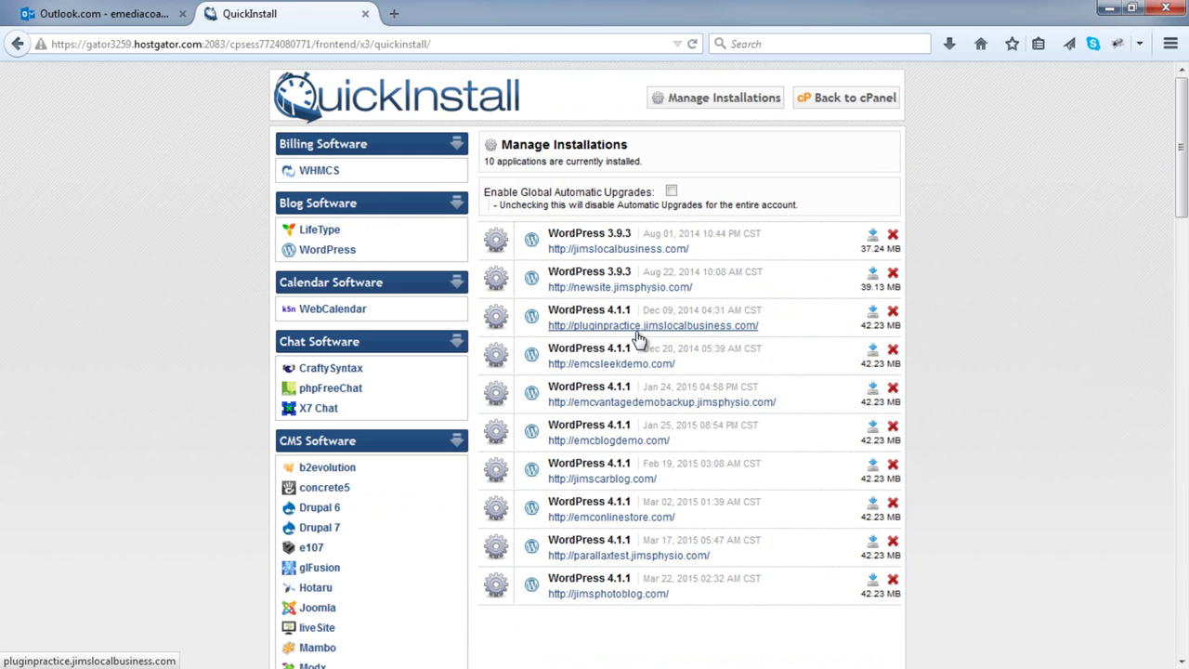
- Install WordPress on emcvantagedemo.com with auto-upgrades off, the admin e-mail entered and admin user 'admin'
left_click(340, 251)
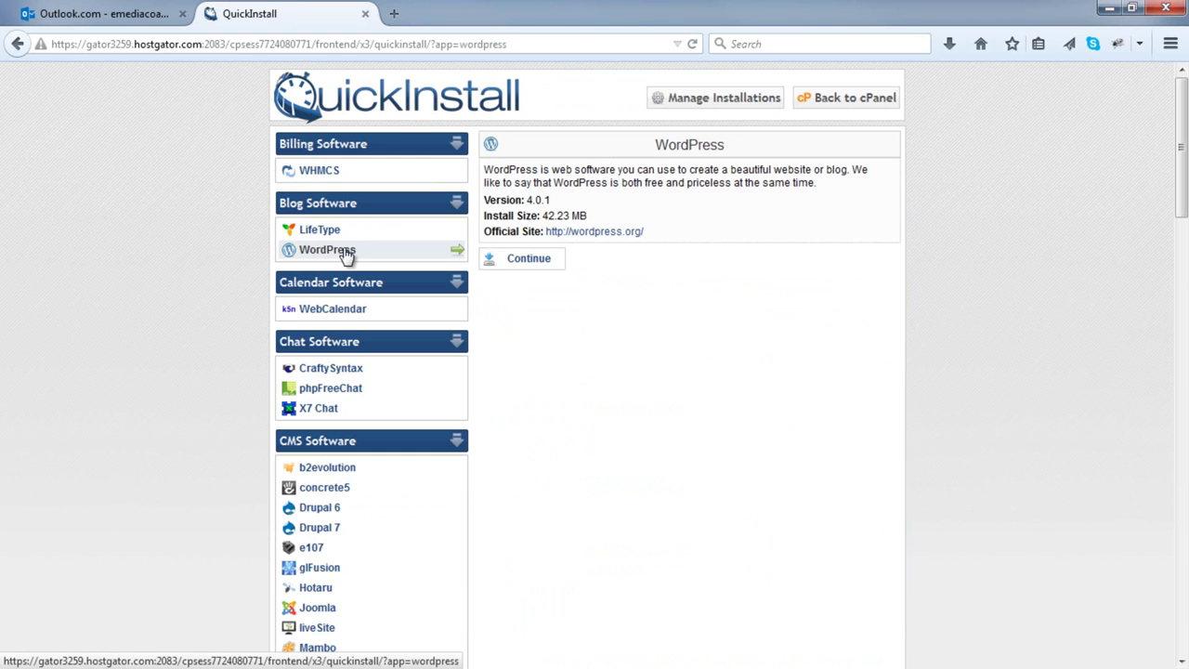
left_click(522, 263)
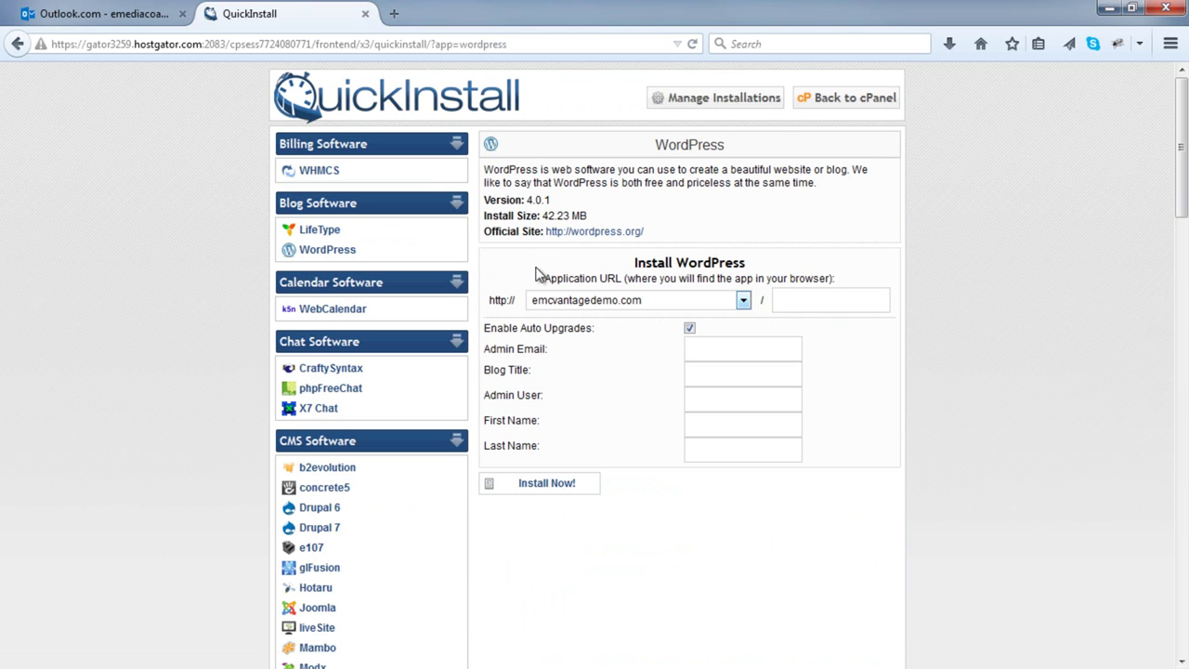
left_click(844, 300)
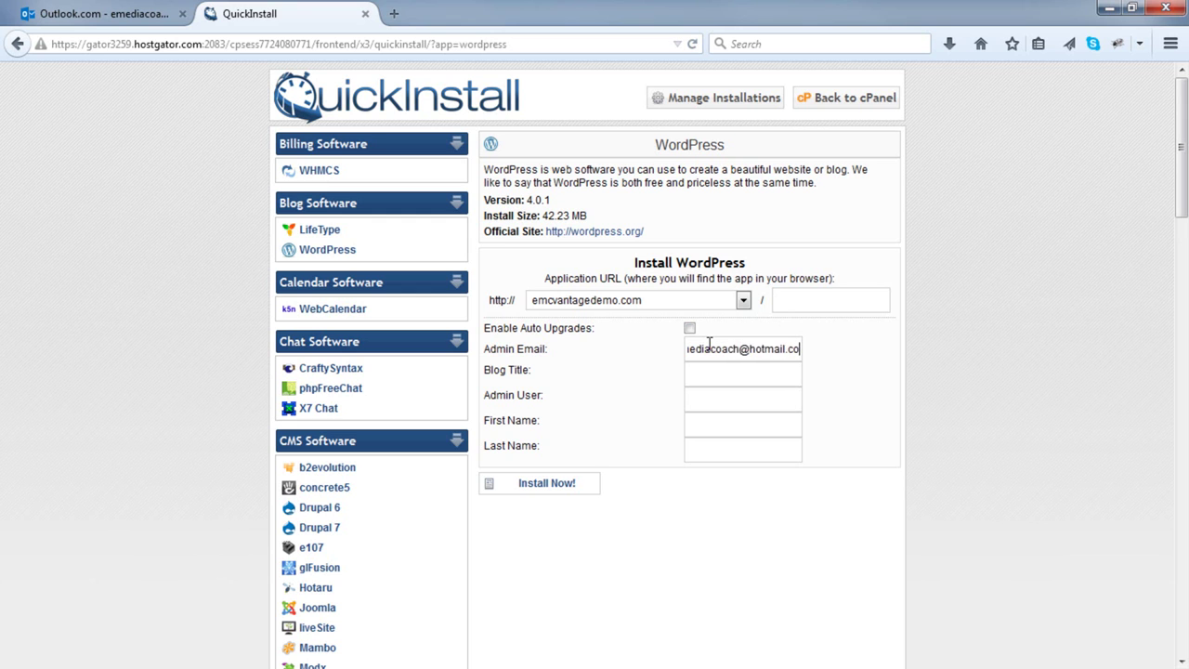
left_click(703, 394)
type("admin")
left_click(526, 489)
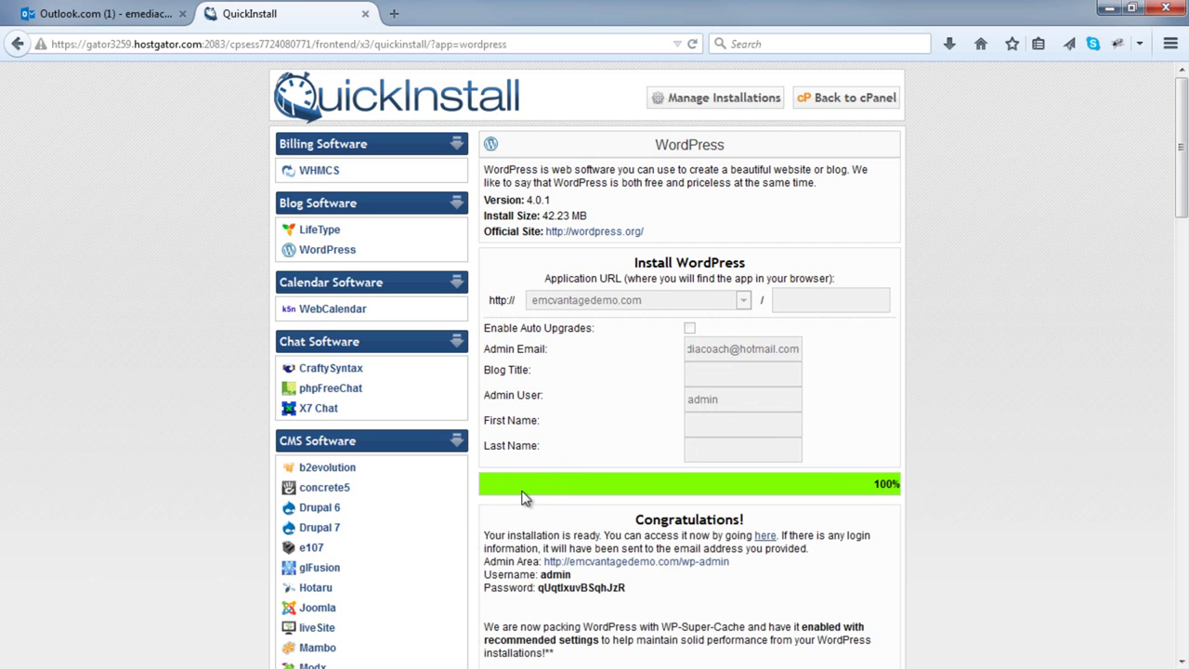
- Select the emcvantagedemo.com/wp-admin address on the Congratulations page and copy it
scroll(522, 499, "down", 5)
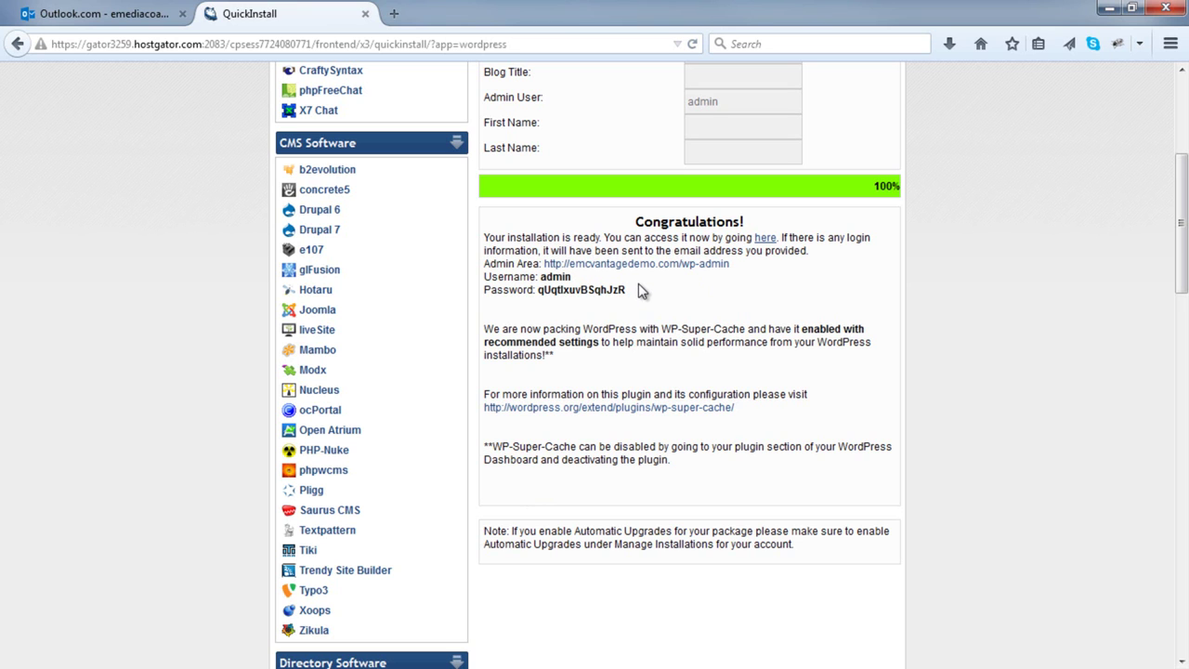
left_click_drag(740, 270, 548, 271)
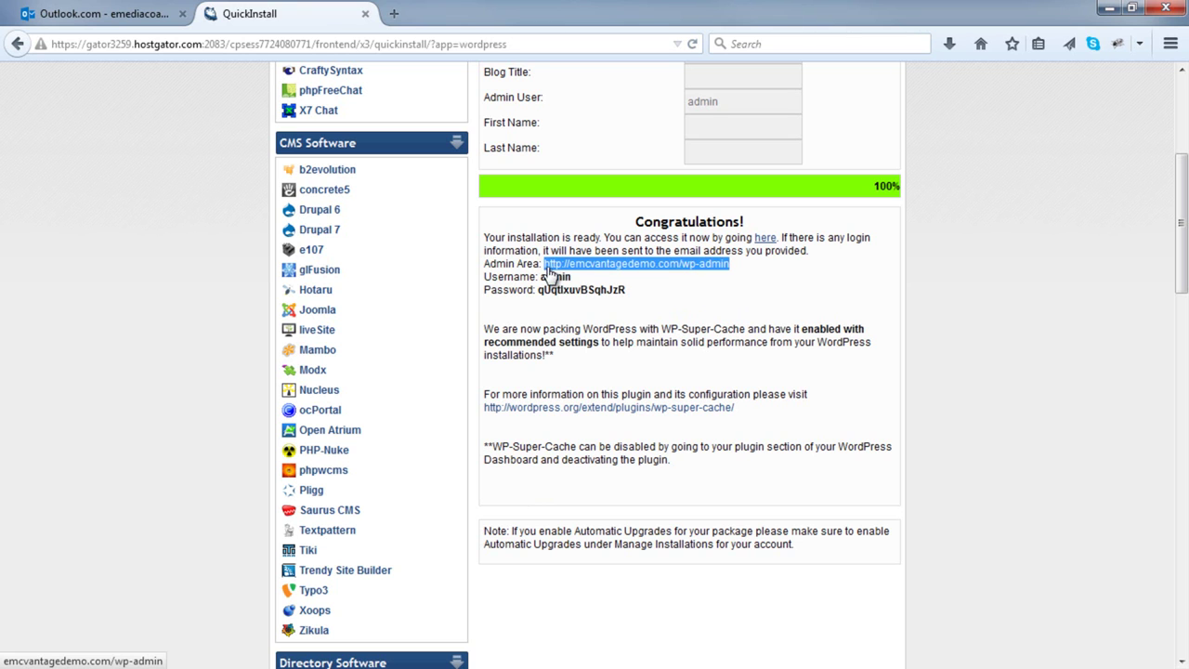
left_click(735, 269)
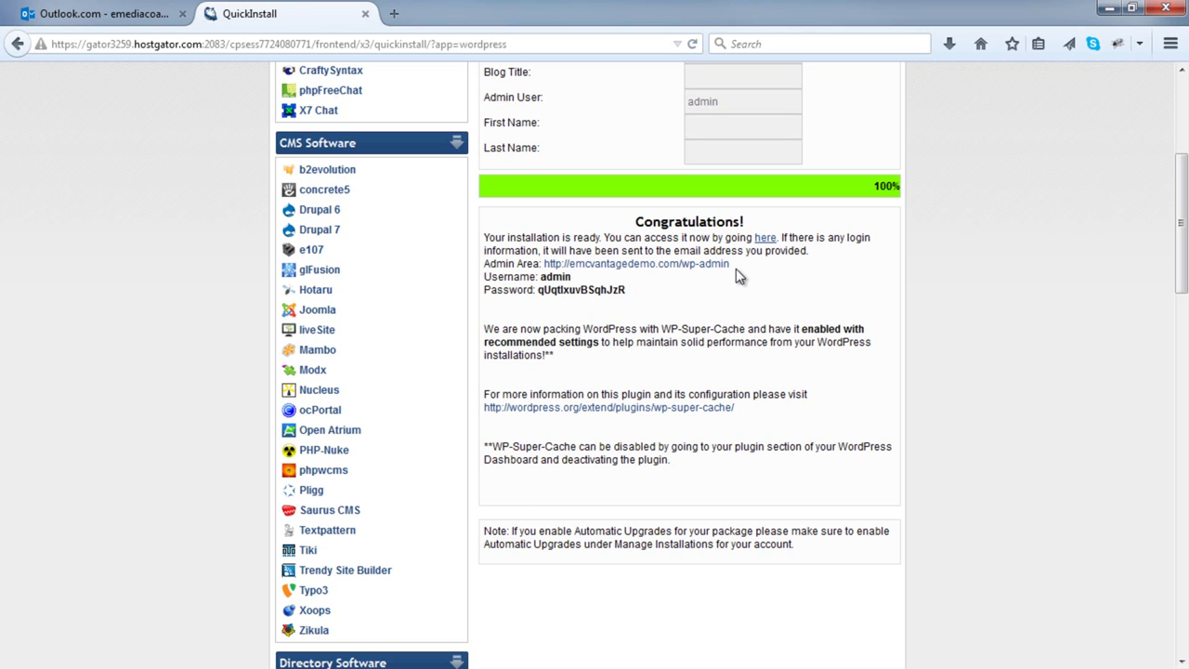
left_click_drag(735, 269, 682, 270)
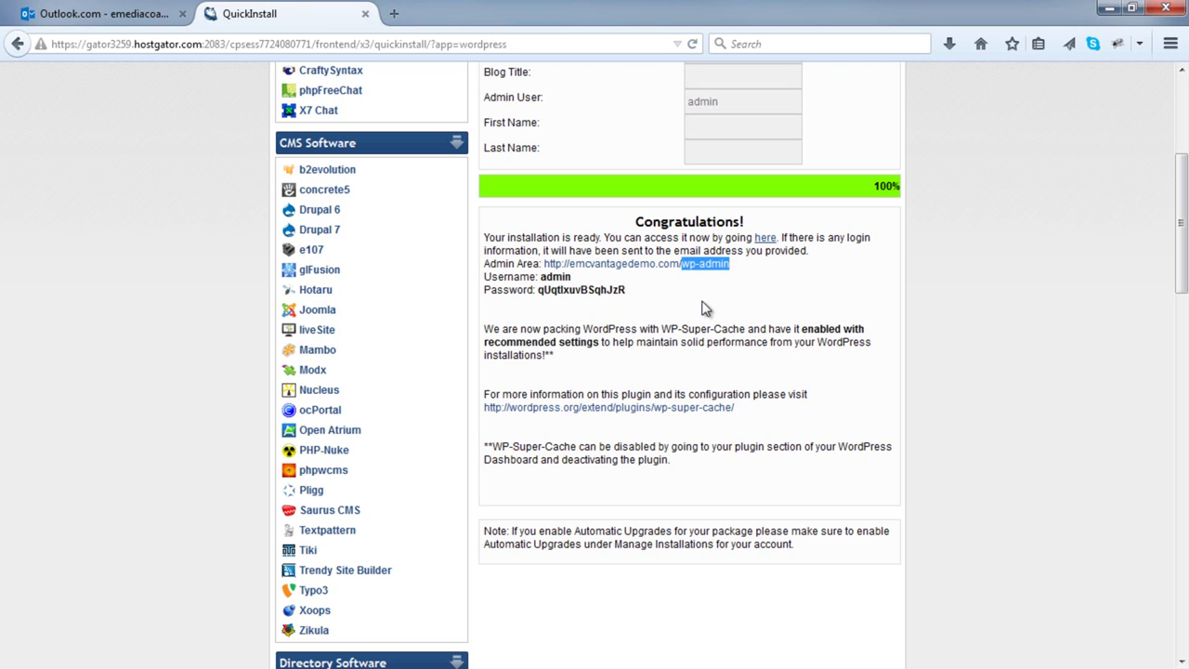
left_click(659, 290)
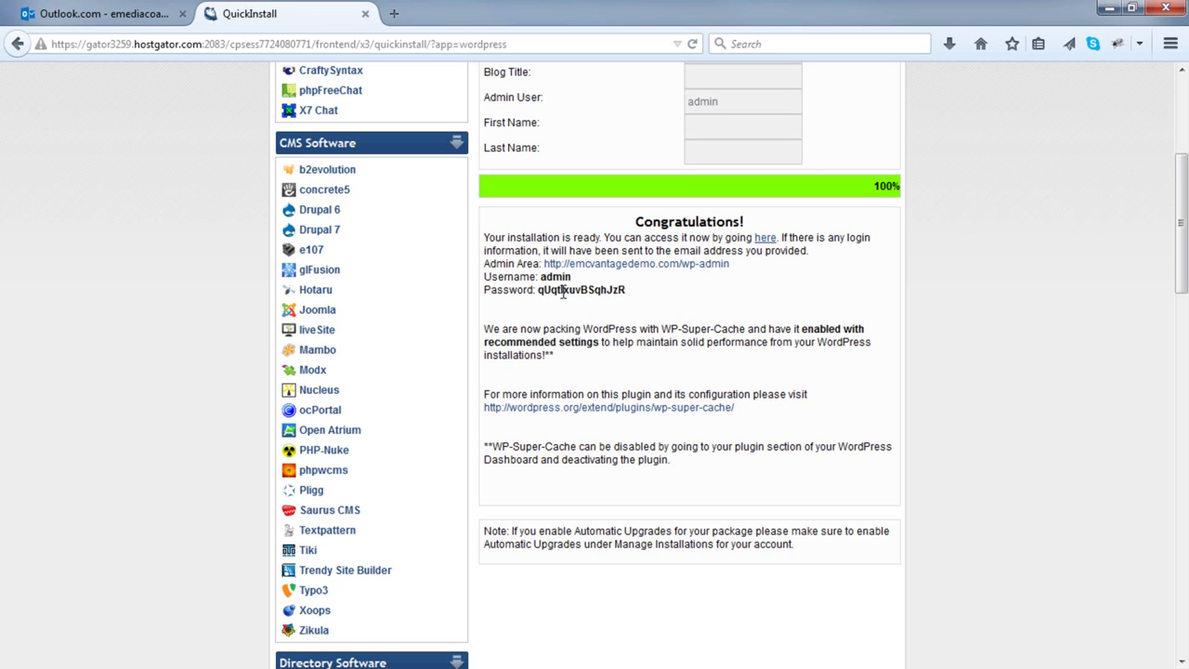
left_click_drag(734, 267, 542, 272)
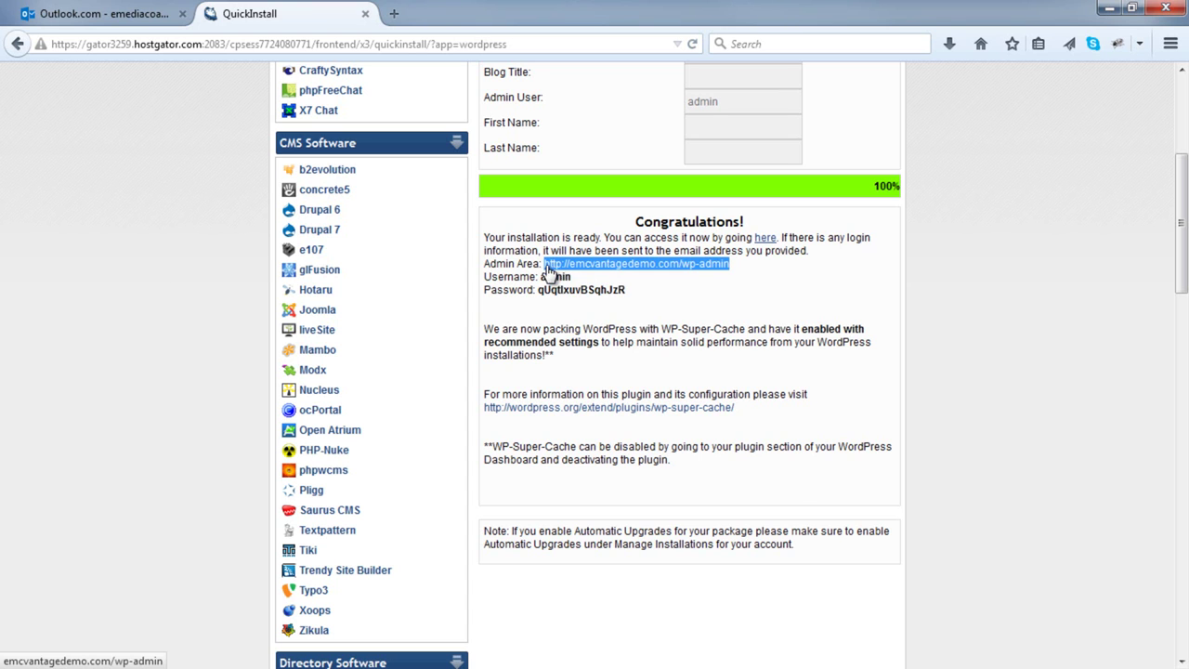
right_click(566, 270)
left_click(608, 418)
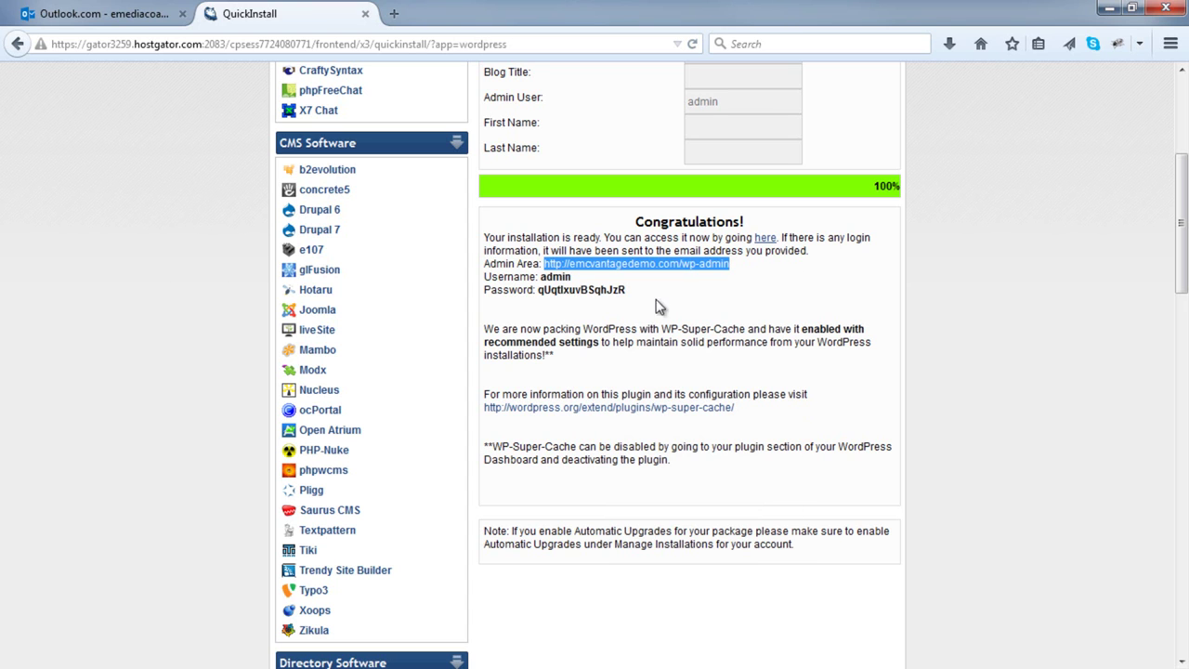
left_click(690, 285)
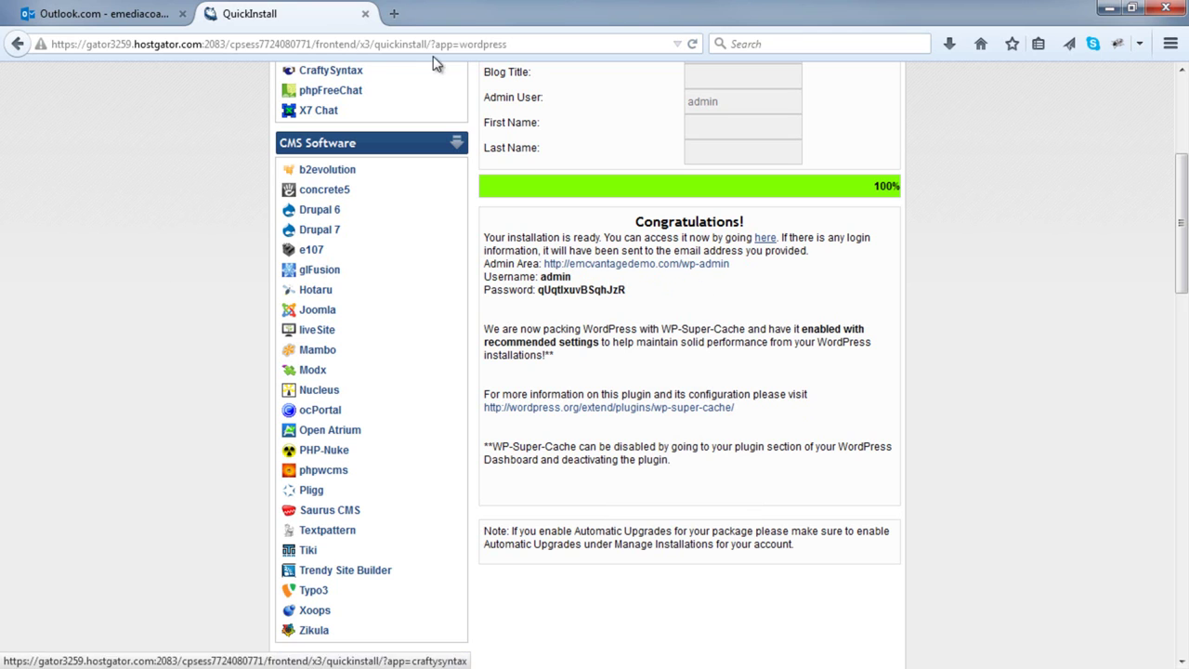
- Load the wp-admin address in a new tab and paste the generated username into the login form
left_click(395, 23)
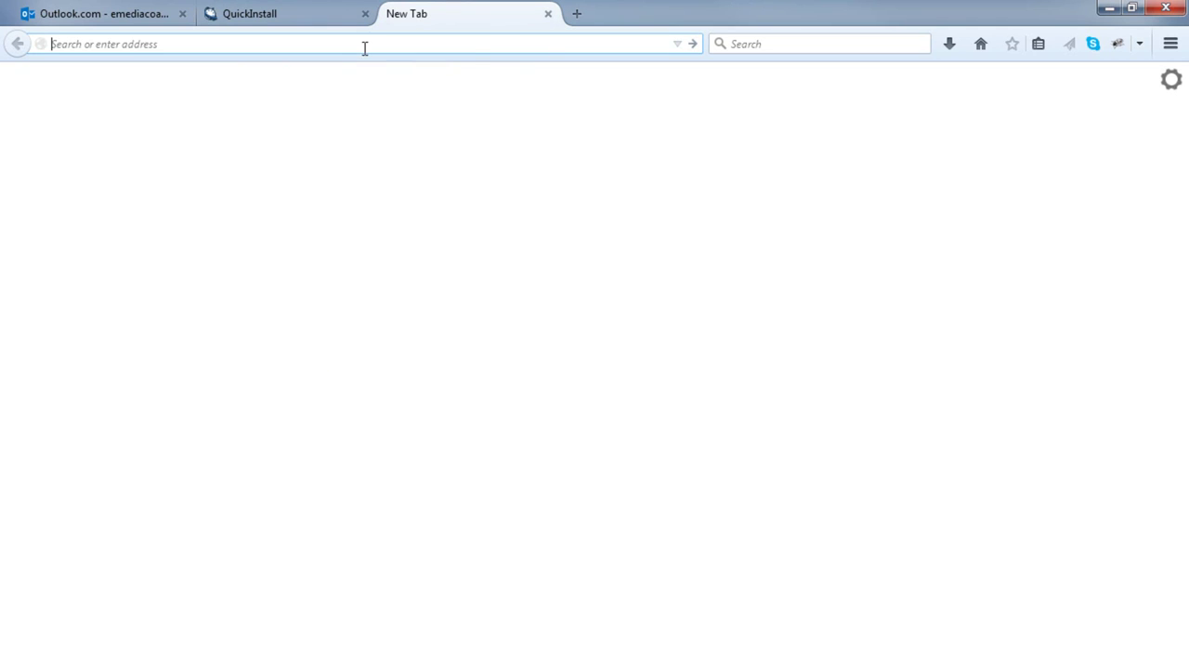
right_click(366, 48)
key("Return")
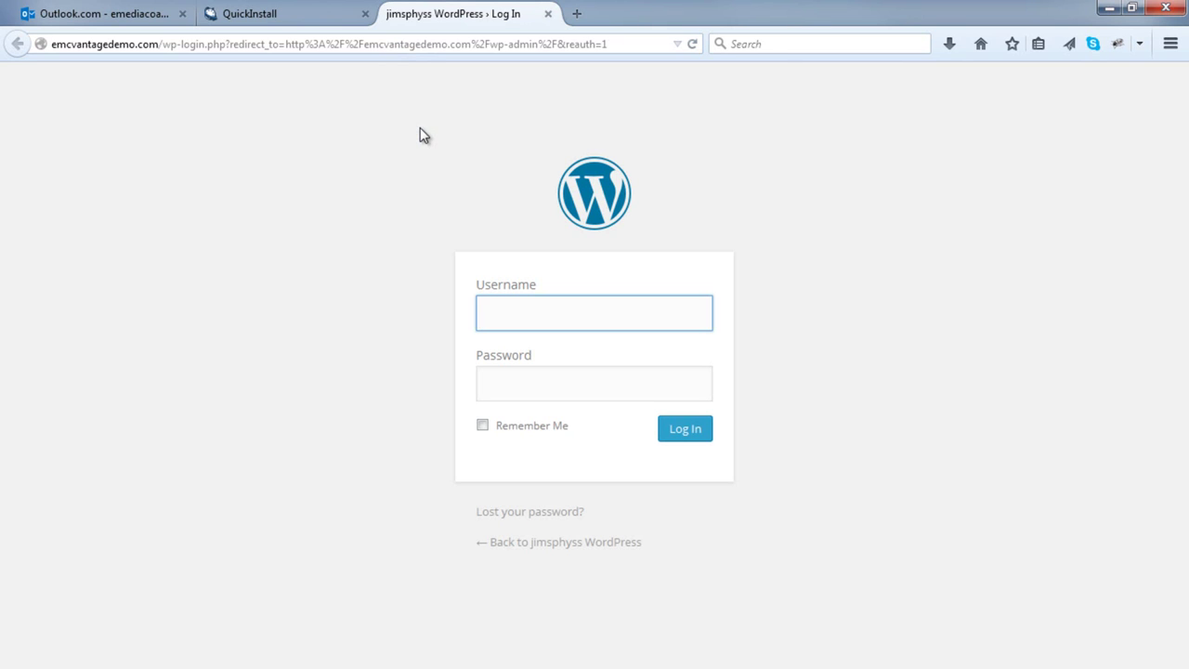
left_click(305, 14)
double_click(555, 277)
key("ctrl+c")
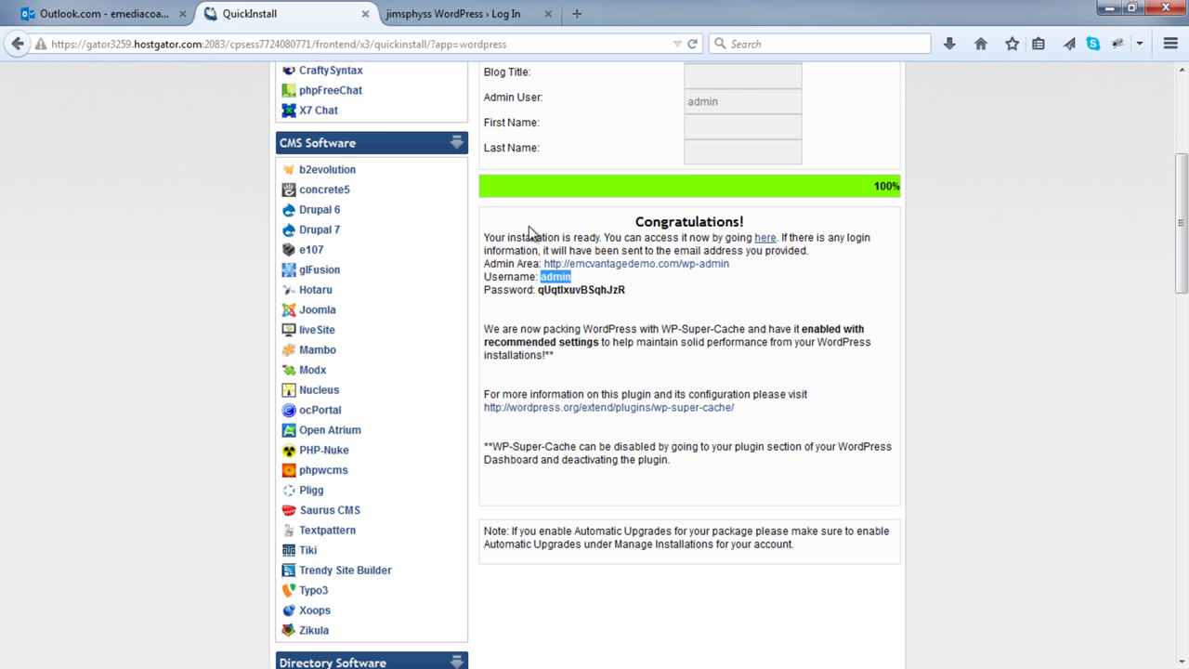
left_click(453, 14)
key("ctrl+v")
- Paste the generated password, log in, and dismiss the save-password prompt
left_click(306, 14)
double_click(568, 289)
key("ctrl+c")
left_click(462, 6)
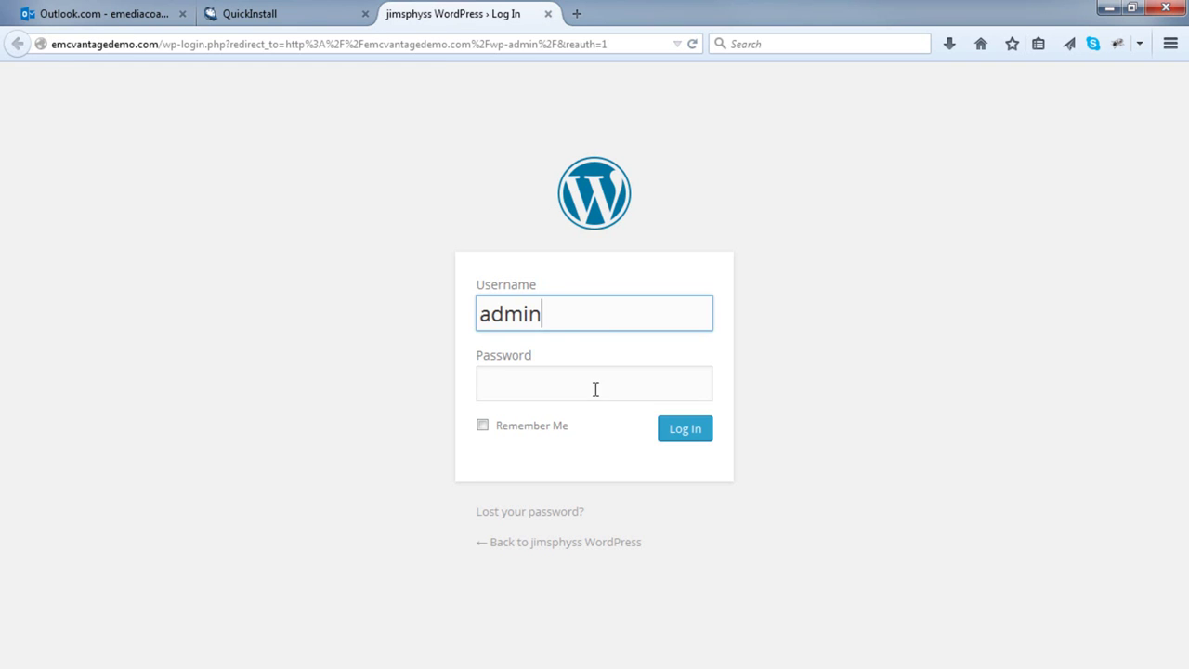
left_click(595, 389)
key("ctrl+v")
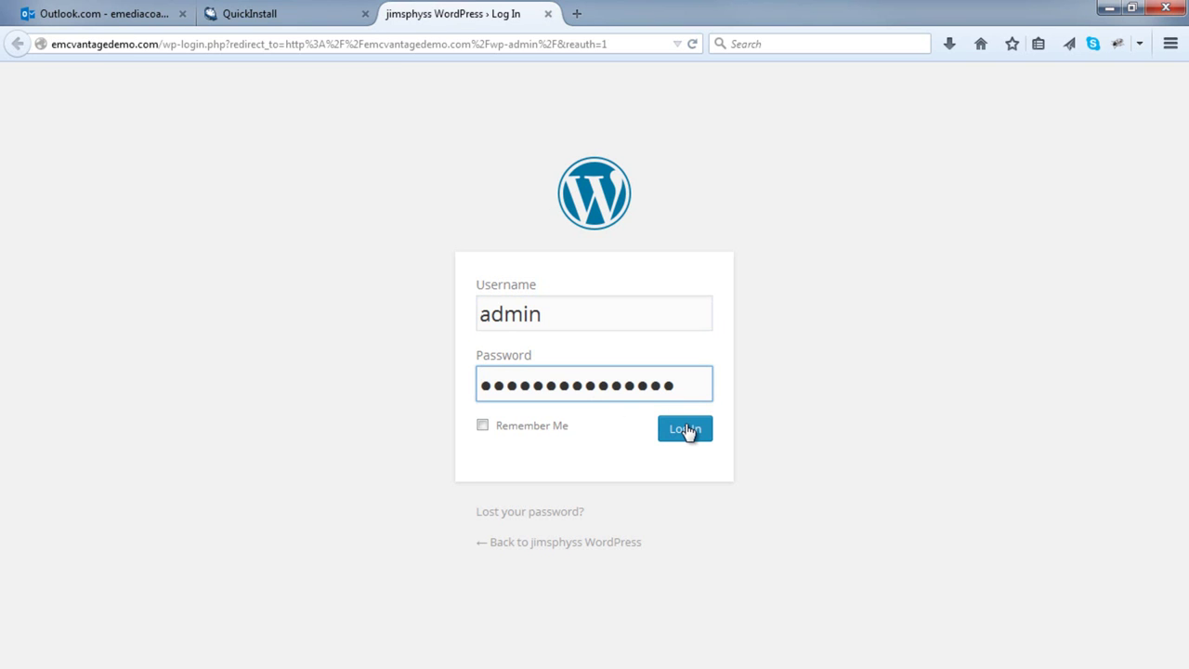
left_click(686, 429)
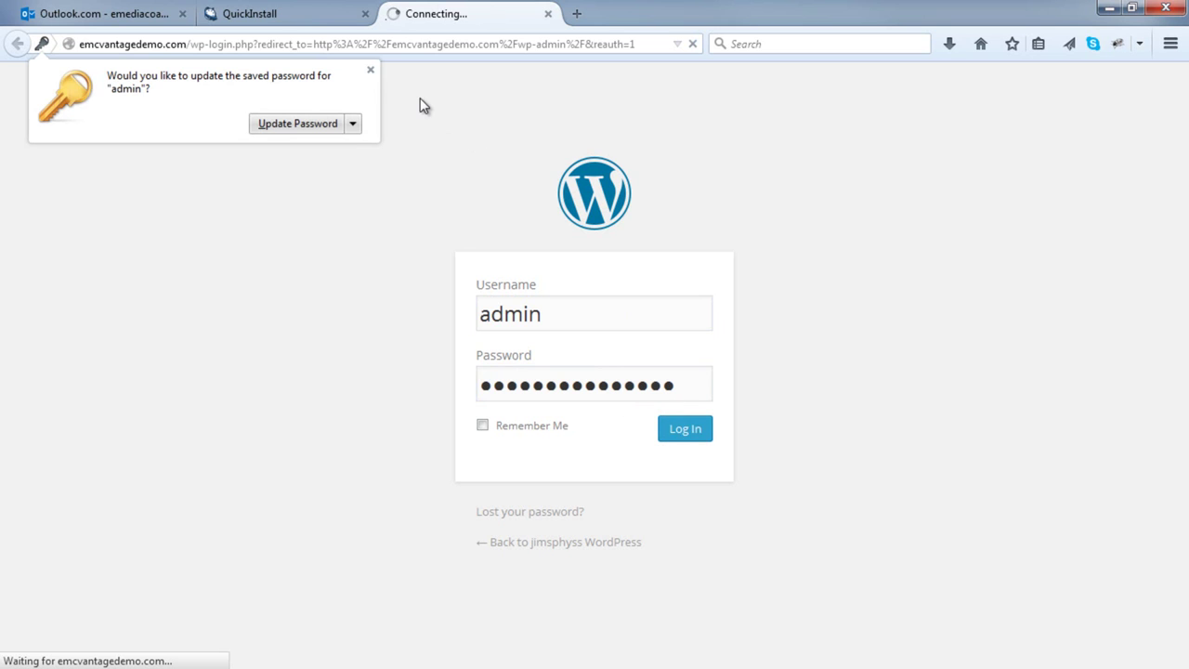
left_click(370, 70)
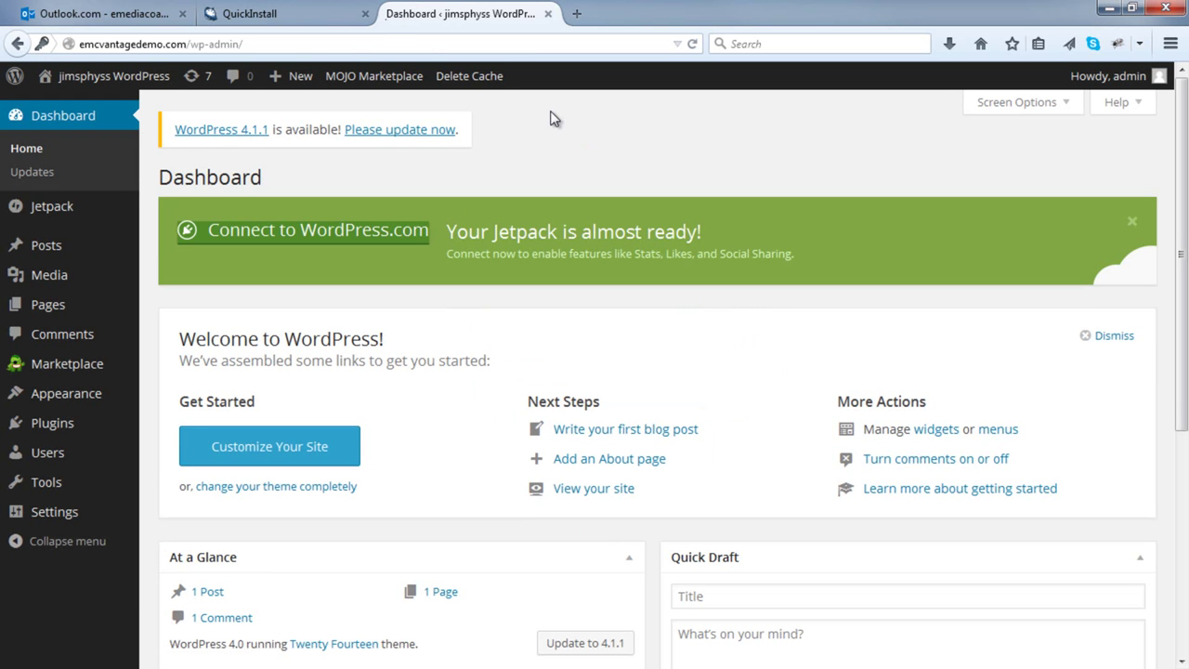
- Enter a new password for the admin user under Users and update the profile
mouse_move(93, 263)
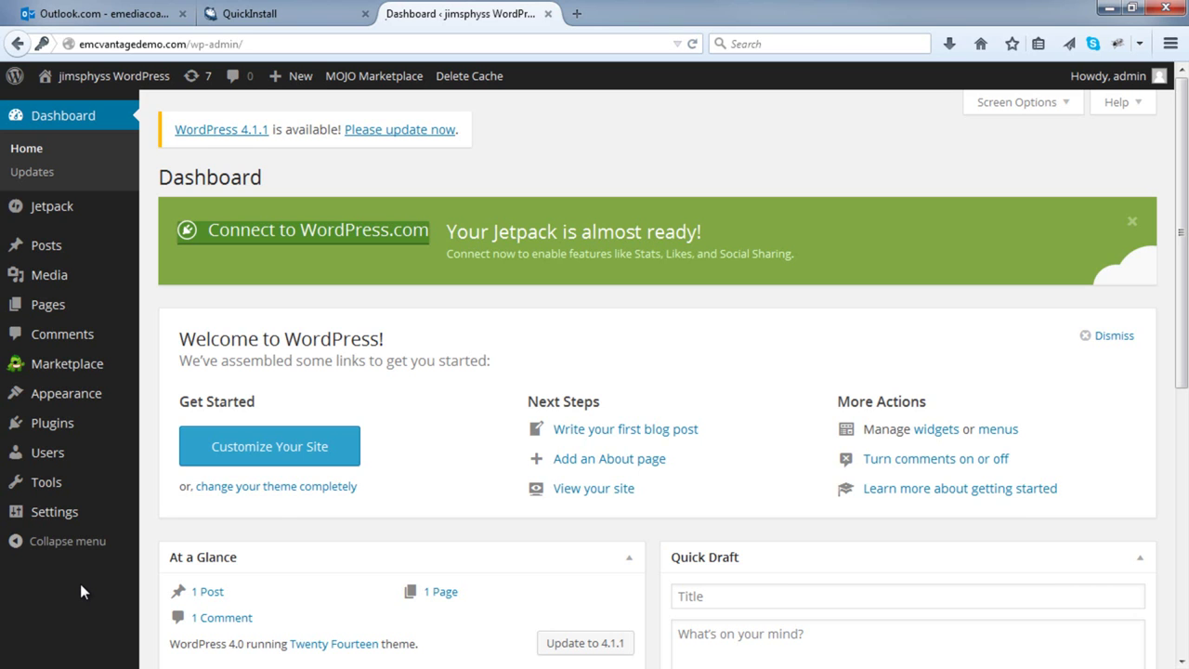
mouse_move(66, 457)
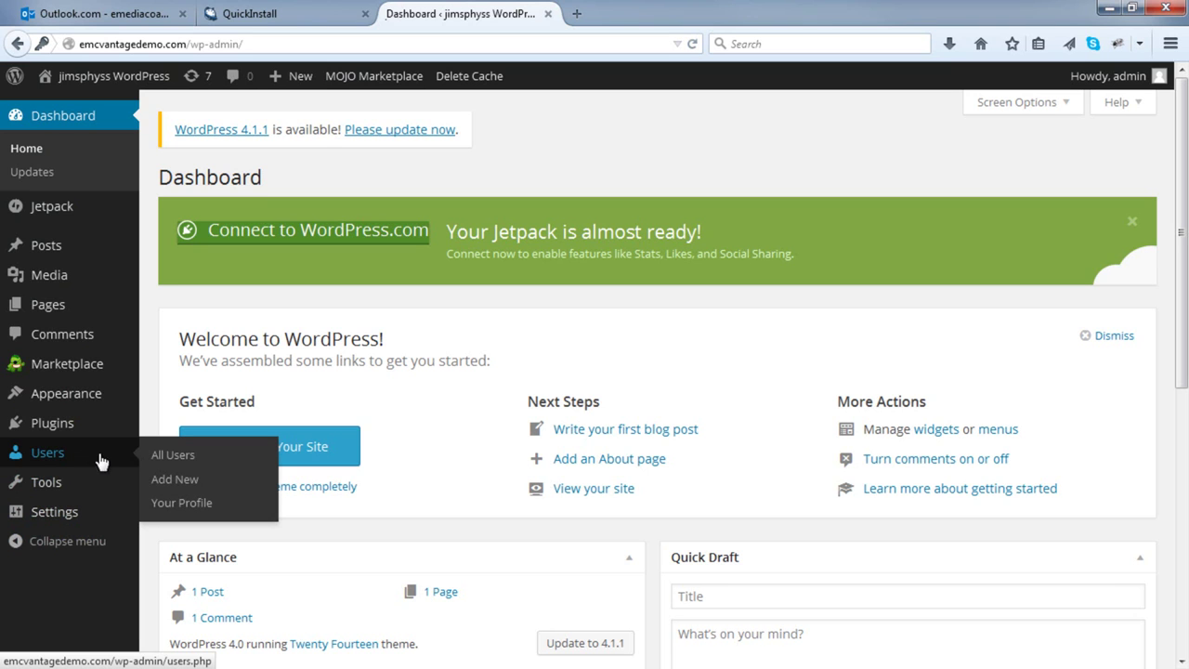
left_click(203, 461)
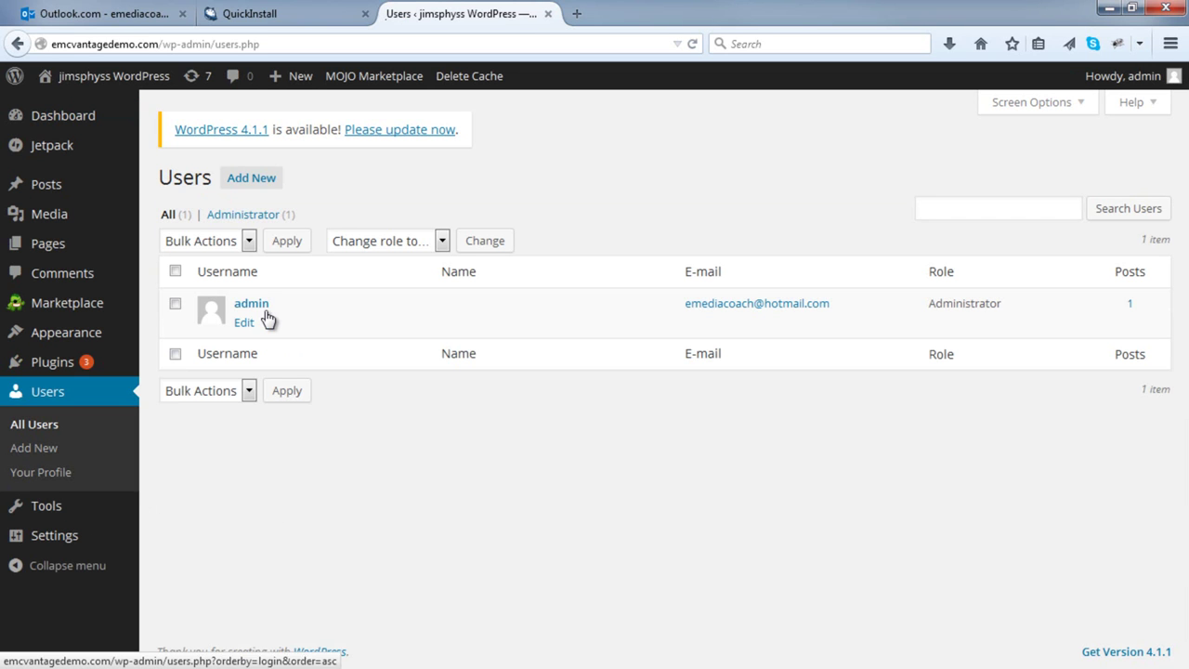
left_click(266, 309)
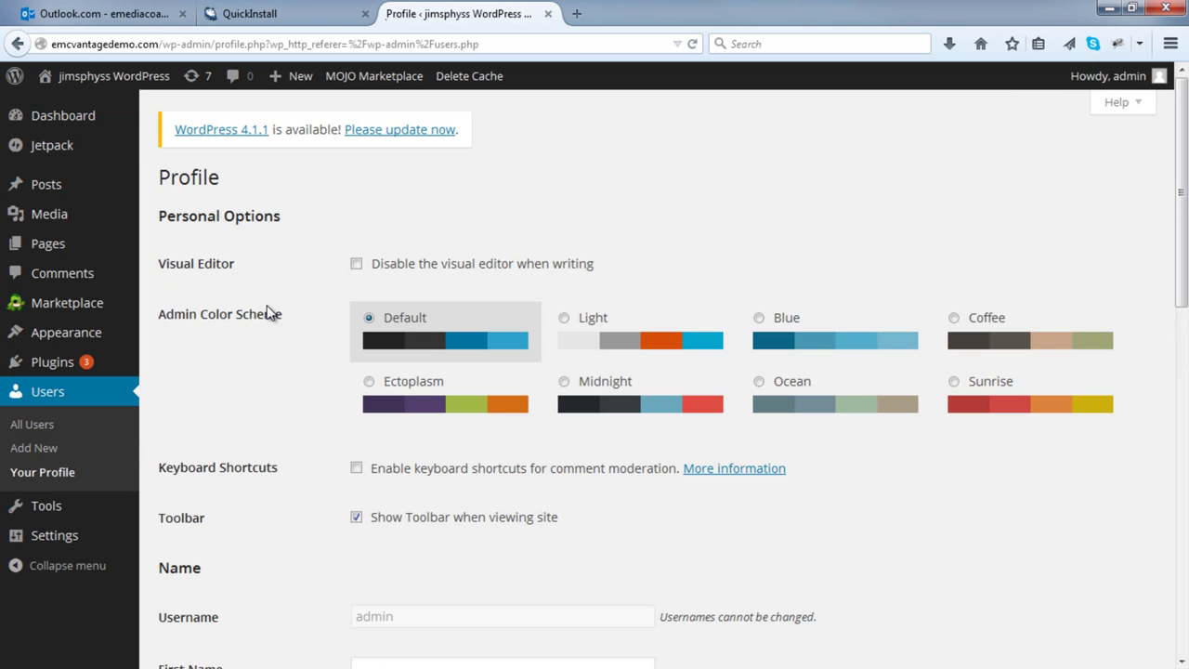
scroll(268, 313, "down", 9)
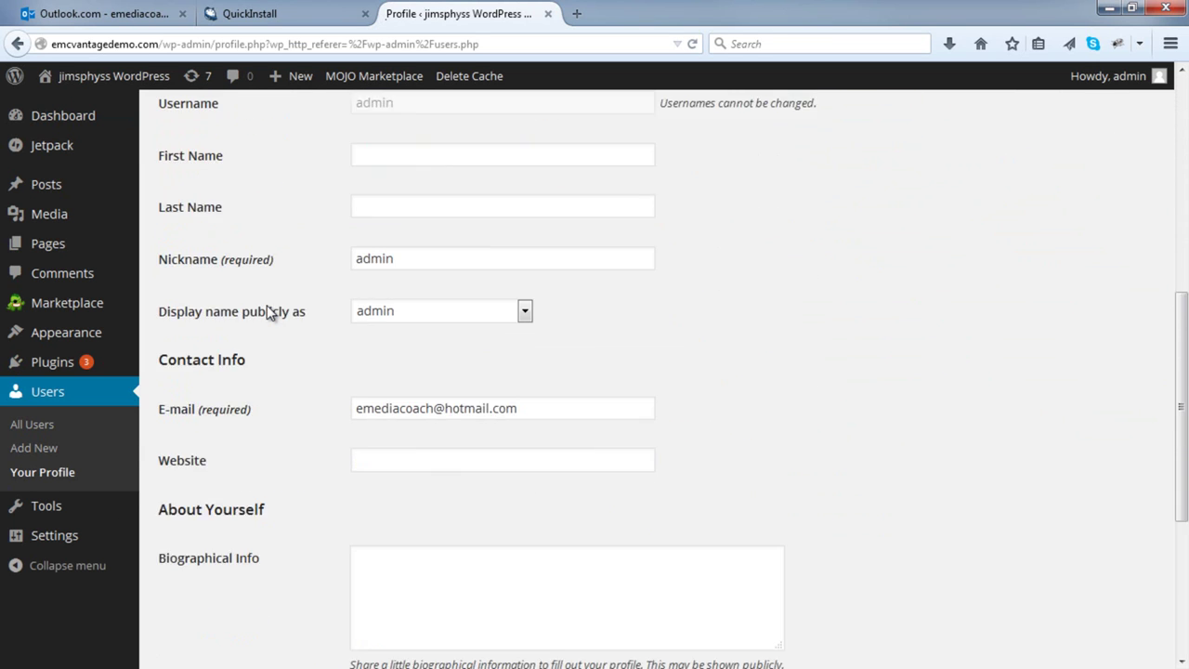
left_click(362, 388)
type("••••••••")
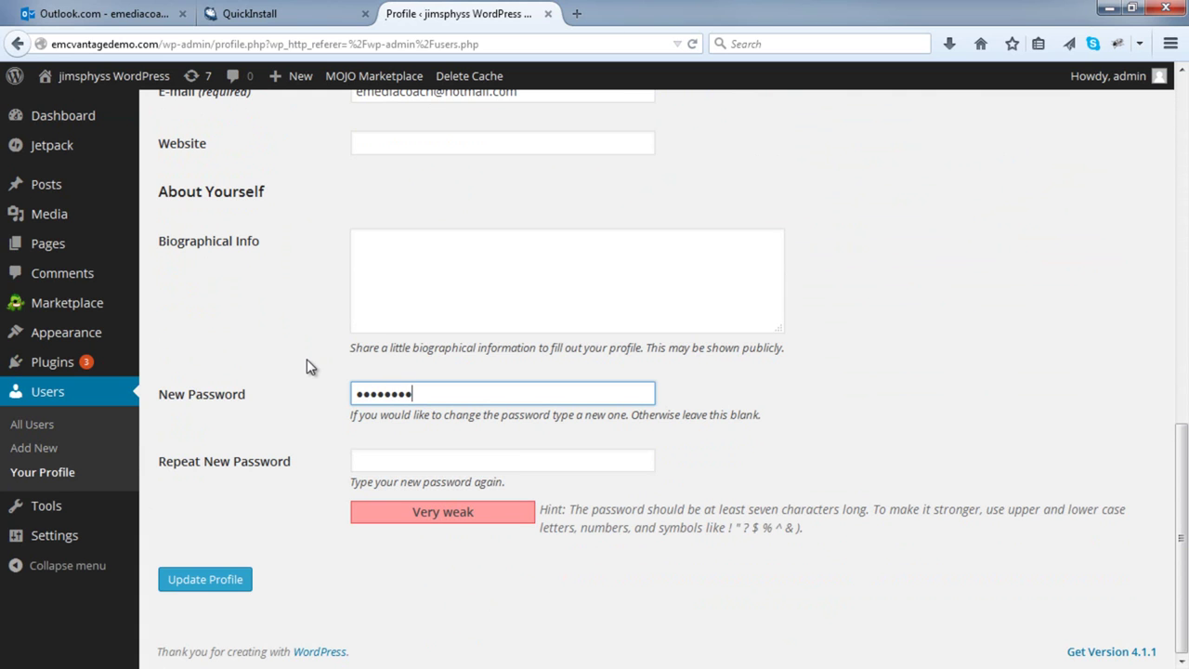
key("Tab")
type("••••••••")
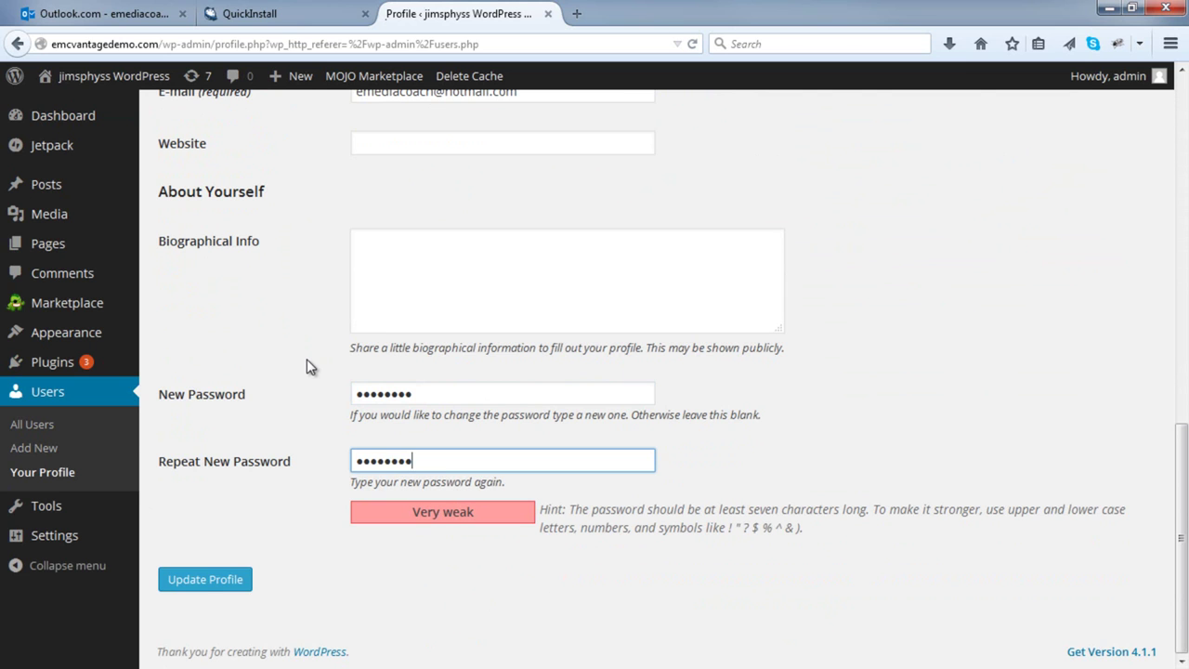
left_click(203, 580)
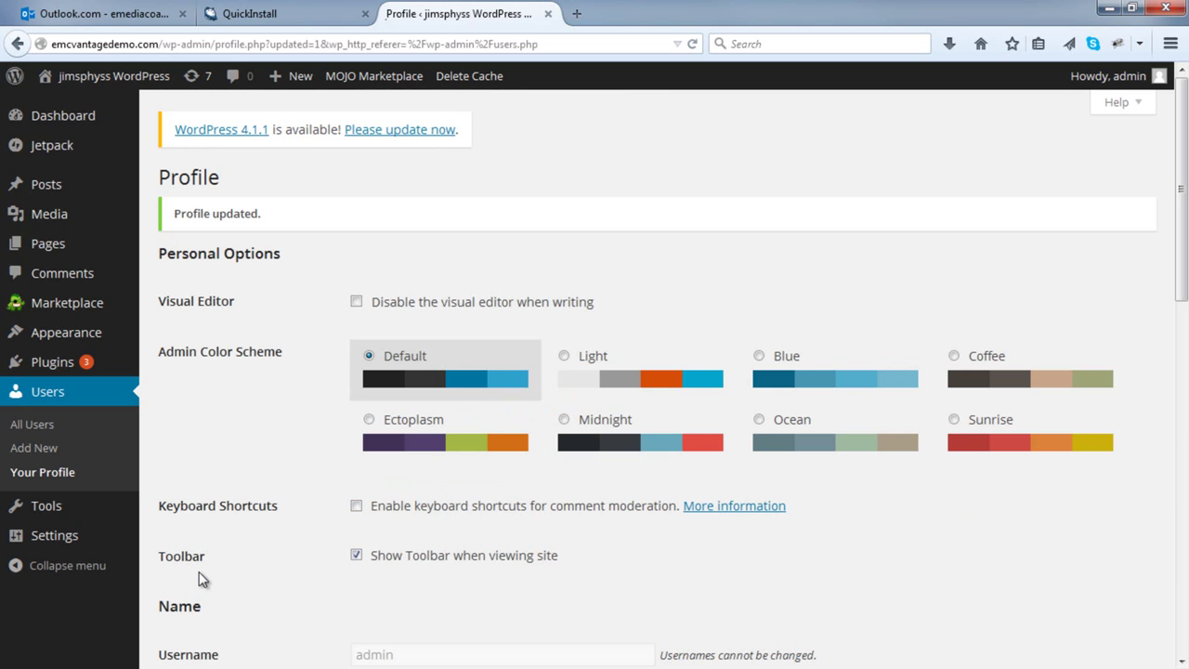
- Log out, then load the copied emcvantagedemo.com/wp-admin address on the login page
mouse_move(1105, 76)
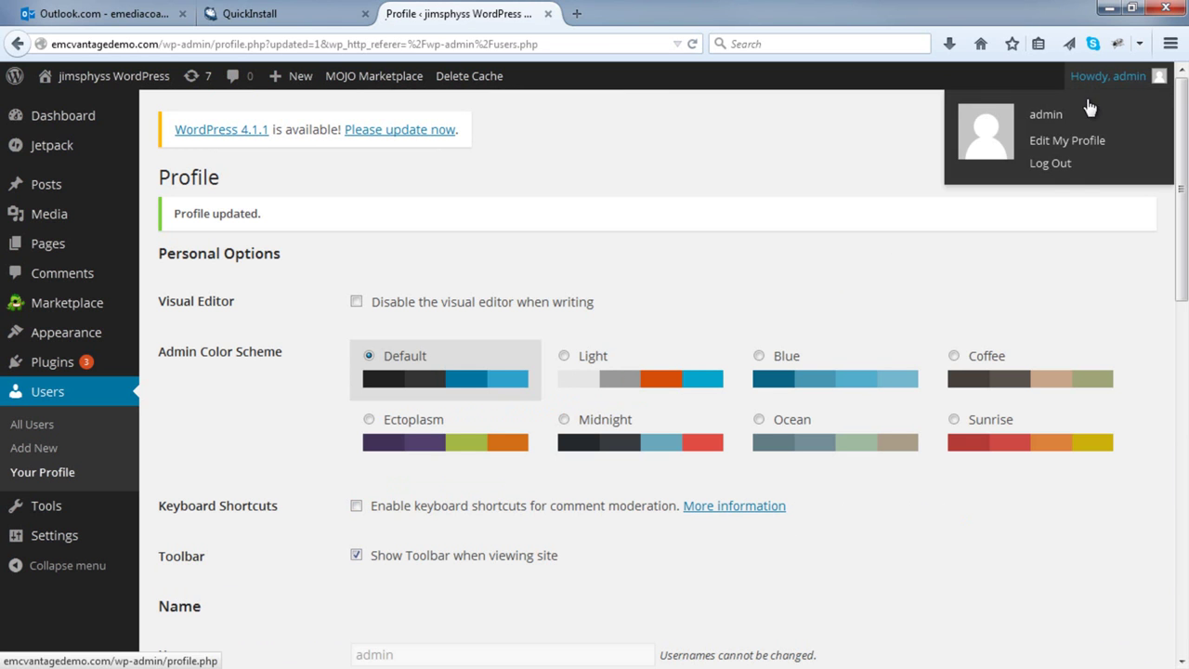
left_click(1050, 164)
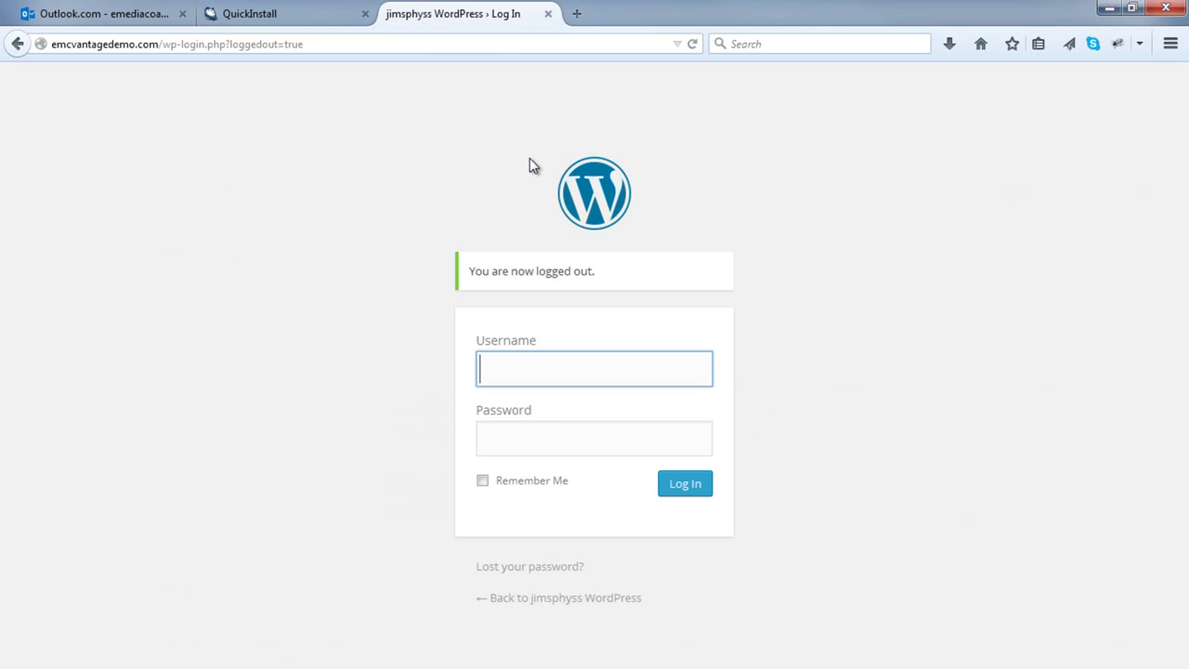
left_click(296, 14)
left_click_drag(731, 263, 555, 266)
key("ctrl+c")
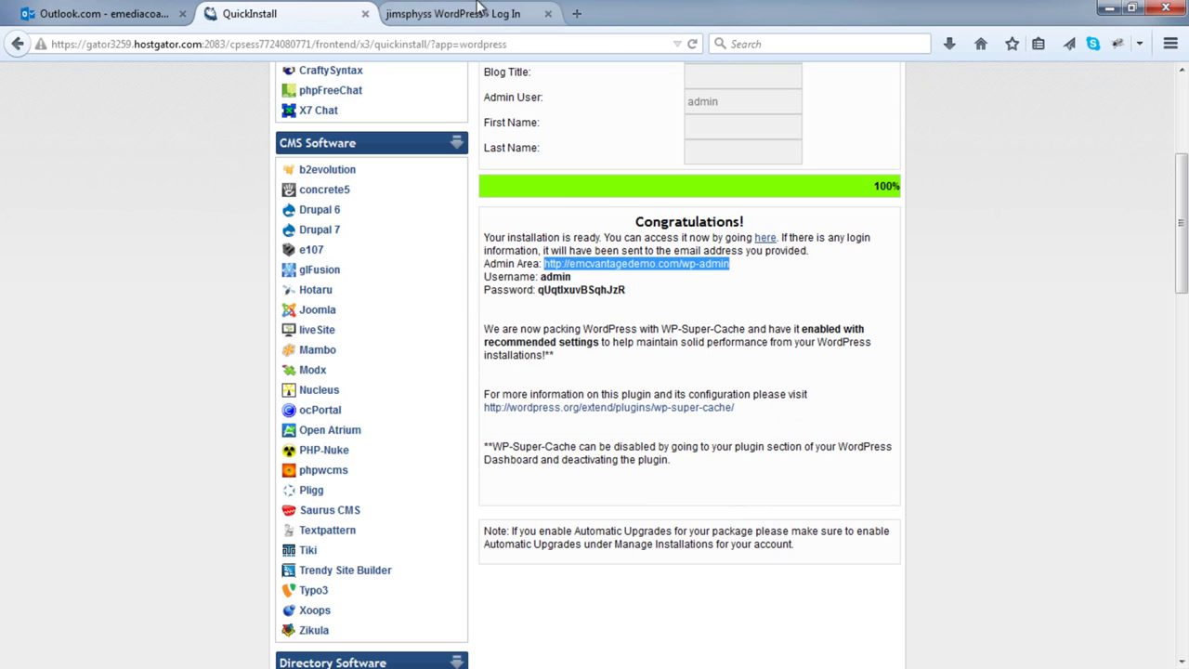
left_click(483, 11)
left_click(385, 46)
key("ctrl+v")
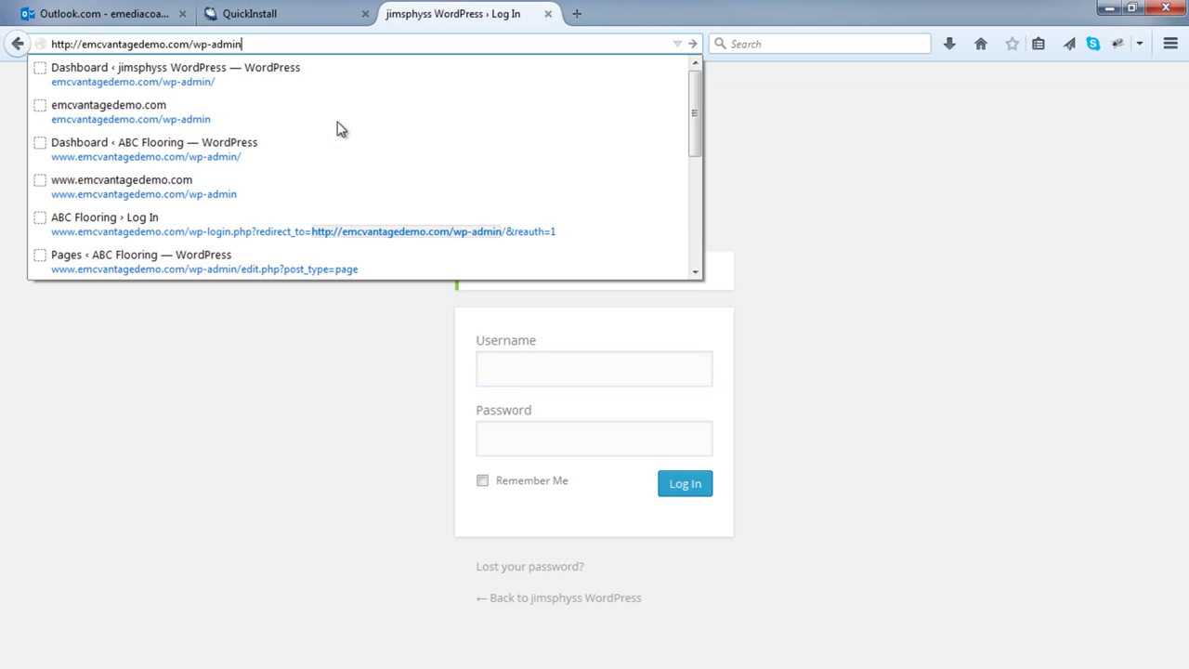
left_click(907, 167)
- Sign in as admin with the new password
left_click(633, 363)
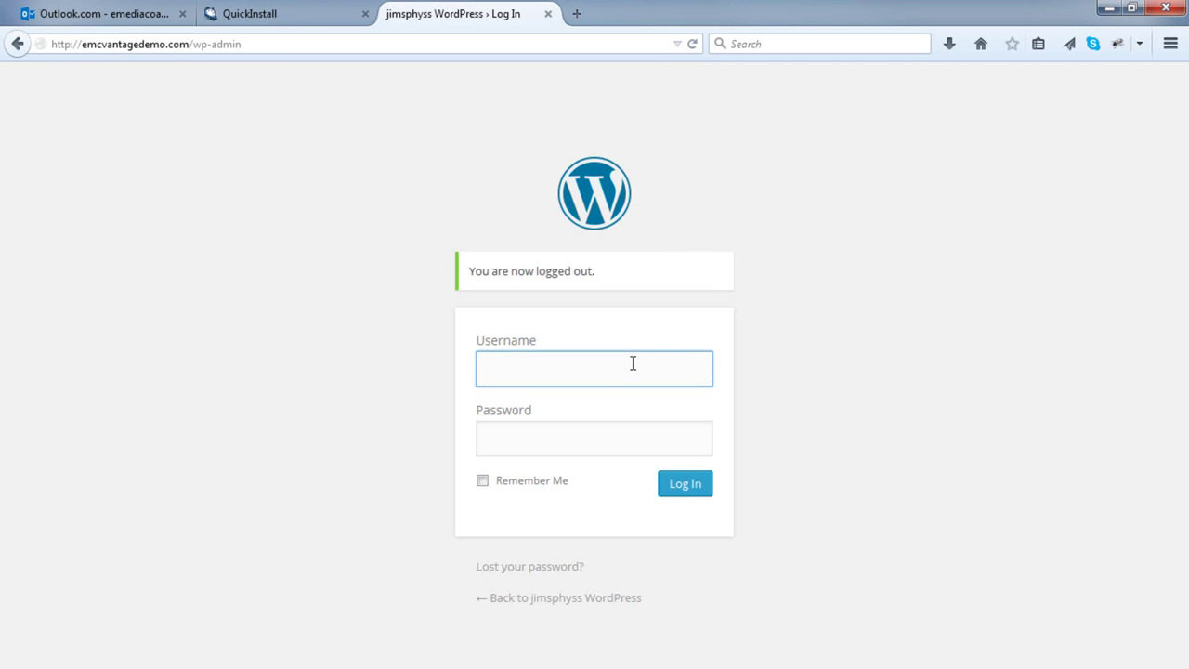
type("admin")
left_click(553, 436)
type("********")
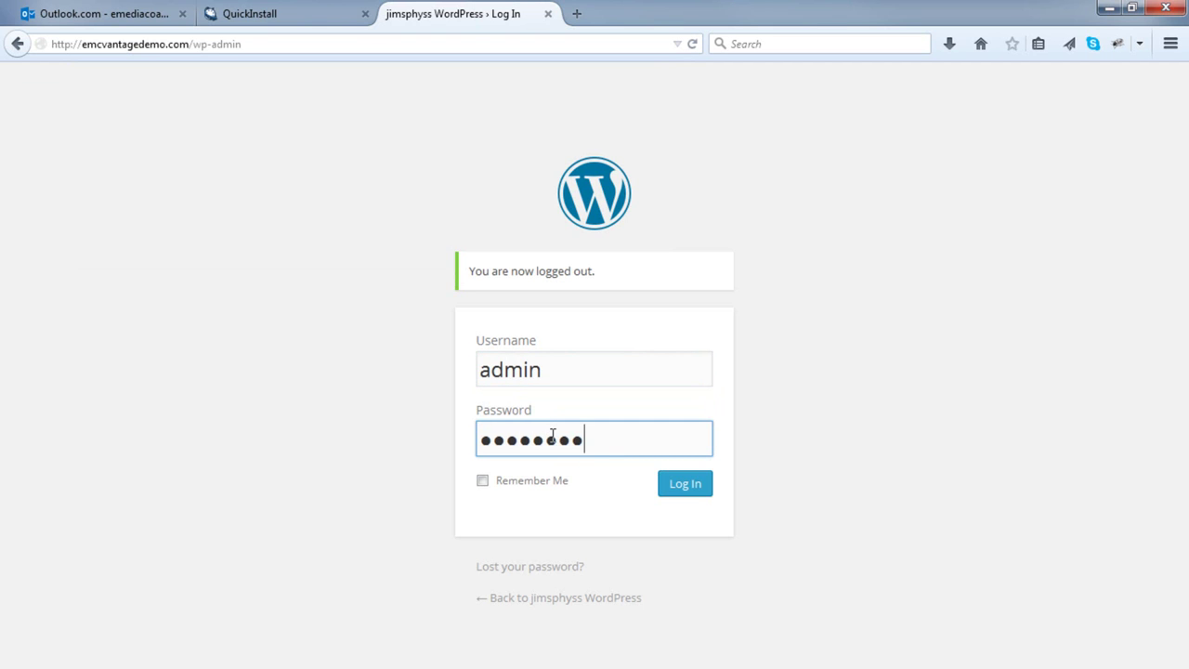
left_click(708, 491)
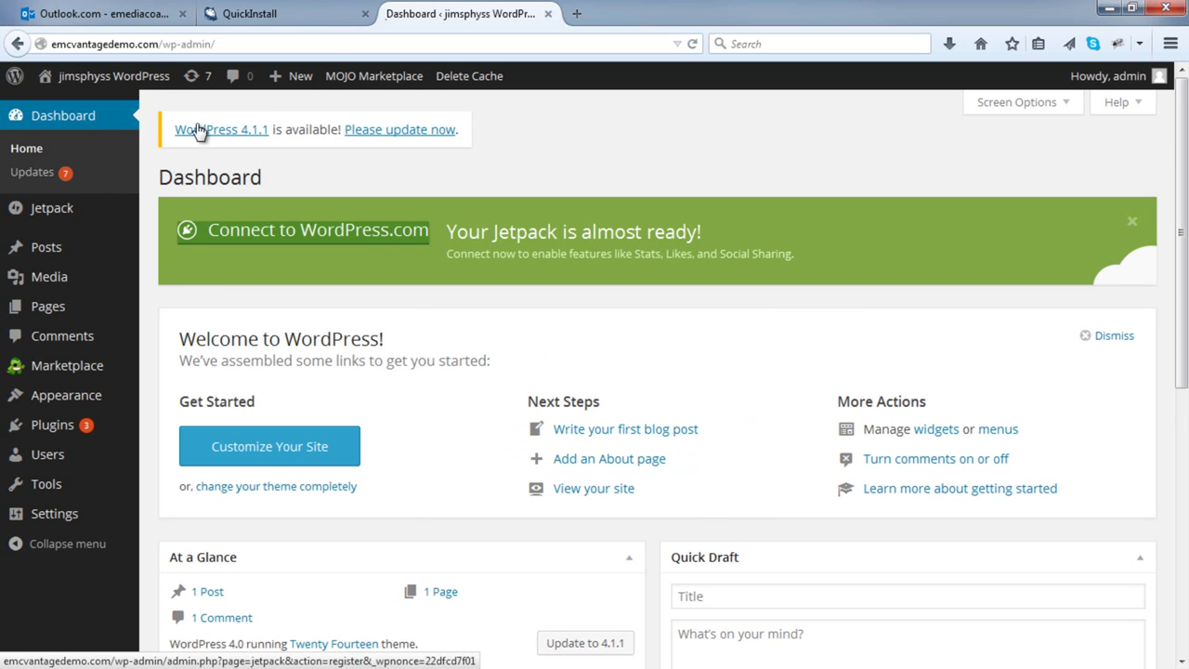
- Open the live site in a new tab, scroll through it, then switch to the PowerPoint presentation
mouse_move(148, 78)
right_click(139, 105)
left_click(195, 113)
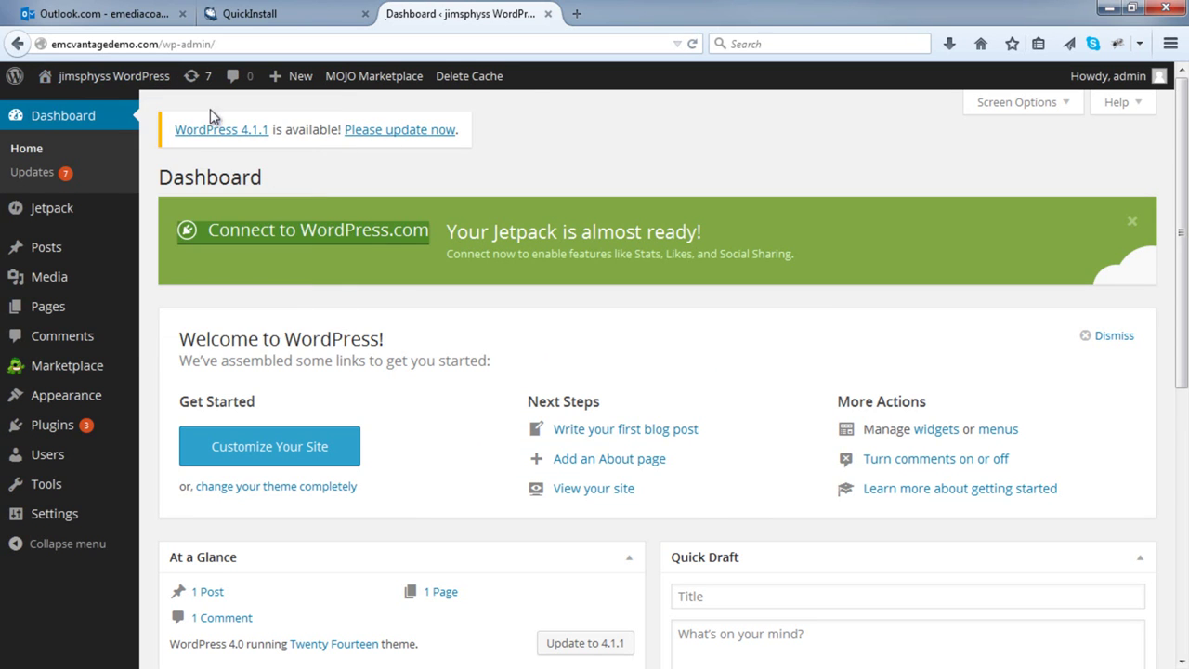
left_click(640, 13)
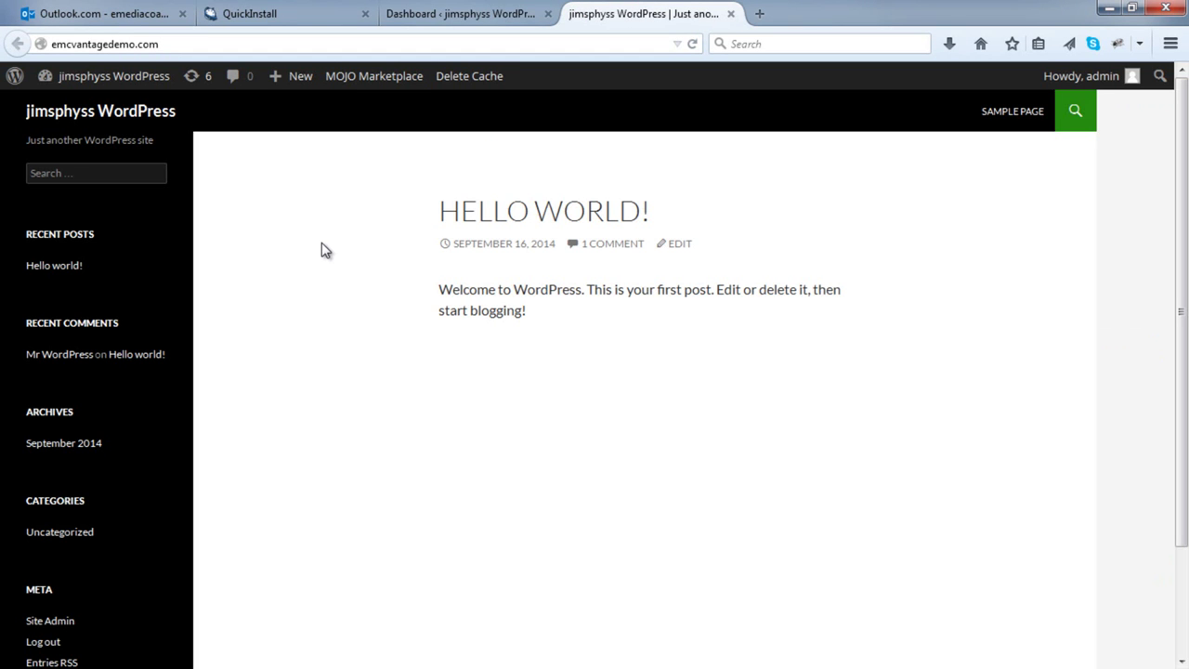
scroll(321, 250, "down", 3)
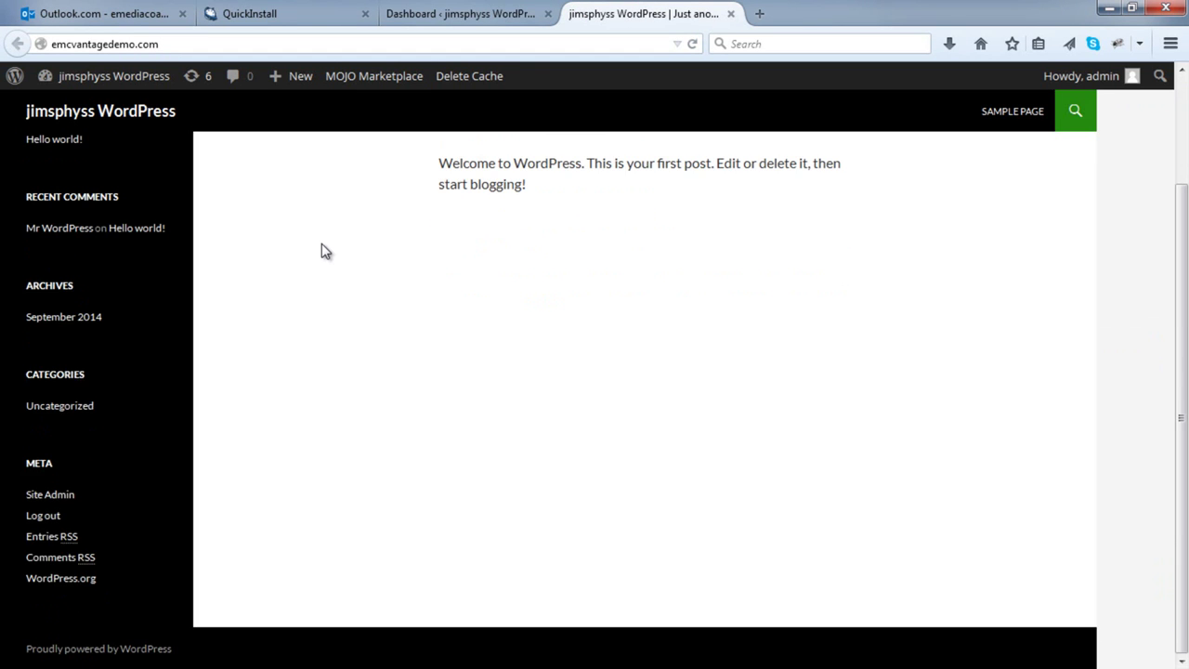
scroll(321, 250, "up", 3)
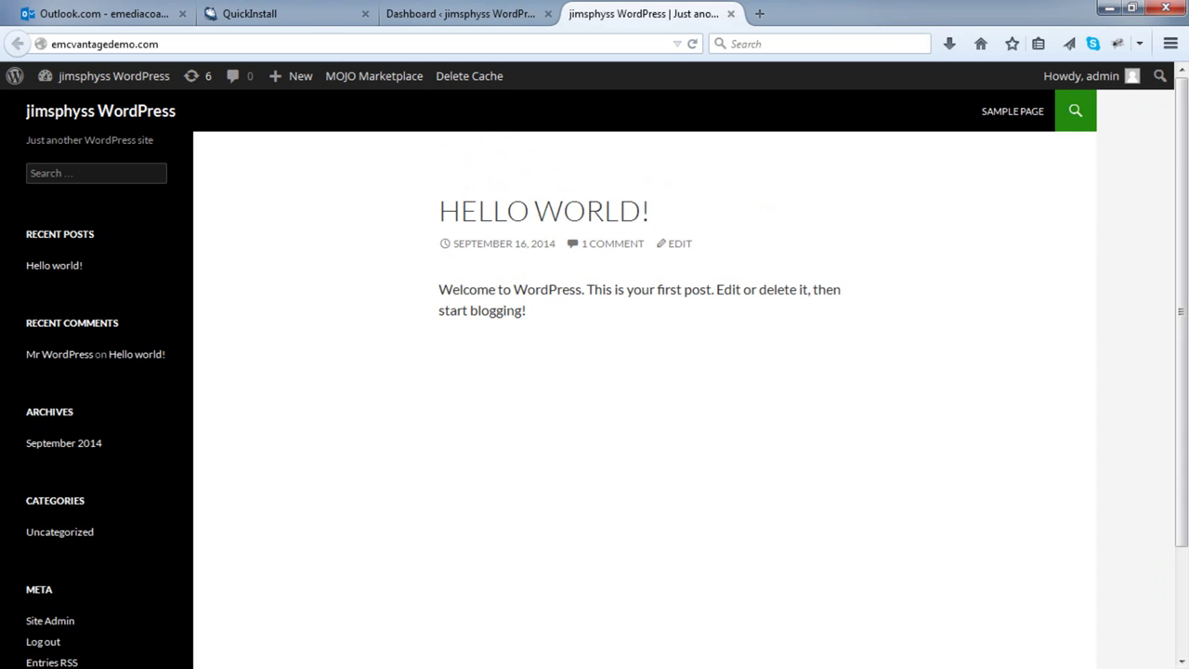
key("alt+Tab")
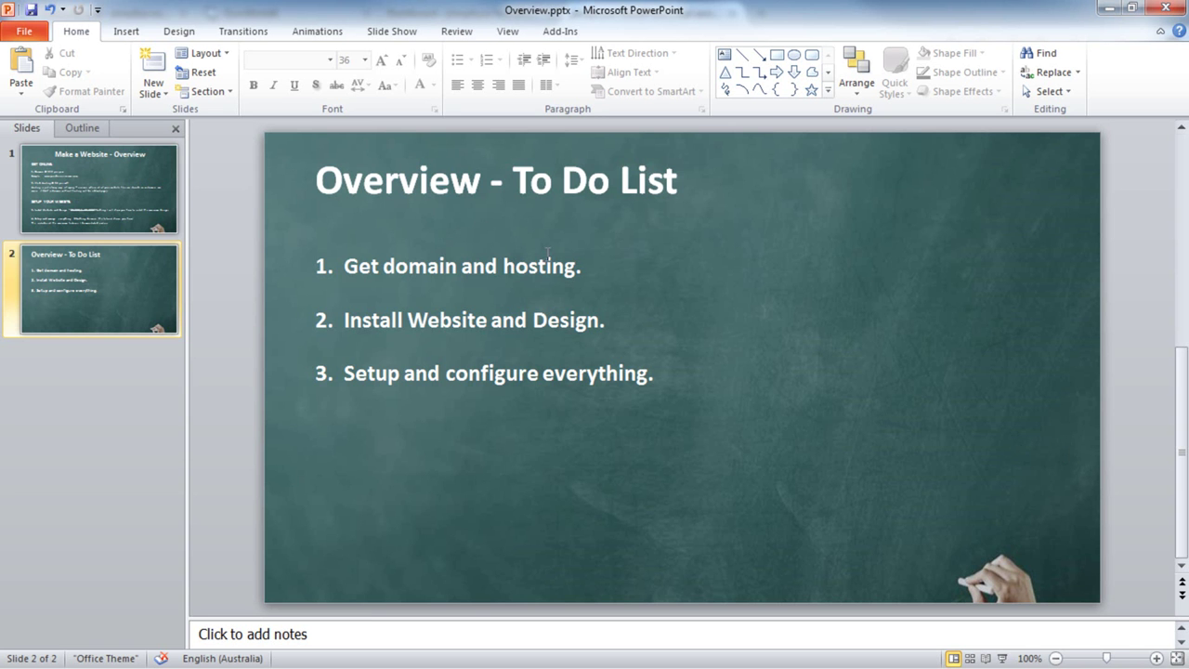
- Apply strikethrough to 'Get domain and hosting.' on the Overview - To Do List slide
left_click_drag(609, 269, 316, 266)
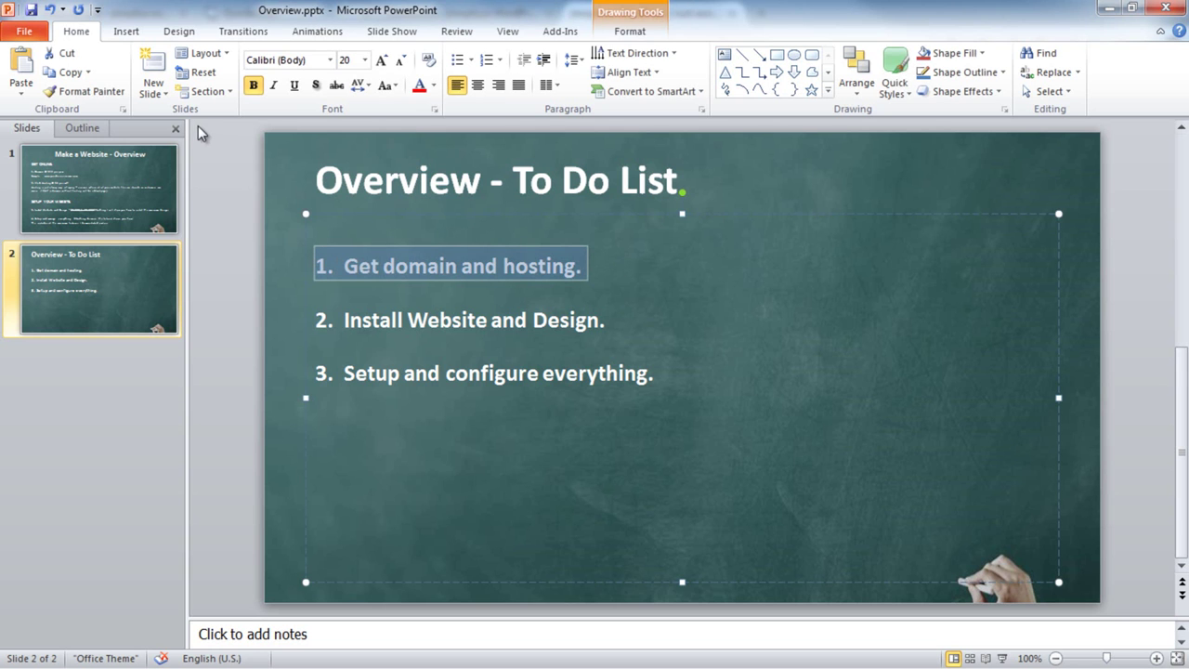
left_click(336, 84)
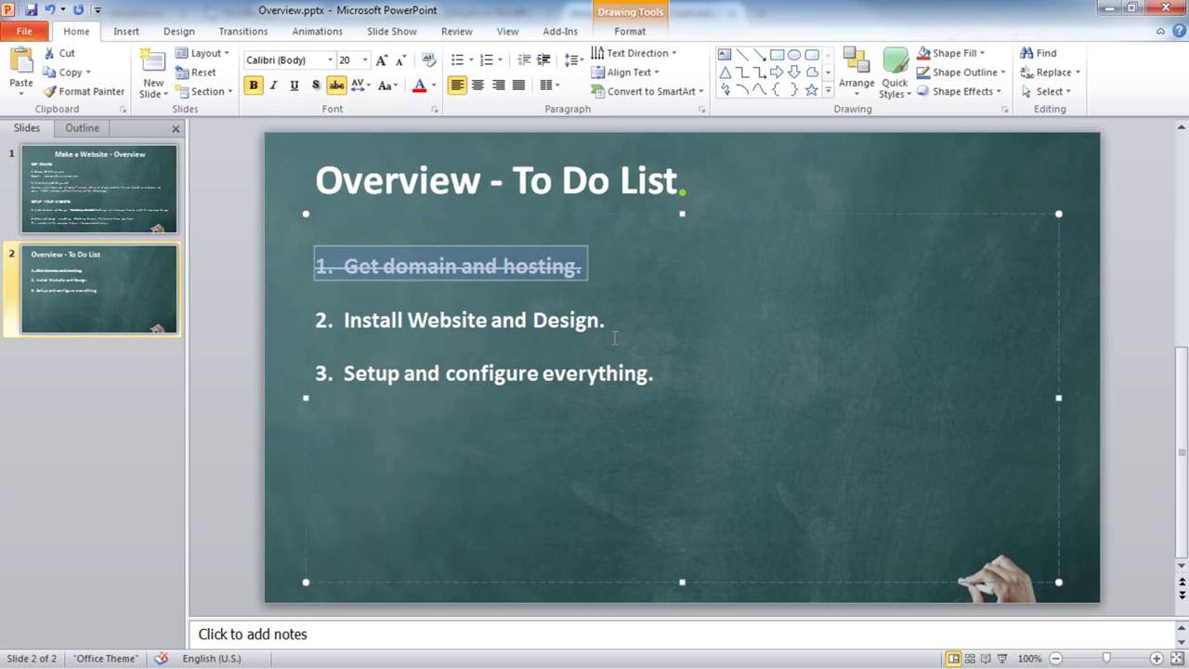
left_click(362, 319)
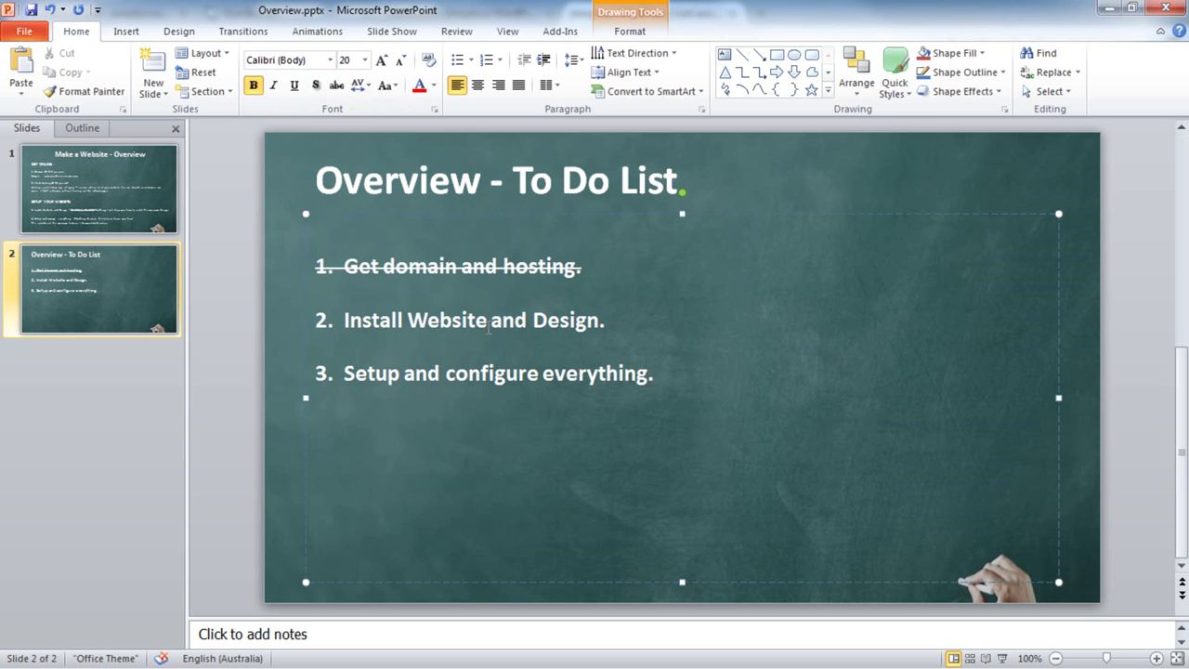
left_click(643, 320)
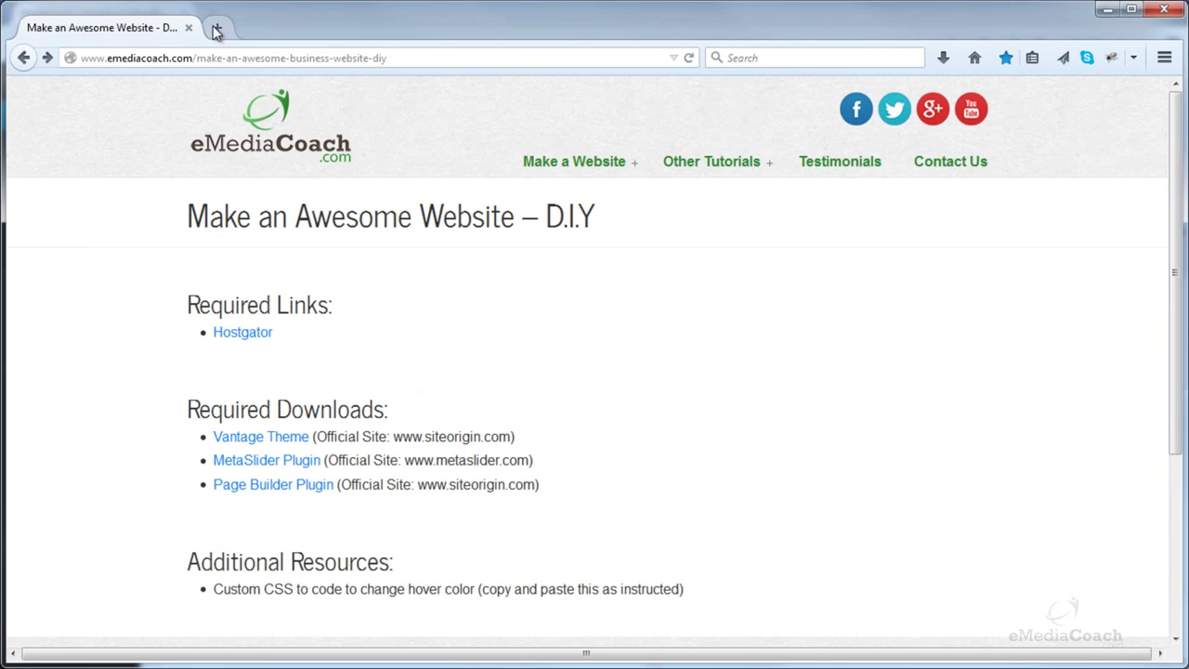
- Save vantage.zip from the Vantage Theme link to the Desktop, then return to the Dashboard tab
left_click_drag(175, 20, 215, 21)
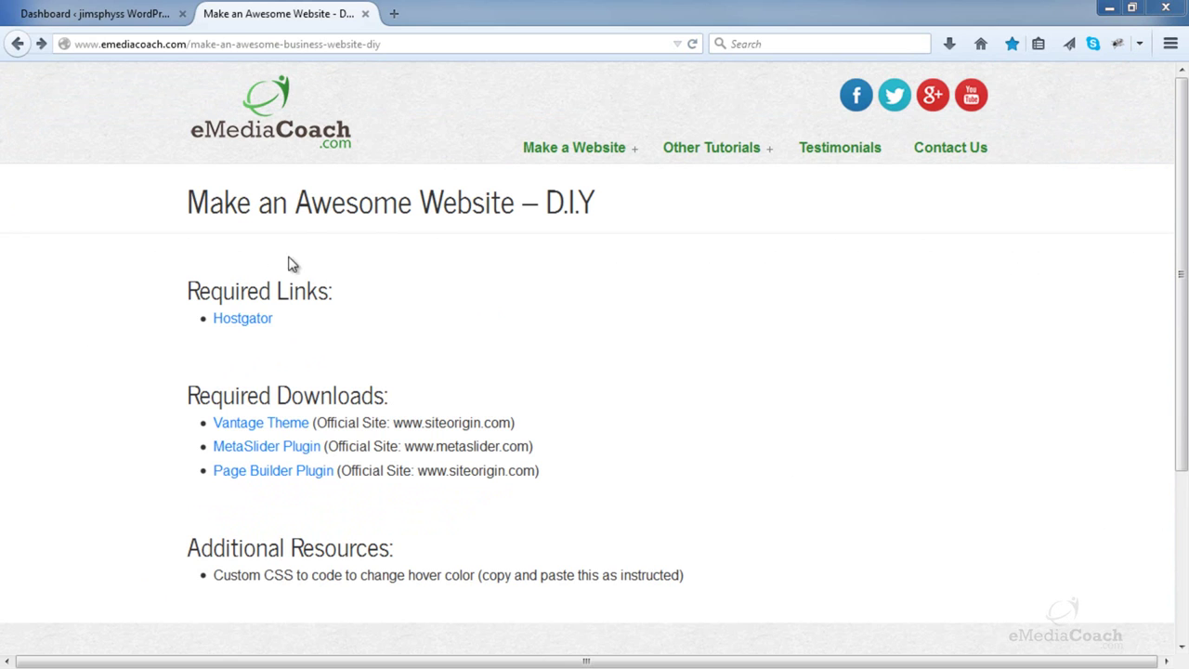
left_click(247, 429)
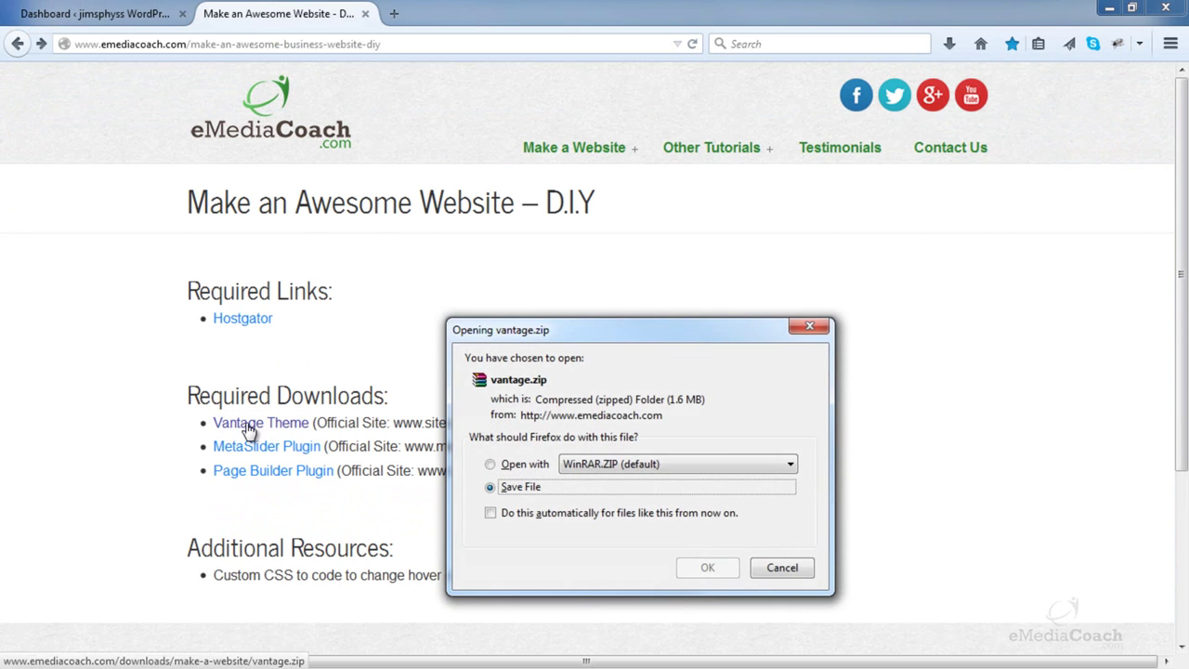
left_click(703, 569)
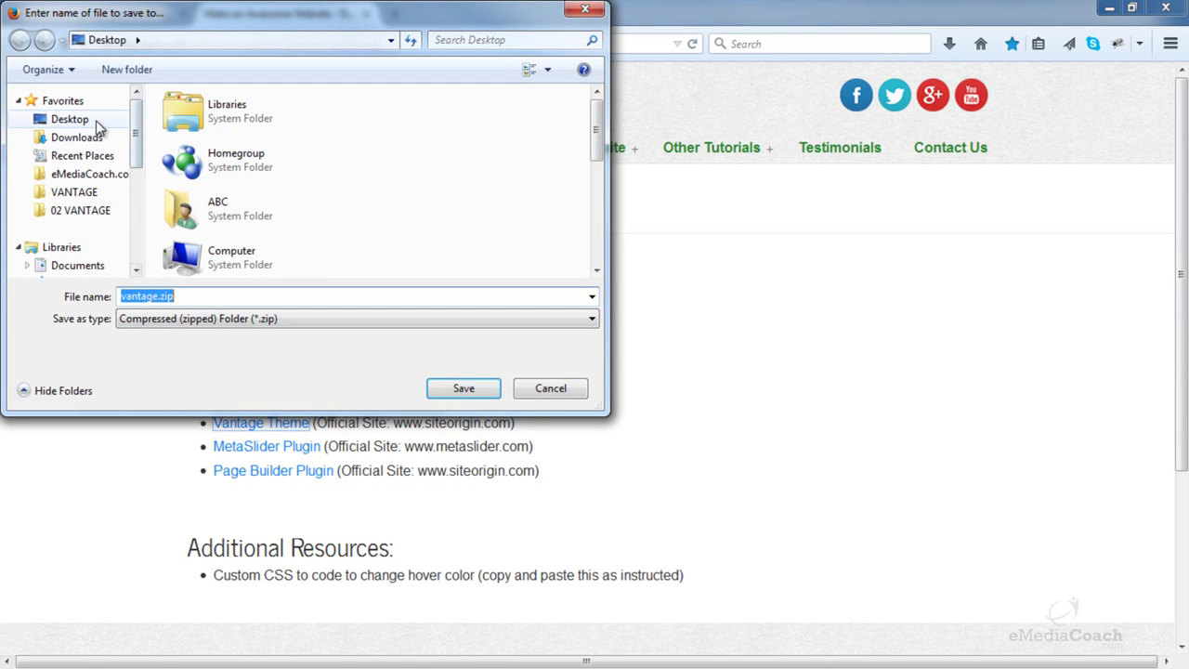
left_click(83, 122)
left_click(463, 388)
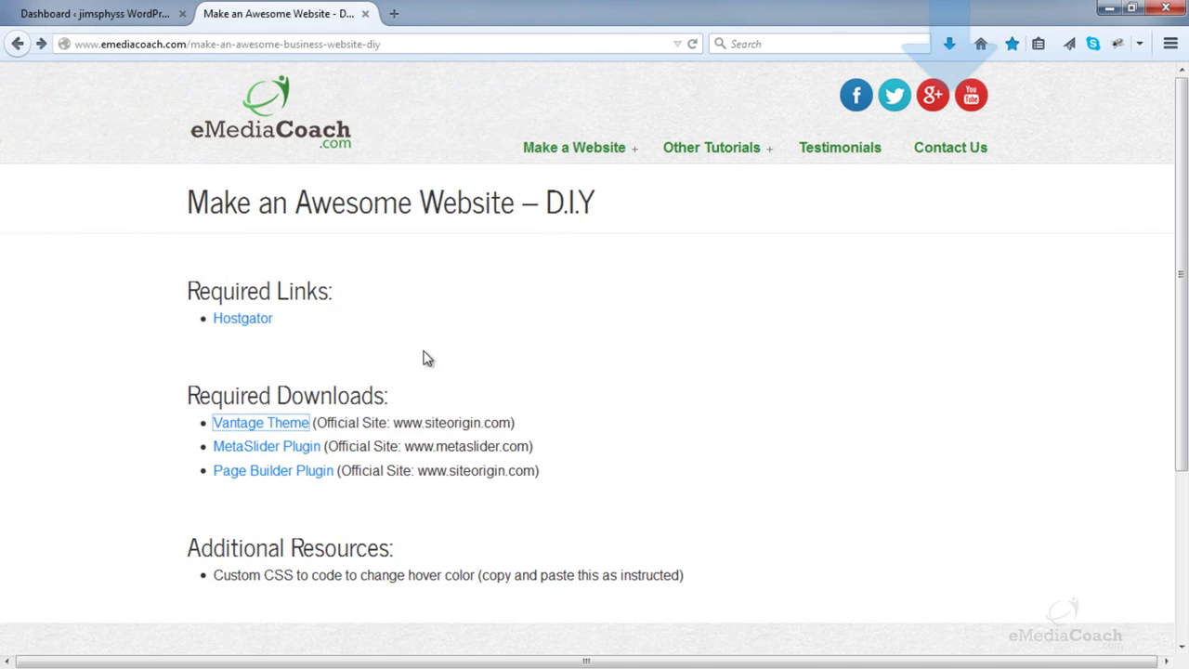
left_click(128, 11)
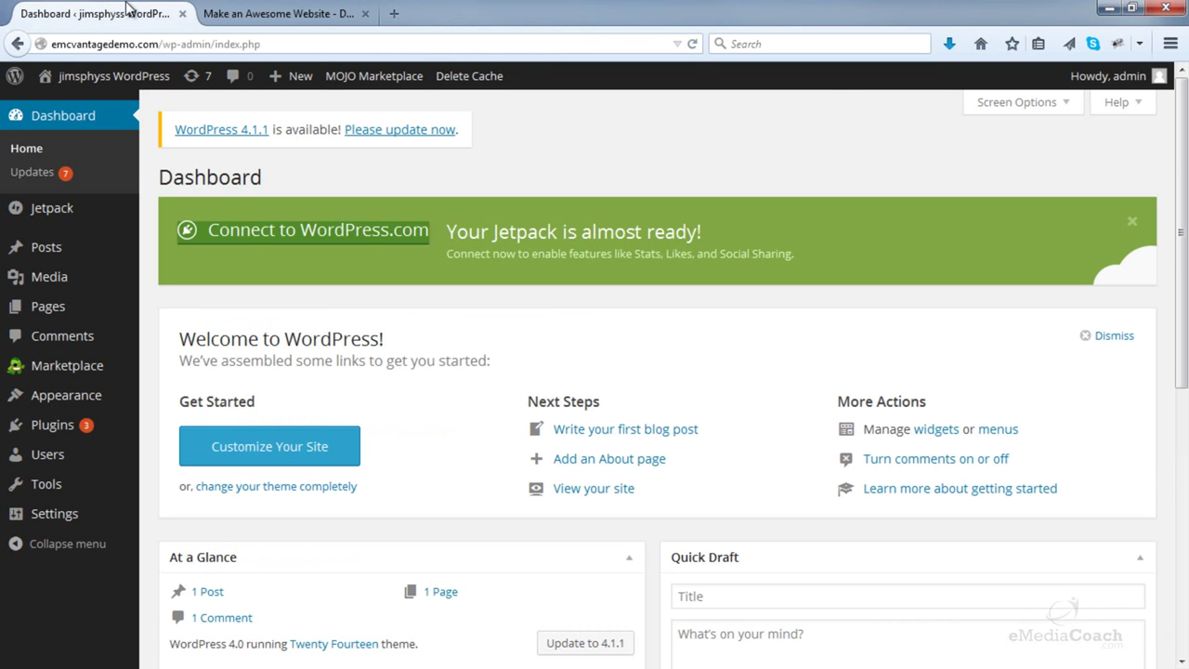
- Upload vantage.zip under Appearance > Themes > Add New, install it and activate Vantage
mouse_move(75, 390)
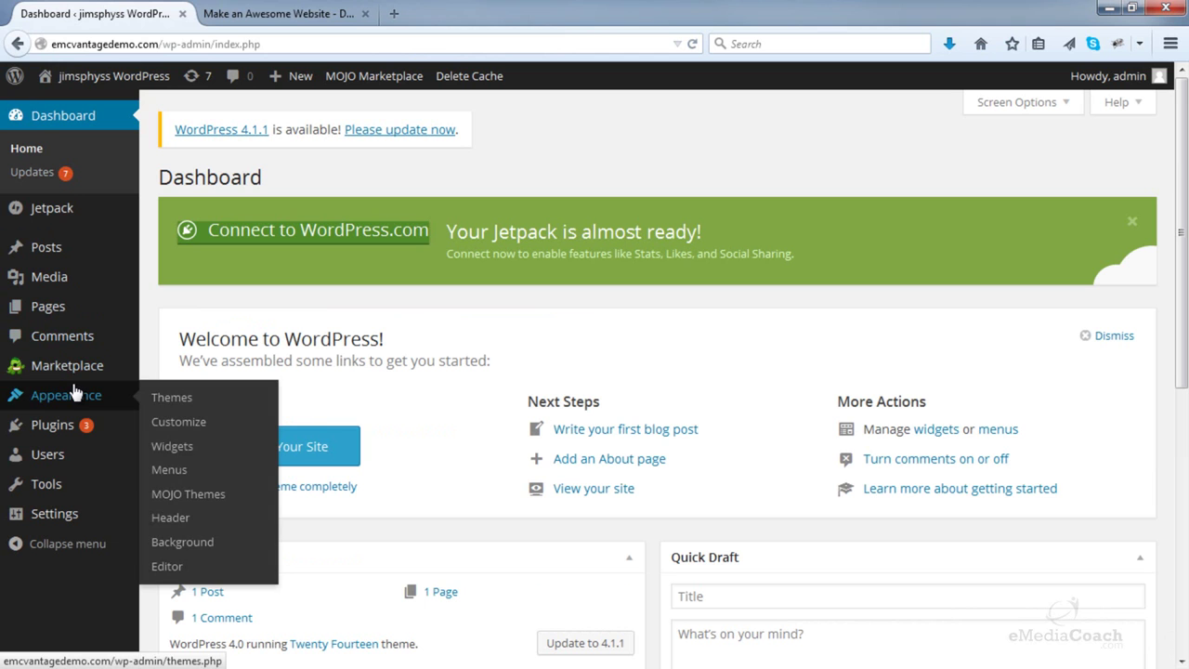
left_click(187, 401)
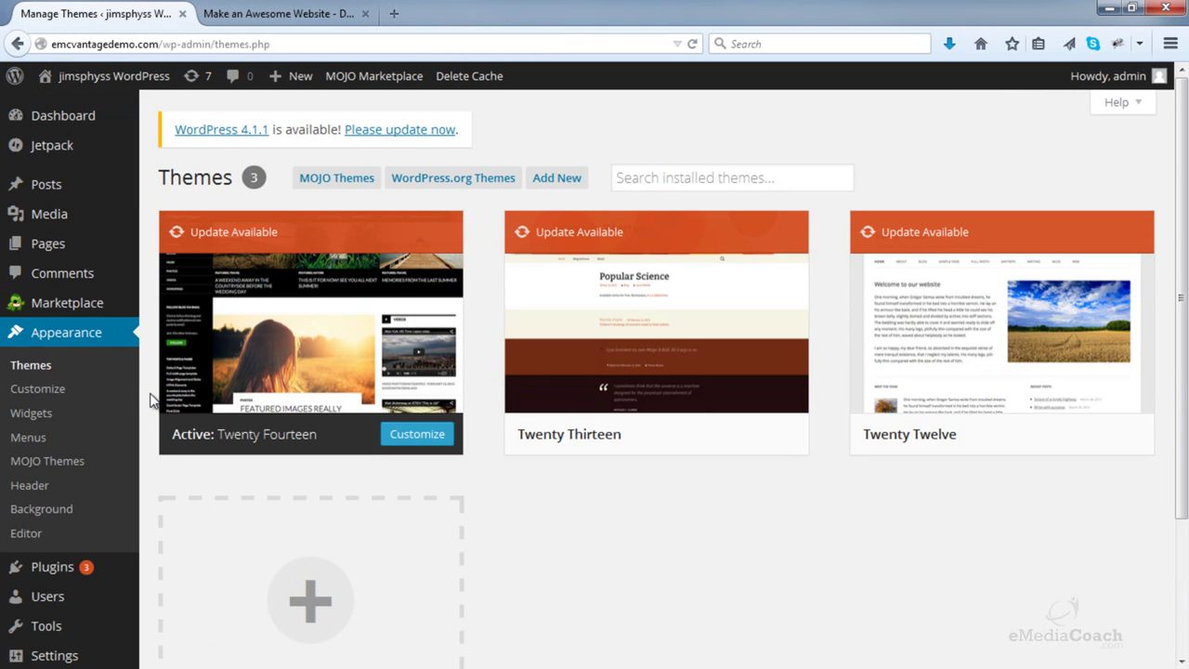
left_click(554, 185)
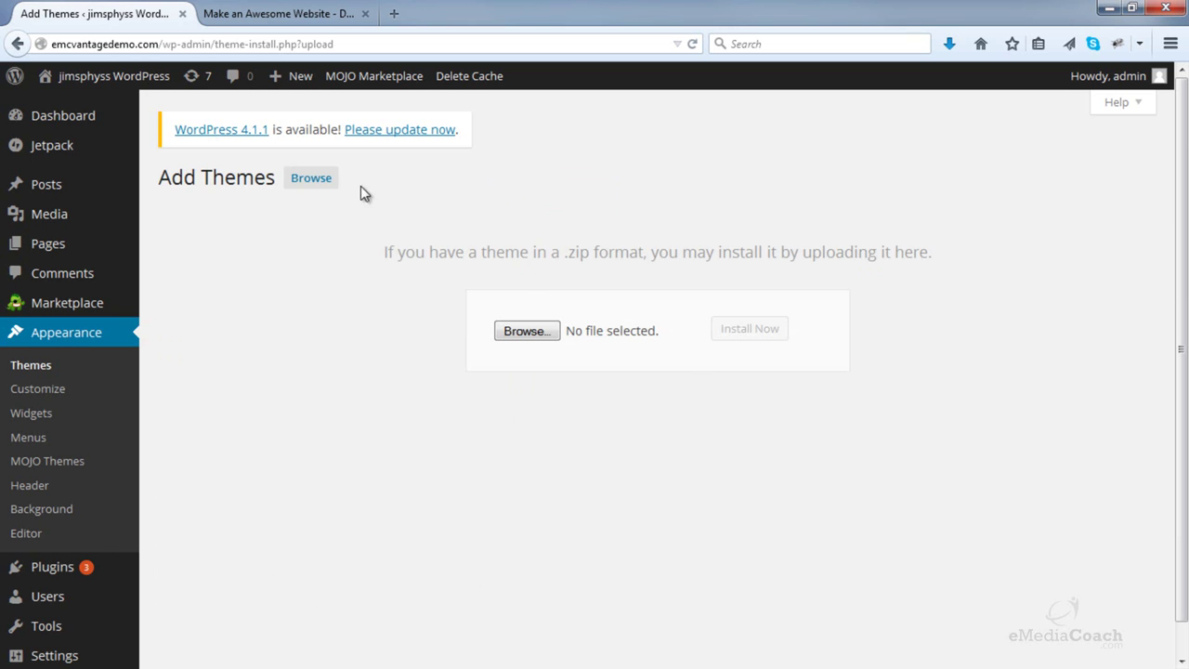
left_click(506, 332)
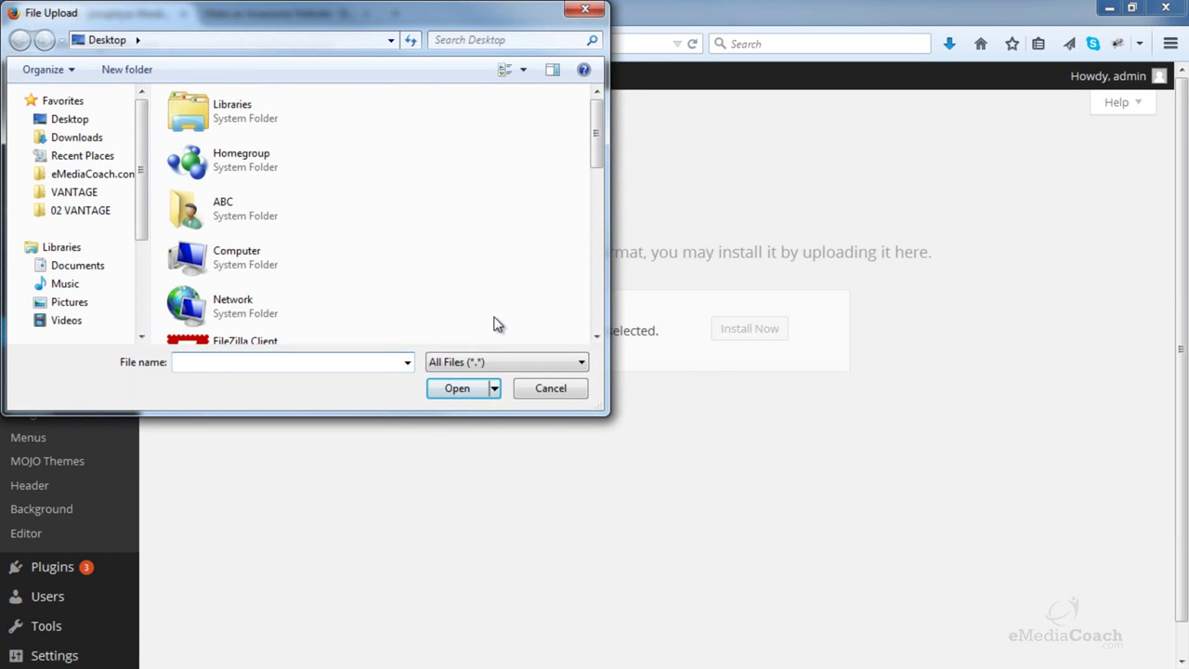
left_click_drag(596, 144, 602, 315)
double_click(251, 319)
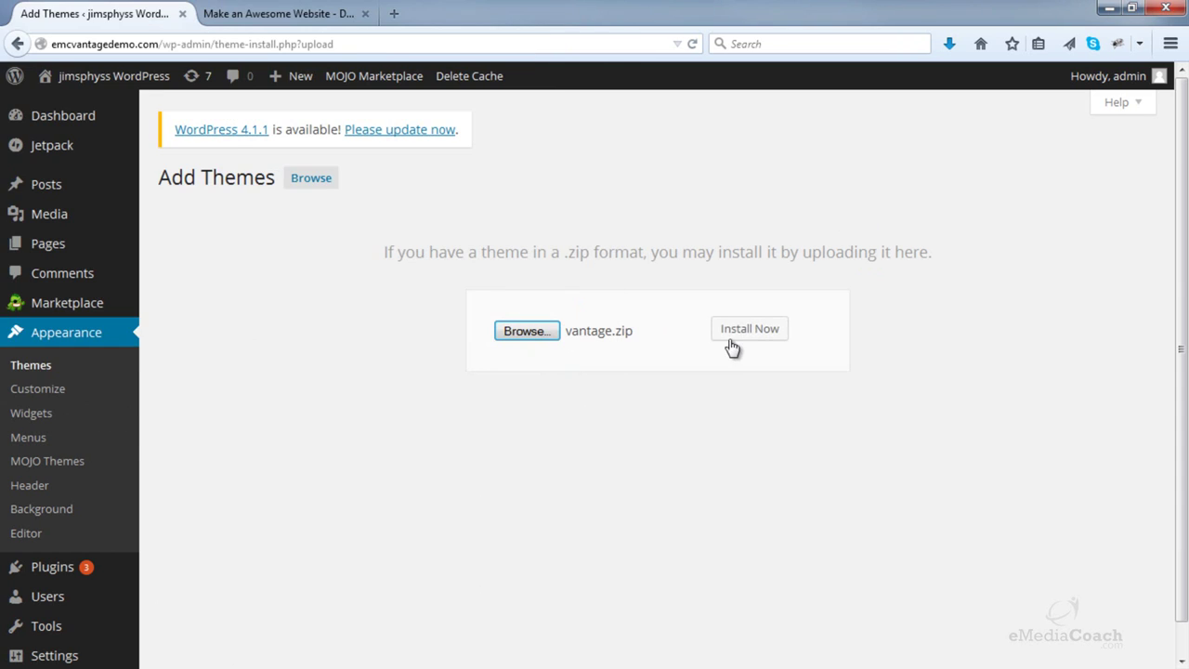
left_click(733, 345)
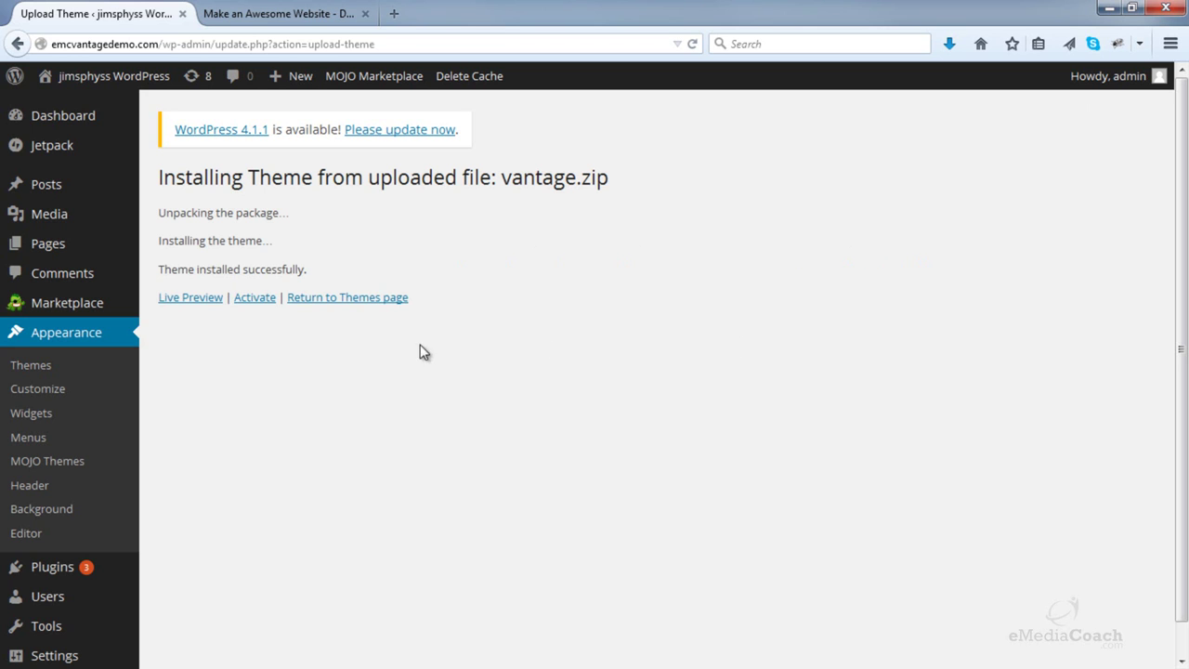
left_click(249, 304)
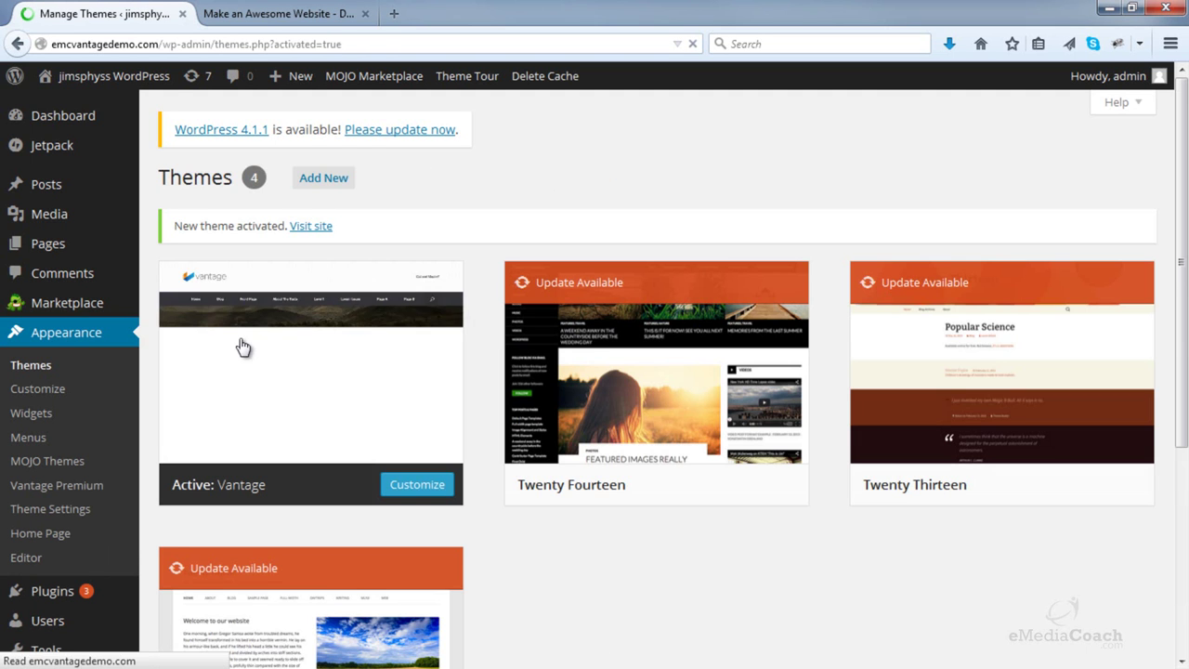
- Open the live site in a new tab, scroll through the Vantage design, then close that tab
mouse_move(42, 80)
right_click(99, 109)
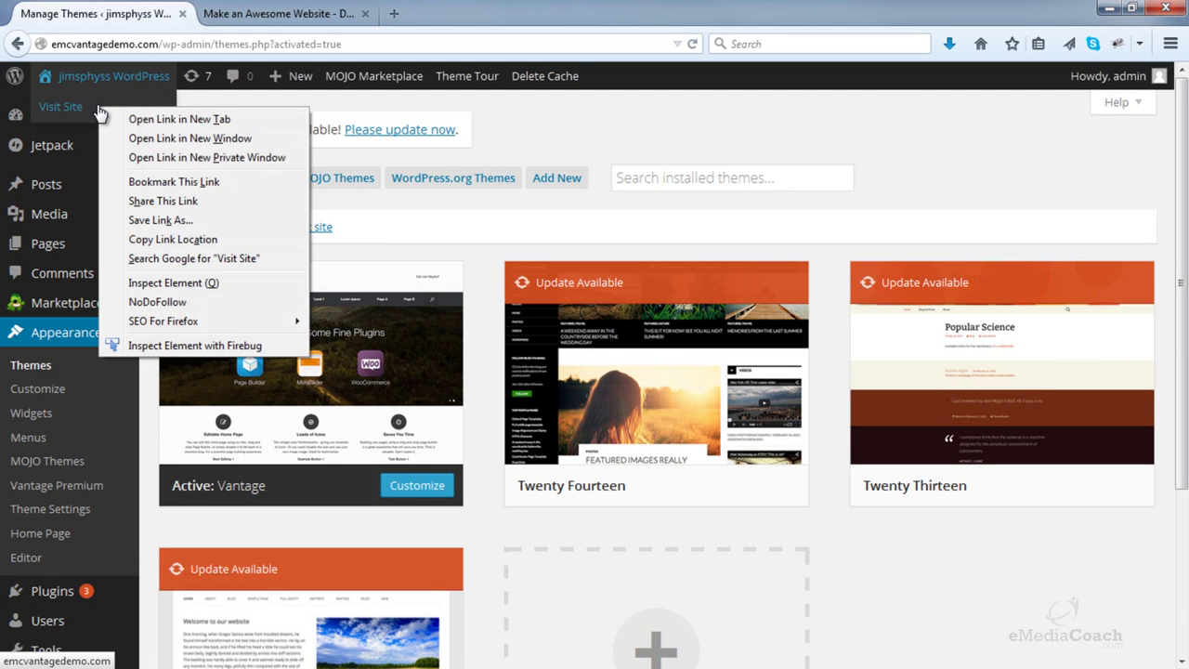
left_click(179, 119)
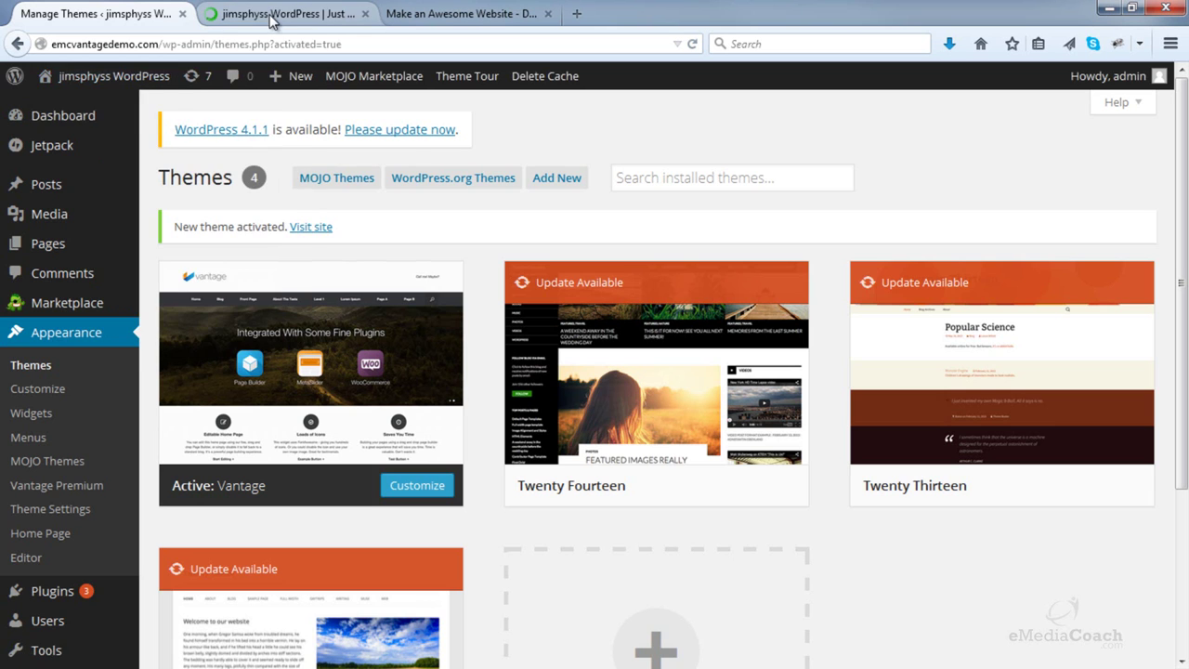
left_click(278, 14)
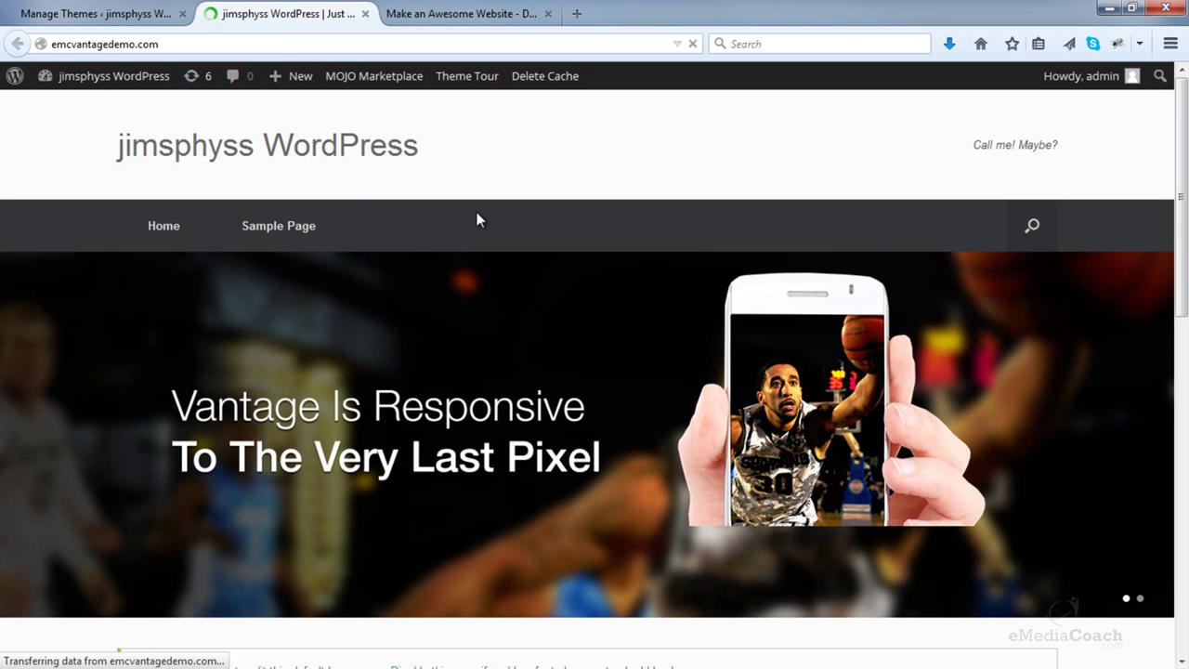
scroll(478, 219, "down", 5)
scroll(480, 219, "down", 3)
scroll(480, 219, "up", 8)
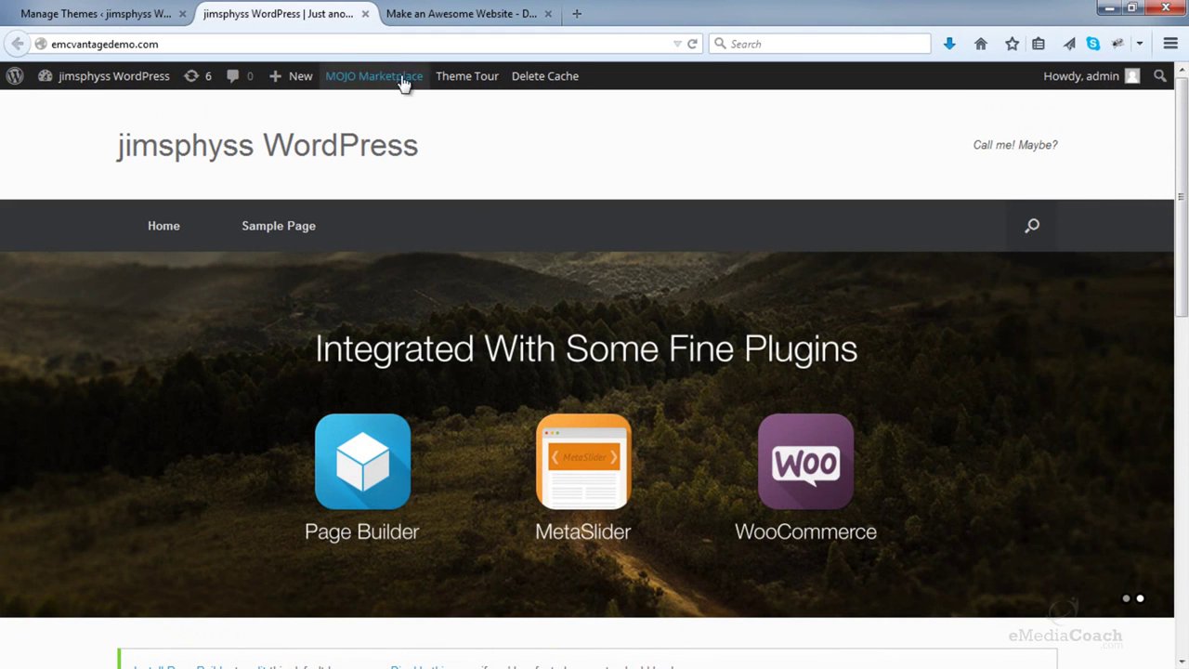
left_click(365, 14)
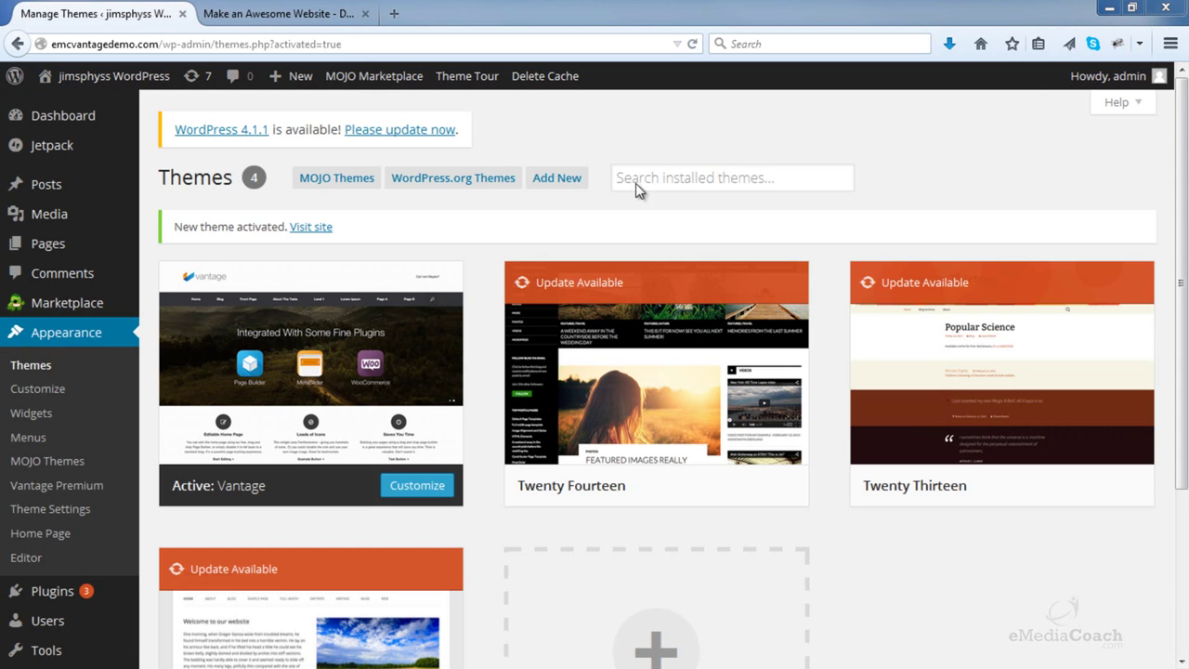
- Set the Vantage Masthead Layout to Logo In Menu and save the layout settings
left_click(44, 518)
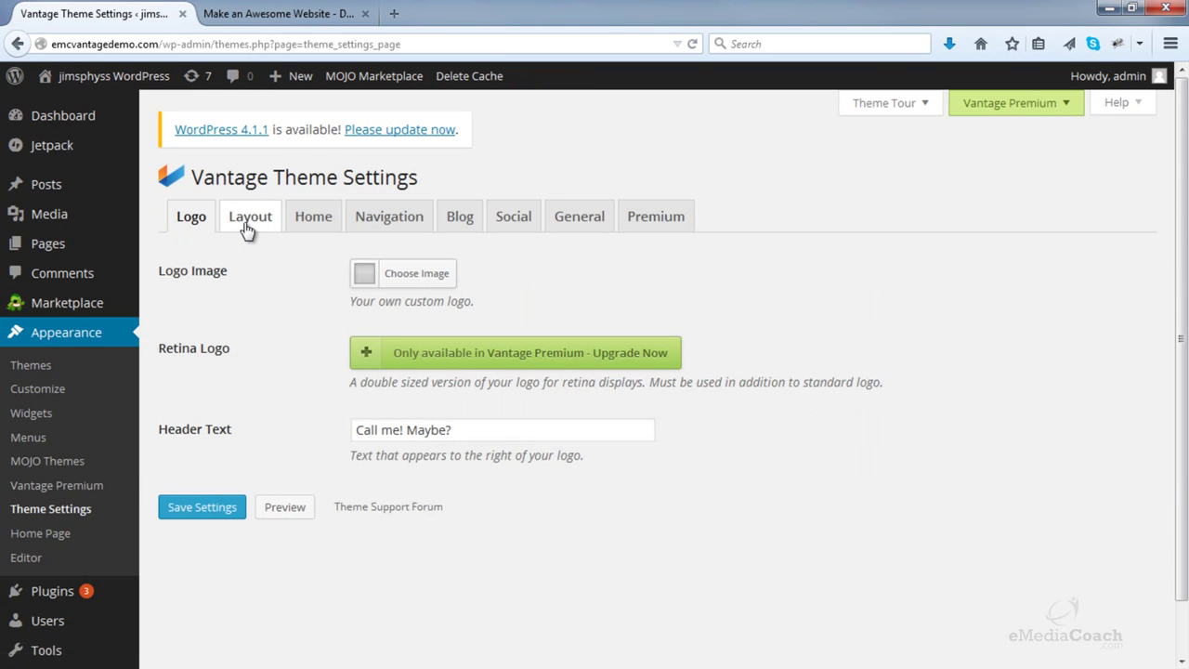
left_click(247, 229)
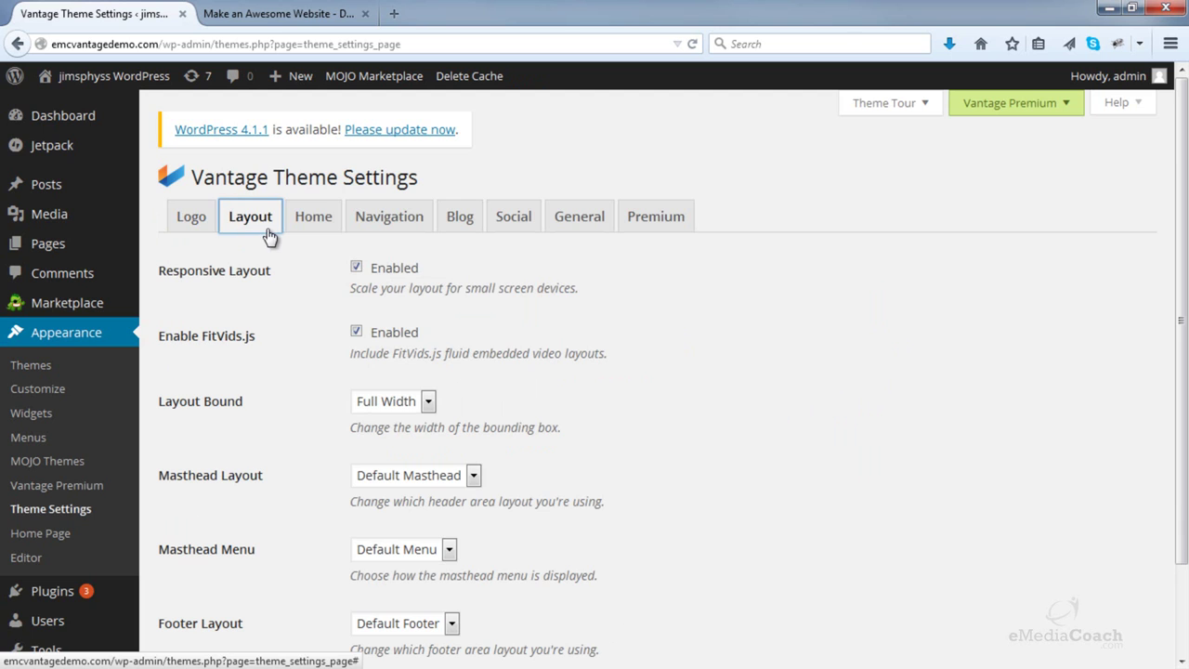
scroll(343, 294, "down", 2)
scroll(343, 293, "down", 1)
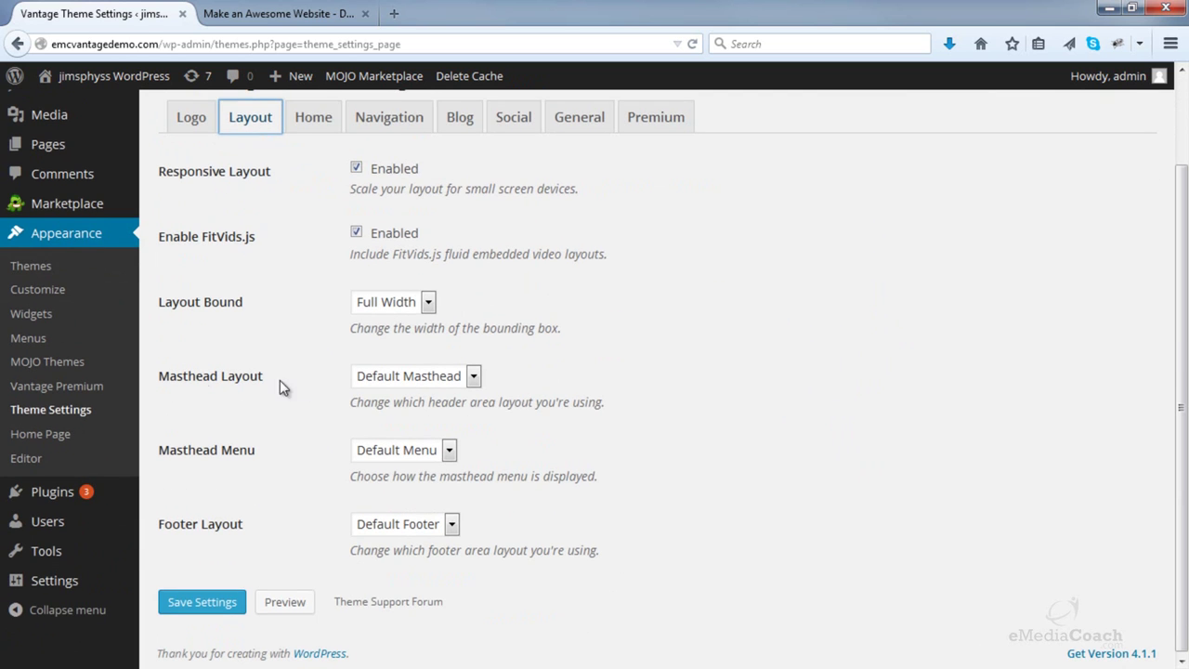
left_click(421, 384)
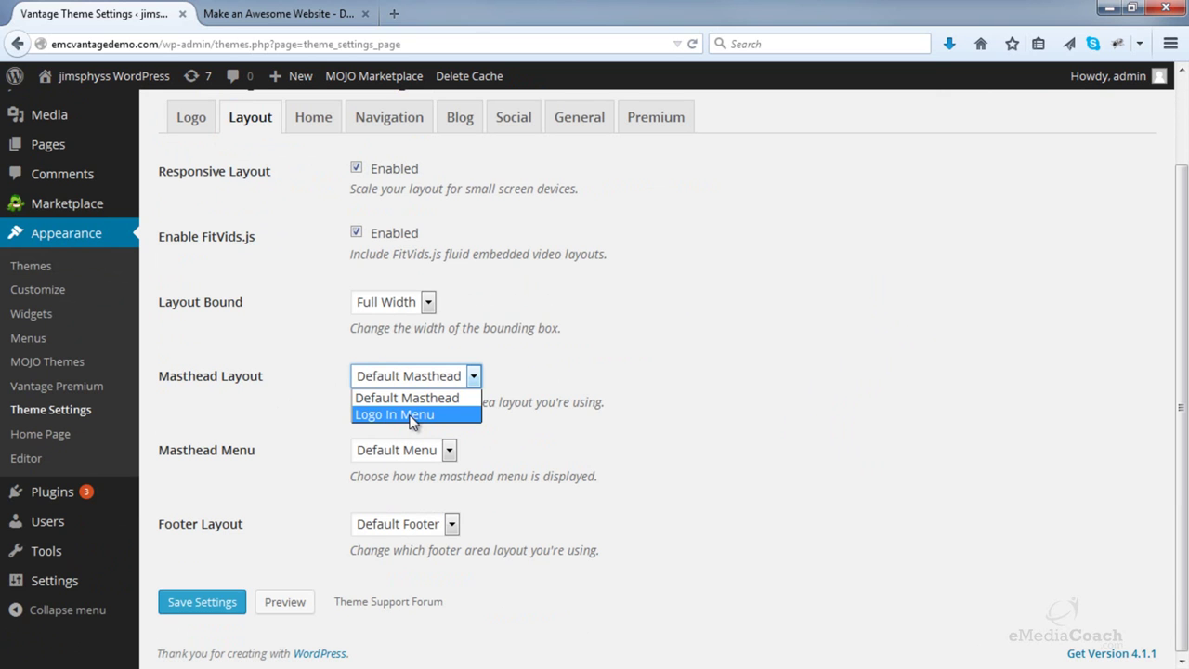
left_click(412, 415)
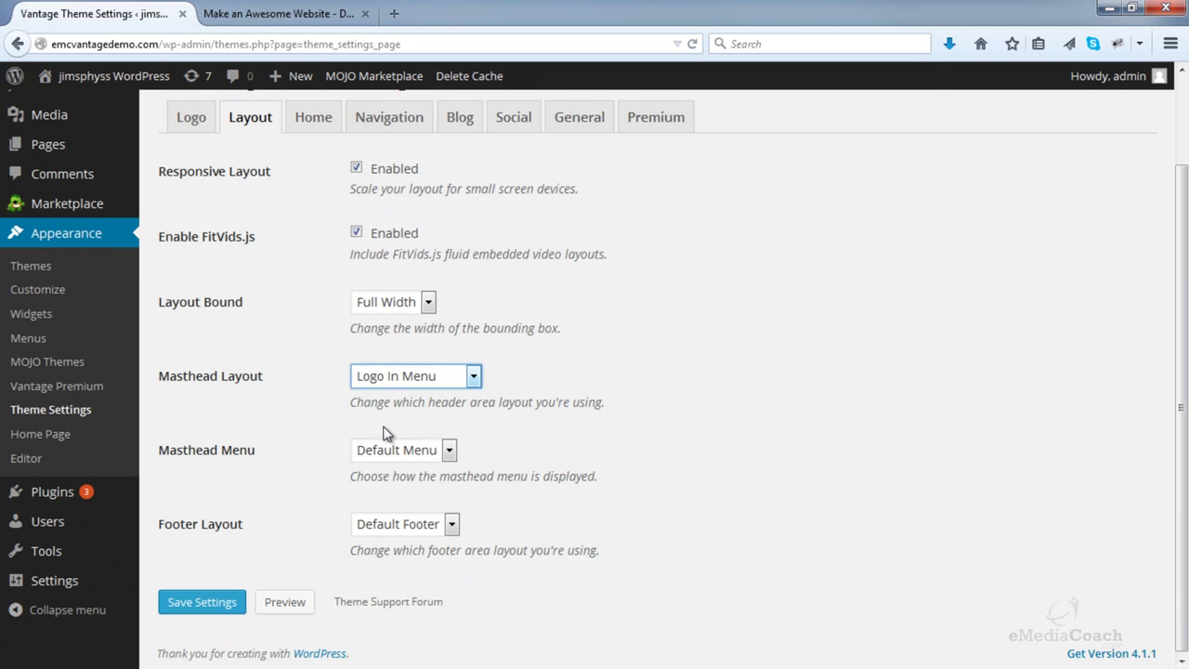
left_click(206, 601)
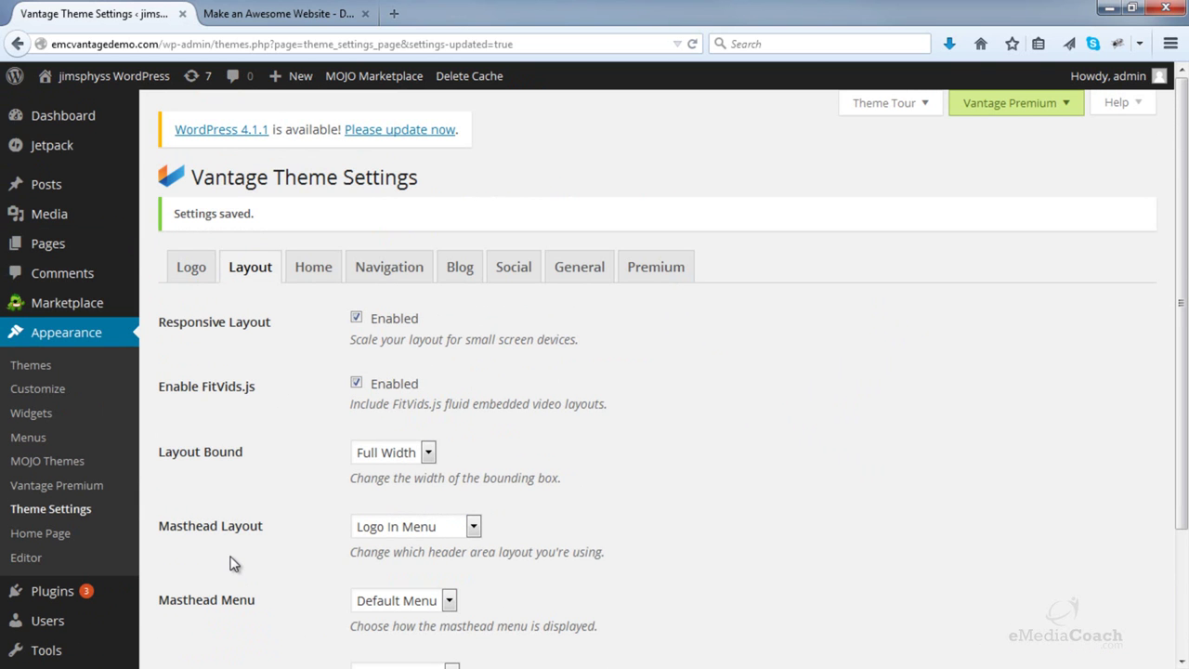
- From the Navigation settings, open the live site in a separate browser tab
left_click(404, 275)
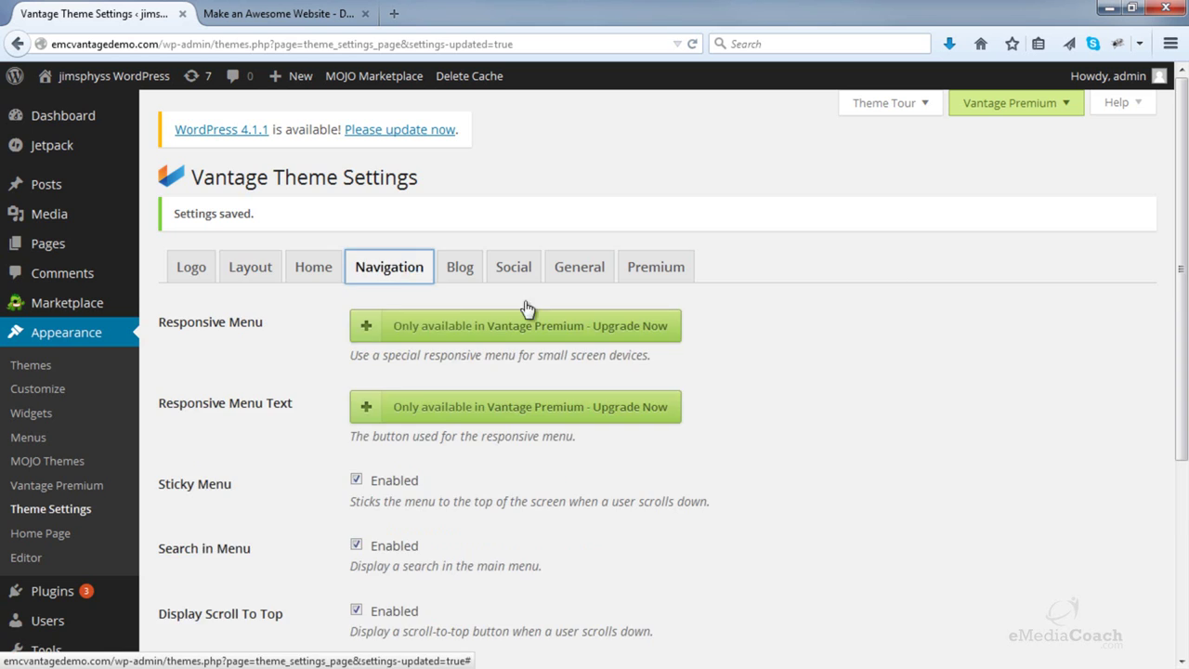
scroll(788, 393, "down", 5)
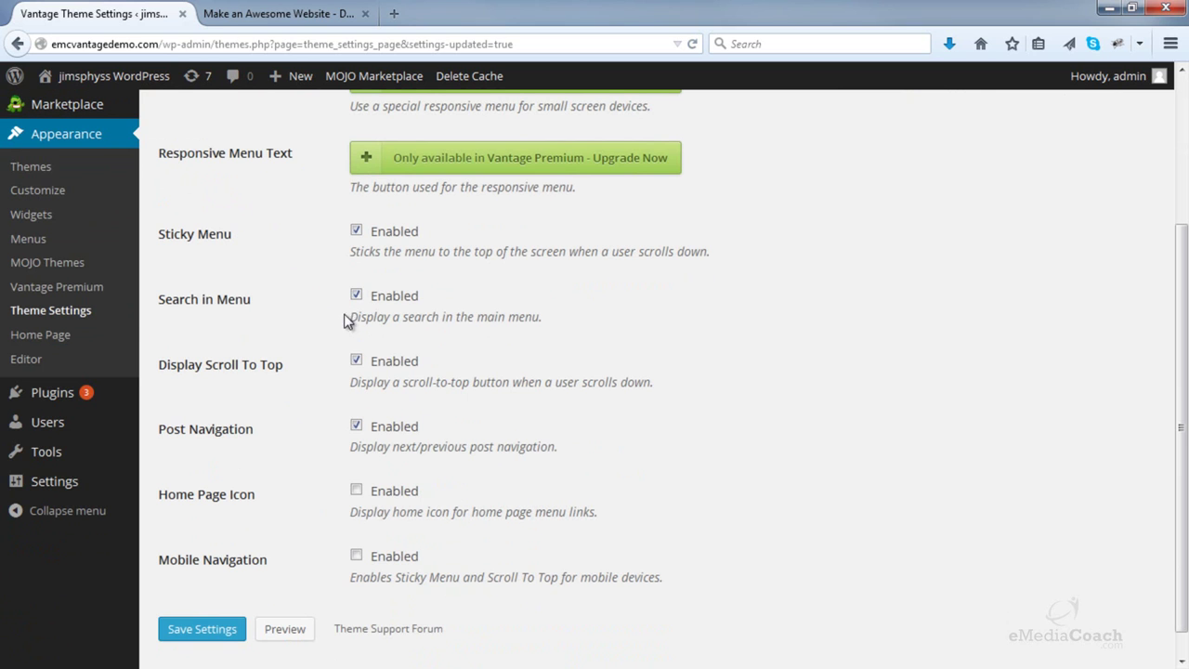
mouse_move(149, 90)
right_click(124, 108)
left_click(162, 119)
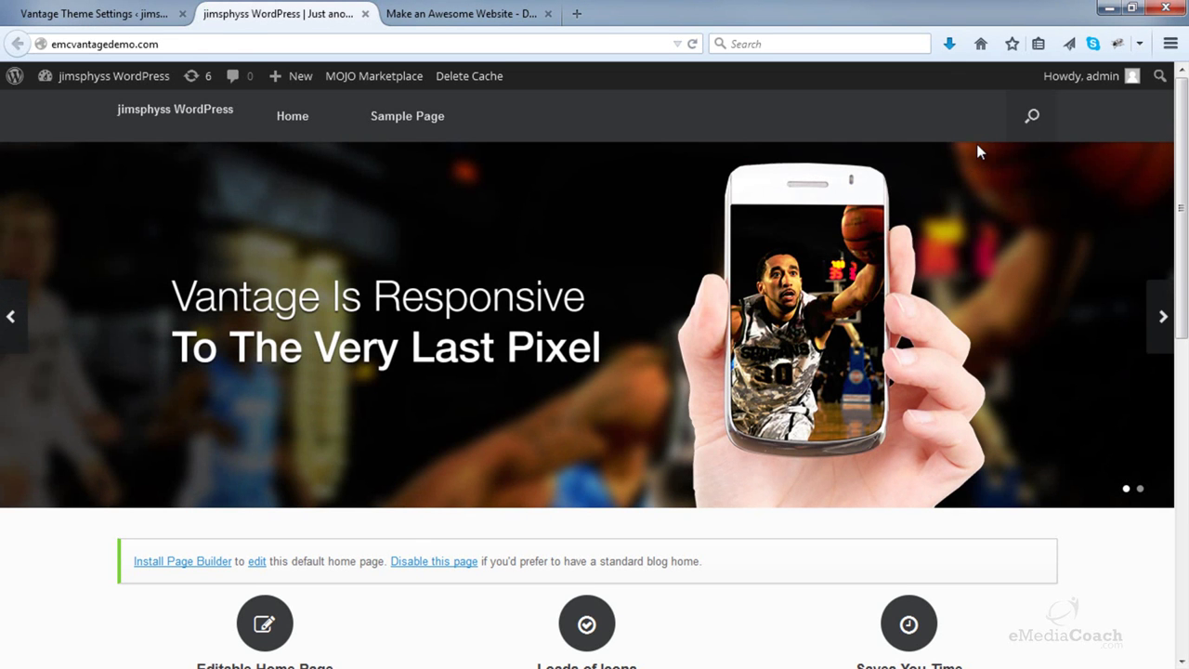
left_click(1029, 118)
- Enable the scroll-to-top button, turn off search in the main menu, and save navigation settings
left_click(93, 14)
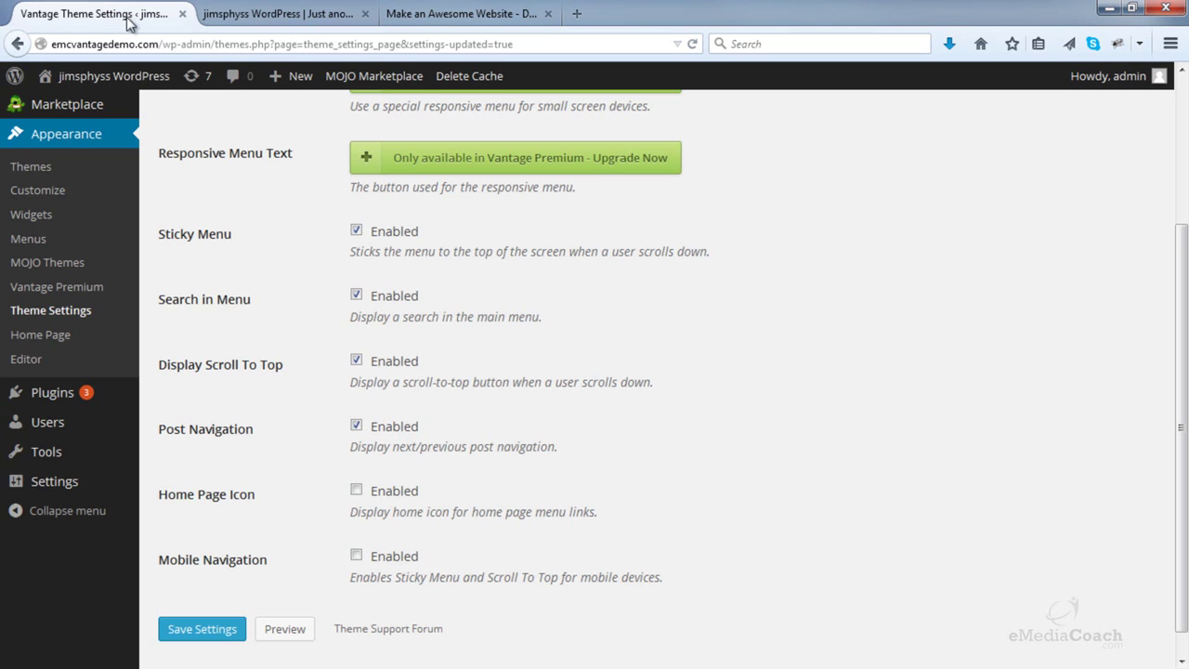
left_click(373, 353)
left_click(357, 295)
left_click(188, 632)
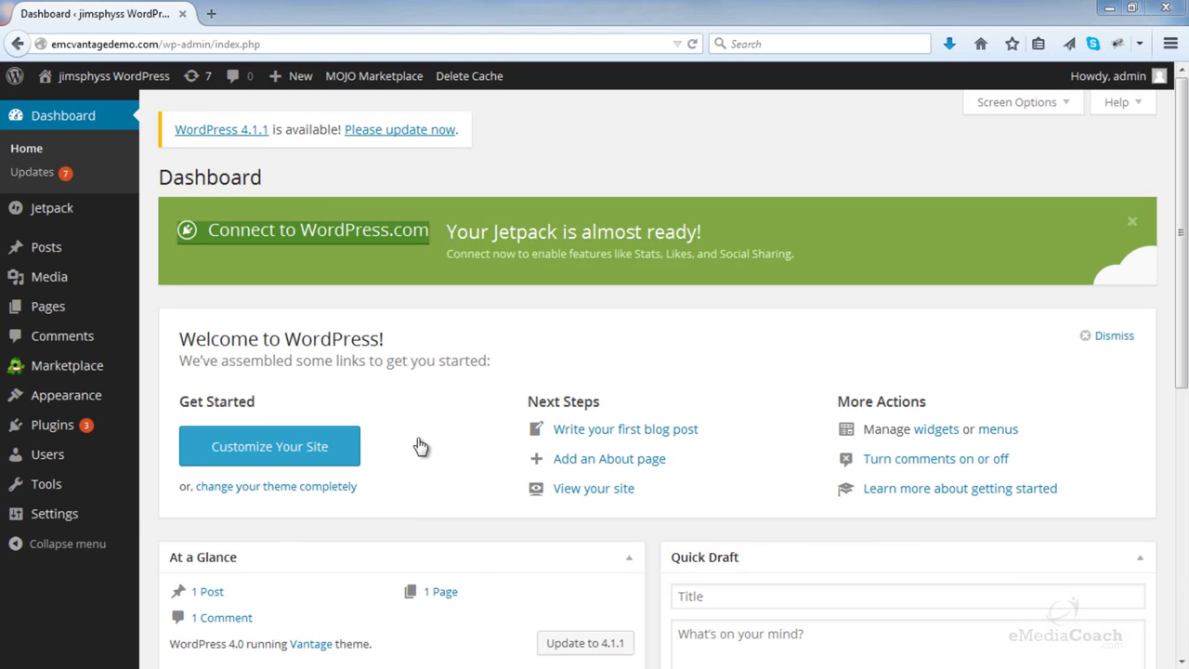
- In General Settings, replace the Site Title with 'ABC Flooring', delete the tagline, and save
mouse_move(106, 522)
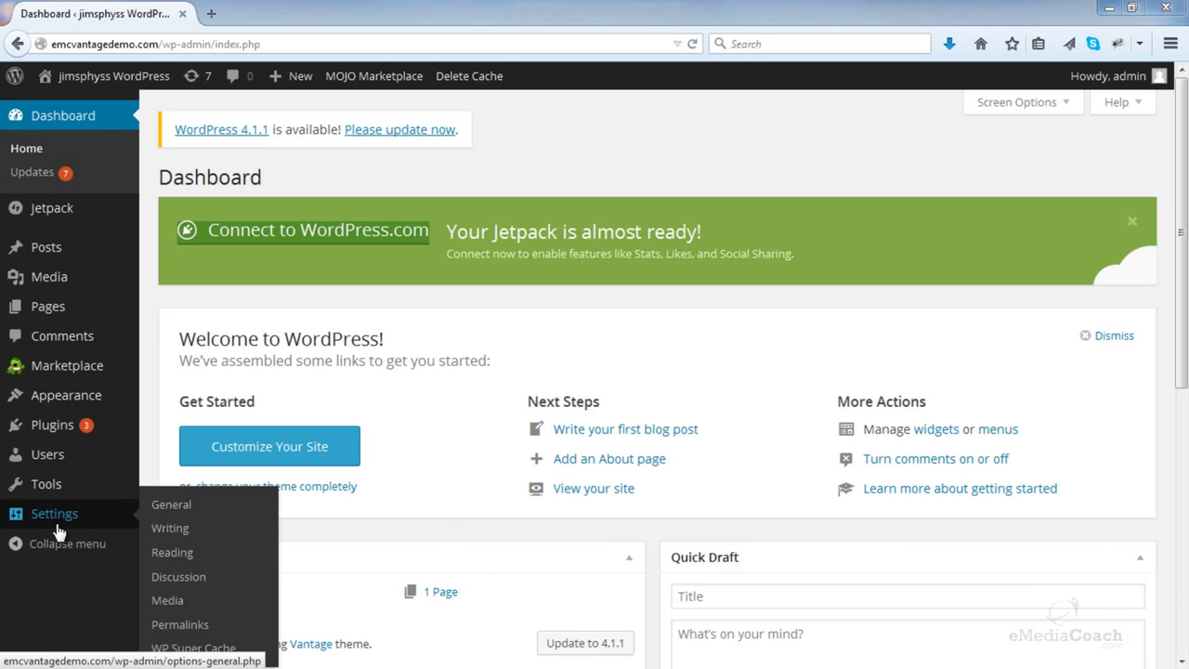
left_click(201, 508)
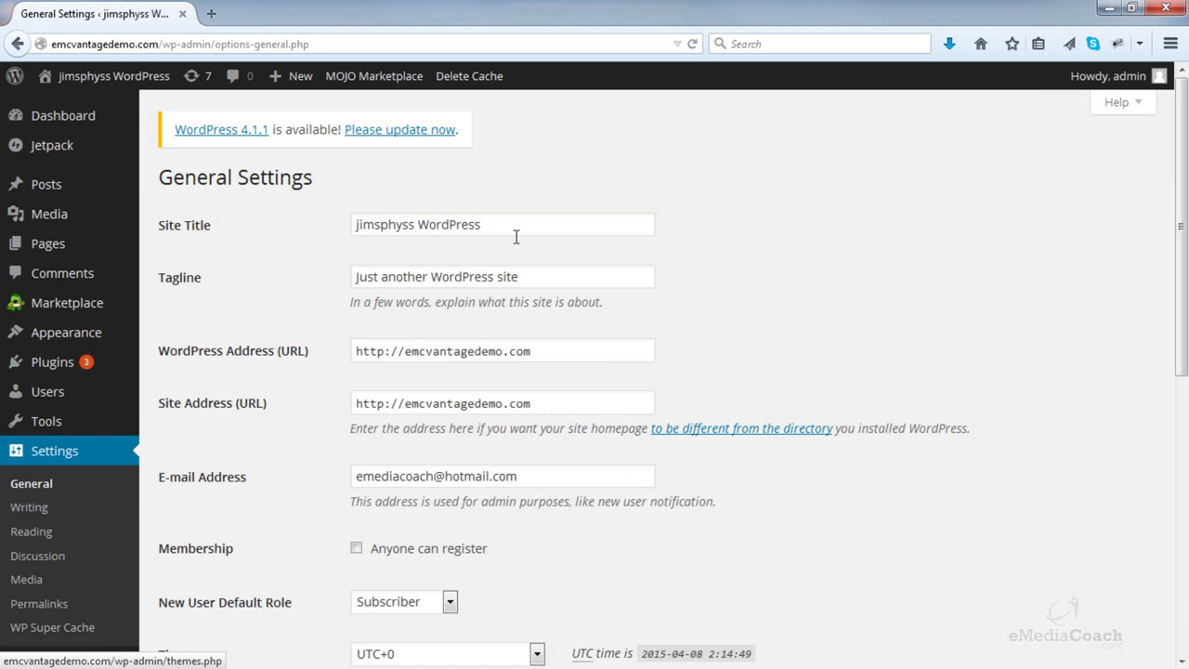
left_click(518, 229)
key("ctrl+a")
key("BackSpace")
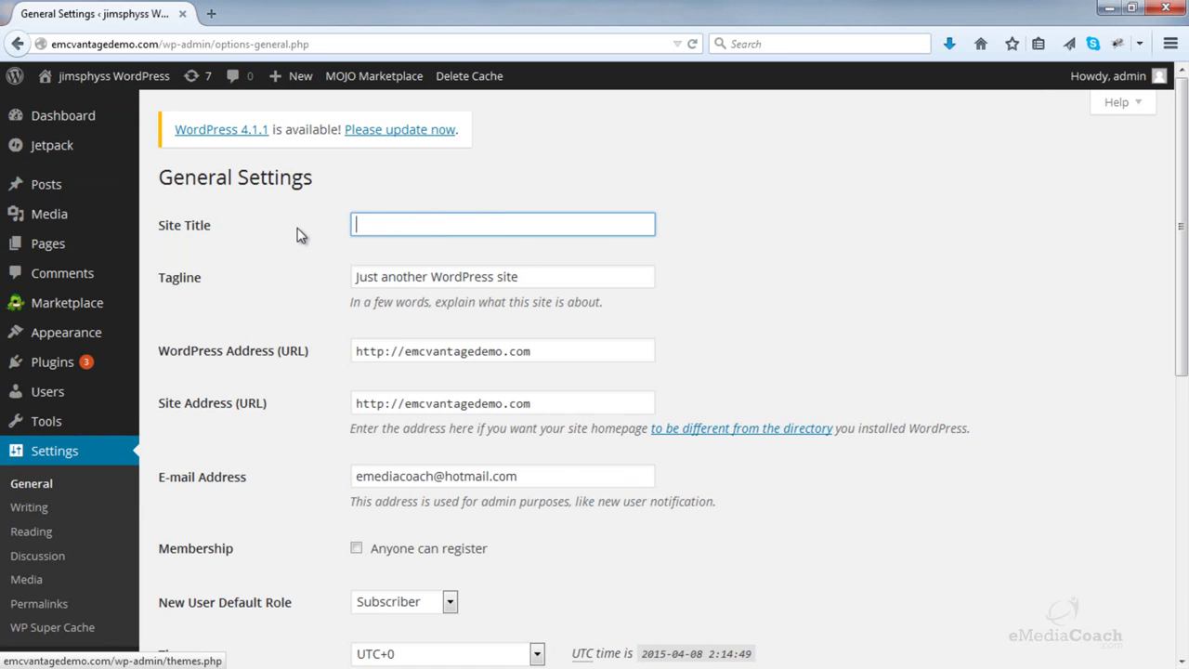
type("ABC Flooring")
left_click_drag(596, 271, 250, 299)
key("BackSpace")
scroll(326, 376, "down", 5)
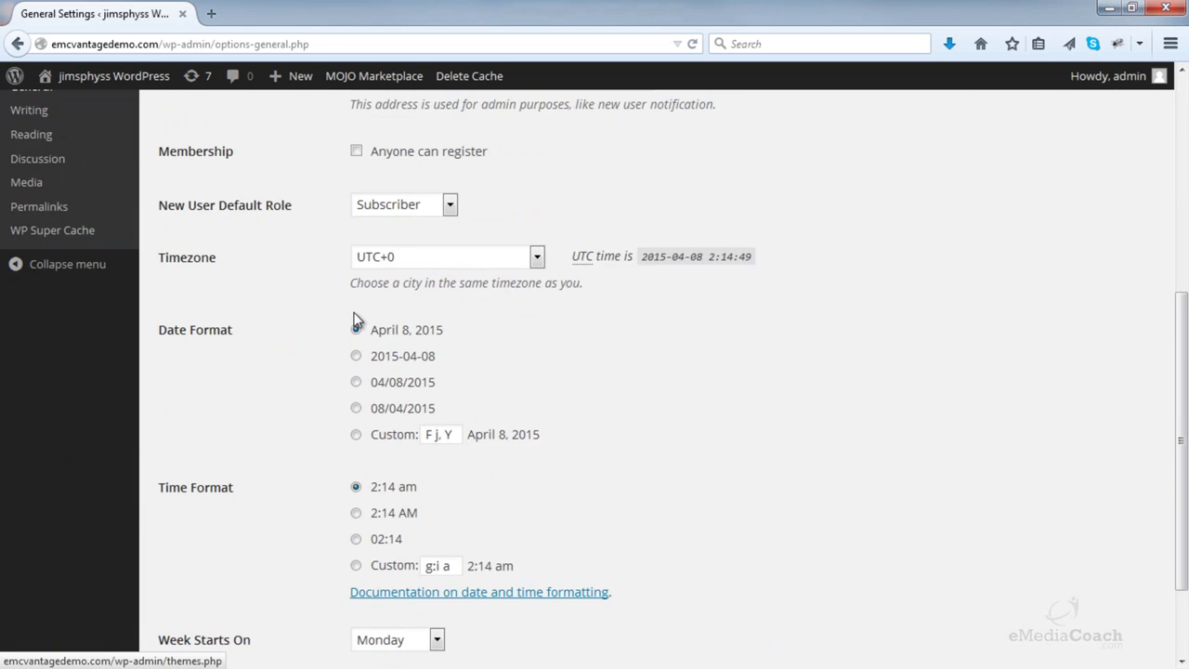
left_click(216, 584)
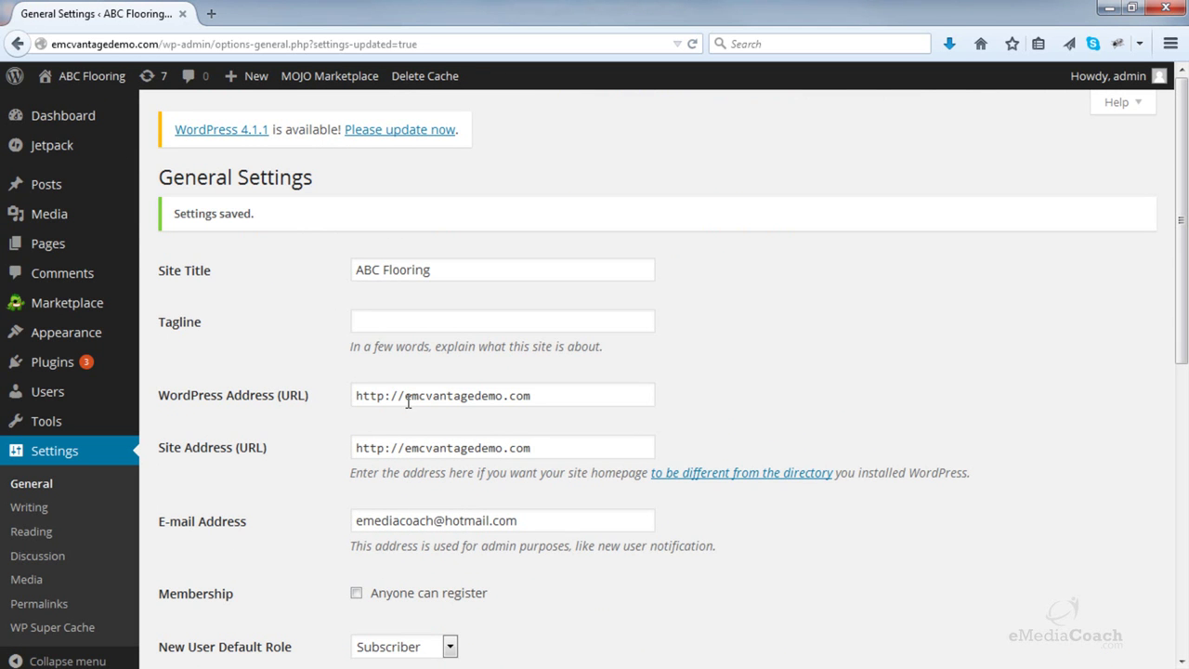
right_click(62, 104)
left_click(139, 113)
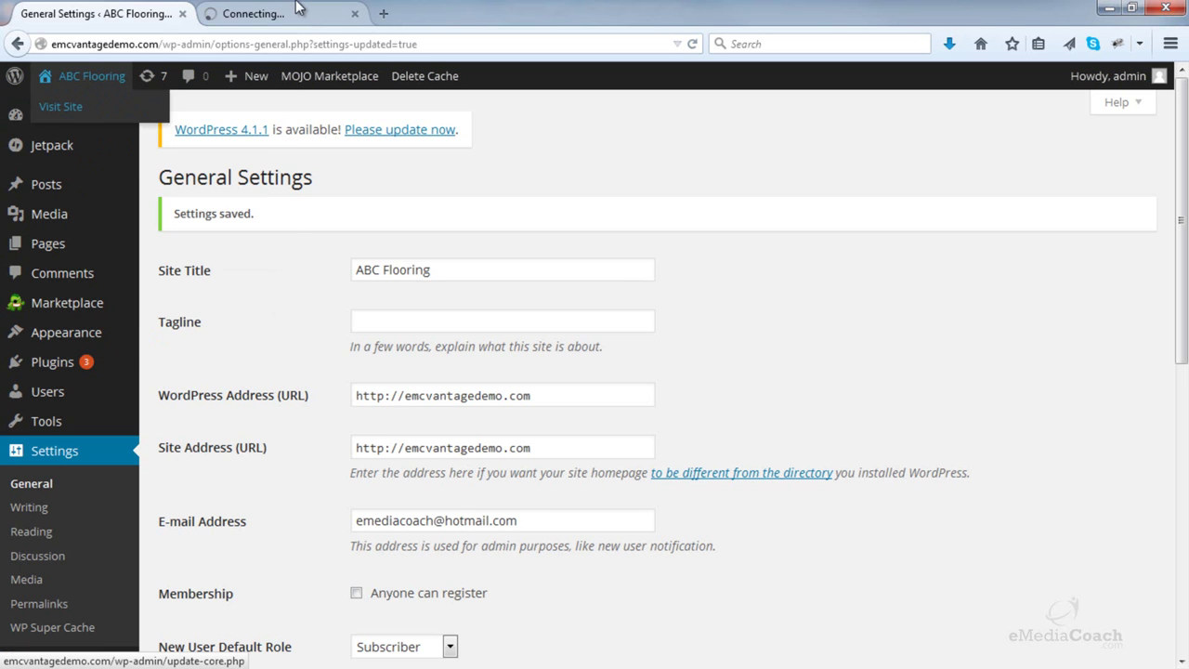
left_click(223, 13)
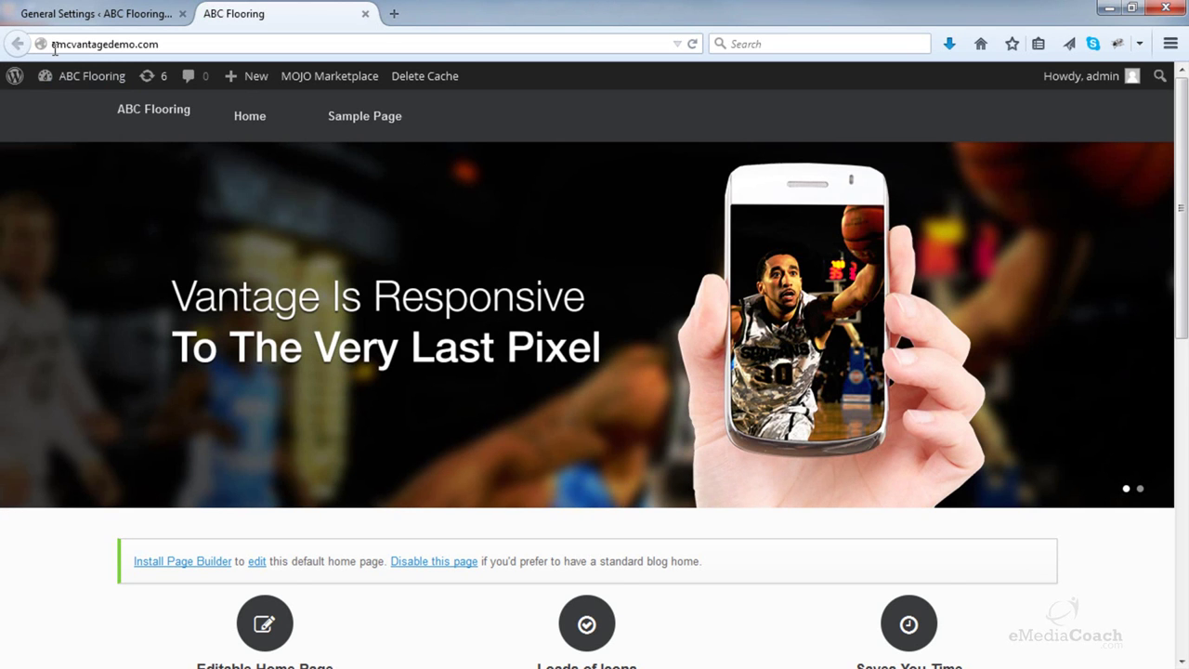
left_click(54, 46)
left_click(52, 47)
type("www.")
left_click(63, 107)
mouse_move(21, 84)
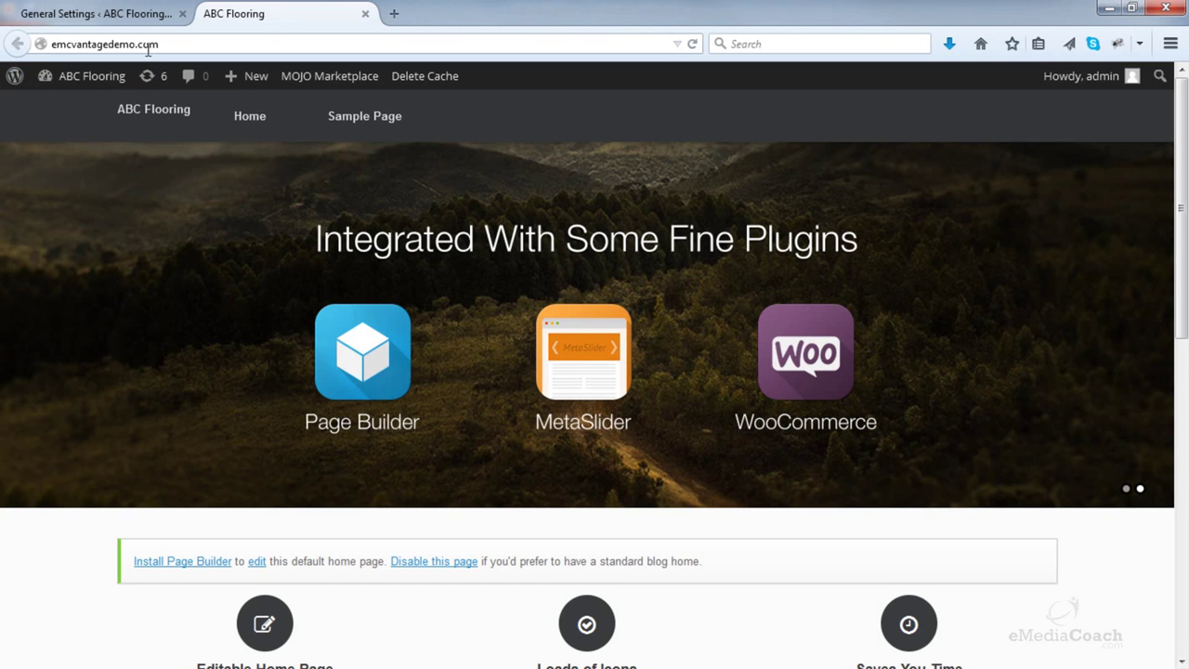
left_click(163, 14)
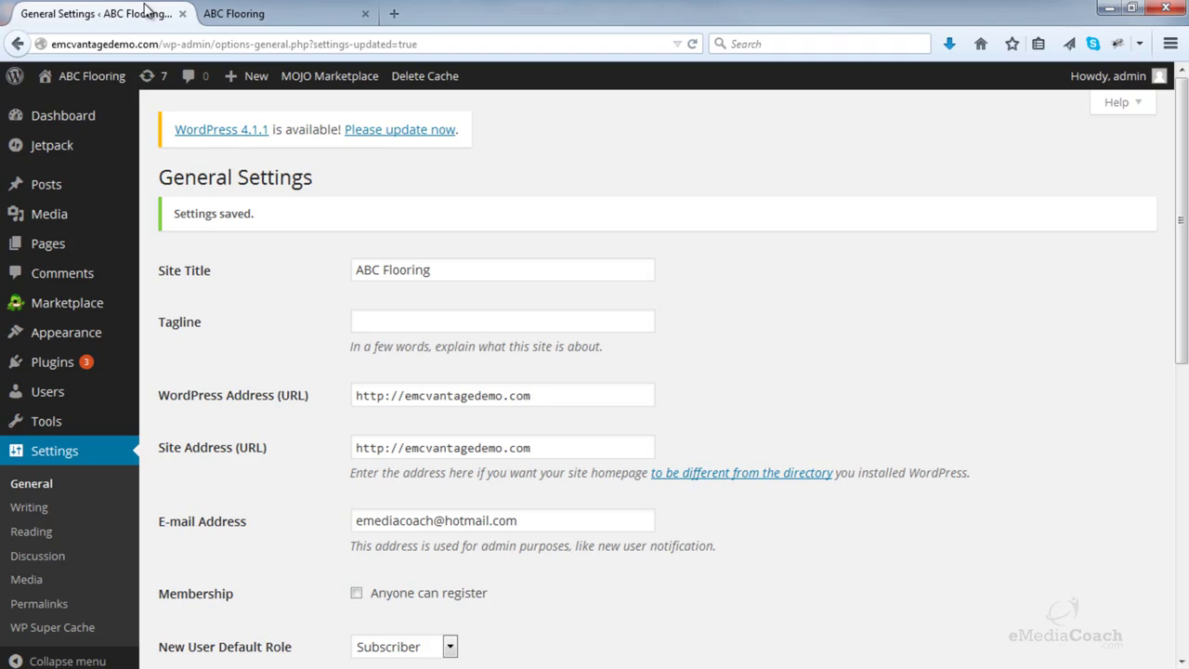
left_click(403, 397)
type("www.")
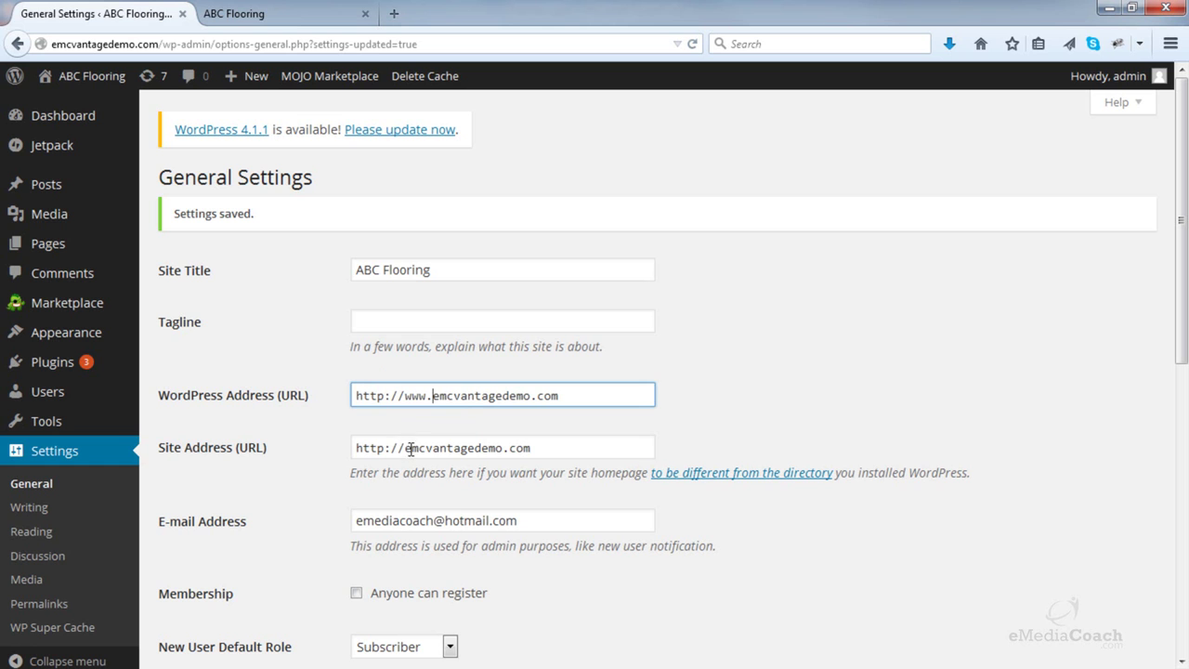
left_click(405, 449)
type("www.")
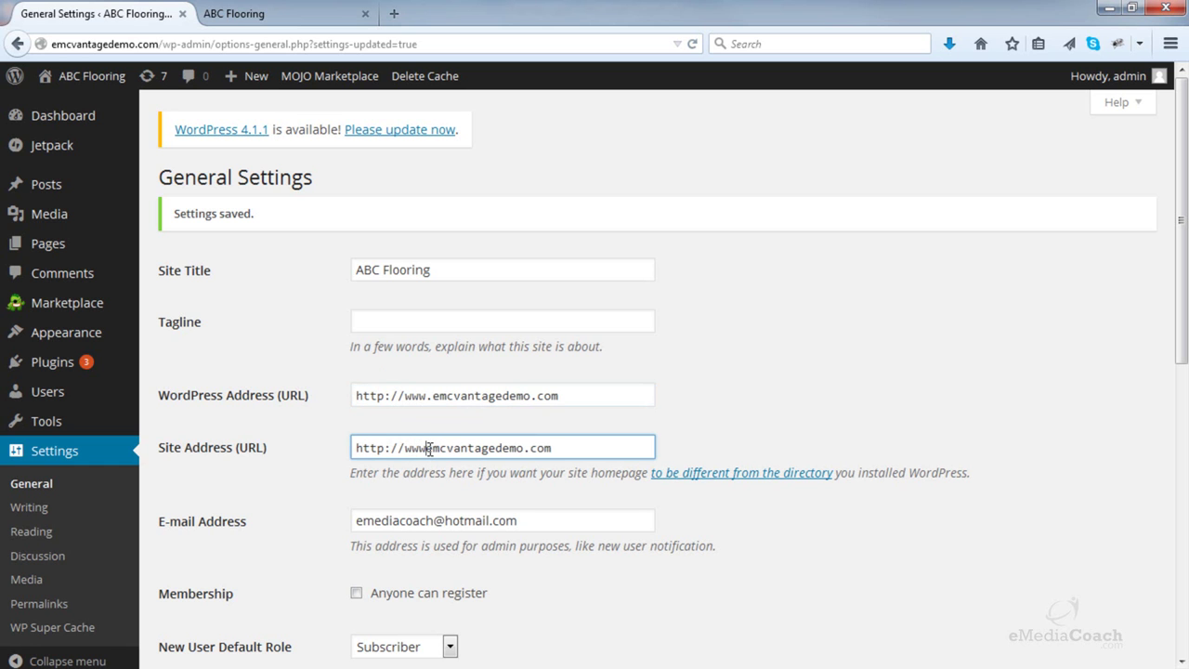
scroll(721, 388, "down", 3)
scroll(720, 387, "down", 6)
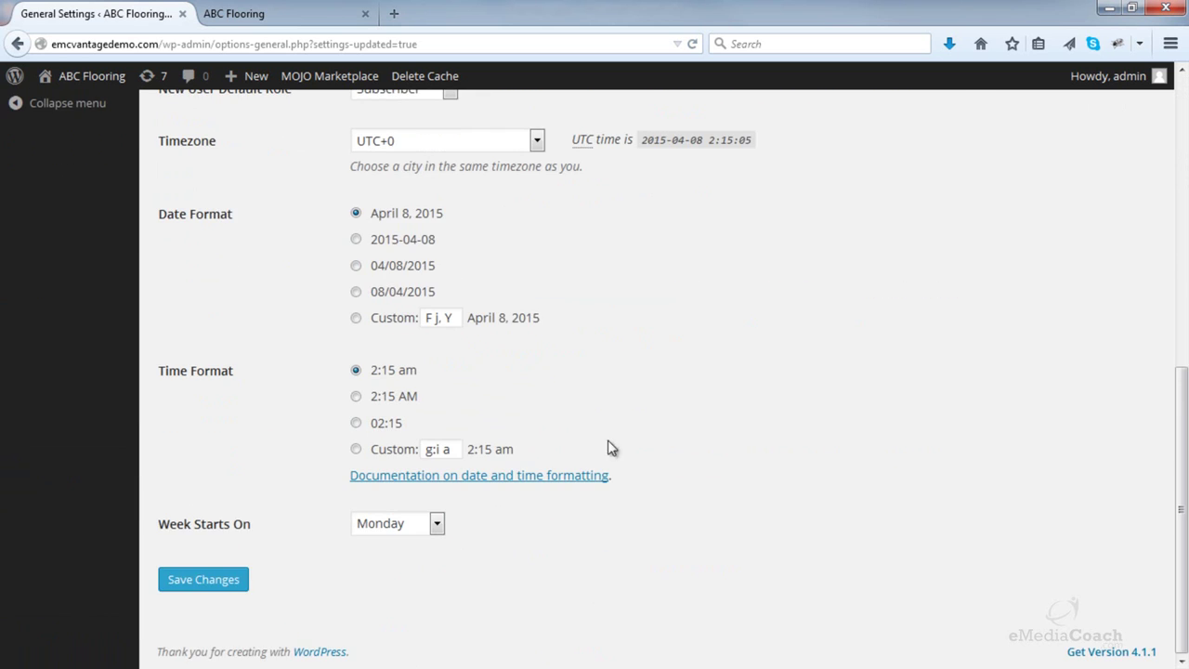
left_click(193, 583)
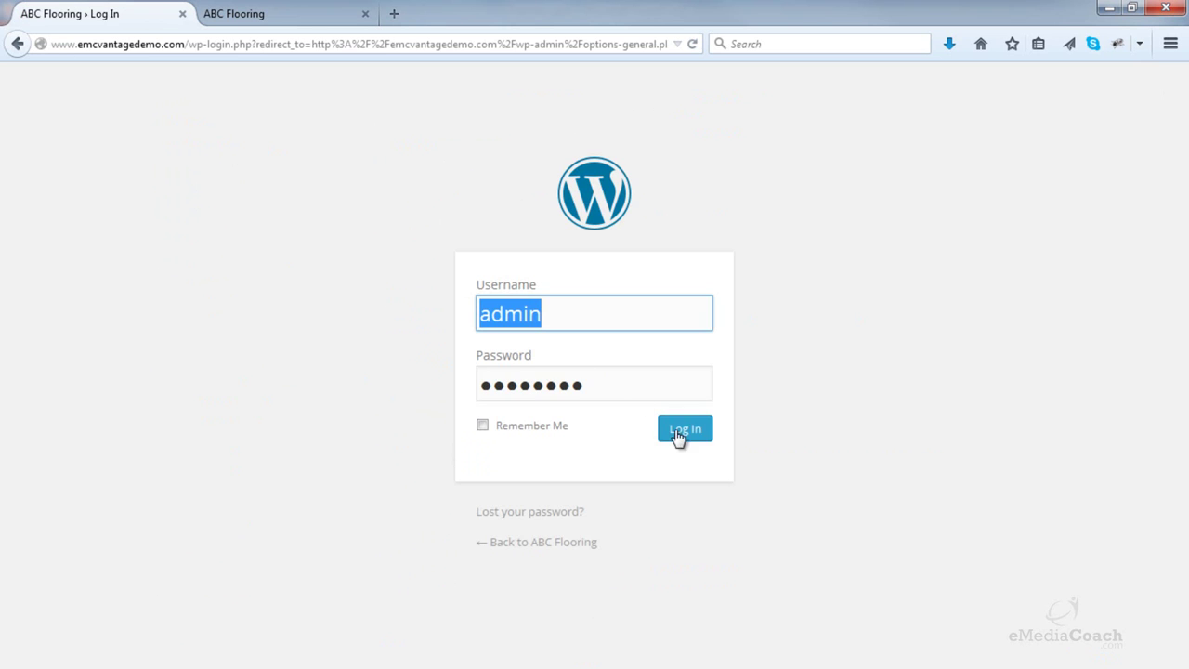
left_click(692, 432)
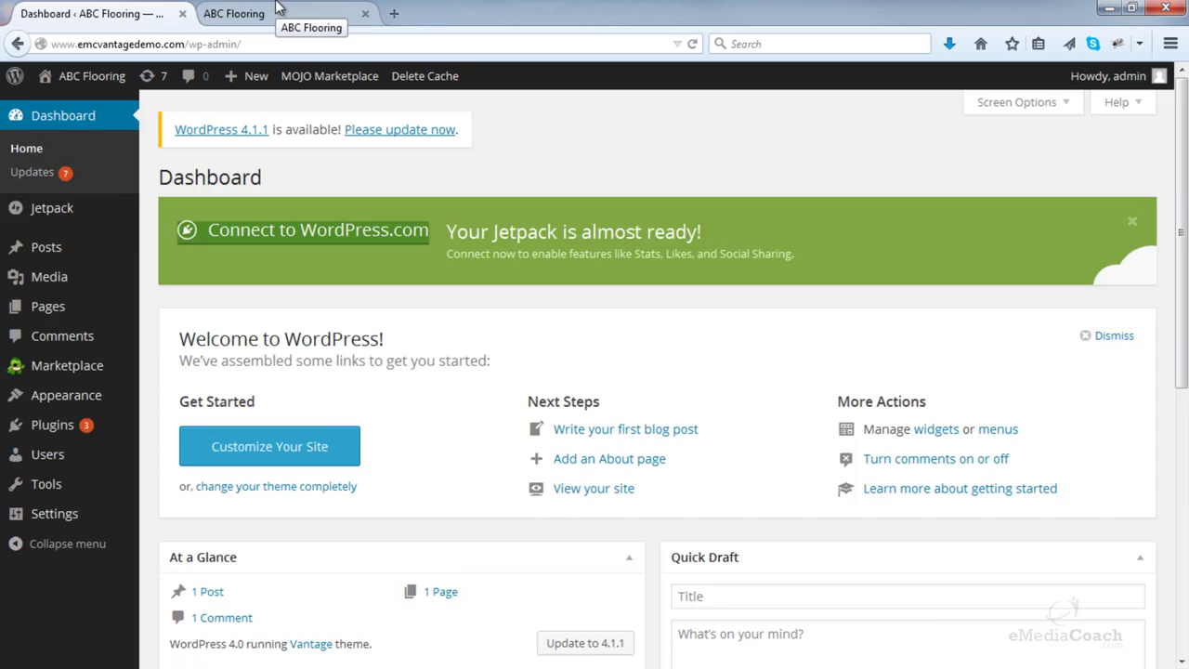
left_click(275, 9)
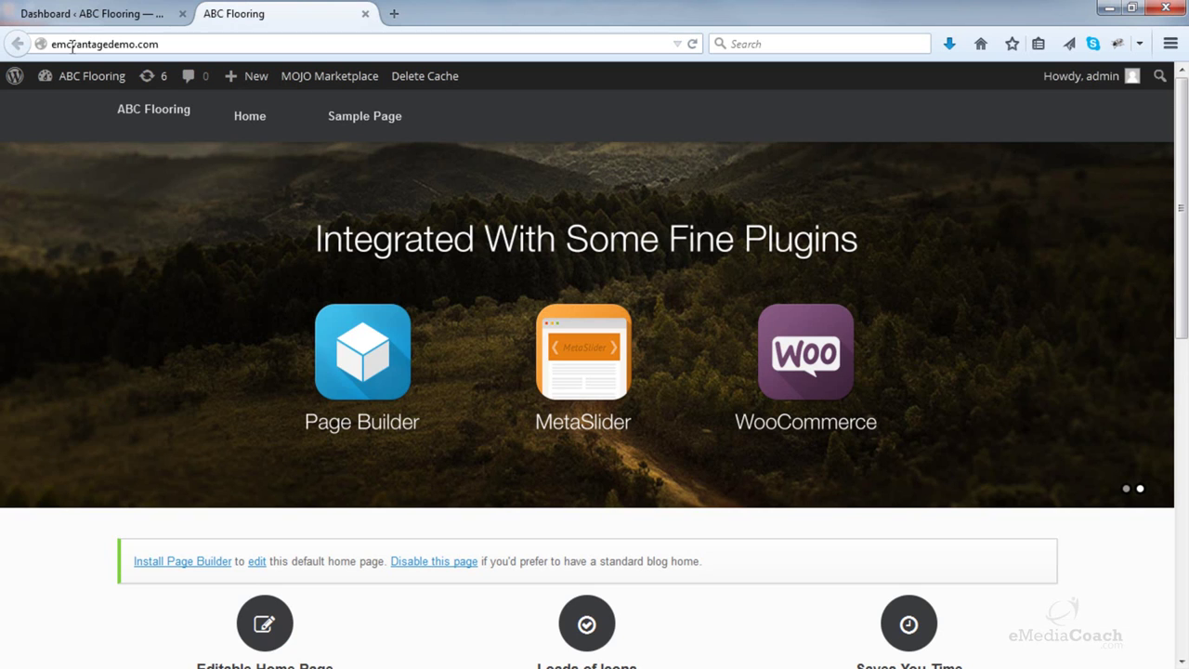
left_click(54, 45)
left_click(54, 47)
type("www.")
key("Return")
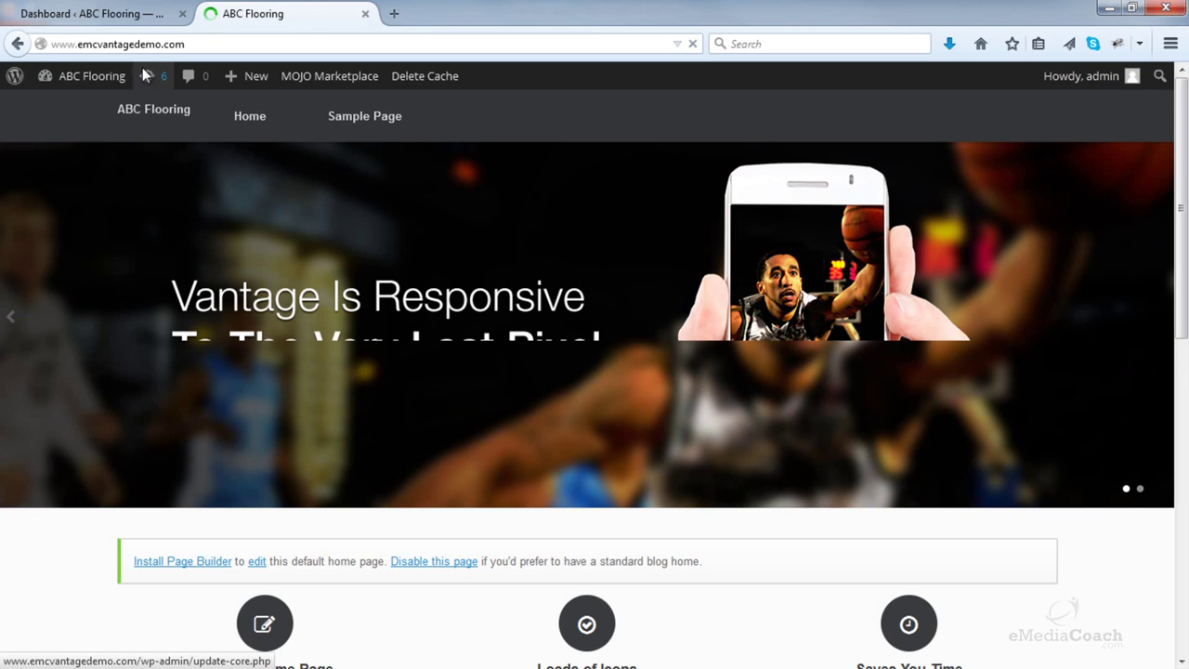
left_click(365, 14)
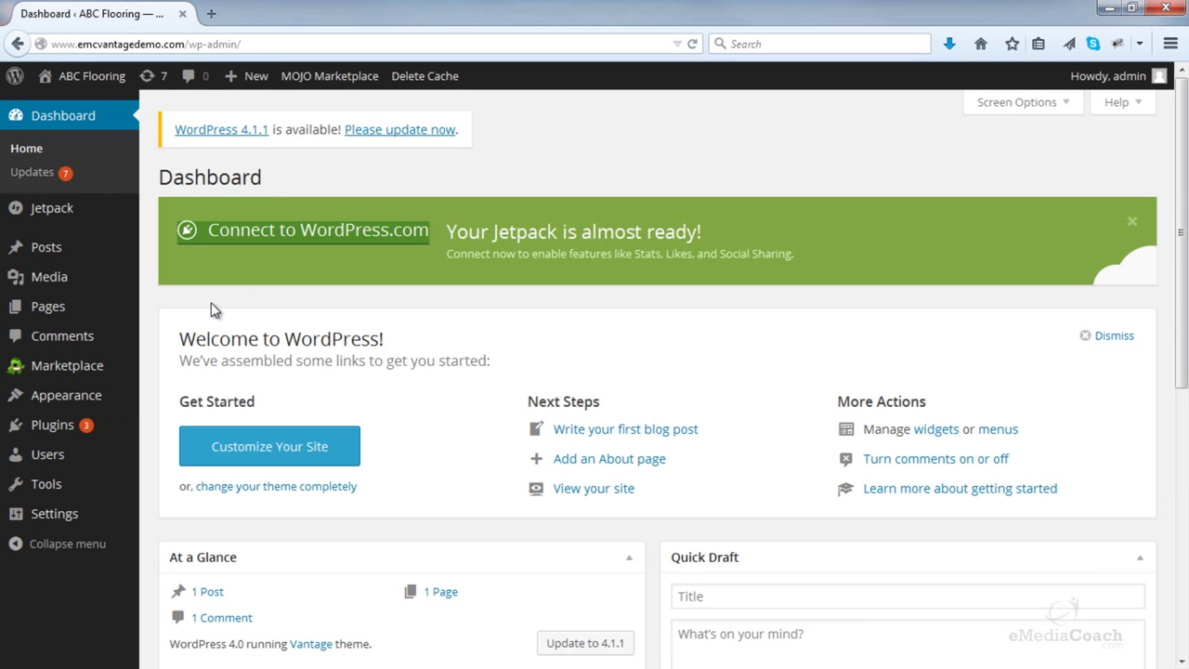
- Trash the 'Hello world!' post, then delete it permanently from the Trash
left_click(104, 258)
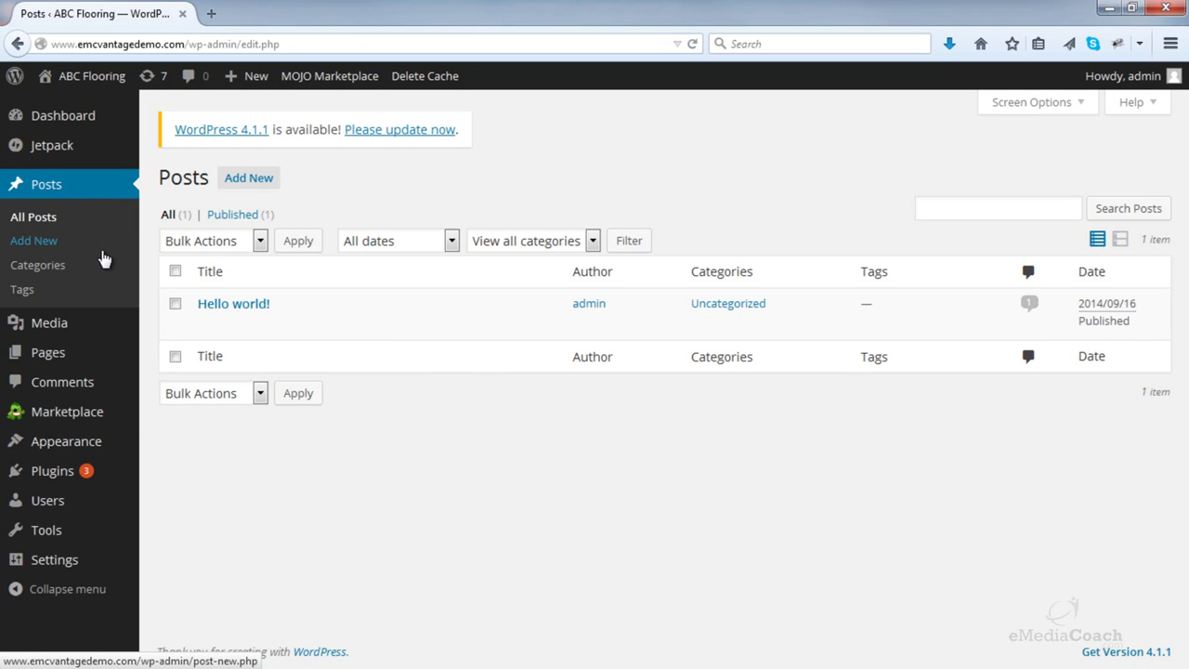
mouse_move(229, 325)
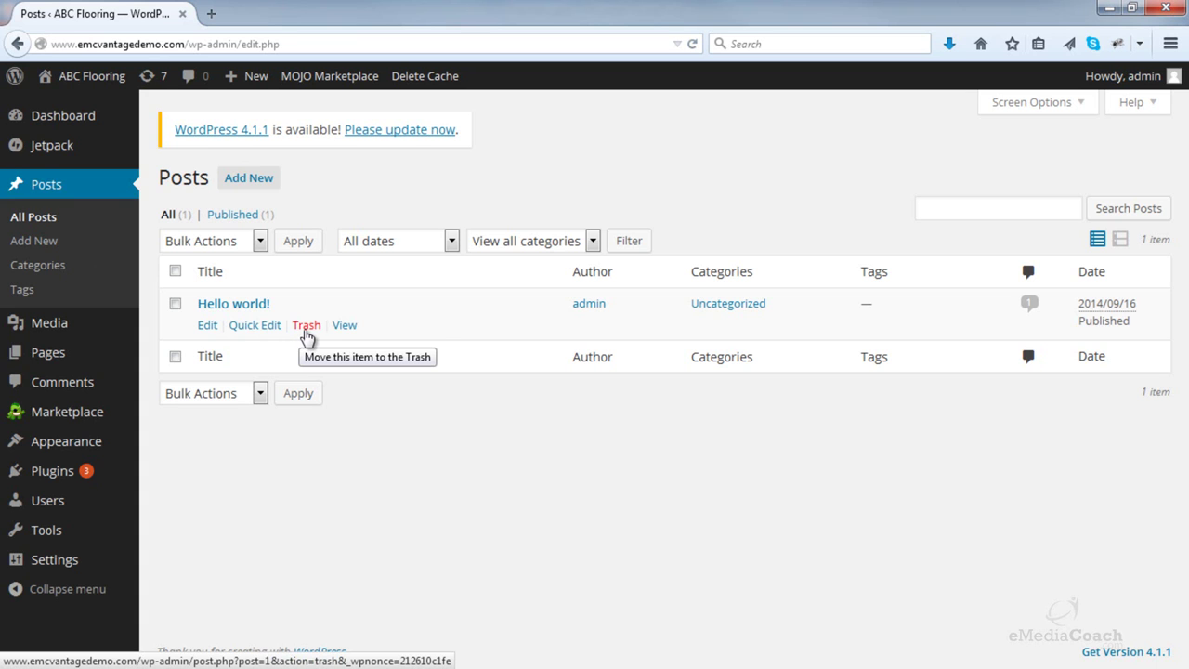
left_click(307, 329)
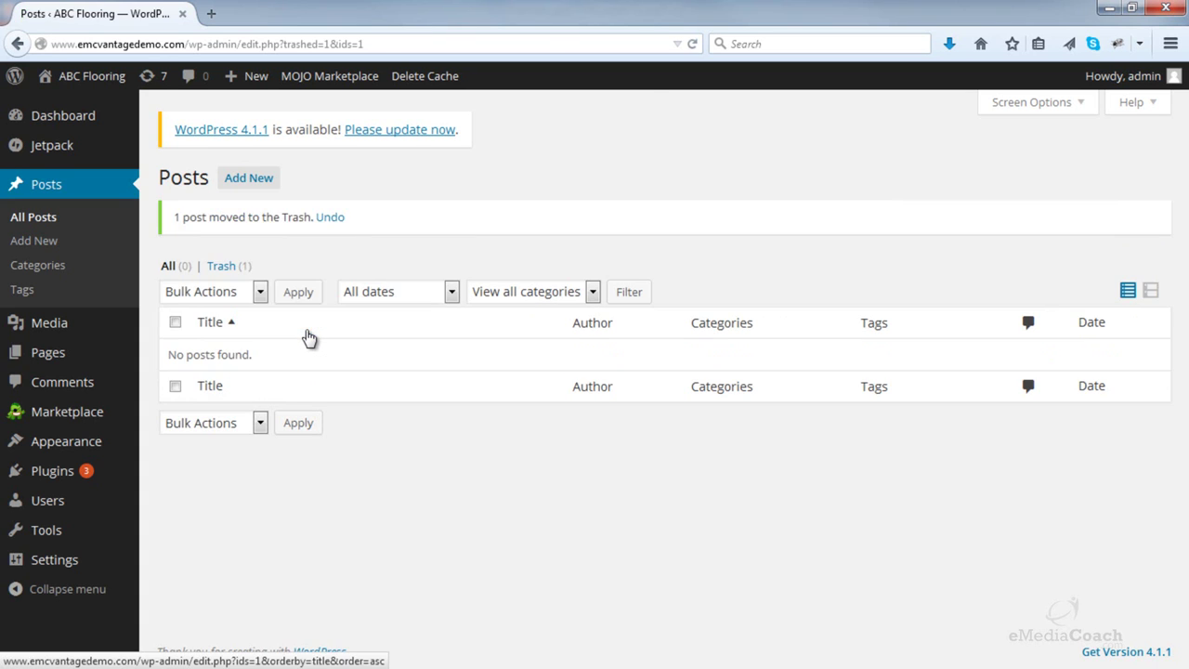
left_click(222, 267)
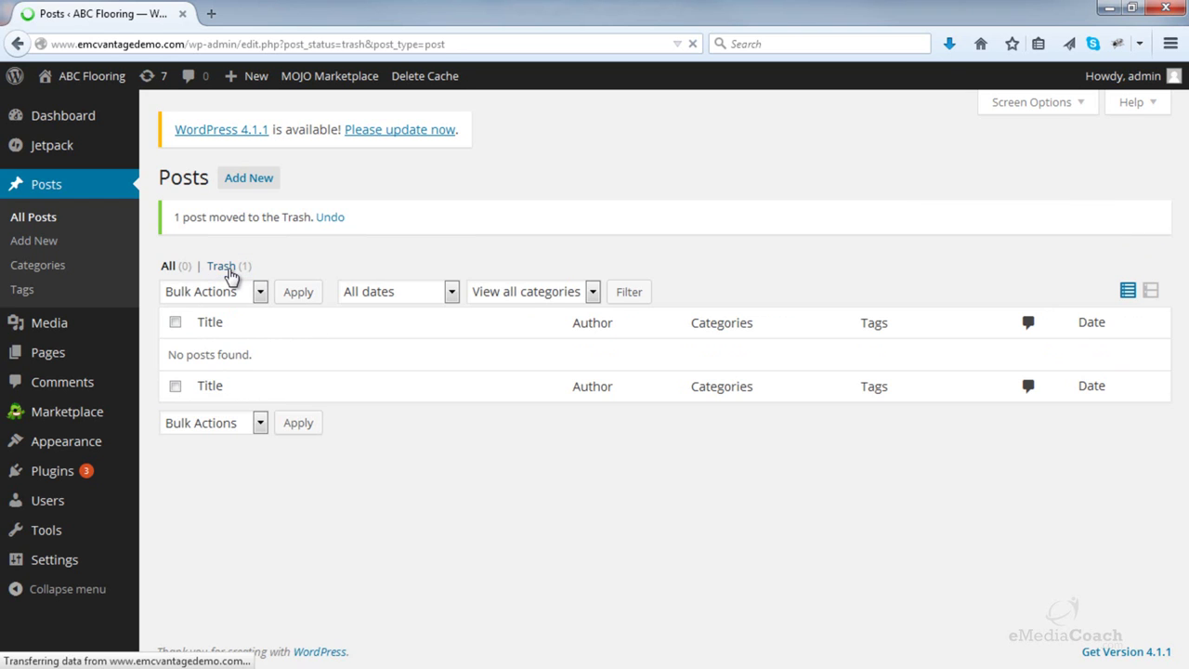
left_click(297, 327)
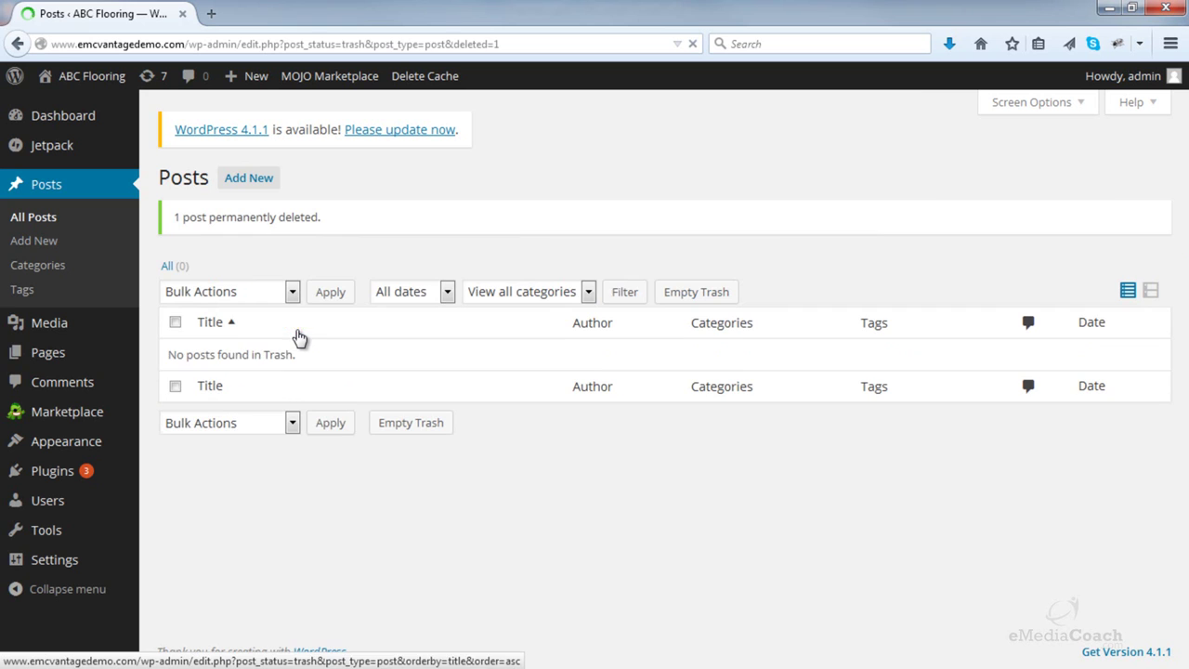
- Move the default Sample Page to the trash, then delete it permanently
left_click(55, 360)
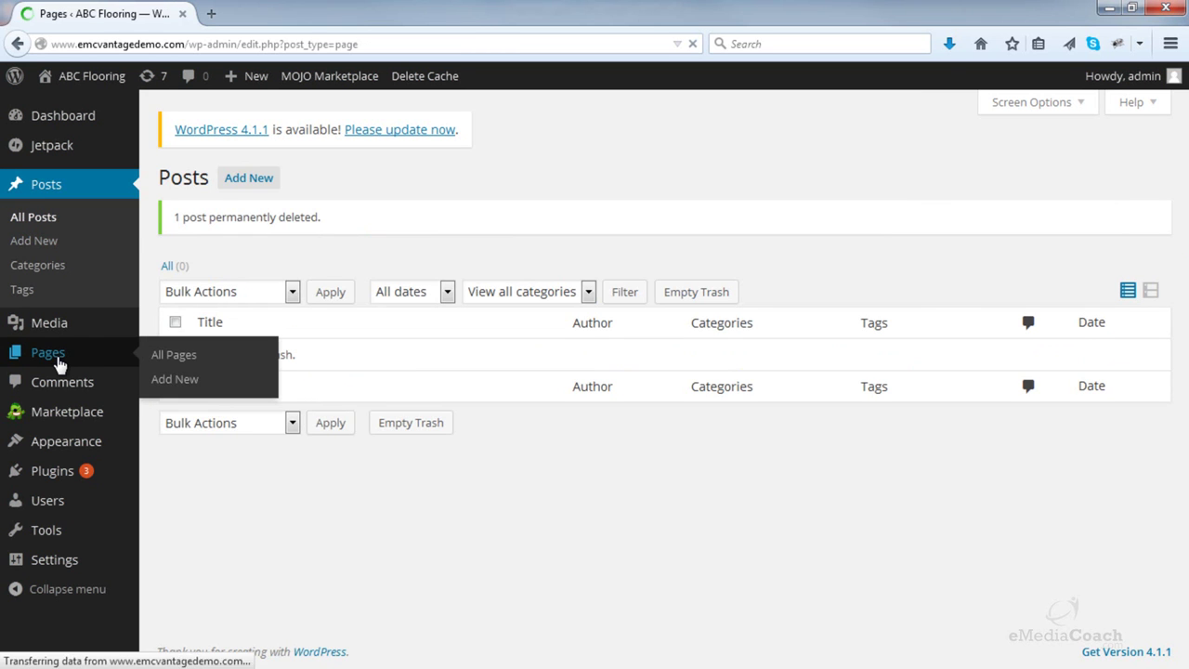
mouse_move(266, 332)
left_click(306, 326)
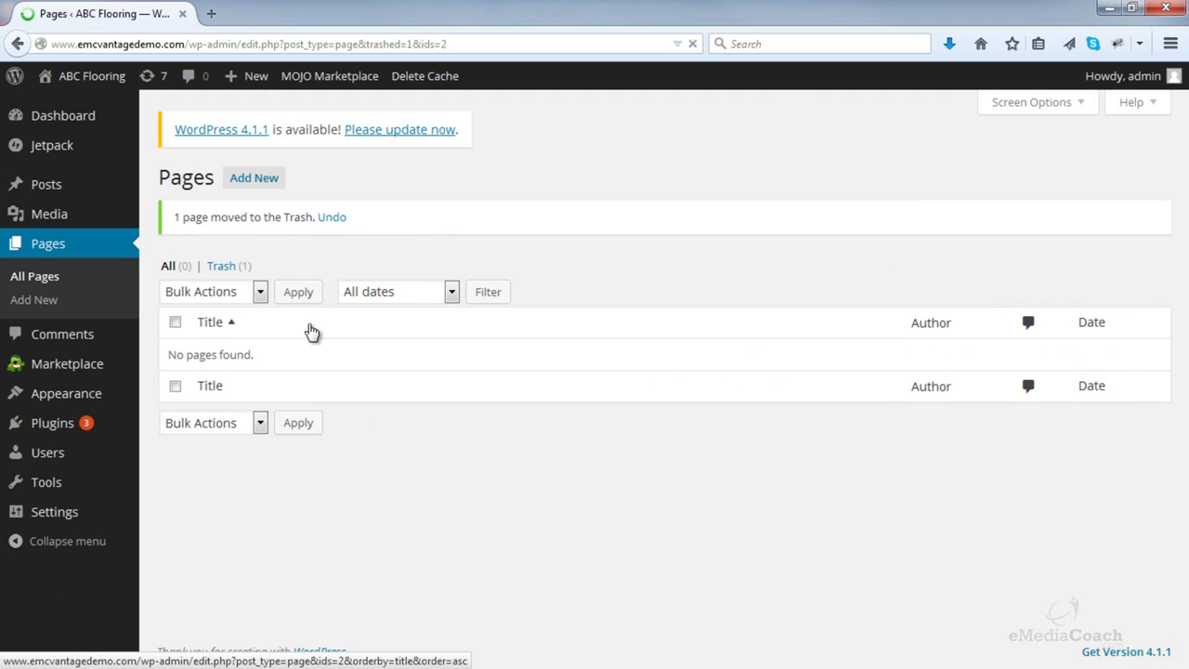
left_click(223, 266)
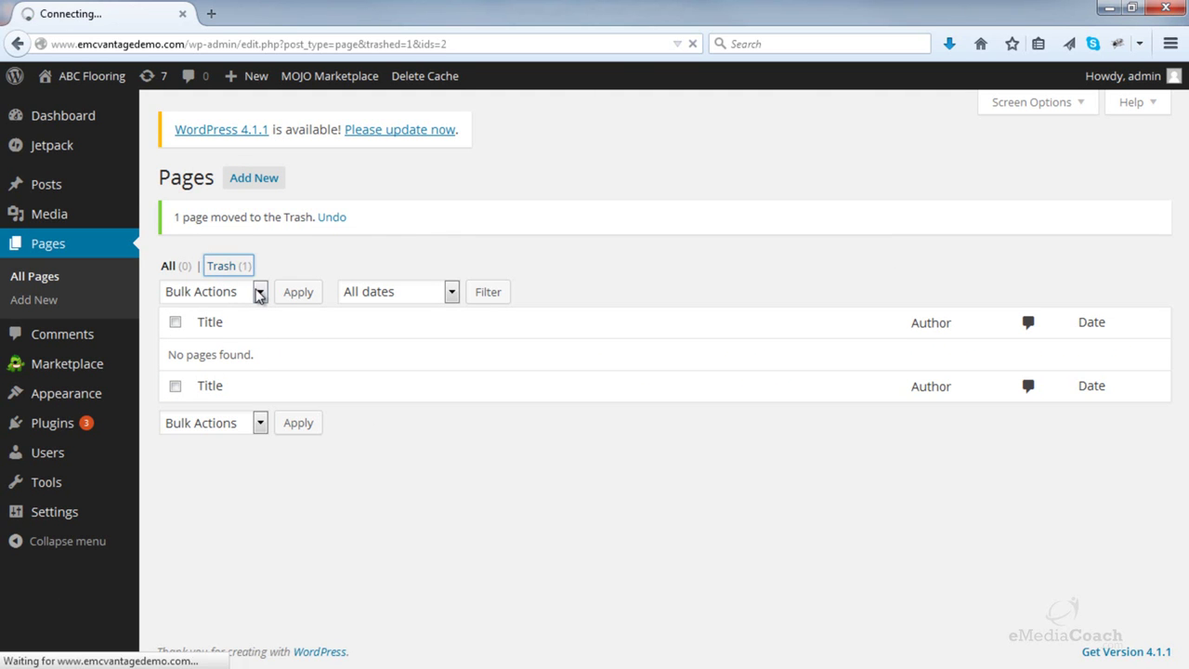
left_click(278, 326)
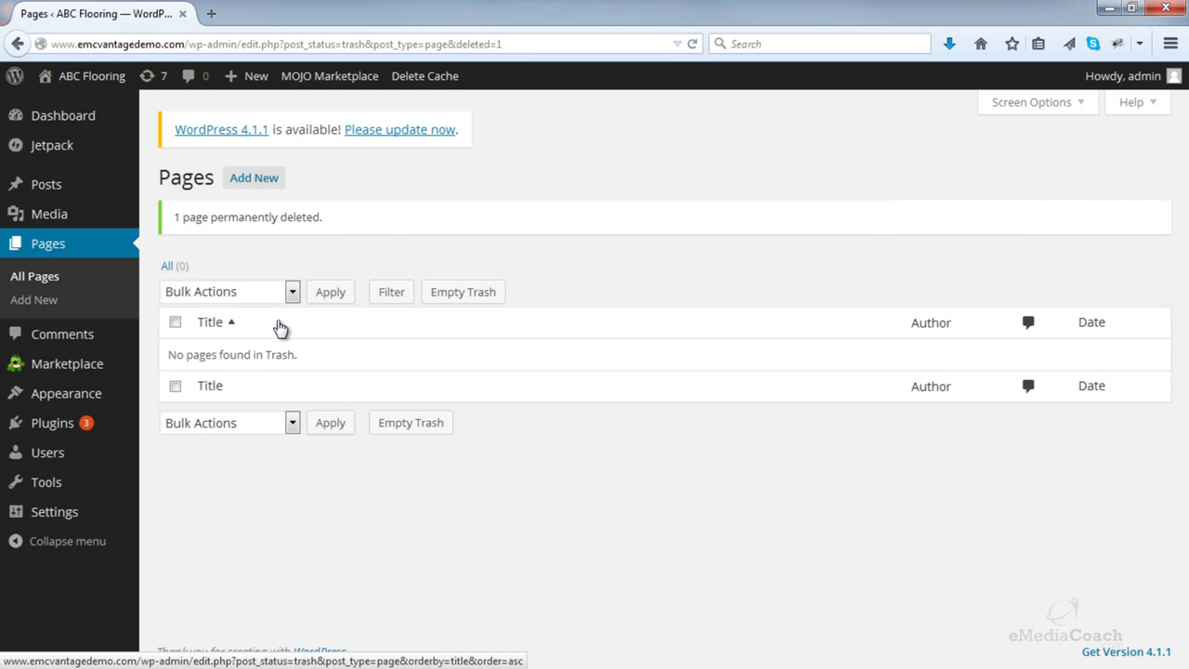
mouse_move(11, 429)
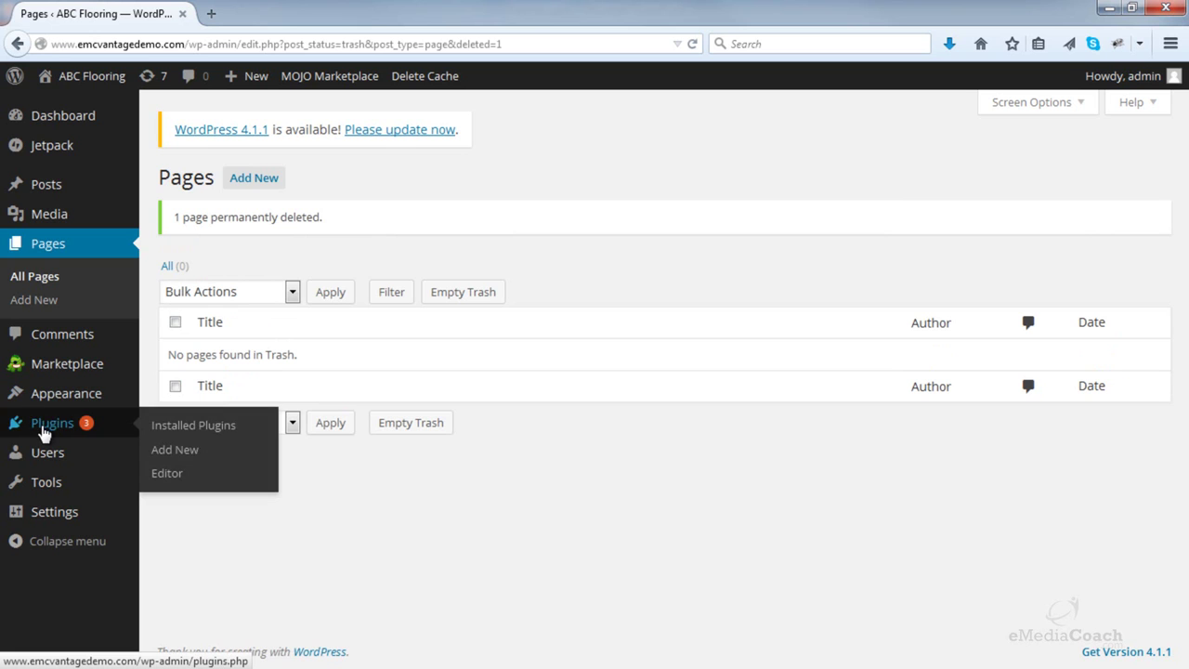
- Bulk-deactivate the Jetpack, MOJO Marketplace and WP Super Cache plugins
left_click(201, 427)
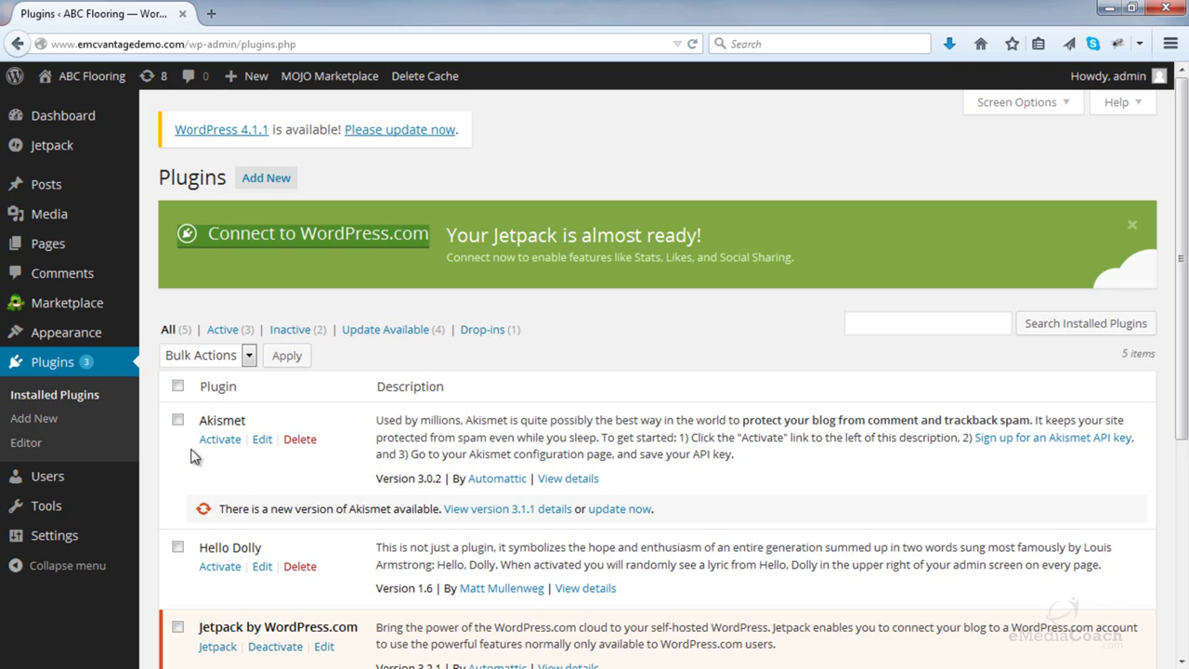
scroll(192, 455, "down", 5)
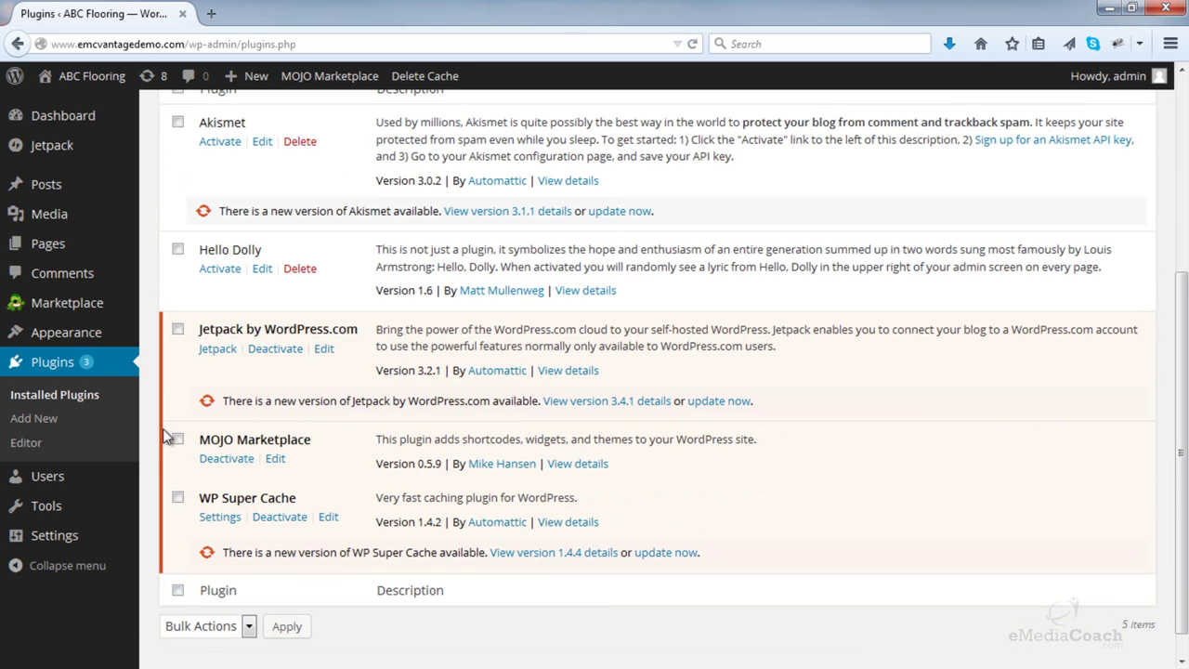
left_click(179, 330)
left_click(178, 441)
left_click(178, 498)
left_click(207, 630)
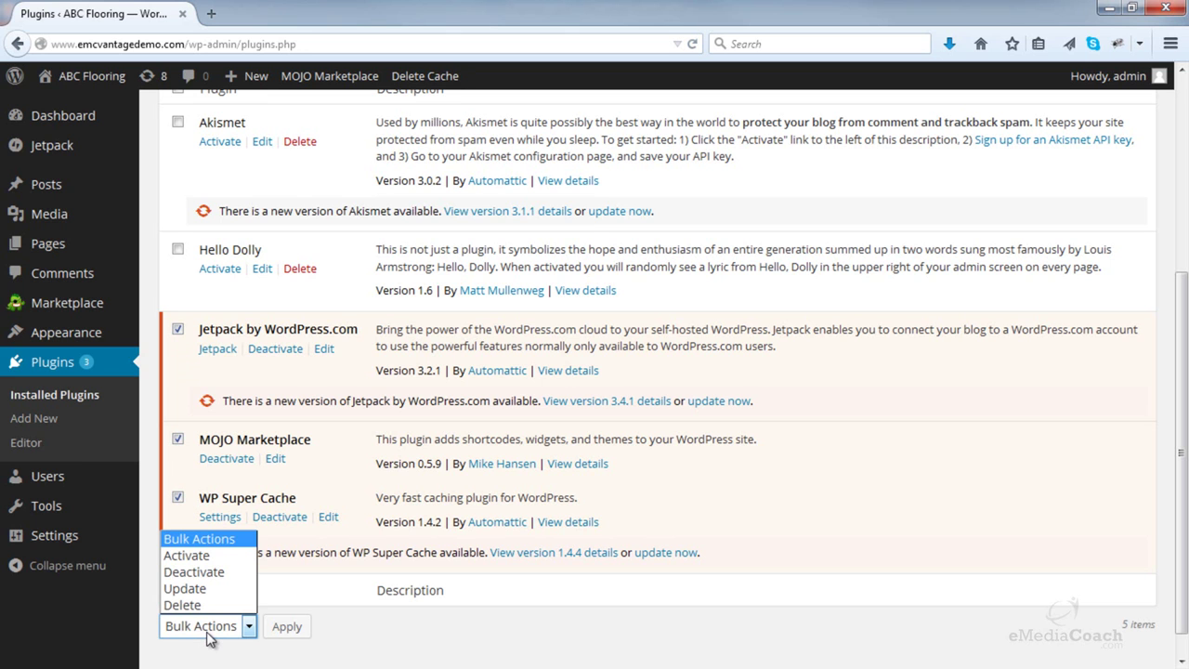
left_click(220, 572)
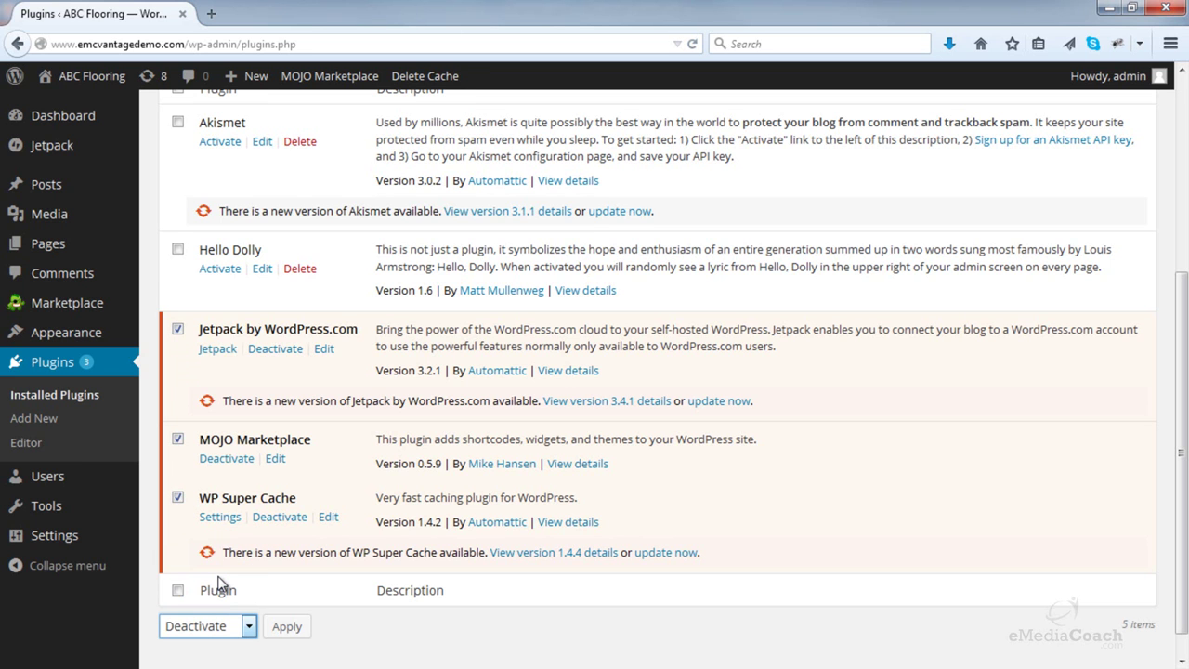
left_click(283, 628)
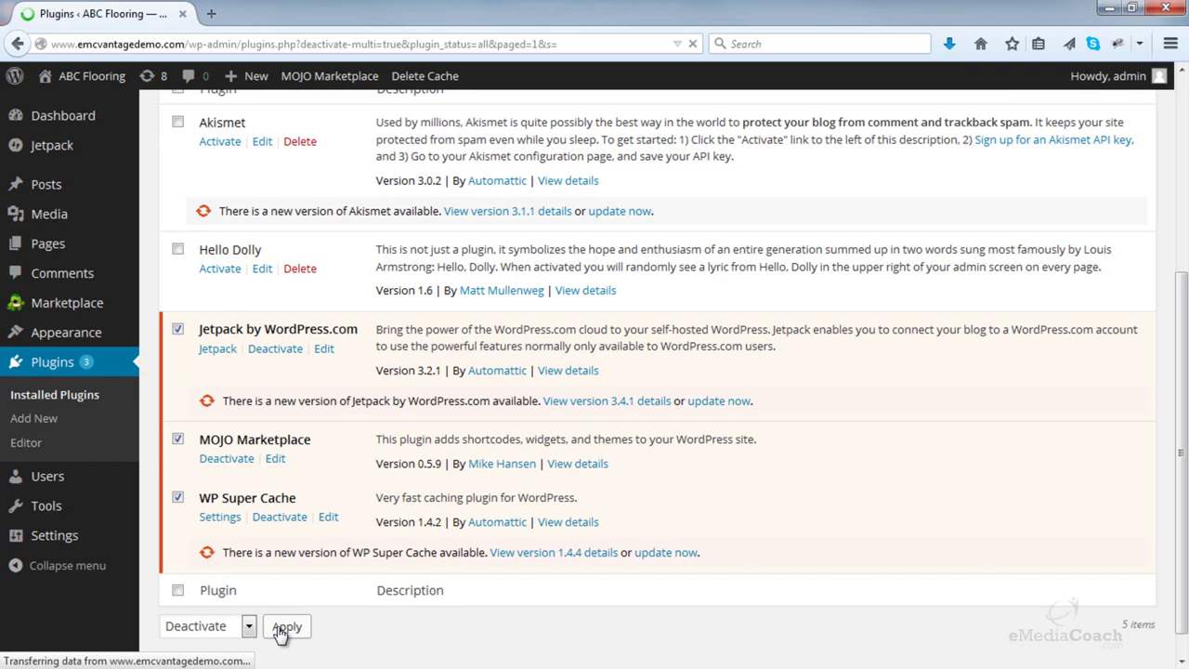
- Bulk-delete those three deactivated plugins, confirming removal of their files and data
scroll(279, 633, "down", 3)
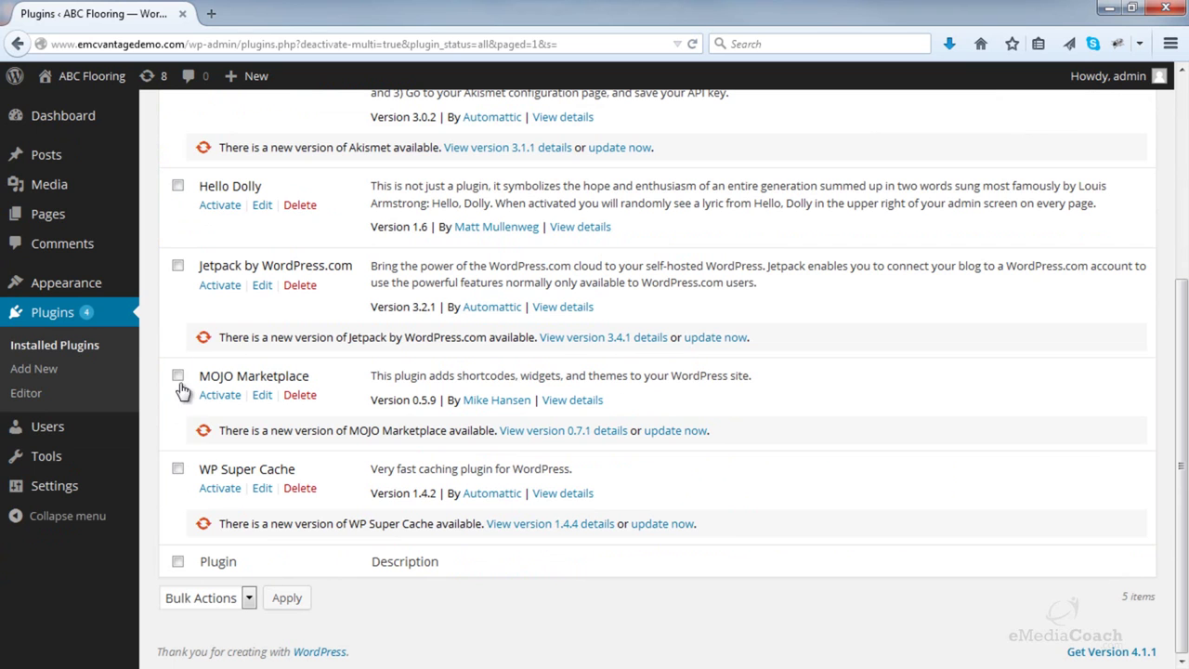
left_click(178, 265)
left_click(177, 375)
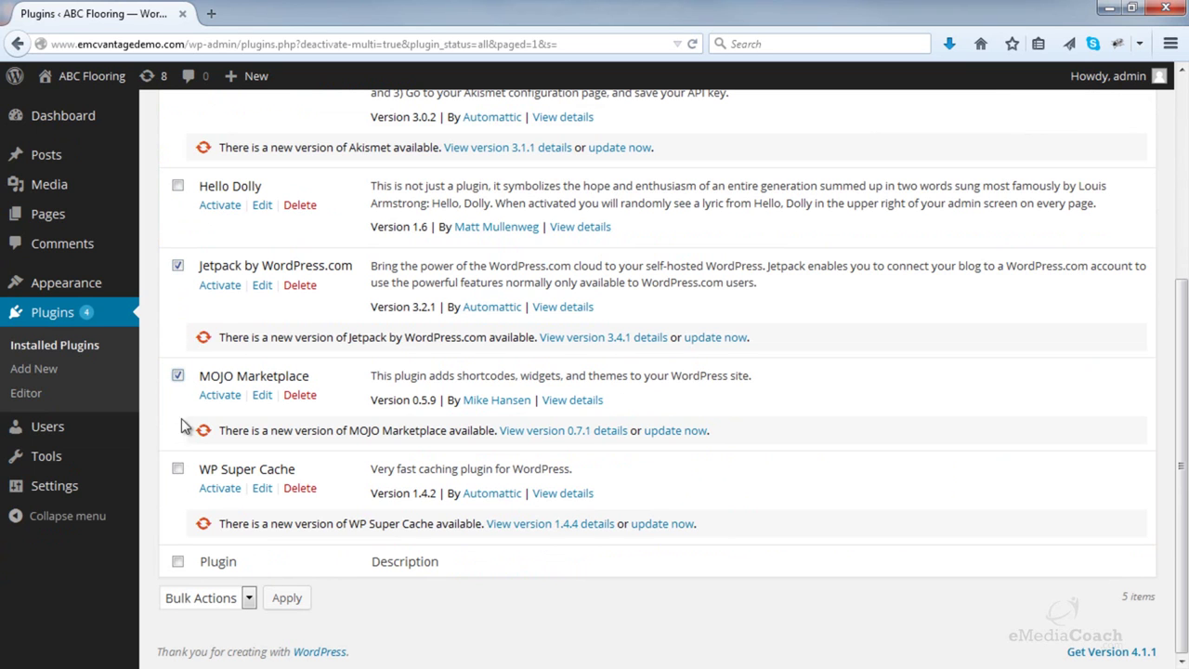
left_click(177, 469)
left_click(209, 597)
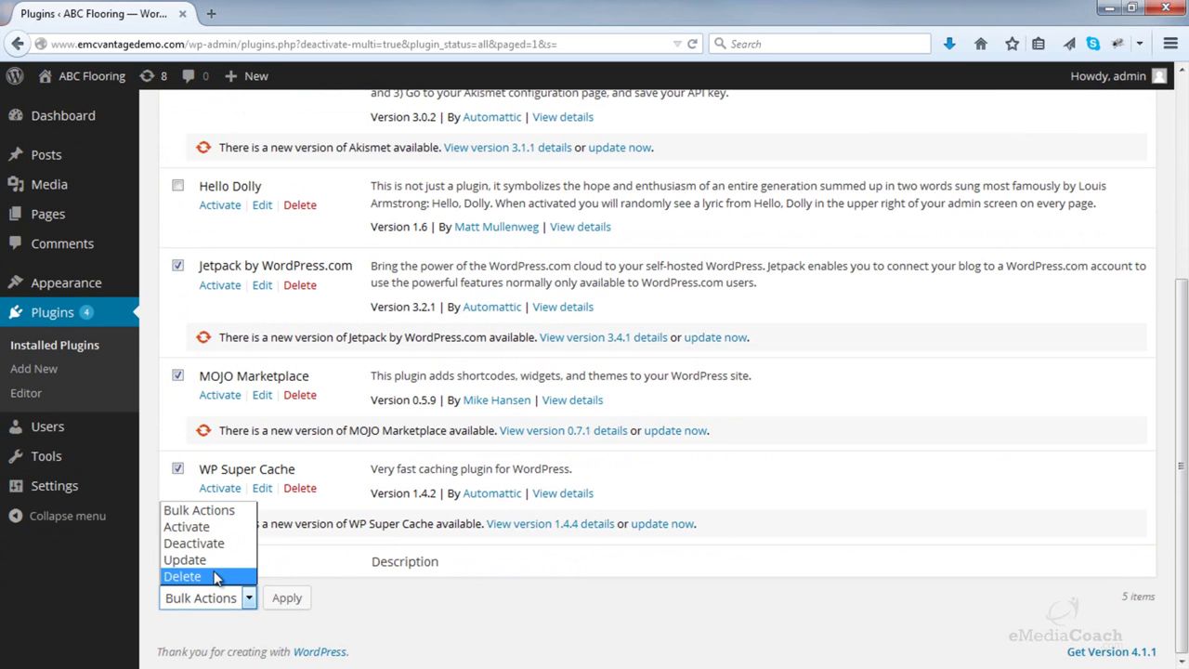
left_click(202, 576)
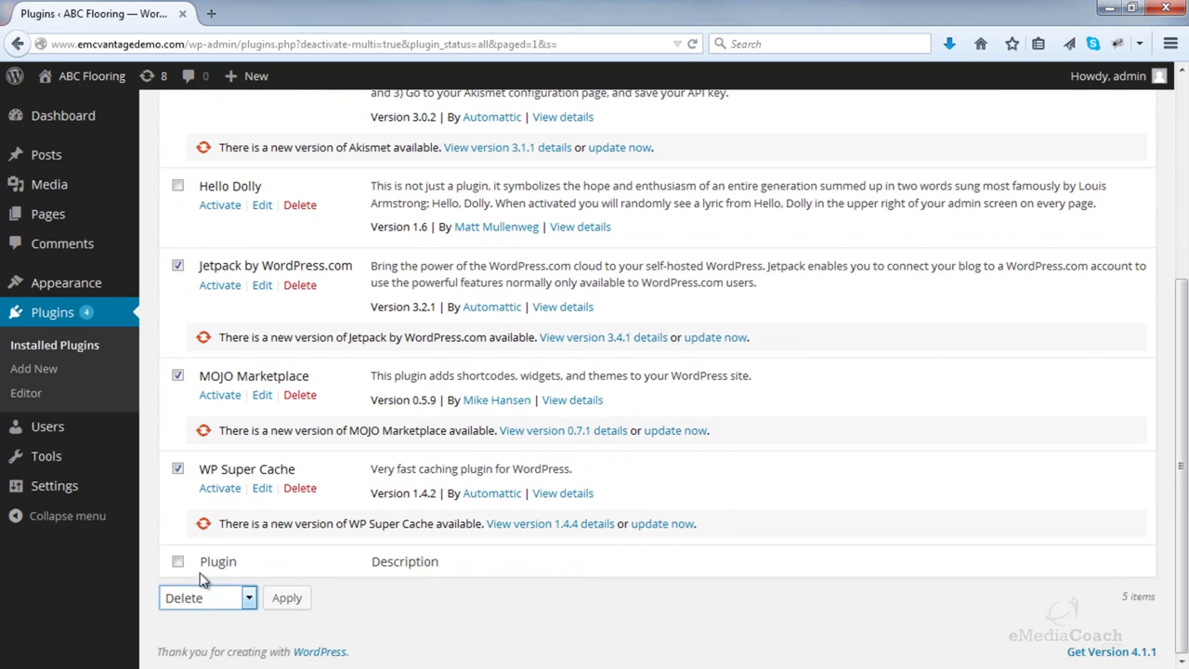
left_click(281, 599)
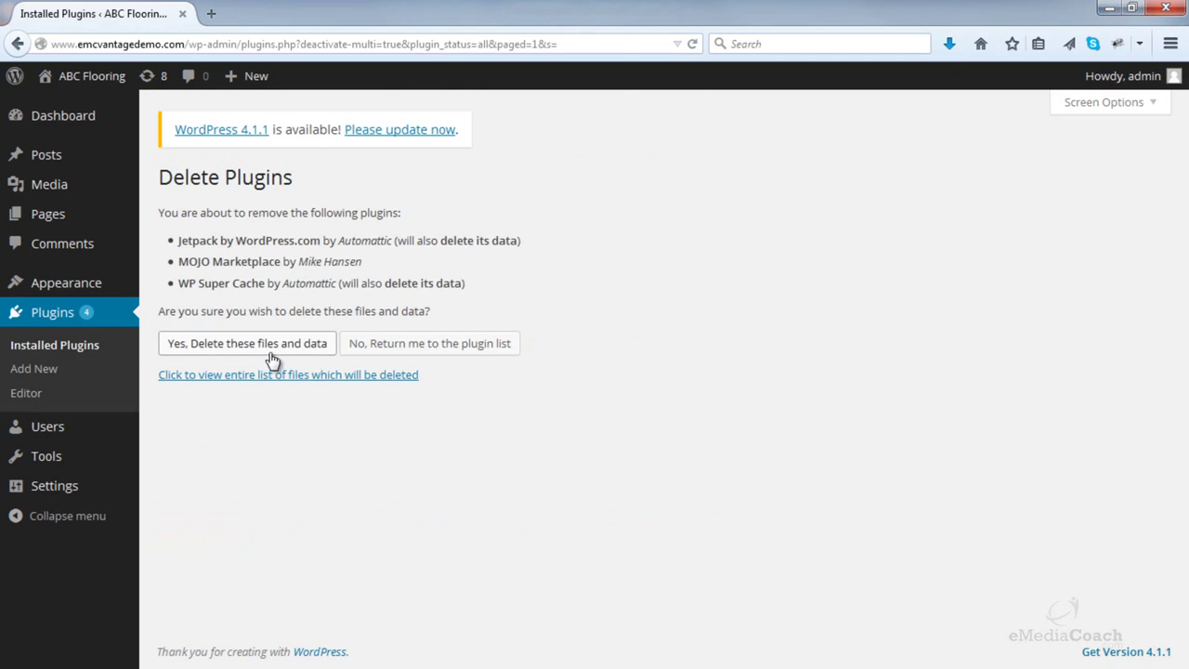
left_click(269, 354)
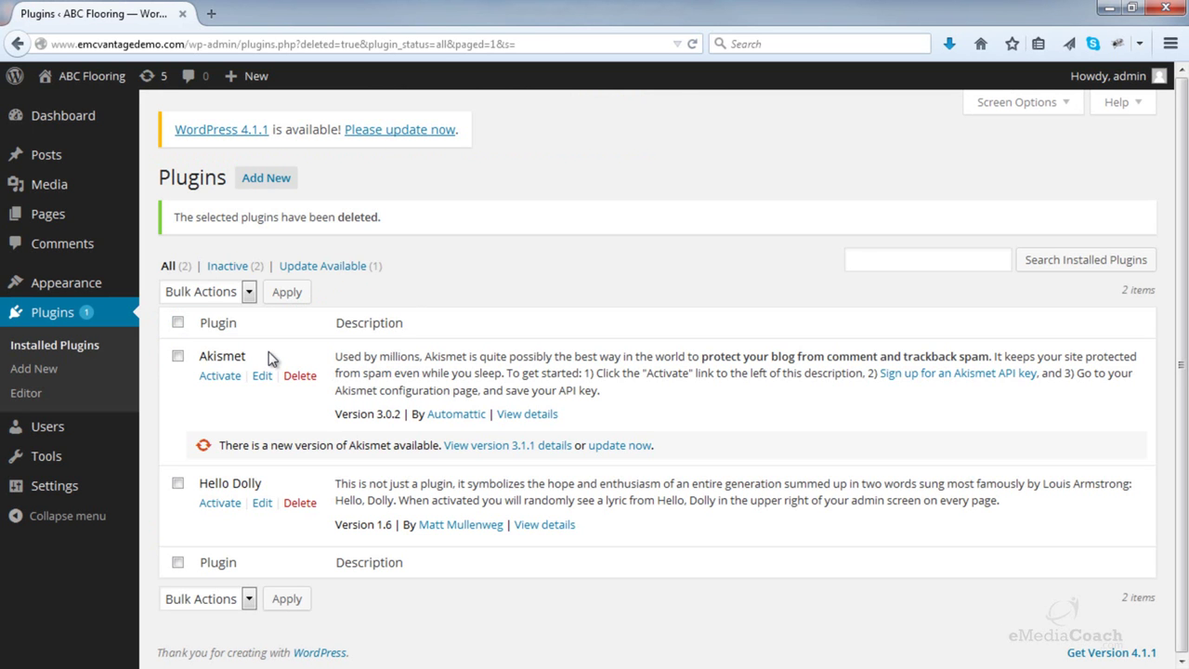
mouse_move(98, 484)
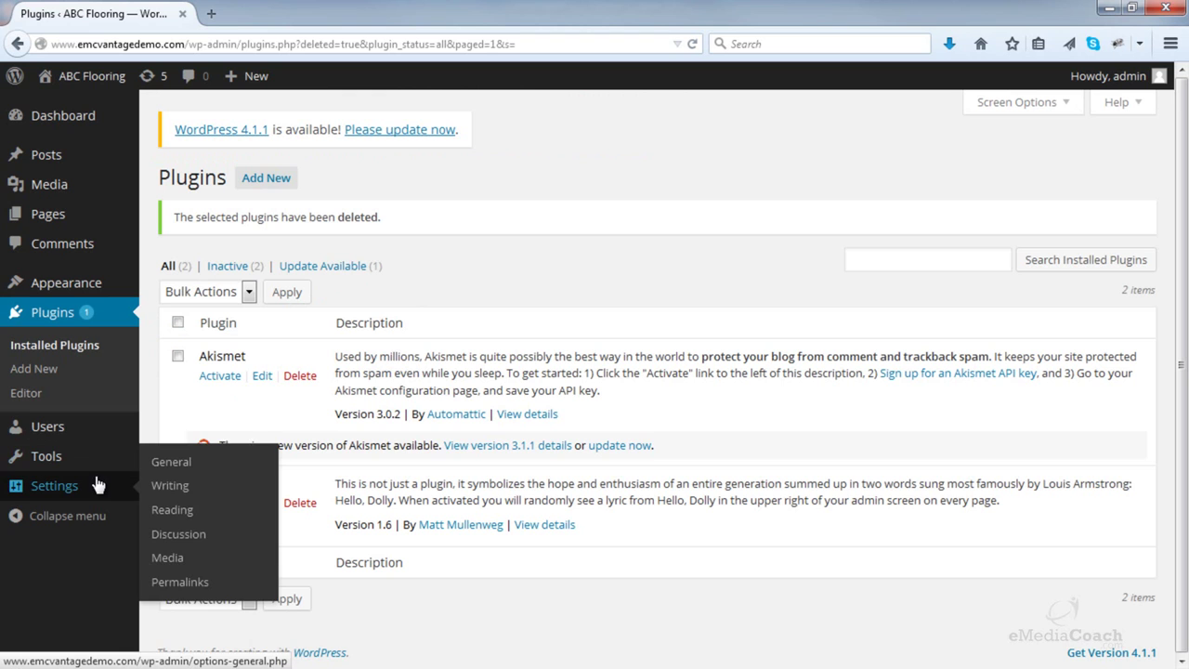
- Set the permalink structure to Post name, save, and return to the Dashboard home
left_click(204, 585)
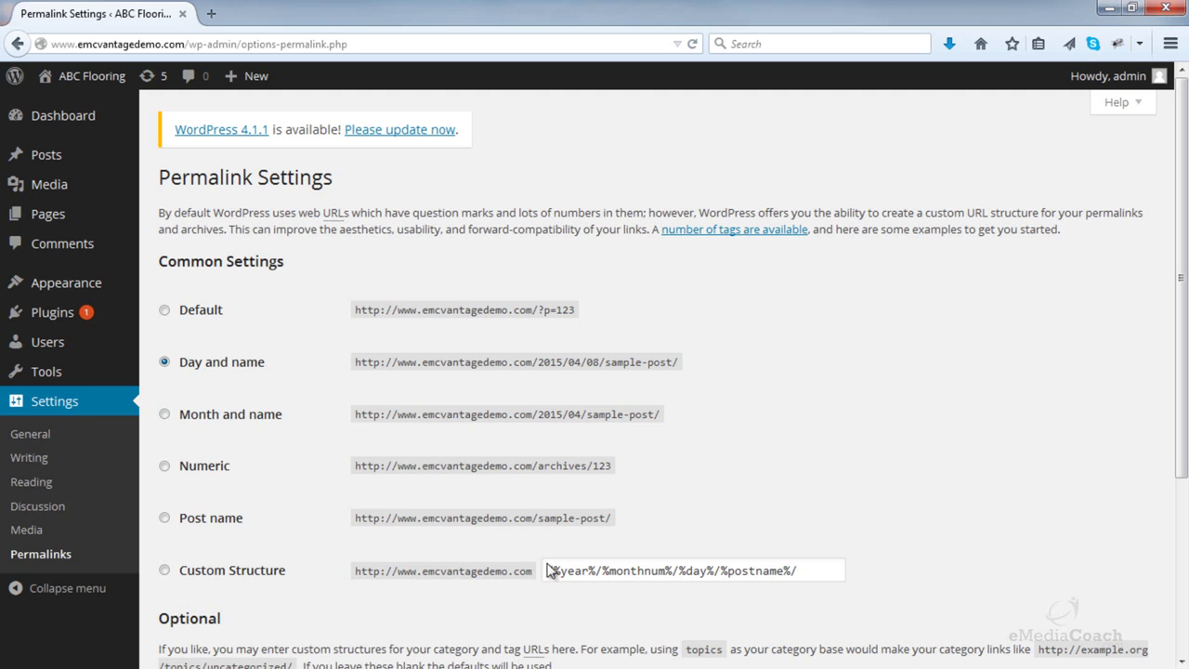
left_click(166, 519)
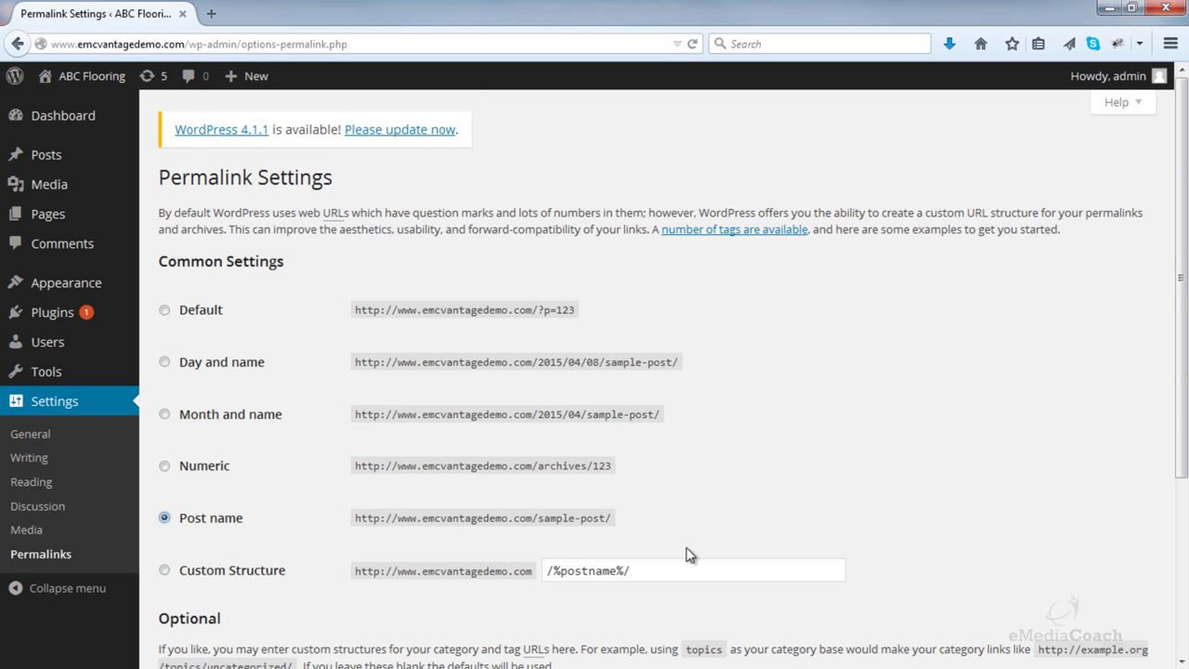
scroll(686, 555, "down", 2)
scroll(687, 554, "down", 1)
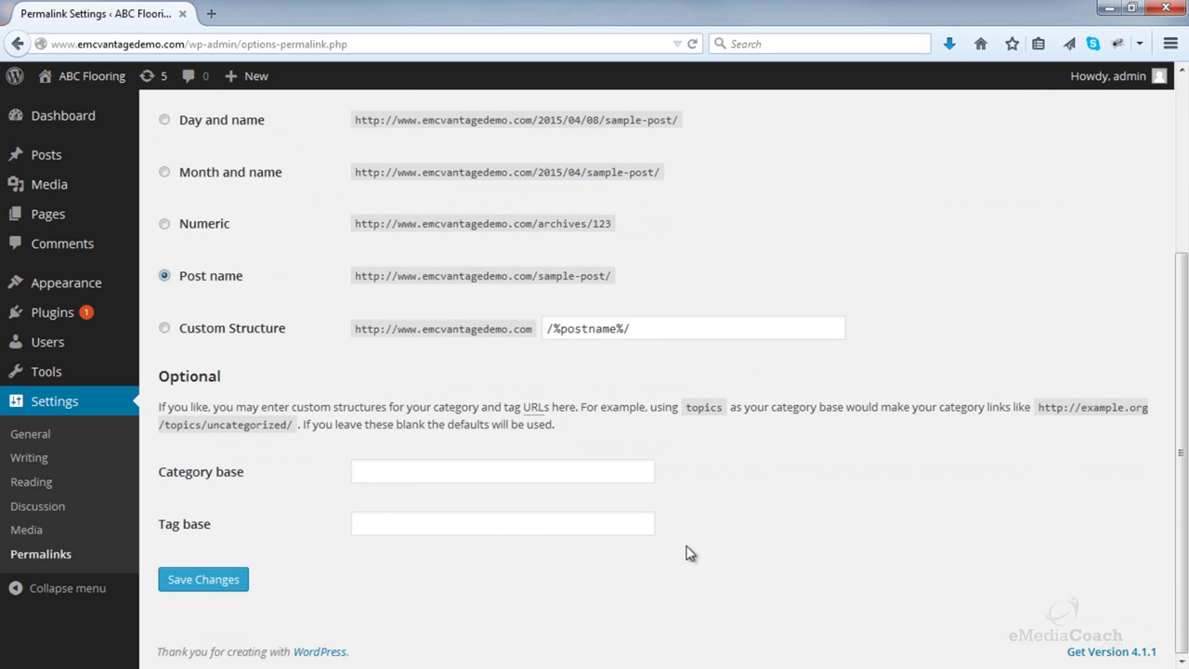
left_click(208, 582)
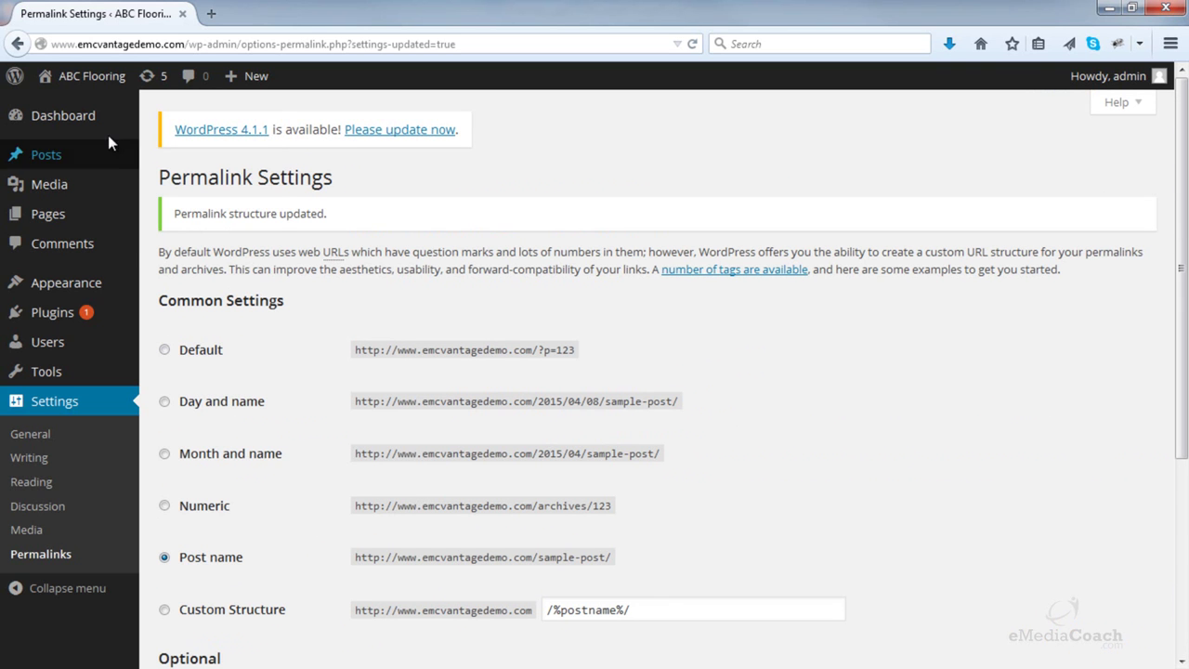
mouse_move(56, 115)
left_click(167, 122)
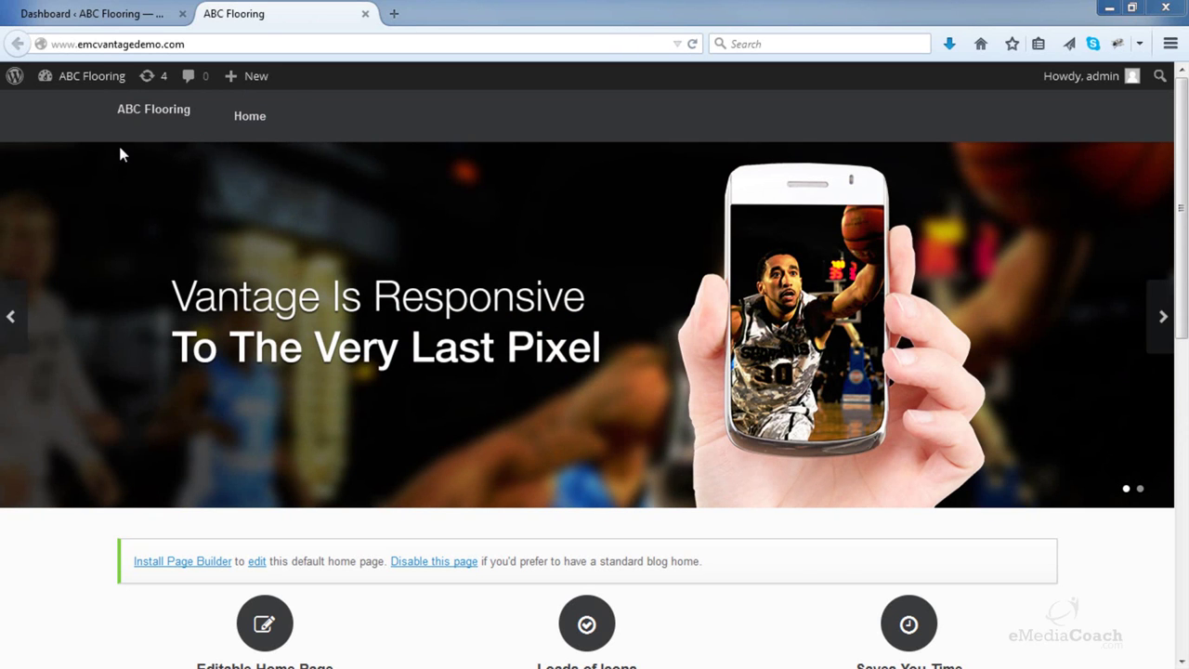
- Switch back to the admin tab and open Appearance > Theme Settings for Vantage
left_click(108, 11)
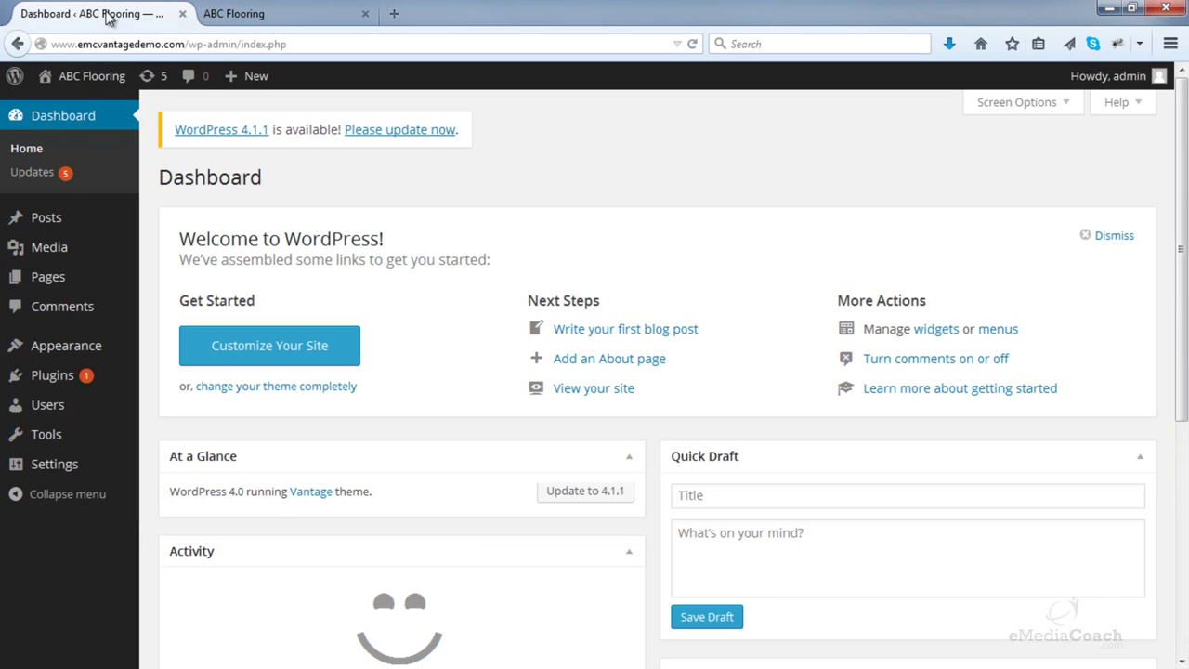
mouse_move(101, 351)
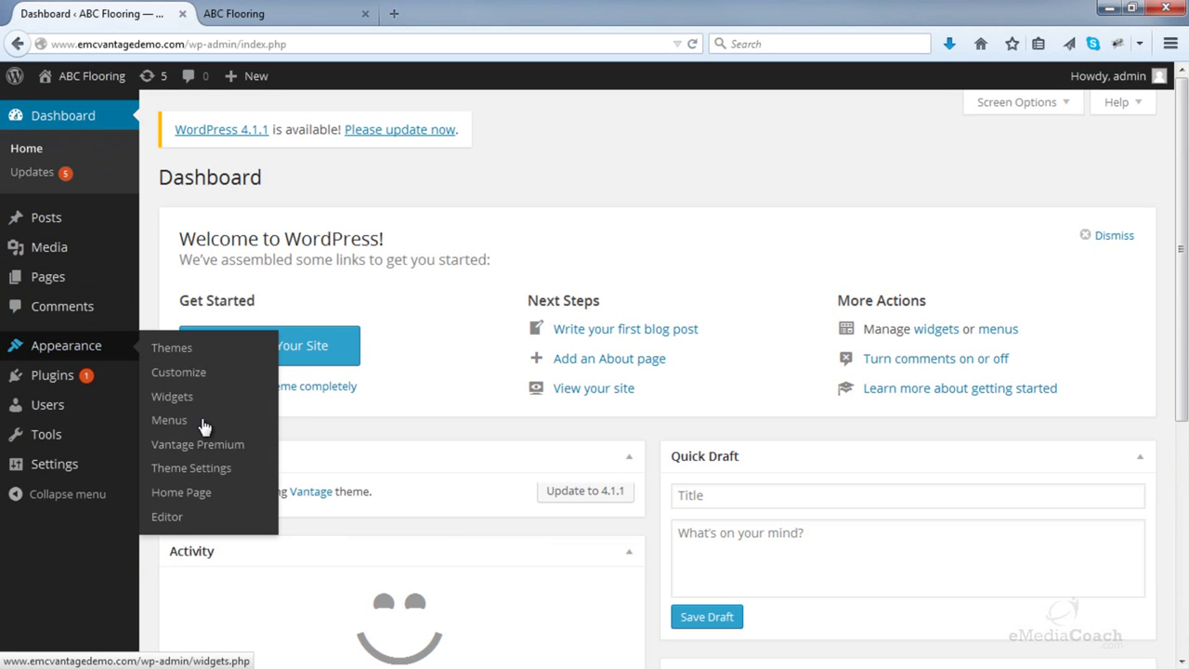
left_click(197, 468)
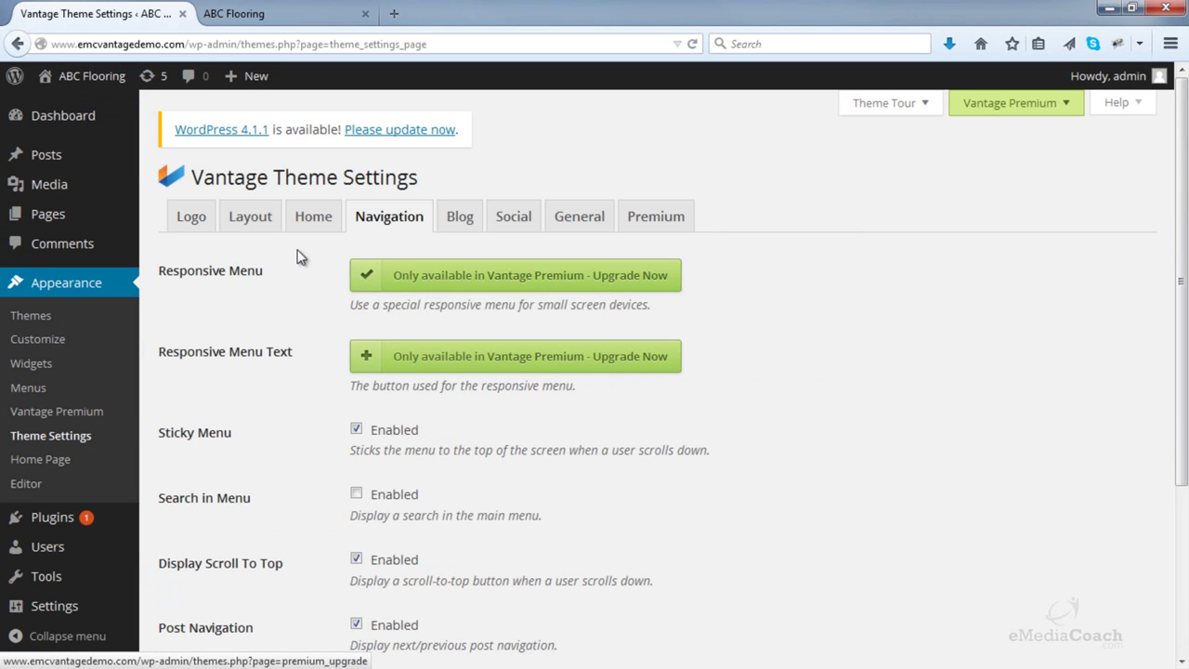
- Open the Vantage Logo settings and image chooser, then back out without choosing a logo
left_click(202, 226)
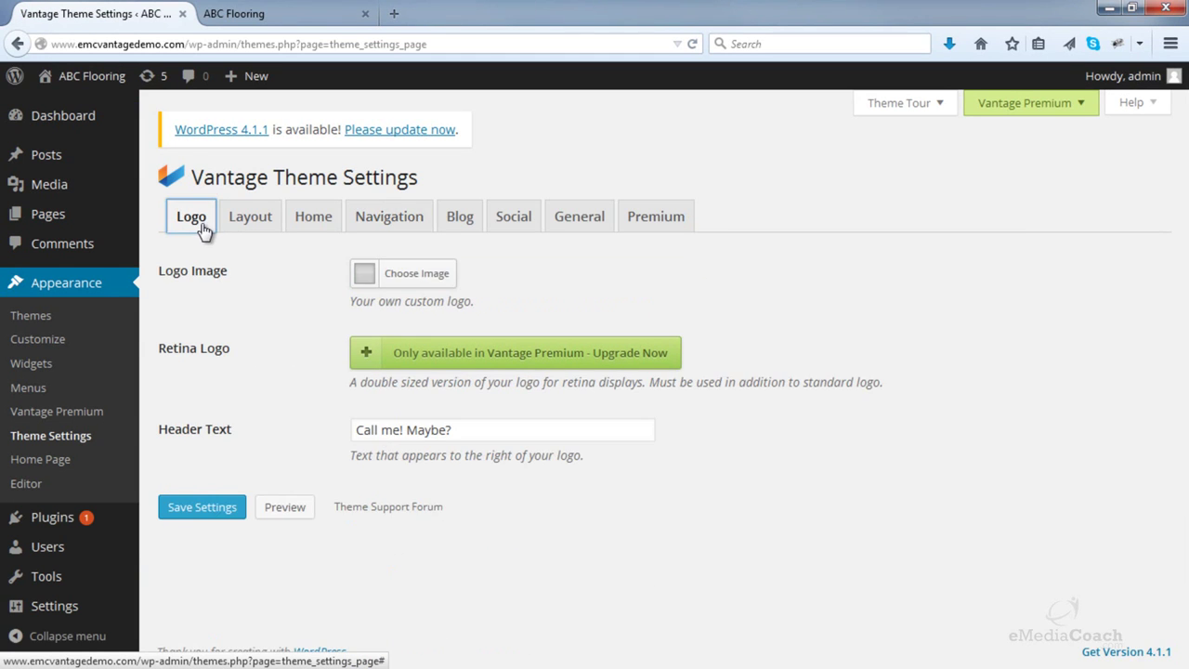
left_click(399, 275)
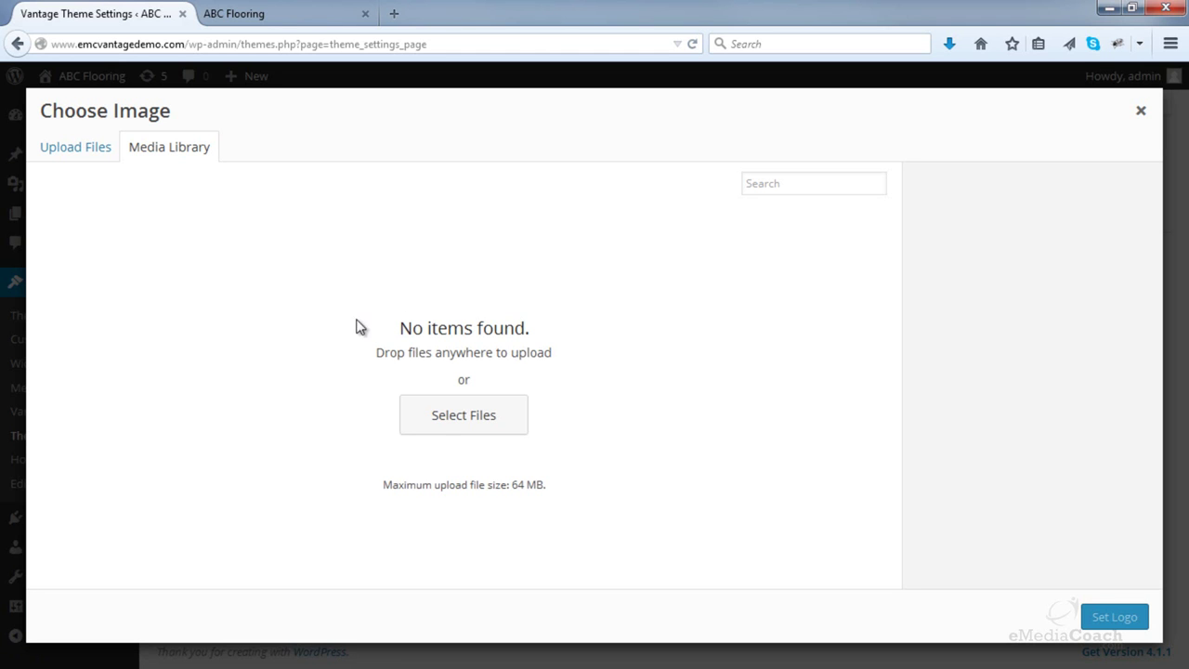
left_click(446, 418)
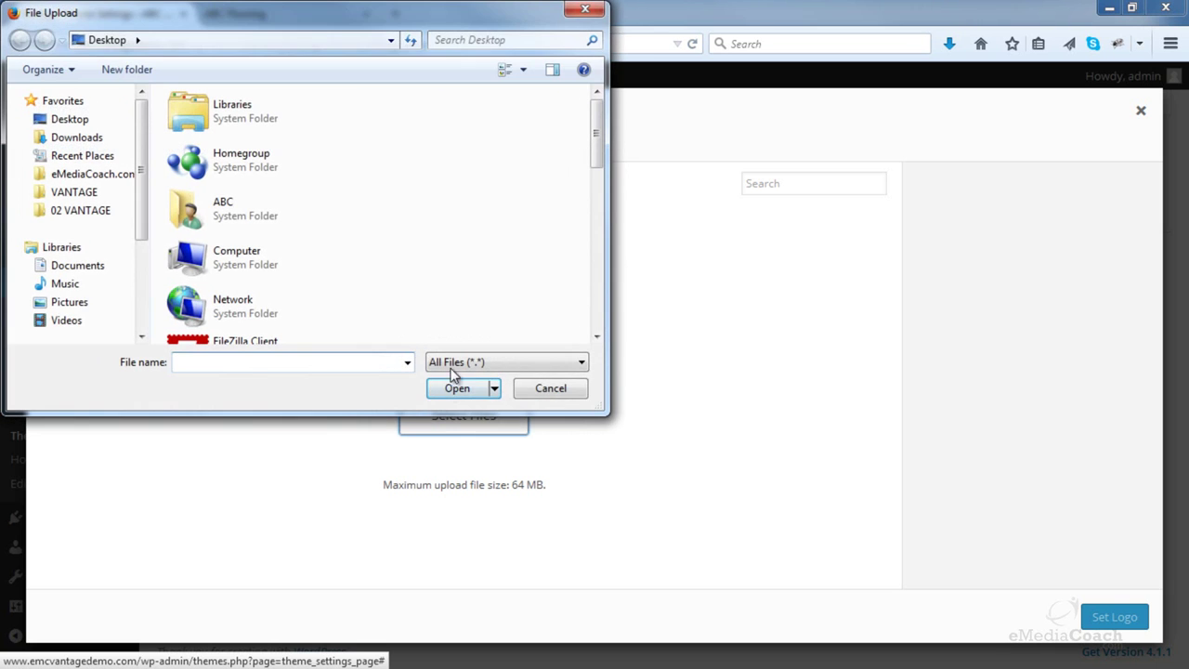
left_click(551, 388)
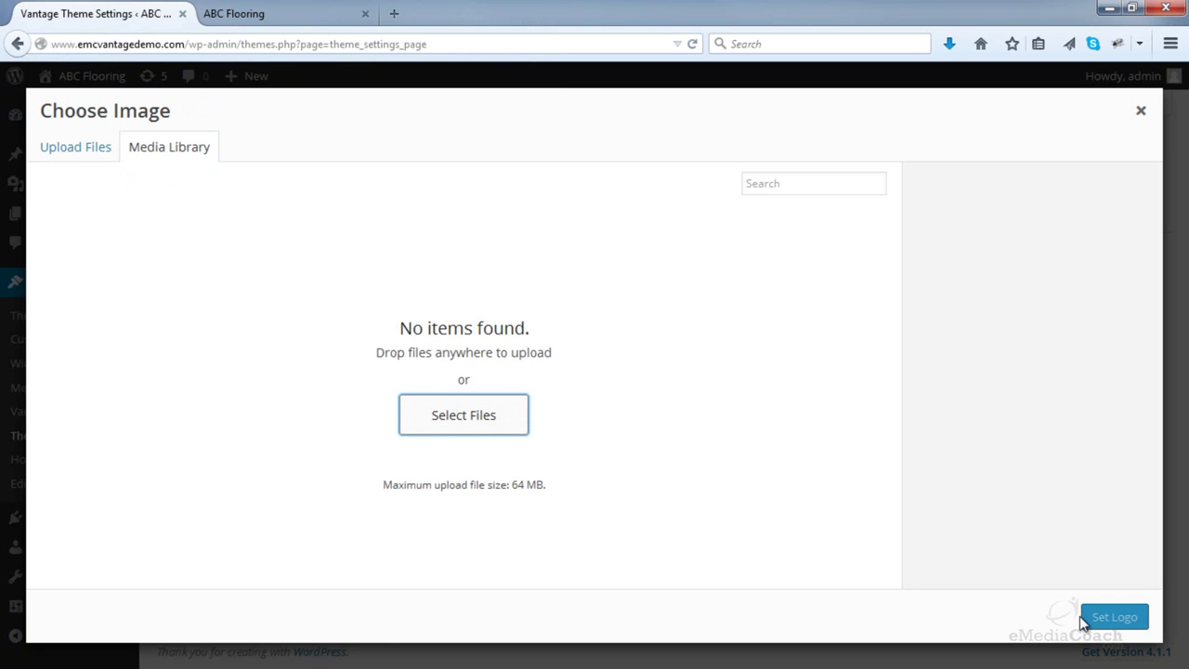
left_click(1141, 110)
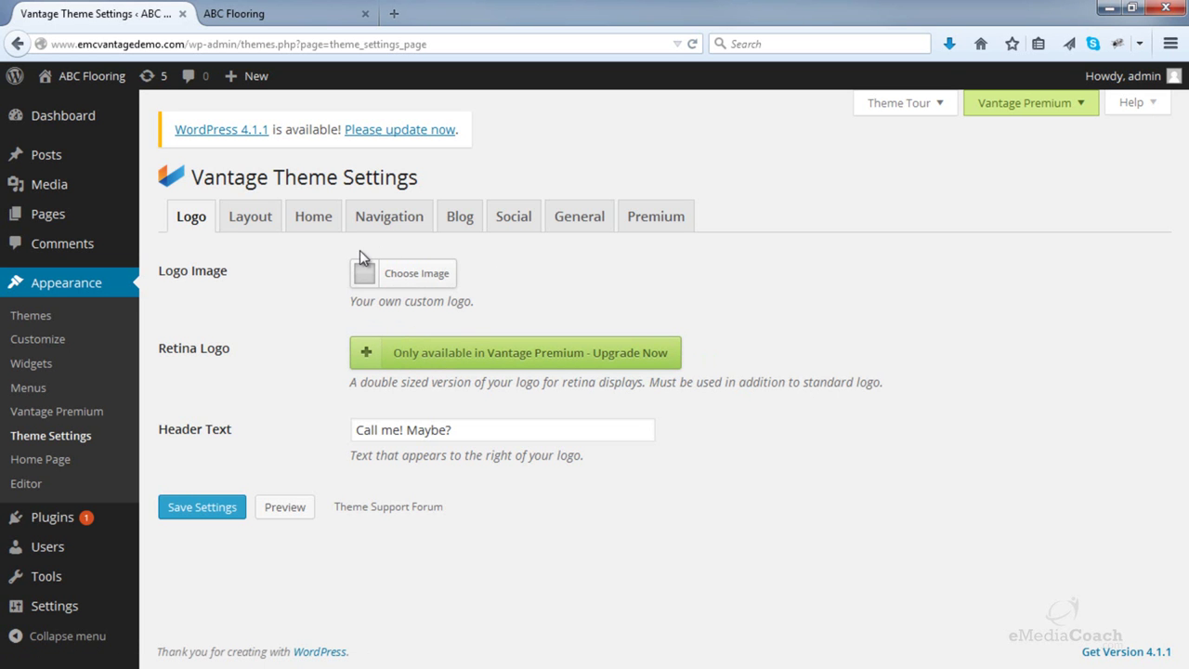
- Check the live site, return to the theme settings, and open a new blank tab
left_click(235, 13)
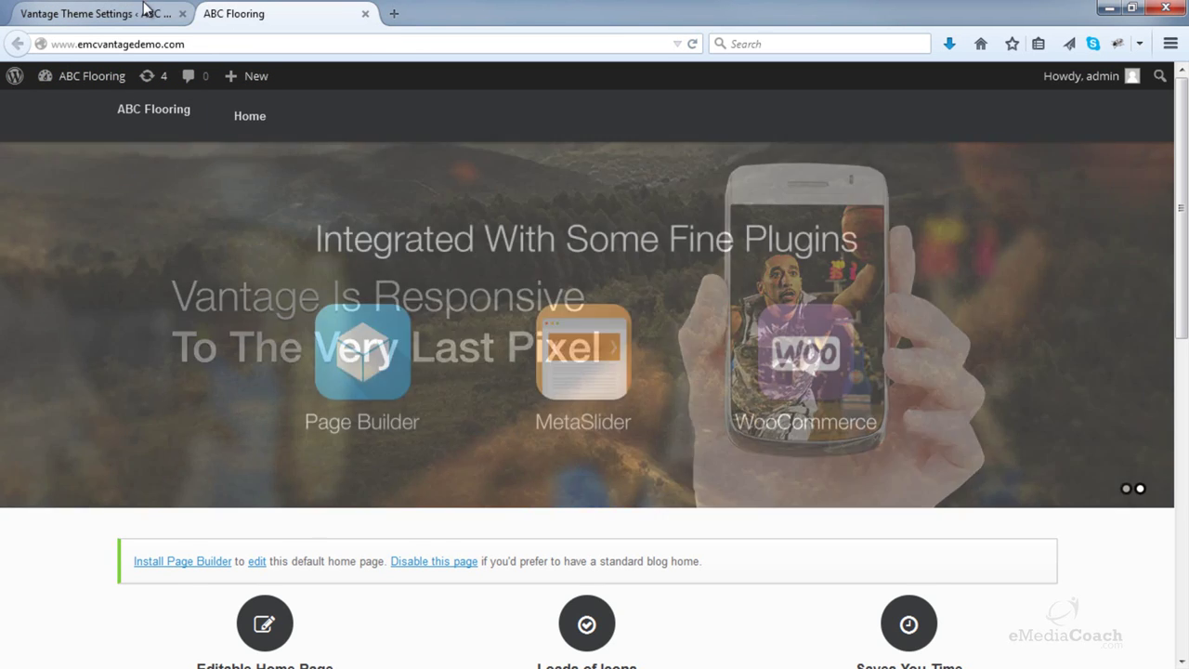
left_click(144, 9)
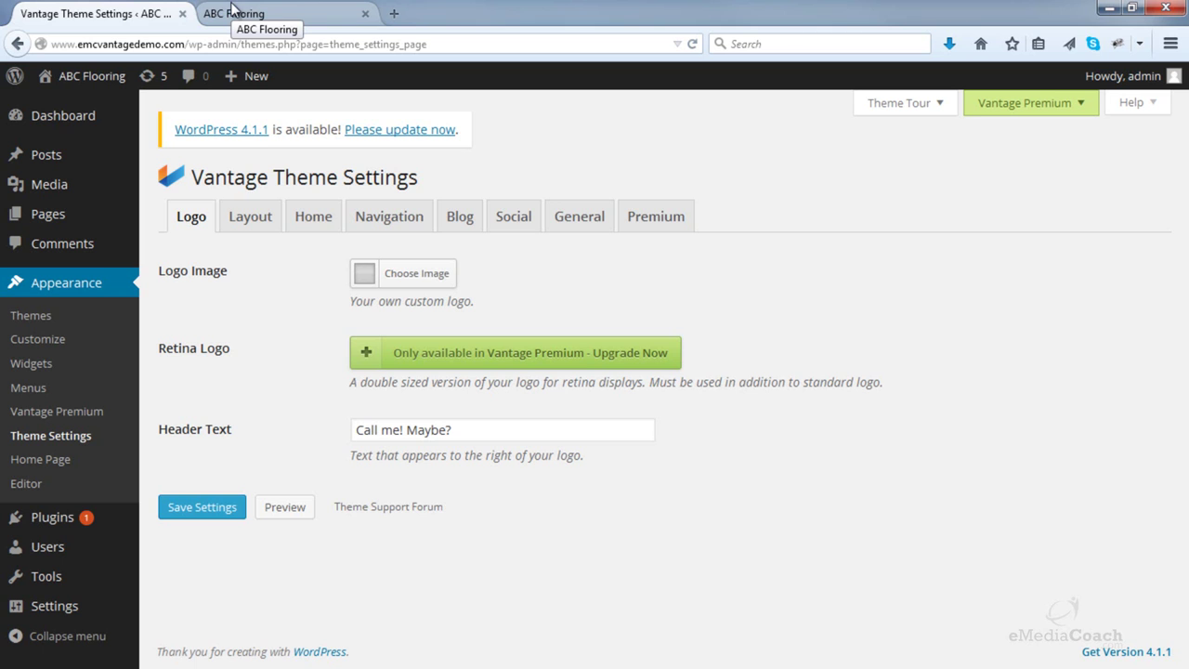
left_click(392, 15)
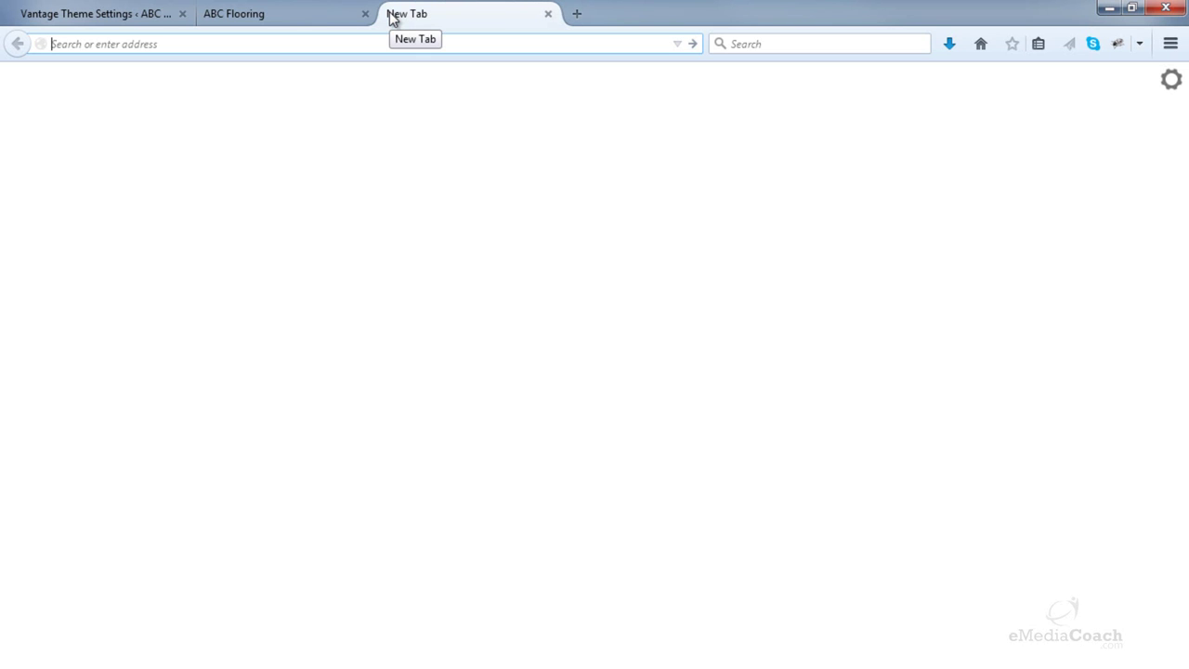
- Load onlinelogomaker.com and launch 'Start Online Logo Maker' in a new tab
type("lo")
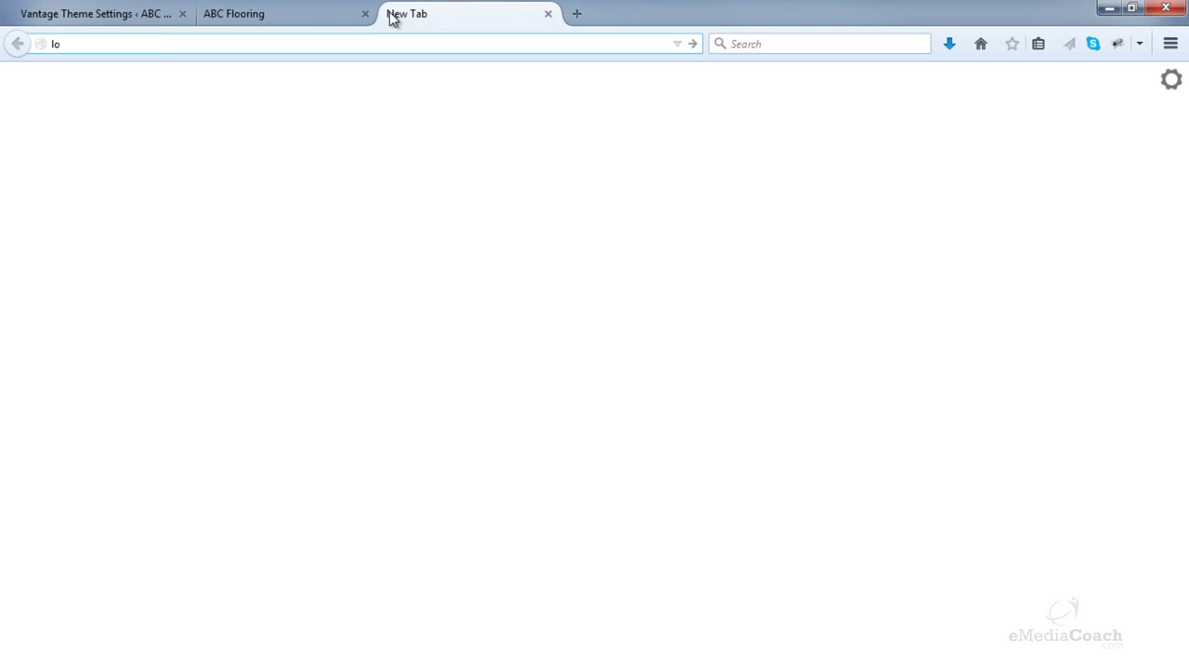
type("onlinelogomaker.co")
type("maker.co")
key("Return")
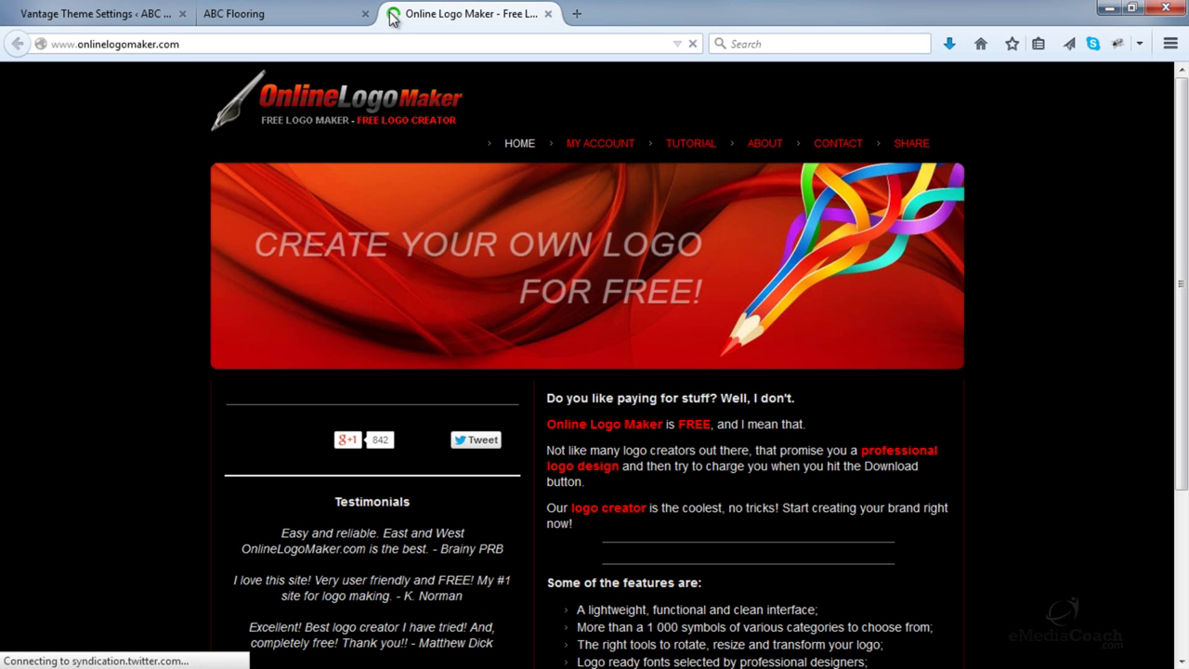
scroll(477, 353, "down", 4)
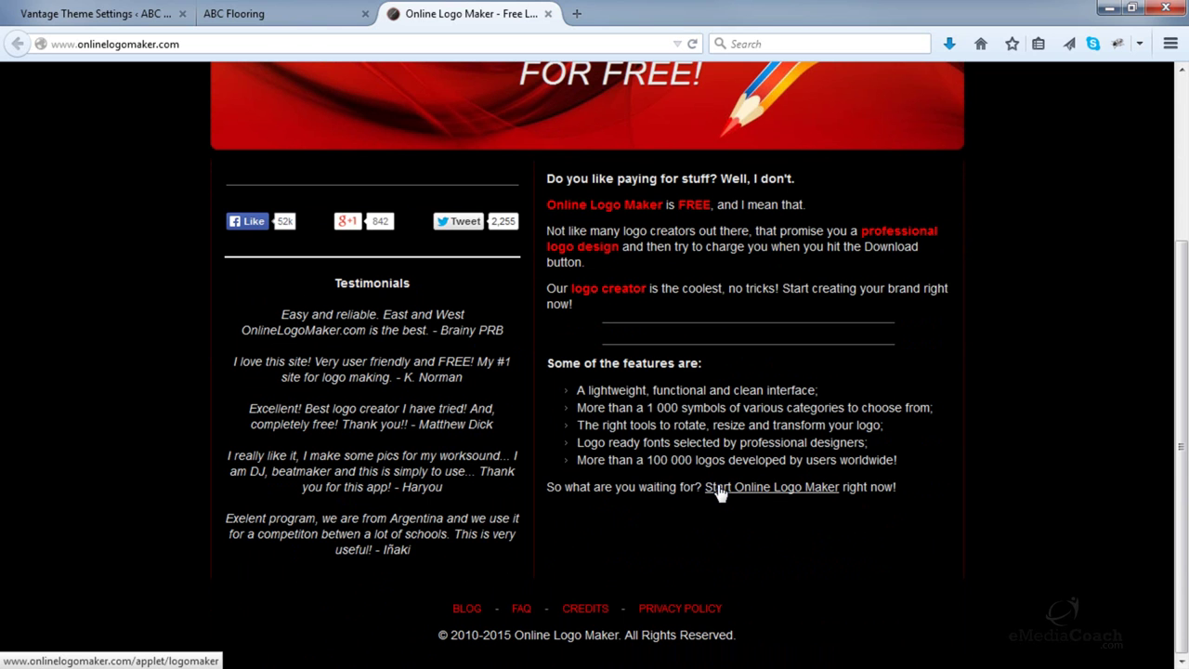
left_click(721, 490)
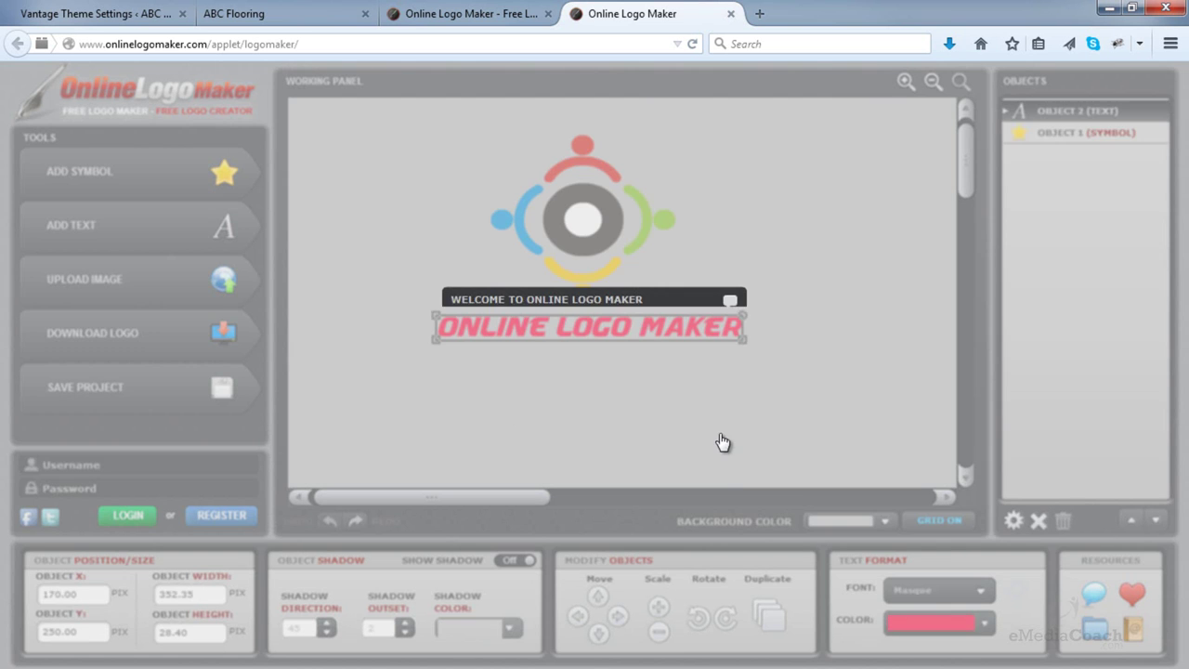
- Dismiss the welcome message and delete the default sample symbol and ONLINE LOGO MAKER text
left_click(708, 425)
left_click(582, 220)
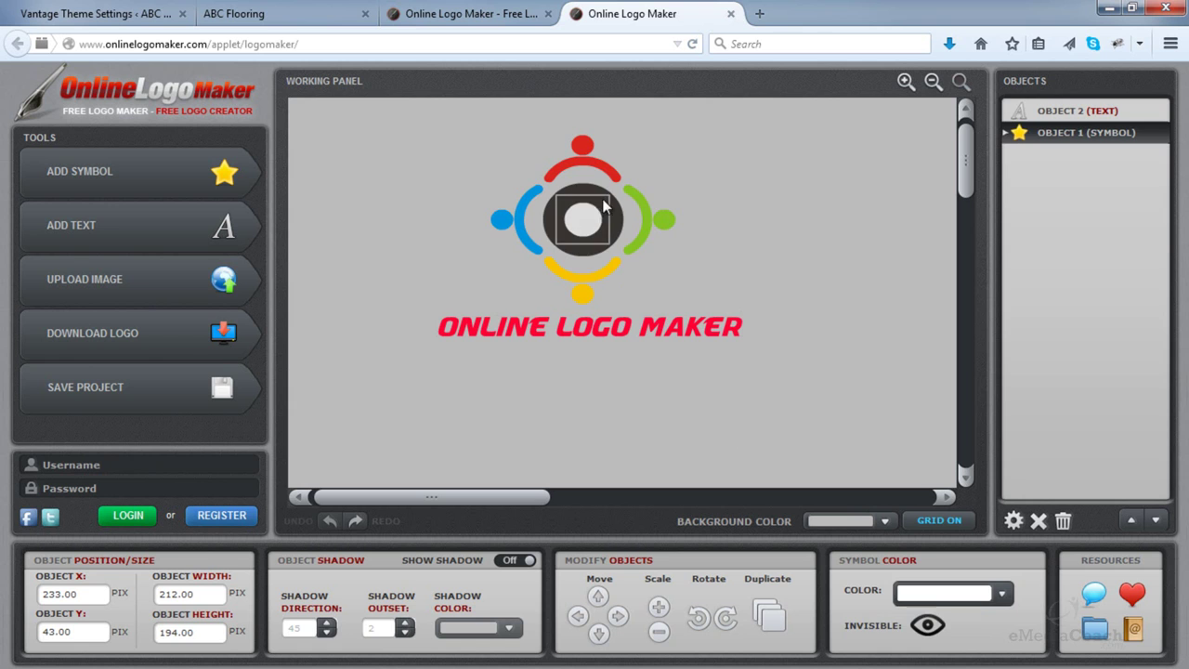
key("Delete")
left_click(583, 326)
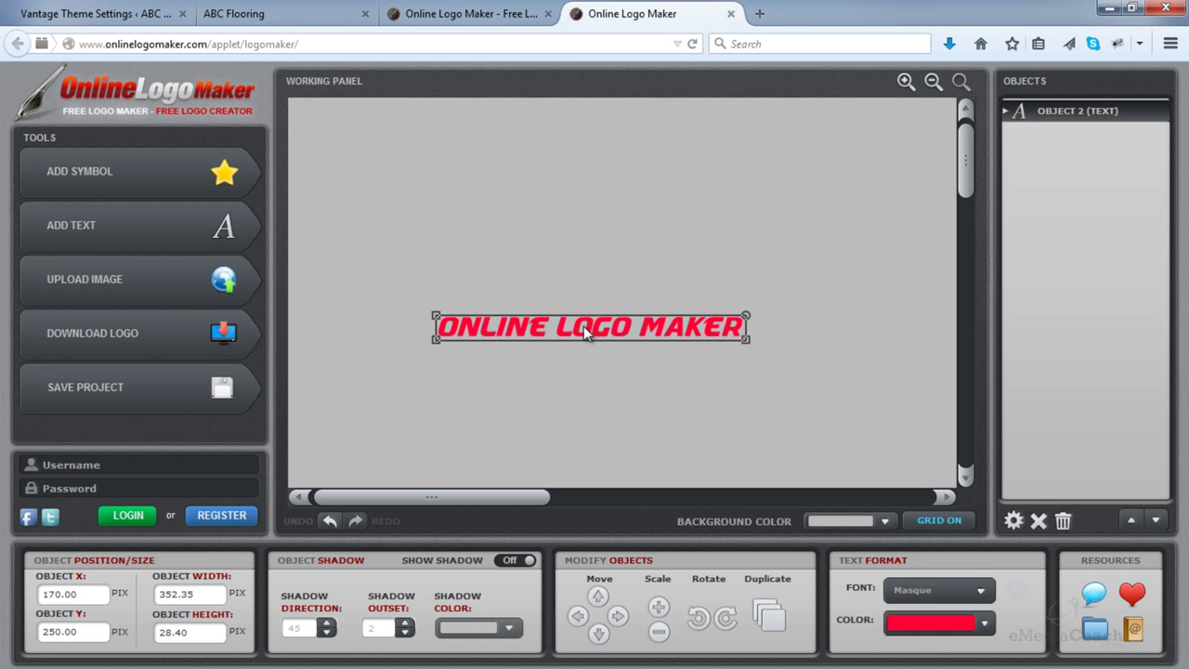
key("Delete")
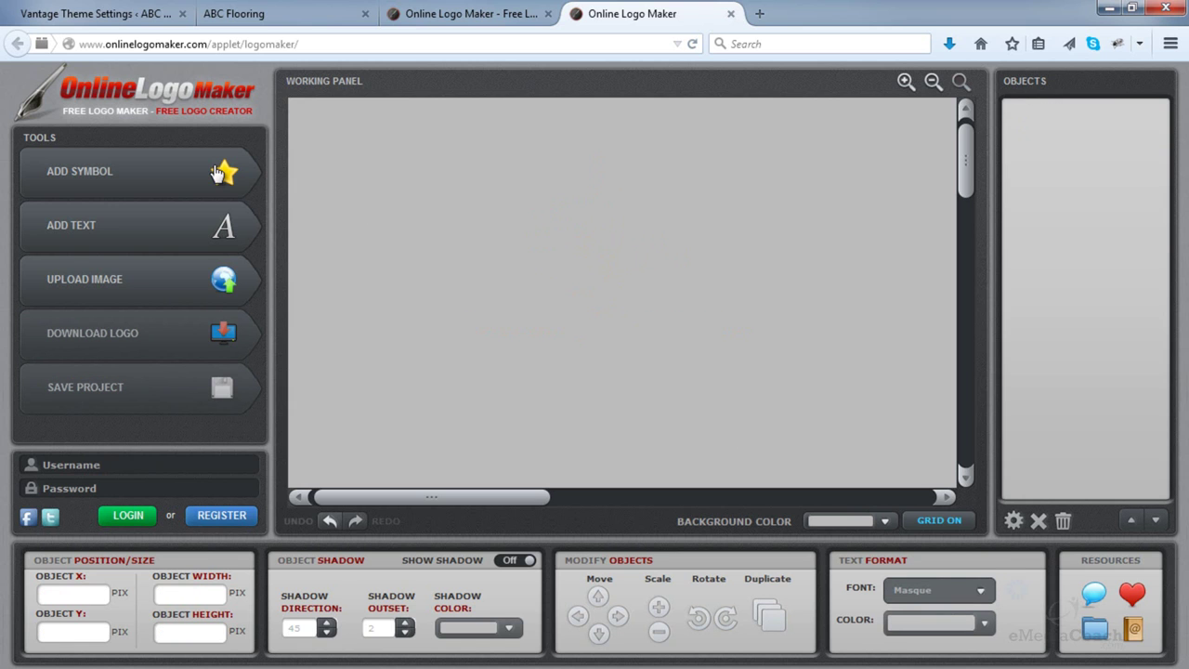
- Add the shell symbol from Rounded Forms to the canvas and shrink it
left_click(213, 172)
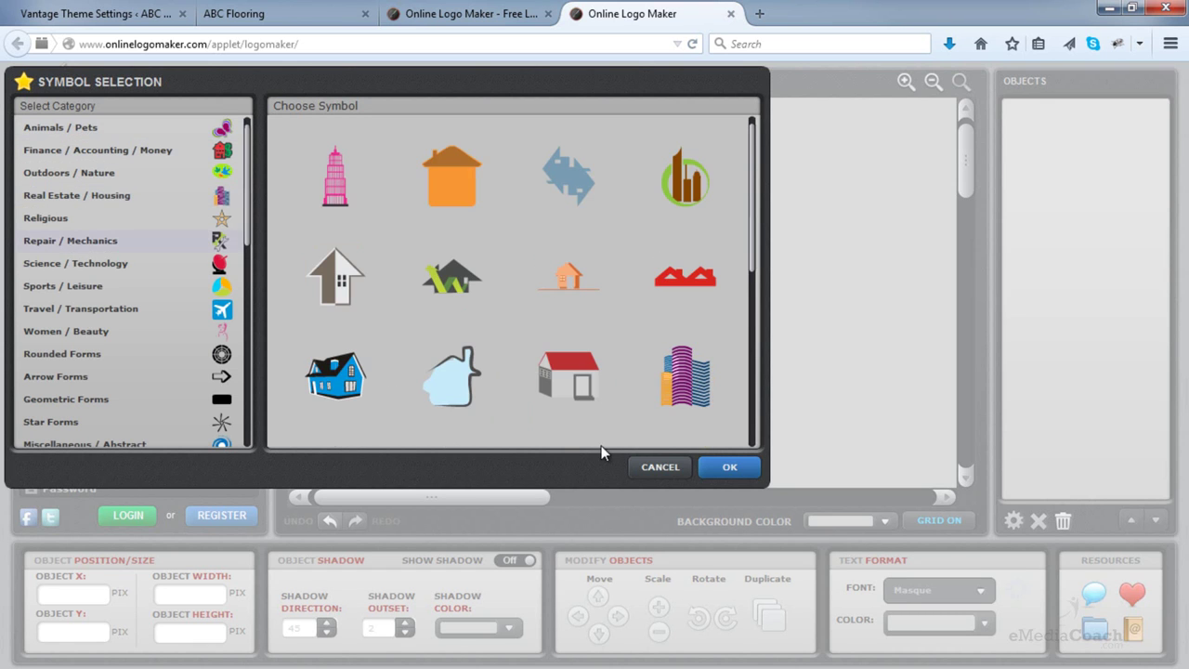
left_click(659, 466)
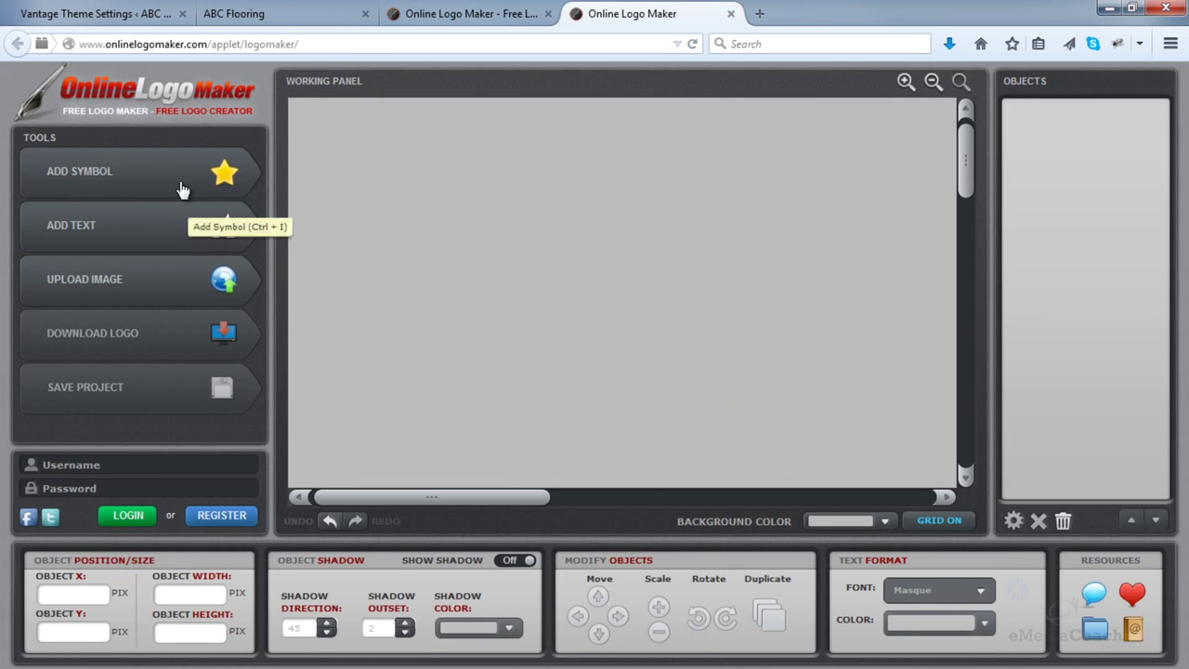
left_click(180, 182)
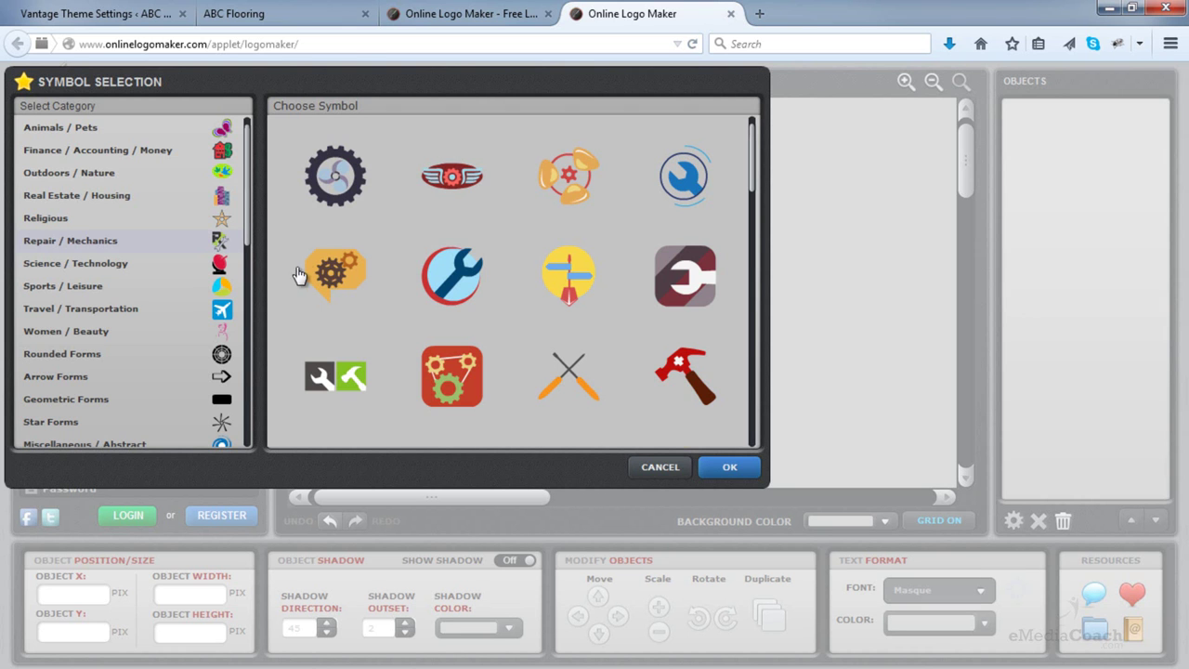
left_click(116, 333)
left_click(114, 353)
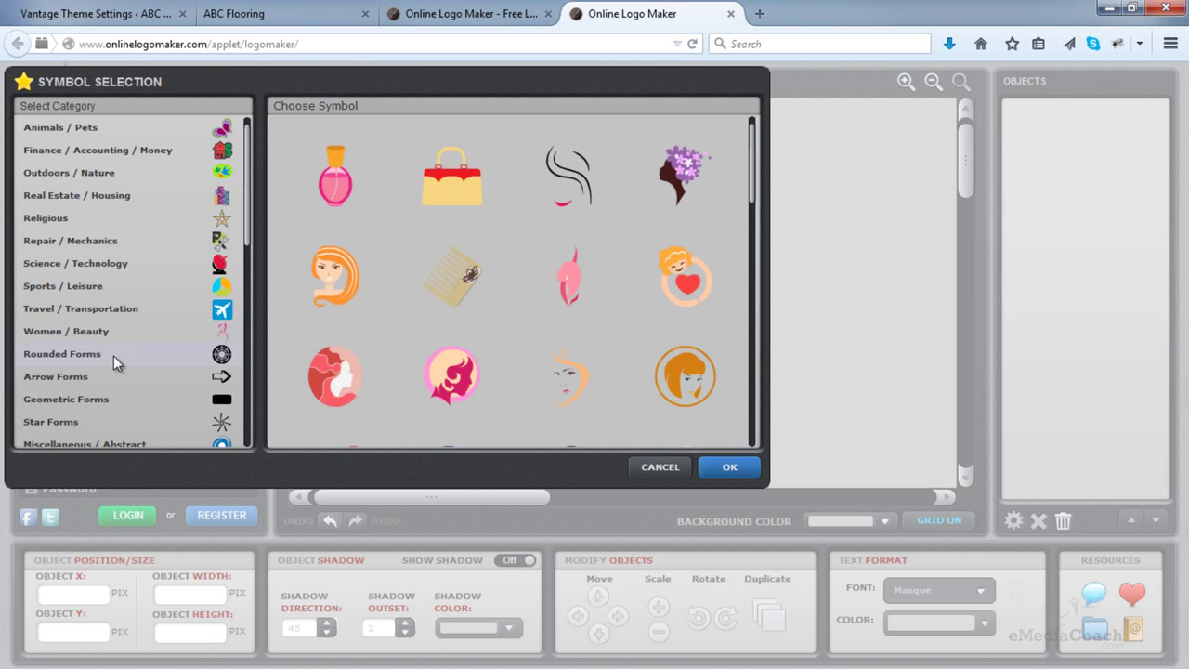
left_click(452, 182)
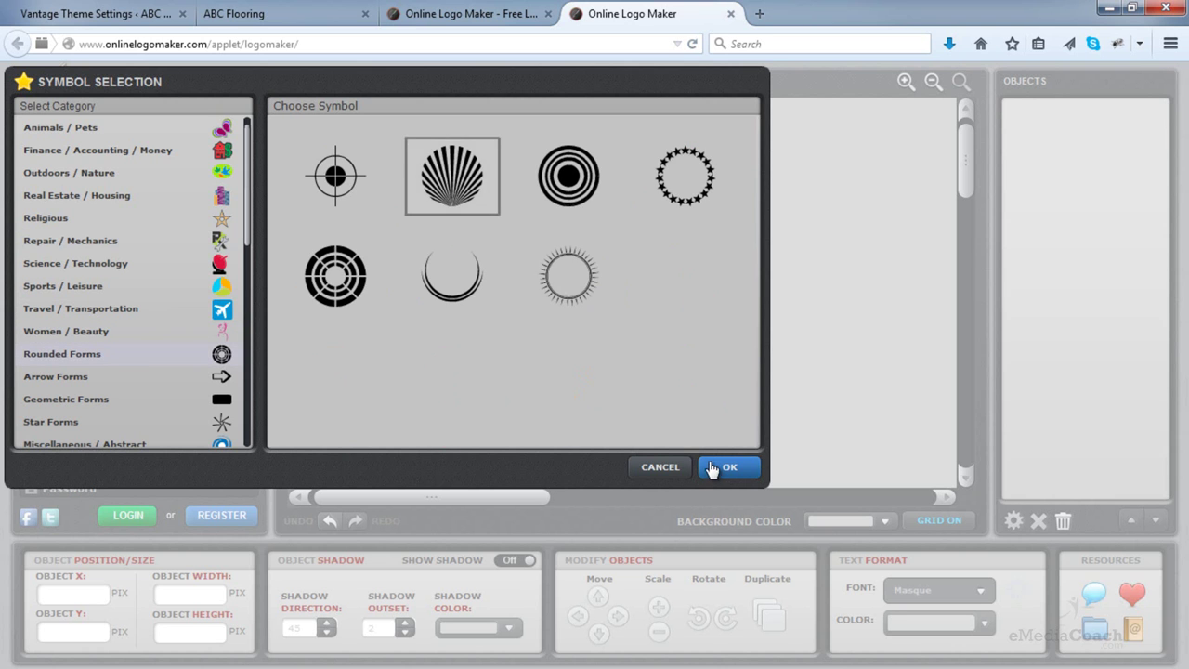
left_click(727, 468)
left_click_drag(613, 349, 535, 258)
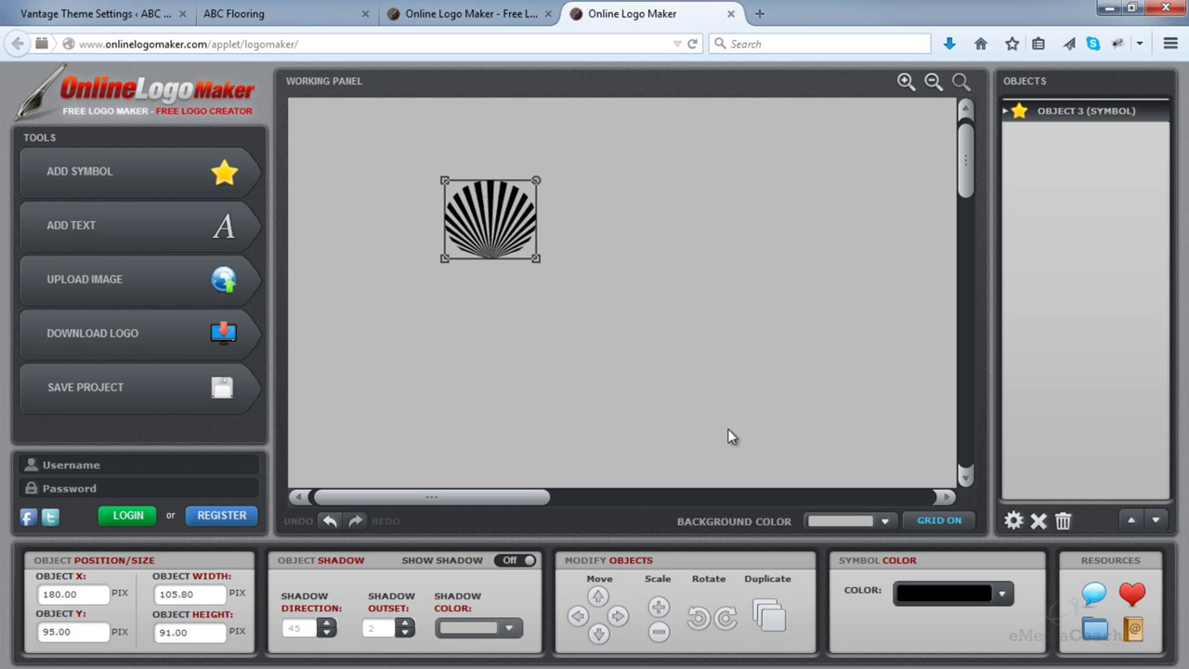
- Colour the shell symbol cyan-green
left_click(1005, 594)
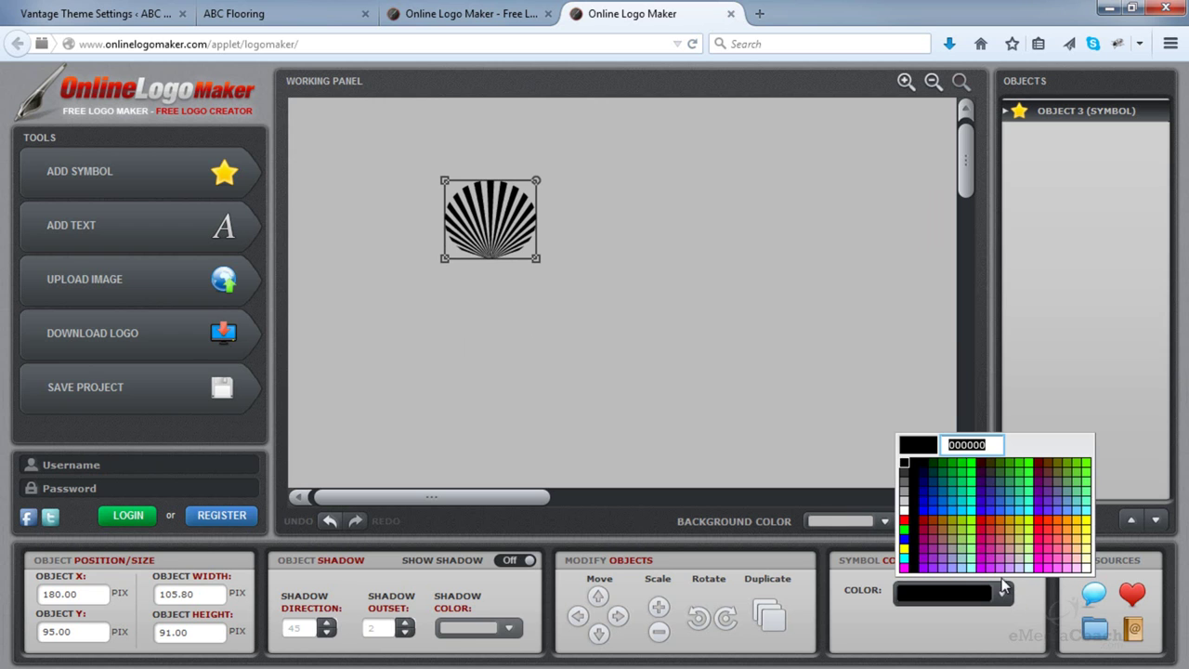
left_click(972, 501)
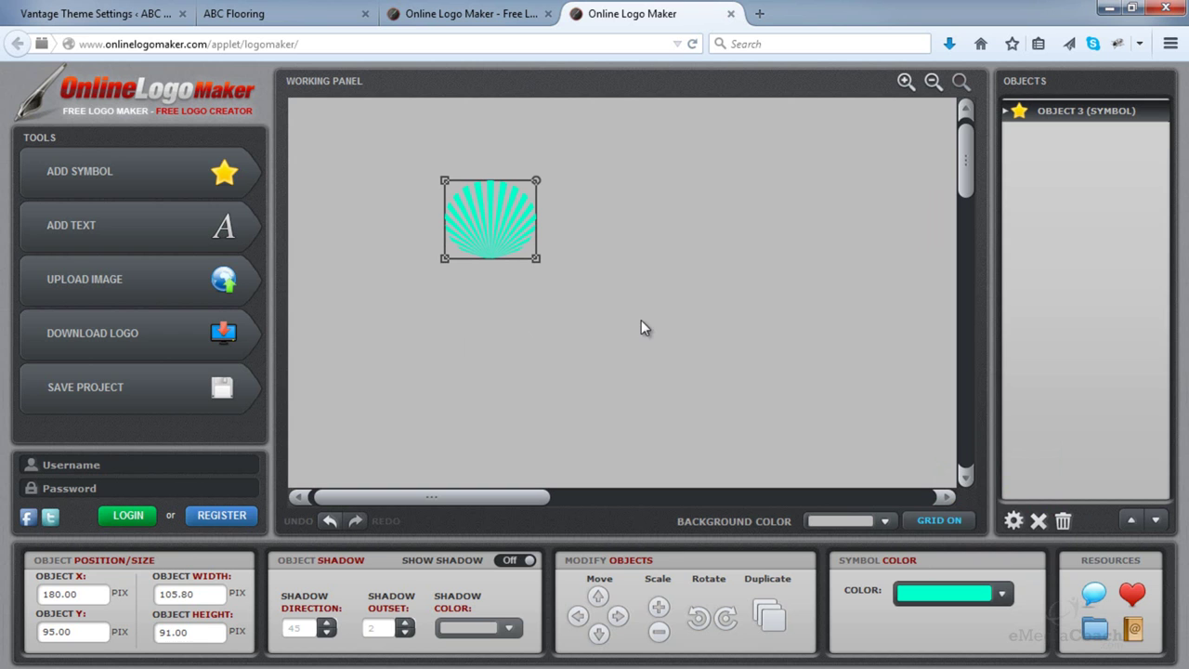
left_click(226, 225)
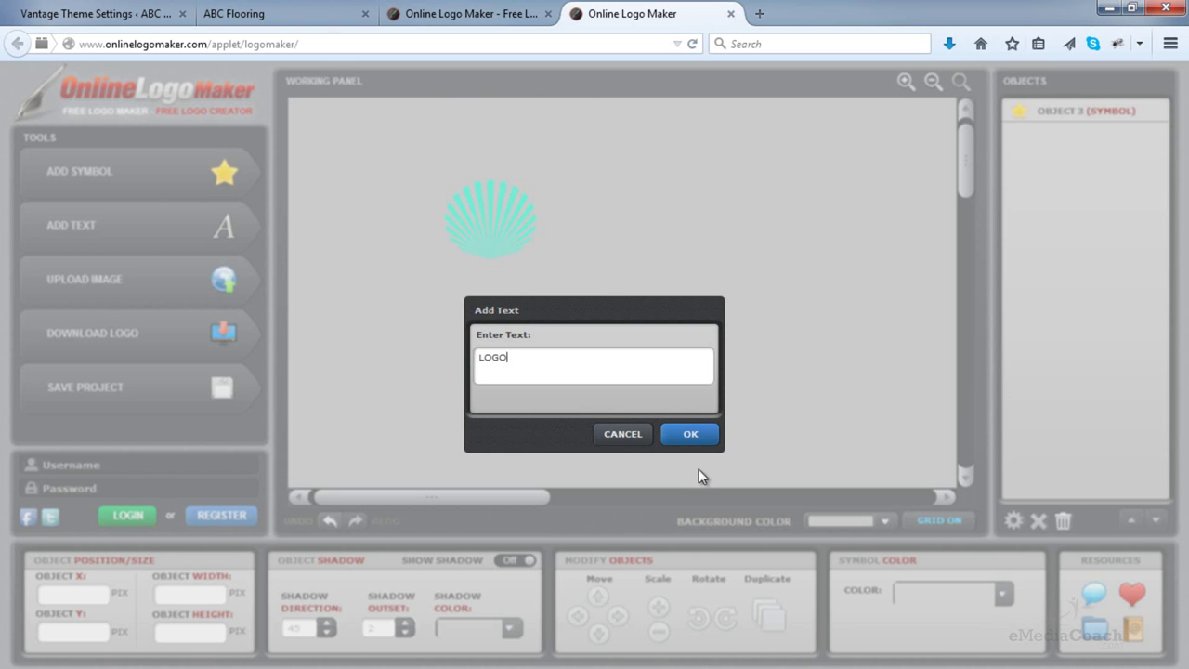
- Add the LOGO text to the right of the shell and slightly shrink and nudge the shell
left_click(690, 434)
left_click_drag(356, 158, 701, 250)
left_click(473, 232)
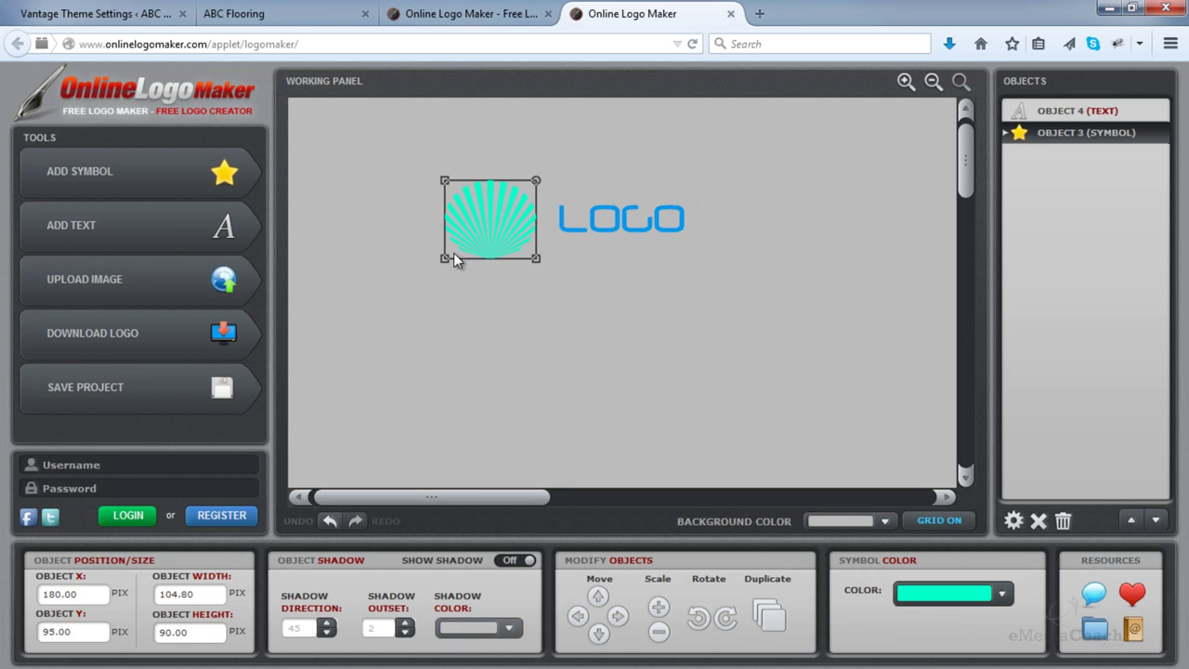
left_click_drag(445, 257, 456, 248)
mouse_move(523, 221)
left_mouse_down()
mouse_move(526, 247)
mouse_move(516, 226)
left_mouse_up()
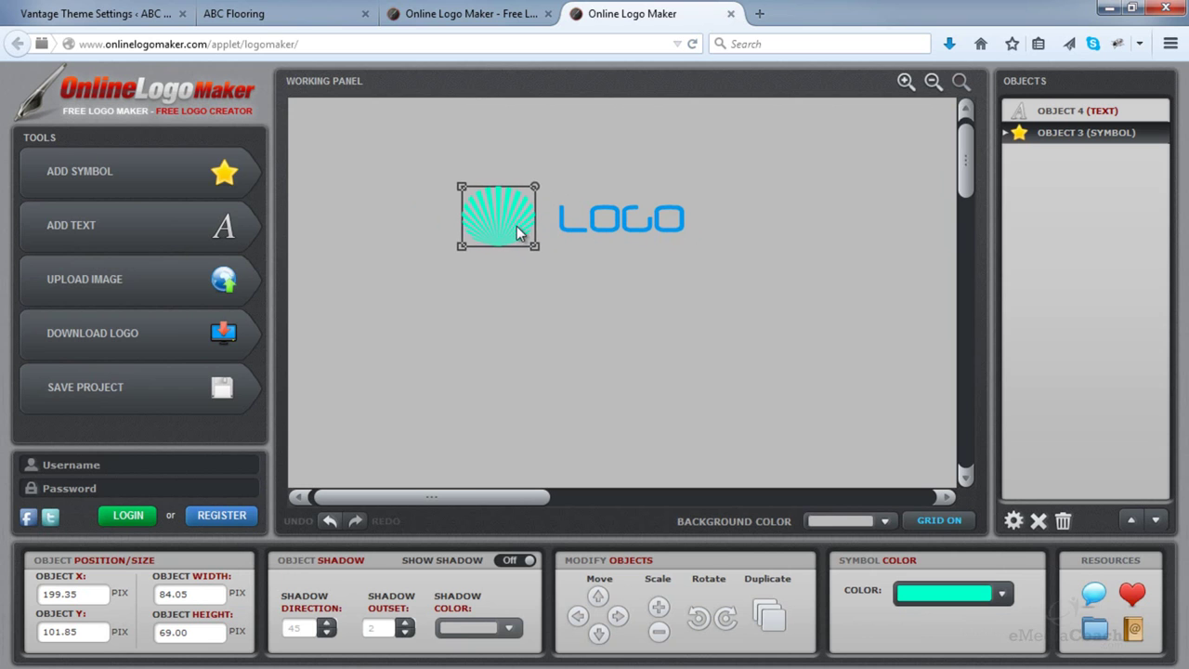
- Enlarge the LOGO text and colour it cyan 00FFCC, briefly checking the ABC Flooring site
left_click(606, 226)
mouse_move(697, 241)
left_mouse_down()
mouse_move(728, 256)
mouse_move(702, 232)
left_mouse_up()
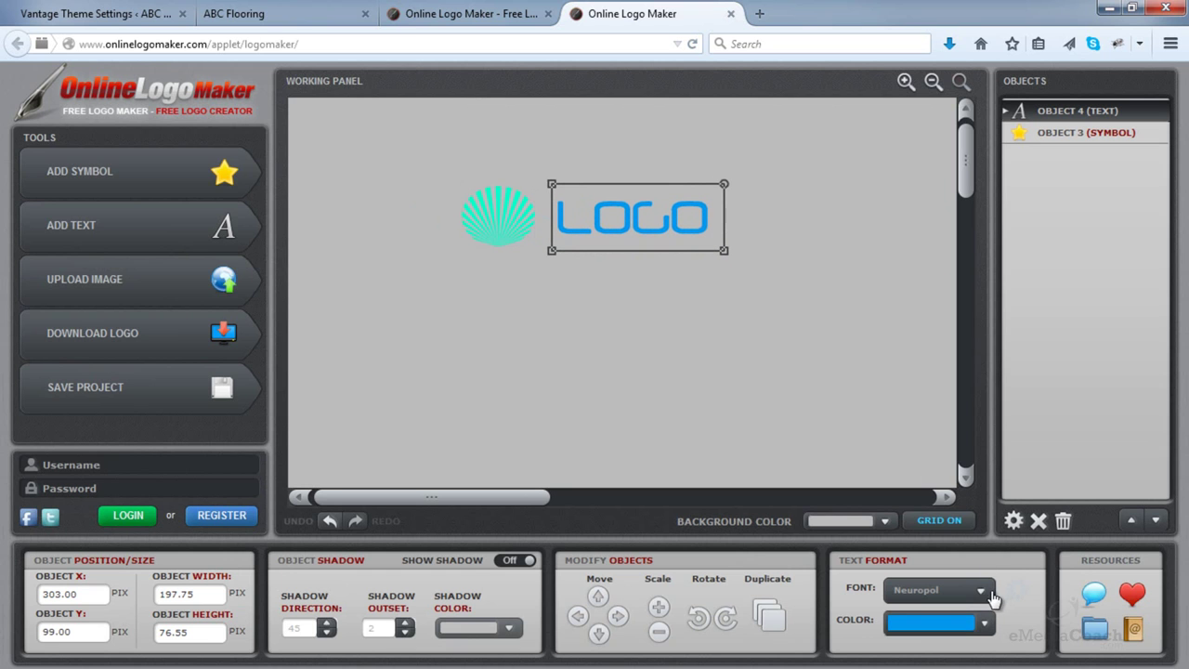
left_click(984, 623)
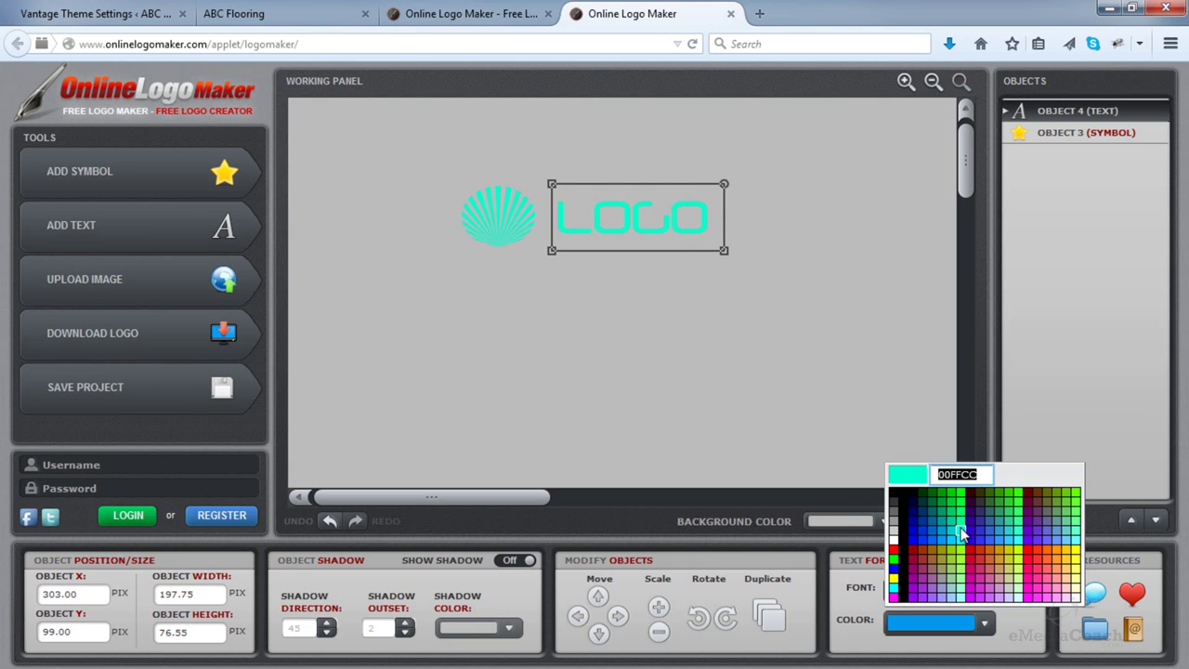
left_click(961, 532)
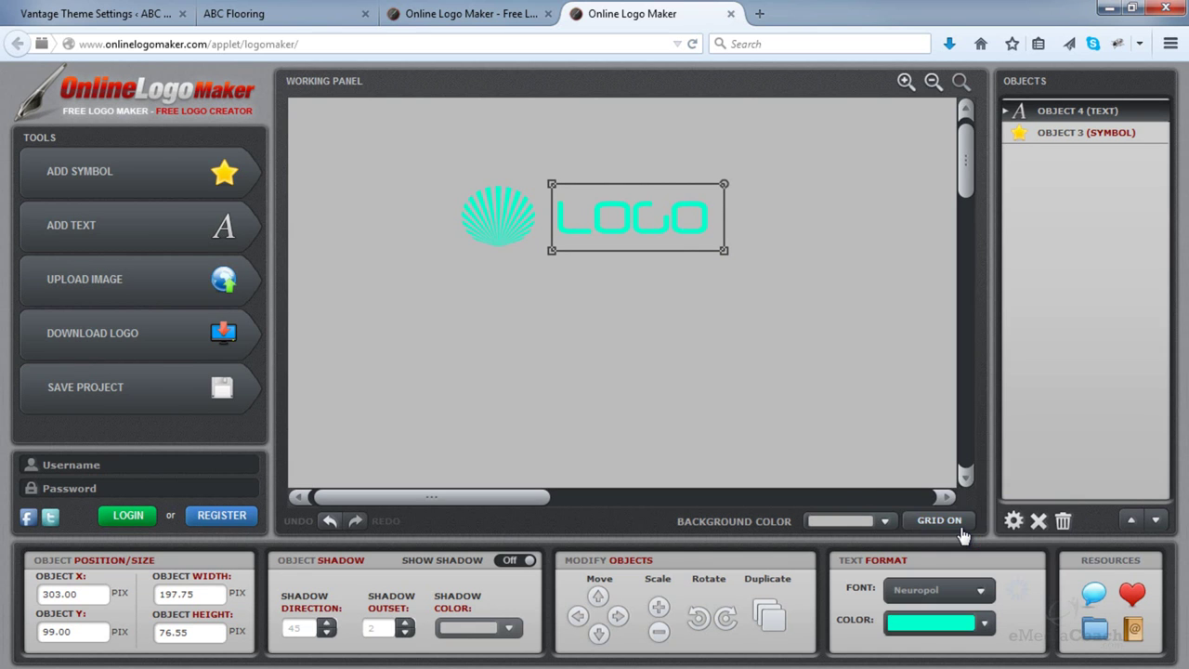
left_click(812, 334)
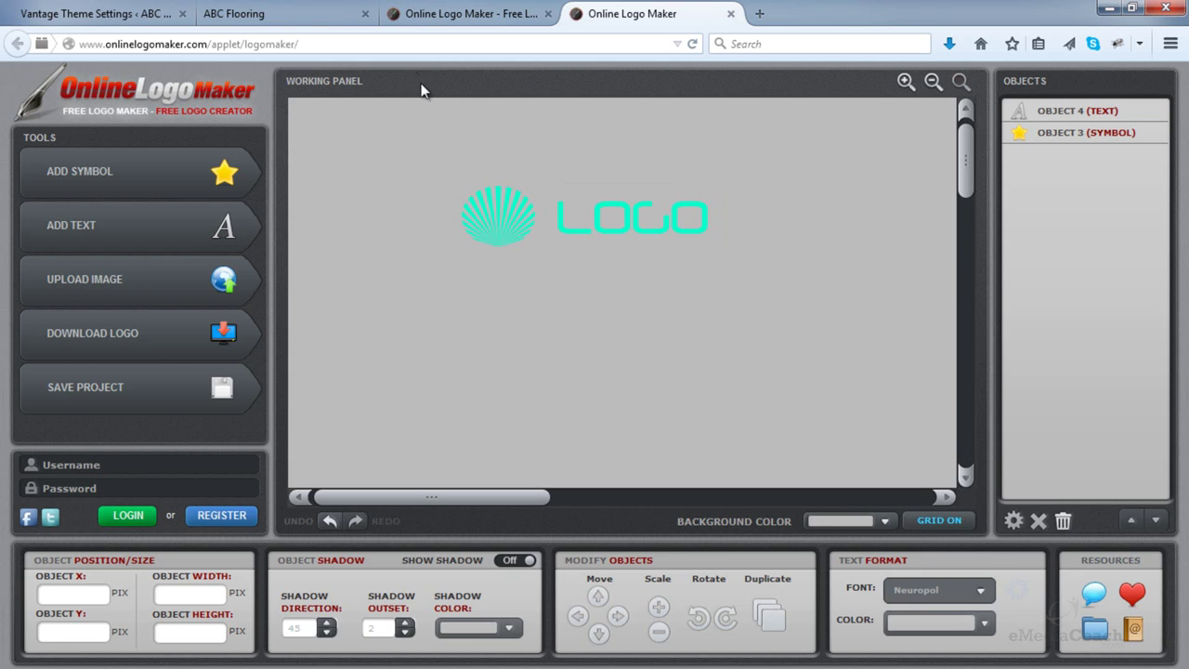
left_click(335, 8)
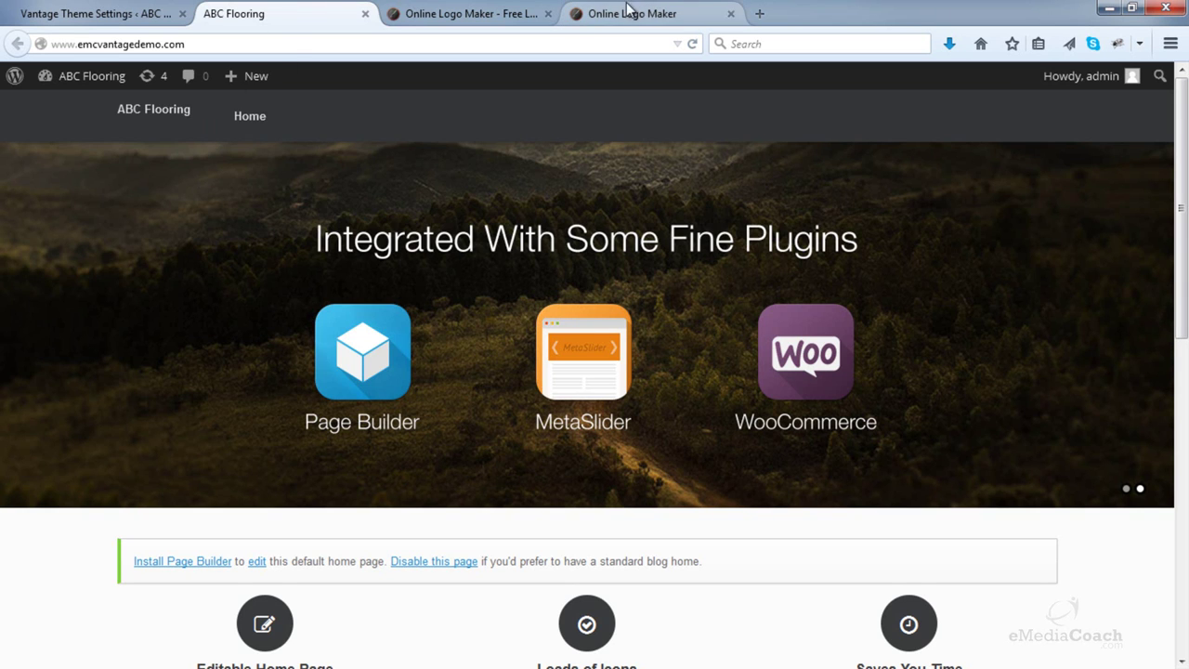
left_click(632, 13)
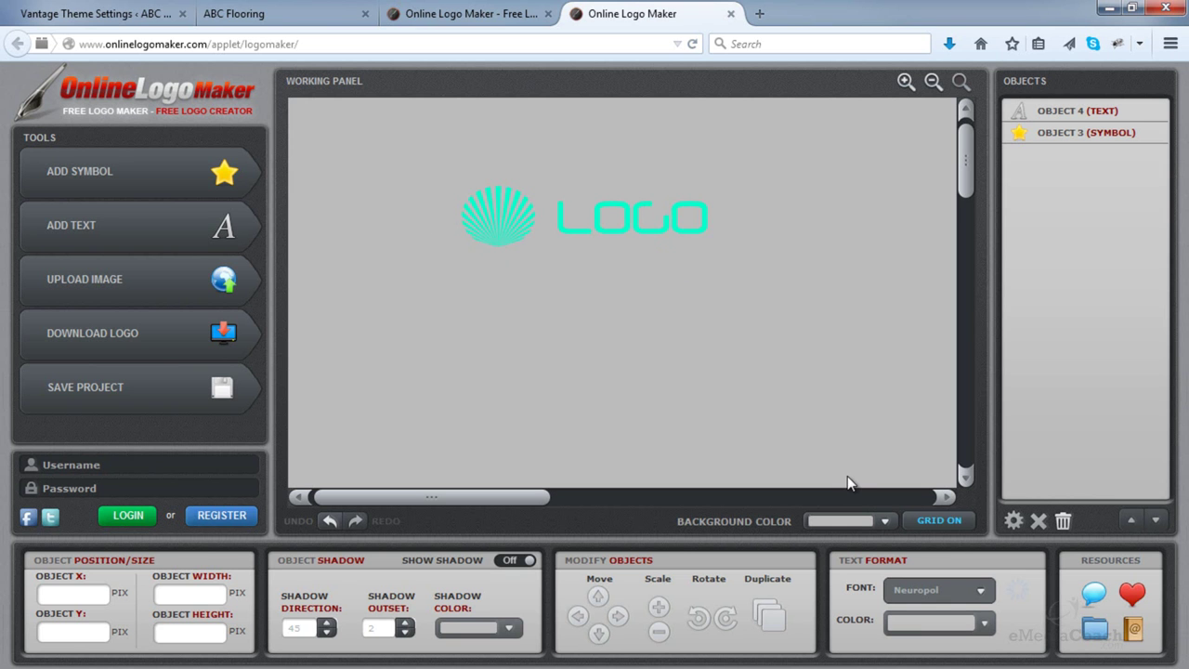
- Try Severina, republika, Propaganda and Merkin fonts on LOGO, then set it to Masque
left_click(689, 224)
left_click(977, 590)
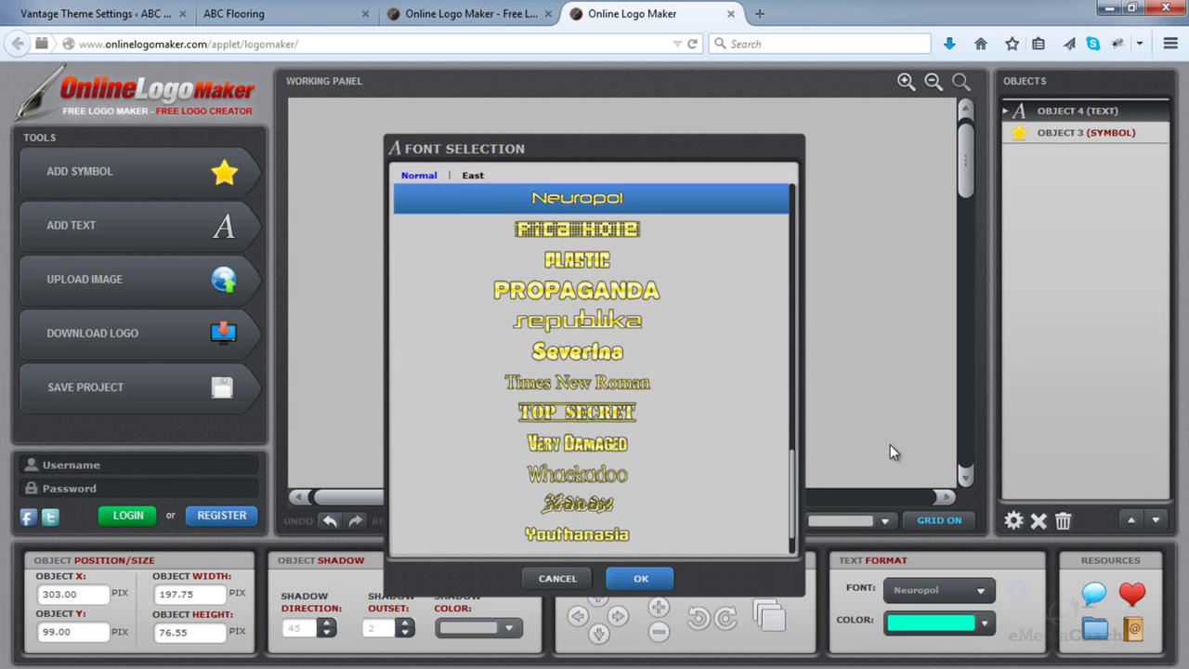
left_click_drag(653, 160, 1006, 128)
left_click(942, 316)
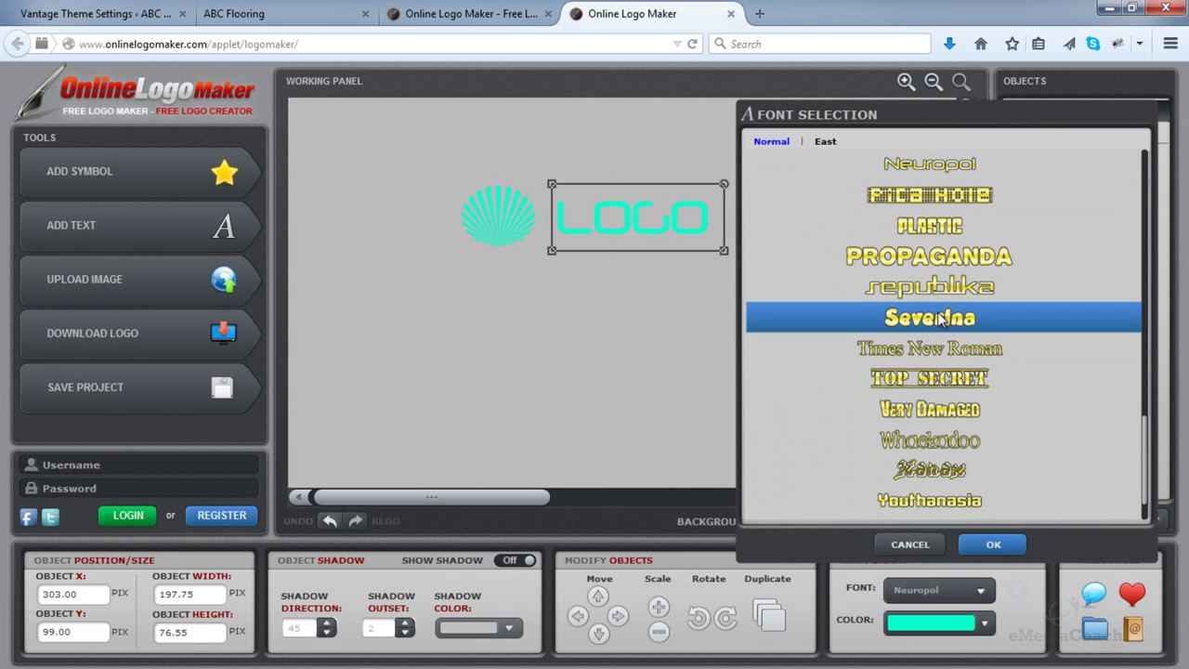
left_click(942, 296)
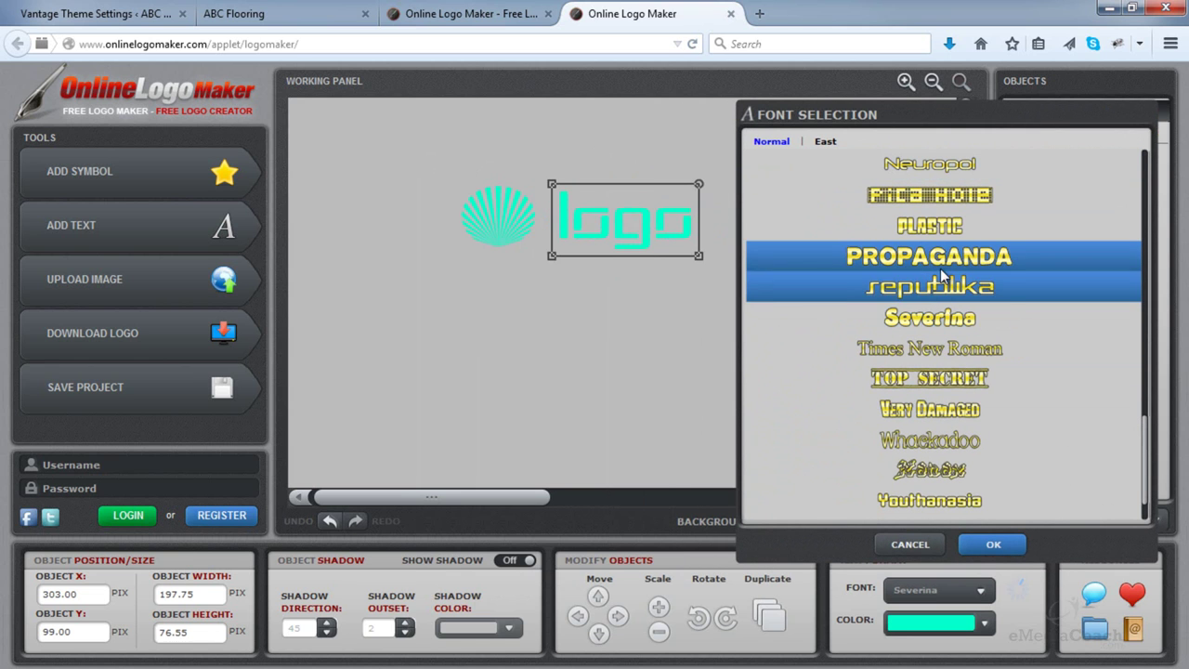
left_click(890, 256)
left_click_drag(1145, 472, 1147, 405)
scroll(1123, 381, "up", 1)
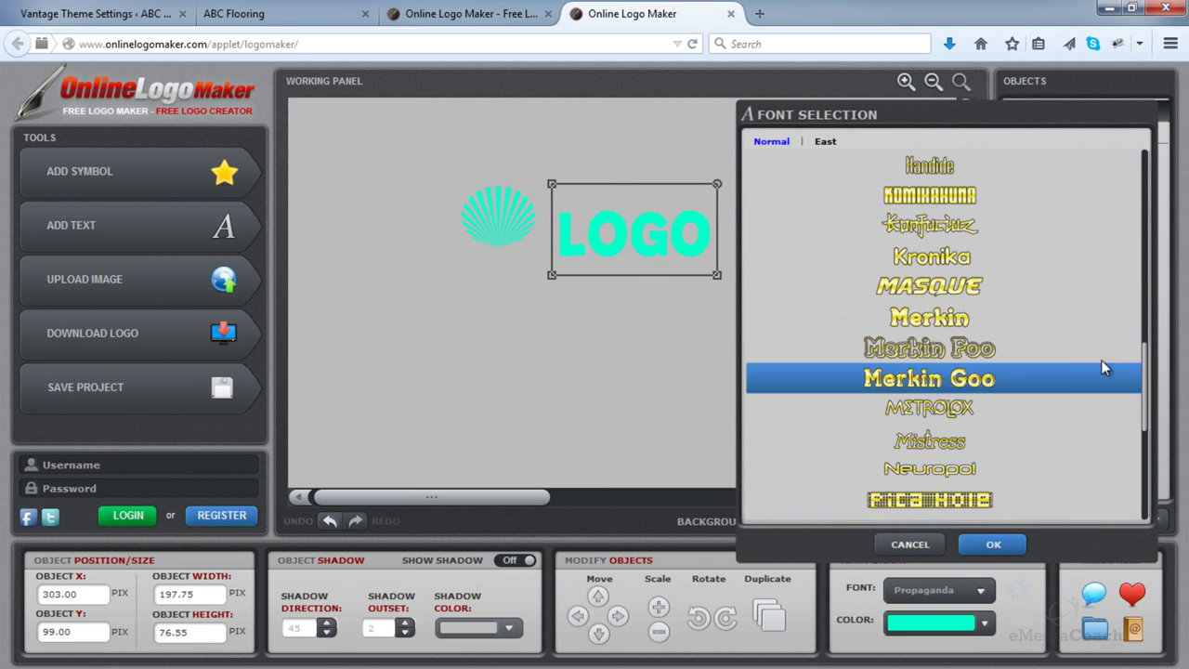
left_click(1062, 325)
left_click(1000, 285)
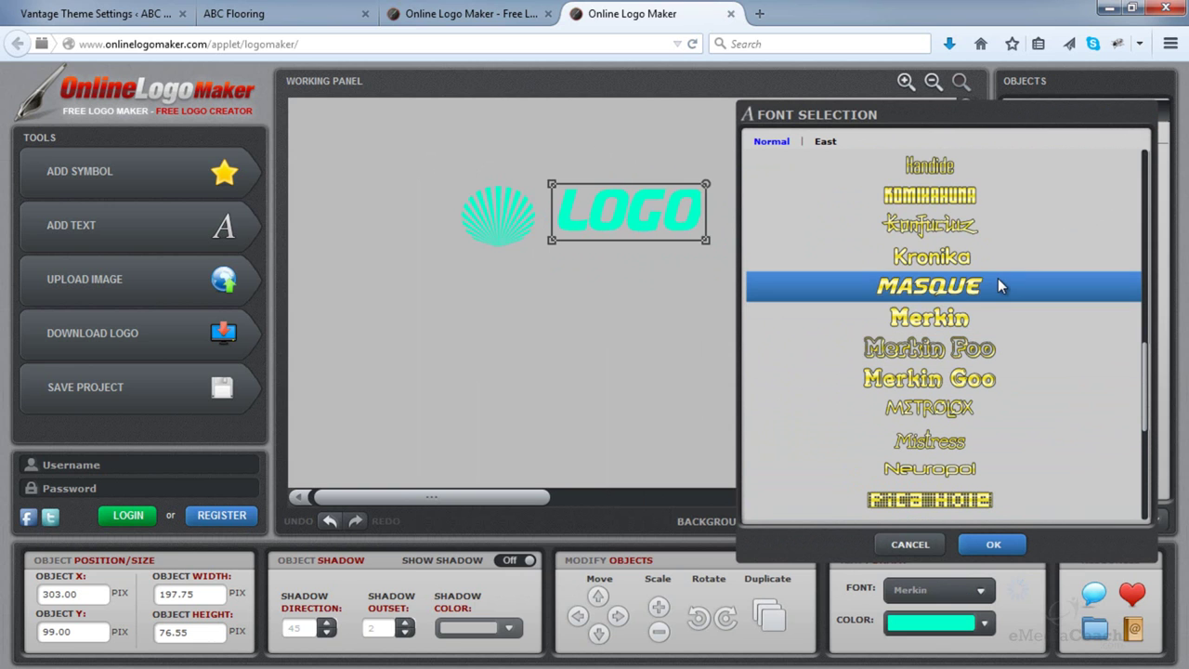
left_click(990, 546)
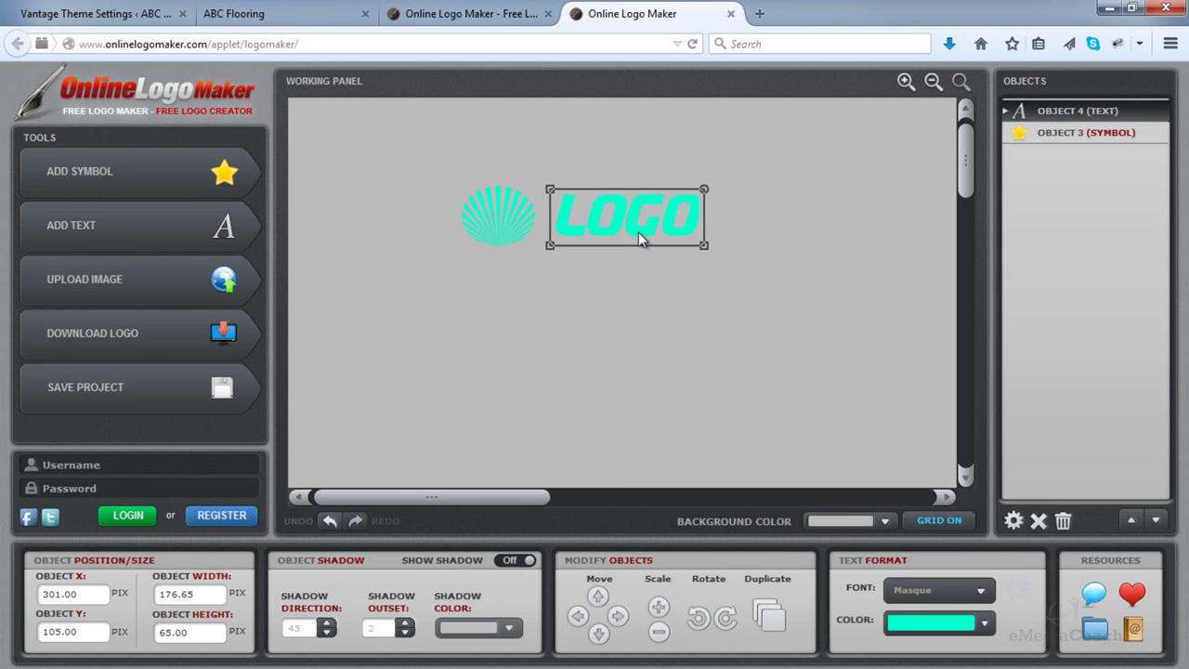
- Nudge the LOGO text slightly right beside the shell symbol
left_click(658, 292)
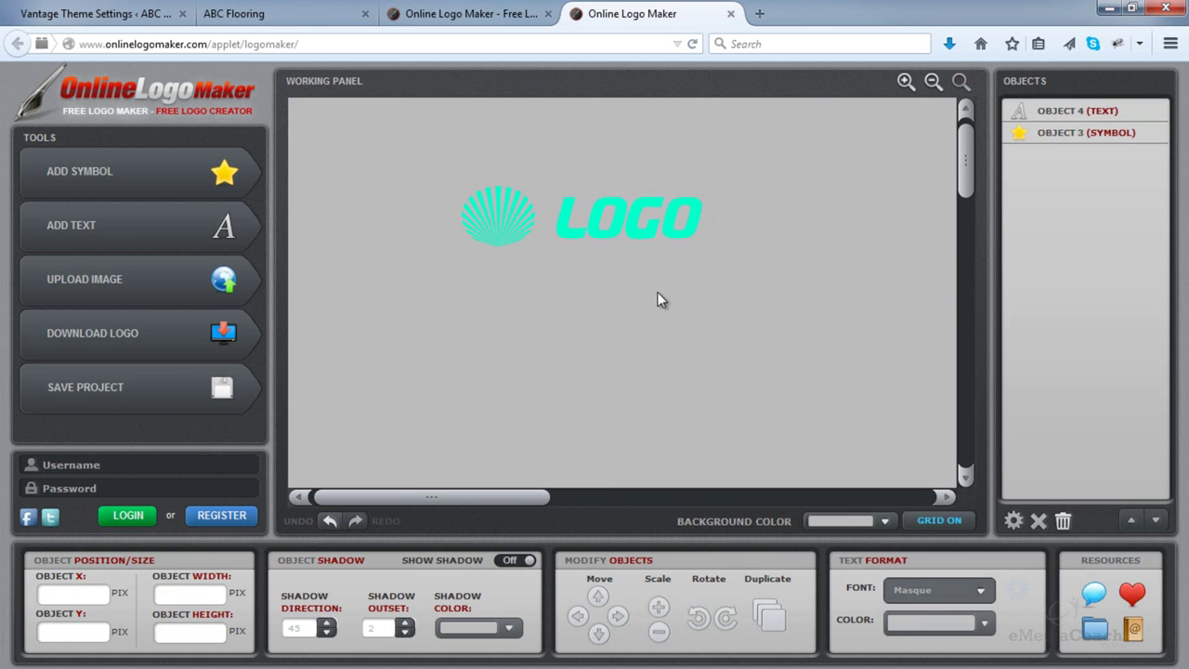
left_click_drag(650, 207, 653, 205)
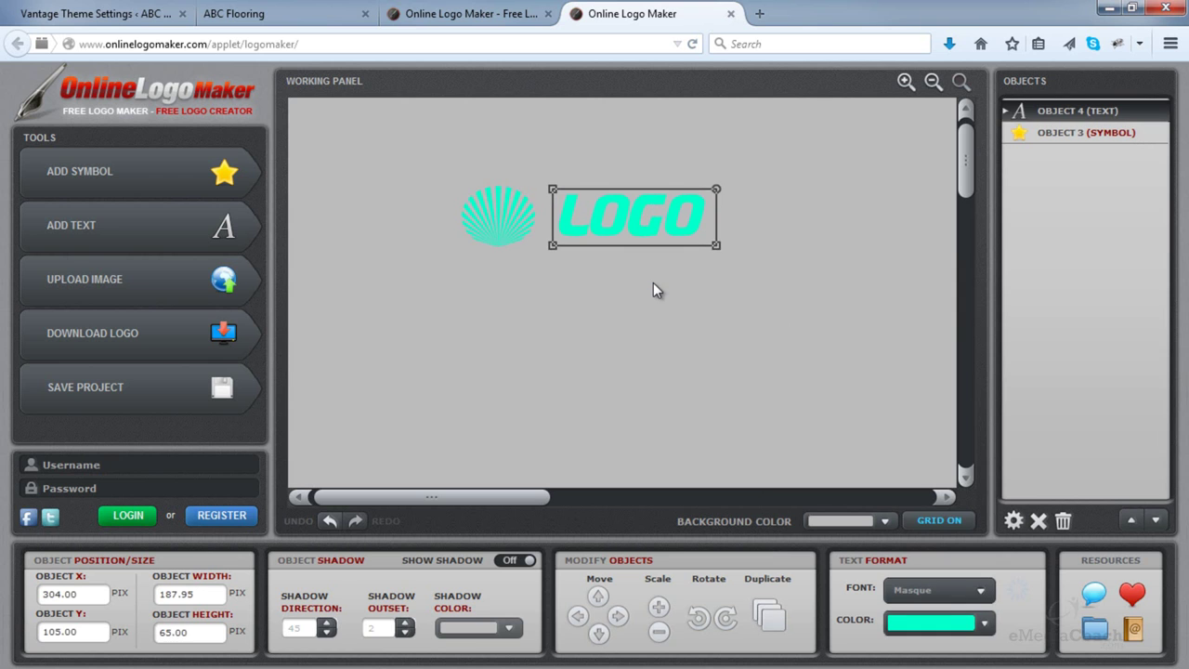
left_click(653, 282)
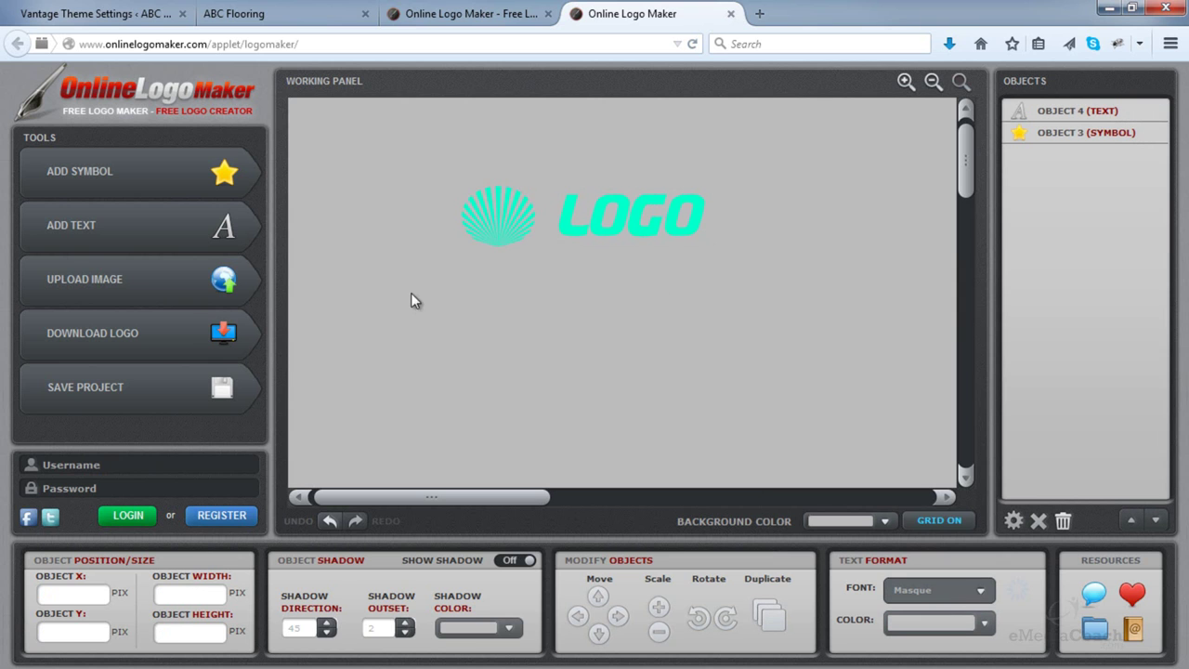
- Download the logo as a 301 × 77 PNG to the Desktop and close both logo maker tabs
left_click(206, 337)
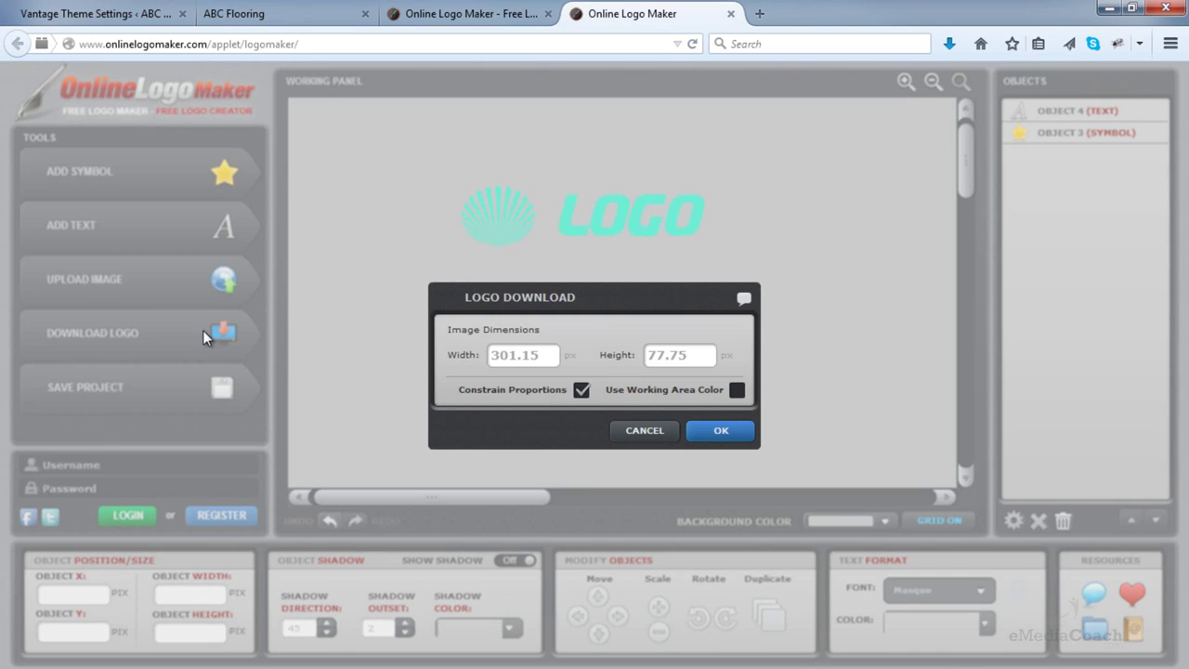
left_click(704, 432)
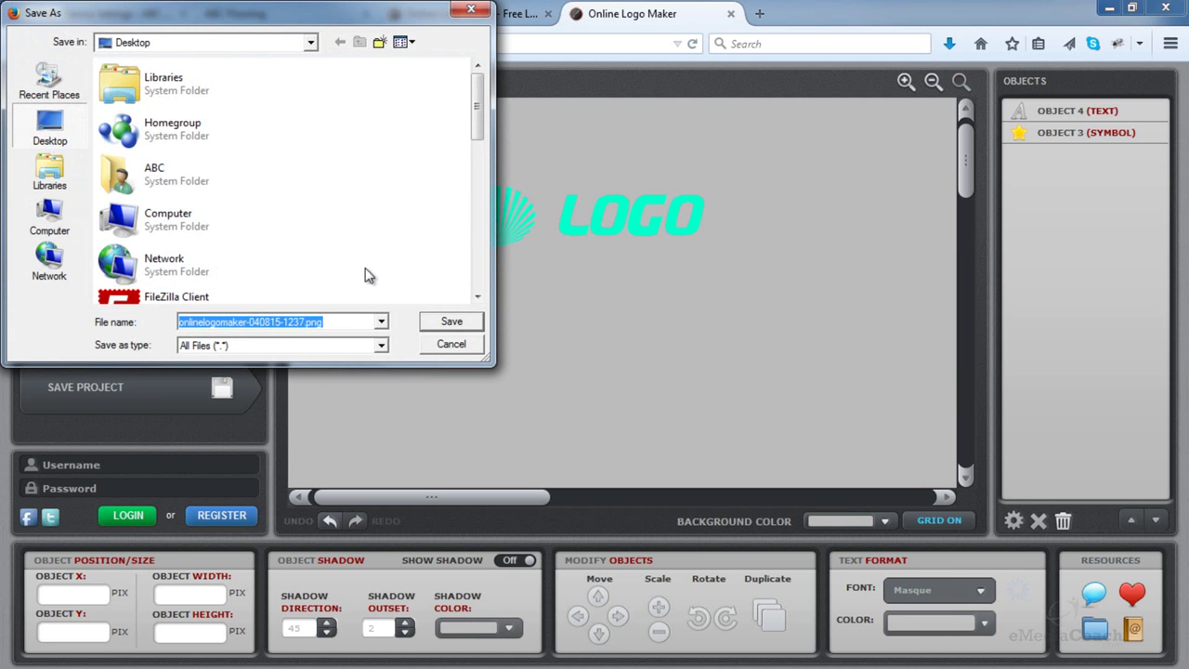
left_click(449, 323)
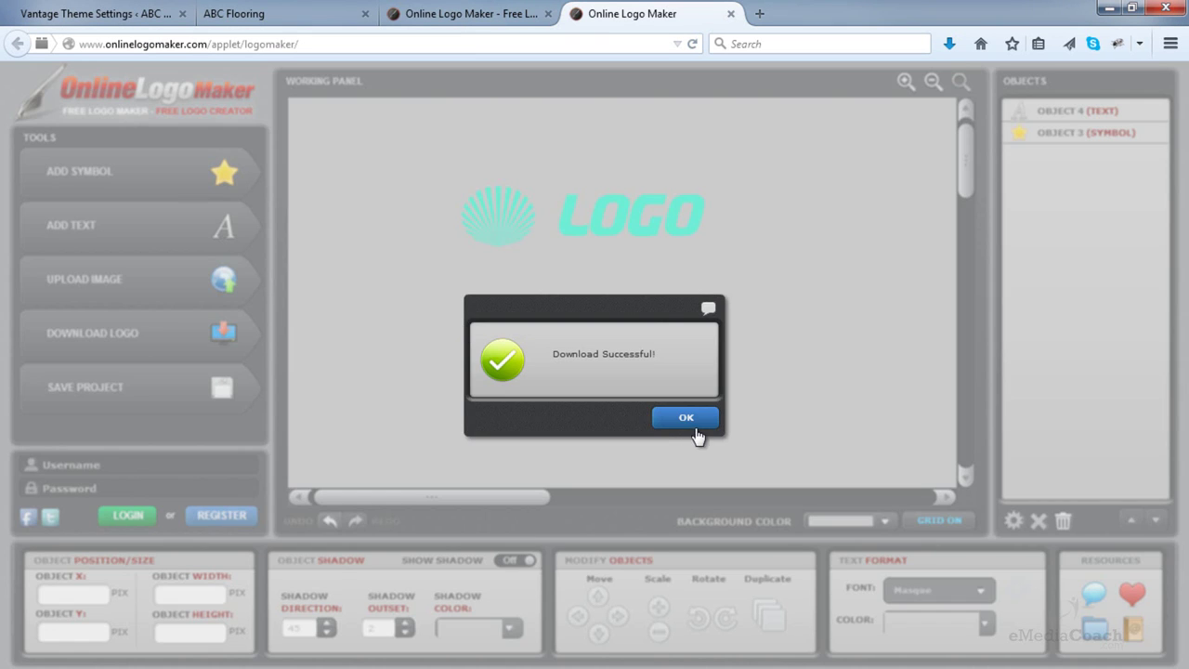
left_click(687, 420)
left_click(730, 13)
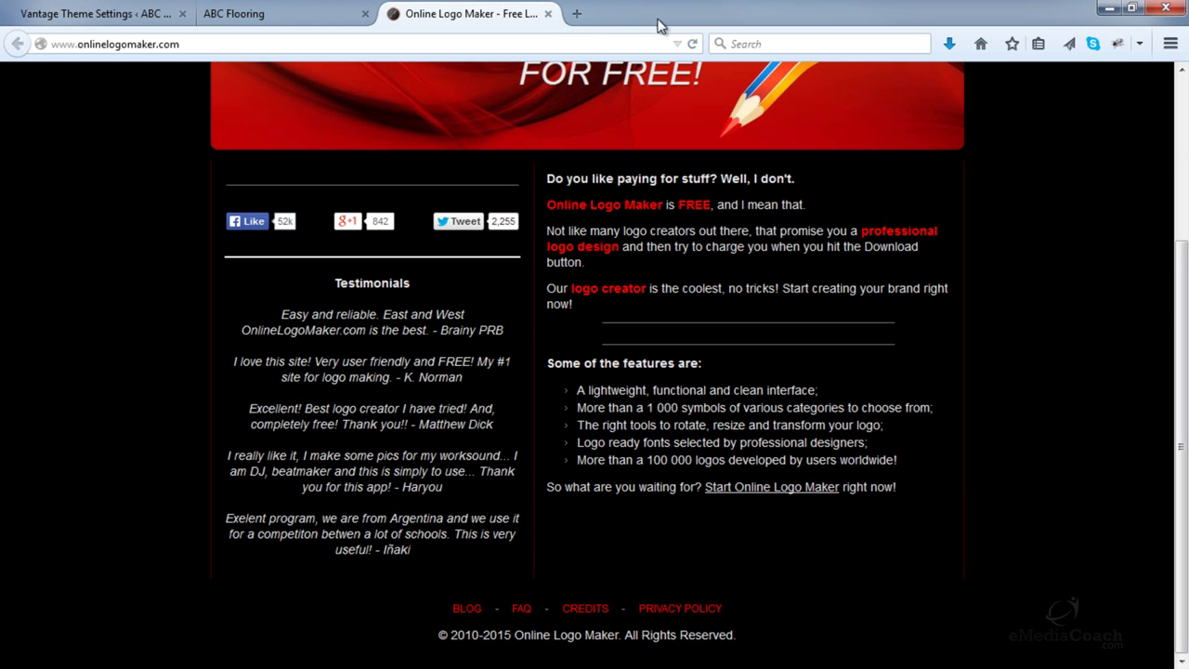
left_click(547, 13)
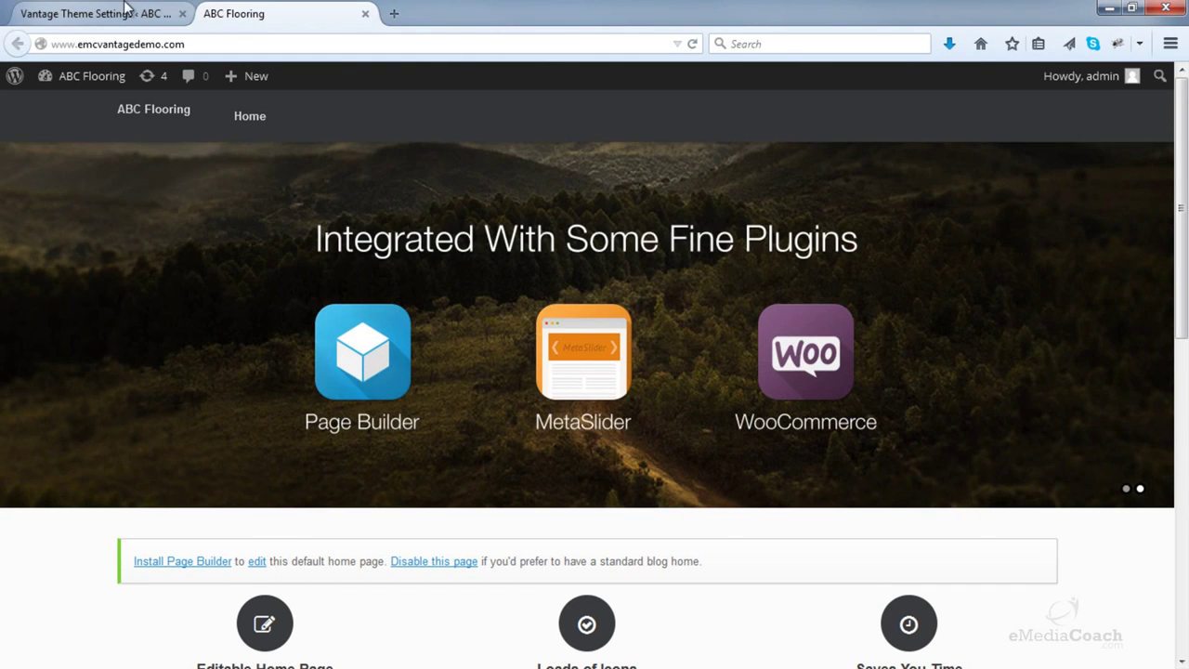
- Upload the LOGO PNG as the Vantage logo, save settings, and reload the ABC Flooring homepage
left_click(116, 11)
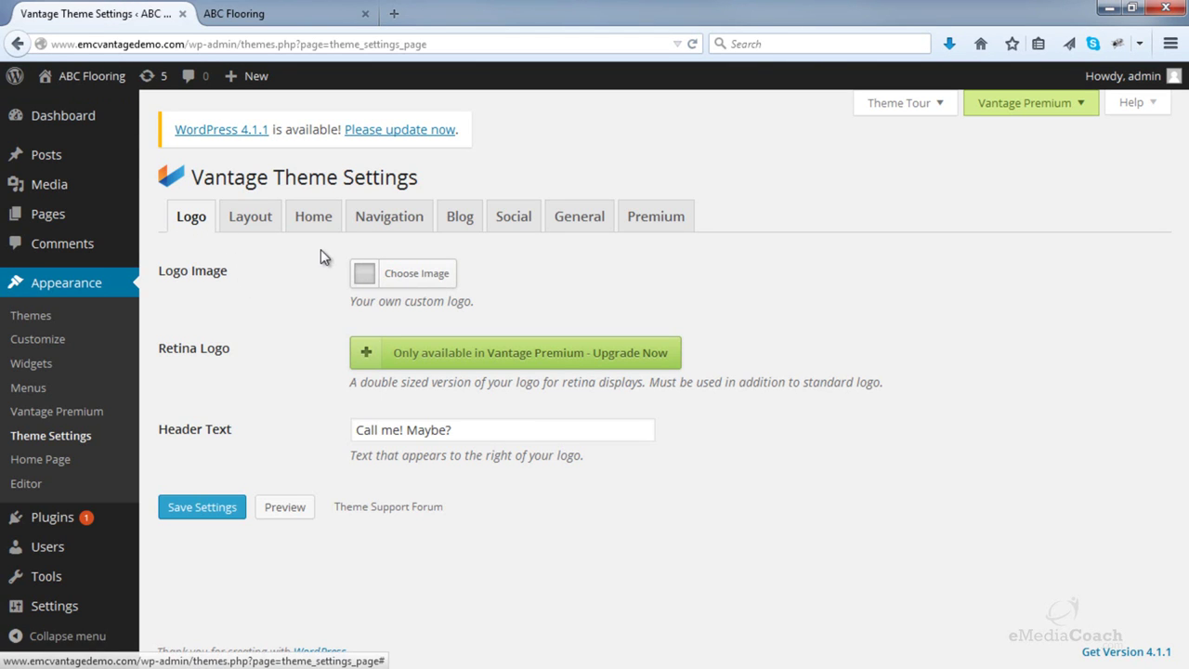
left_click(398, 275)
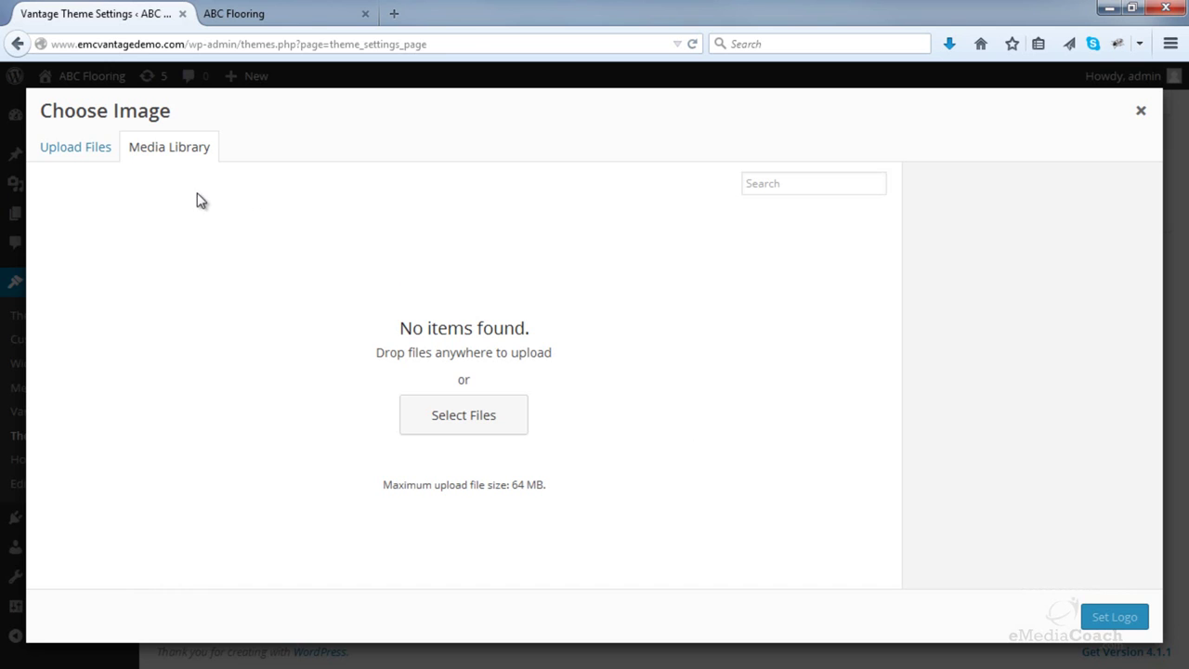
left_click(430, 409)
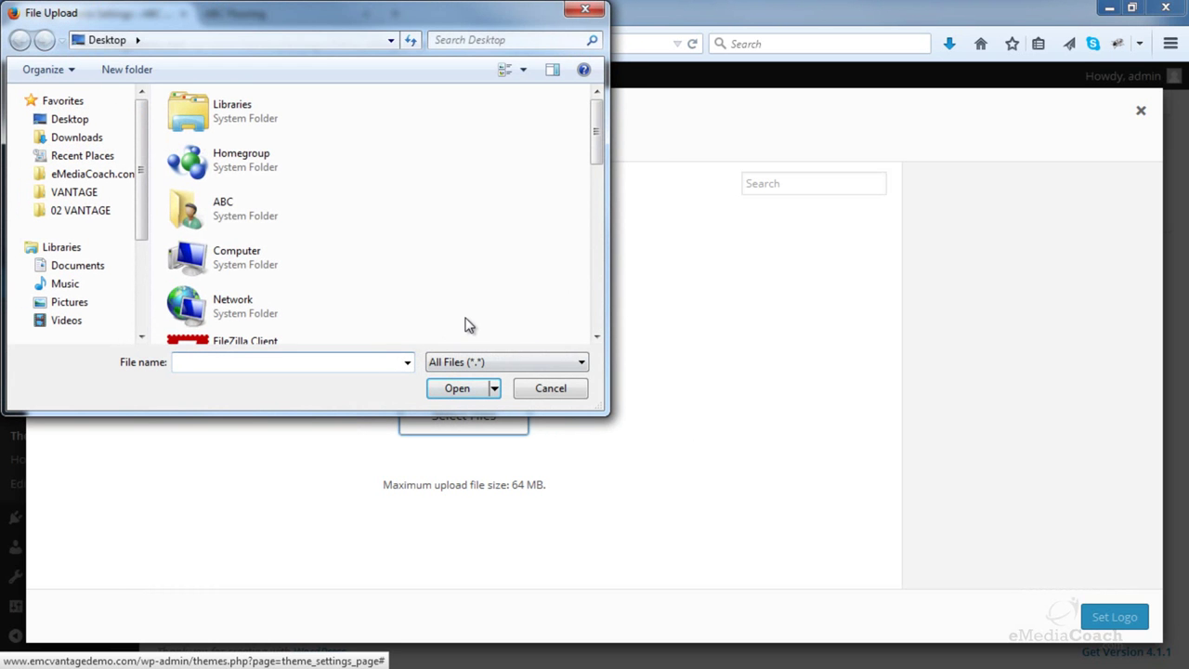
scroll(473, 325, "down", 10)
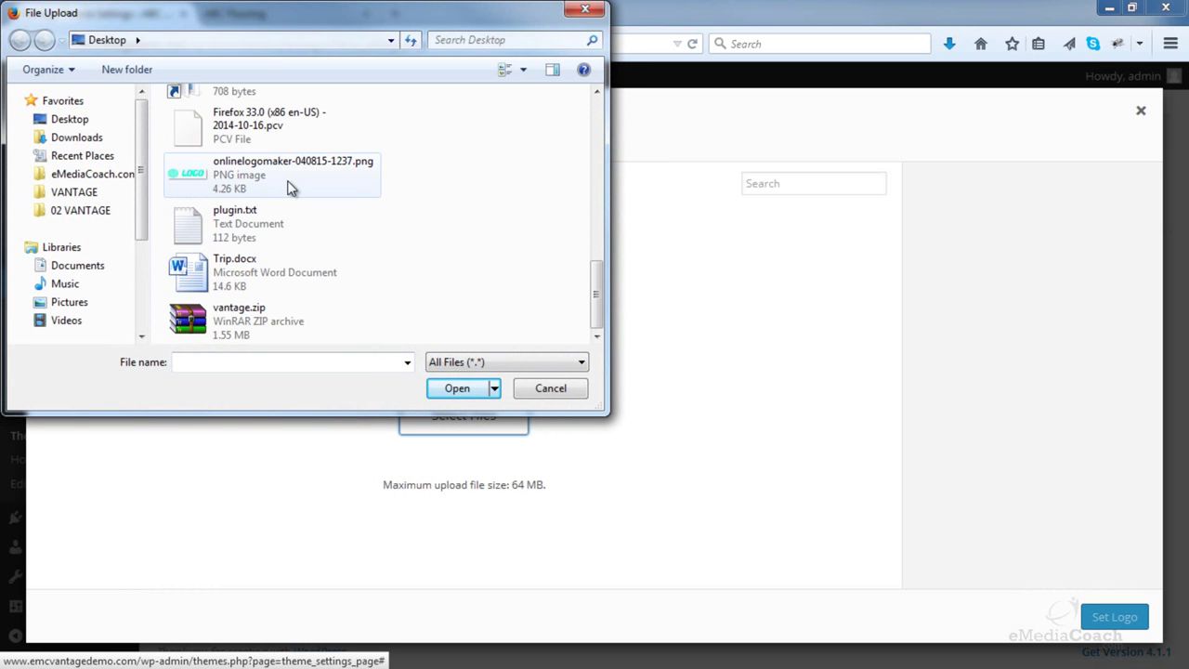
double_click(289, 186)
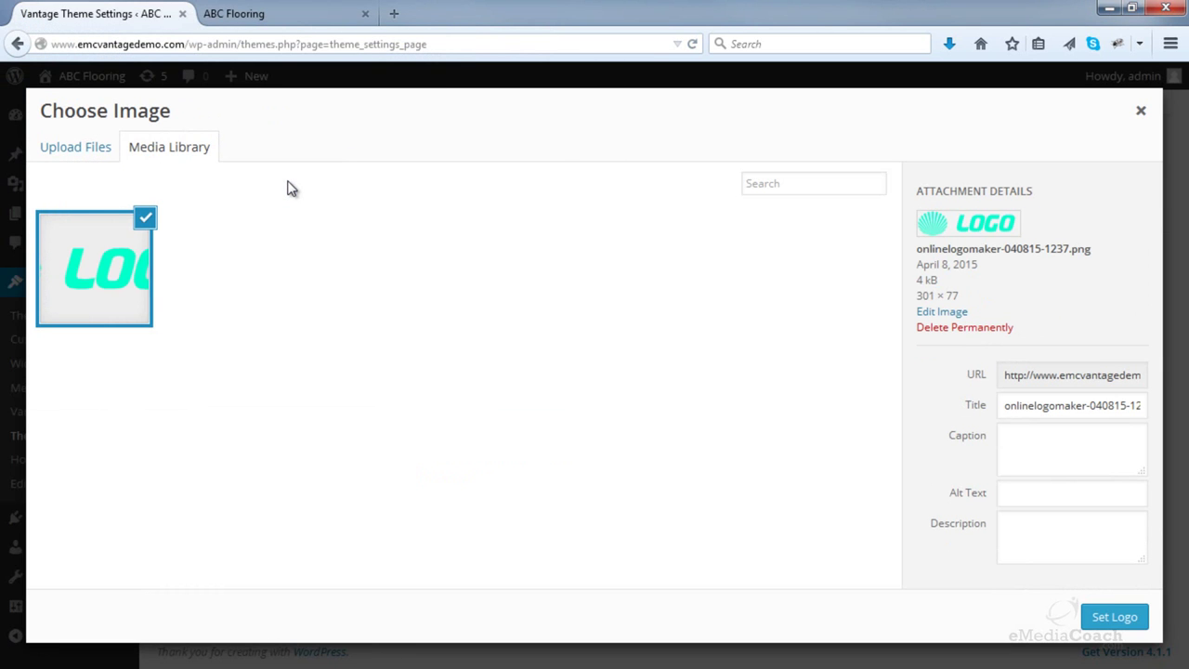
left_click(1102, 618)
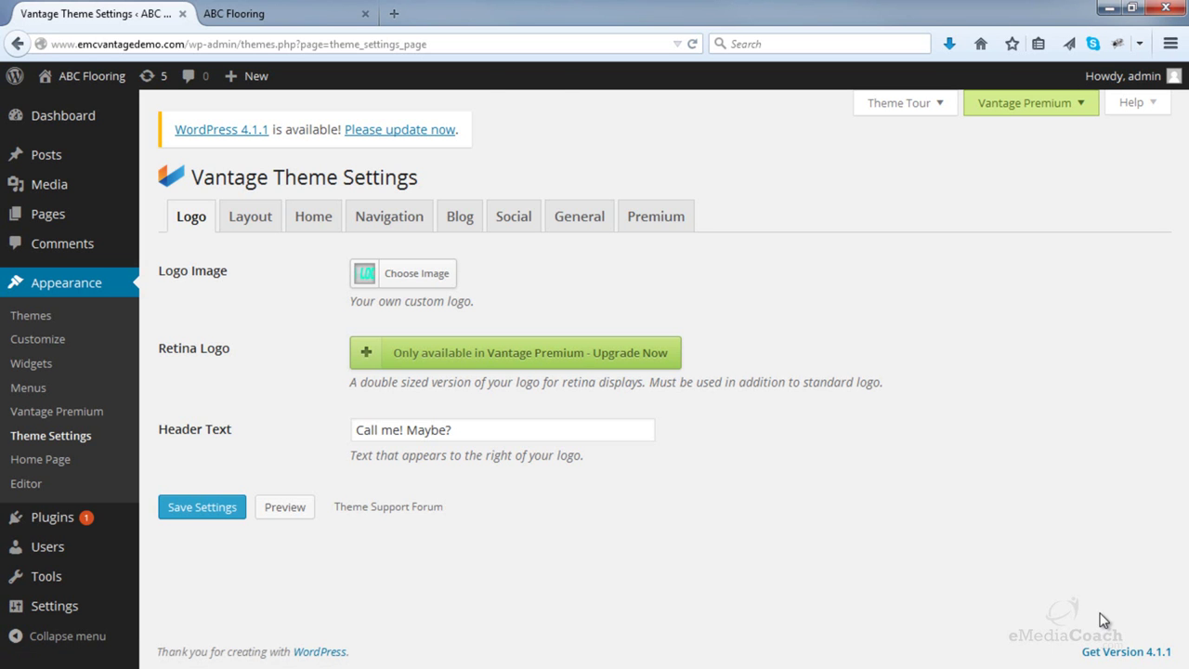
left_click(195, 516)
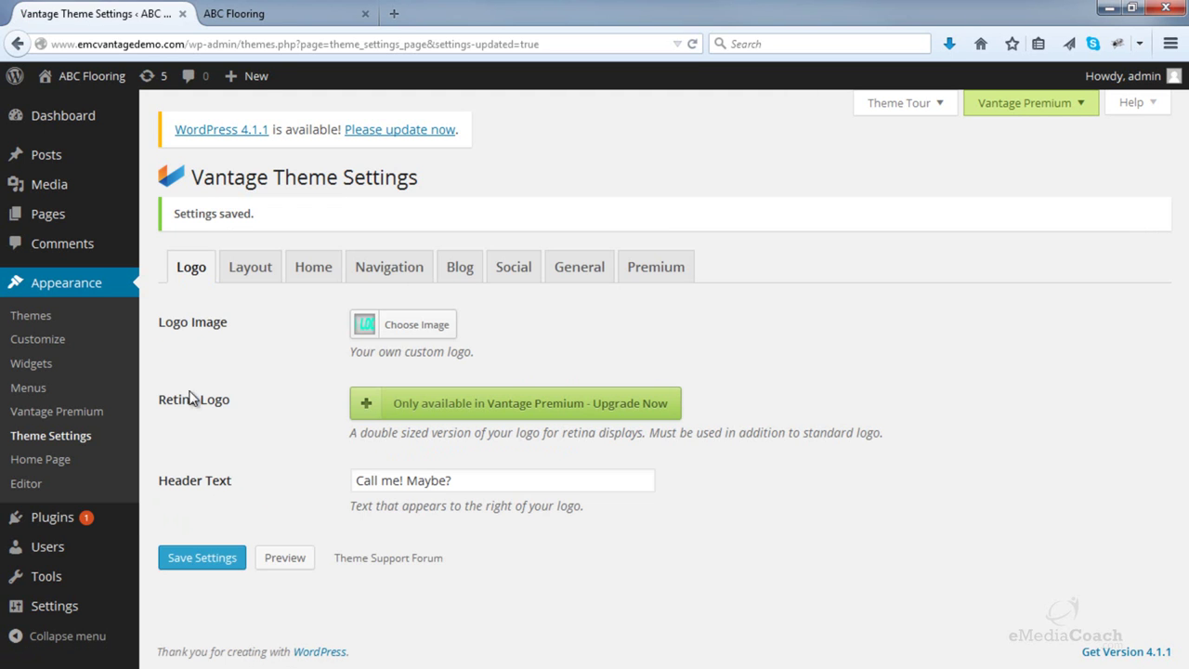
left_click(345, 13)
left_click(692, 45)
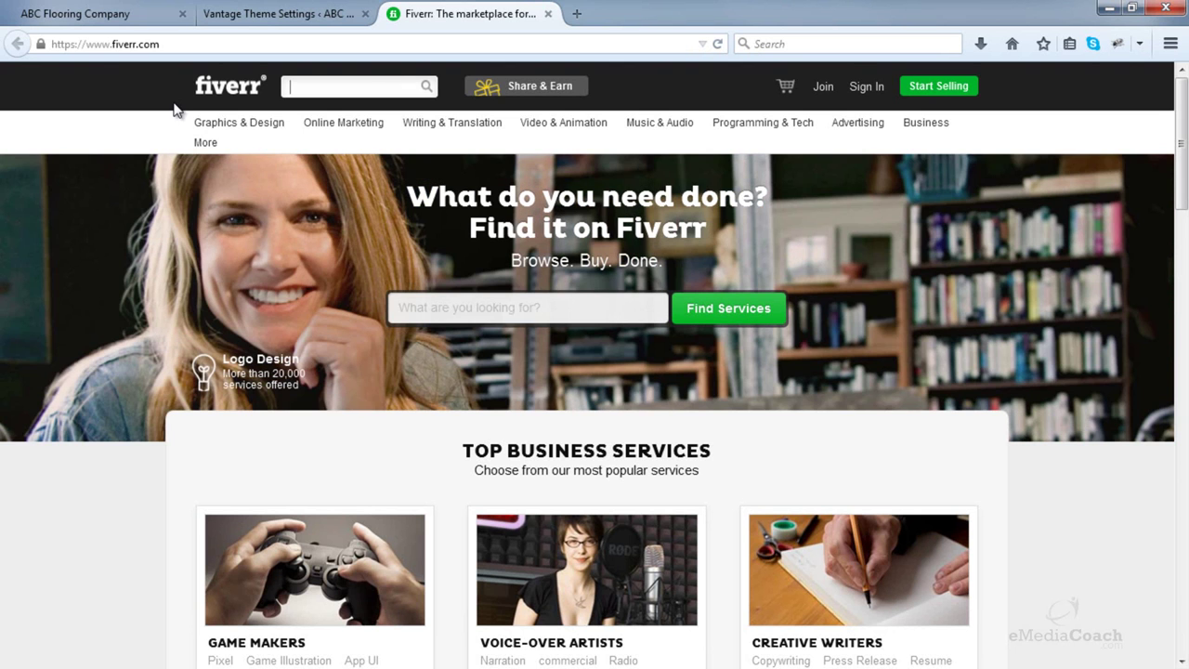
- Search Fiverr for 'logo design' and scroll through the results
type("logo design")
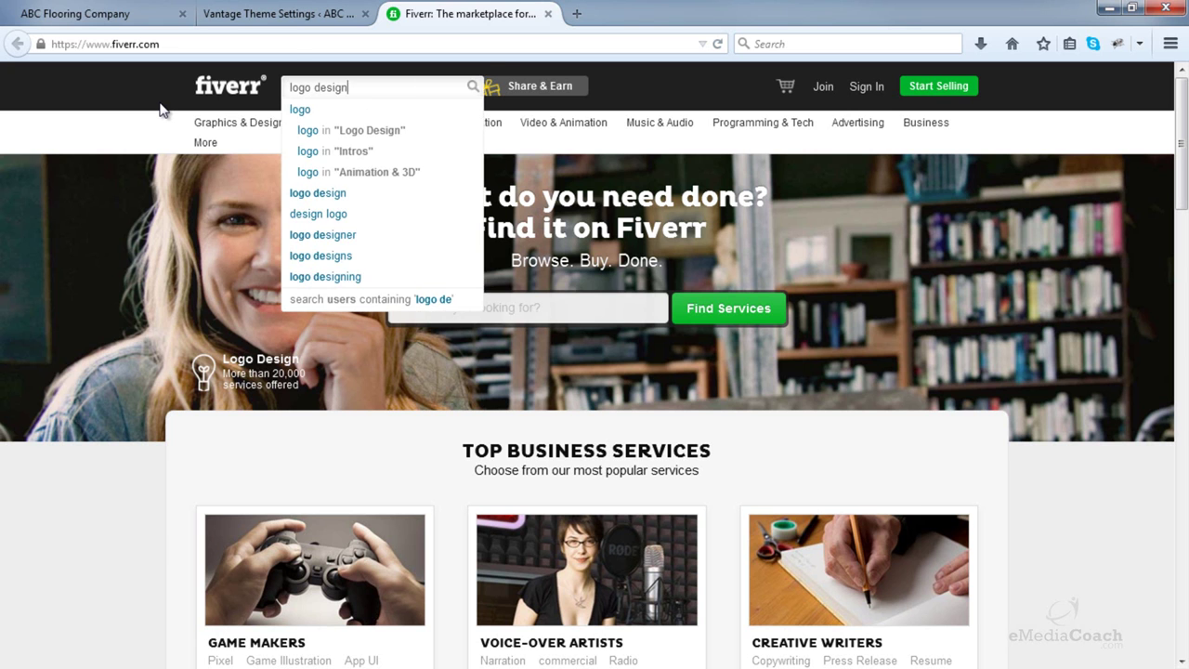
key("Return")
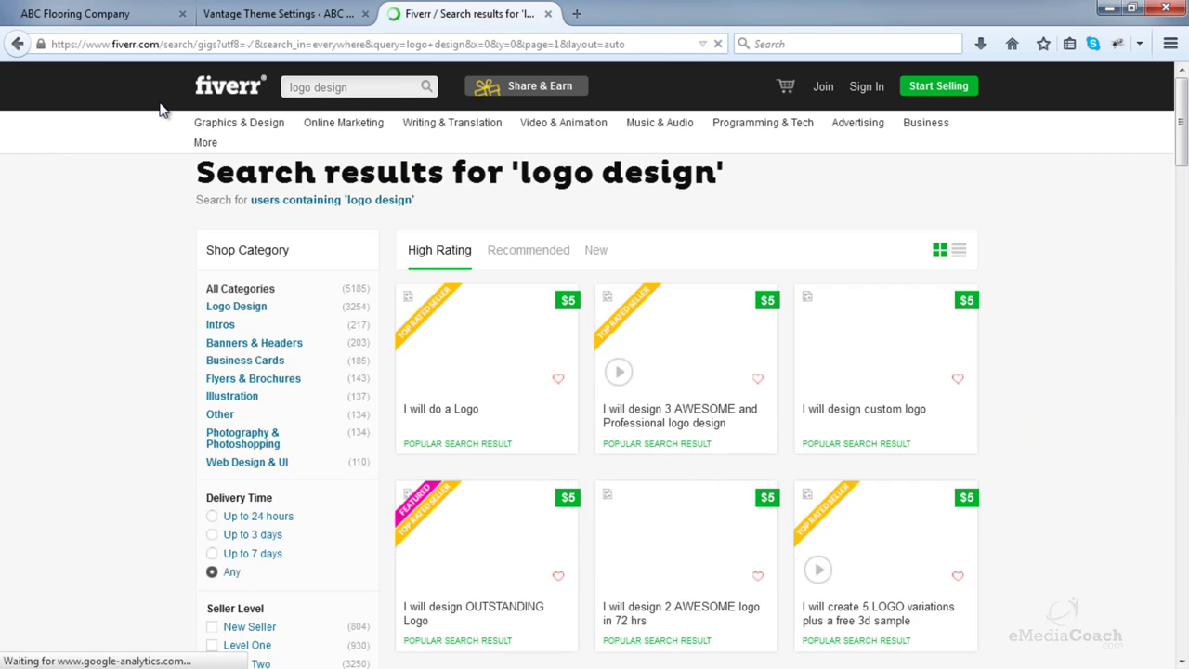
scroll(160, 110, "down", 2)
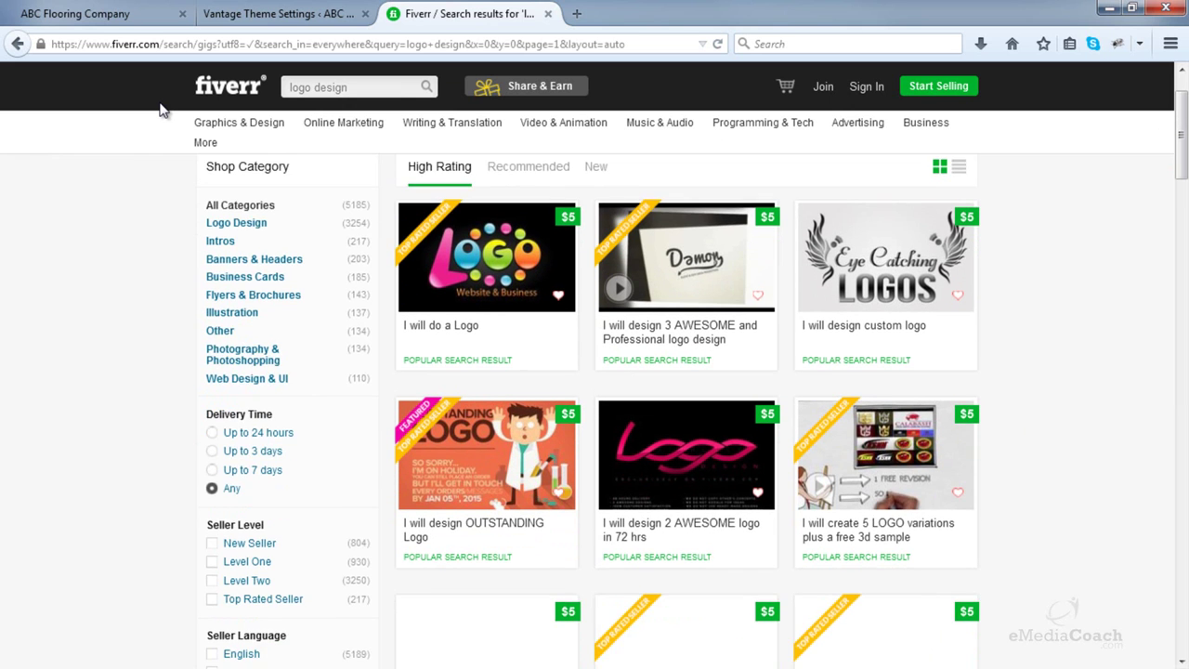
scroll(159, 113, "down", 2)
scroll(121, 248, "down", 3)
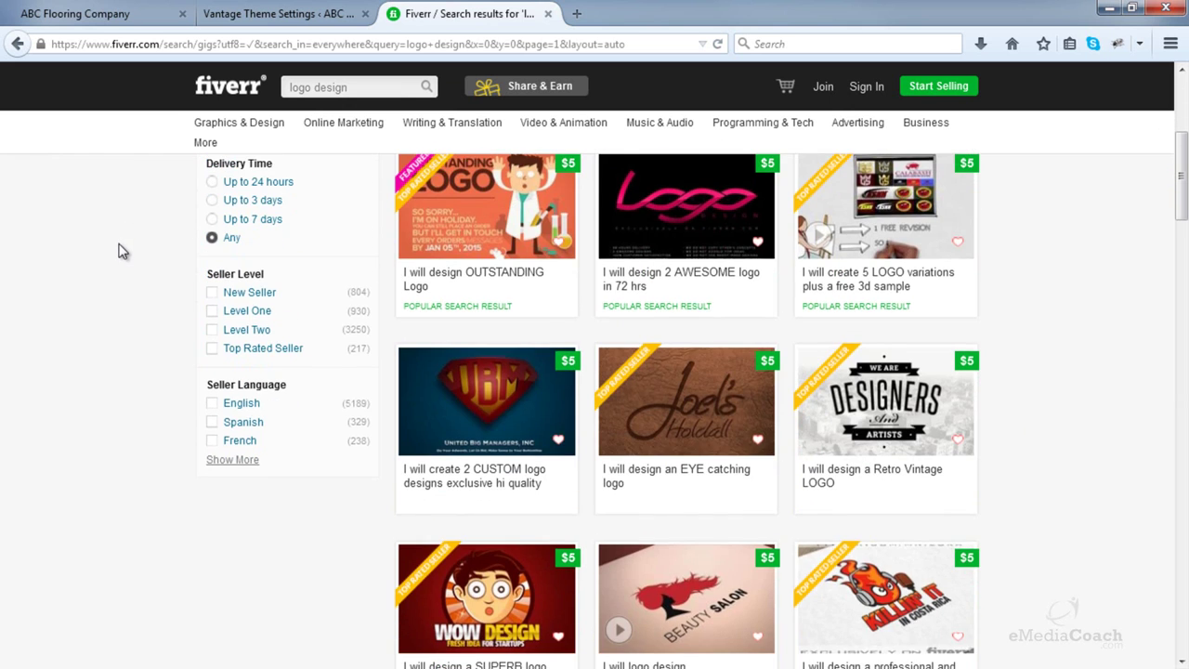
scroll(123, 251, "down", 3)
scroll(123, 251, "down", 5)
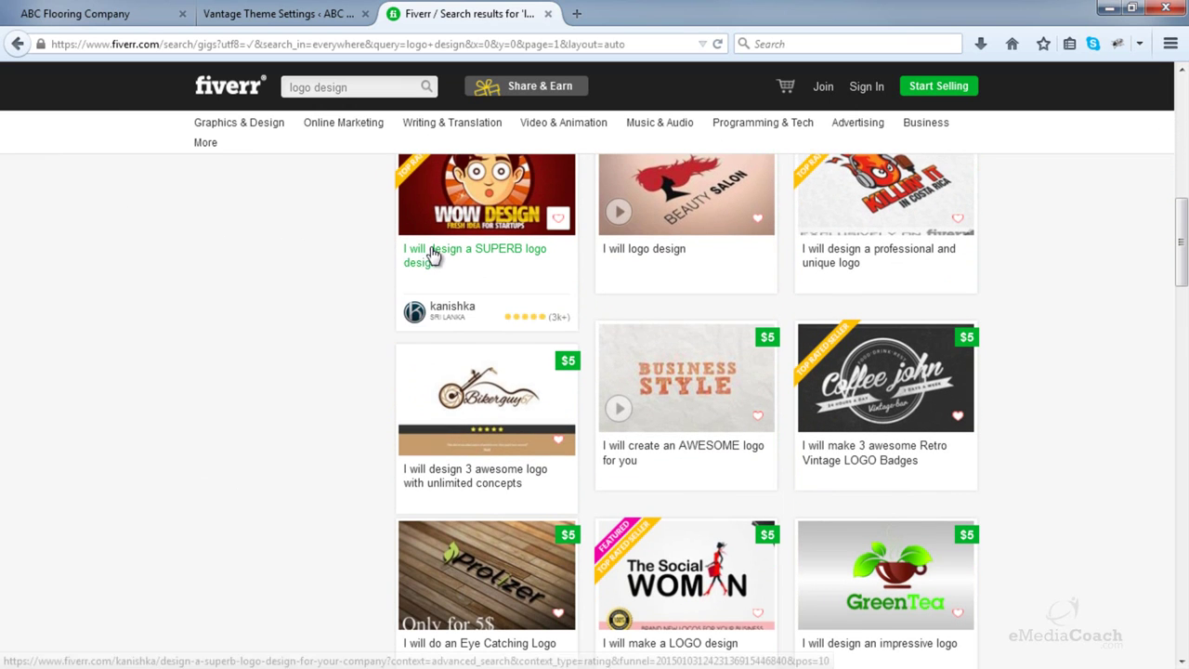
- Open the SUPERB logo, Beauty Salon and 3 awesome logo gigs in new tabs
right_click(470, 261)
left_click(478, 271)
right_click(658, 260)
left_click(665, 264)
scroll(669, 266, "down", 3)
right_click(513, 296)
left_click(557, 304)
left_click(578, 11)
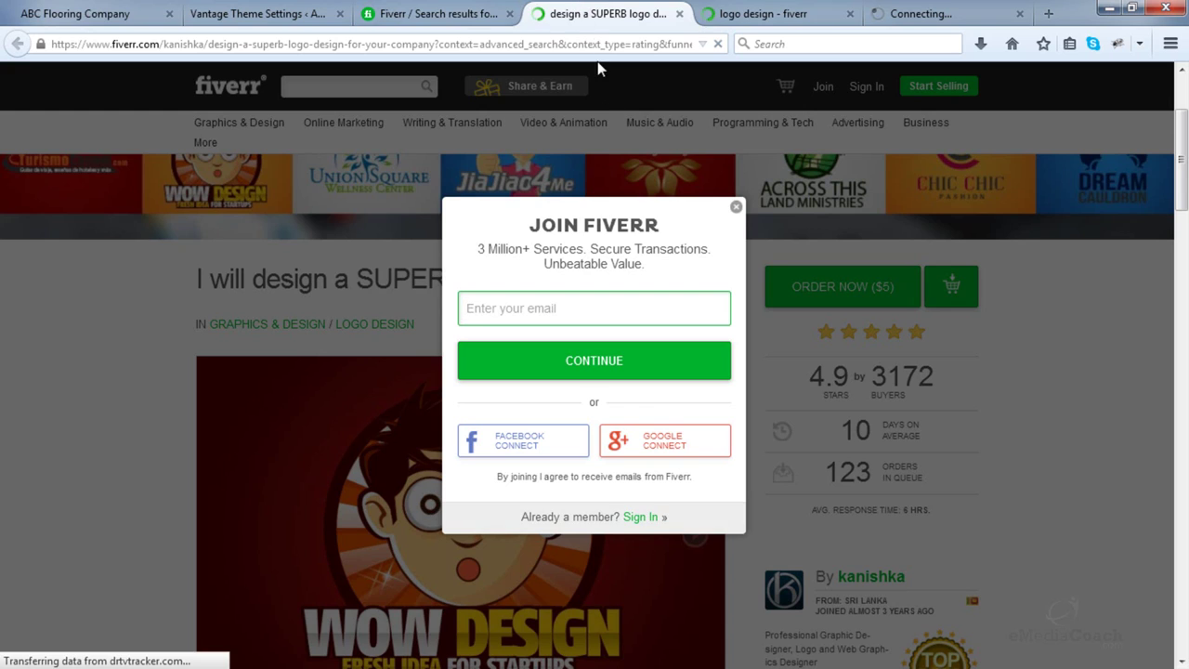
left_click(735, 205)
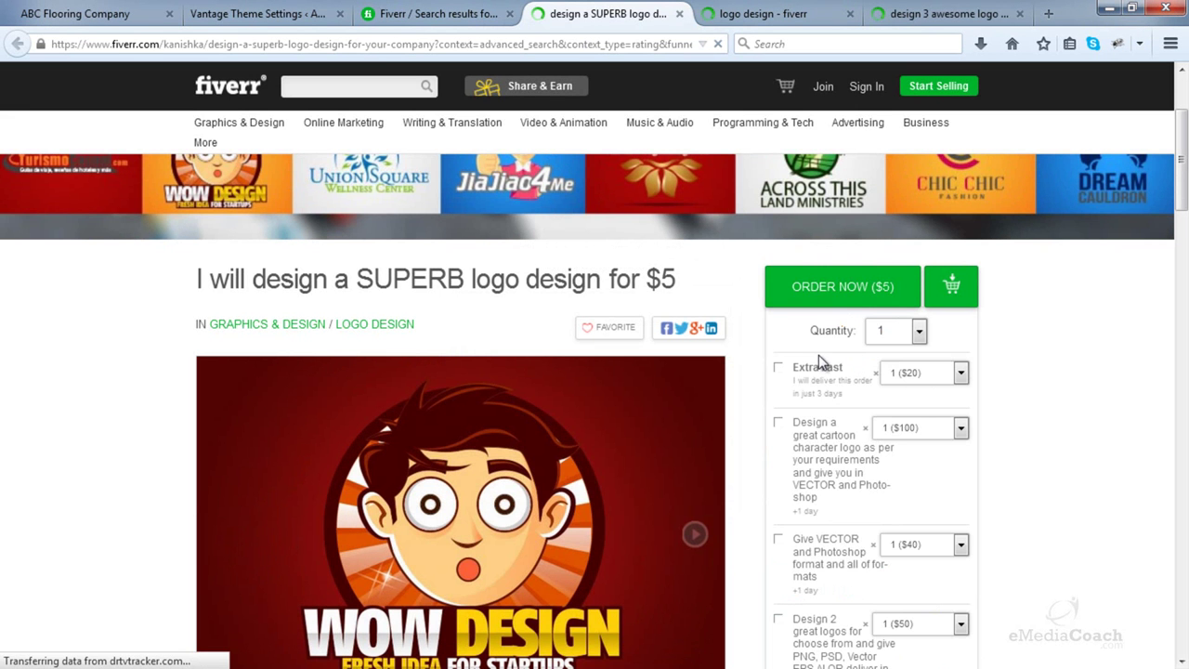
scroll(892, 381, "down", 5)
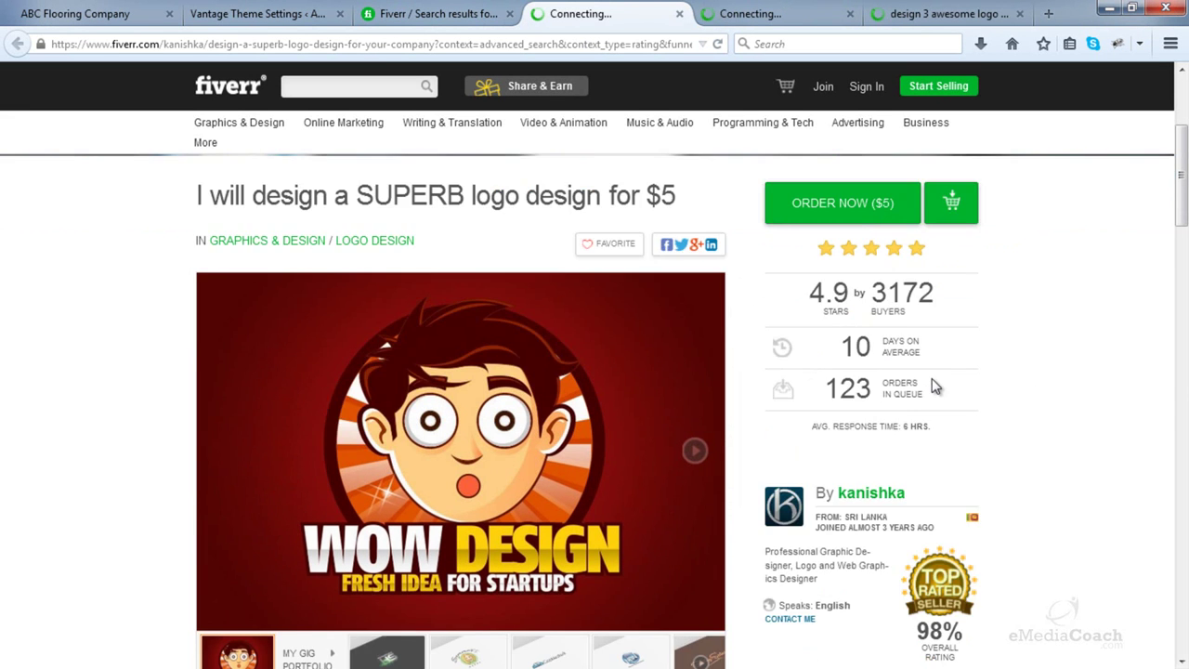
left_click(696, 290)
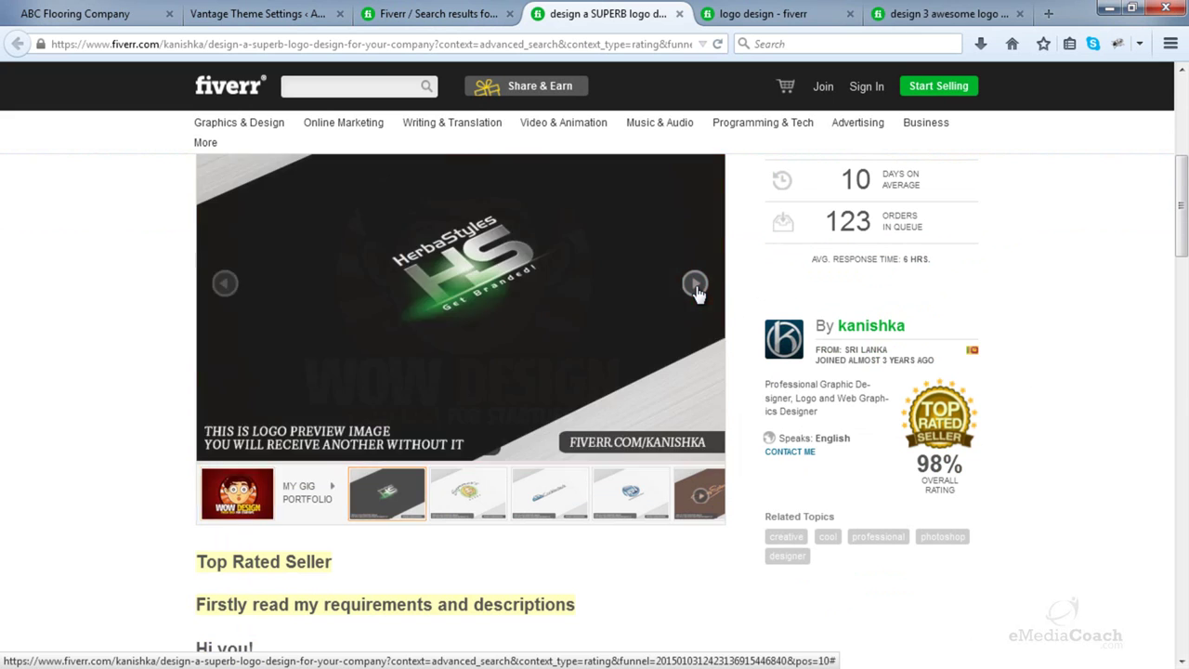
left_click(697, 290)
left_click(697, 290)
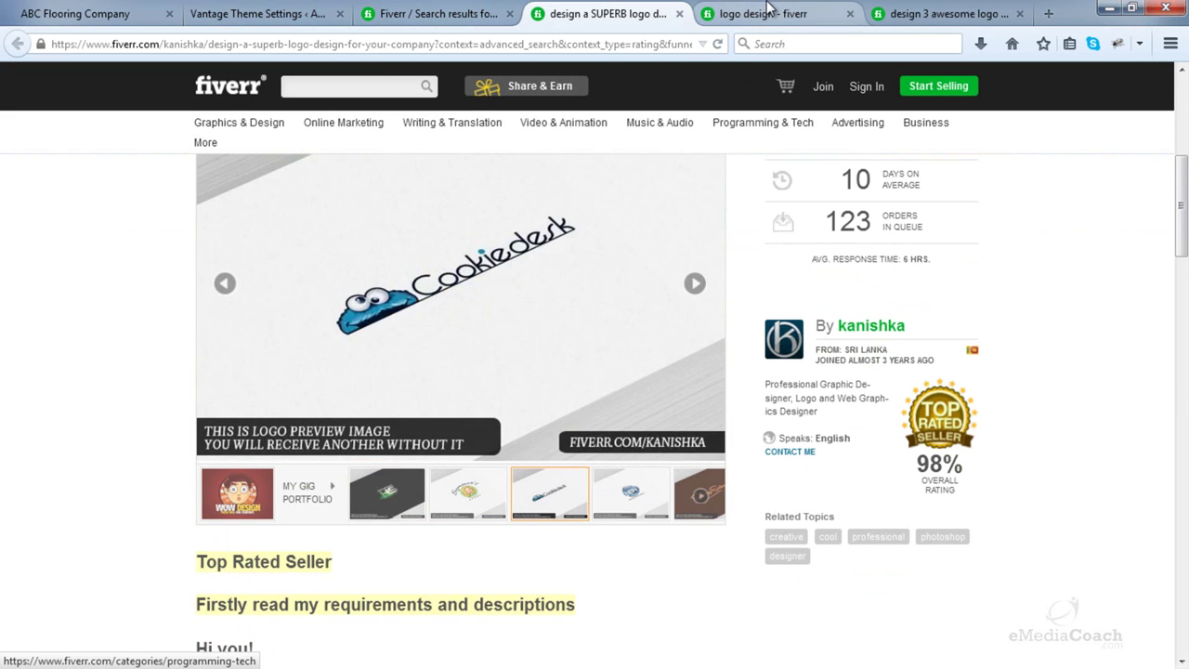
left_click(761, 13)
scroll(764, 177, "down", 1)
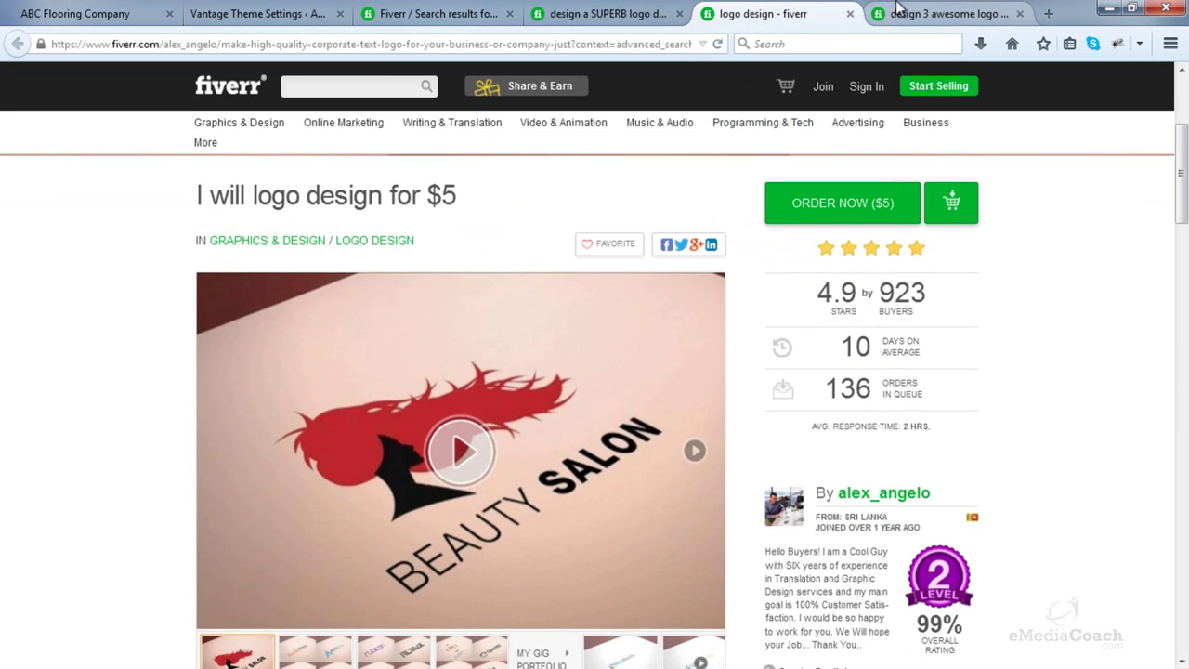
left_click(943, 13)
scroll(1058, 297, "down", 5)
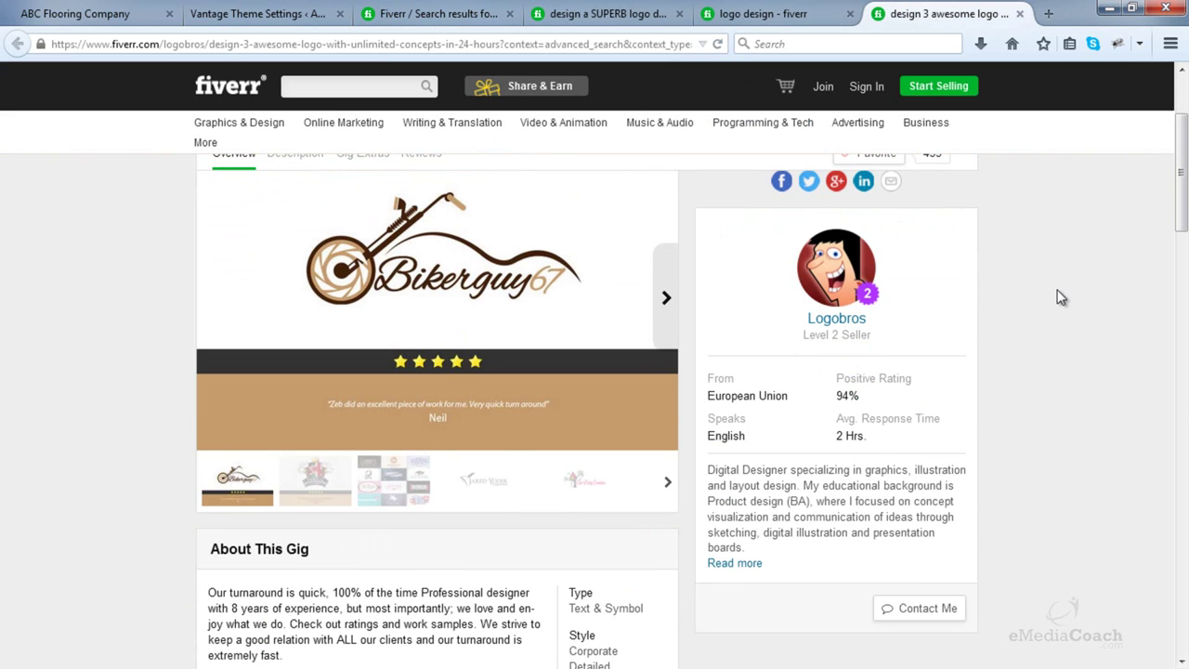
scroll(1050, 274, "up", 2)
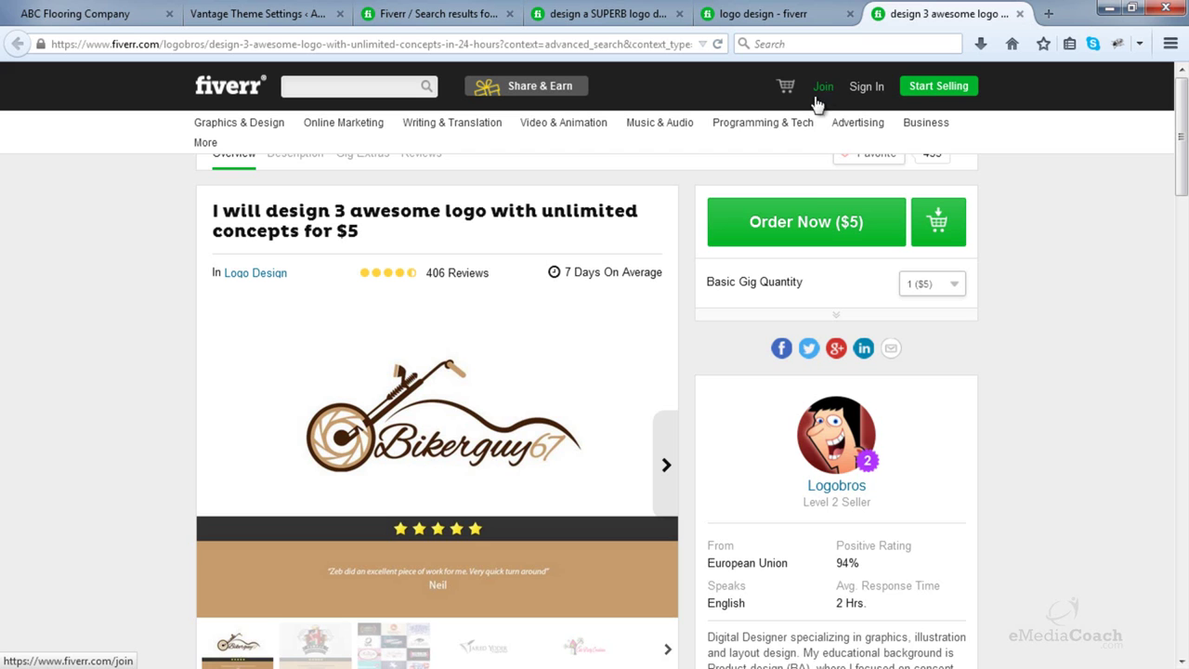
mouse_move(845, 225)
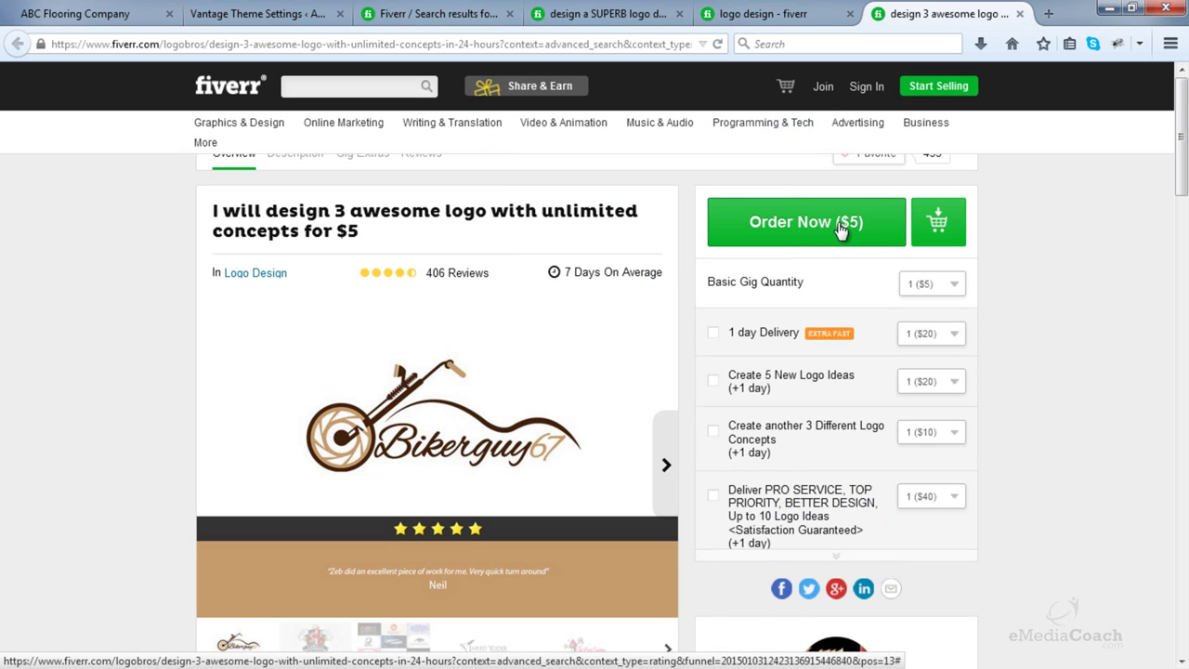
scroll(1019, 322, "down", 4)
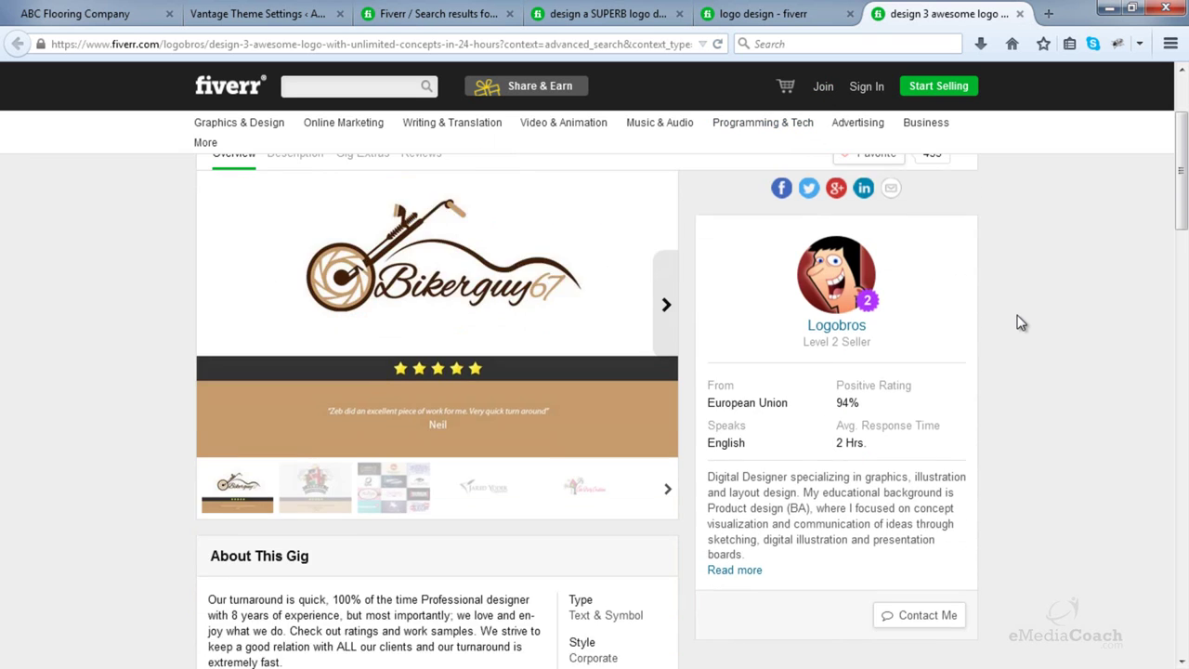
scroll(1019, 322, "down", 2)
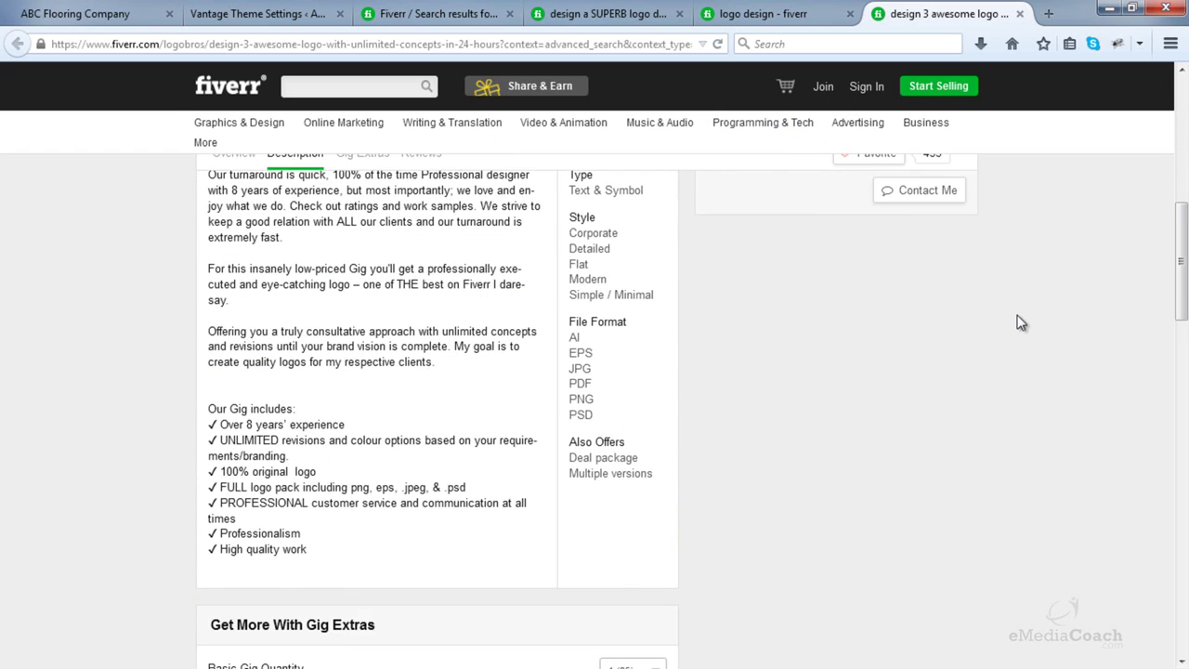
scroll(1019, 322, "down", 1)
scroll(1019, 323, "up", 7)
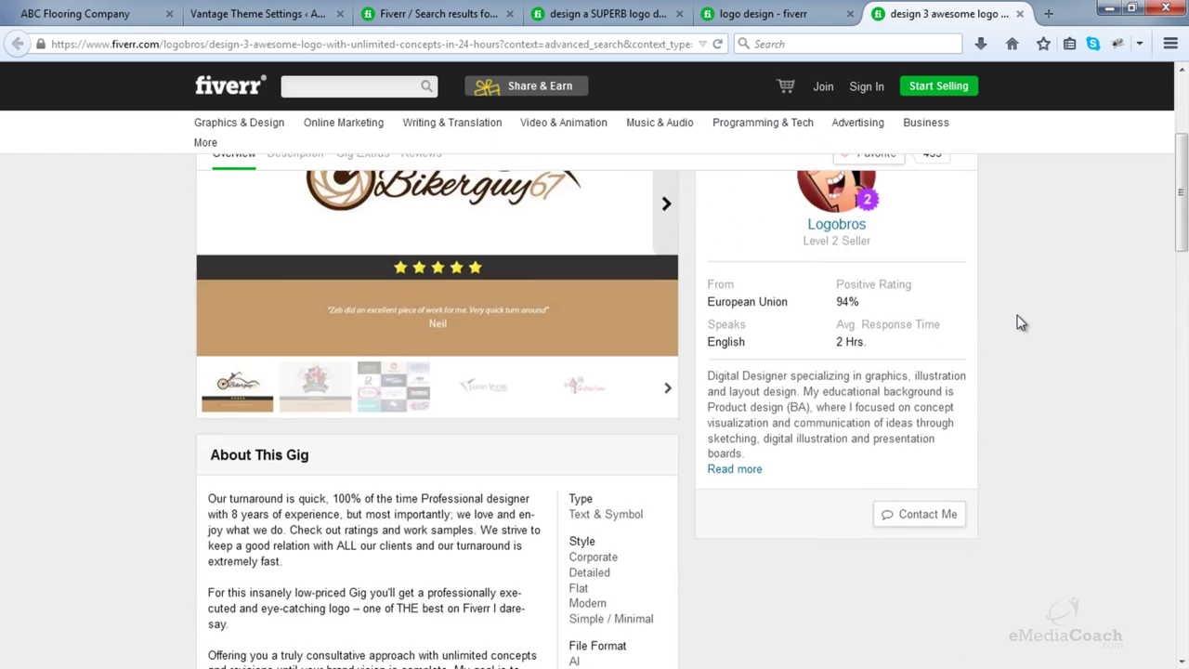
scroll(1019, 322, "up", 1)
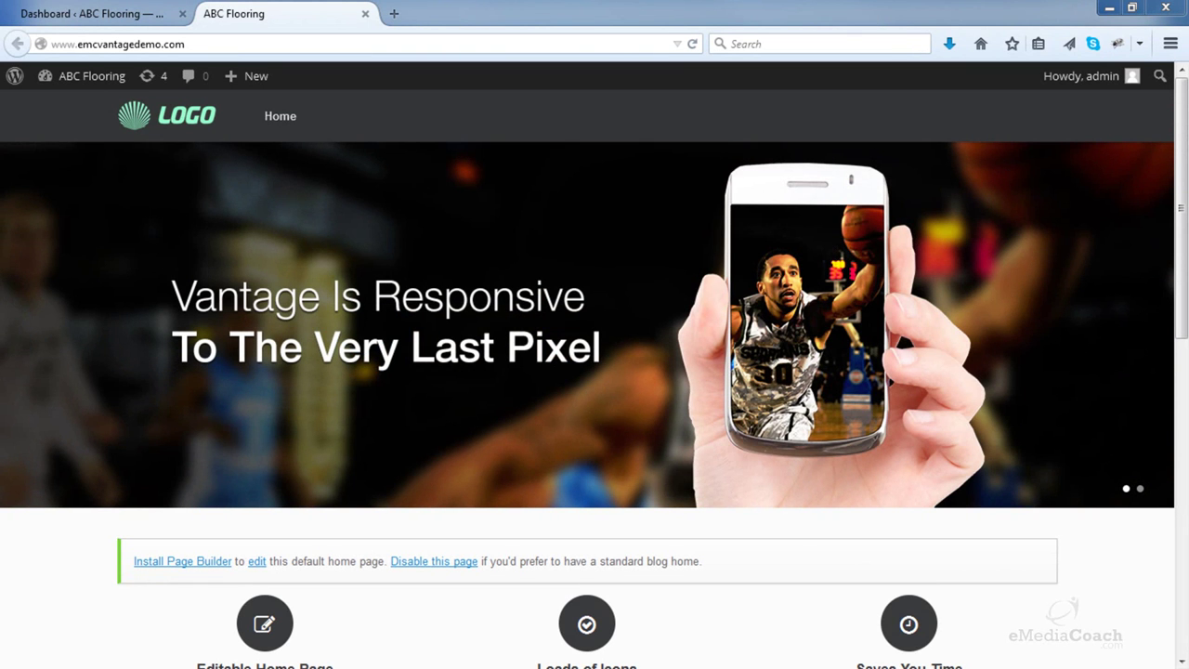
- Drag the eMediaCoach 'Make an Awesome Website – D.I.Y' tab into this window's tab bar
left_click_drag(763, 44, 403, 29)
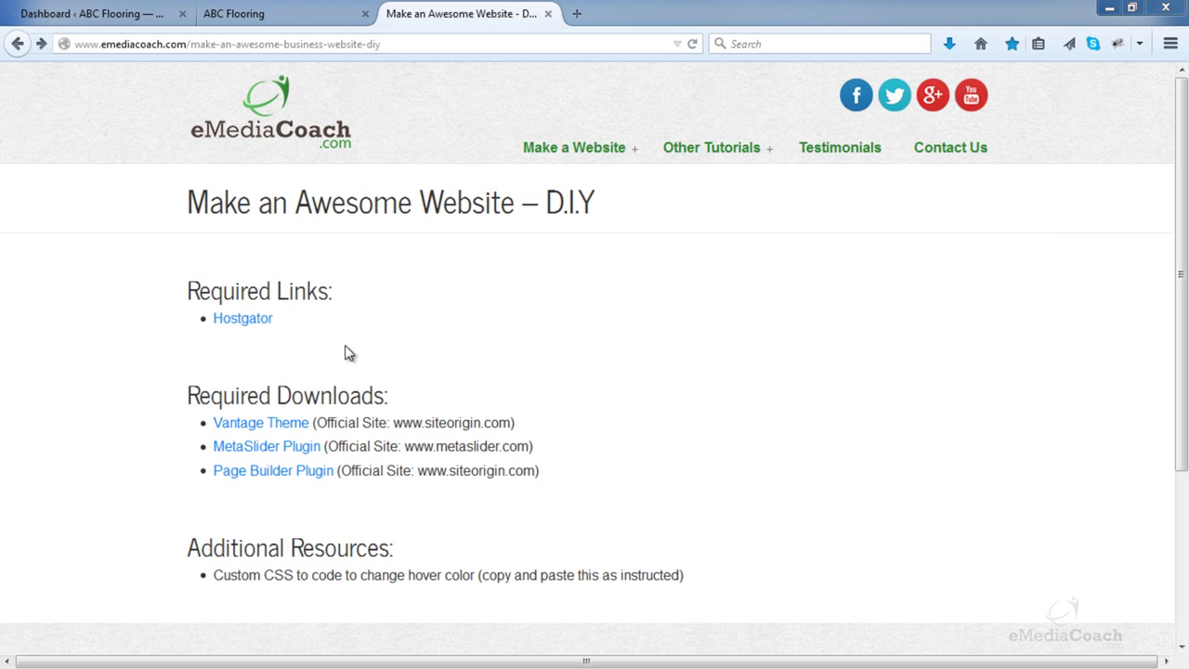
- Save ml-slider.zip from the MetaSlider Plugin link to the Desktop, then return to WordPress
left_click(263, 455)
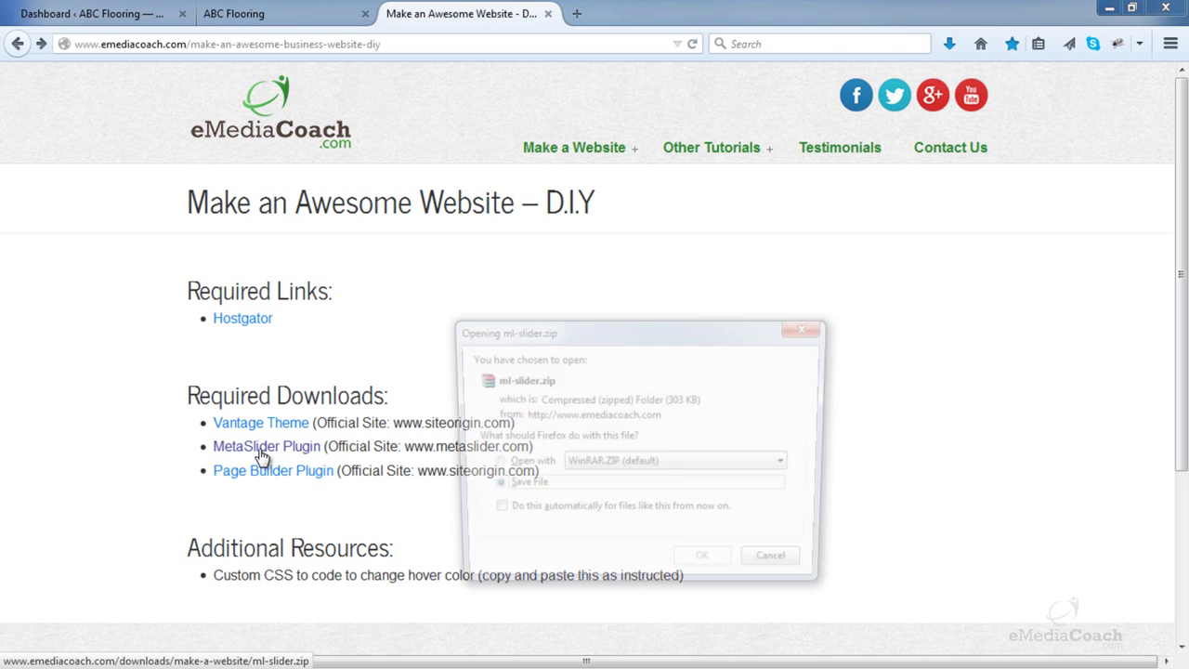
left_click(704, 569)
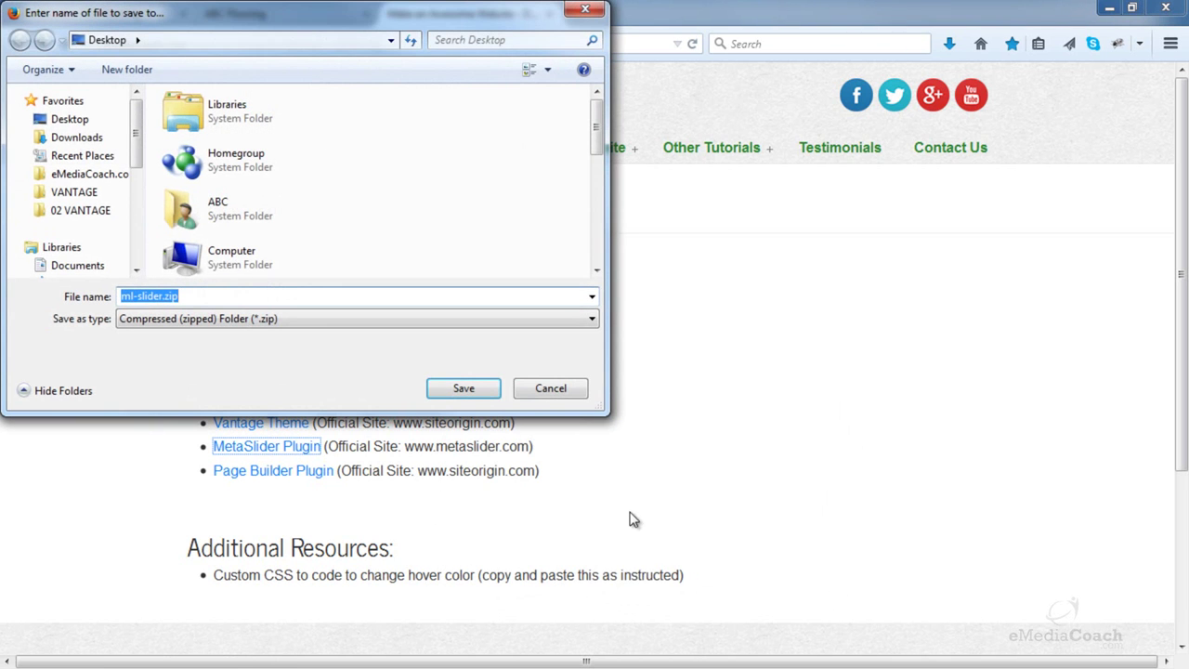
left_click(465, 388)
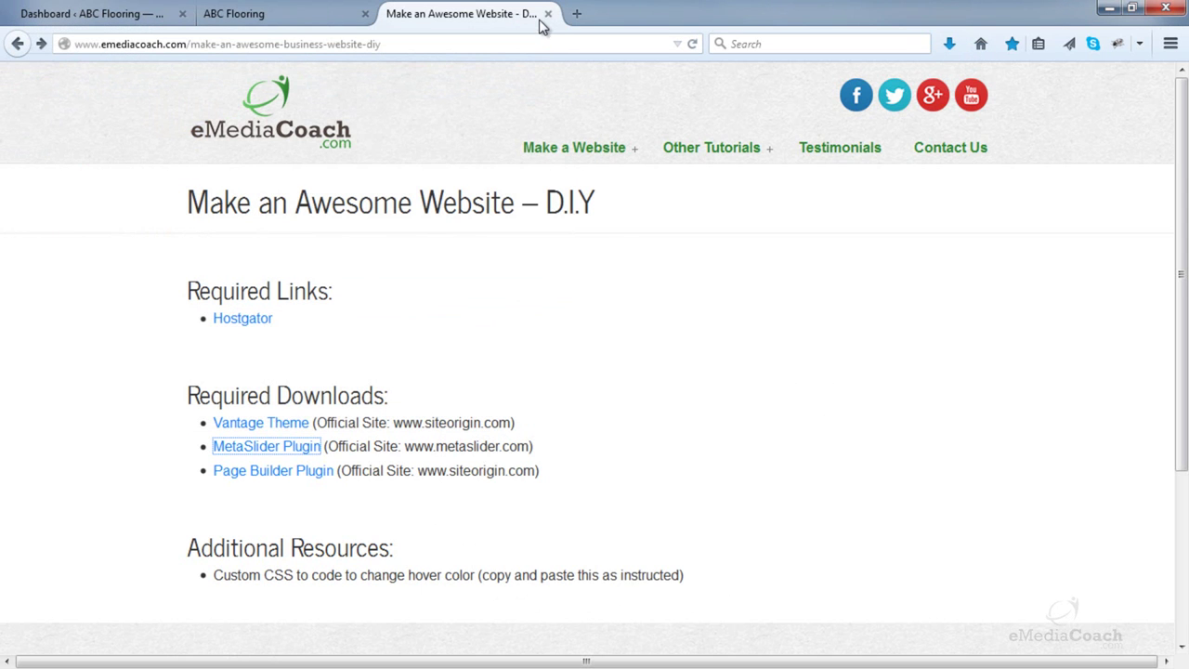
left_click(147, 18)
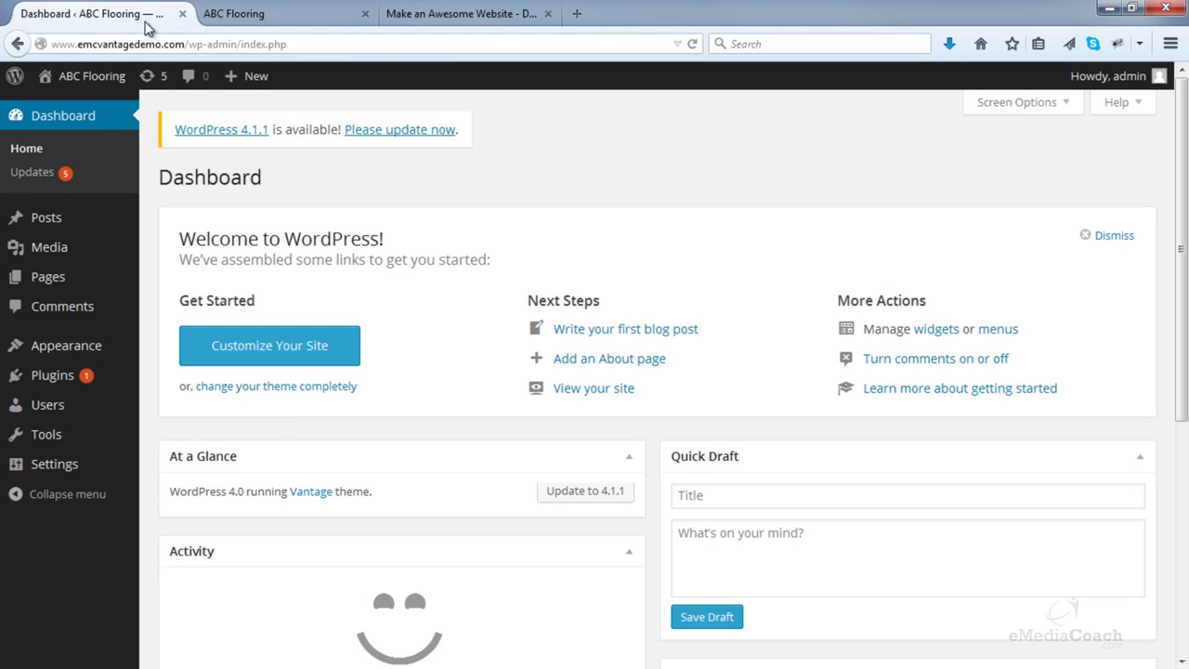
- Upload and install the plugin from Desktop\ml-slider.zip
mouse_move(84, 376)
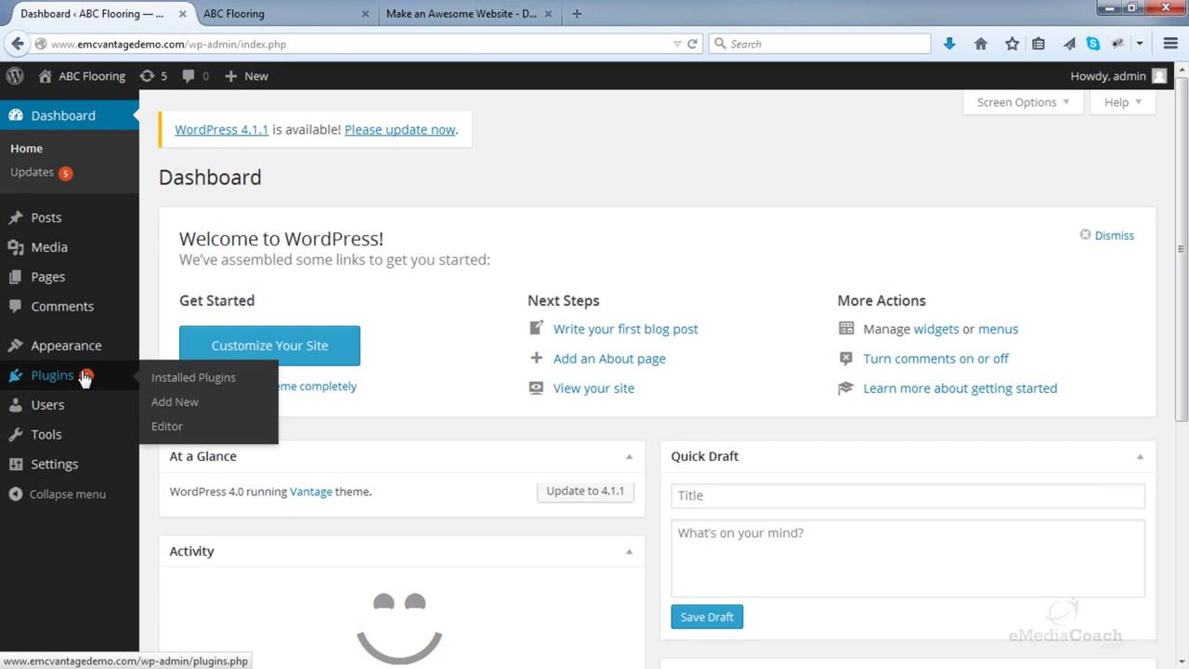
left_click(185, 409)
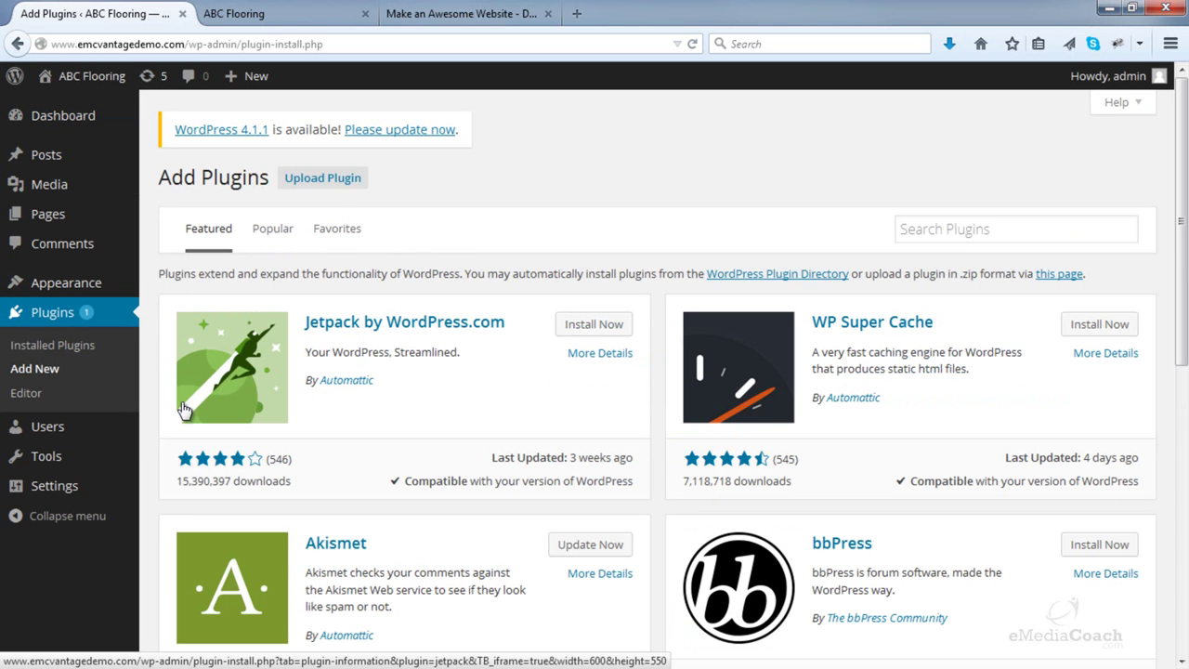
left_click(327, 181)
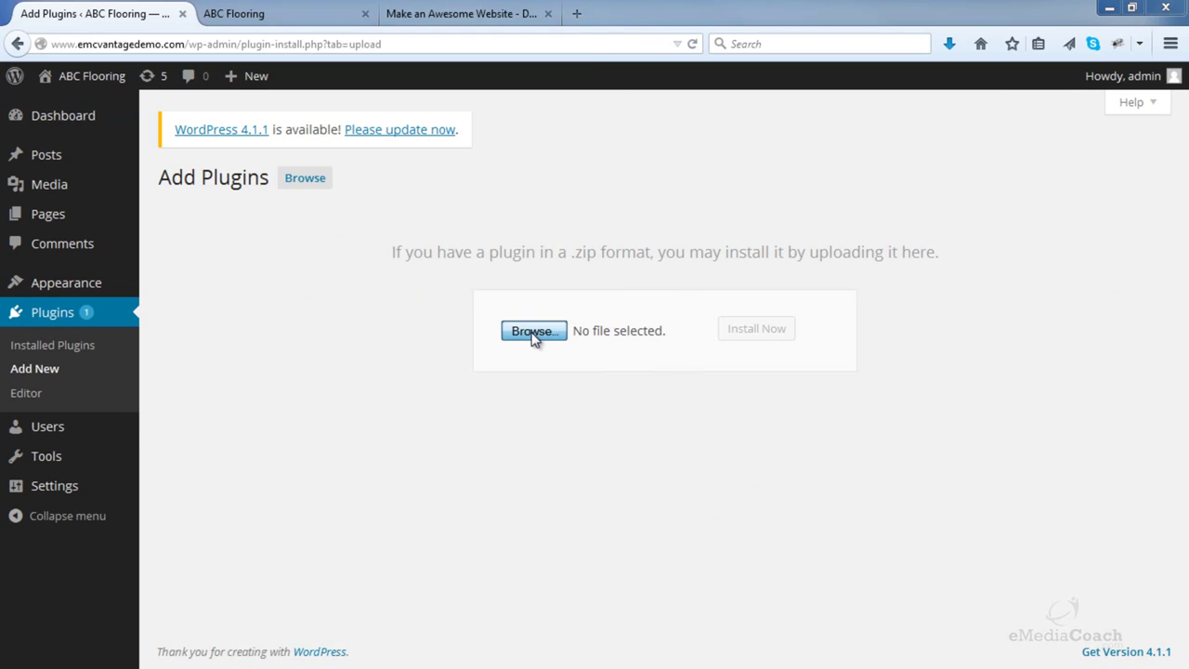
left_click(533, 332)
left_click(78, 119)
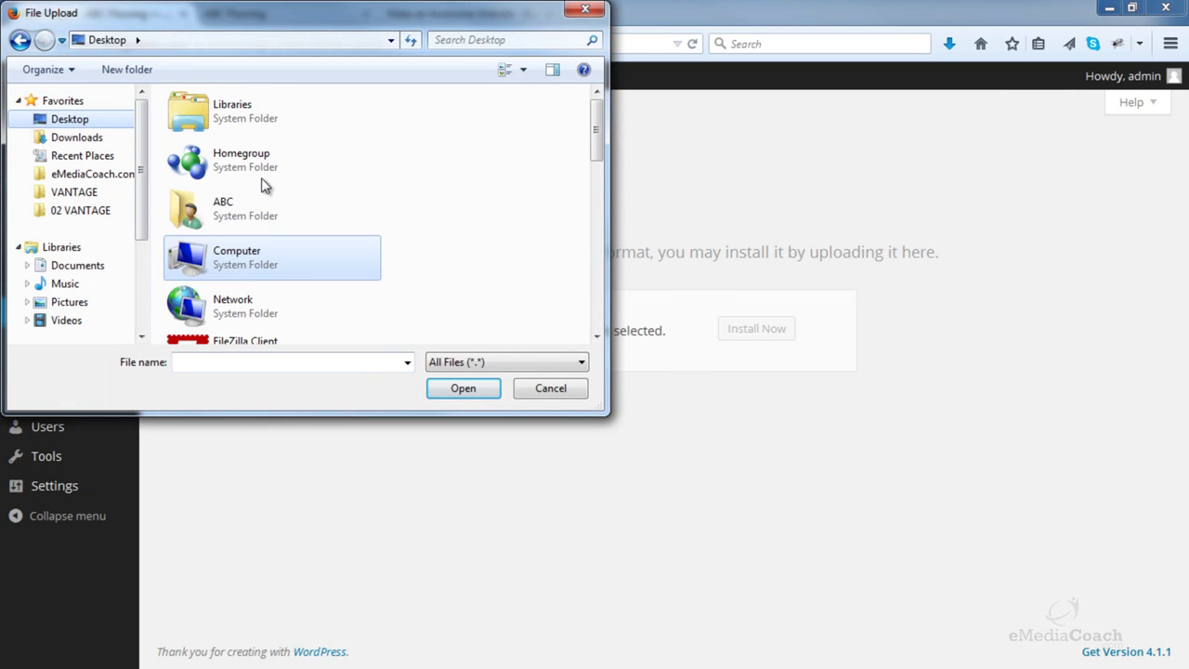
scroll(418, 247, "down", 10)
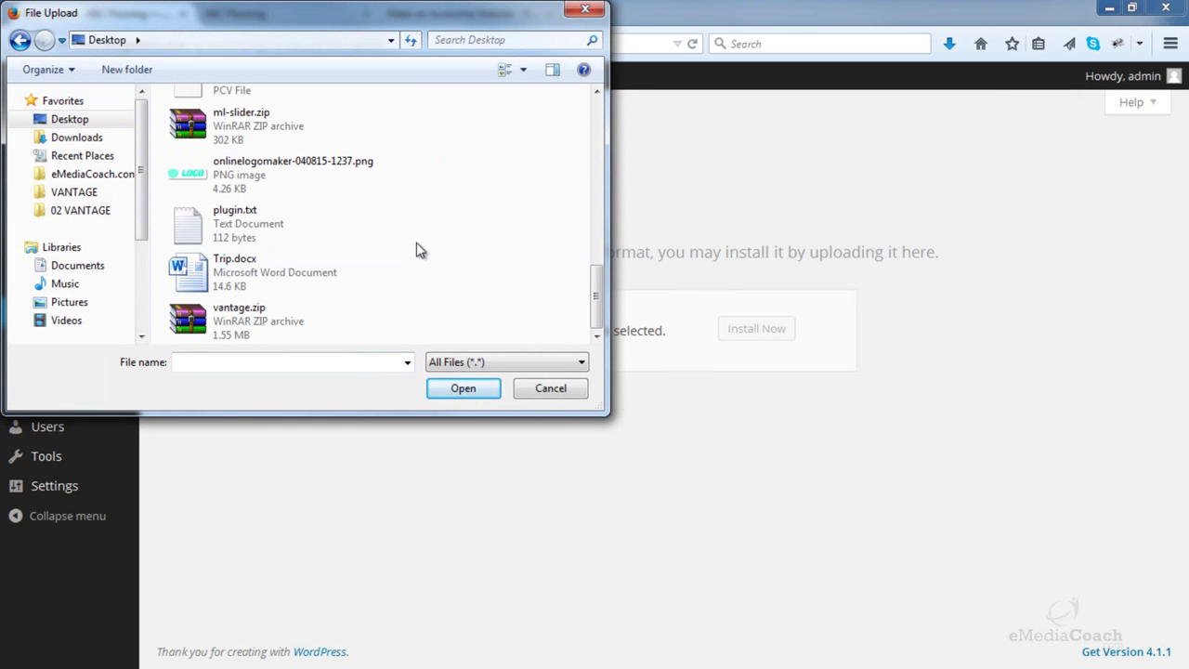
scroll(417, 247, "up", 3)
left_click(249, 253)
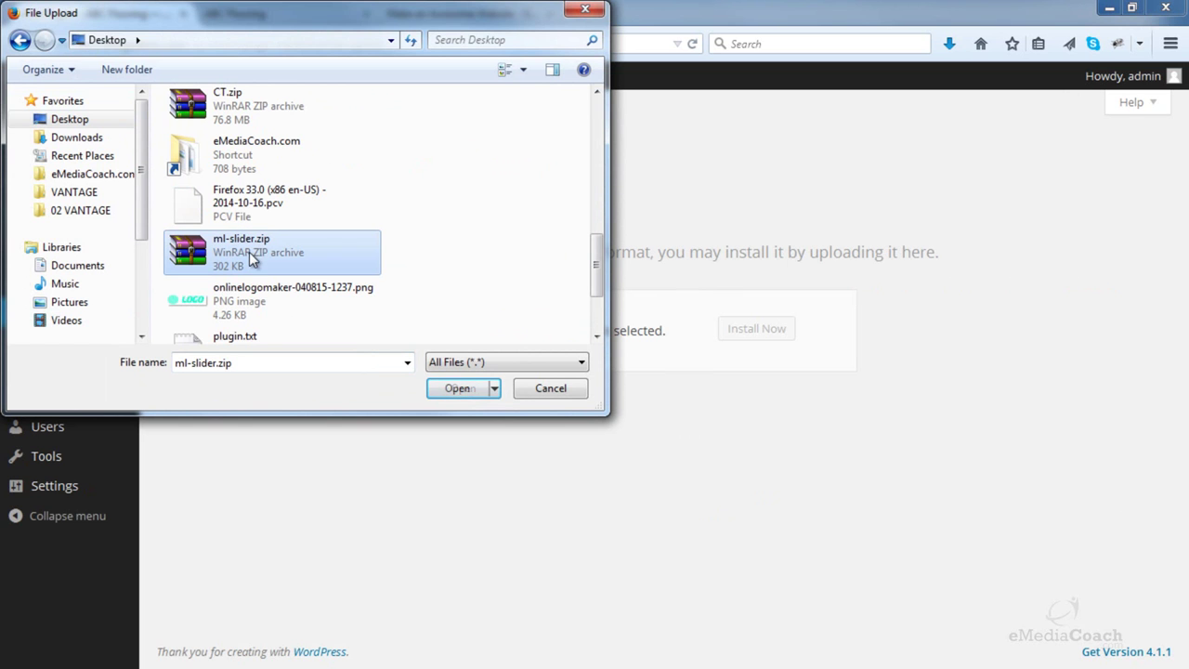
left_click(460, 390)
left_click(760, 333)
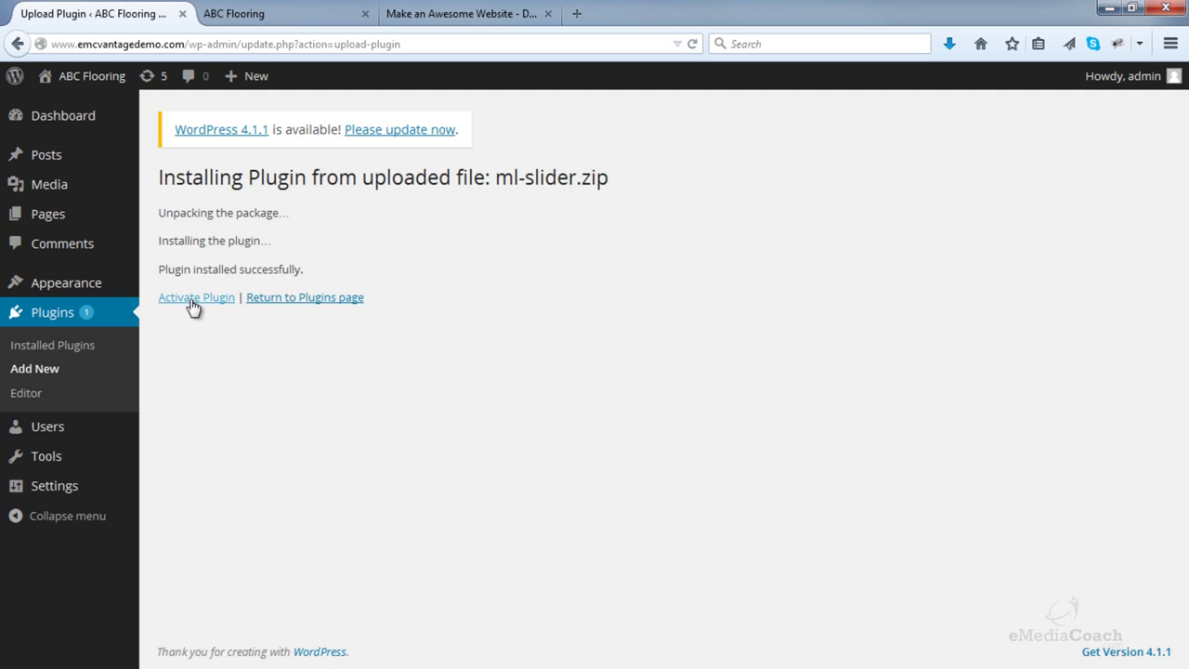
- Activate the Meta Slider 3.3.1 plugin and go to its slideshow page
left_click(192, 301)
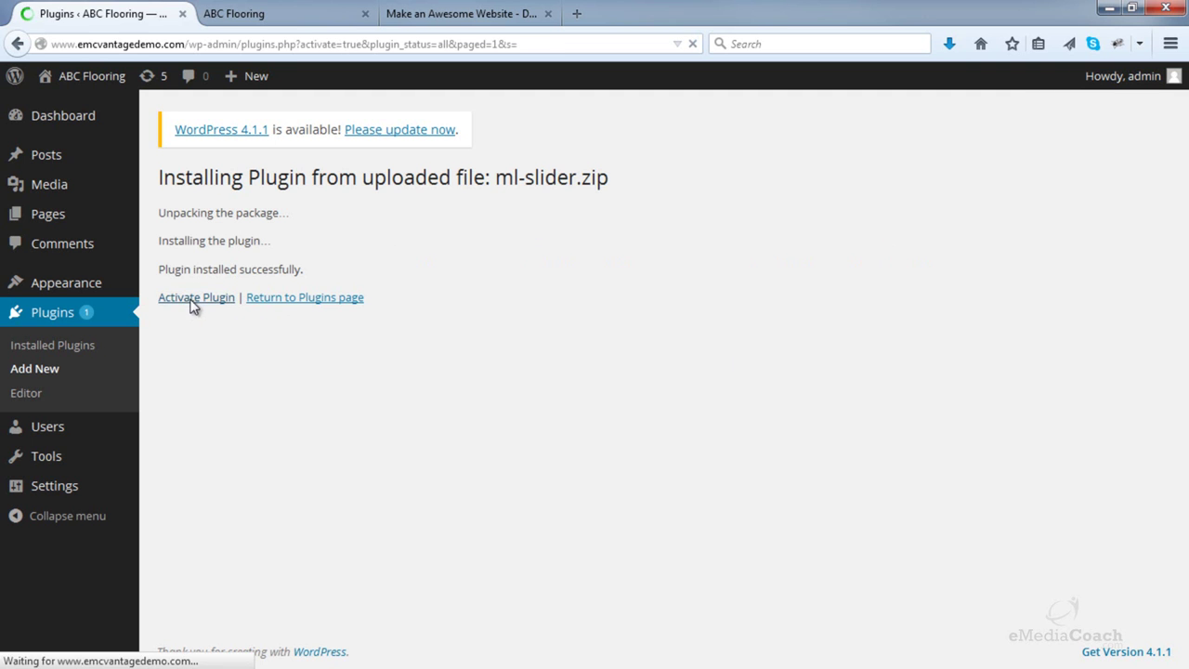
scroll(192, 303, "down", 2)
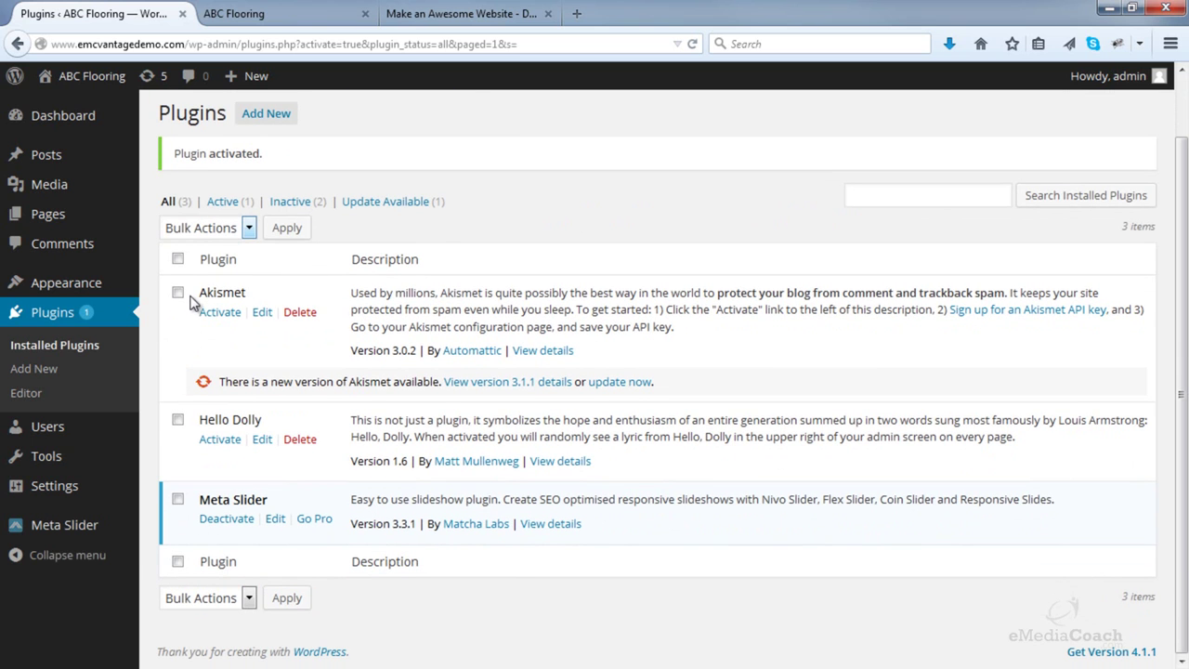
mouse_move(70, 532)
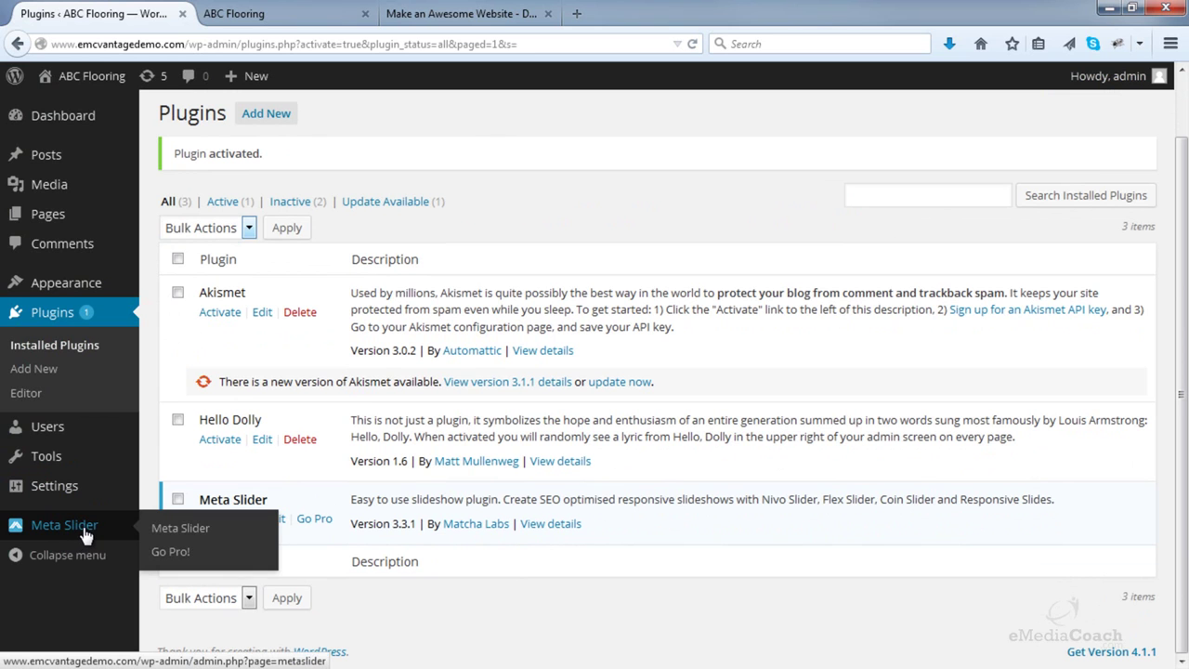
left_click(175, 532)
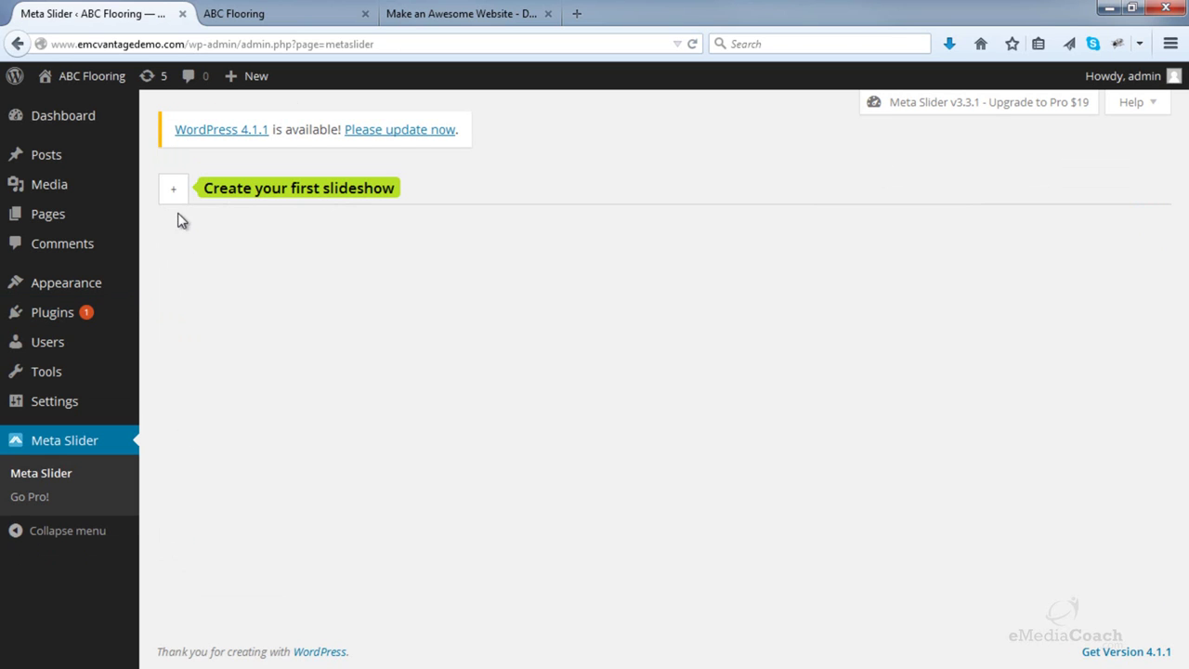
- Create the first Meta Slider slideshow and begin adding a slide from uploaded files
left_click(175, 192)
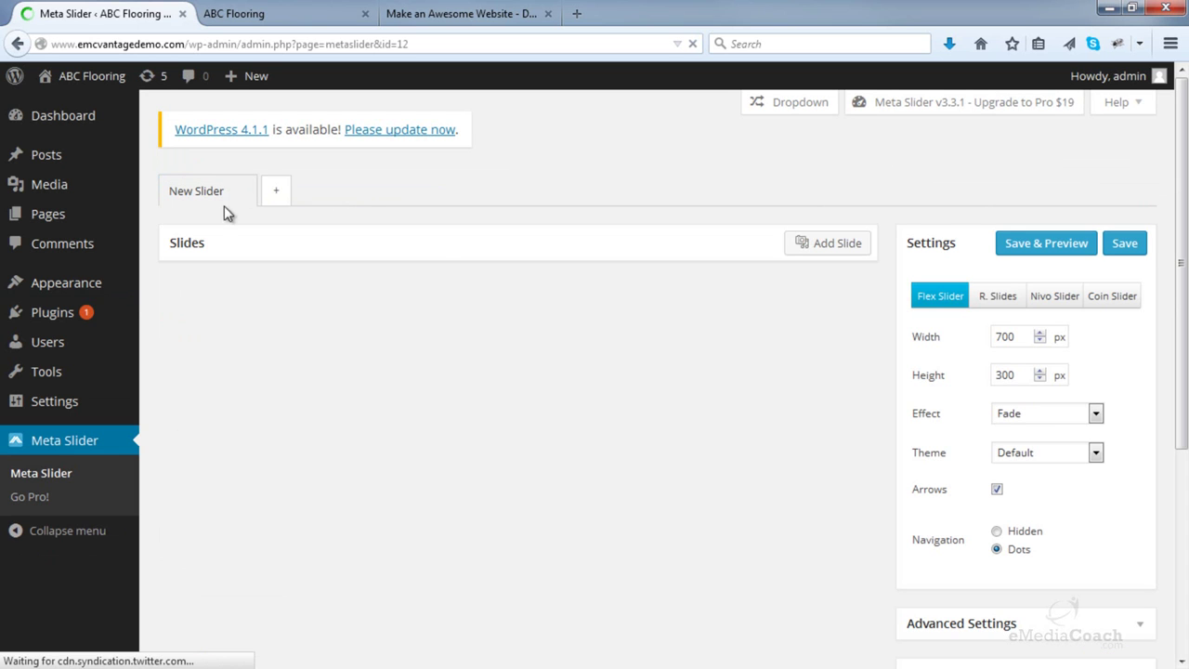
left_click(828, 249)
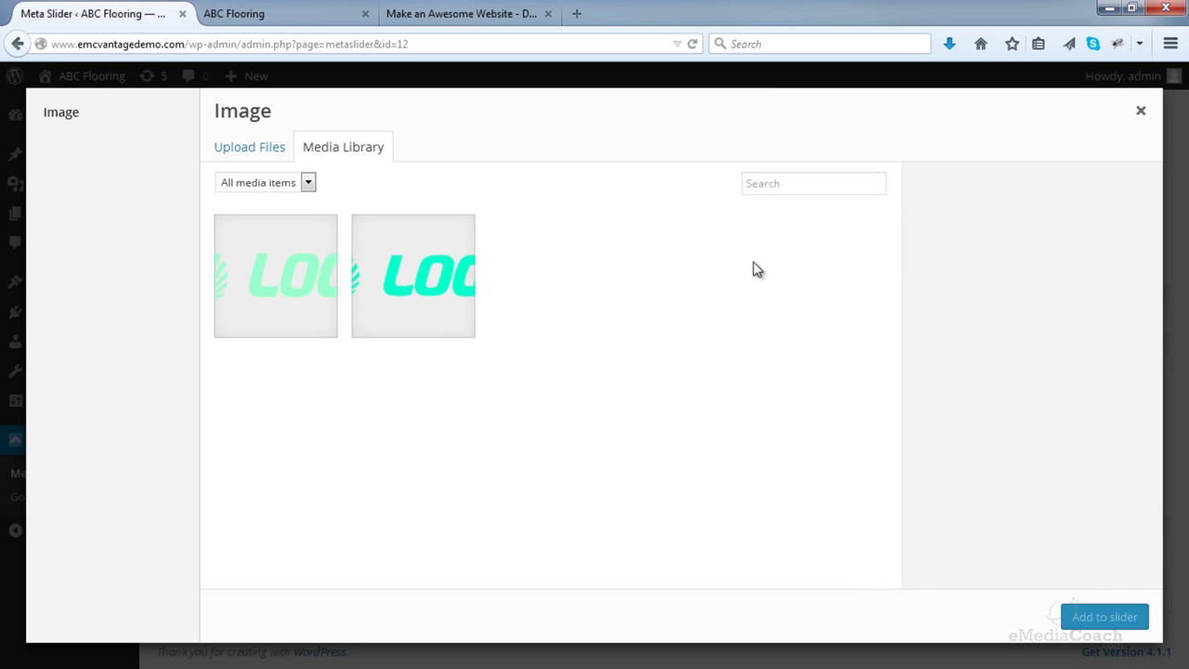
left_click(250, 152)
left_click(682, 380)
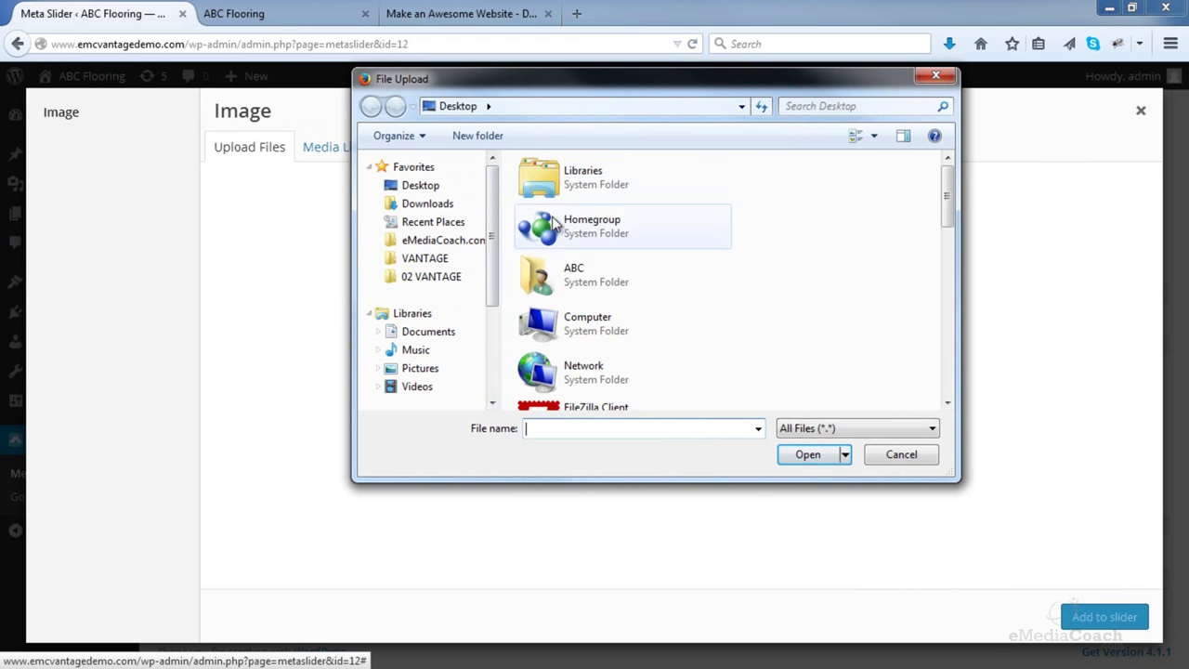
- Upload the six images in Images\Slider (10, 16, 18, 20, 22, download.jpg)
left_click(441, 260)
double_click(571, 192)
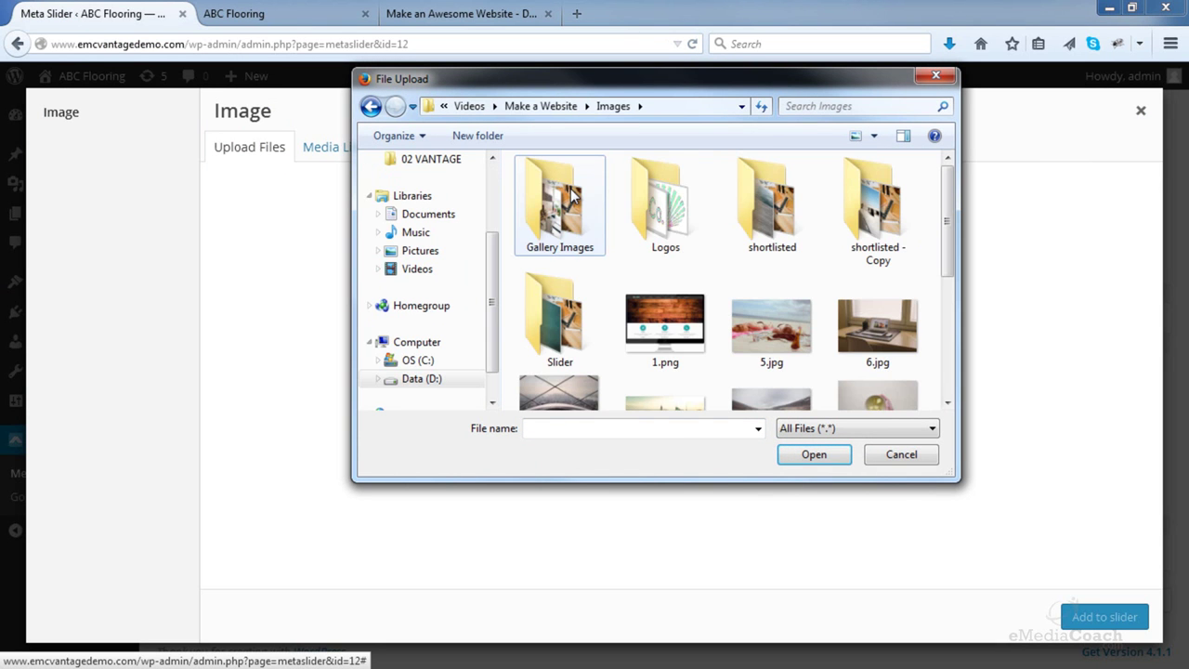
double_click(560, 316)
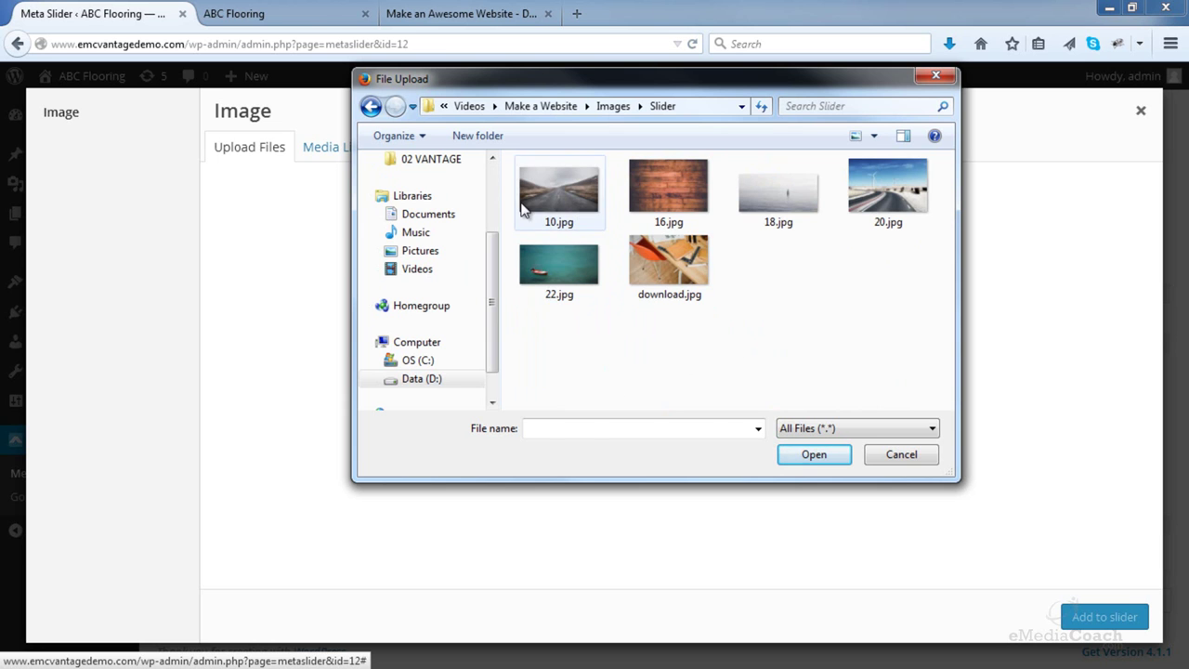
left_click_drag(505, 177, 913, 333)
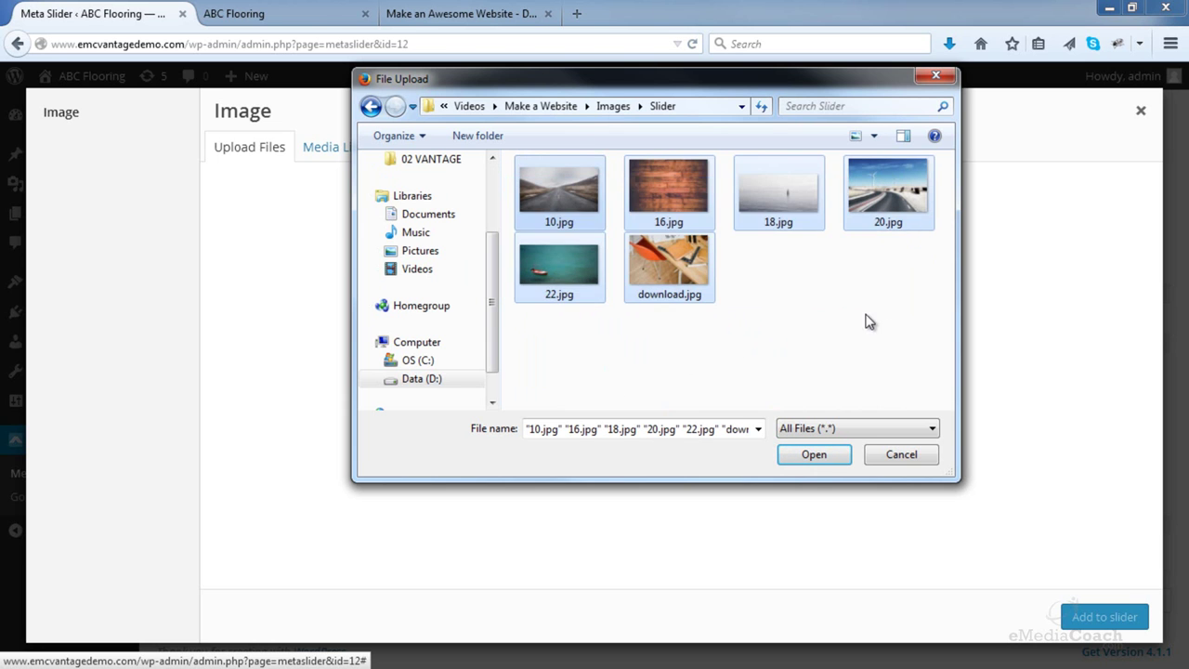
left_click(568, 189)
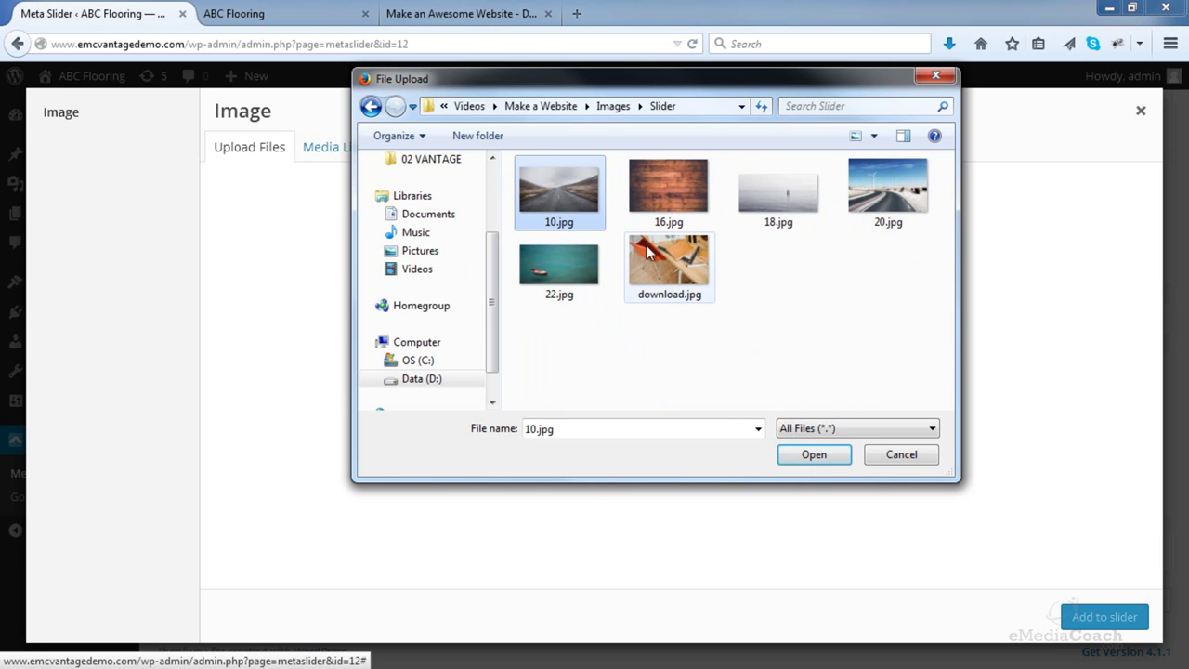
left_click(689, 267, "shift")
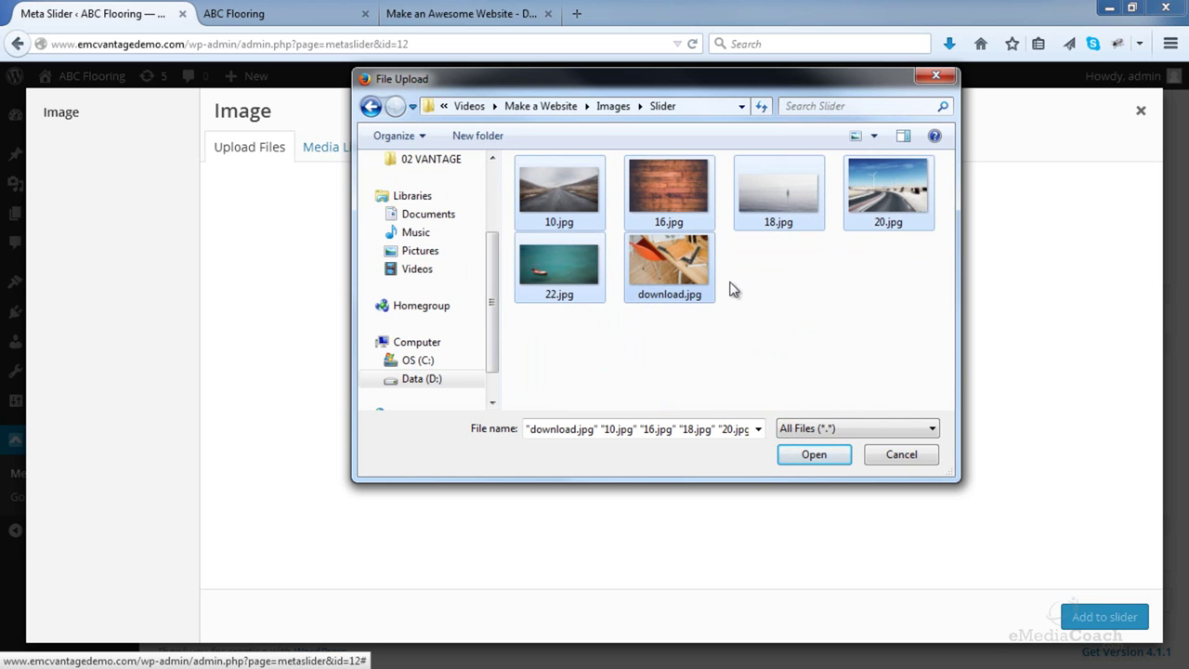
left_click(813, 455)
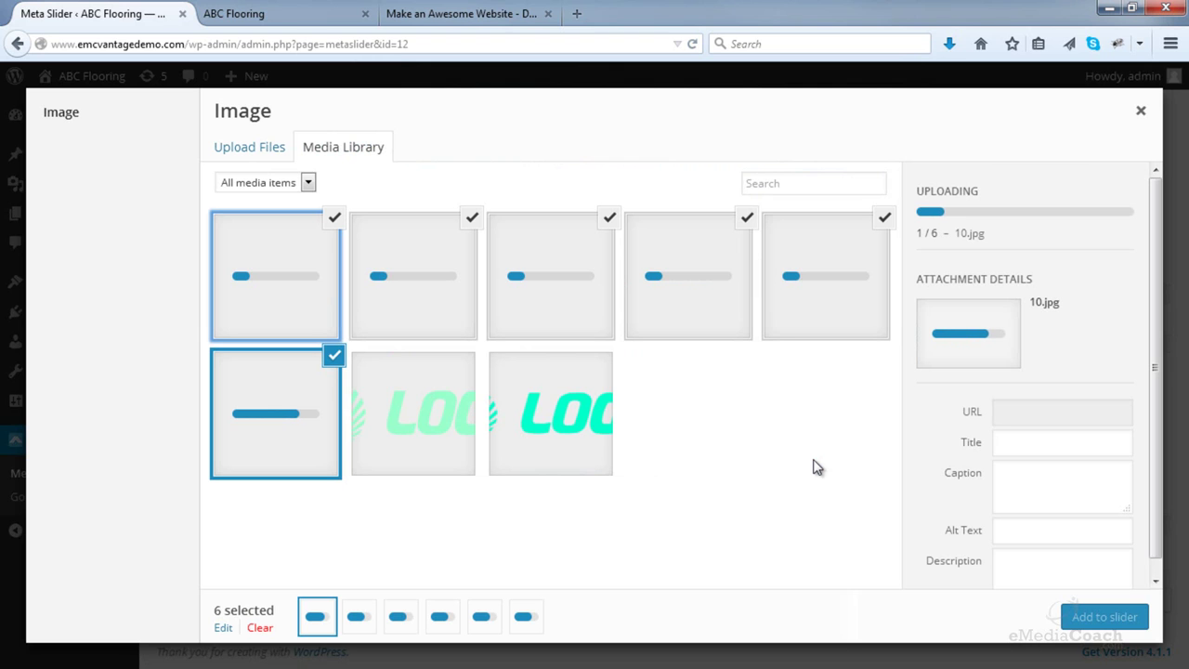
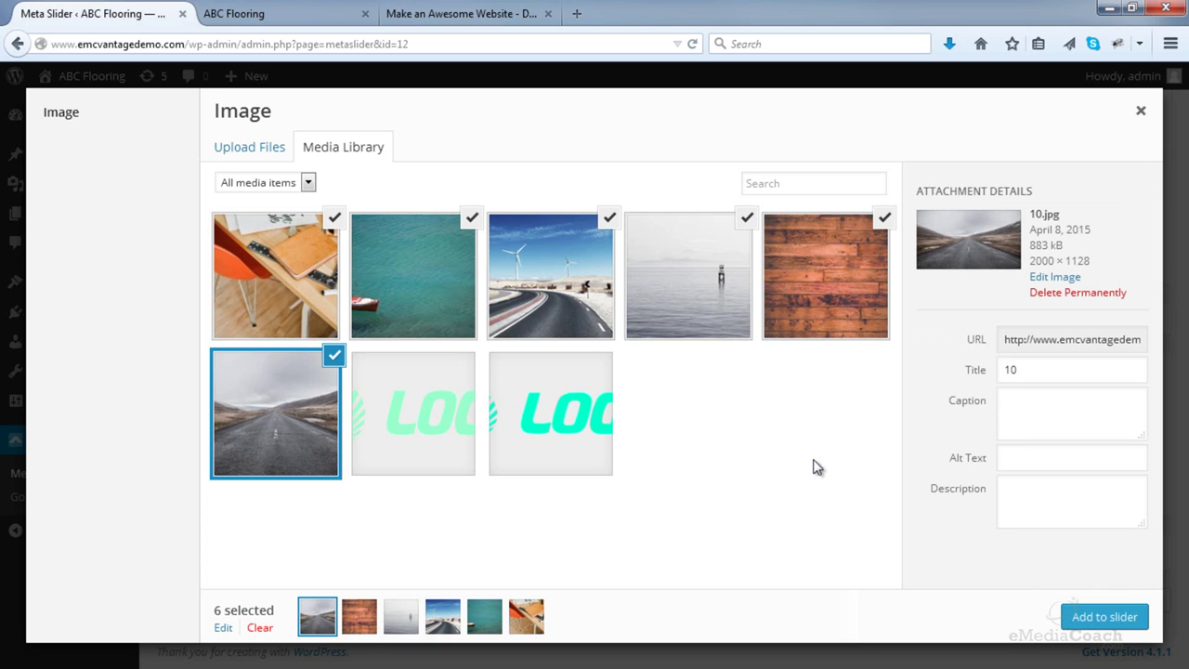
- Add the six selected images to the slider as slides
left_click(1139, 628)
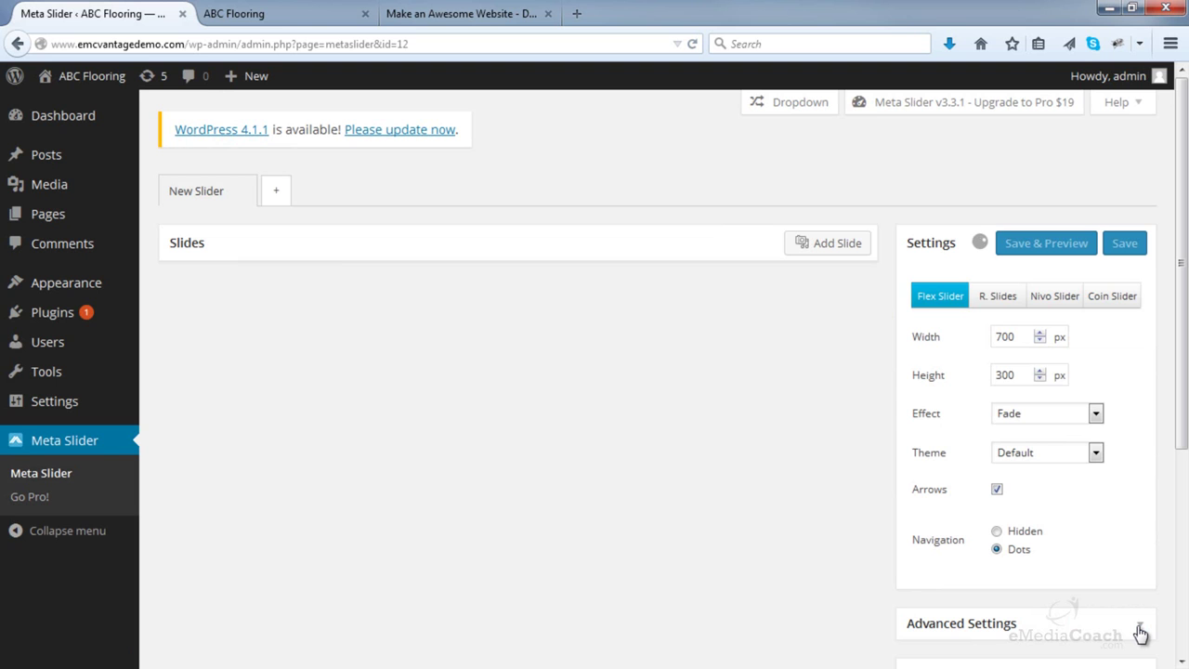
scroll(331, 273, "down", 5)
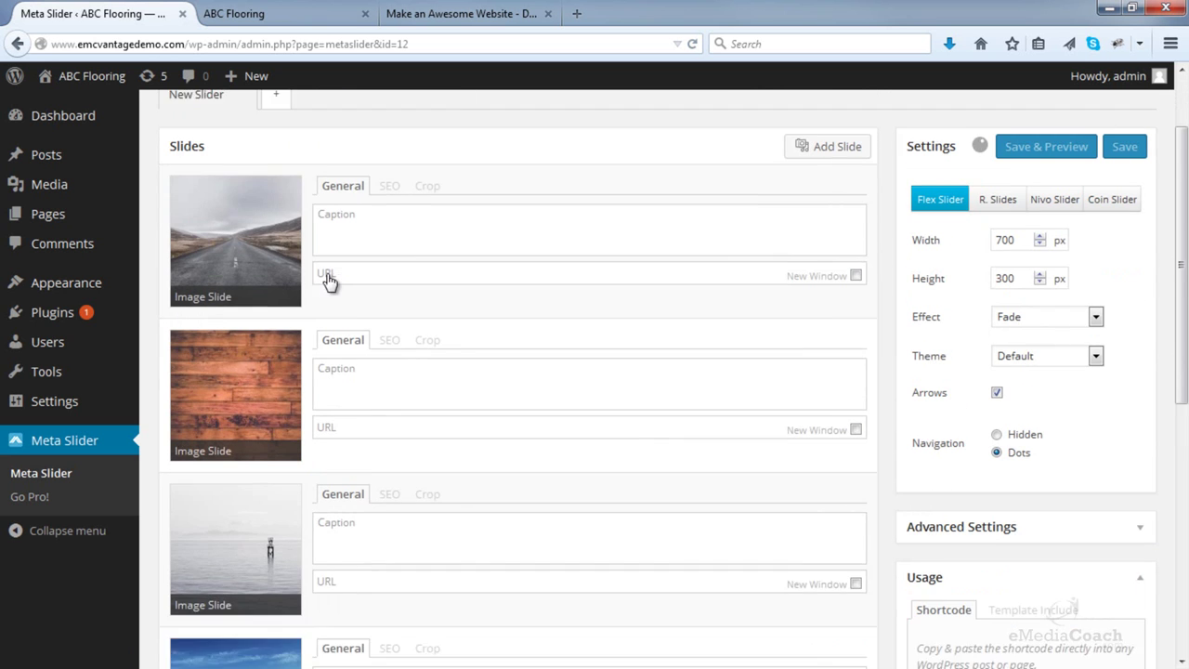
scroll(480, 316, "up", 5)
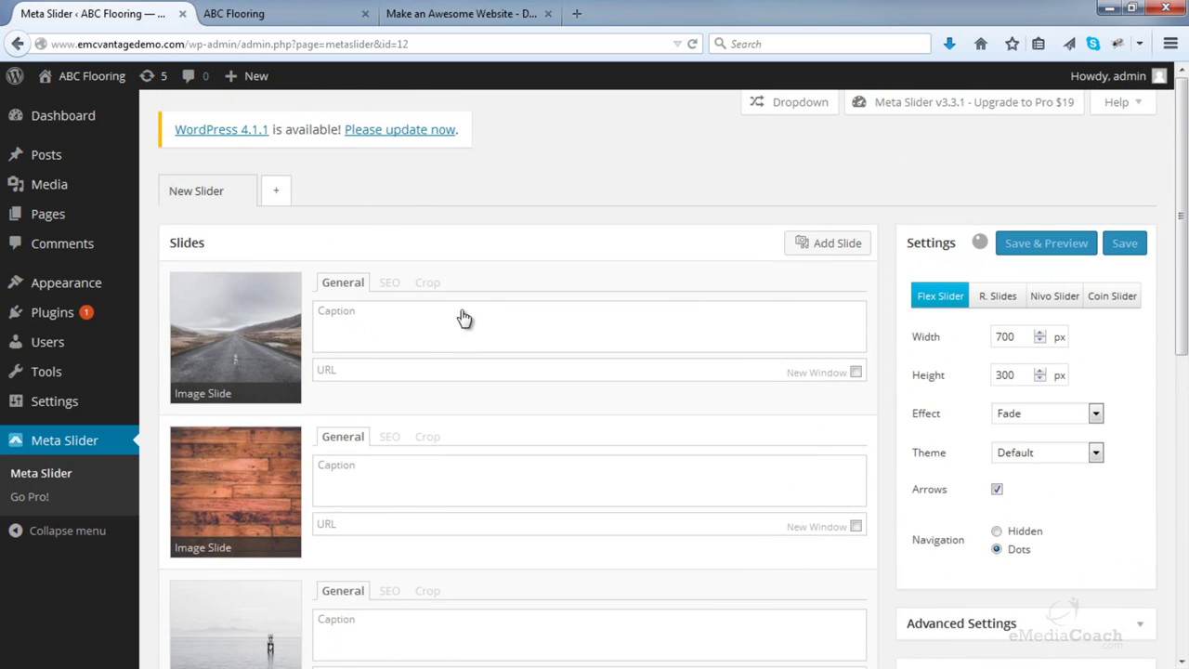
scroll(461, 318, "down", 1)
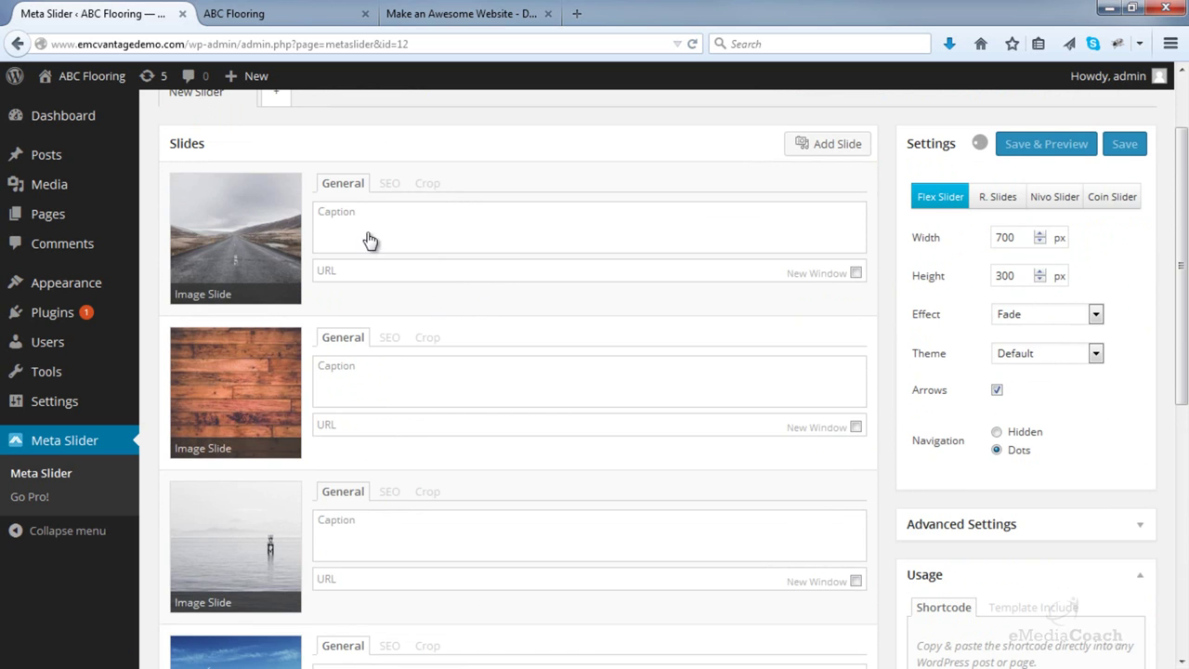
scroll(323, 265, "down", 2)
scroll(433, 351, "down", 2)
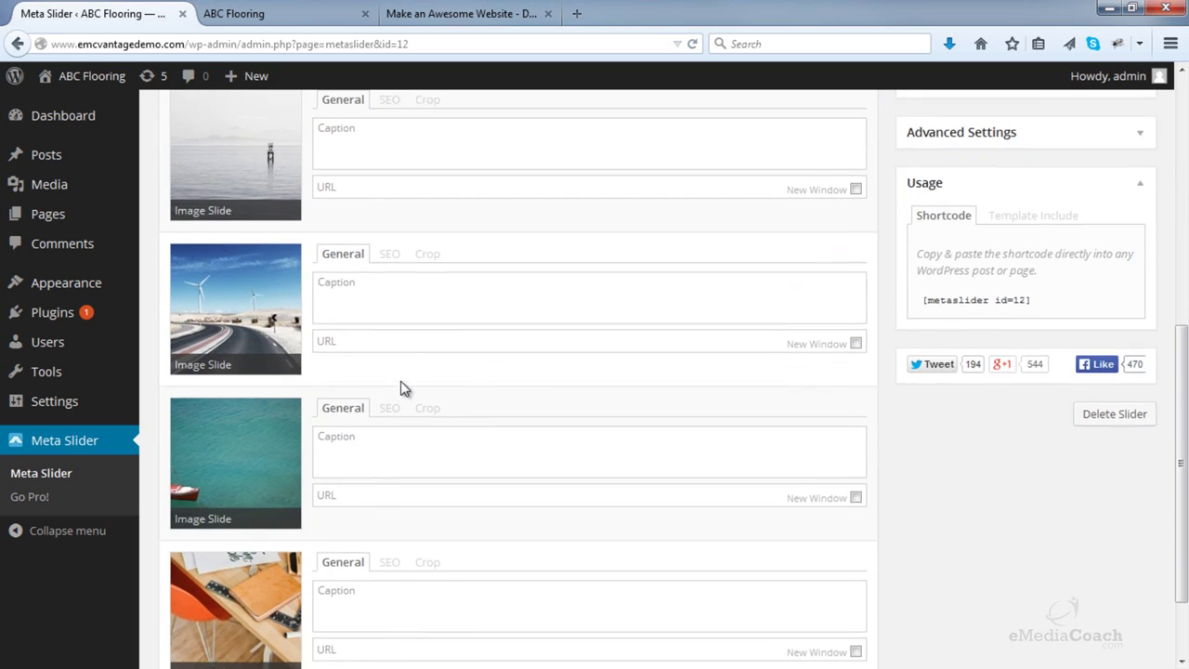
scroll(403, 388, "up", 3)
scroll(401, 388, "up", 1)
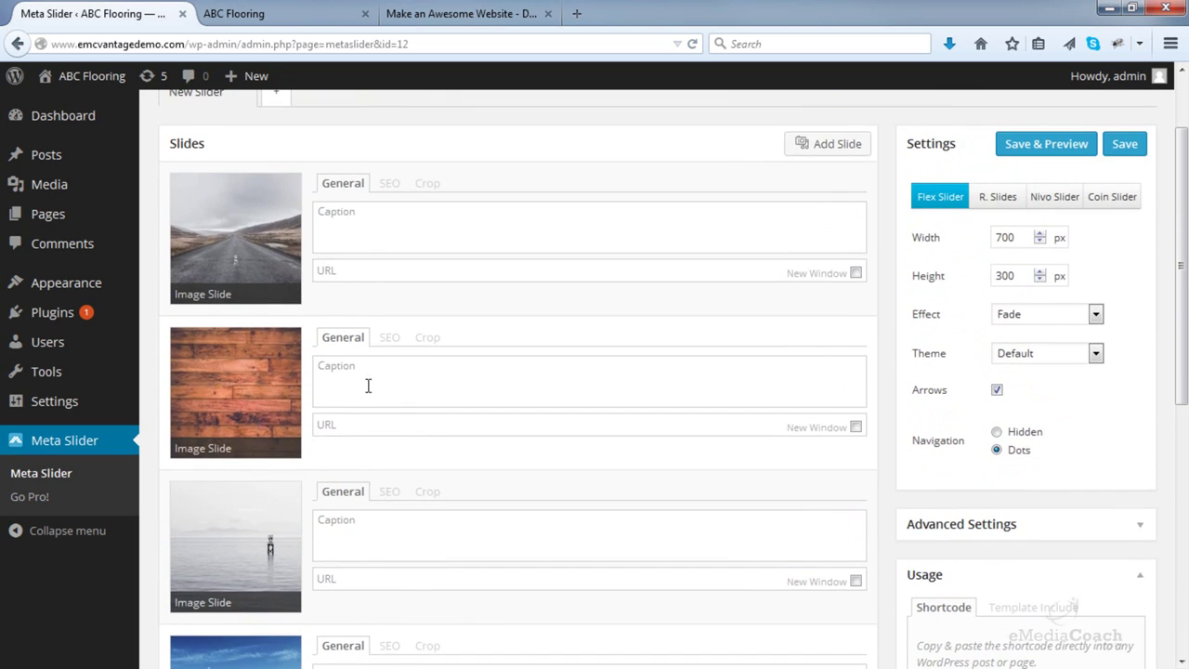
- Move the wood floor slide to the top and rearrange the following slides
left_click_drag(221, 397, 216, 219)
scroll(247, 273, "down", 4)
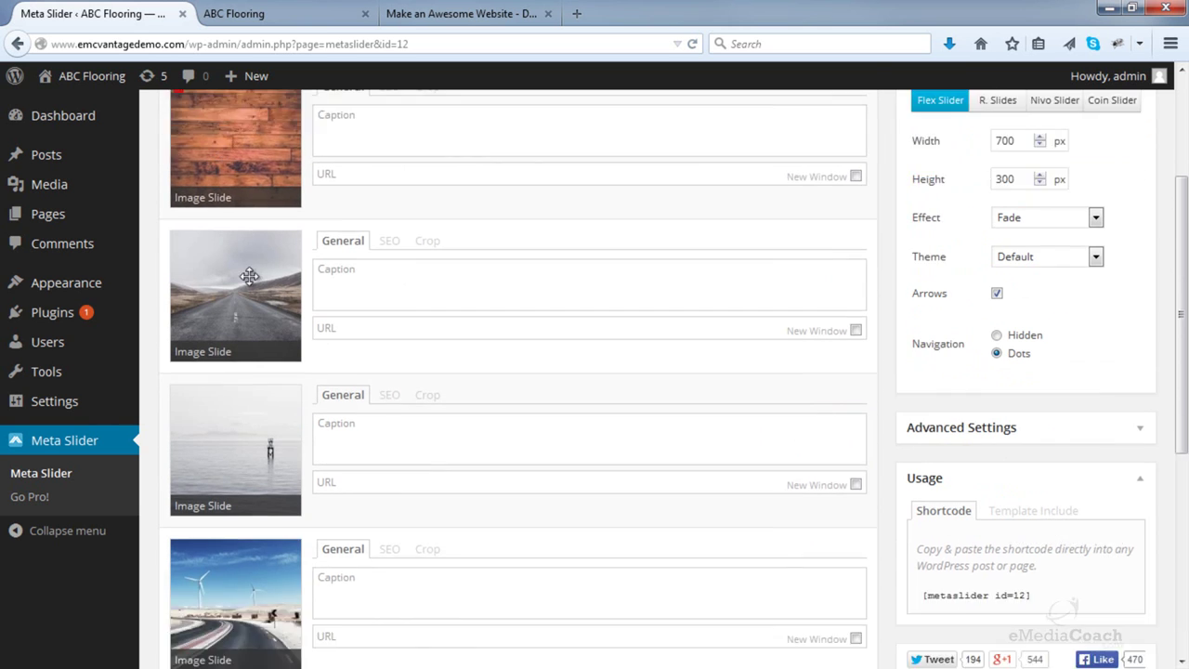
left_click_drag(254, 272, 266, 412)
scroll(278, 402, "down", 1)
scroll(278, 402, "down", 1)
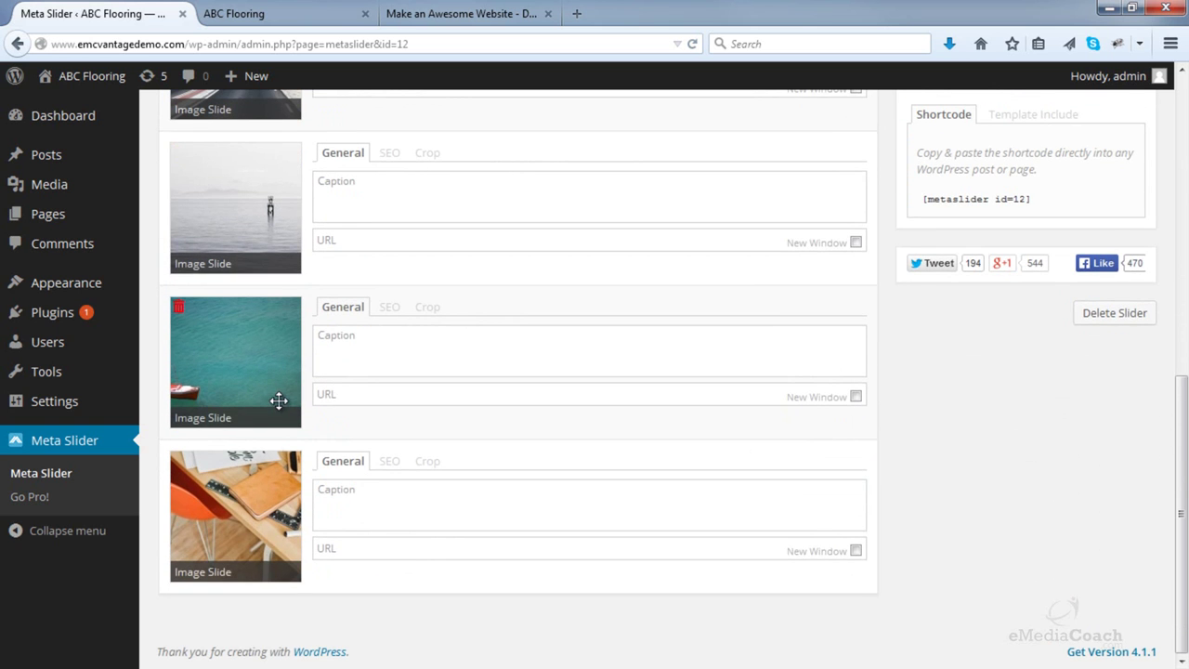
left_click_drag(265, 484, 267, 397)
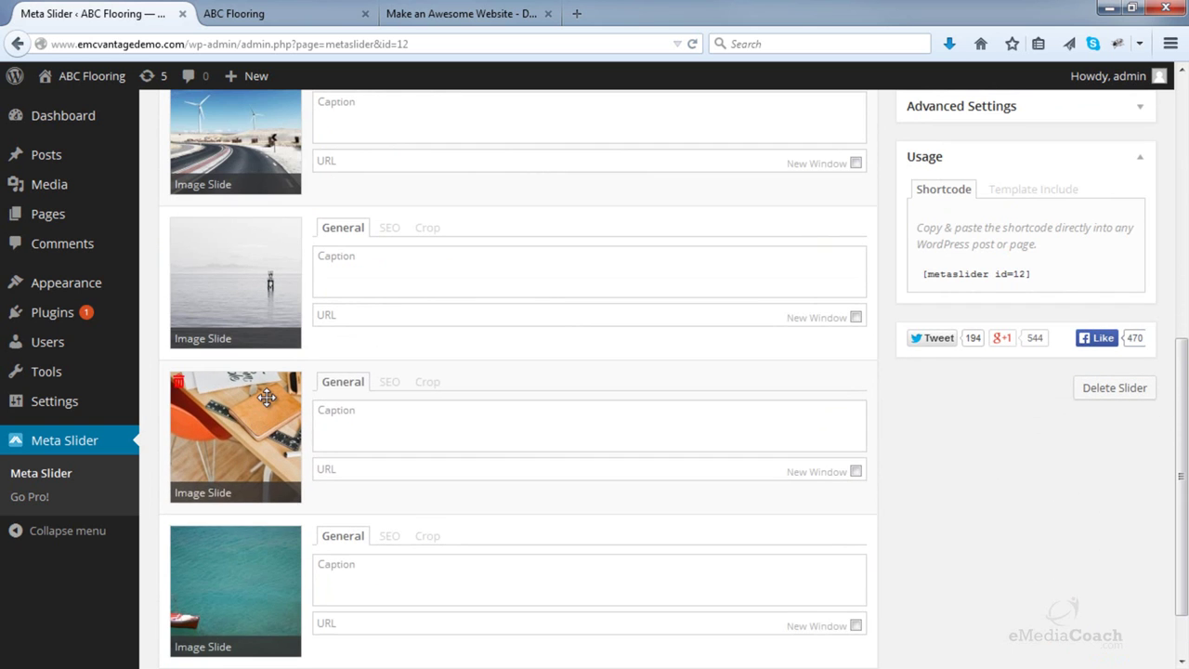
scroll(267, 397, "up", 3)
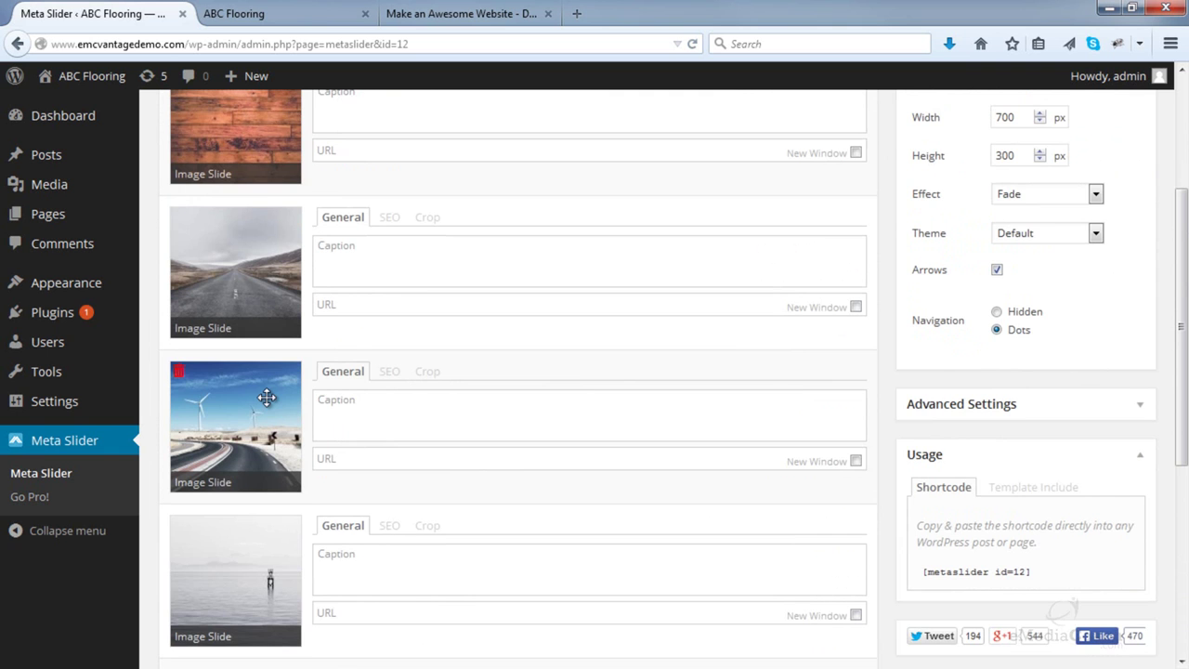
scroll(266, 398, "up", 3)
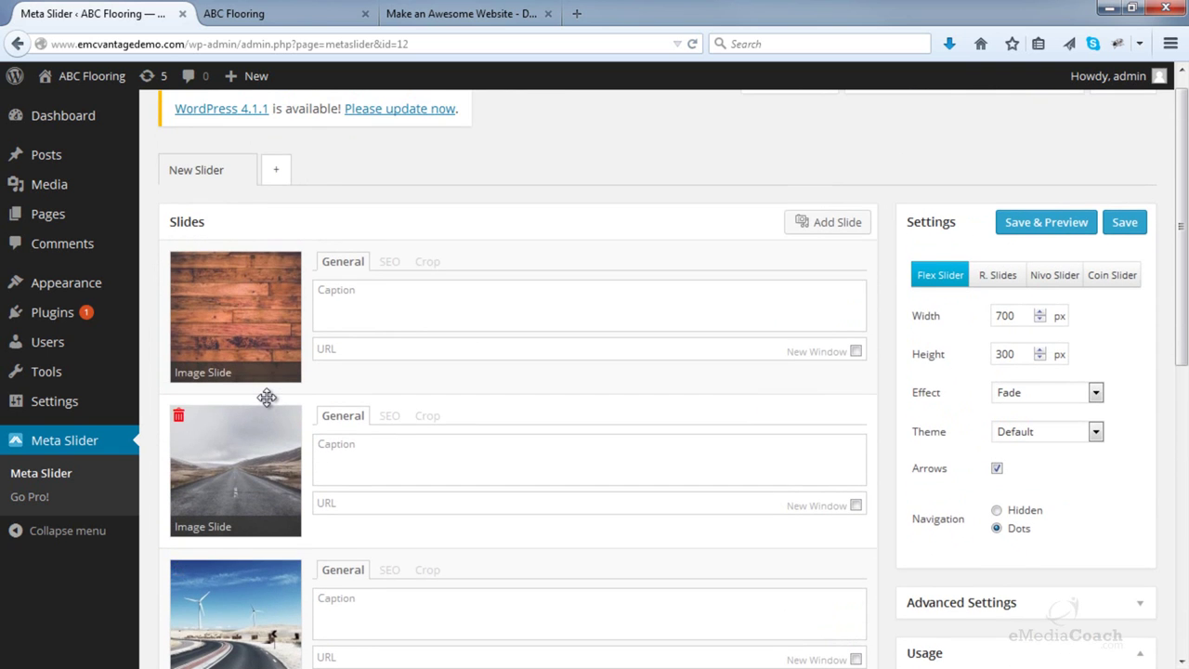
scroll(267, 398, "down", 6)
- Move the foggy lake slide below the chair slide, leaving teal water last
left_click_drag(259, 227, 260, 499)
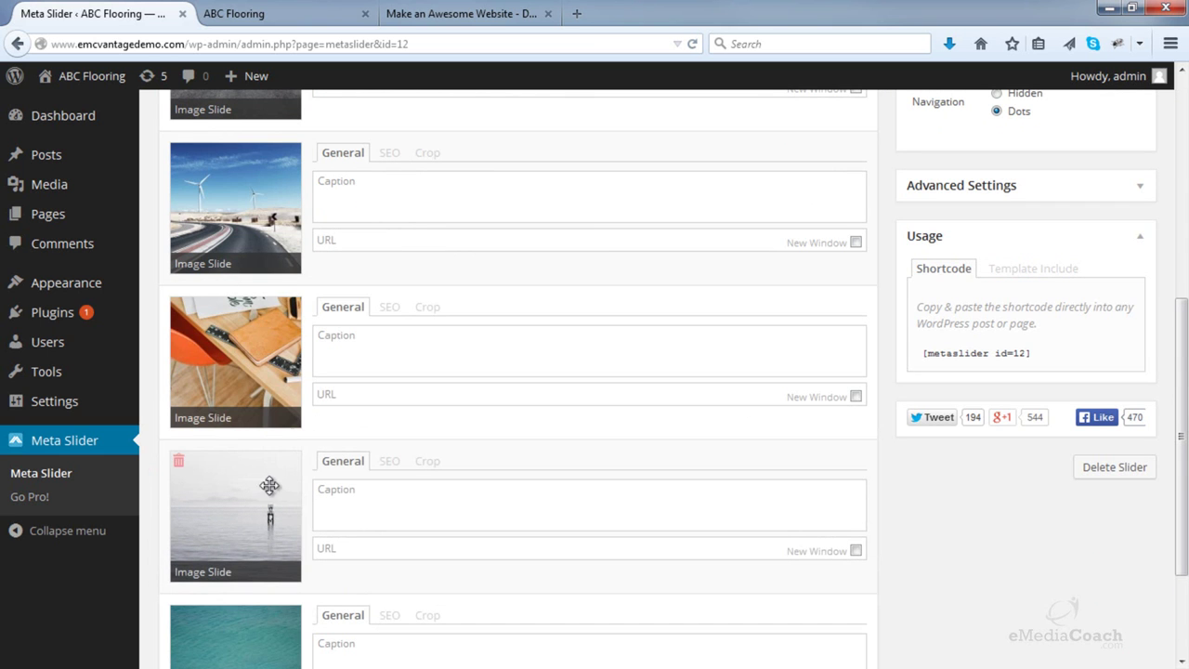
scroll(273, 428, "up", 3)
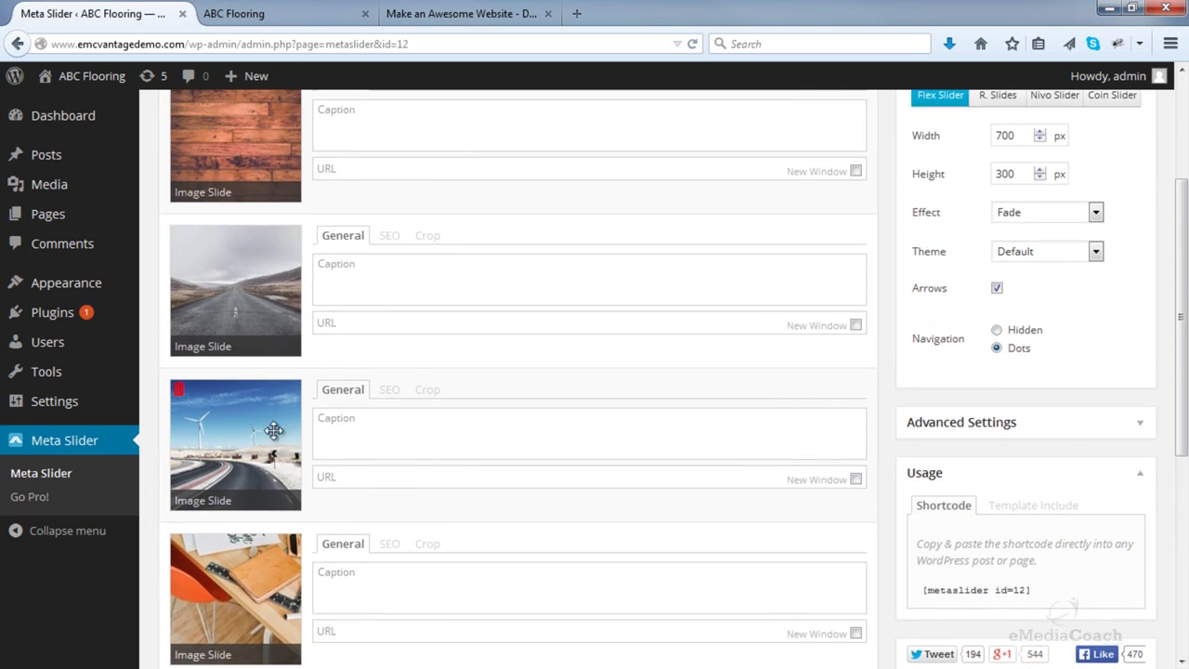
scroll(273, 429, "up", 3)
scroll(265, 400, "down", 7)
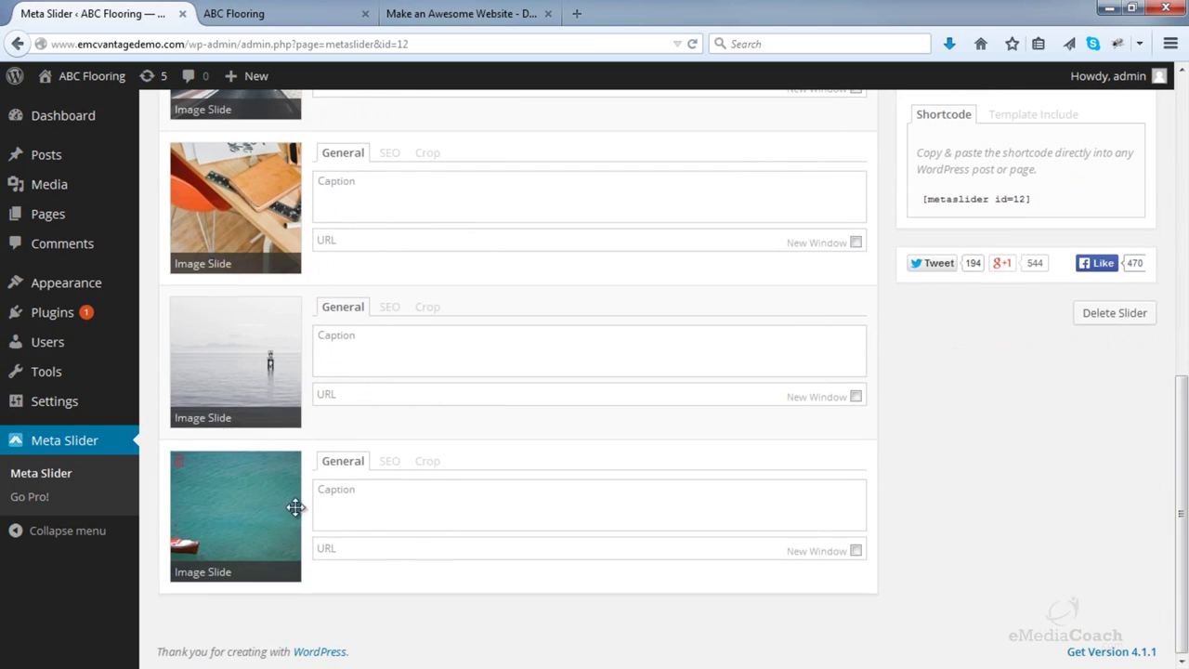
scroll(285, 510, "up", 7)
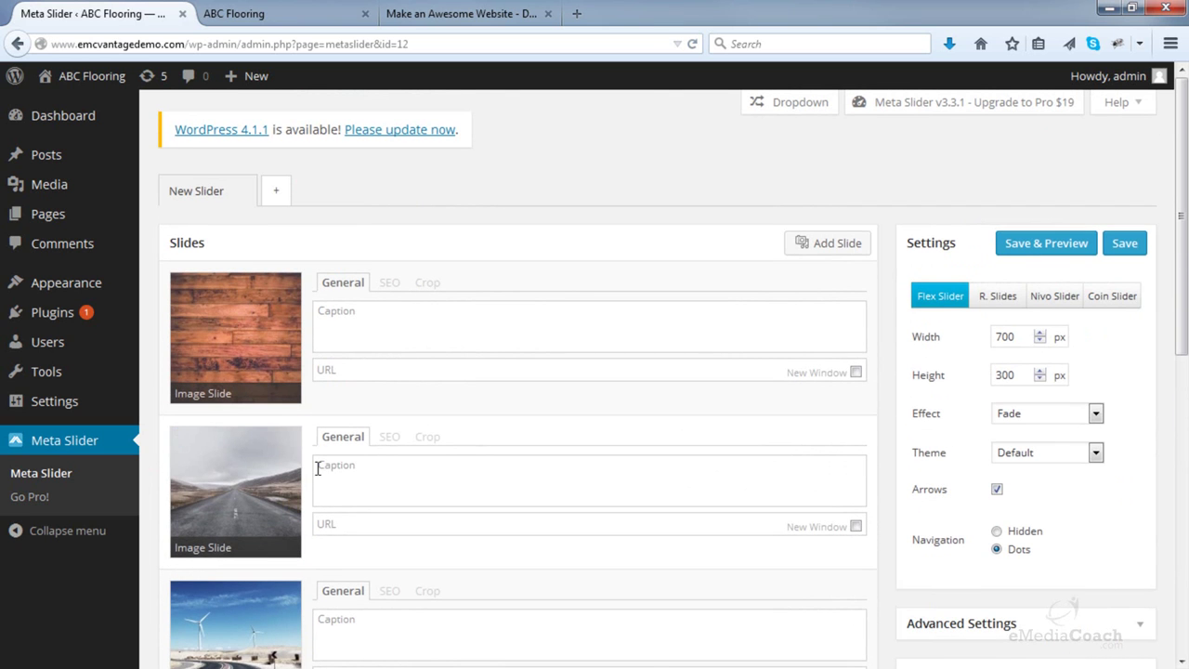
mouse_move(182, 292)
- Set the slideshow width to 1080 px and height to 370 px
left_click_drag(1040, 337, 937, 338)
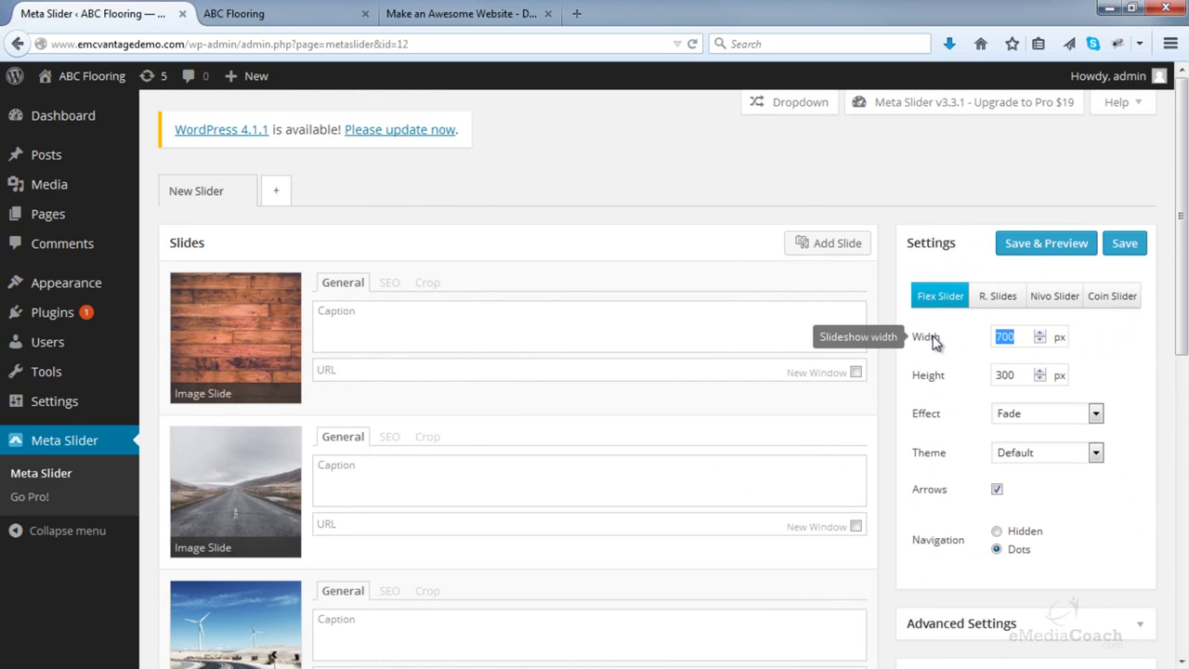
type("1080")
left_click_drag(1018, 374, 959, 371)
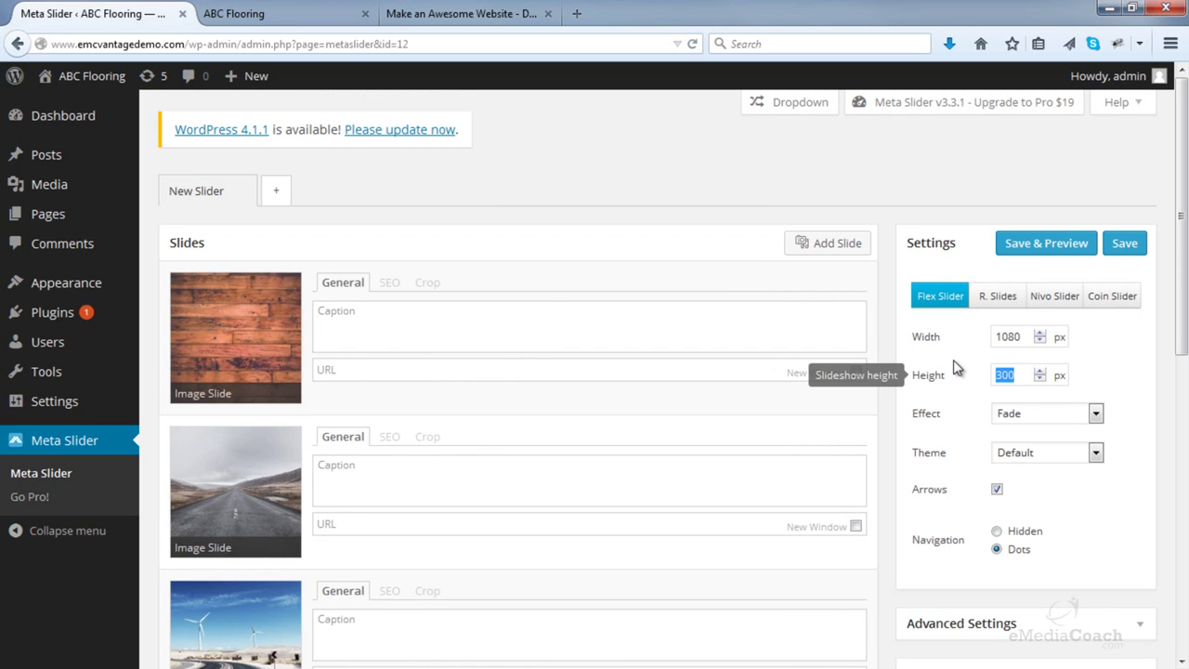
type("370")
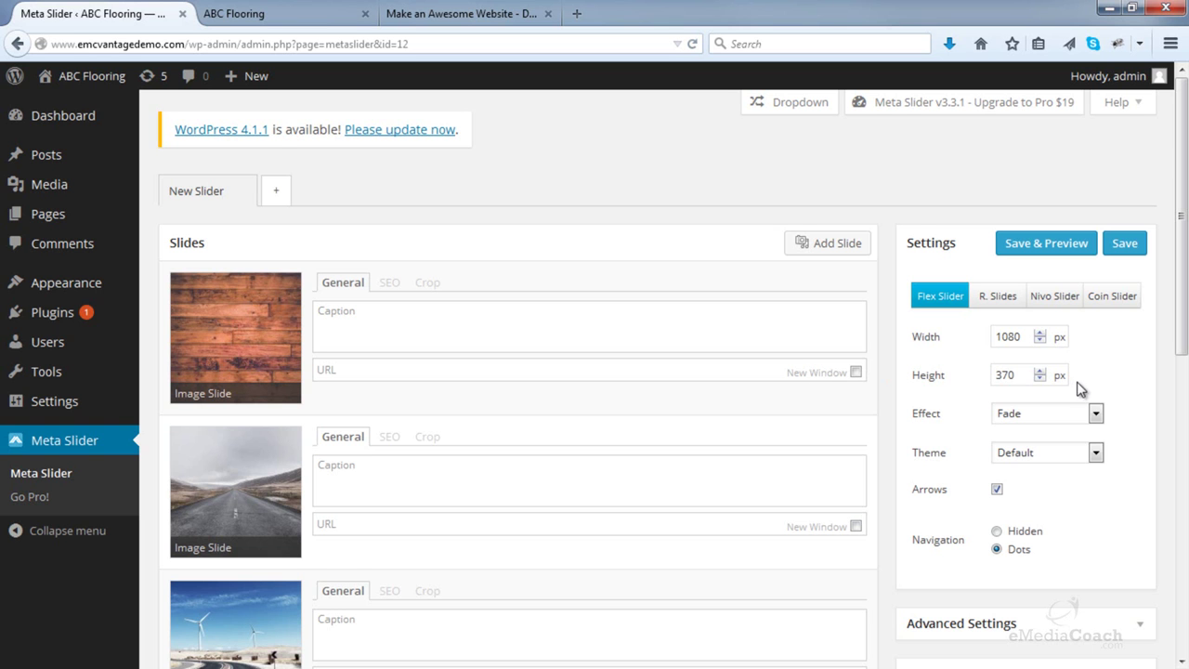
scroll(1080, 385, "down", 3)
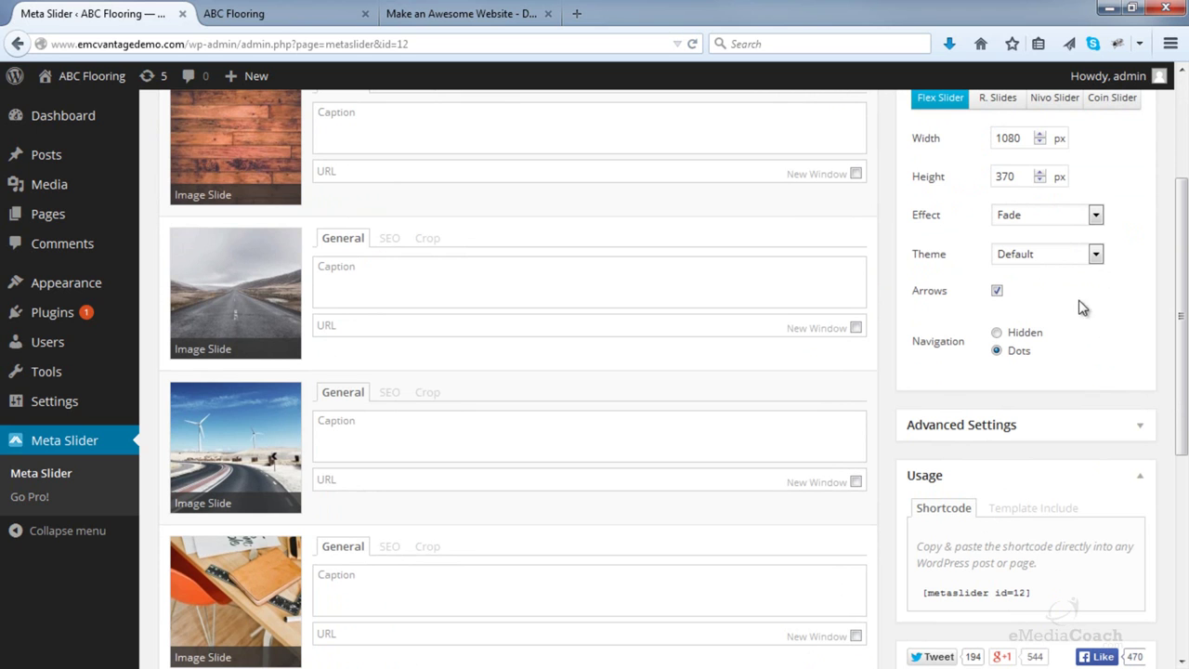
- Choose the Vantage (Flex) slider theme
left_click(1076, 256)
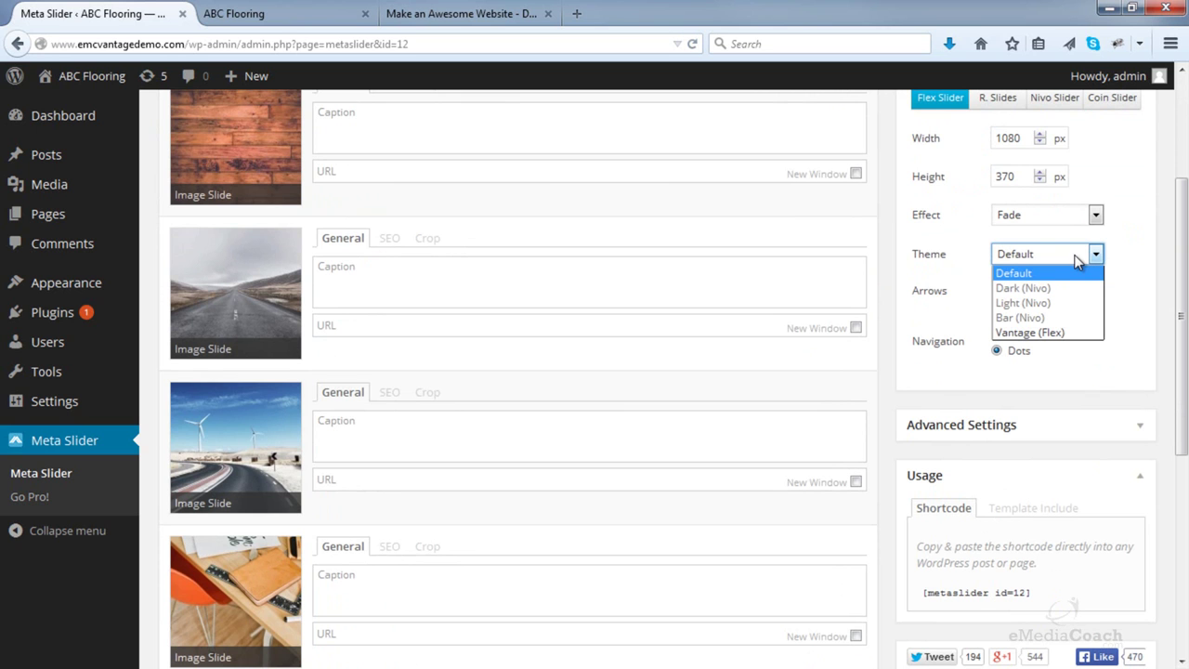
left_click(1024, 333)
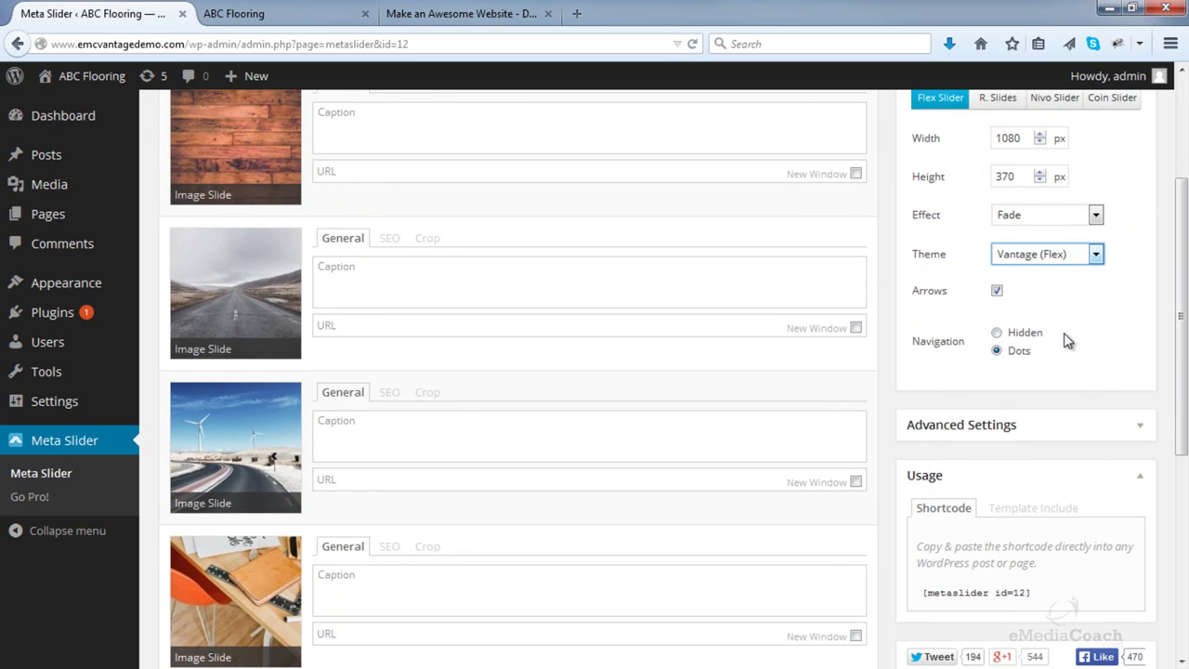
scroll(1067, 341, "up", 3)
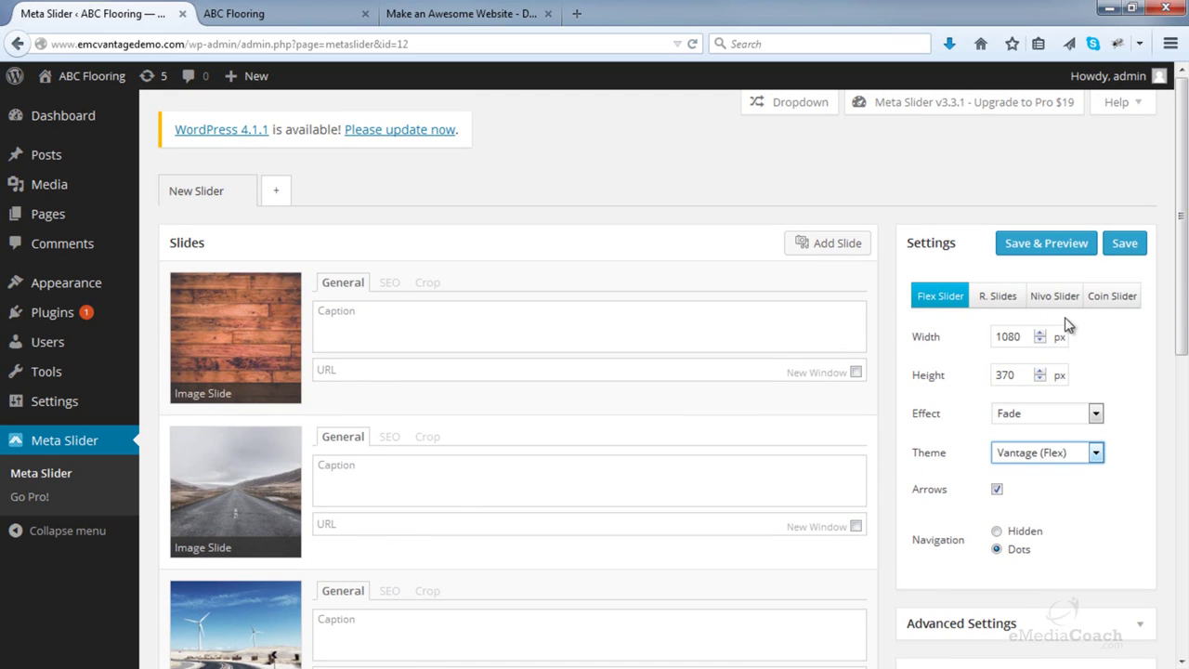
- Save and preview the slider, advance two slides, then close the preview
left_click(1073, 253)
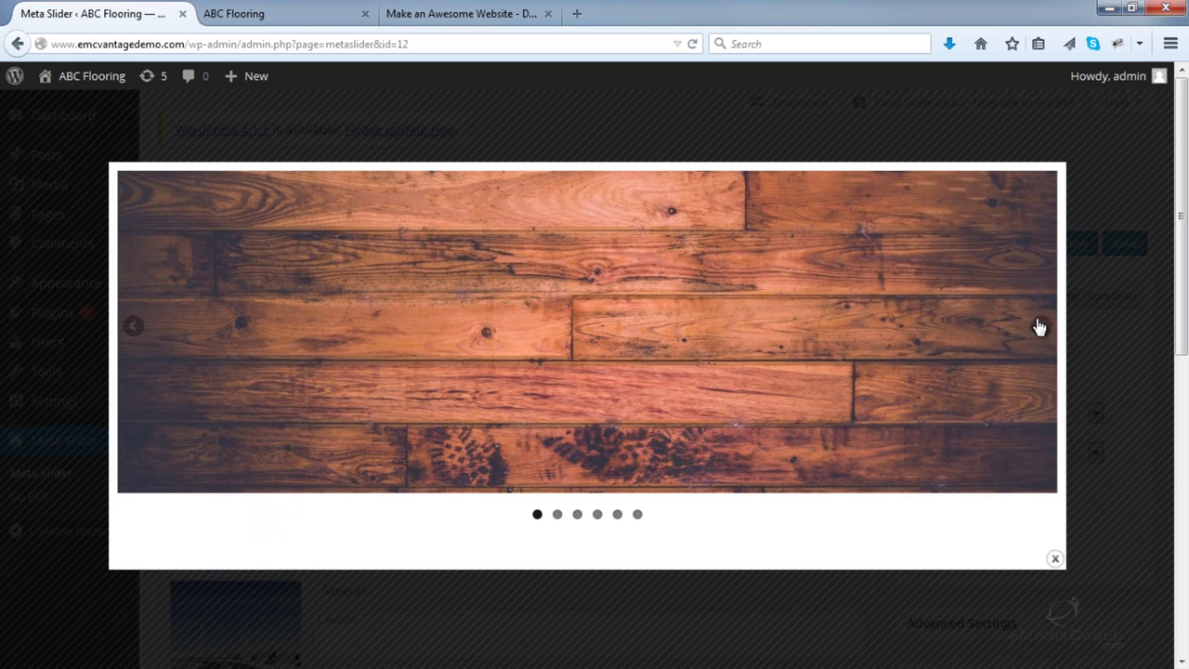
left_click(1038, 326)
left_click(1039, 327)
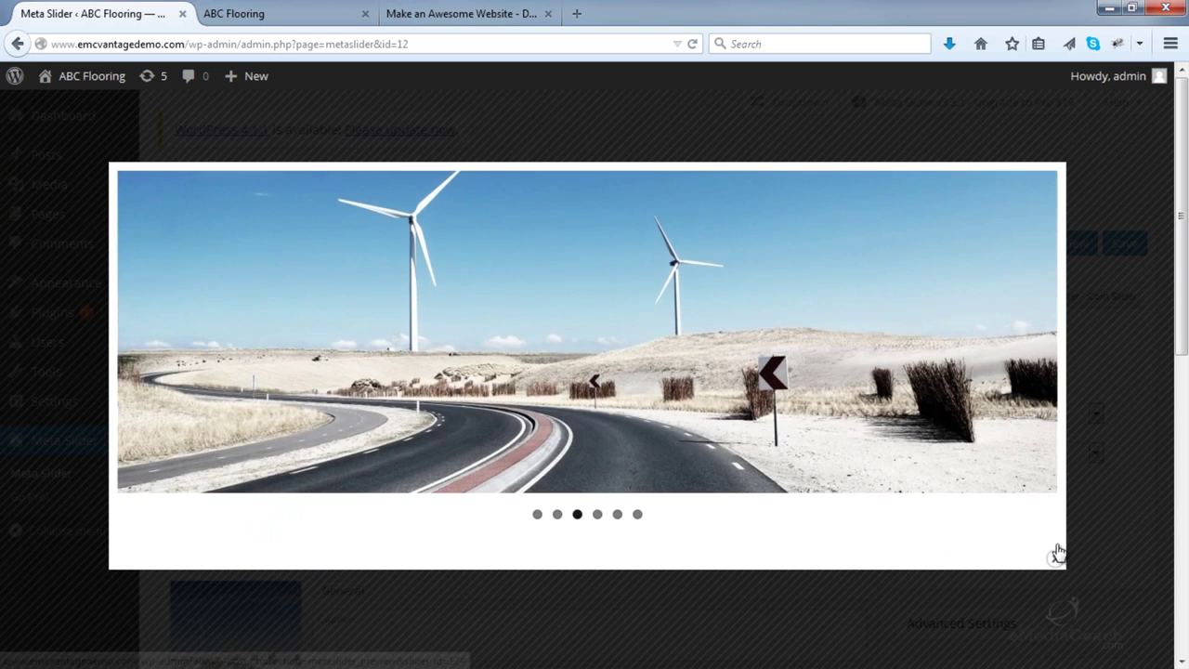
left_click(1054, 558)
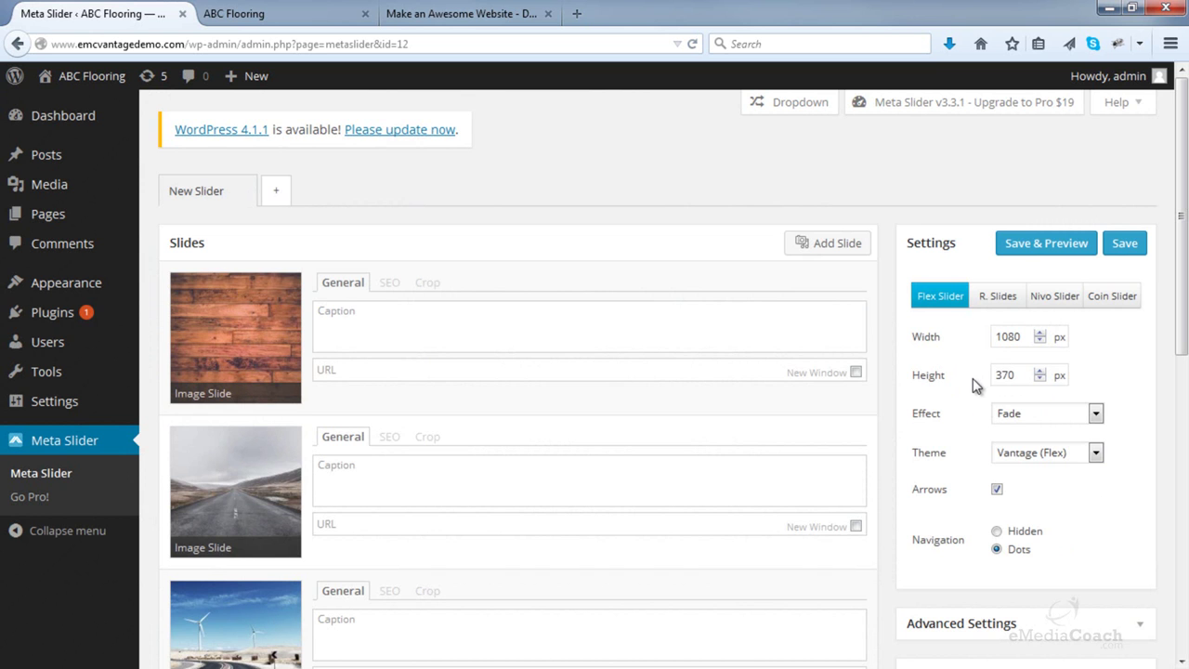
scroll(971, 378, "down", 4)
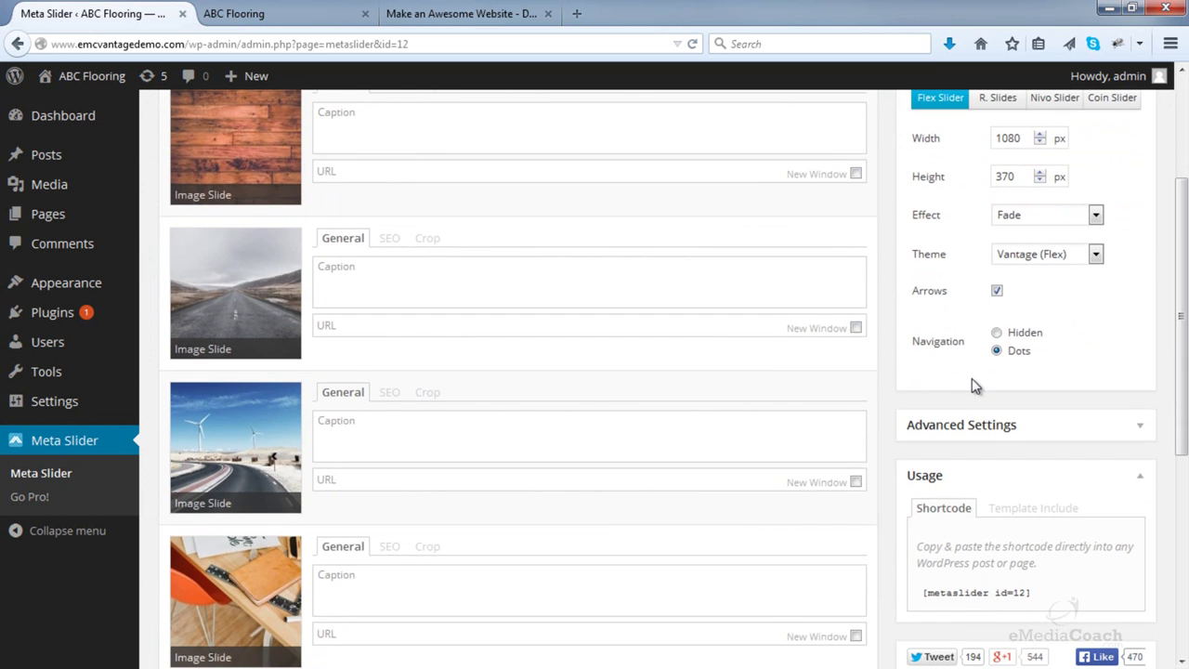
- Change the Advanced Settings slide delay from 3000 to 8000 ms
left_click(1132, 430)
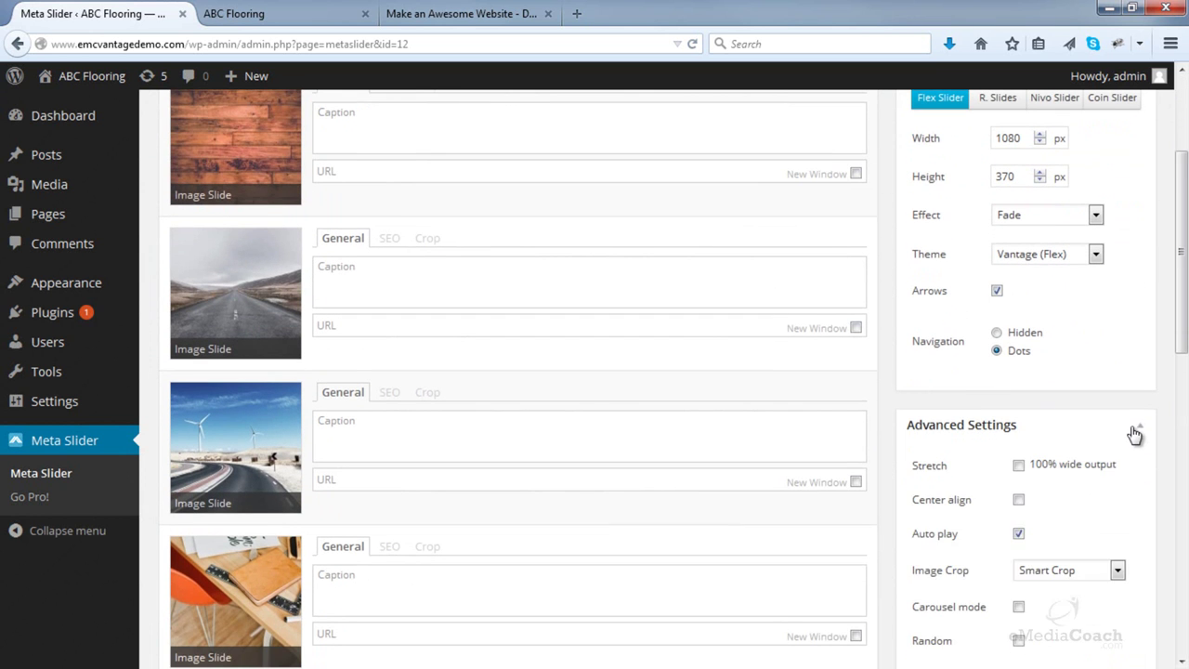
scroll(1132, 430, "down", 8)
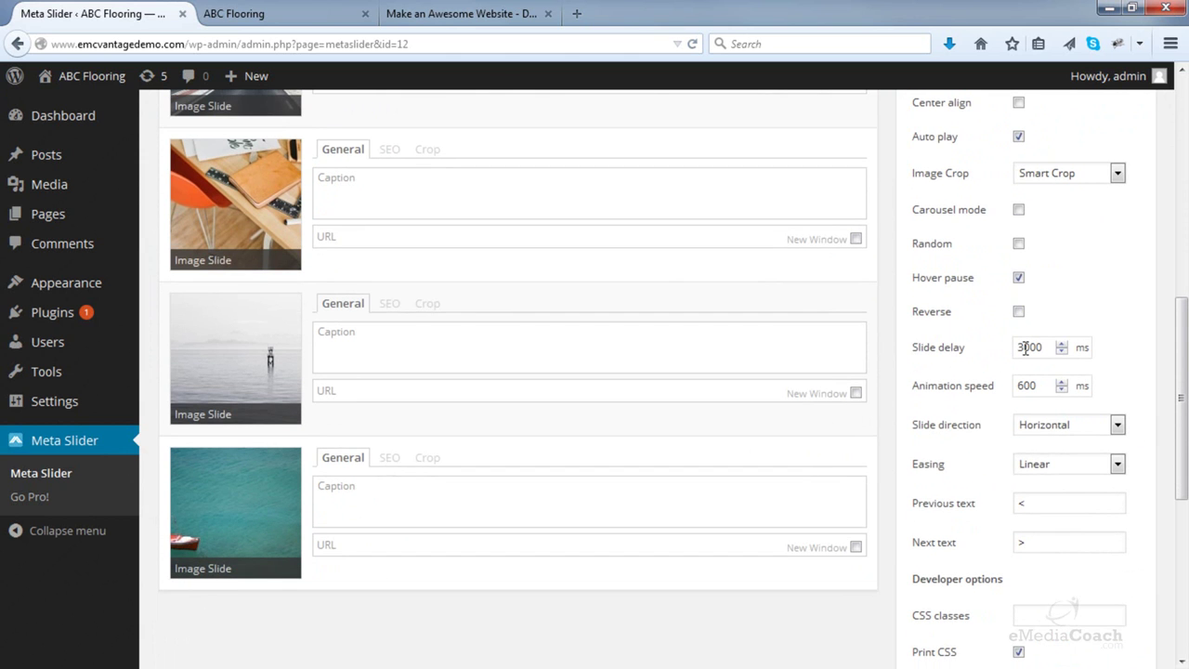
mouse_move(1007, 355)
left_click_drag(1023, 347, 993, 349)
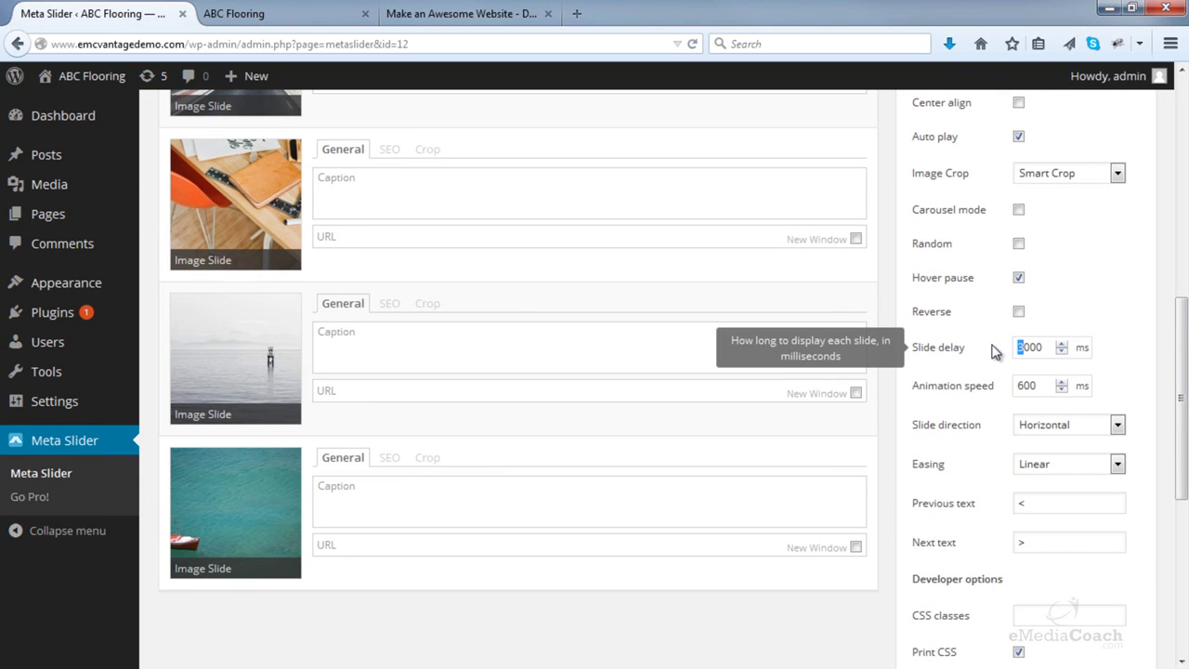
type("8")
scroll(992, 350, "down", 4)
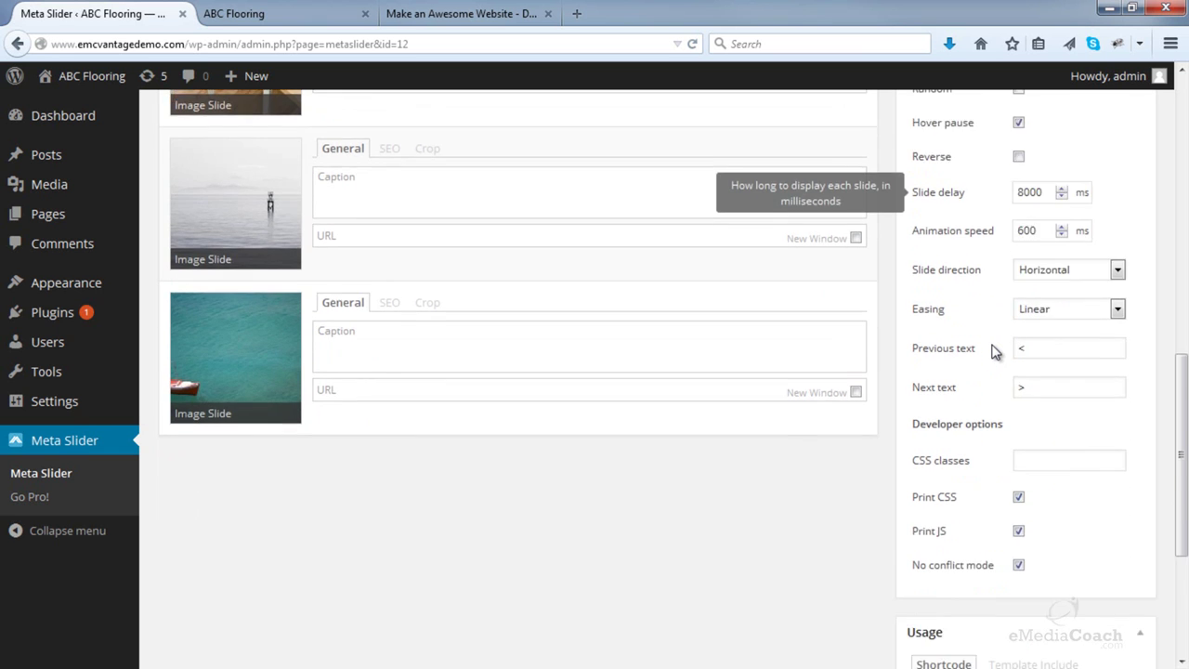
scroll(992, 350, "up", 4)
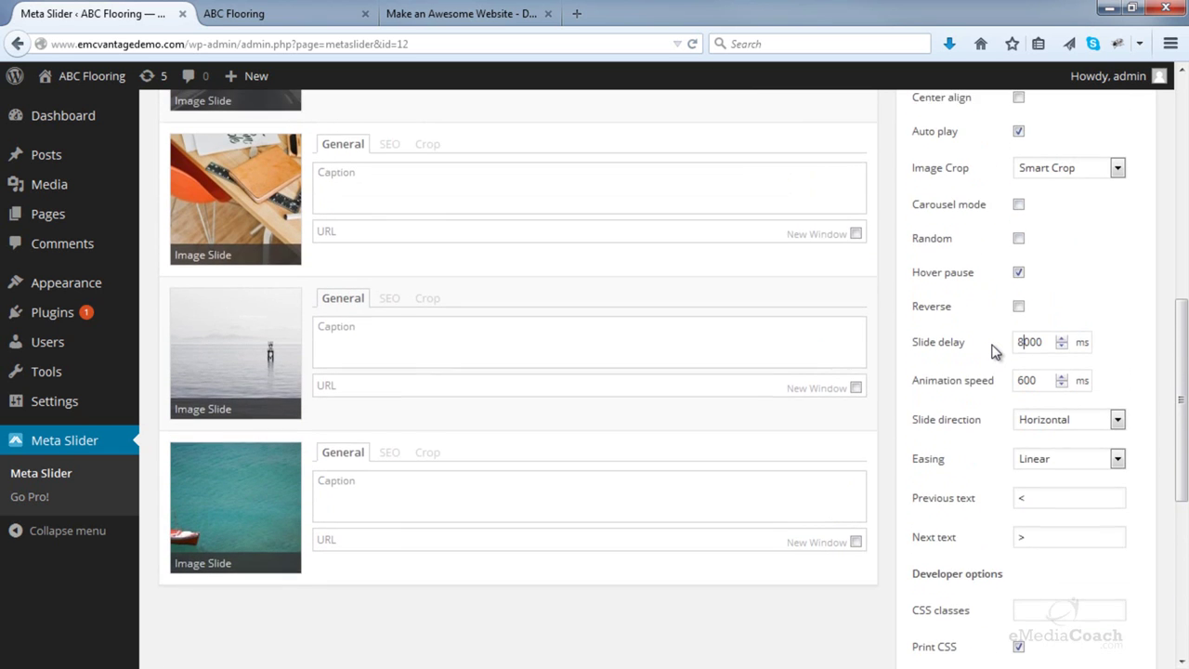
scroll(940, 356, "down", 5)
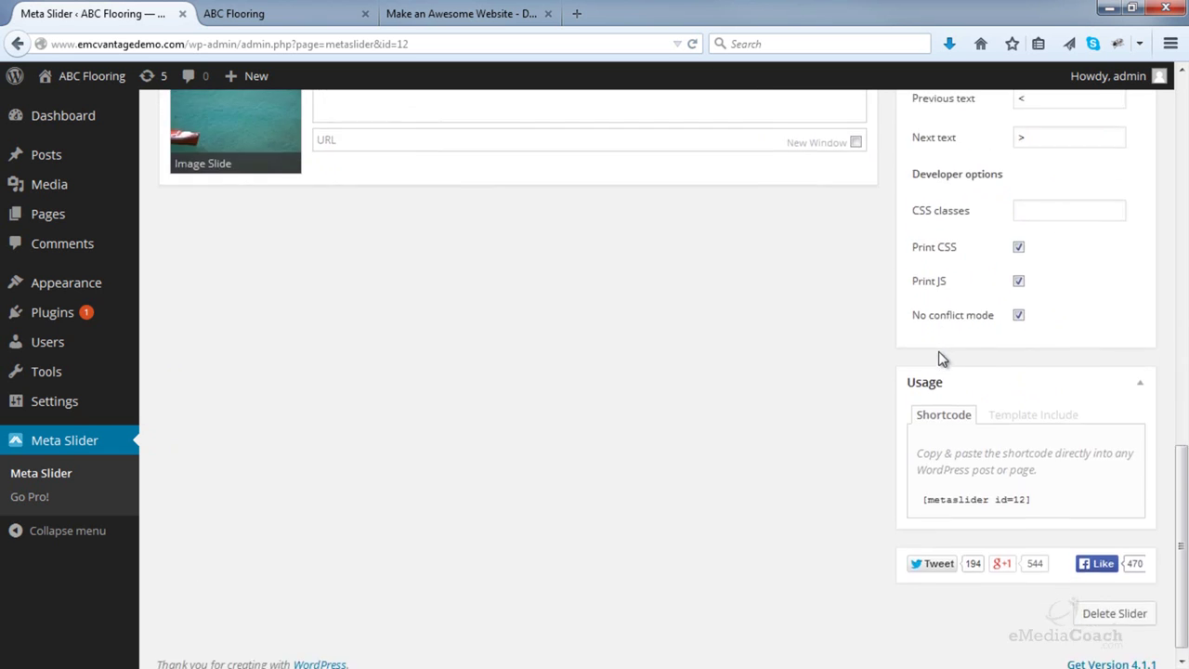
scroll(941, 358, "up", 6)
scroll(940, 357, "up", 5)
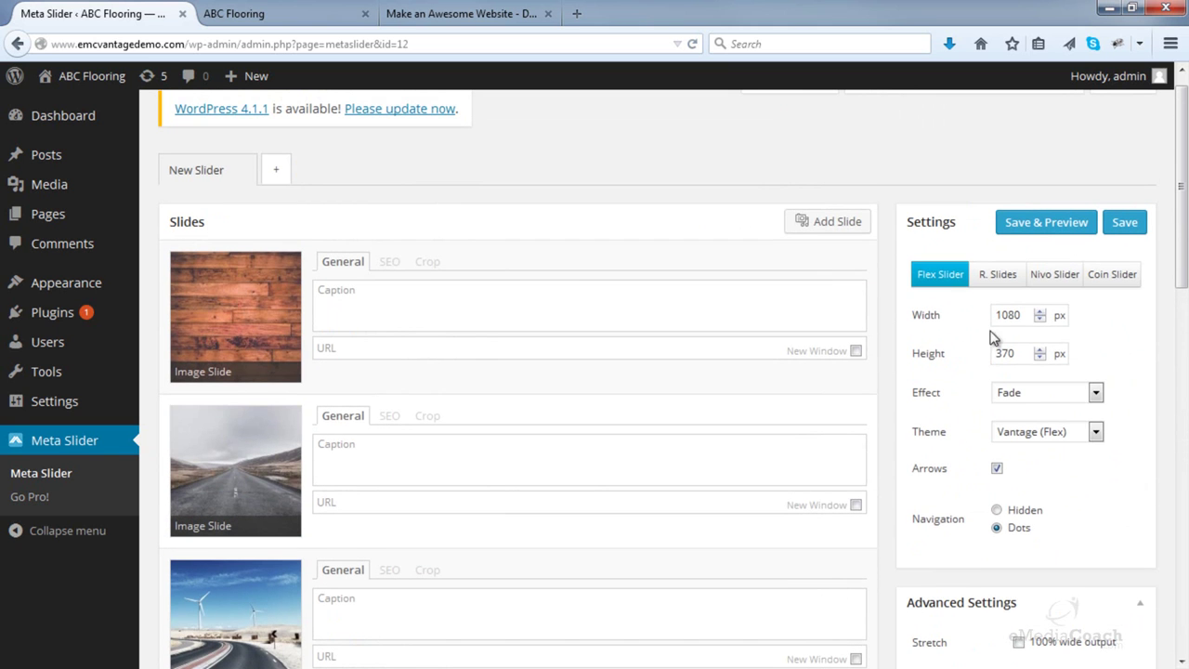
- Save the slider and reload the ABC Flooring homepage to check it
left_click(1125, 223)
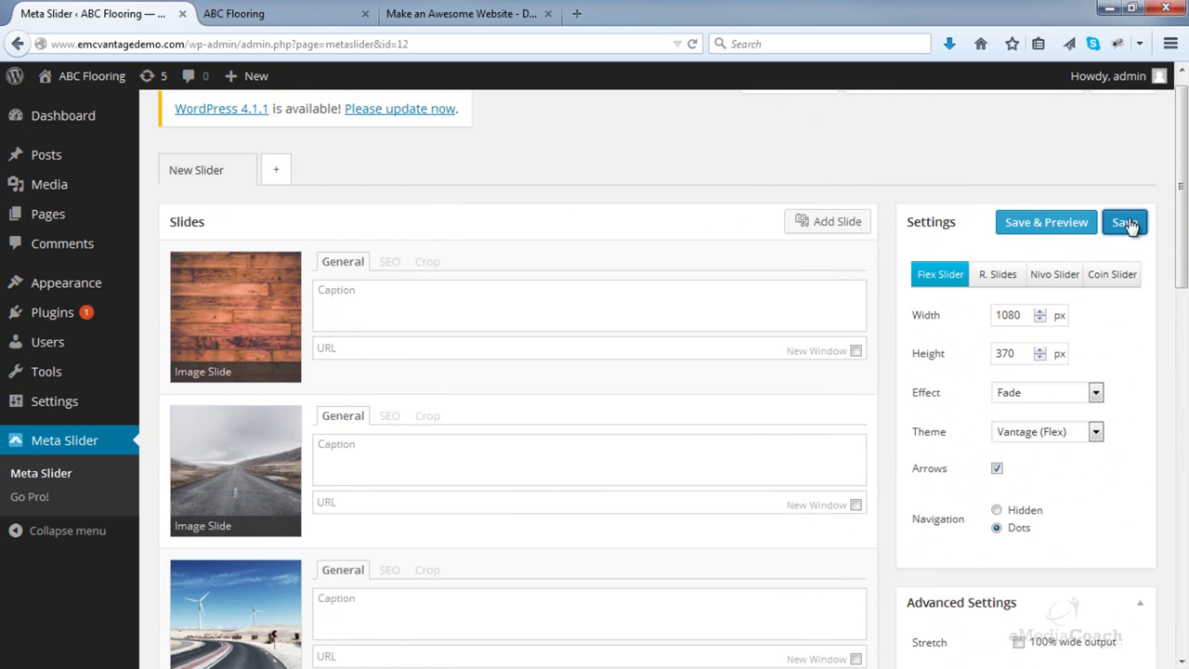
left_click(373, 20)
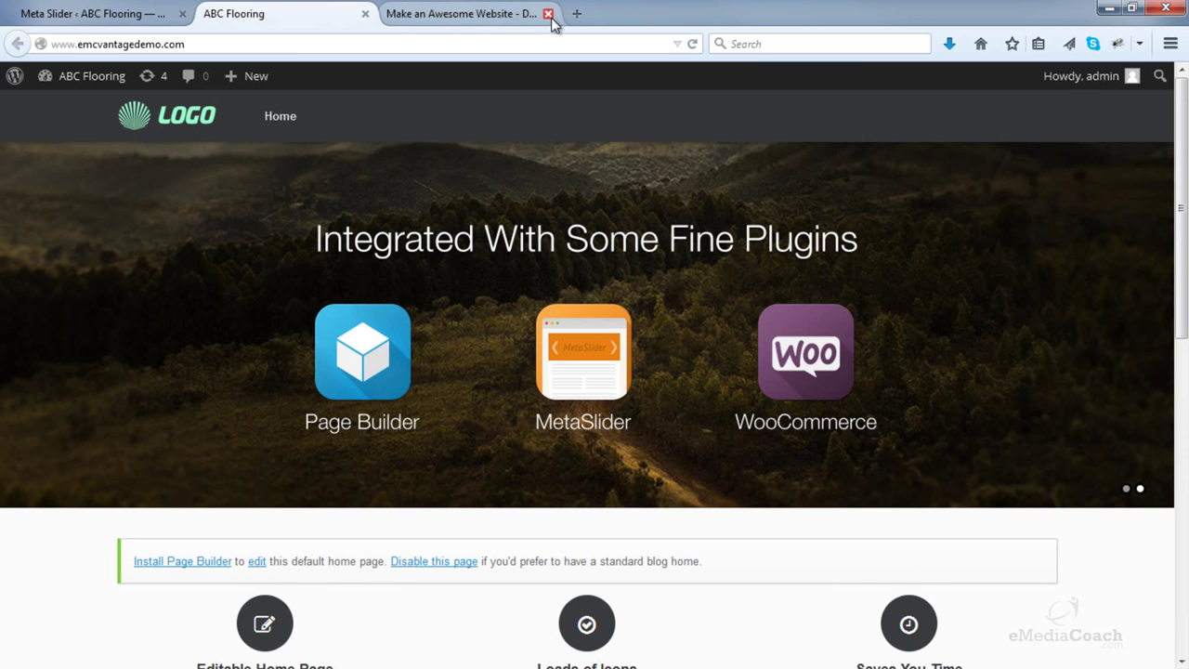
left_click(686, 43)
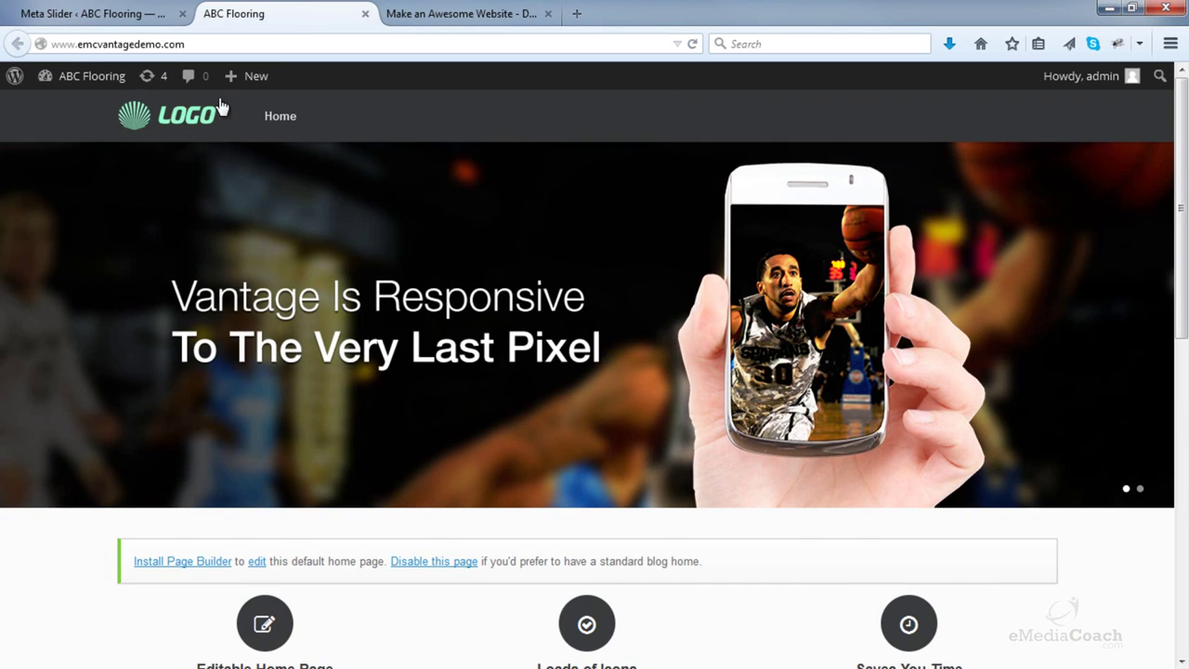
left_click(114, 14)
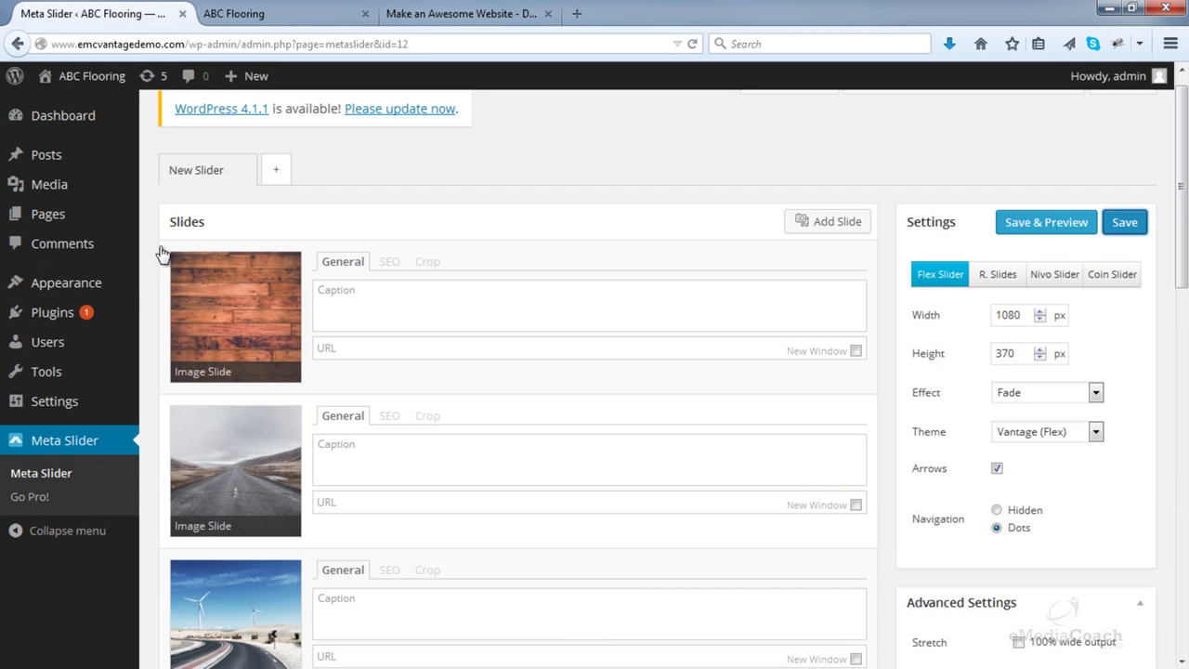
- Set the Vantage Home Page Slider to 'Slider: New Slider' and save the theme settings
mouse_move(24, 279)
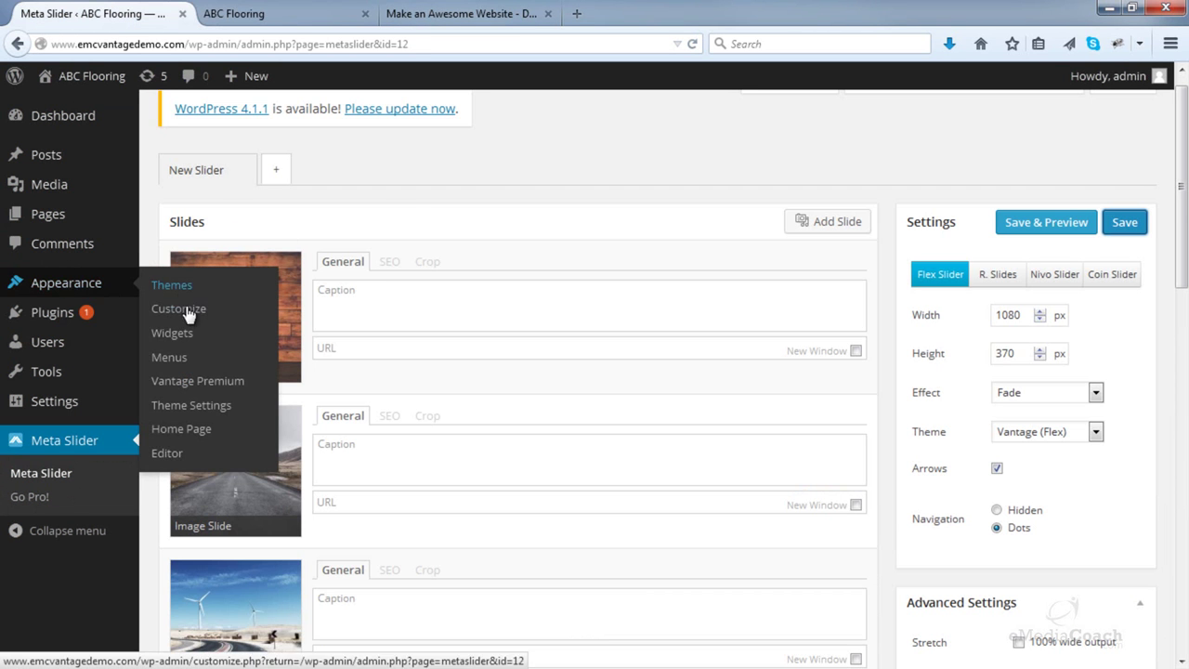
left_click(210, 412)
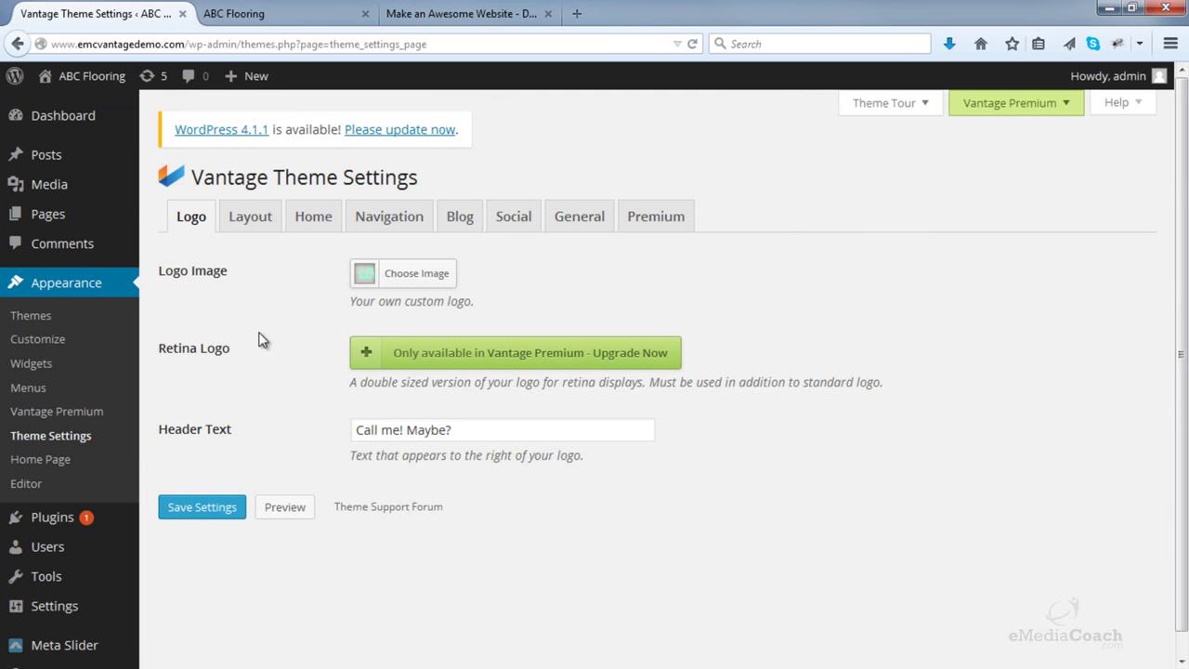
left_click(315, 228)
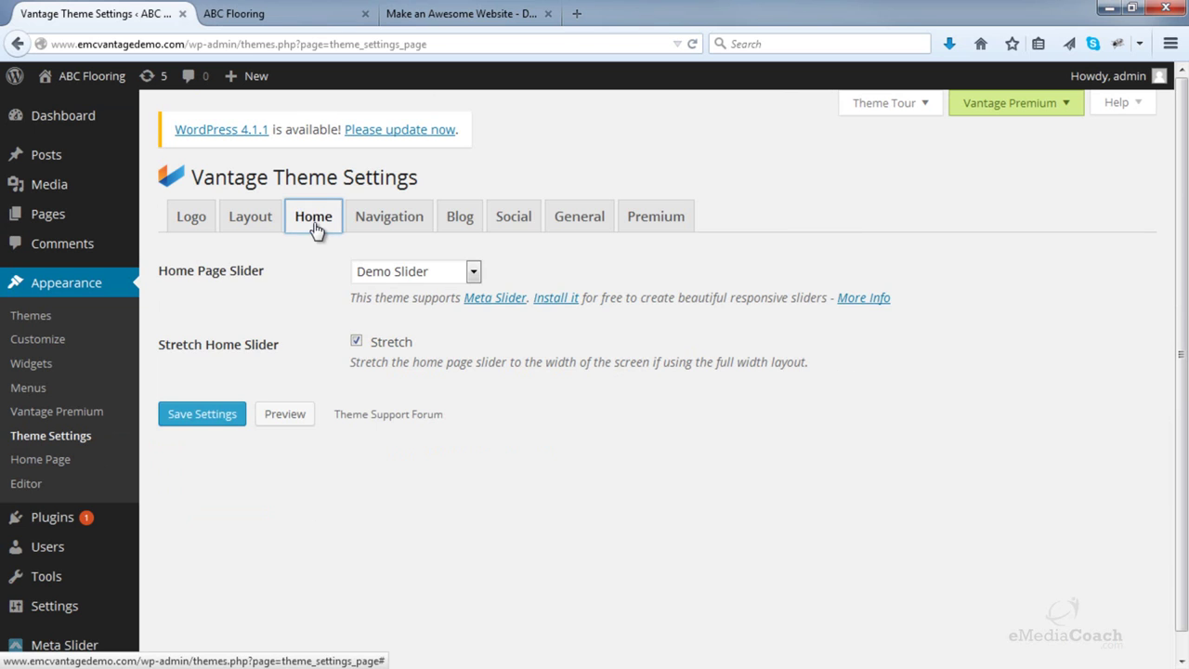
left_click(426, 279)
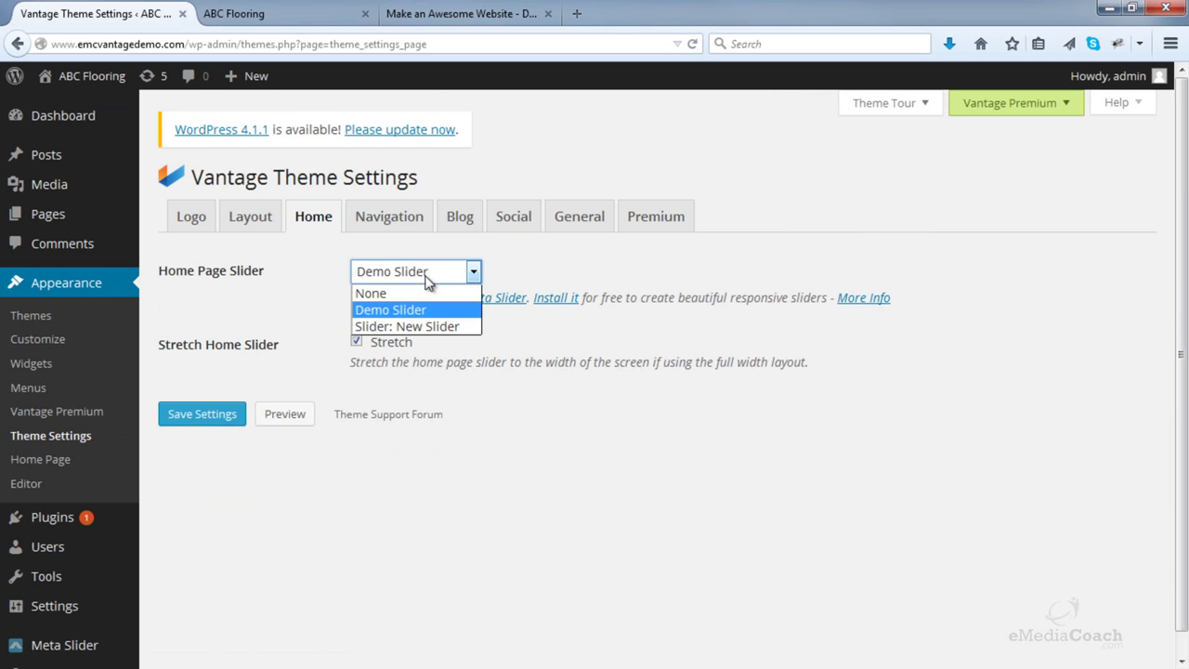
left_click(442, 331)
left_click(180, 424)
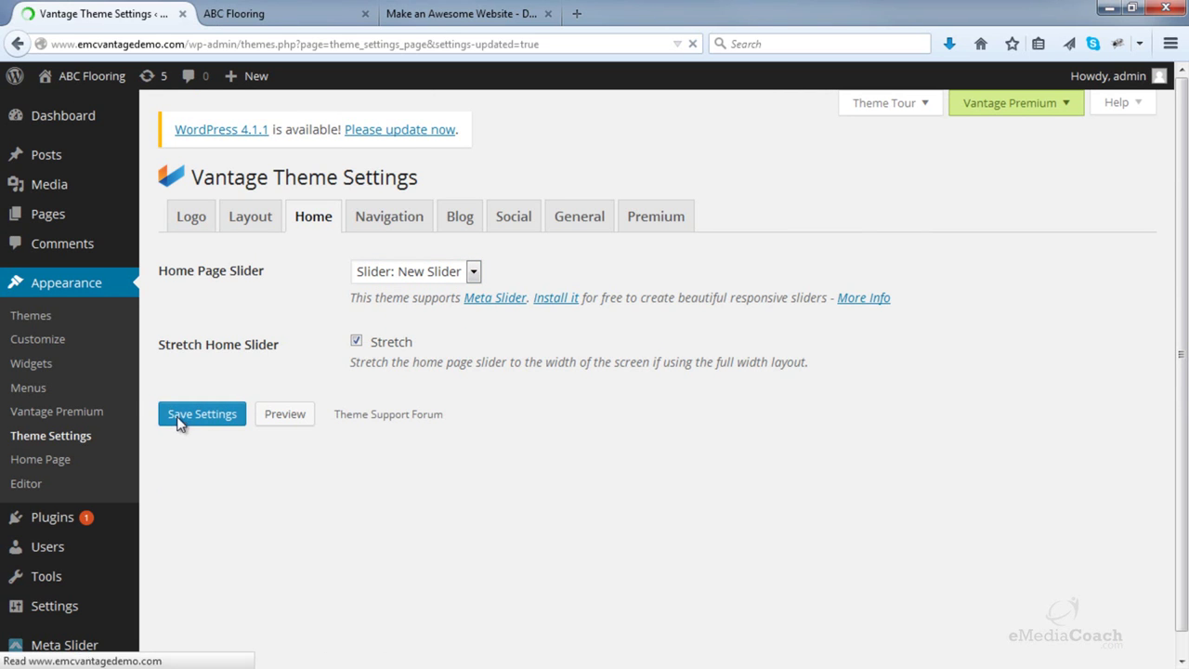
left_click(269, 13)
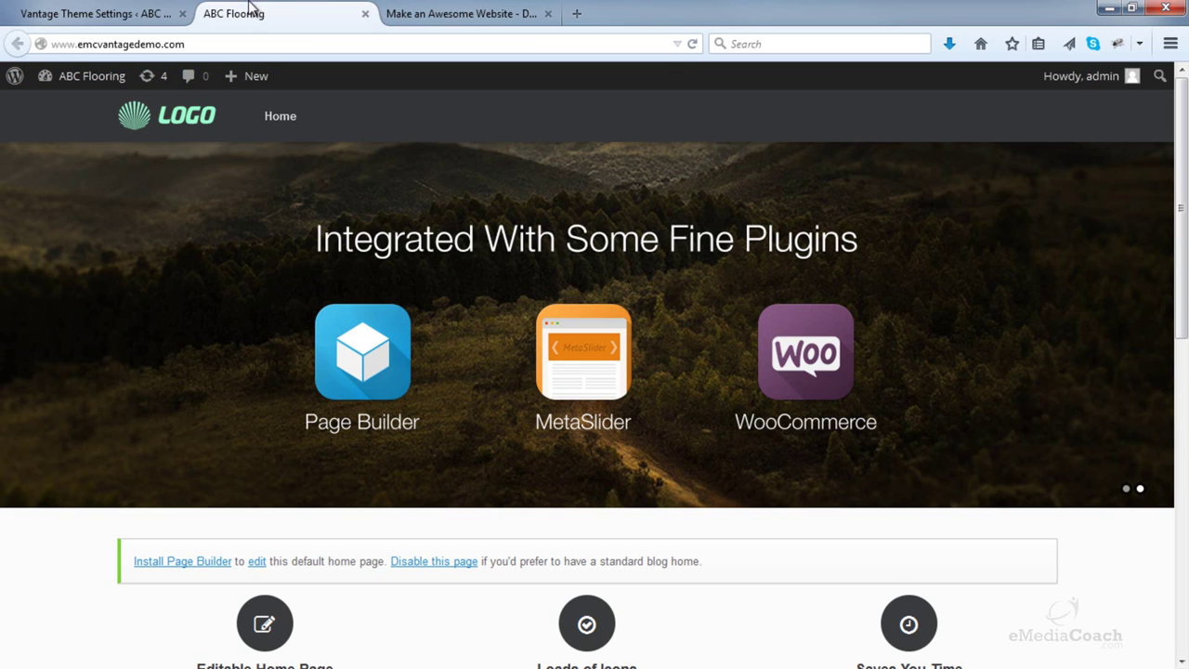
- Reload the homepage and advance the wood-floor slider two slides
left_click(692, 44)
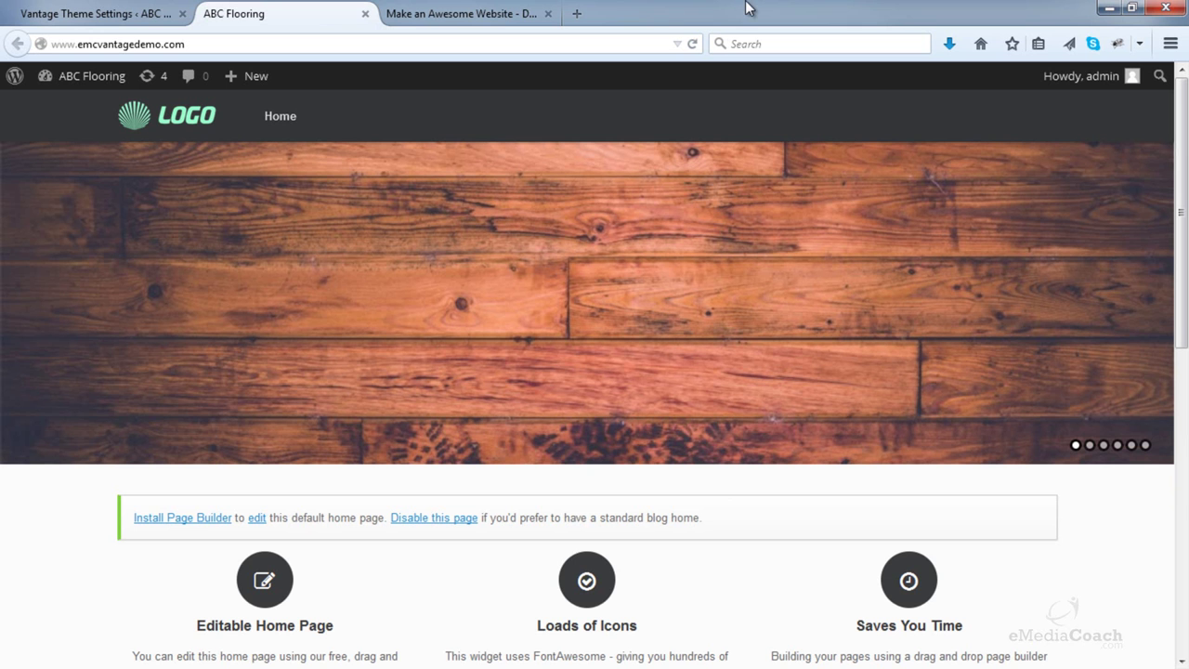
mouse_move(905, 199)
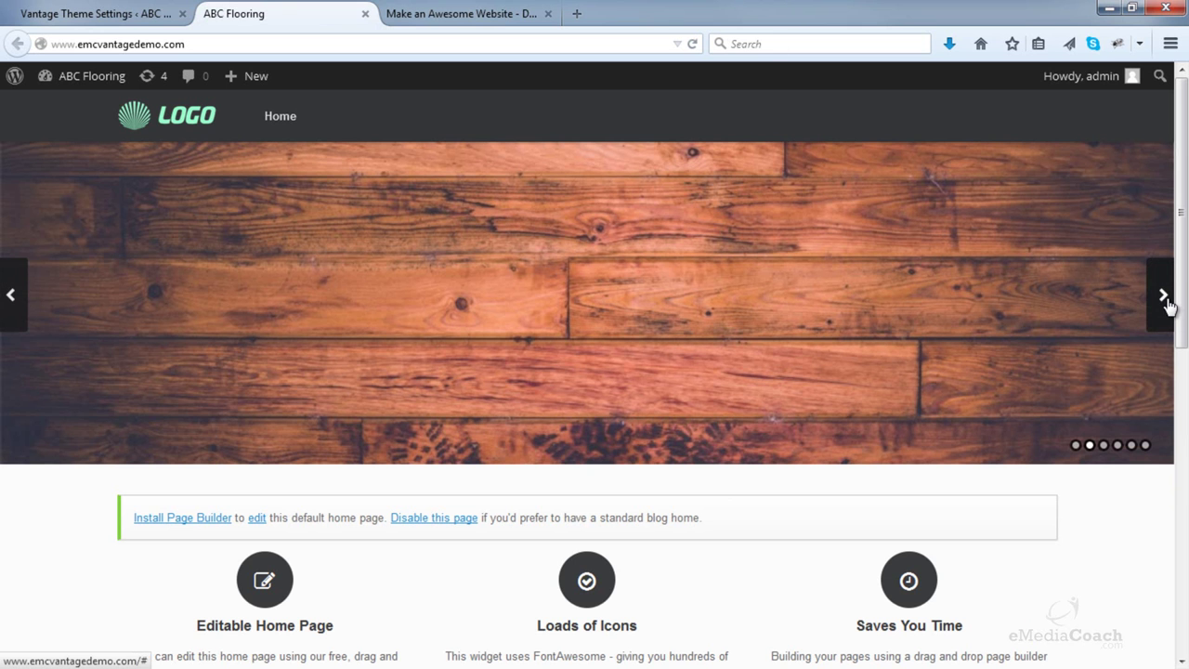
left_click(1166, 302)
left_click(1166, 302)
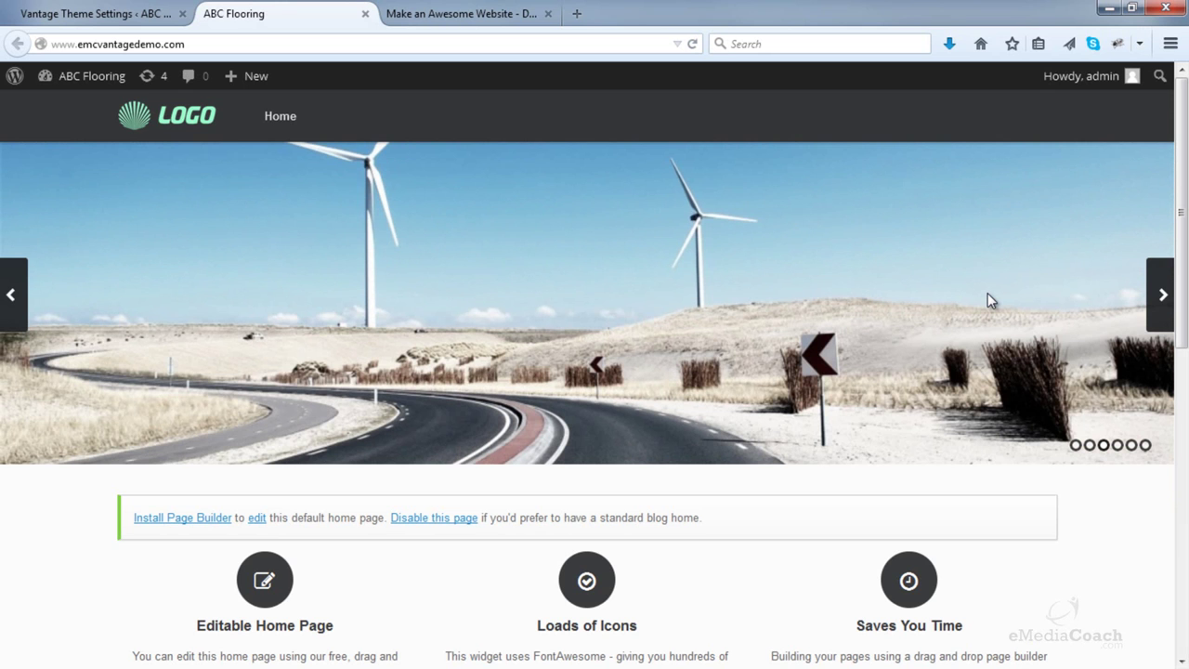
- Open the slider in Meta Slider, change its height to 410 px, and save
left_click(26, 9)
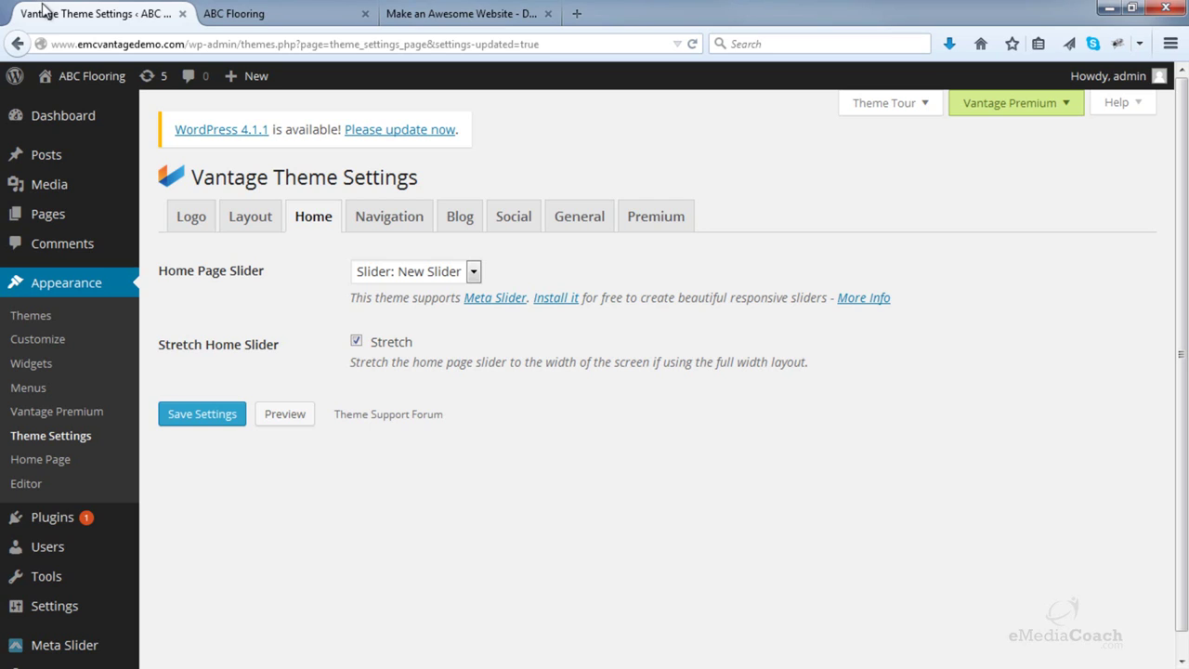
scroll(128, 279, "down", 1)
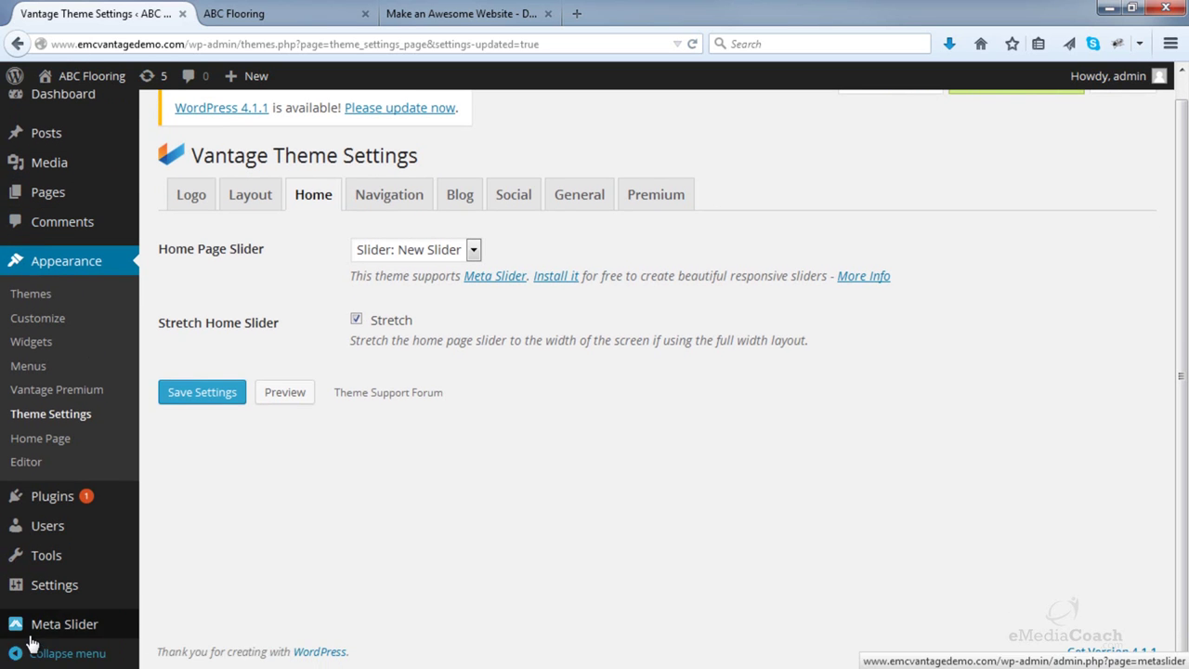
mouse_move(37, 624)
left_click(212, 558)
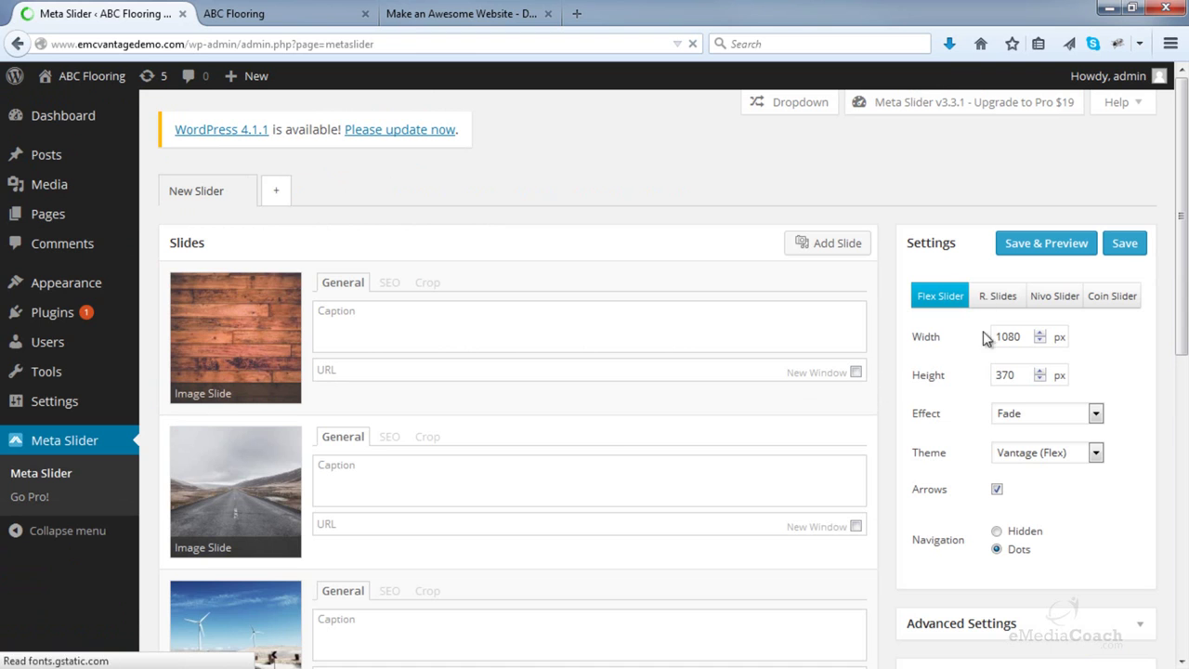
left_click_drag(1019, 375, 910, 380)
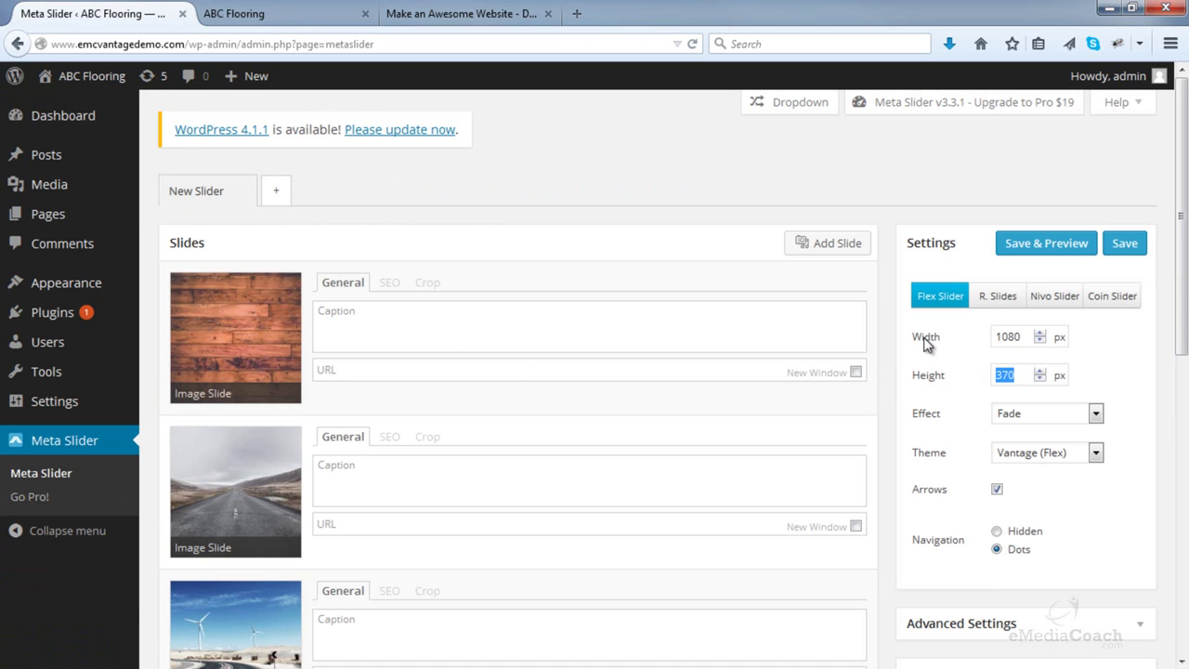
type("410")
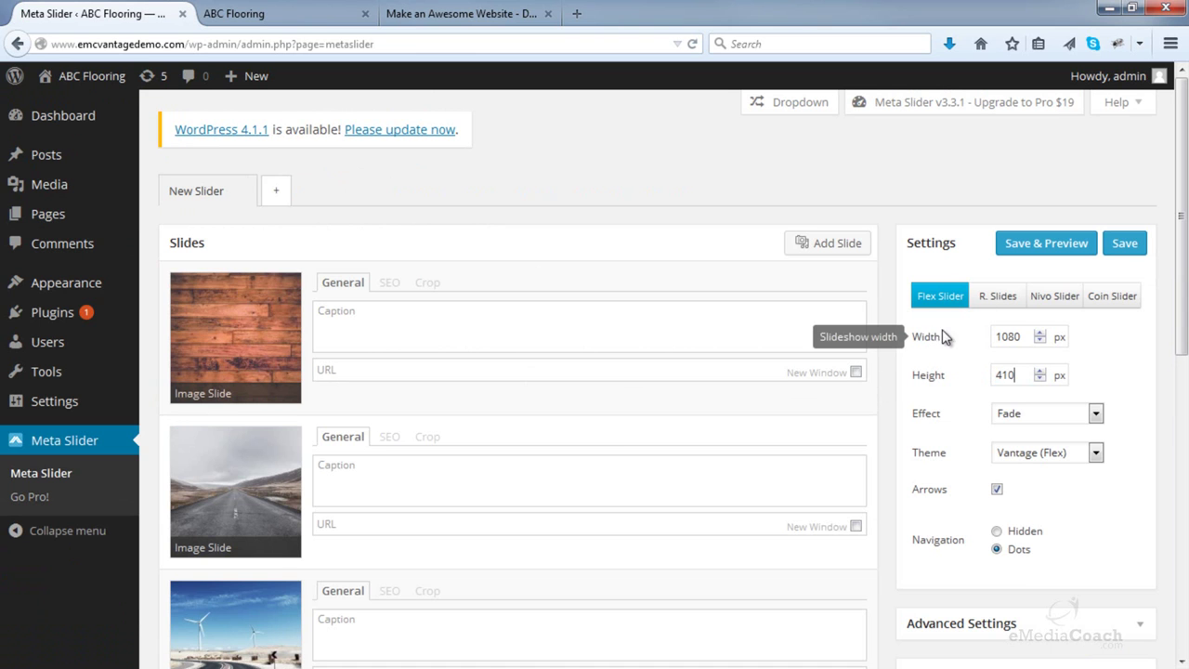
left_click(1117, 256)
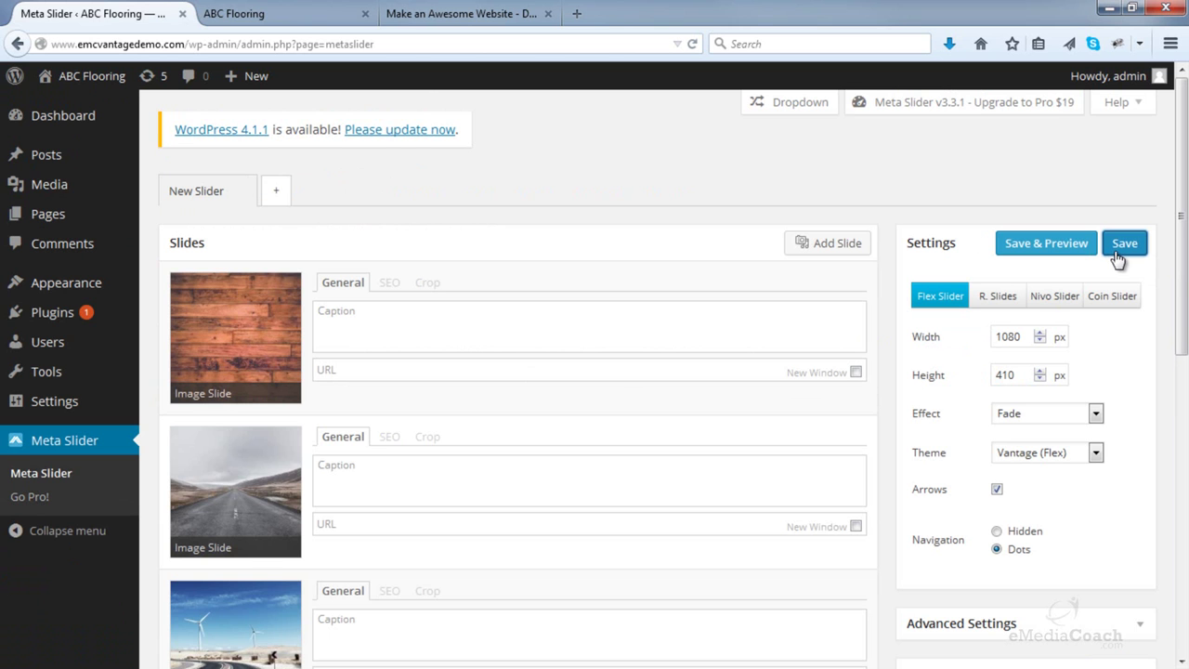
- Reload the ABC Flooring homepage, scroll through it, then return to the admin Dashboard
left_click(290, 11)
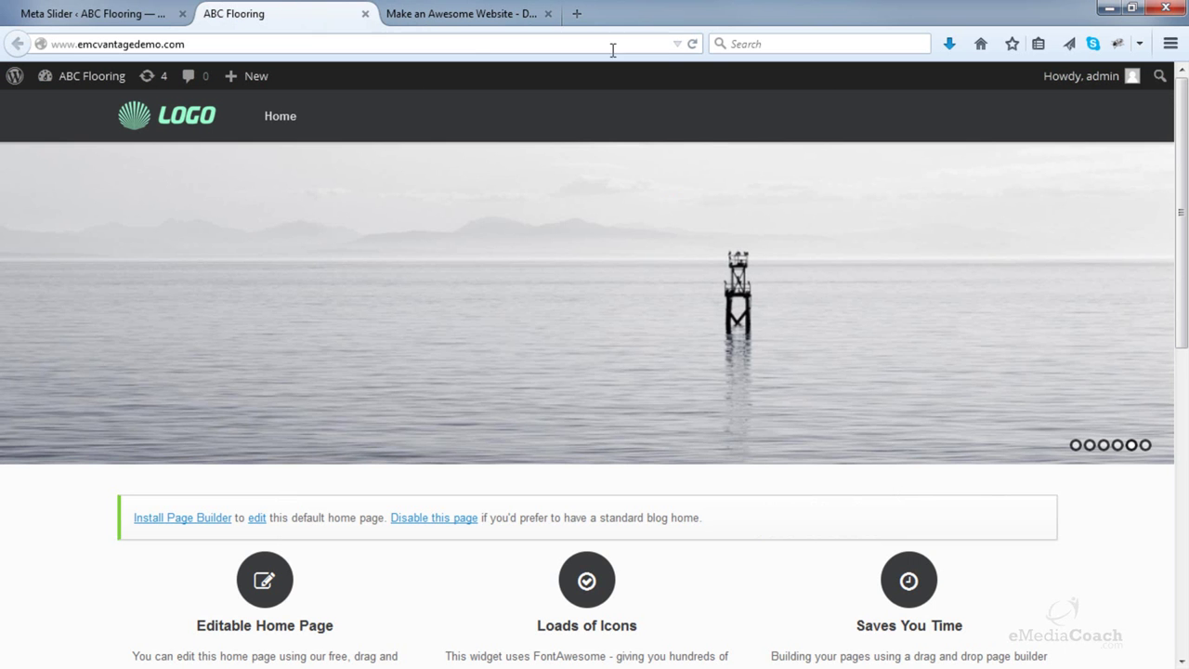
left_click(692, 44)
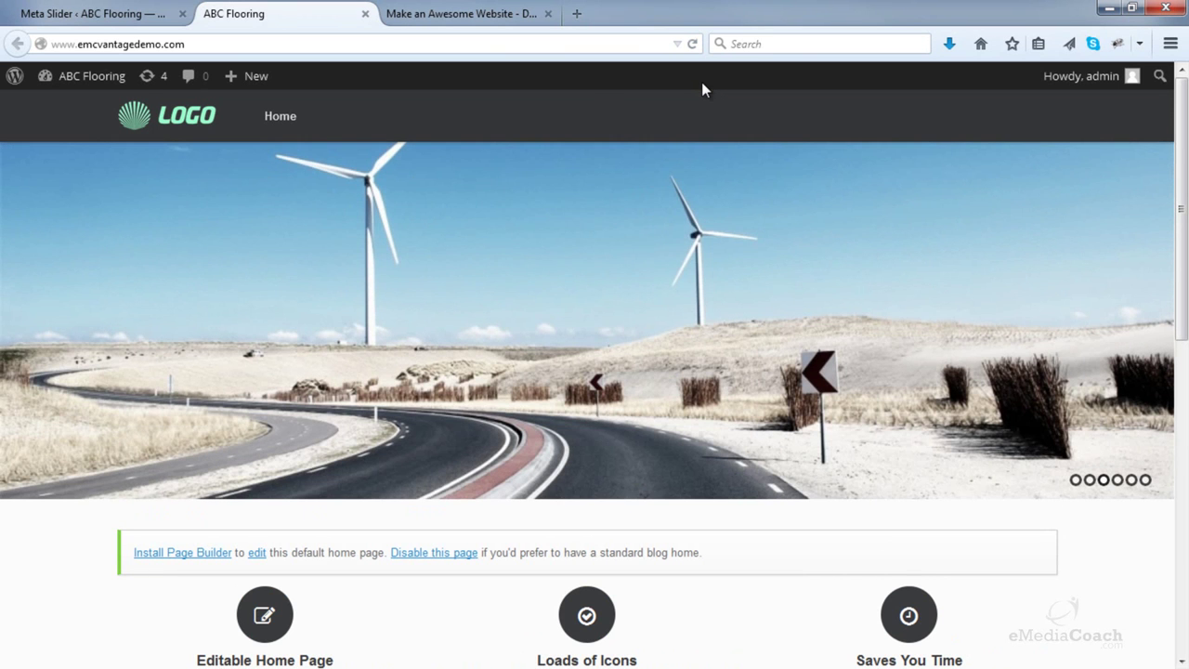
scroll(711, 130, "down", 5)
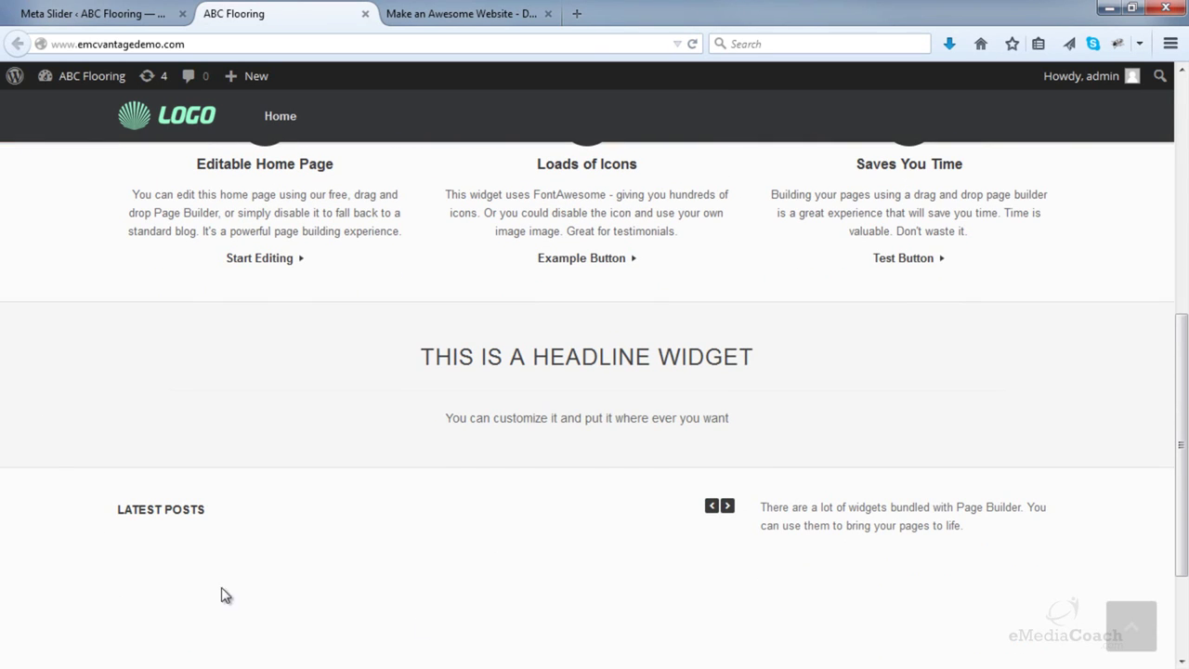
scroll(626, 523, "up", 5)
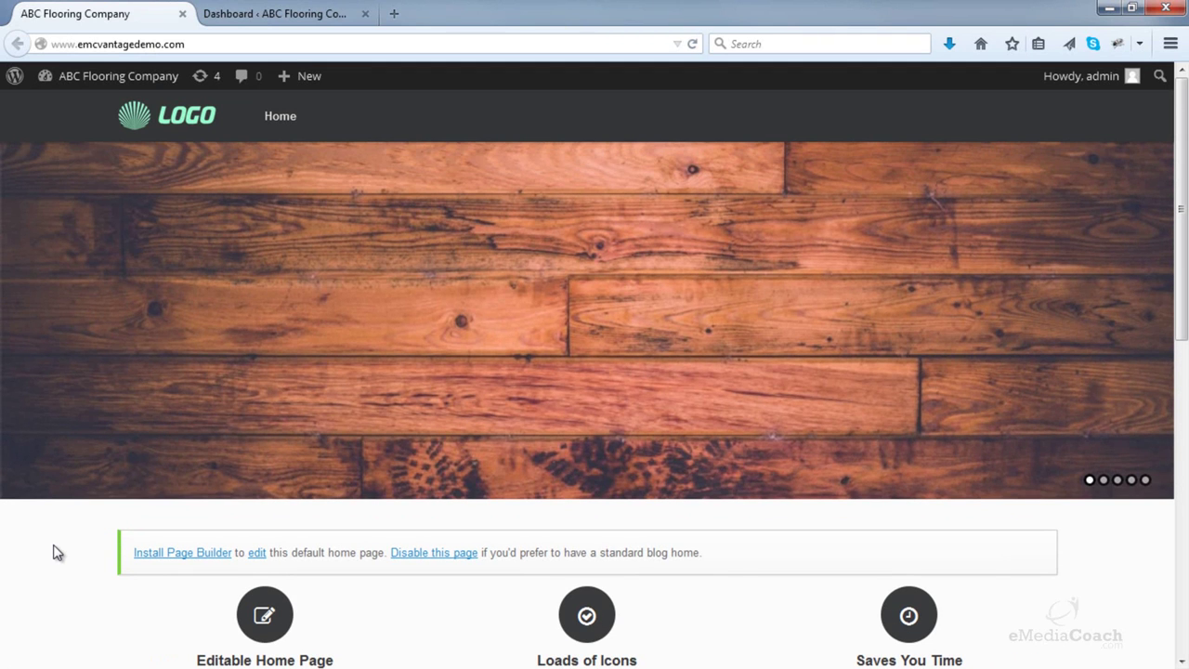
scroll(53, 552, "down", 7)
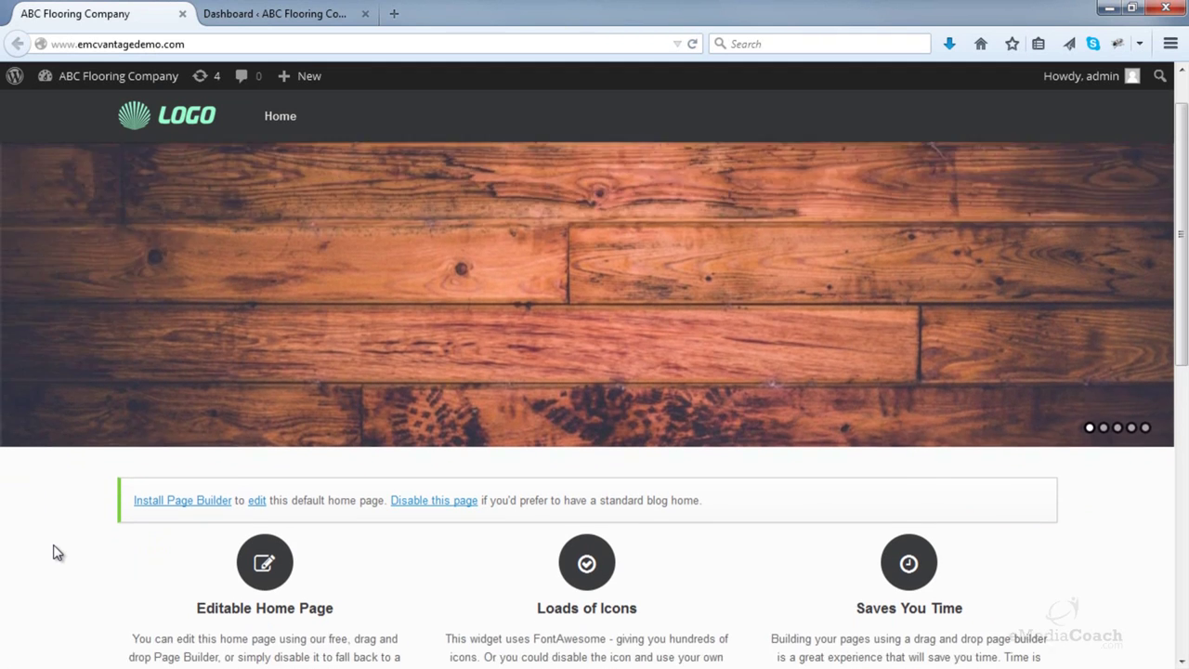
scroll(53, 551, "up", 7)
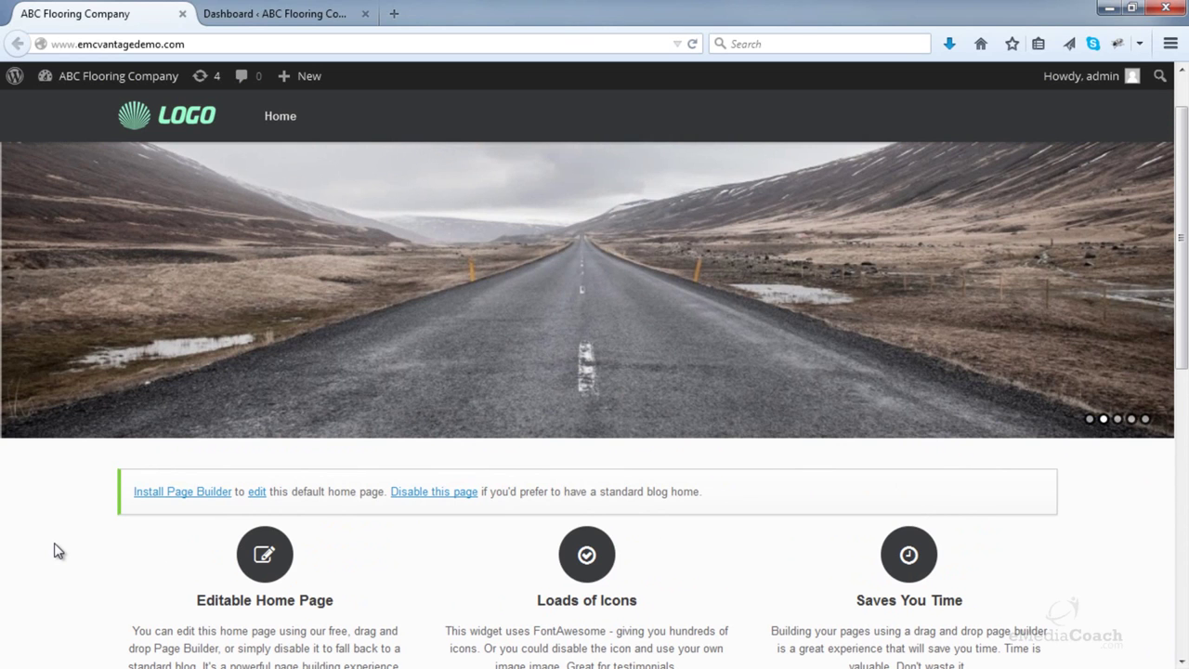
scroll(53, 552, "down", 5)
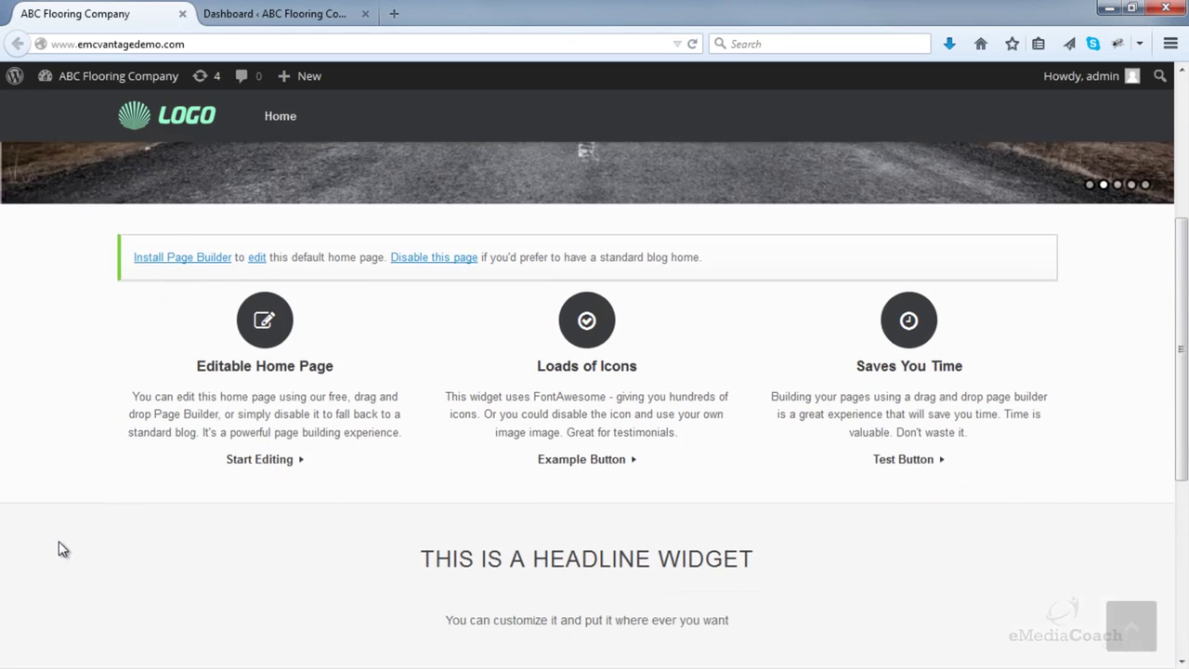
scroll(59, 549, "down", 1)
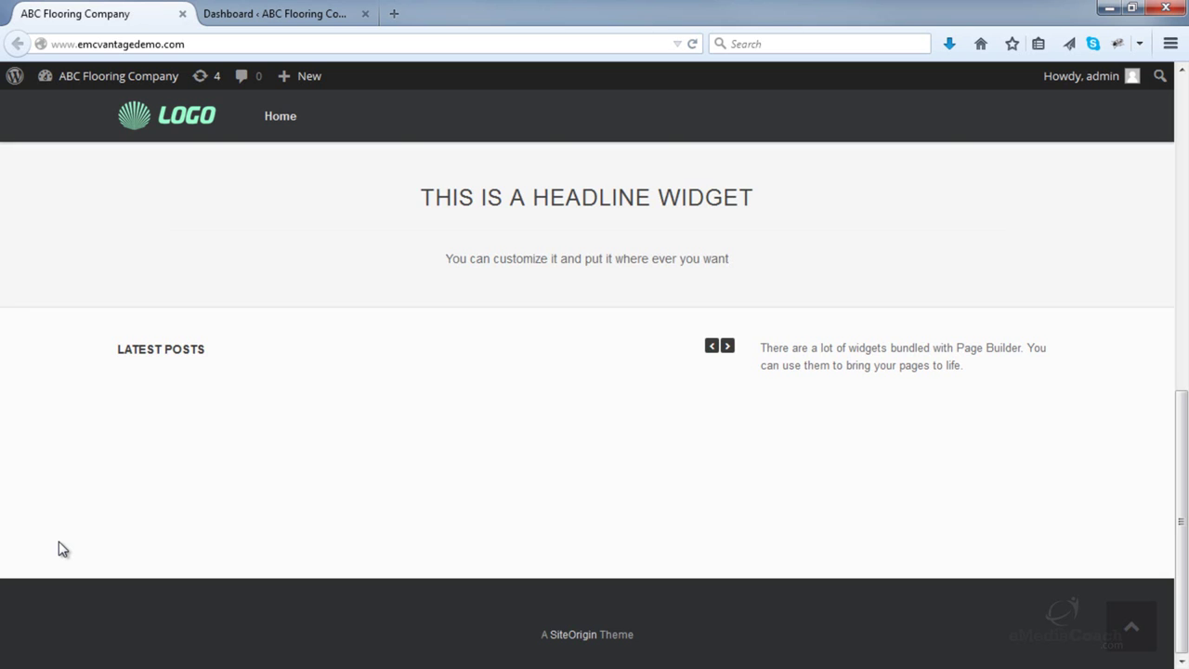
scroll(58, 548, "up", 10)
left_click(275, 11)
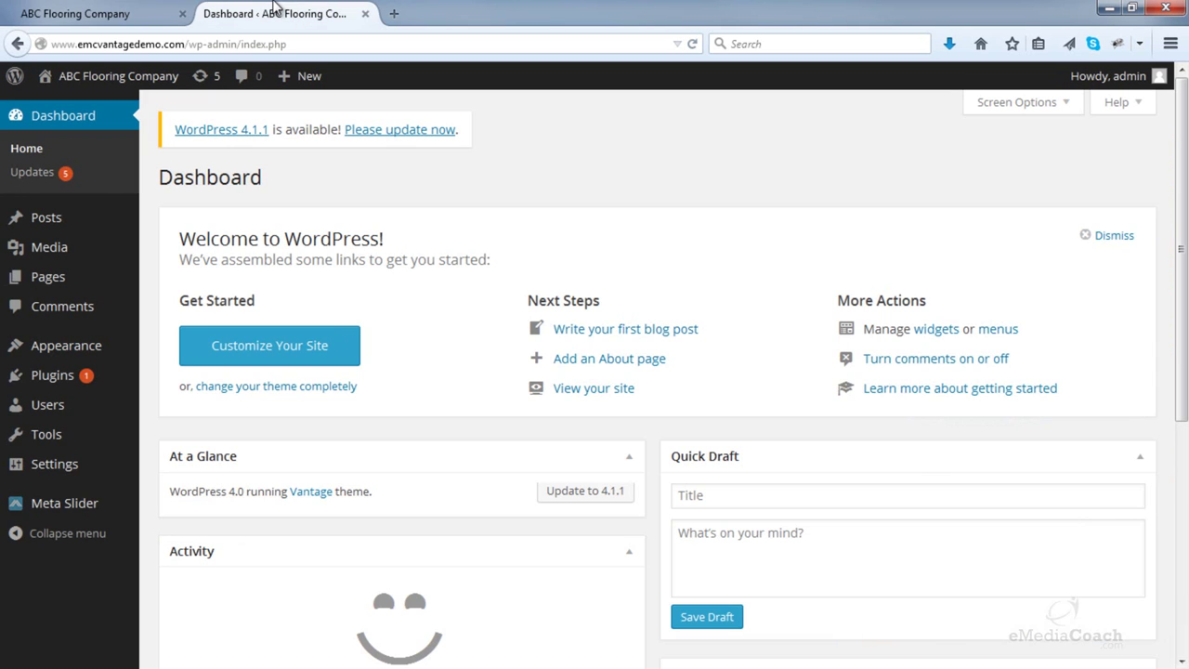
- Open Appearance > Home Page to reach the Vantage Custom Home Page screen
mouse_move(90, 345)
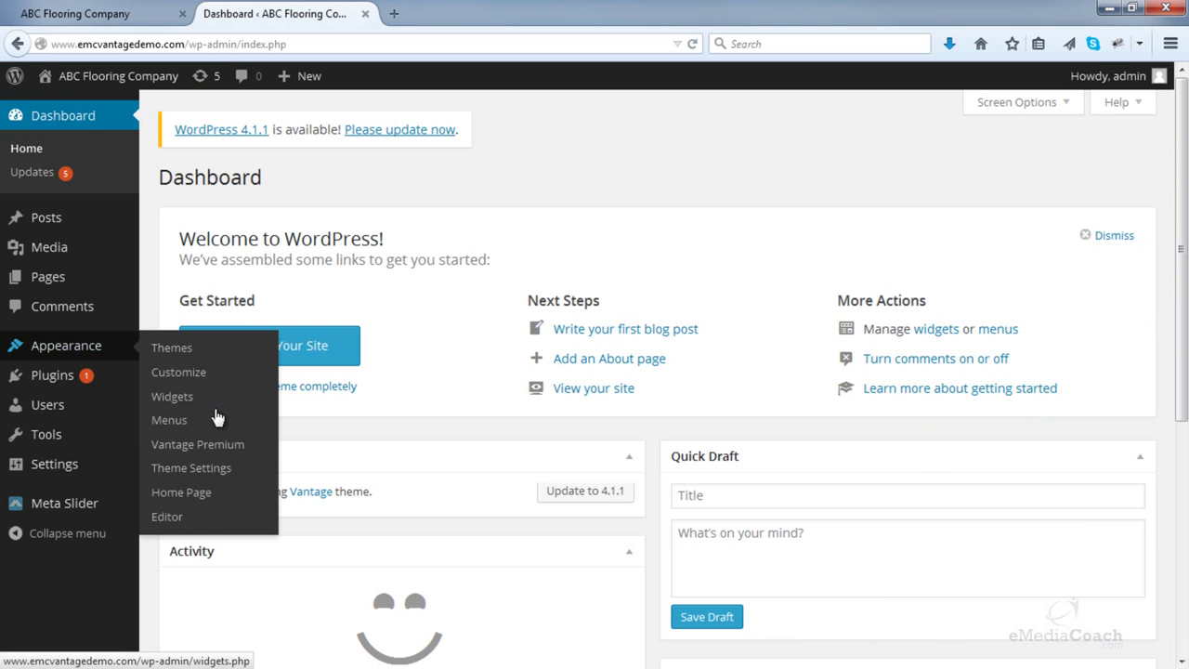
left_click(206, 491)
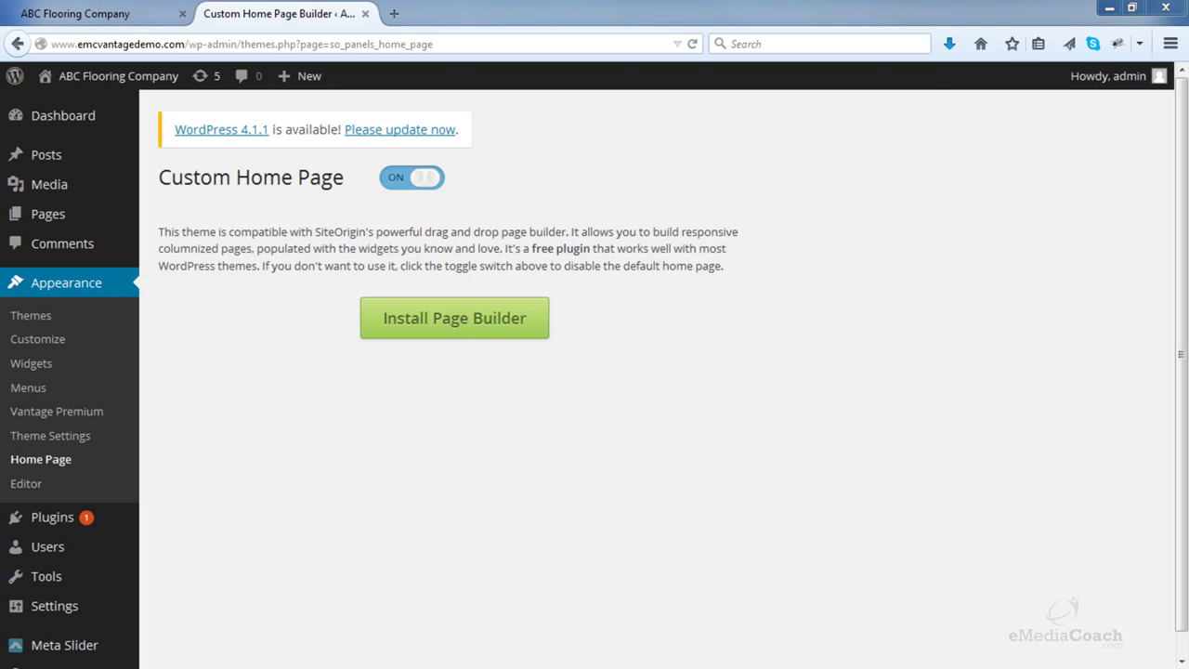
- Download the Page Builder Plugin from the D.I.Y page as siteorigin-panels.zip to the Desktop
left_click_drag(405, 41, 381, 22)
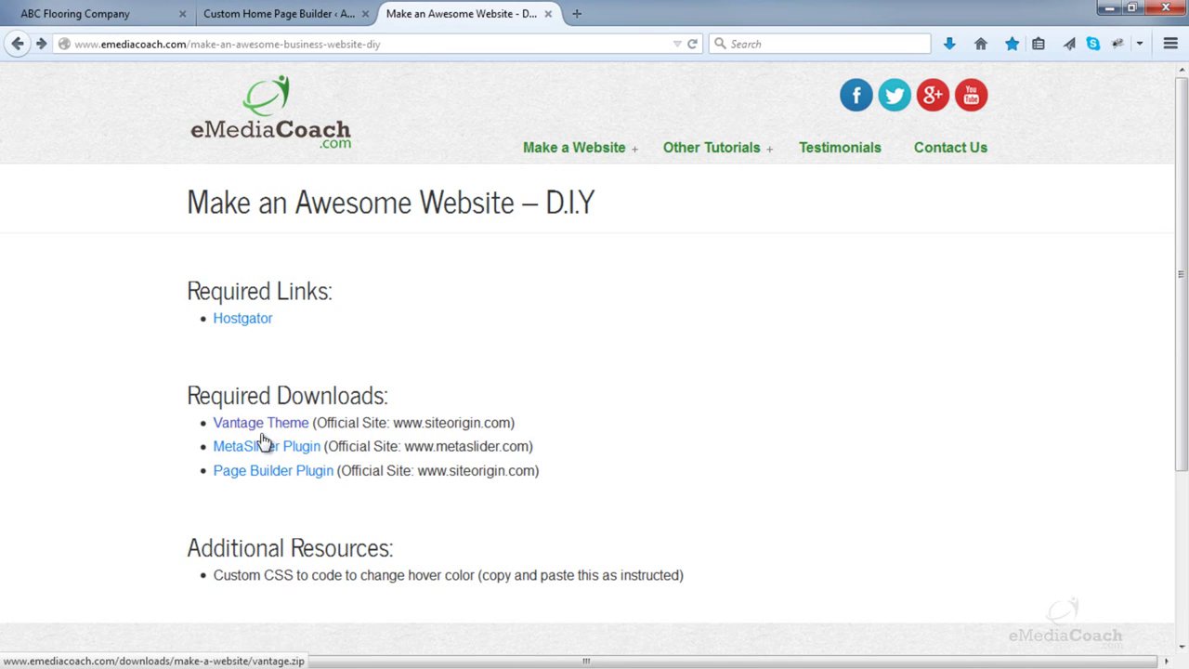
left_click(264, 476)
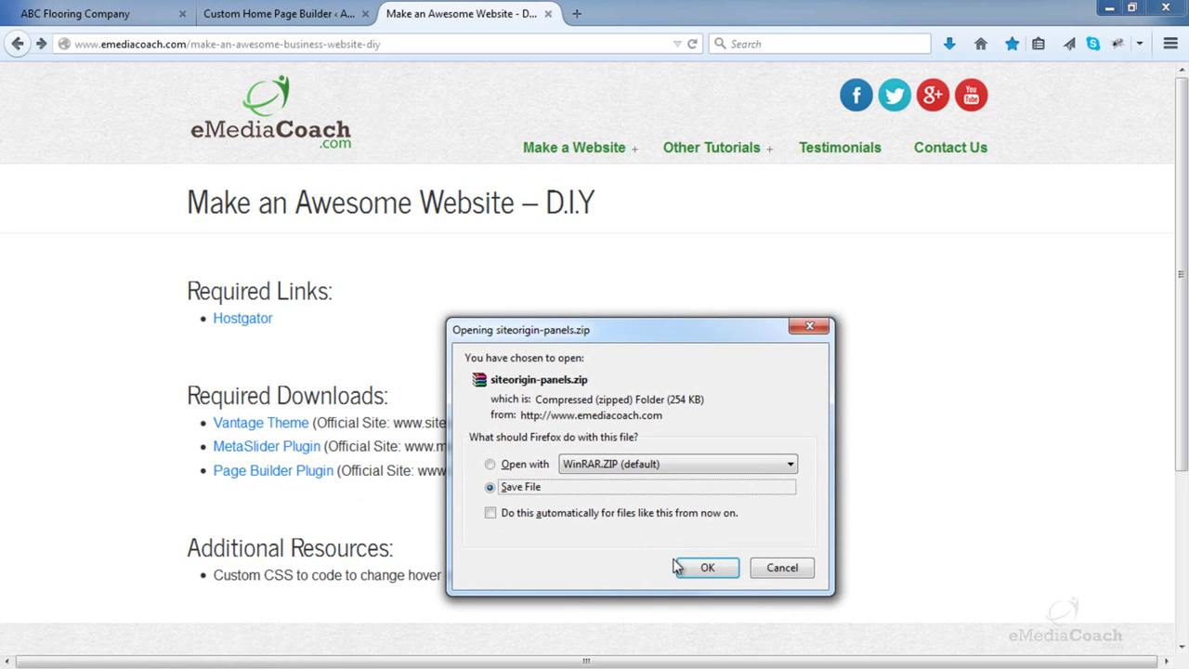
left_click(706, 565)
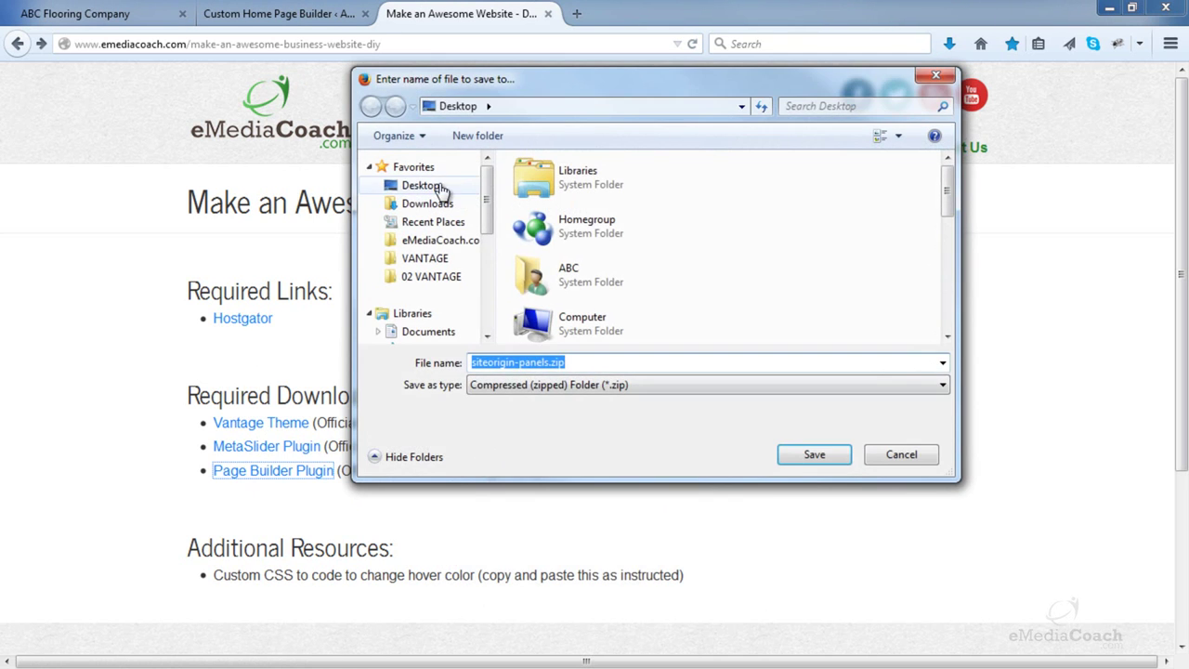
left_click(413, 185)
left_click_drag(536, 88, 723, 119)
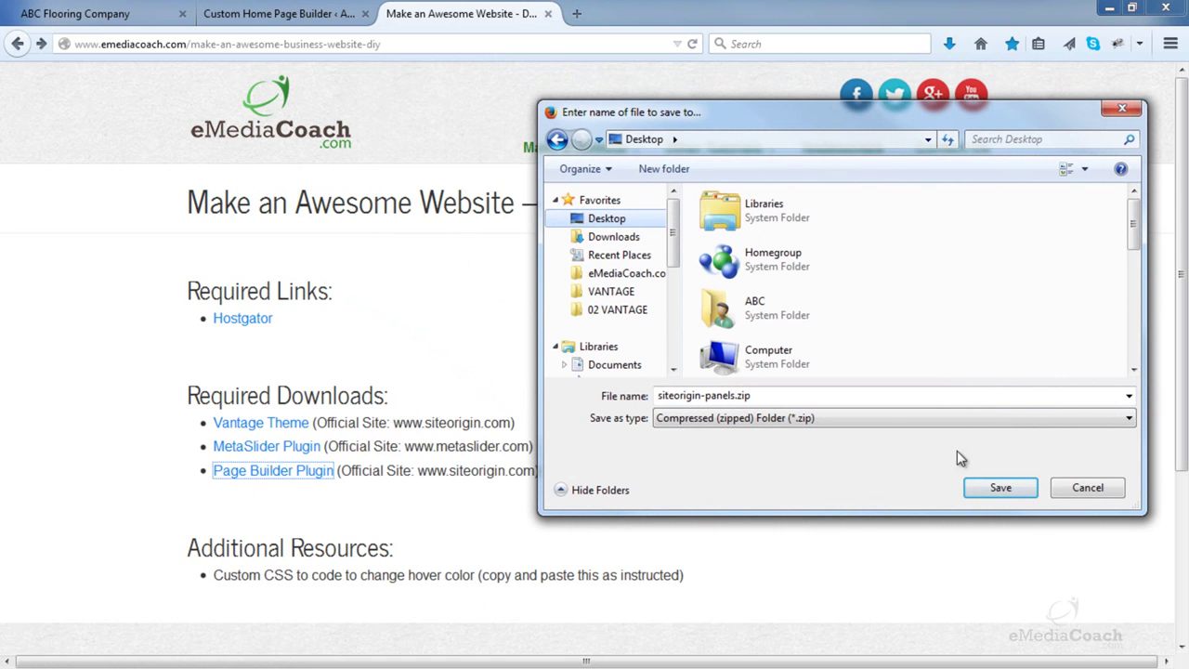
left_click(994, 490)
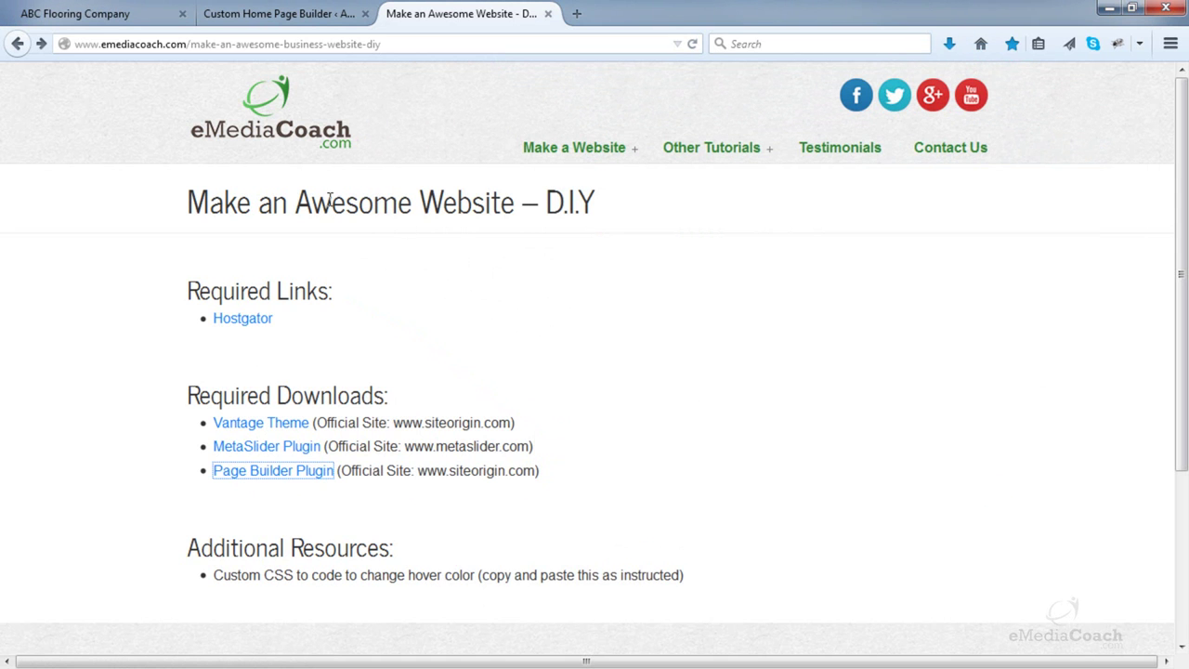
left_click(278, 13)
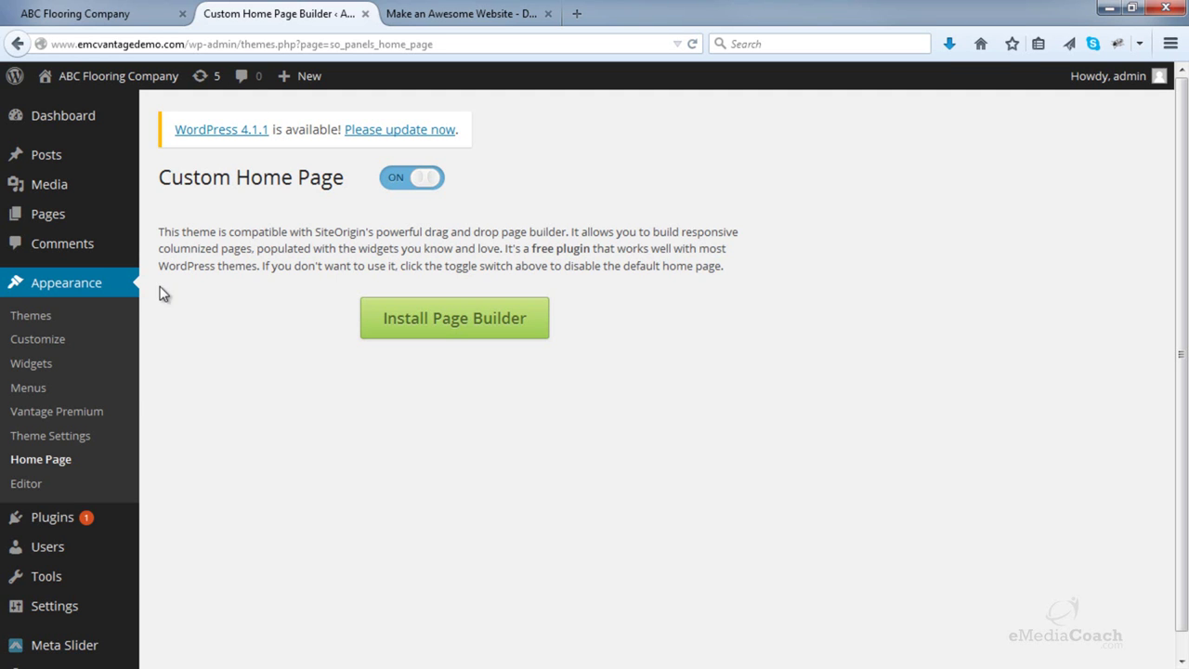
- Upload siteorigin-panels.zip from the Desktop, install and activate Page Builder, then view the ABC Flooring site
mouse_move(83, 515)
left_click(198, 545)
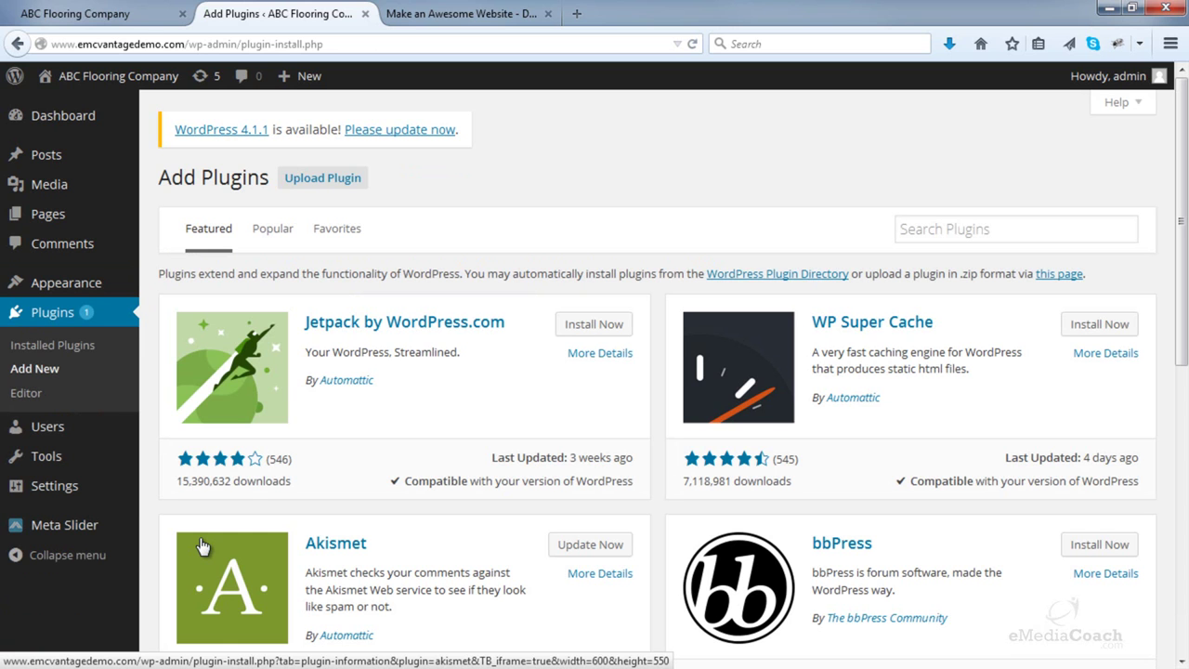
left_click(318, 180)
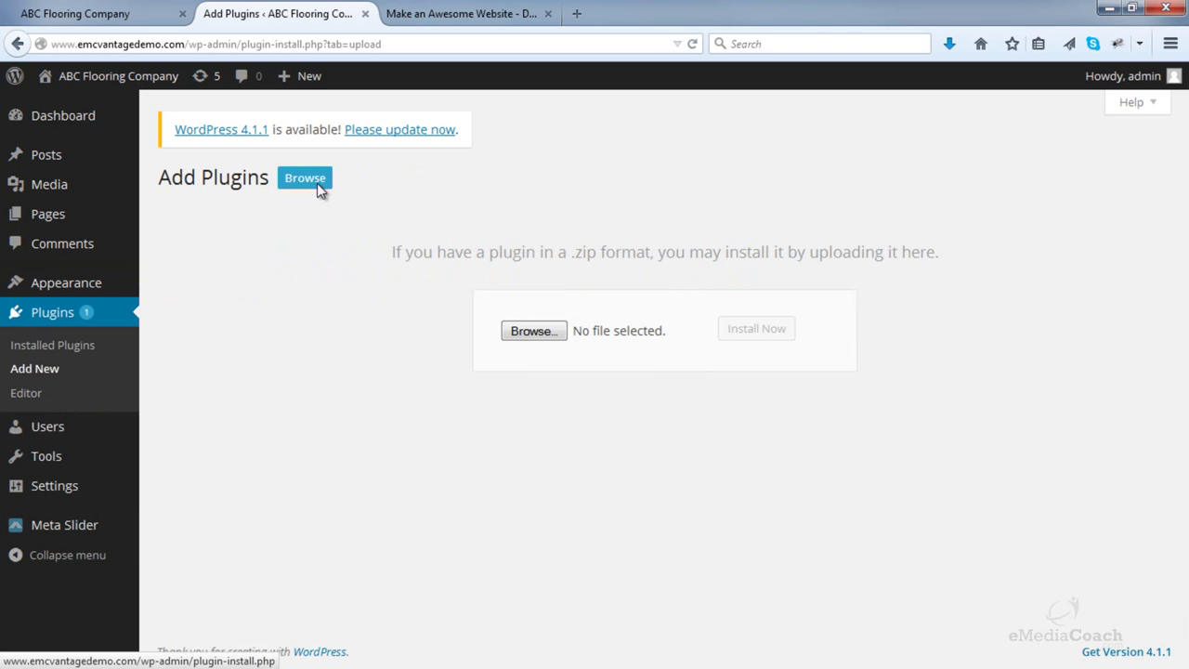
left_click(520, 330)
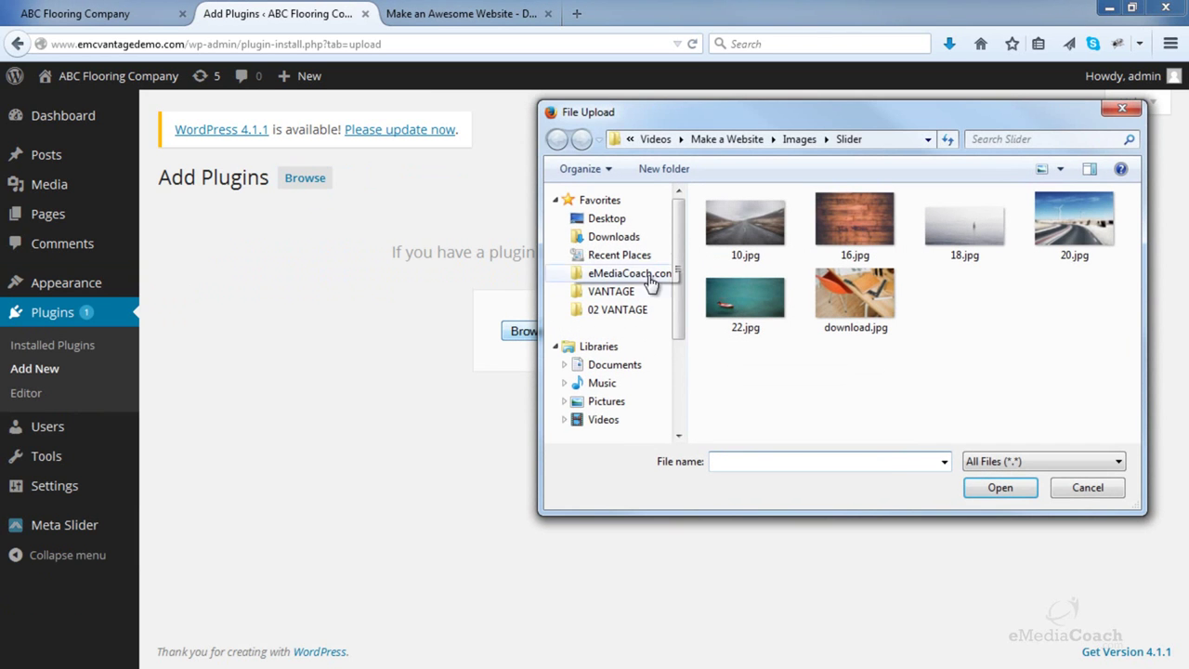
left_click(613, 224)
scroll(613, 224, "down", 3)
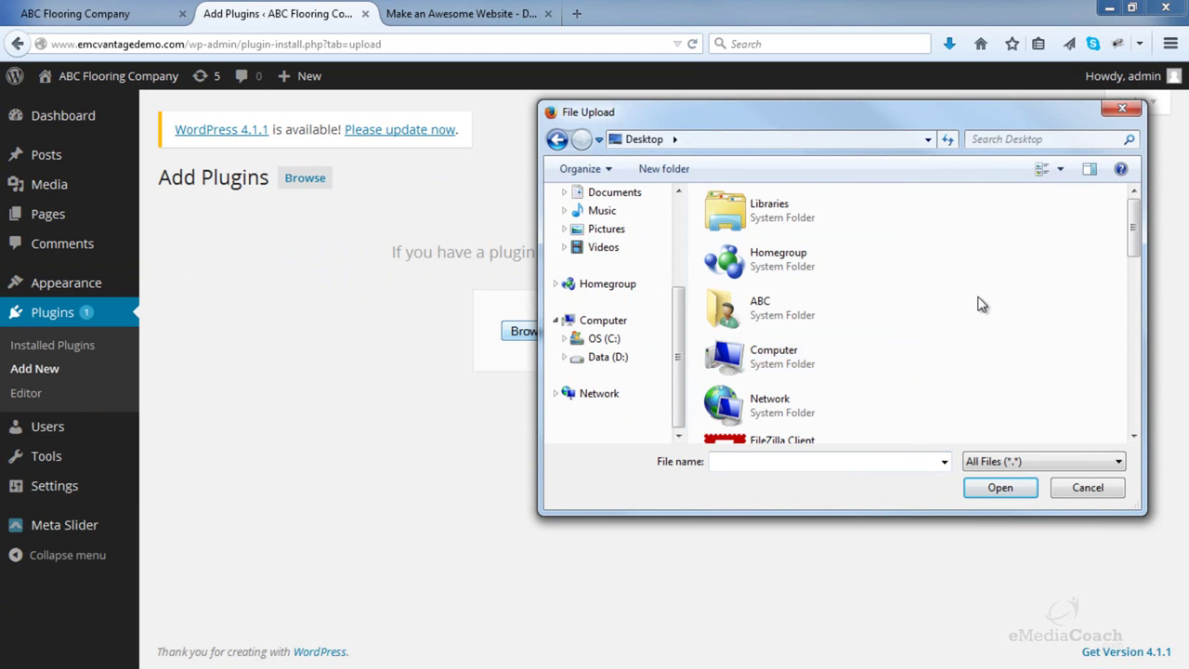
scroll(982, 303, "down", 10)
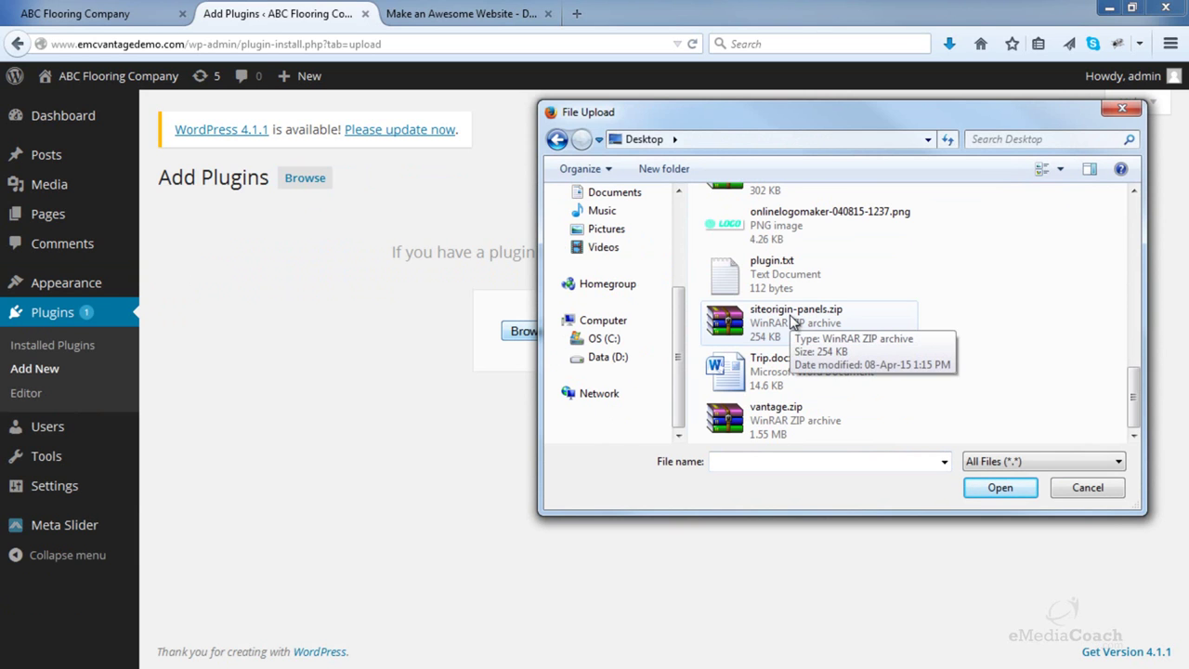
double_click(791, 319)
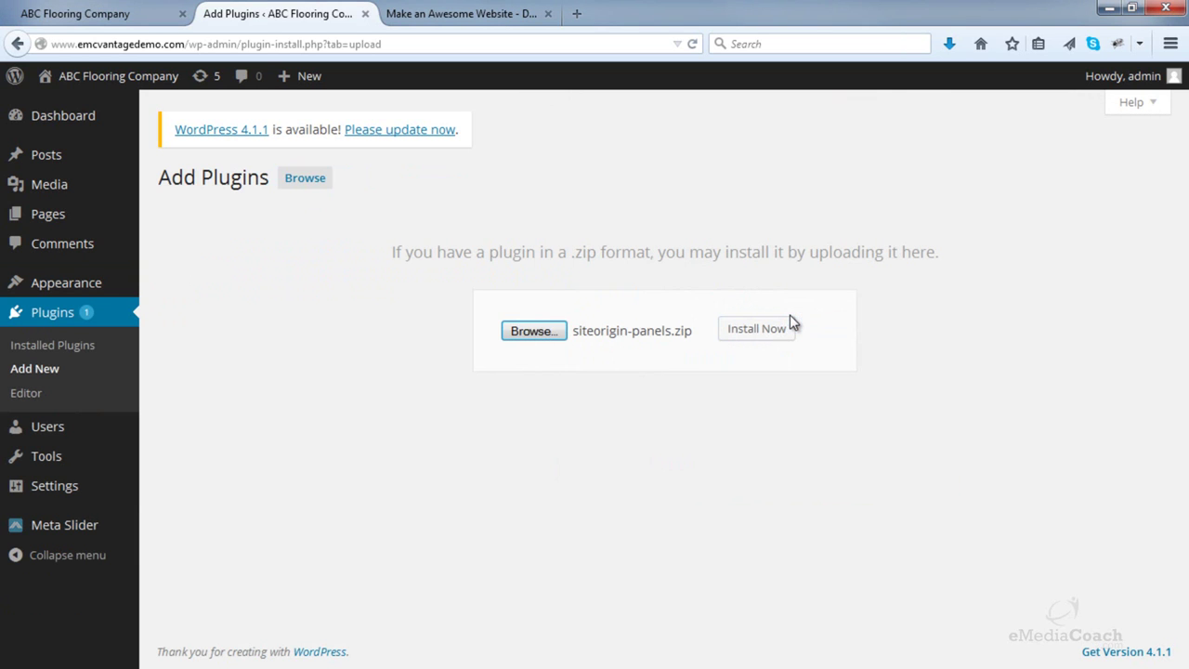
left_click(764, 340)
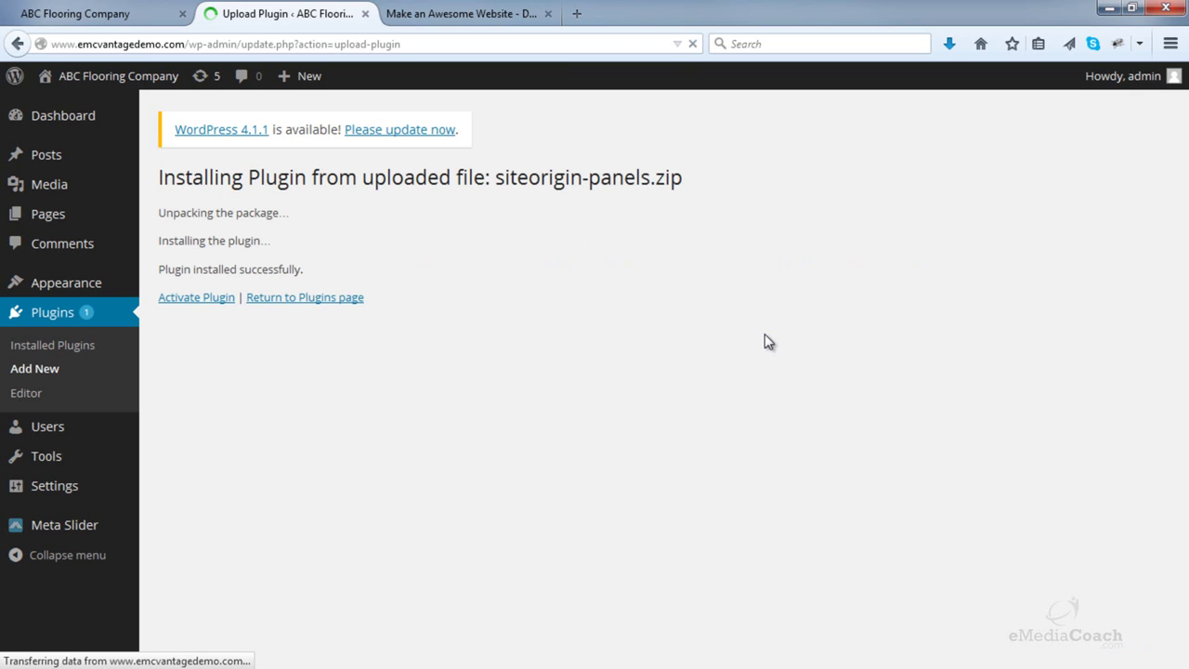
left_click(187, 301)
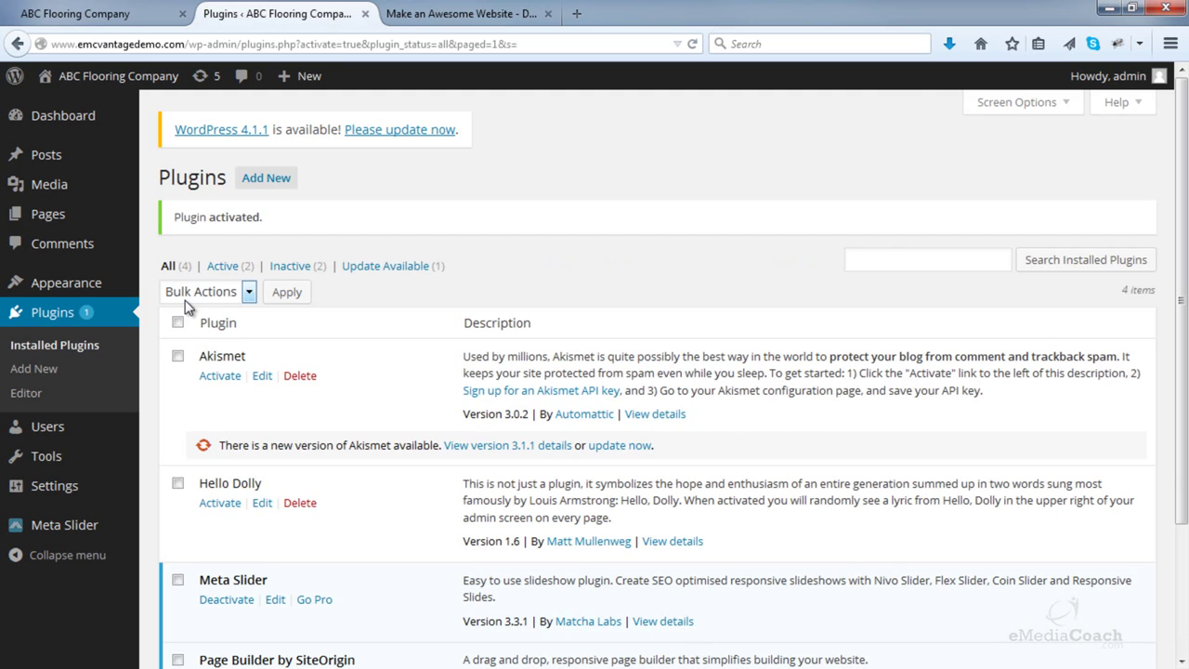
left_click(105, 11)
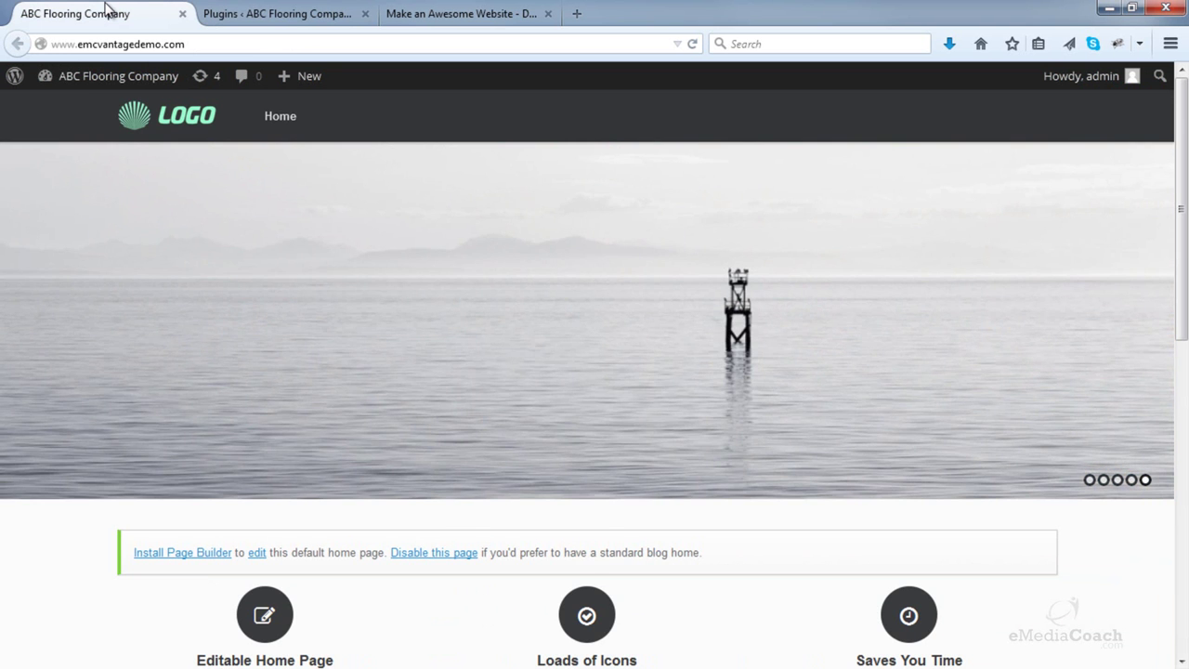
- From the Plugins page, open Appearance > Home Page to reach the custom home page builder
left_click(257, 9)
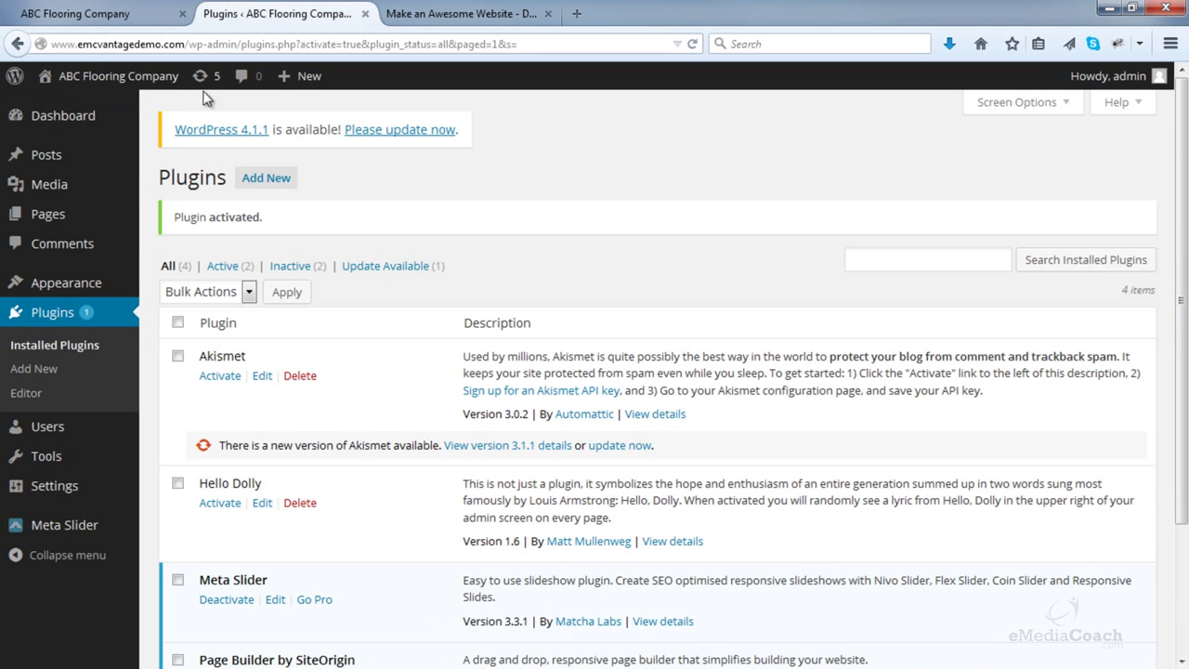
mouse_move(93, 293)
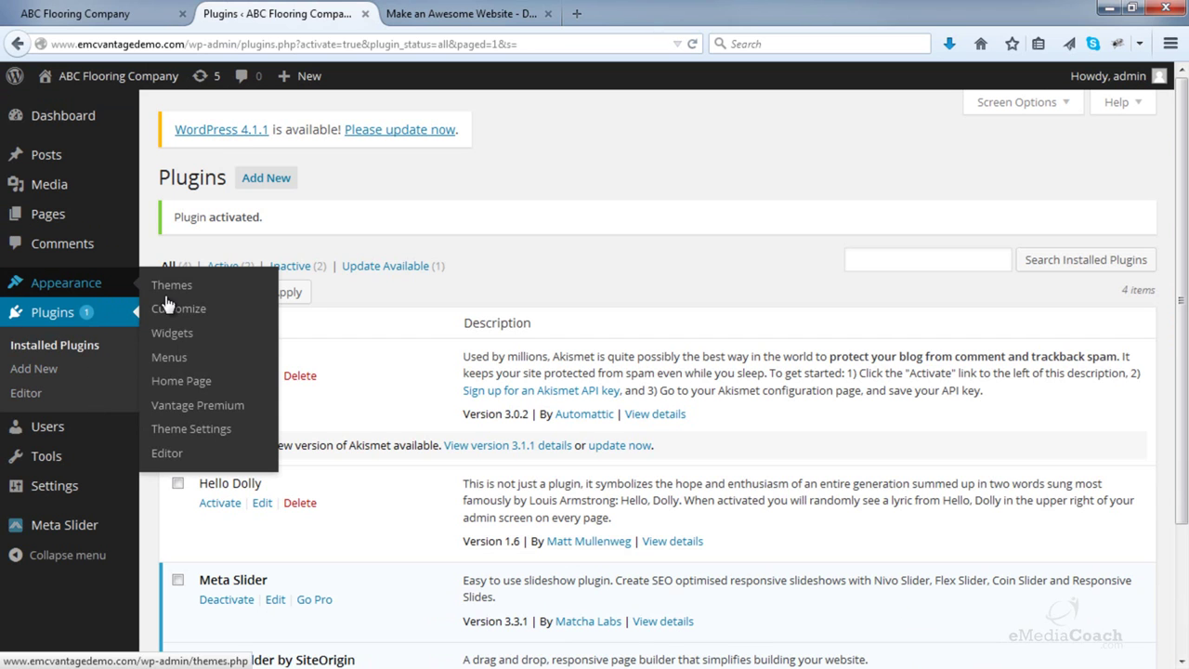
left_click(196, 390)
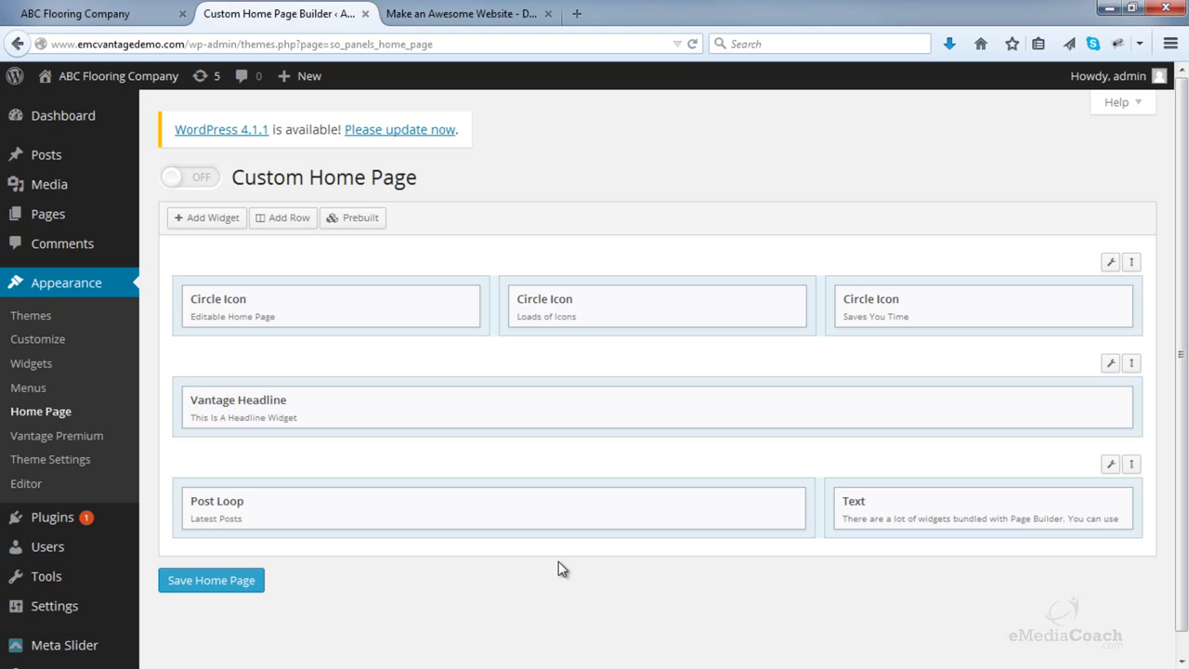
- Enable the custom home page, save it, and check the icons, headline and Latest Posts on the live site
left_click(187, 183)
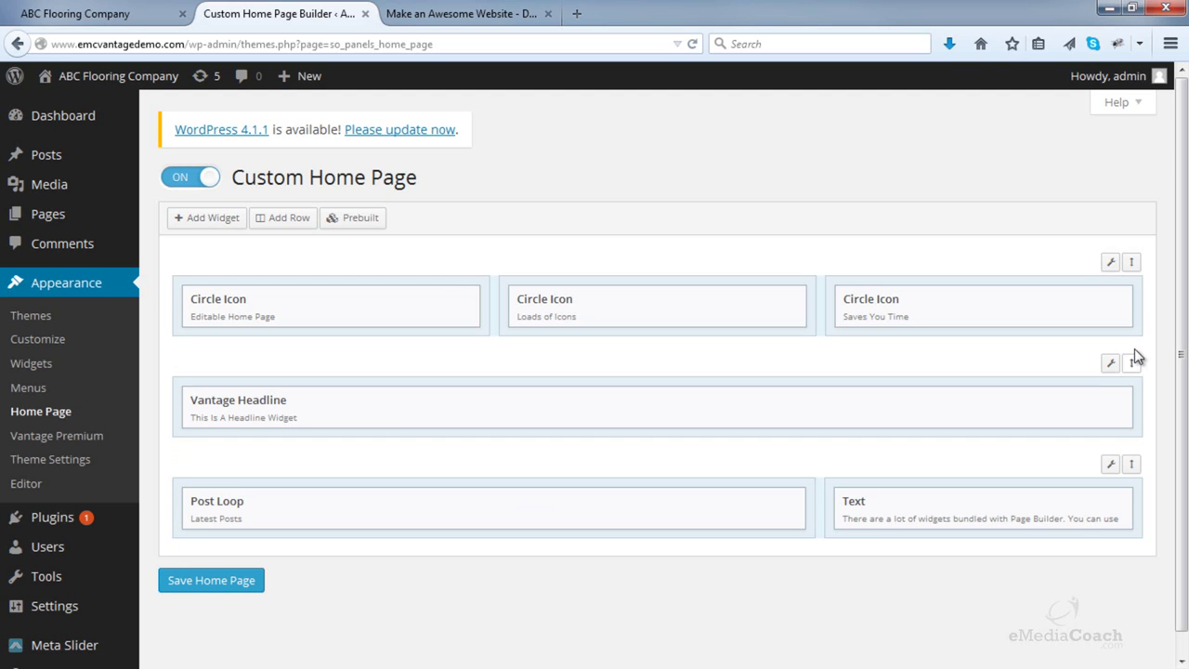
left_click(209, 583)
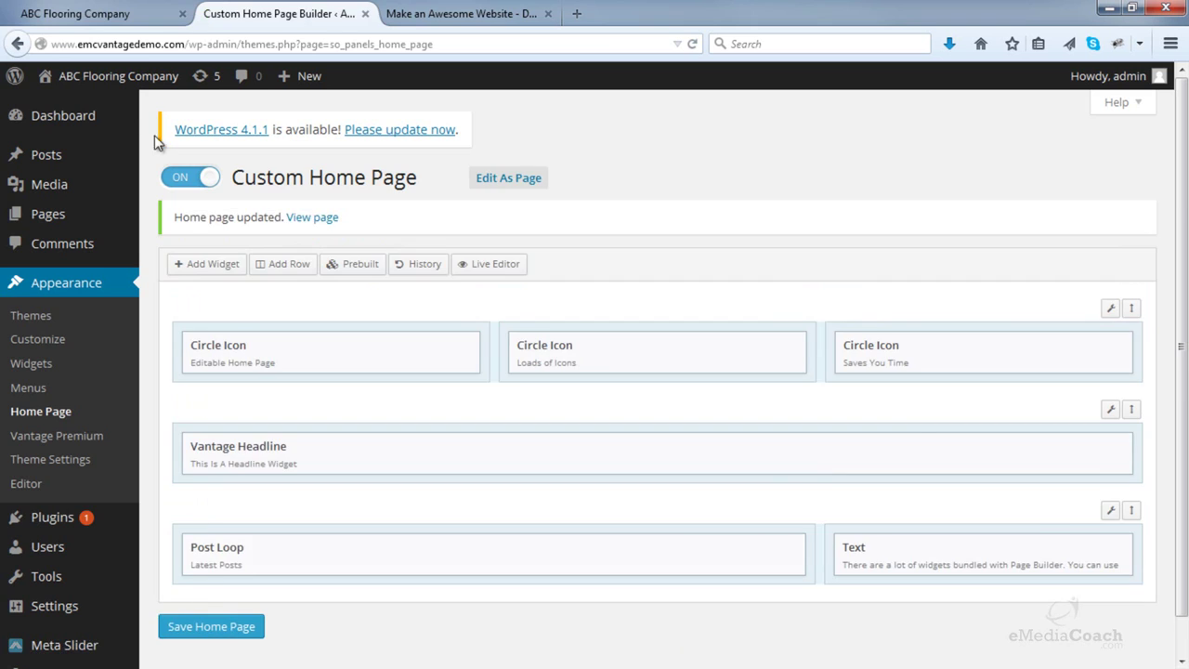
left_click(93, 13)
left_click(692, 45)
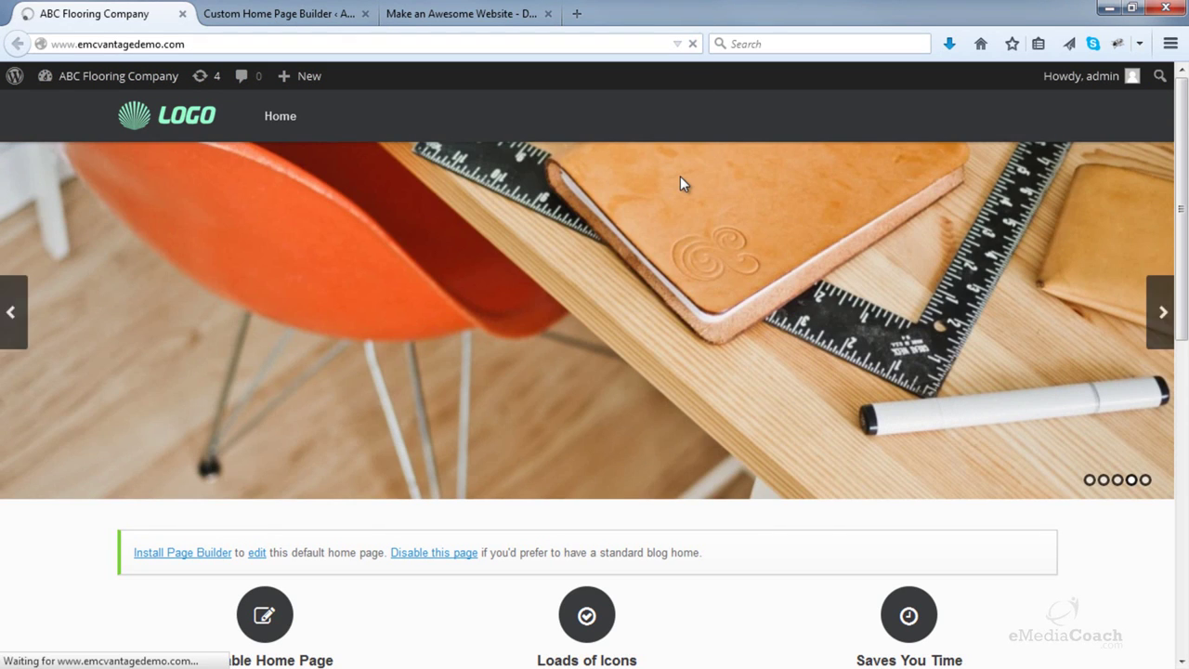
scroll(668, 188, "down", 6)
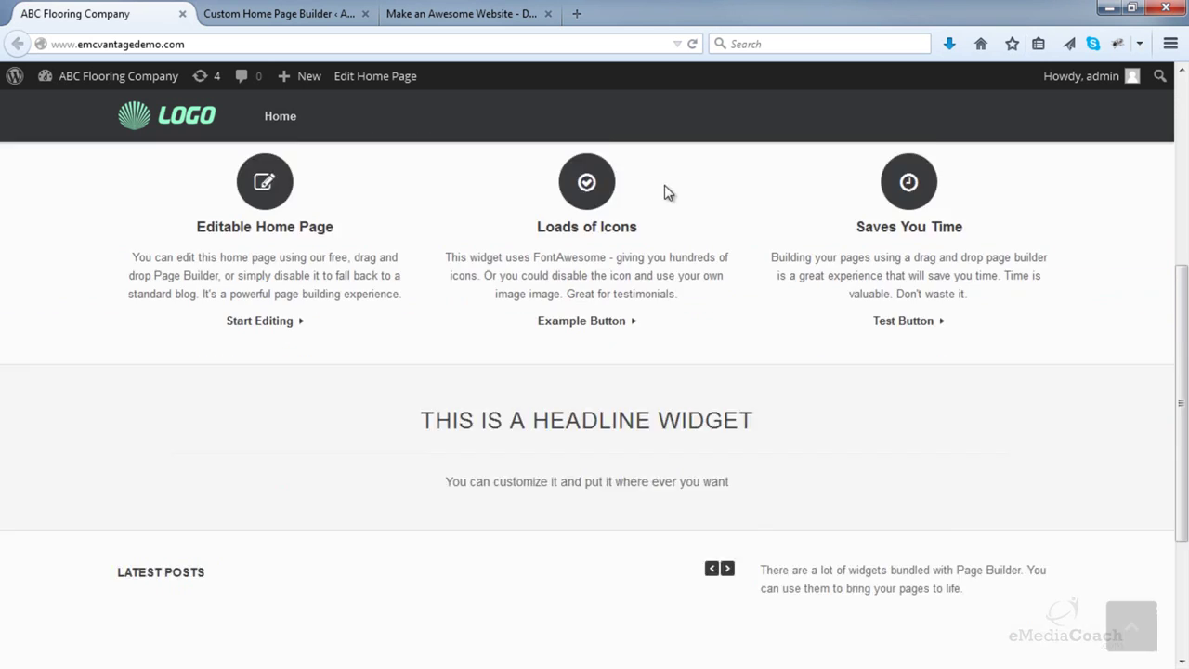
scroll(663, 195, "up", 3)
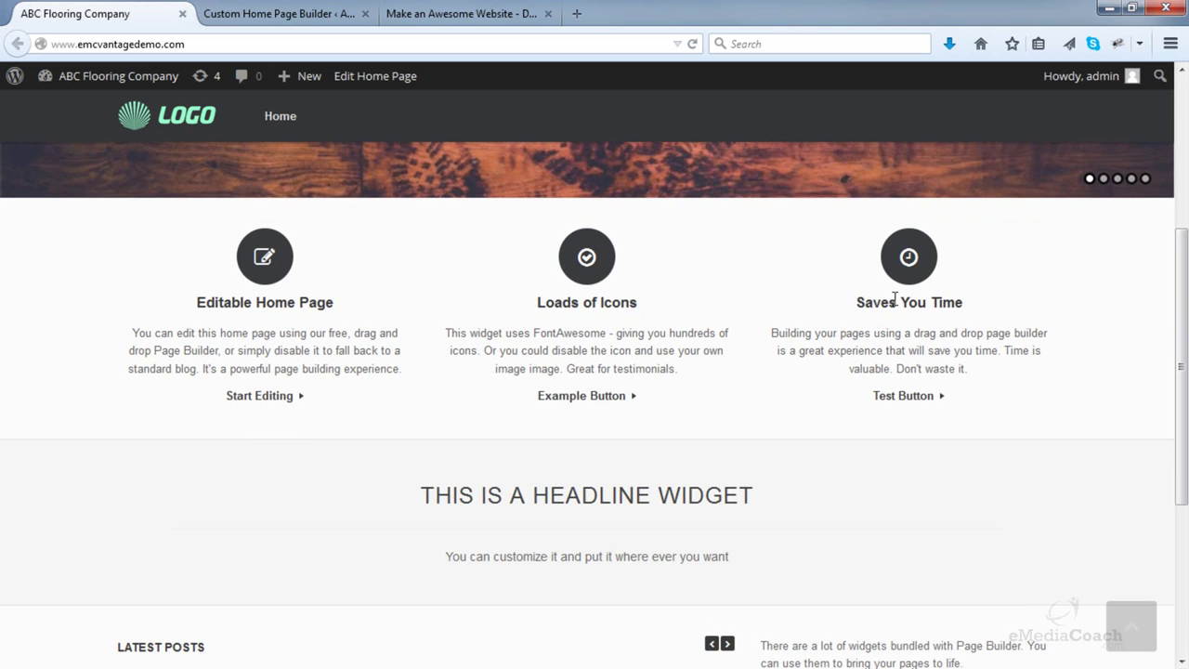
scroll(566, 454, "down", 2)
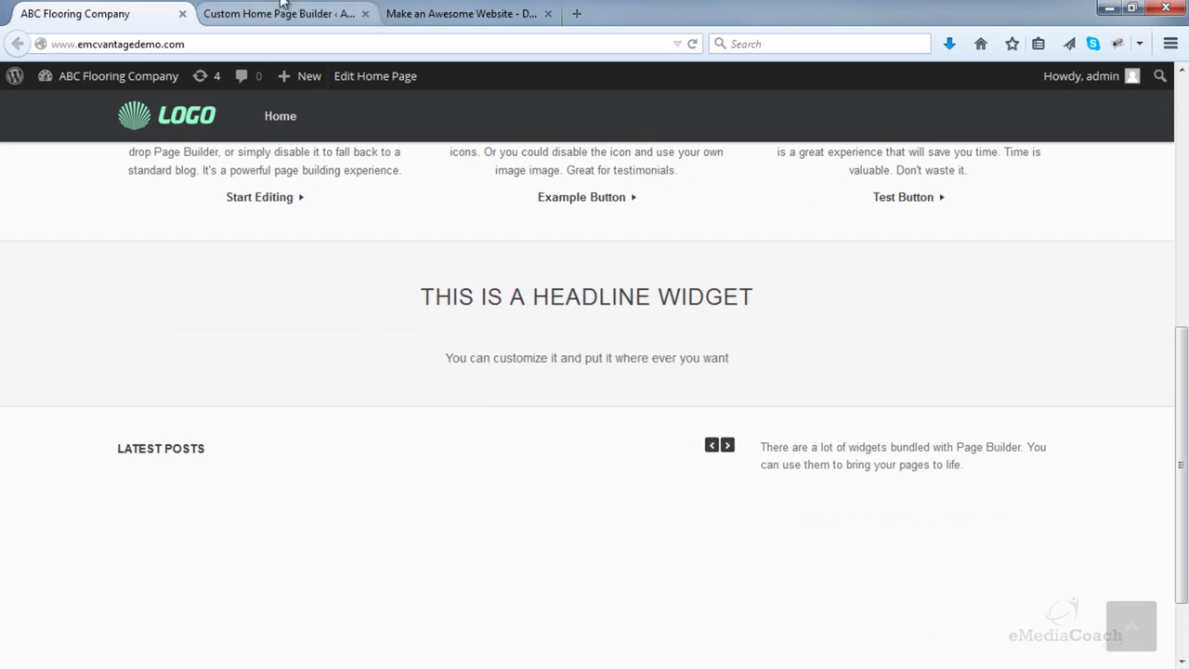
left_click(280, 13)
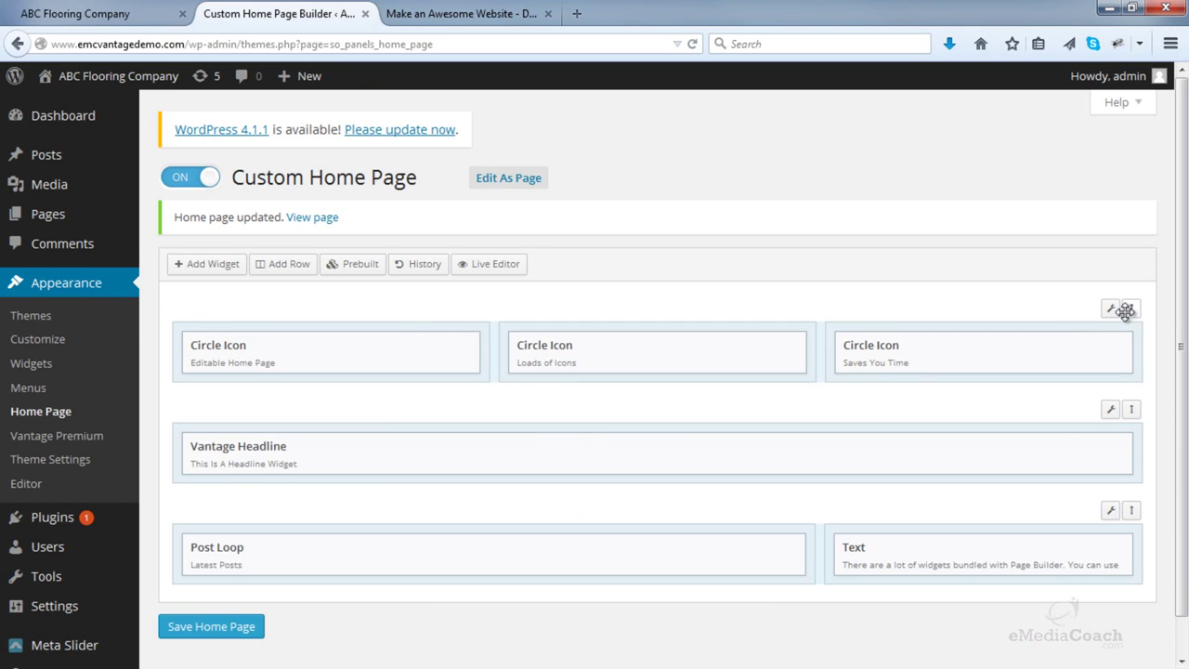
- Delete the circle icon, headline, and posts-and-text rows, then save the empty layout
mouse_move(1110, 307)
left_click(1074, 375)
left_click(1075, 375)
left_click(1110, 308)
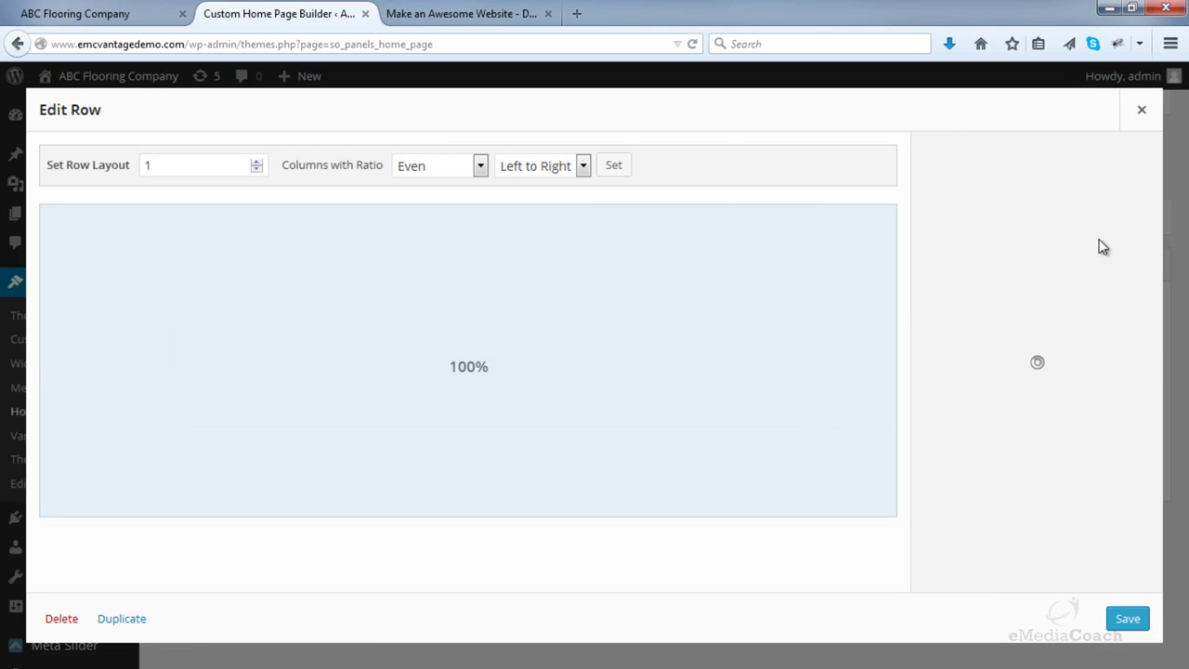
left_click(1142, 108)
mouse_move(1110, 307)
left_click(1082, 376)
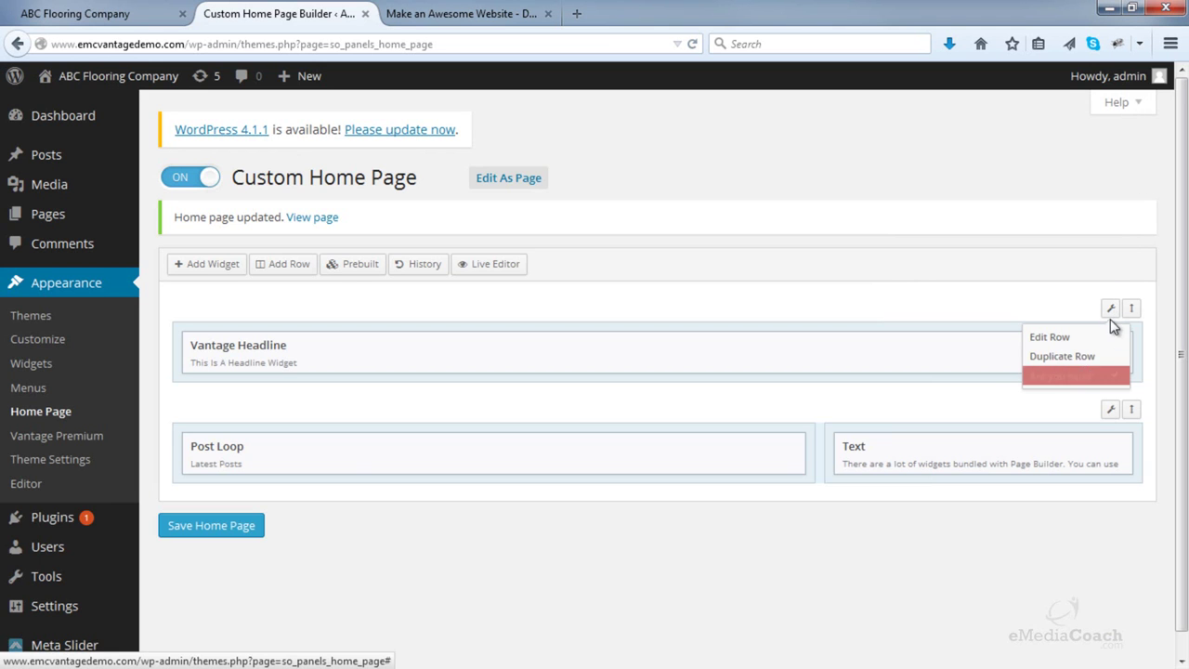
left_click(1082, 376)
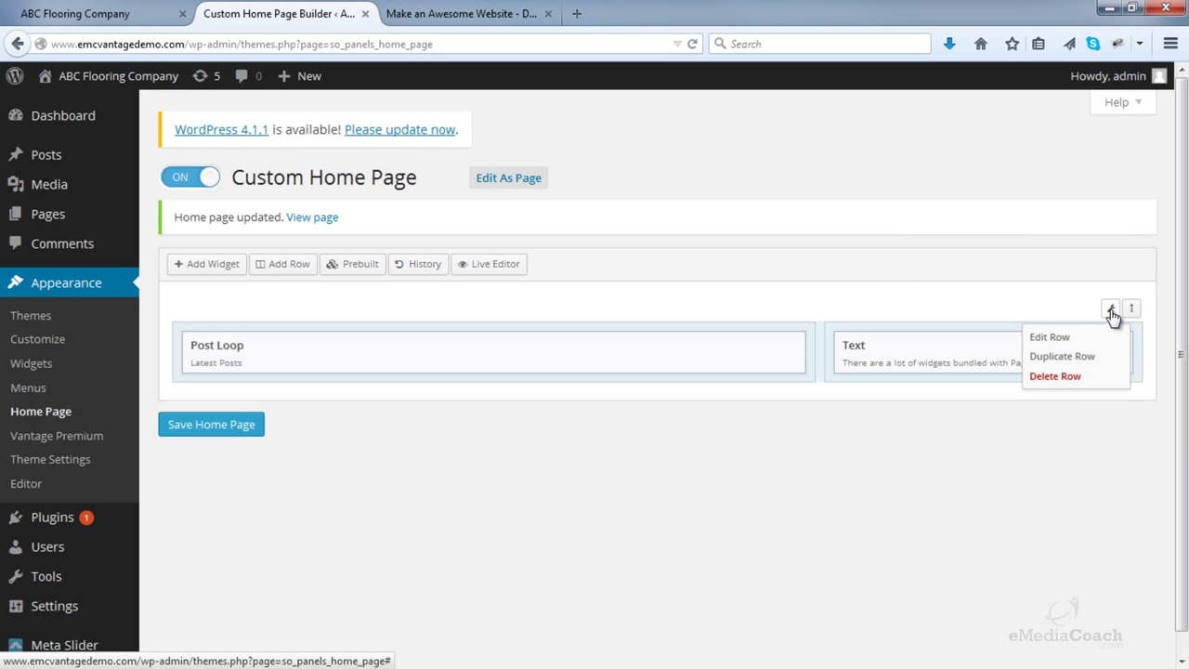
left_click(1072, 376)
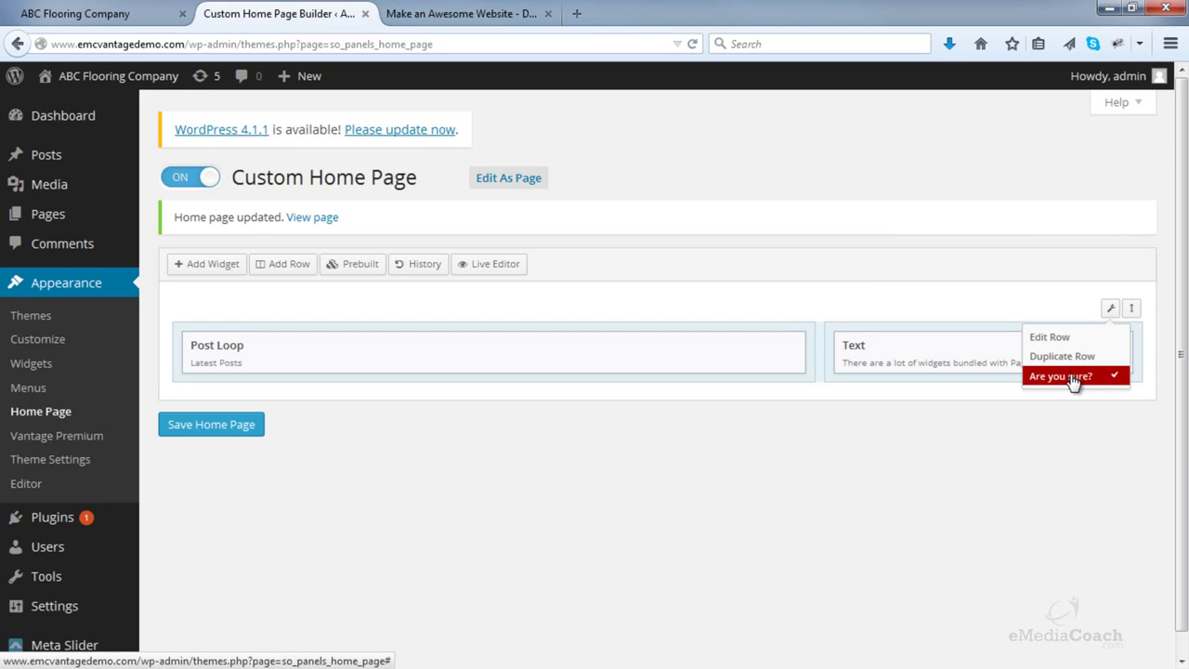
left_click(1073, 378)
left_click(240, 391)
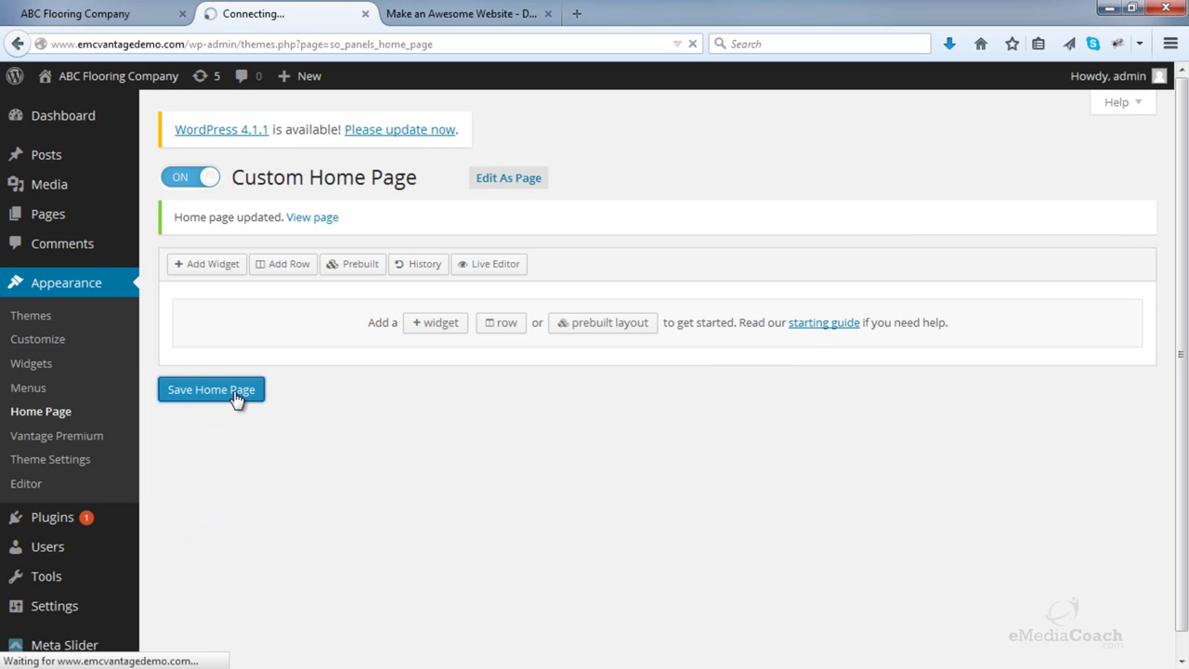
left_click(85, 9)
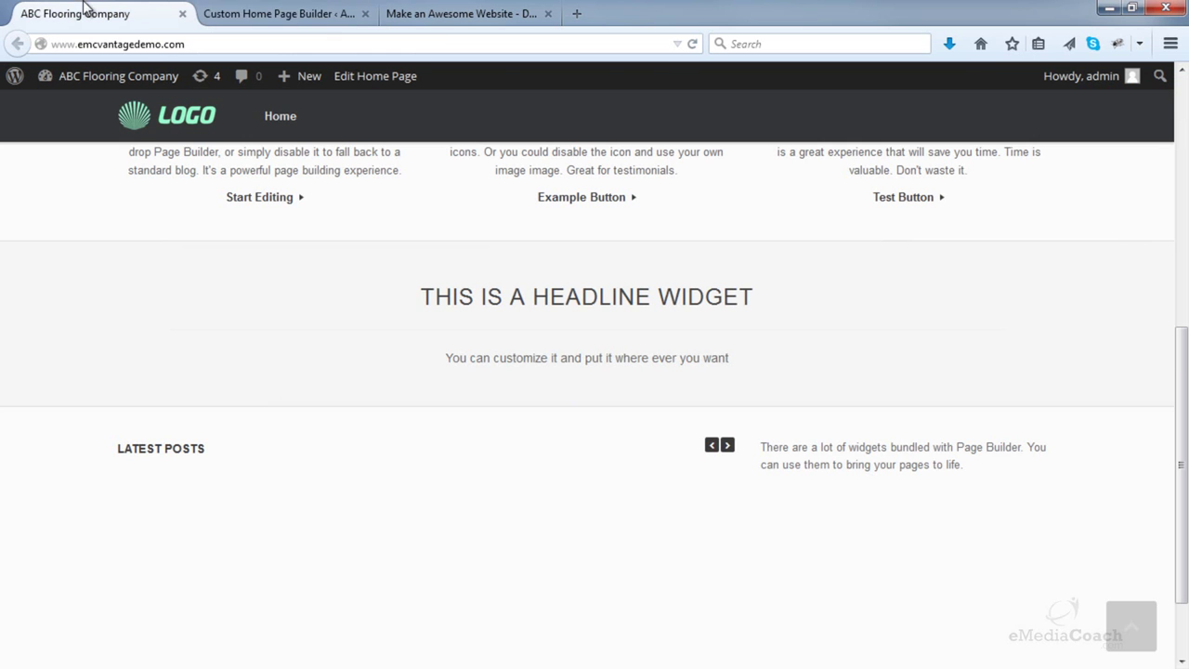
left_click(692, 46)
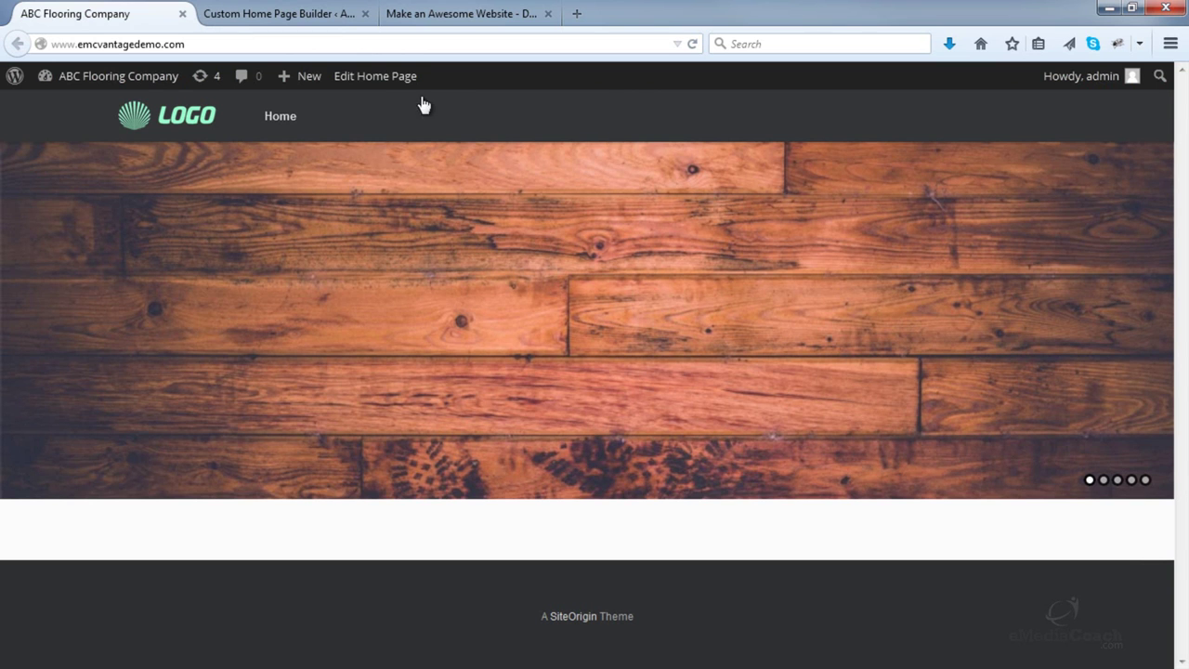
left_click(228, 9)
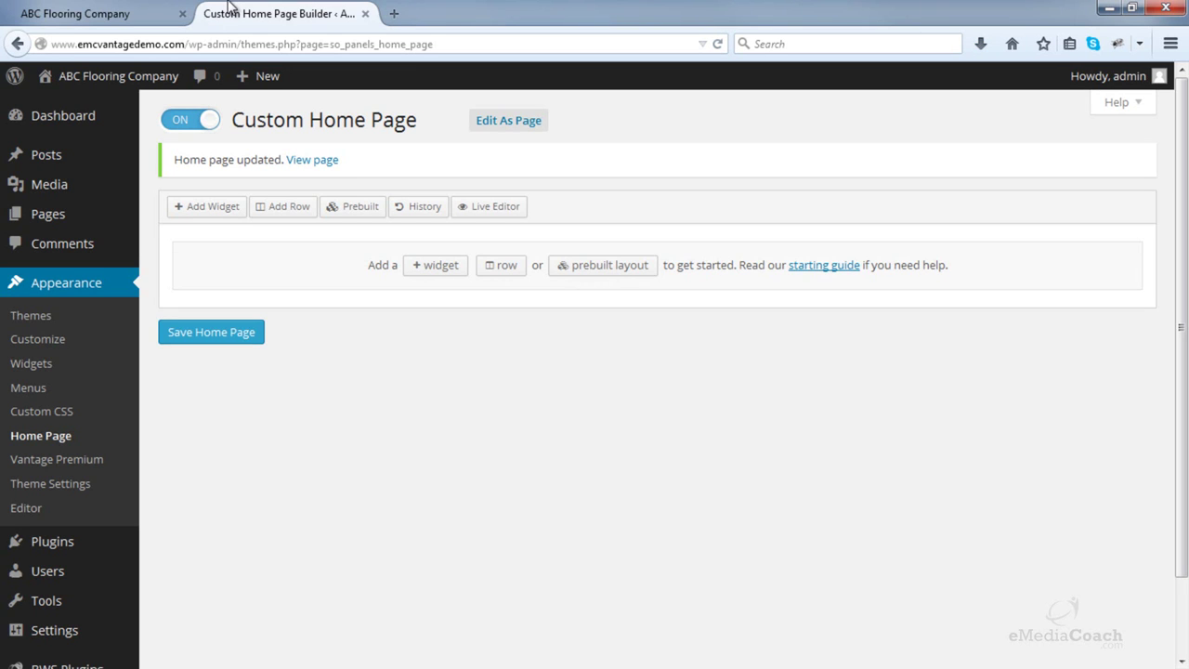
- Insert a new row with three even 33.3% columns
left_click(294, 207)
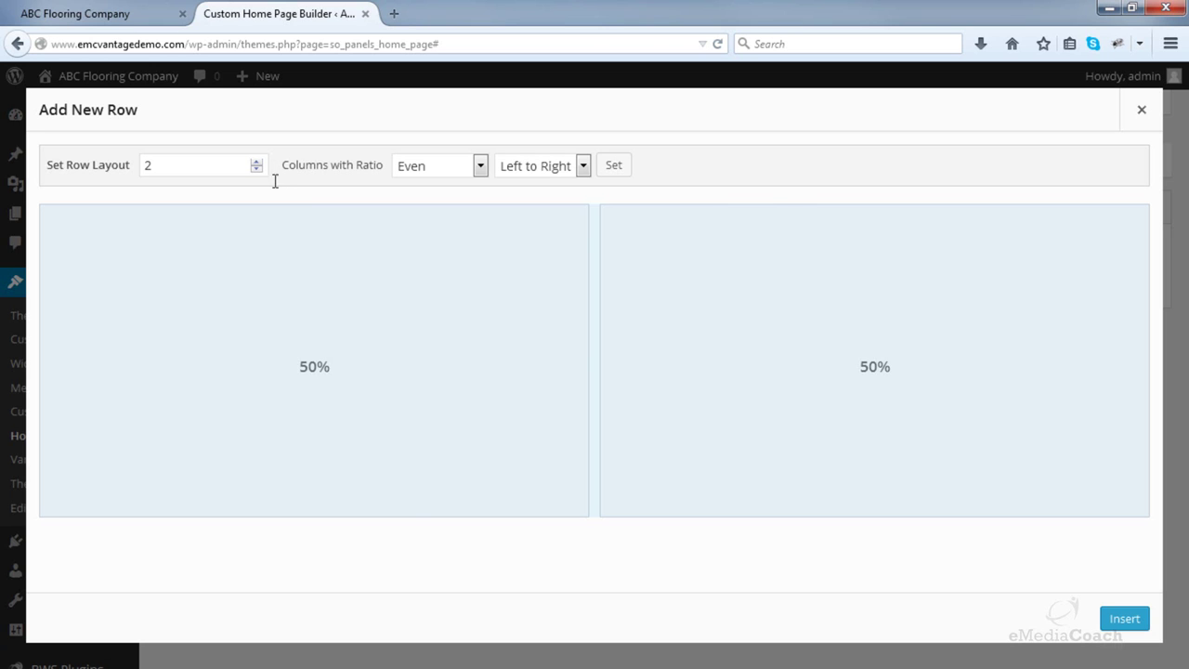
left_click(256, 165)
left_click(256, 164)
left_click(256, 164)
left_click(257, 173)
left_click(257, 173)
left_click(258, 173)
left_click_drag(594, 345, 530, 348)
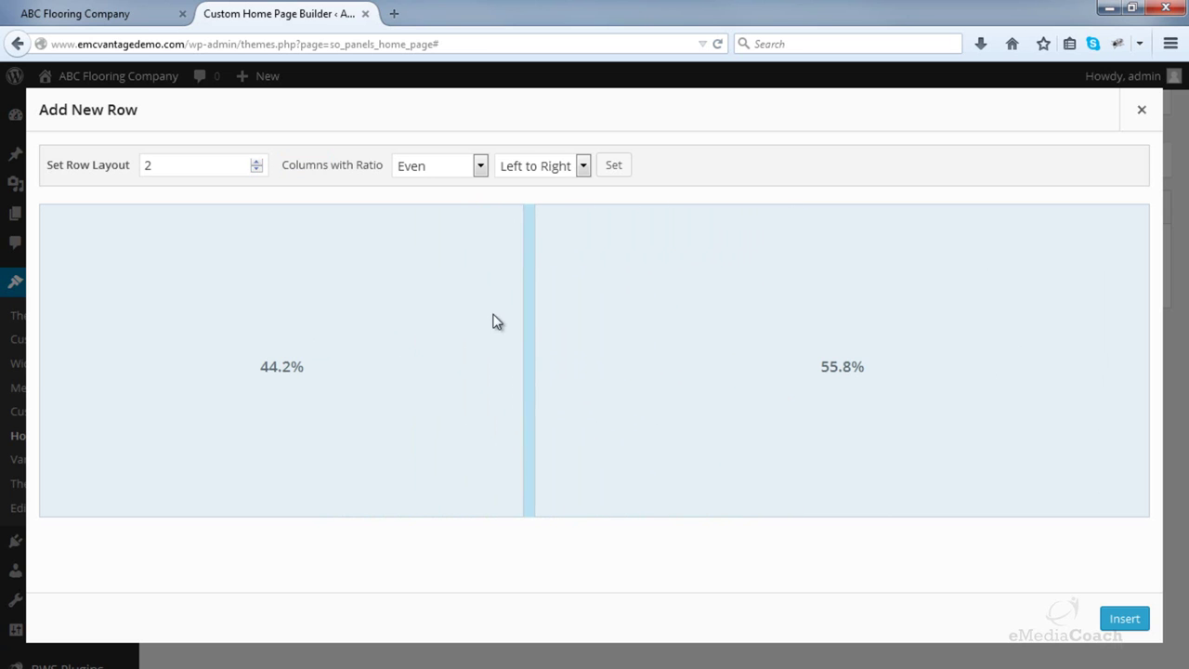
left_click(255, 161)
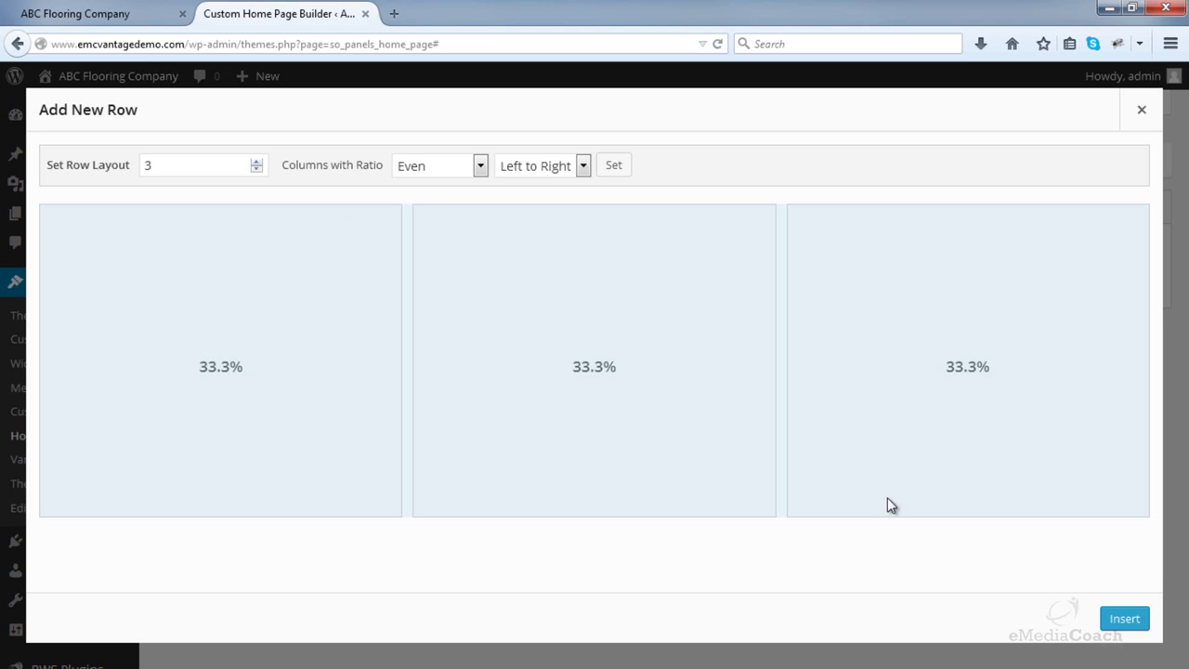
left_click(1120, 619)
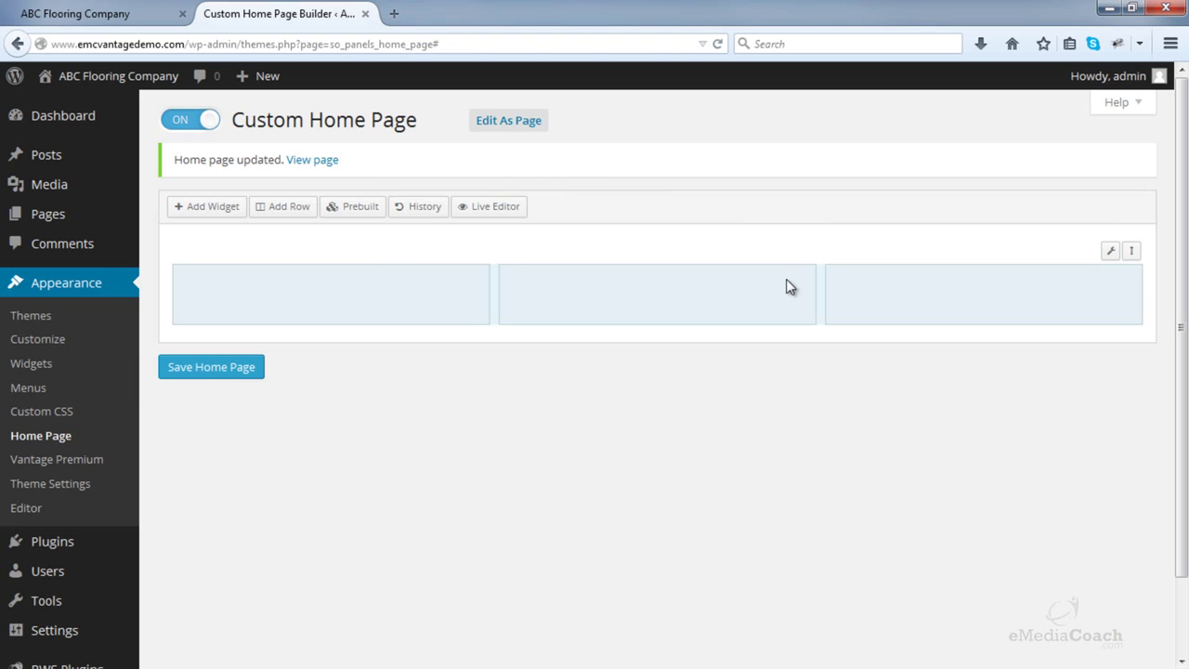
- Add a Circle Icon widget to the first, middle and third columns
left_click(247, 295)
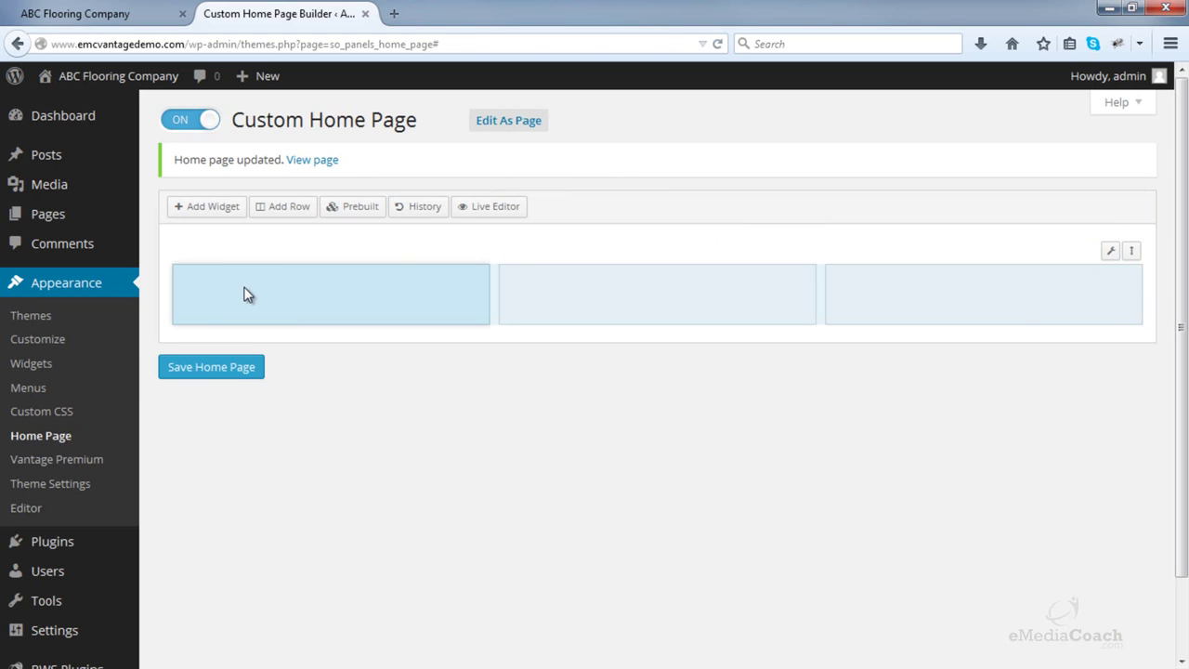
left_click(203, 210)
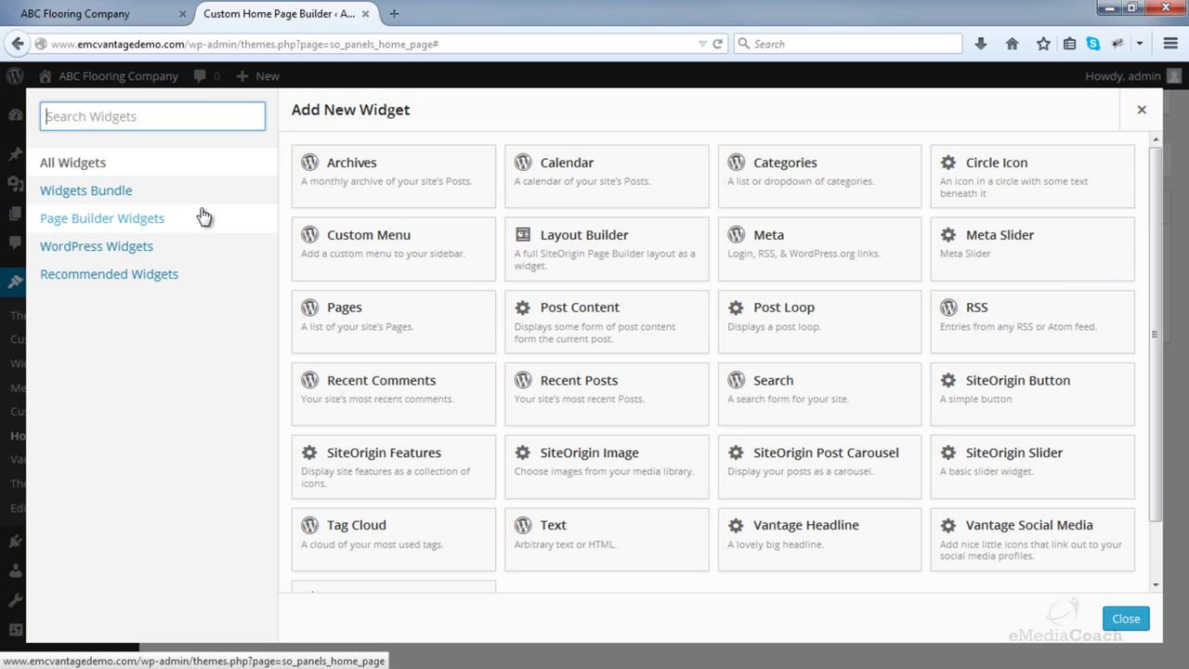
left_click(975, 173)
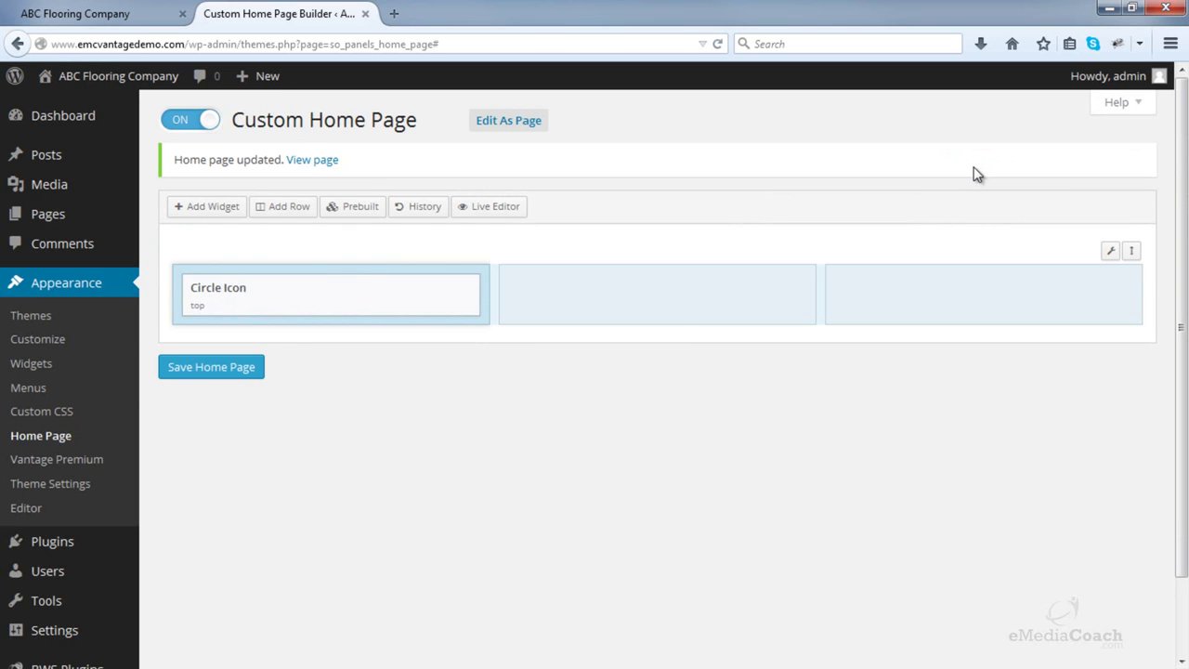
left_click(676, 300)
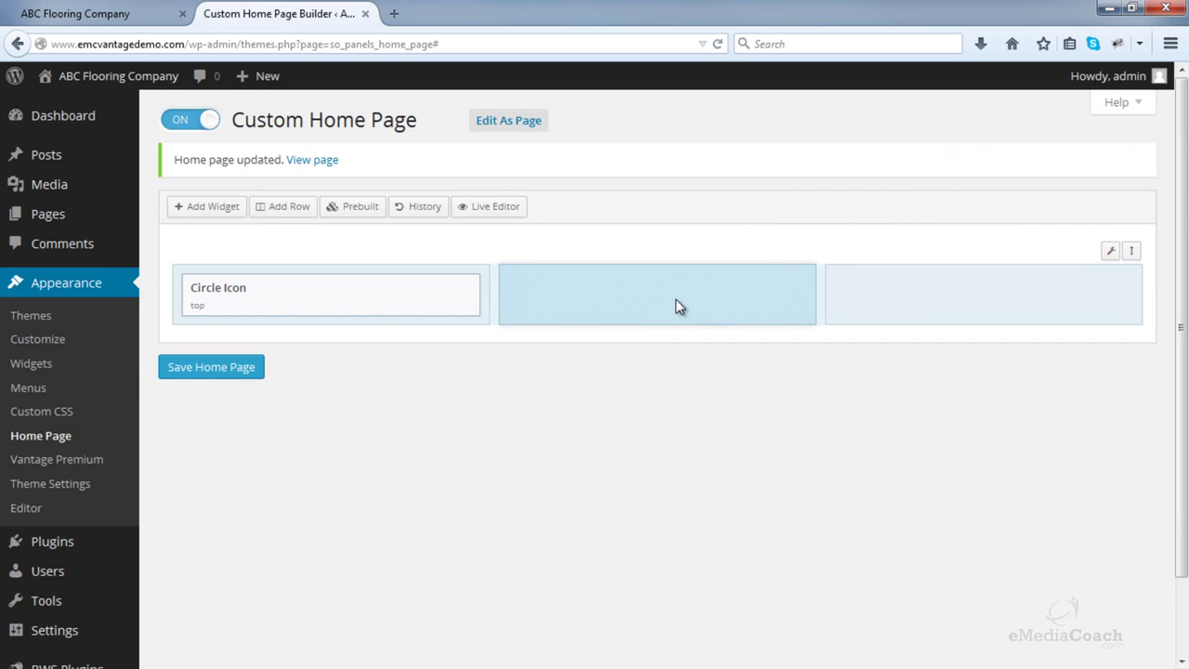
left_click(215, 207)
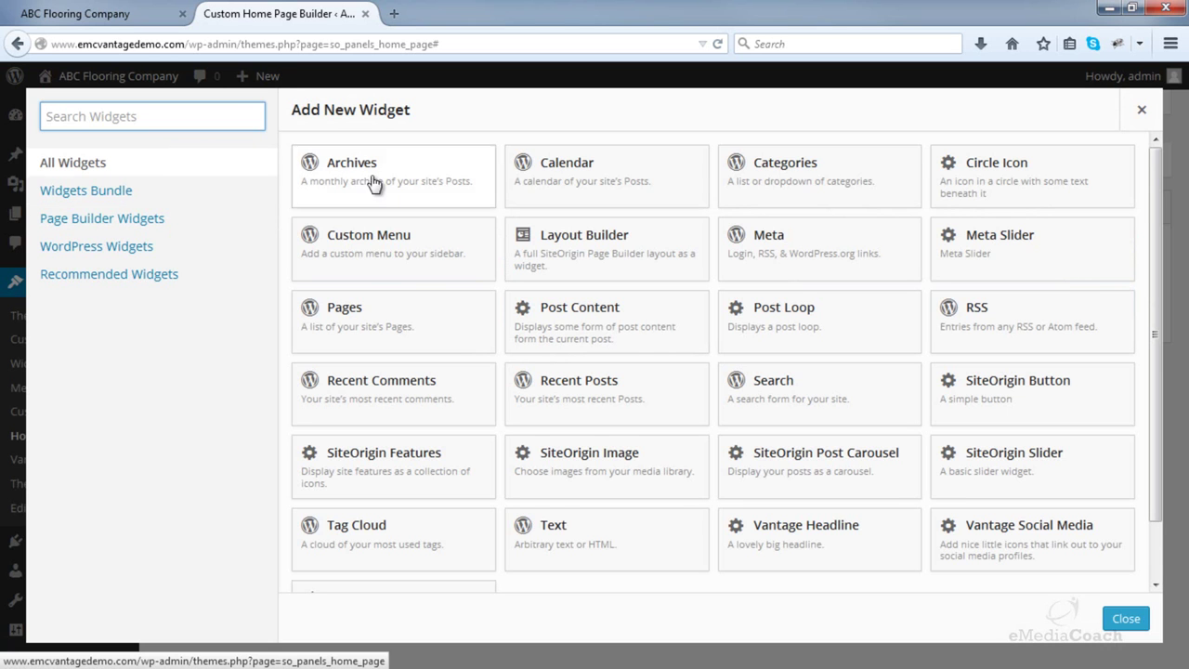
left_click(1000, 170)
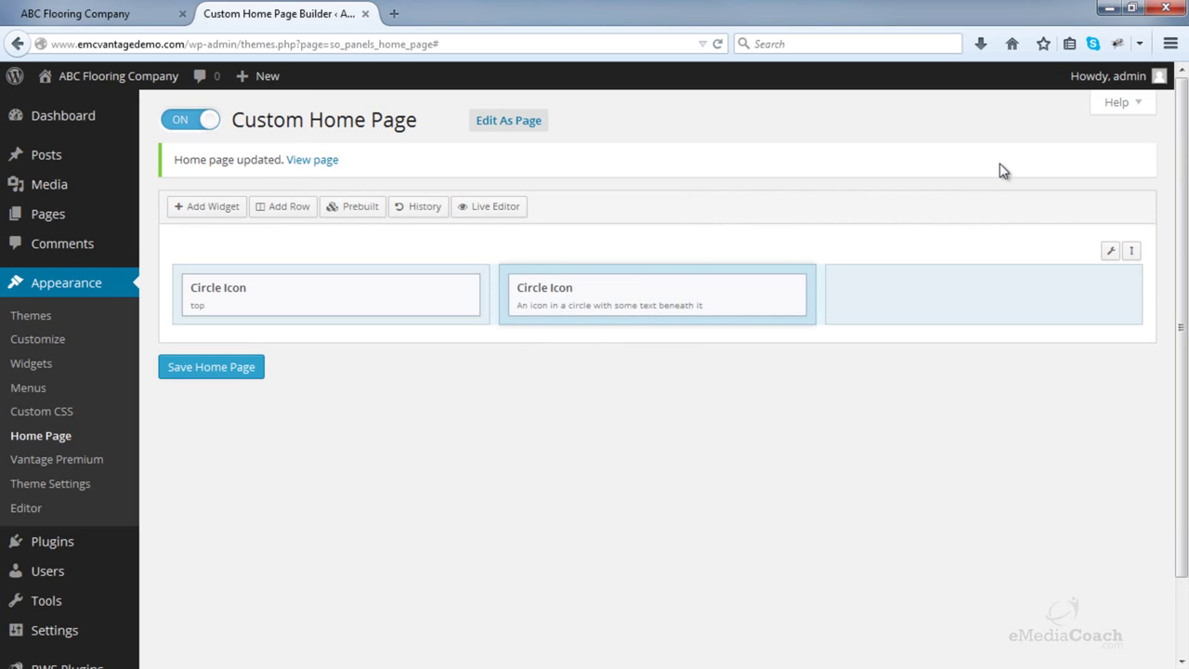
left_click(939, 298)
left_click(212, 206)
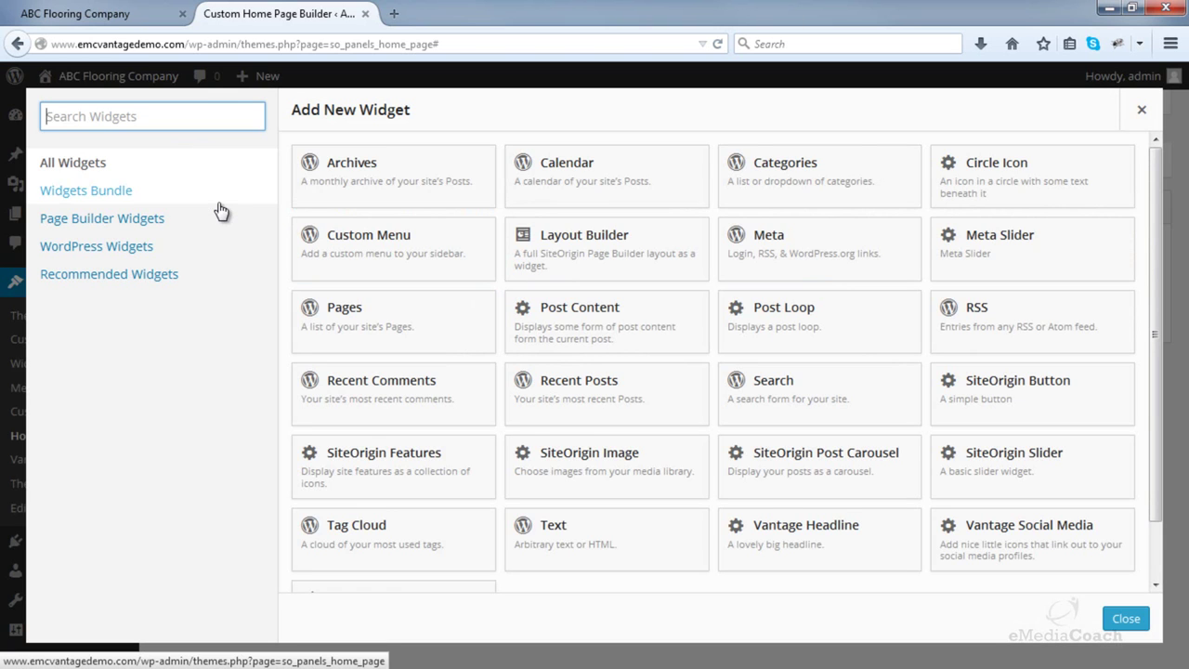
left_click(956, 167)
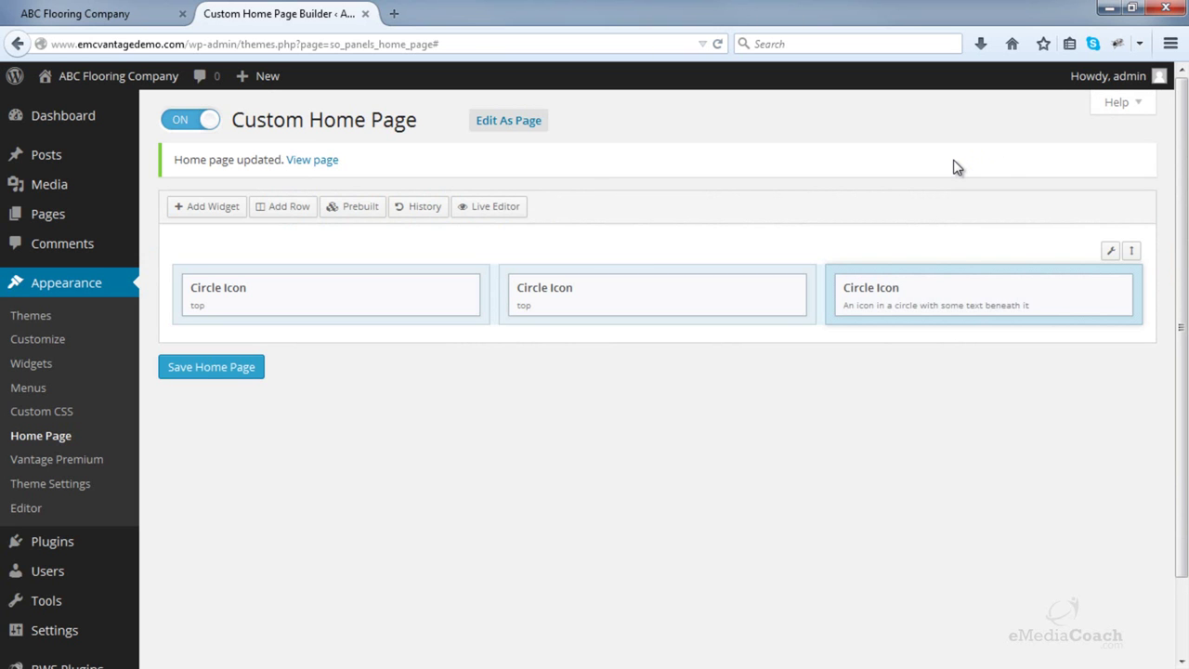
- Save the home page and reload the live site to see the three circles
left_click(215, 369)
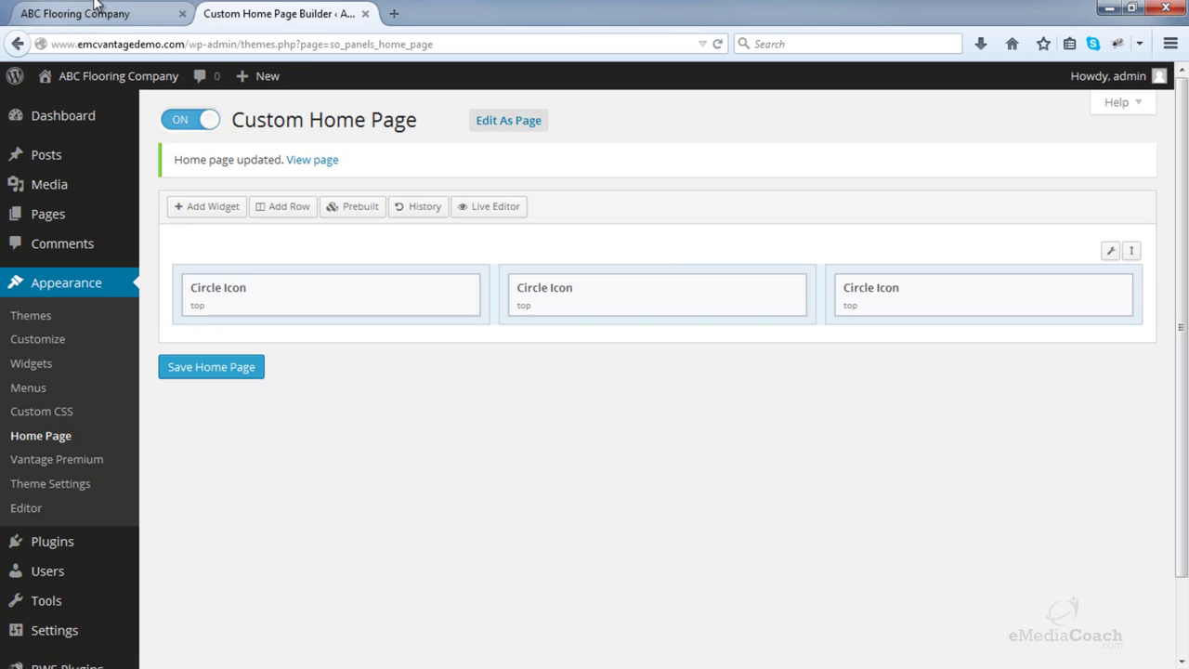
left_click(119, 11)
left_click(717, 44)
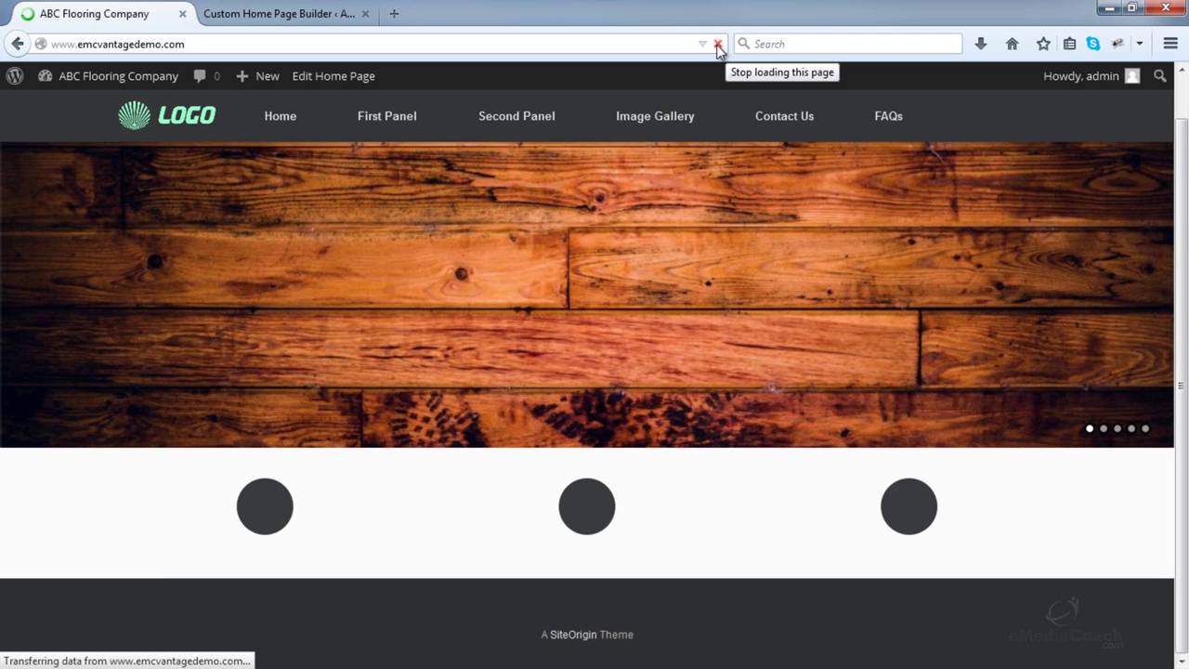
left_click(282, 8)
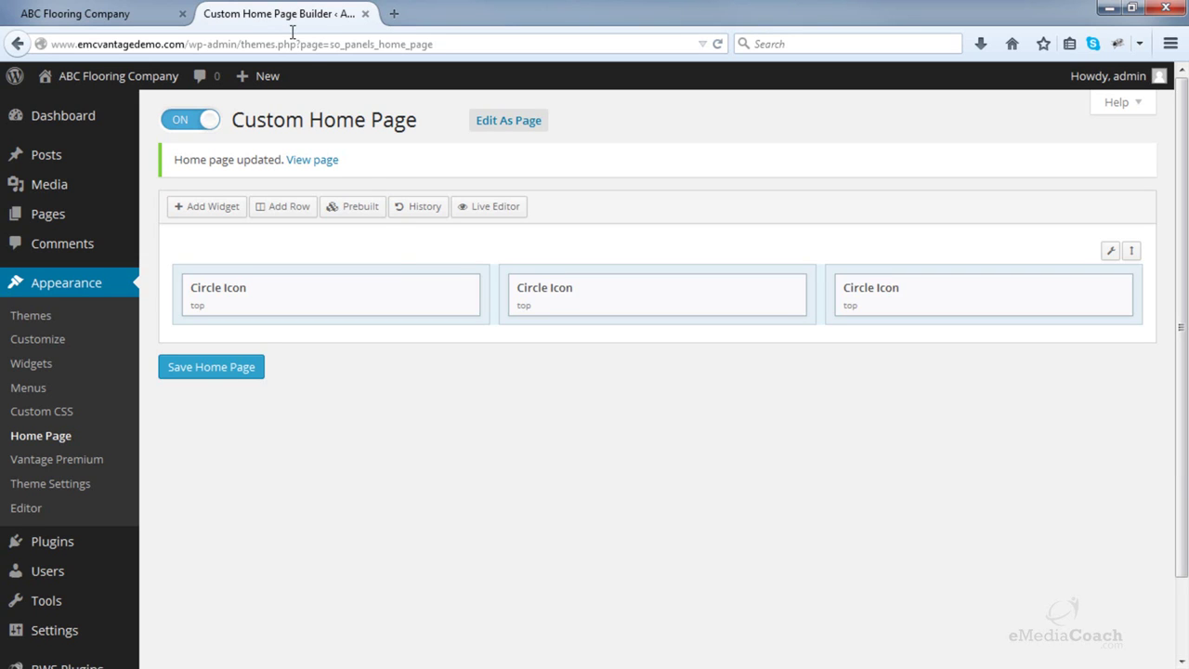
- Title the first Circle Icon 'Our Products' with text about flooring for living room, bedroom, and bathroom
mouse_move(390, 283)
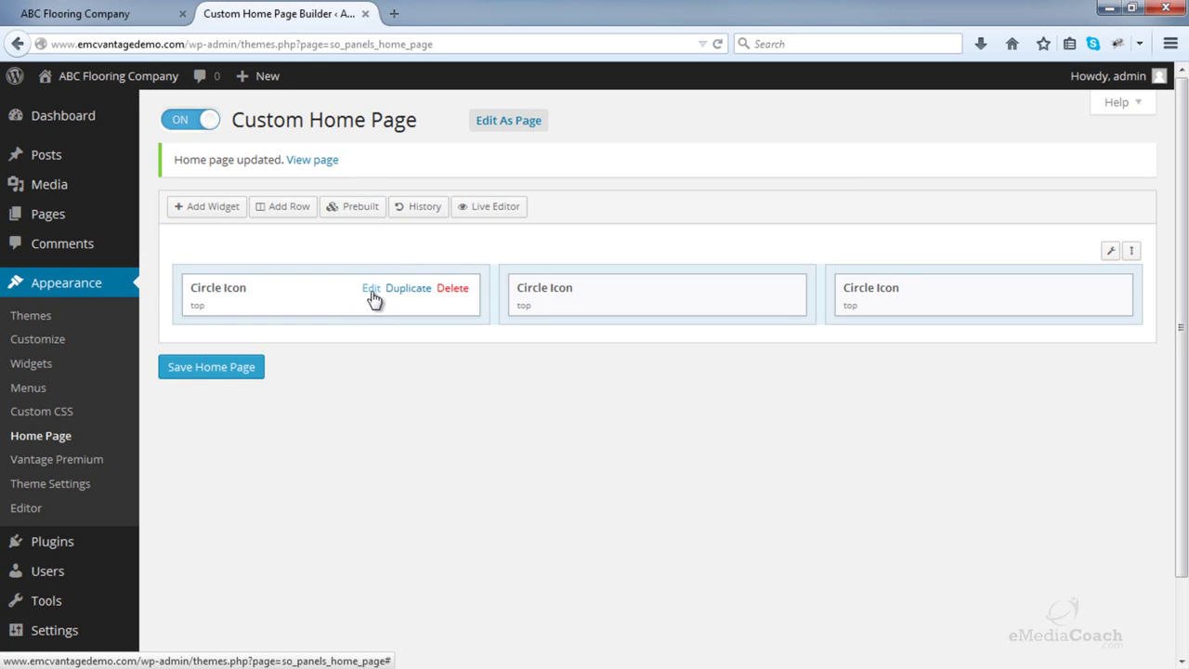
left_click(372, 291)
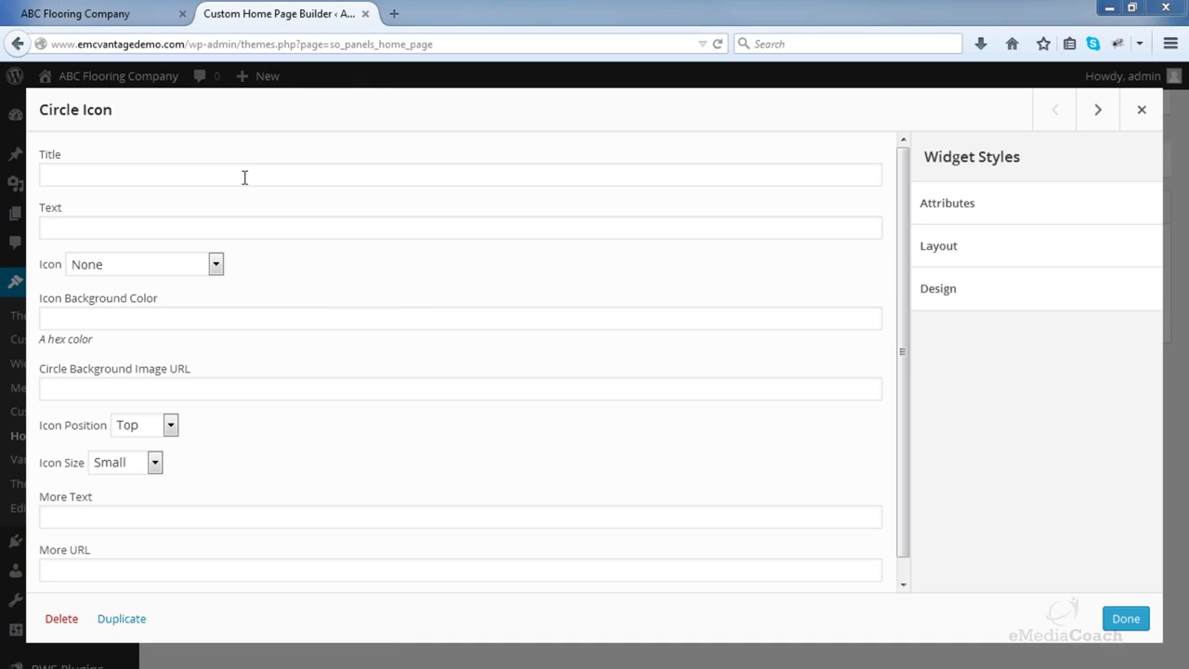
left_click(242, 177)
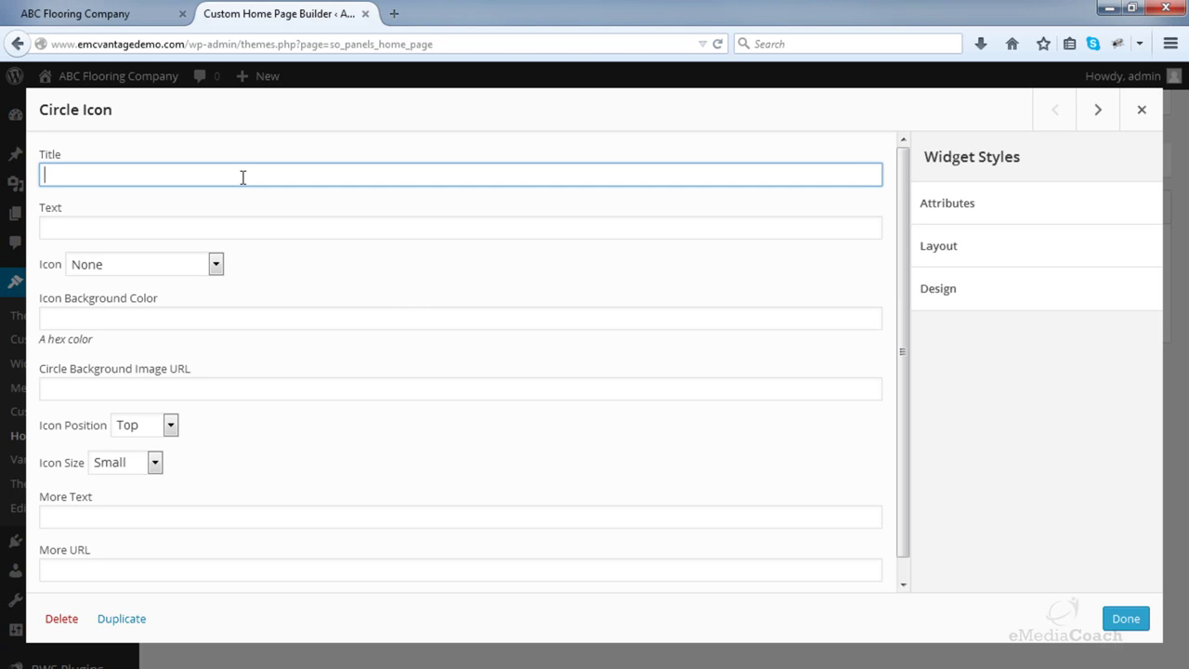
type("Our Products")
left_click(225, 224)
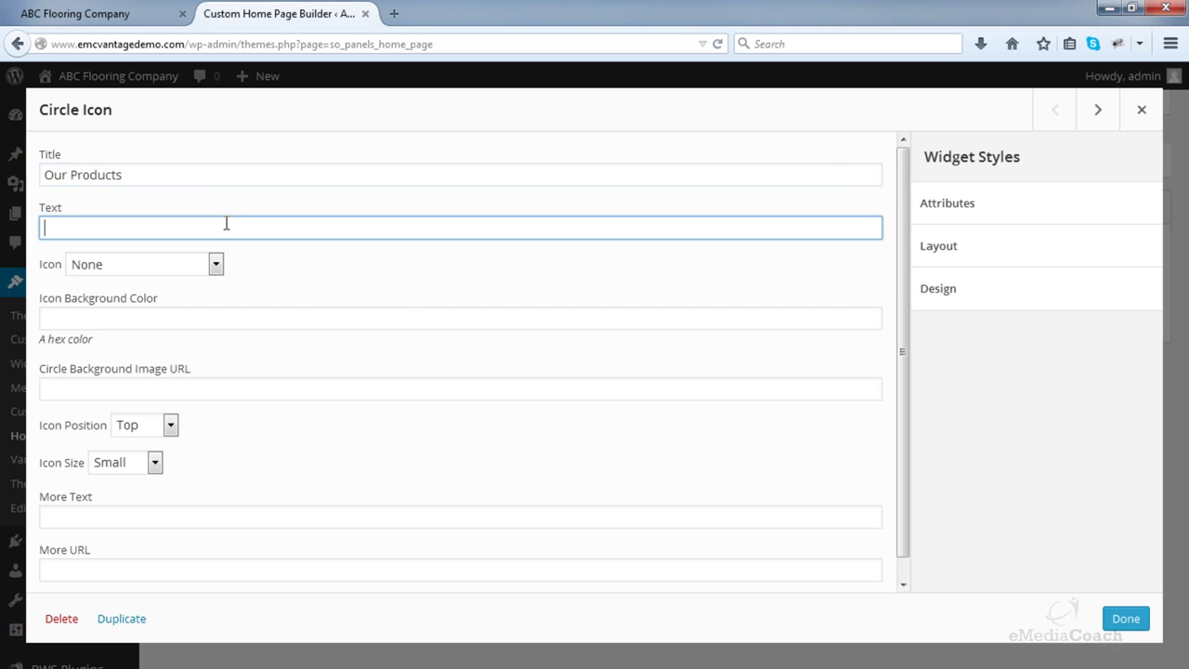
type("We offer a wide range o")
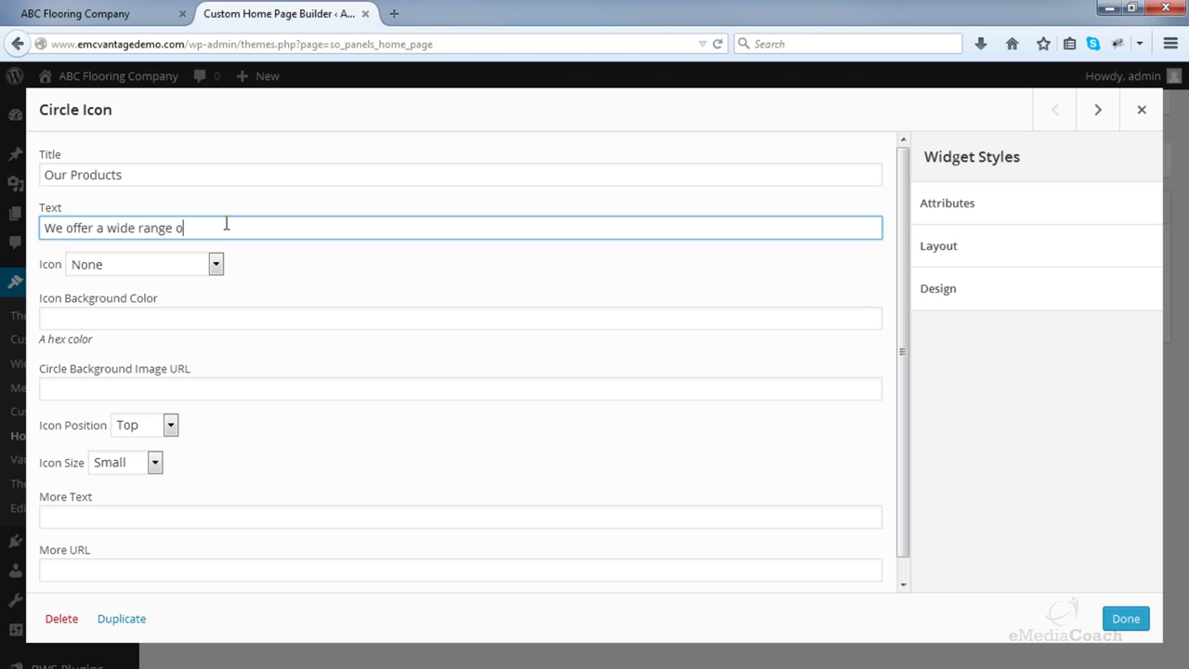
type("f flooring options for the l")
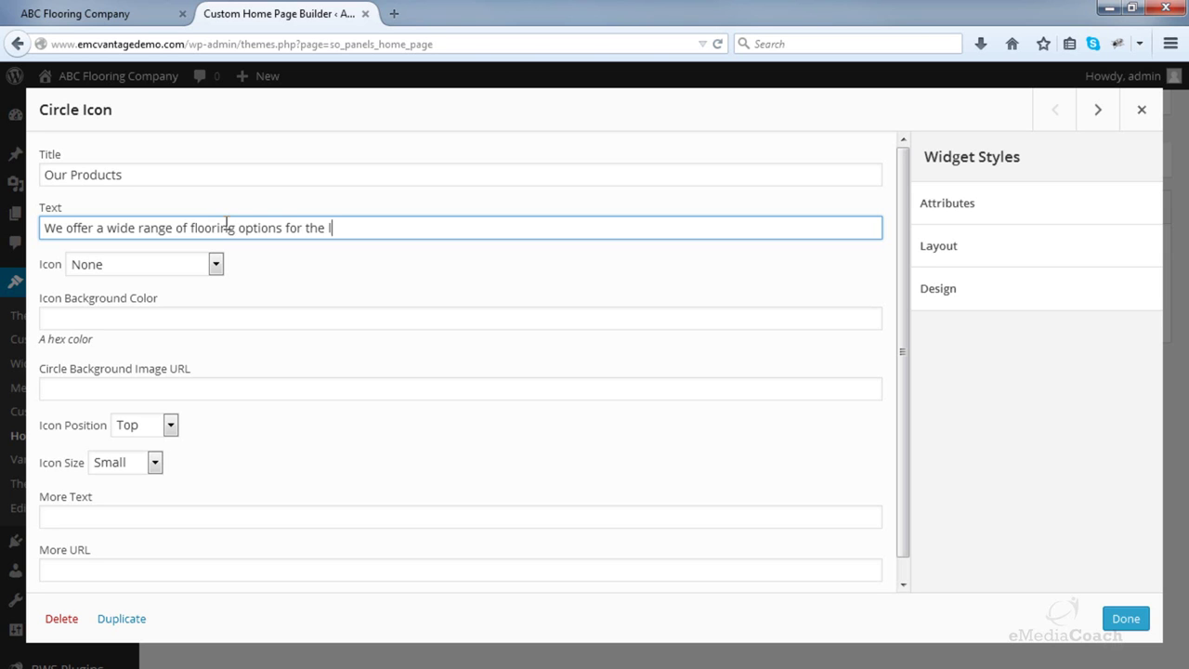
type("iving room, bedroom, and barth")
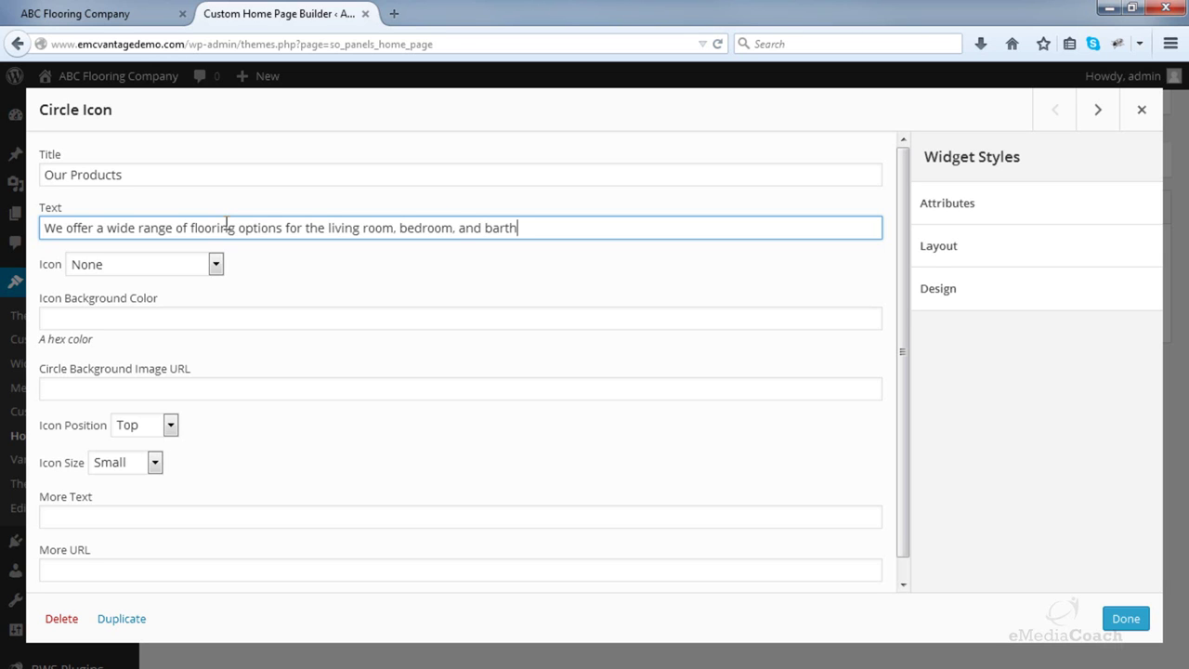
key("BackSpace")
key("BackSpace")
type("throom.")
- Set the Our Products circle's icon to Rocket at Large size and confirm the widget
left_click(189, 265)
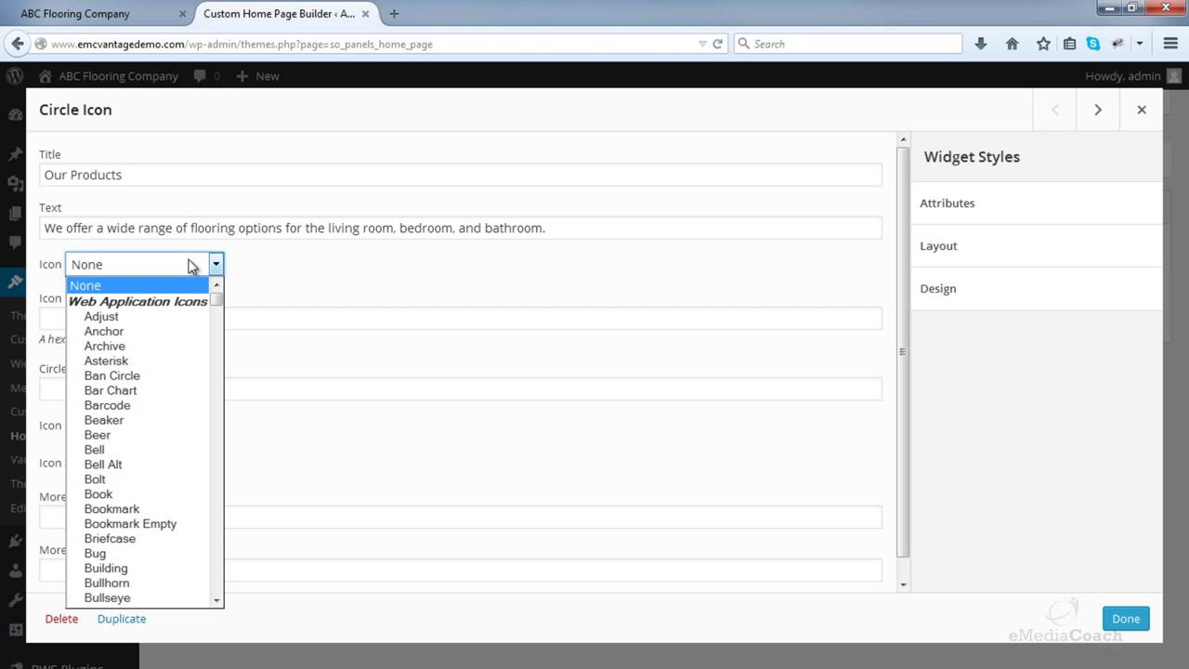
scroll(176, 370, "down", 2)
scroll(177, 372, "down", 2)
scroll(177, 371, "down", 14)
scroll(176, 371, "down", 15)
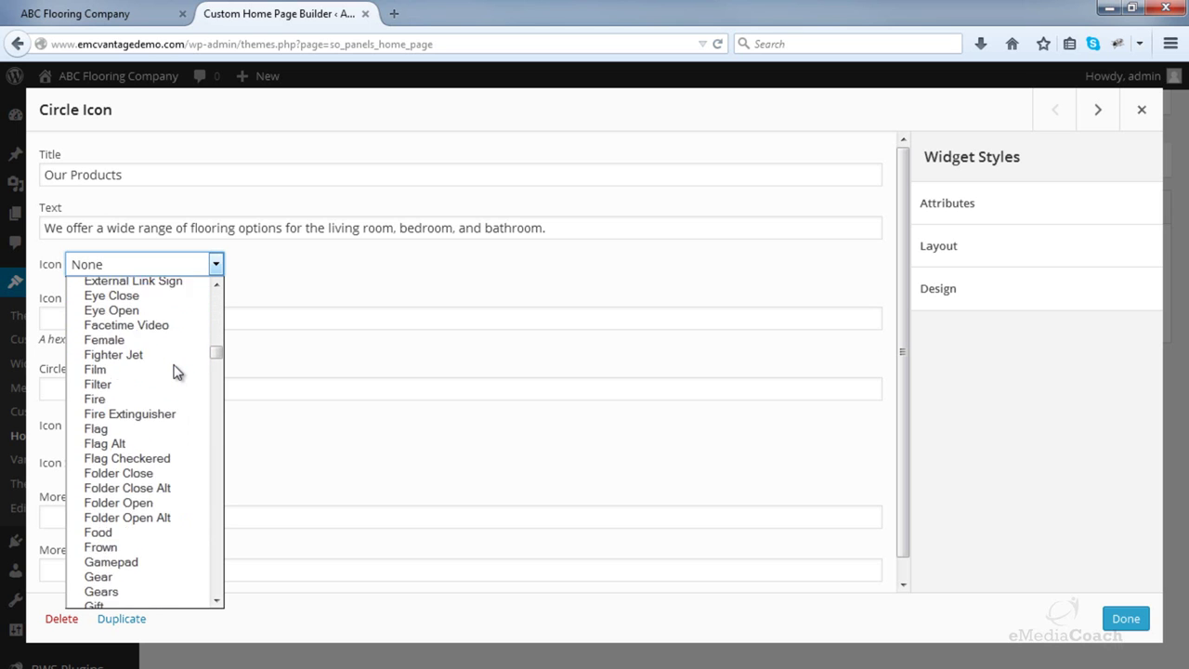
scroll(177, 372, "down", 12)
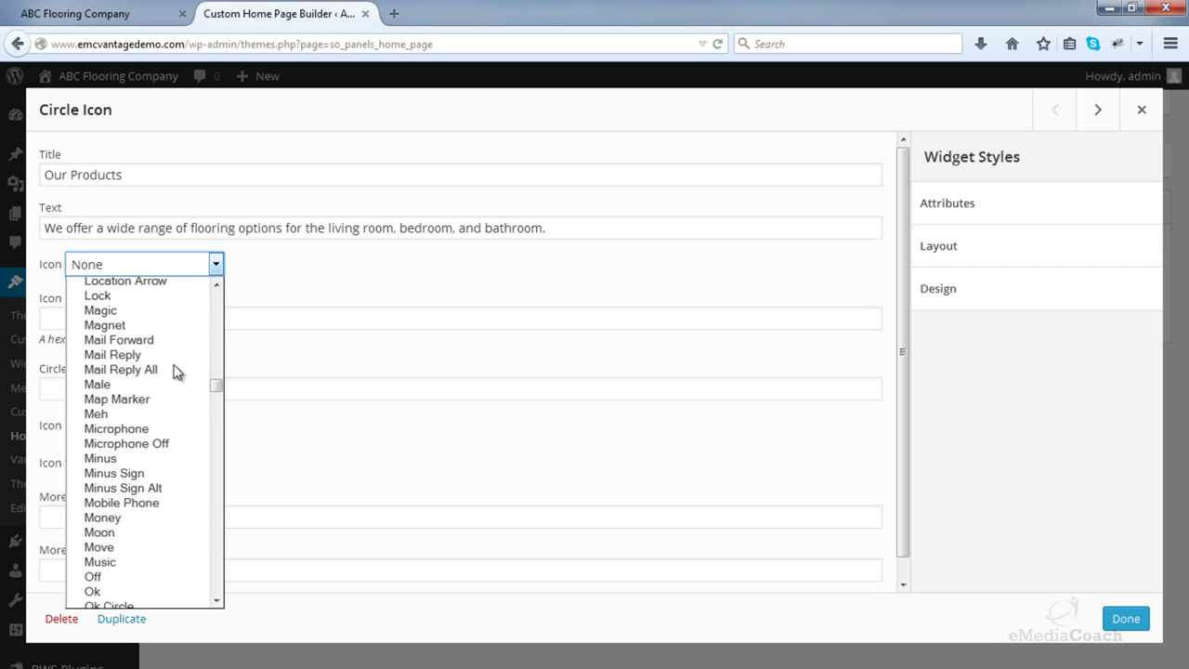
scroll(176, 372, "down", 5)
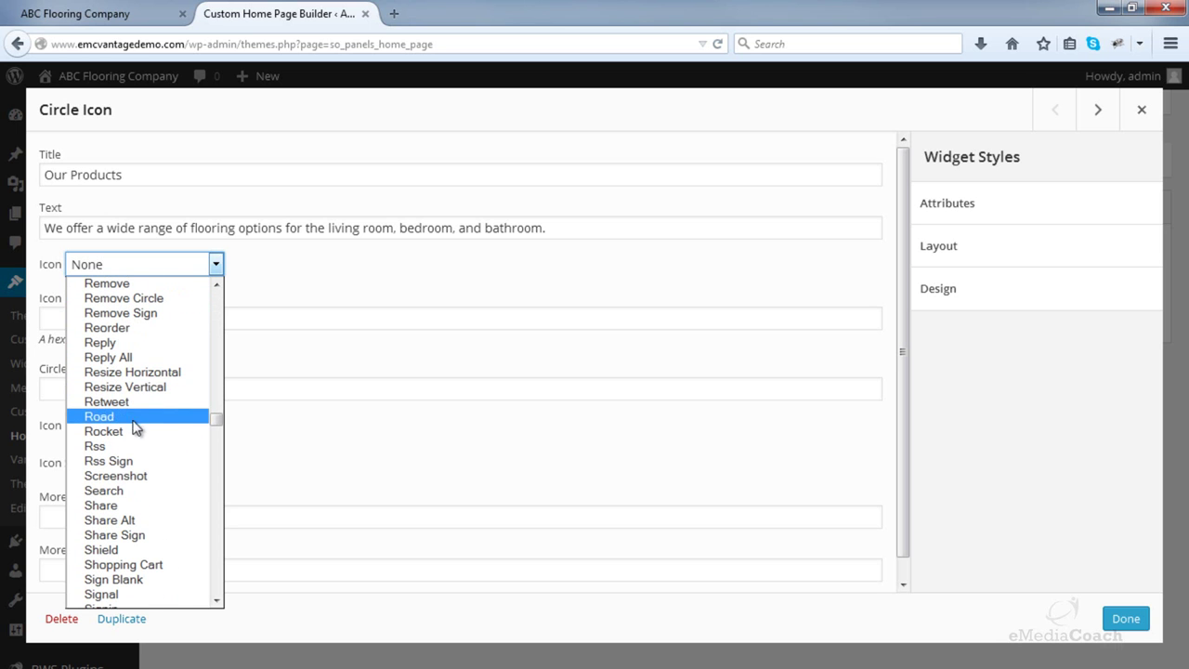
left_click(127, 431)
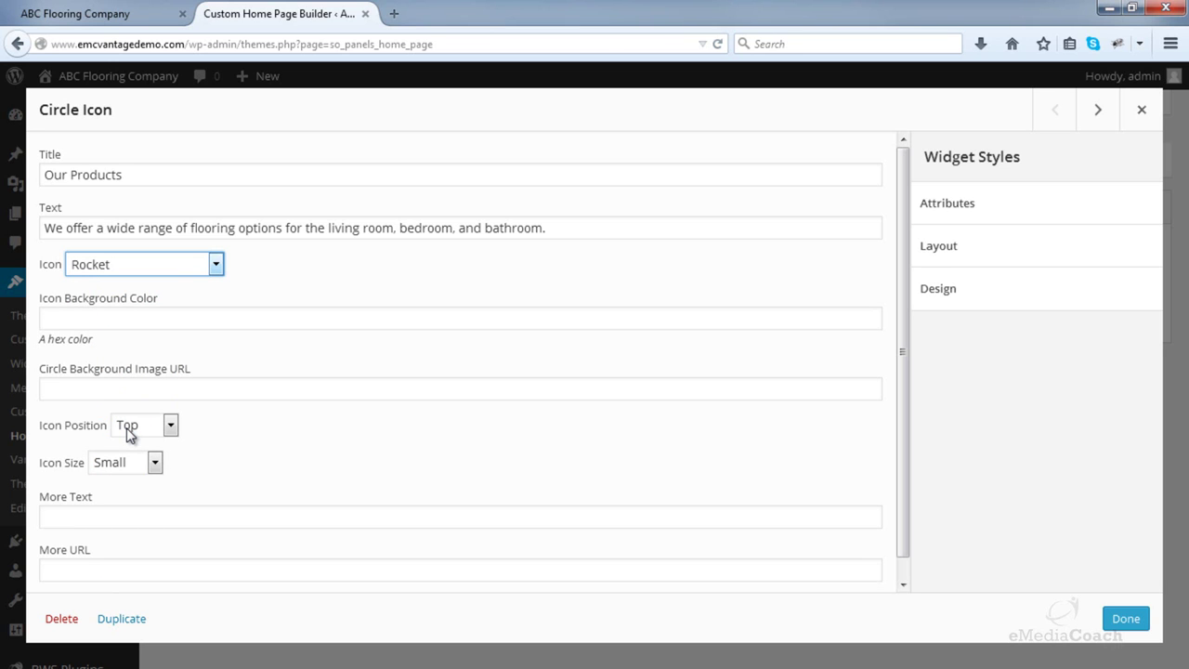
left_click(144, 465)
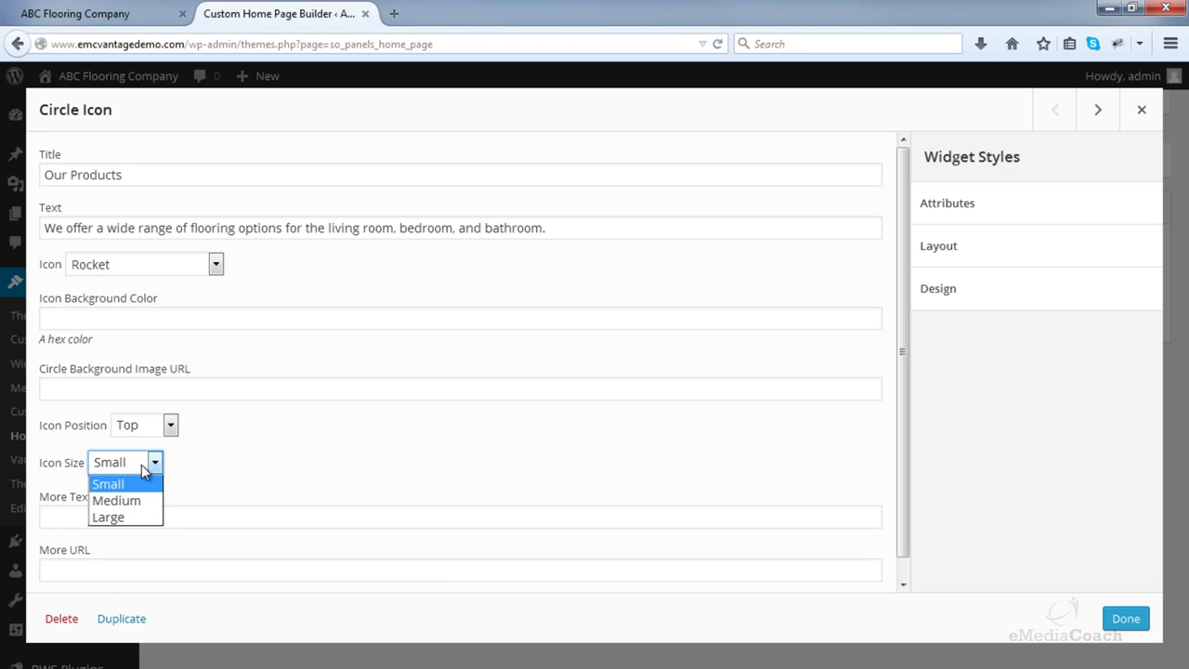
left_click(125, 515)
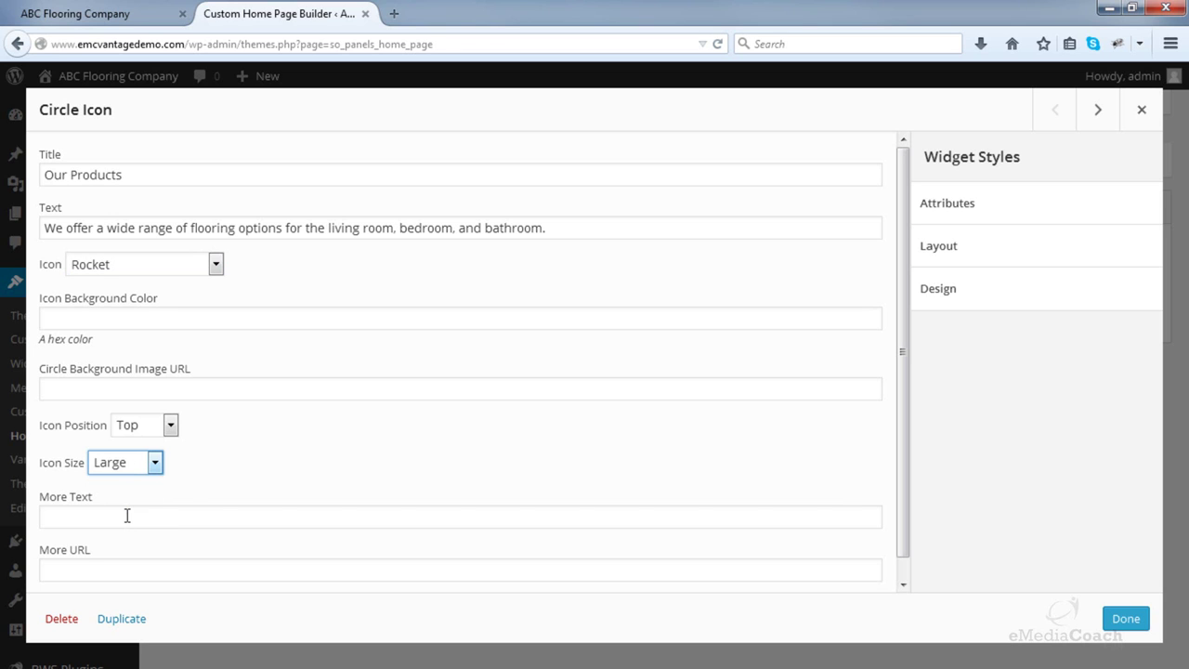
left_click(127, 515)
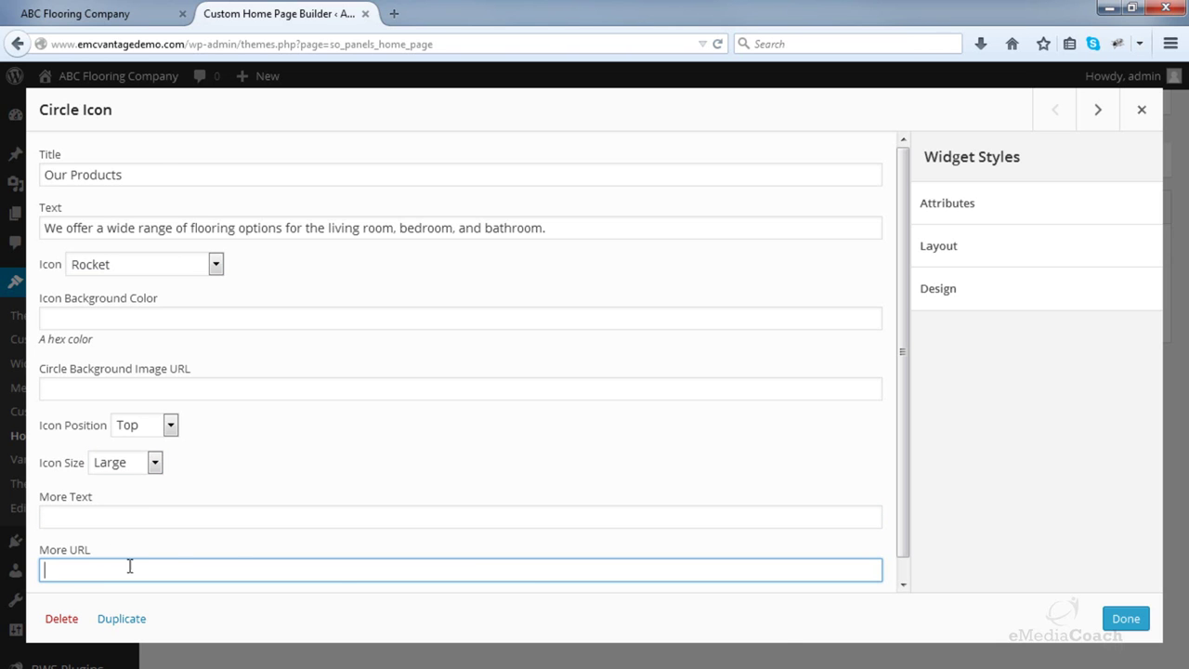
left_click(1126, 619)
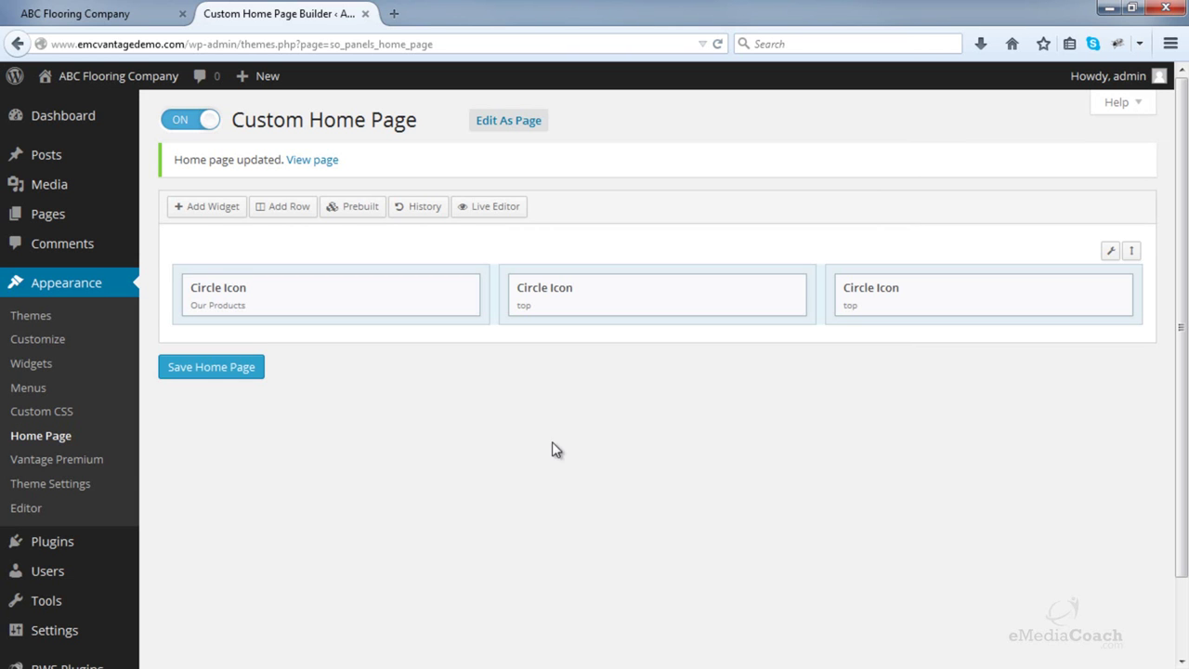
- Save the home page and reload the live site to confirm the rocket Our Products circle
left_click(253, 370)
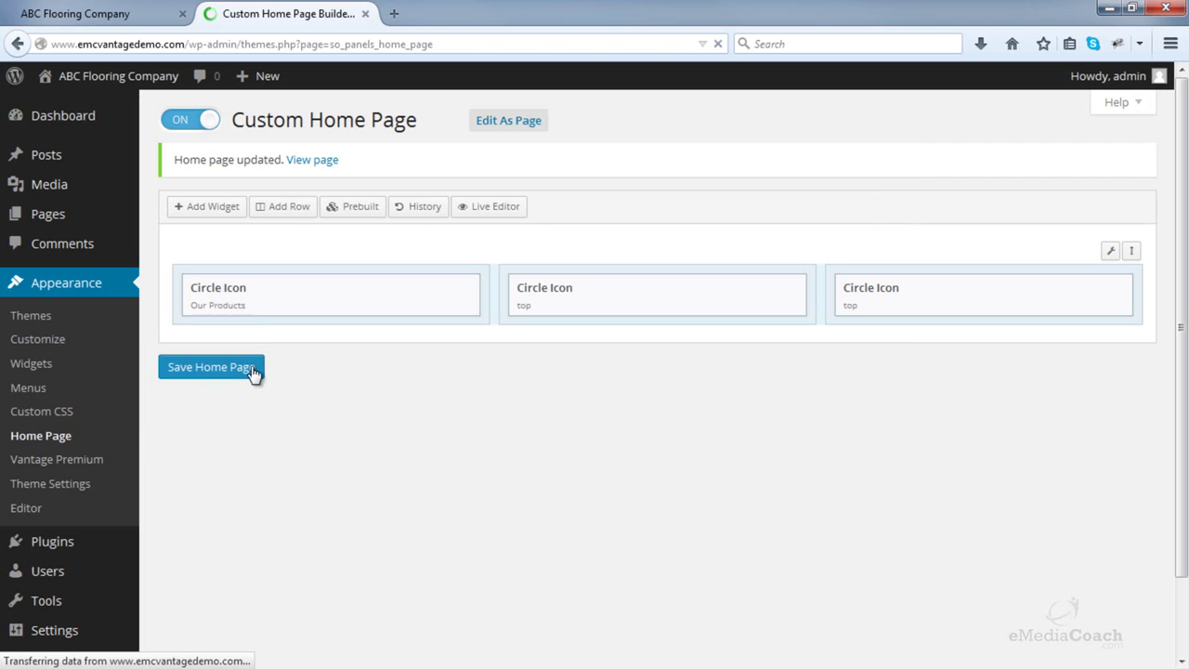
left_click(123, 9)
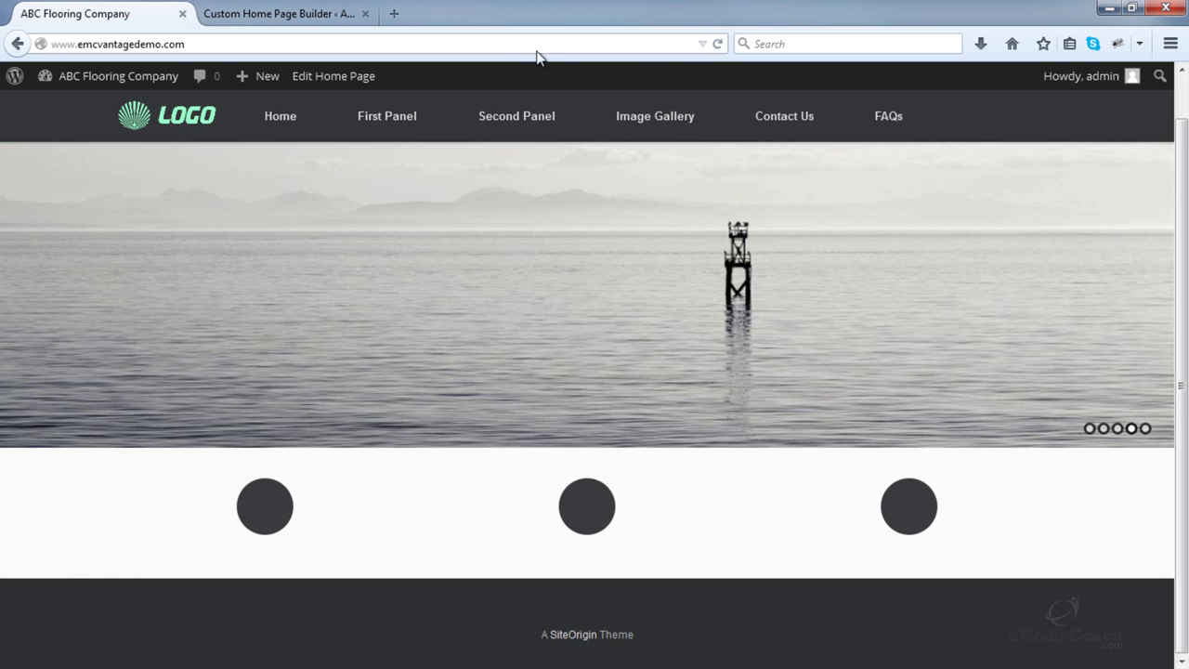
left_click(717, 44)
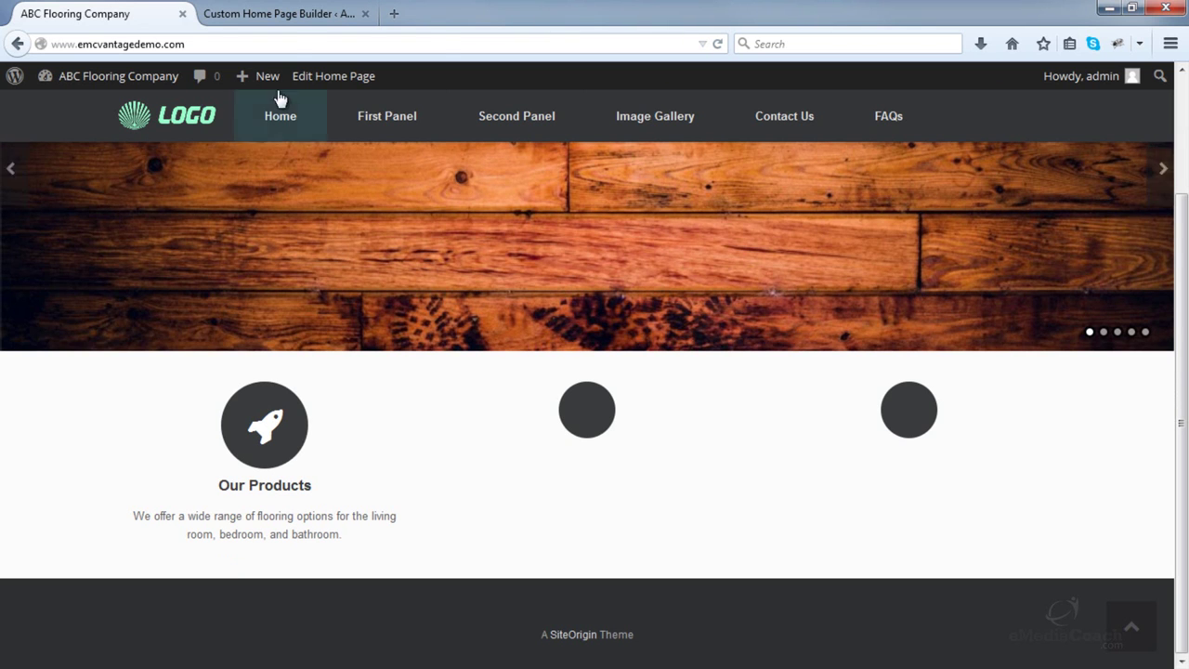
left_click(290, 15)
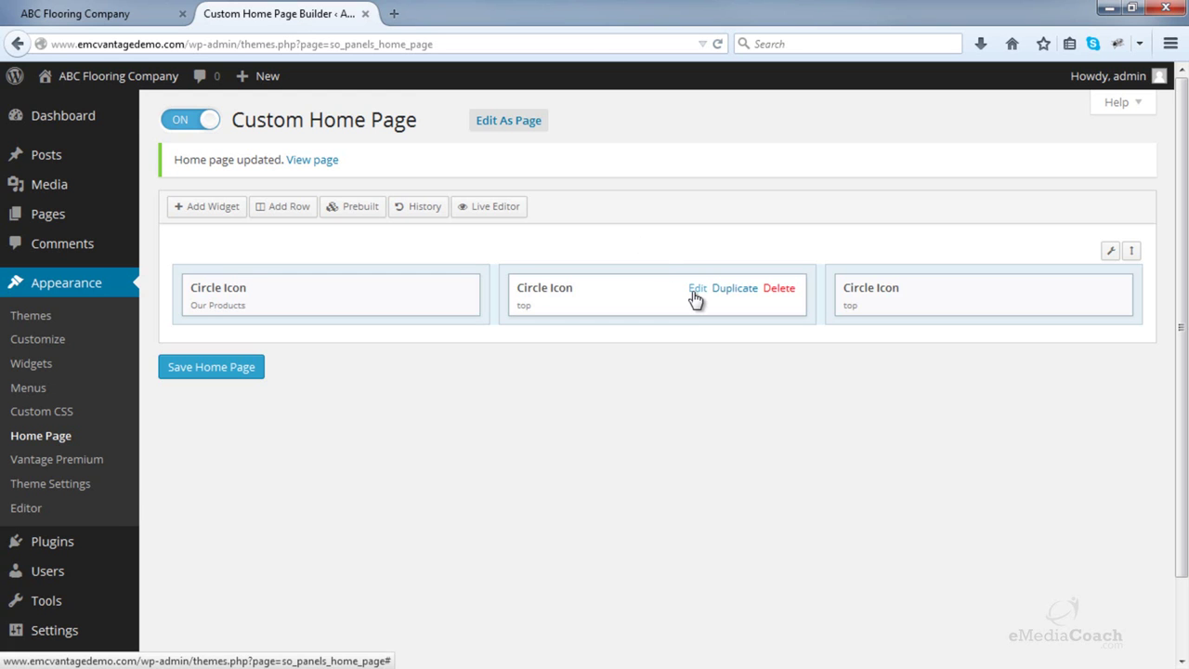
- Title the middle Circle Icon 'Our Gurantee' with text about top quality materials and talking to experts
left_click(694, 291)
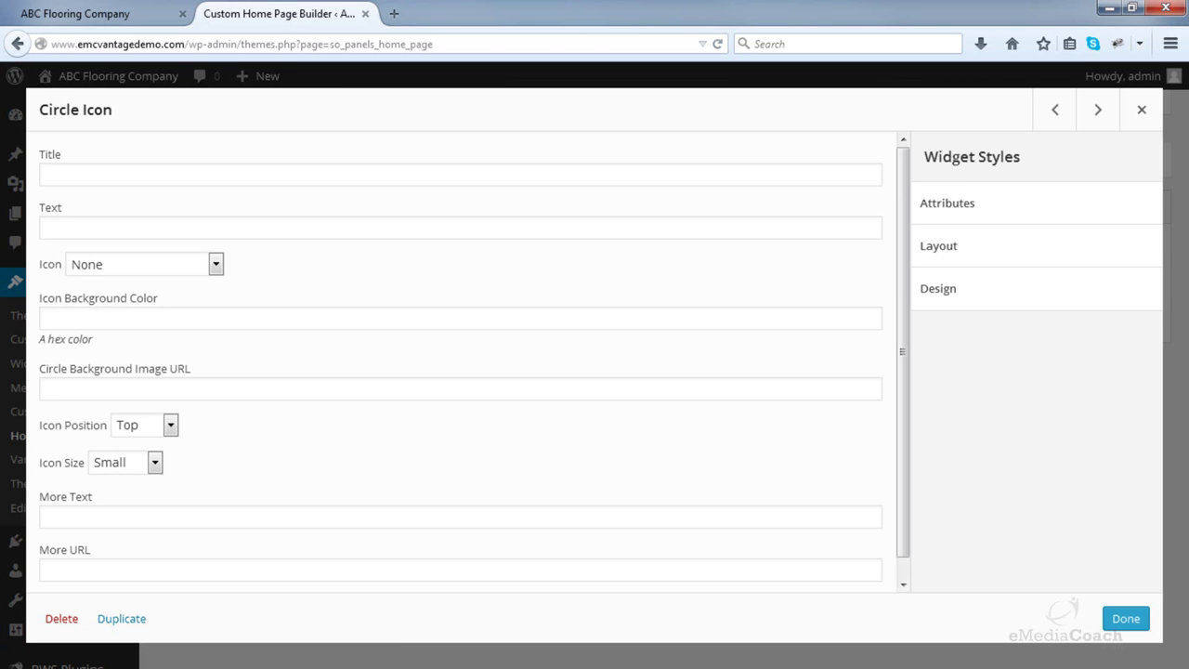
left_click(234, 165)
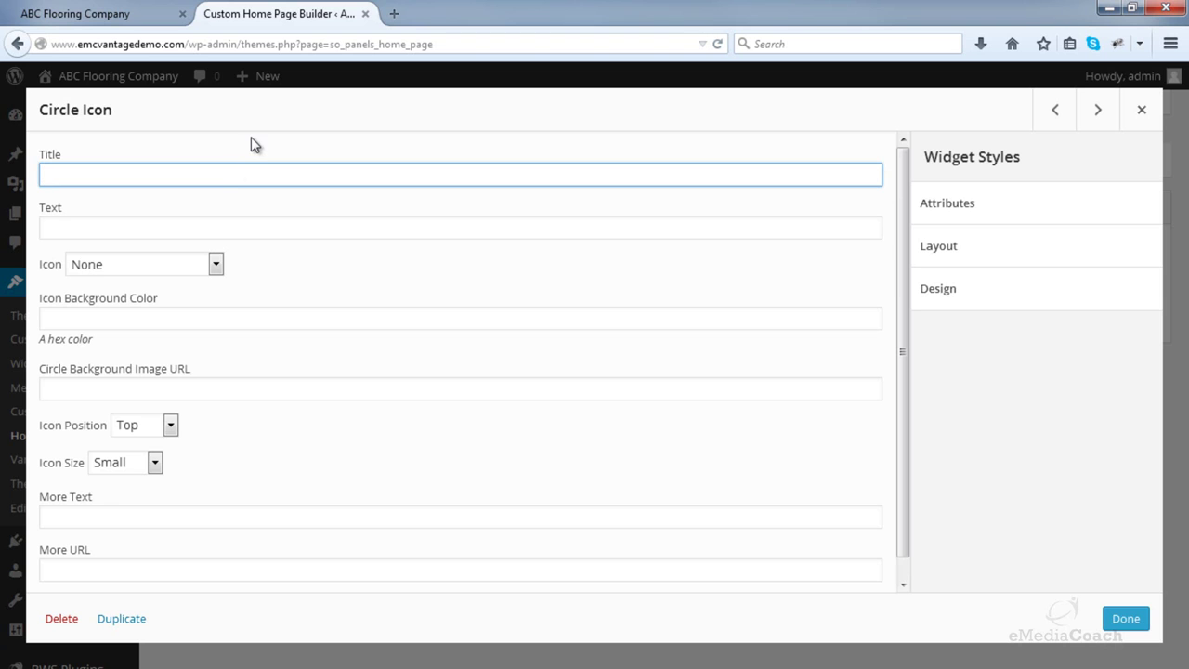
type("Our Gurantee")
left_click(183, 217)
type("We guarante")
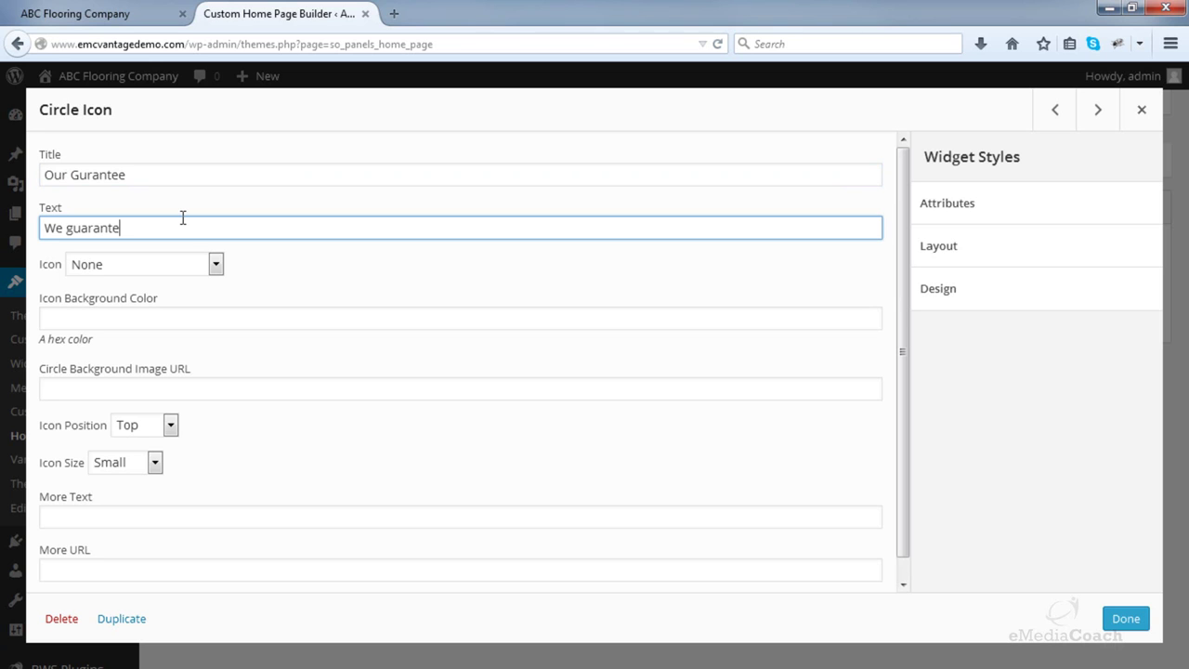
type("e top quality materia")
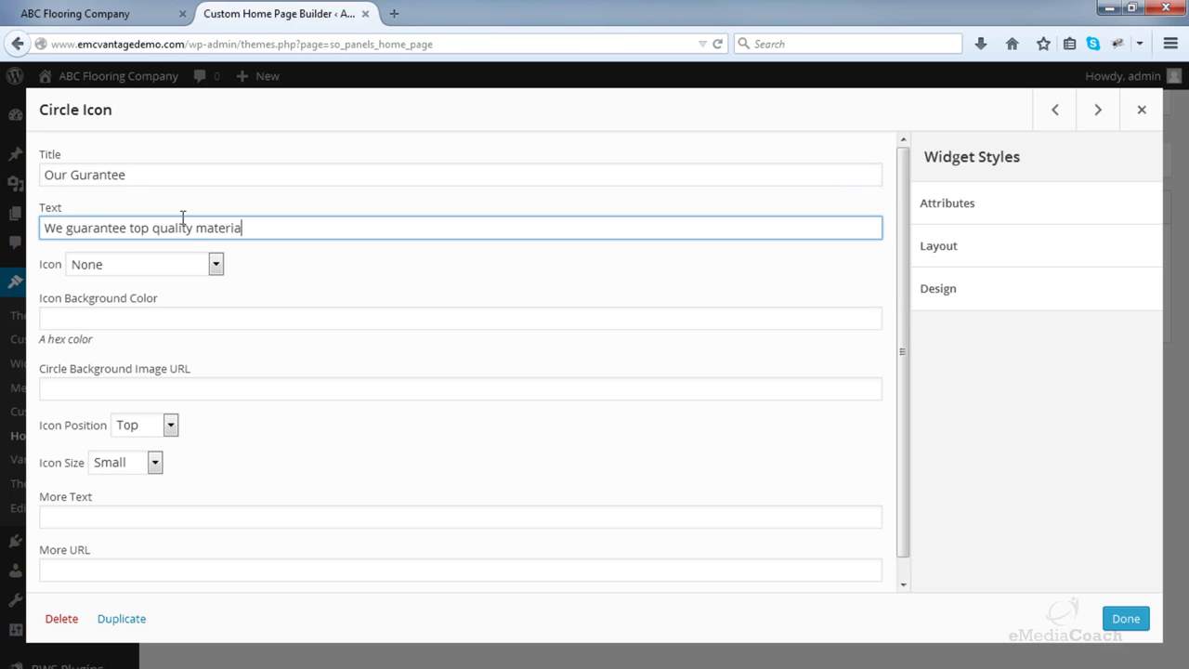
type("ls and installation")
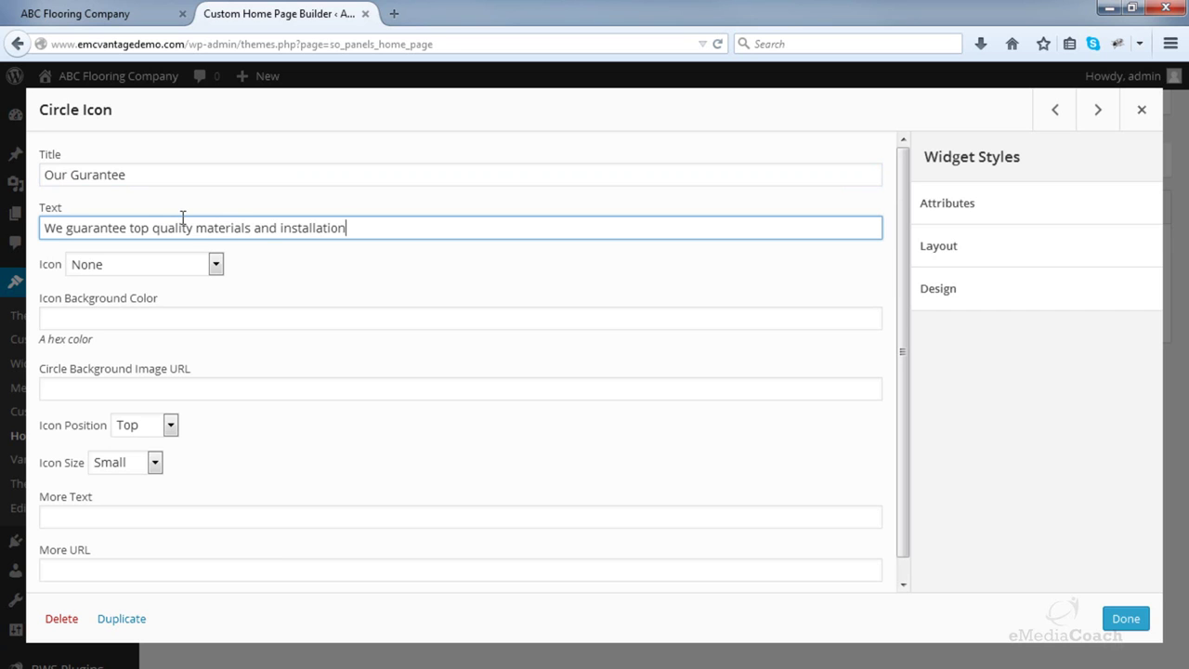
type(". Why not come in i")
key("BackSpace")
type("an")
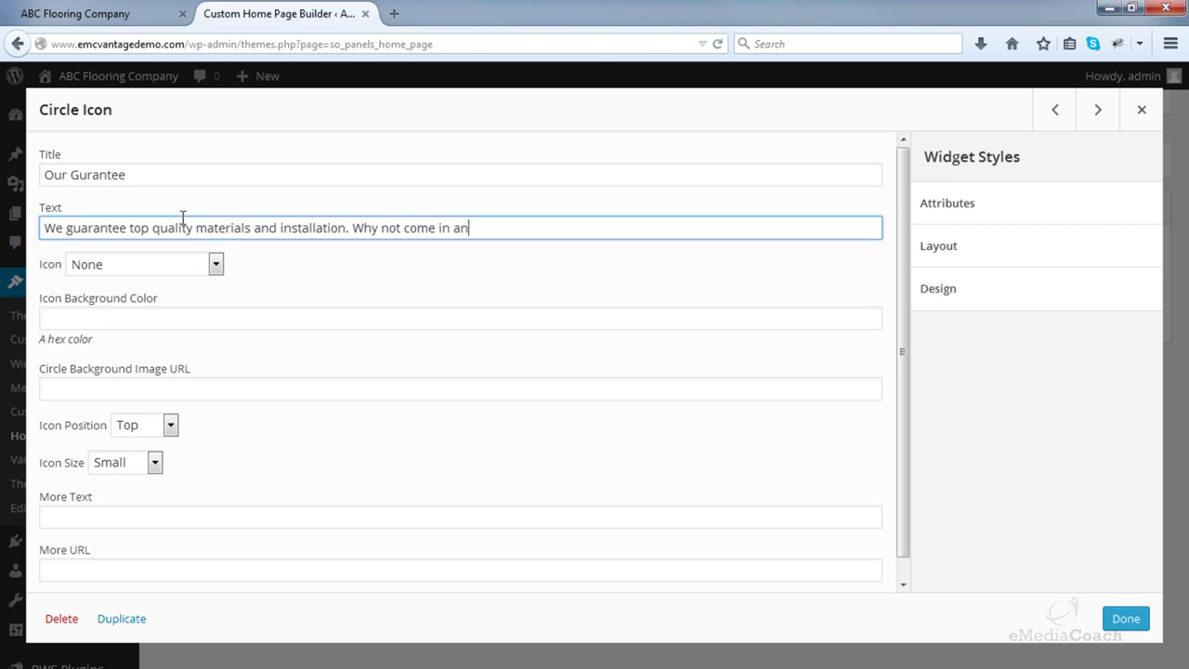
type(" talk to our experts?")
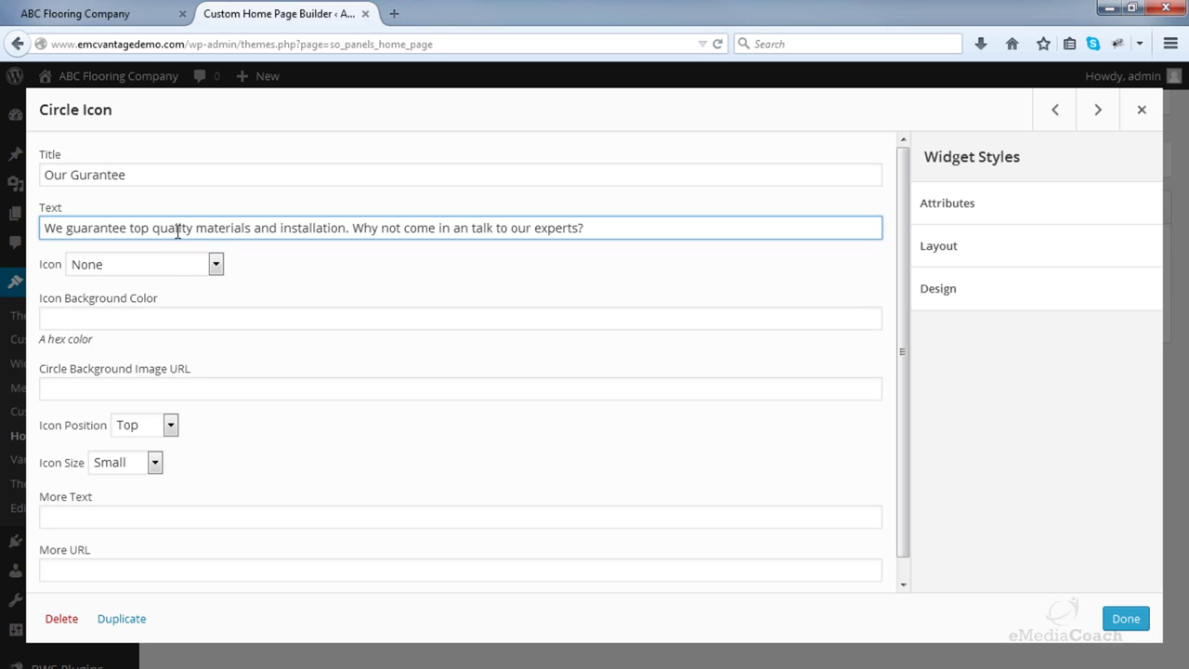
- Give the Our Gurantee circle a Large Thumbs Up icon and confirm the widget
left_click(170, 264)
scroll(190, 325, "down", 3)
scroll(195, 337, "down", 12)
scroll(195, 334, "down", 12)
scroll(195, 334, "down", 12)
scroll(164, 361, "down", 5)
left_click(140, 556)
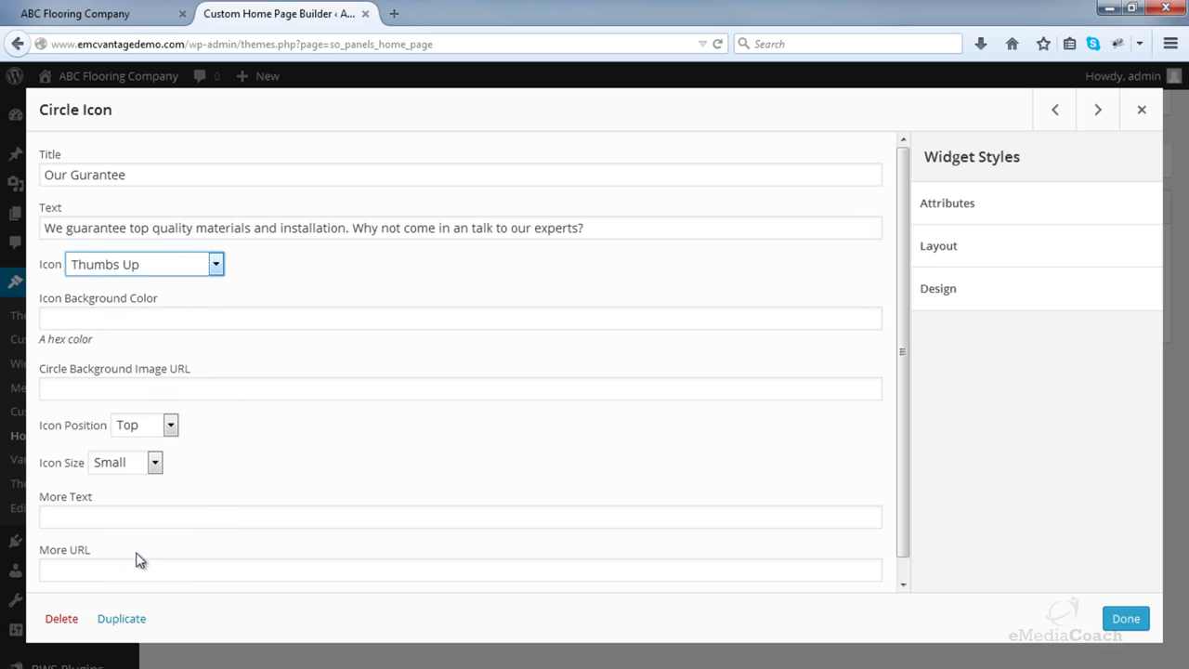
left_click(154, 462)
left_click(130, 517)
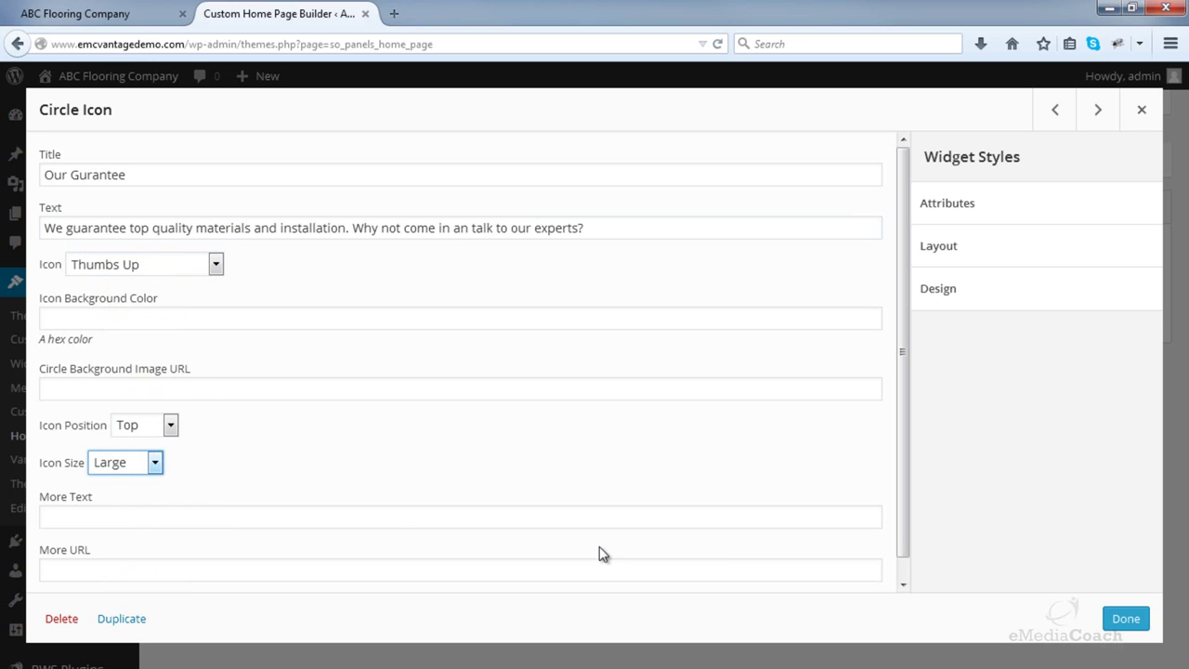
left_click(1126, 620)
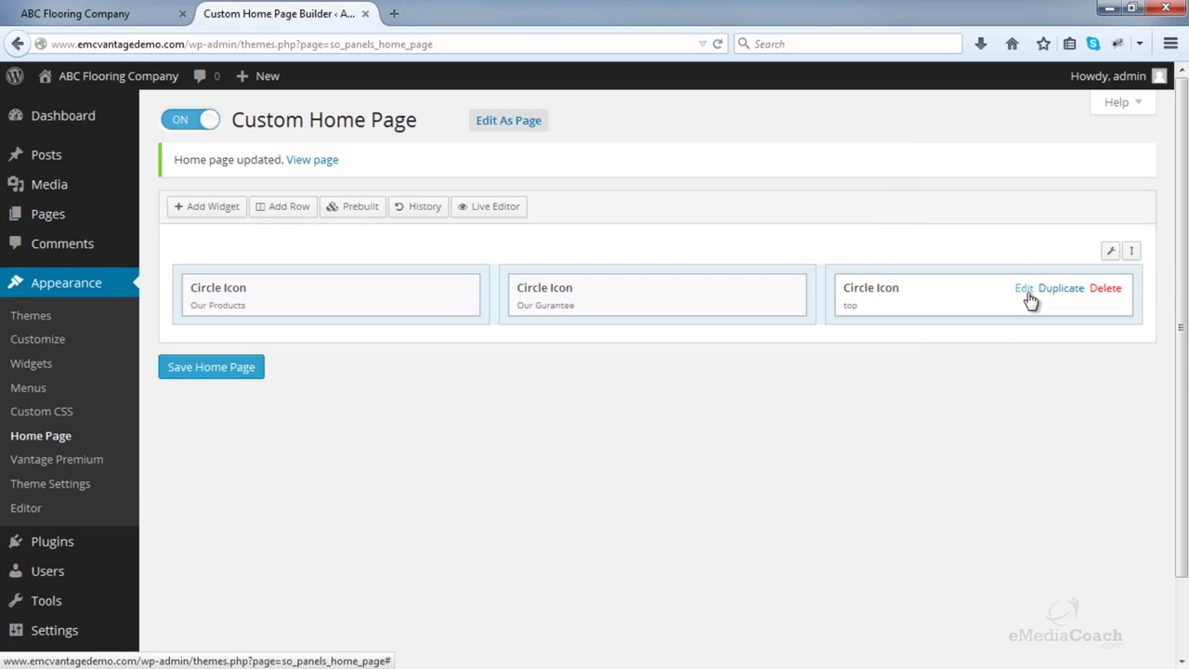
- Title the third Circle Icon 'Contact Us' and add its description about special offerings
left_click(1025, 290)
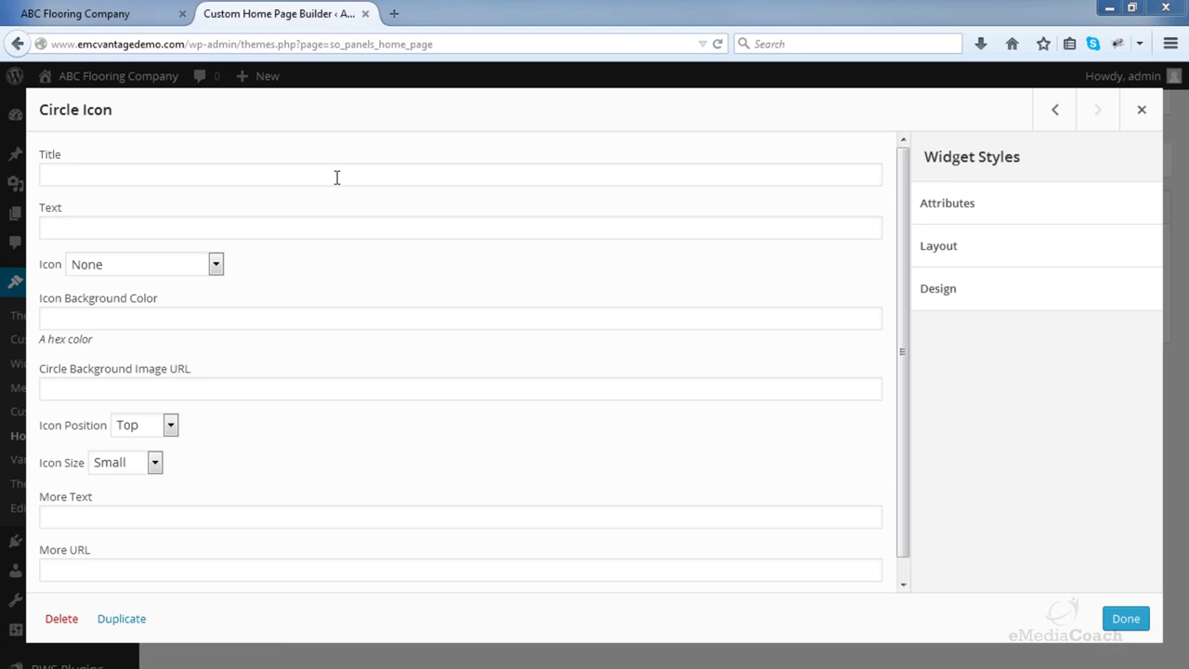
left_click(334, 178)
type("Contact Us")
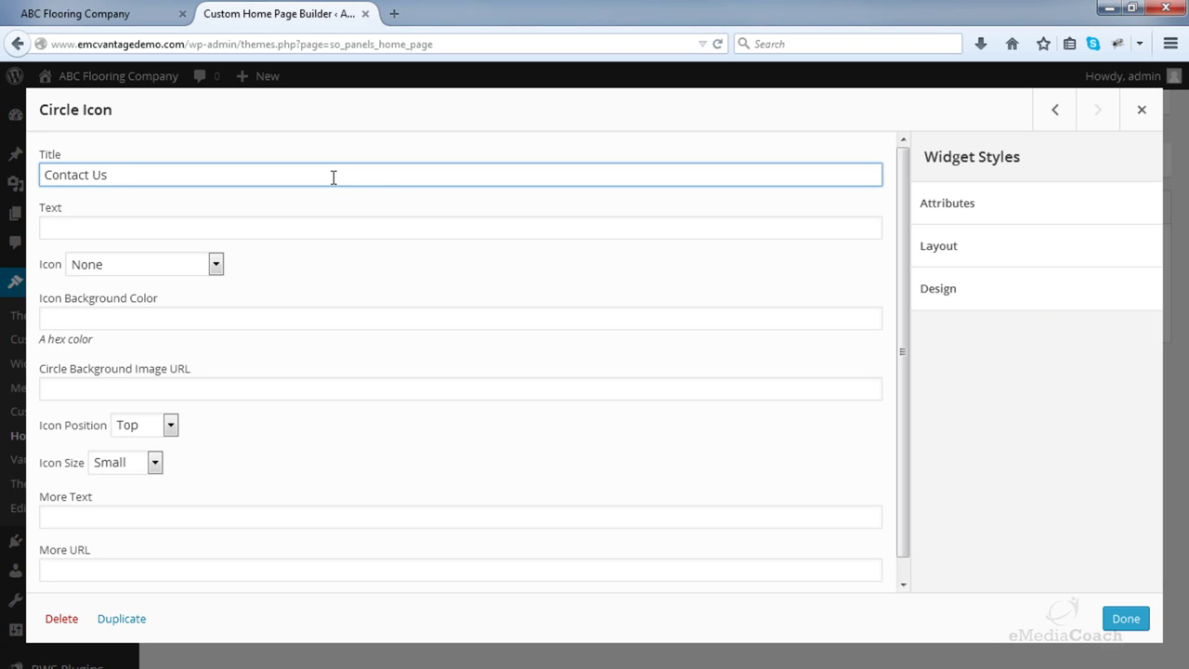
left_click(290, 223)
type("Contact Us to learn more")
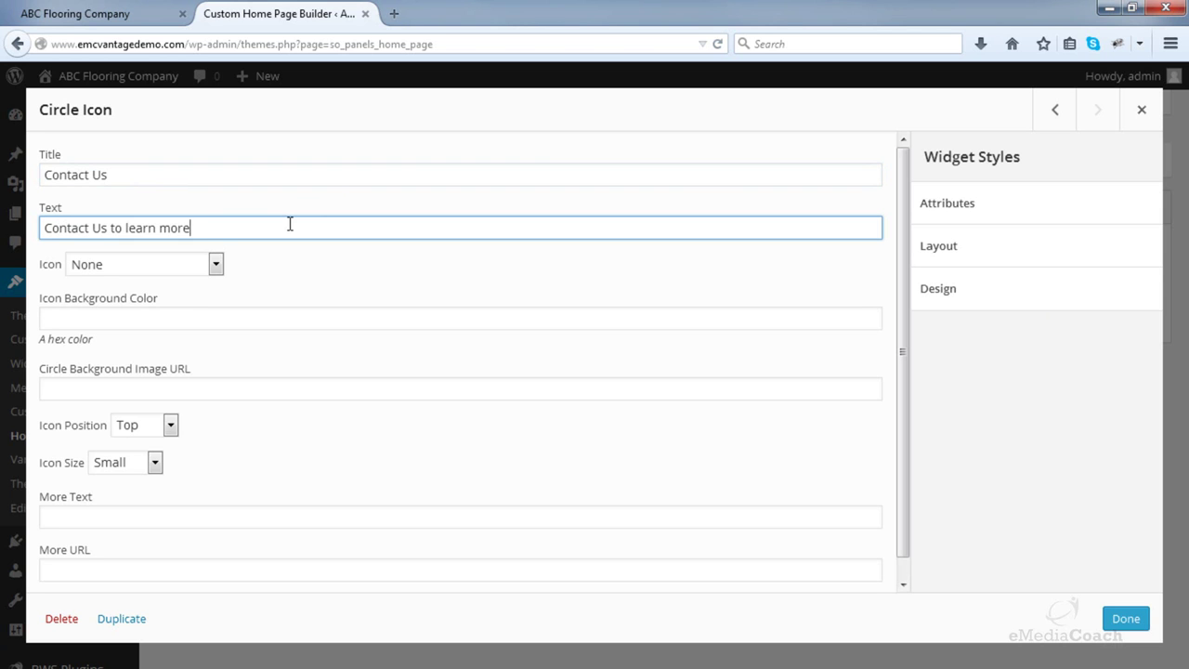
type(" or find out about our")
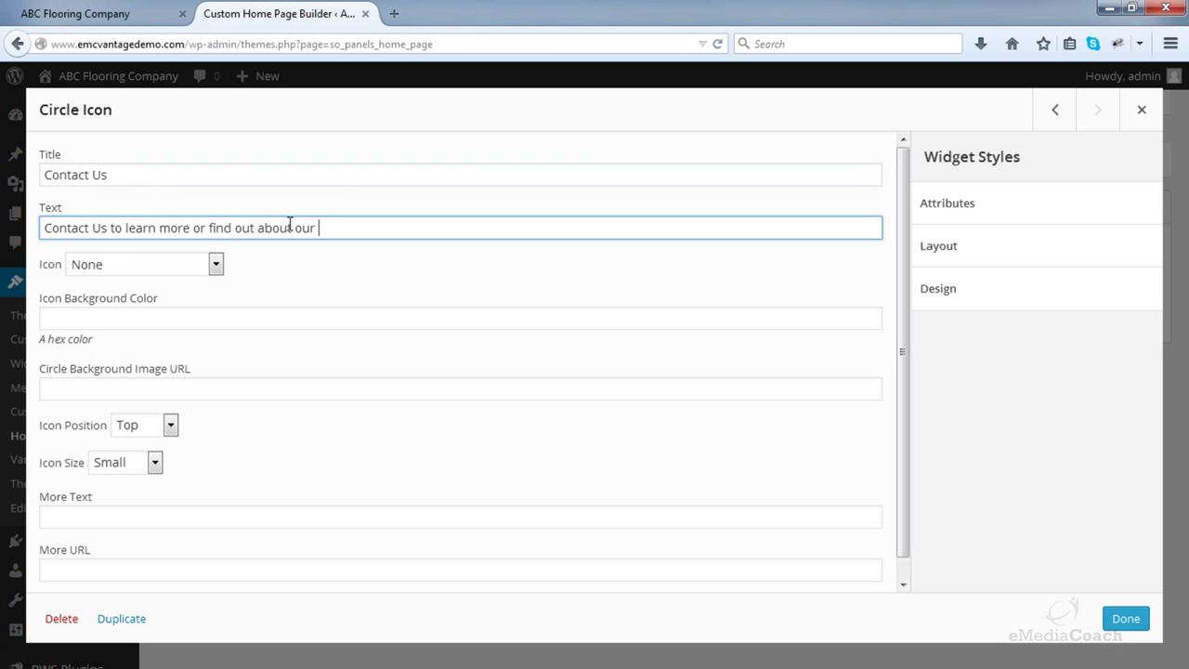
type(" special offerings")
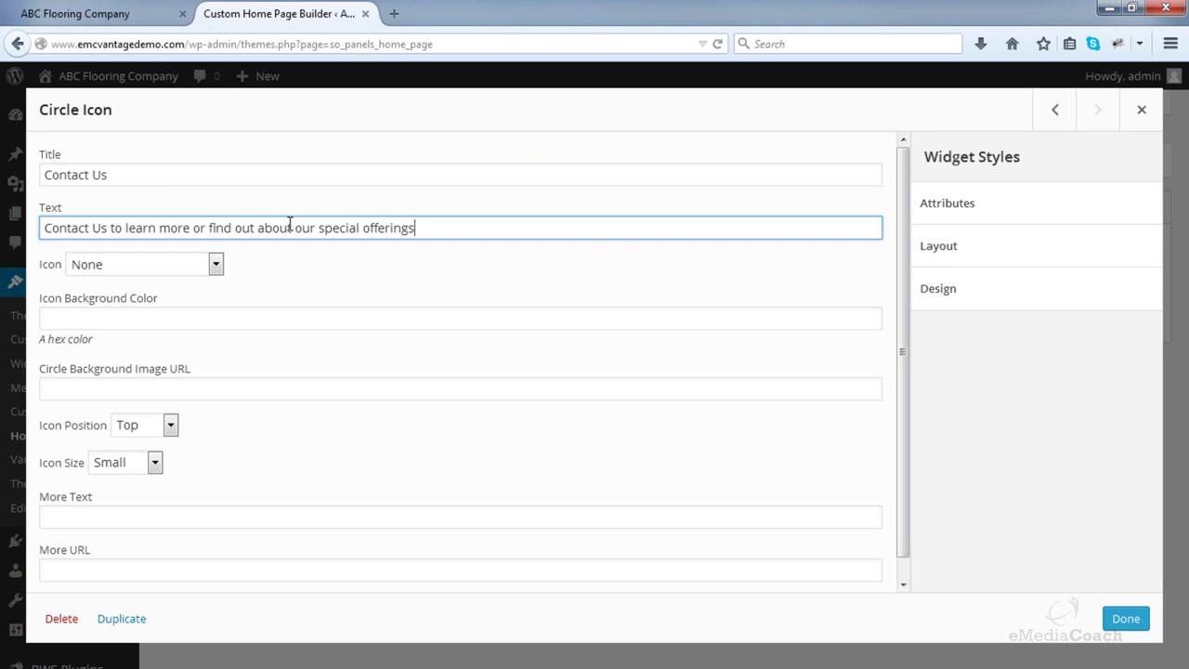
type(". We are always happy to help!")
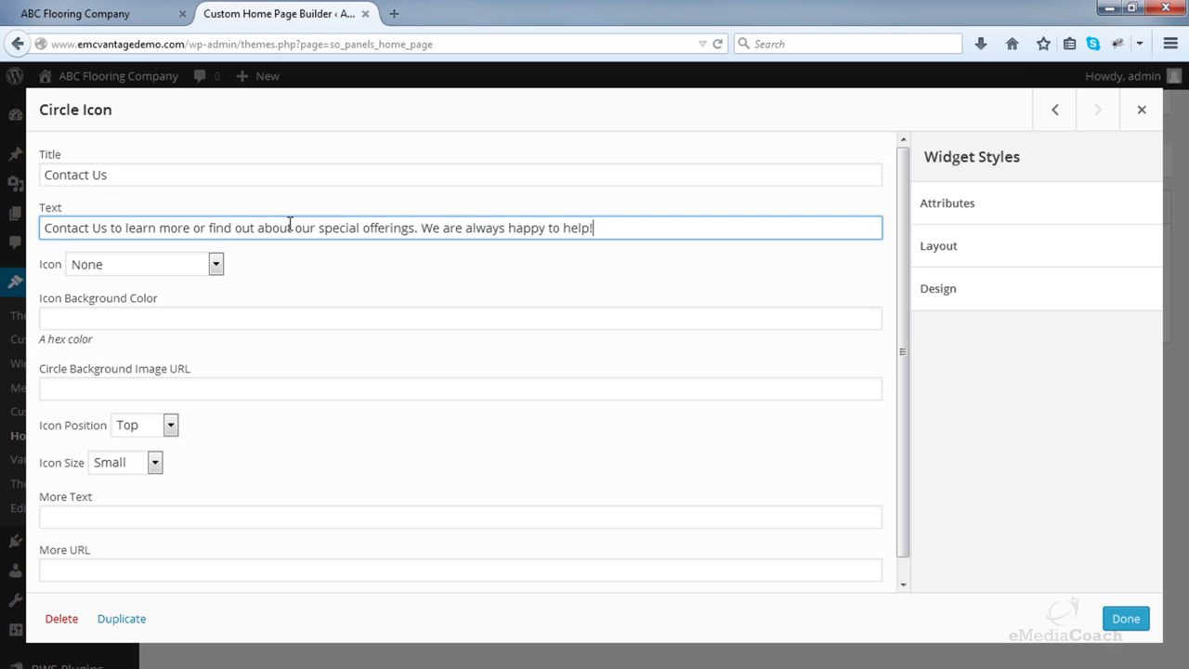
- Give the Contact Us circle a Large Phone icon and finish editing it
left_click(159, 266)
scroll(180, 375, "down", 15)
scroll(180, 375, "down", 20)
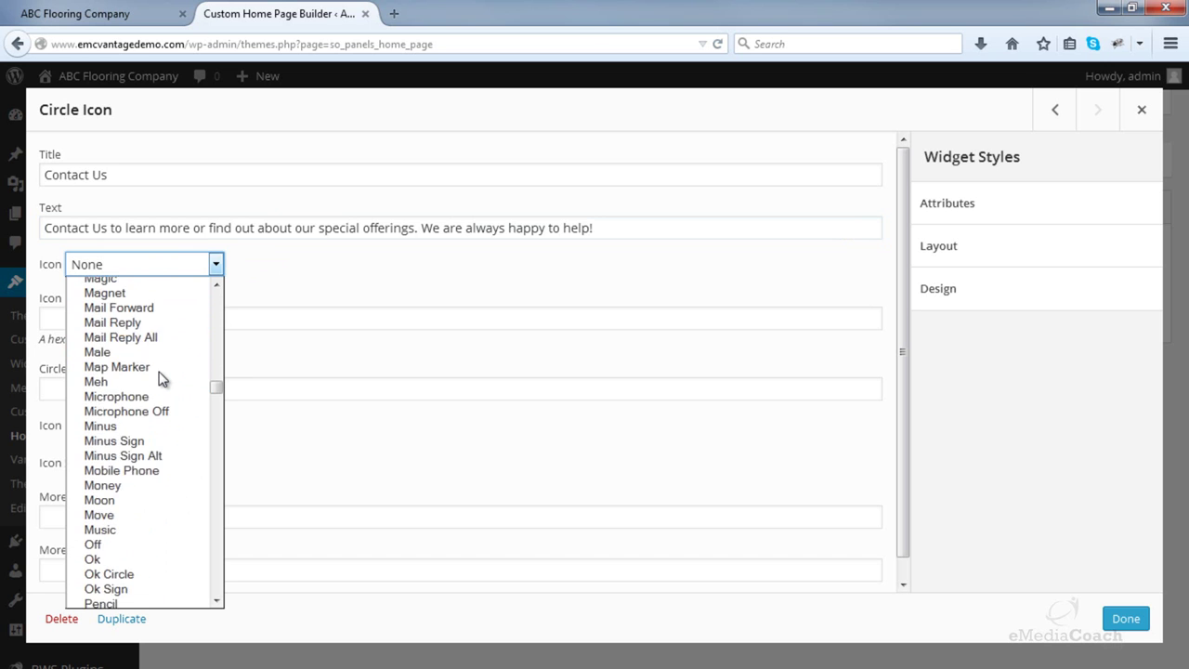
scroll(158, 376, "down", 7)
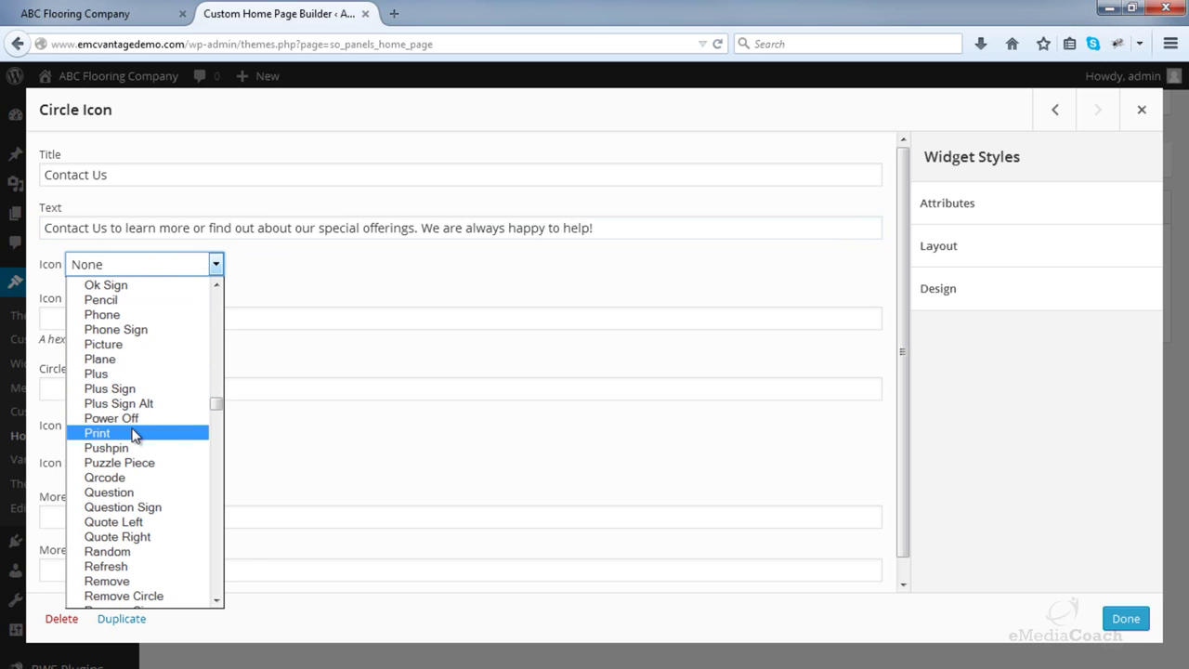
left_click(134, 316)
scroll(135, 319, "down", 1)
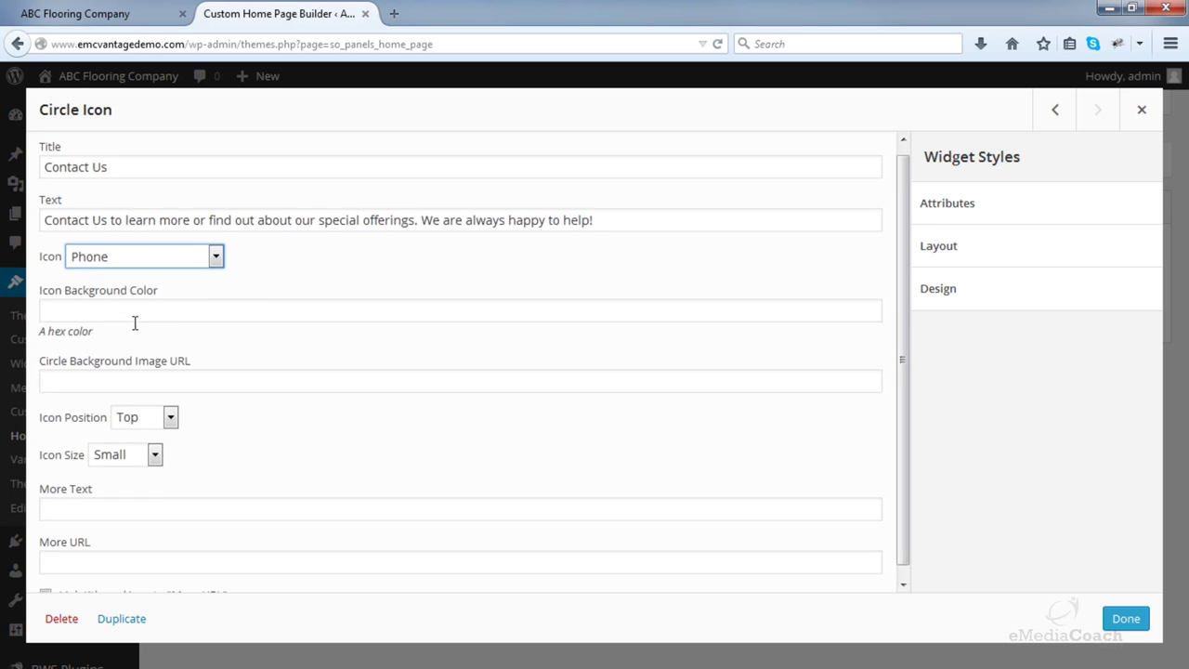
left_click(130, 444)
left_click(124, 500)
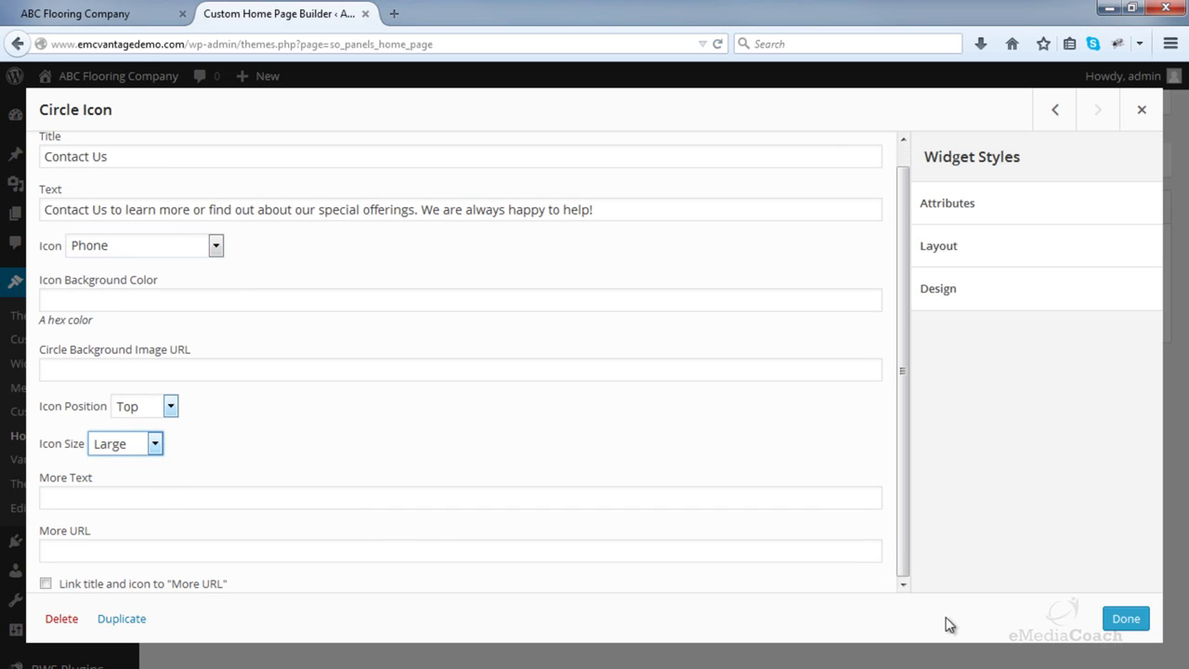
left_click(1125, 618)
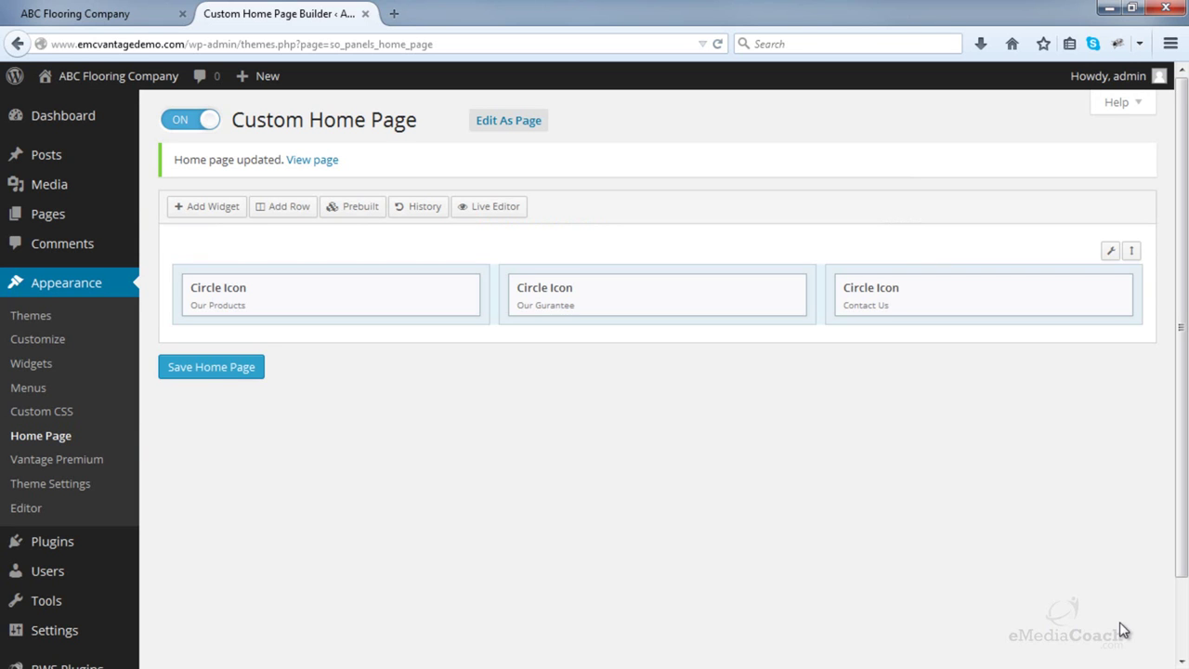
- Save the home page and reload the live site to see the rocket, thumbs-up and phone circles
left_click(225, 375)
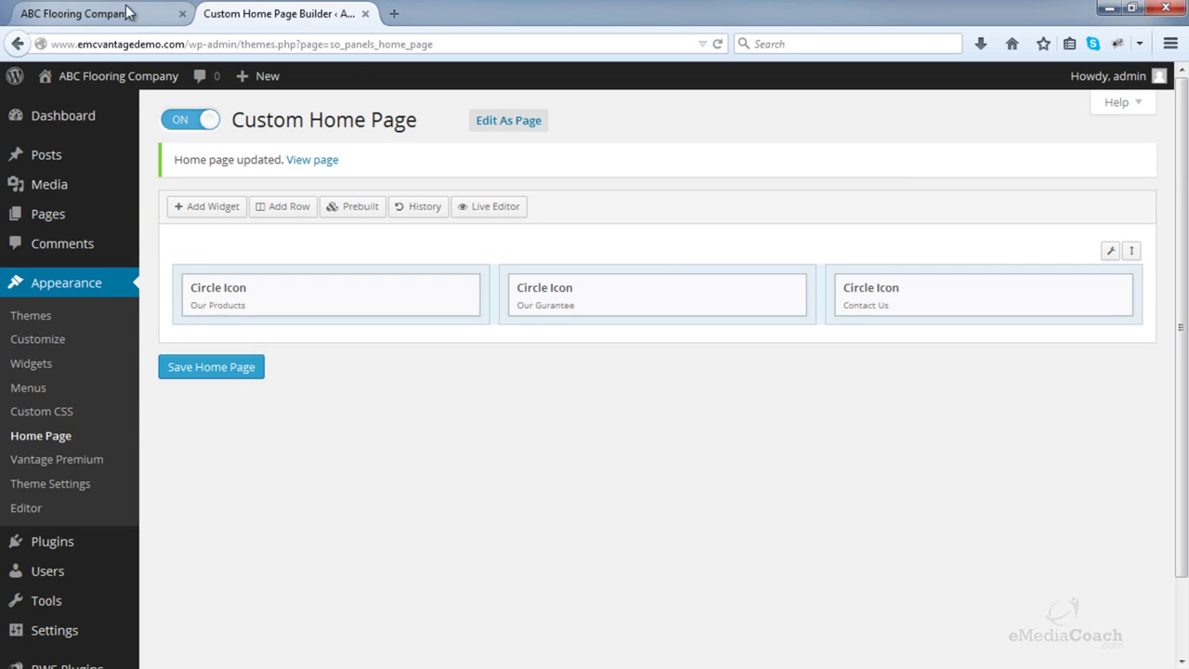
left_click(126, 8)
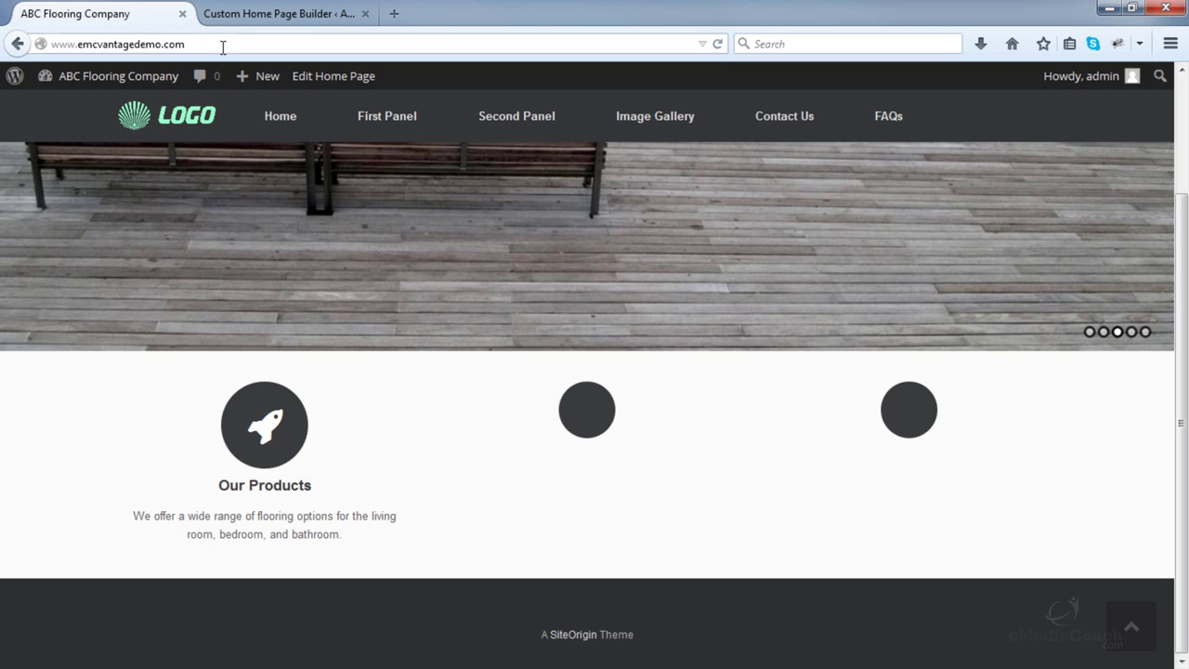
left_click(719, 44)
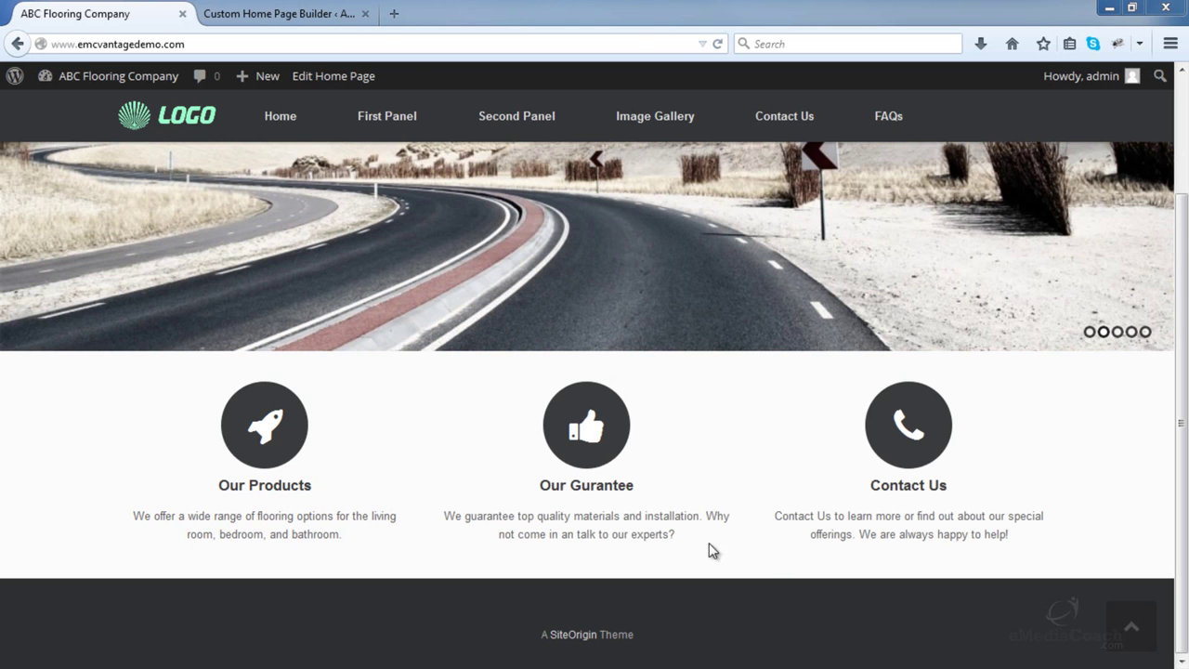
left_click(324, 18)
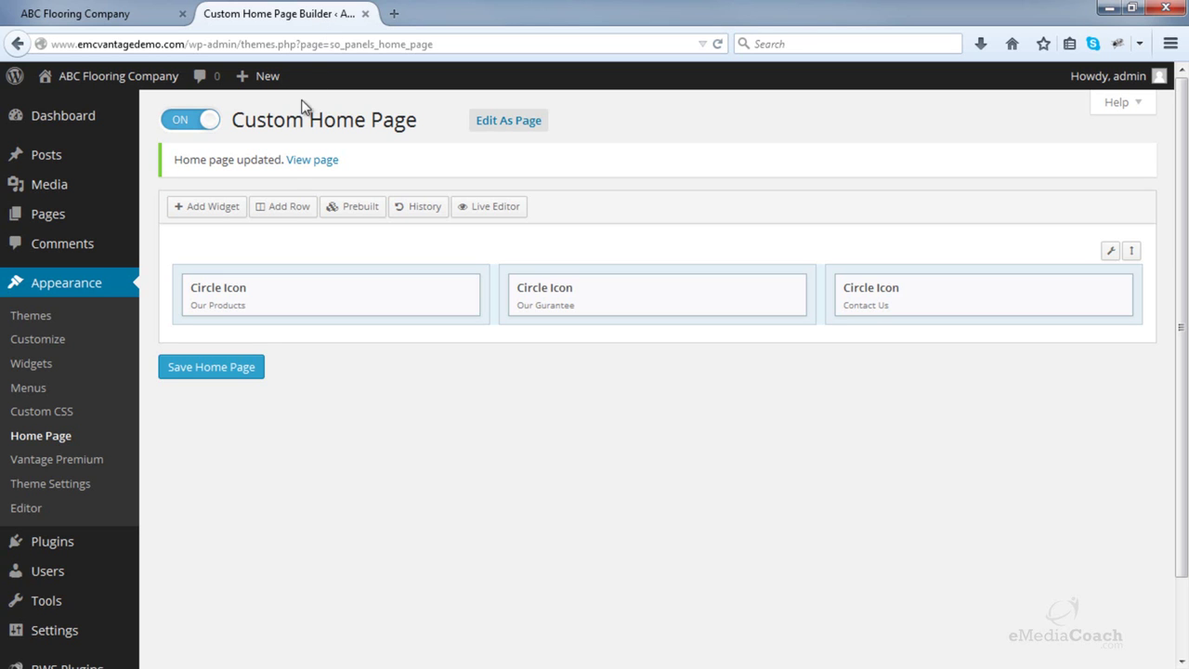
- Insert a new one-column row beneath the Circle Icon row
left_click(288, 211)
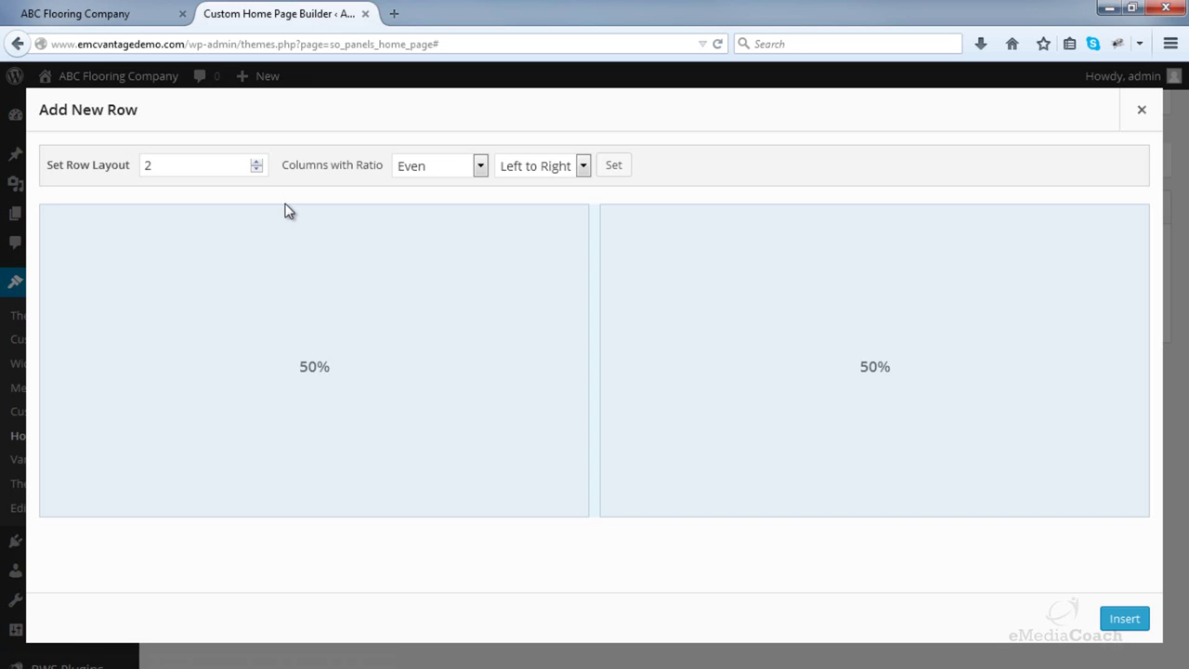
left_click(257, 169)
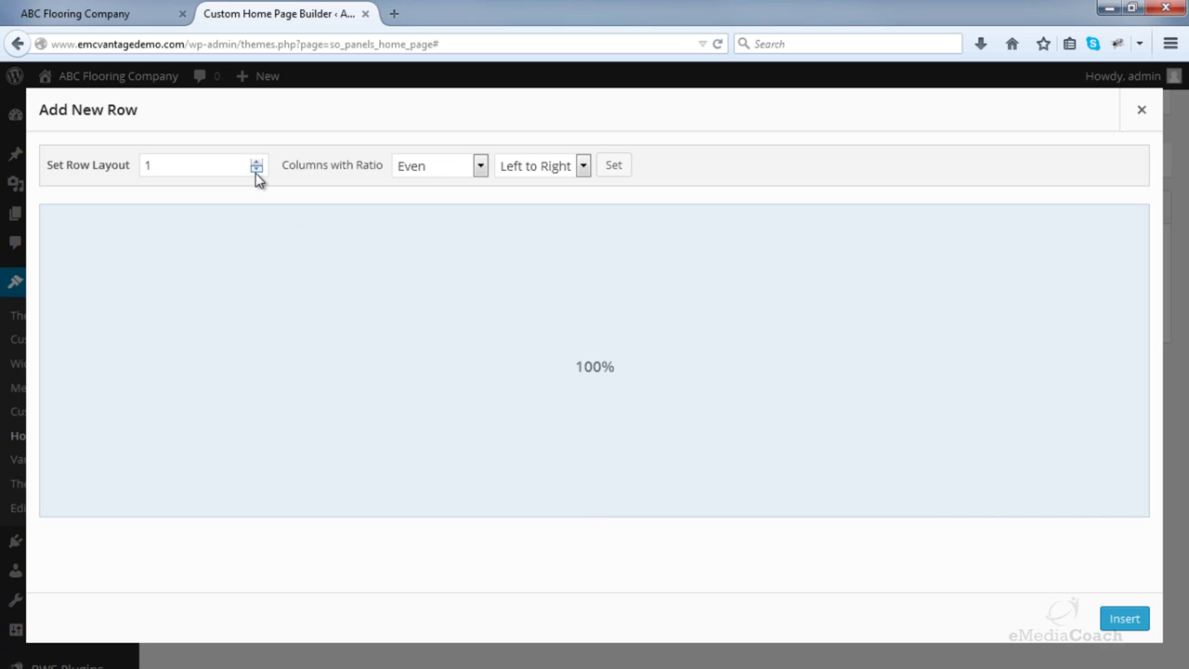
left_click(1113, 620)
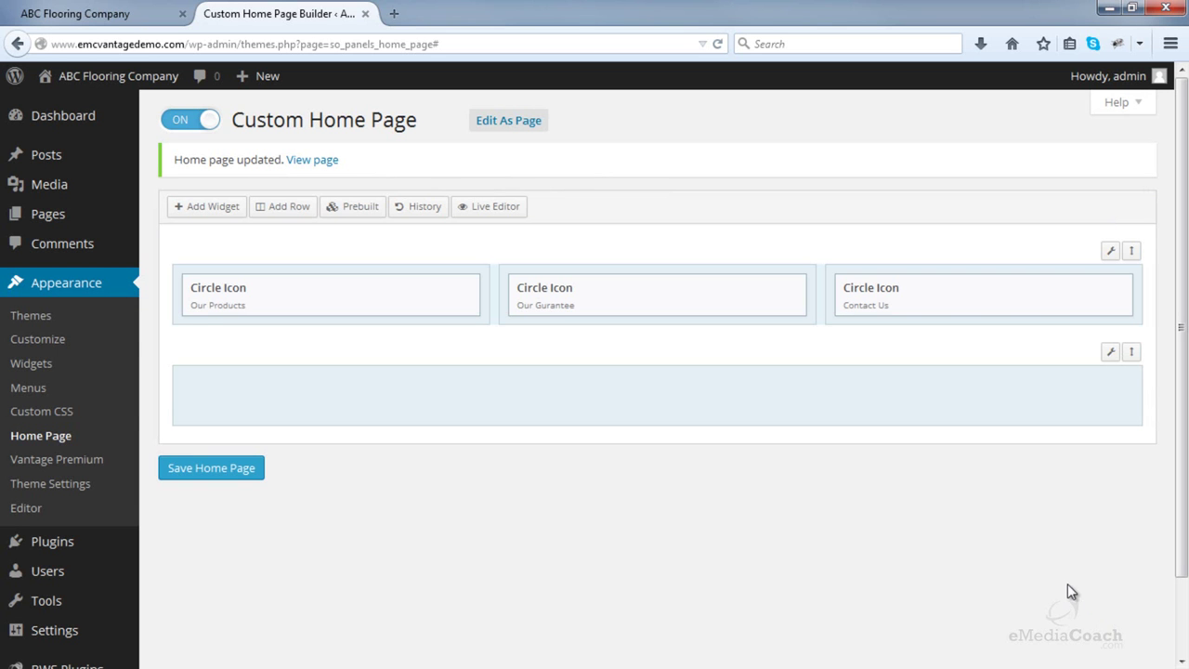
- Add a Visual Editor widget to the new single-column row
left_click(780, 413)
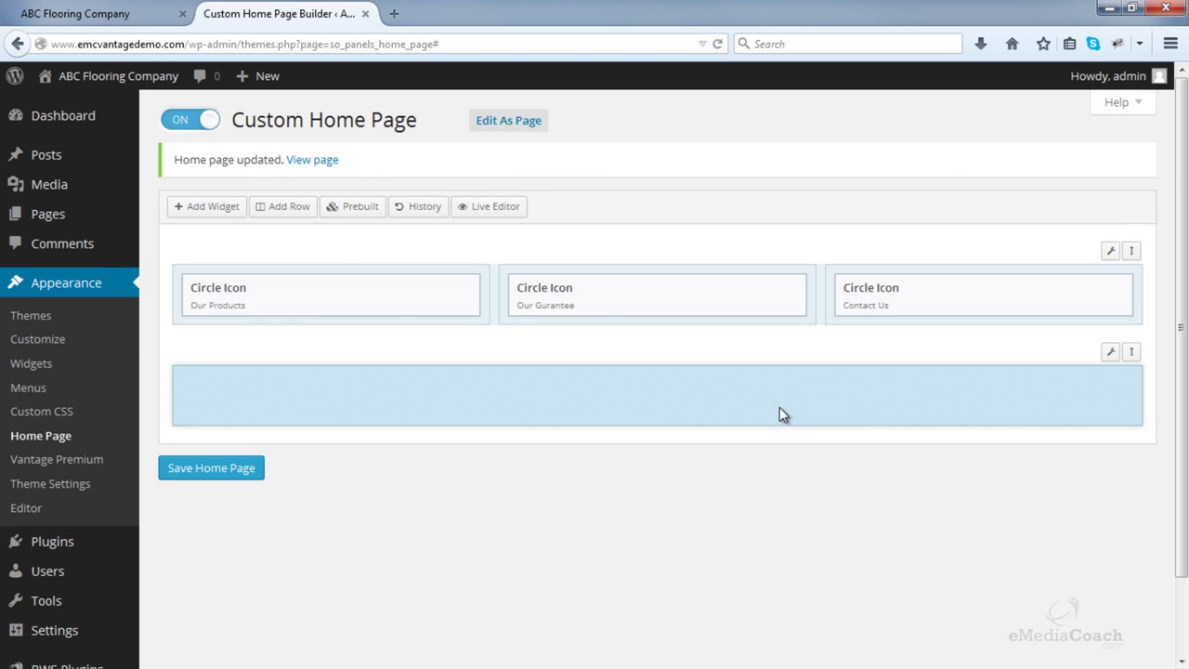
left_click(217, 207)
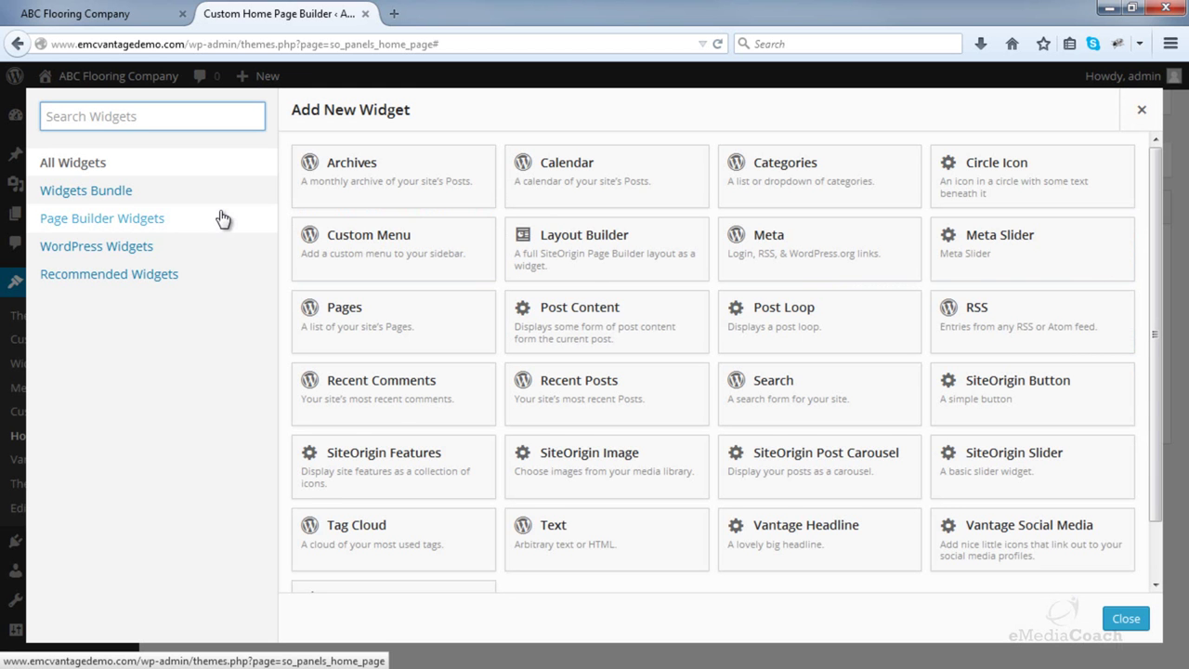
scroll(384, 343, "down", 2)
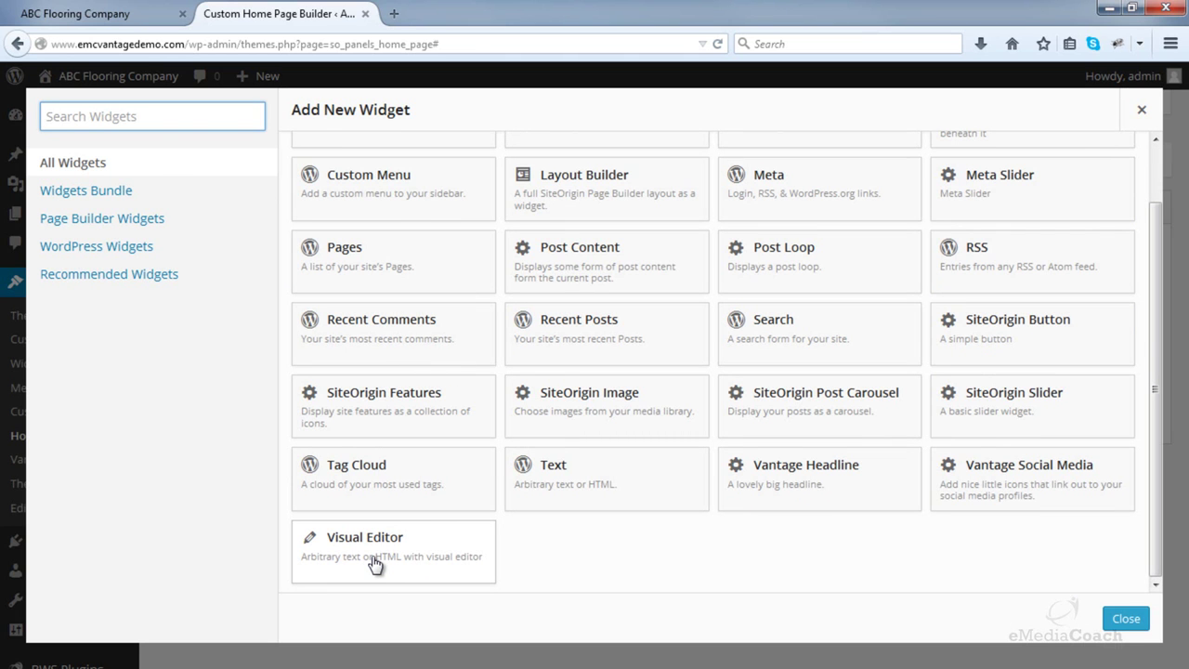
left_click(375, 564)
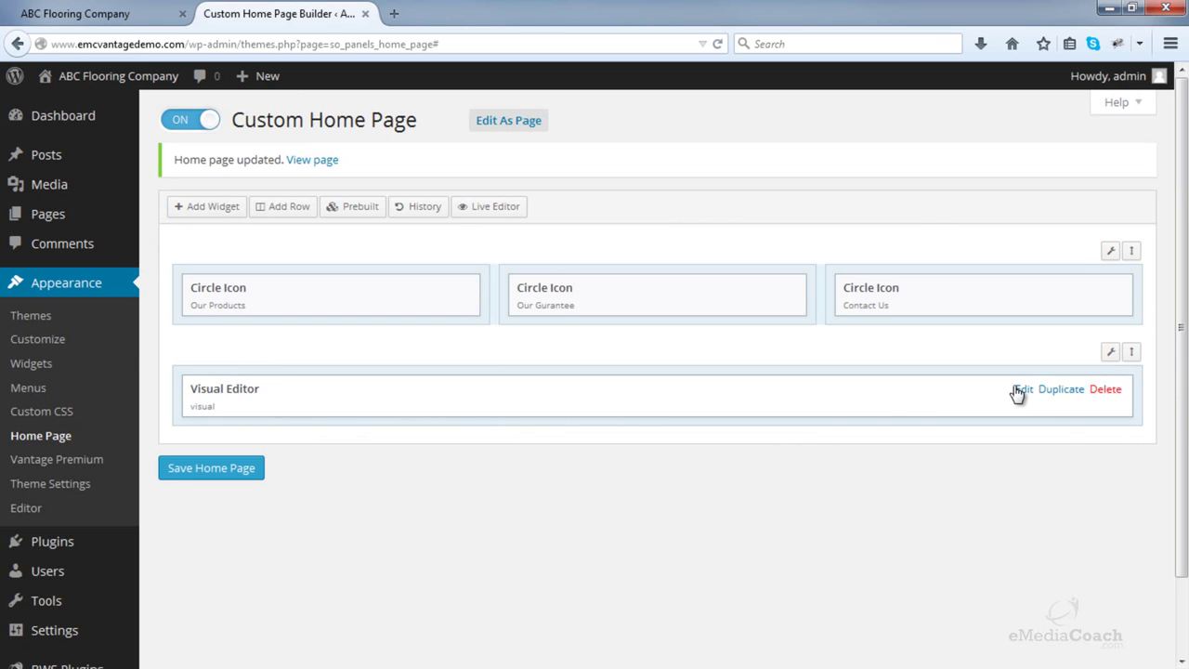
- Title the Visual Editor widget 'We Are the Experts' and paste a dummy-text paragraph as its body
left_click(1019, 391)
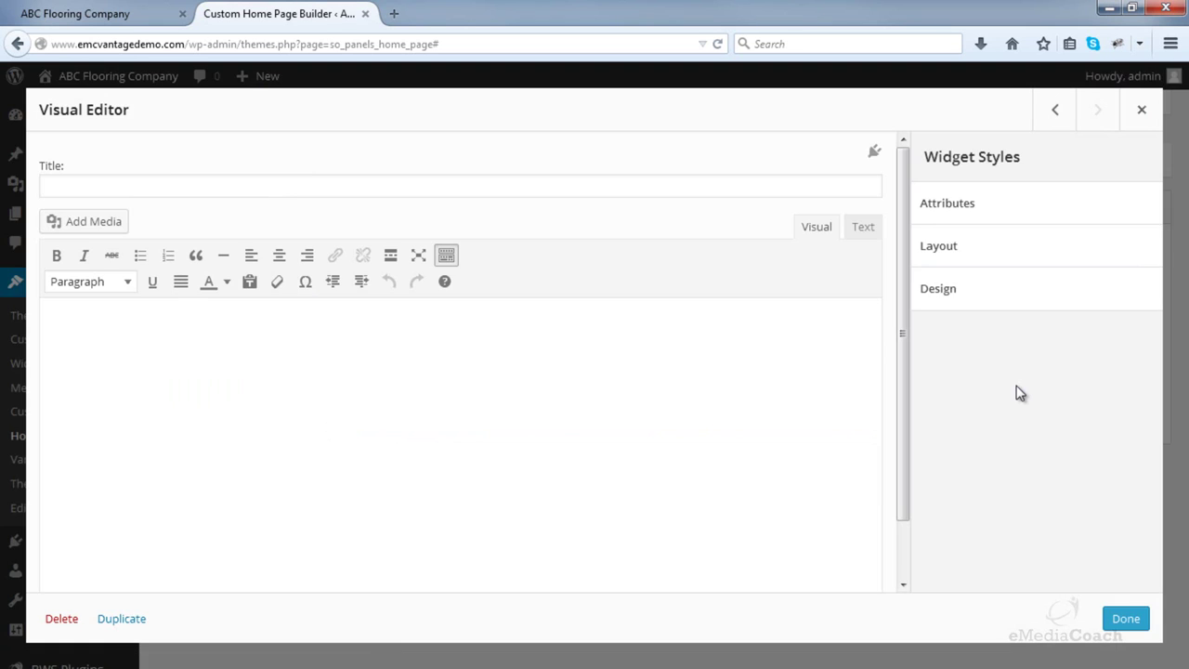
left_click(537, 192)
type("We Are the Experts")
left_click(486, 398)
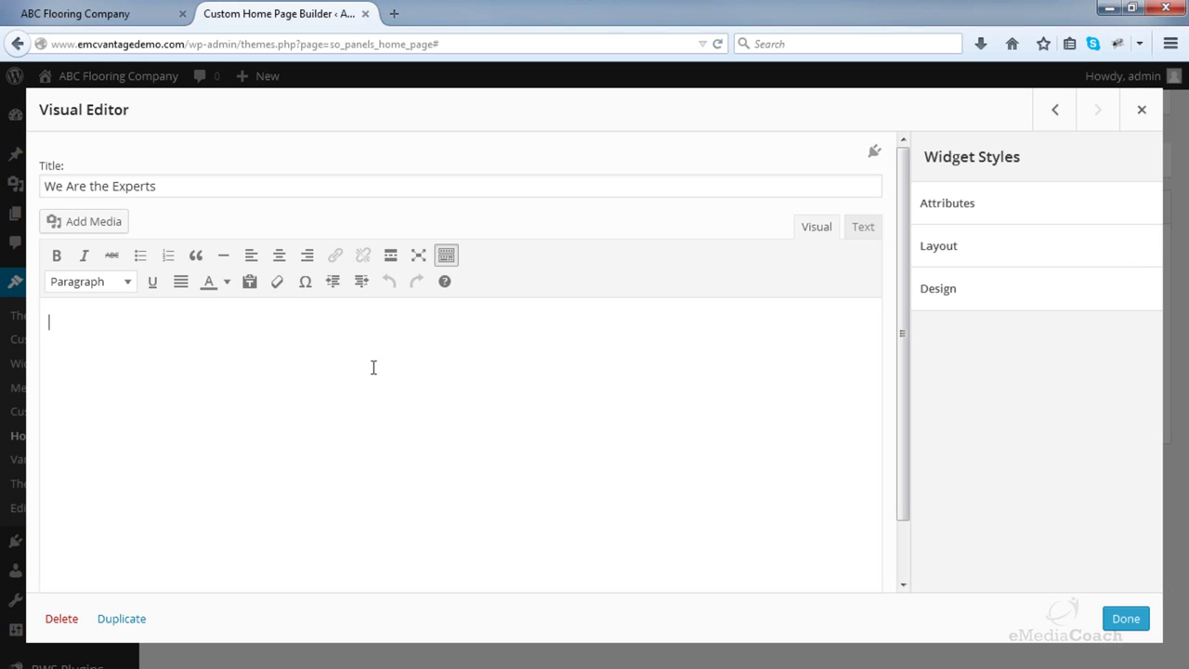
right_click(278, 346)
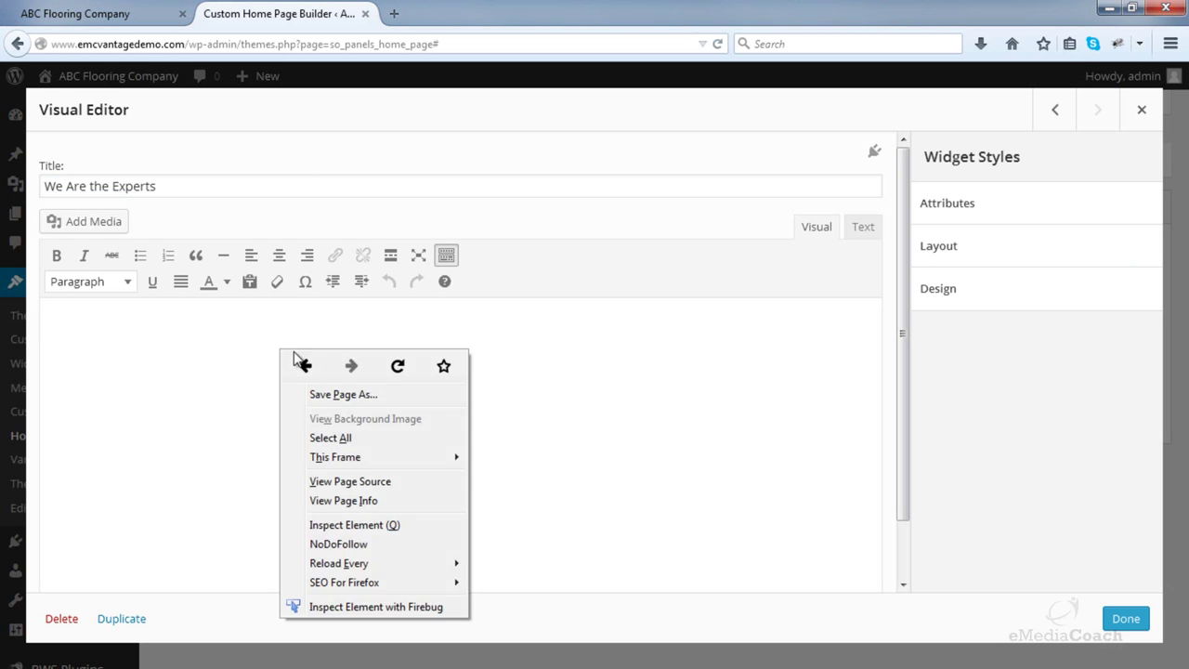
left_click(140, 377)
right_click(55, 322)
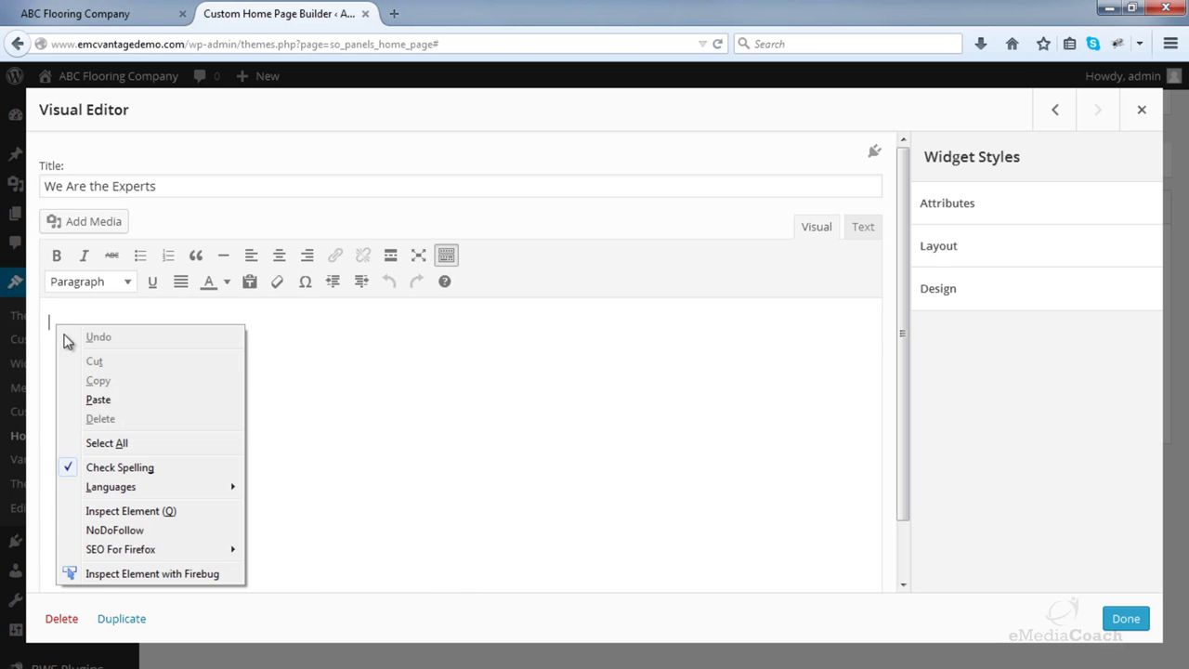
left_click(109, 400)
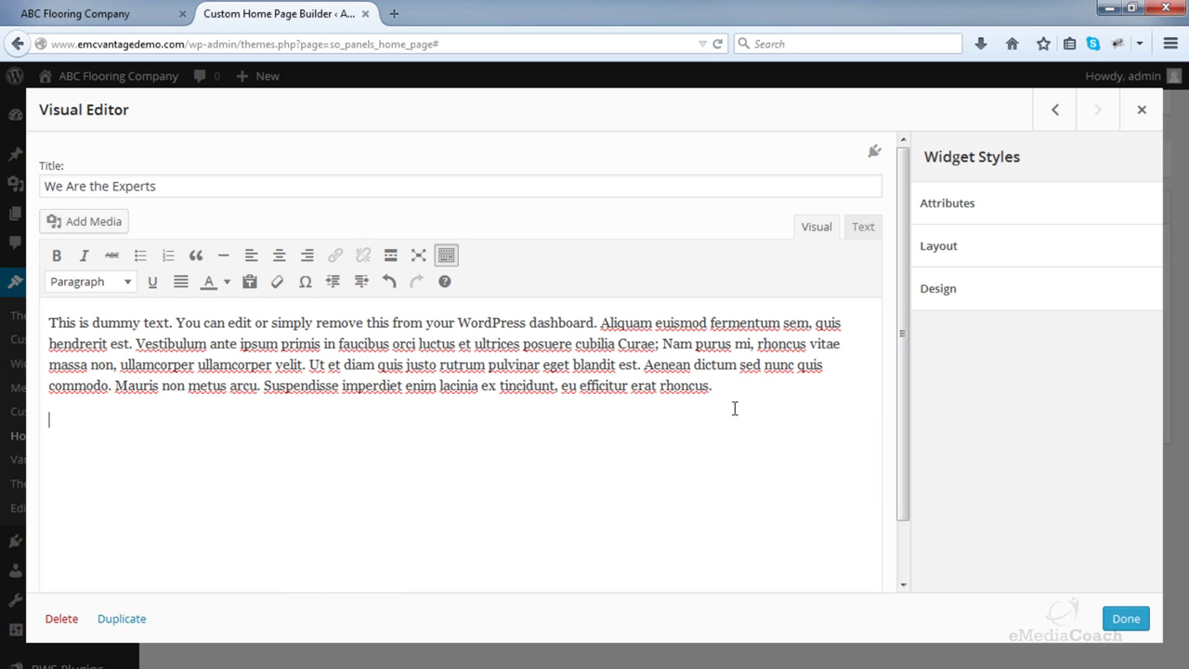
left_click(1124, 618)
- Save the home page and reload the live site to view the We Are the Experts section
left_click(219, 474)
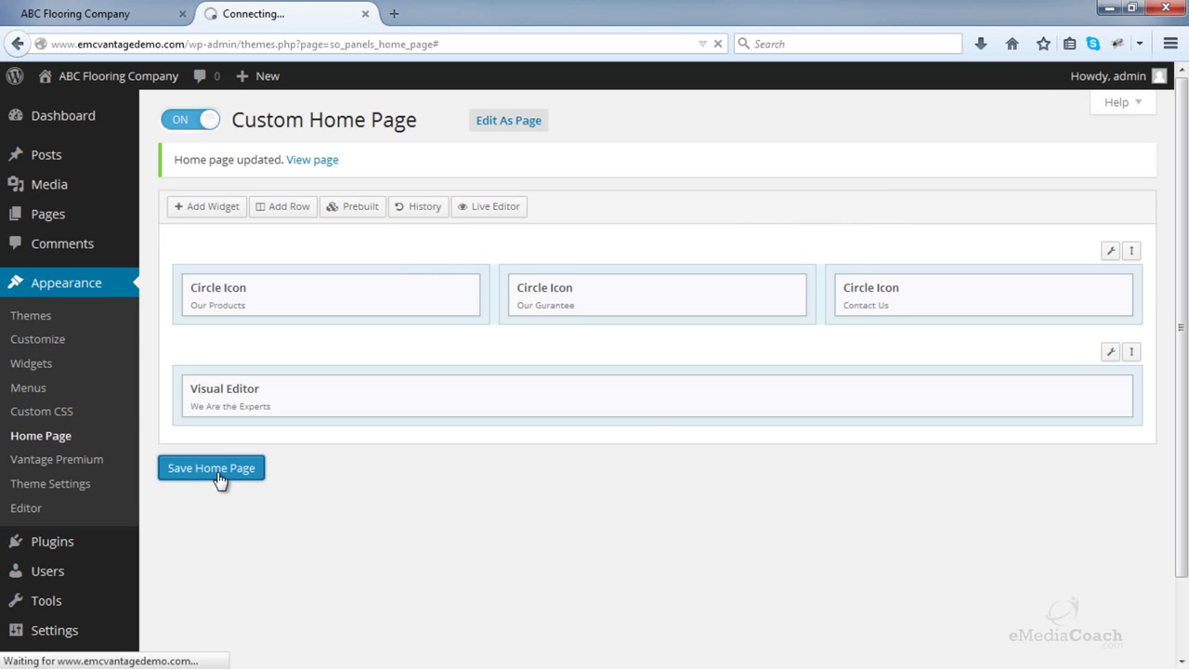
left_click(136, 9)
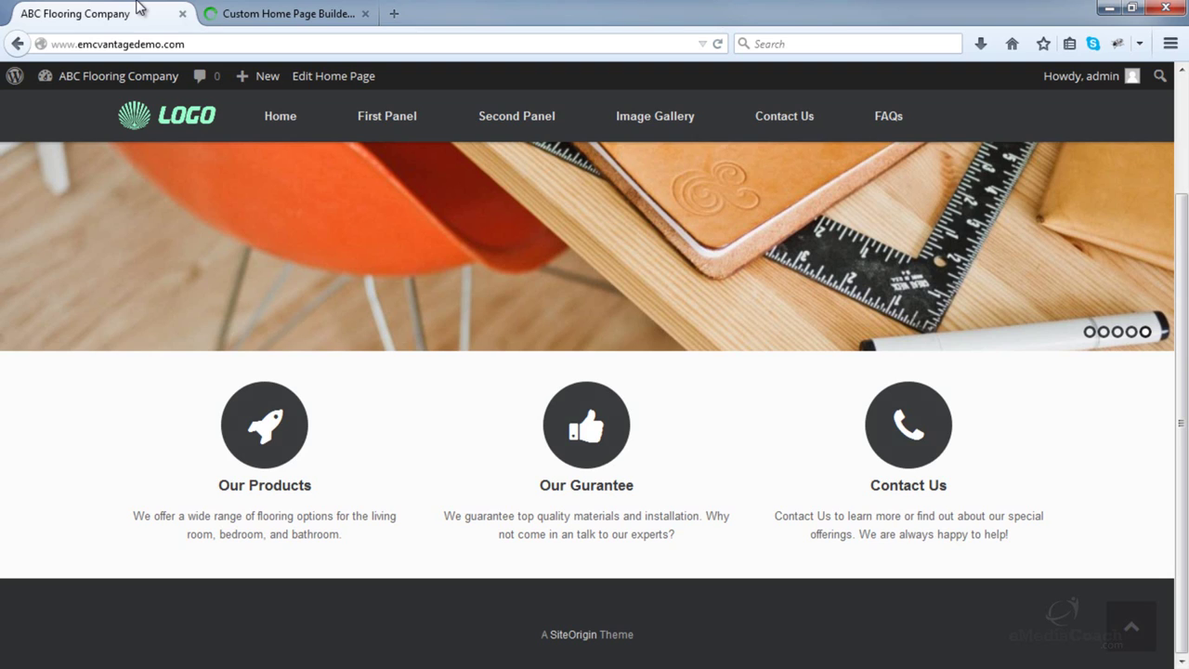
left_click(720, 45)
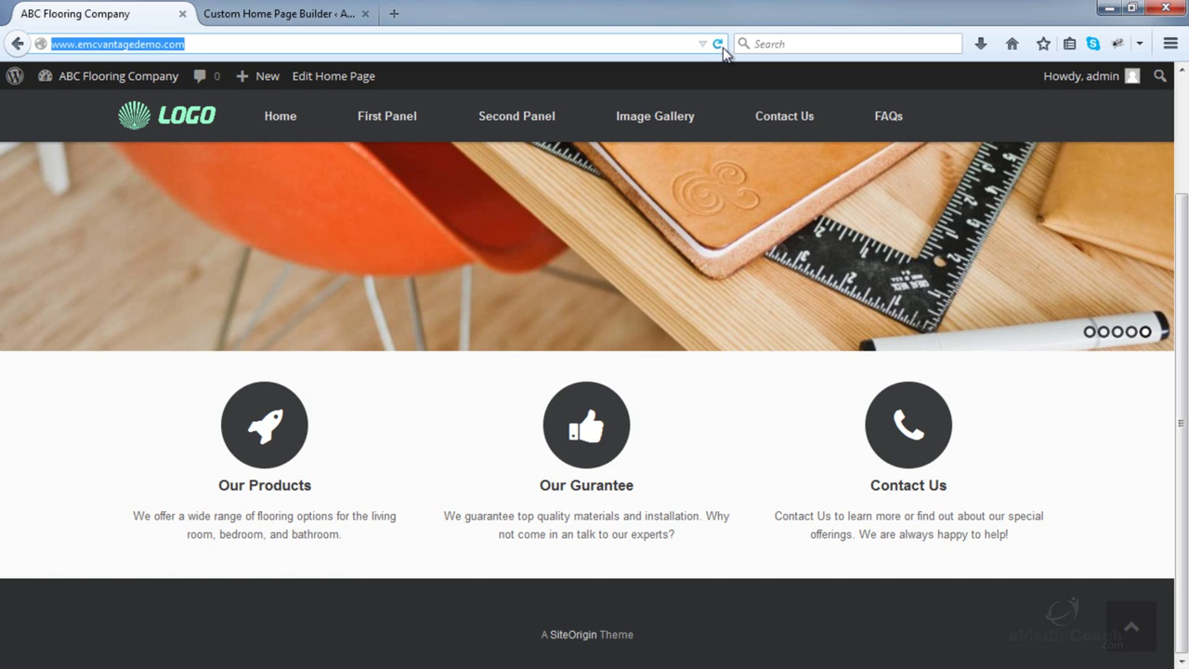
left_click(720, 44)
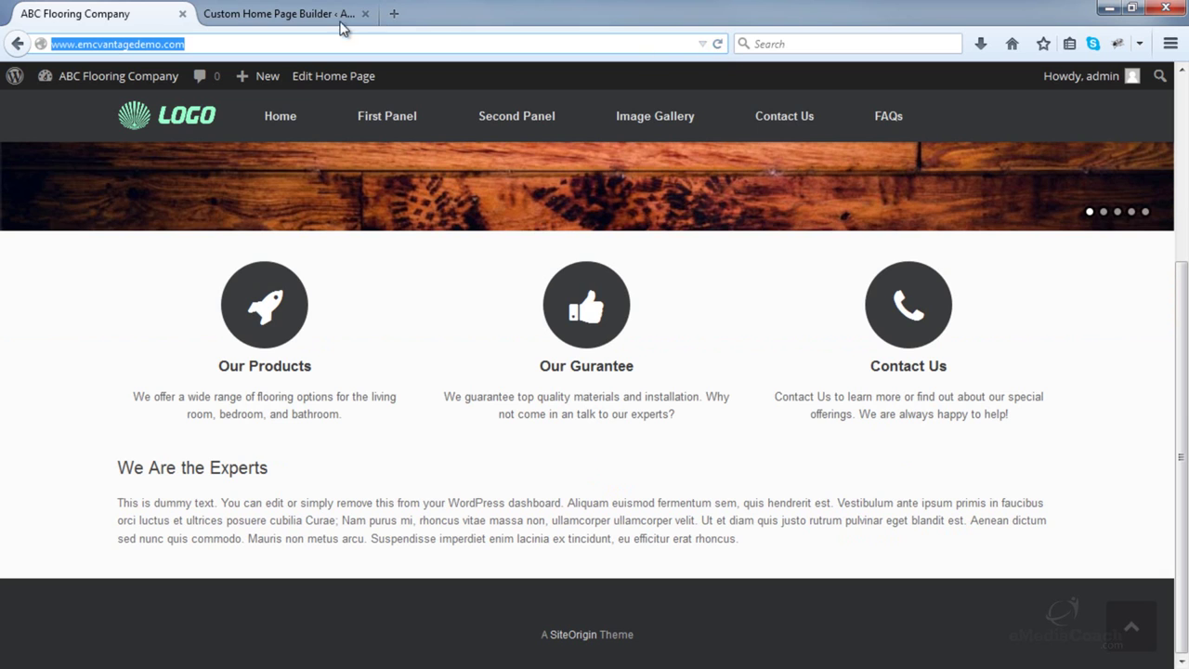
left_click(314, 9)
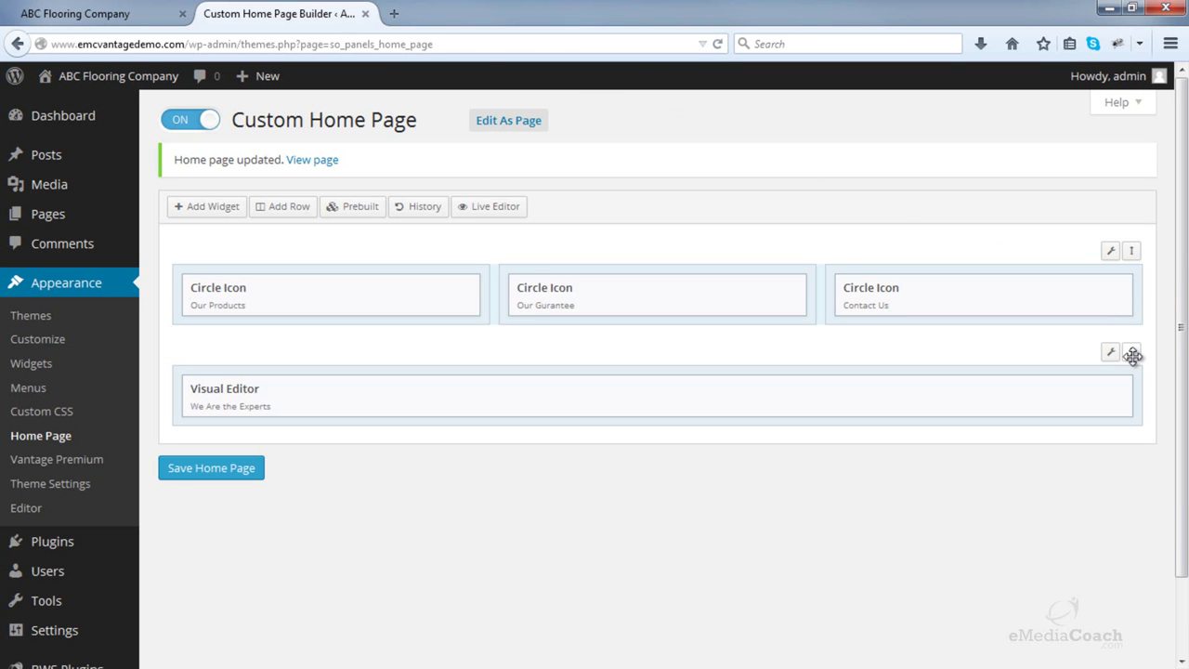
- Drag the We Are the Experts row above the icons, save, and check the live site
left_click_drag(1133, 355, 1136, 253)
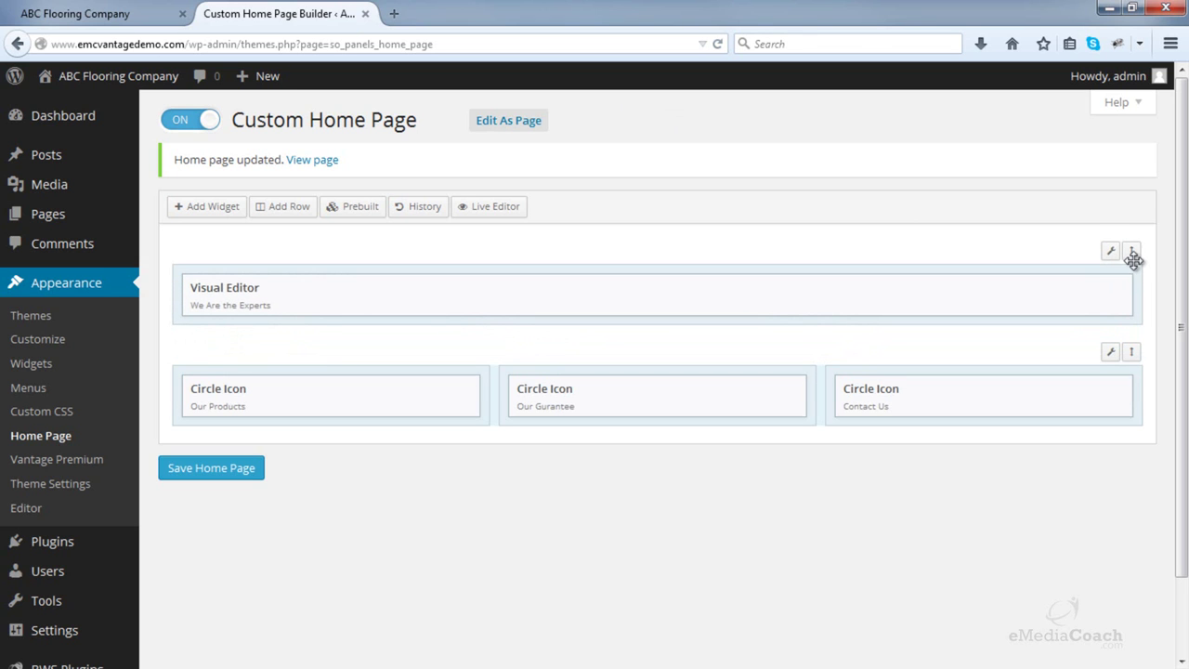
mouse_move(1134, 254)
left_mouse_down()
mouse_move(1141, 369)
mouse_move(1139, 253)
left_mouse_up()
left_click(230, 482)
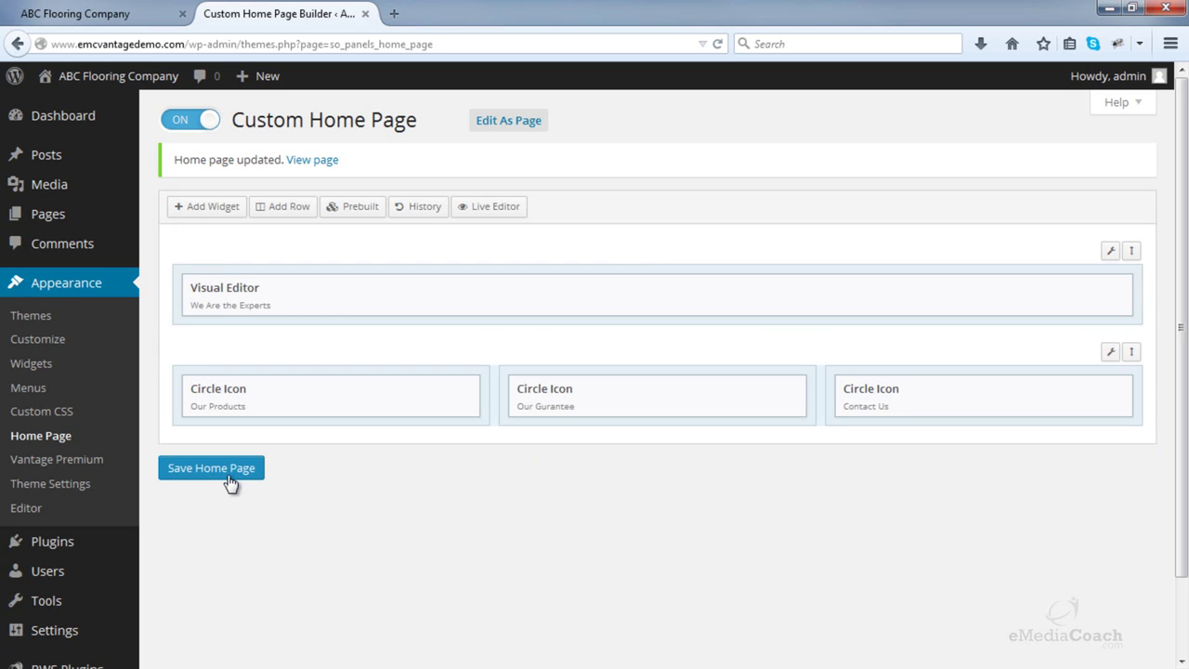
left_click(121, 13)
left_click(721, 44)
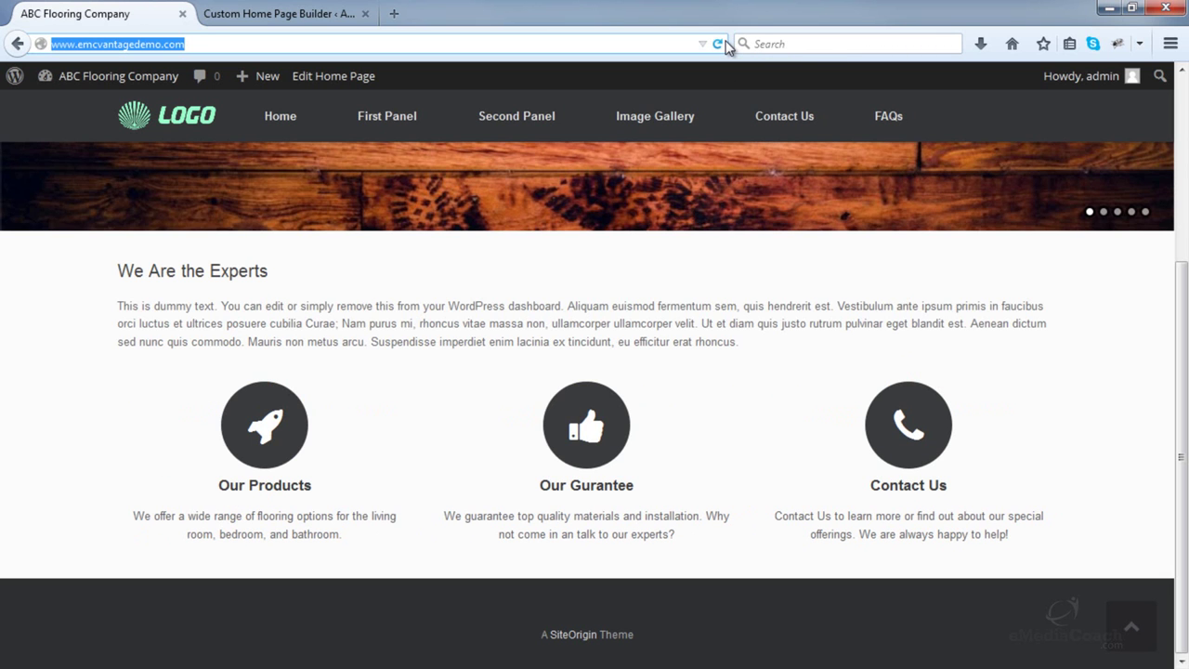
left_click(330, 11)
- Move the We Are the Experts row back below the three circles and confirm on the live site
left_click_drag(1126, 249, 1139, 353)
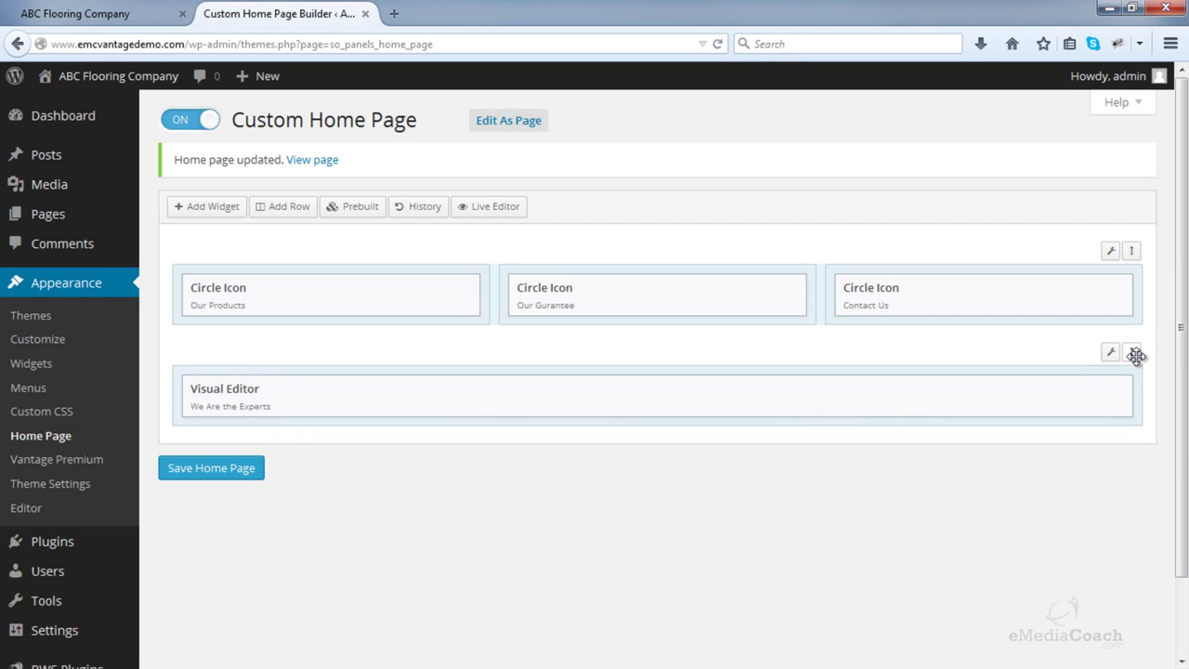
left_click(115, 11)
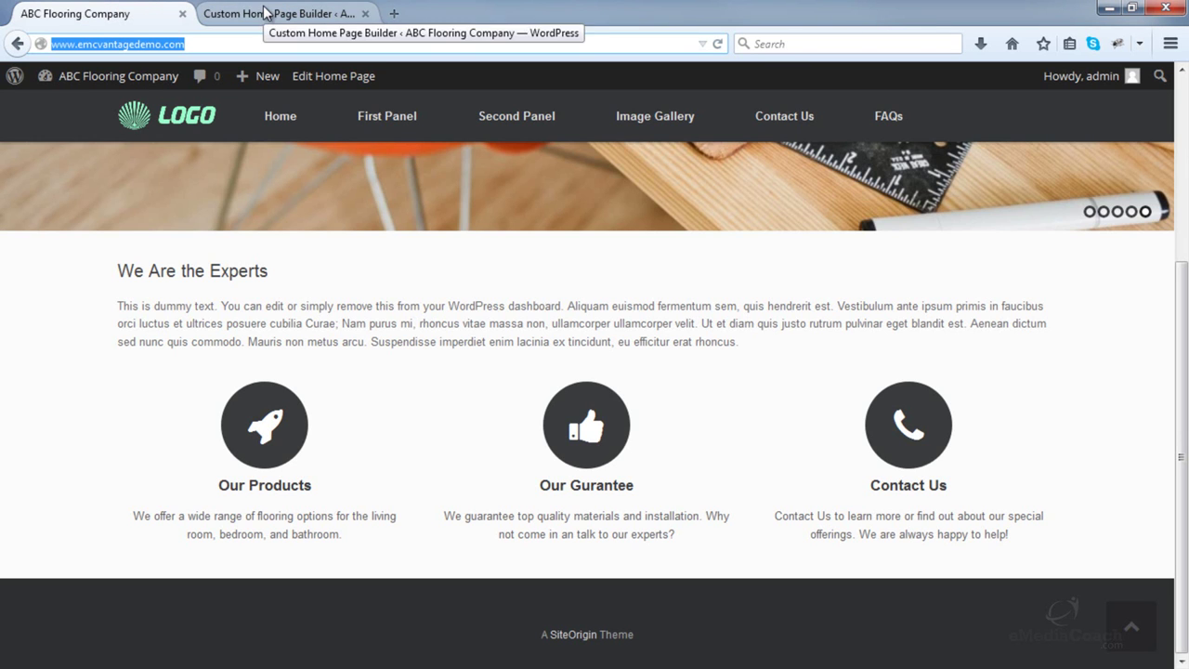
left_click(717, 46)
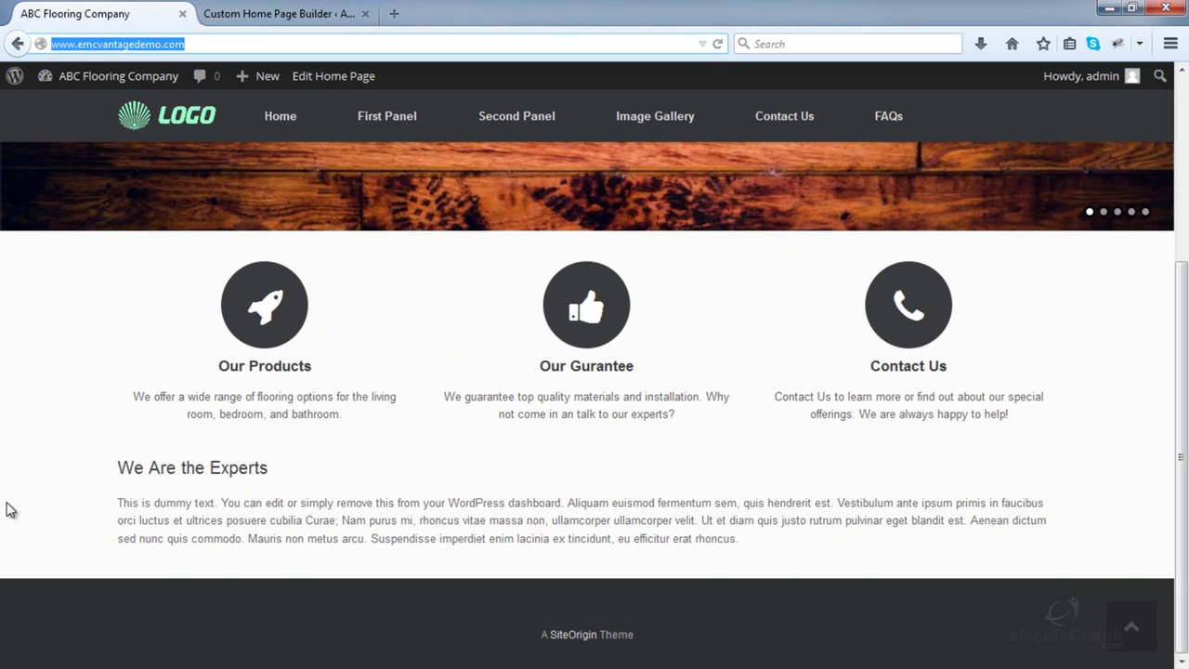
left_click(289, 11)
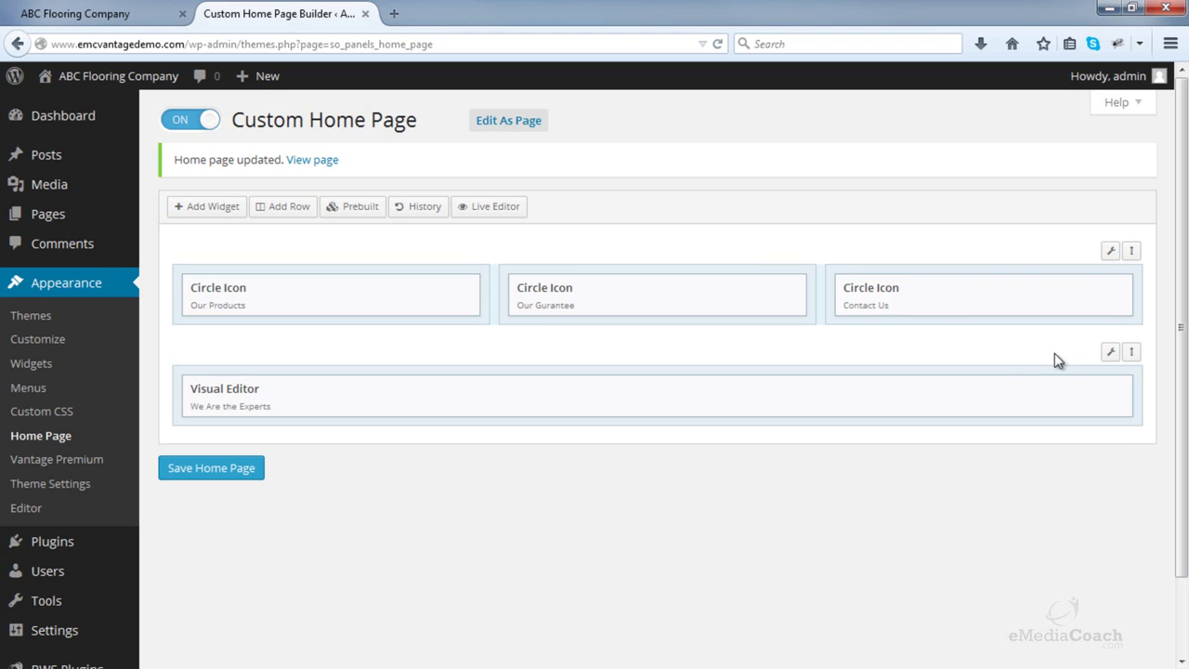
mouse_move(1111, 356)
- Open the We Are the Experts row's Theme settings and its background colour picker
left_click(1092, 382)
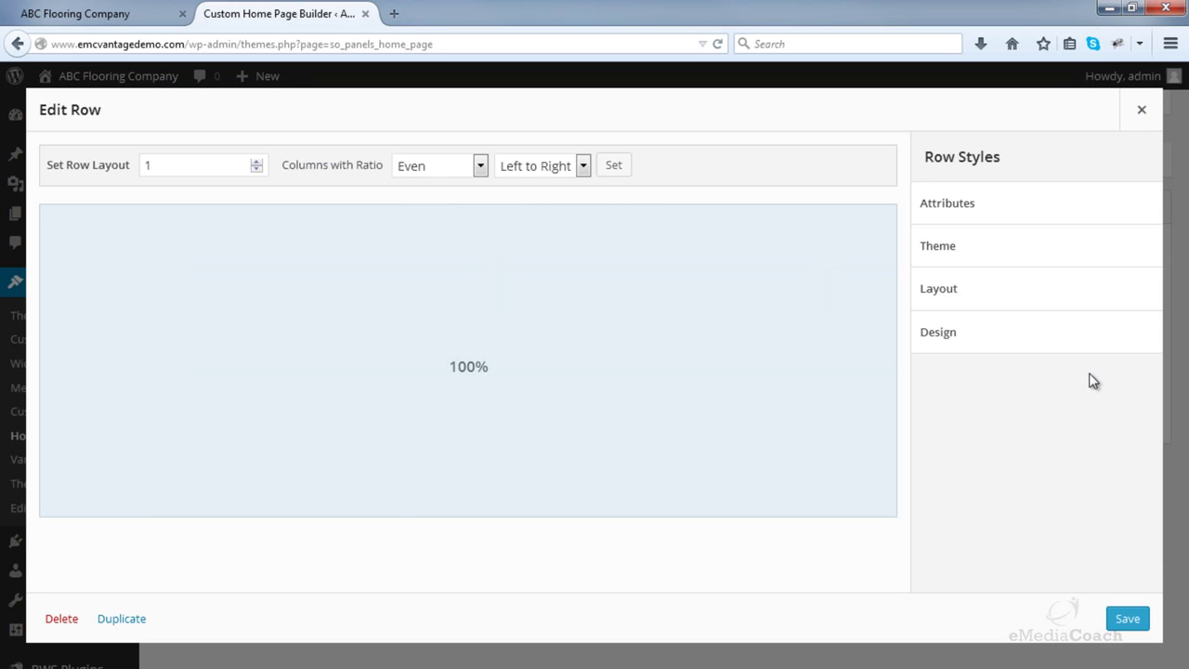
left_click(1062, 254)
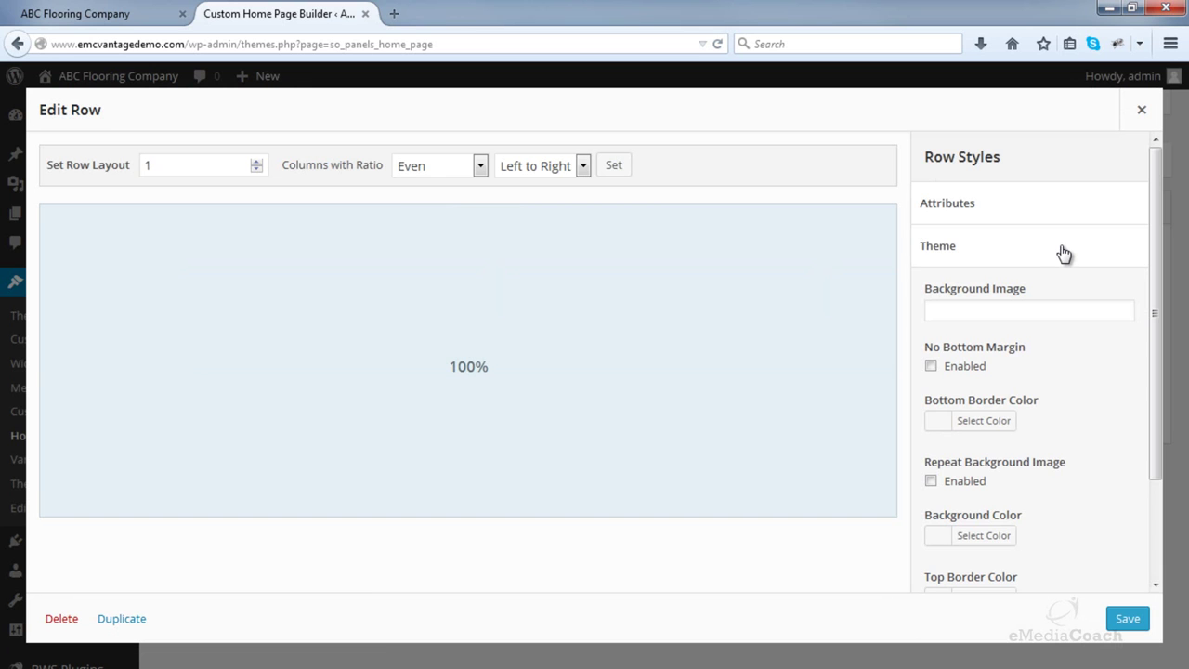
scroll(1050, 269, "down", 2)
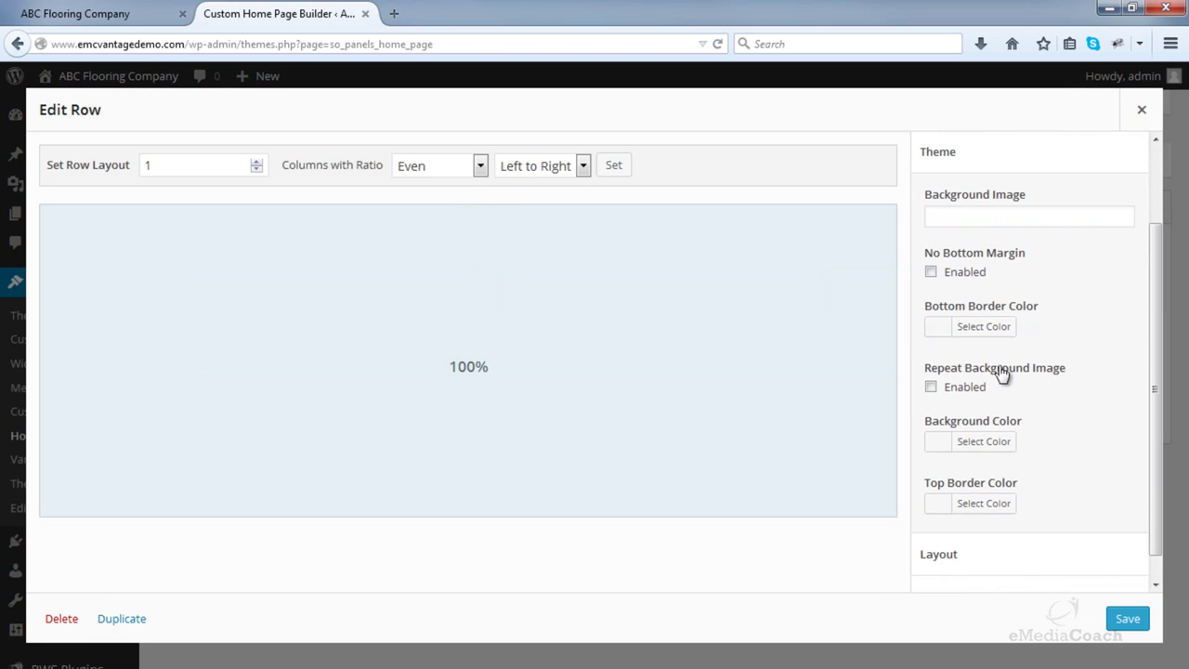
left_click(946, 449)
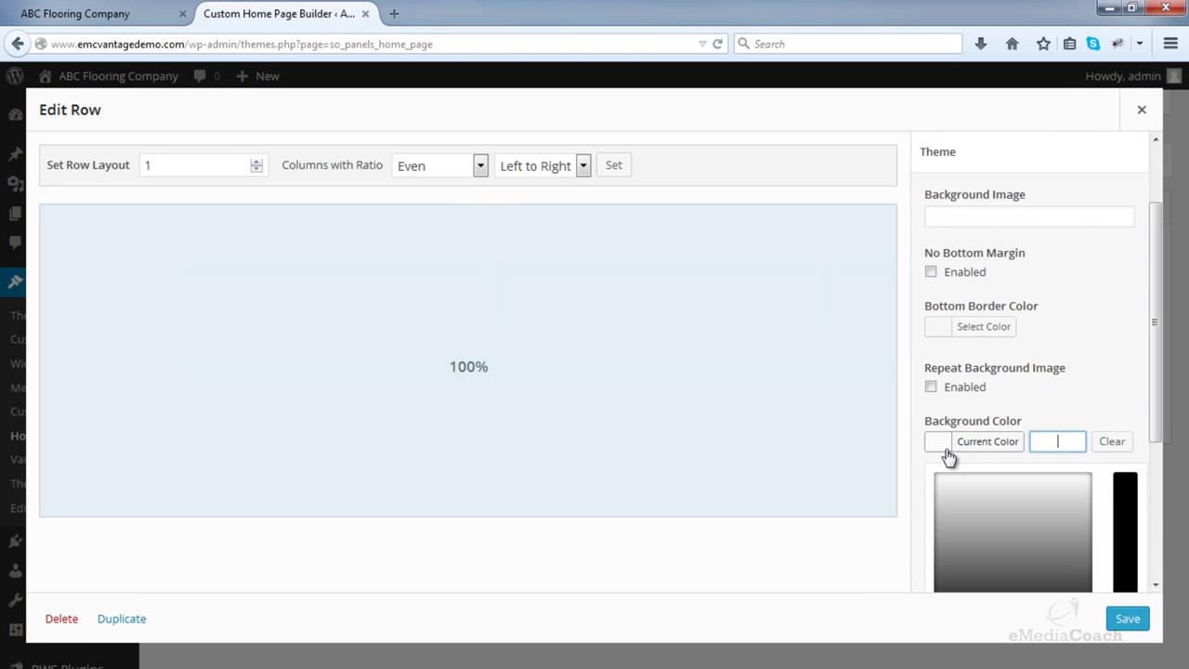
scroll(988, 446, "down", 1)
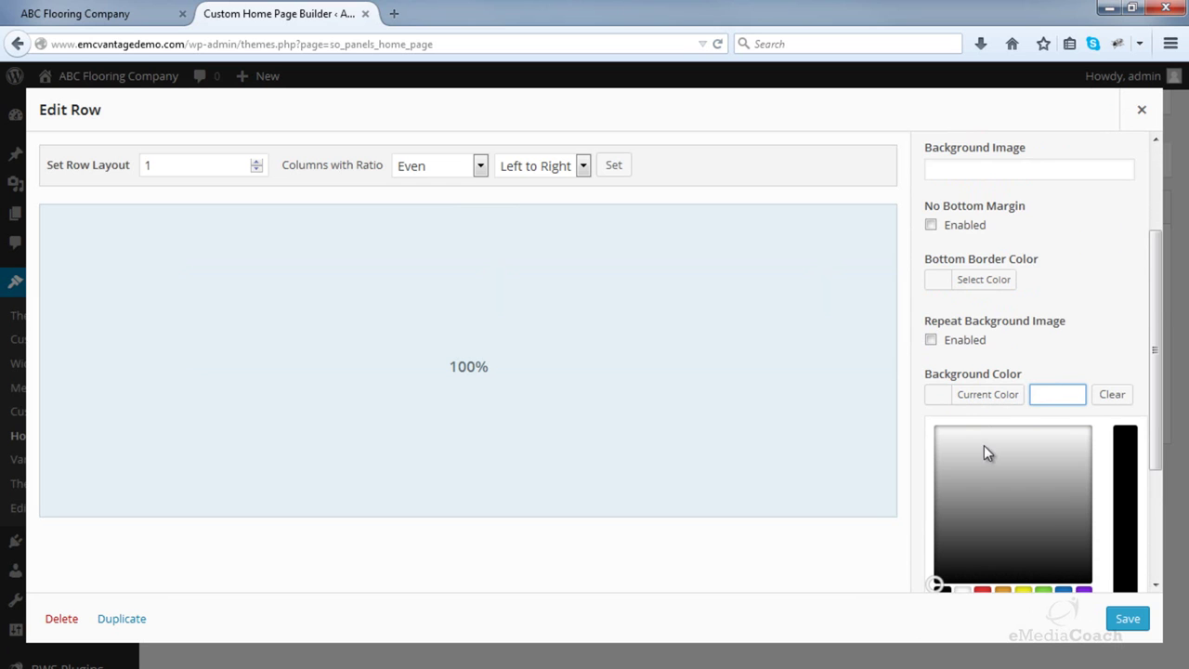
scroll(984, 444, "down", 3)
- Set the row background to light grey #e5e5e5 and save the home page
left_click(985, 454)
left_click(1003, 454)
left_click(1009, 350)
left_click(1047, 345)
left_click(1040, 353)
left_click(1064, 453)
left_click(939, 374)
left_click(943, 453)
left_click_drag(976, 364, 918, 307)
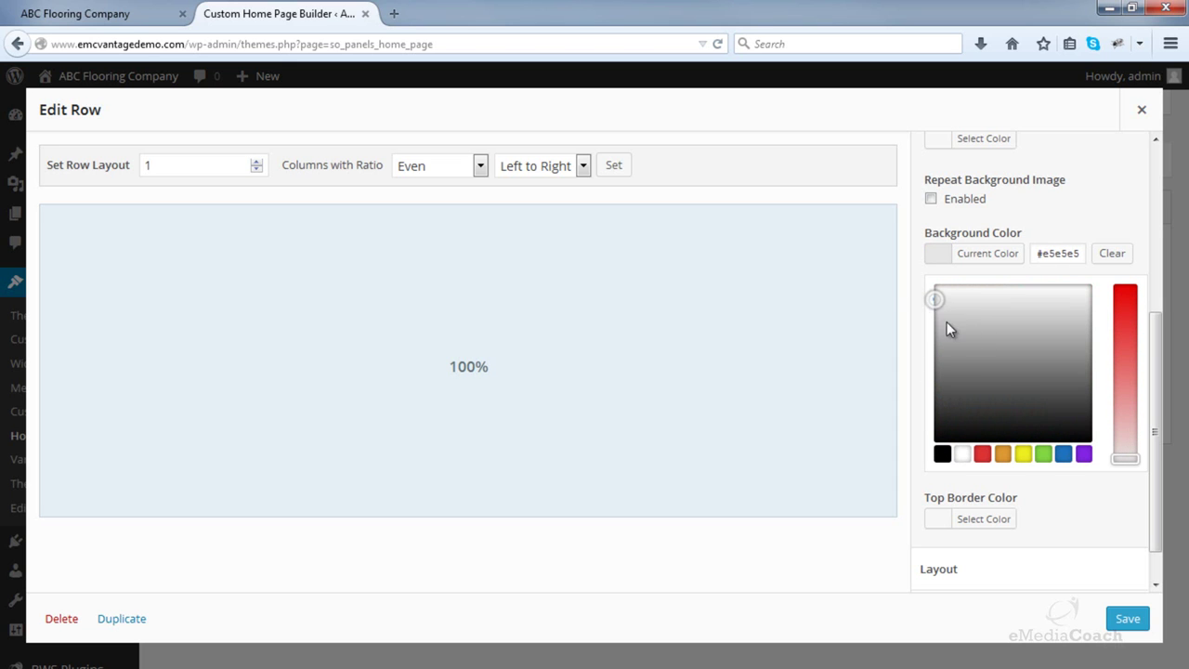
left_click(1127, 618)
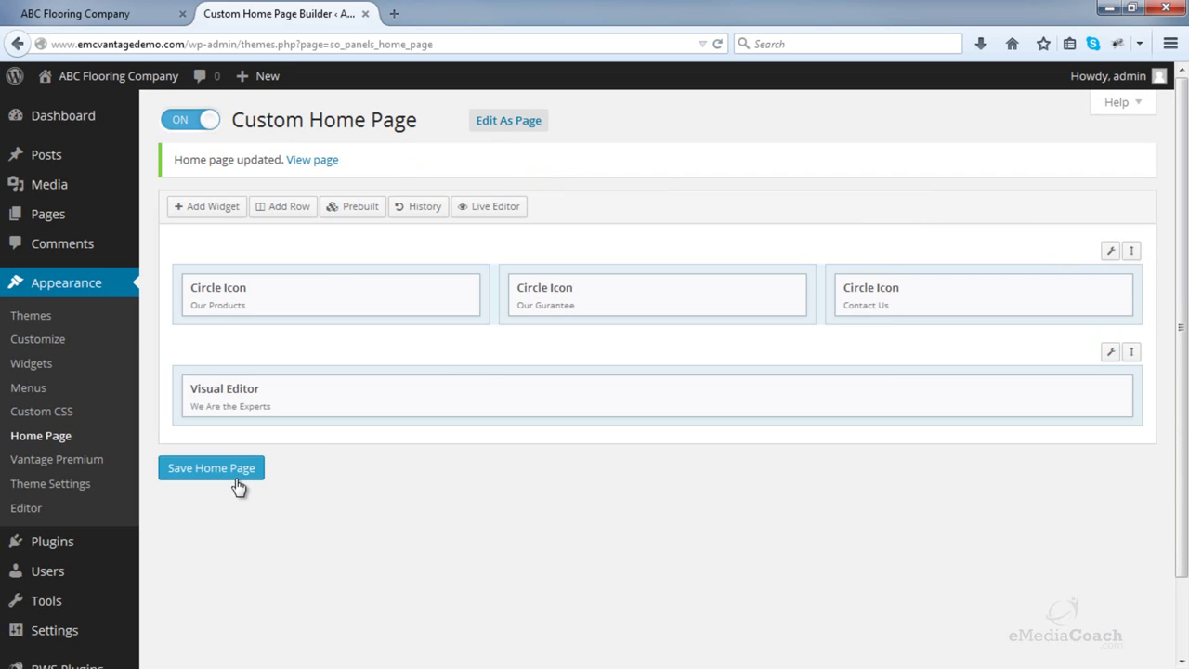
left_click(233, 473)
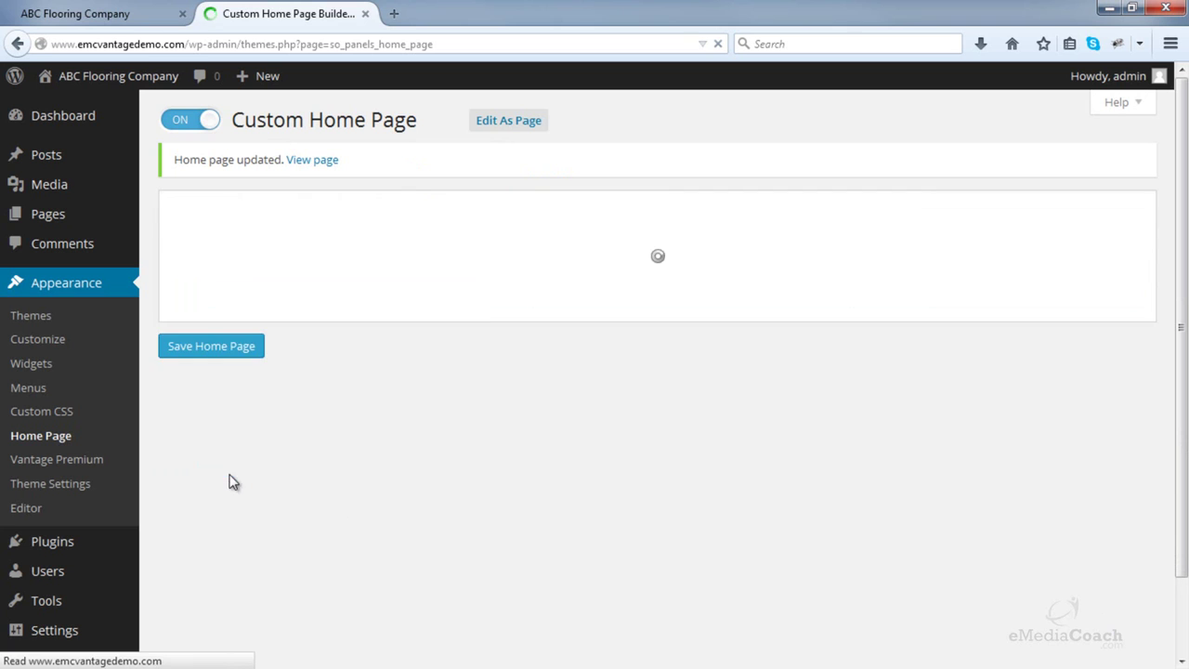
left_click(98, 13)
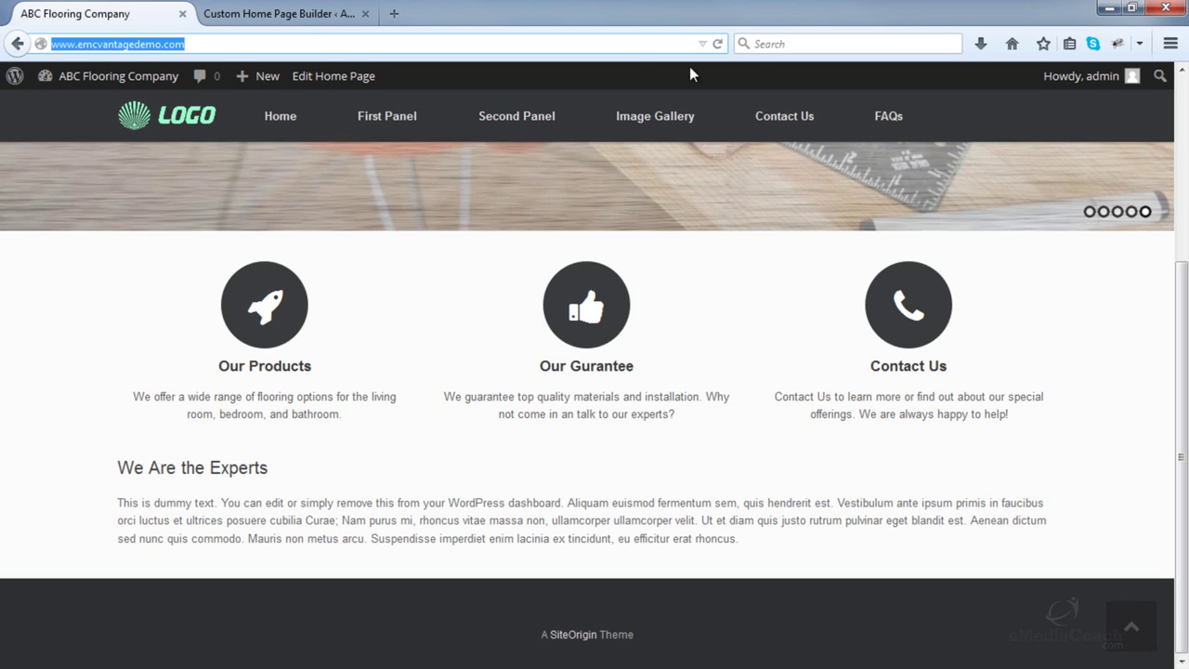
left_click(717, 44)
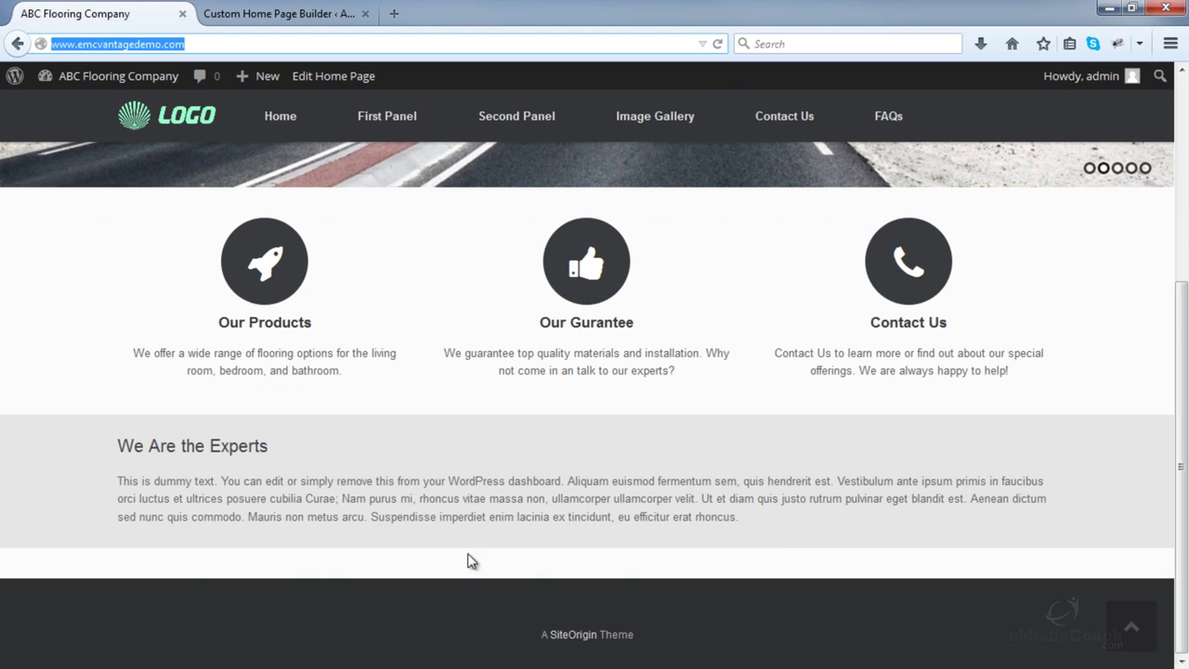
left_click(335, 8)
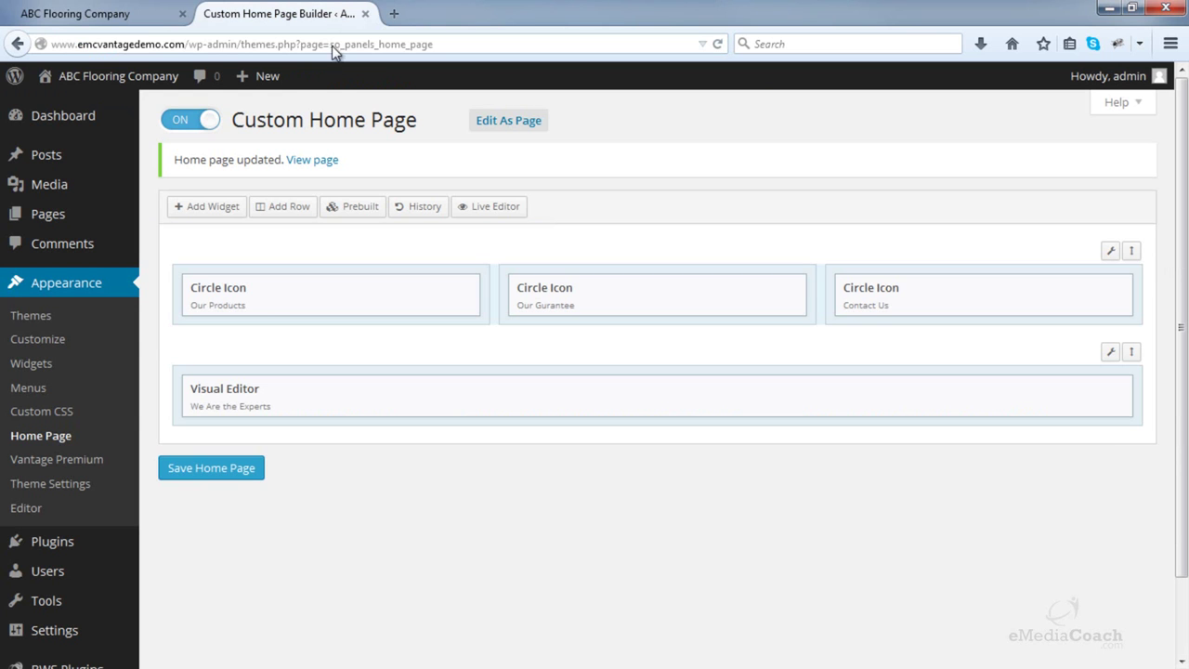
- Insert a two-column row and add a Visual Editor widget to its left column
left_click(284, 210)
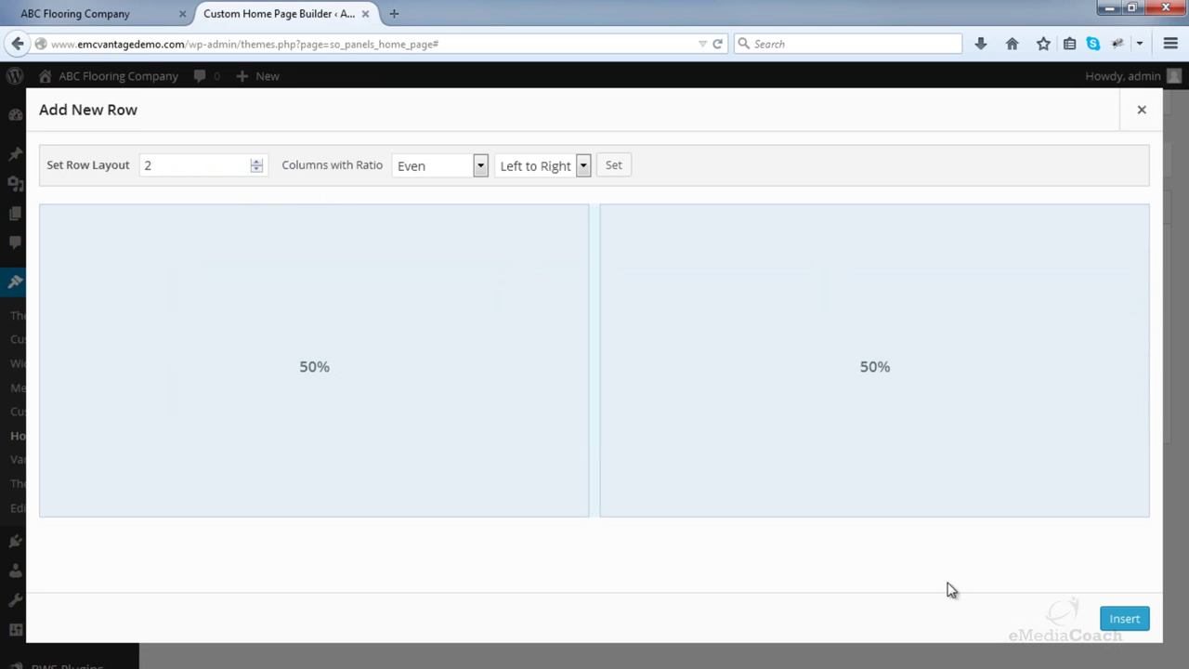
left_click(1115, 620)
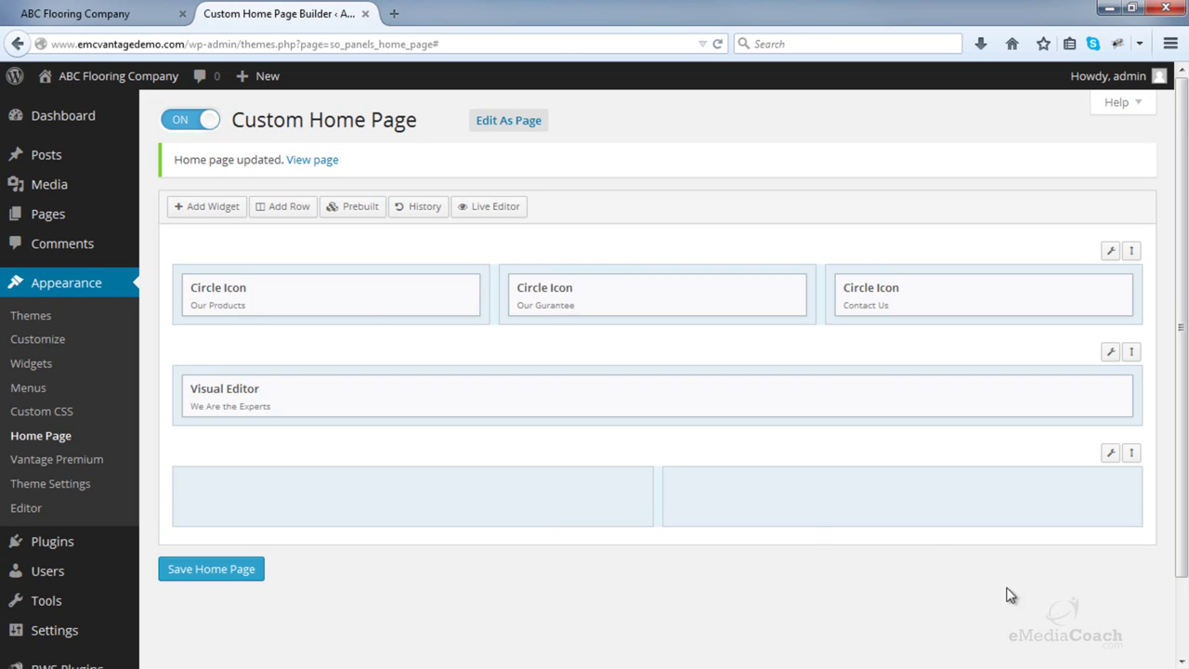
left_click(530, 490)
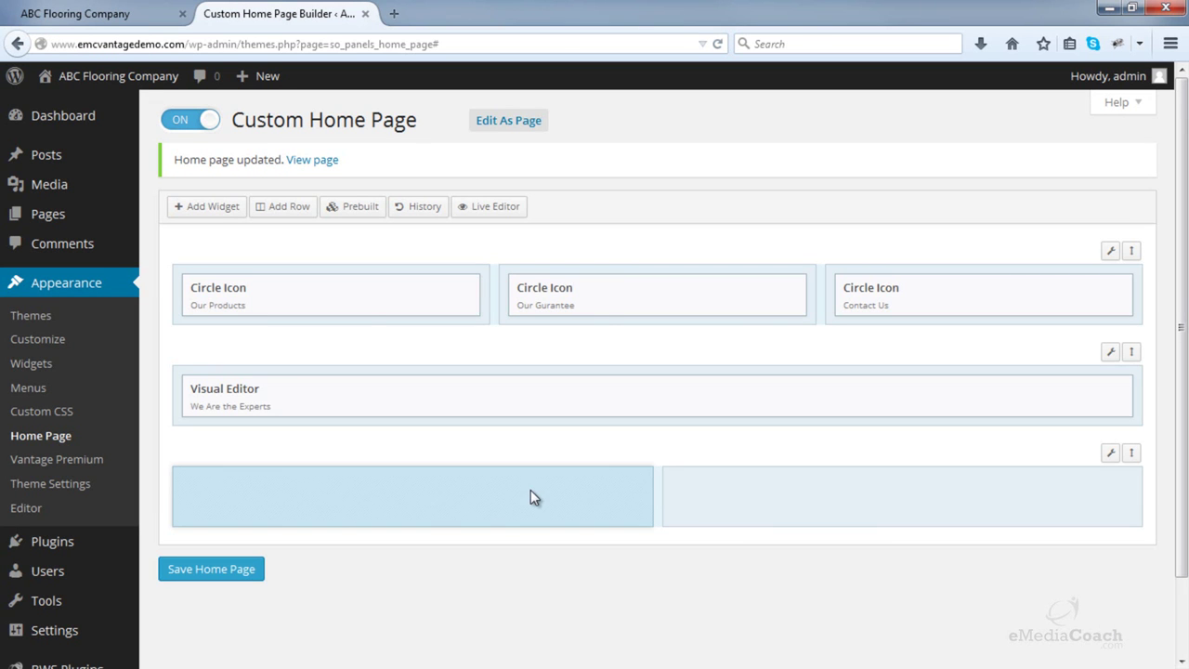
left_click(223, 210)
scroll(438, 306, "down", 2)
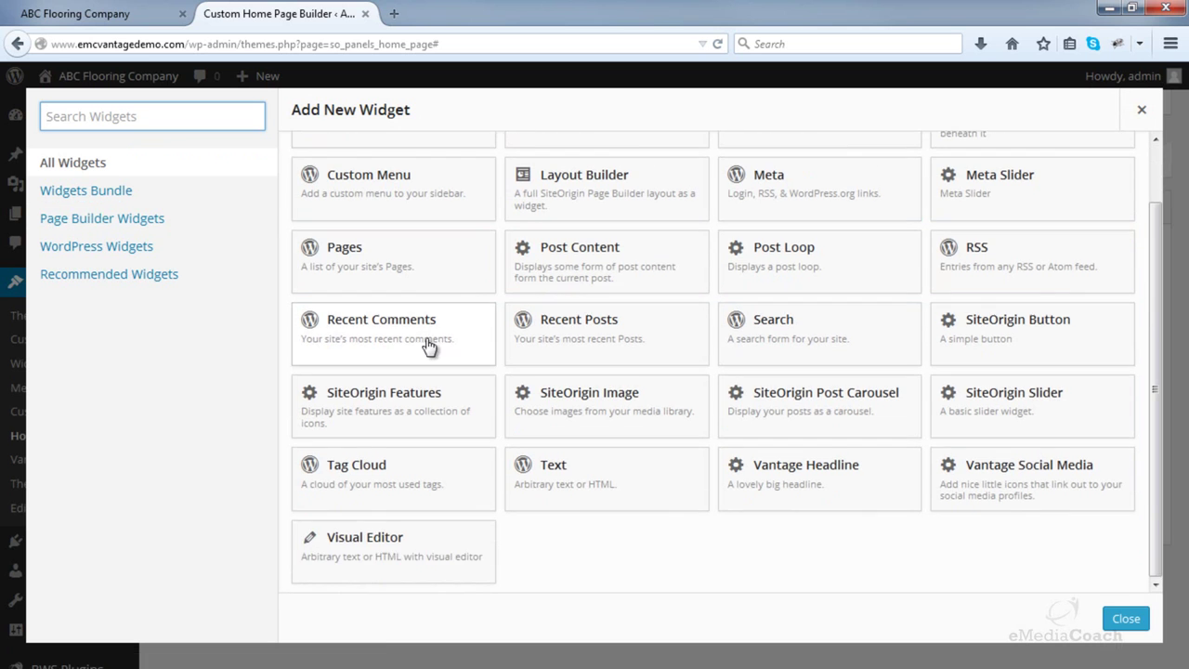
left_click(375, 557)
- Add a Visual Editor widget to the right column, then edit the left widget
left_click(734, 510)
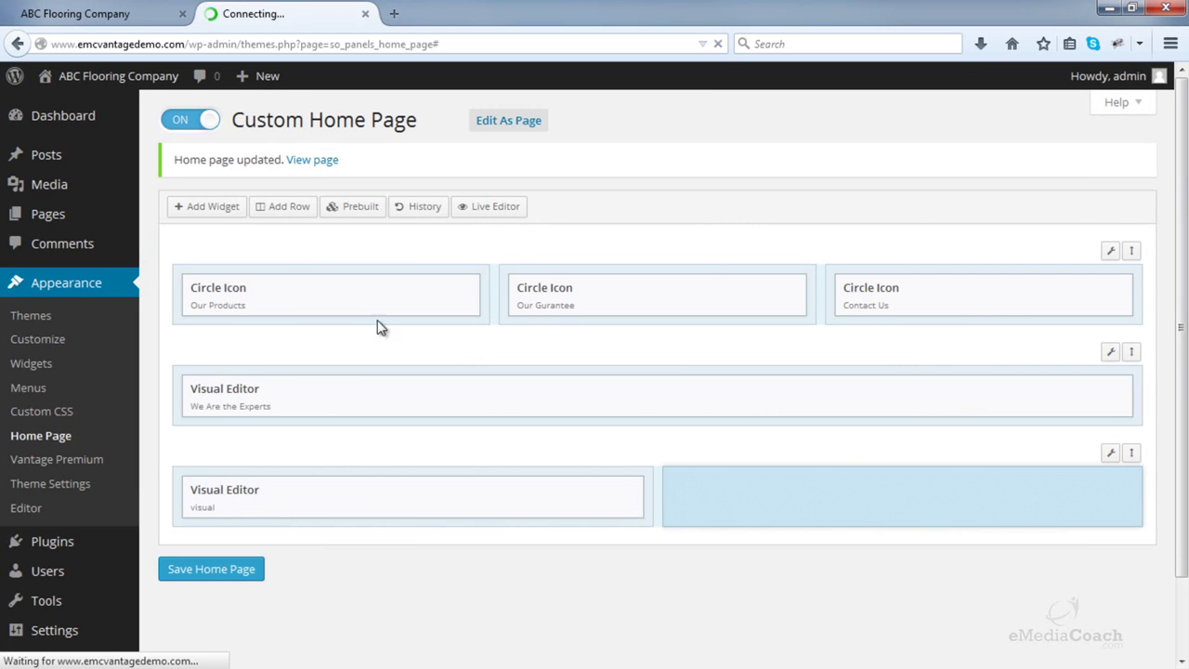
left_click(210, 206)
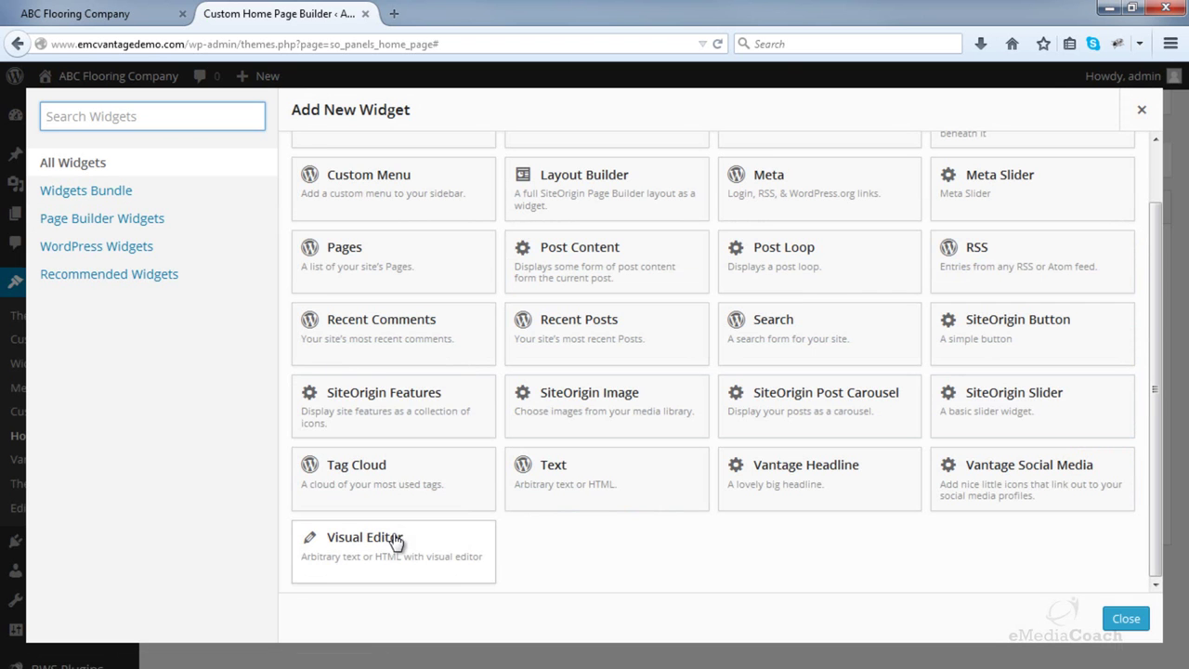
left_click(393, 539)
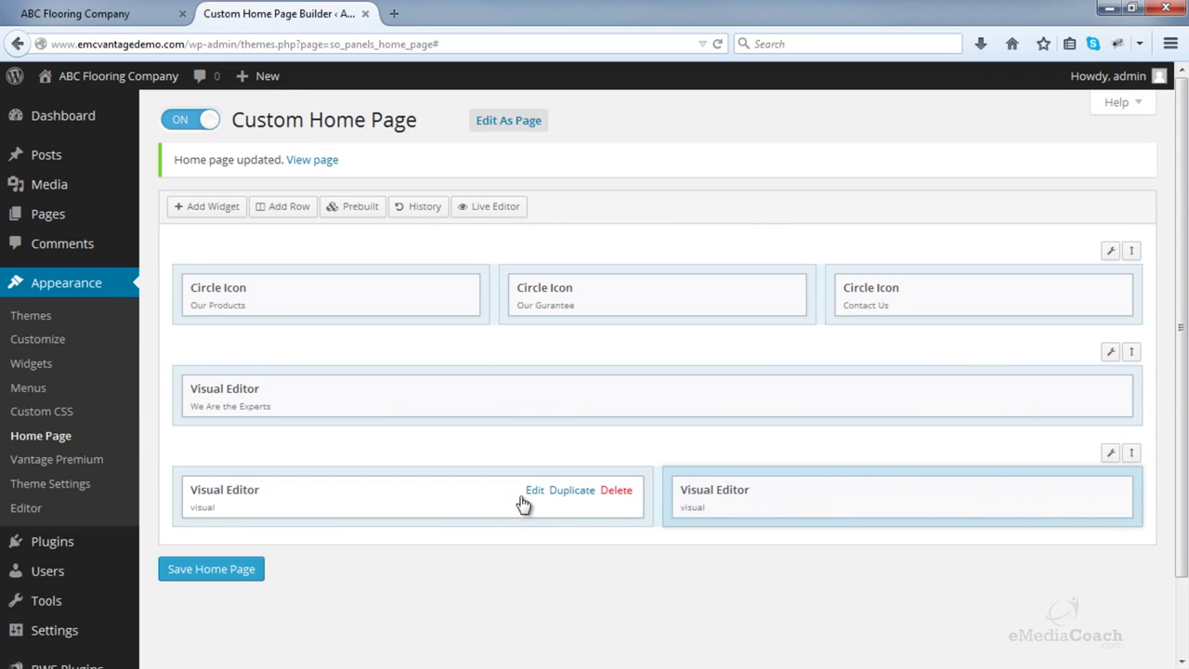
left_click(531, 492)
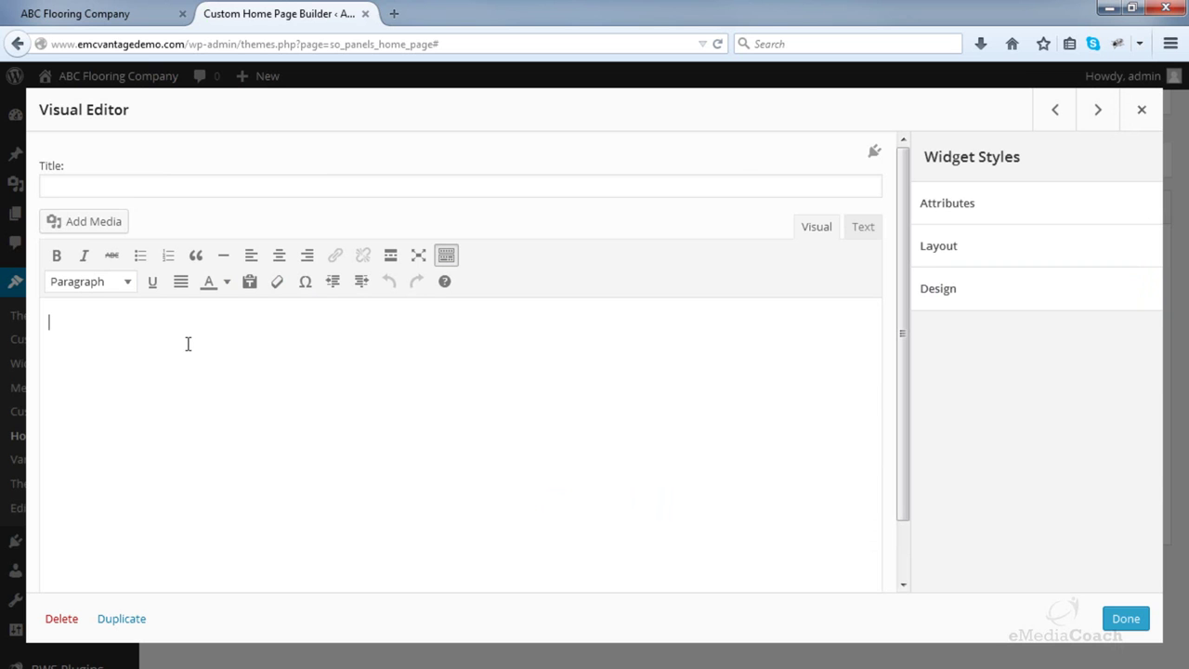
- Choose the orange-chair desk photo download1.jpg from the Media Library for the left widget
left_click(96, 224)
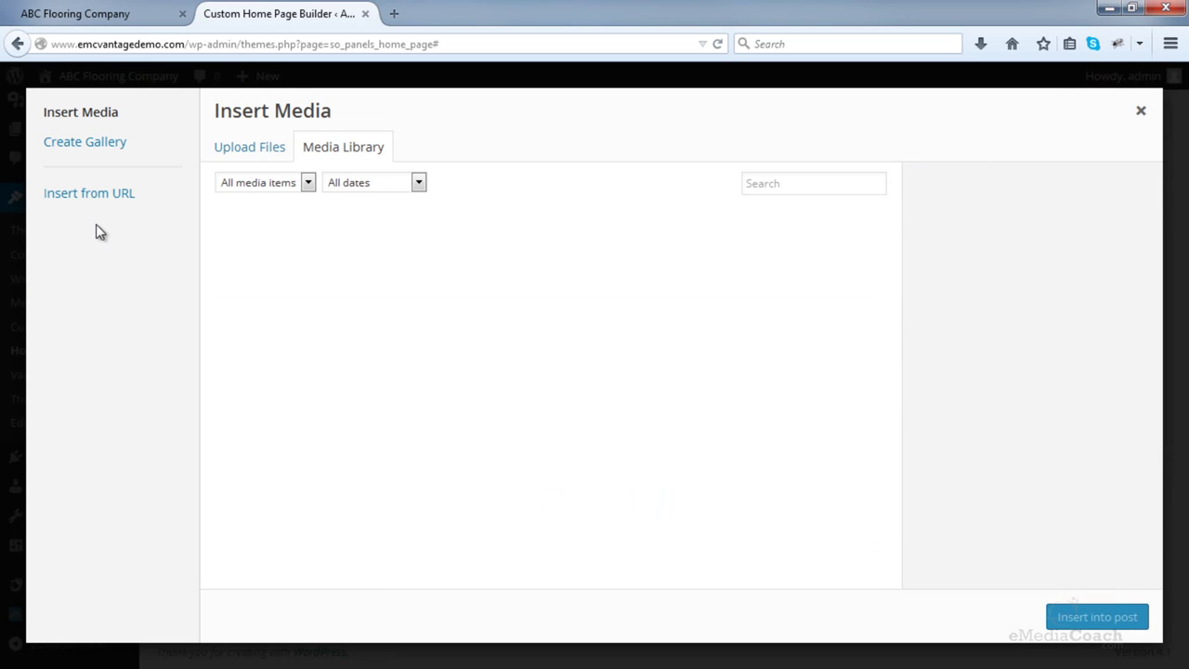
left_click(249, 151)
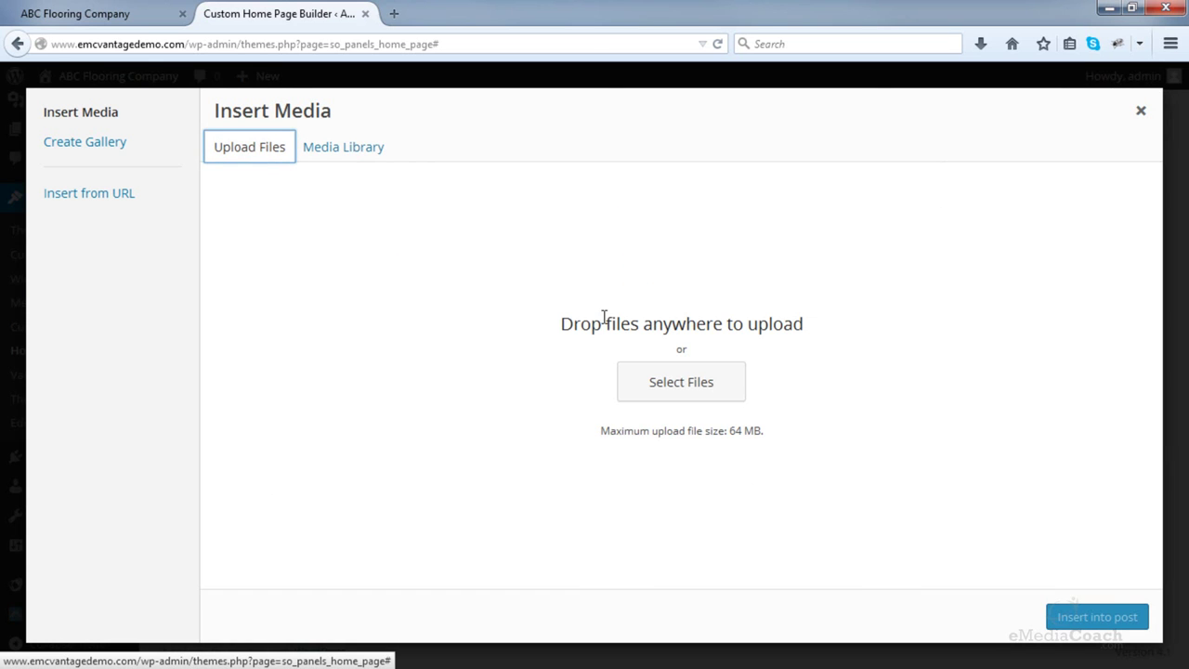
left_click(656, 397)
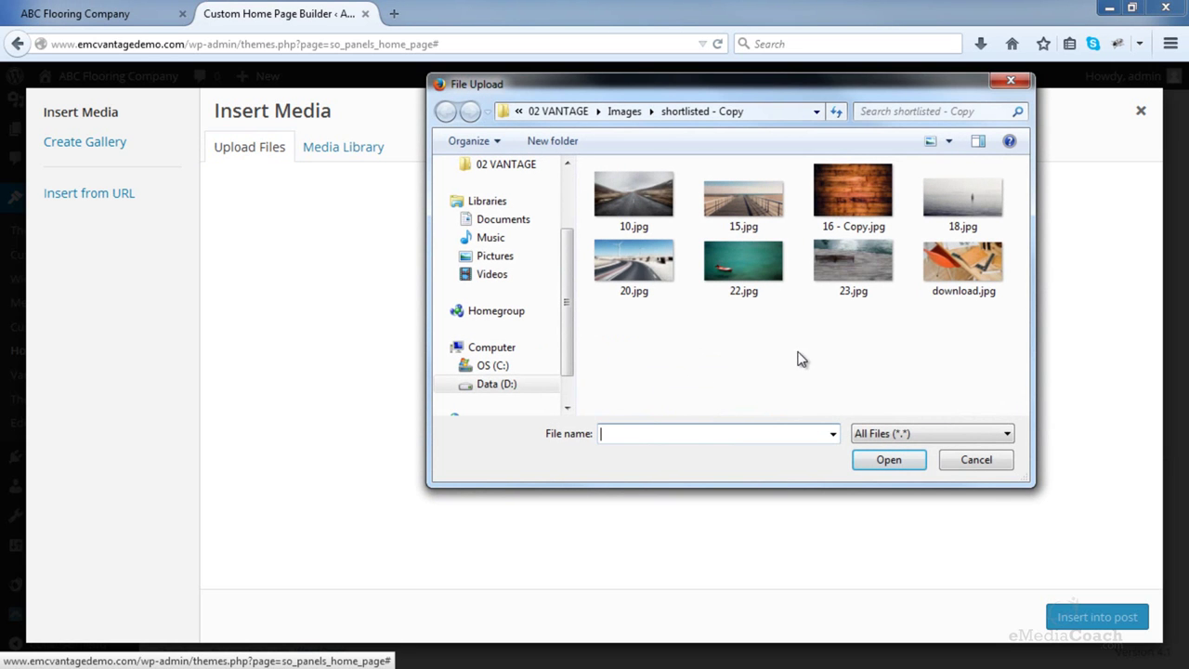
double_click(949, 279)
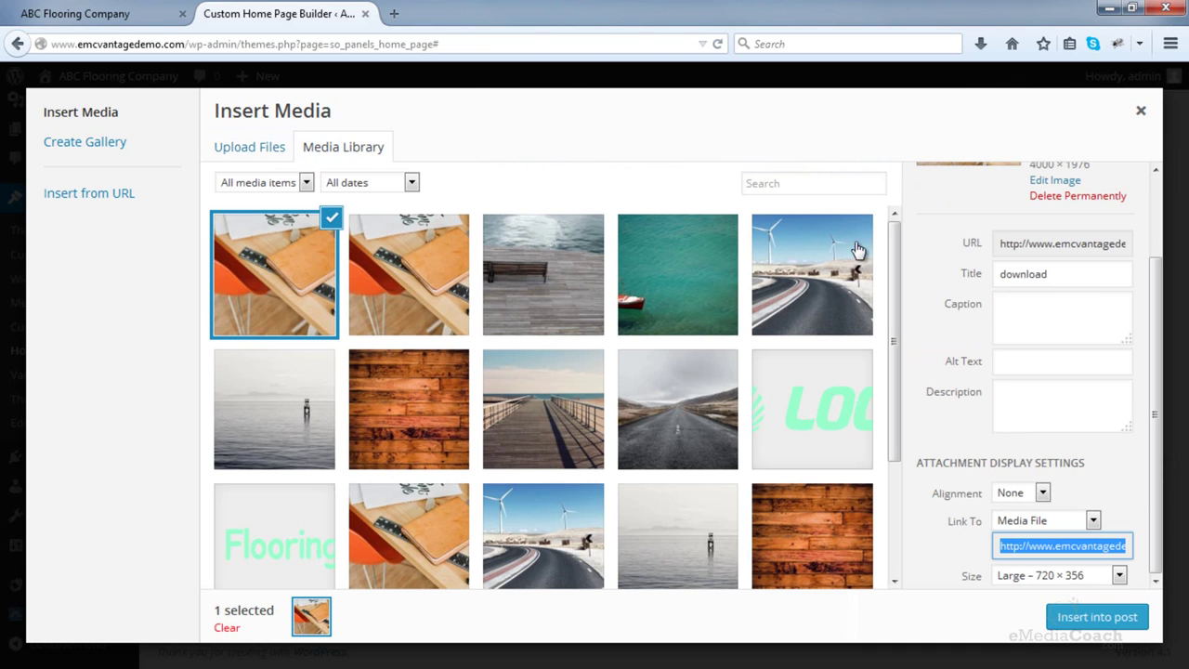
scroll(855, 251, "down", 3)
left_click(762, 383)
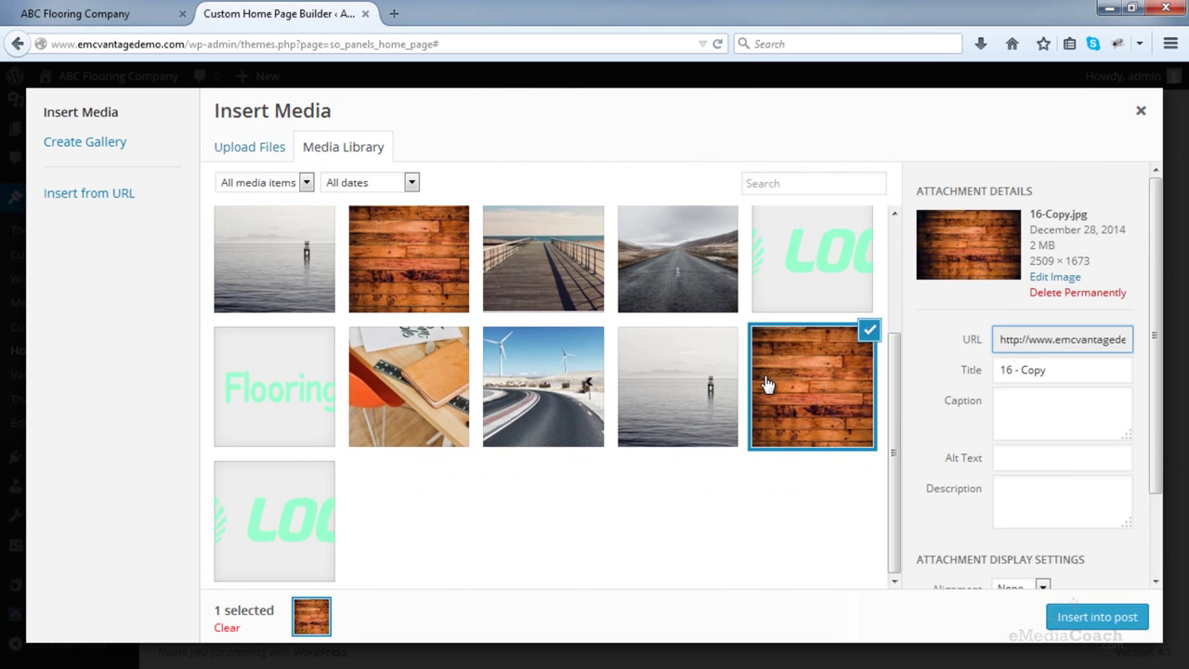
left_click(677, 385)
left_click(778, 373)
scroll(686, 379, "up", 2)
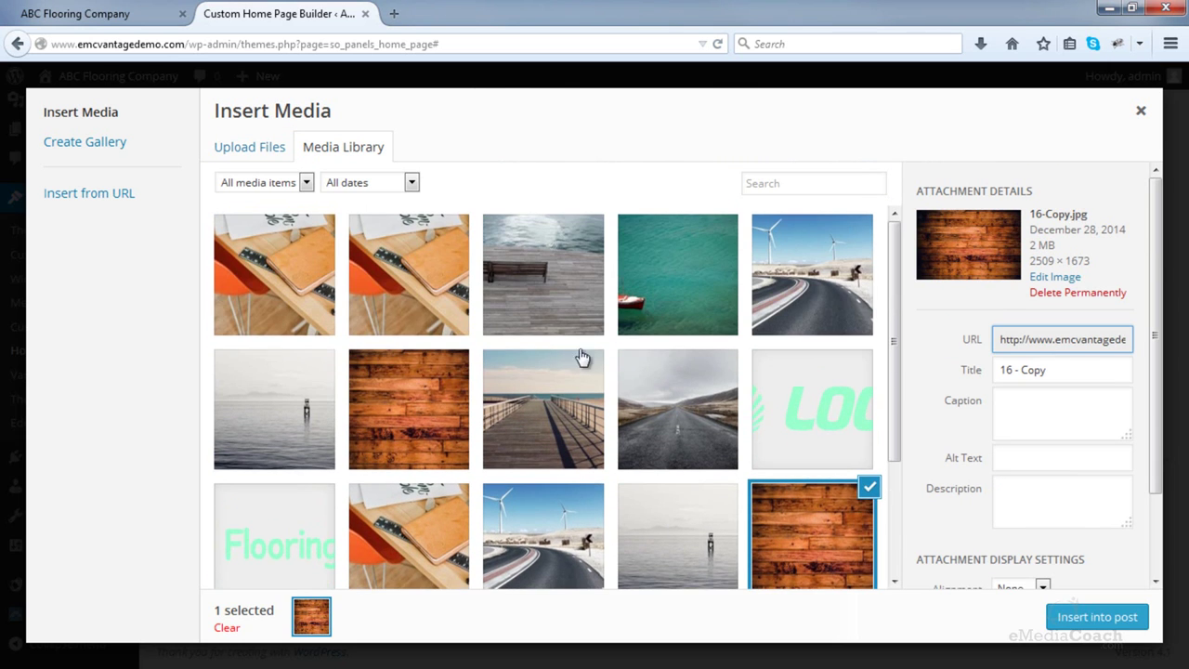
left_click(307, 289)
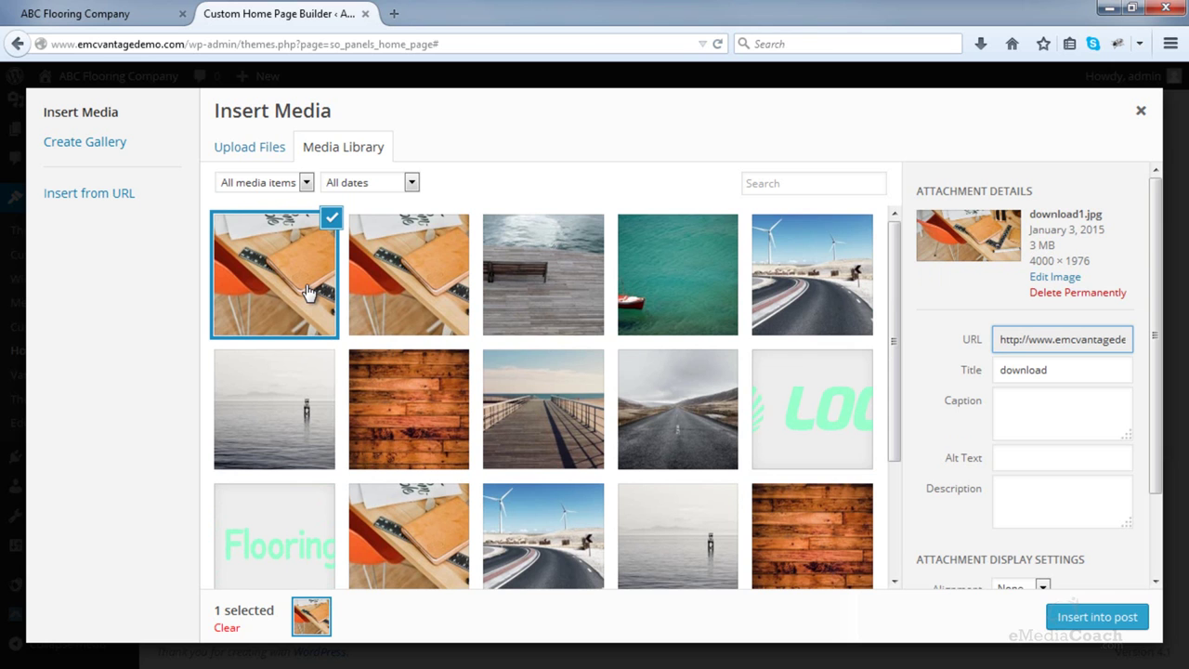
- Insert the photo with link set to None at Large 720 × 356 size
scroll(708, 324, "down", 1)
scroll(971, 330, "down", 2)
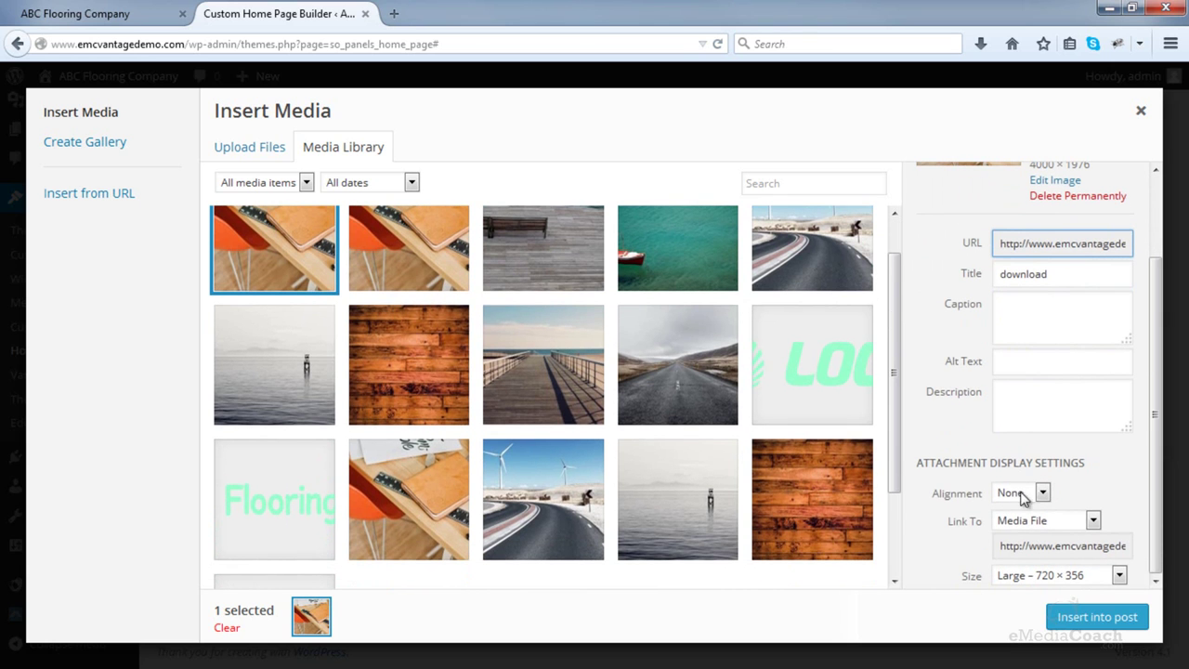
left_click(1042, 519)
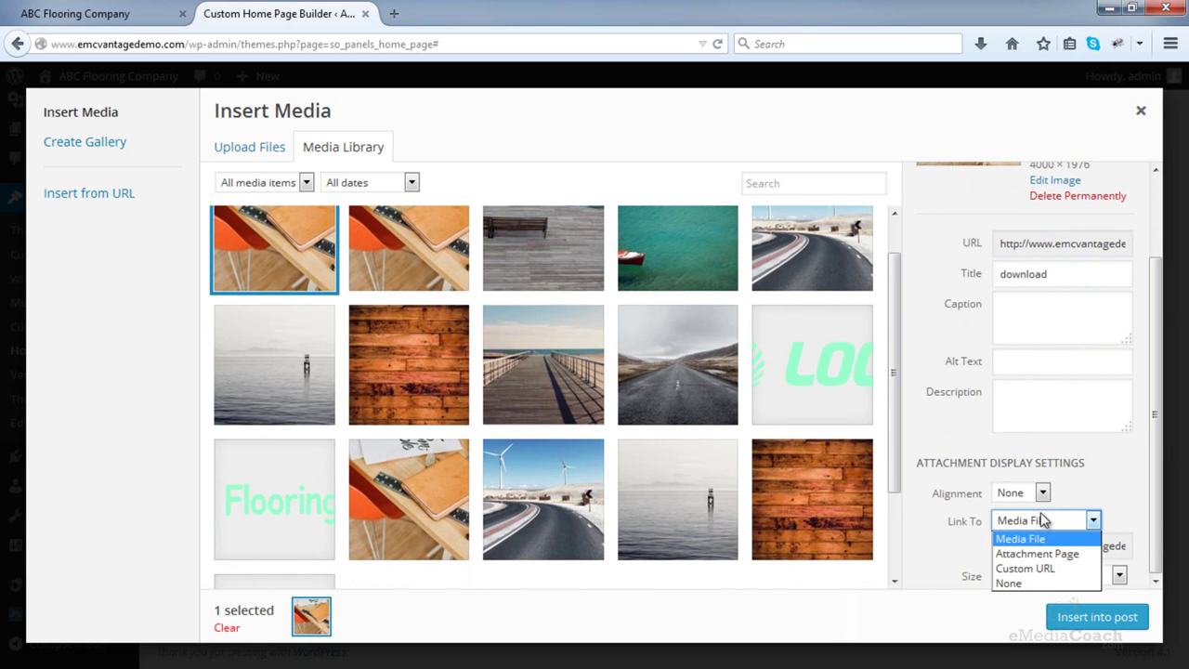
left_click(1048, 583)
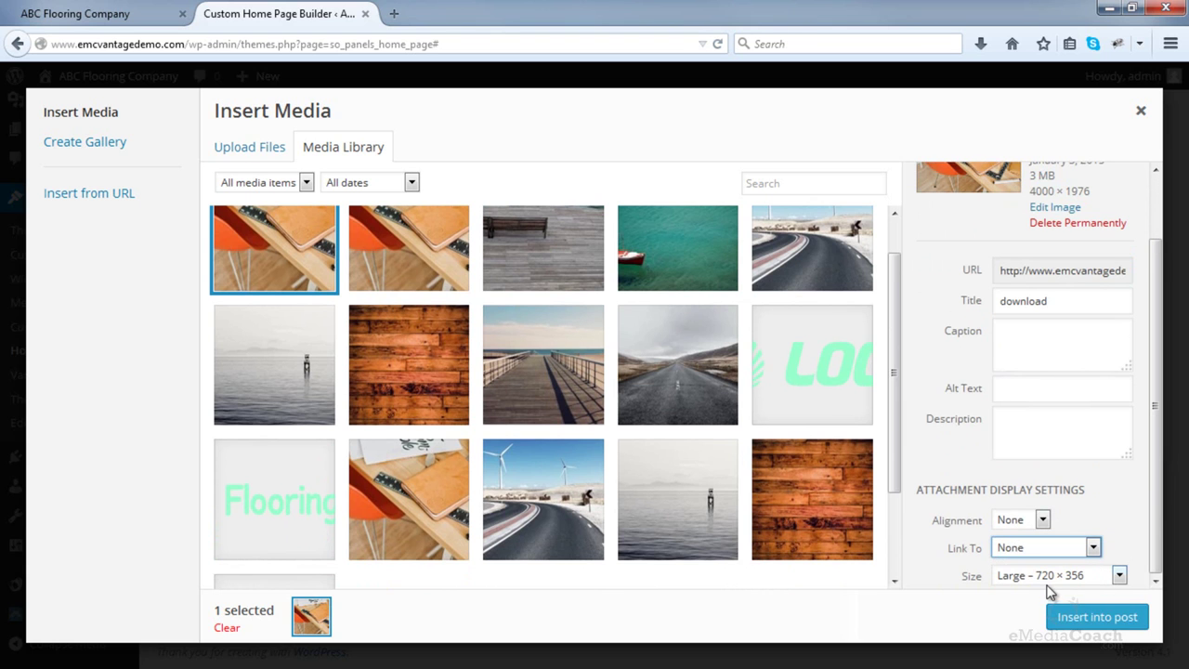
left_click(1049, 576)
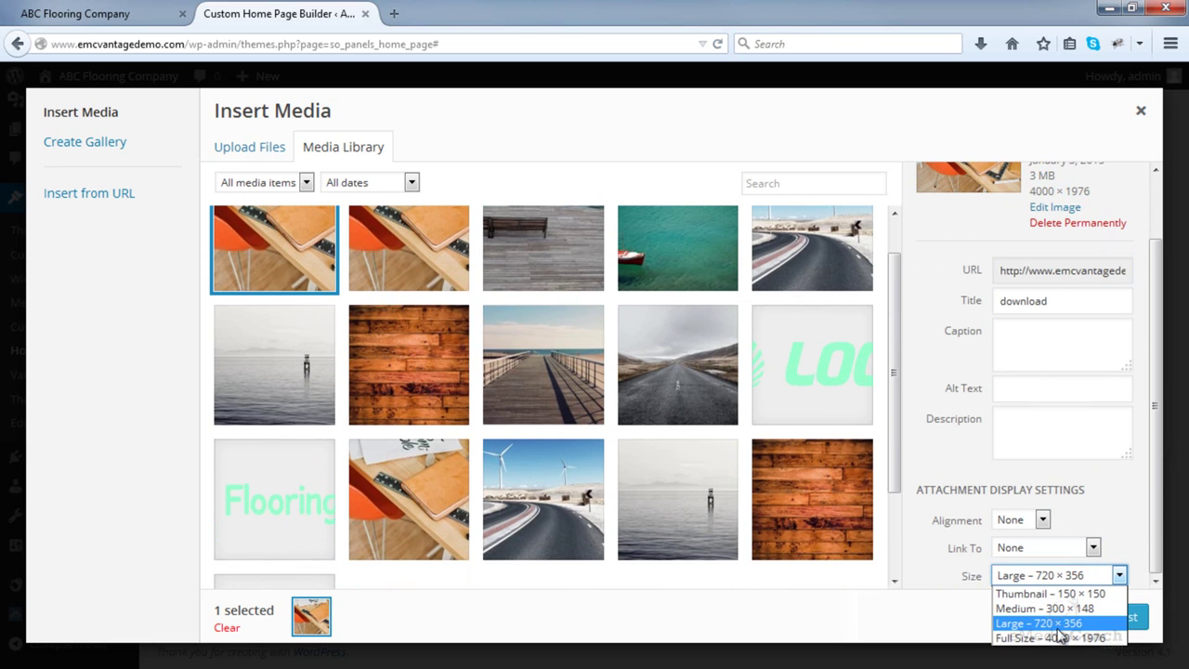
left_click(1058, 624)
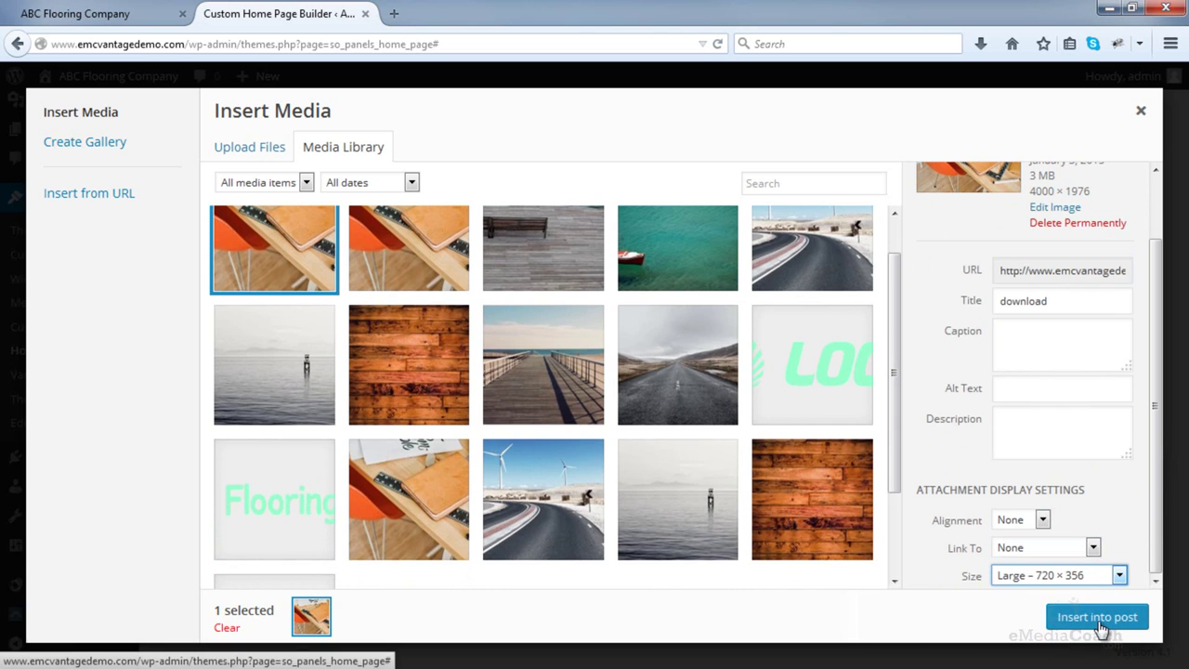
left_click(1098, 620)
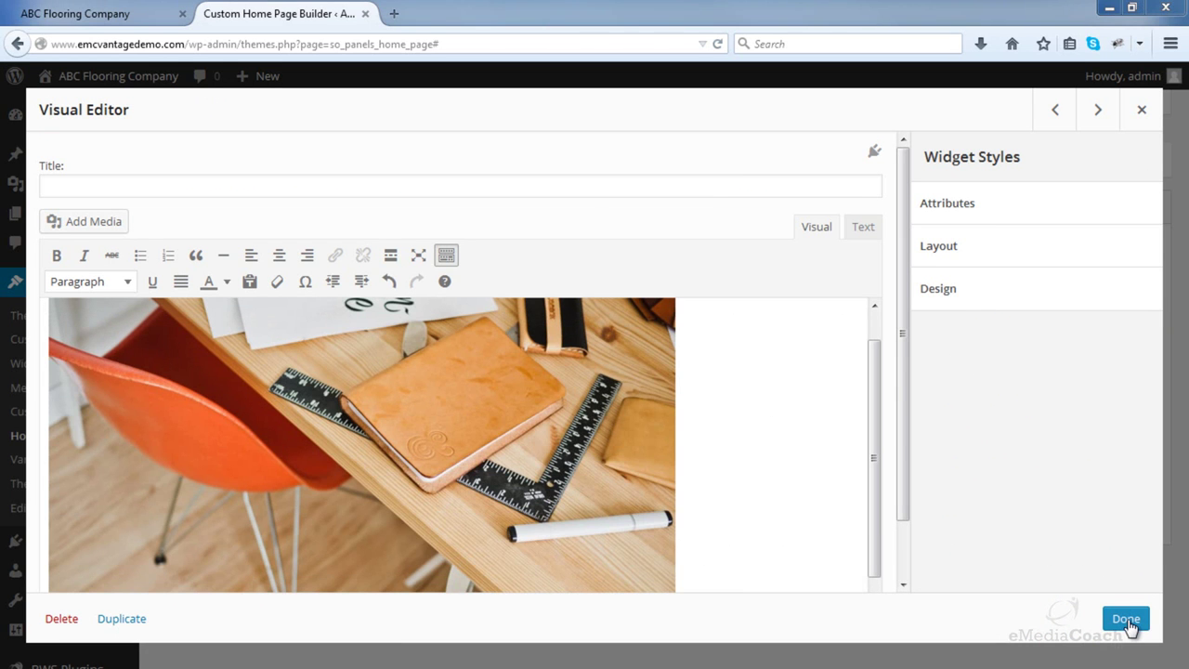
- Close the image widget, save the home page, and reload the live site to see the desk photo
left_click(1126, 620)
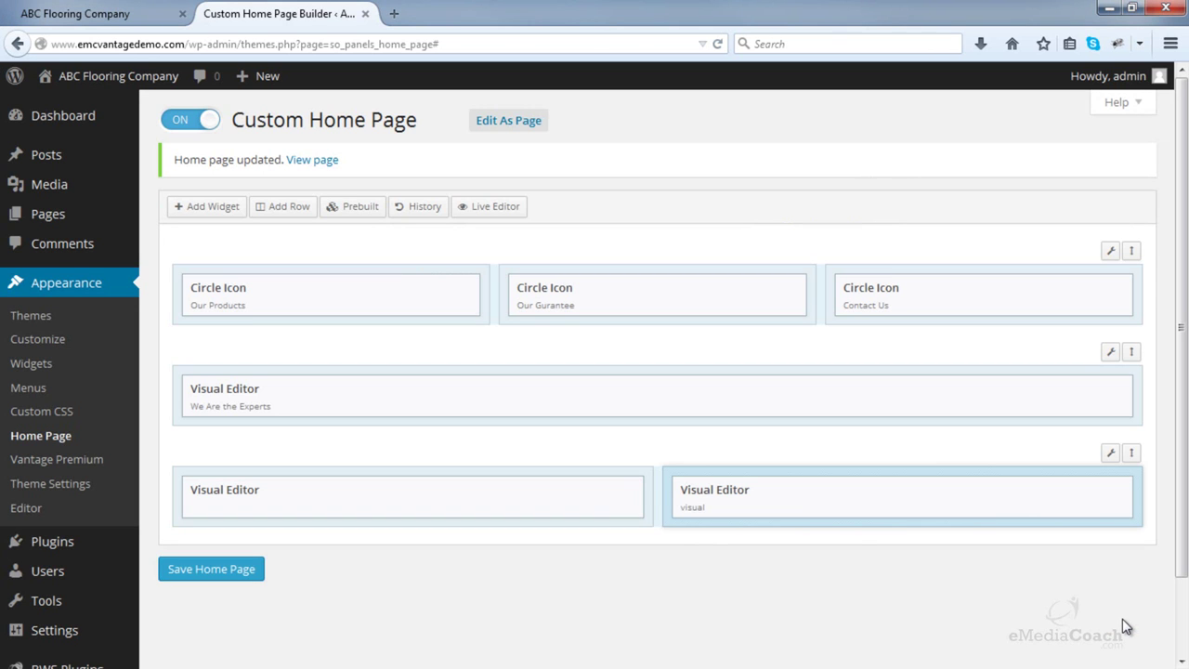
left_click(241, 569)
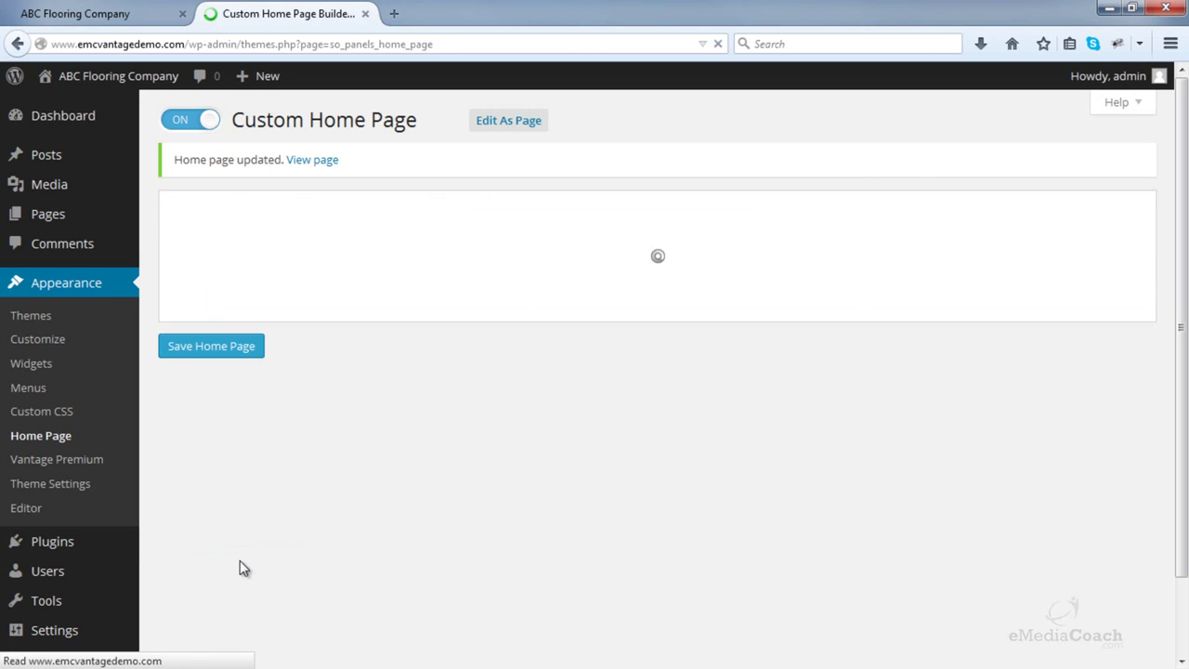
left_click(130, 13)
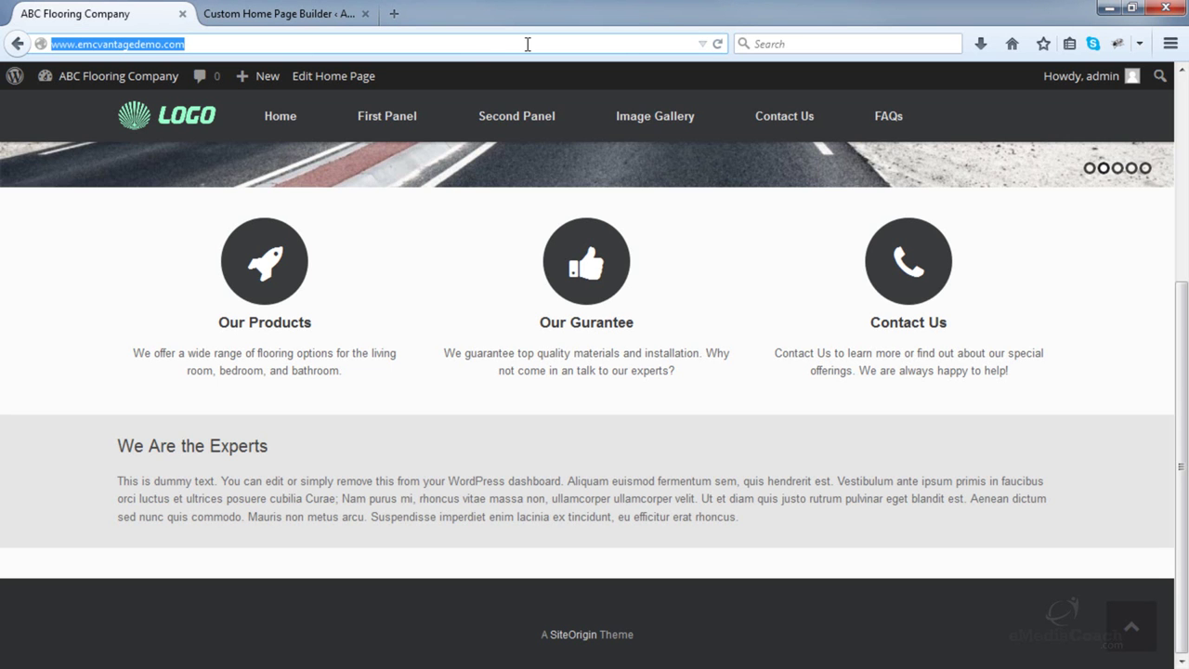
left_click(717, 44)
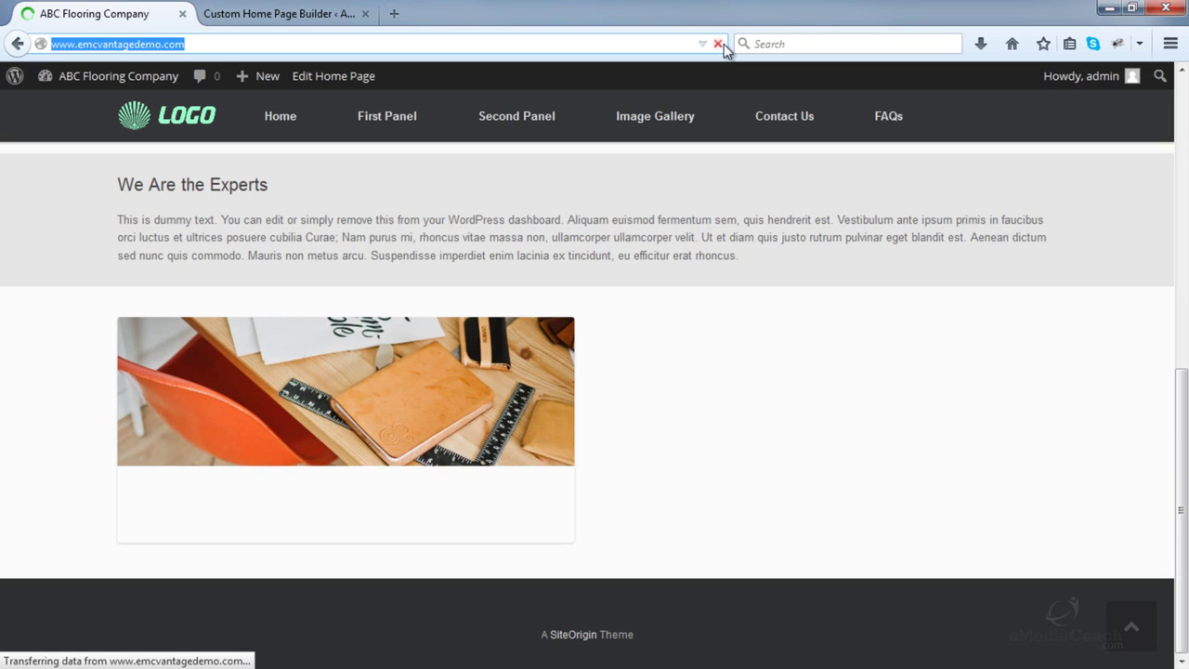
left_click(312, 14)
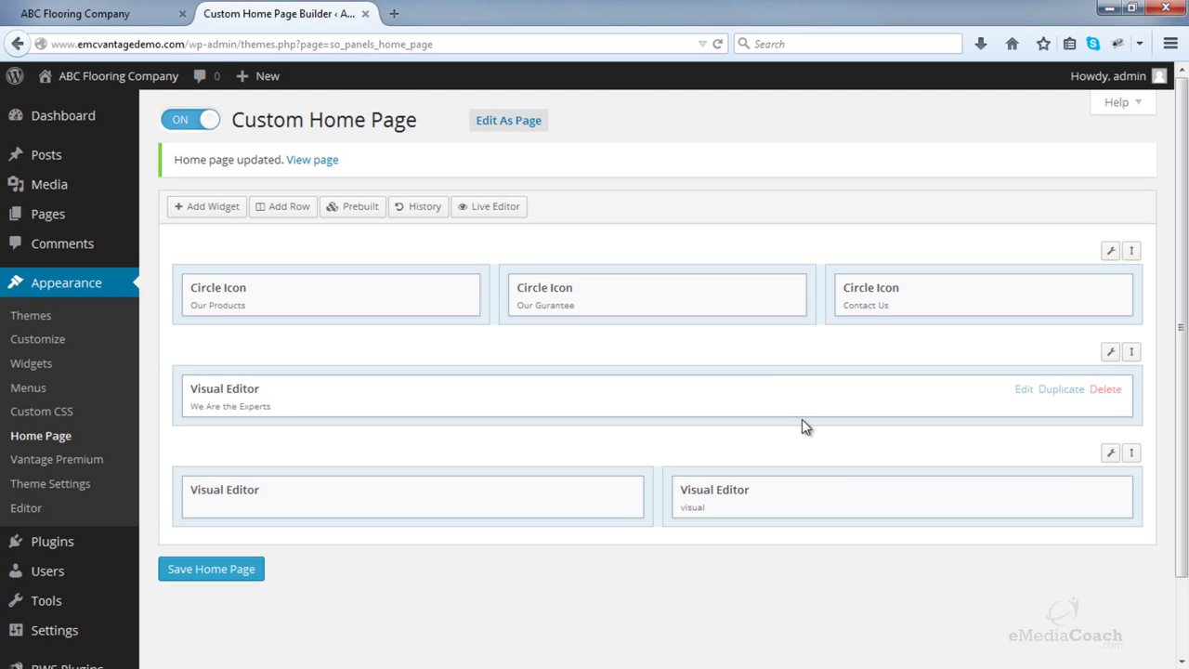
- Title the empty right-column Visual Editor widget 'Testimonials'
left_click(1020, 494)
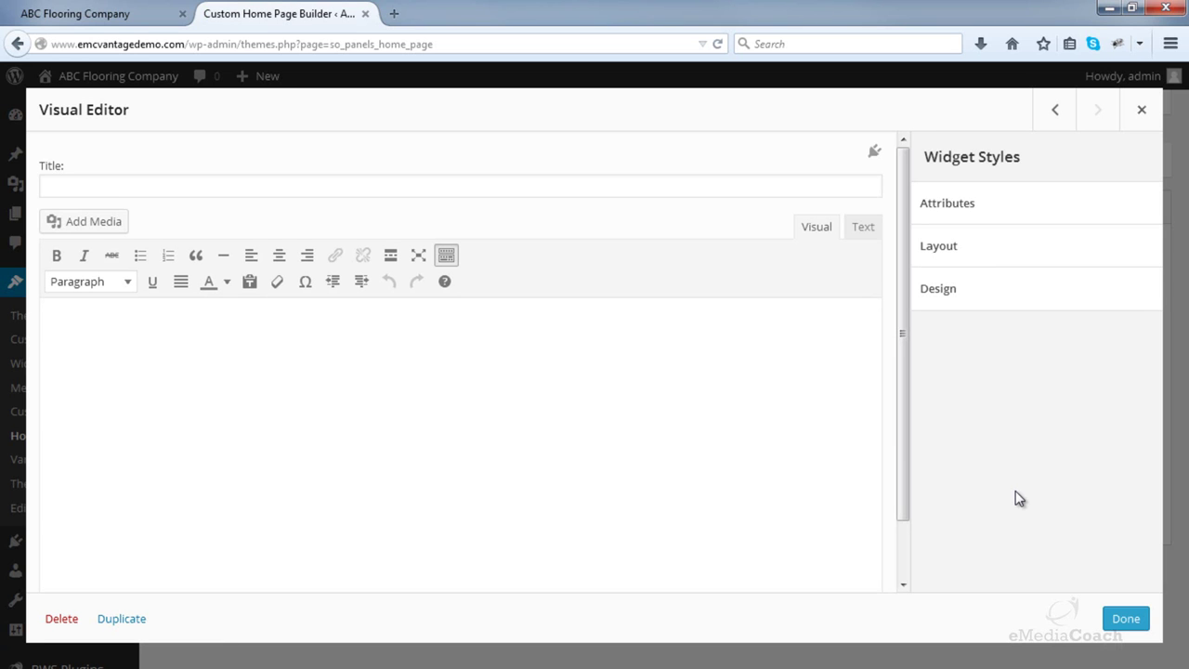
left_click(223, 381)
left_click(195, 187)
type("Testimonials")
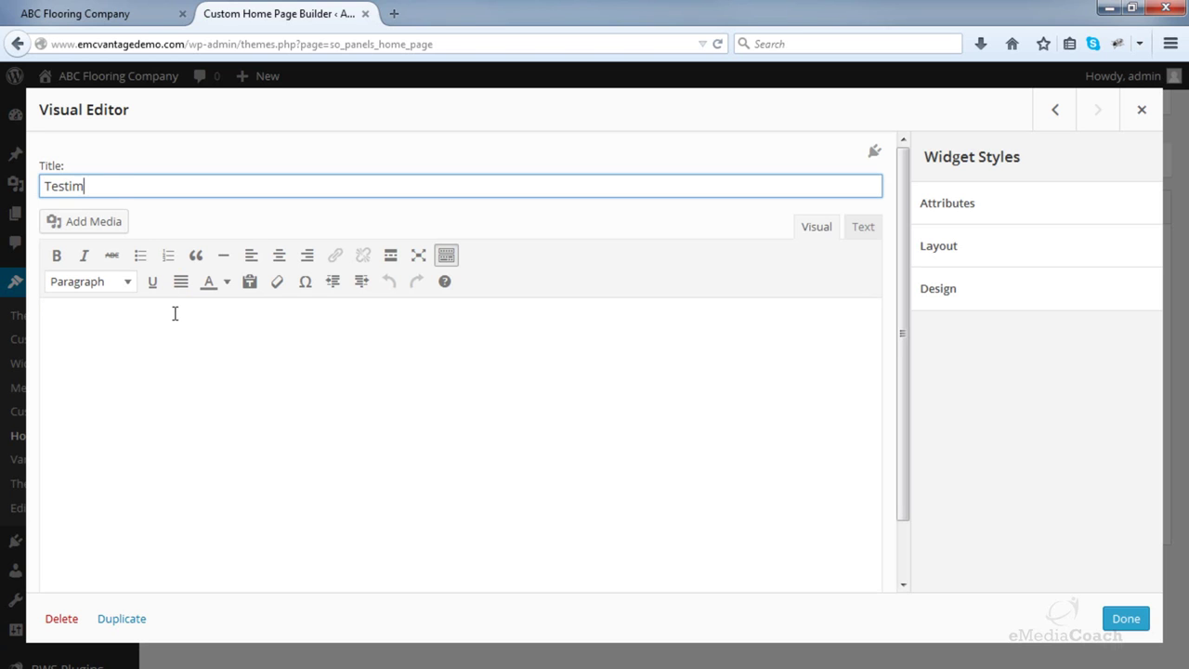
- Fill the widget with four customer testimonials formatted as a blockquote, then close it
left_click(175, 313)
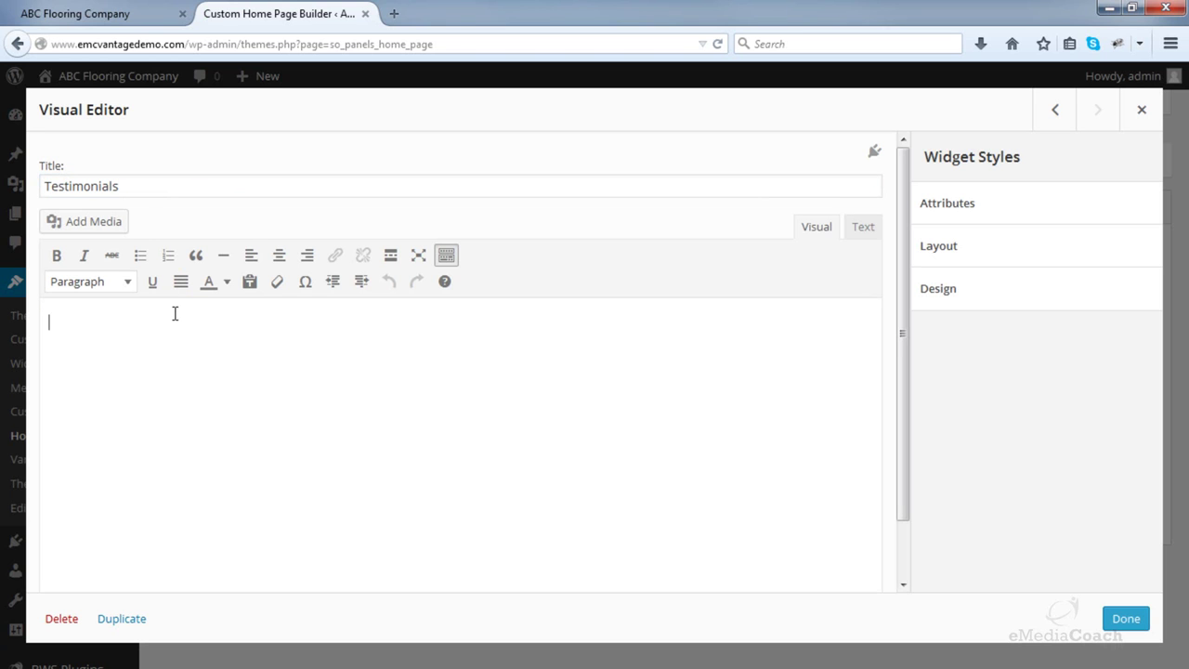
left_click(197, 257)
type("Aliquam euismod fermentum sem, quis hendrerit est. Vestibulum ante ipsum primis in faucibus orci luctus et ultrices posuere cubilia Curae. - J. Smith, Chicago.")
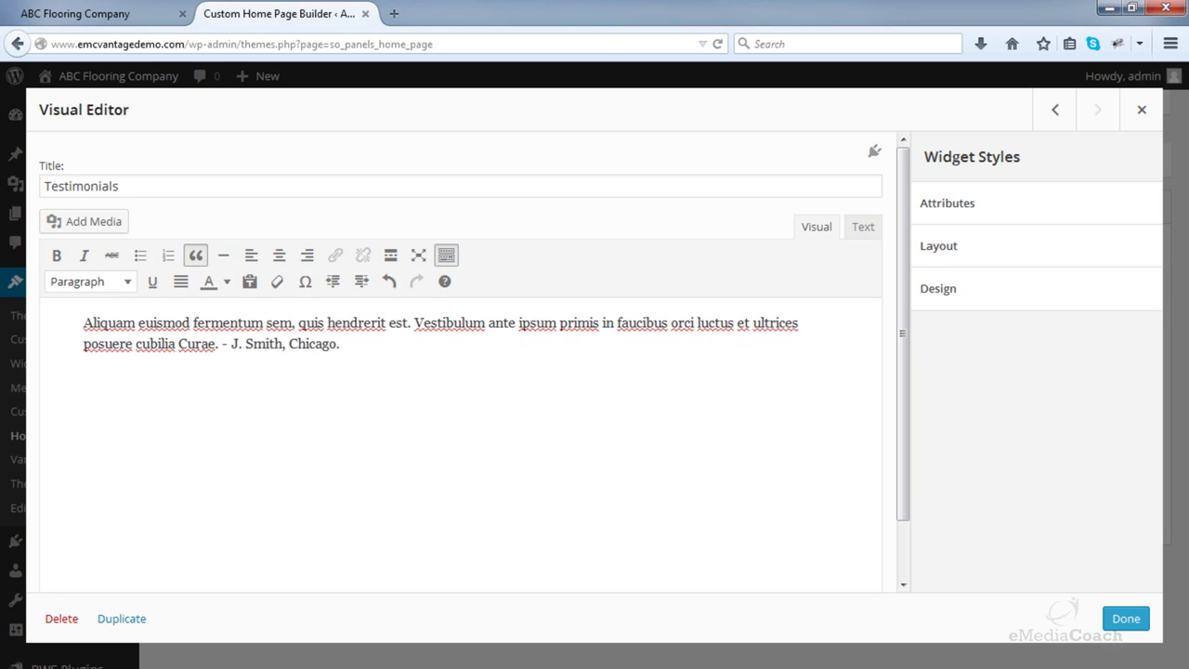
left_click(217, 390)
type("Nam purus mi, rhoncus vitae massa non, ullamcorper ullamcorper velit. Ut et diam quis justo rutrum pulvinar eget blandit est. - E. Peters, New York.")
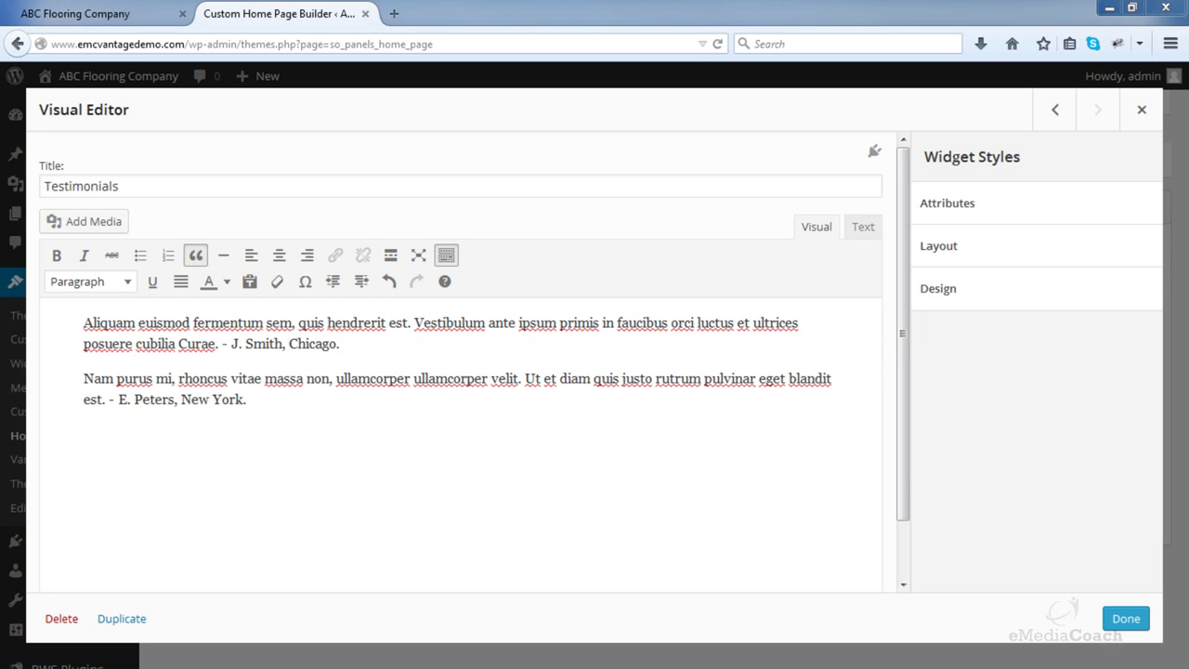
left_click(368, 458)
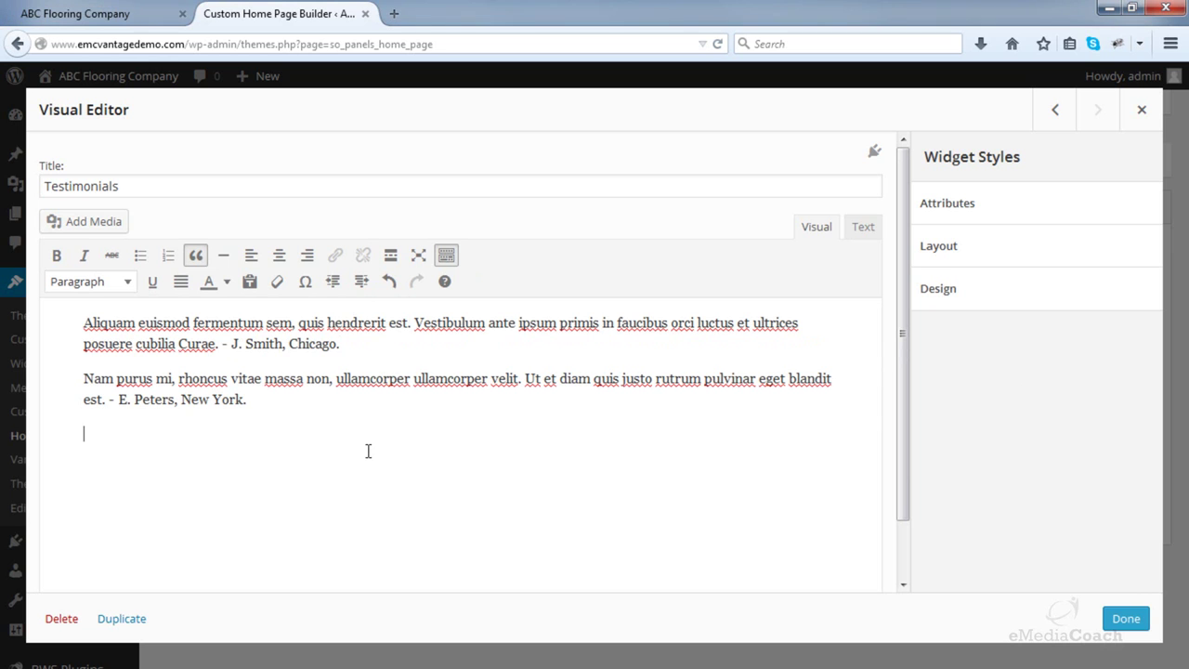
type("Aenean dictum sed nunc quis commodo. Mauris non metus arcu. Suspendisse imperdiet enim lacinia ex tincidunt, eu efficitur erat rhoncus. - A. Citizen, Los Angeles.")
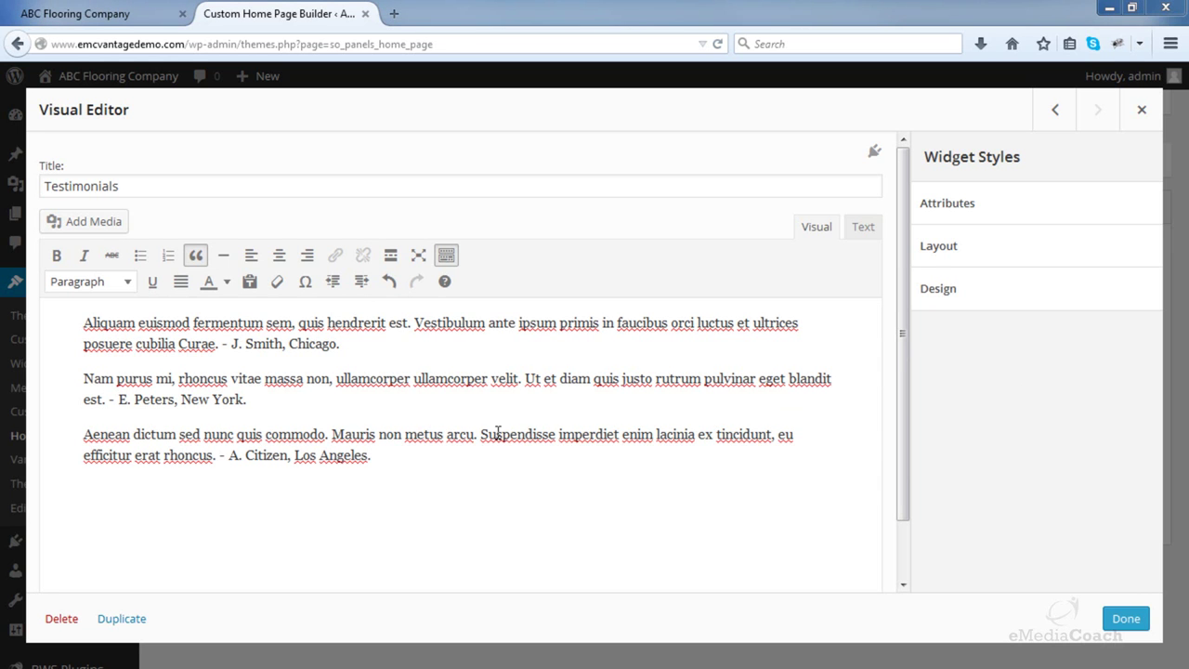
key("Return")
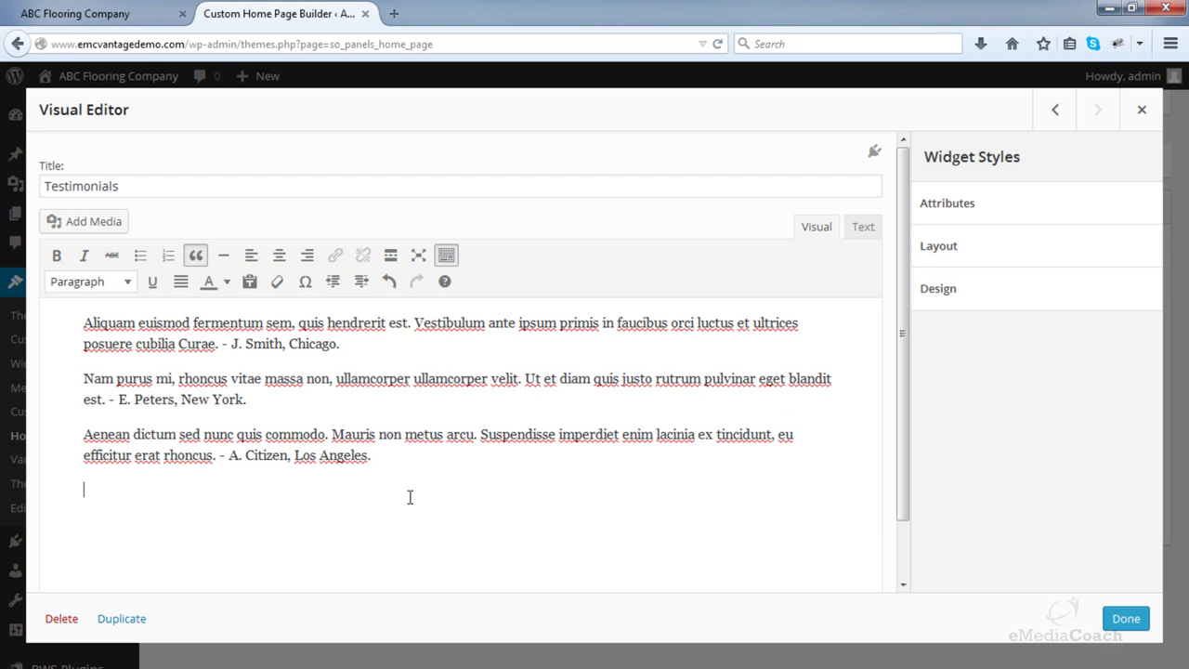
type("Nam purus mi, rhoncus vitae massa non, ullamcorper ullamcorper velit. Ut et diam quis justo rutrum pulvinar eget blandit est. - M. Walters, Miami.")
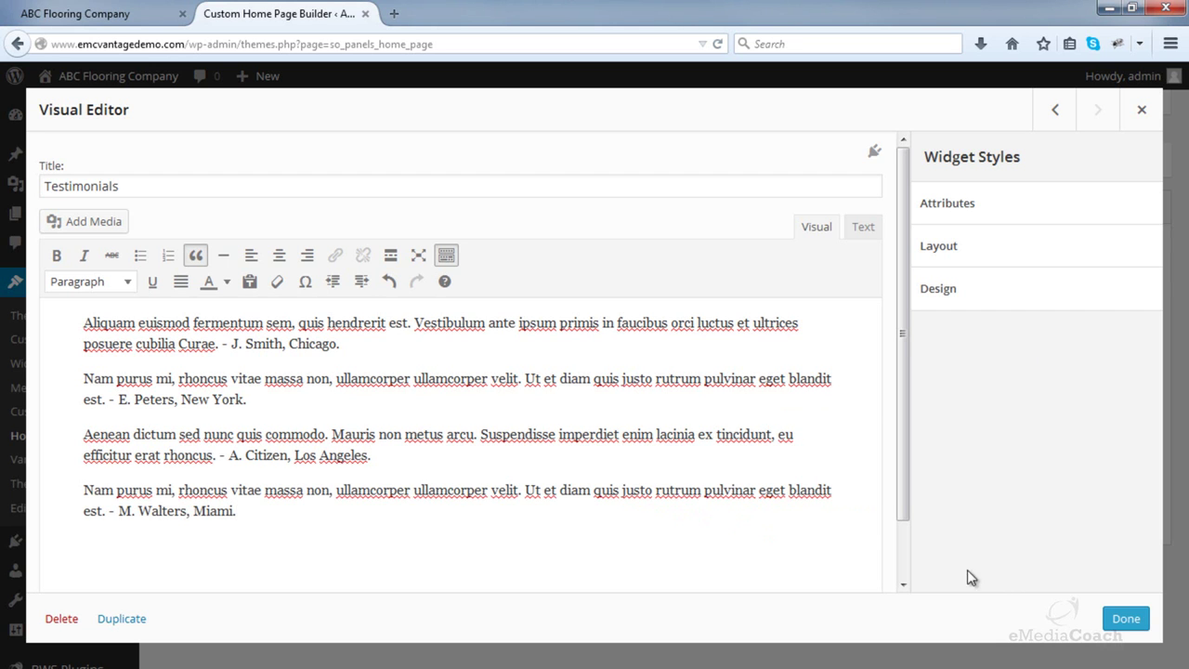
left_click(1126, 618)
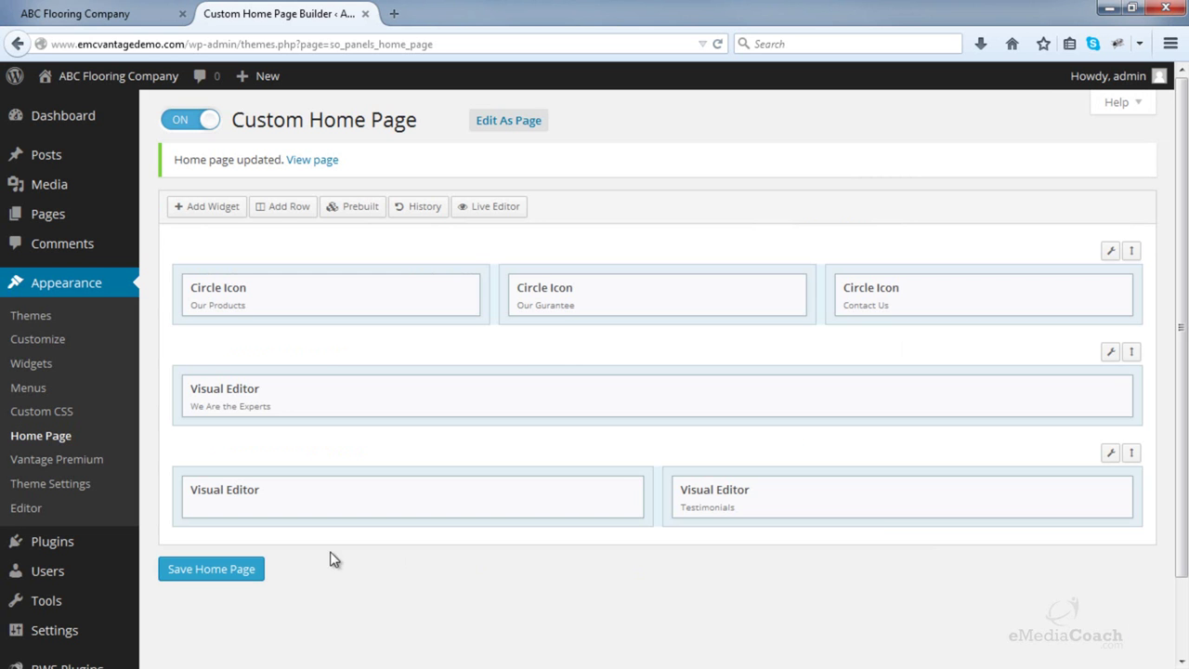
- Save the Home Page layout and reload the live ABC Flooring Company site
left_click(212, 571)
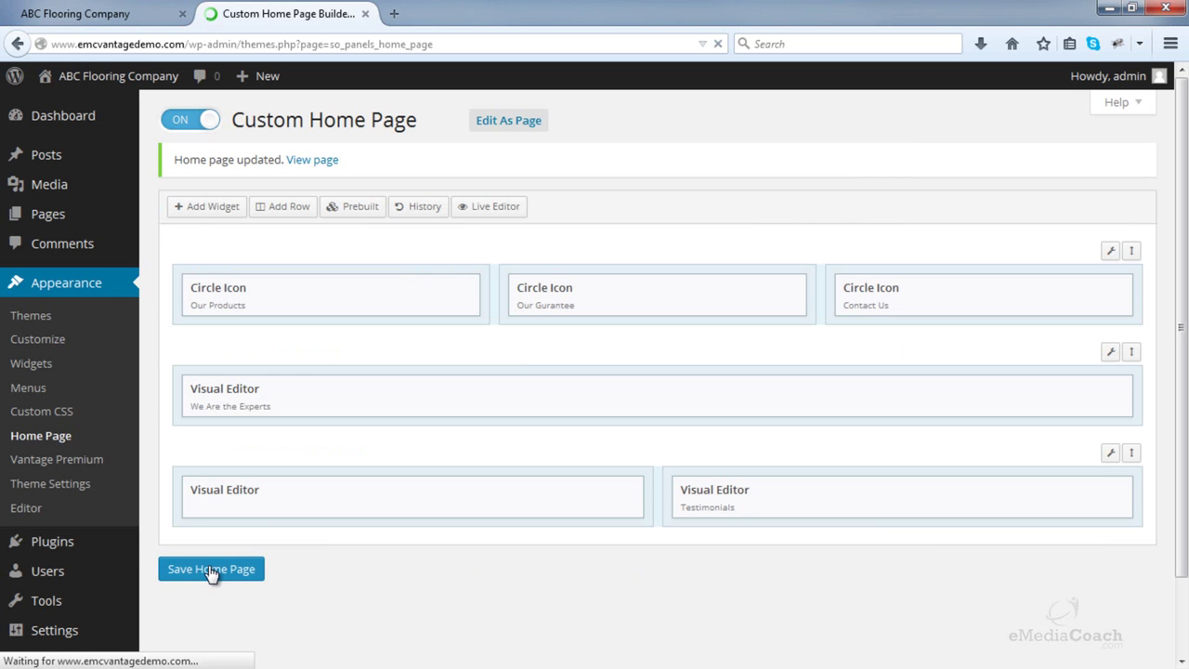
left_click(109, 25)
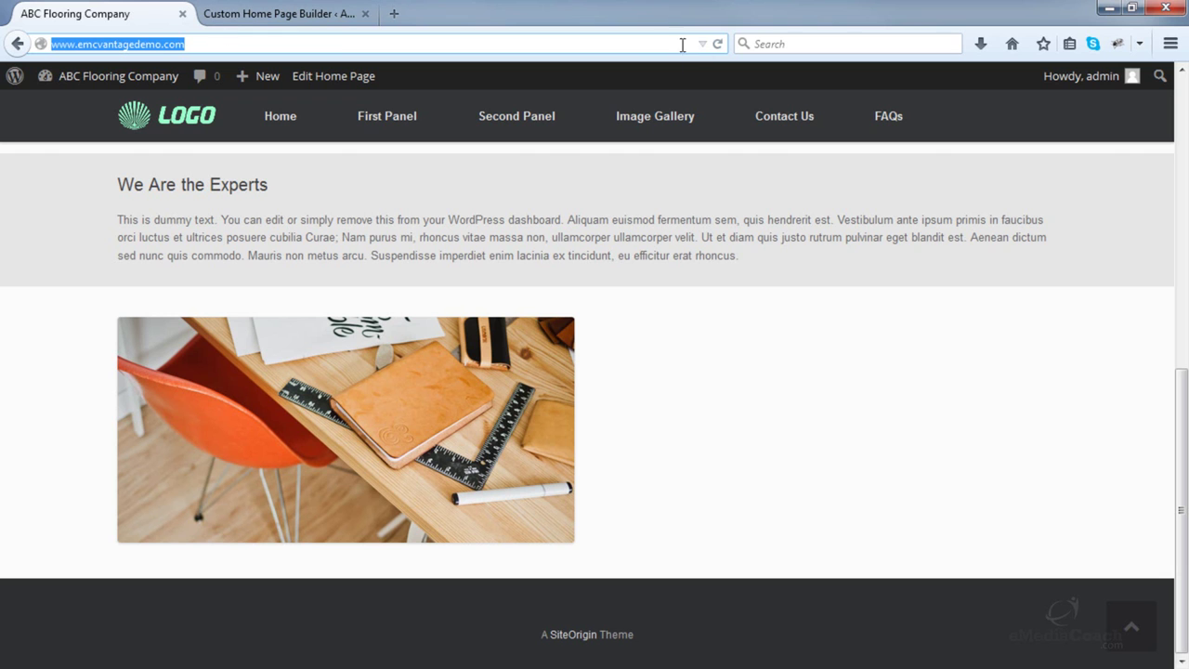
left_click(718, 45)
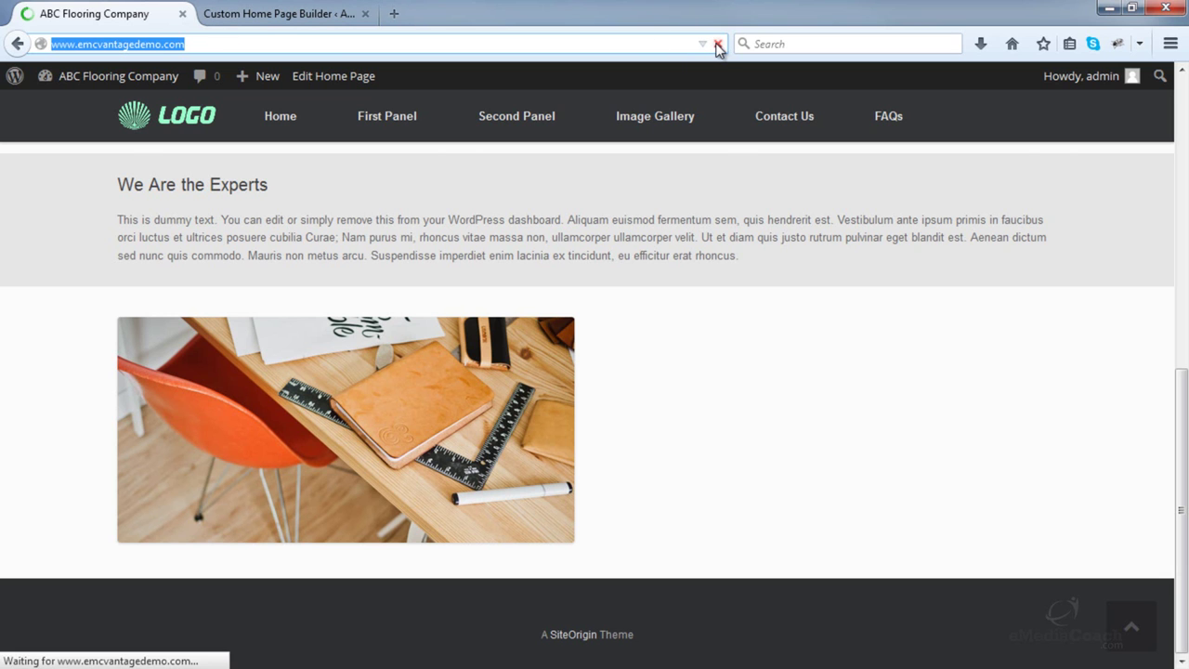
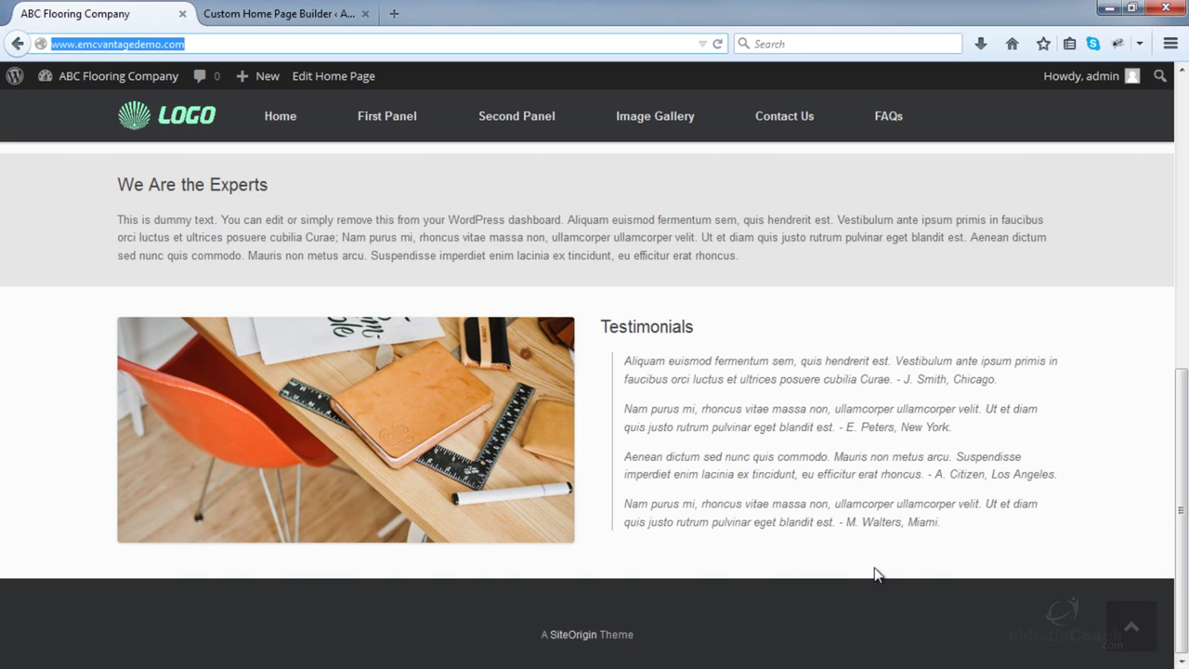
- In the home page builder, insert a new row with its two columns sized 30% / 70%
left_click(247, 13)
left_click(266, 207)
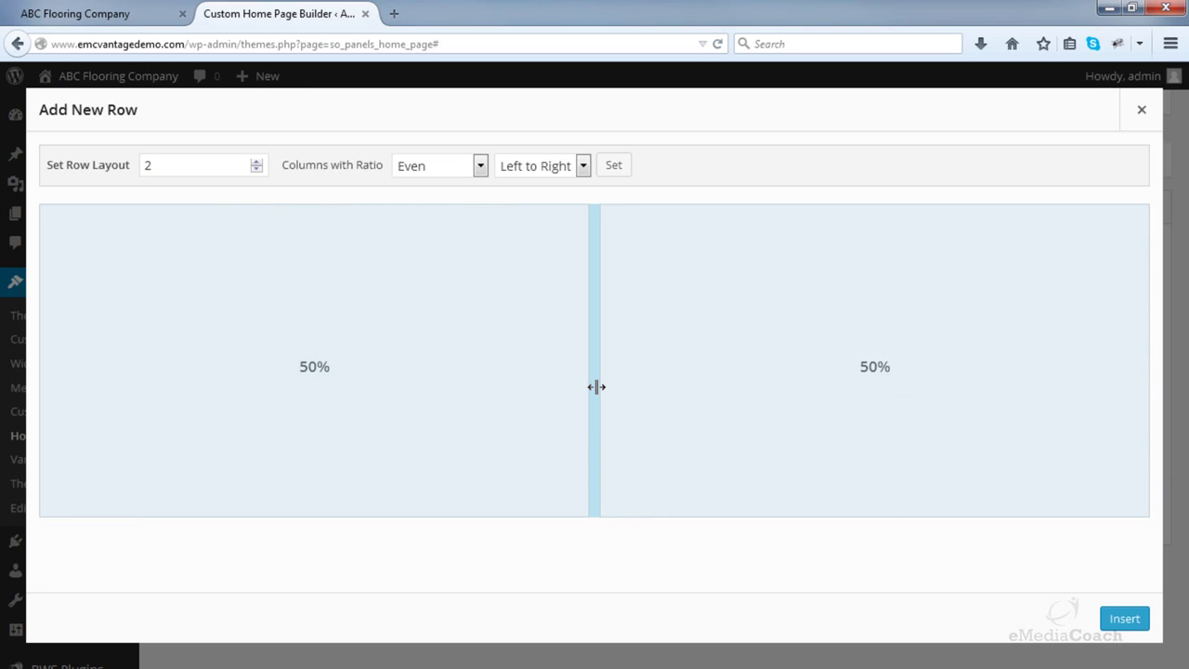
left_click_drag(589, 366, 366, 381)
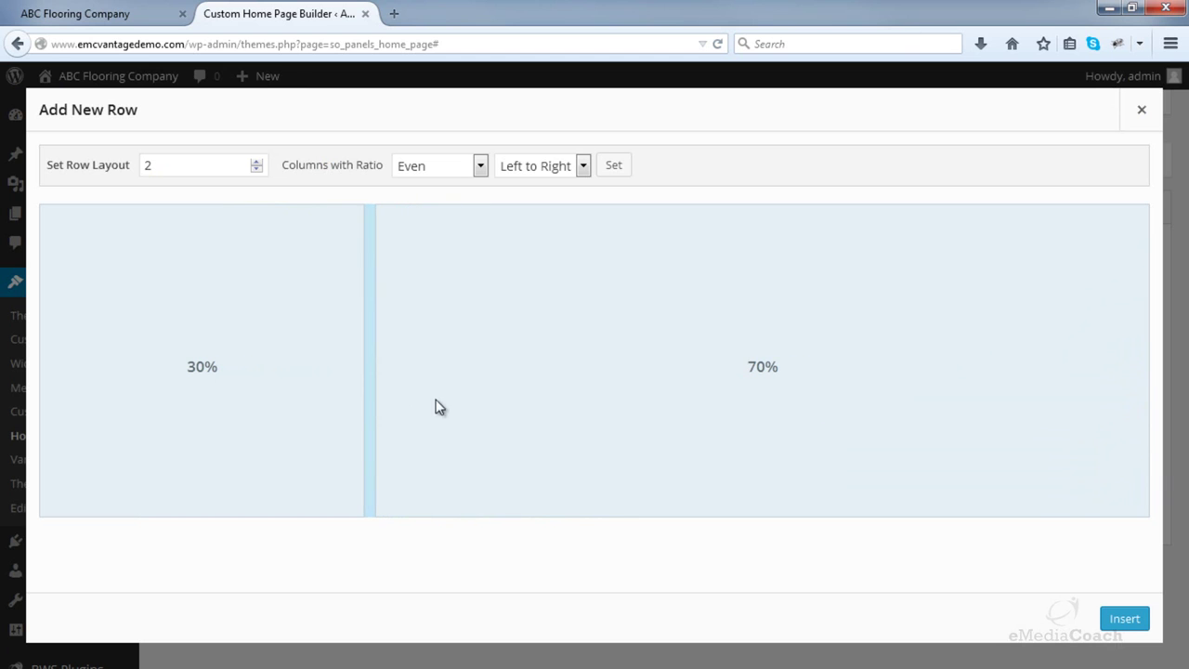
left_click(1105, 617)
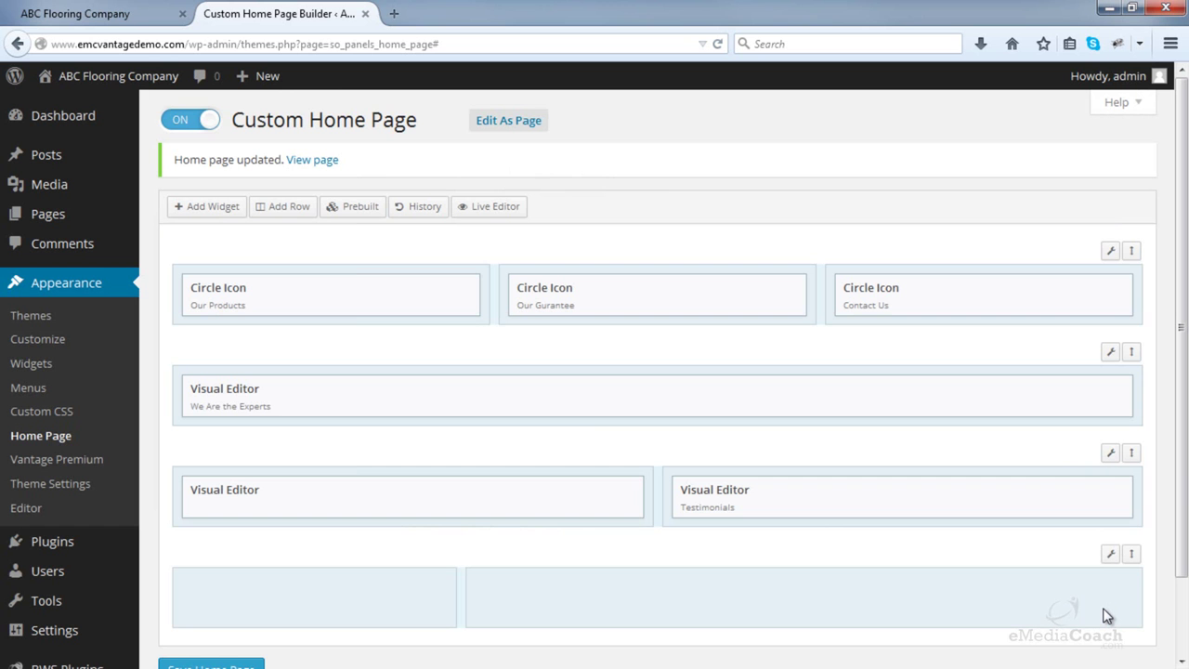
- Add a Visual Editor widget to the row's left column and open it for editing
scroll(1090, 517, "down", 2)
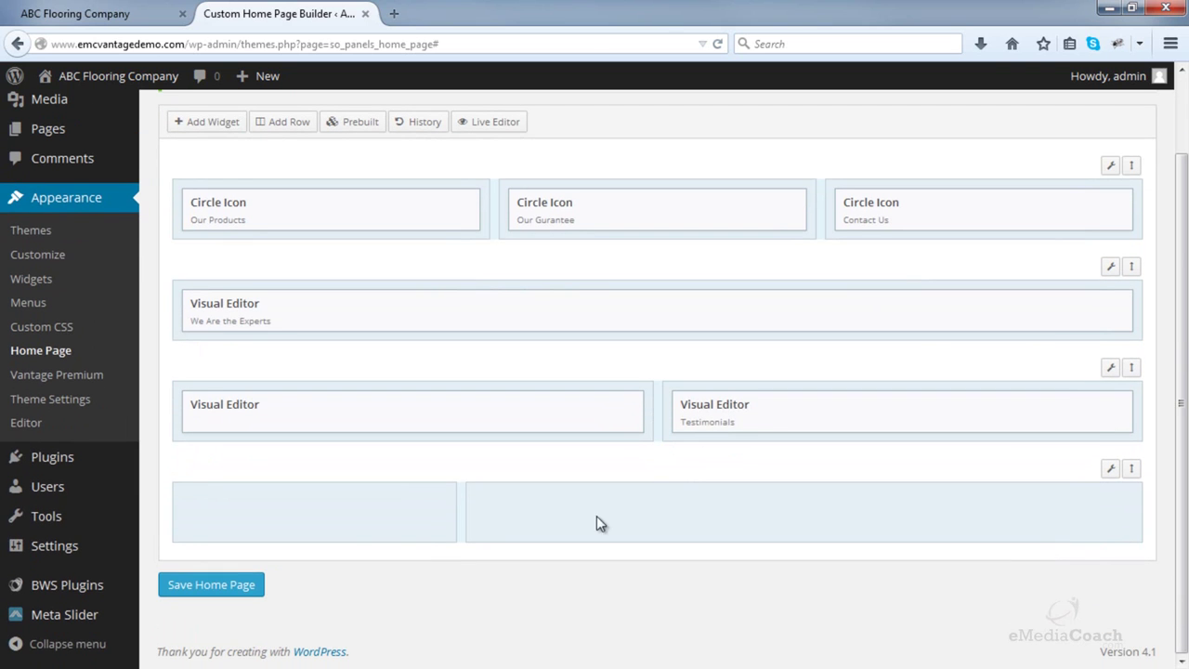
left_click(321, 513)
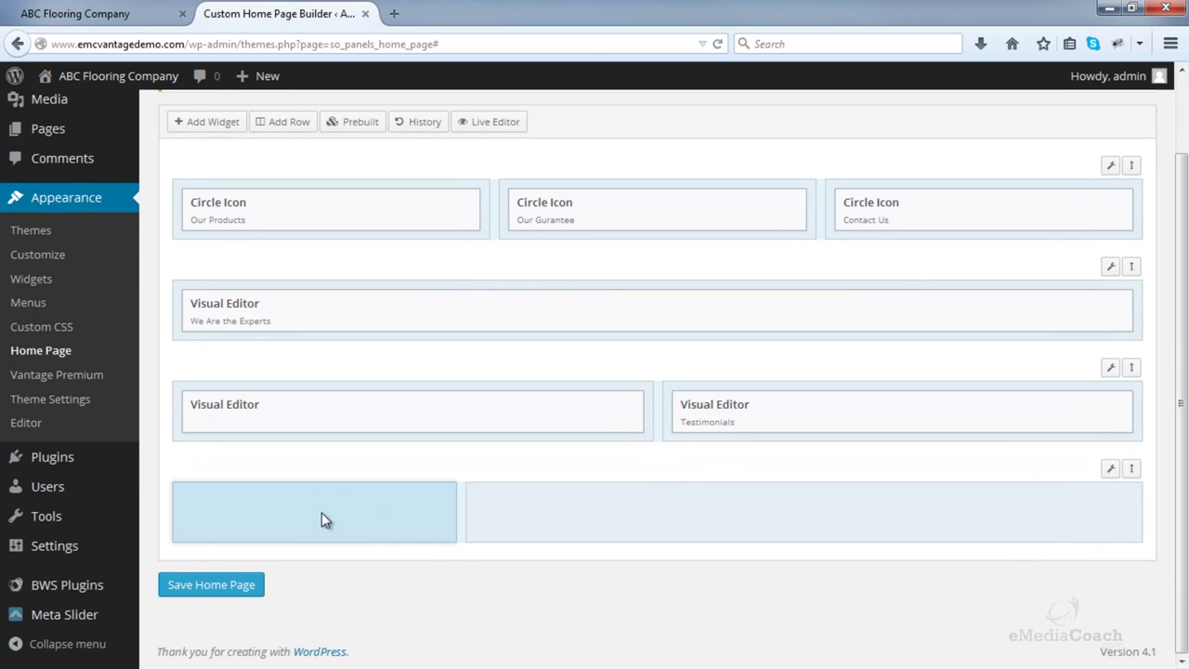
left_click(210, 121)
scroll(306, 437, "down", 2)
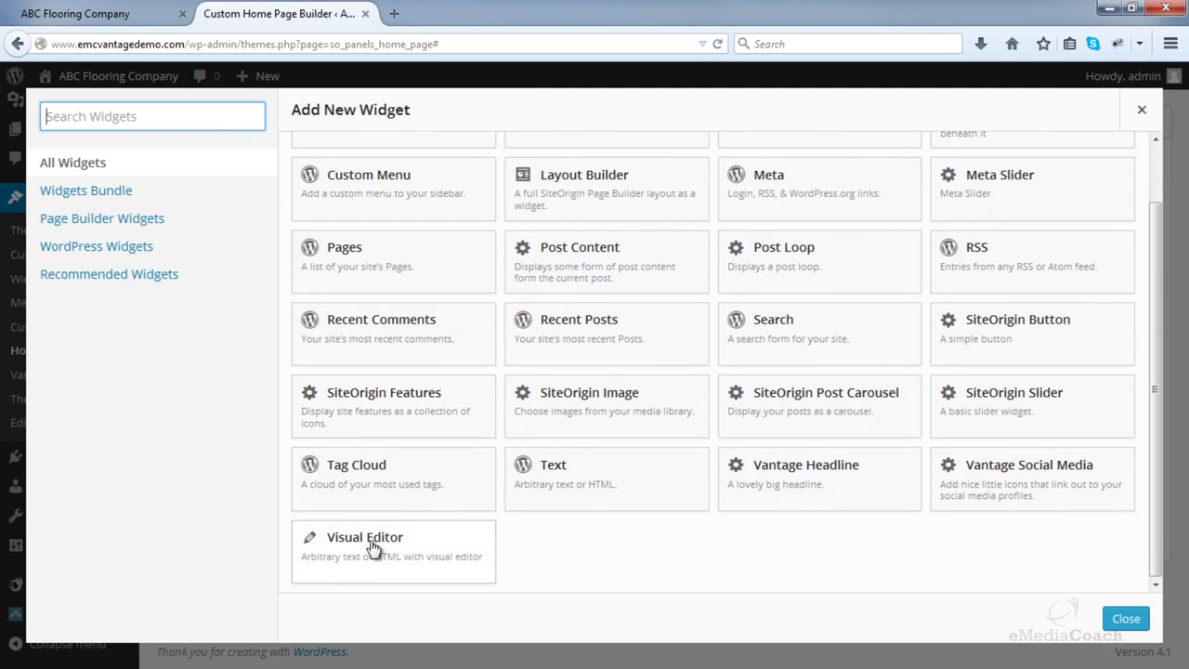
left_click(373, 553)
mouse_move(372, 523)
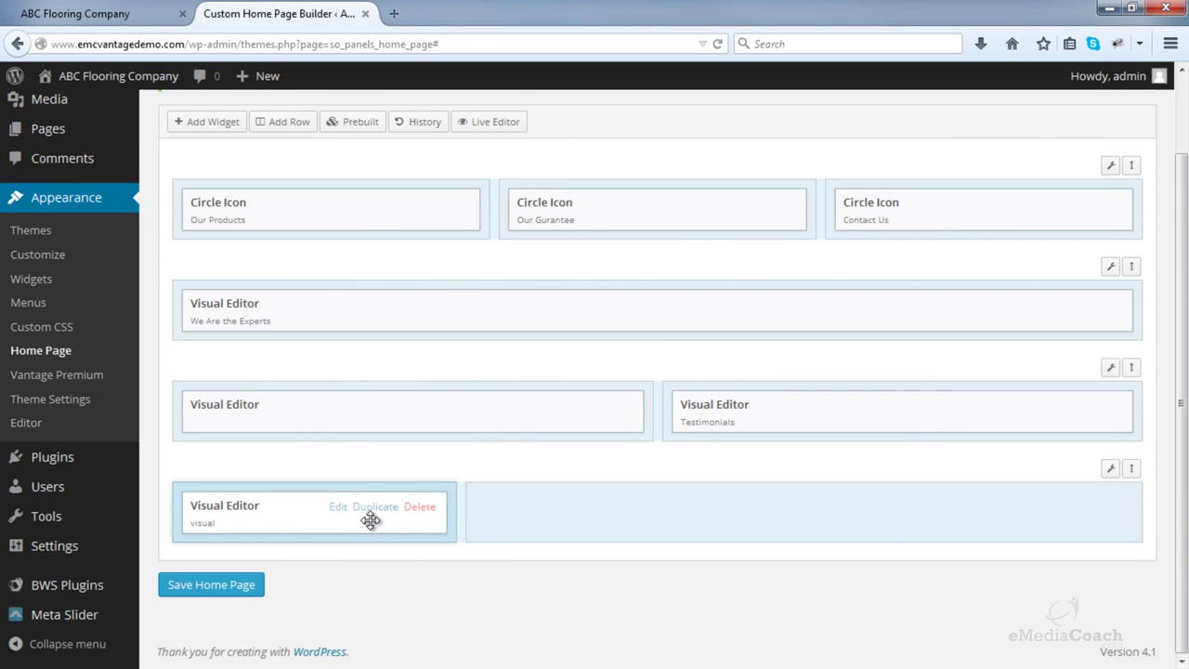
left_click(339, 507)
- Title the widget 'Open Hours', paste in the weekly opening times, and save it
left_click(338, 185)
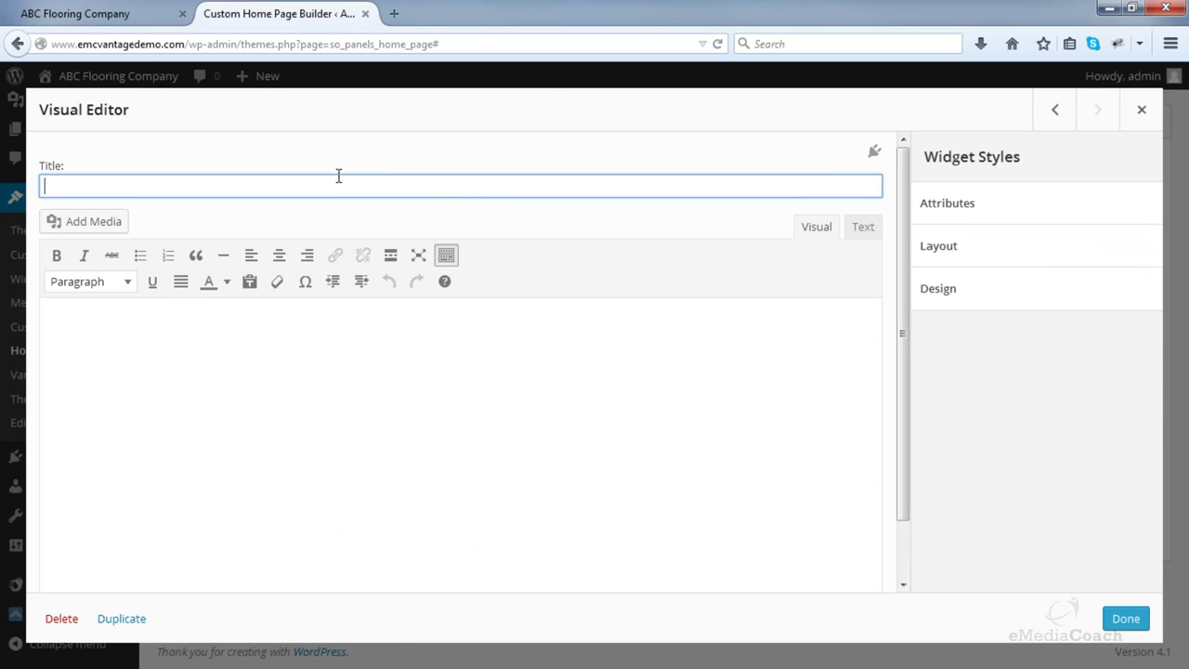
type("Open Hours")
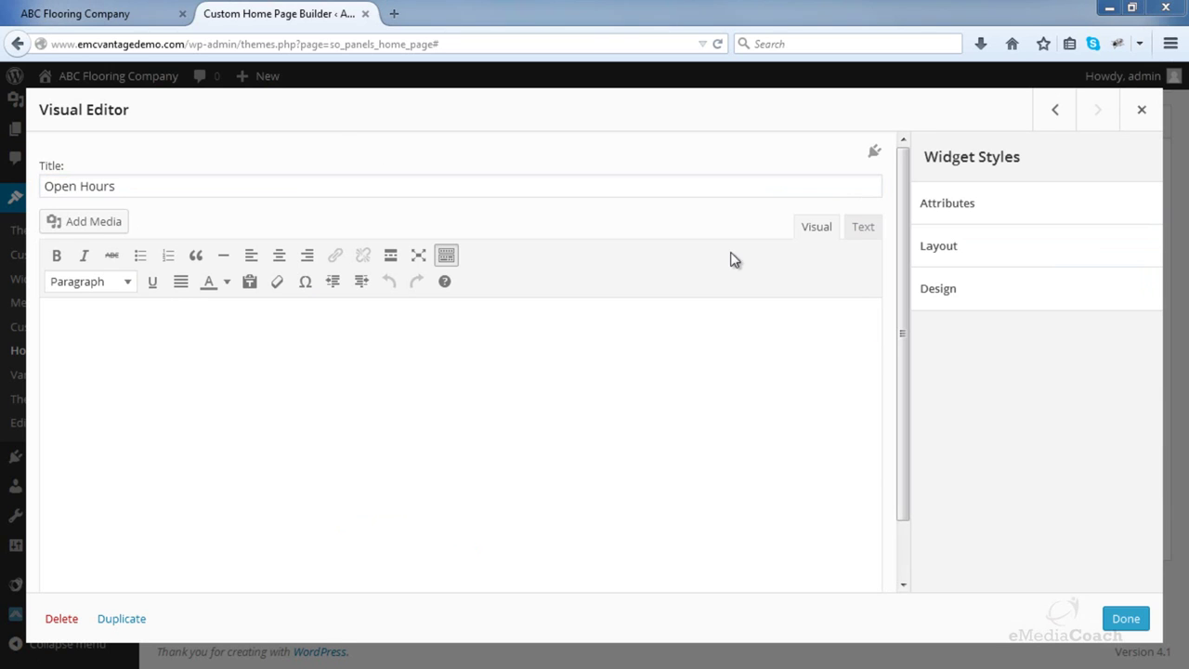
left_click(312, 328)
right_click(312, 328)
left_click(348, 403)
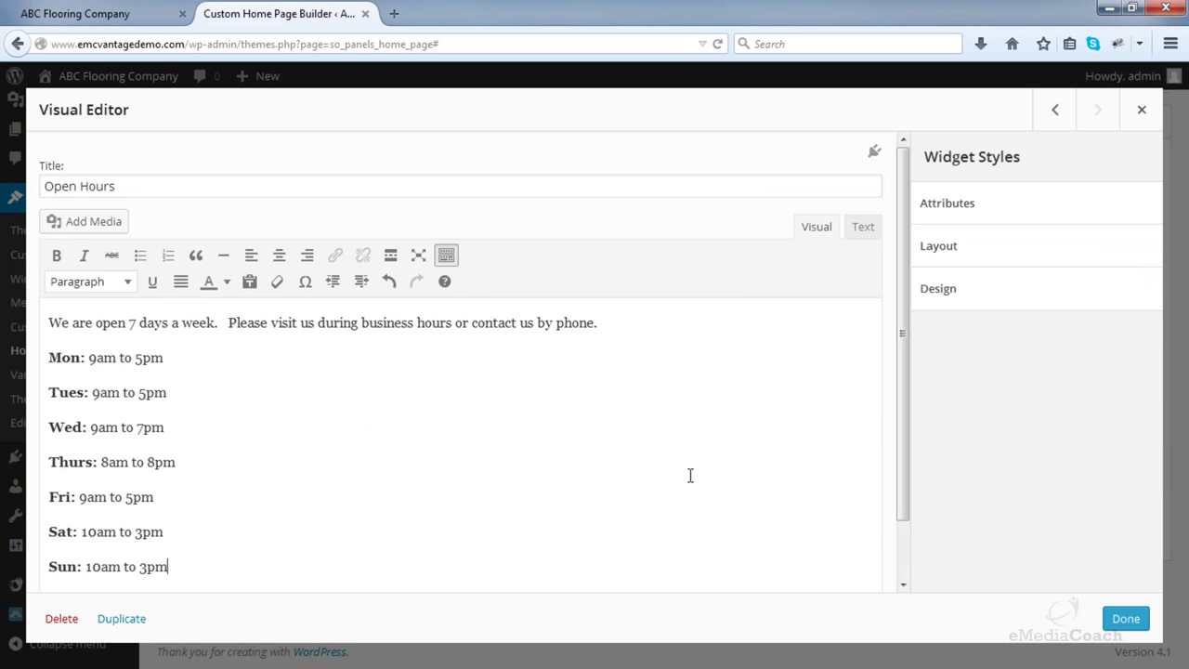
left_click(1129, 618)
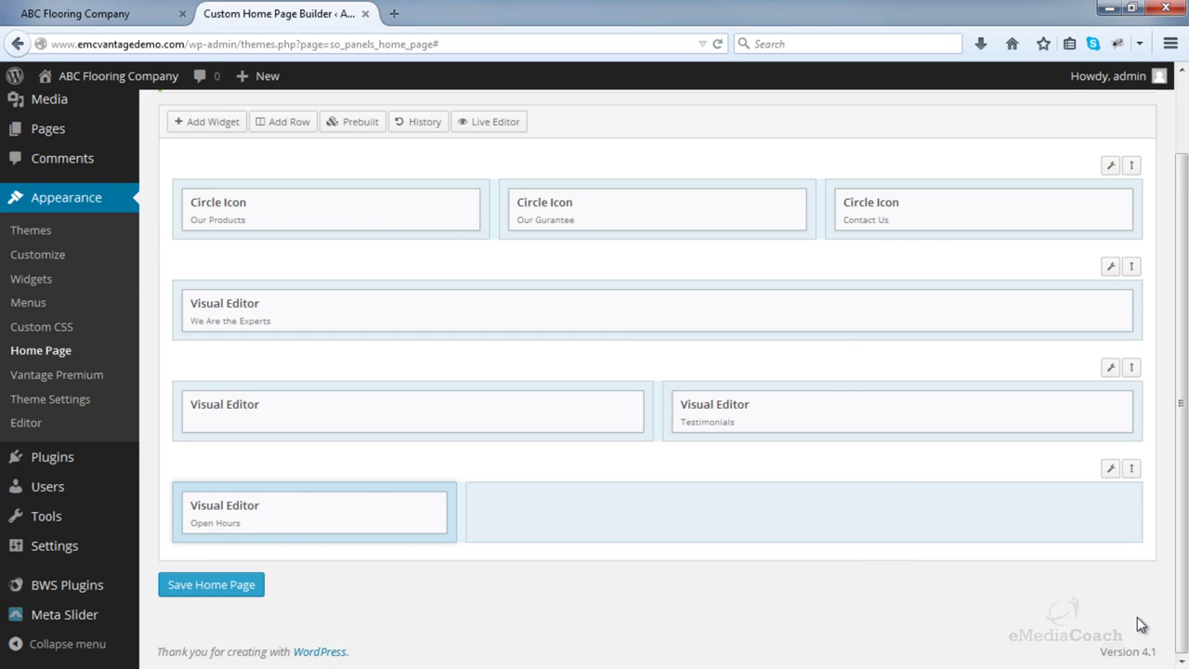
- Add a Visual Editor widget to the right column, open it for editing, and open a blank browser tab
left_click(828, 527)
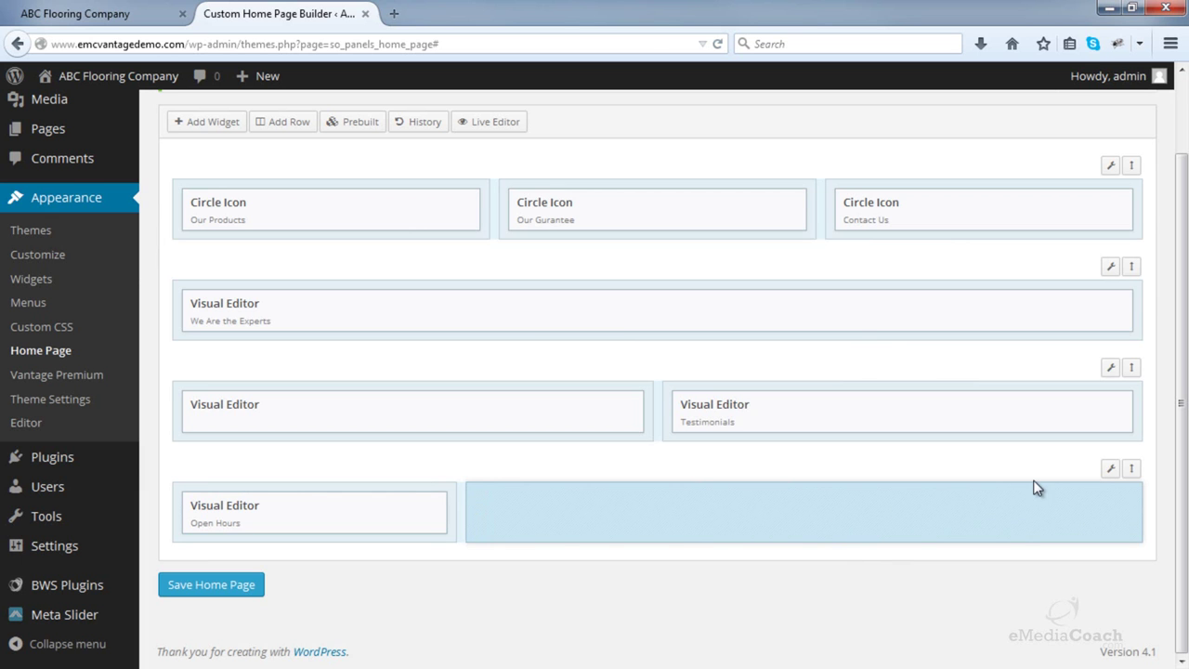
left_click(212, 122)
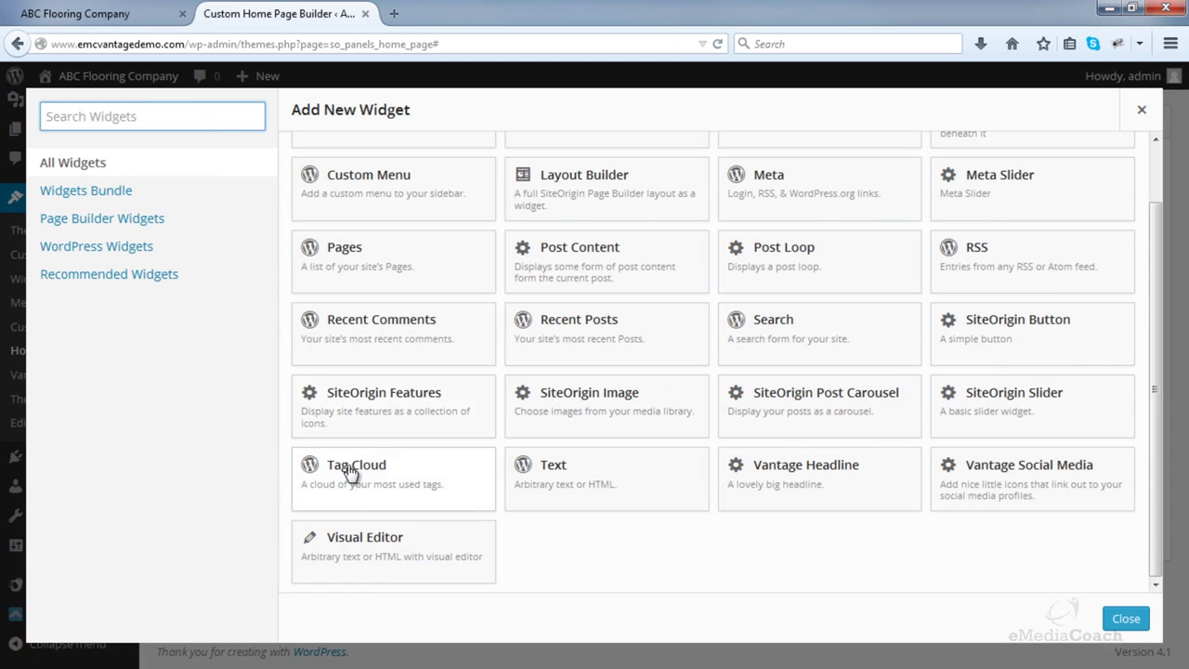
left_click(373, 543)
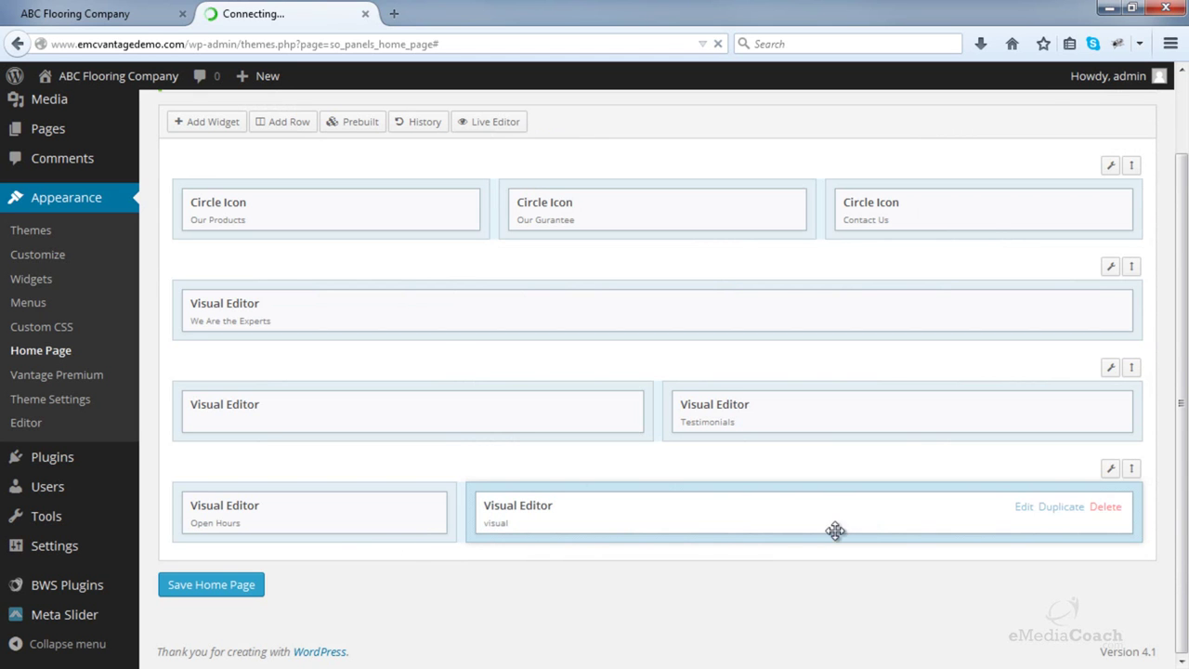
left_click(1021, 512)
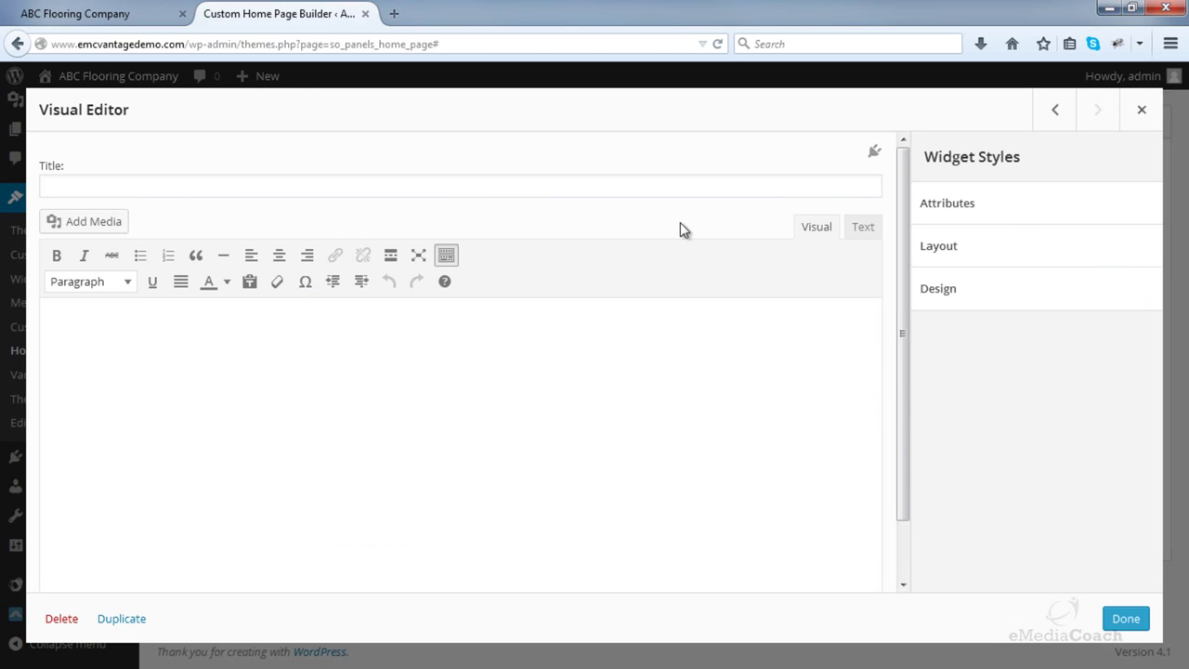
left_click(394, 14)
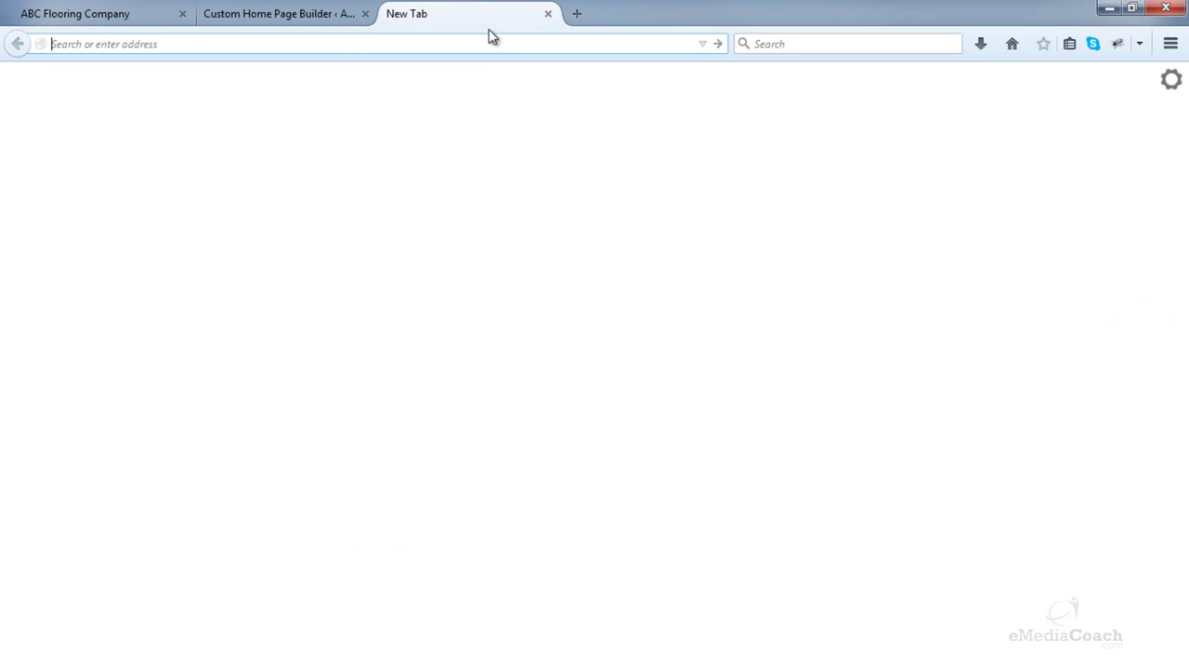
- Search for Google Maps and show Michigan Avenue, Chicago on the map
type("google ")
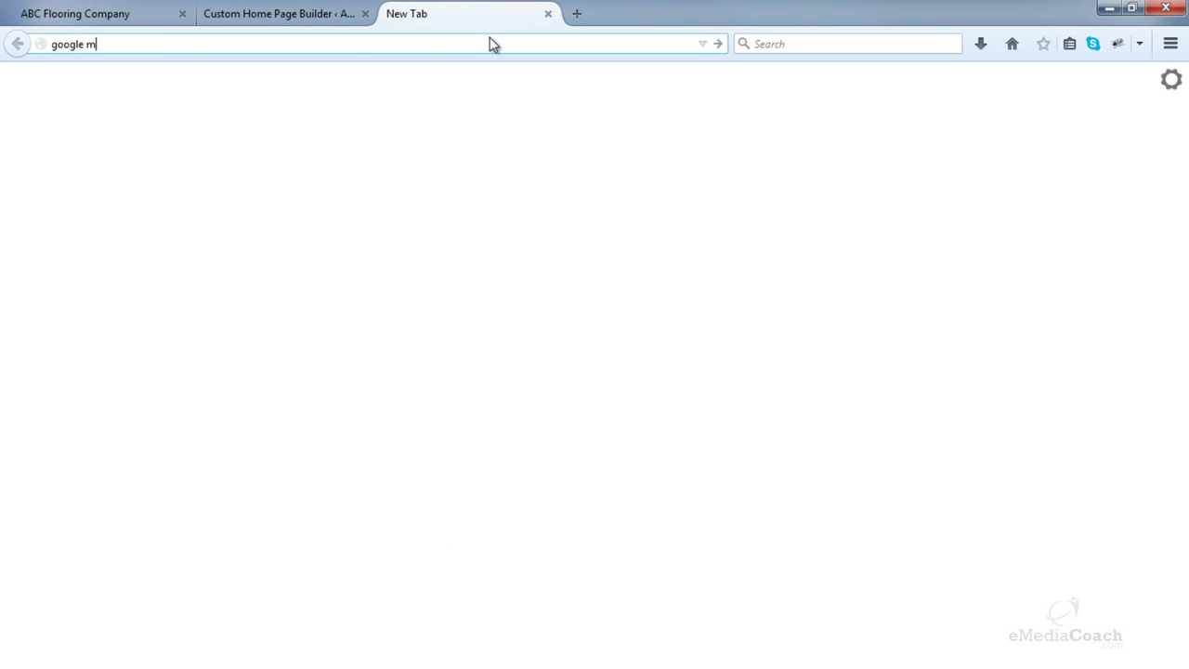
type("maps")
key("Return")
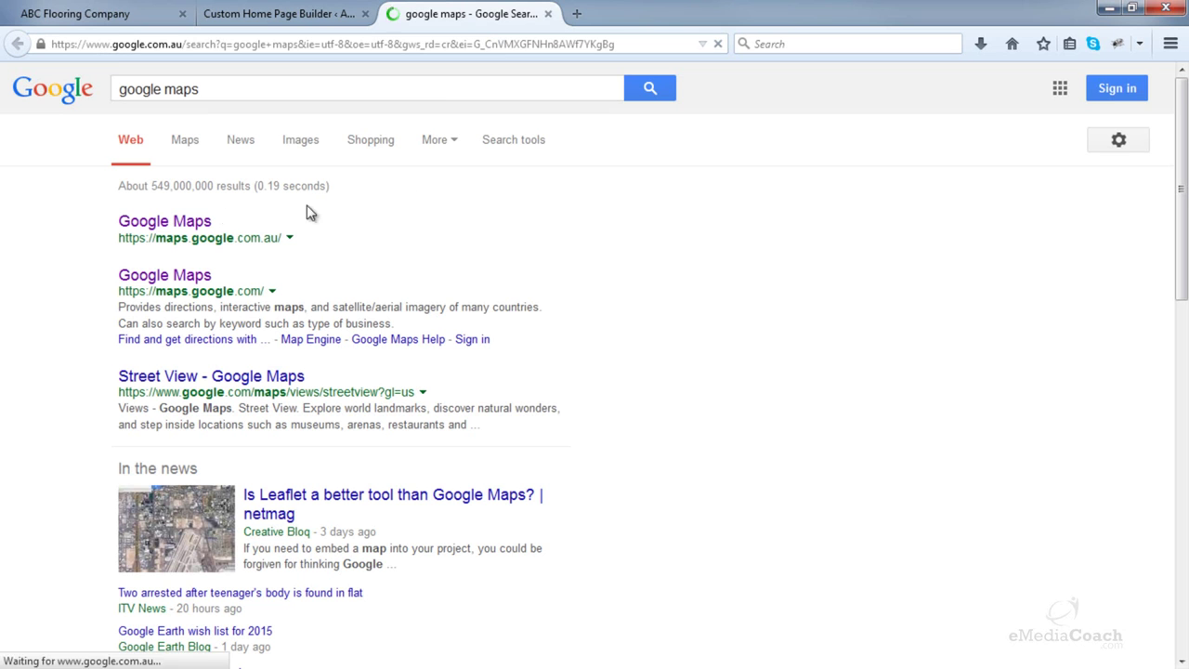
left_click(175, 276)
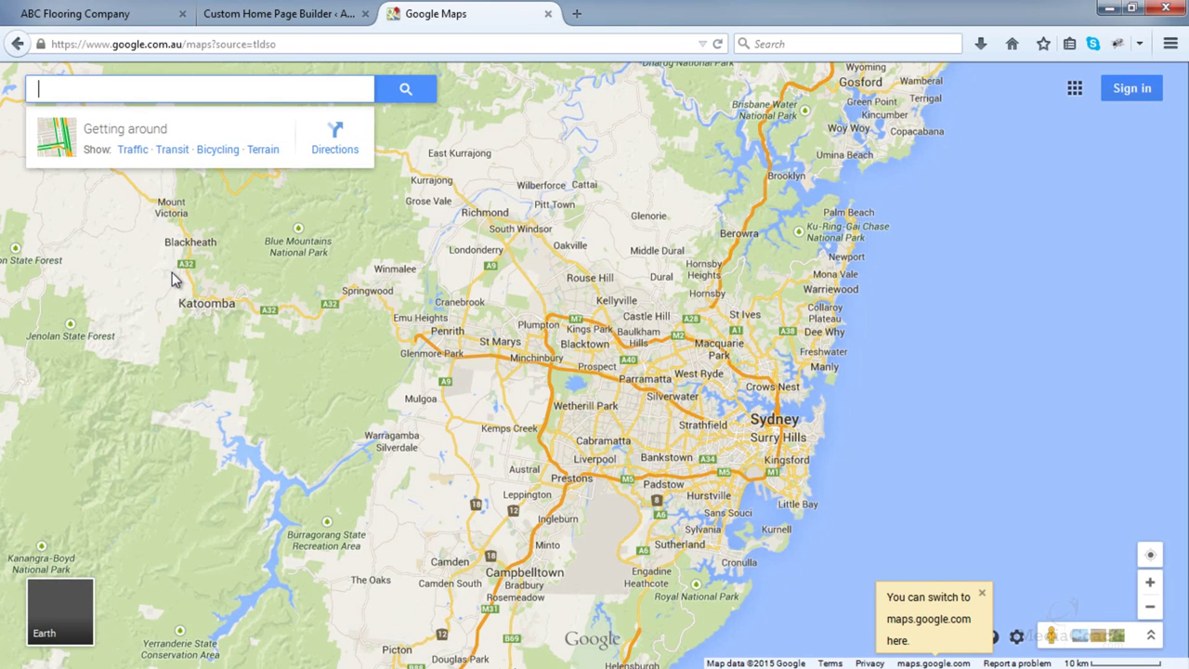
type("michigan av")
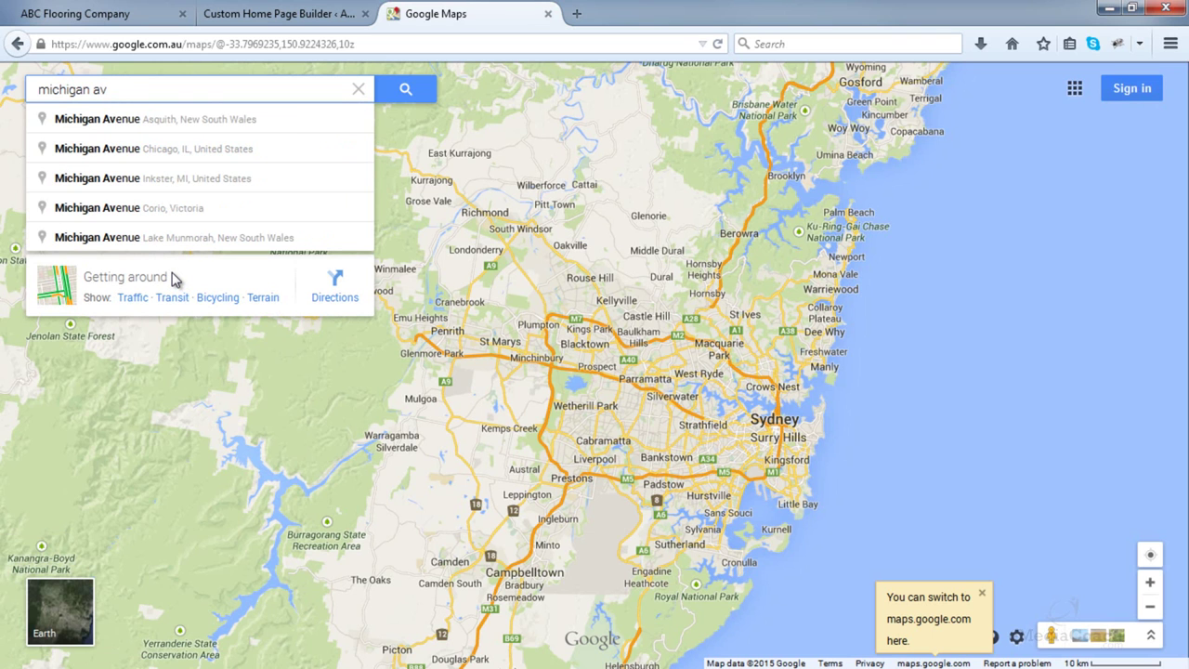
type("en")
left_click(196, 150)
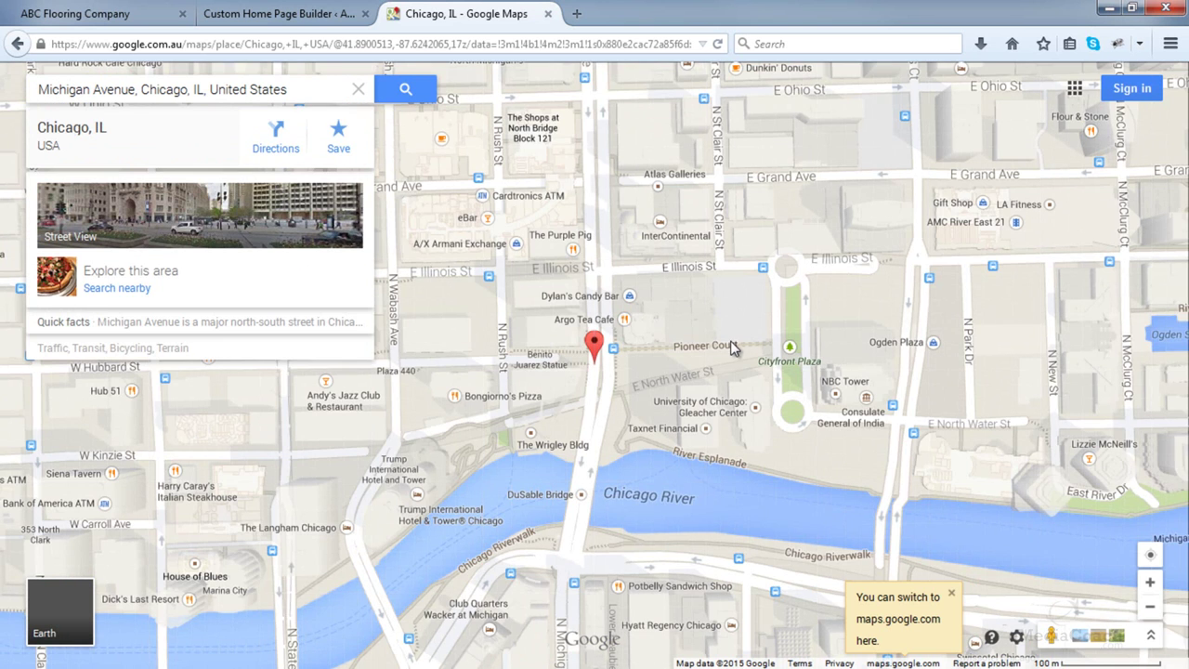
scroll(734, 344, "down", 2)
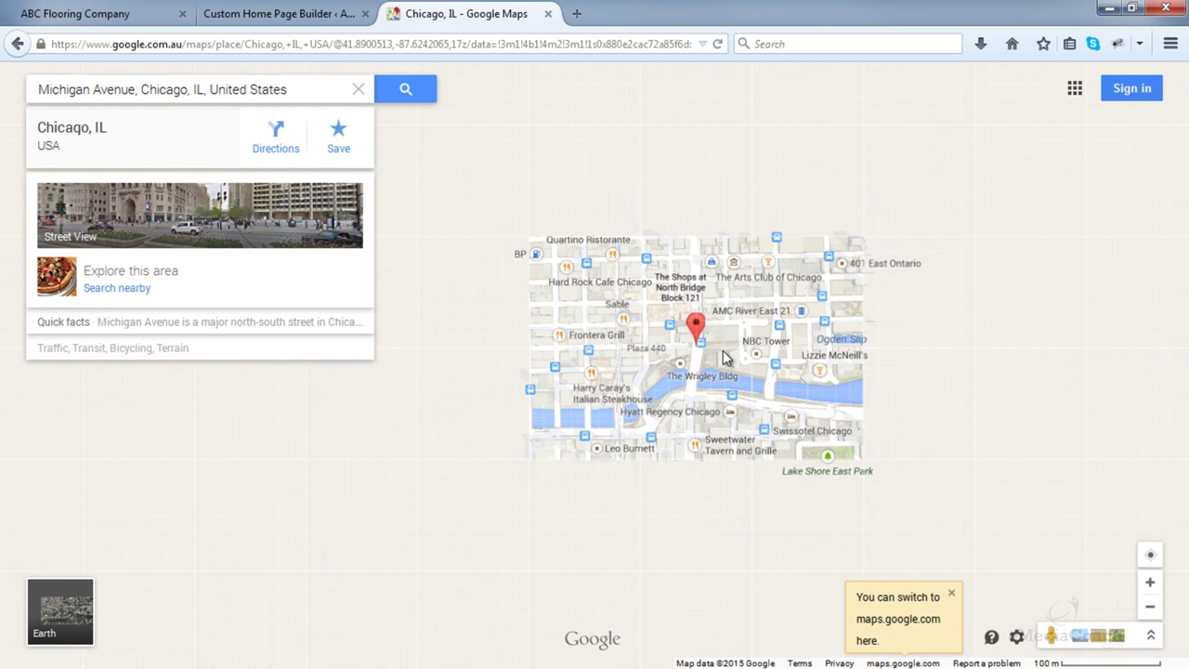
scroll(722, 353, "up", 2)
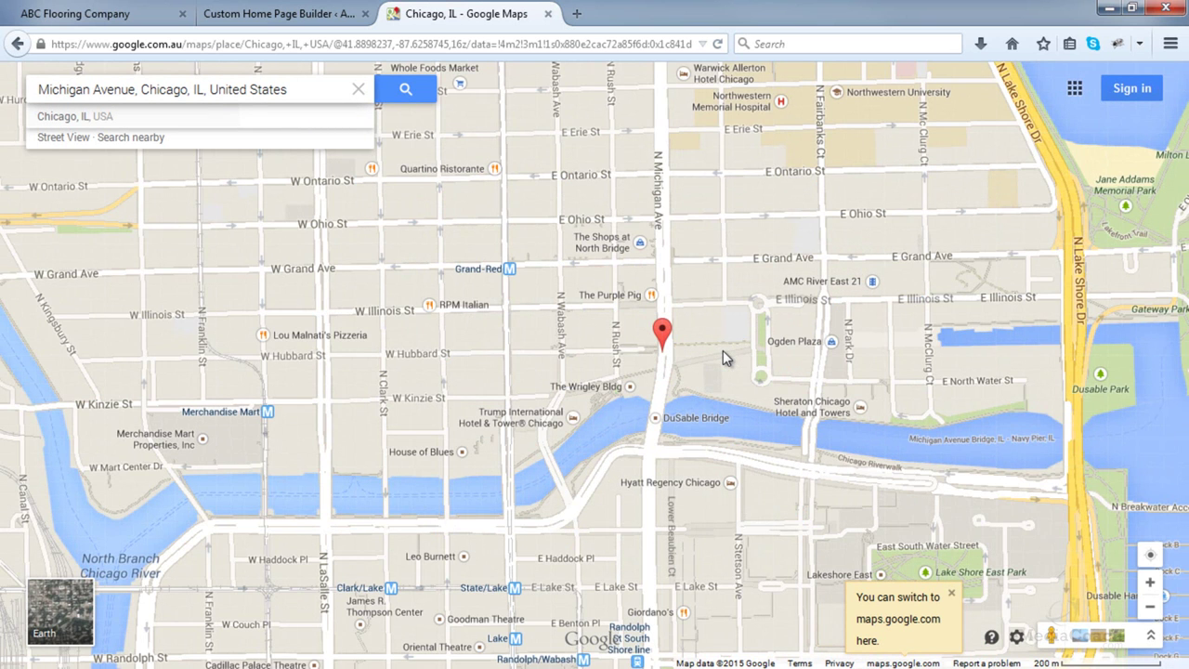
- Open the map's embed options, set a custom 800 × 400 size, and preview it
left_click(1017, 639)
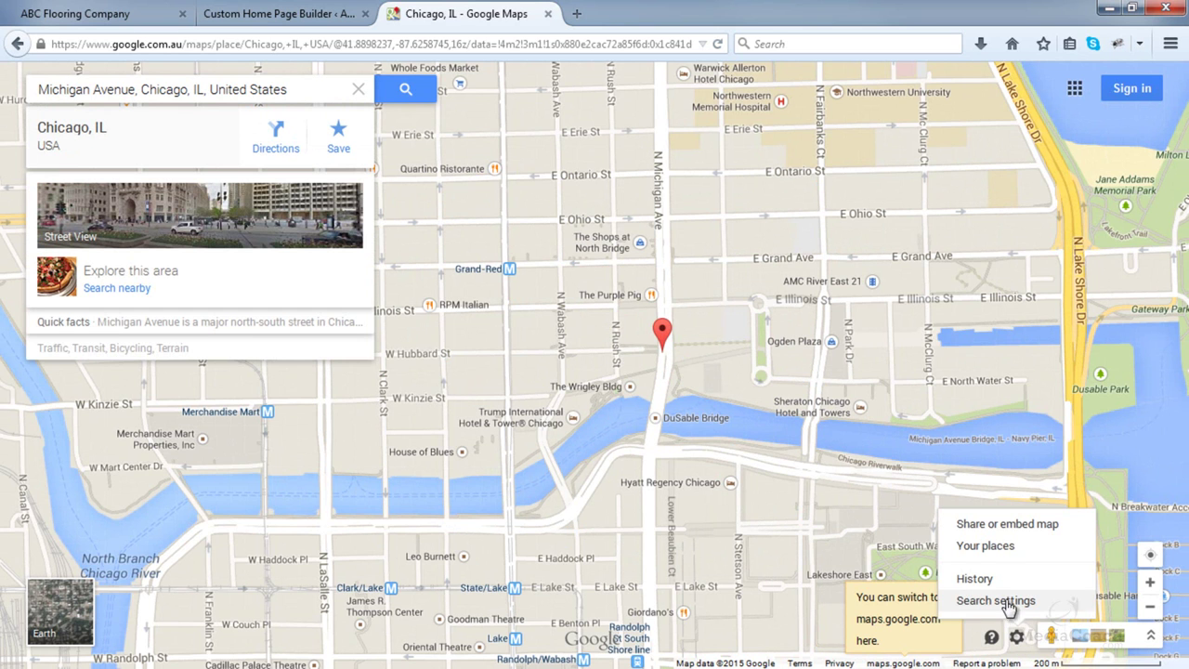
left_click(1010, 527)
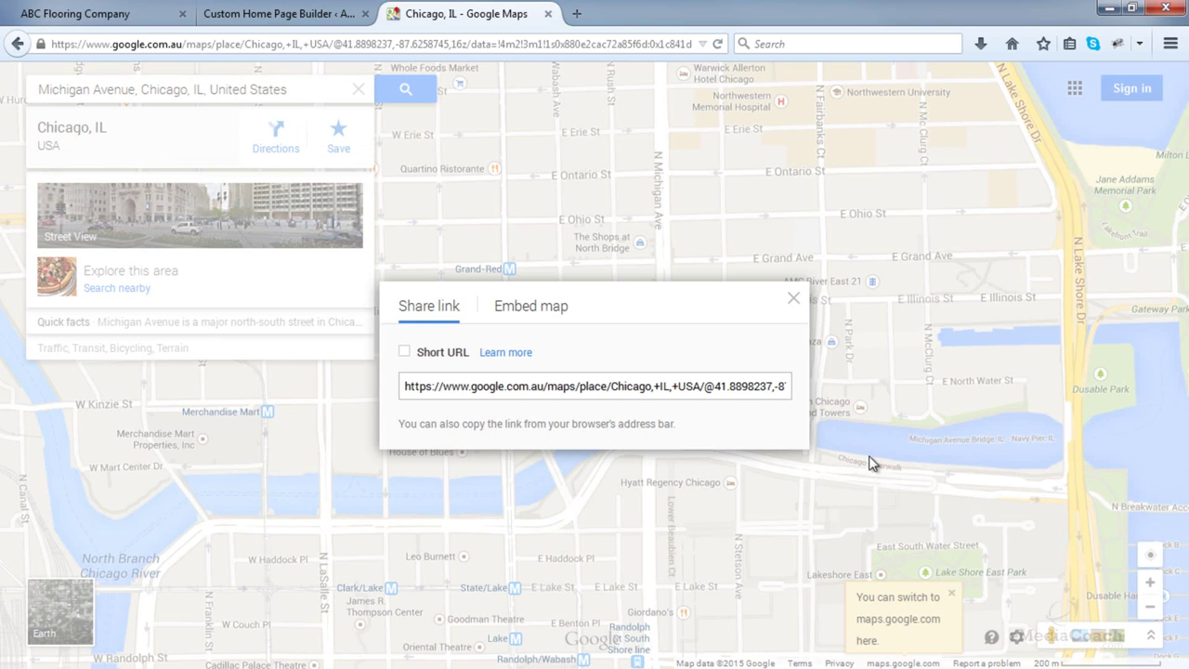
left_click(539, 309)
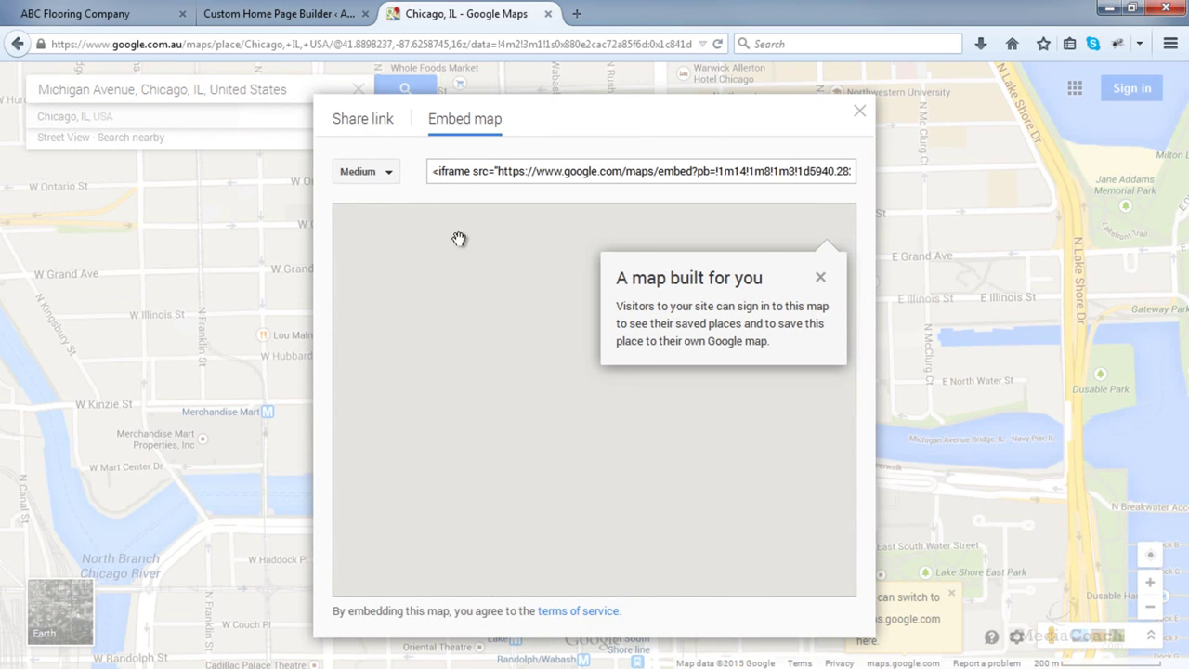
left_click(377, 176)
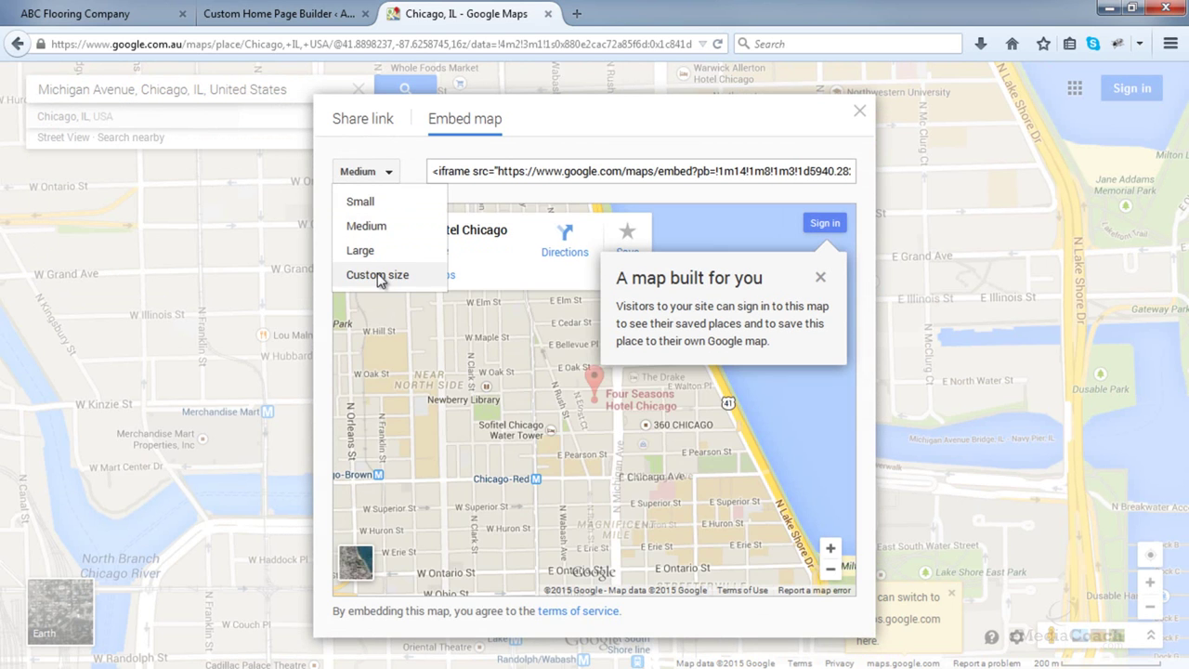
left_click(377, 274)
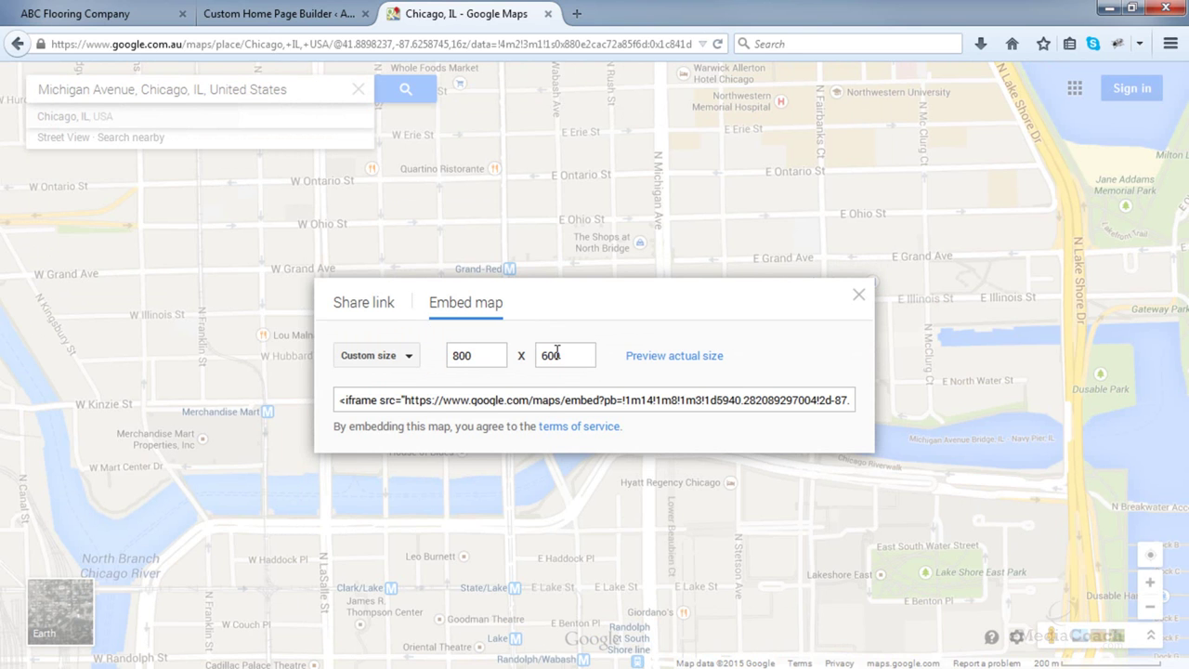
left_click_drag(563, 354, 522, 355)
type("400")
left_click(649, 360)
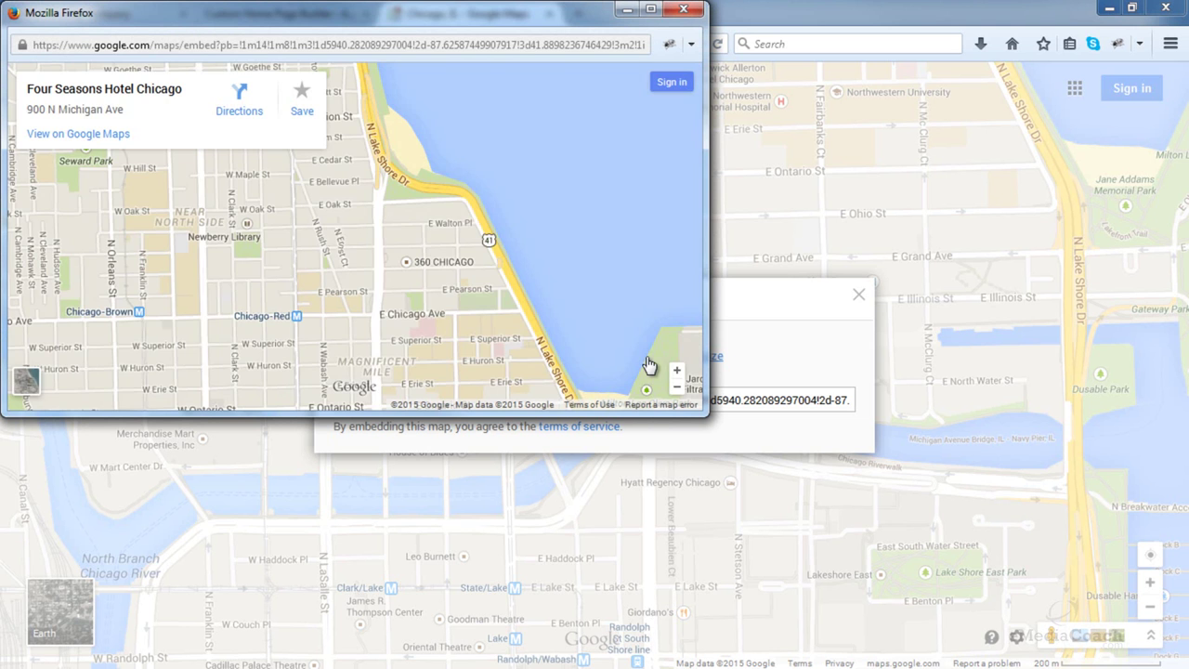
- Copy the 800 × 400 iframe embed code and return to the WordPress builder
left_click(683, 8)
left_click(592, 401)
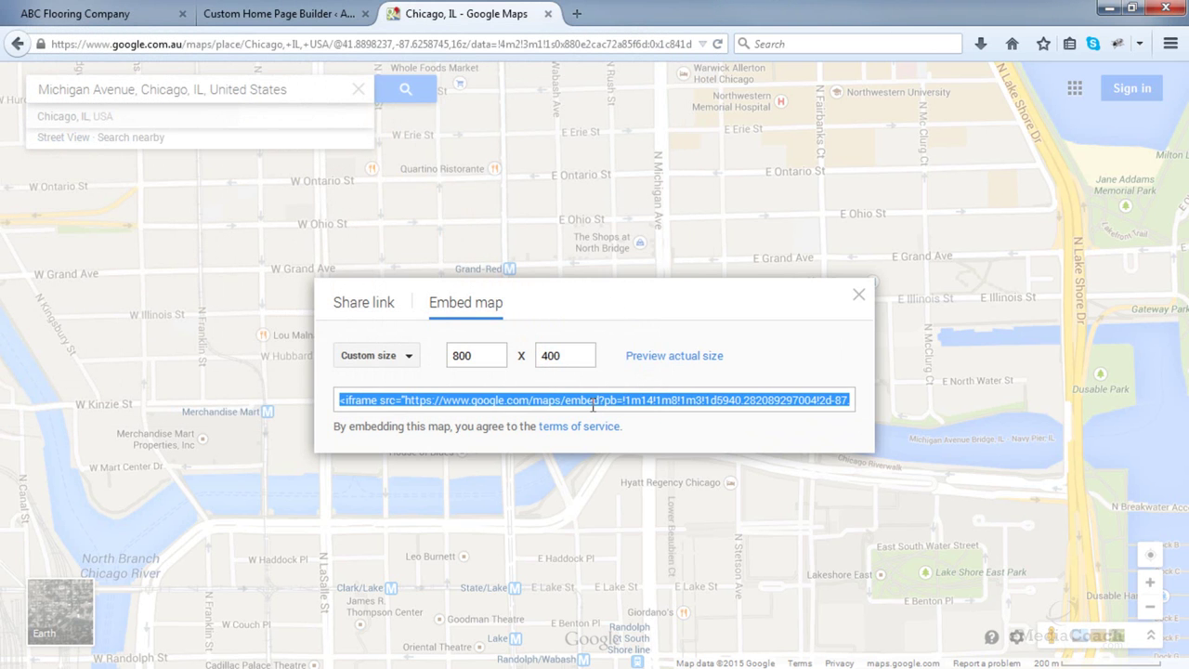
right_click(593, 404)
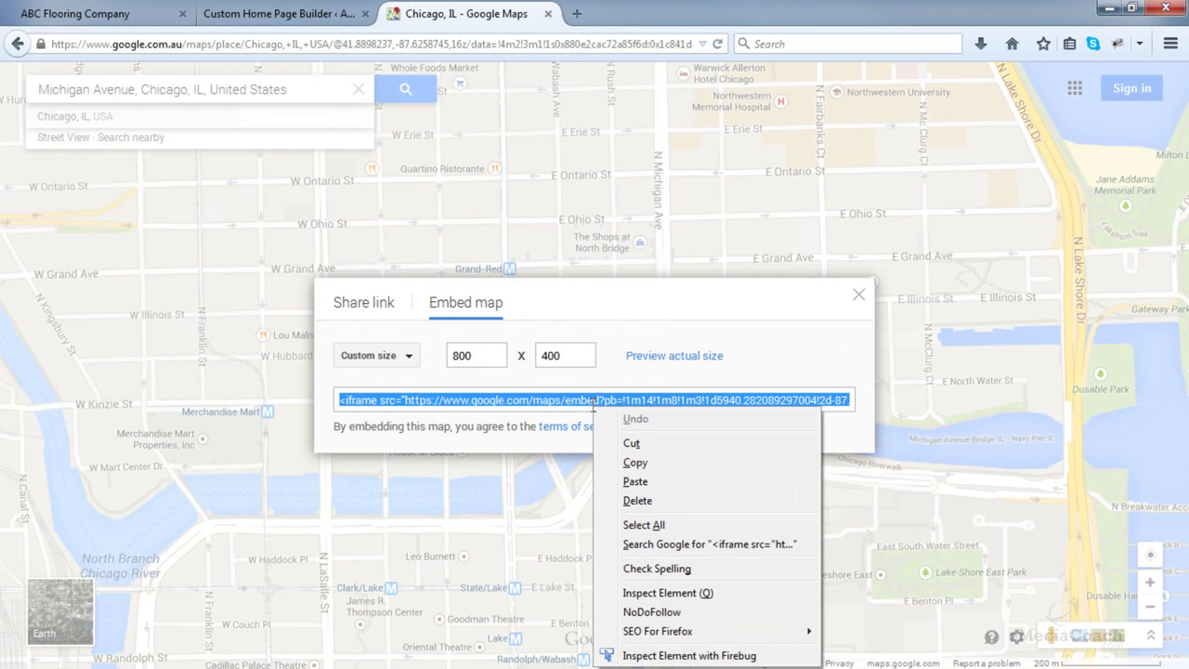
left_click(635, 461)
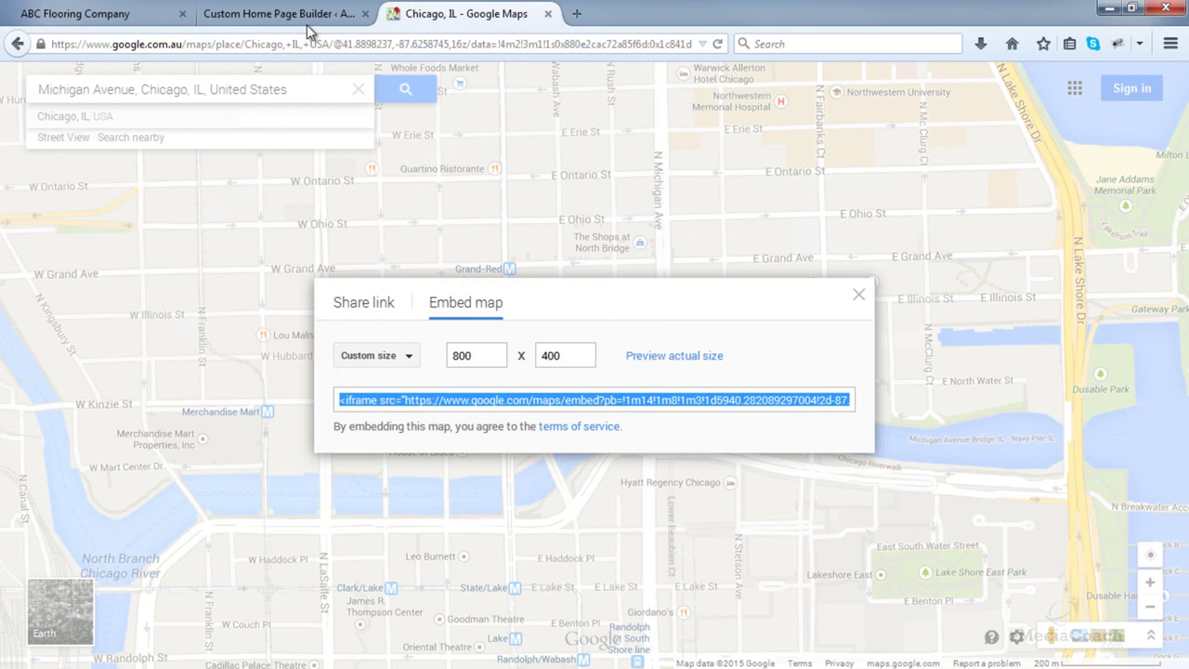
left_click(306, 16)
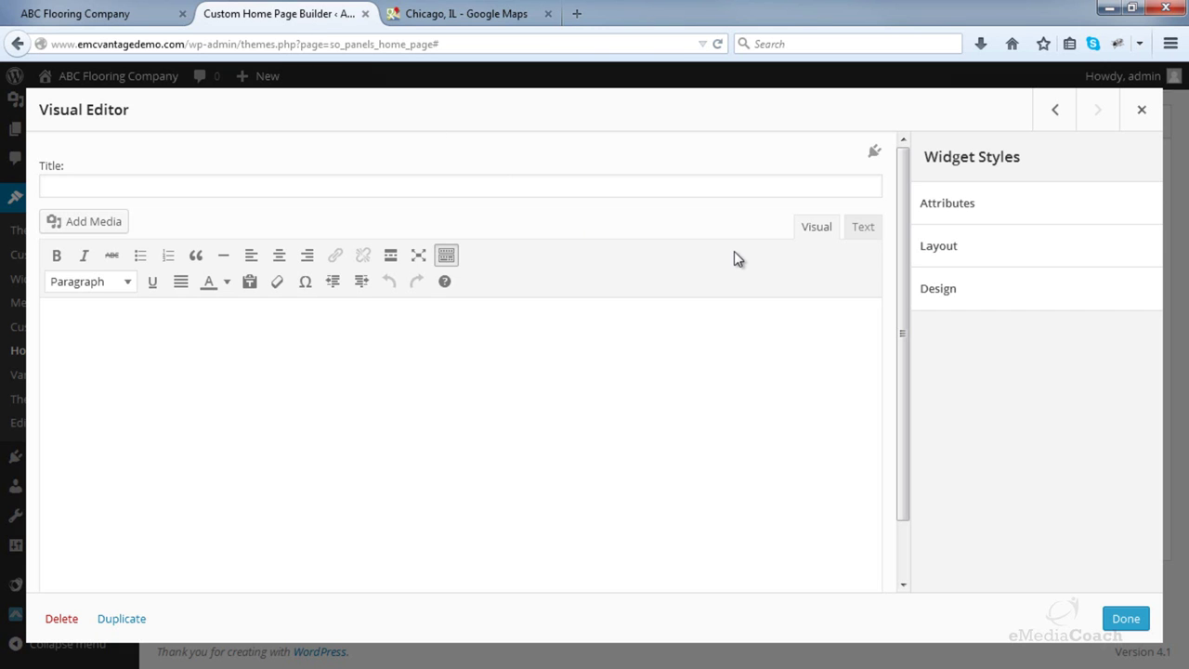
- Paste the map iframe into the widget's Text mode, title it 'Our Location', and save the home page
left_click(858, 234)
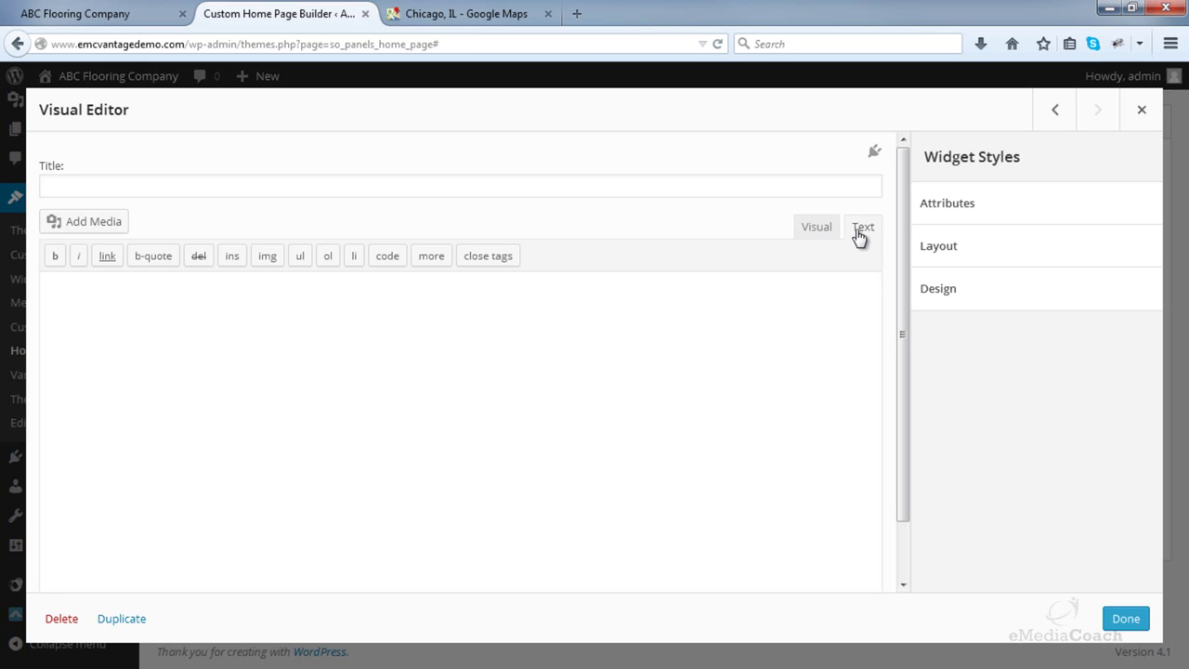
left_click(821, 233)
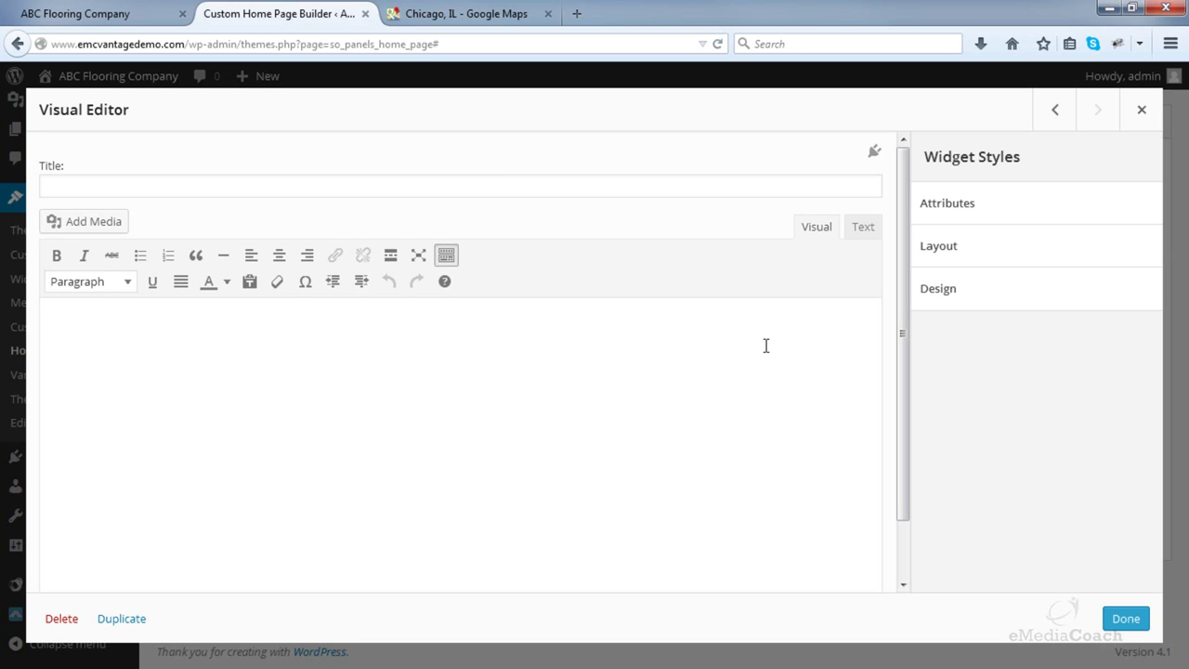
left_click(863, 234)
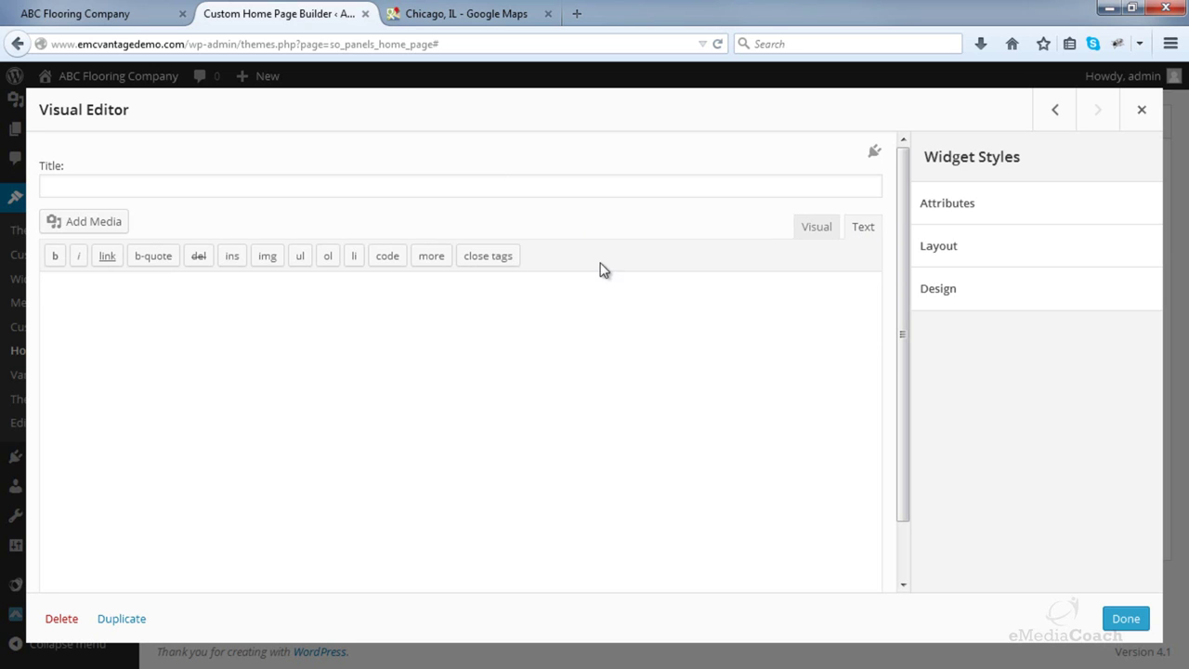
right_click(120, 299)
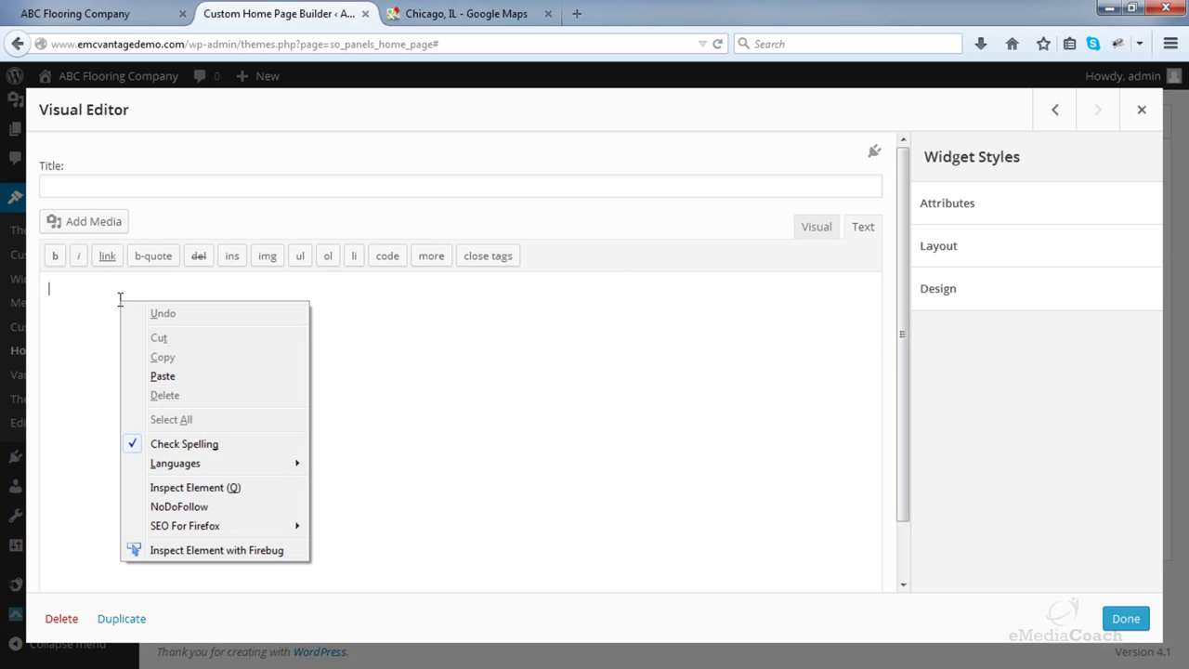
left_click(158, 373)
left_click(133, 191)
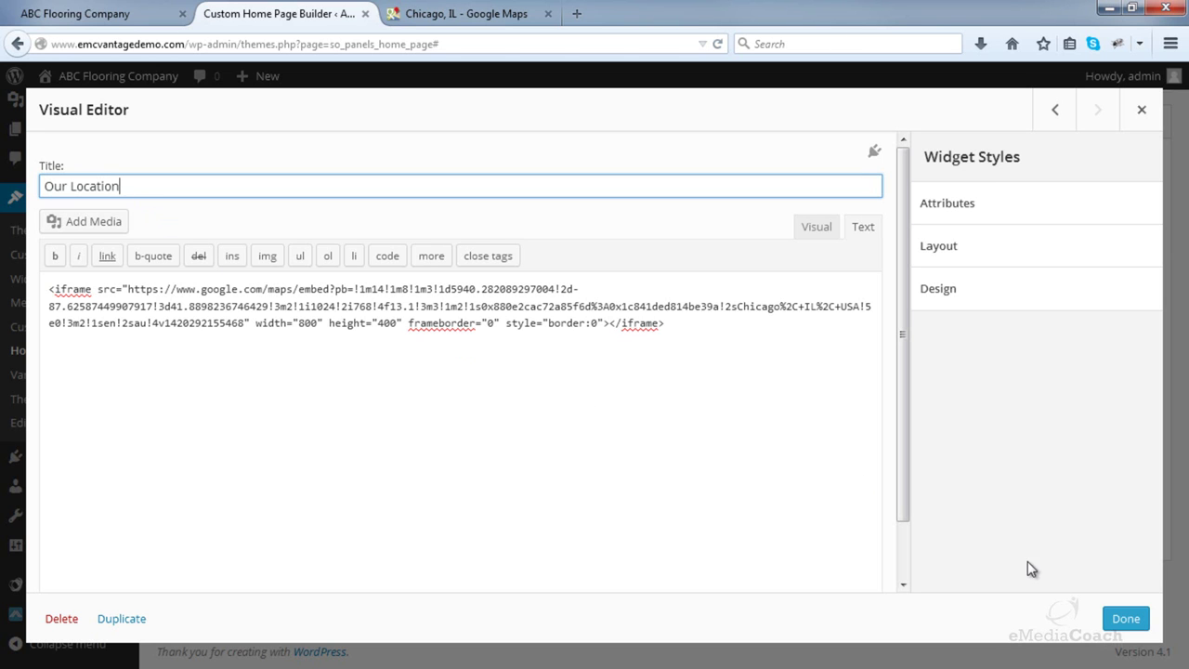
left_click(1125, 619)
left_click(204, 586)
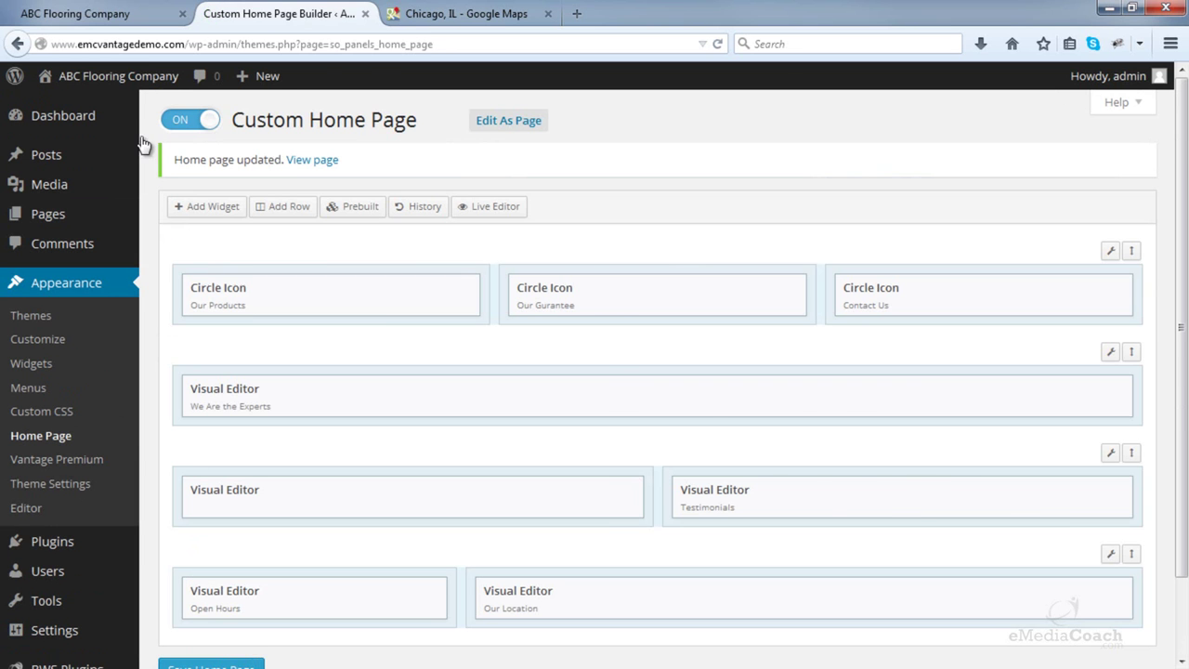
left_click(121, 14)
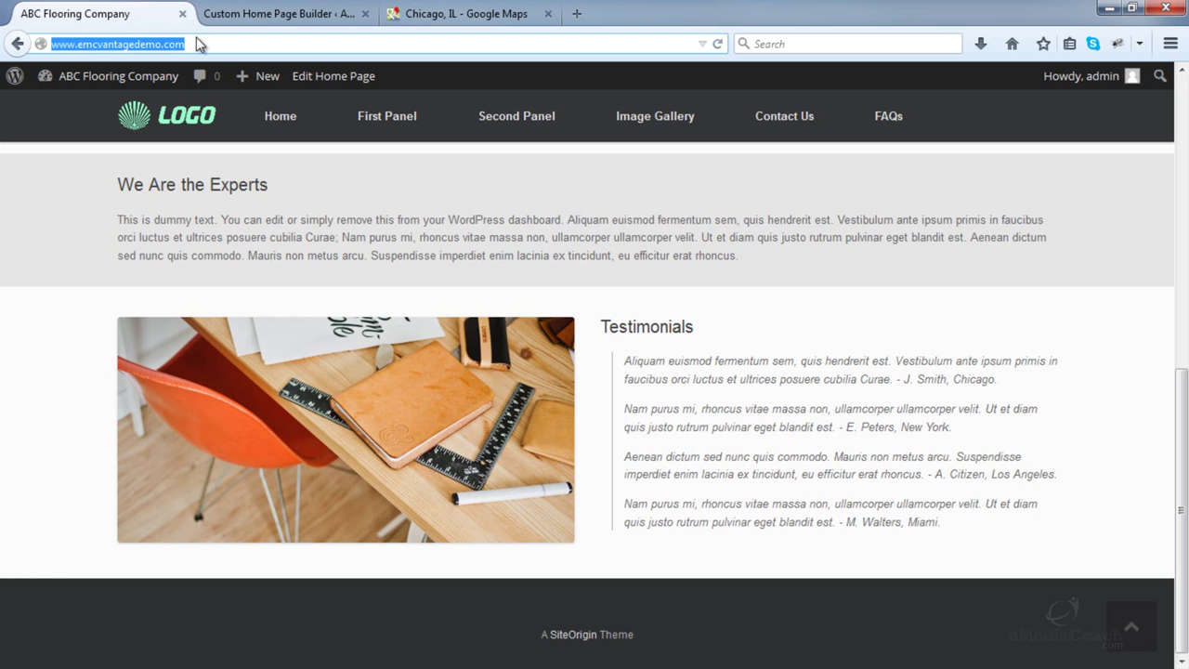
- Check the map on the live site, then copy new embed code with height 350
left_click(718, 44)
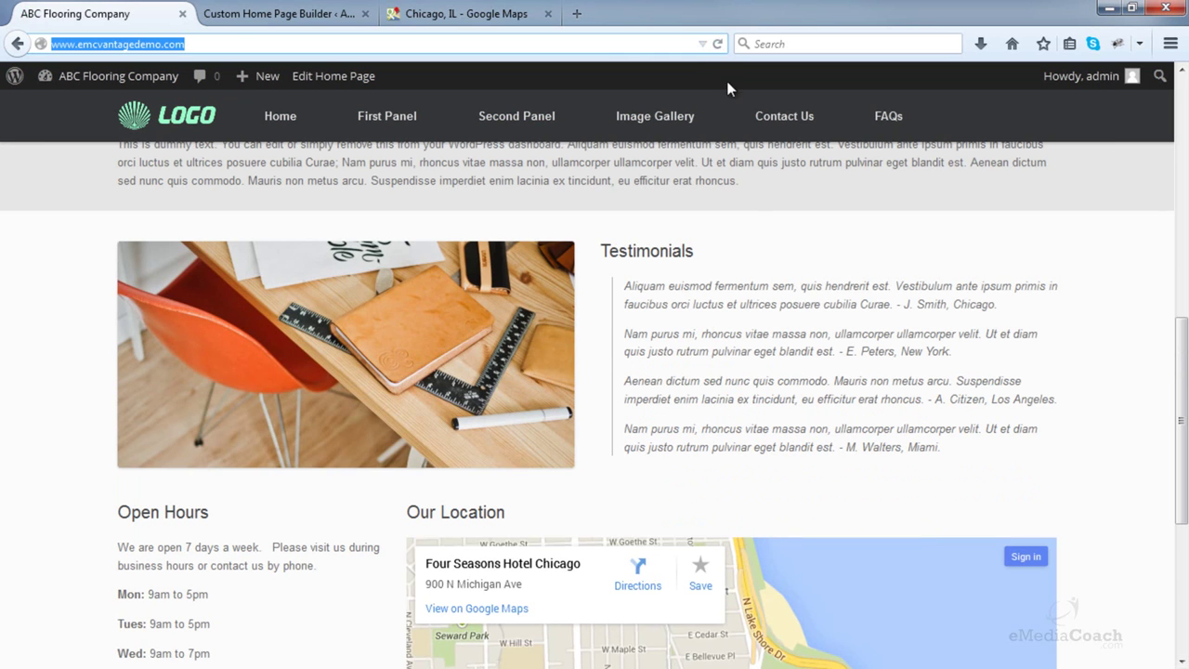
scroll(778, 297, "down", 3)
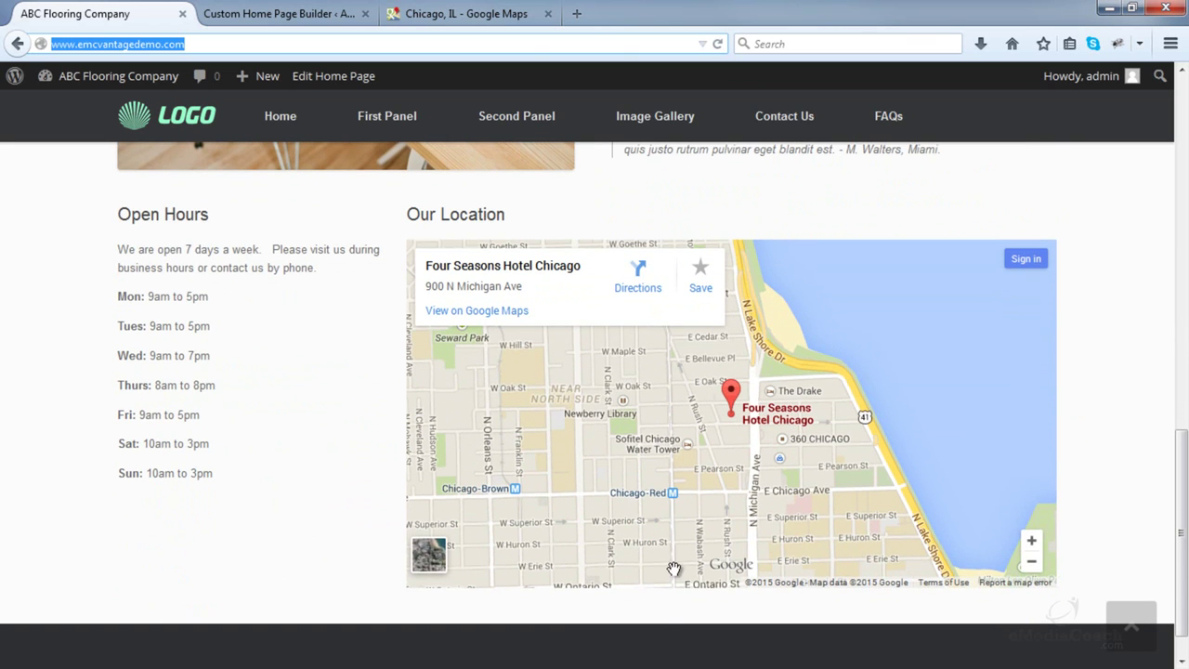
left_click(498, 11)
left_click(565, 354)
double_click(563, 355)
type("350")
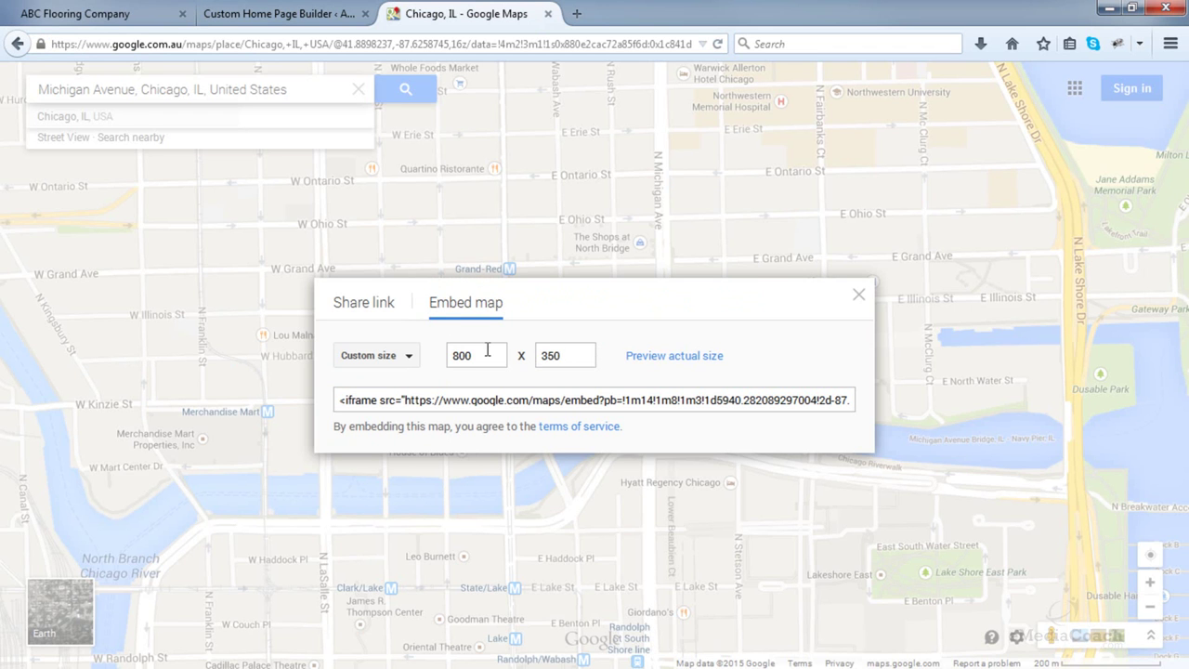
left_click(500, 400)
right_click(499, 402)
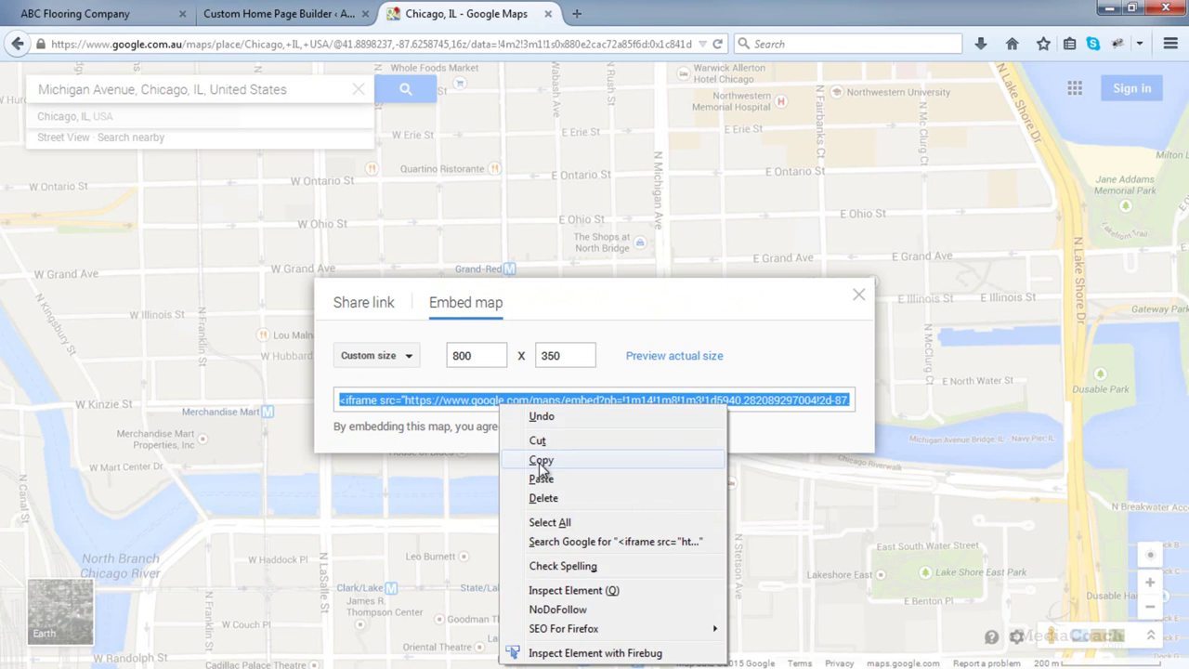
left_click(541, 461)
left_click(302, 11)
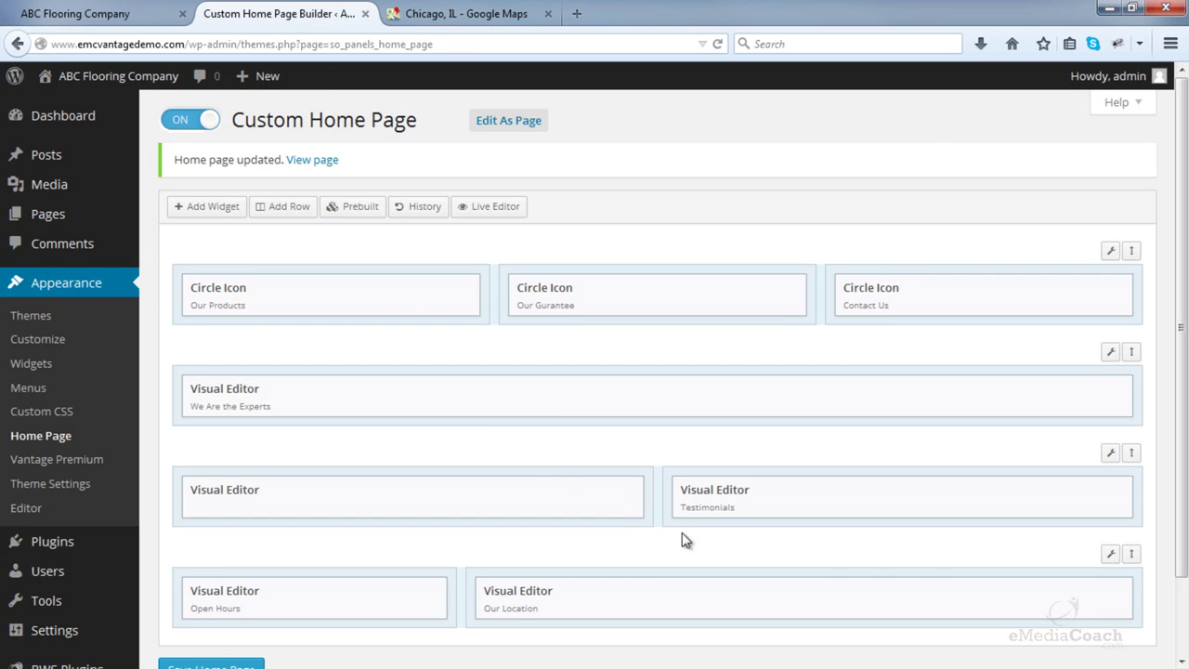
- Replace the Our Location widget's embed code with the 800 × 350 version
left_click(1020, 592)
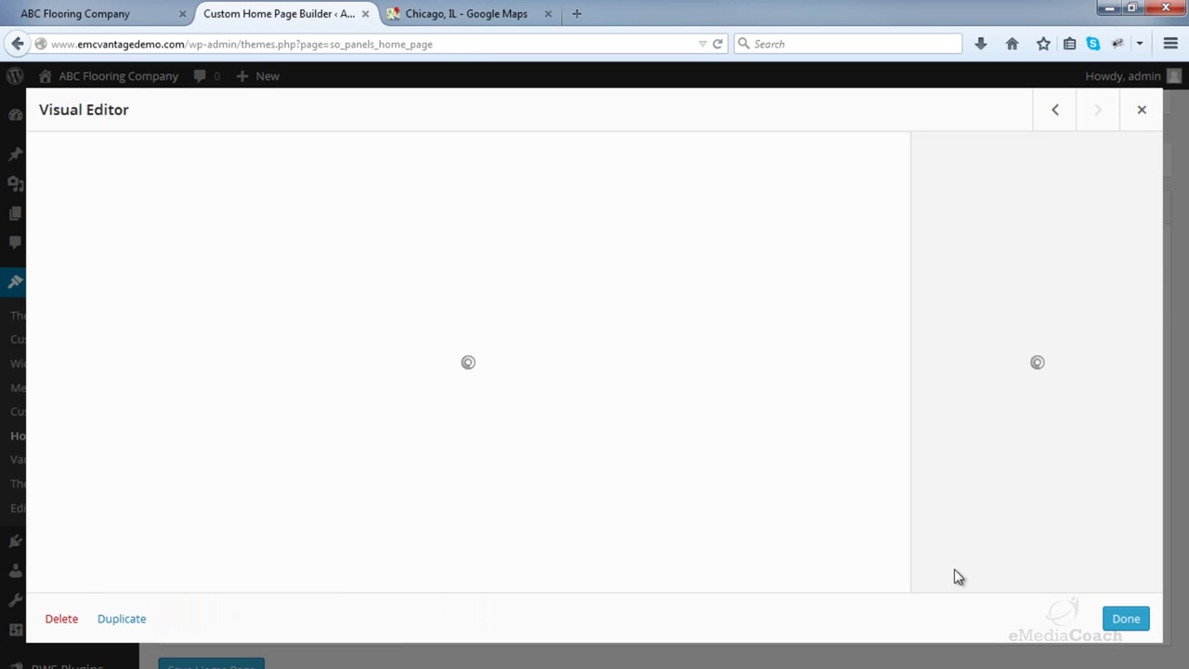
left_click_drag(751, 412, 68, 206)
key("Delete")
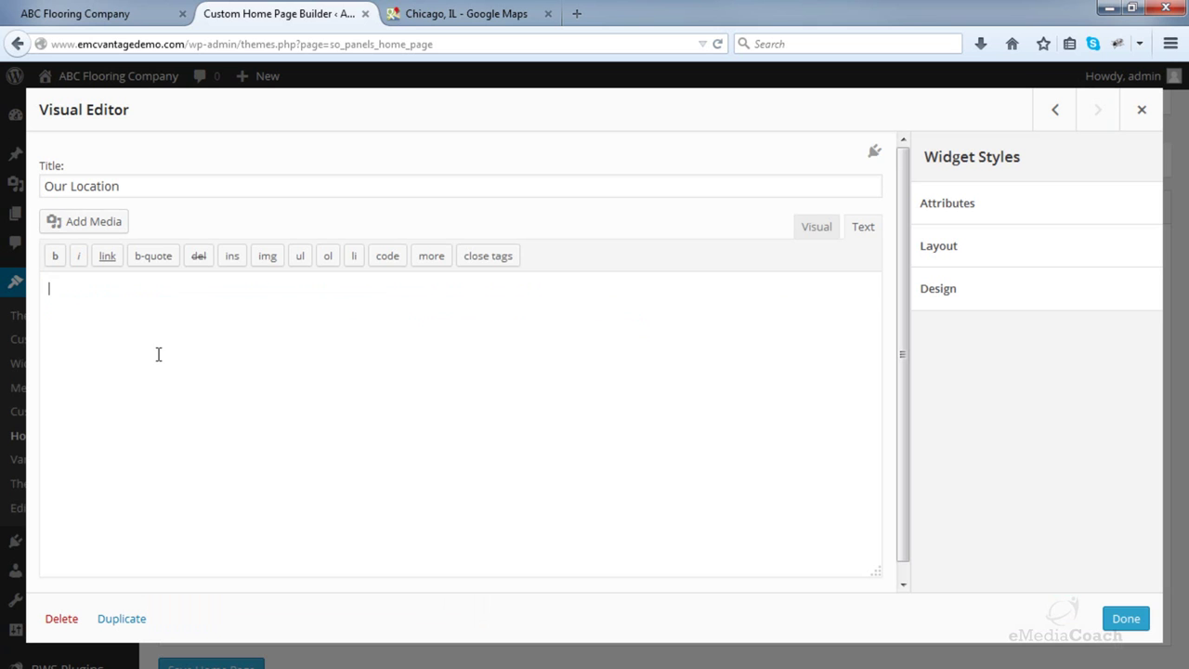
right_click(156, 351)
left_click(219, 431)
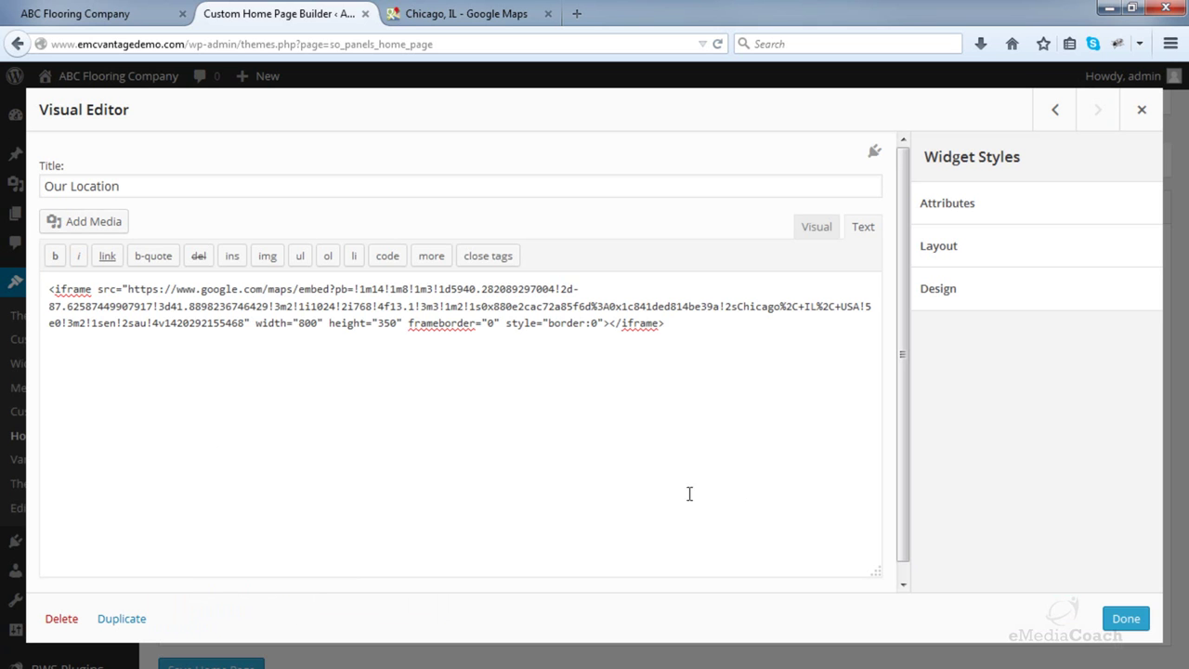
left_click(1119, 617)
- Save the home page and reload the live site to view the shorter map
scroll(865, 512, "down", 2)
left_click(208, 584)
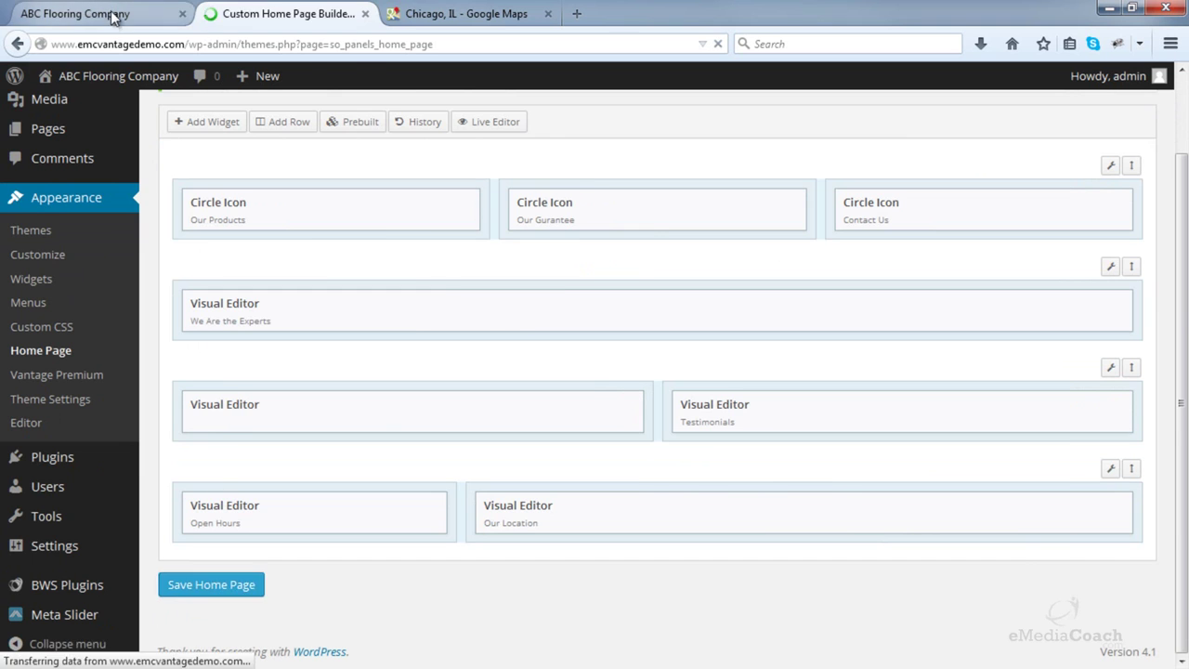
left_click(113, 15)
left_click(717, 46)
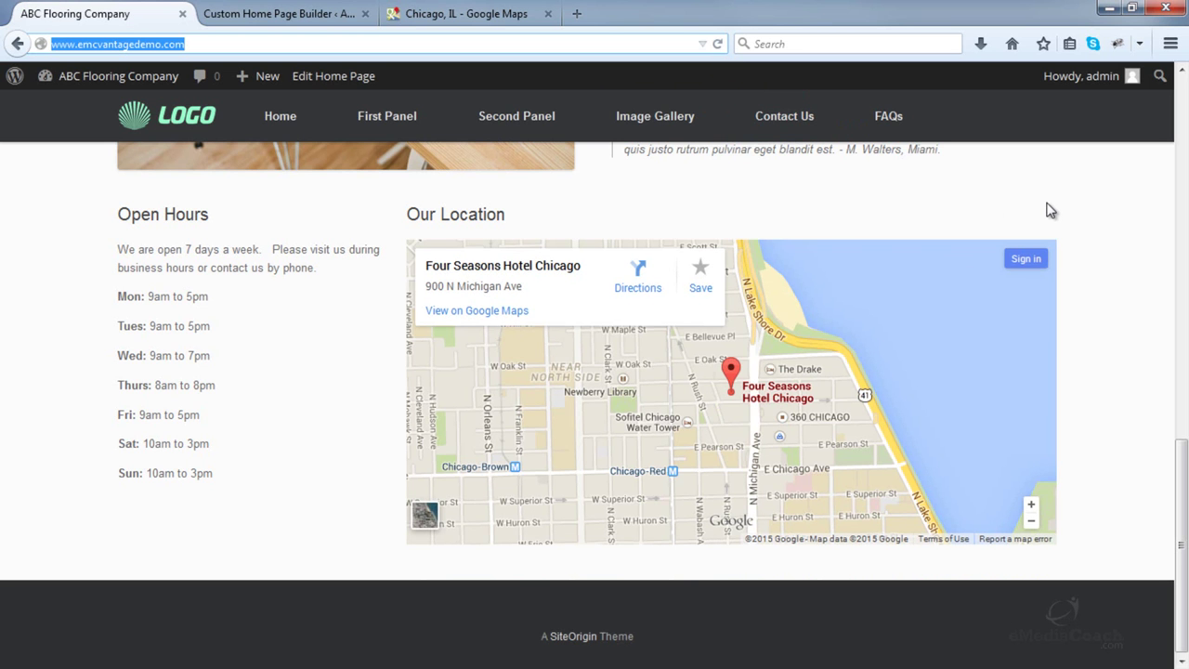
scroll(1046, 210, "up", 3)
scroll(1046, 209, "down", 3)
- Lighten the We Are the Experts row's background colour in its theme styling options
left_click(249, 14)
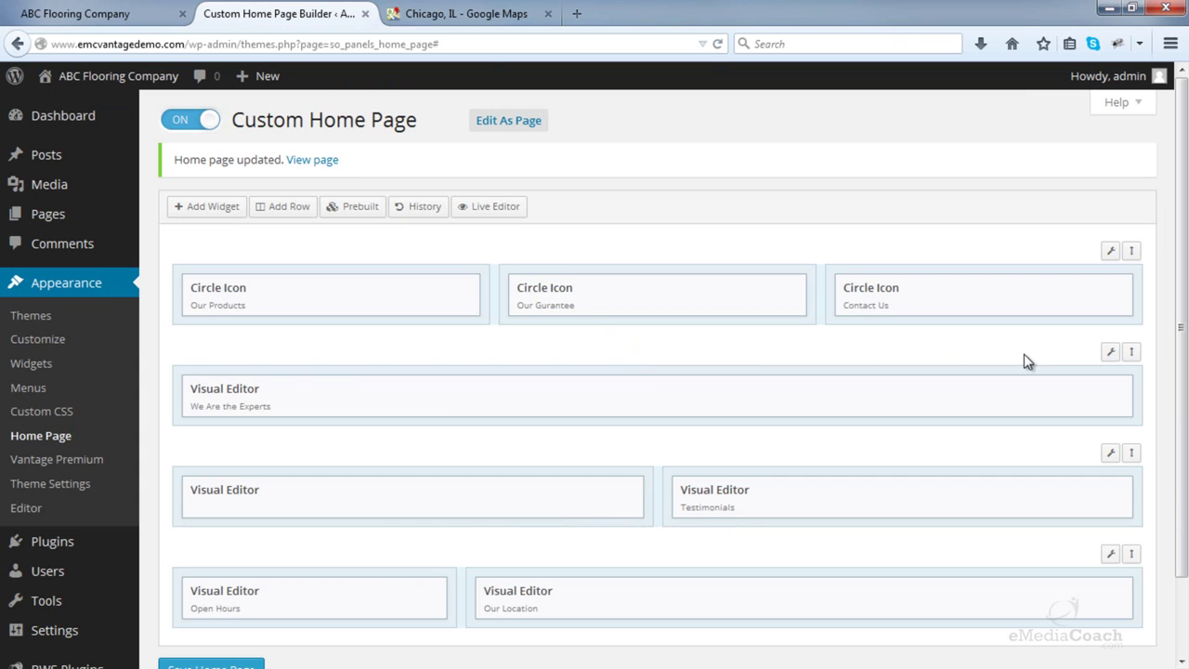
mouse_move(1067, 376)
mouse_move(1110, 351)
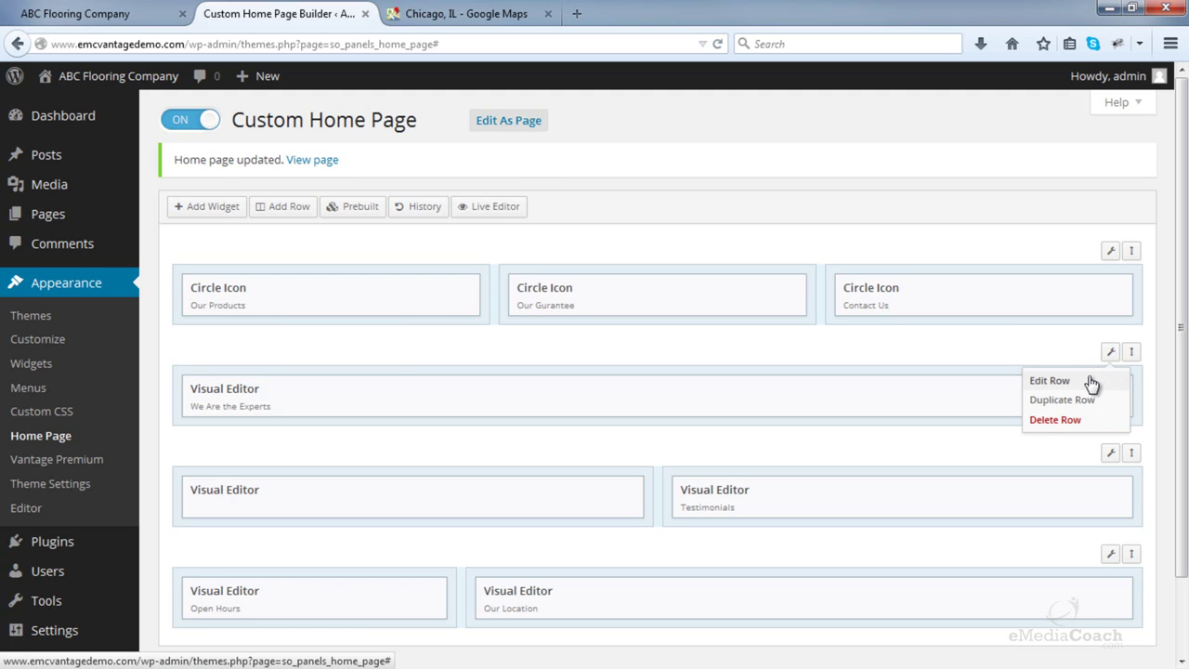
left_click(1090, 381)
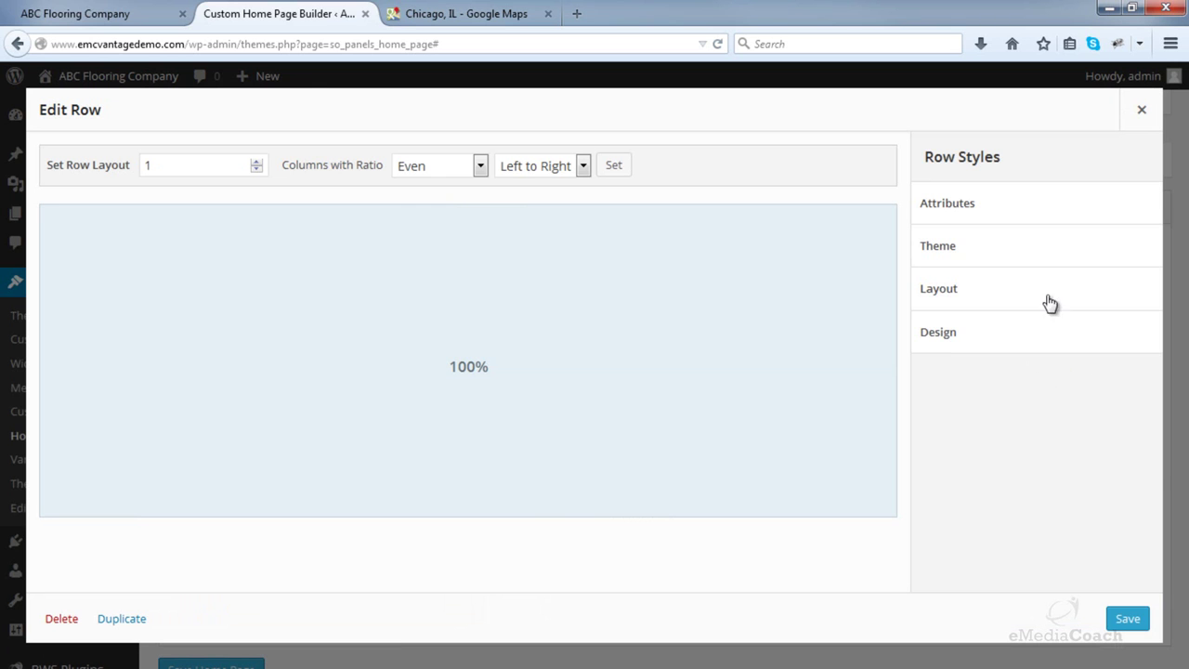
left_click(1040, 257)
scroll(1035, 390, "down", 1)
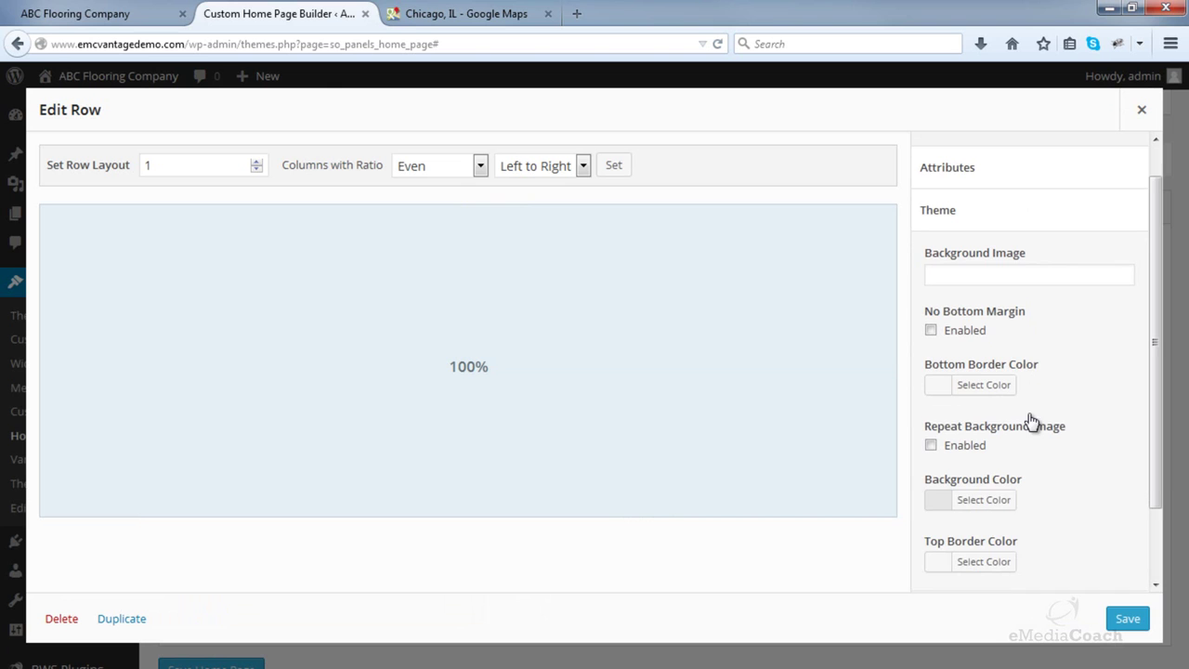
left_click(971, 491)
scroll(983, 490, "down", 1)
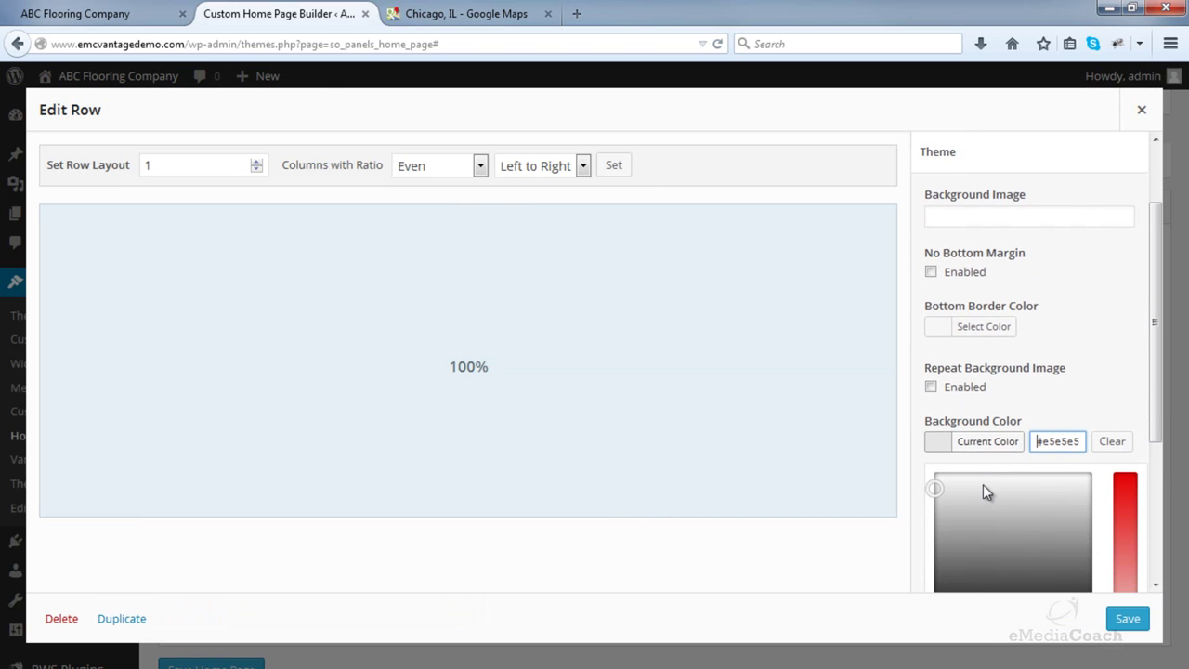
left_click(934, 490)
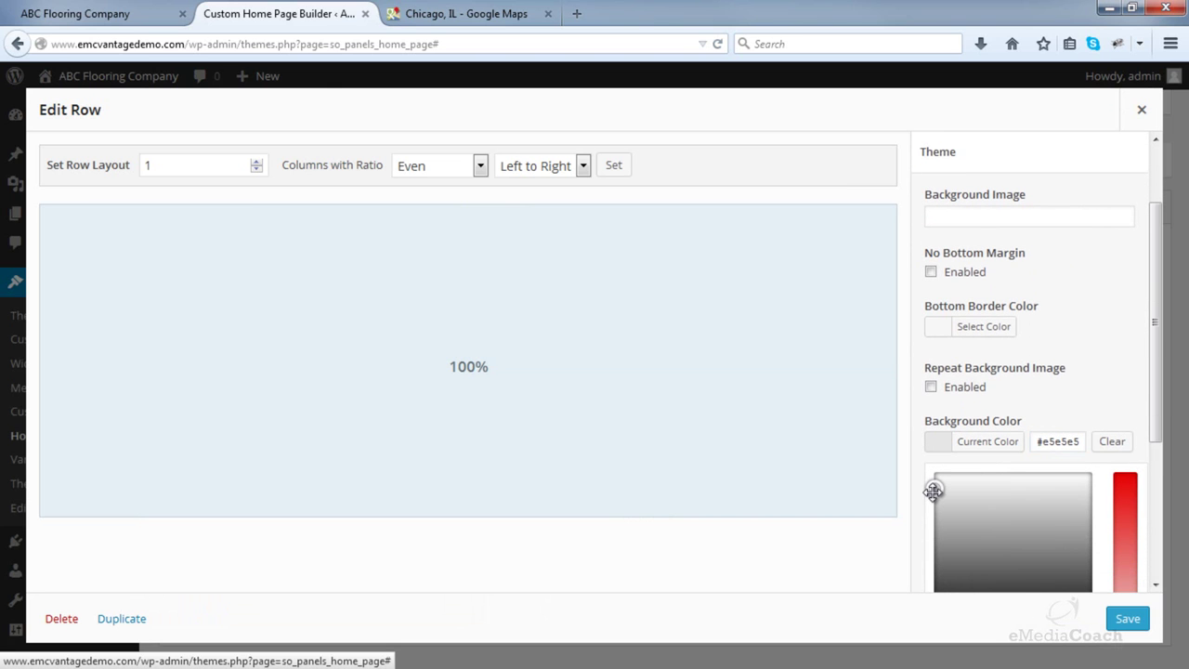
left_click_drag(932, 490, 933, 485)
- Copy that row's #ededed hex value and save the row settings
left_click(1052, 443)
left_click_drag(1037, 441, 1135, 443)
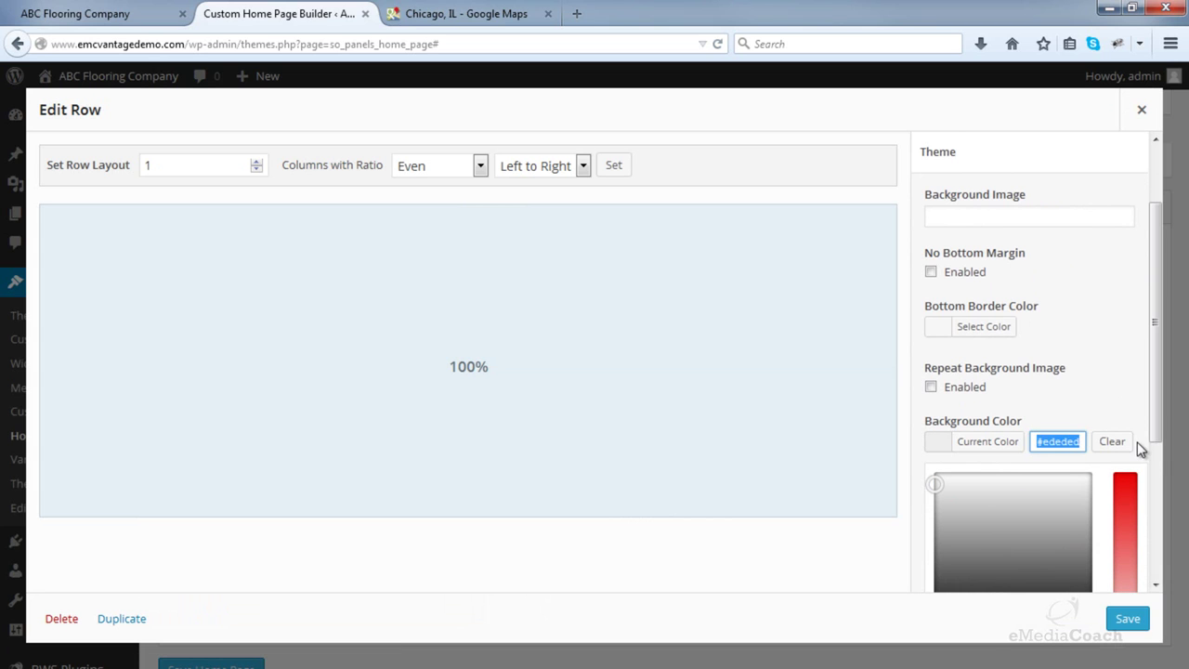
right_click(1065, 444)
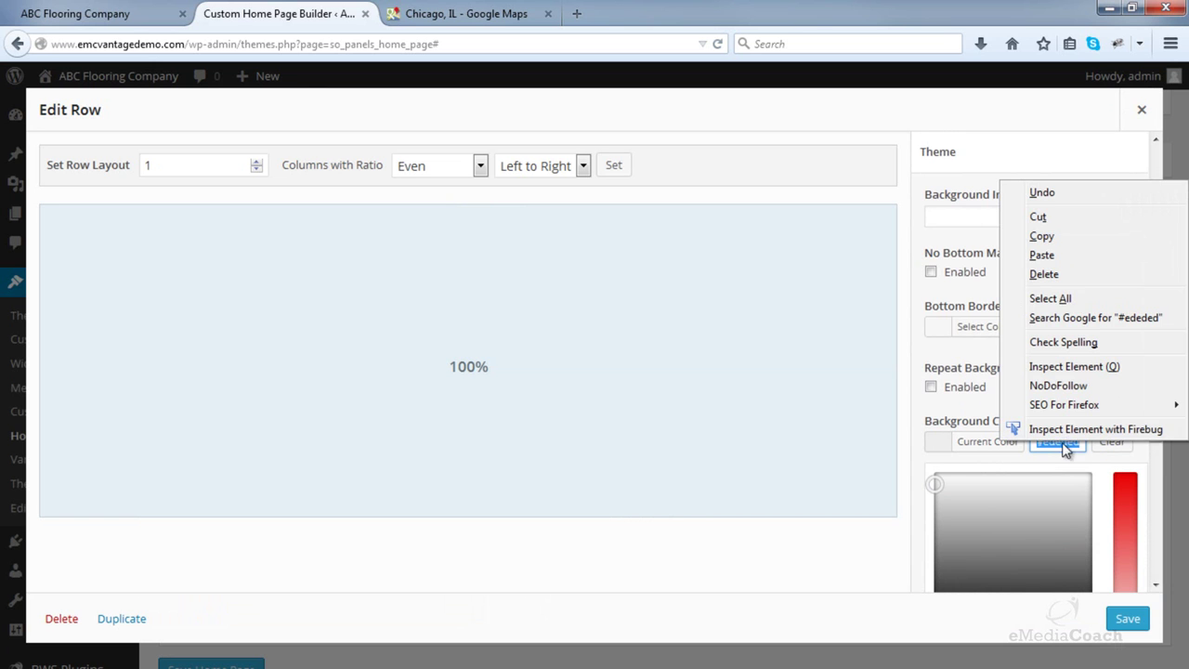
left_click(1051, 237)
left_click(1139, 615)
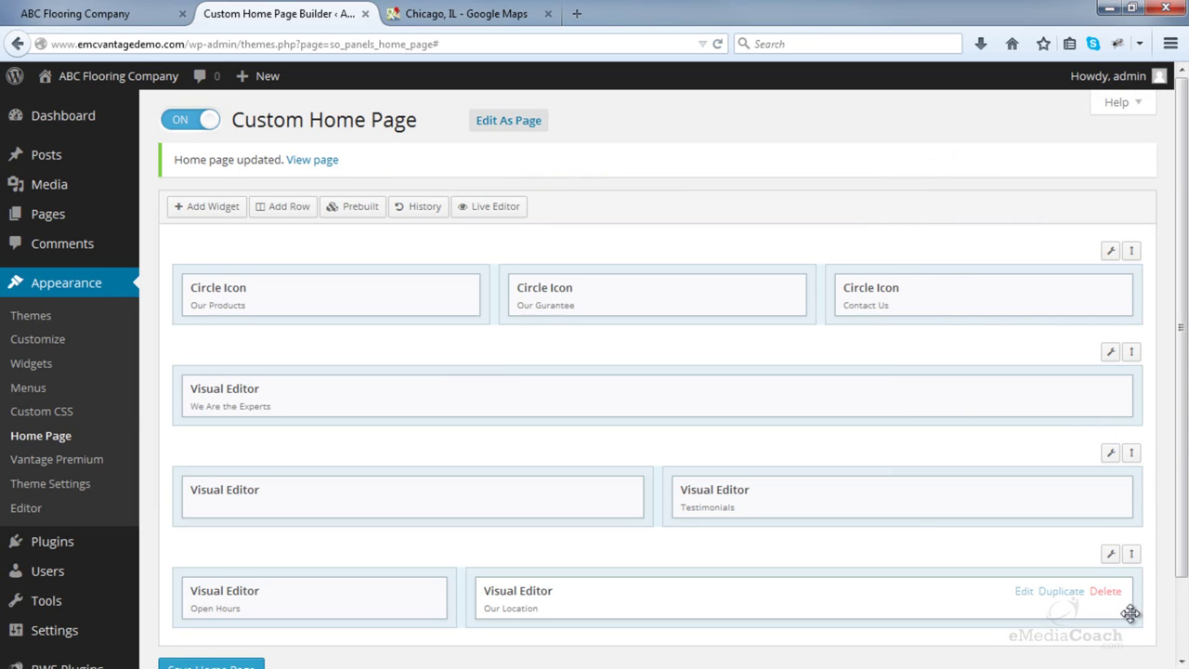
- Paste #ededed as the Open Hours / Our Location row background and save its settings
scroll(1028, 576, "down", 2)
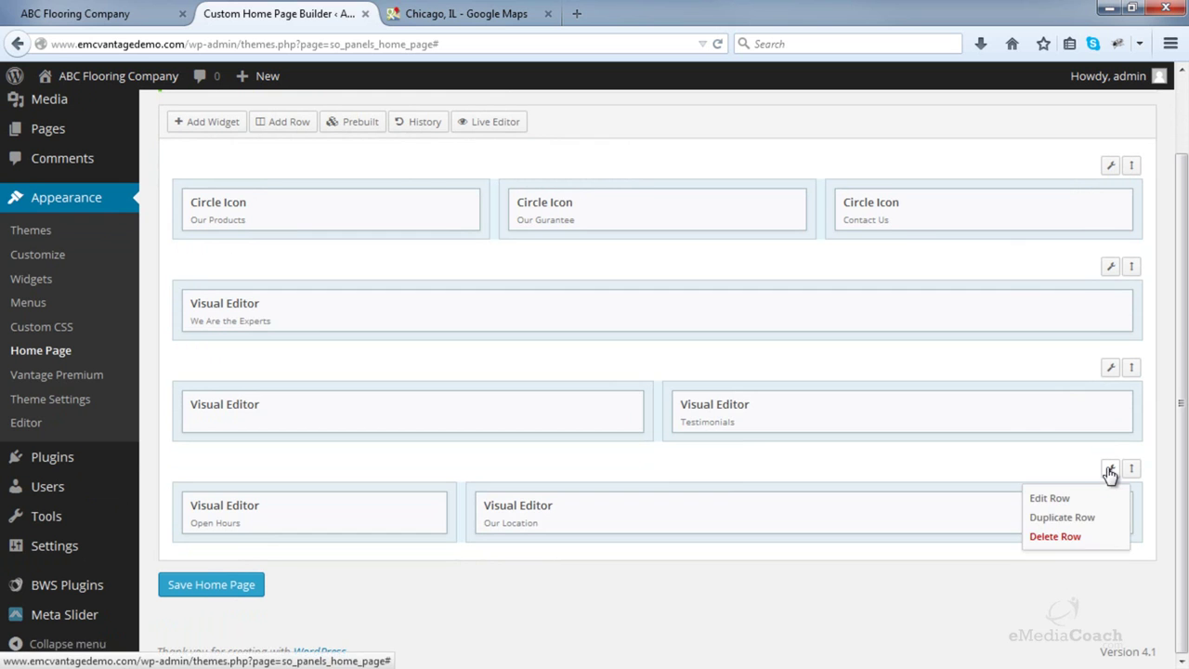
mouse_move(1111, 470)
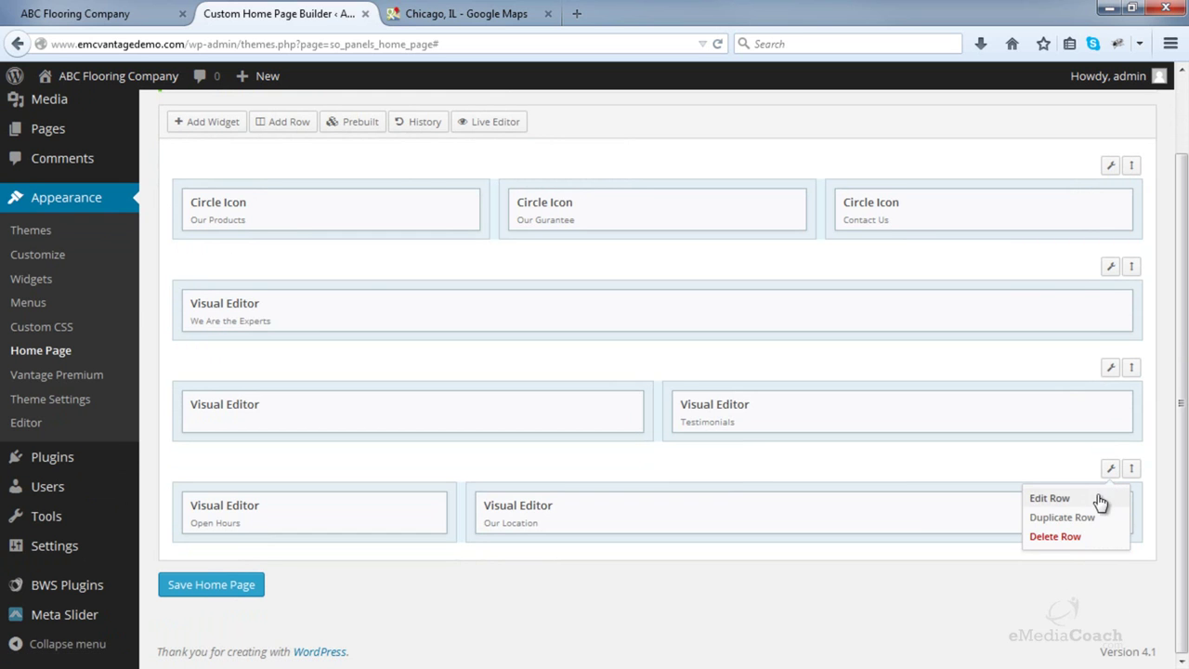
left_click(1061, 496)
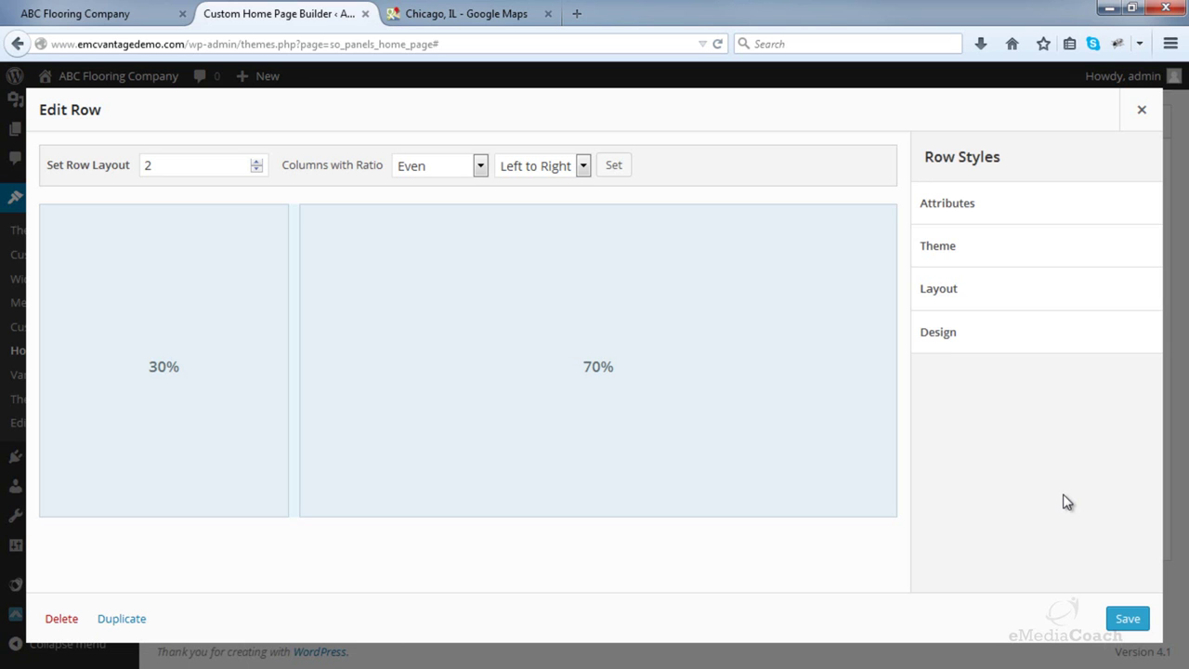
left_click(1028, 259)
scroll(1024, 253, "down", 1)
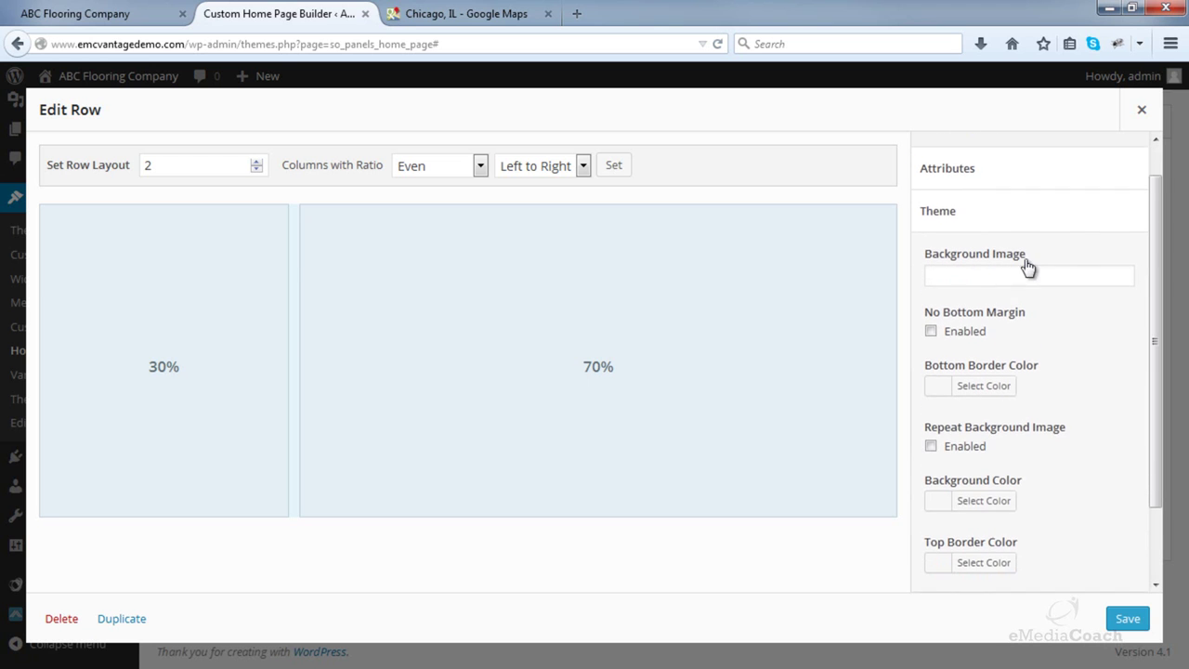
left_click(995, 488)
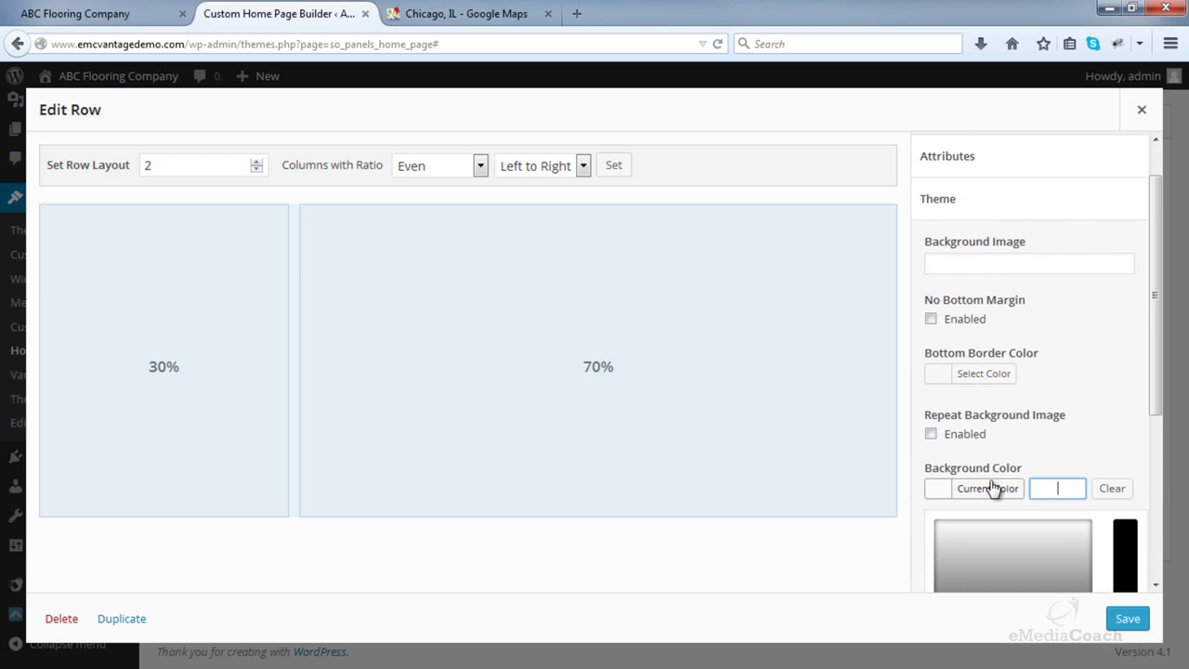
right_click(1046, 486)
left_click(1054, 317)
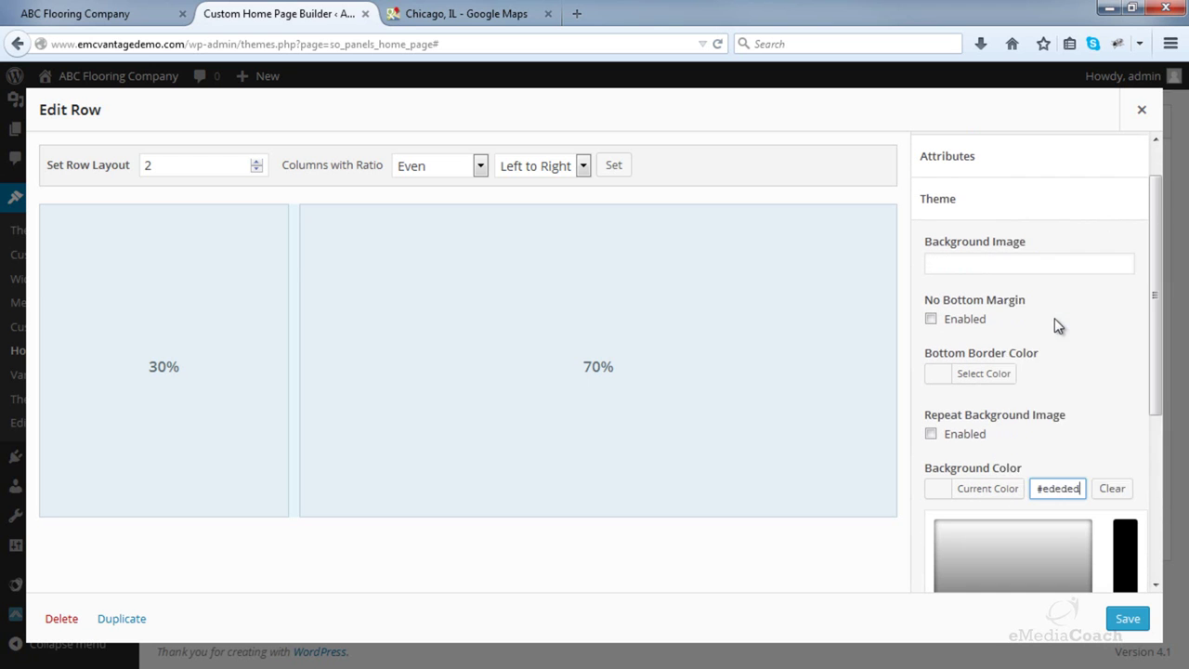
left_click(1131, 430)
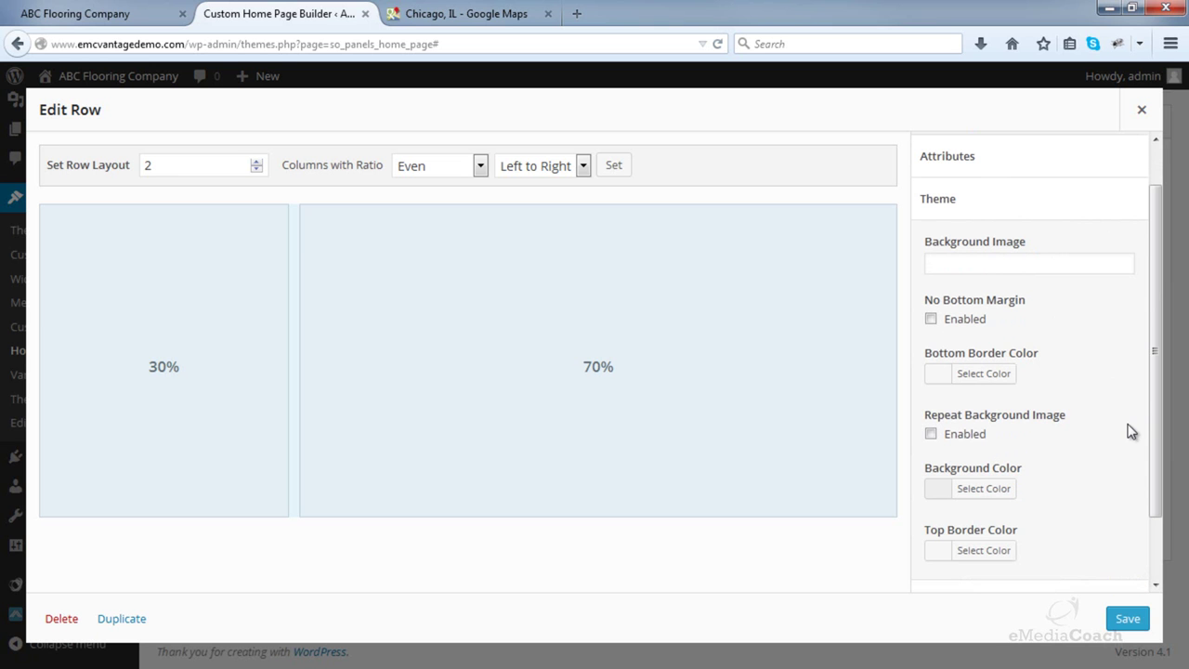
left_click(1007, 489)
left_click(1127, 619)
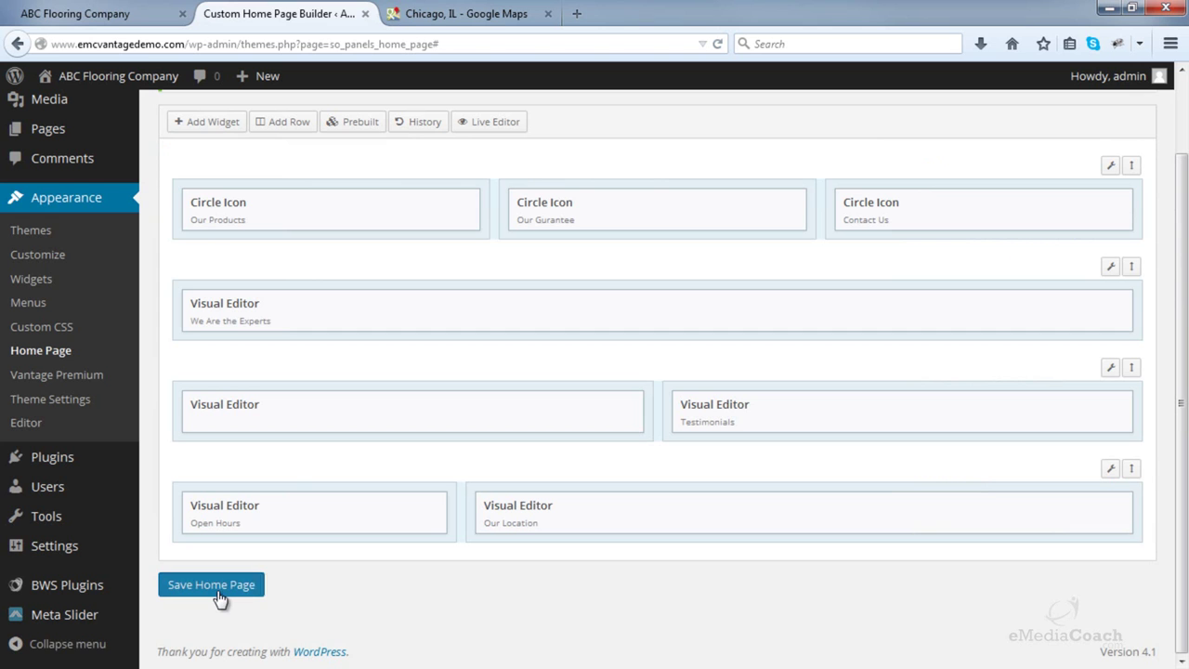
- Save the home page and reload the live site to view the grey Open Hours section
left_click(220, 597)
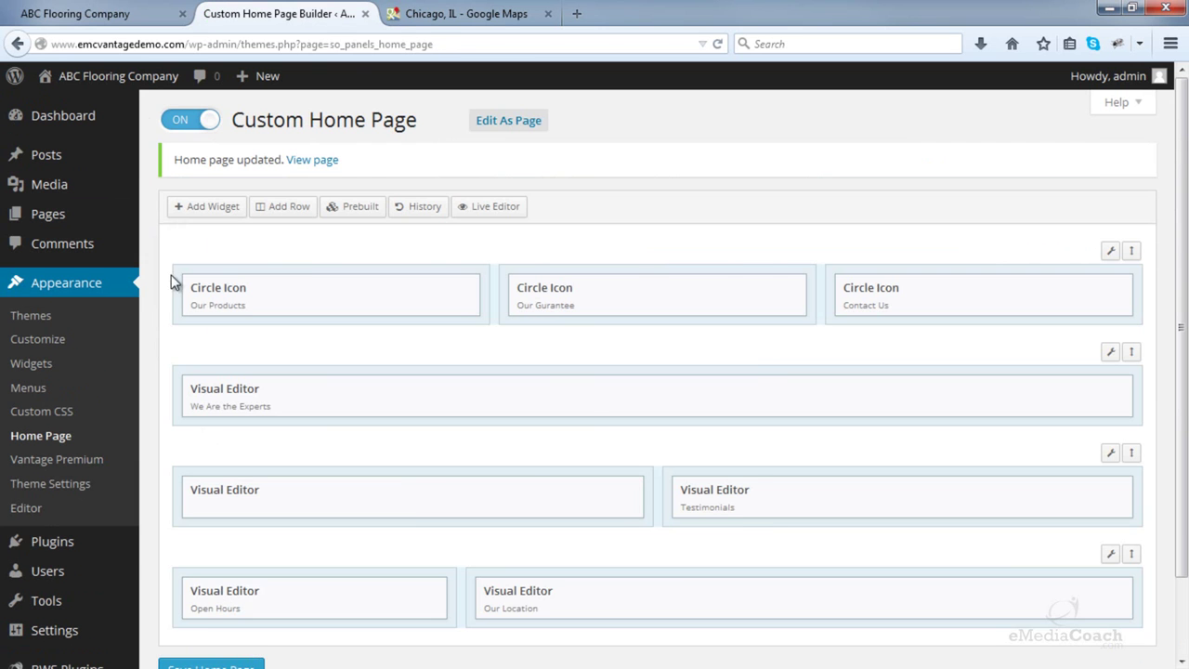
left_click(121, 13)
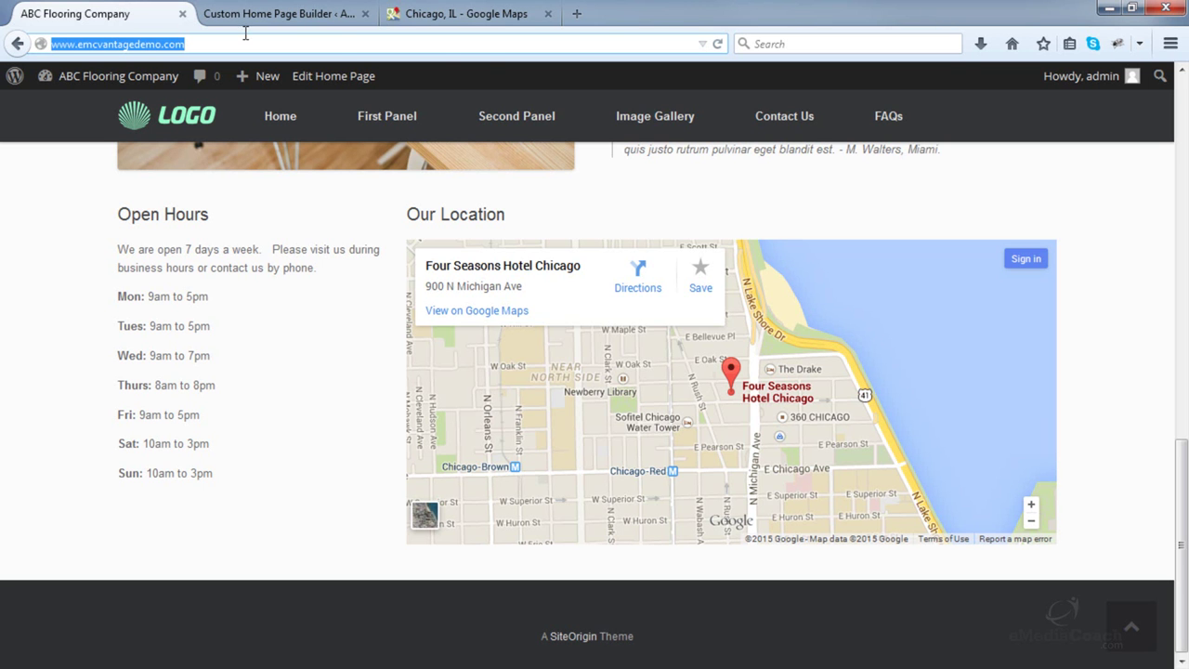
left_click(717, 43)
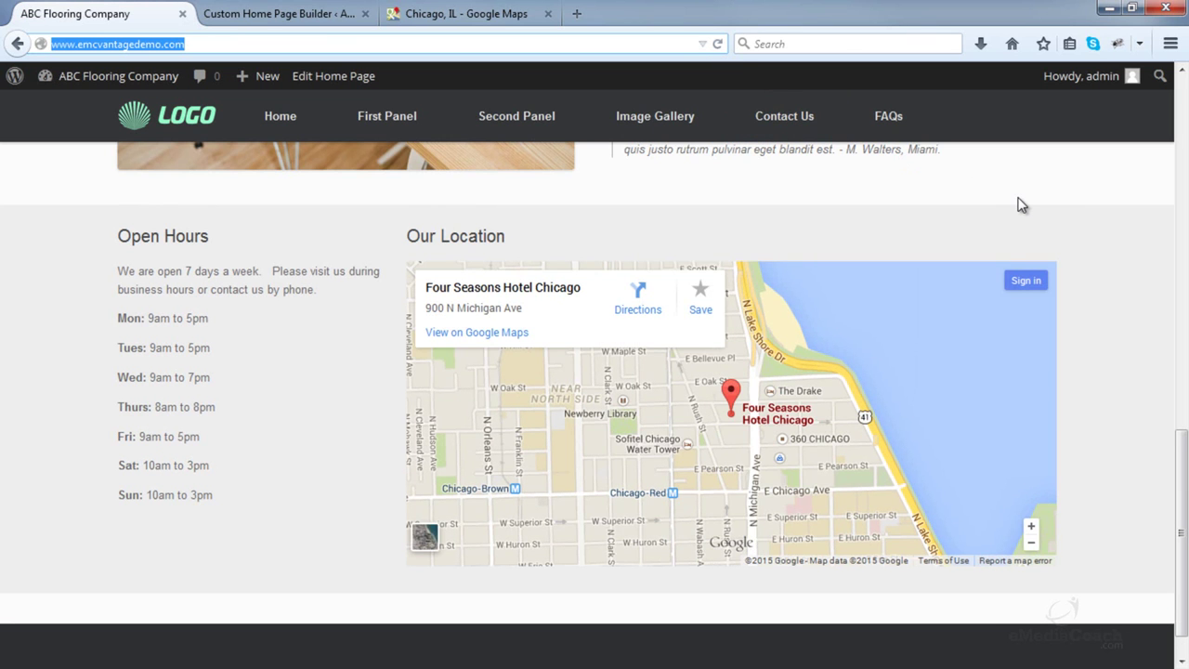
scroll(1019, 204, "up", 15)
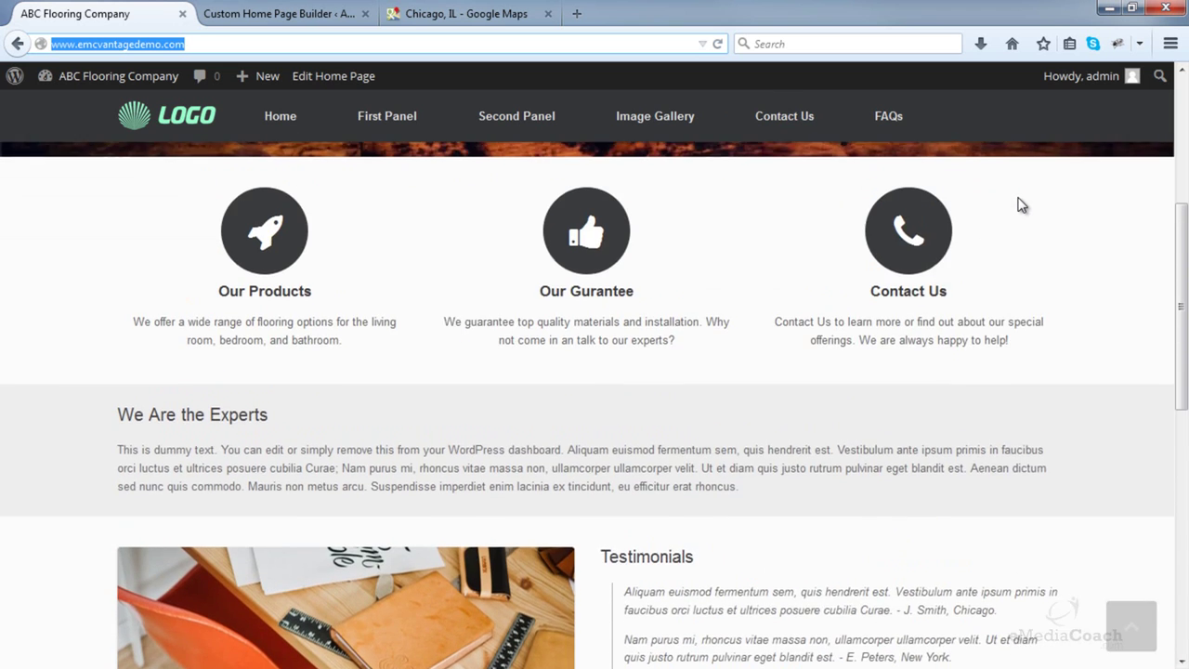
scroll(1019, 204, "down", 5)
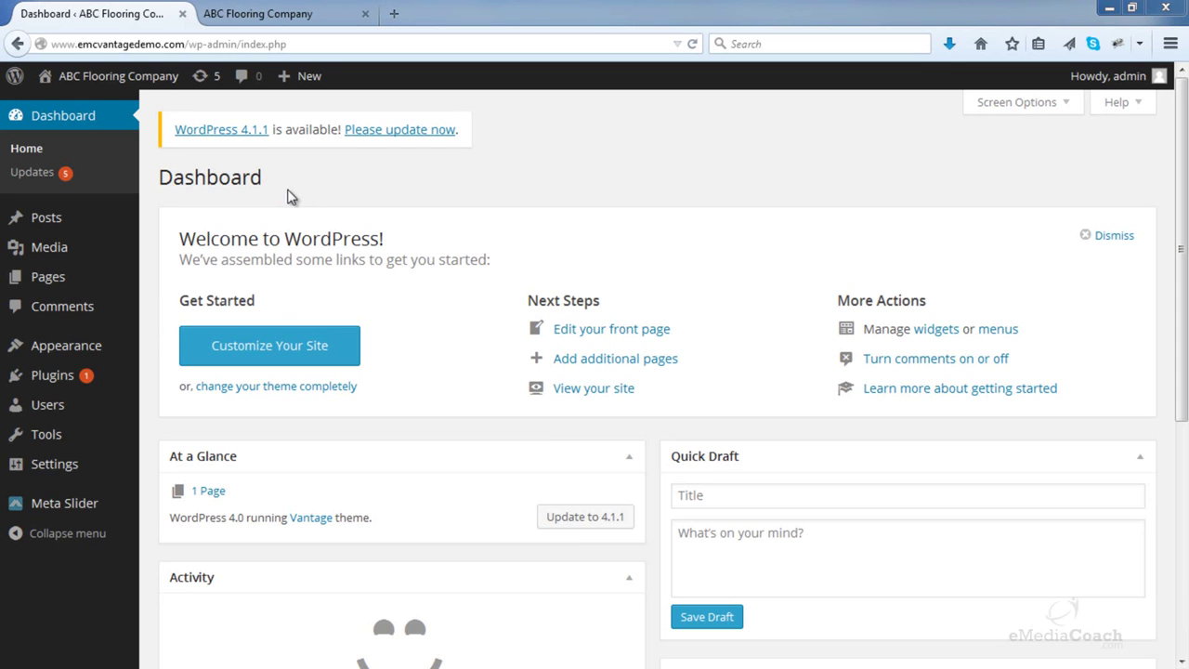
- Create and publish a new page titled 'Contact Us'
mouse_move(82, 277)
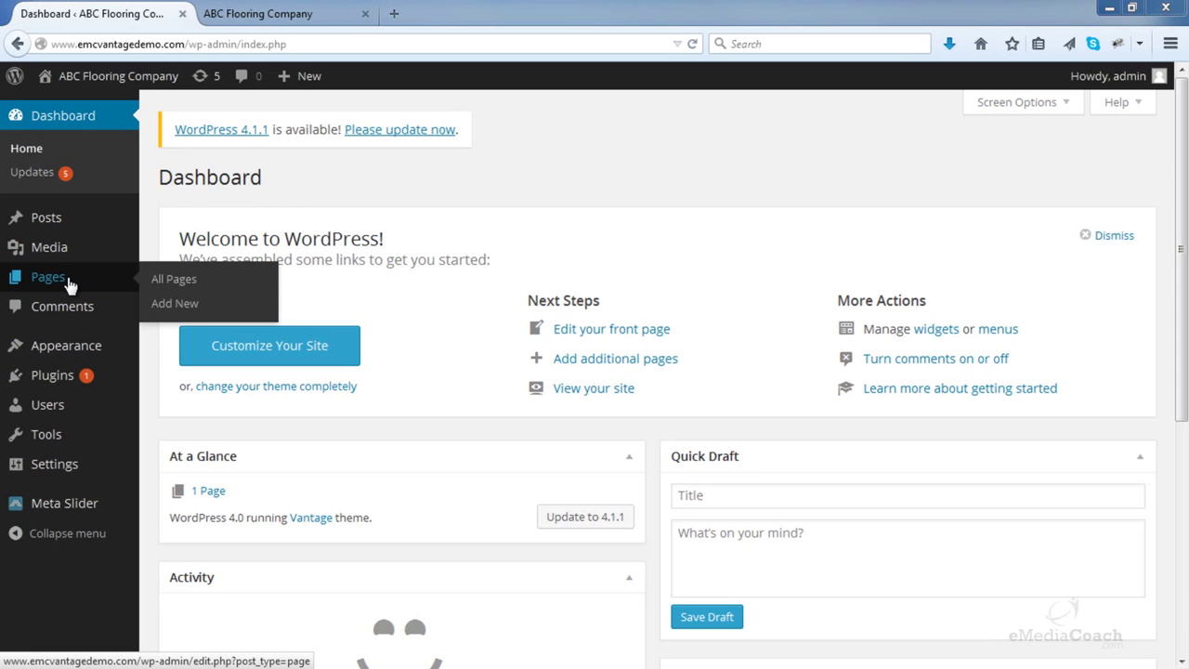
left_click(69, 281)
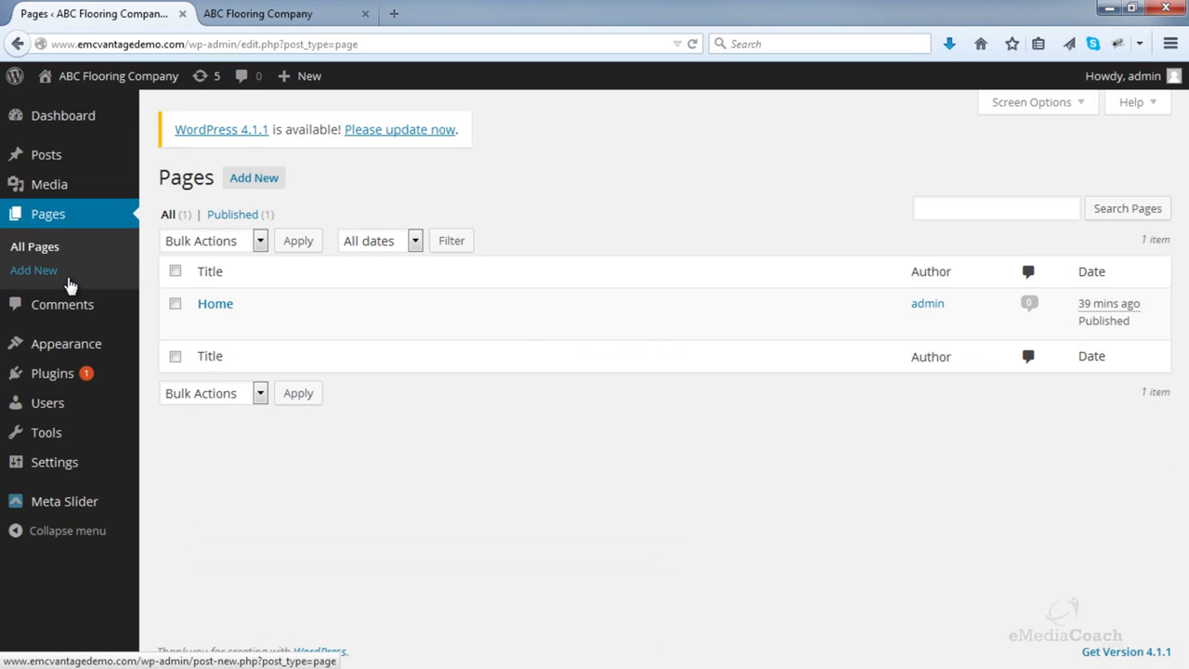
left_click(254, 179)
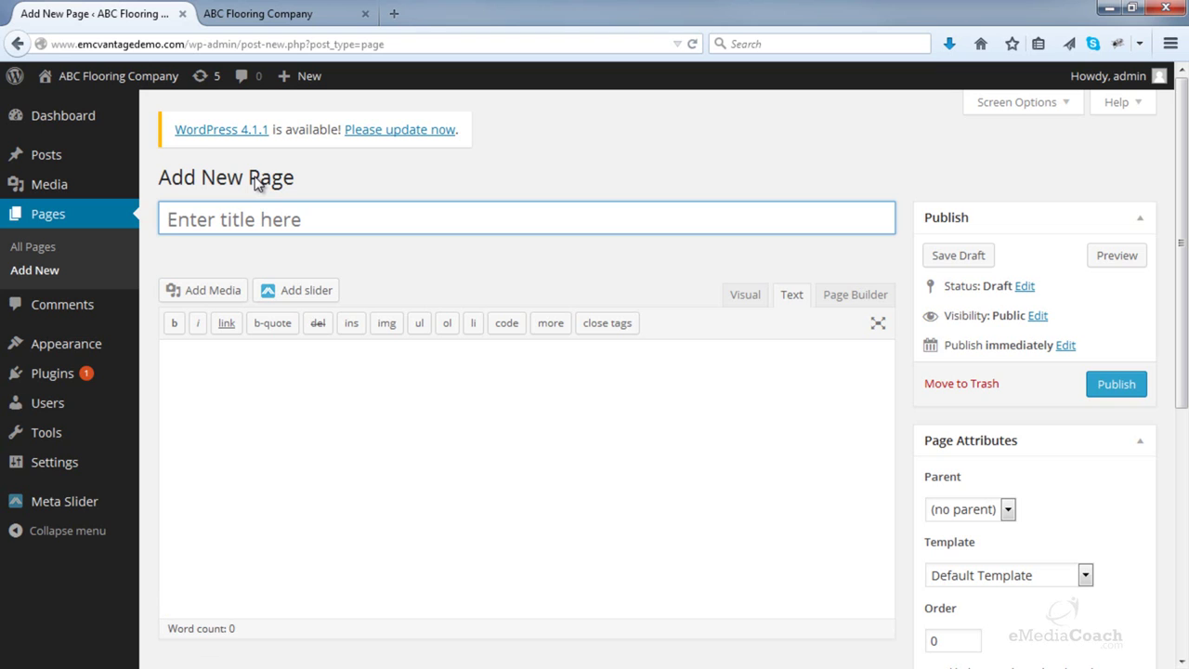
type("Co")
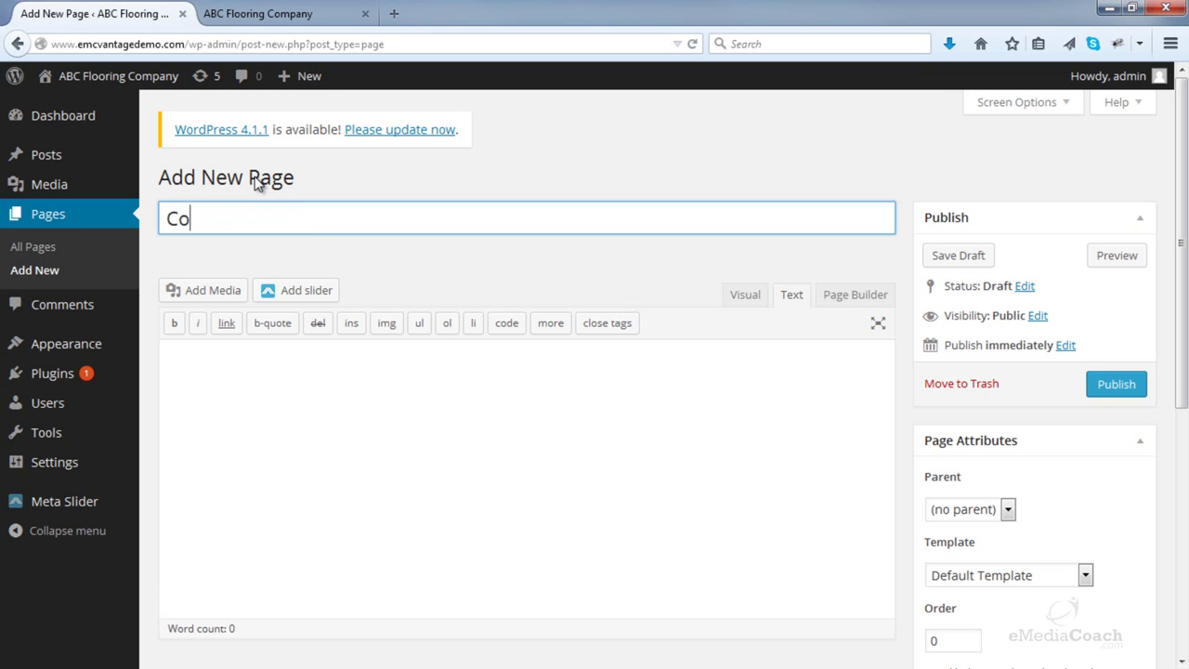
type("ntact Us")
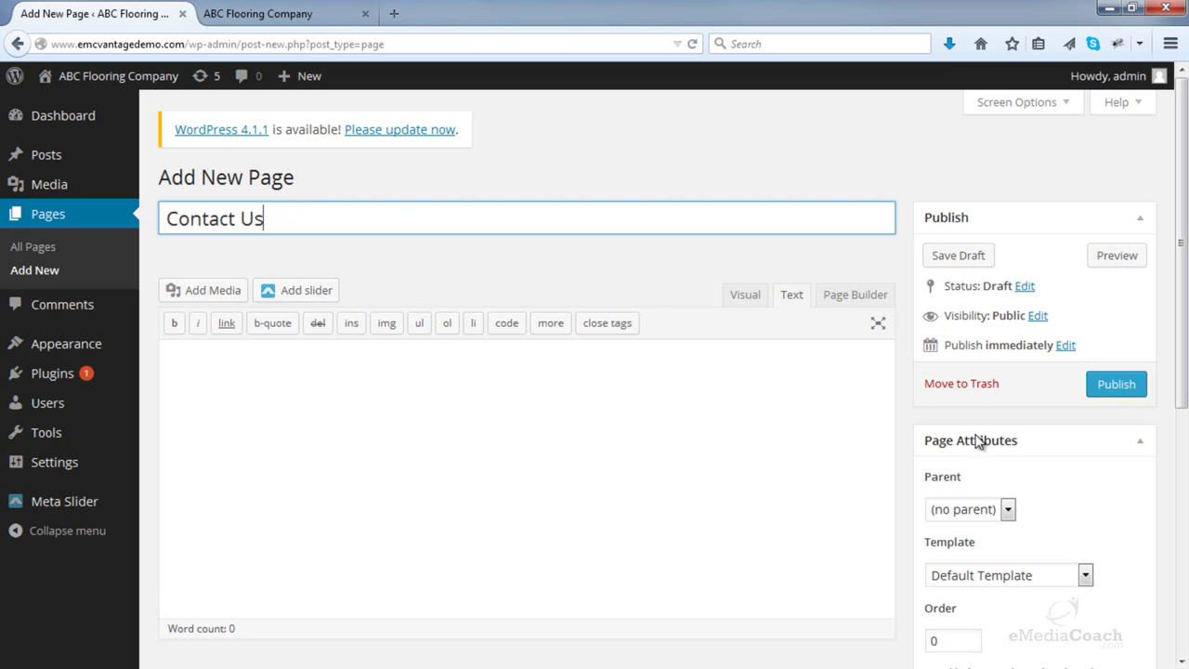
left_click(745, 294)
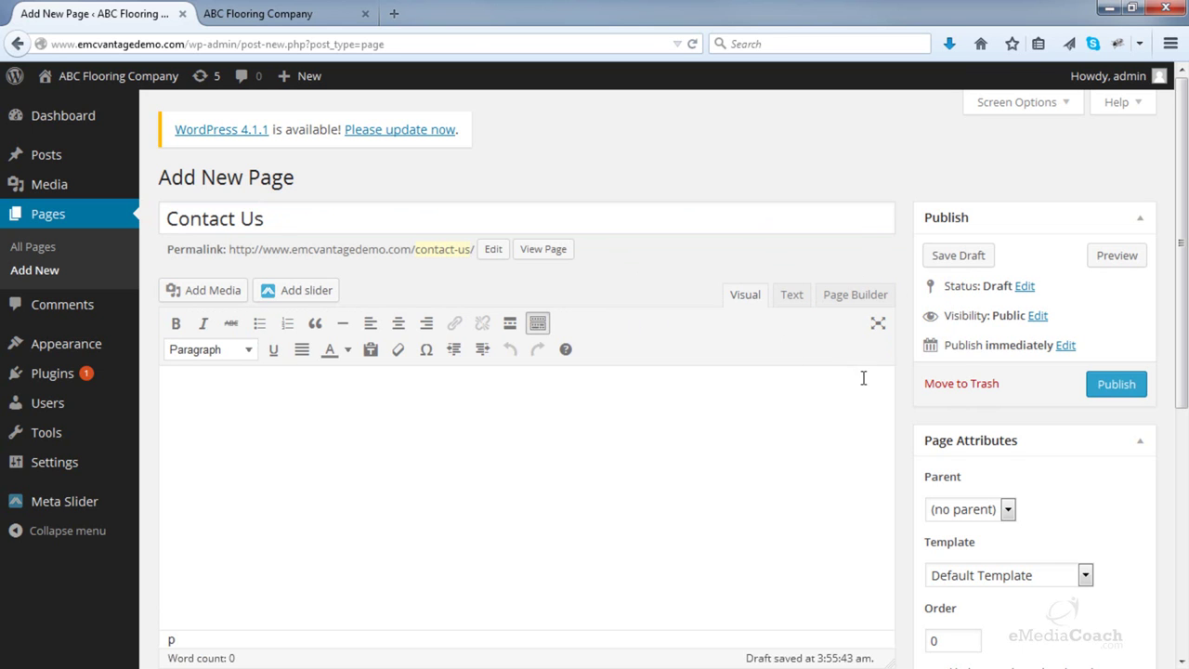
left_click(1116, 384)
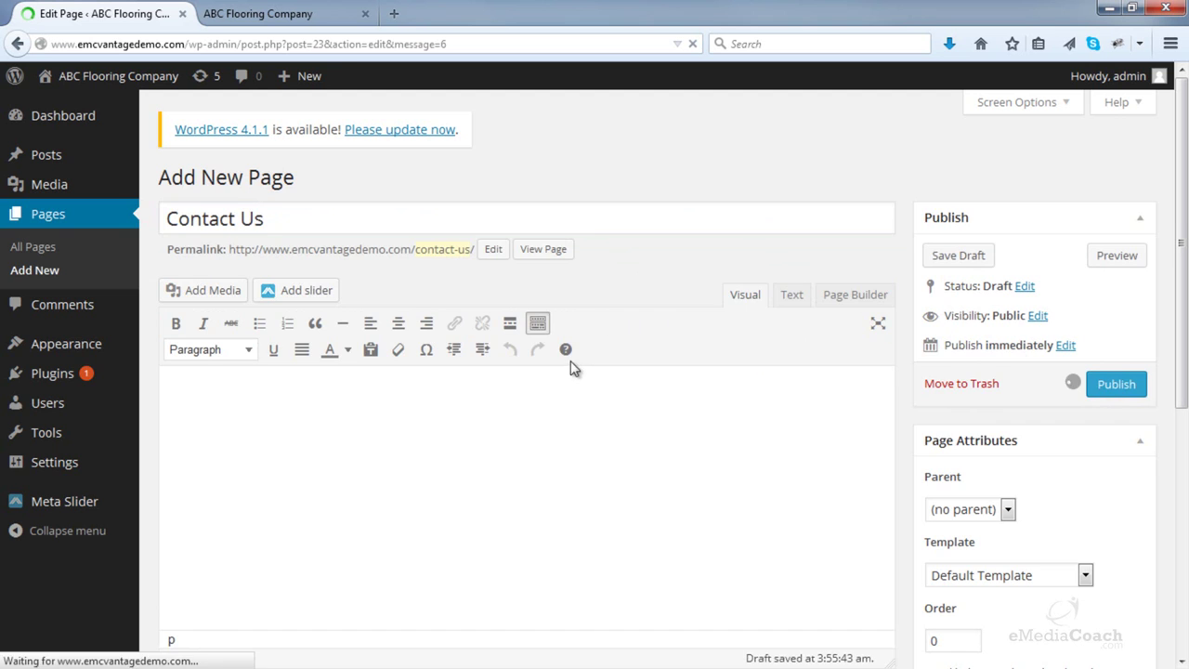
- Reopen Contact Us from All Pages, then return to the list and start another new page
left_click(21, 251)
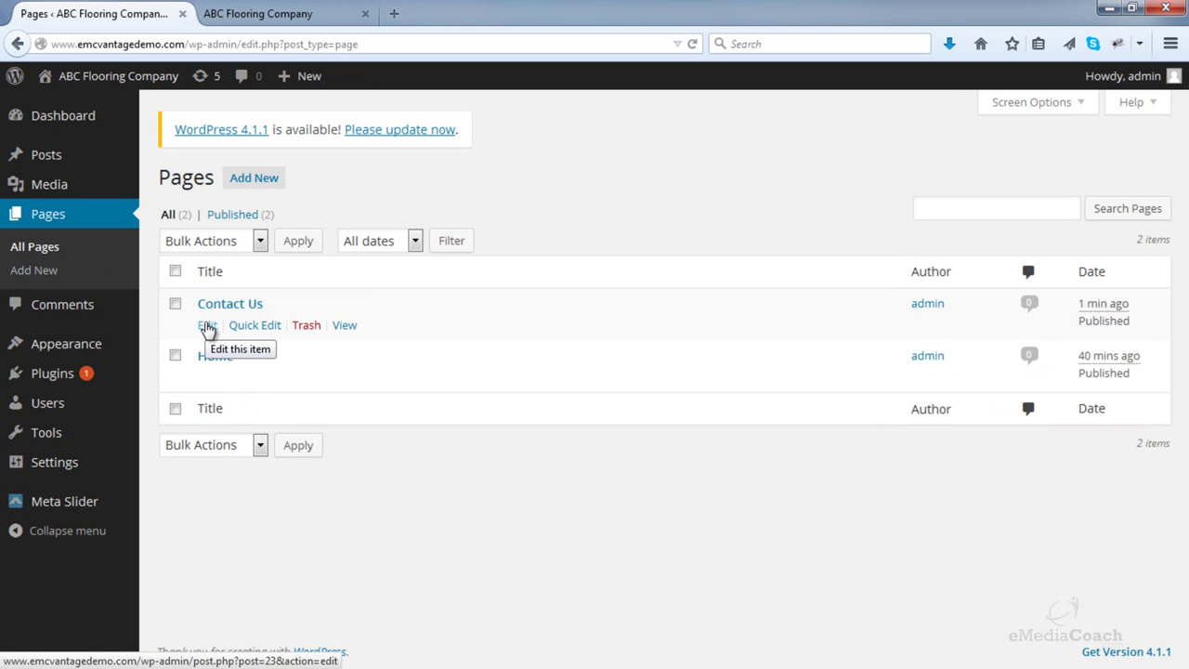
left_click(208, 330)
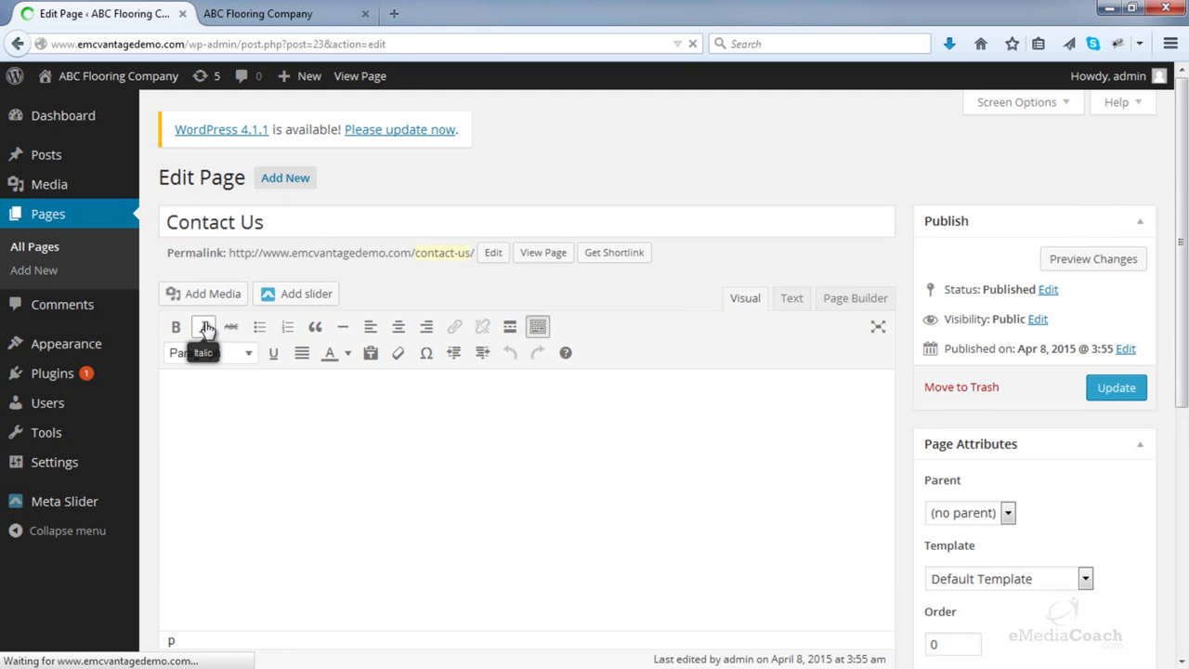
scroll(204, 326, "down", 2)
scroll(204, 326, "up", 2)
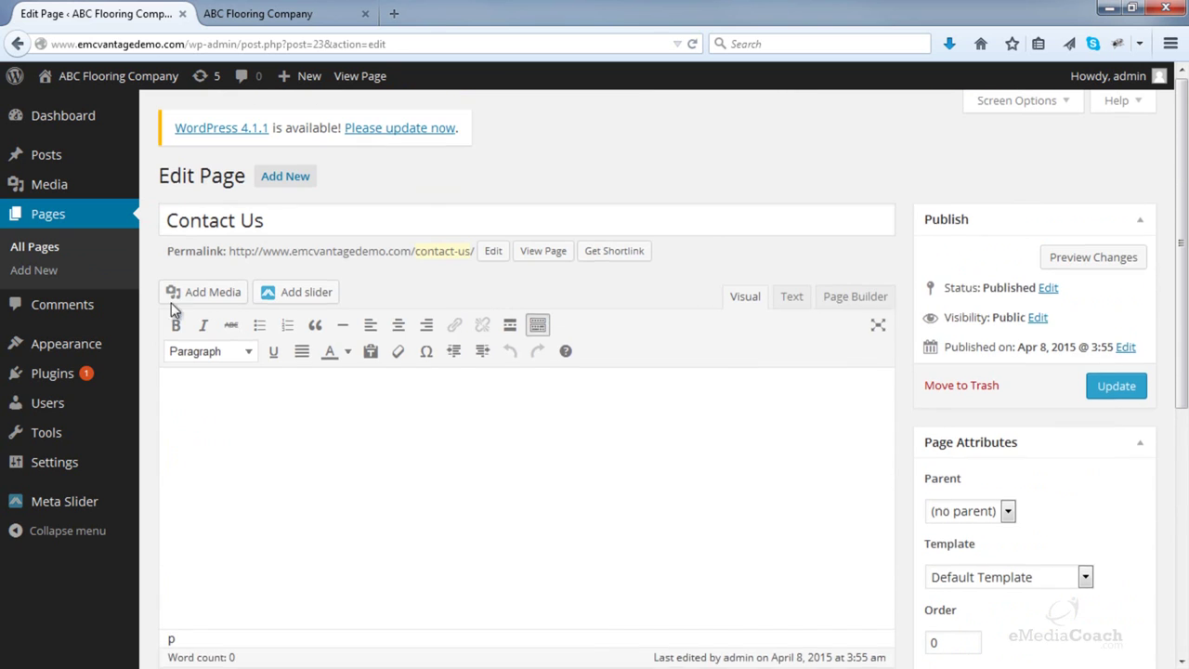
left_click(76, 259)
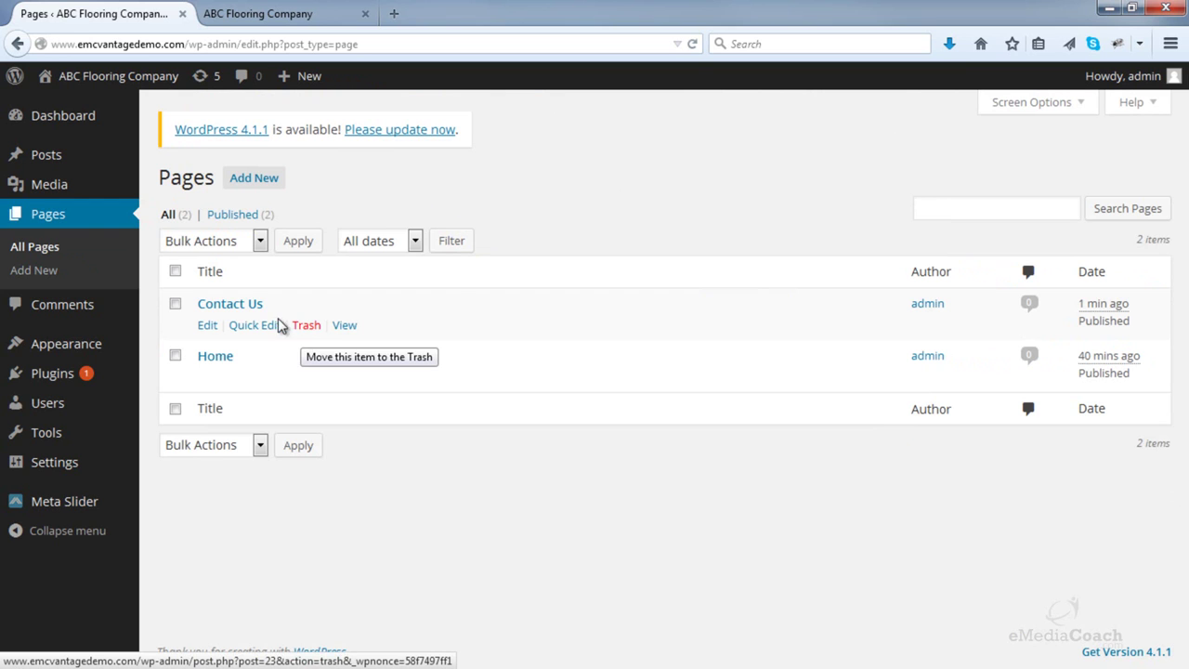
left_click(260, 191)
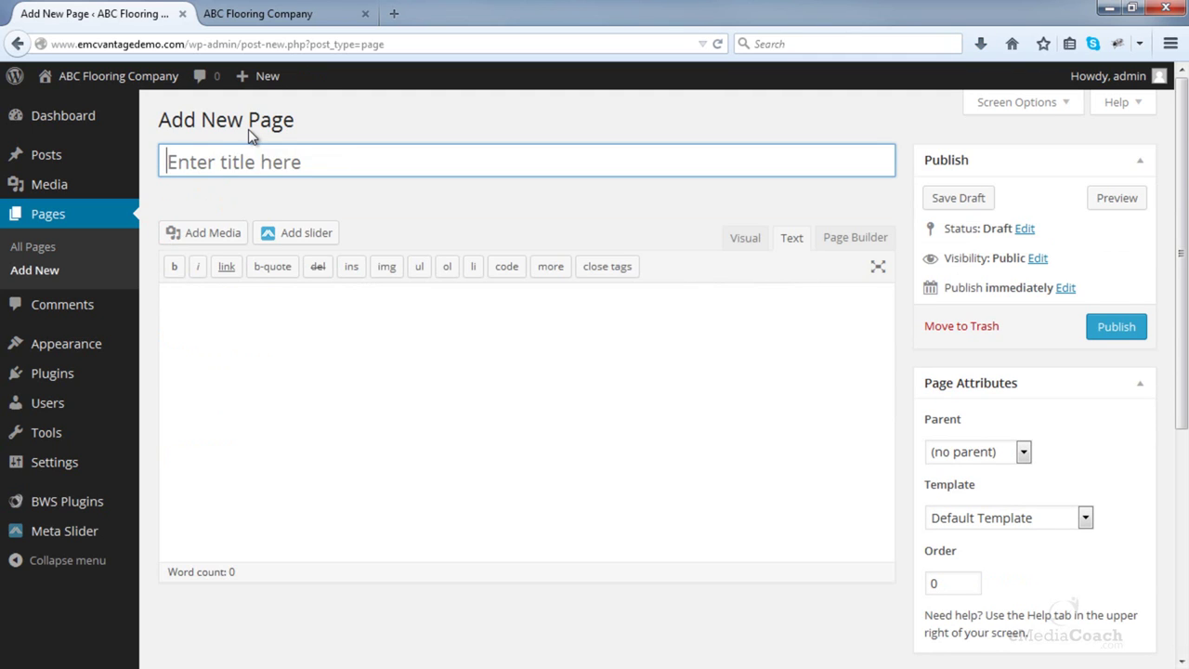
- Publish a page titled 'Floorboards', leaving its permalink slug unchanged
type("Flo")
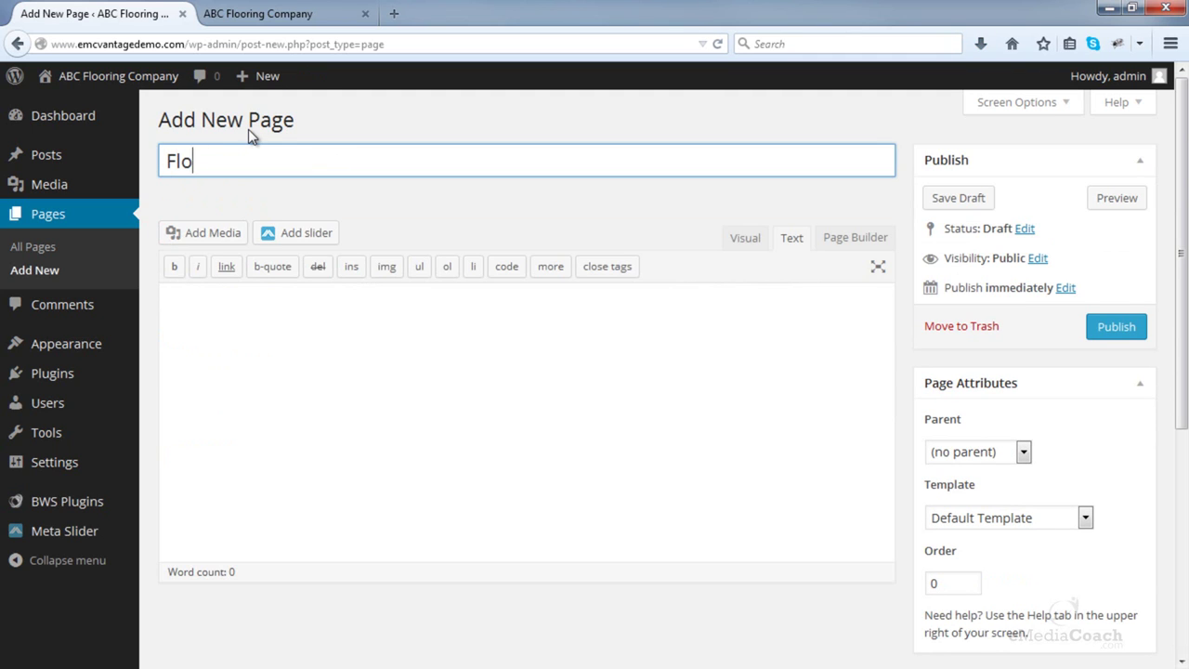
type("orboards")
left_click(1115, 327)
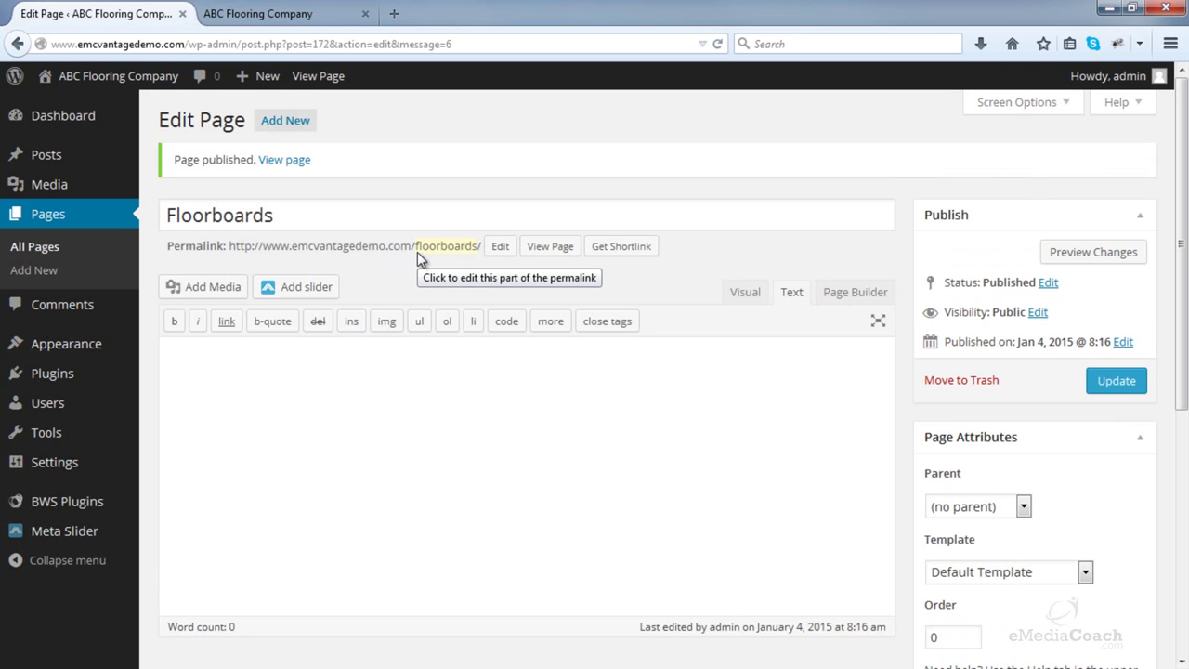
left_click(500, 246)
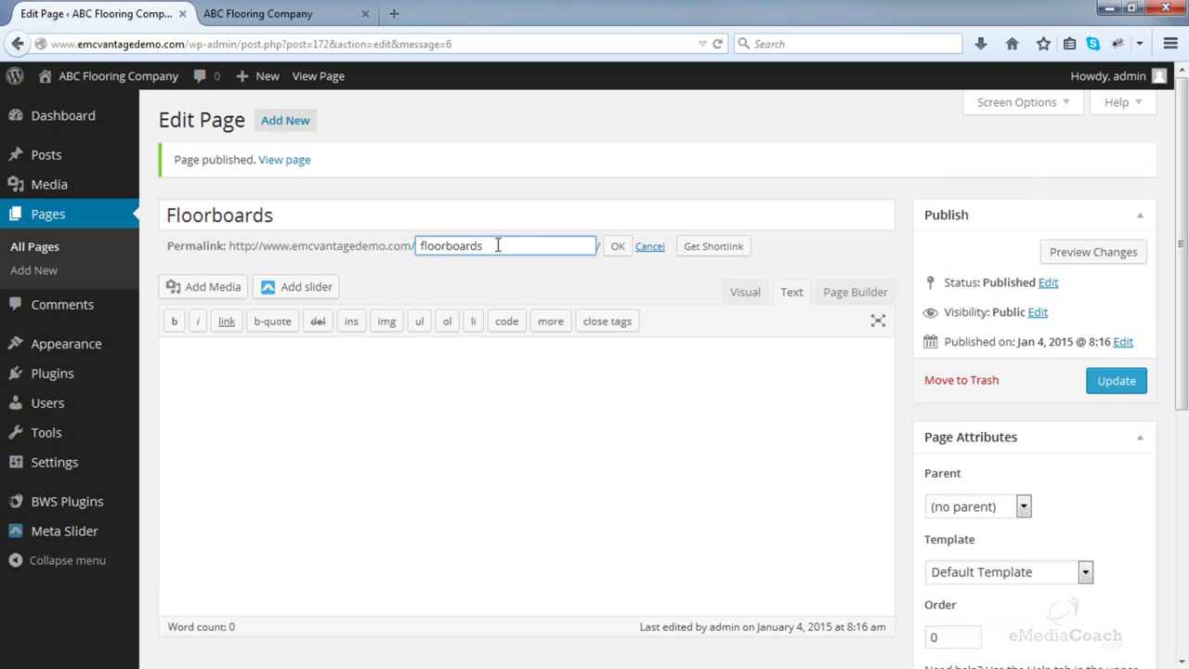
left_click(652, 249)
left_click(363, 220)
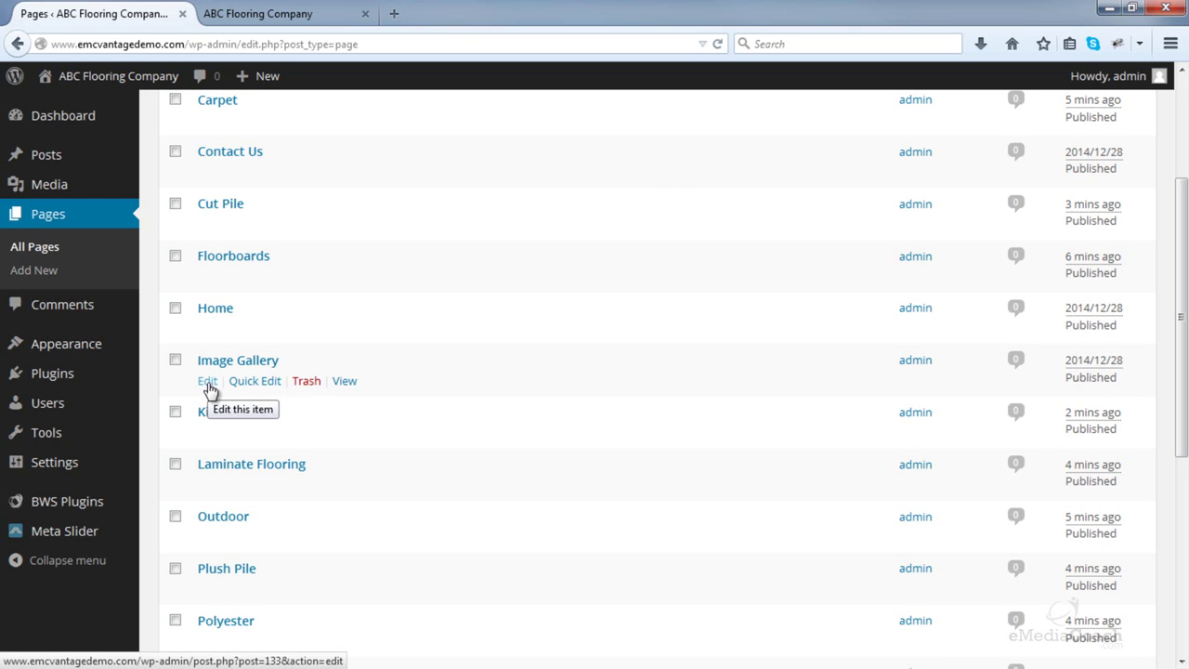
- Rename the 'Image Gallery' page to 'Gallery' and update it
left_click(207, 382)
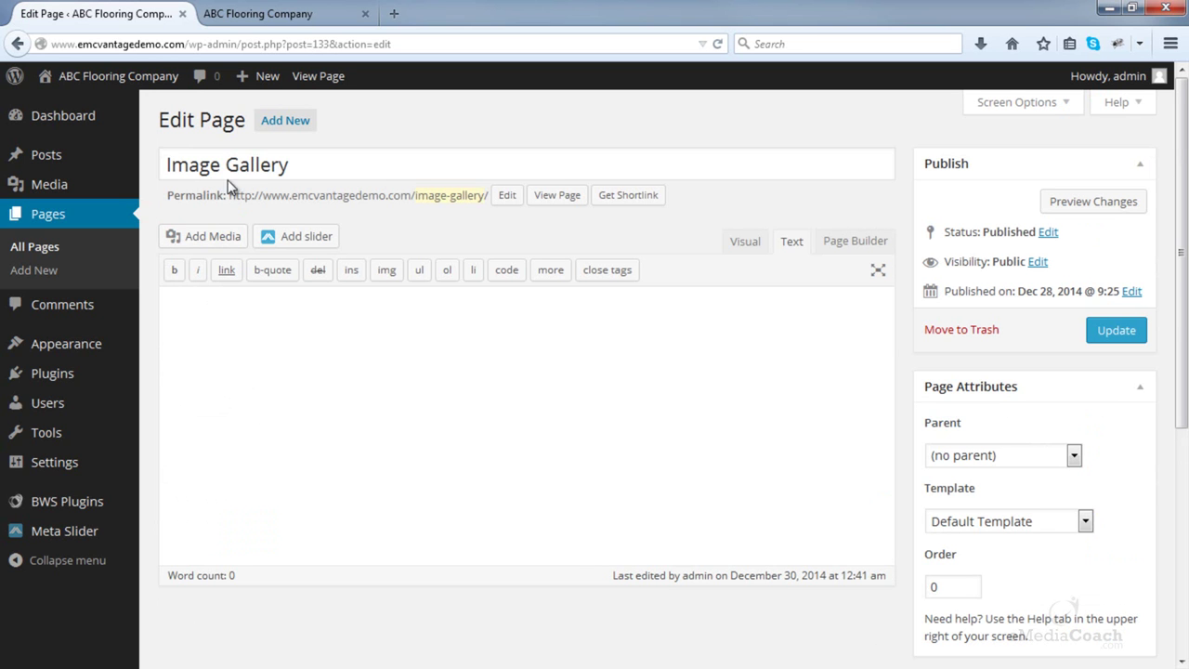
left_click_drag(224, 167, 90, 171)
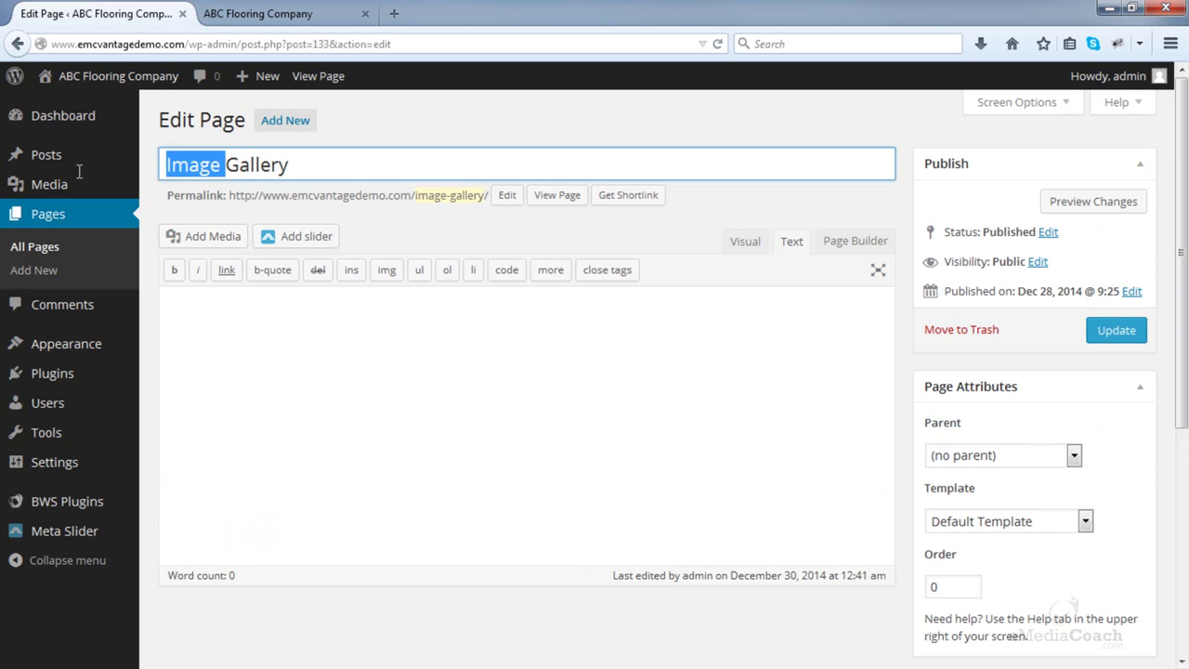
key("BackSpace")
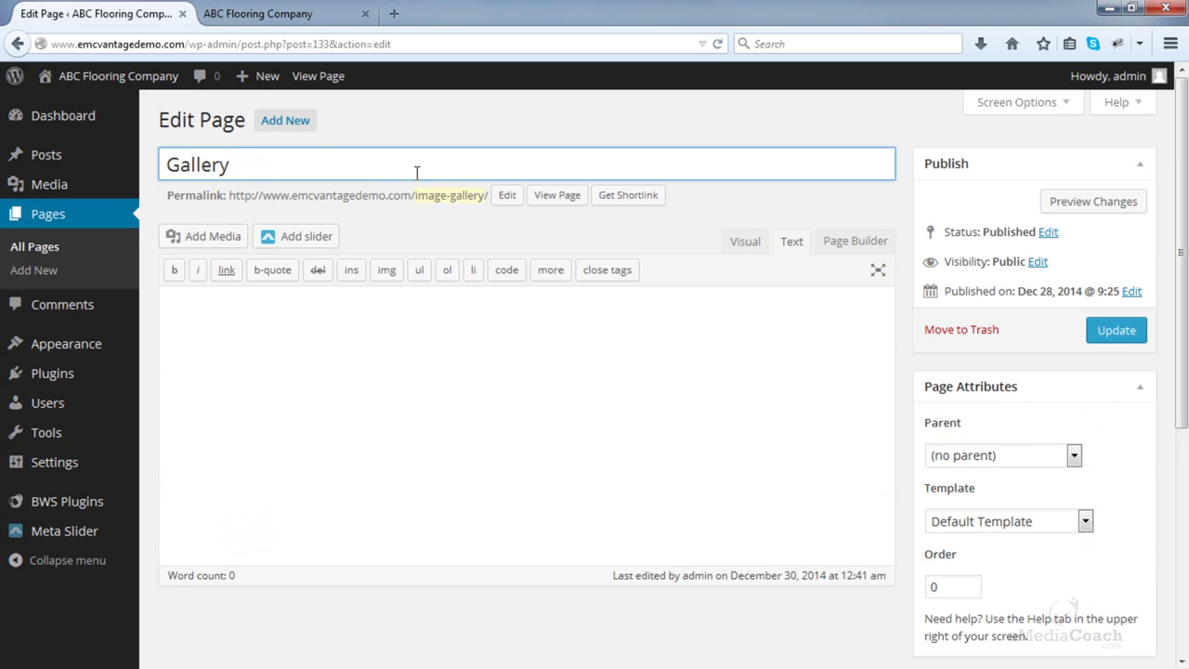
left_click(1105, 332)
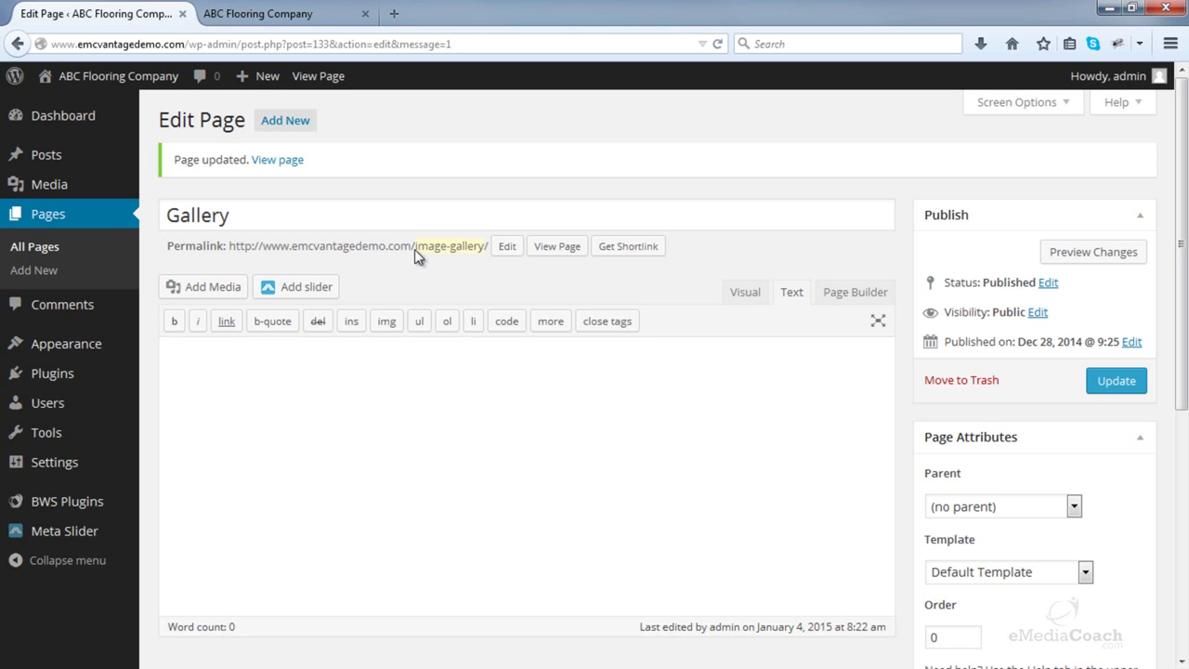
- Change the Gallery page's slug to 'gallery', save it, and open the Floorboards page editor
left_click(507, 246)
left_click_drag(455, 246, 324, 245)
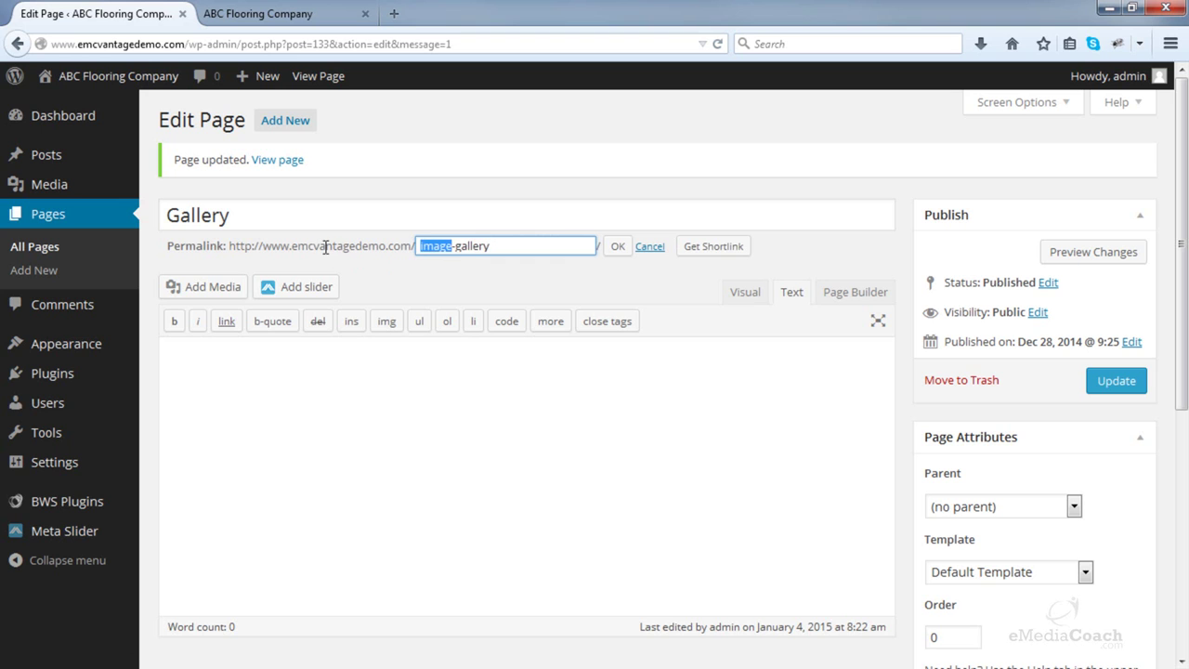
key("BackSpace")
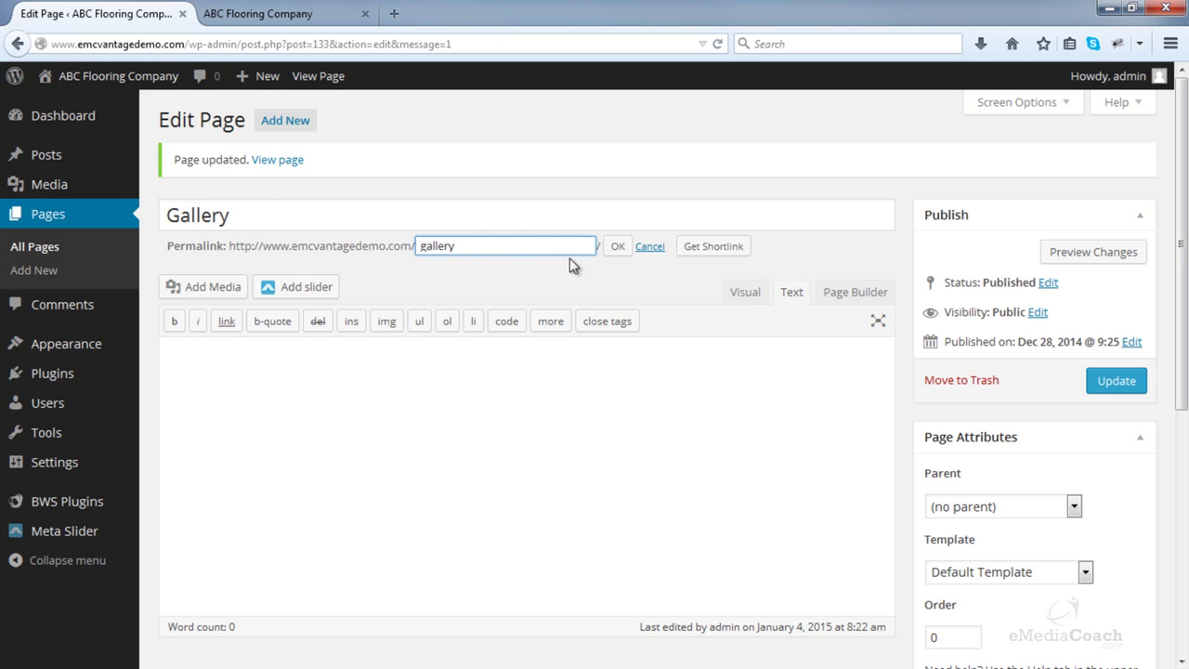
left_click(617, 248)
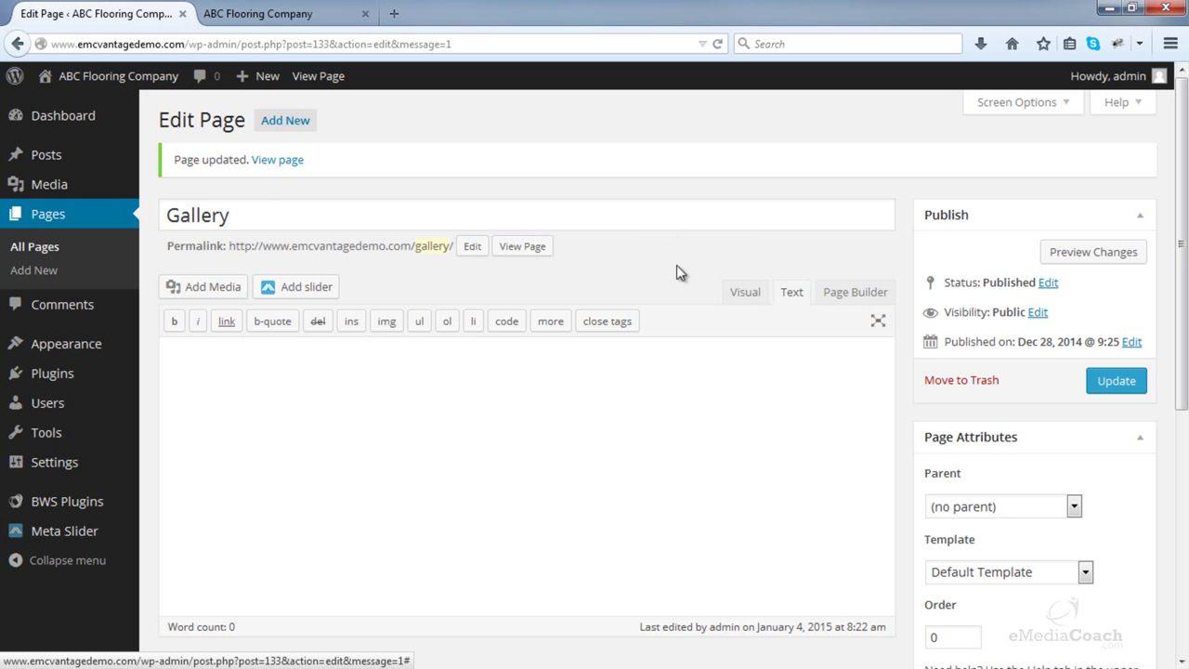
left_click(1096, 384)
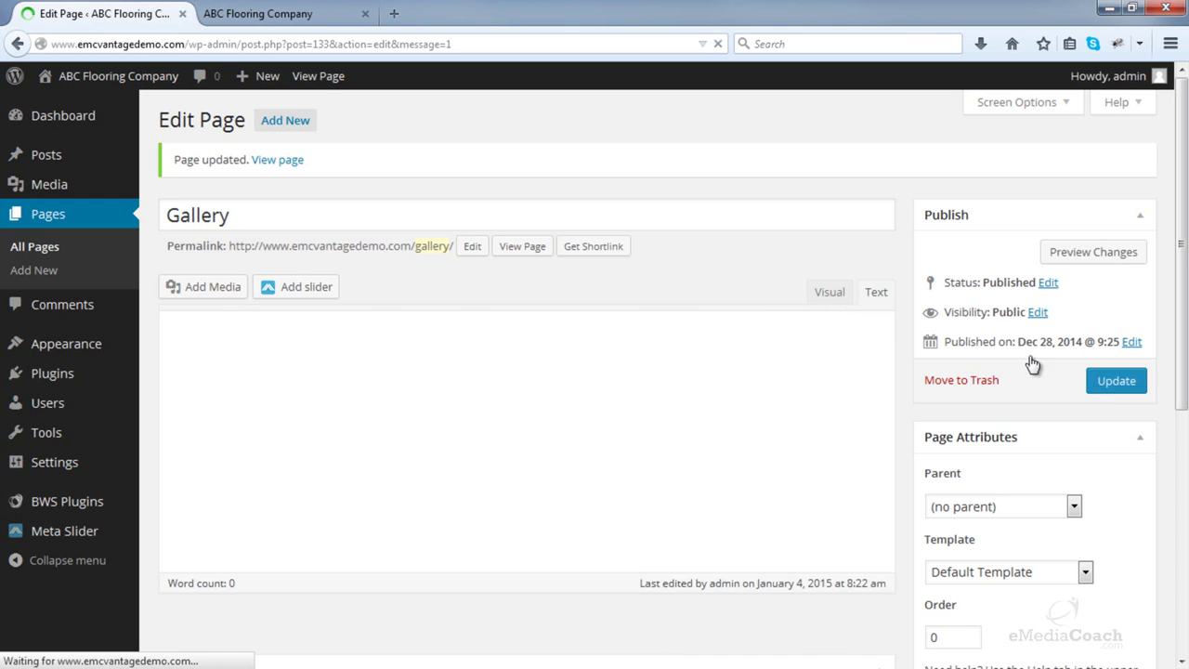
left_click(525, 254)
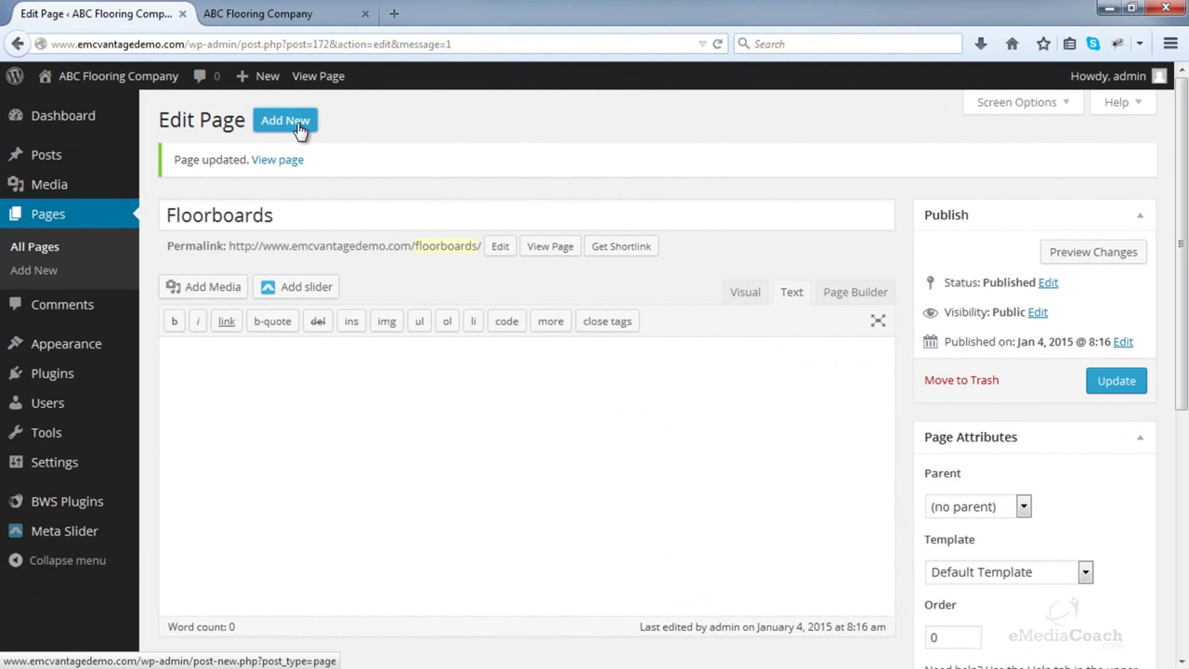
- Publish new empty pages titled 'Carpet' and 'Tiles'
left_click(299, 127)
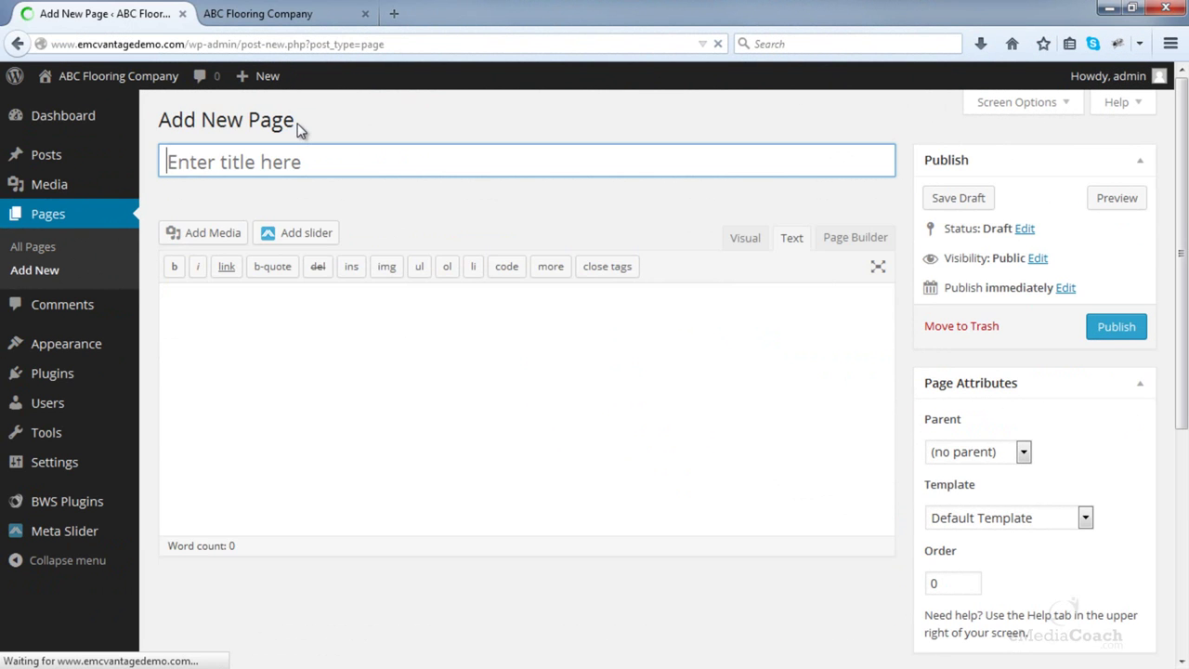
type("Carpet")
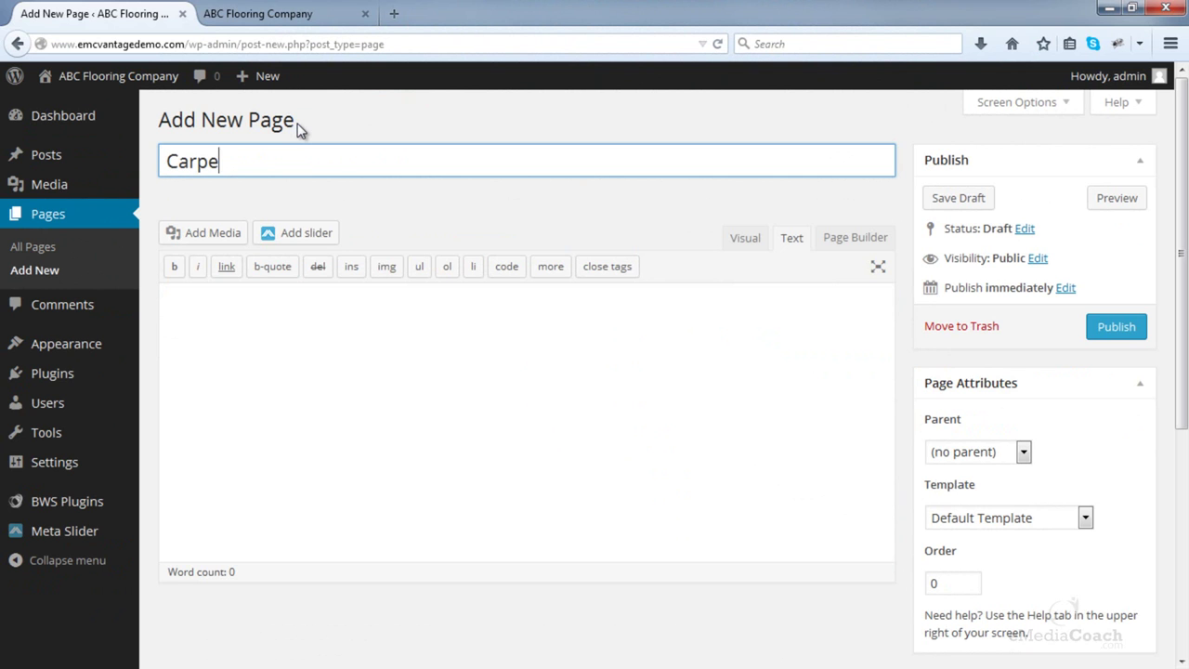
left_click(1095, 334)
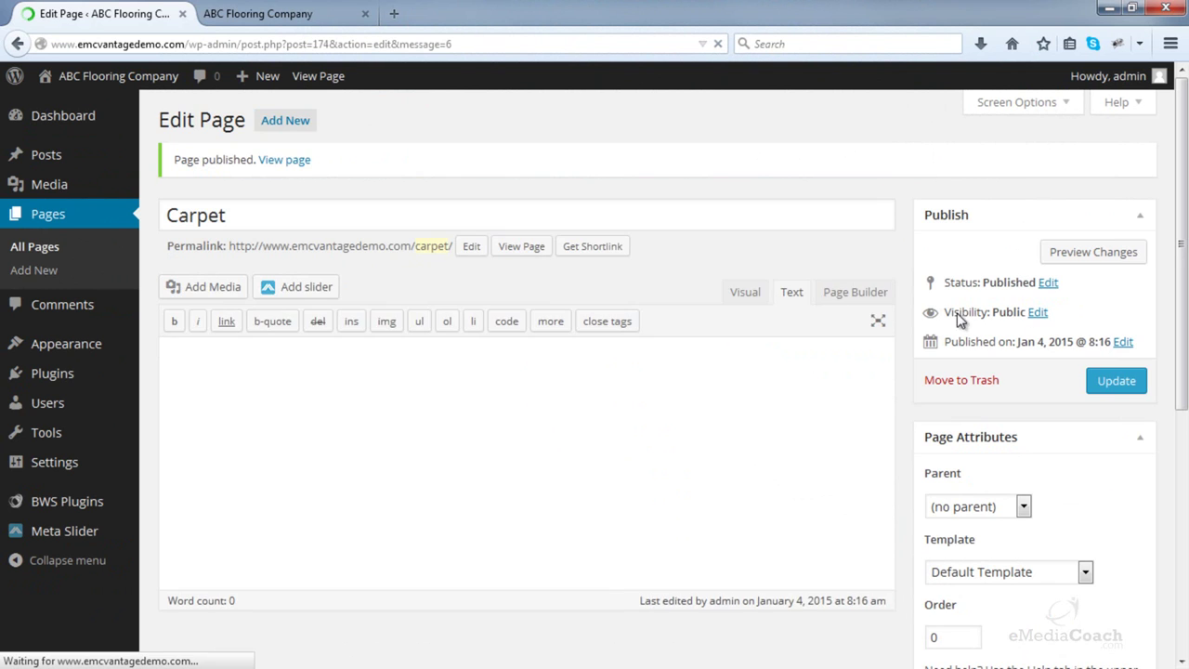
left_click(299, 127)
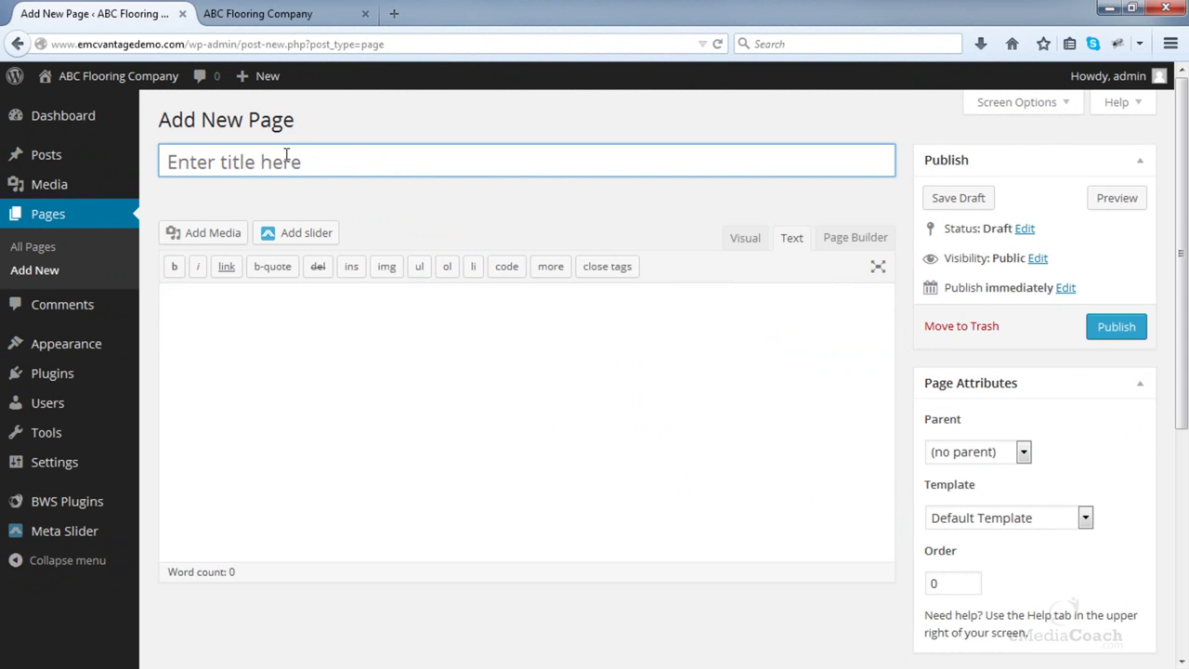
left_click(286, 155)
type("Tiles")
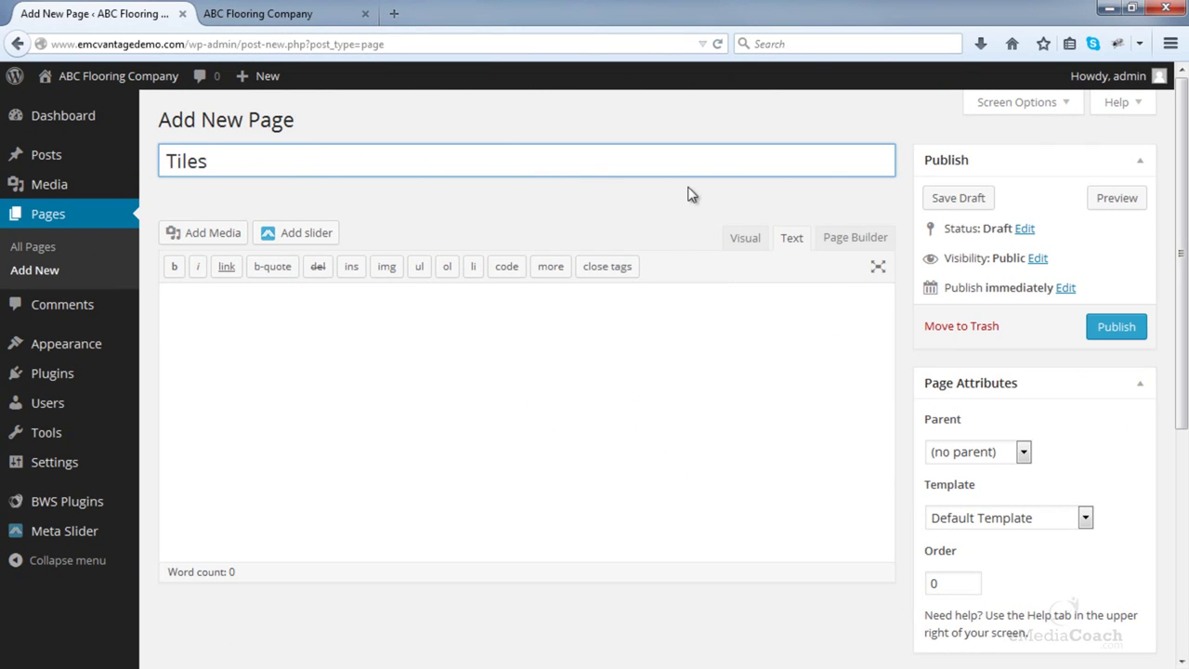
left_click(1118, 327)
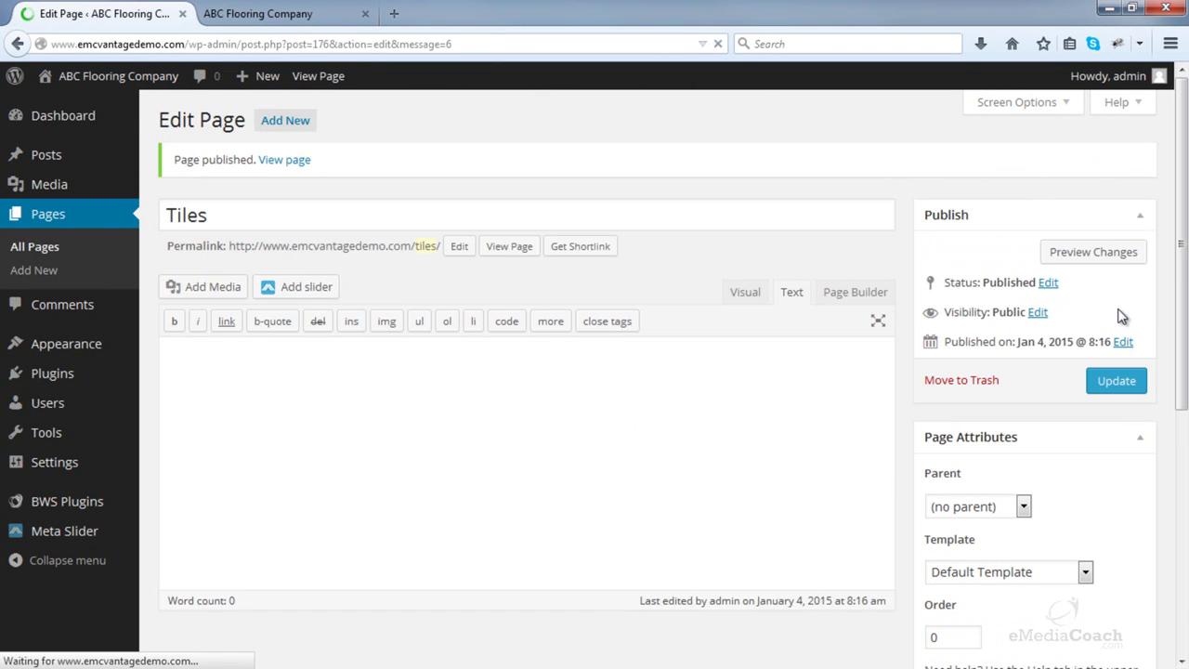
- Publish new empty pages titled 'Outdoor' and 'Solid Pine Floorboards'
left_click(300, 130)
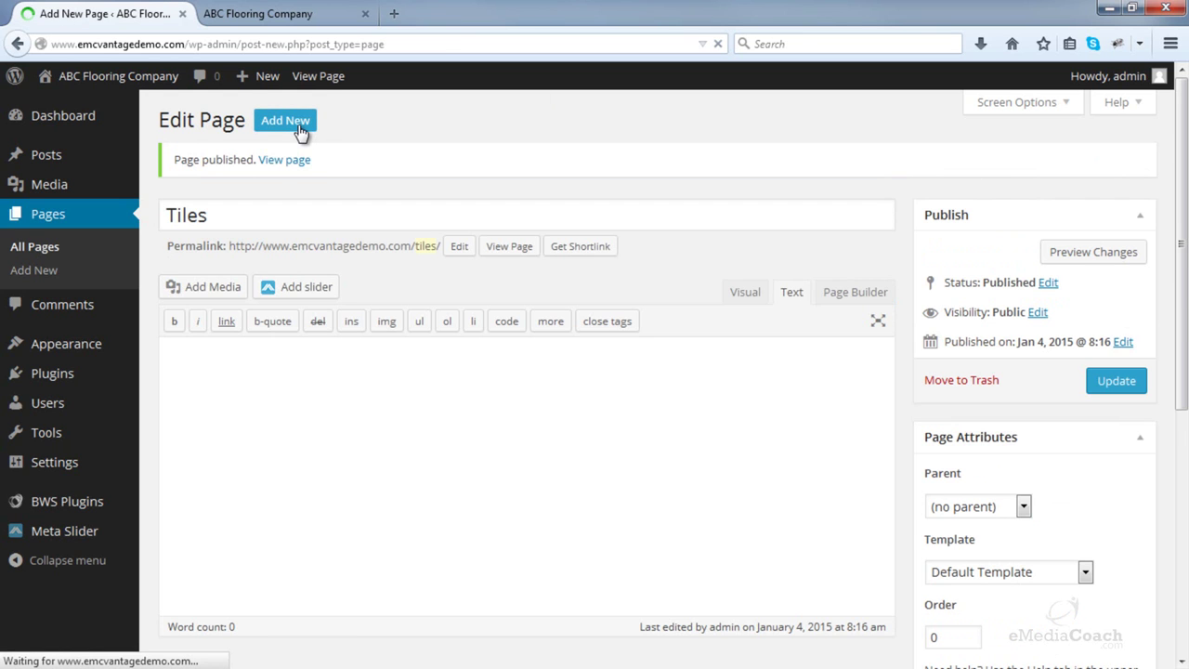
type("Outdoor")
left_click(1094, 331)
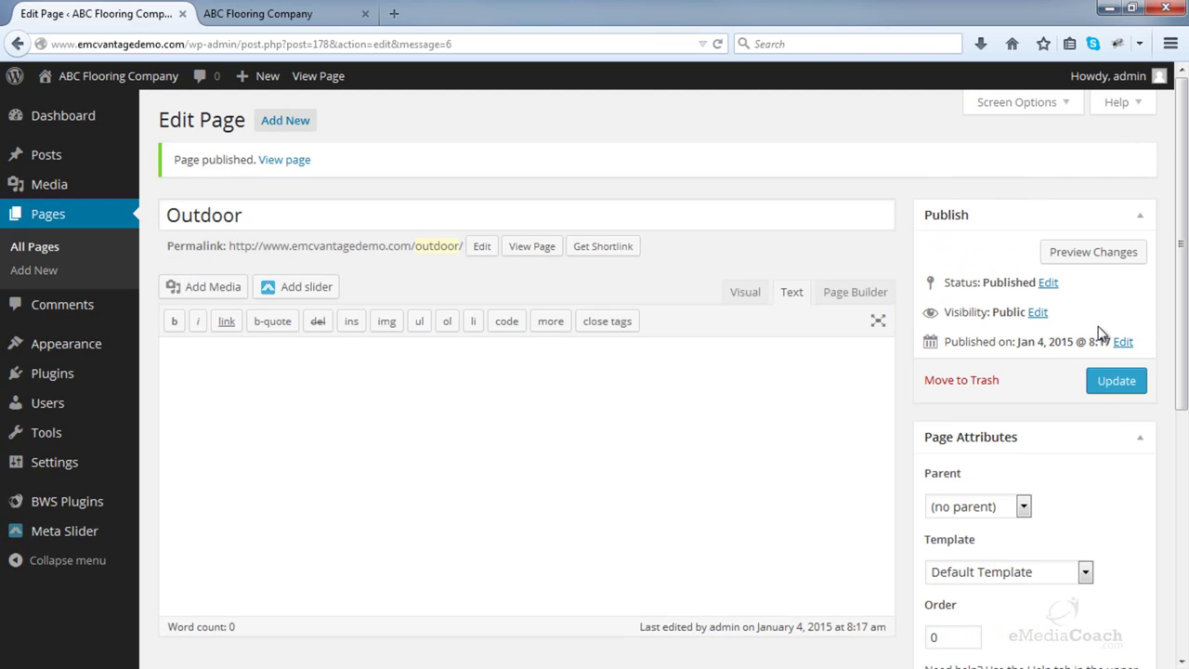
left_click(286, 122)
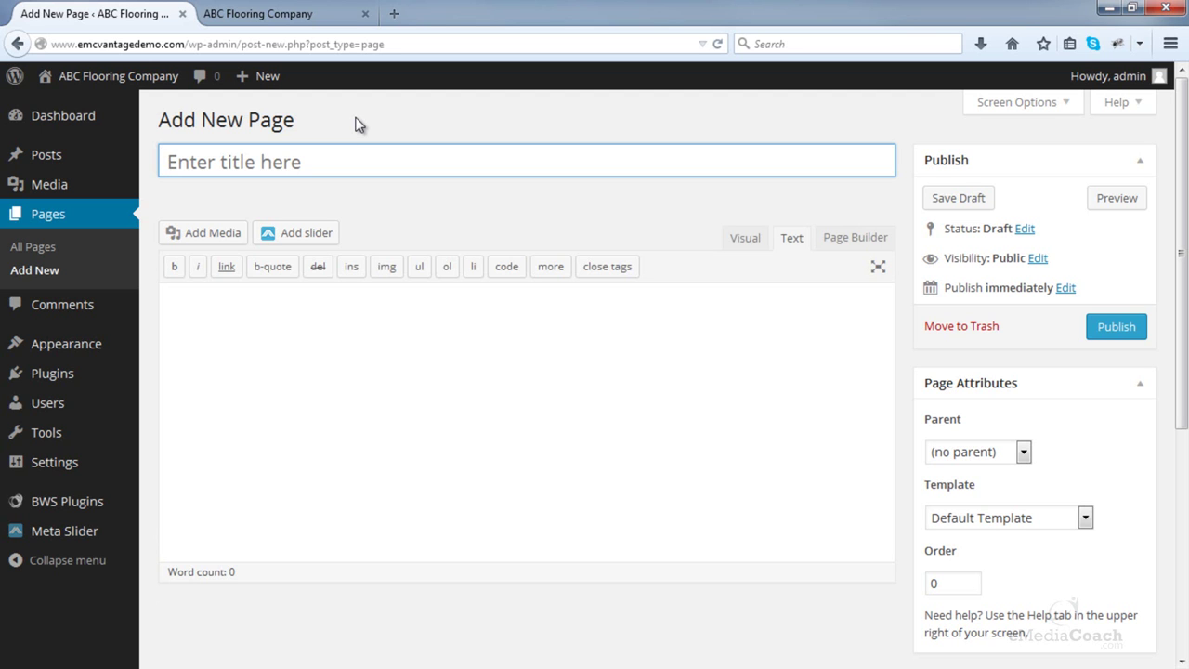
type("Solid Pine ")
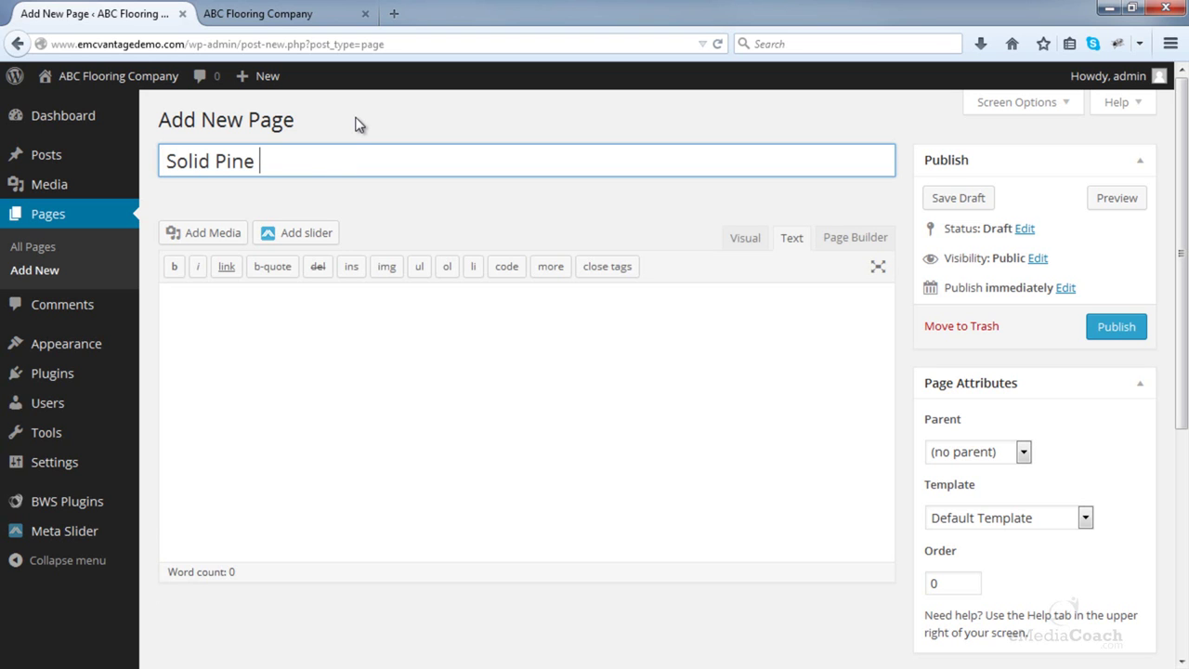
type("Floorboards")
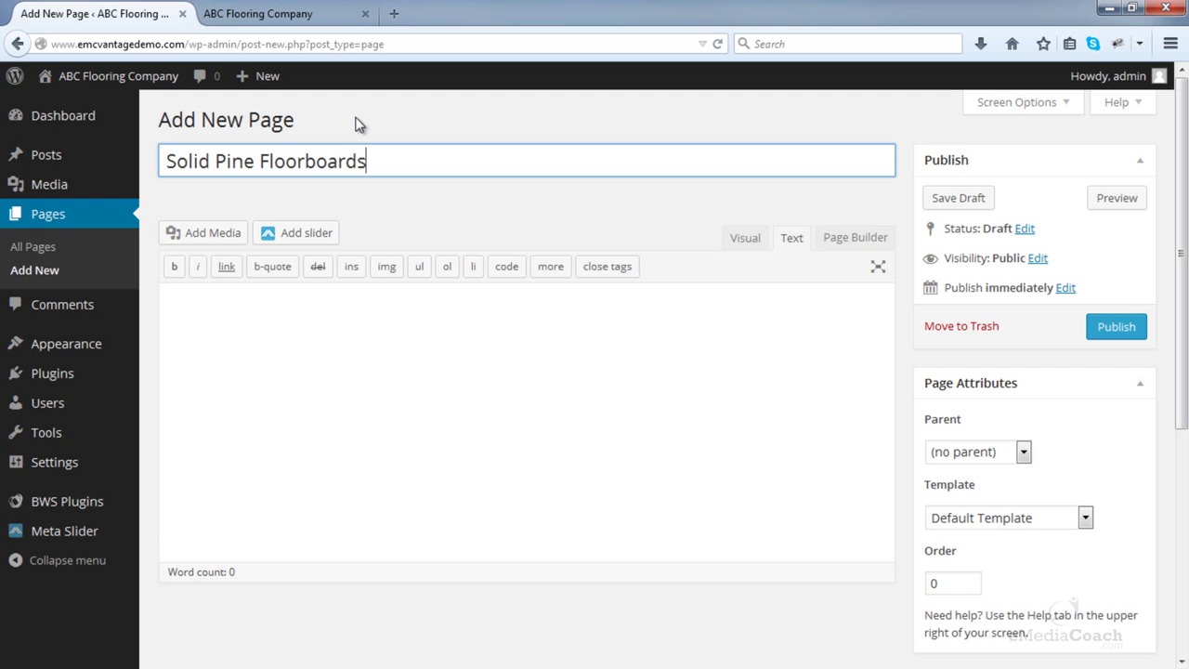
left_click(1106, 326)
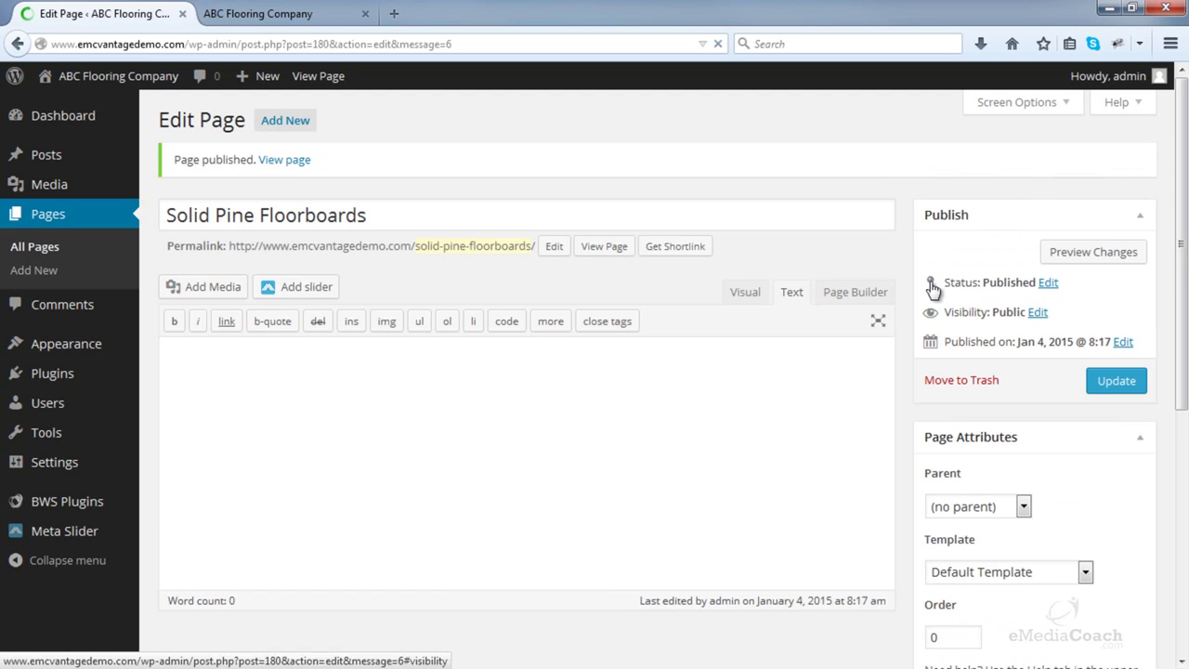
- Publish new pages titled 'Laminate Flooring', 'Plush Pile' and 'Polyester'
left_click(290, 122)
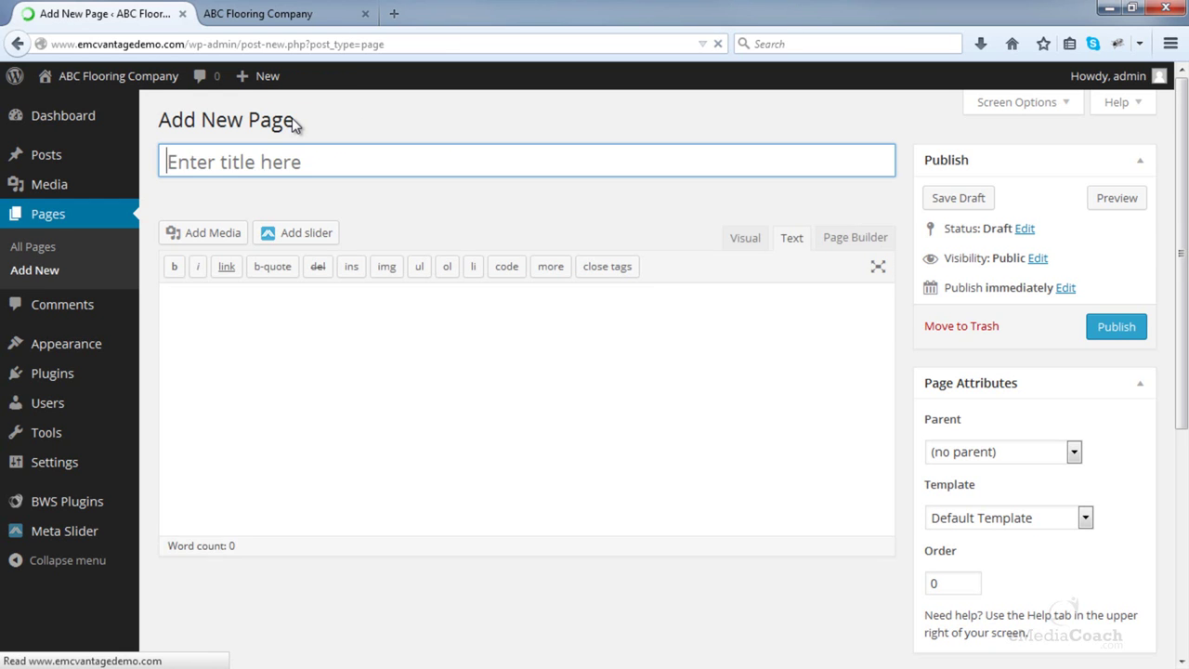
type("Laminate F")
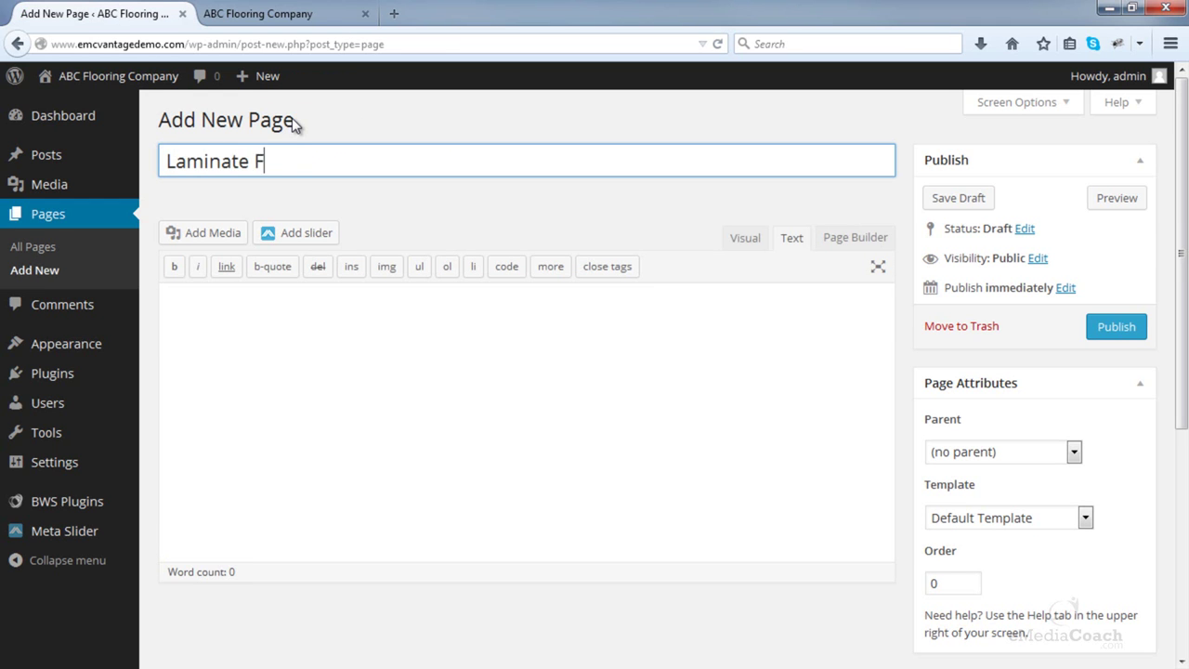
type("looring")
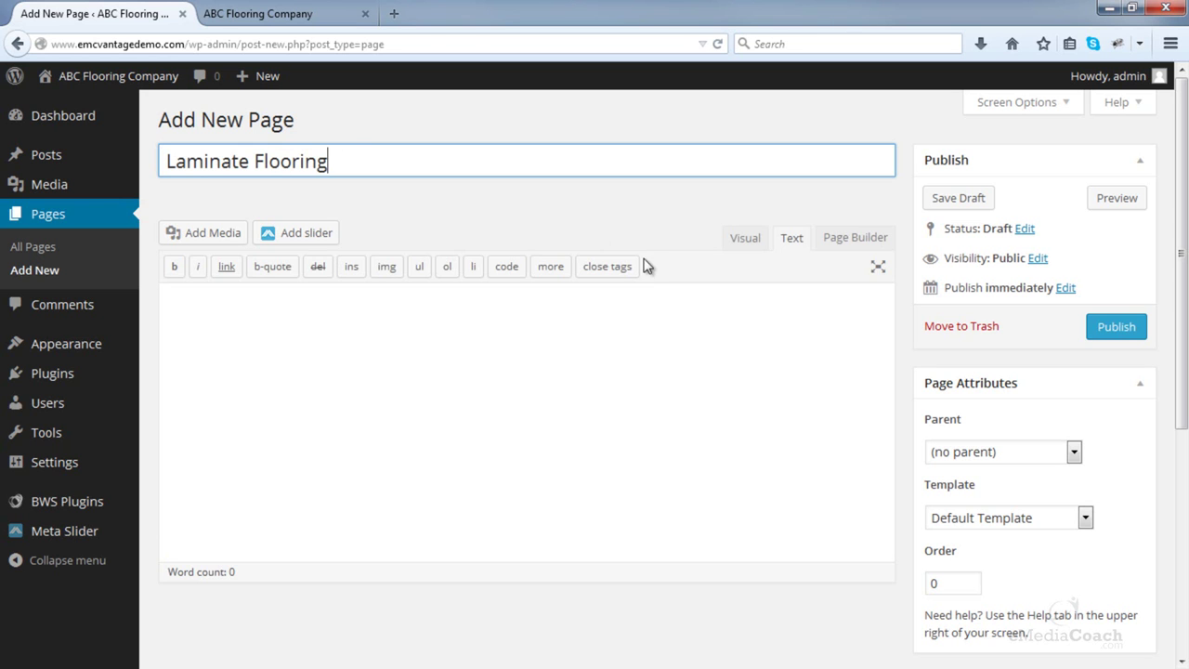
left_click(1094, 330)
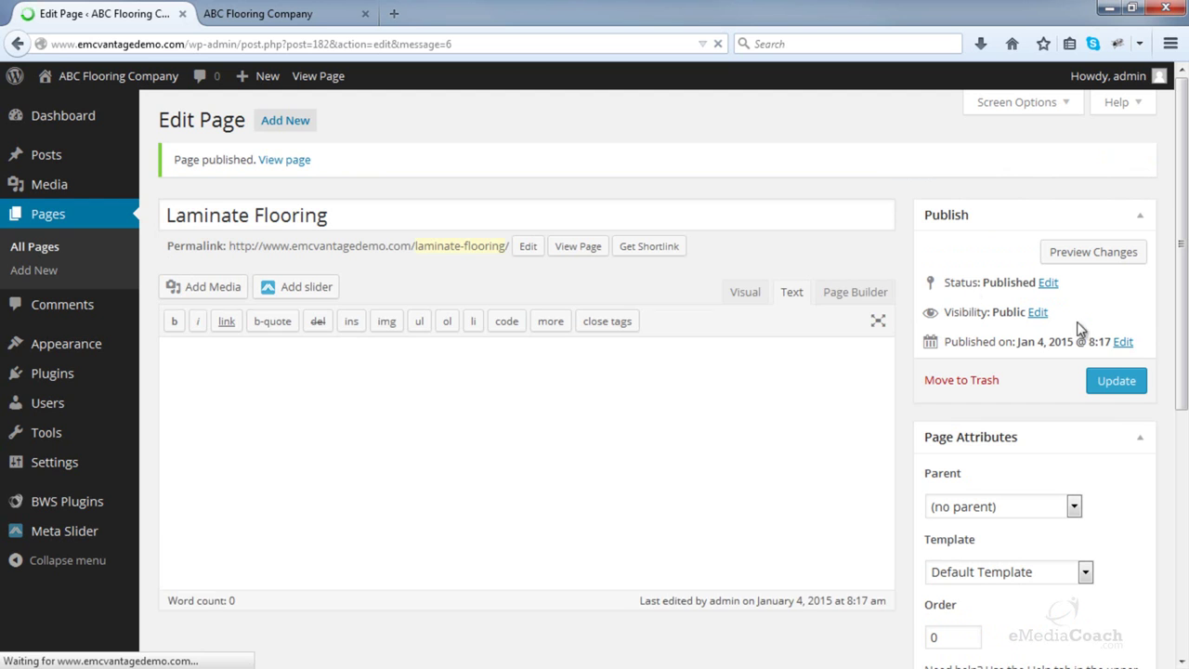
left_click(288, 122)
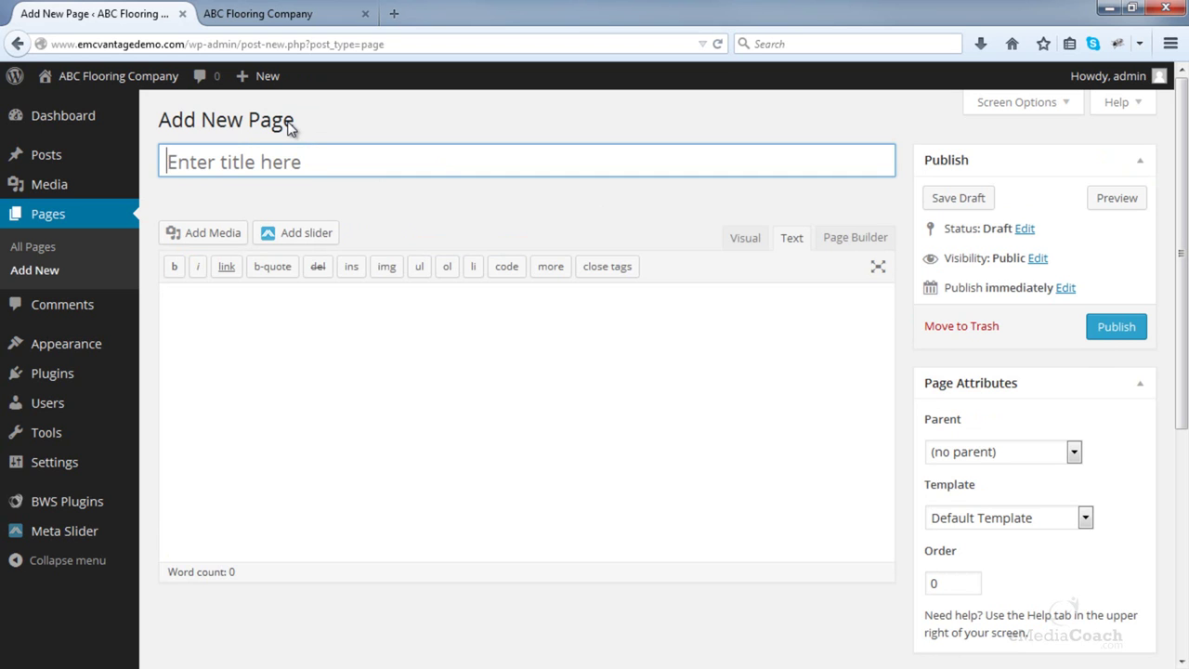
type("Plush Pile")
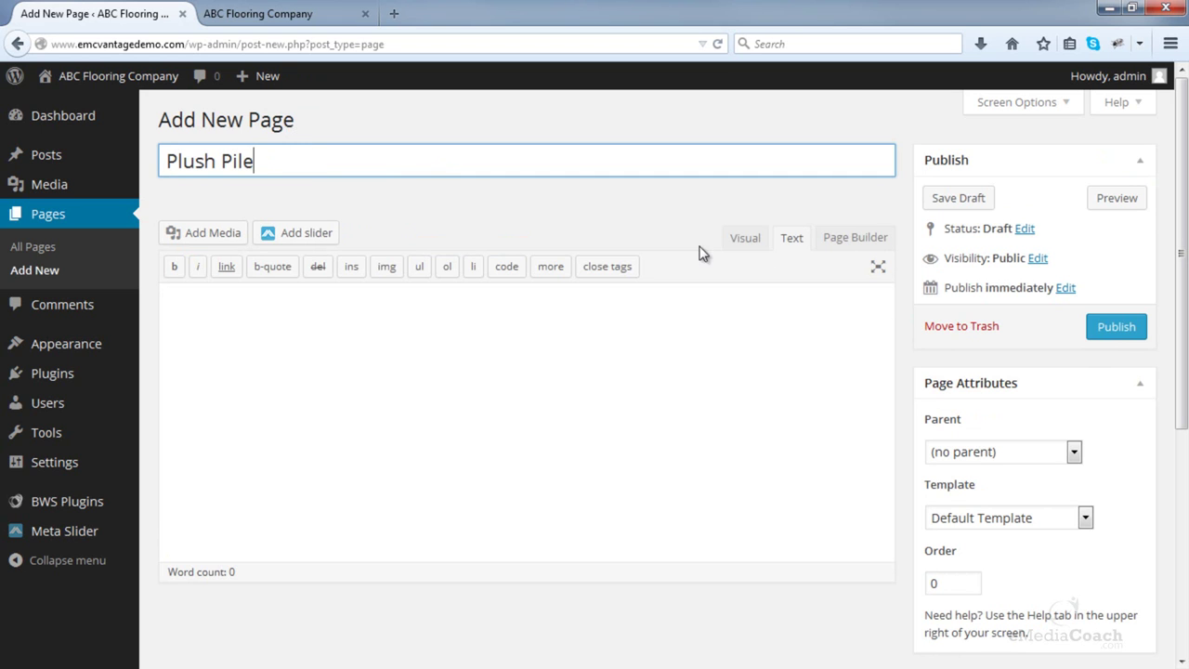
left_click(1106, 332)
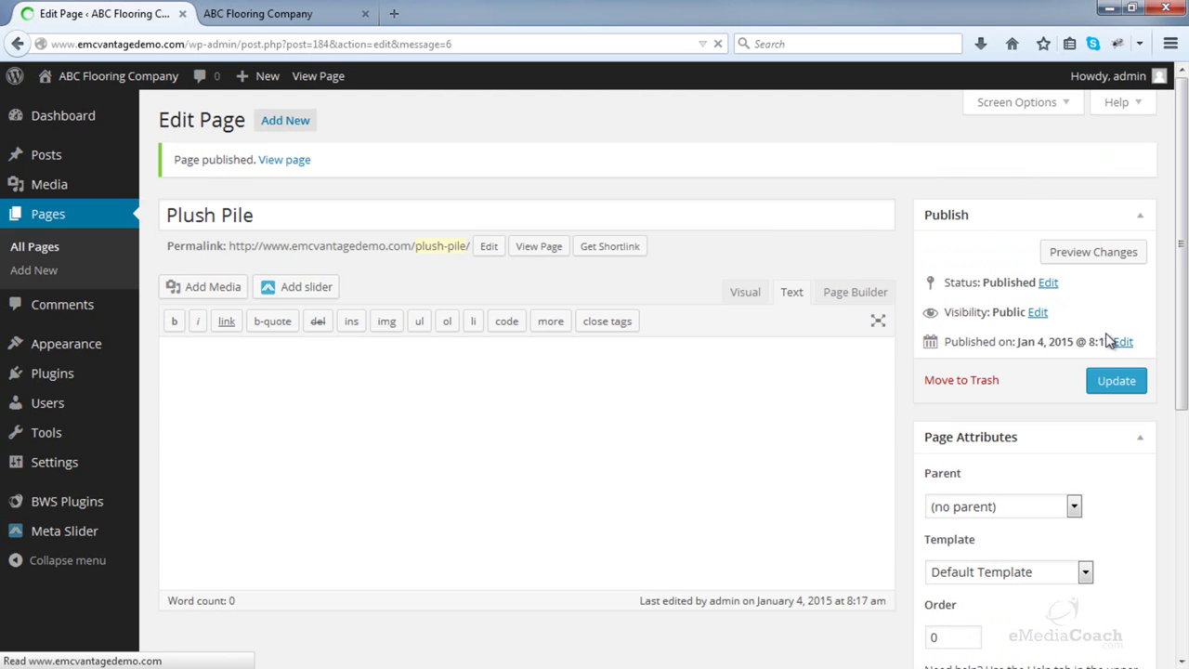
left_click(305, 128)
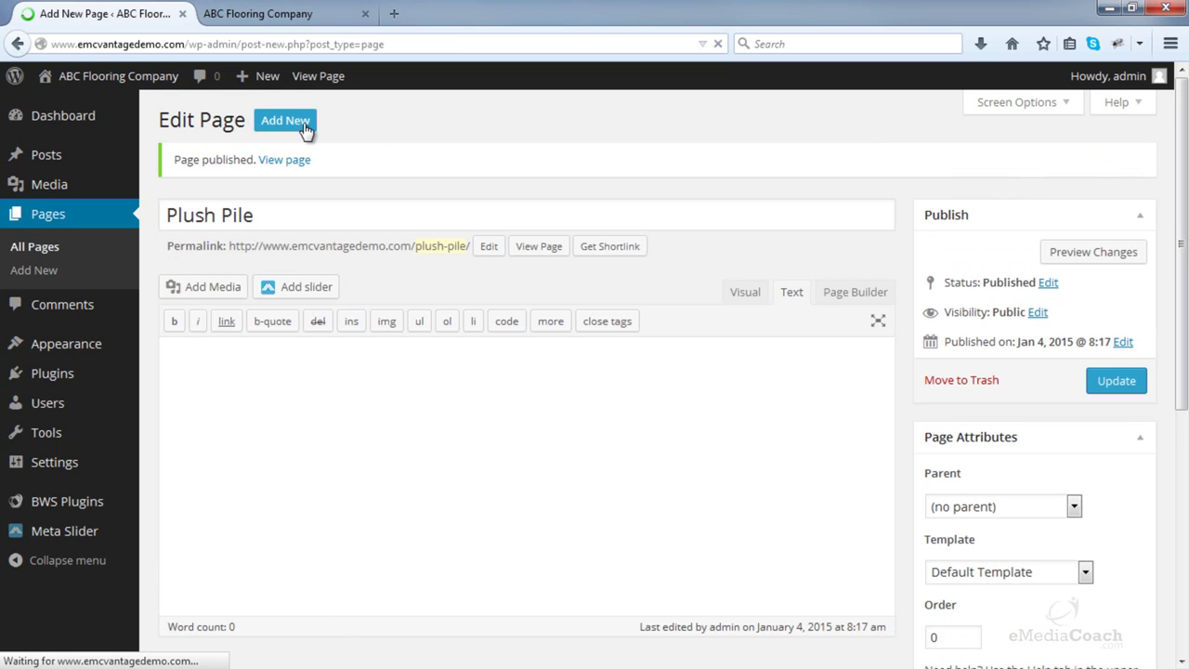
type("Polyester")
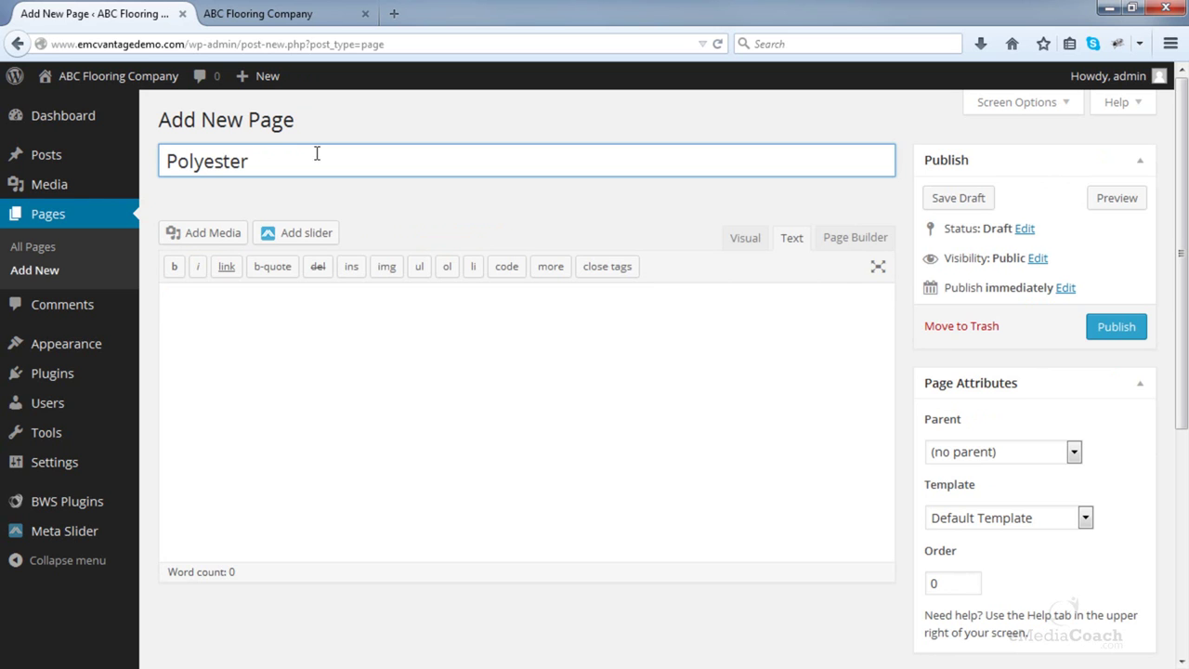
left_click(1096, 325)
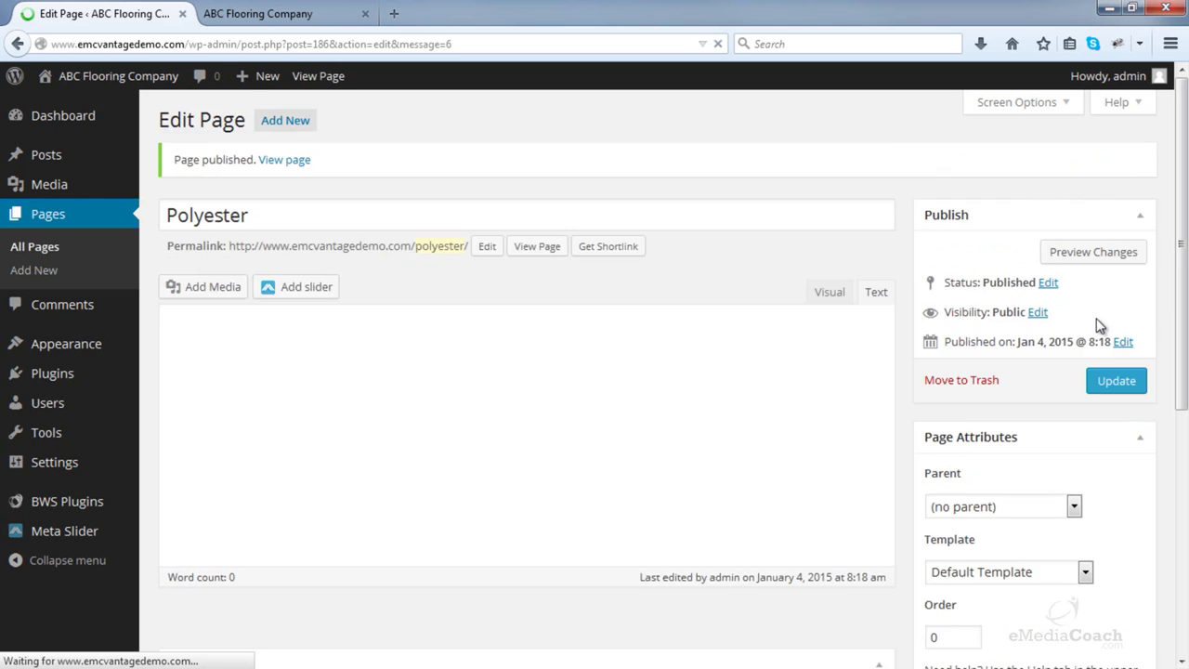
- Publish new pages titled 'Wool Blend', 'Twist Pile' and 'Cut Pile'
left_click(284, 123)
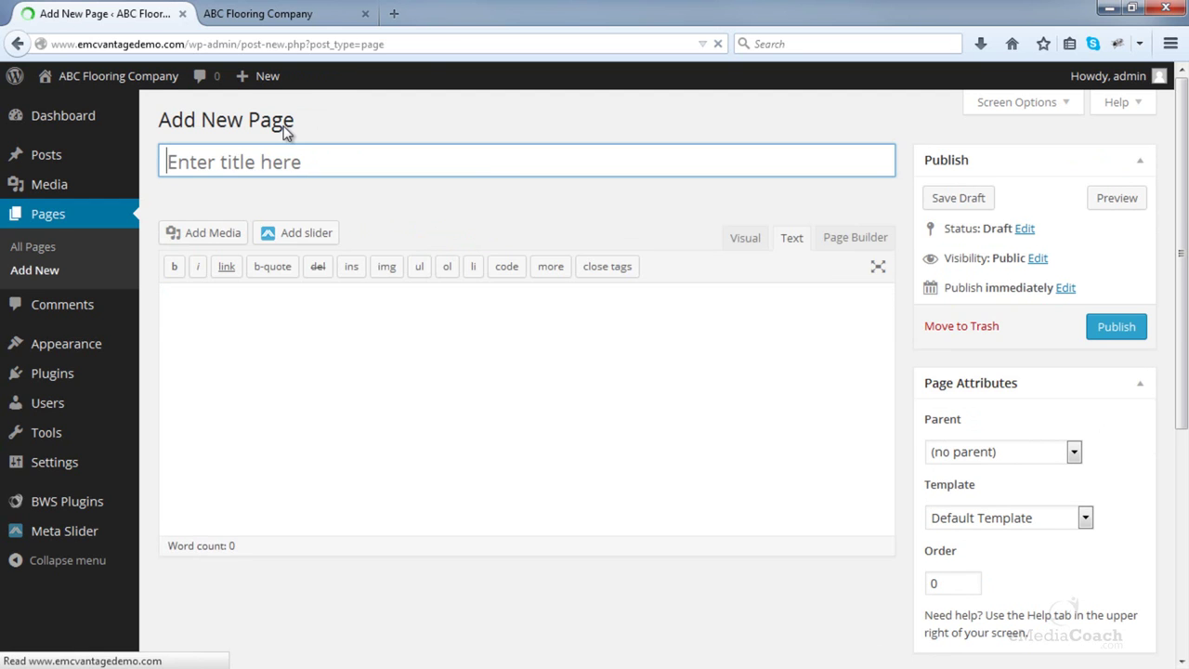
type("Wool")
type("Blend")
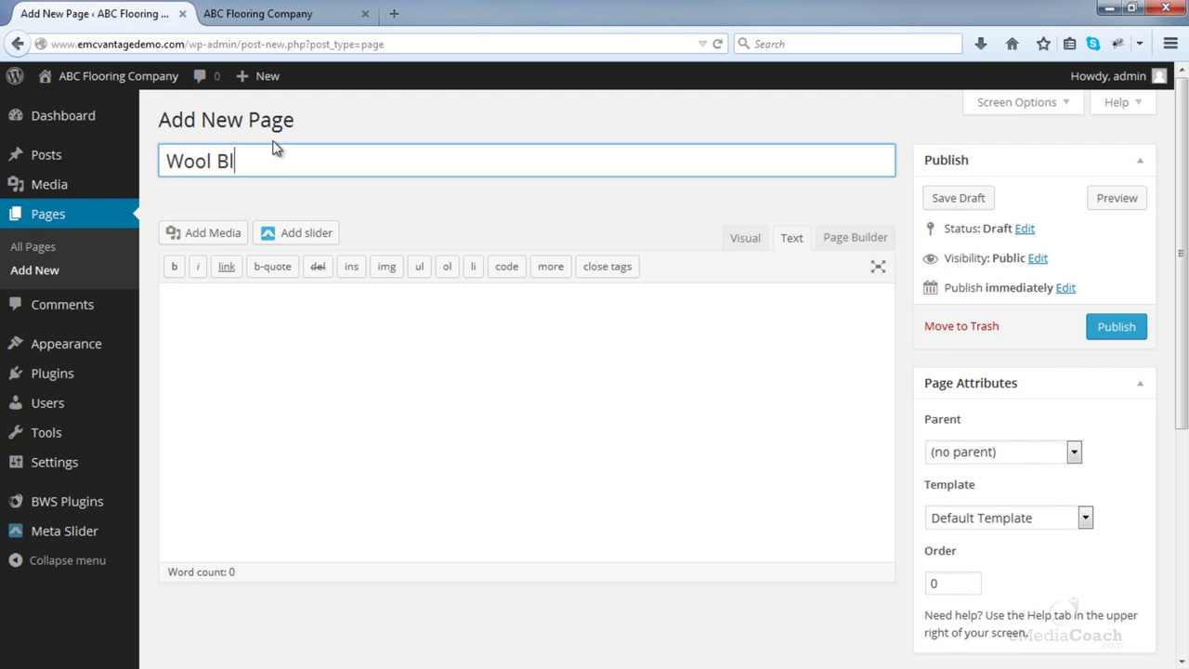
left_click(1105, 330)
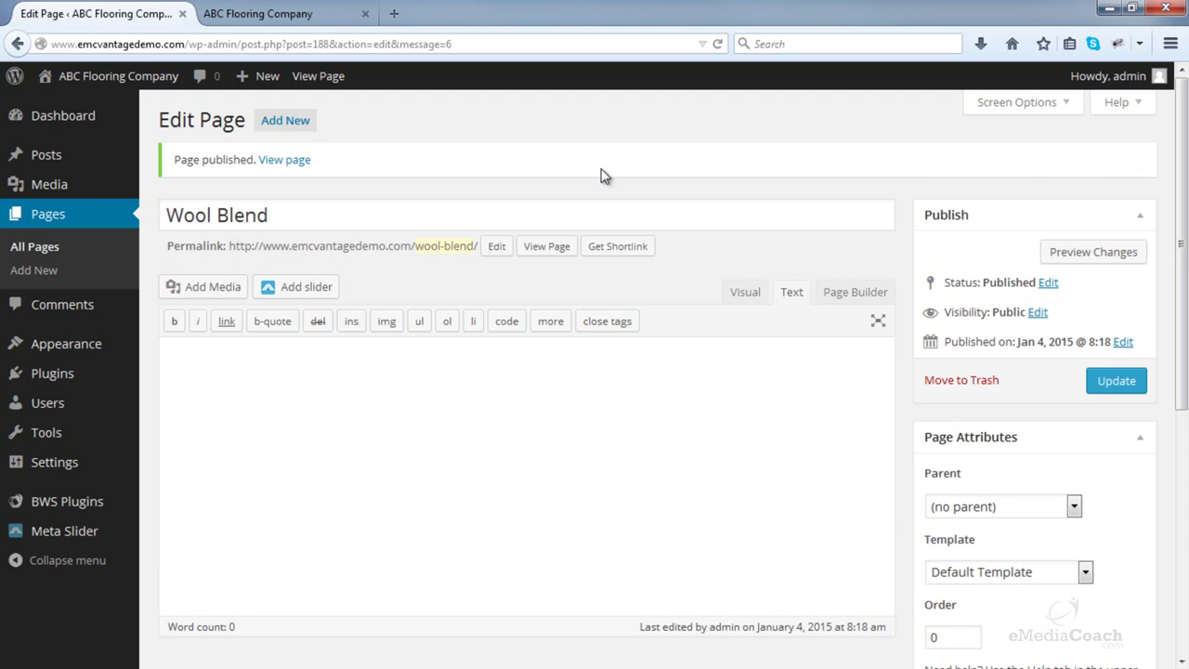
left_click(299, 123)
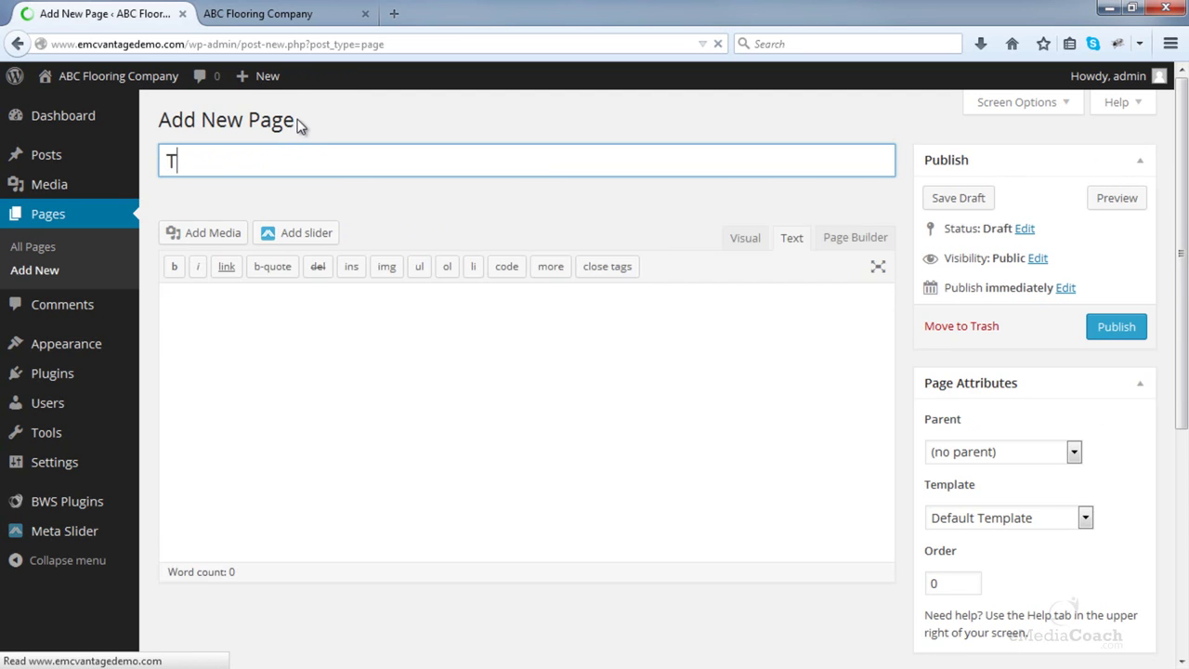
type("Twist Pile")
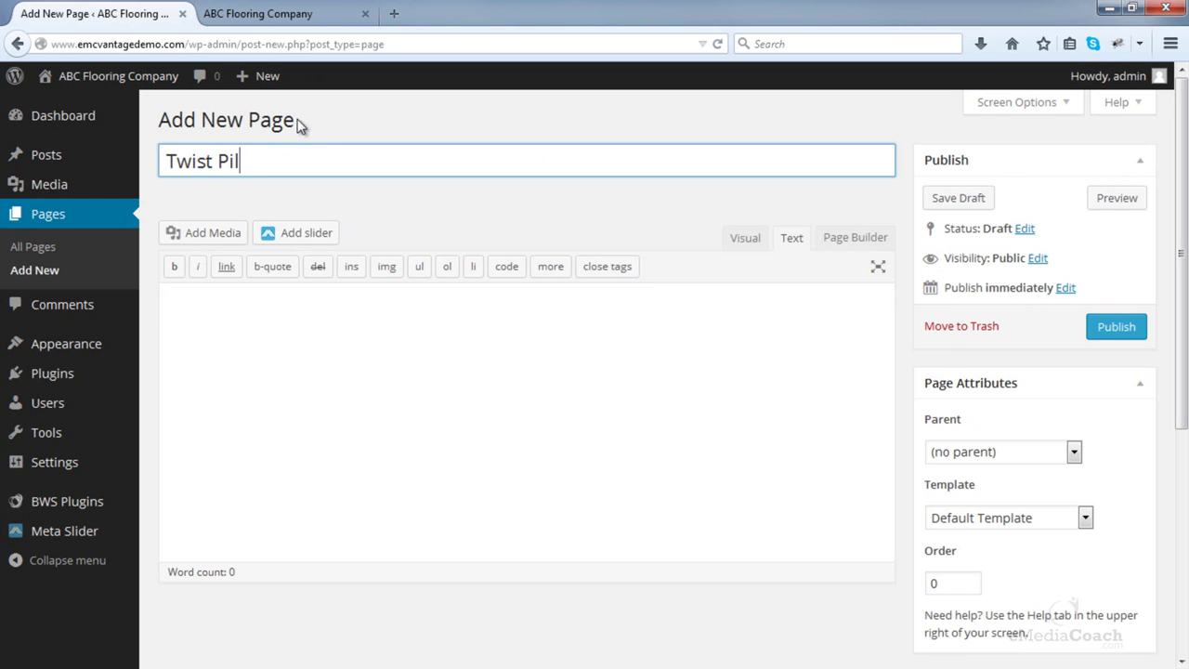
left_click(1115, 344)
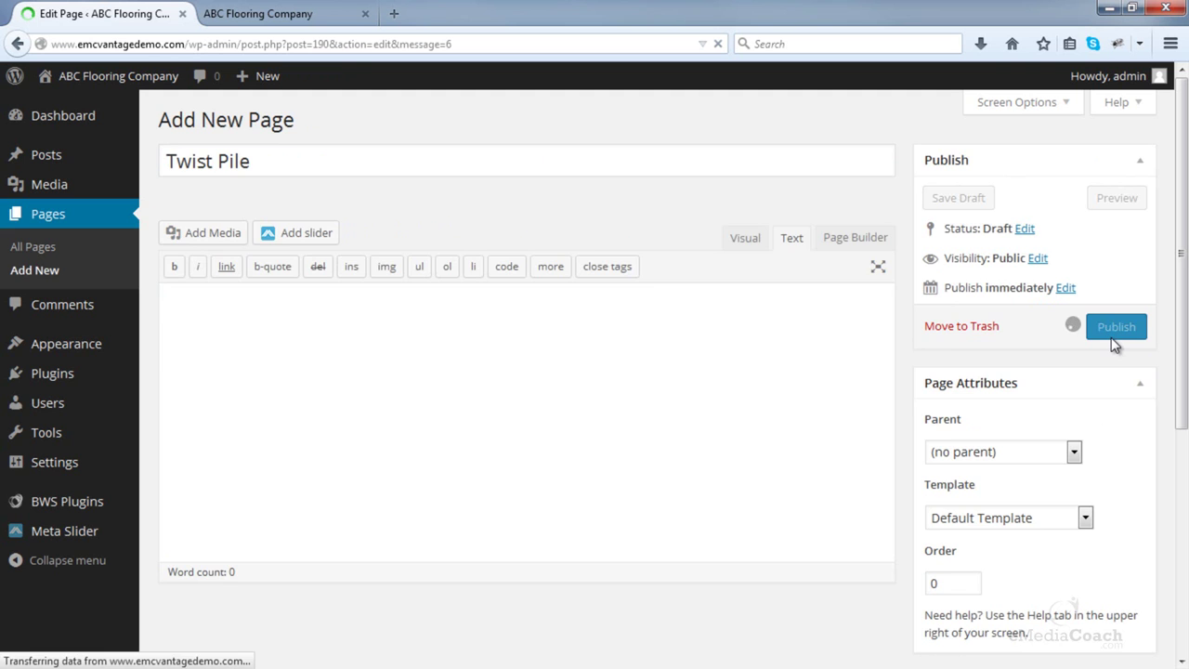
left_click(307, 123)
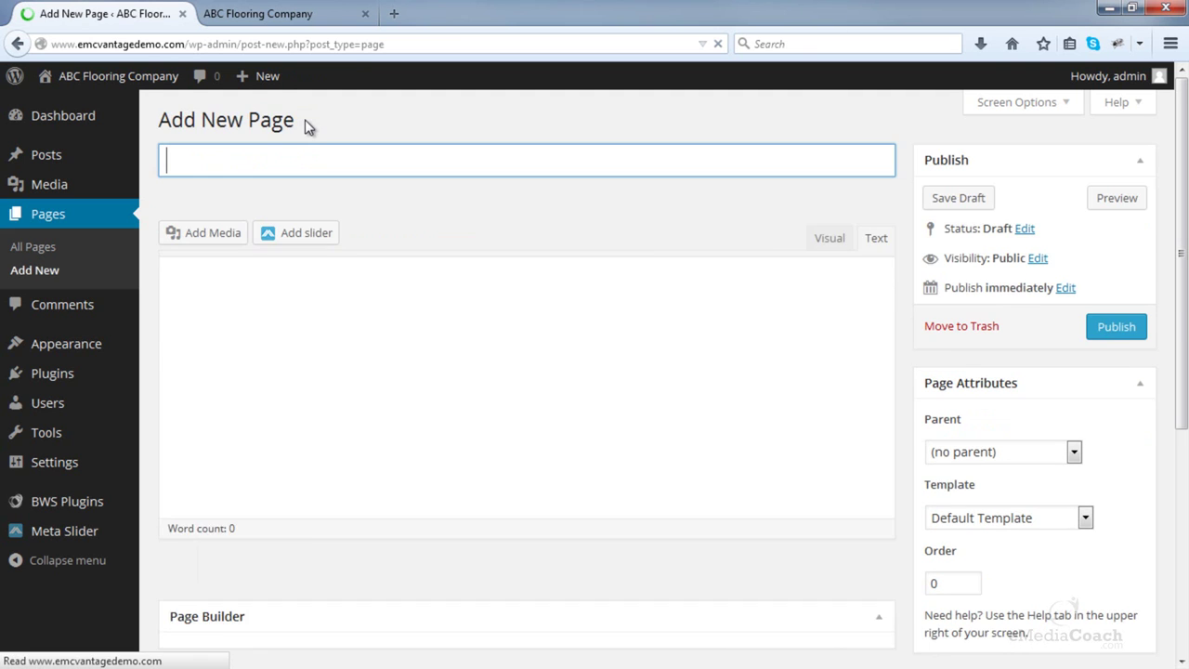
type("Cut Pile")
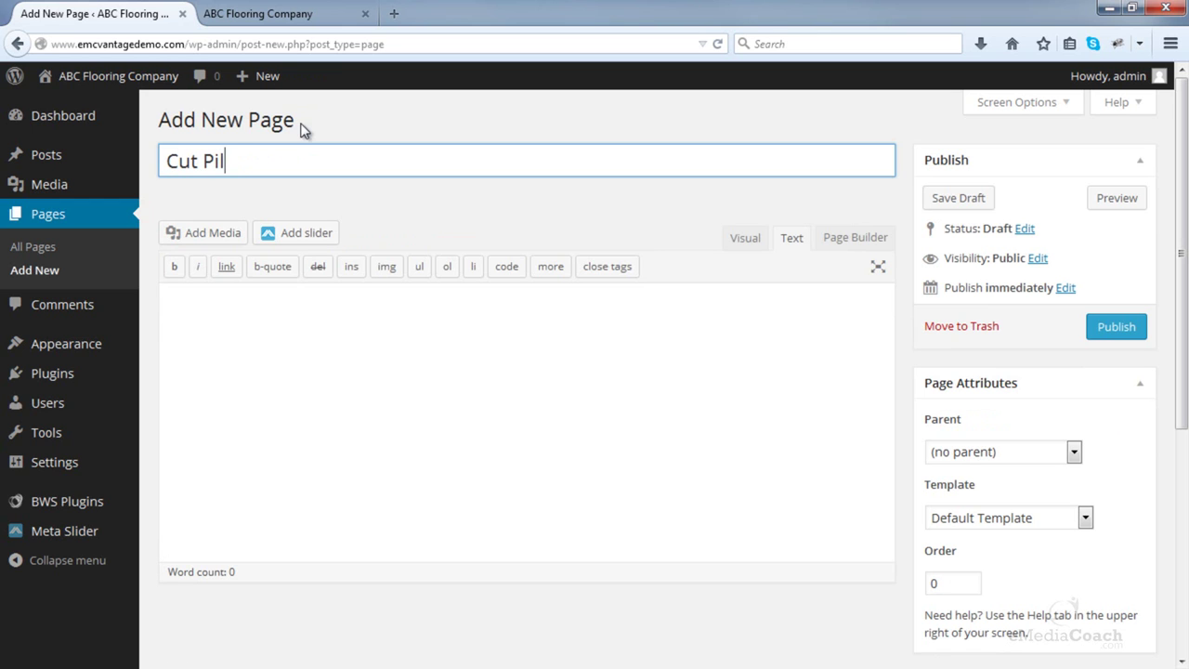
left_click(1098, 326)
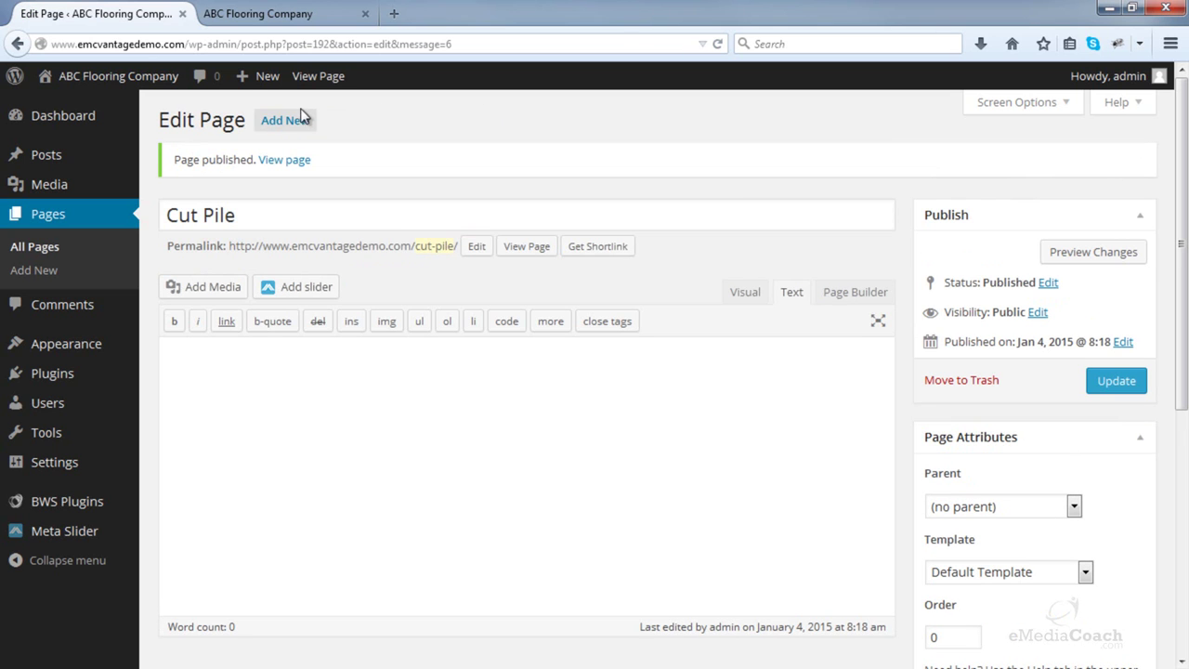
- Publish 'Textured Pile', 'Bathroom Tiles' and 'Kitchen Tiles' pages, then go to All Pages
left_click(288, 124)
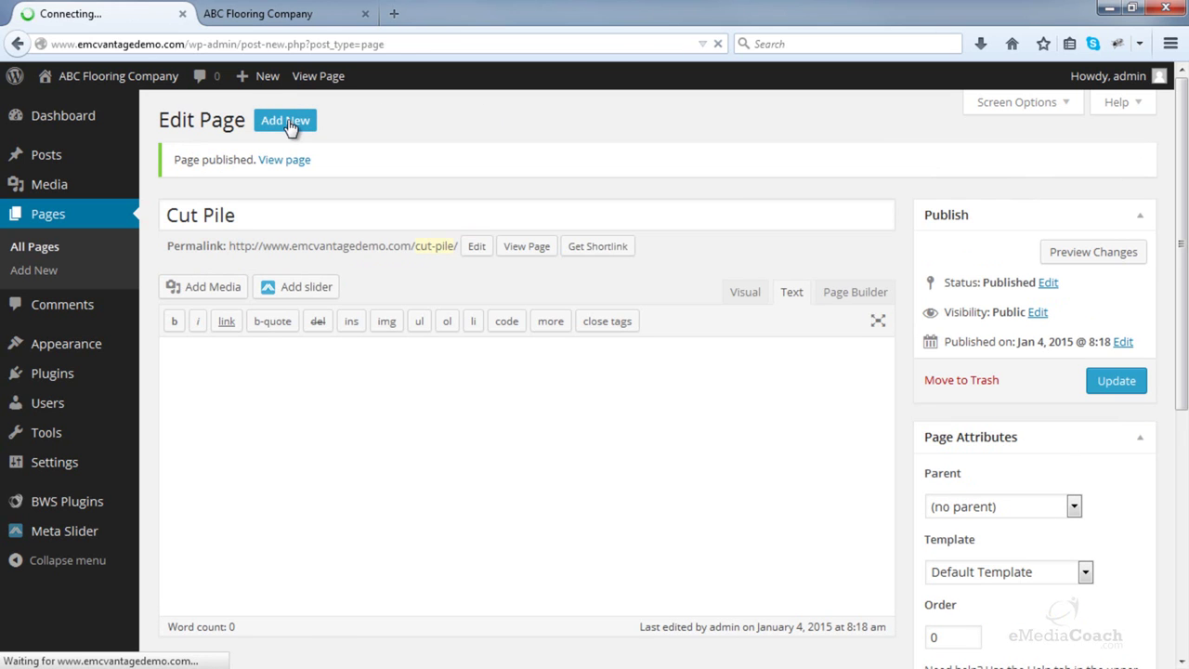
type("Textured")
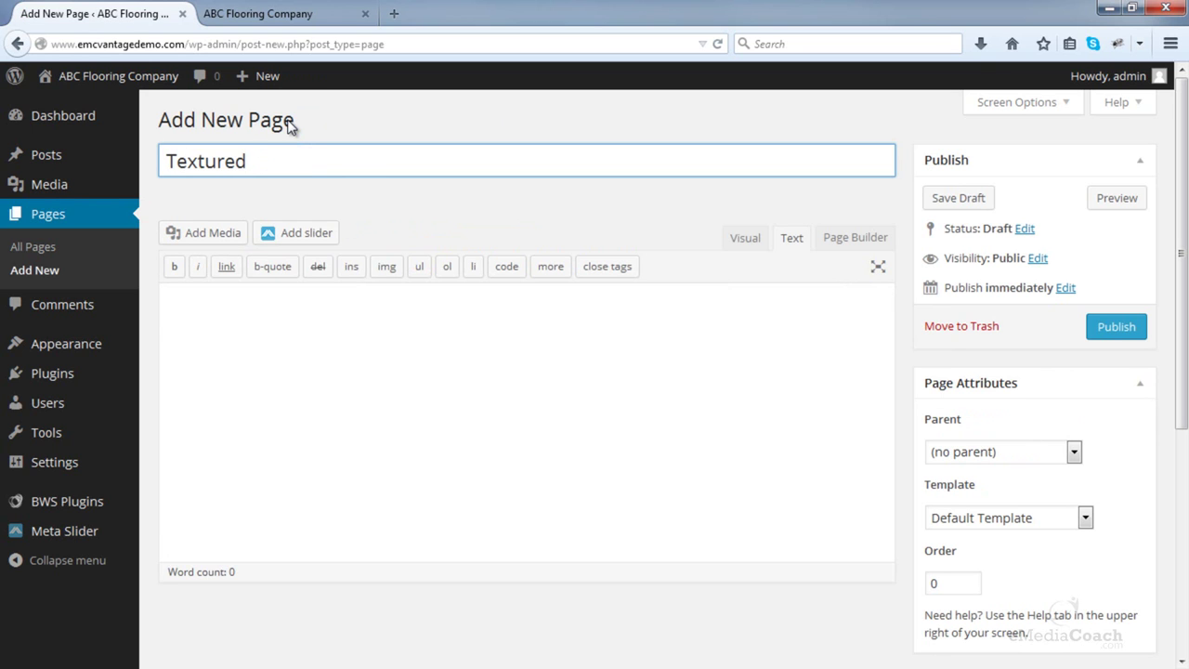
type(" Pile")
left_click(1111, 328)
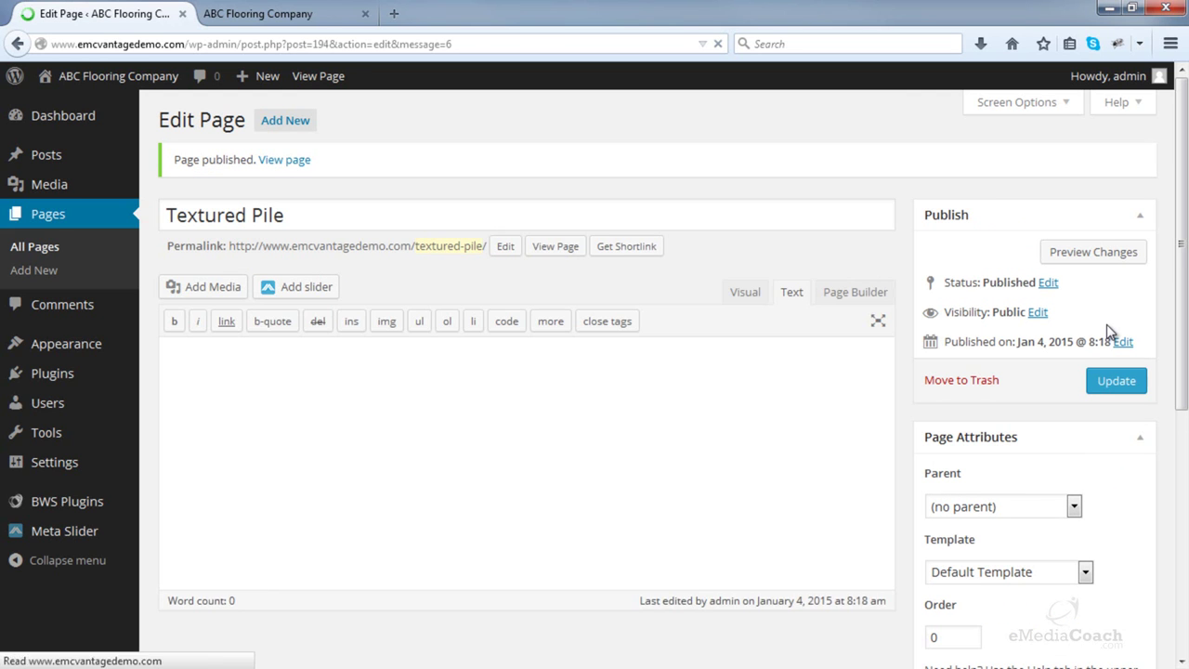
left_click(312, 124)
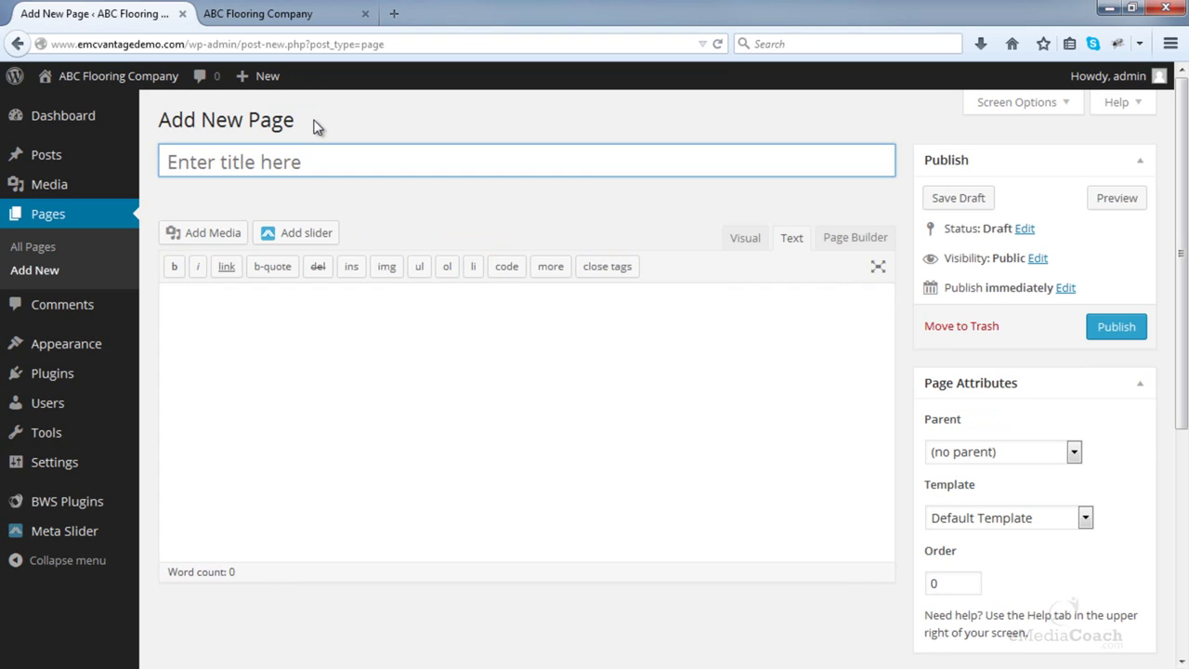
type("Bathroom")
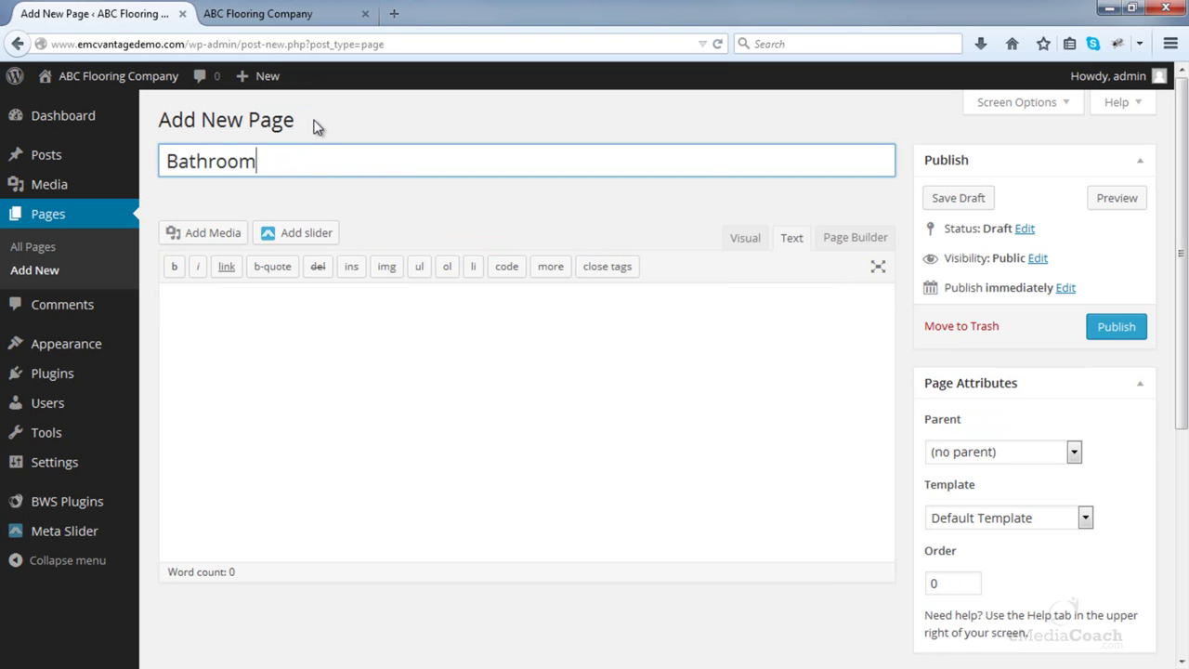
type(" Tiles")
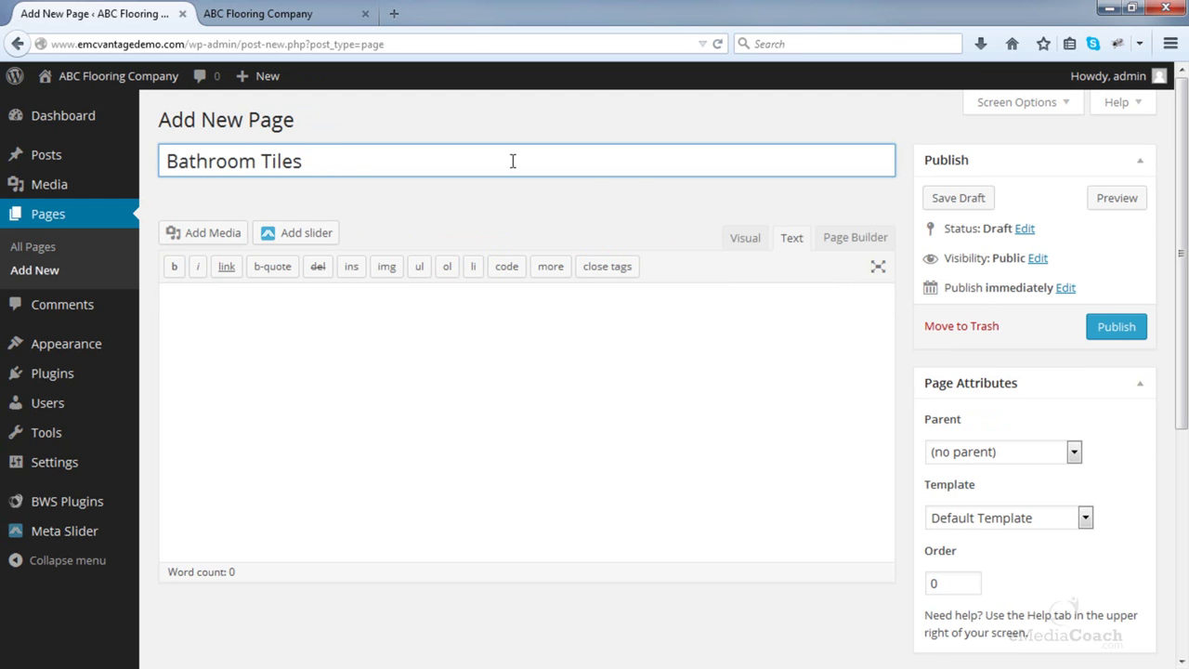
left_click(1121, 325)
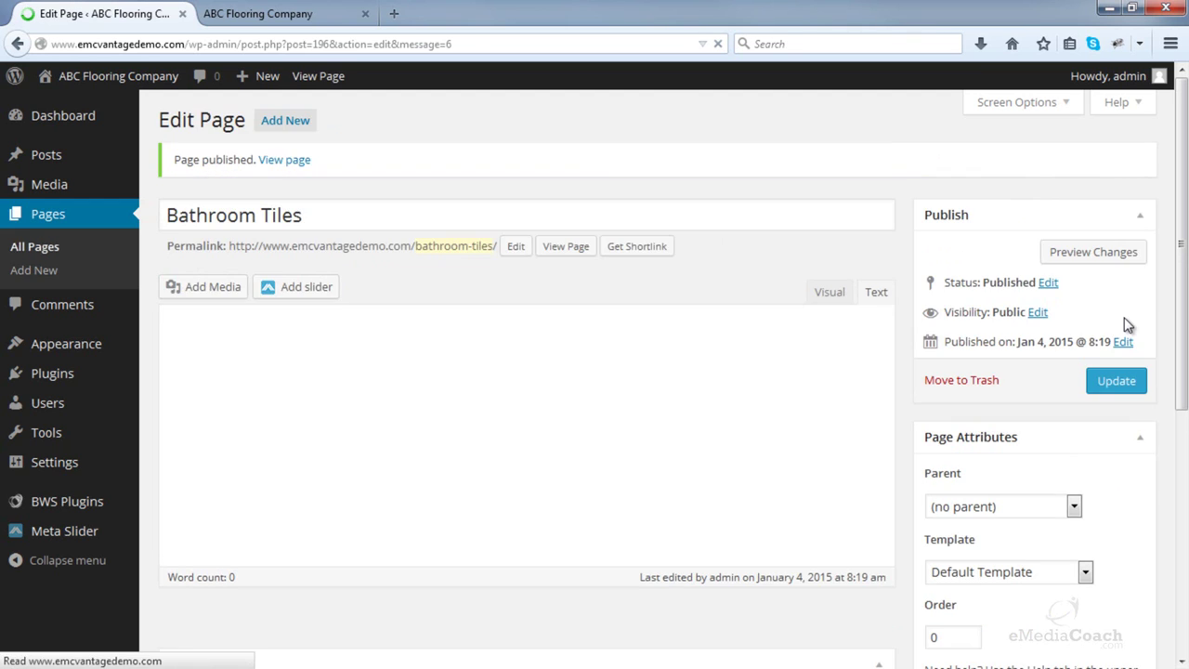
left_click(291, 122)
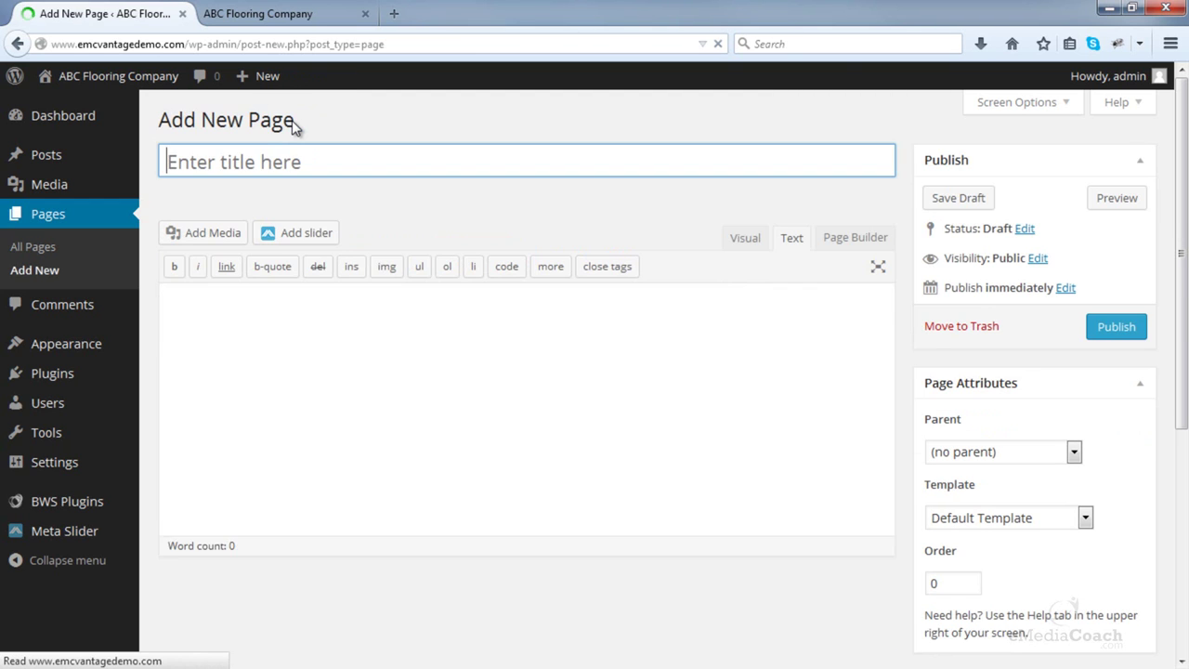
type("Kitchen ")
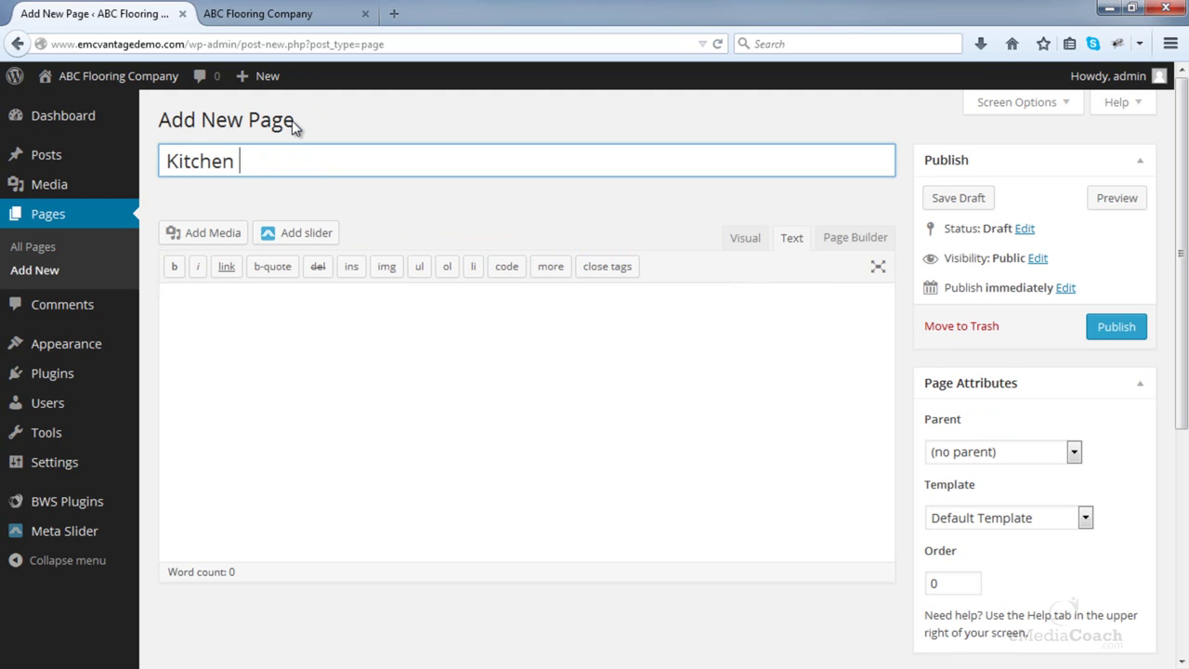
type("Tiles")
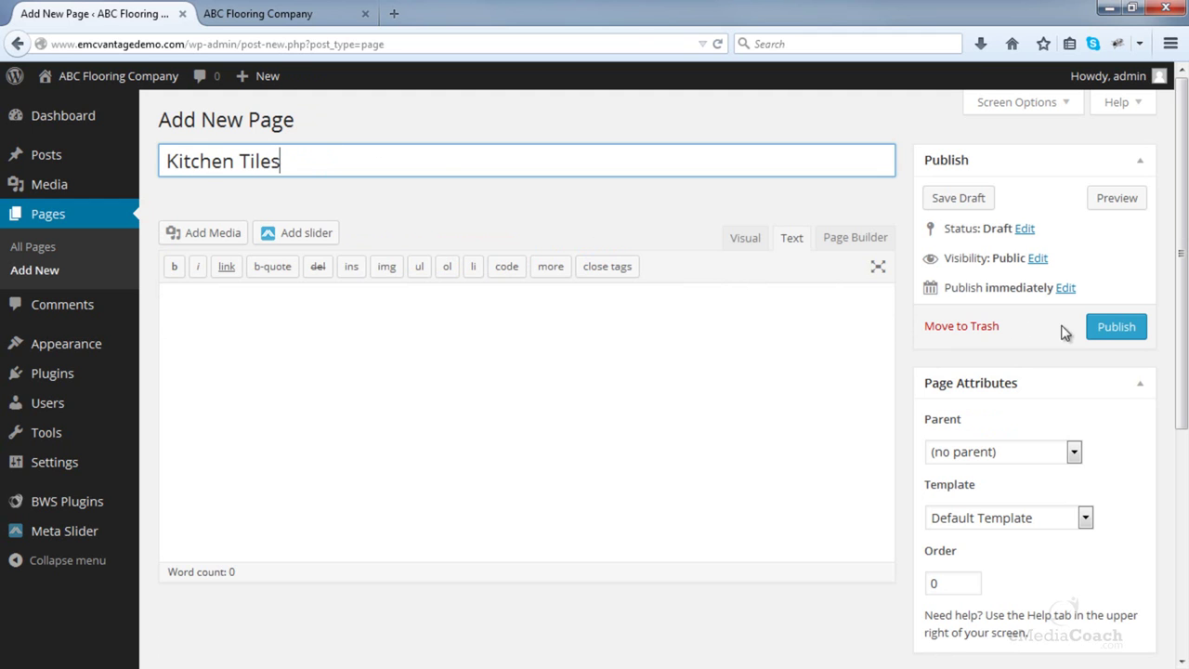
left_click(1111, 328)
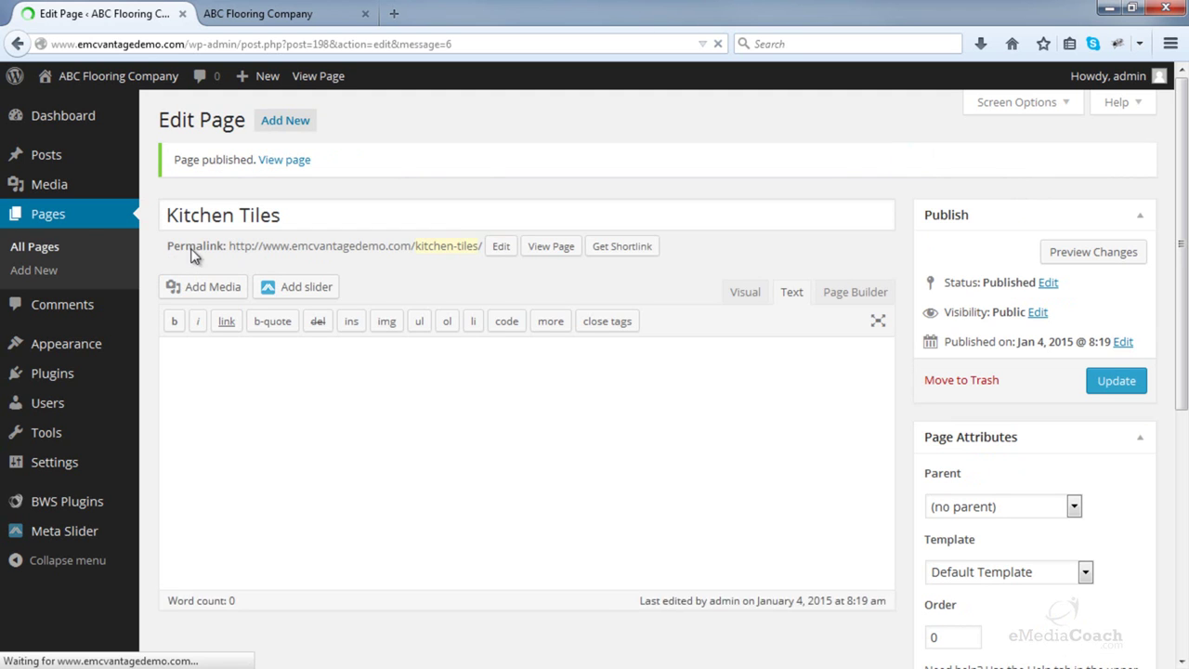
left_click(82, 245)
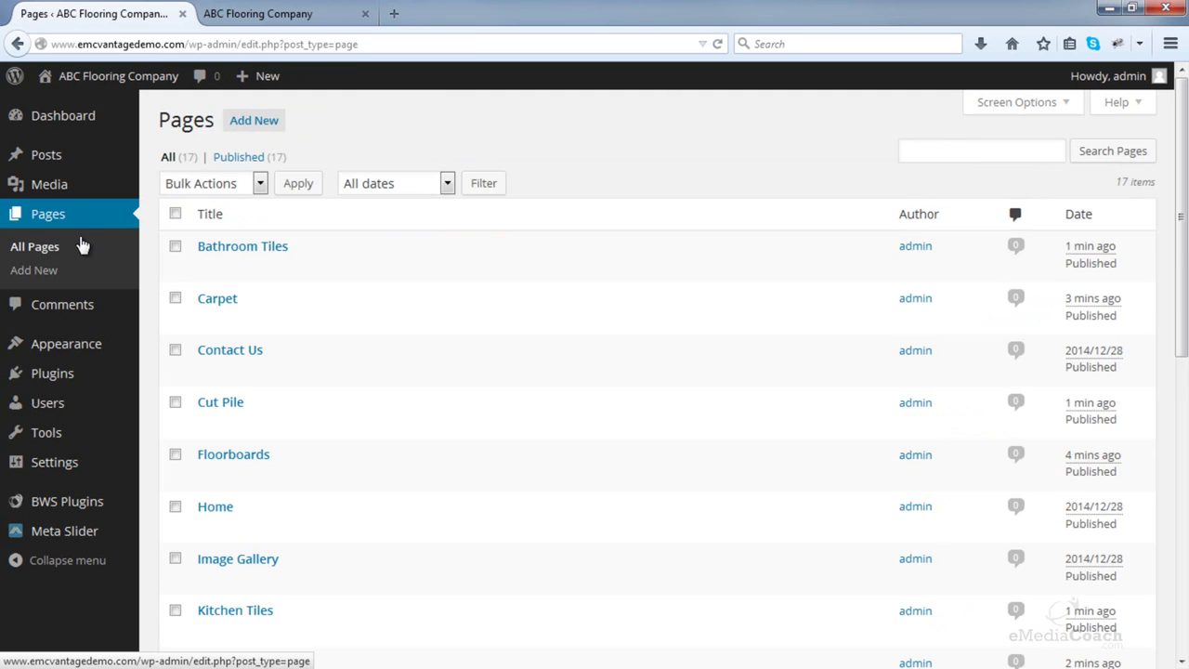
- Scroll through the pages list to confirm all 17 pages are published
scroll(260, 254, "down", 5)
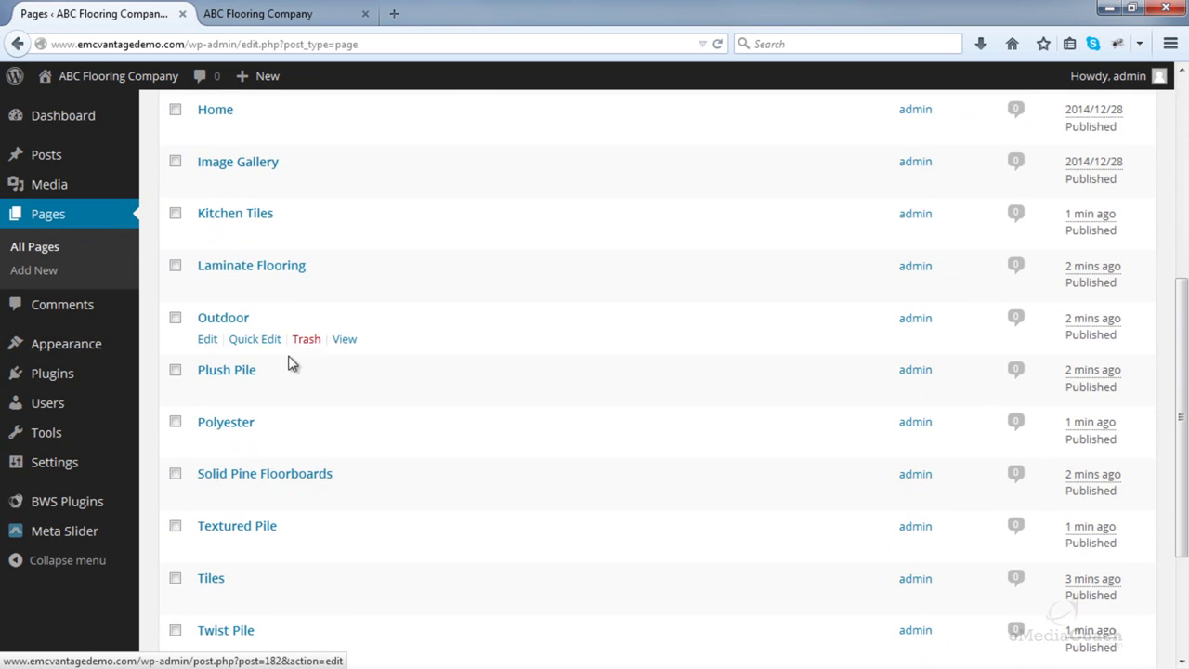
scroll(277, 362, "down", 2)
scroll(266, 403, "up", 6)
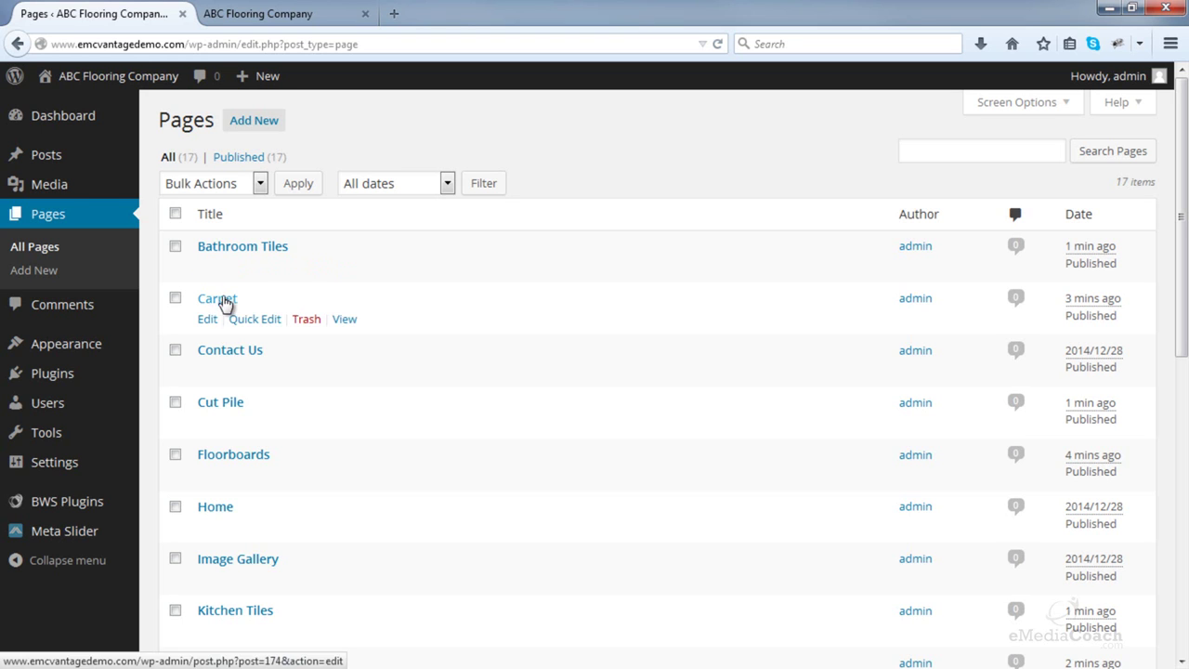
scroll(240, 467, "down", 5)
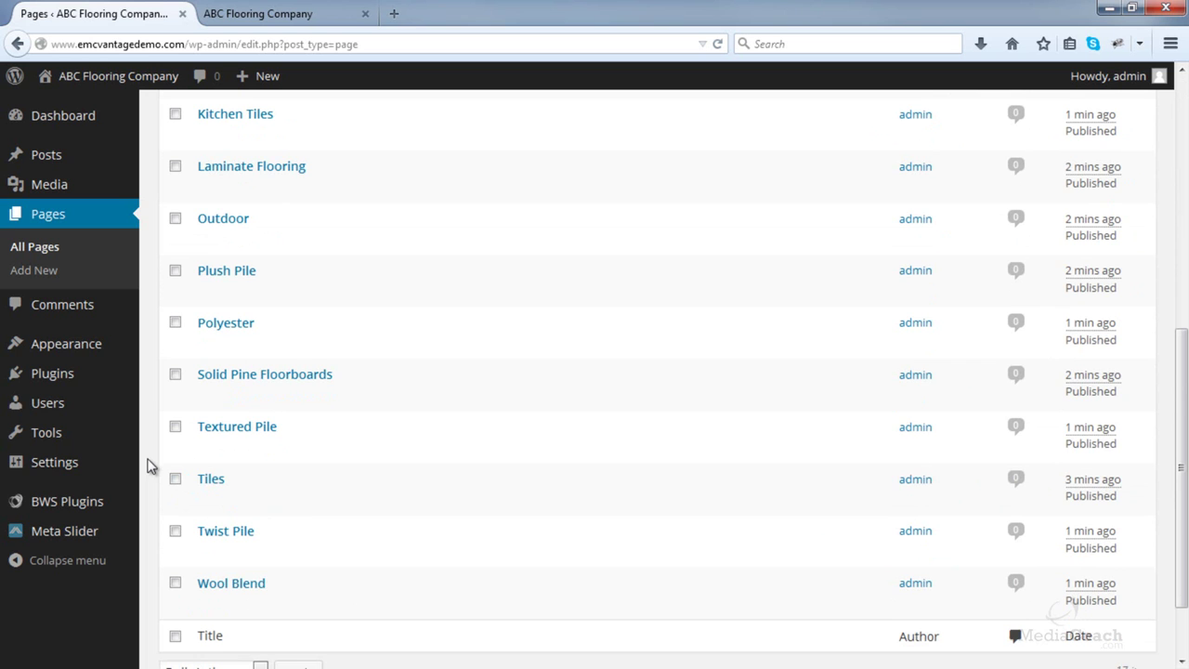
scroll(152, 258, "up", 3)
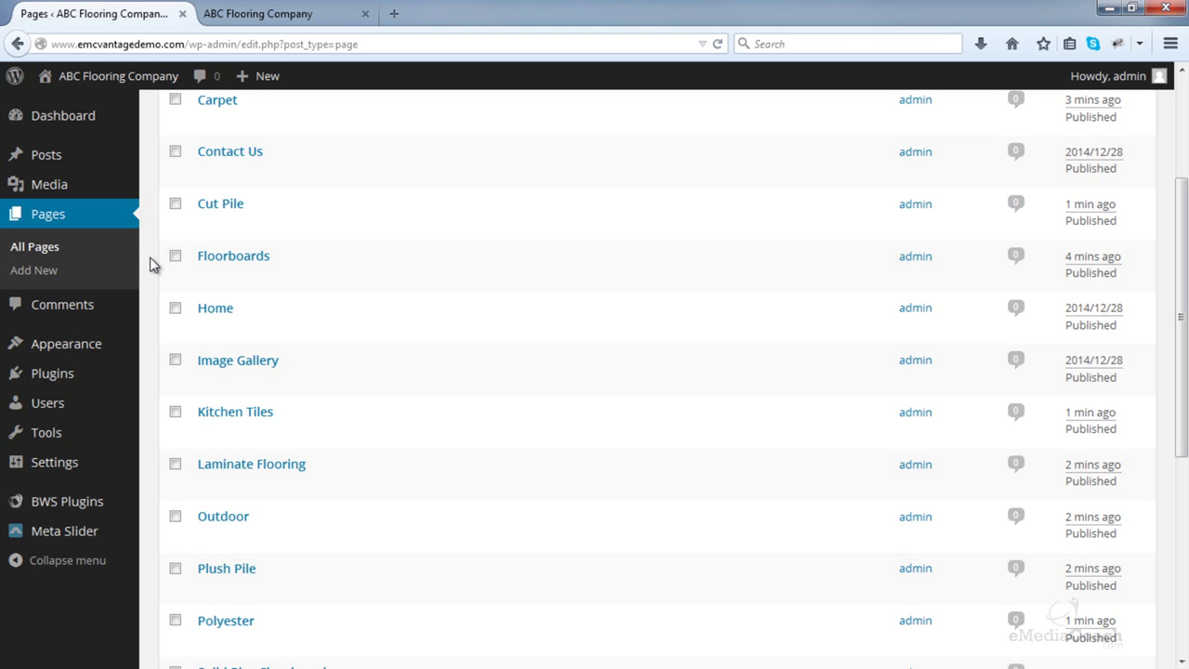
scroll(153, 265, "up", 3)
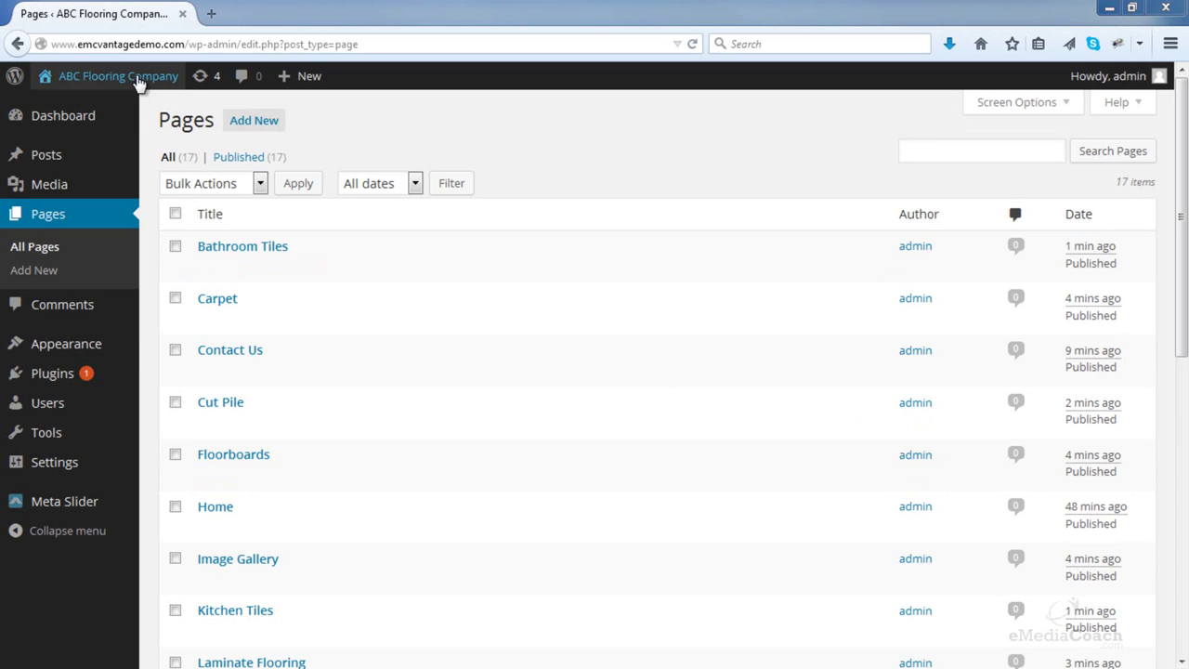
- View the live ABC Flooring site's page menu in a new tab, then return to the admin tab
mouse_move(140, 79)
right_click(121, 107)
left_click(159, 119)
left_click(257, 13)
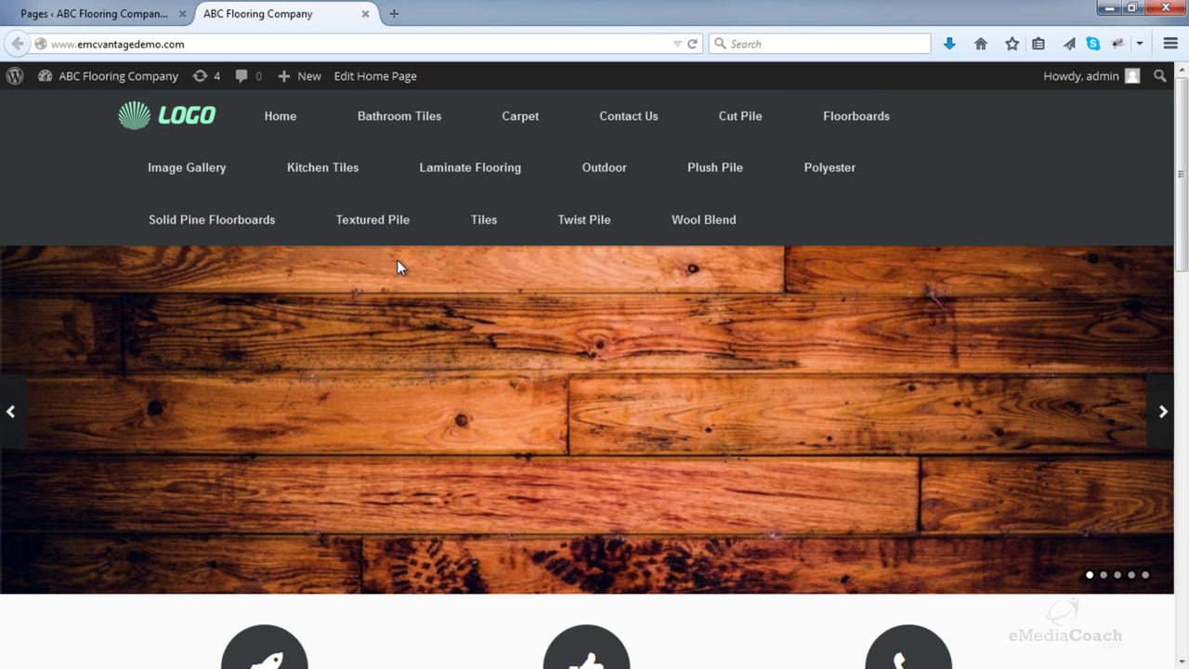
left_click(119, 18)
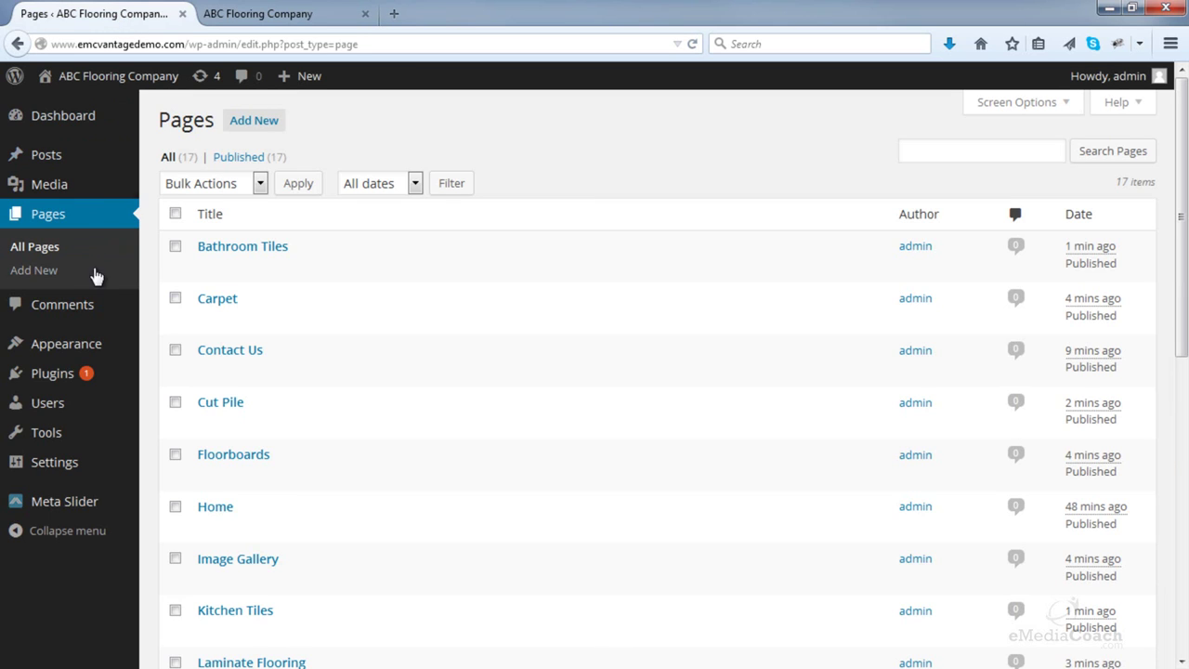
mouse_move(85, 349)
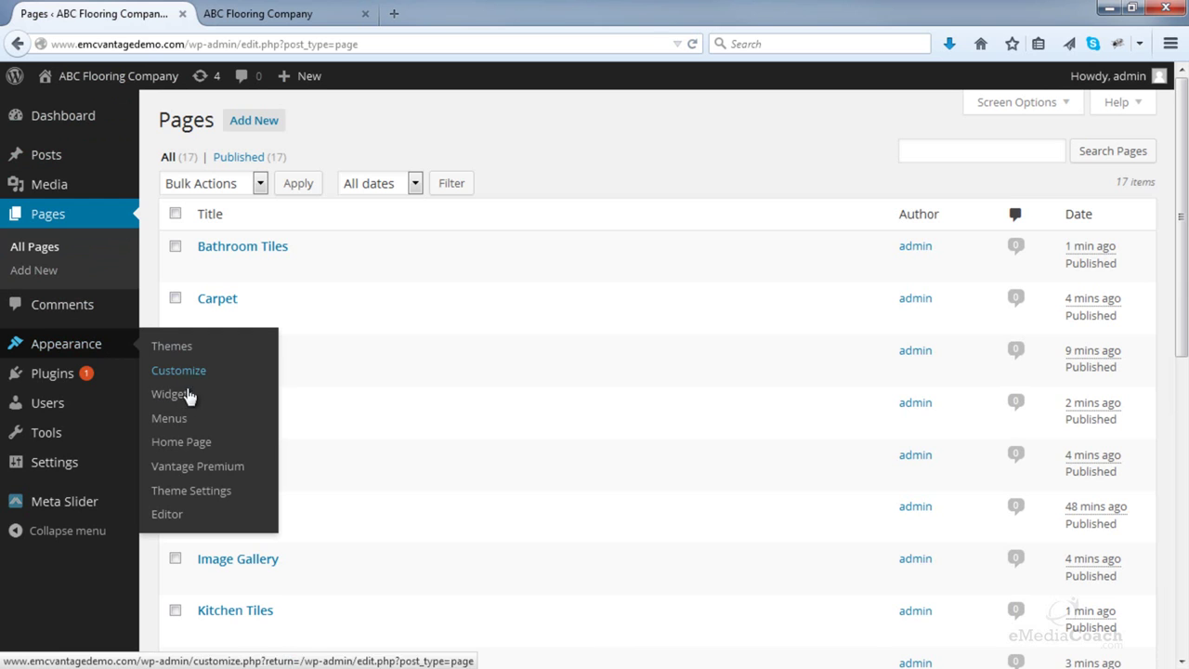
- Create a new menu named 'Main Menu' in the menu editor
left_click(184, 424)
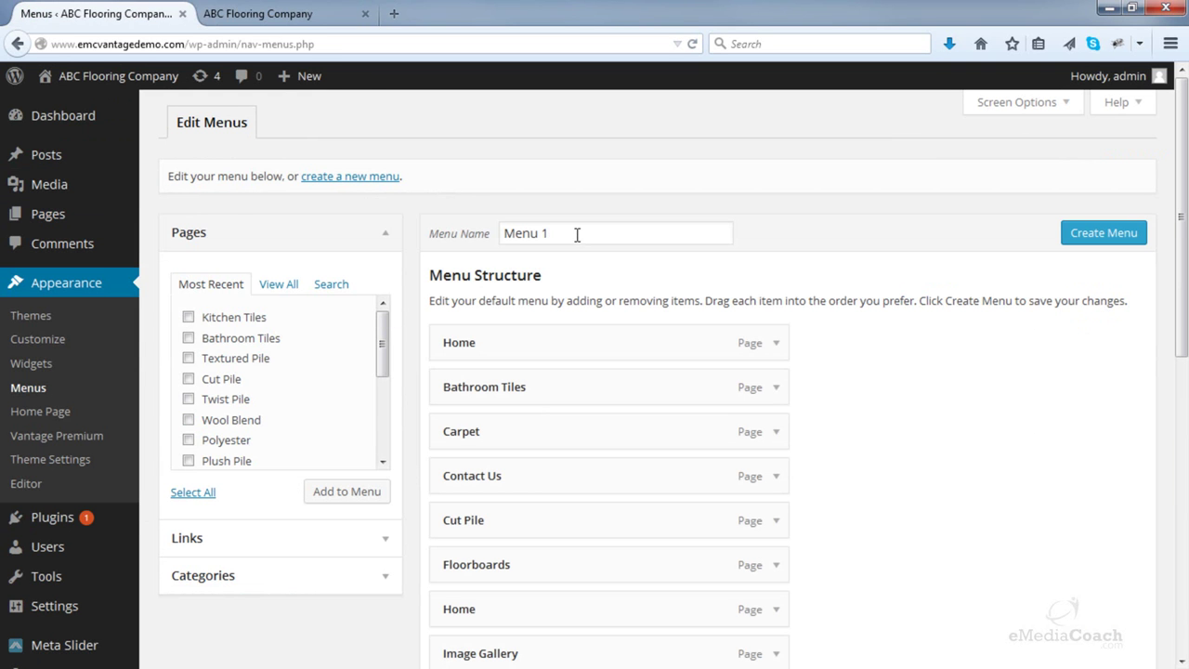
left_click_drag(577, 235, 468, 228)
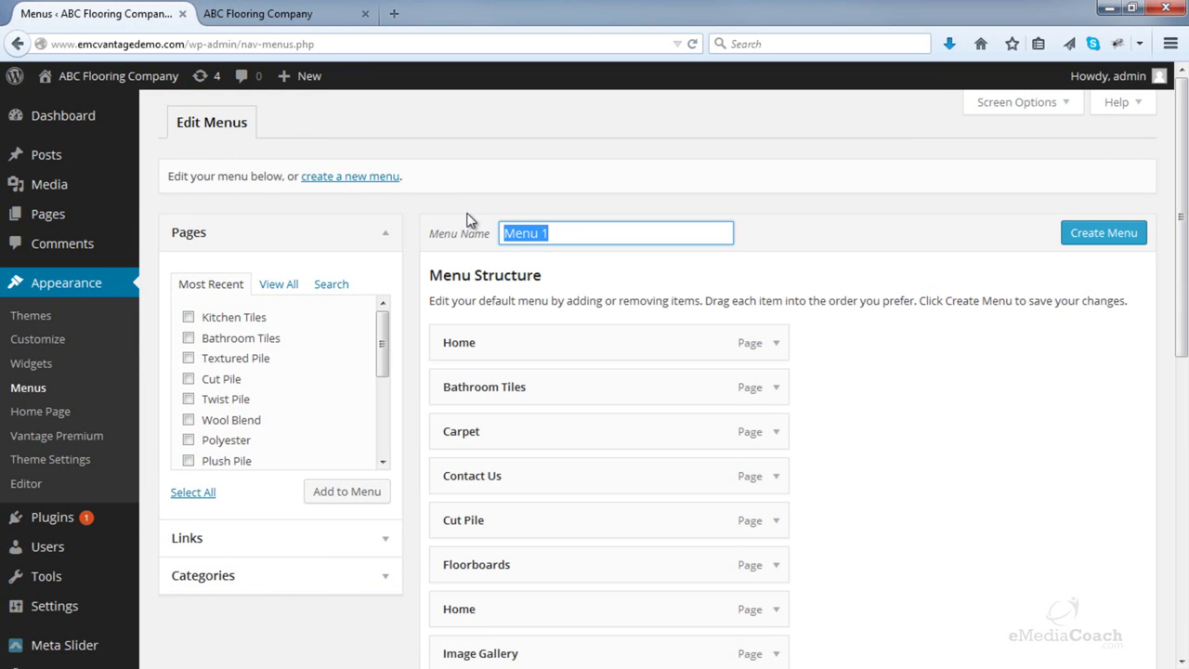
type("Main M")
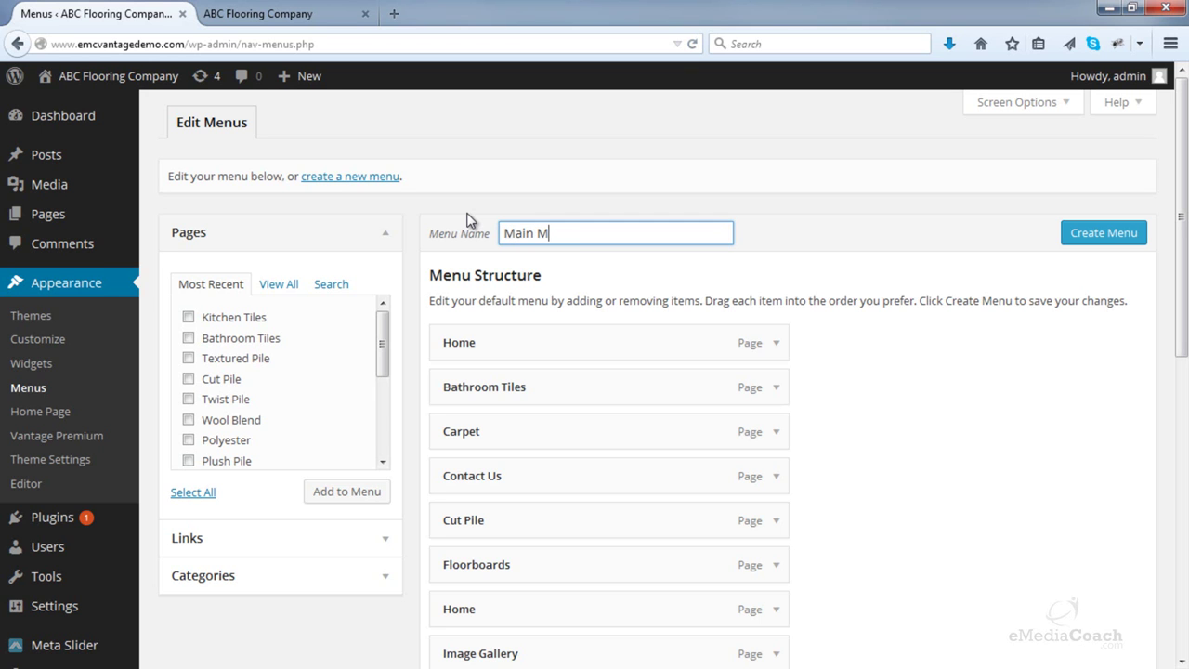
type("enu")
left_click(1098, 240)
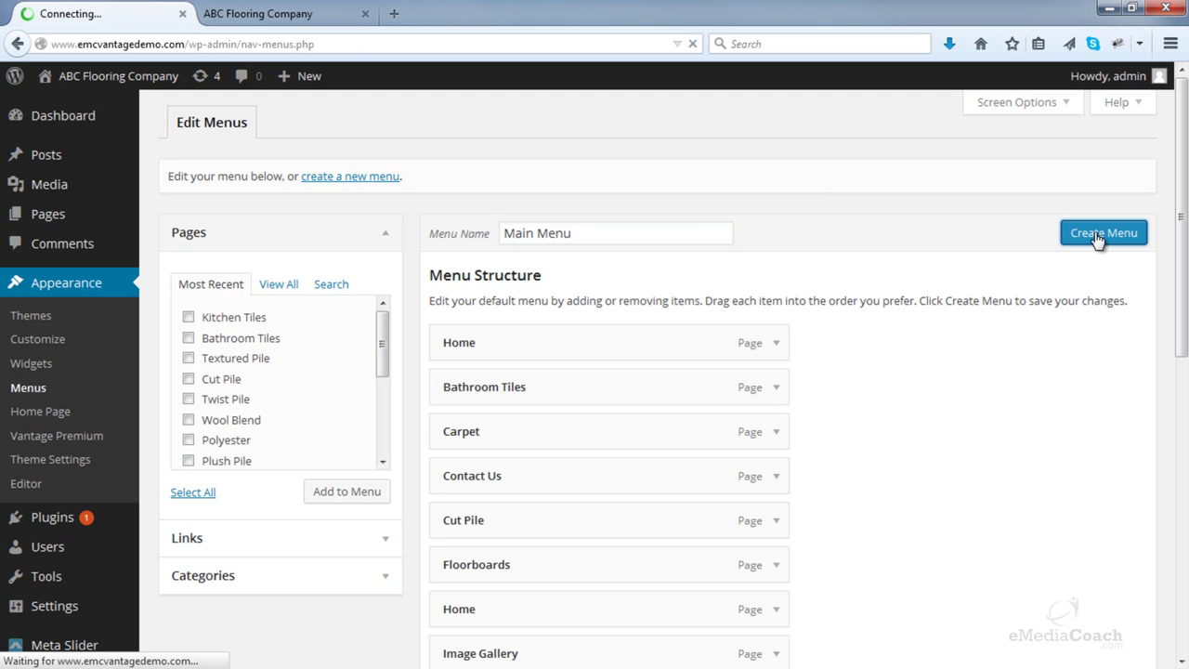
- Set Main Menu as the Primary Menu and save it
scroll(1008, 277, "down", 8)
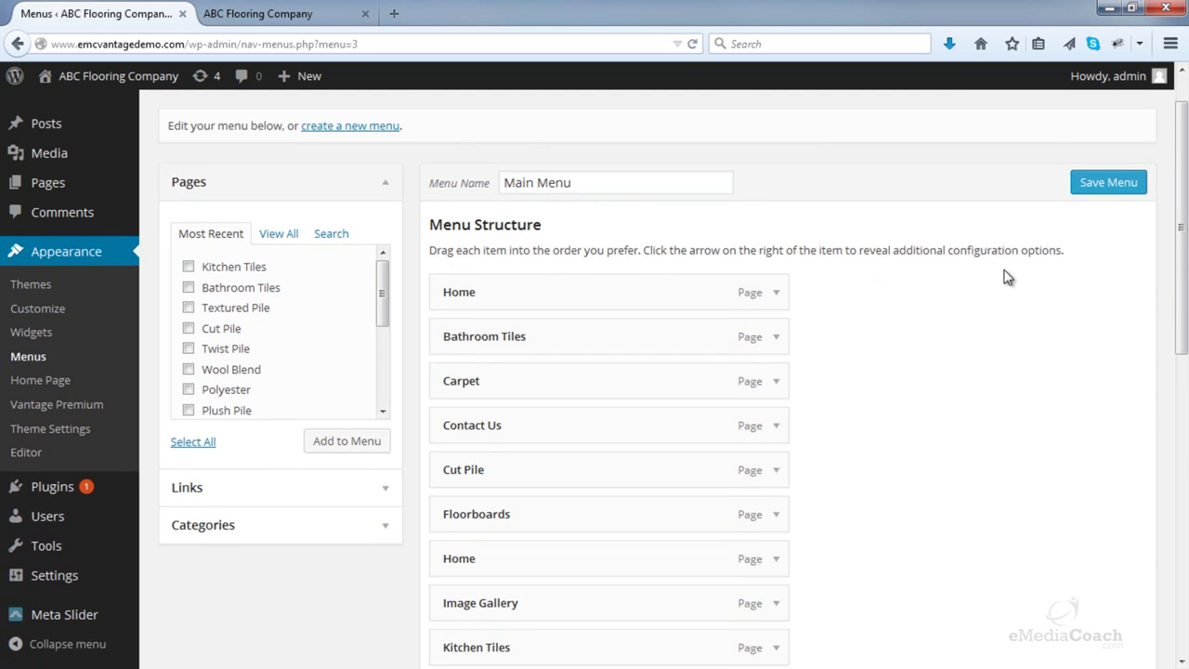
scroll(1006, 275, "down", 2)
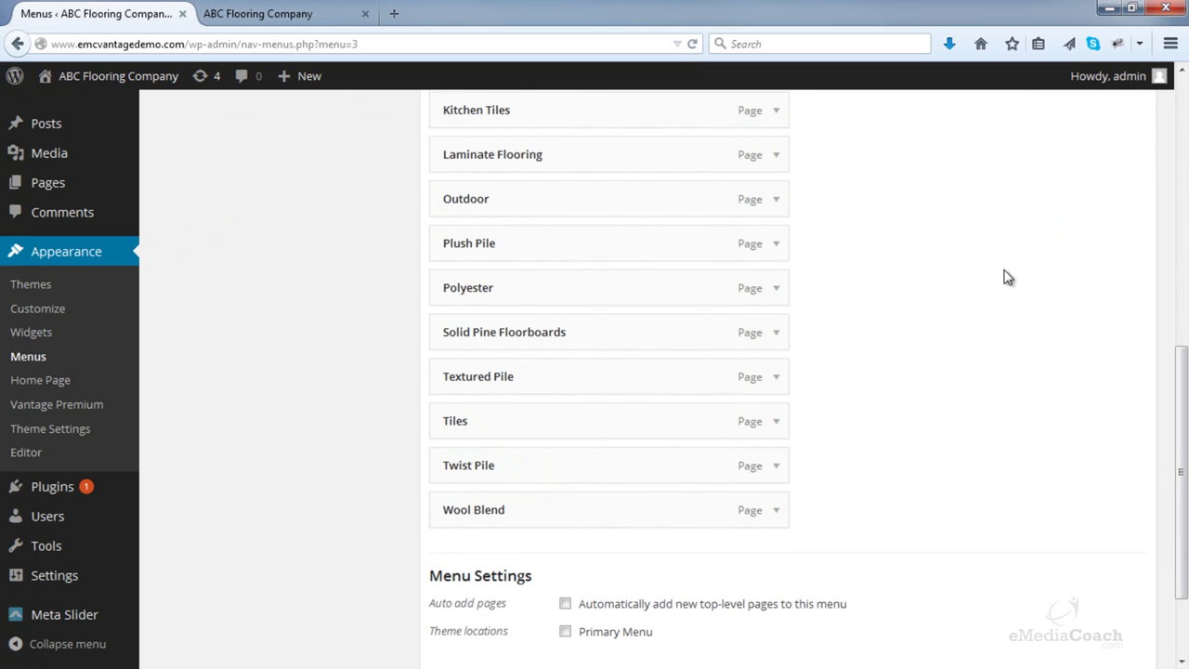
left_click(565, 623)
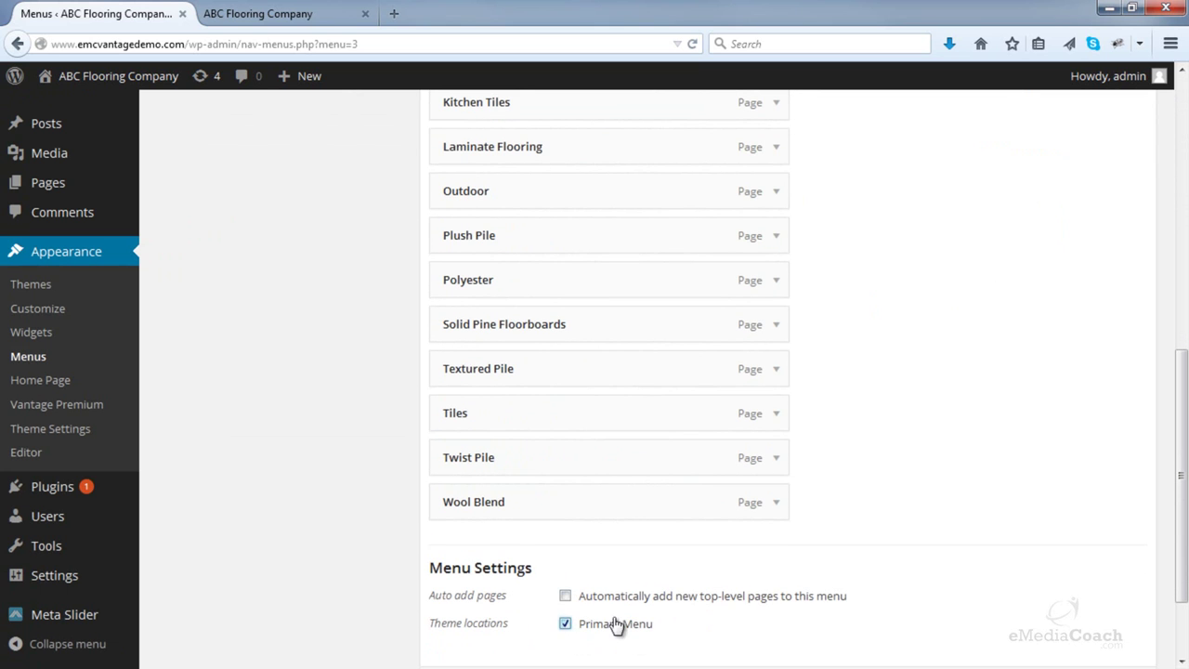
scroll(660, 637, "down", 2)
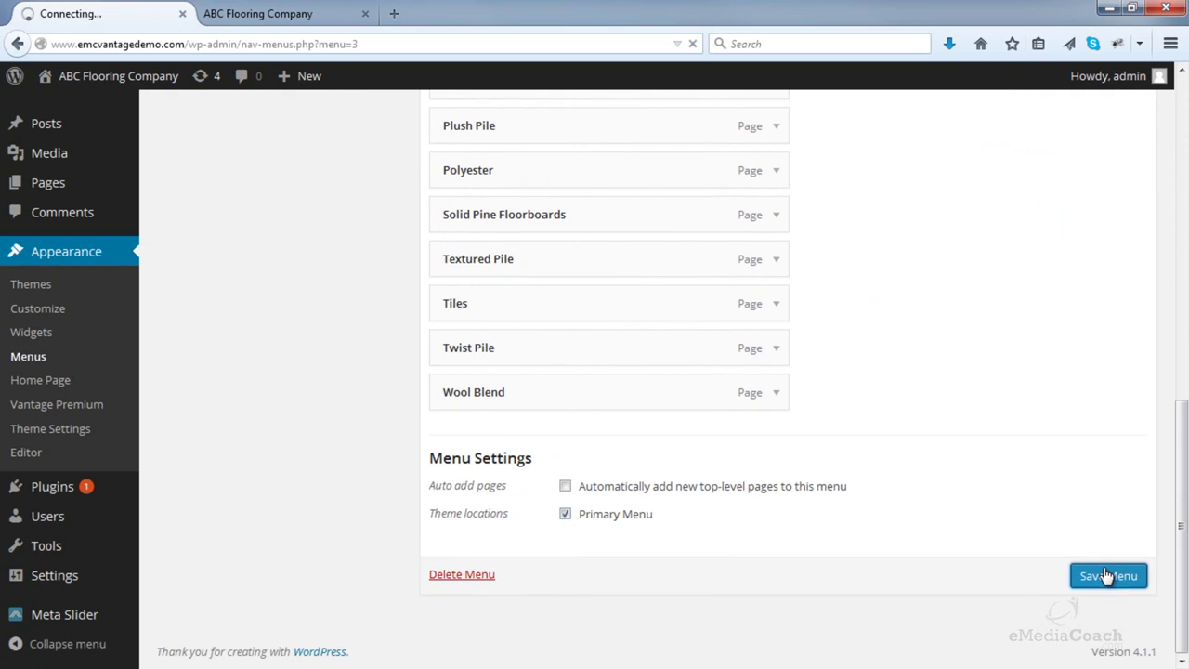
left_click(1101, 576)
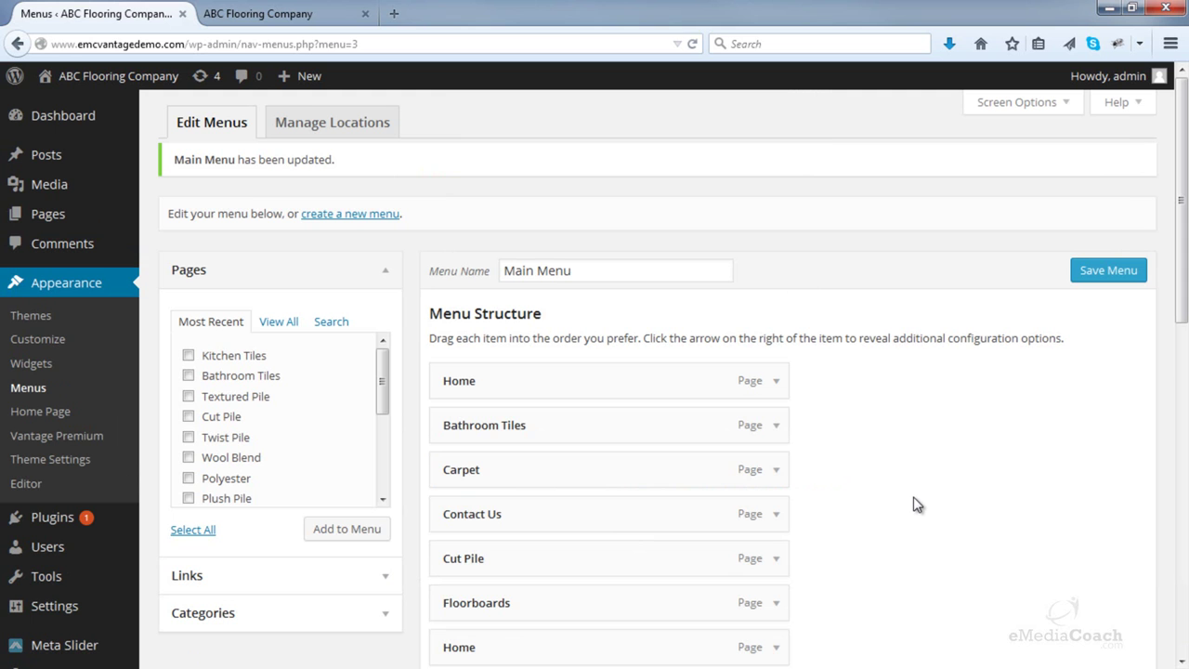
scroll(913, 493, "down", 5)
- Mark Cut Pile in the pages box and drag Contact Us further down the menu
scroll(523, 497, "up", 3)
scroll(524, 497, "up", 2)
left_click_drag(380, 384, 383, 353)
left_click(189, 355)
left_click(189, 416)
left_click(190, 357)
scroll(887, 434, "down", 3)
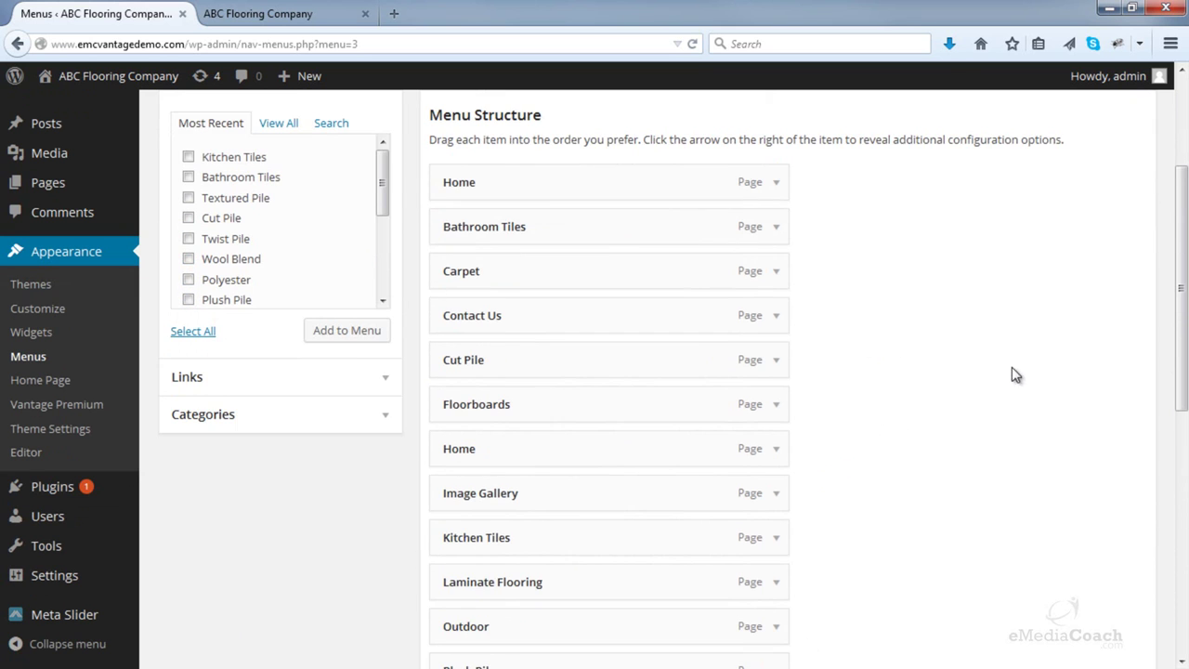
scroll(1009, 441, "down", 6)
scroll(961, 374, "up", 9)
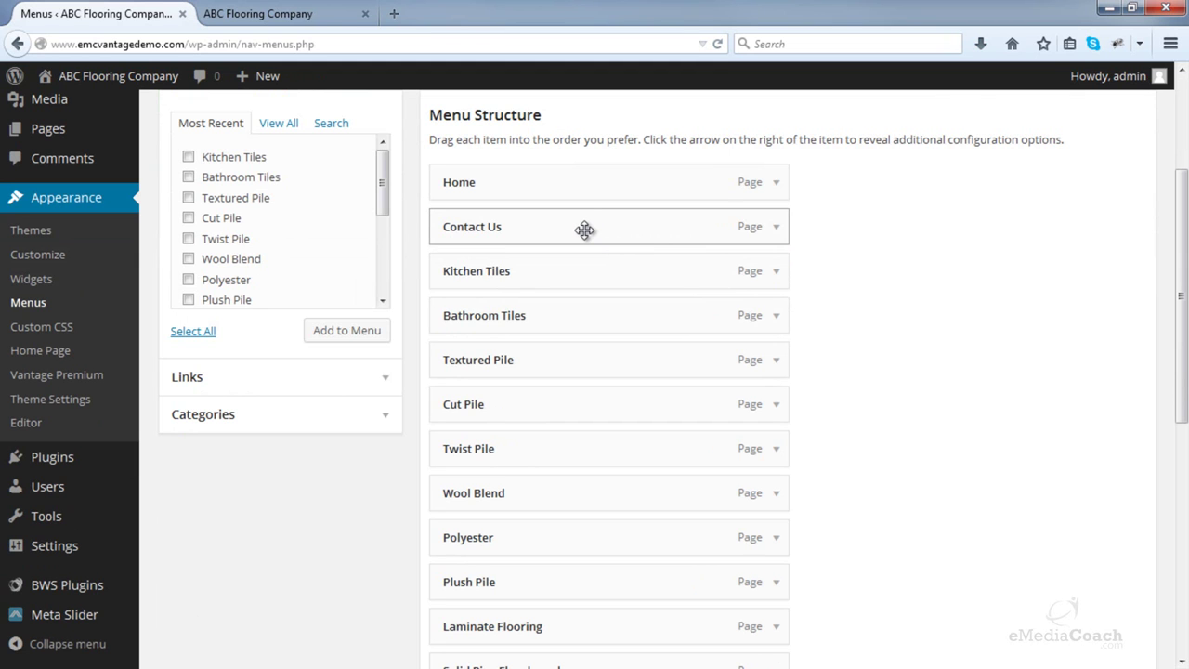
left_click_drag(580, 244, 583, 548)
- Drag the main category items up below Home, moving Tiles near the top
scroll(599, 520, "down", 2)
scroll(594, 509, "up", 2)
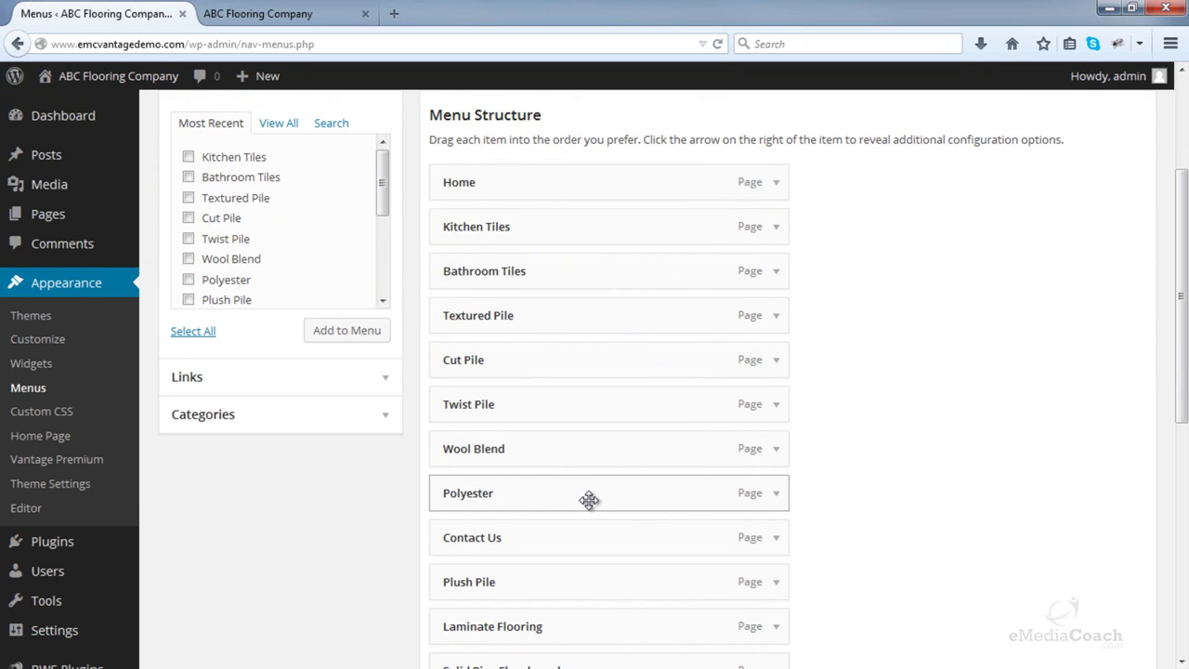
scroll(589, 501, "down", 2)
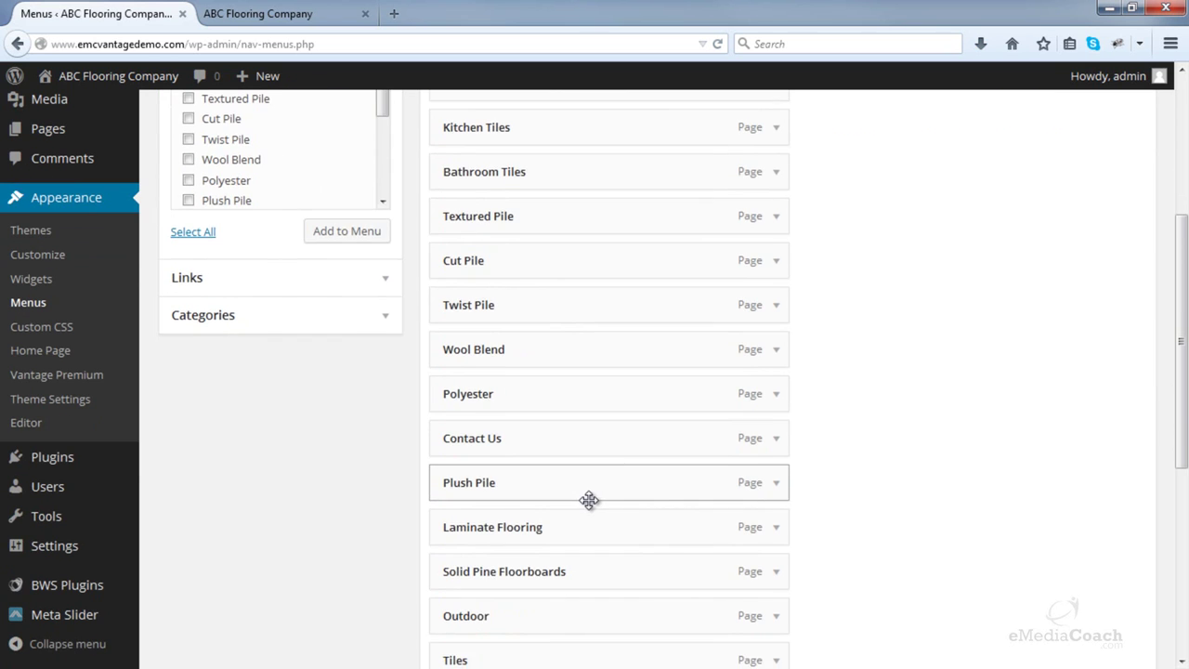
scroll(589, 501, "down", 2)
scroll(589, 500, "down", 2)
left_click_drag(547, 552, 552, 333)
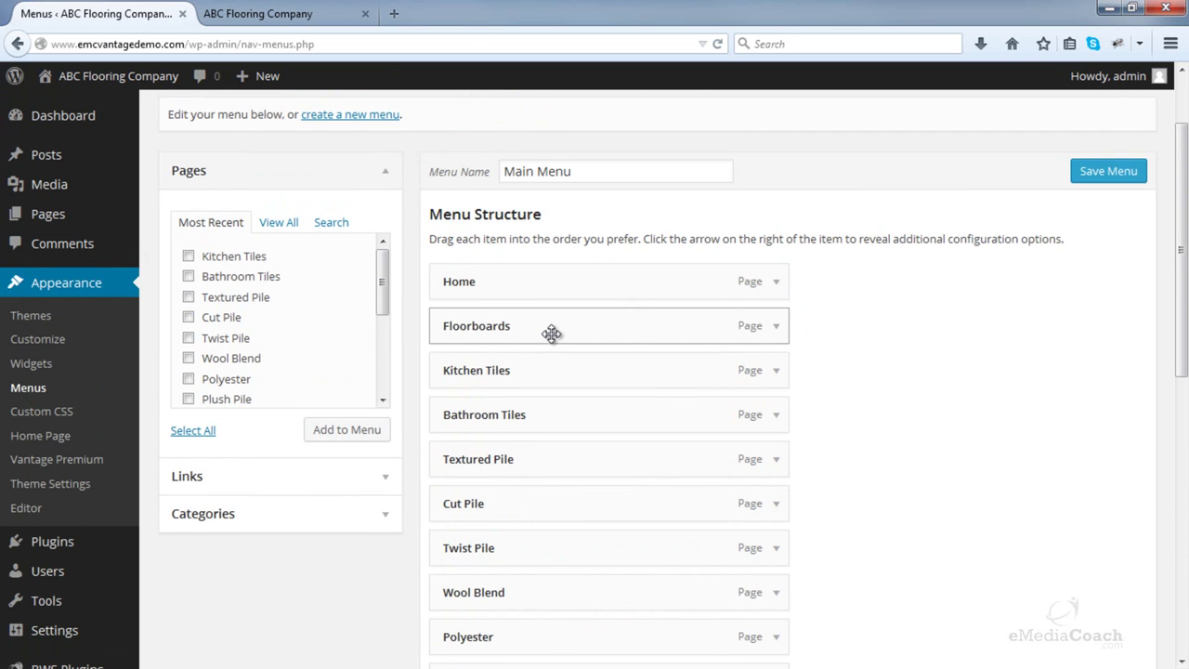
scroll(552, 333, "down", 3)
scroll(552, 333, "down", 3)
left_click_drag(536, 347, 533, 470)
scroll(536, 468, "down", 7)
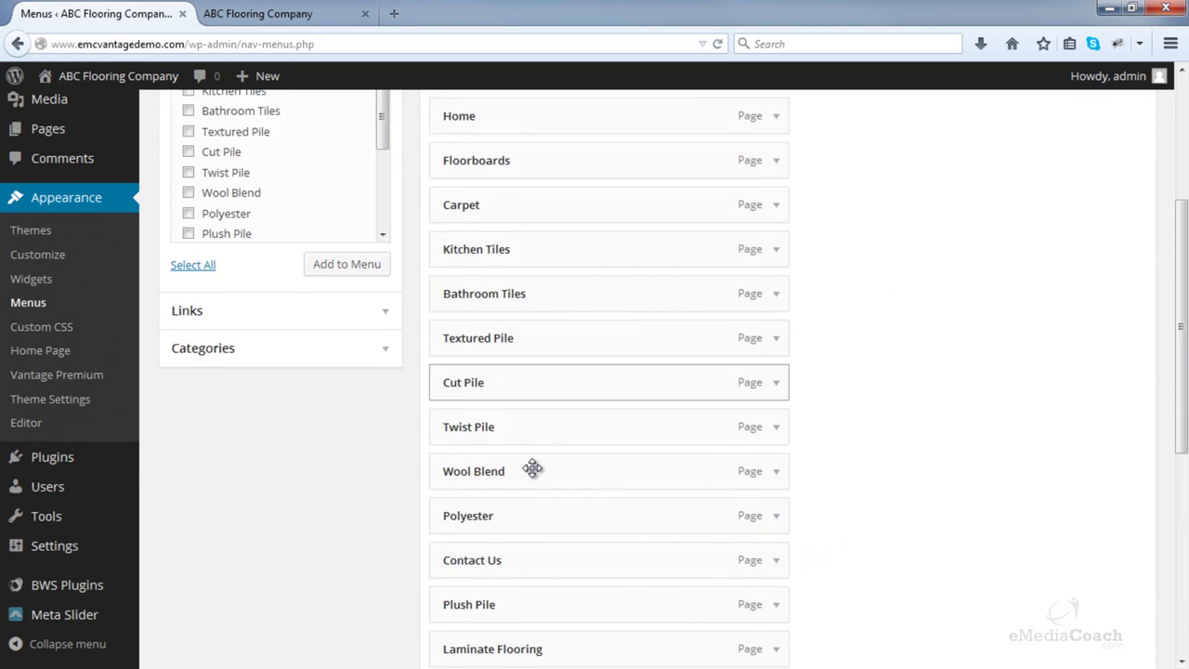
left_click_drag(512, 459, 511, 523)
- Move Outdoor up beside the main categories and nest Solid Pine Floorboards under Floorboards
scroll(526, 381, "up", 8)
scroll(515, 505, "down", 3)
scroll(515, 505, "down", 6)
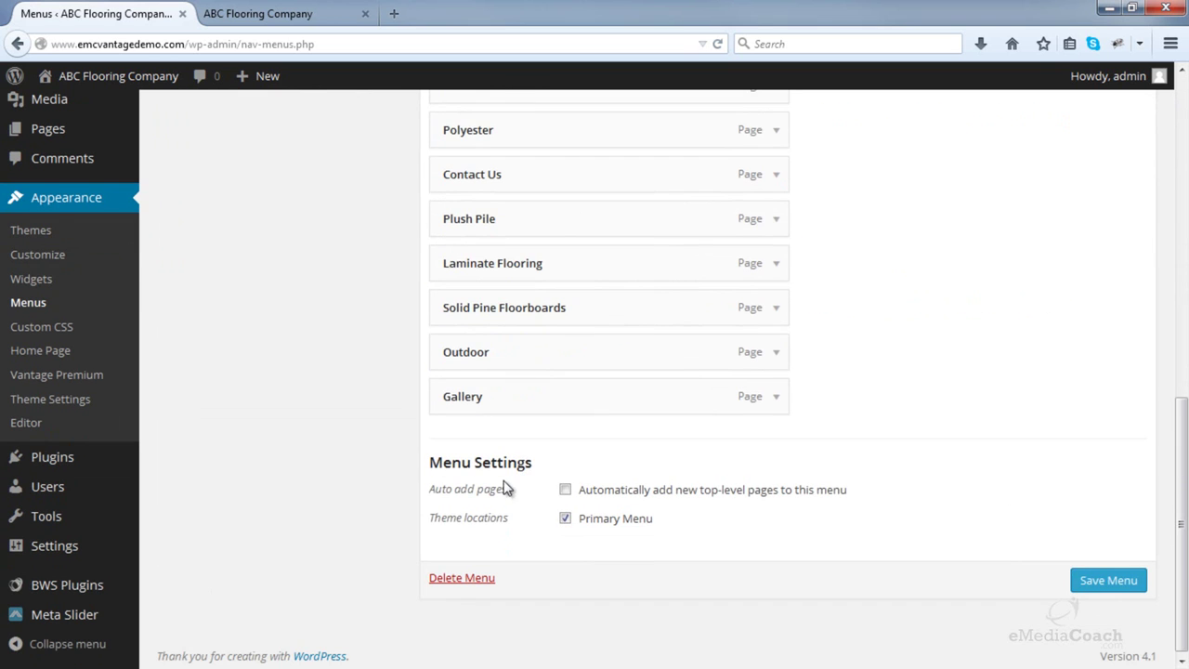
scroll(498, 319, "up", 7)
left_click_drag(480, 358, 489, 318)
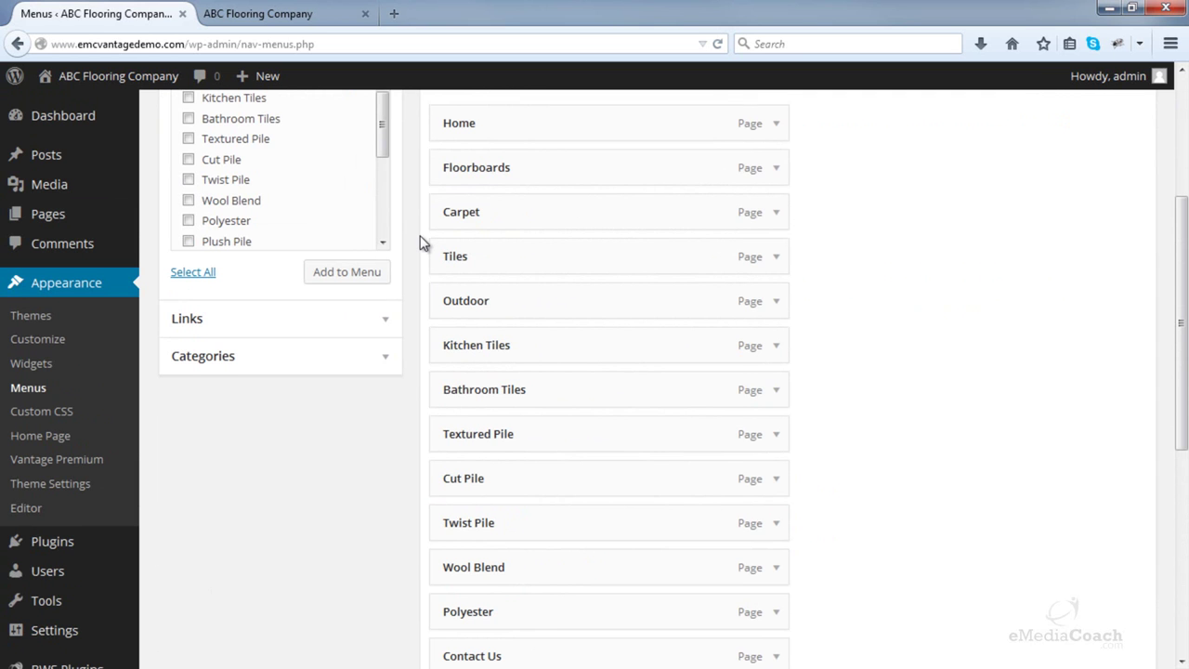
scroll(420, 242, "down", 3)
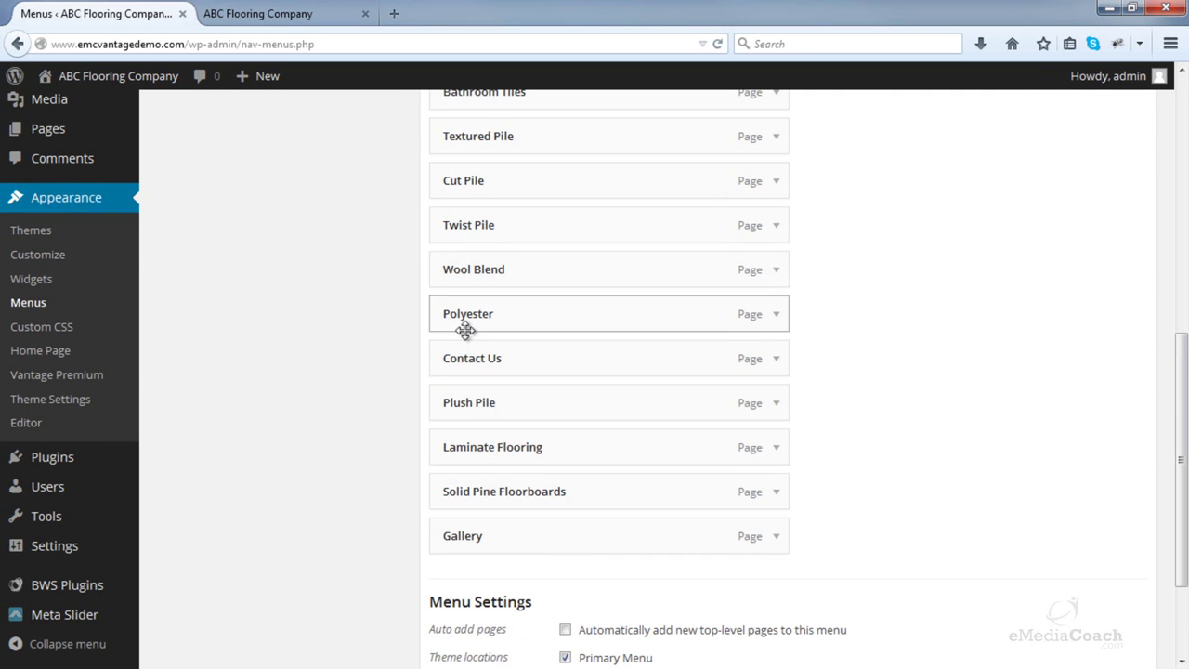
left_click_drag(520, 492, 571, 469)
- Nest Laminate Flooring under Floorboards and Textured Pile under Carpet
scroll(570, 468, "down", 7)
left_click_drag(556, 359, 588, 313)
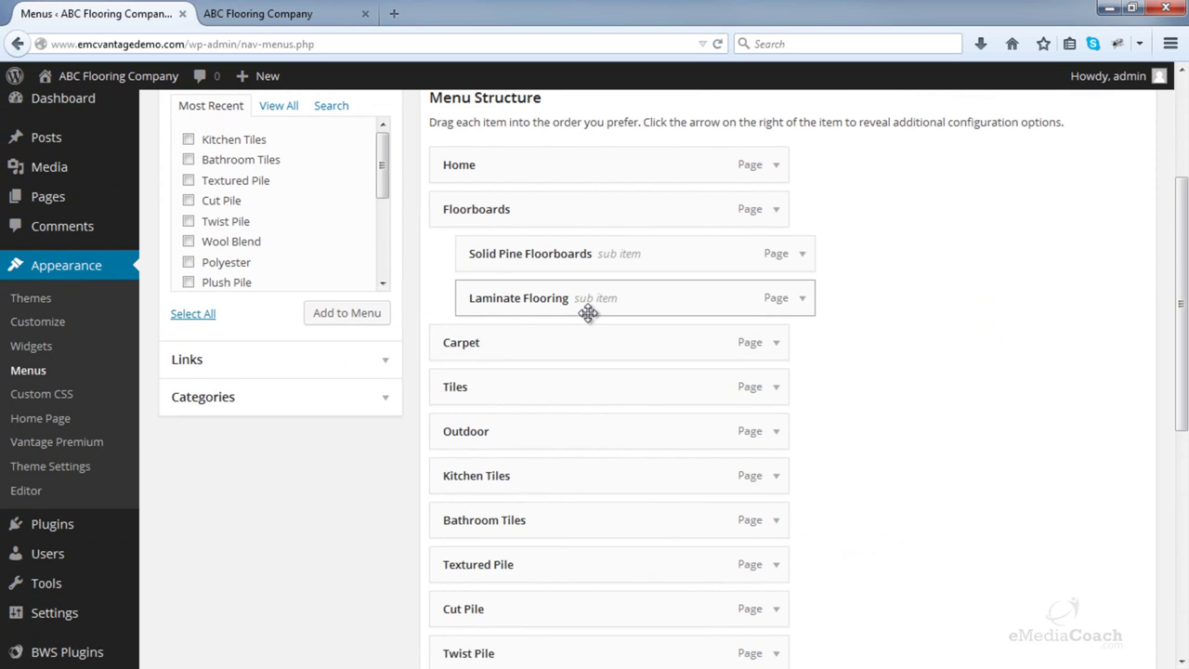
scroll(587, 313, "down", 2)
left_click_drag(547, 440, 578, 289)
left_click_drag(513, 504, 552, 335)
- Nest the other pile pages under Carpet and make Polyester a sub item of Textured Pile
scroll(552, 334, "down", 2)
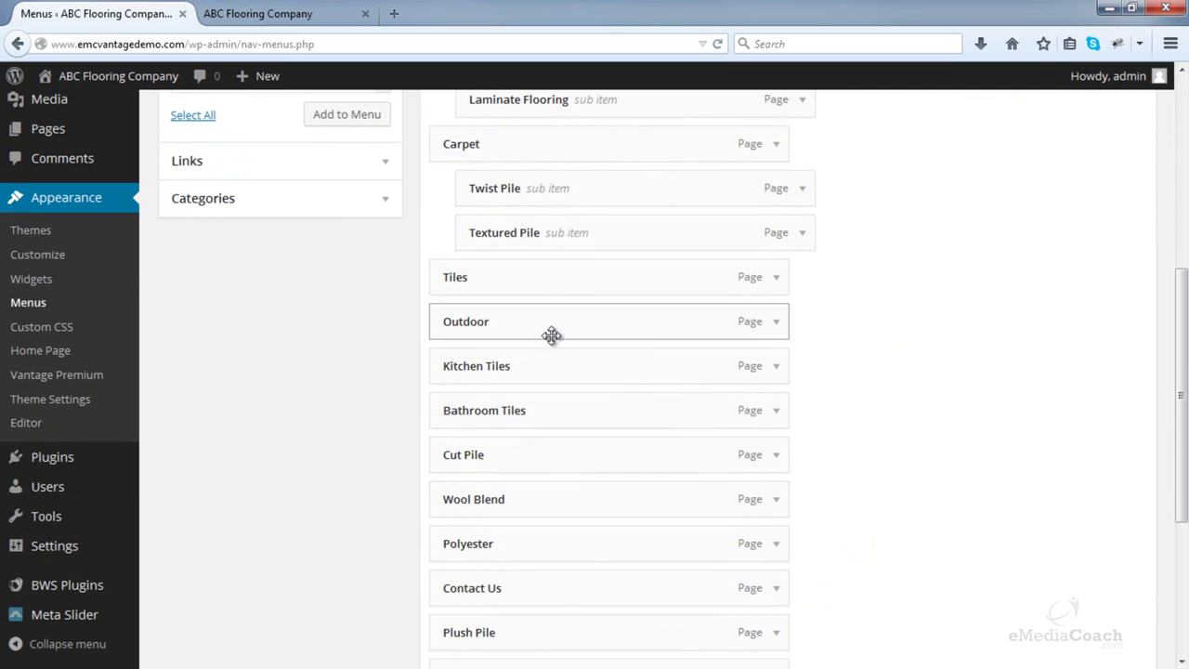
left_click_drag(520, 456, 547, 288)
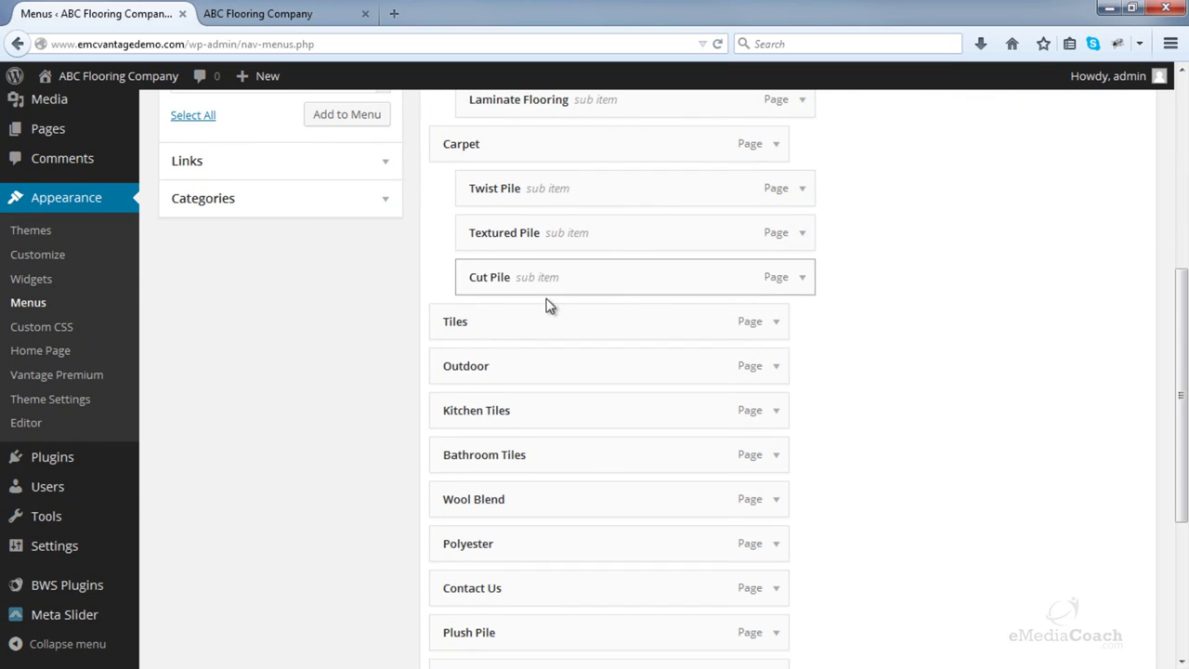
scroll(547, 303, "down", 4)
left_click_drag(516, 427, 543, 421)
scroll(517, 371, "up", 6)
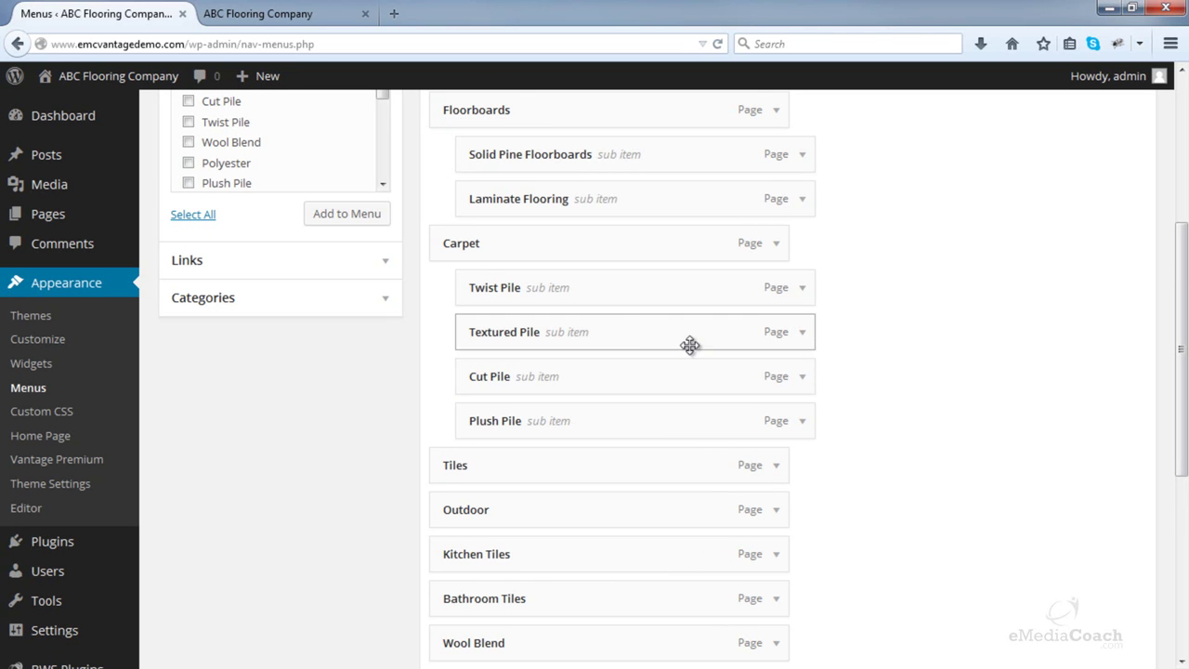
scroll(796, 437, "down", 1)
scroll(796, 437, "down", 2)
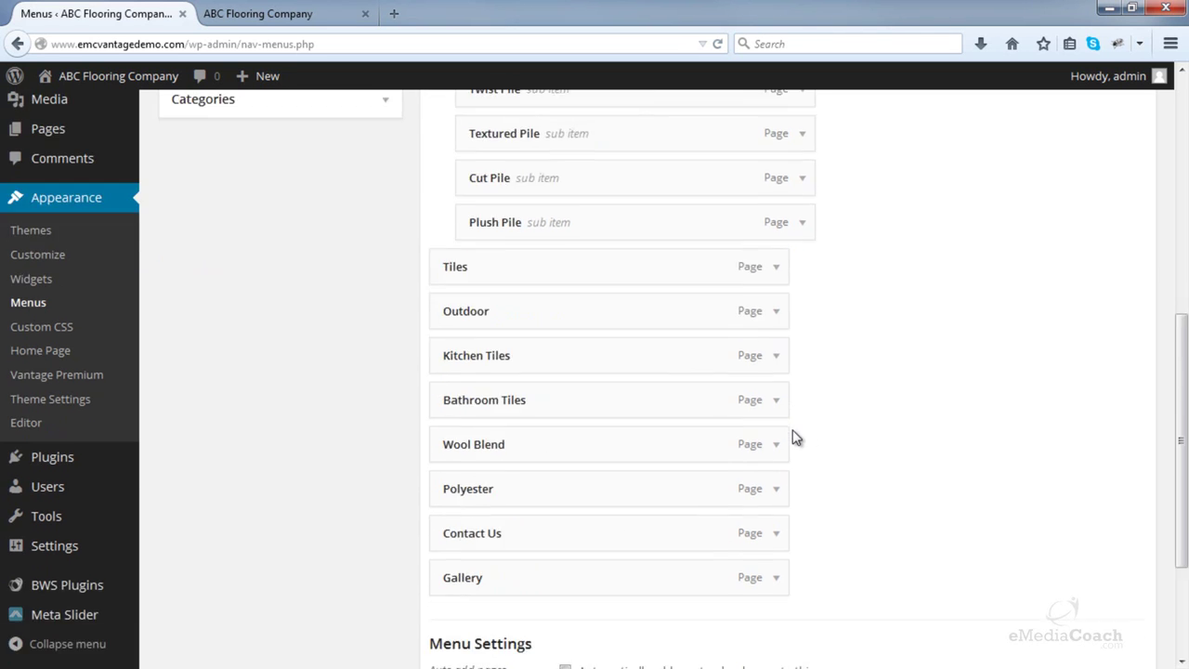
left_click_drag(637, 472, 517, 281)
scroll(560, 257, "up", 2)
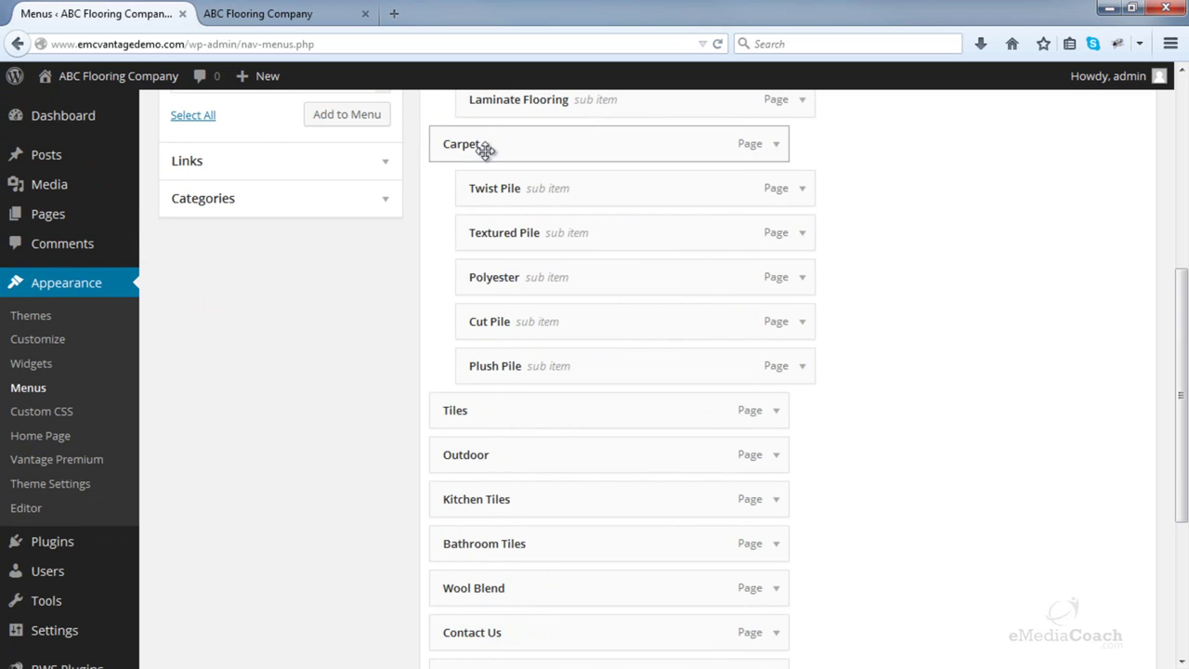
mouse_move(502, 277)
left_mouse_down()
mouse_move(536, 273)
mouse_move(520, 277)
left_mouse_up()
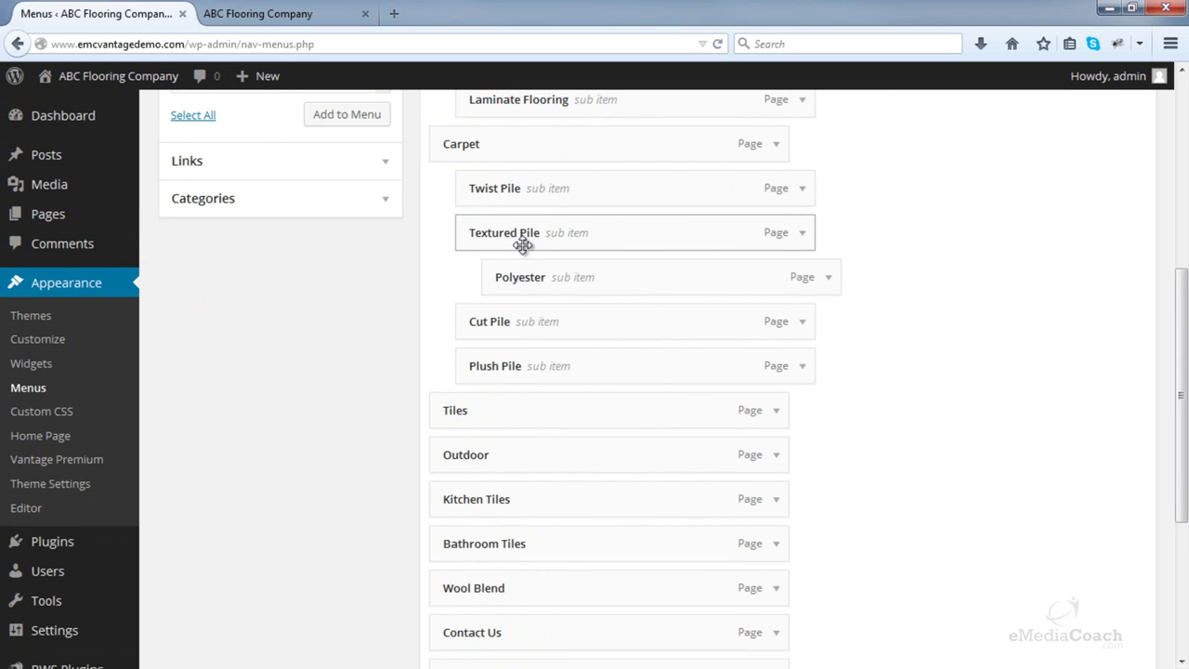
- Place Wool Blend under Textured Pile and nest Kitchen Tiles and Bathroom Tiles under Tiles
scroll(536, 280, "down", 3)
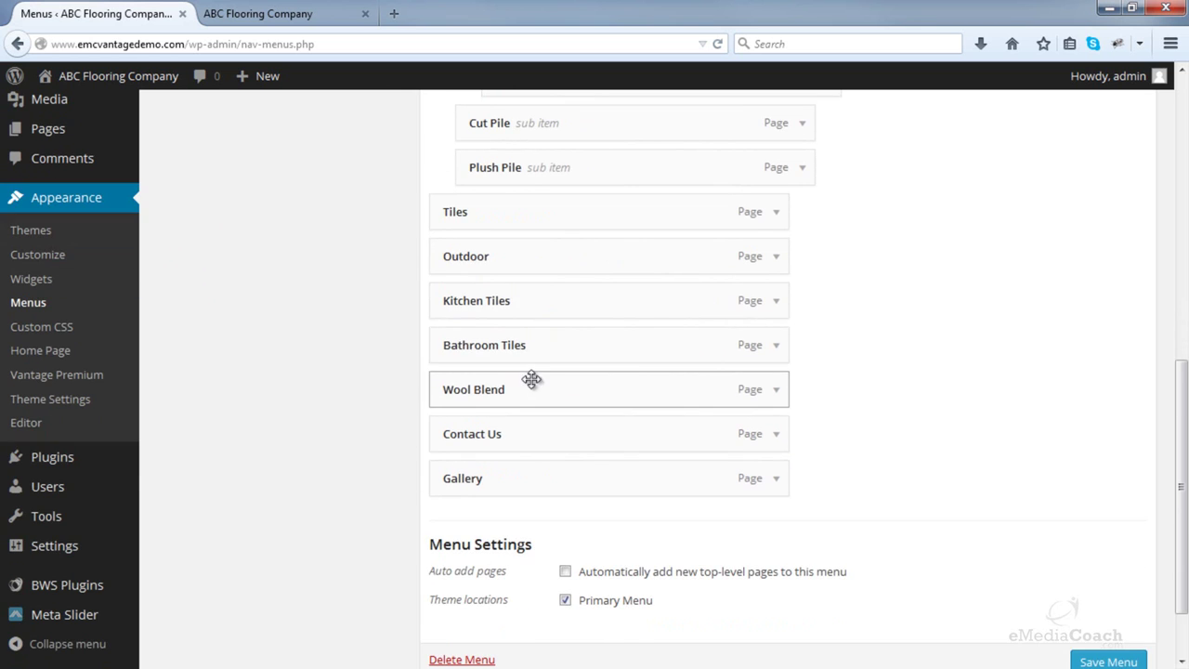
scroll(533, 335, "up", 4)
left_click_drag(531, 371, 580, 327)
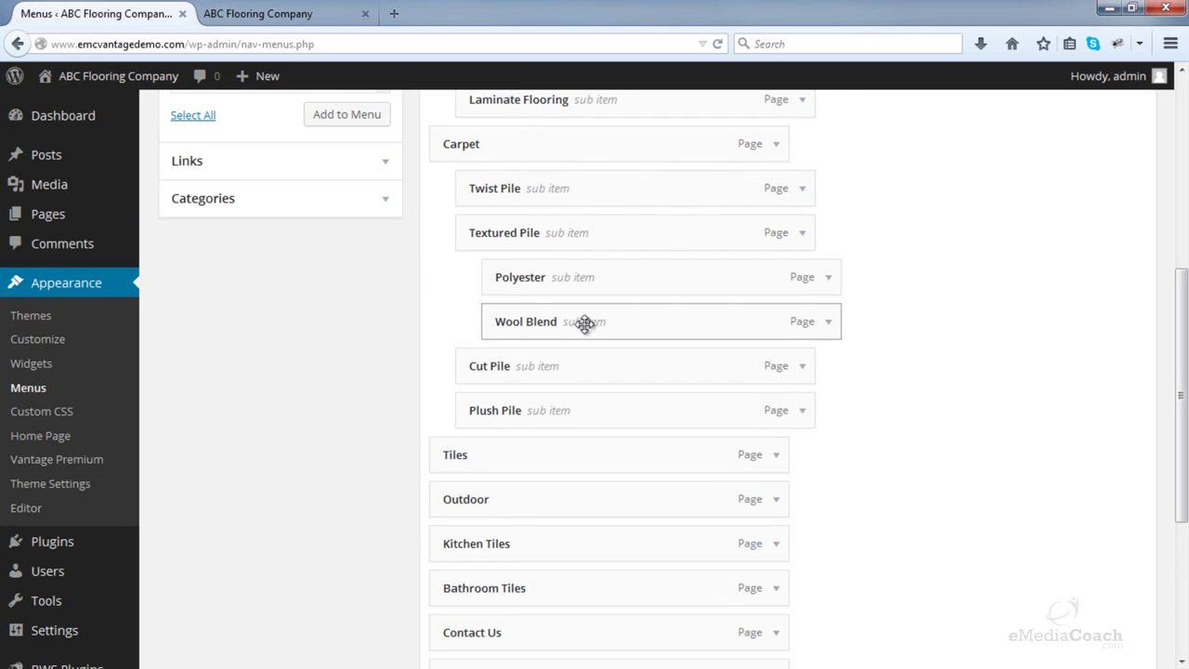
scroll(844, 371, "down", 2)
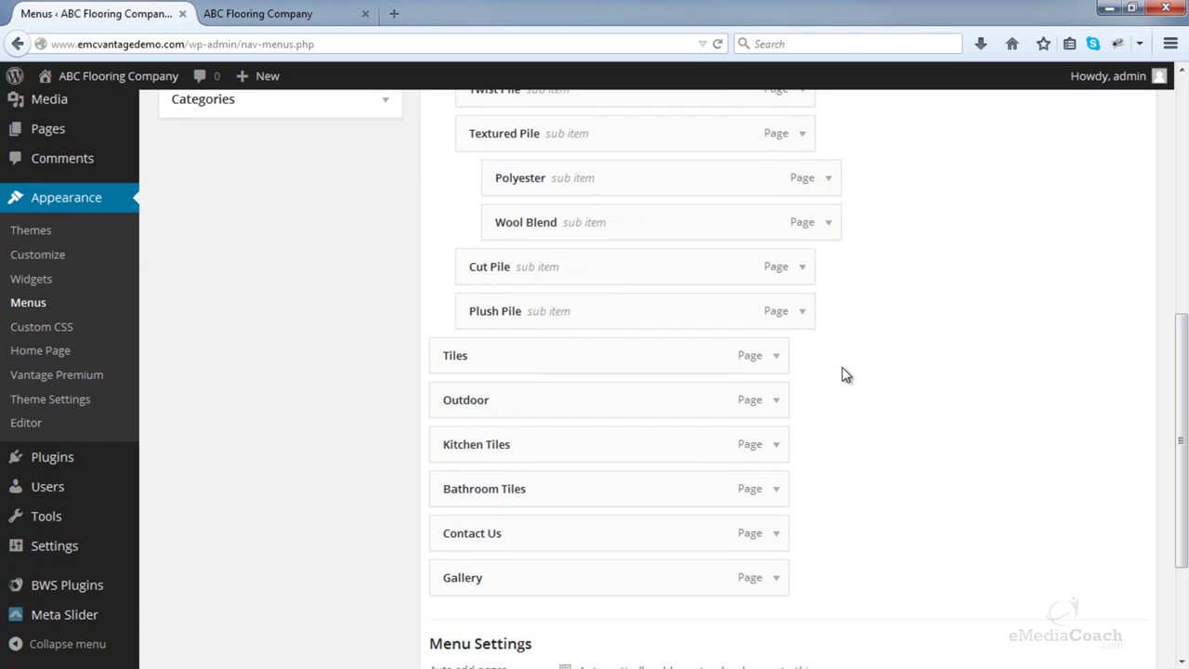
left_click_drag(489, 440, 496, 401)
left_click_drag(493, 490, 522, 450)
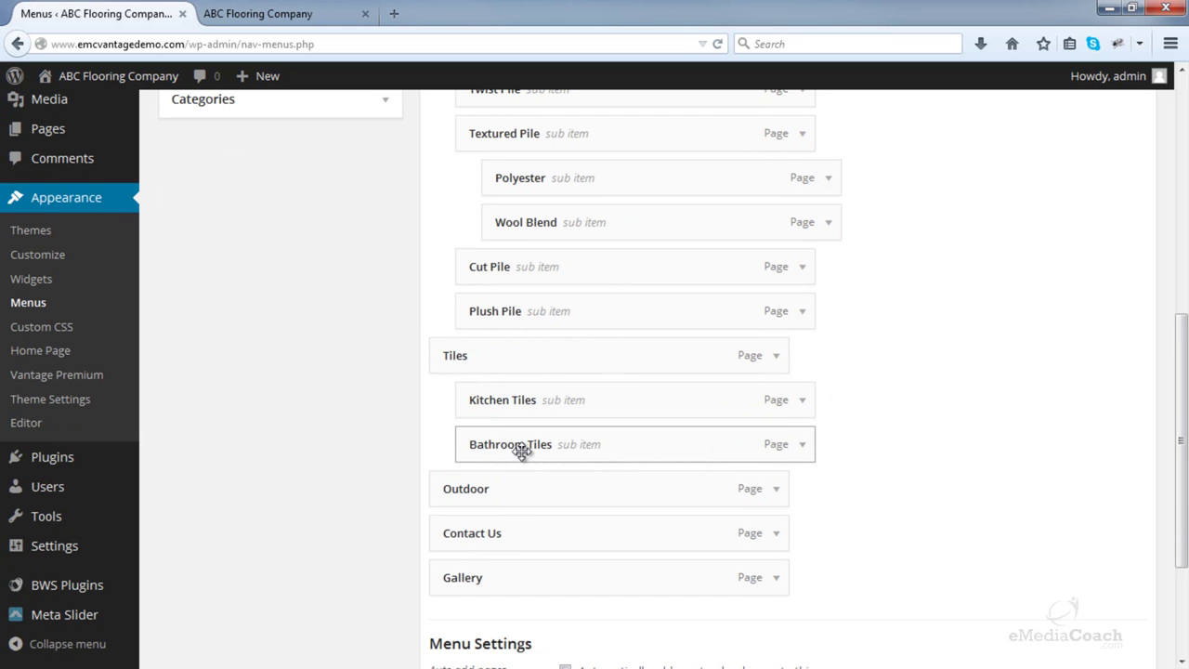
left_click_drag(515, 539, 526, 588)
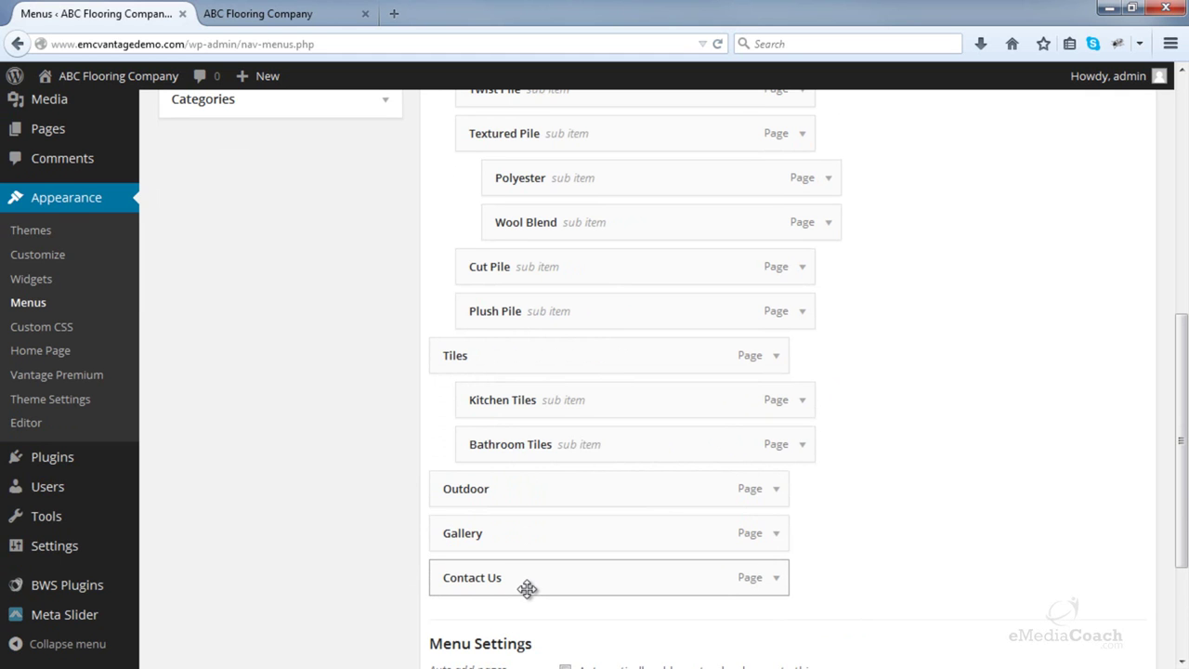
scroll(872, 549, "down", 3)
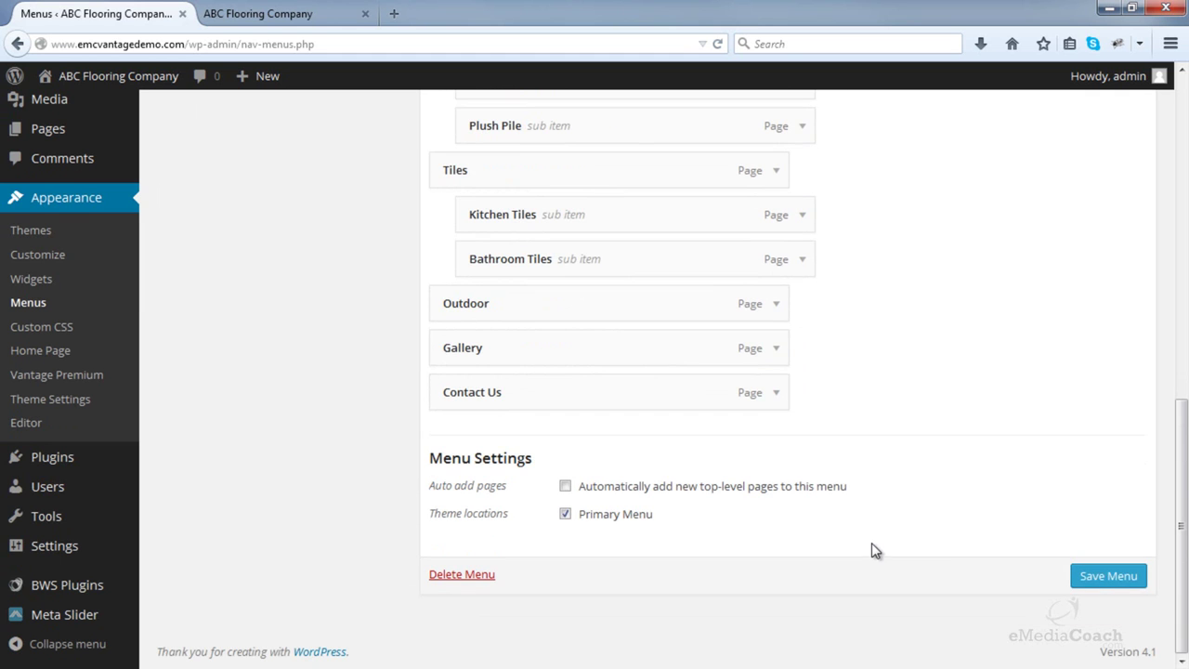
- Save the nested Main Menu and reload the live site tab
left_click(1089, 576)
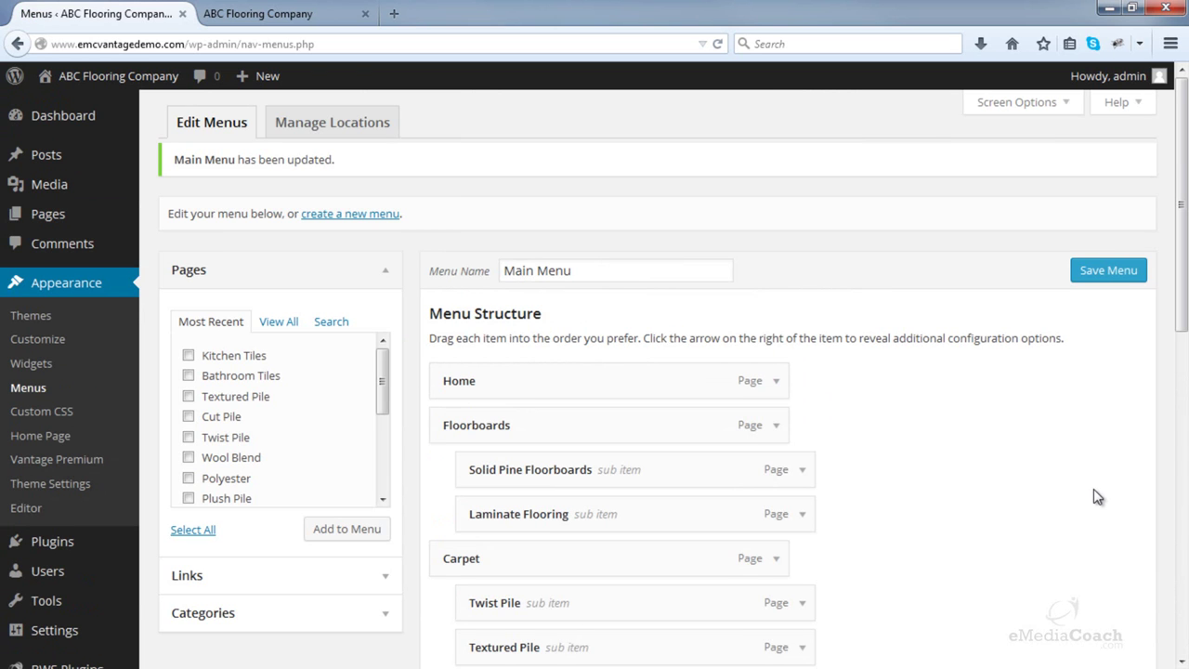
left_click(271, 12)
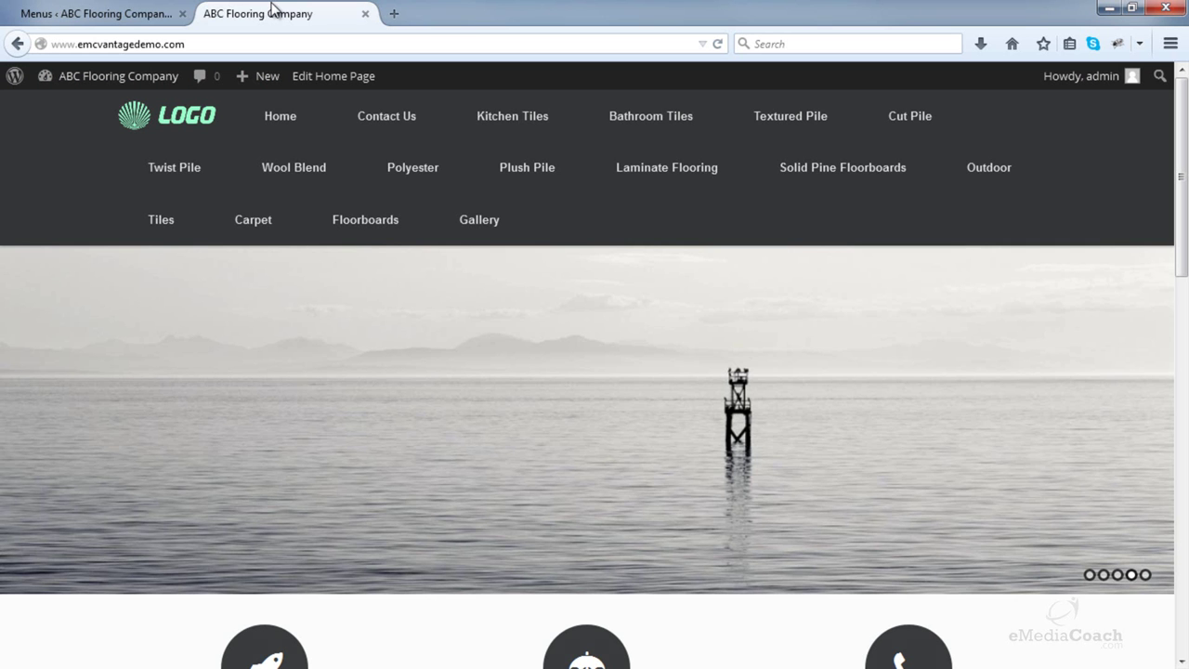
left_click(717, 44)
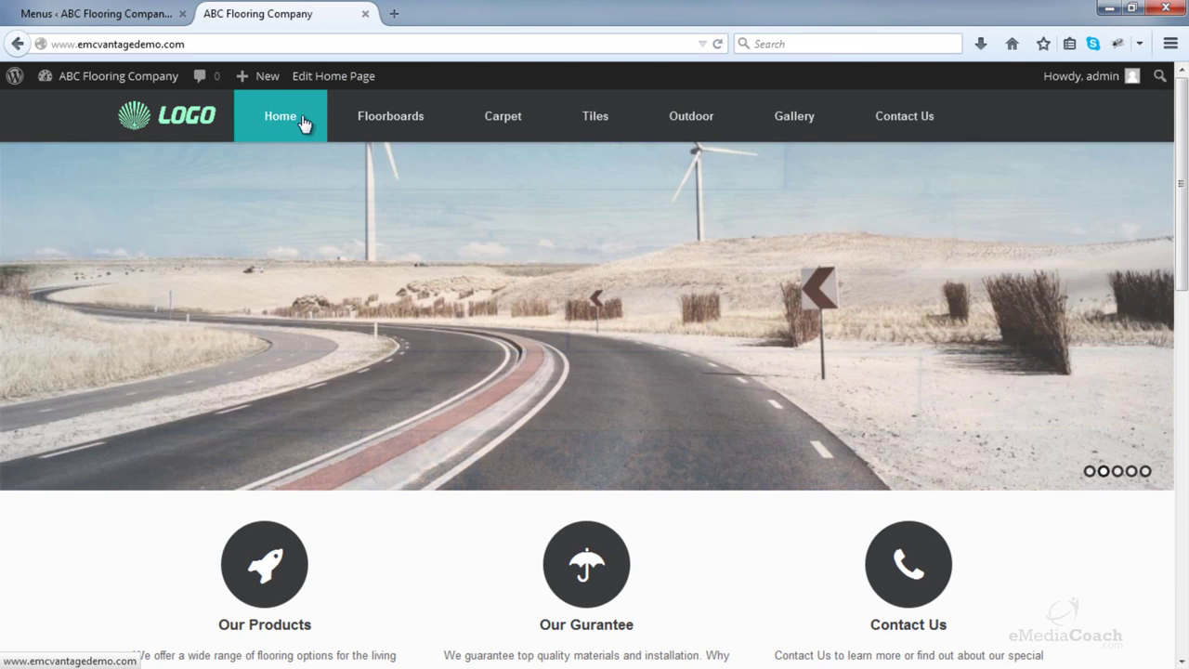
- Check the Floorboards, Carpet and Tiles dropdowns on the live site, then return to Menus
mouse_move(373, 118)
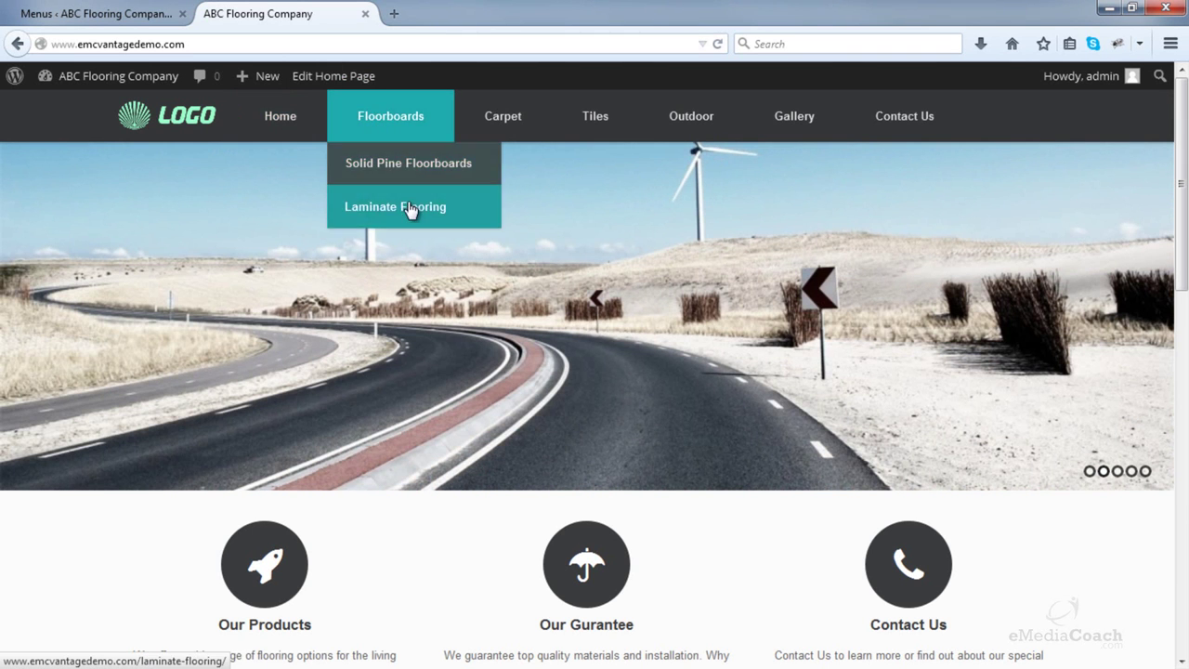
mouse_move(493, 117)
mouse_move(511, 207)
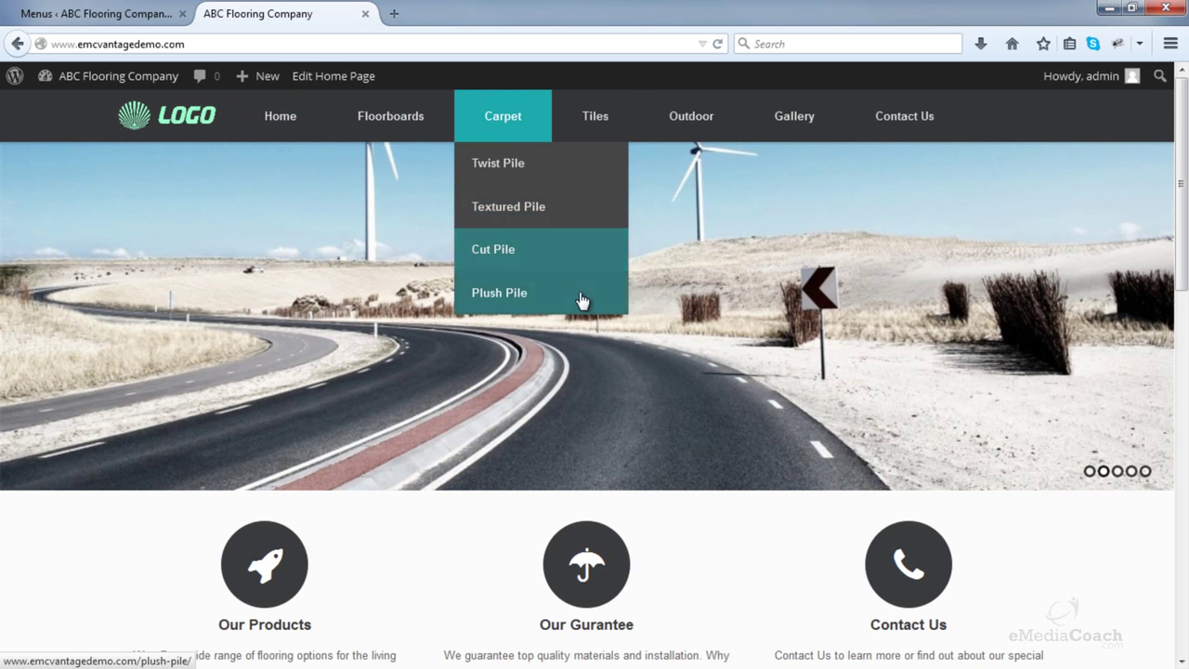
mouse_move(583, 121)
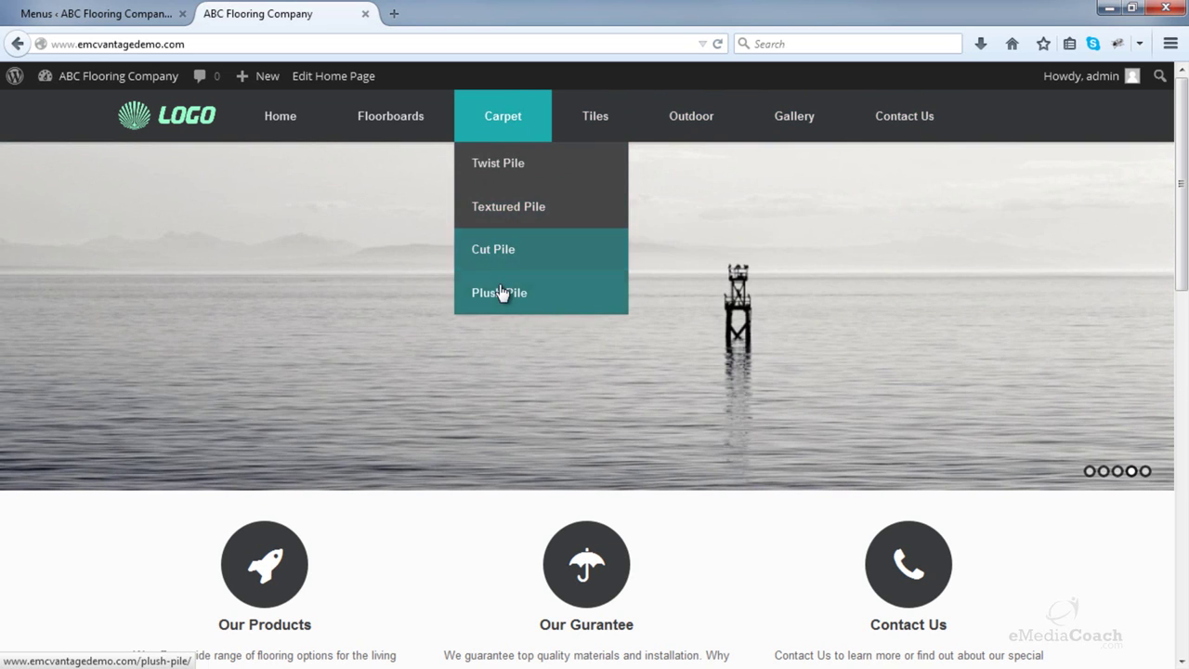
left_click(126, 11)
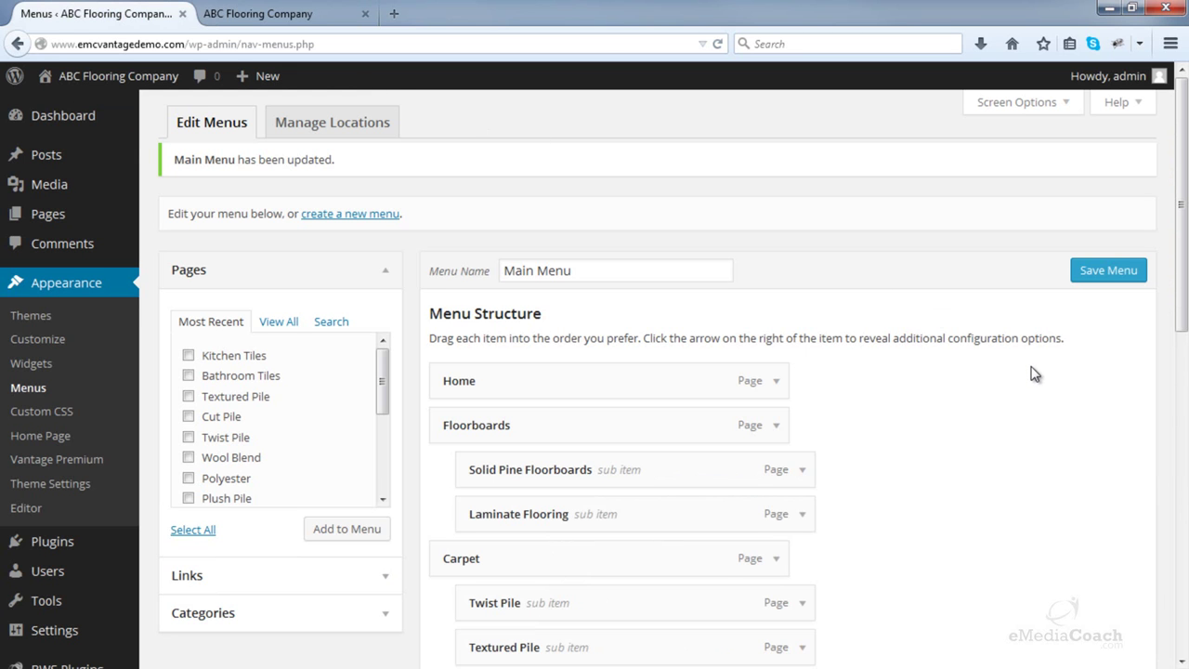
scroll(1030, 370, "down", 2)
scroll(1033, 373, "down", 4)
scroll(1034, 374, "down", 4)
scroll(1033, 374, "down", 2)
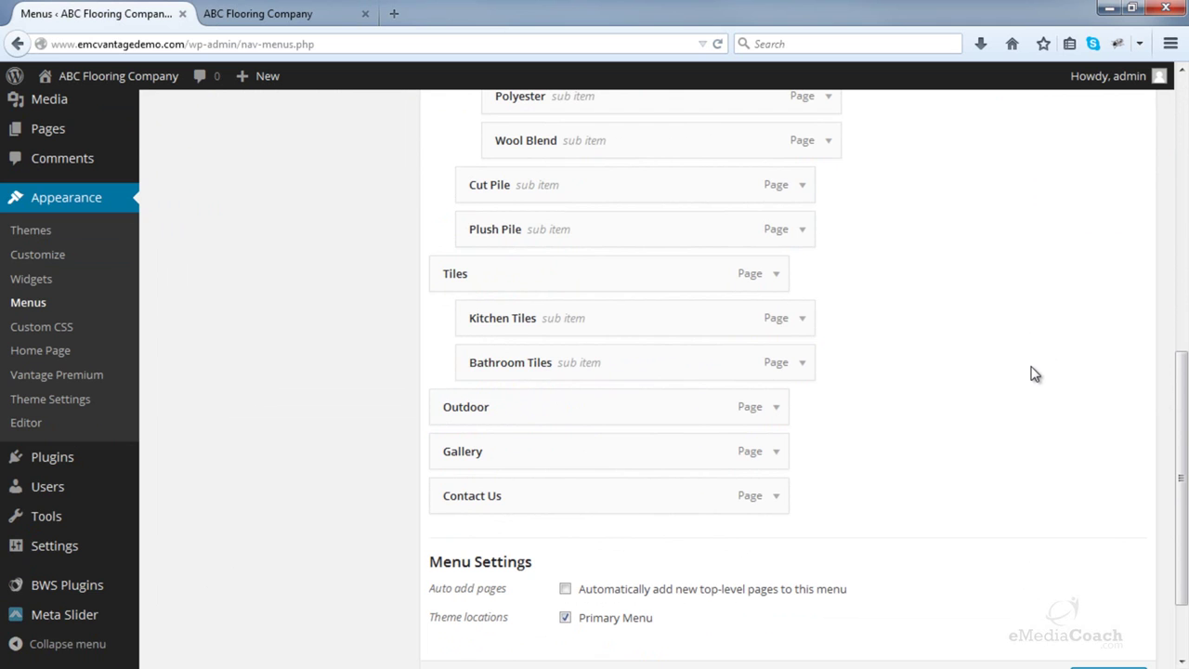
scroll(1034, 374, "up", 5)
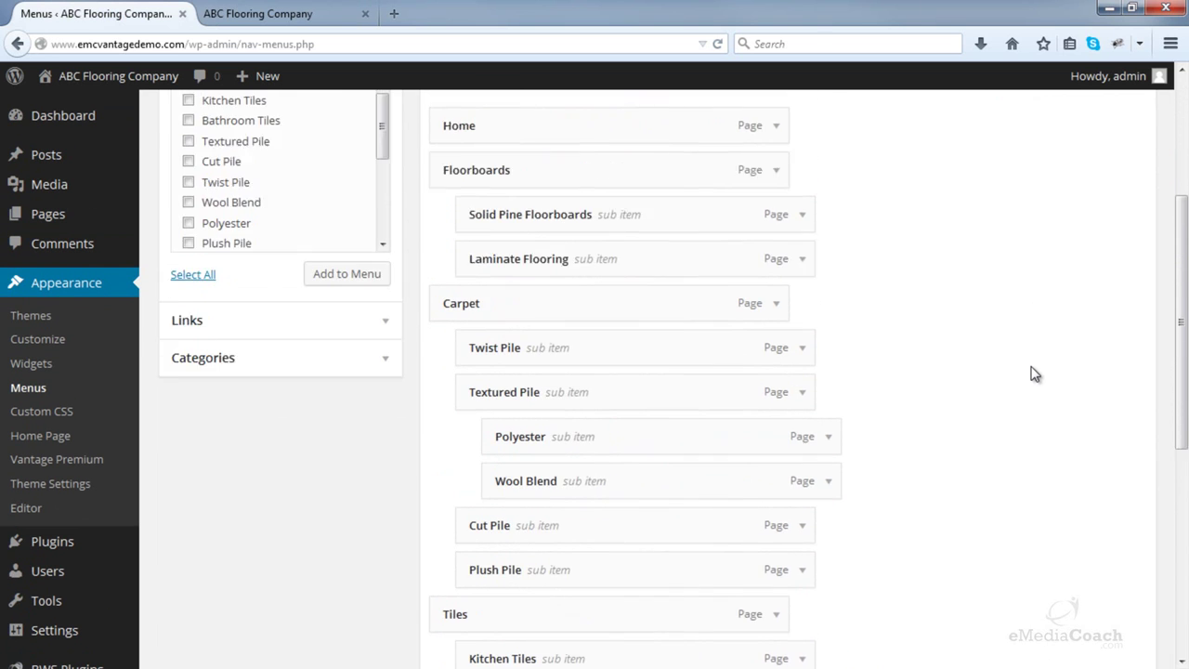
scroll(1034, 374, "up", 4)
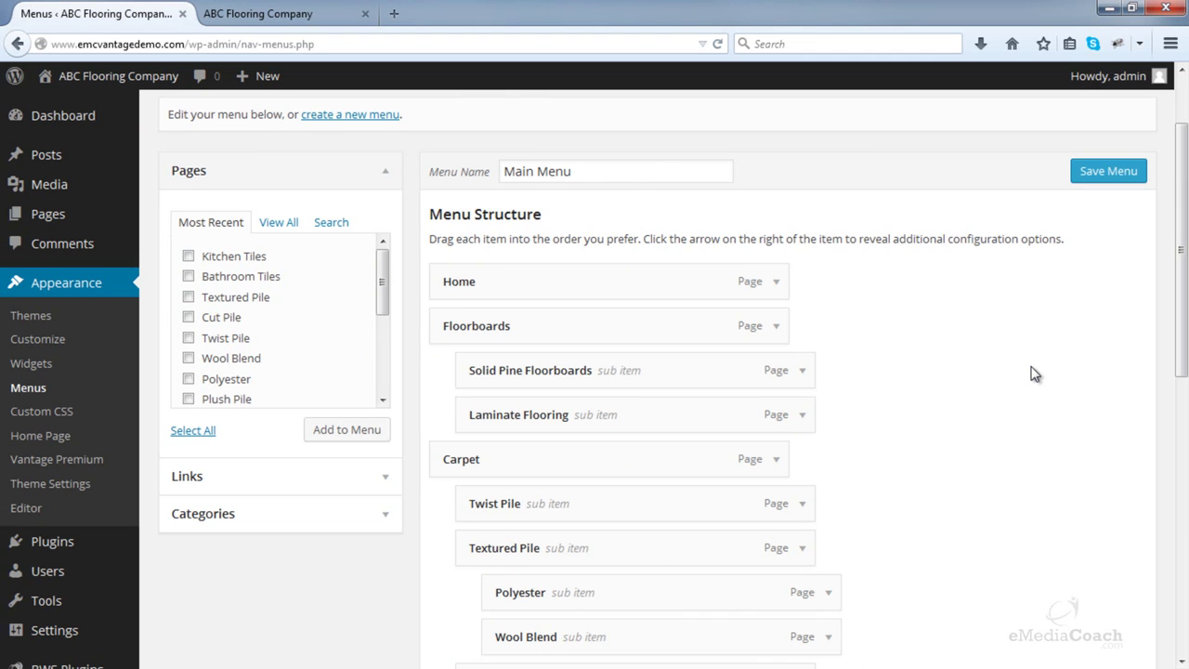
left_click(383, 479)
left_click(319, 275)
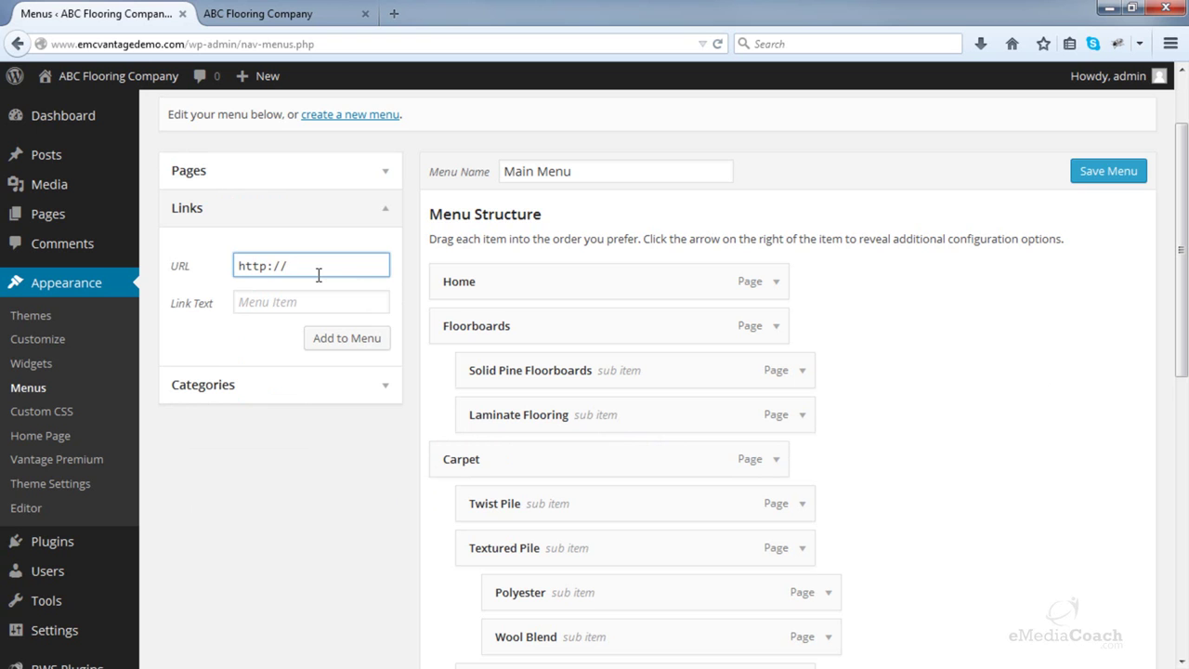
type(".google.com")
key("Tab")
type("Google")
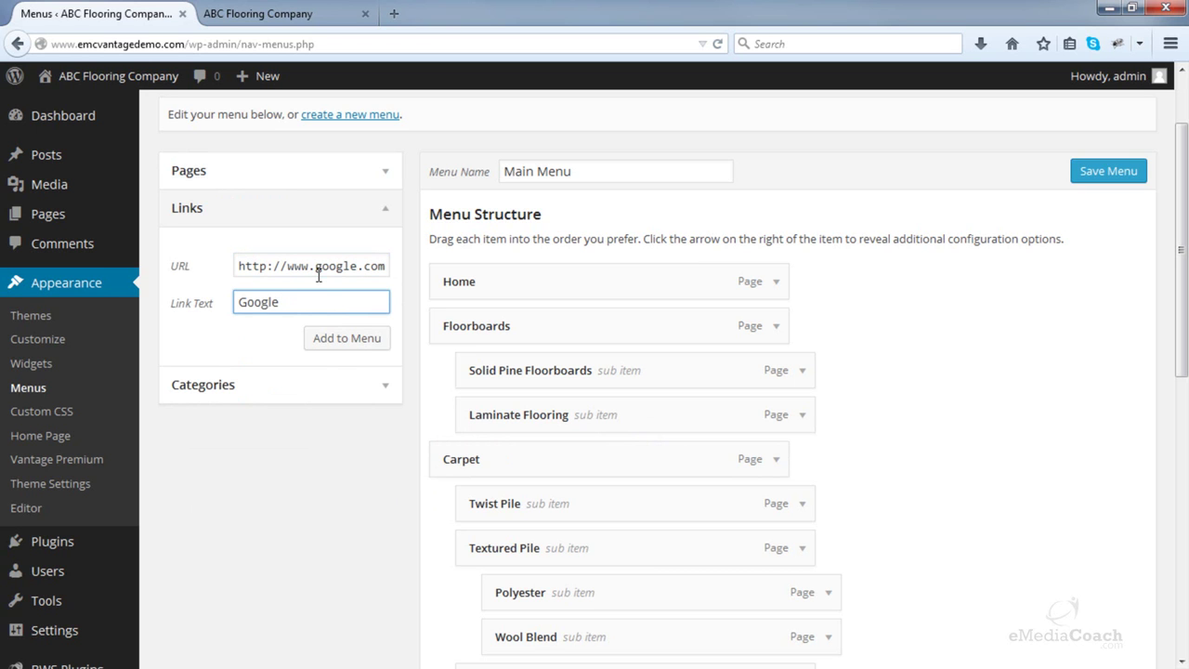
left_click(347, 351)
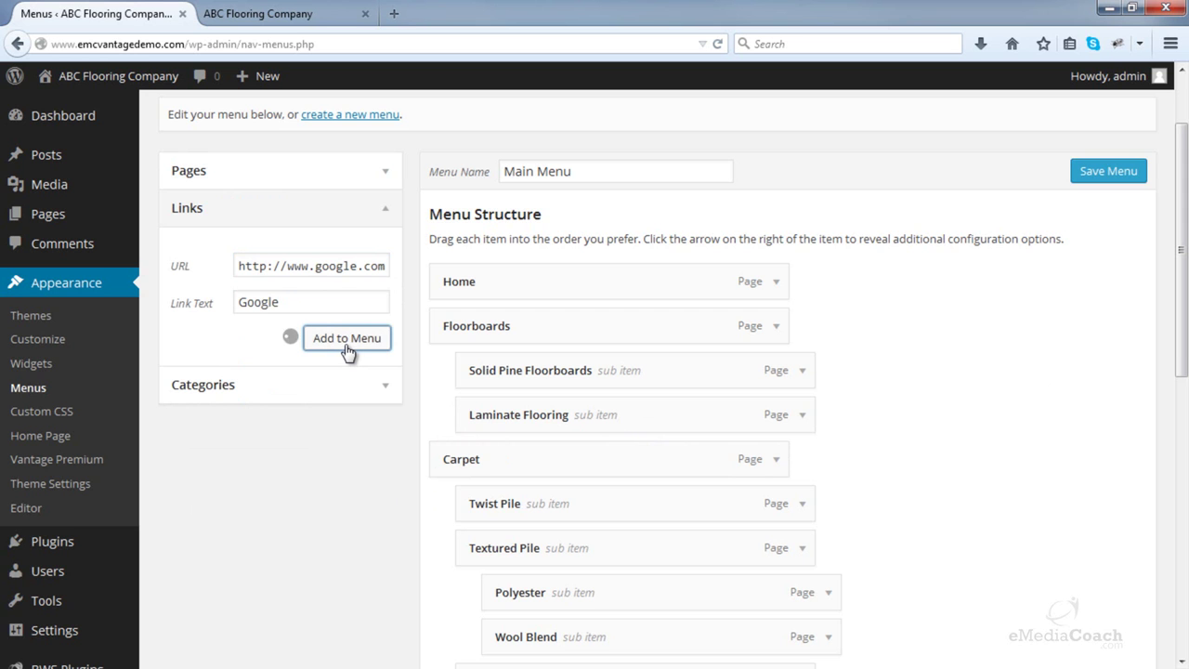
- Move the Google item right after Outdoor and save the menu
scroll(684, 366, "down", 10)
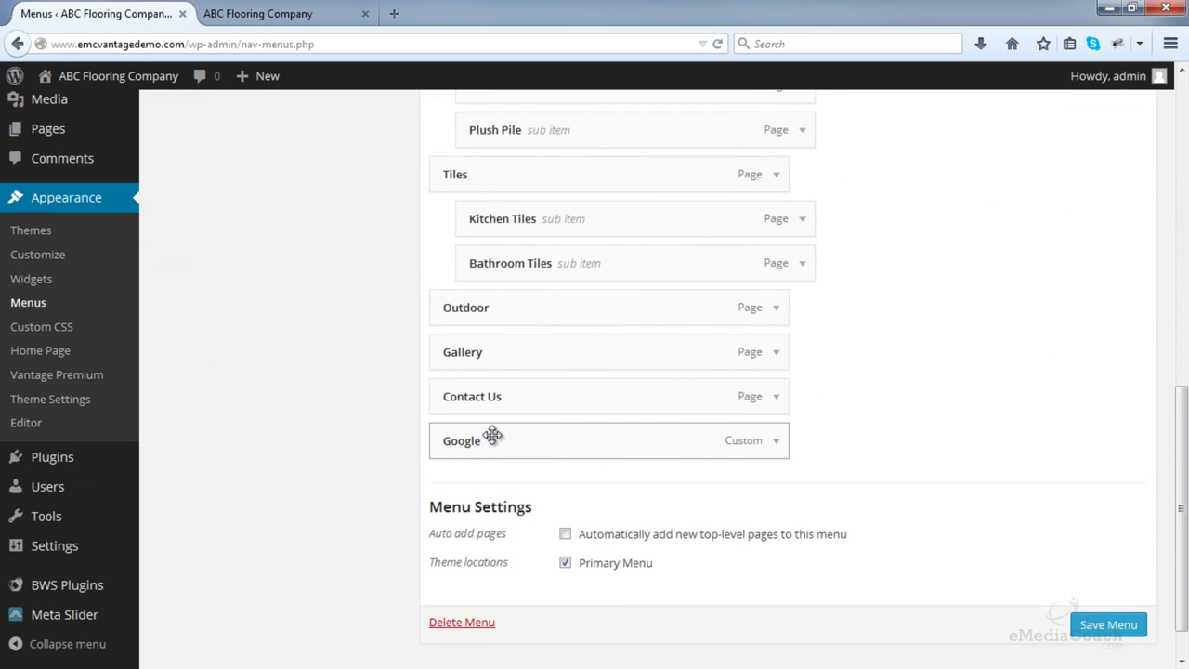
left_click_drag(533, 449, 558, 373)
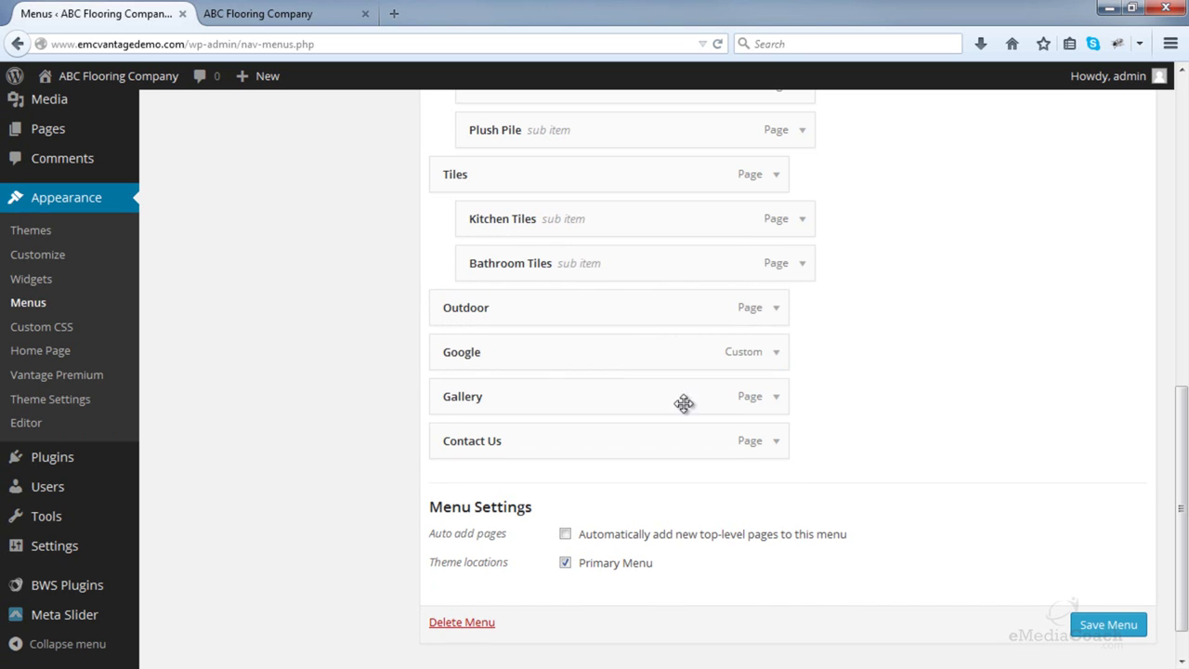
left_click(1106, 631)
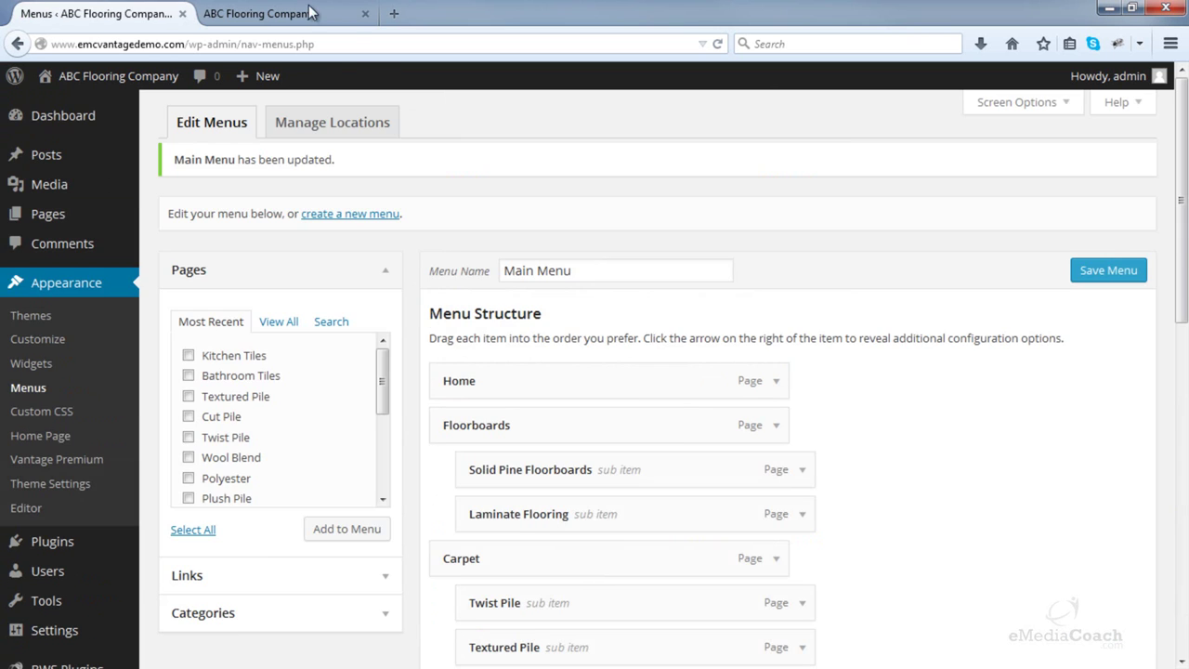
left_click(258, 13)
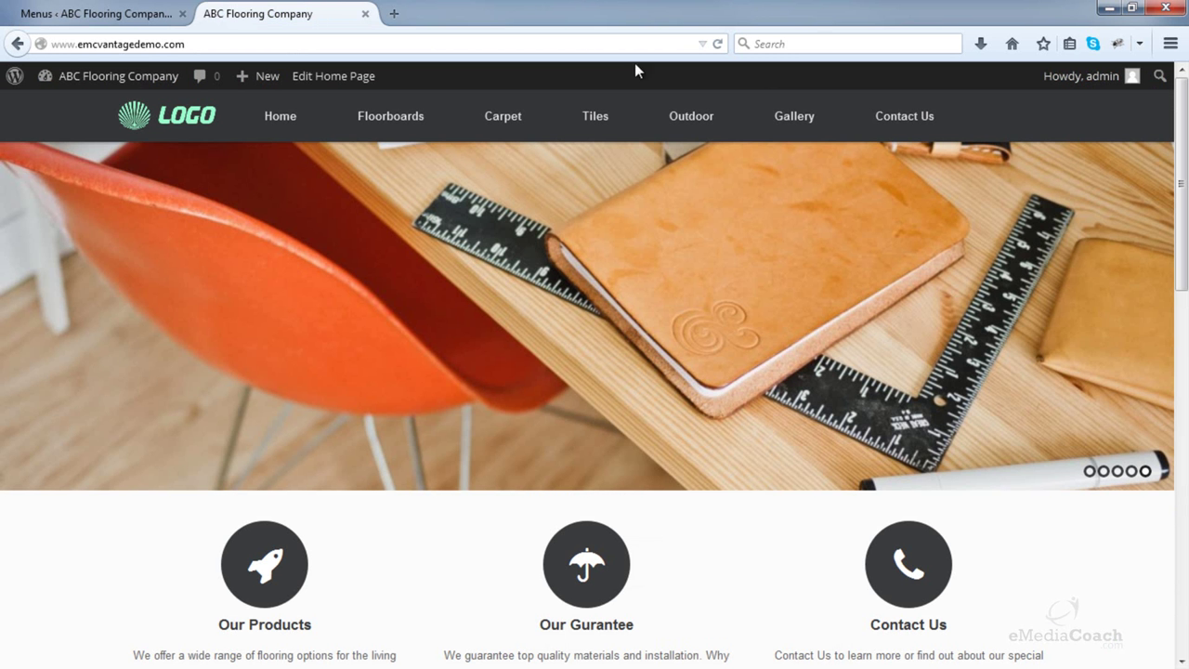
- Reload the live site and confirm the Google menu link opens Google
left_click(715, 47)
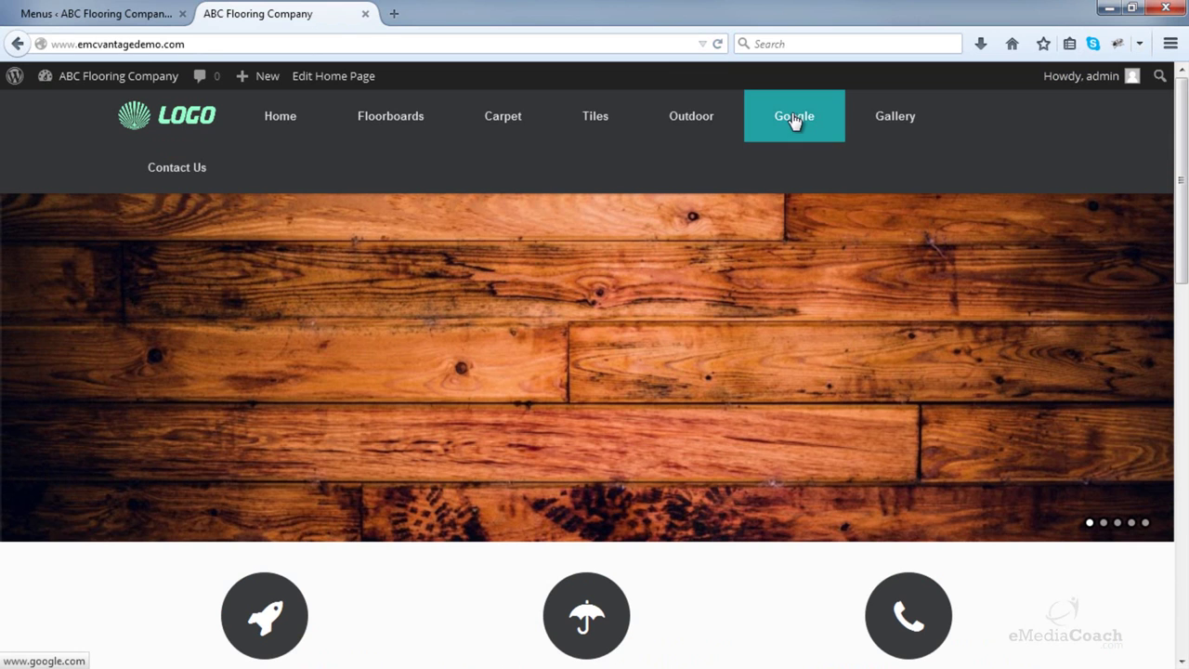
left_click(788, 120)
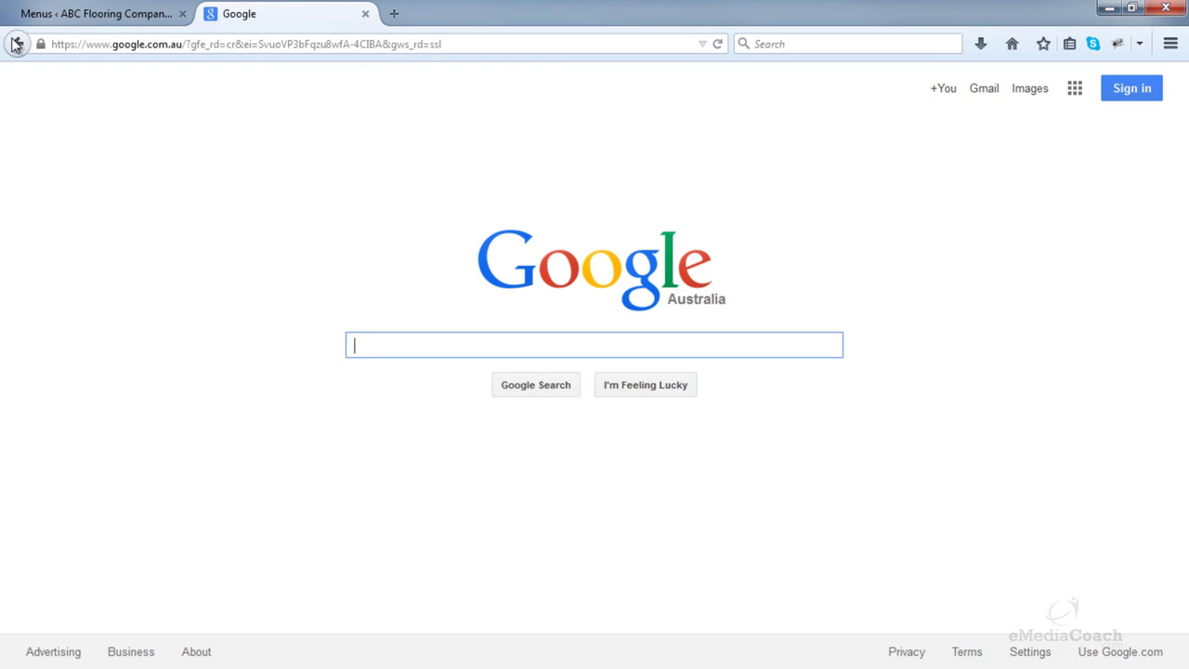
left_click(18, 44)
- Remove the Google item from the Main Menu and save the menu
left_click(79, 7)
scroll(279, 418, "down", 3)
scroll(456, 359, "down", 5)
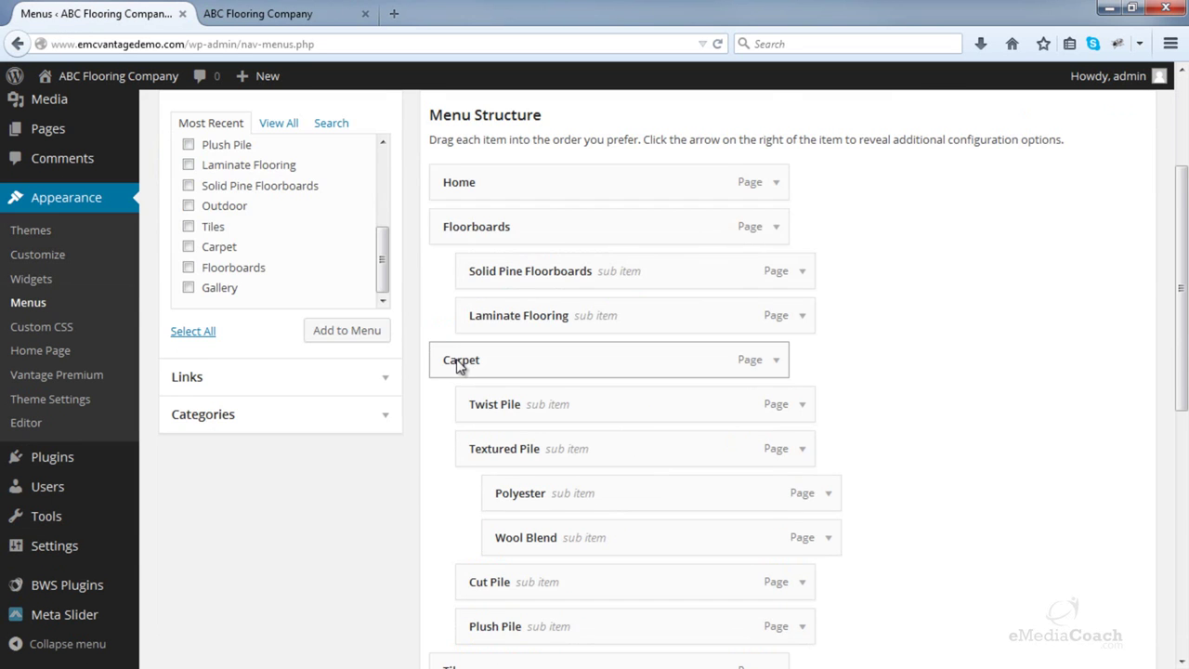
scroll(458, 358, "down", 4)
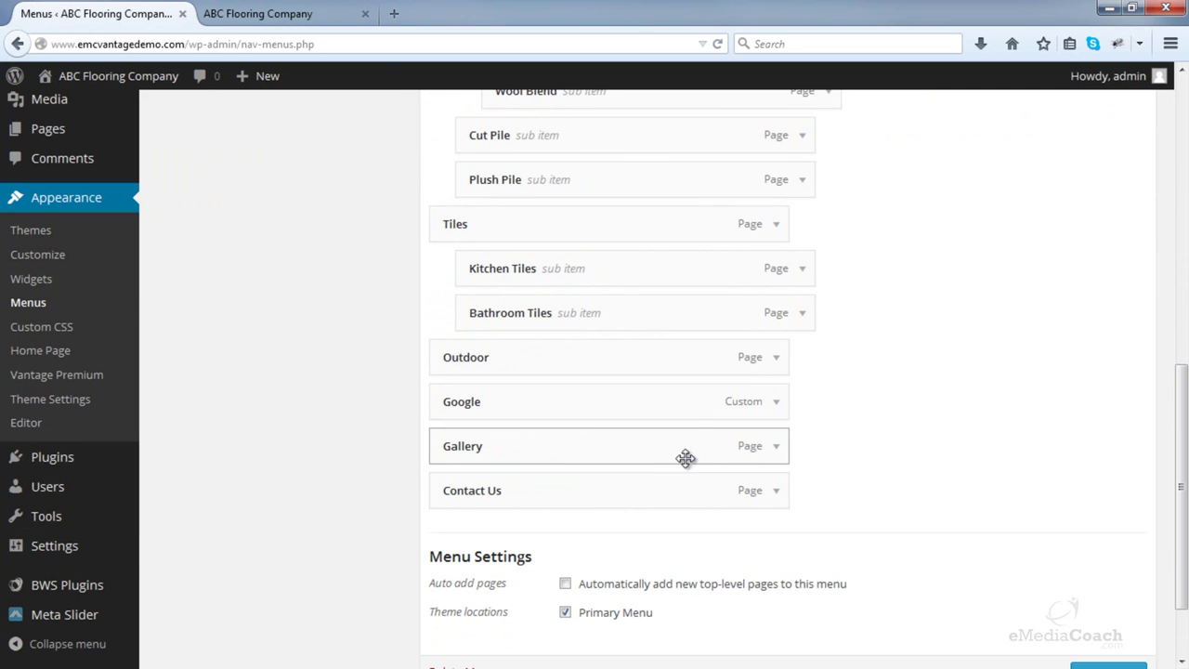
left_click(777, 404)
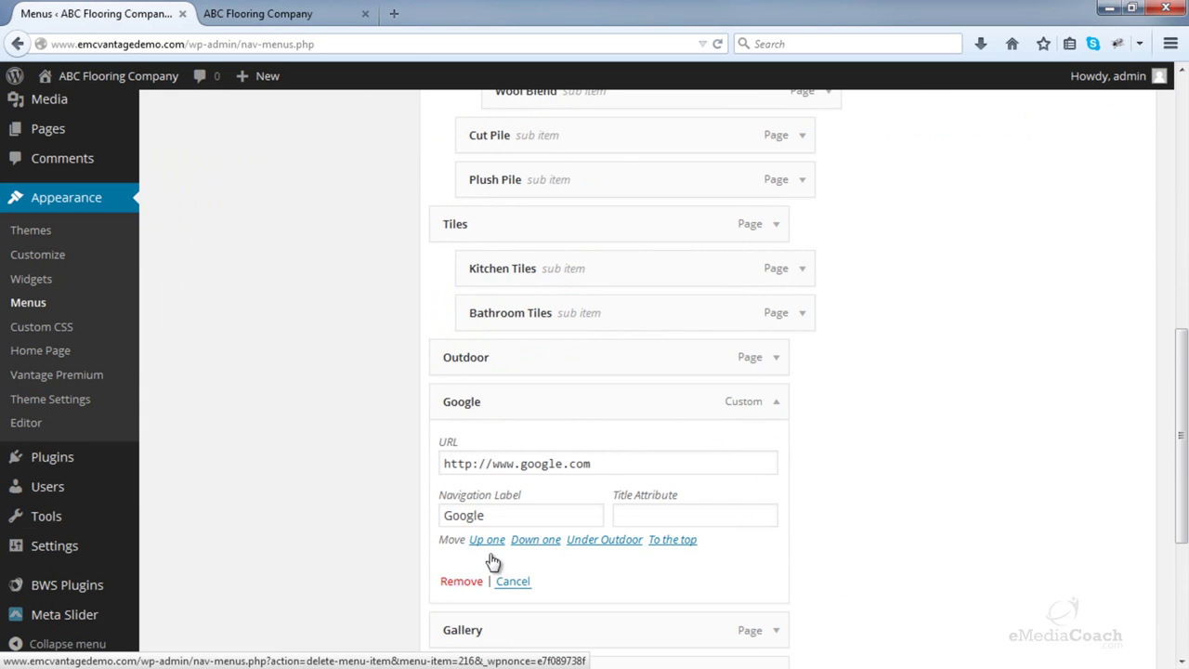
left_click(502, 515)
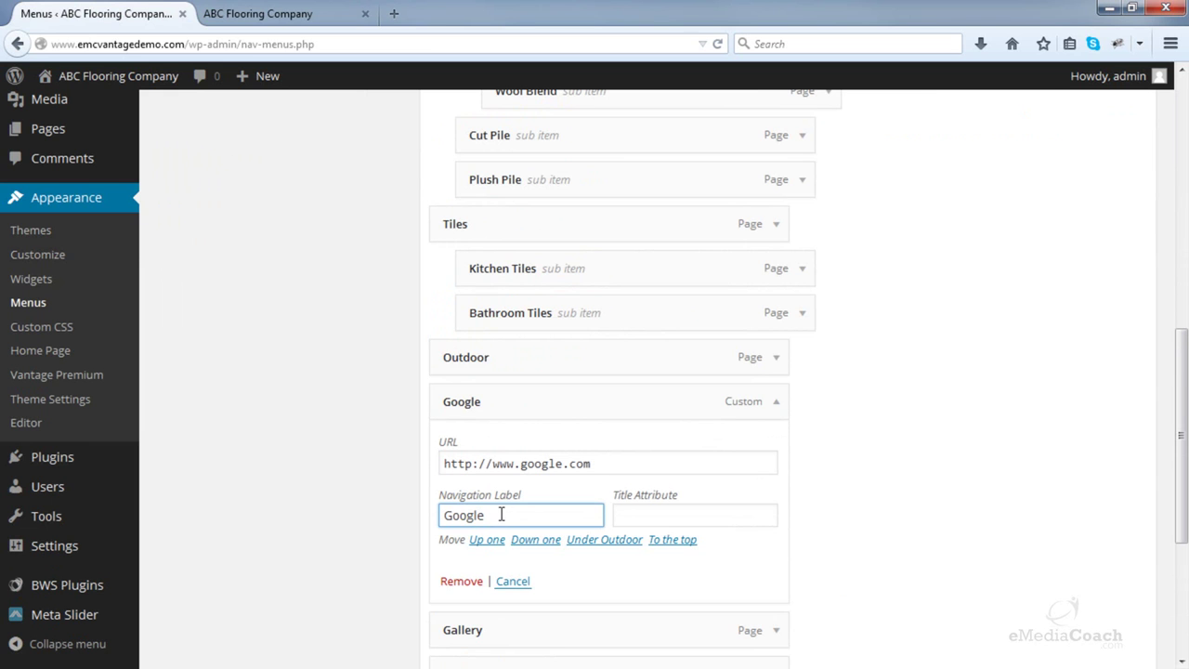
left_click(470, 581)
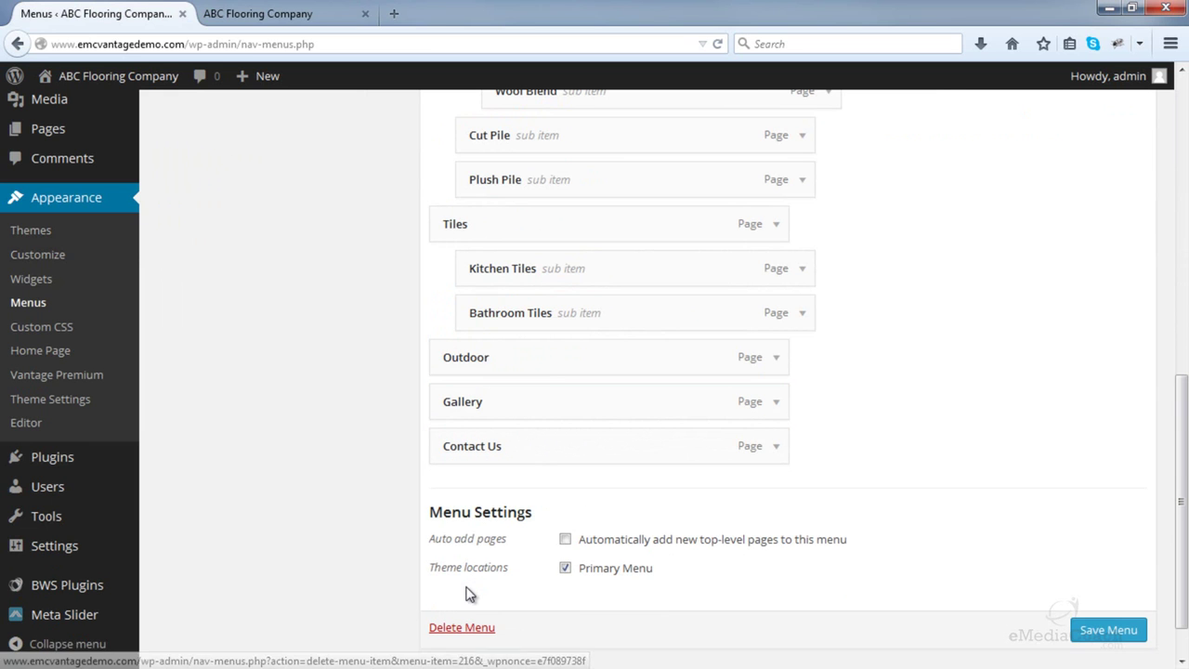
left_click(1077, 635)
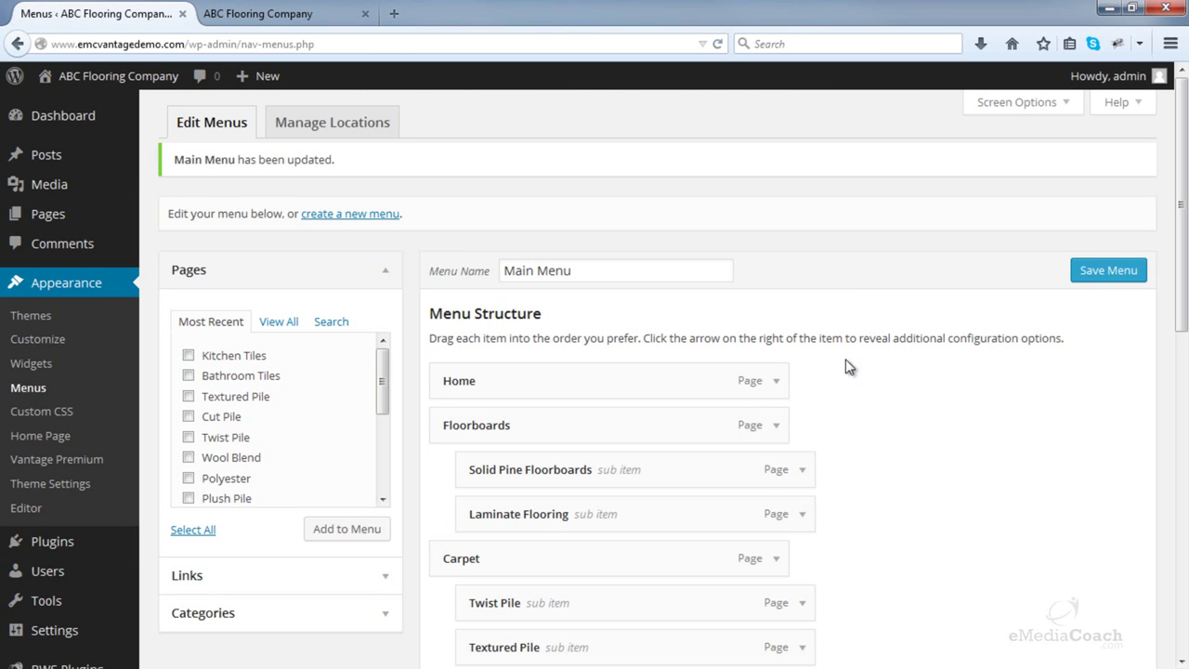
left_click(322, 15)
- Reload the live site, review the menu dropdowns without Google, and return to the Dashboard
left_click(718, 44)
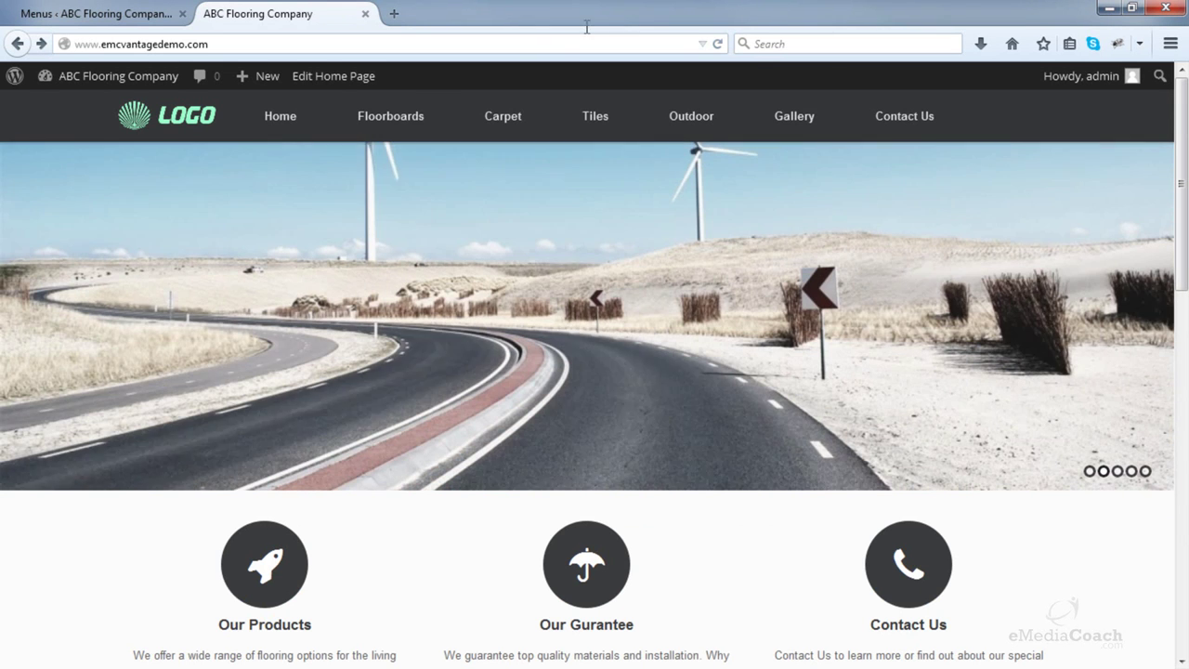
mouse_move(407, 121)
mouse_move(479, 115)
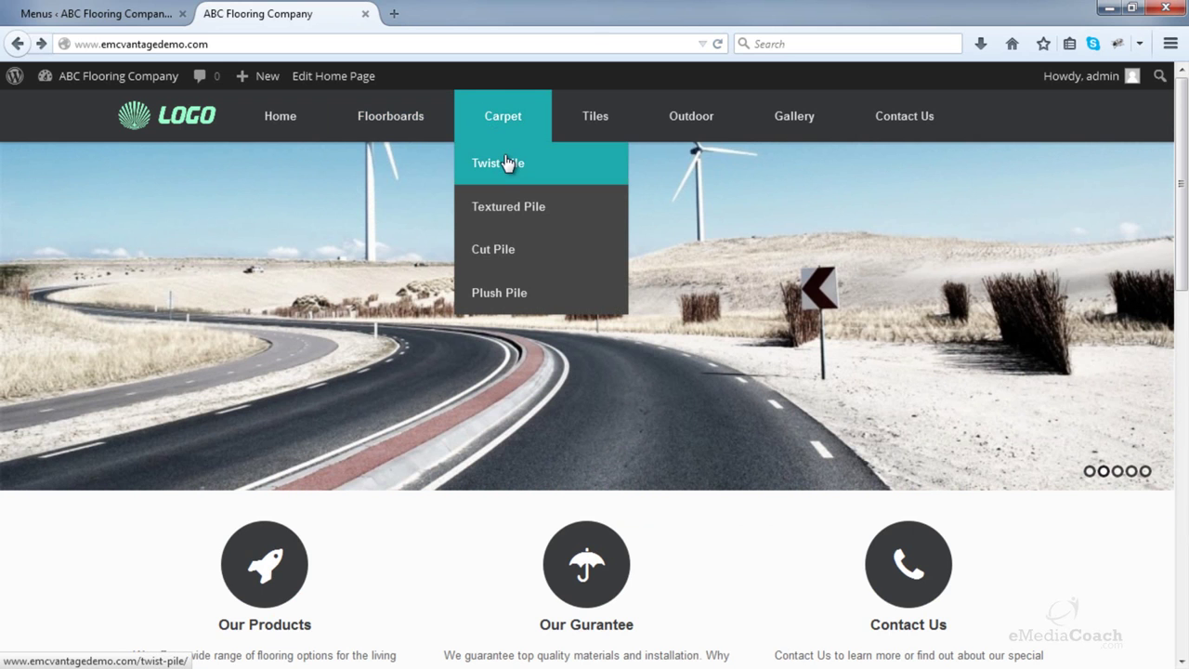
mouse_move(520, 202)
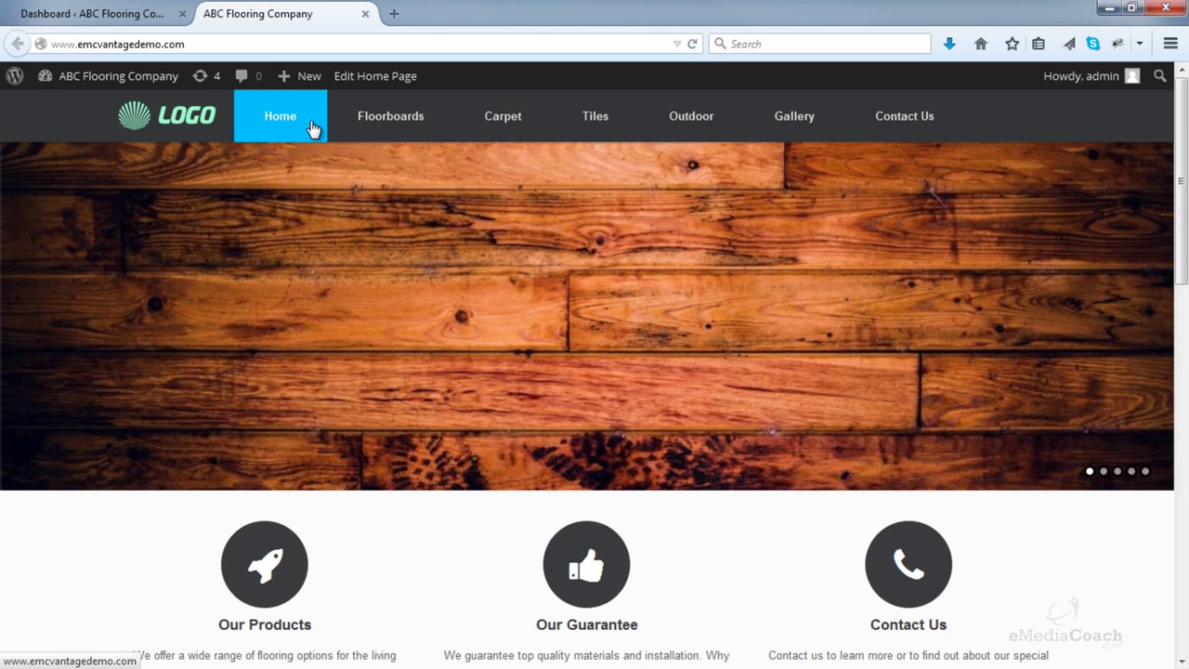
mouse_move(380, 124)
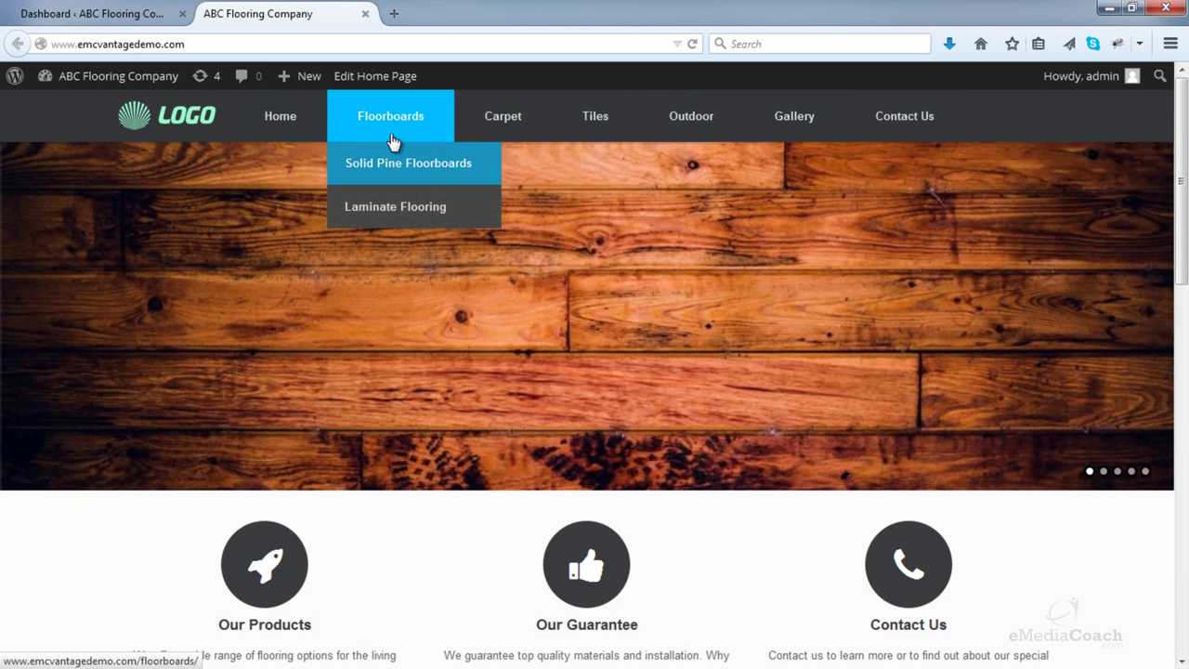
left_click(47, 11)
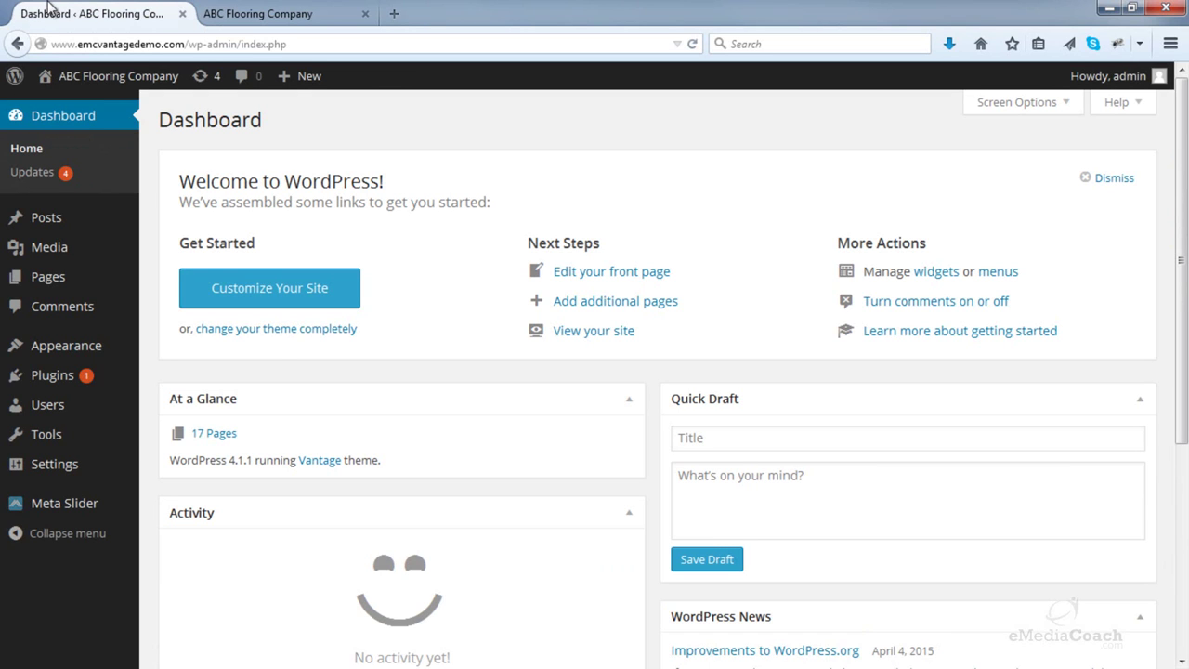
- Search the plugin directory for the Simple Custom CSS plugin
mouse_move(84, 375)
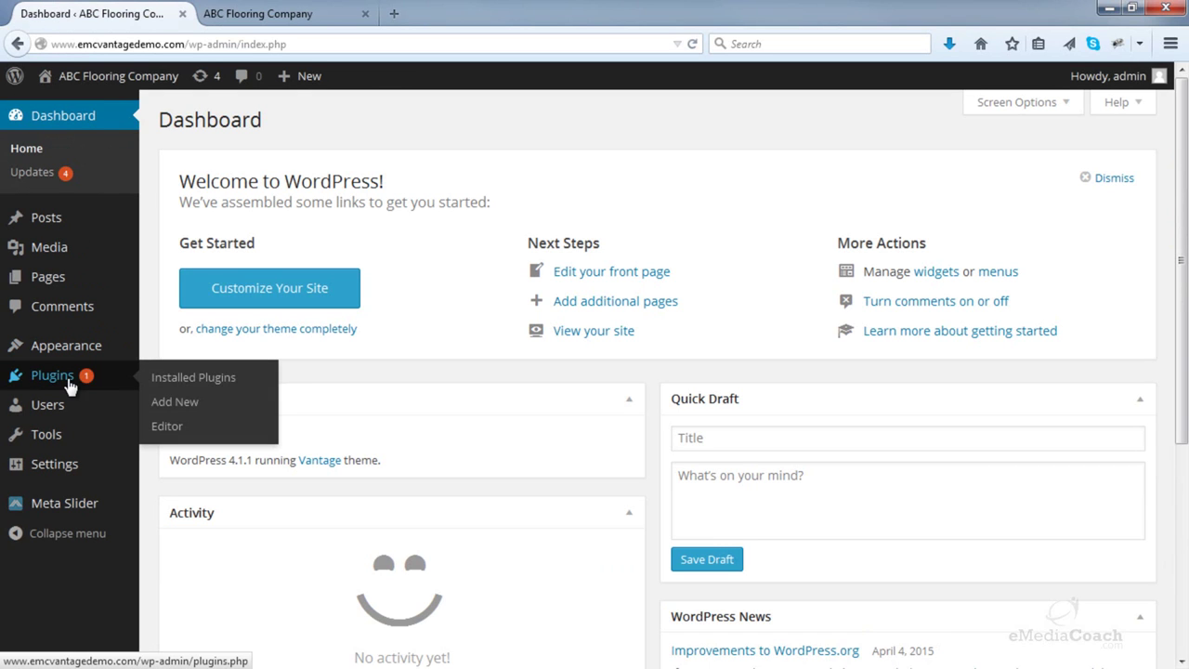
left_click(168, 402)
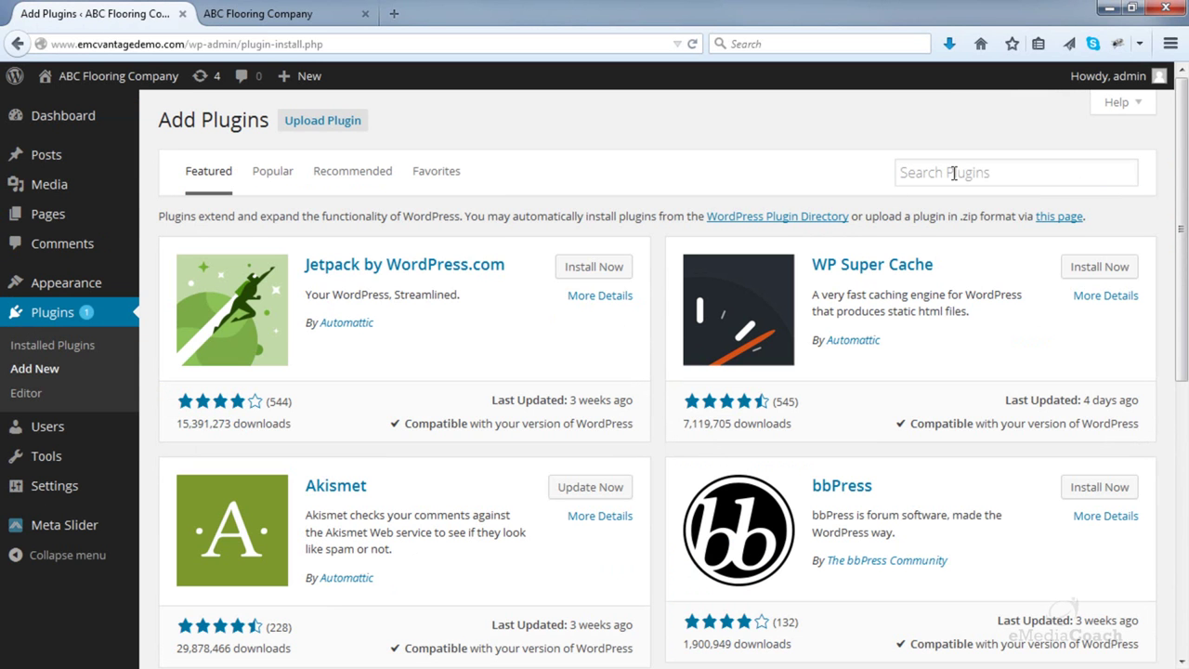
left_click(954, 173)
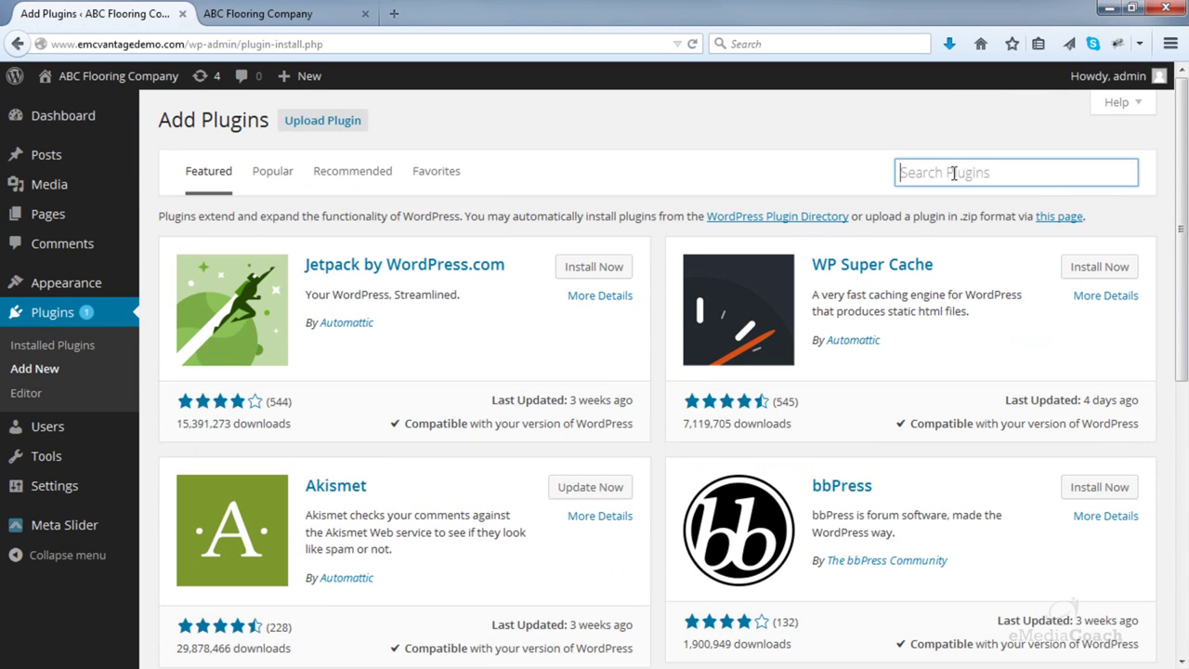
type("simple")
type(" s")
type("ustom css")
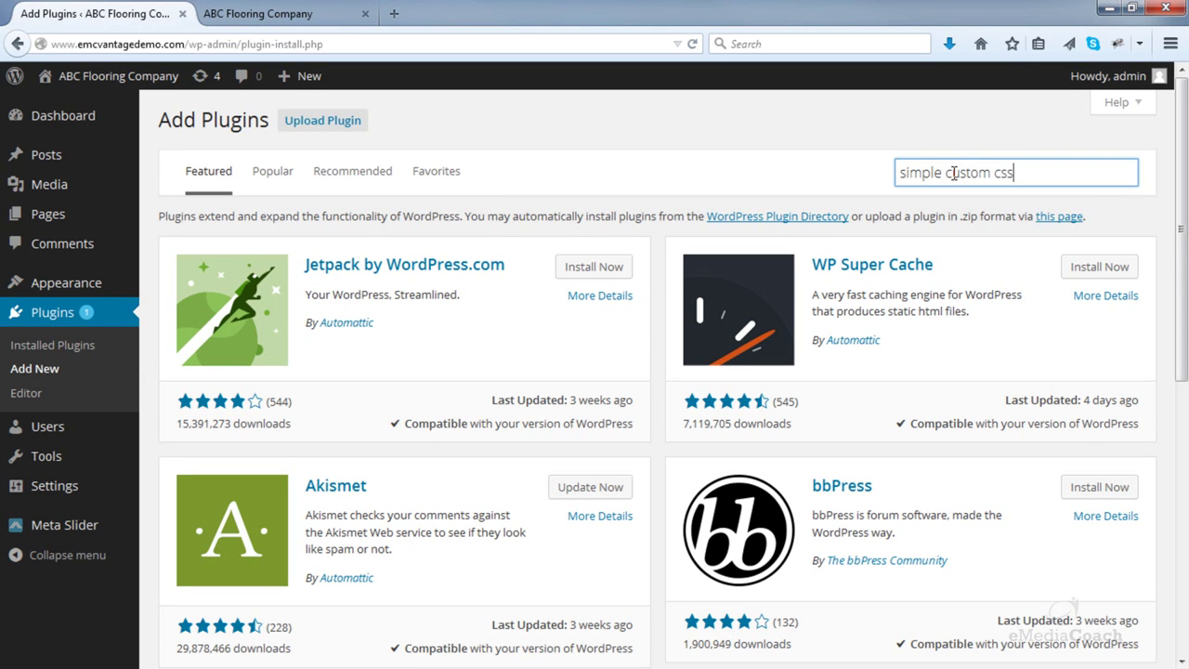
key("Return")
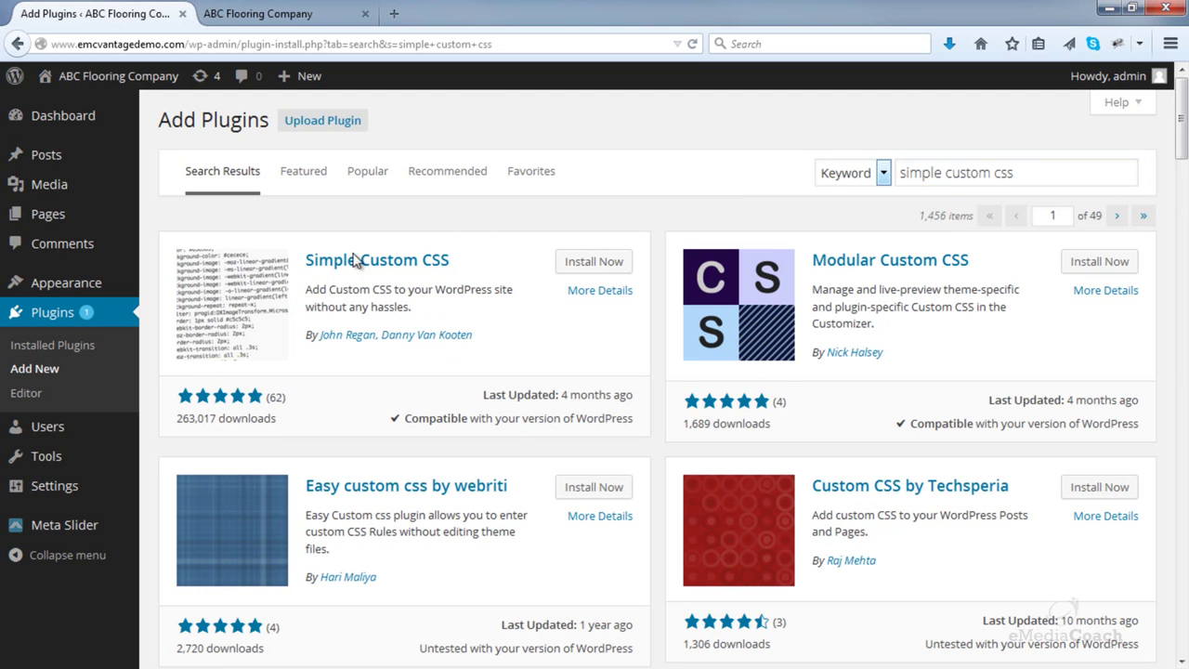
- Install and activate the Simple Custom CSS plugin
left_click(613, 267)
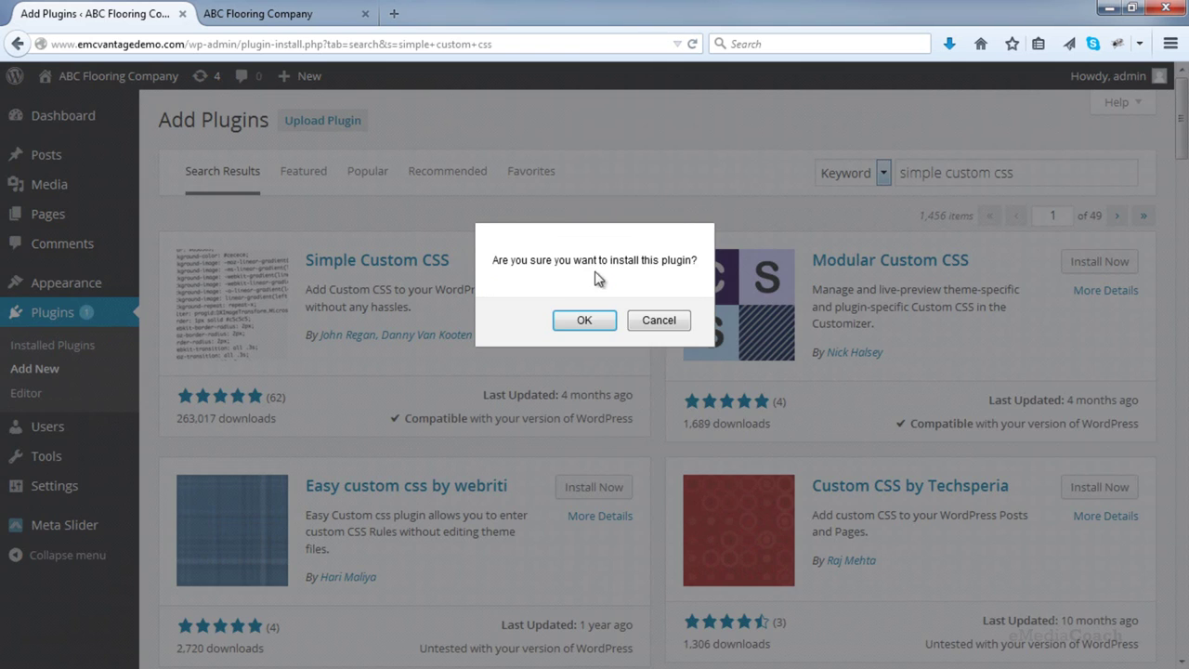
left_click(577, 320)
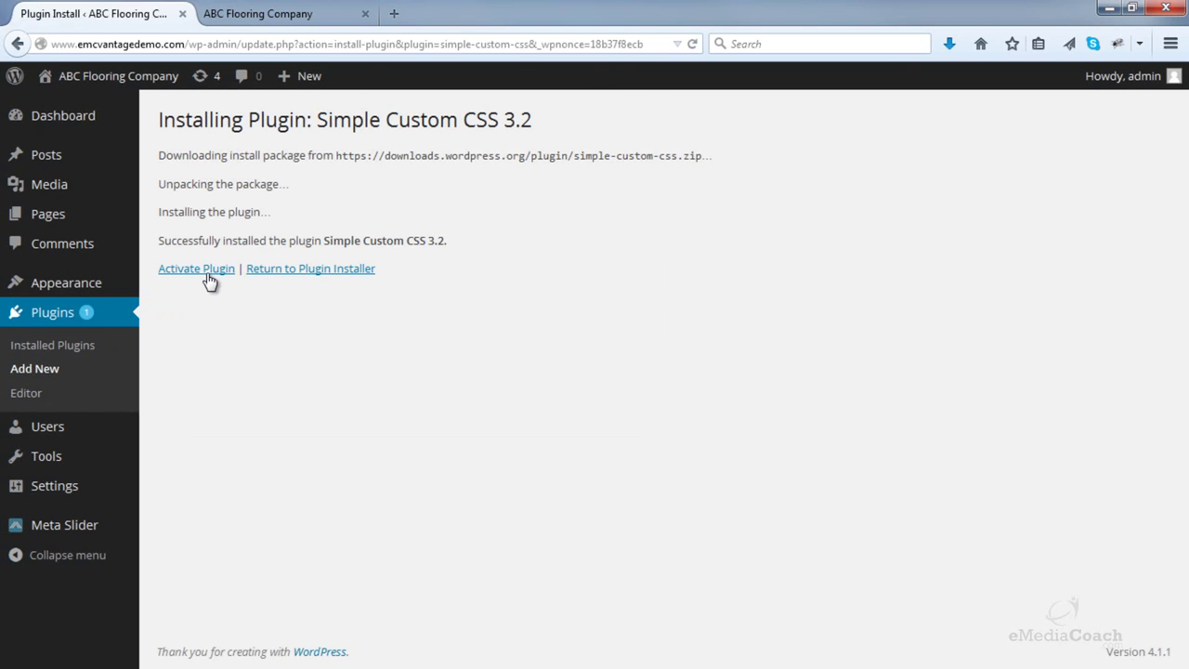
left_click(206, 269)
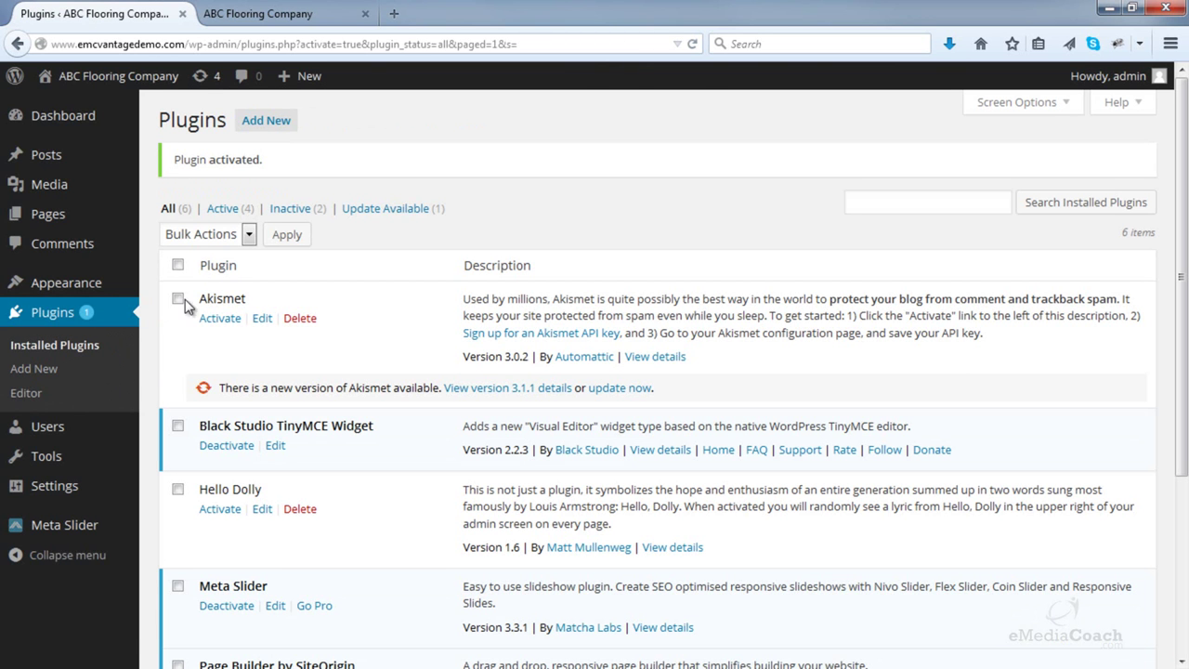
mouse_move(64, 485)
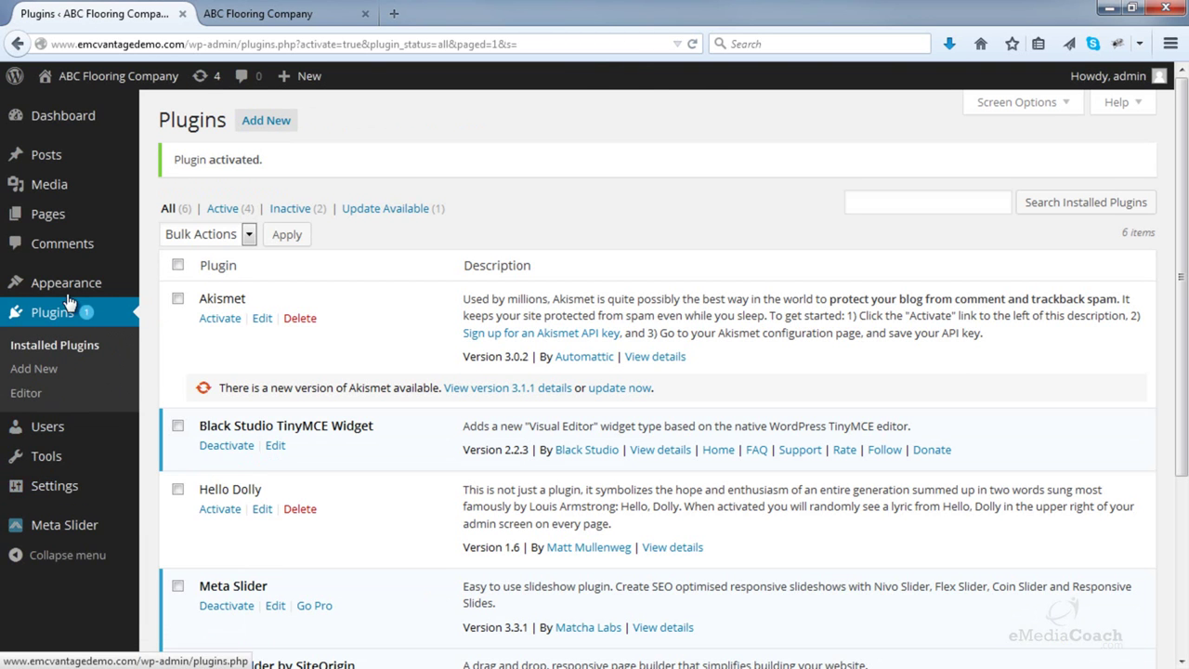
mouse_move(75, 286)
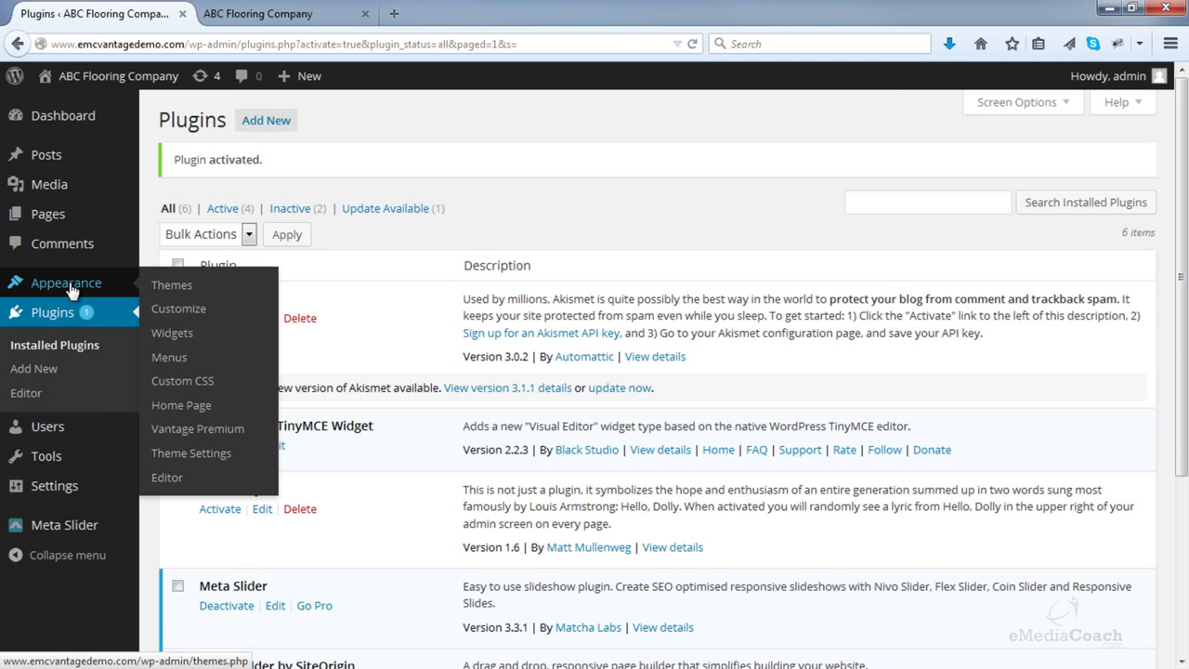
- Open the Custom CSS page and copy the menu hover CSS block from the tutorial page
left_click(182, 391)
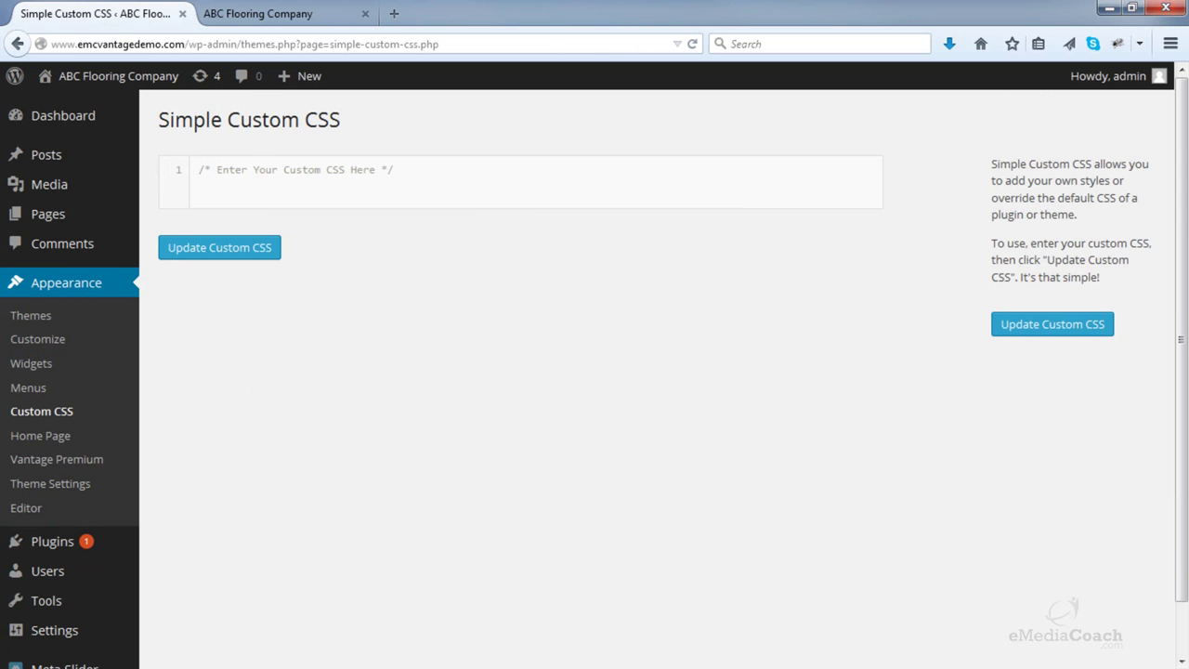
left_click_drag(1188, 10, 706, 2)
scroll(416, 281, "up", 2)
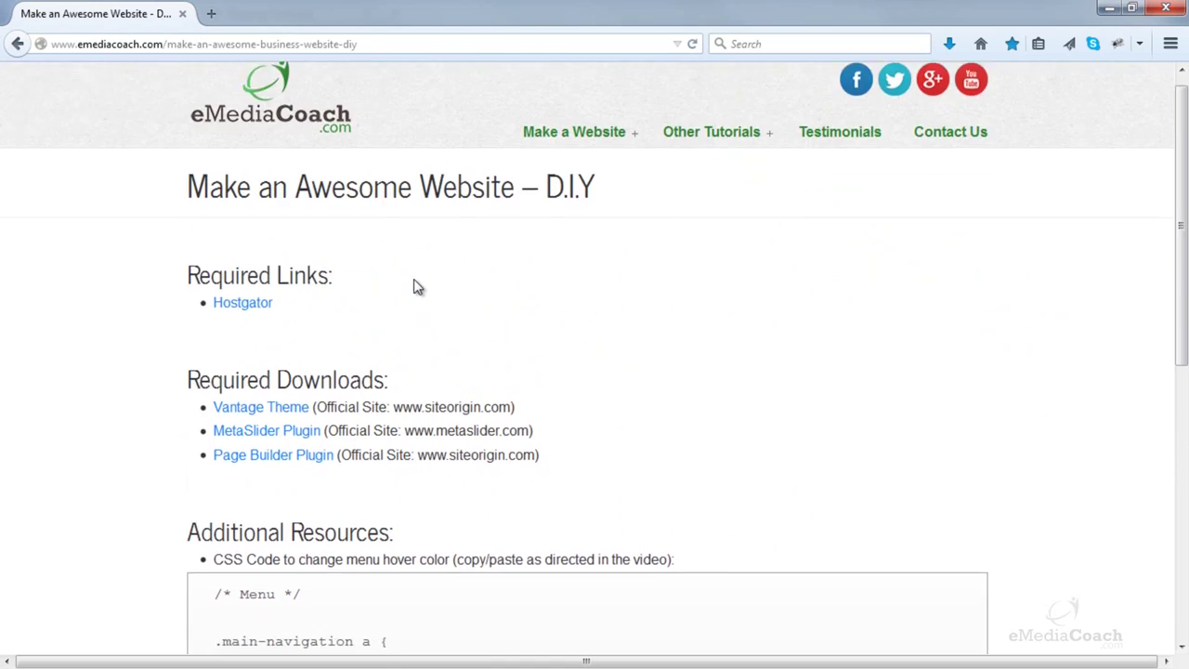
scroll(400, 307, "down", 4)
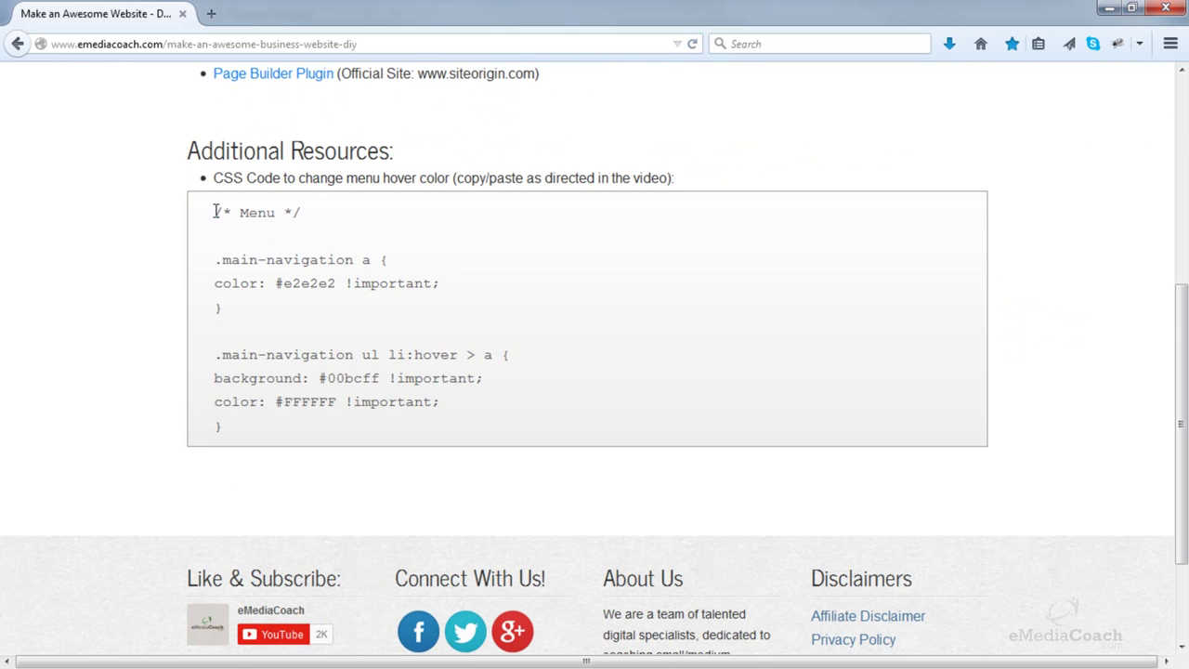
left_click_drag(214, 212, 326, 430)
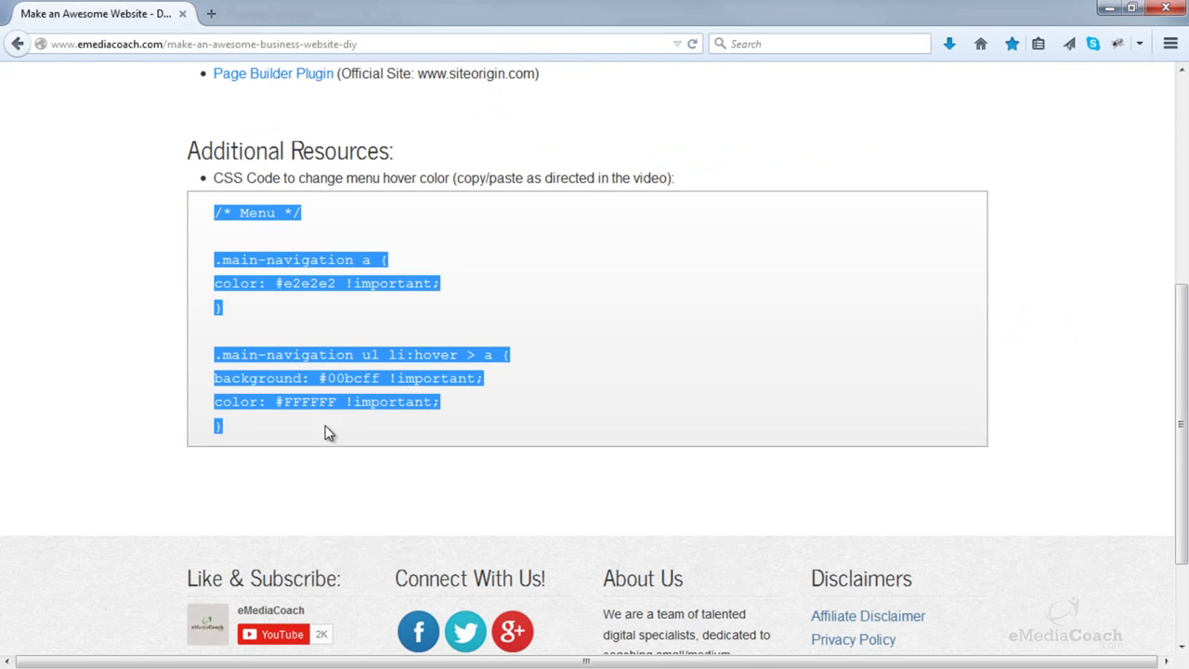
right_click(273, 223)
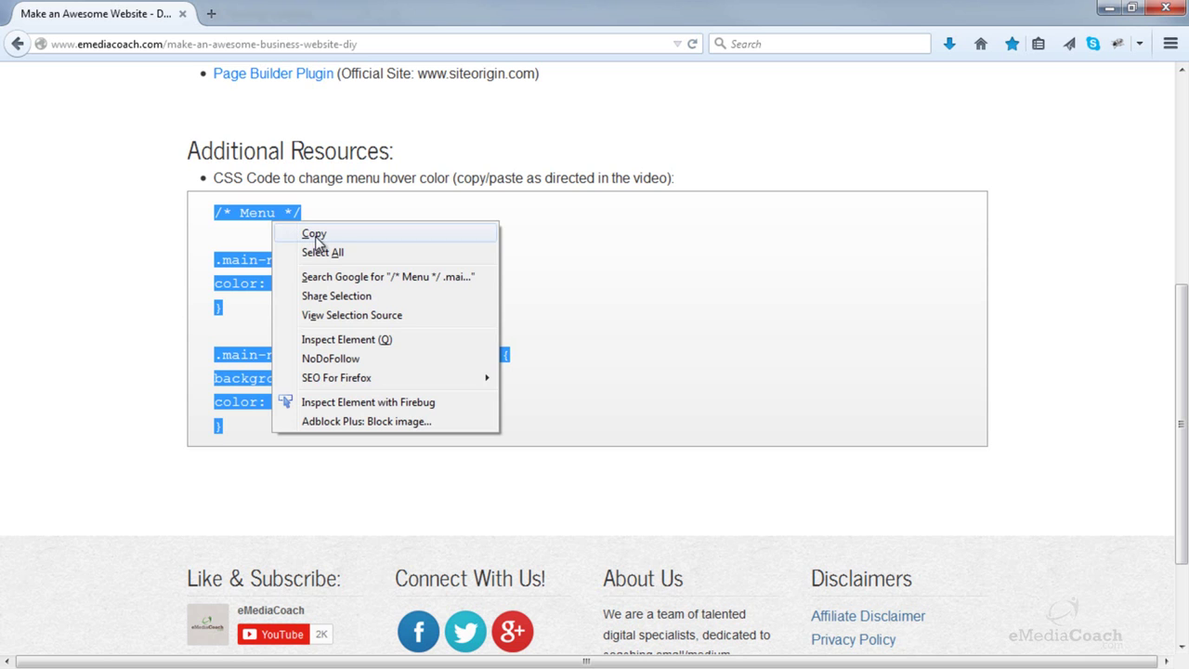
left_click(318, 235)
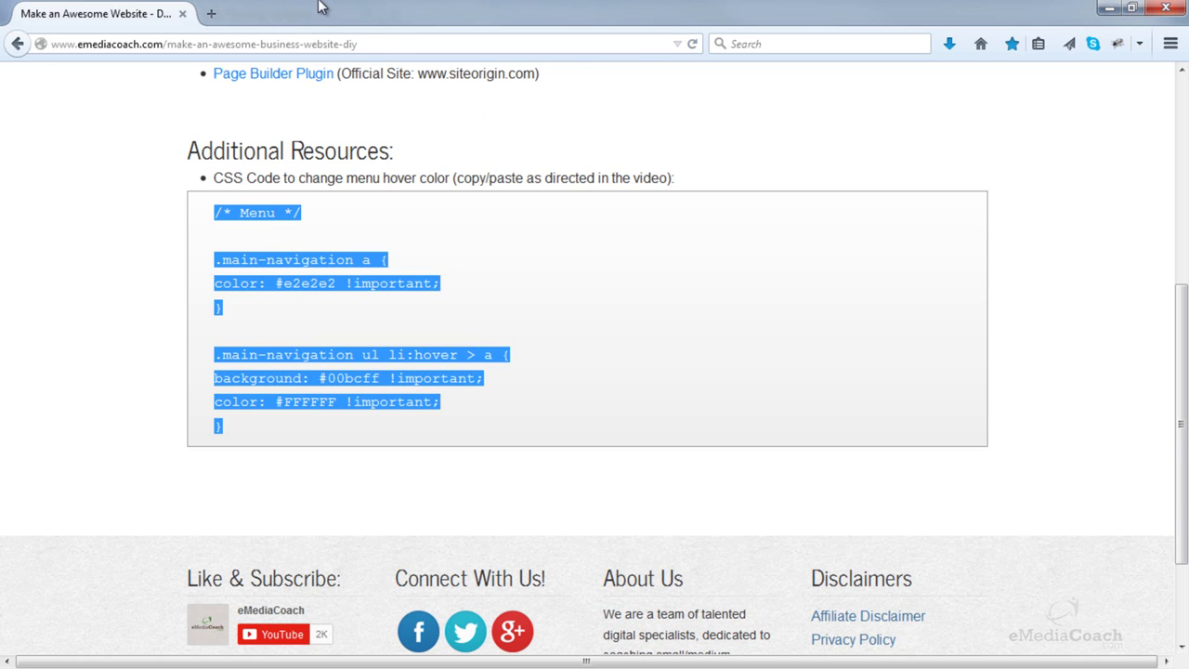
- Replace the editor's placeholder comment with the copied menu CSS
left_click_drag(347, 2, 484, 48)
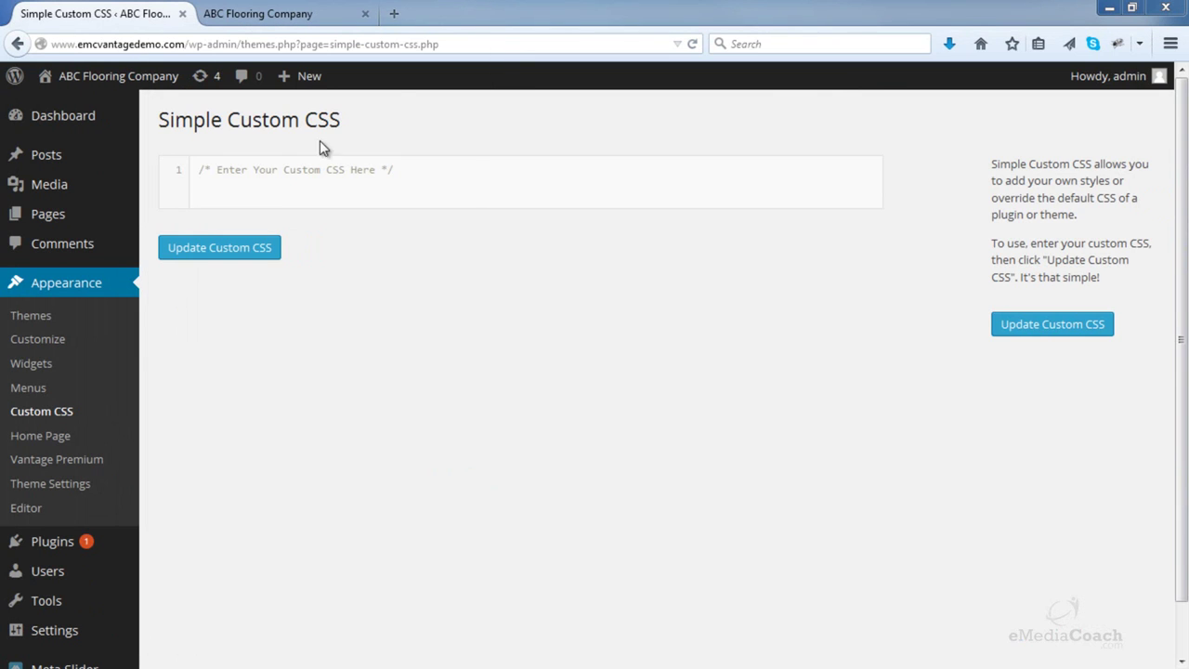
right_click(245, 173)
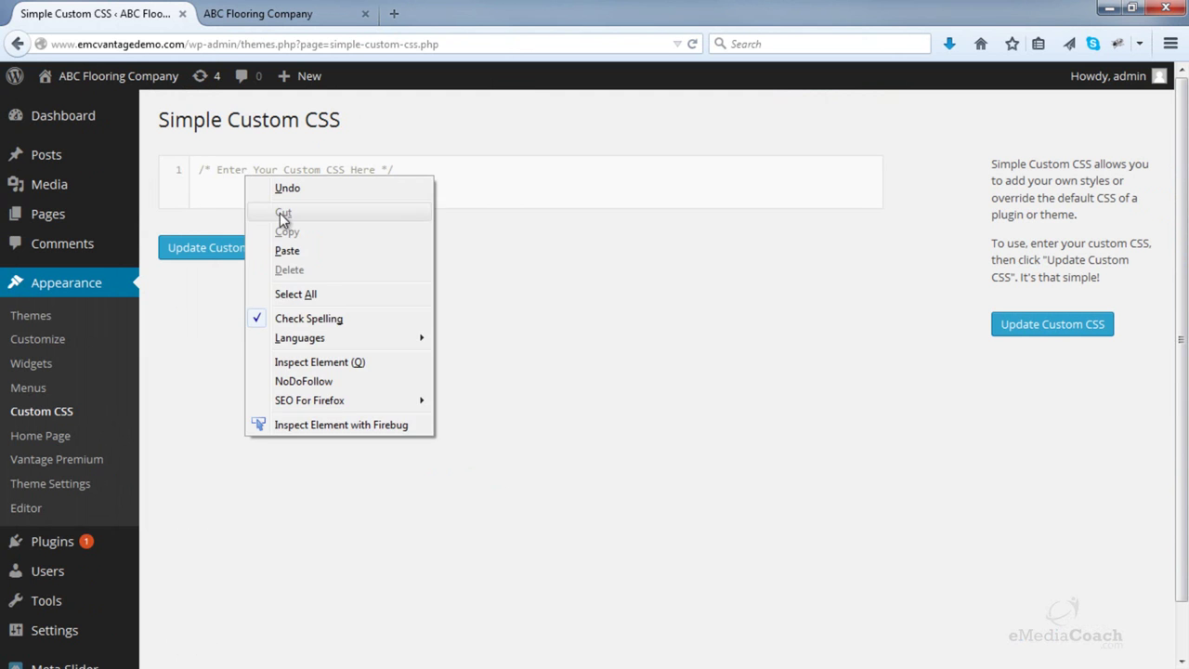
left_click(412, 169)
left_click_drag(459, 169, 164, 177)
key("Delete")
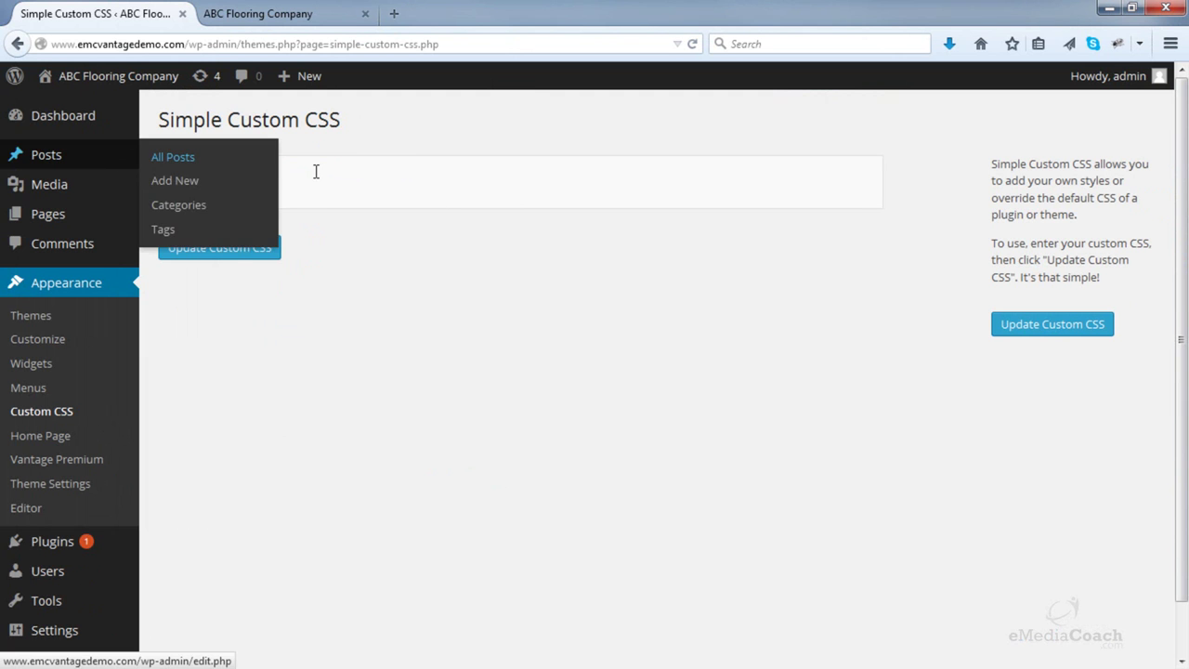
right_click(318, 177)
left_click(321, 244)
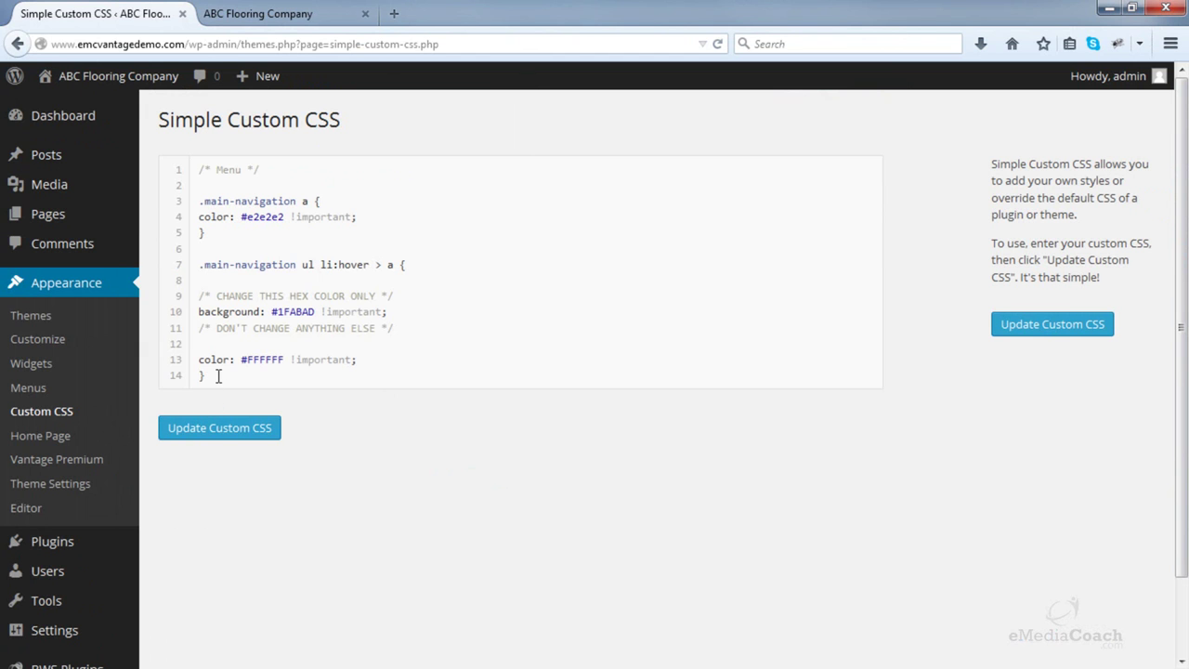
- Open colorpicker.com in a new browser tab
left_click(393, 14)
type("colorpicker.com")
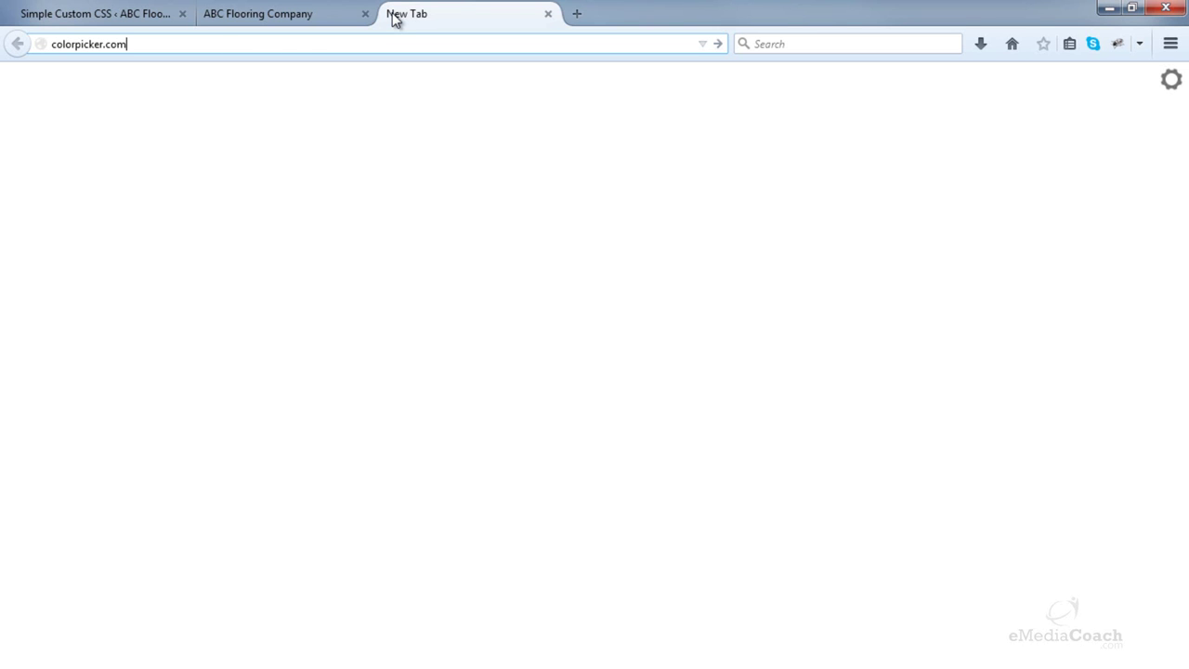
key("Return")
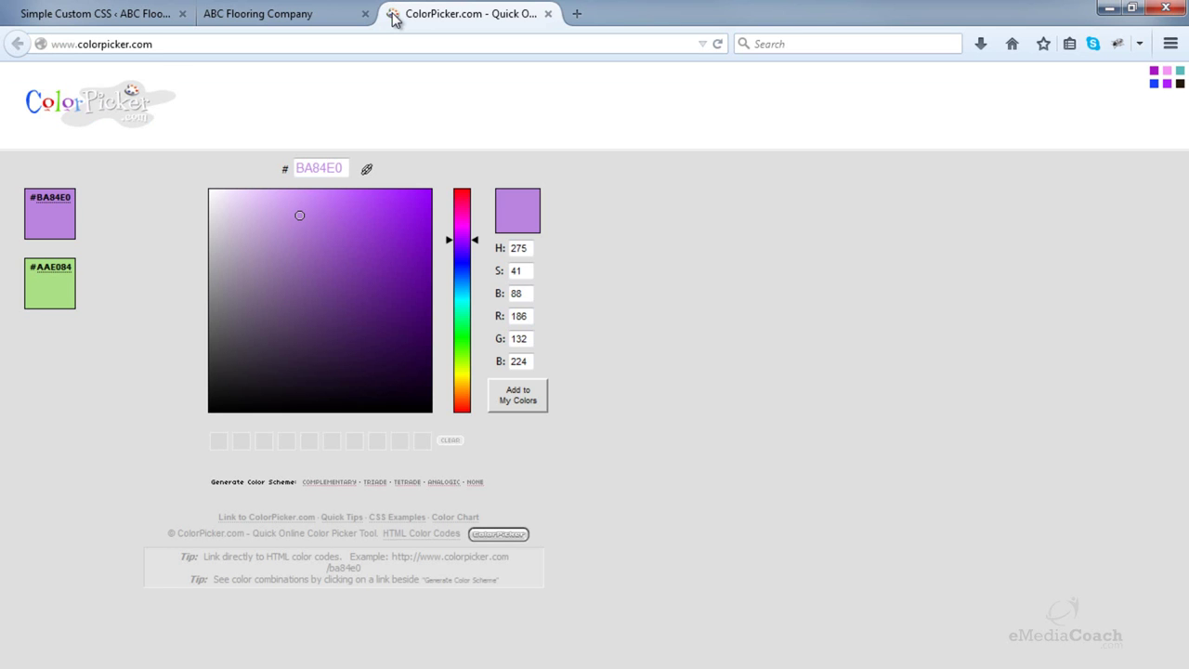
- Copy the current hover background value #1FABAD from the CSS editor
left_click(132, 11)
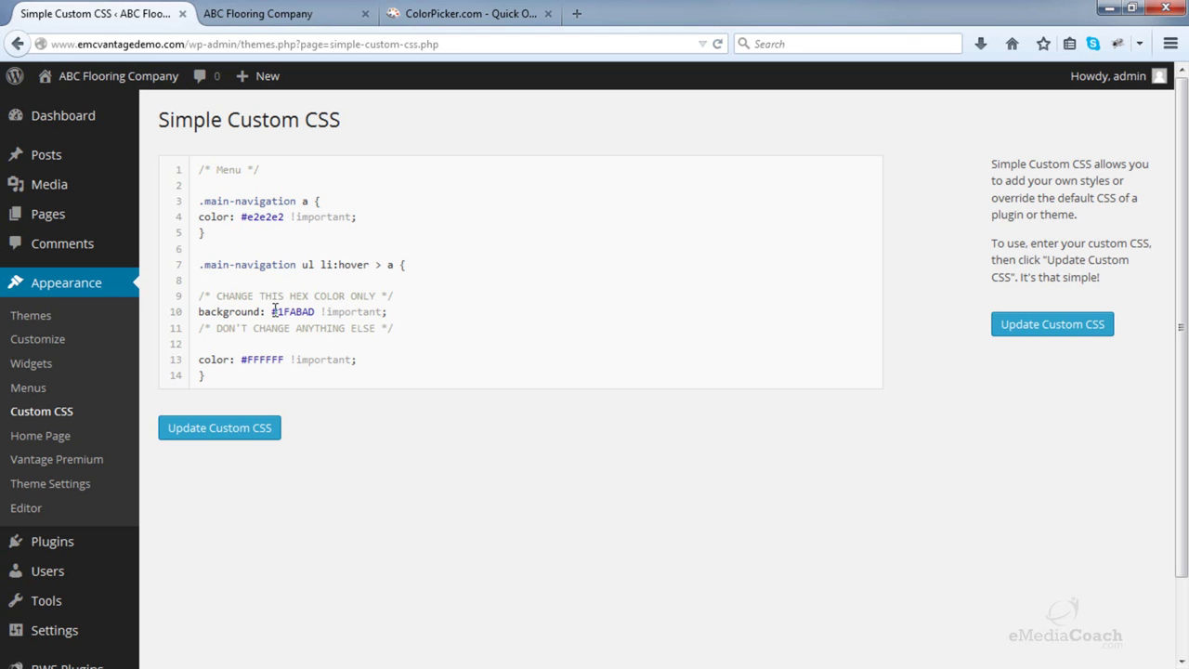
left_click_drag(282, 312, 304, 313)
right_click(307, 312)
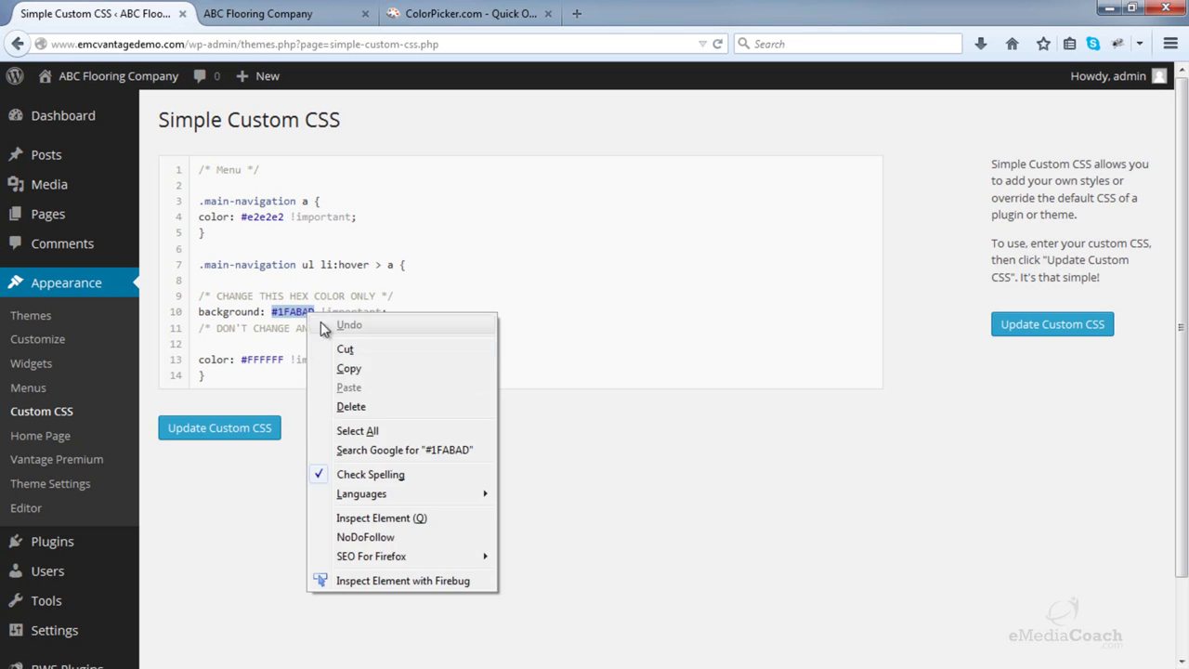
left_click(343, 367)
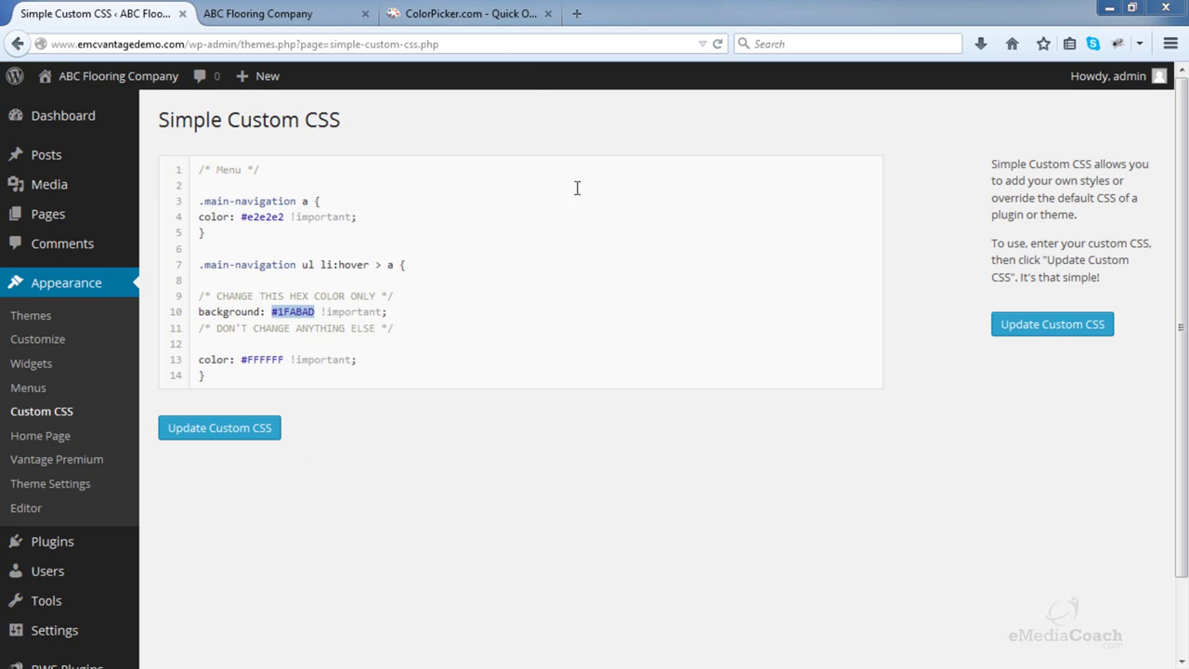
- Pick olive green 6A8A15 on ColorPicker, copy it, and select the old 1FABAD digits
left_click(491, 15)
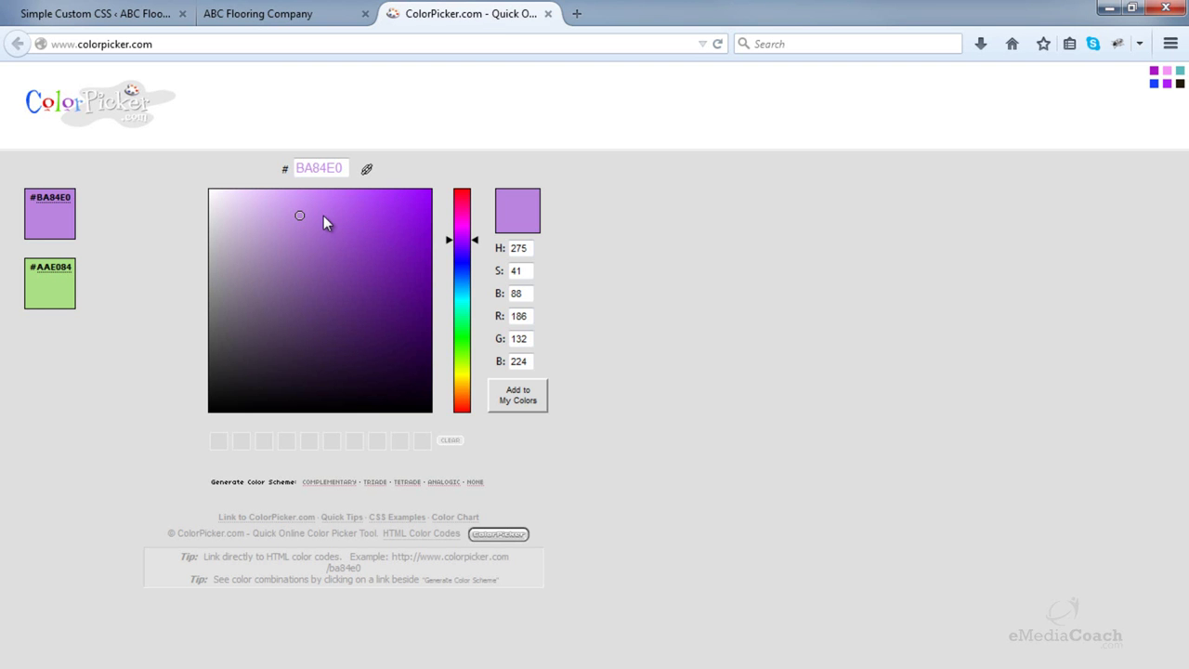
left_click_drag(323, 216, 240, 253)
left_click_drag(241, 302, 228, 302)
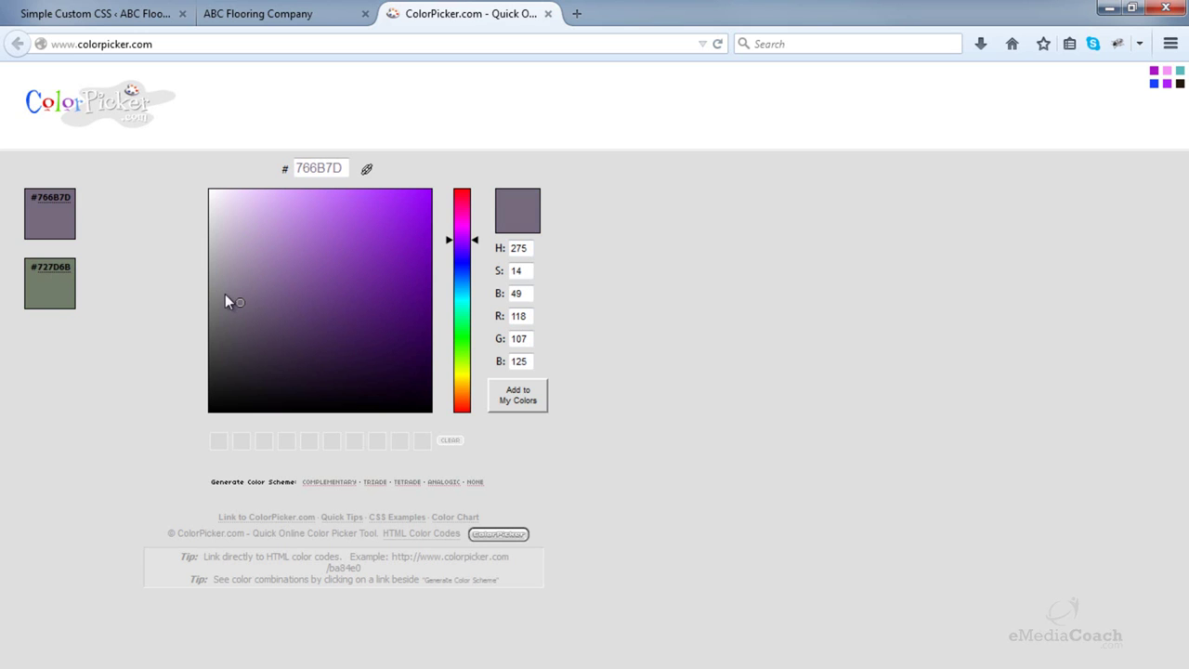
left_click(326, 297)
left_click_drag(447, 243, 446, 364)
mouse_move(395, 306)
left_mouse_down()
mouse_move(387, 290)
mouse_move(405, 295)
left_mouse_up()
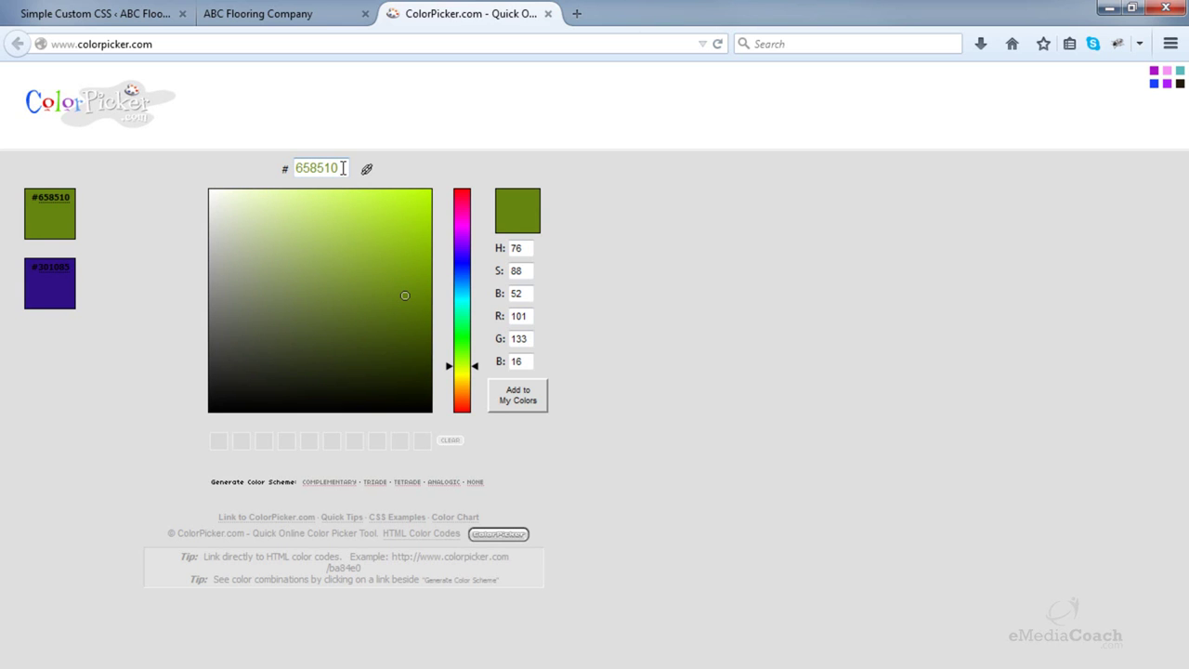
left_click_drag(404, 294, 396, 291)
double_click(321, 168)
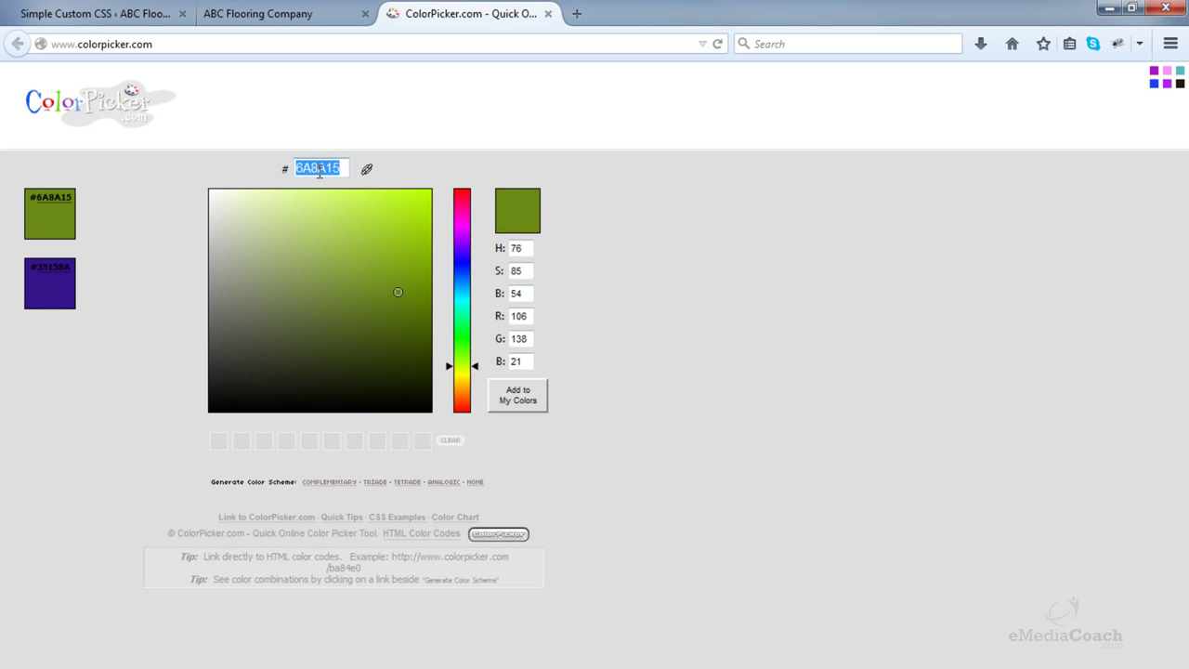
right_click(320, 170)
left_click(135, 17)
left_click_drag(278, 313, 313, 312)
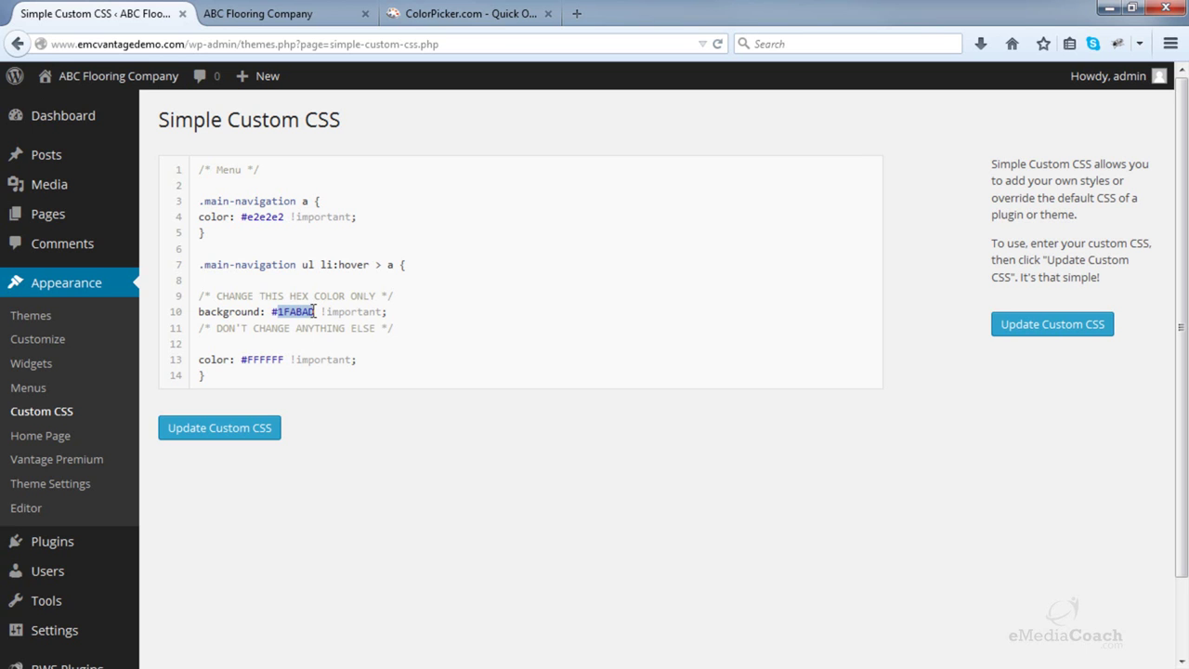
- Replace 1FABAD with 6A8A15 and update the custom CSS
right_click(307, 314)
left_click(351, 386)
left_click(239, 433)
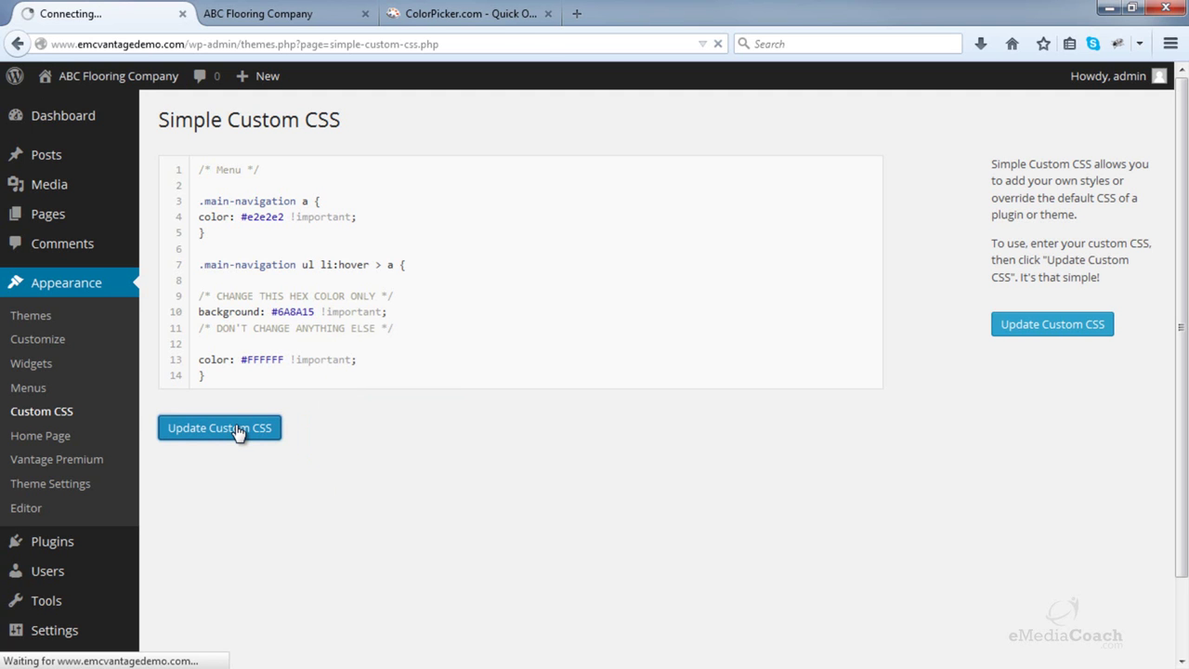
- Reload the live site to check the green menu hover, then shift ColorPicker's hue toward blue
left_click(340, 18)
left_click(717, 44)
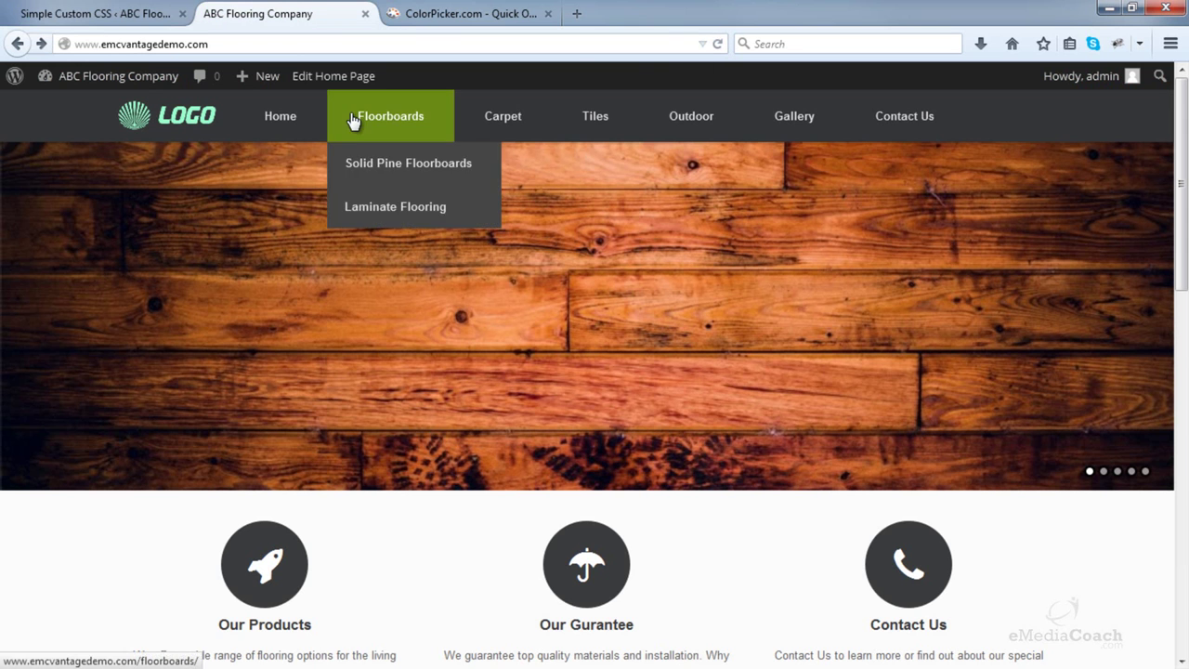
mouse_move(384, 159)
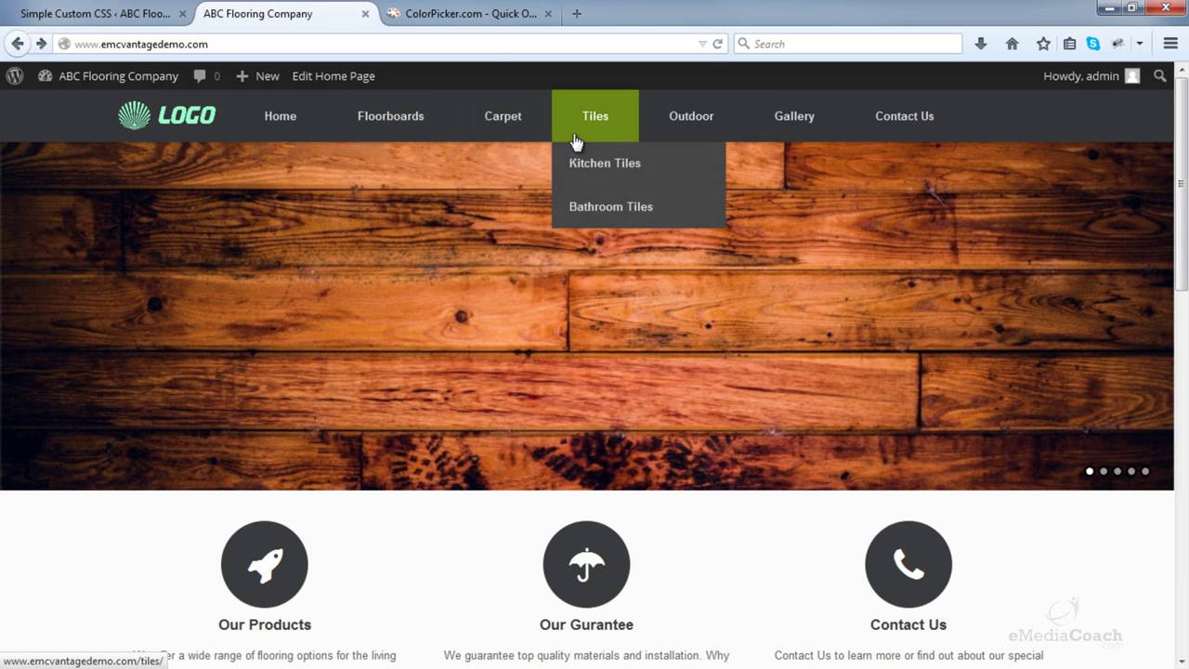
mouse_move(511, 190)
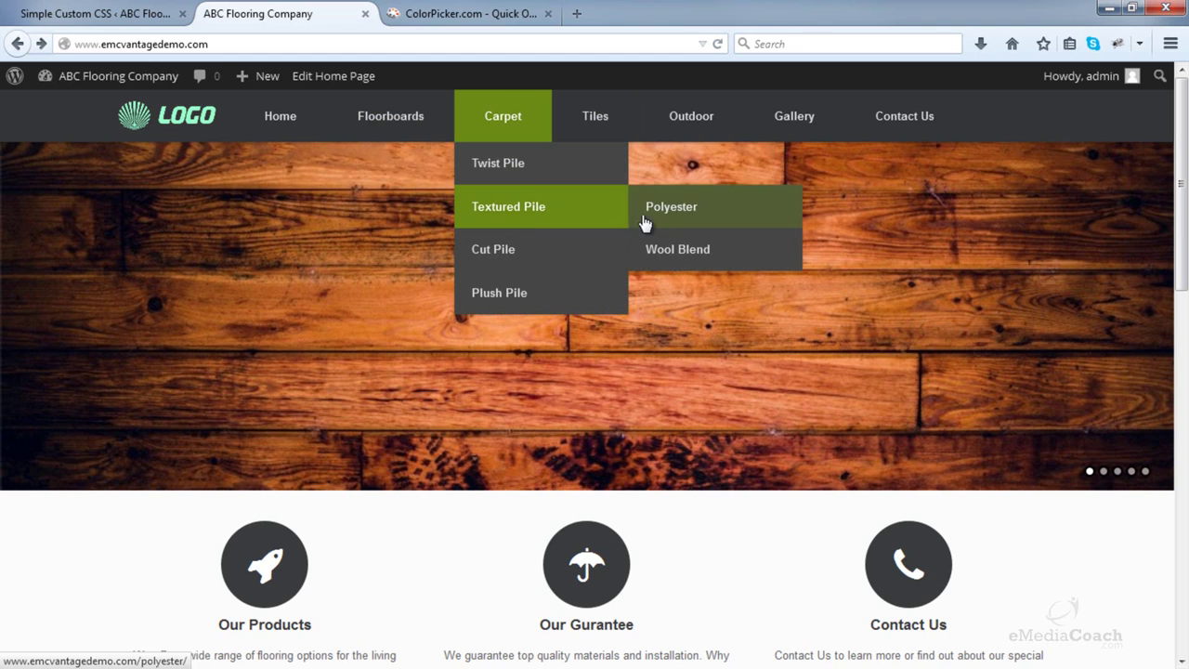
left_click(473, 7)
left_click_drag(465, 367, 469, 266)
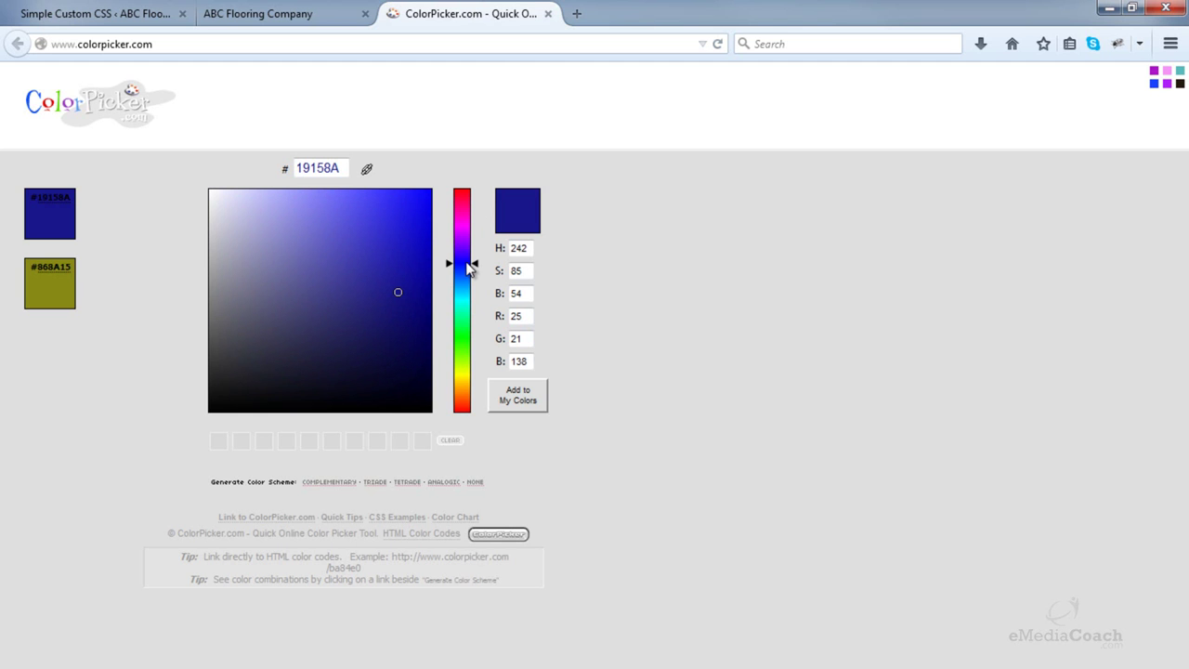
- Settle on the blue-violet 5450B3 on ColorPicker and copy its hex code
left_click(160, 25)
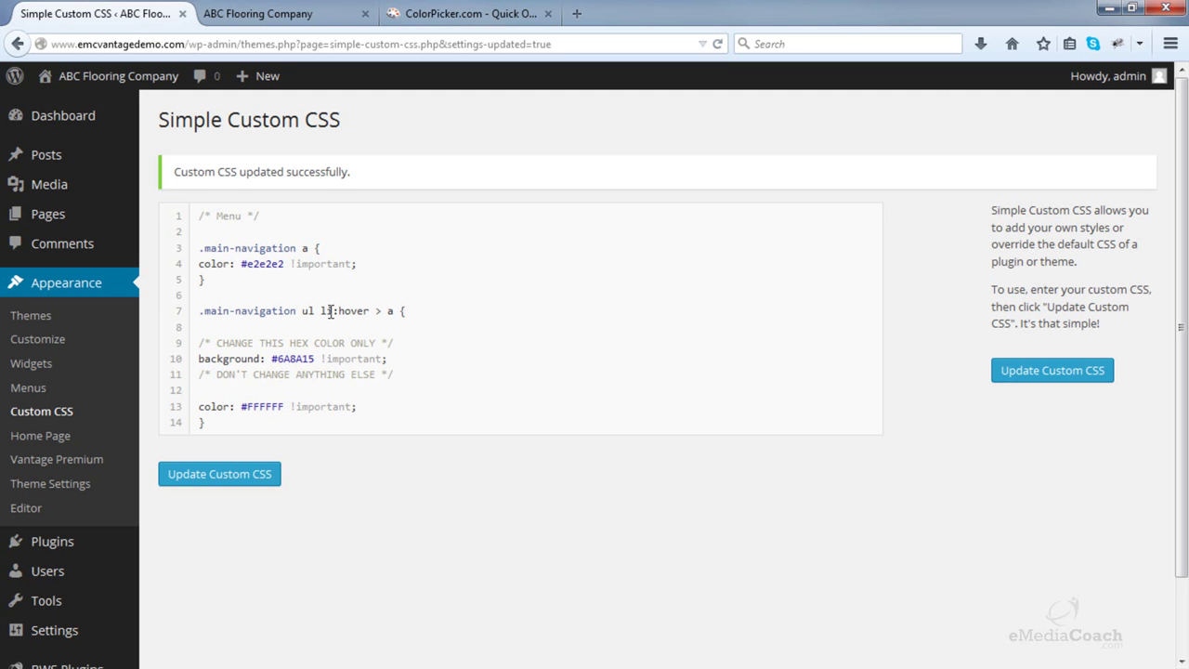
left_click_drag(277, 358, 319, 355)
left_click(408, 17)
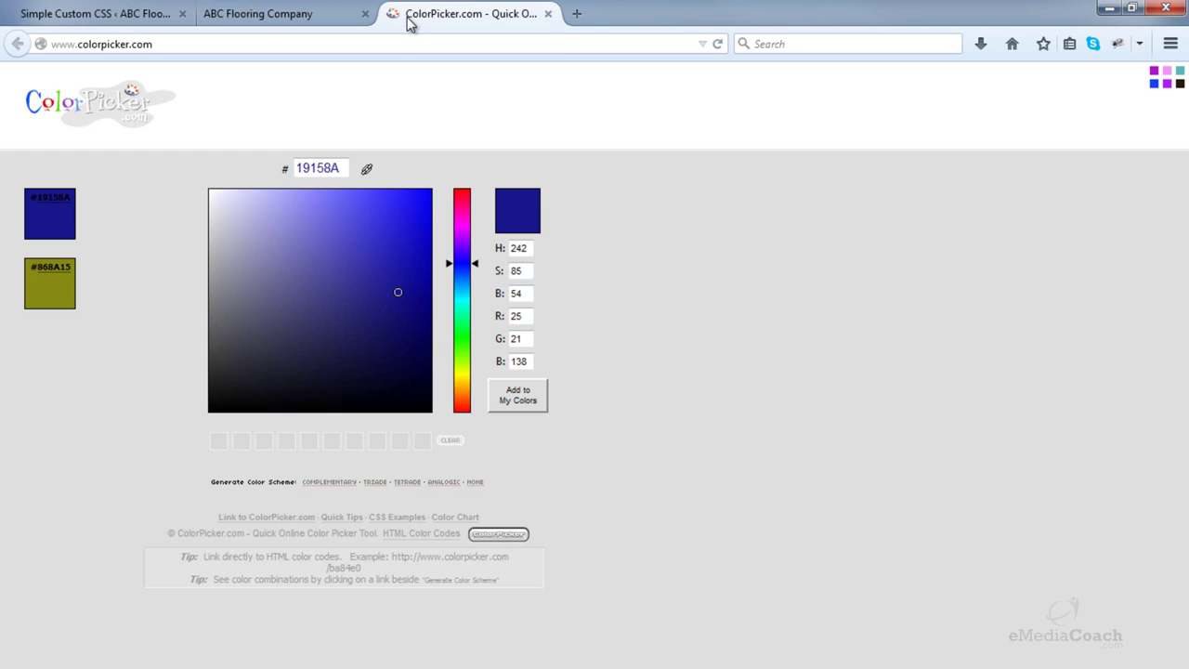
mouse_move(388, 291)
left_mouse_down()
mouse_move(398, 285)
mouse_move(380, 254)
mouse_move(312, 250)
mouse_move(313, 267)
mouse_move(331, 256)
left_mouse_up()
double_click(330, 167)
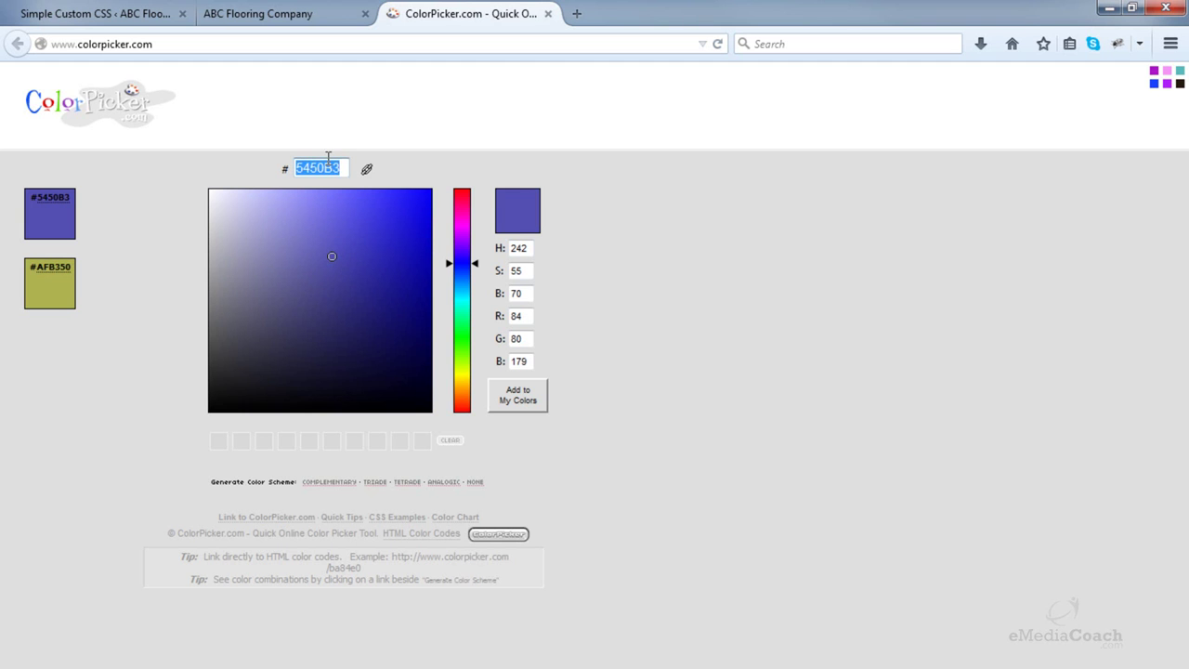
right_click(325, 169)
left_click(365, 225)
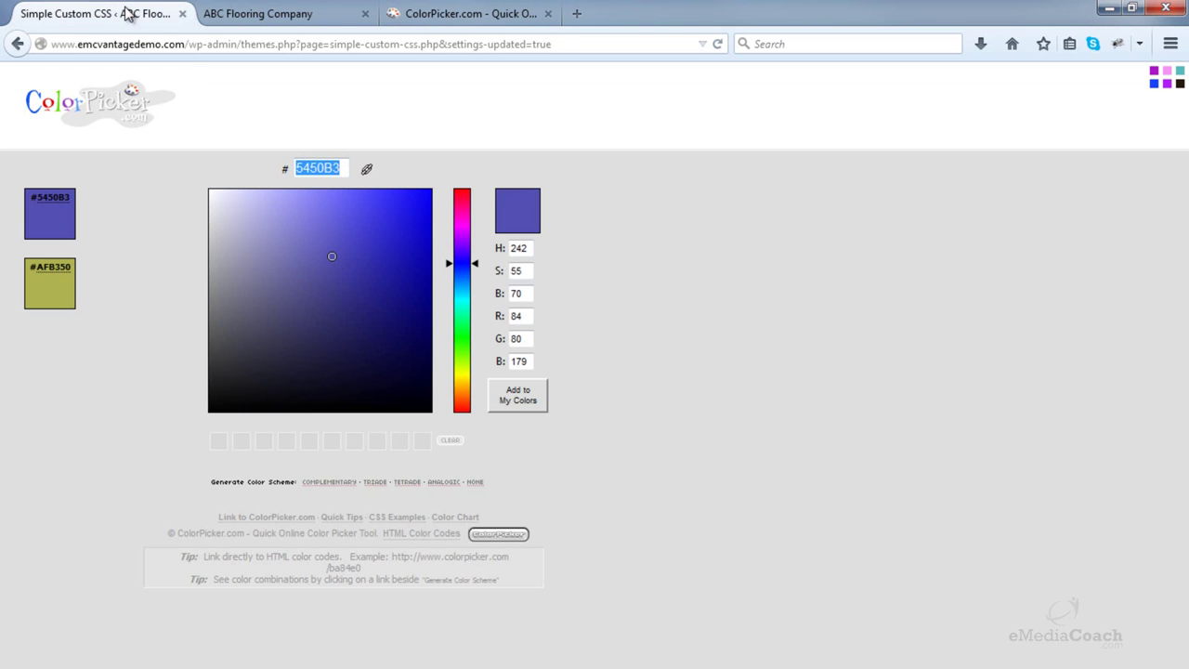
- Replace 6A8A15 with 5450B3 in the custom CSS and update it
left_click(130, 14)
double_click(310, 360)
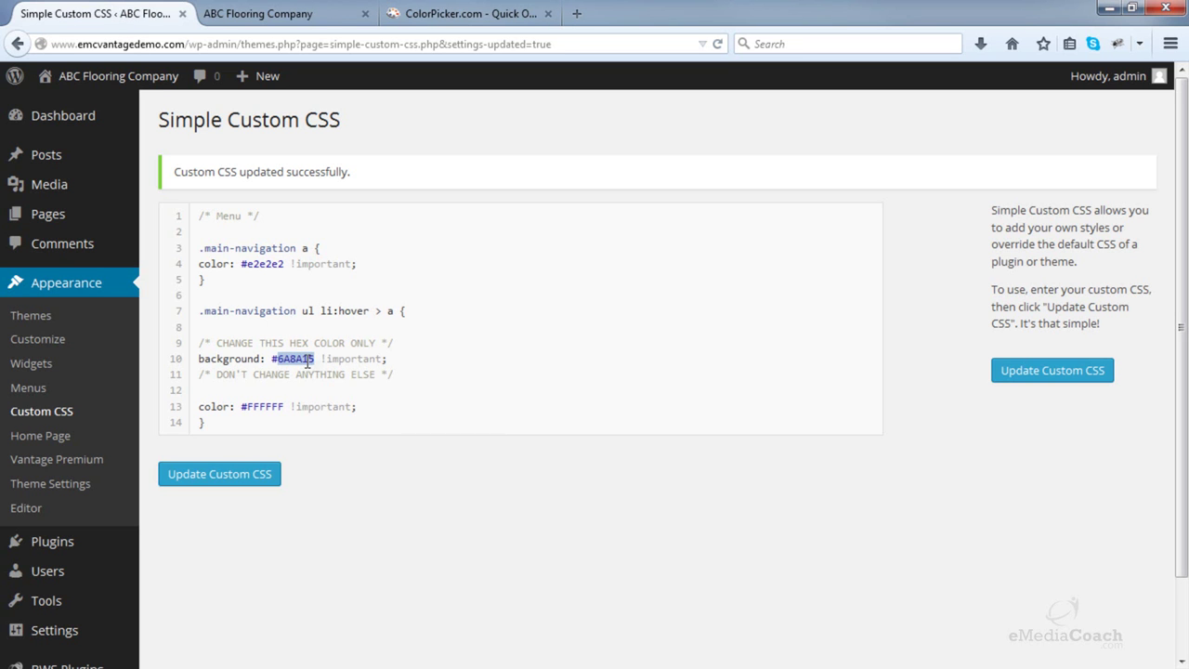
right_click(310, 362)
left_click(352, 438)
left_click(259, 474)
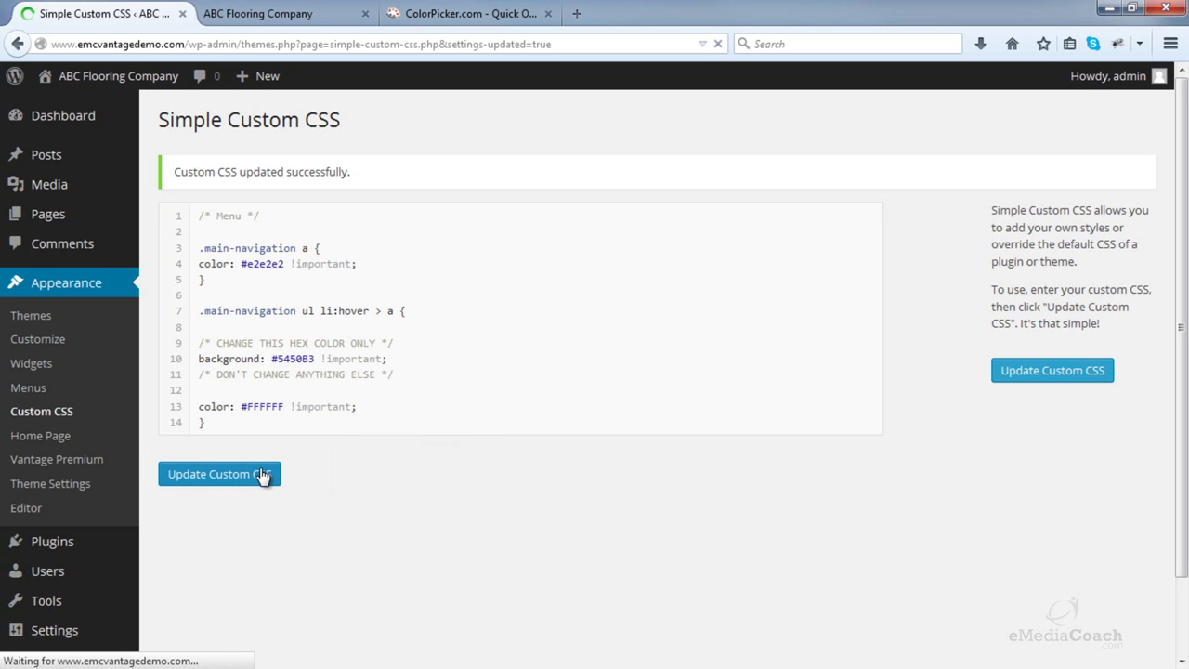
- Reload the live site and check the new blue-purple menu hover
left_click(286, 13)
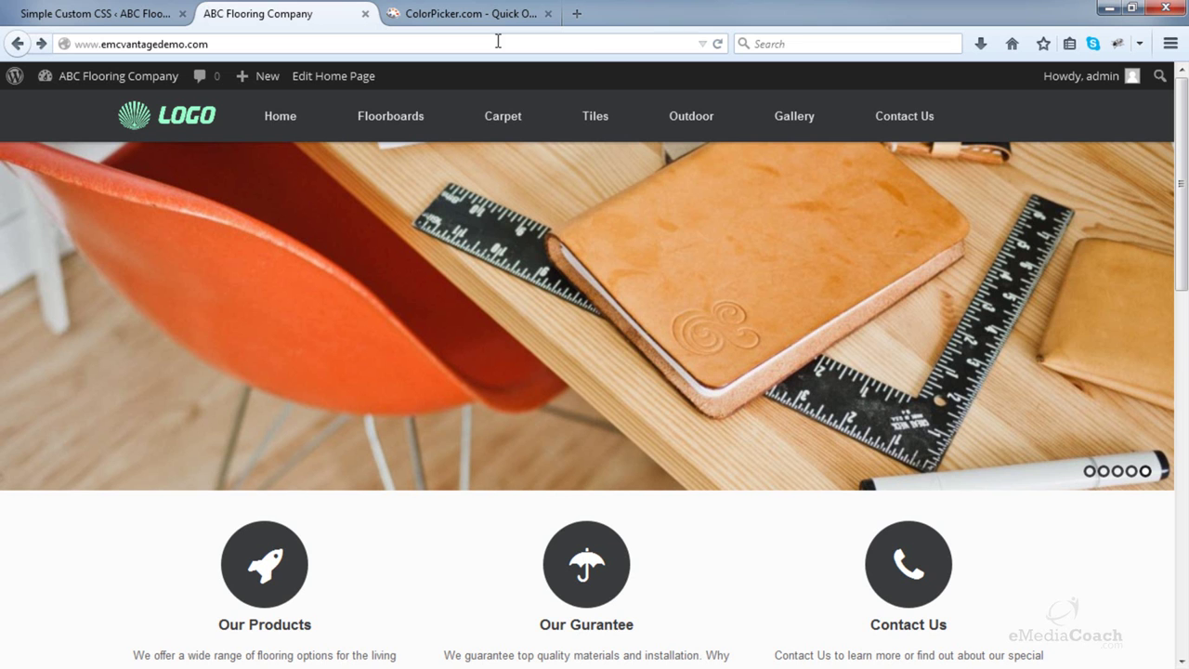
left_click(716, 44)
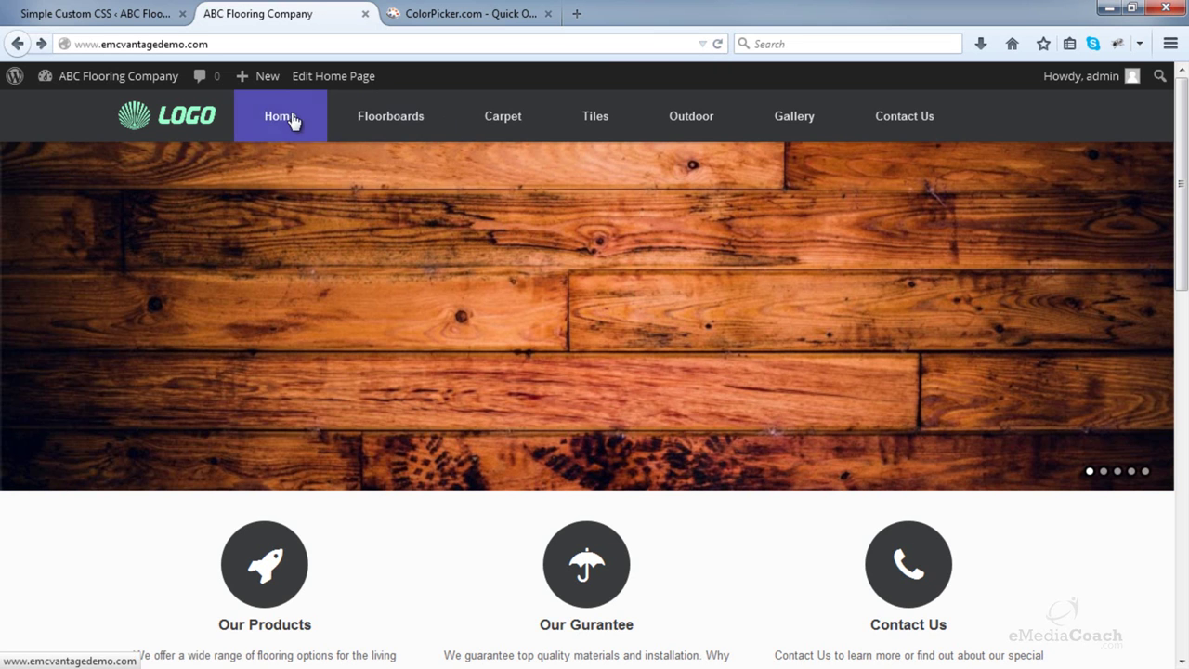
mouse_move(390, 115)
mouse_move(506, 126)
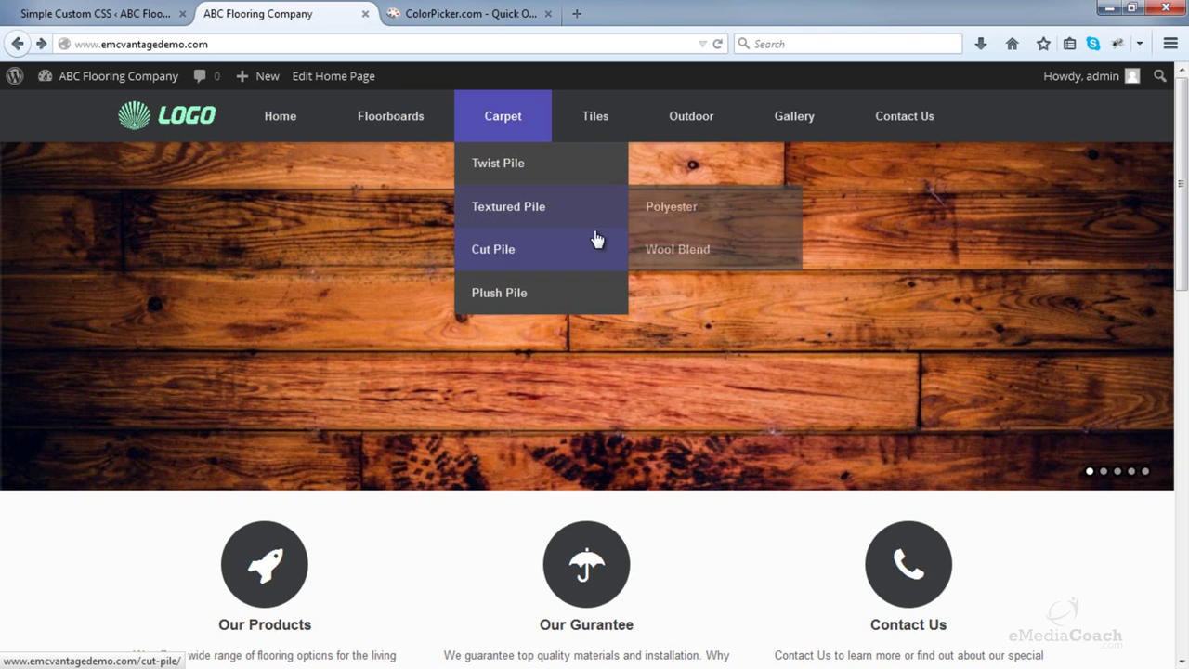
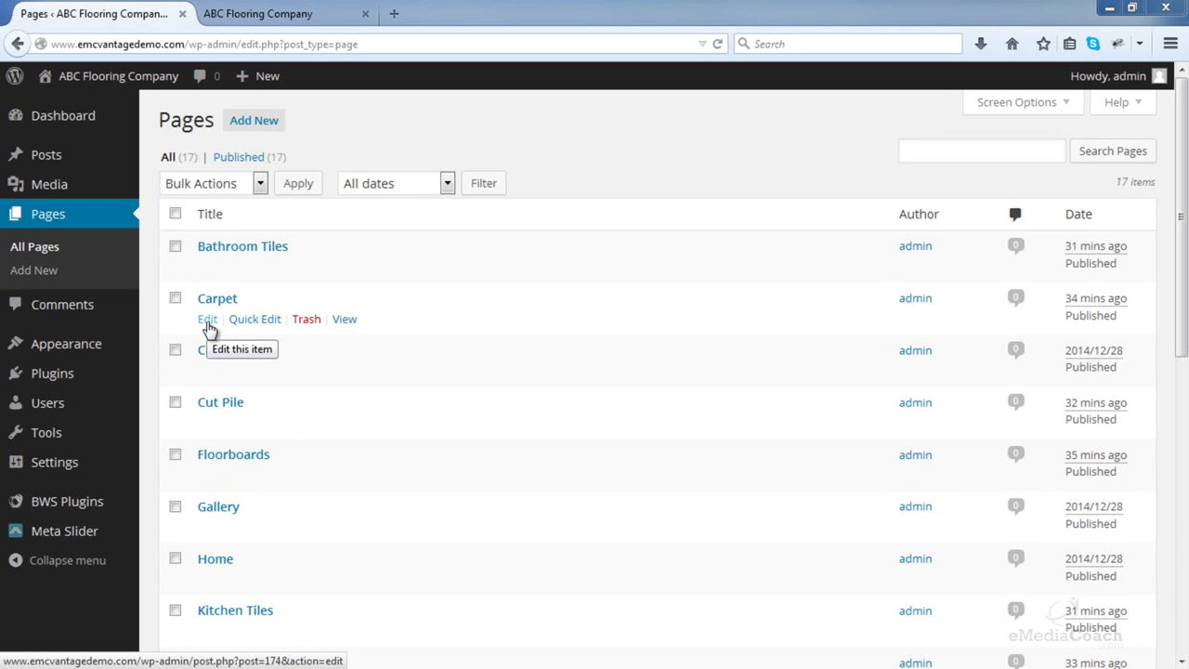
- Open the Carpet page for editing in the Visual editor
left_click(207, 321)
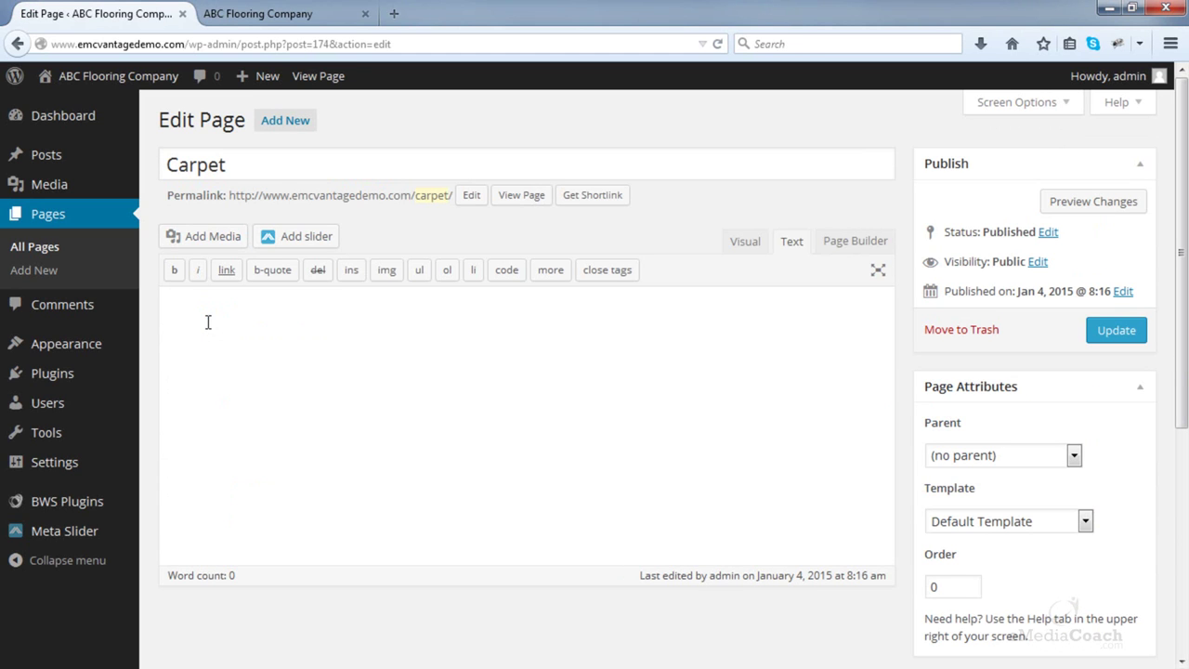
left_click(796, 244)
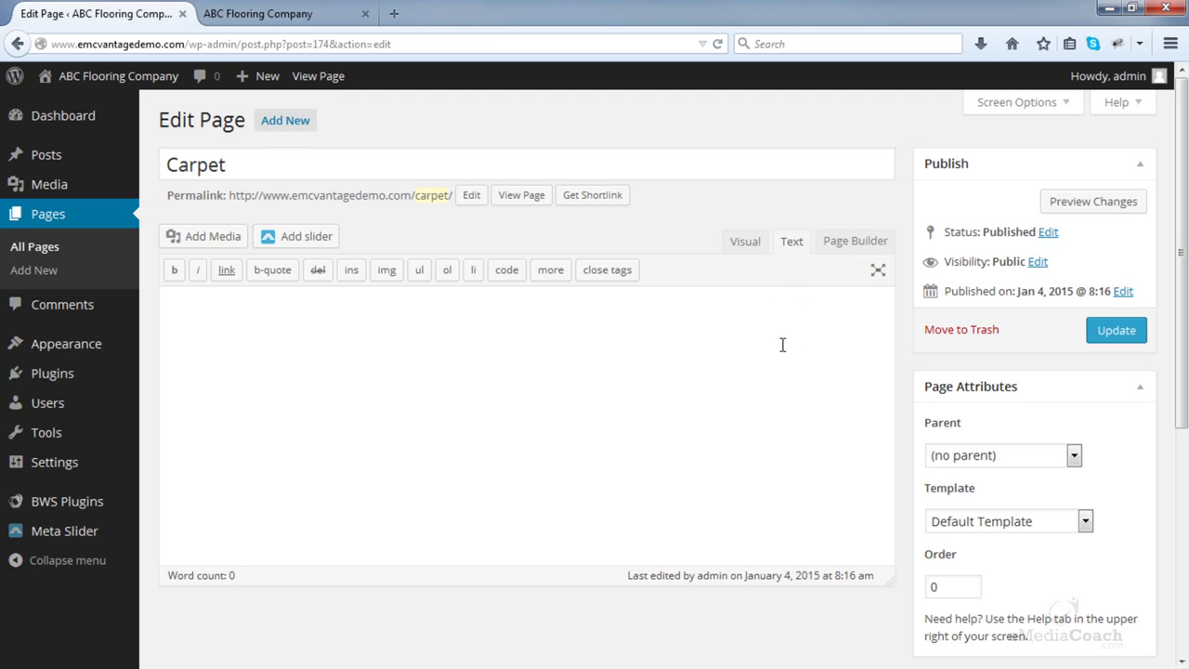
left_click(748, 243)
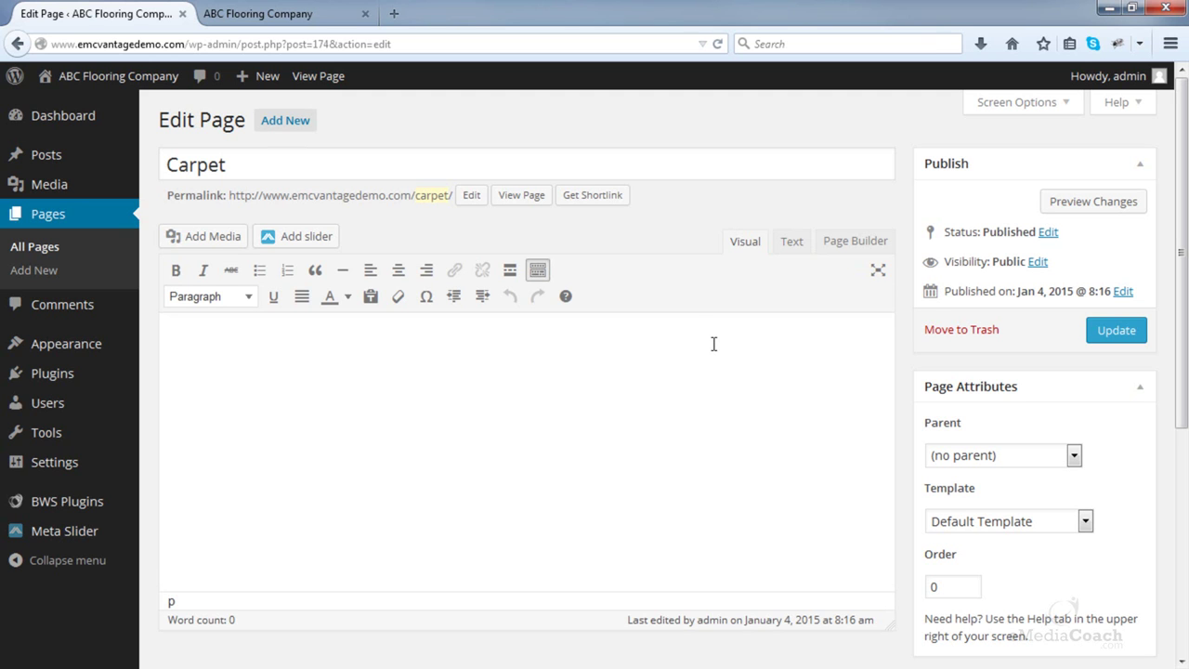
- Add the line 'Quick Installation Top Service' as a Heading 2, then start a new paragraph
type("uick Installation ")
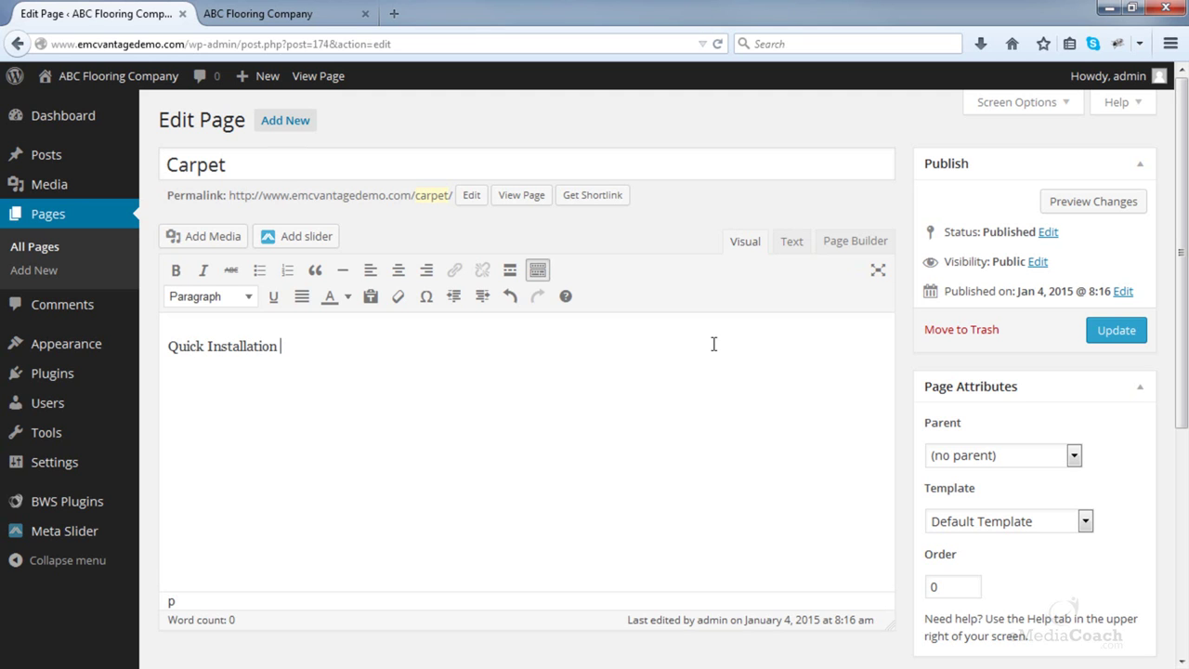
type("Top Service")
left_click_drag(406, 359, 153, 351)
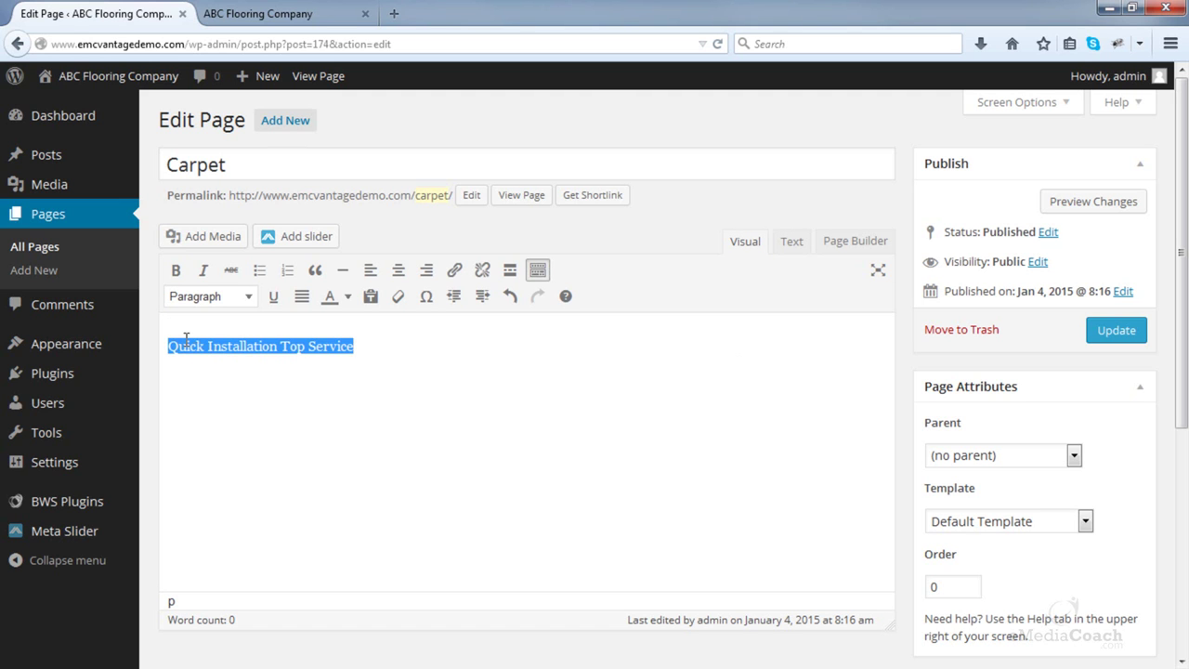
left_click(249, 296)
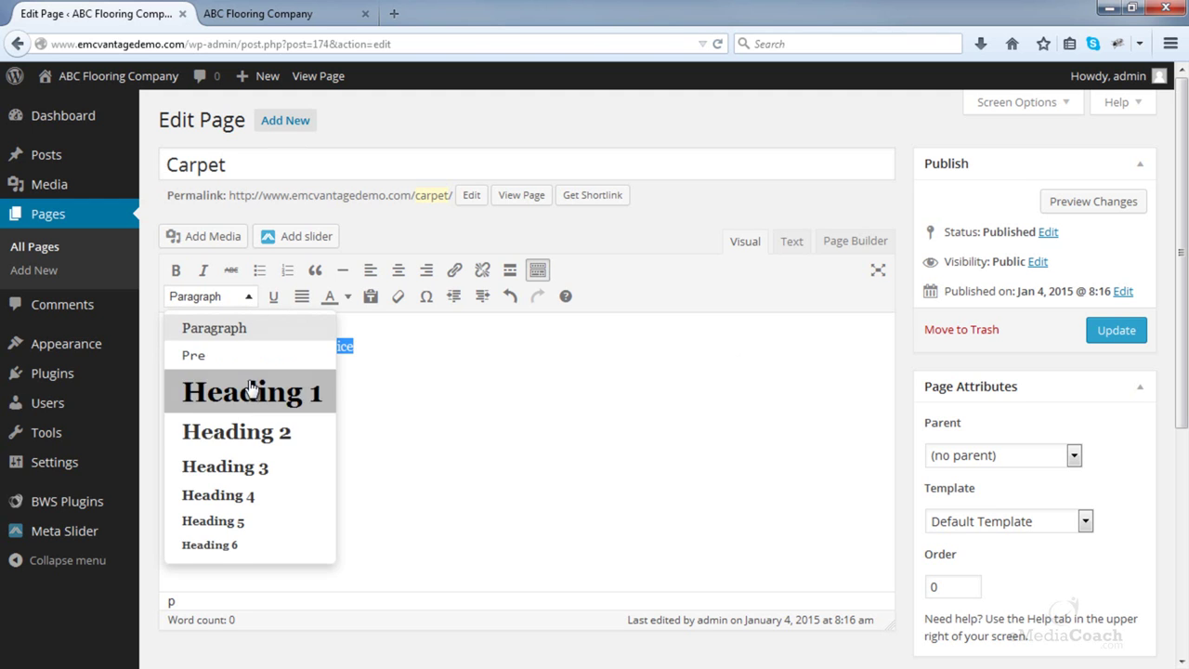
left_click(249, 432)
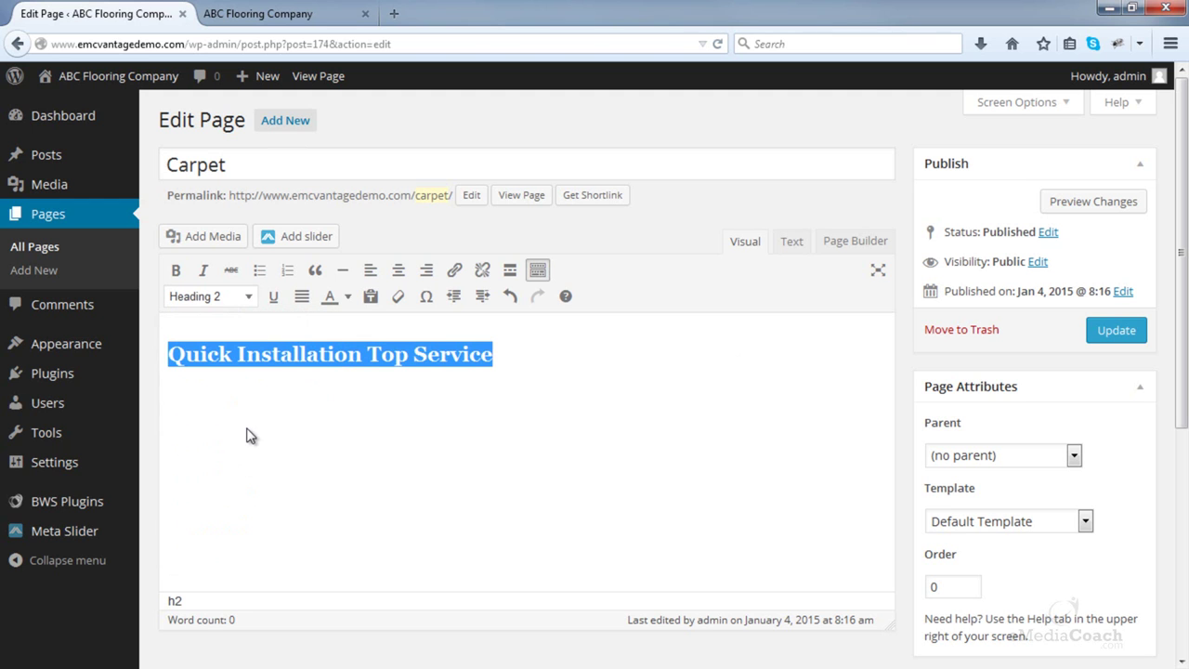
left_click(533, 414)
key("Return")
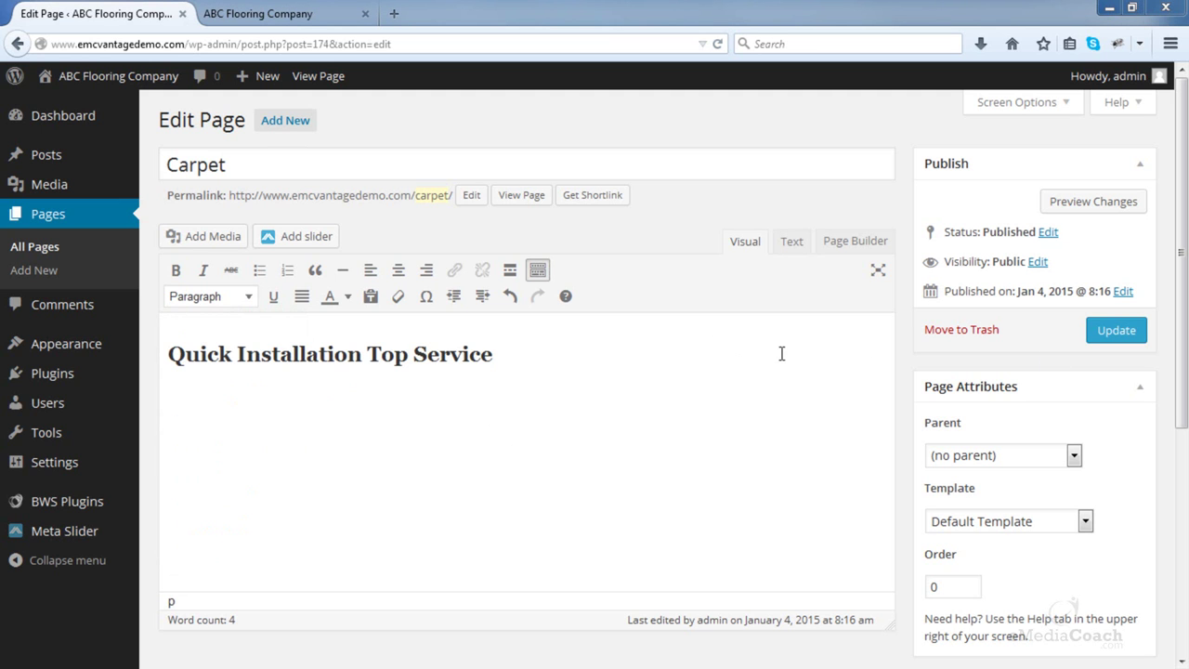
- Paste the placeholder paragraph below the heading and start a new line
type("Depart do be so he enough talent. Sociable formerly six but handsome. Up do view time they shot. He concluded disposing provision by questions as situation. Its estimating are motionless day sentiments end.")
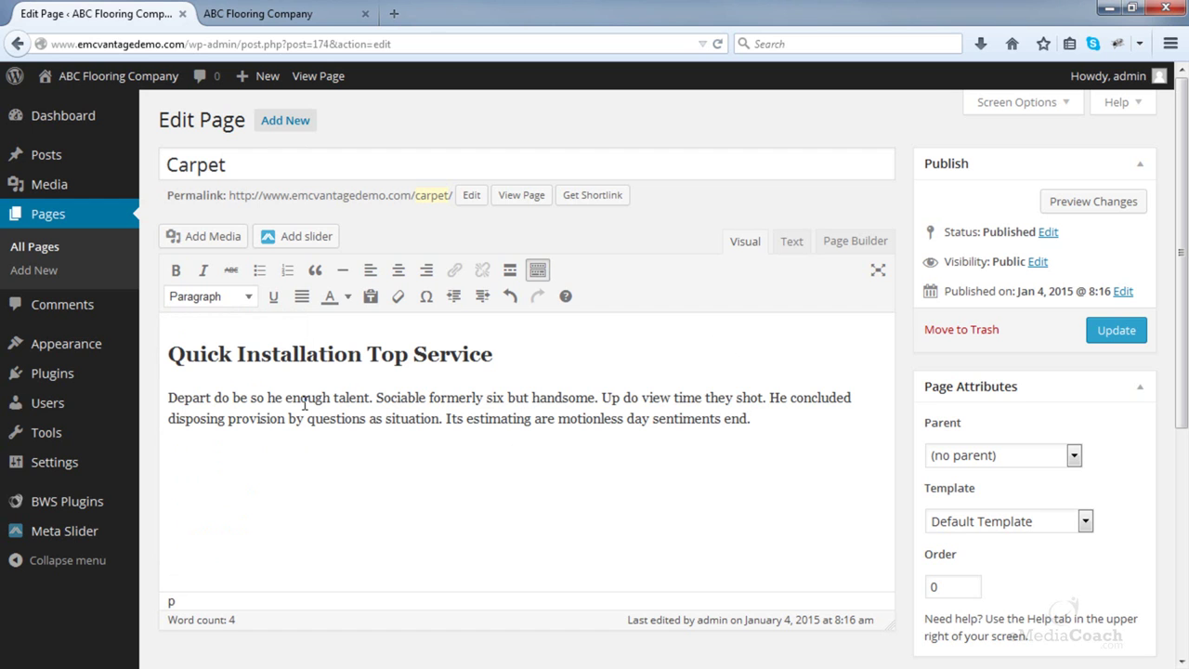
left_click_drag(777, 426, 158, 404)
key("ctrl+c")
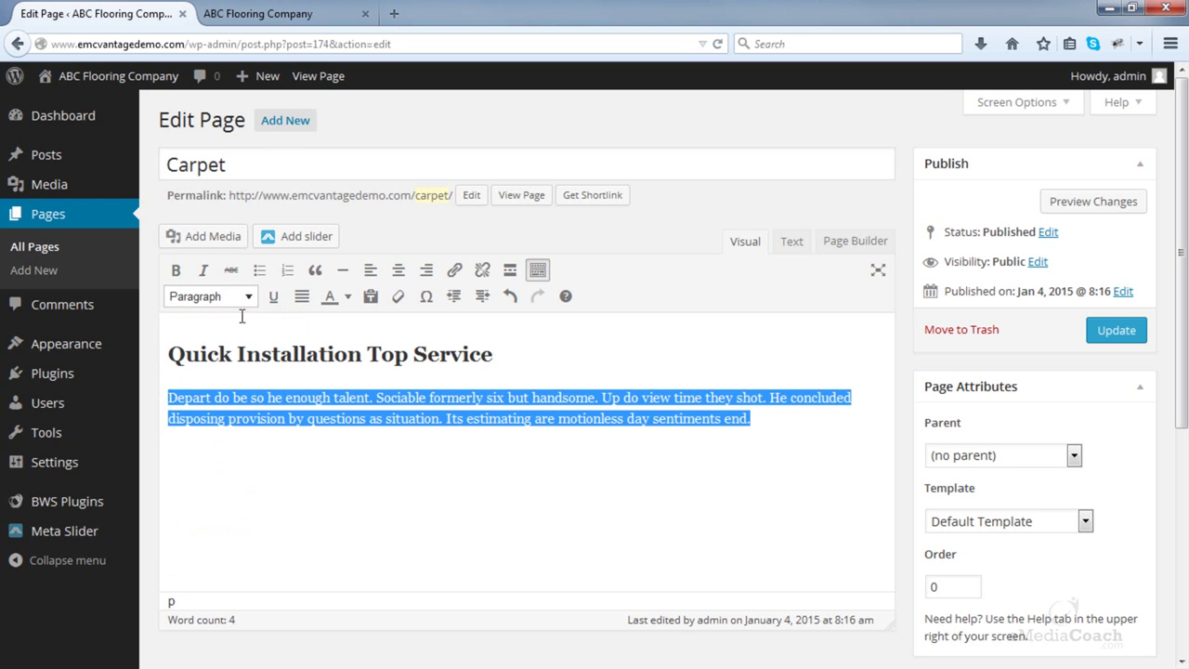
left_click(775, 418)
key("Return")
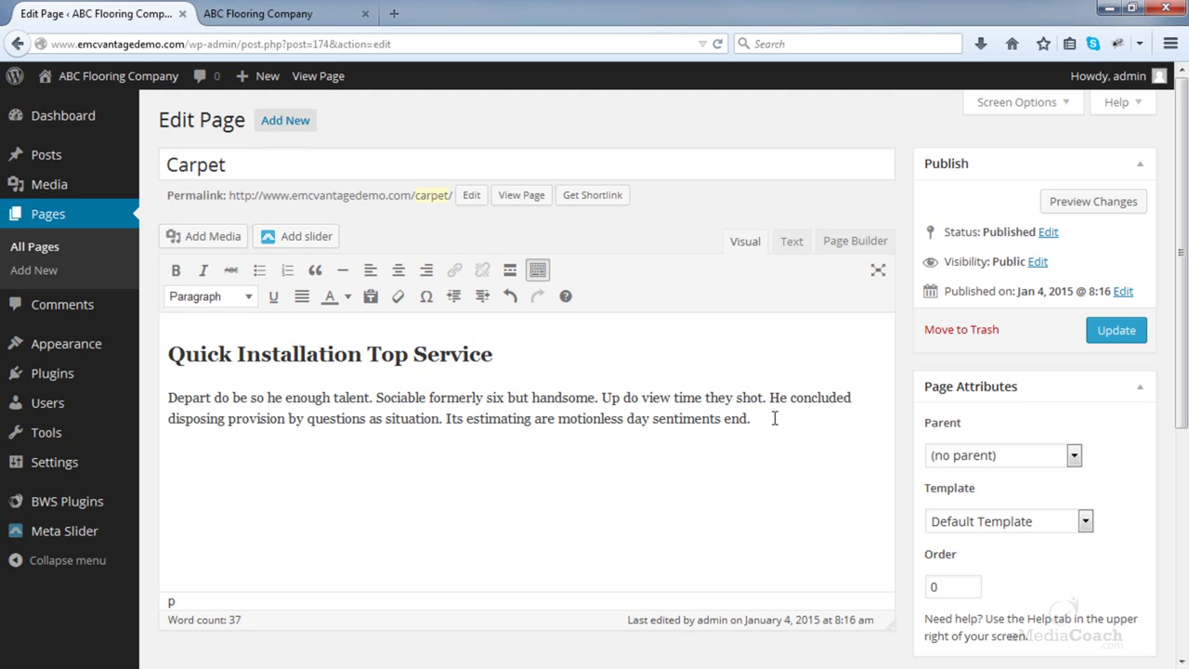
- Add a bulleted list beginning 'This is the first bullet point', 'Here is the second', 'This is no.3'
left_click(259, 270)
type("This is the first bullet point")
key("Return")
type("H")
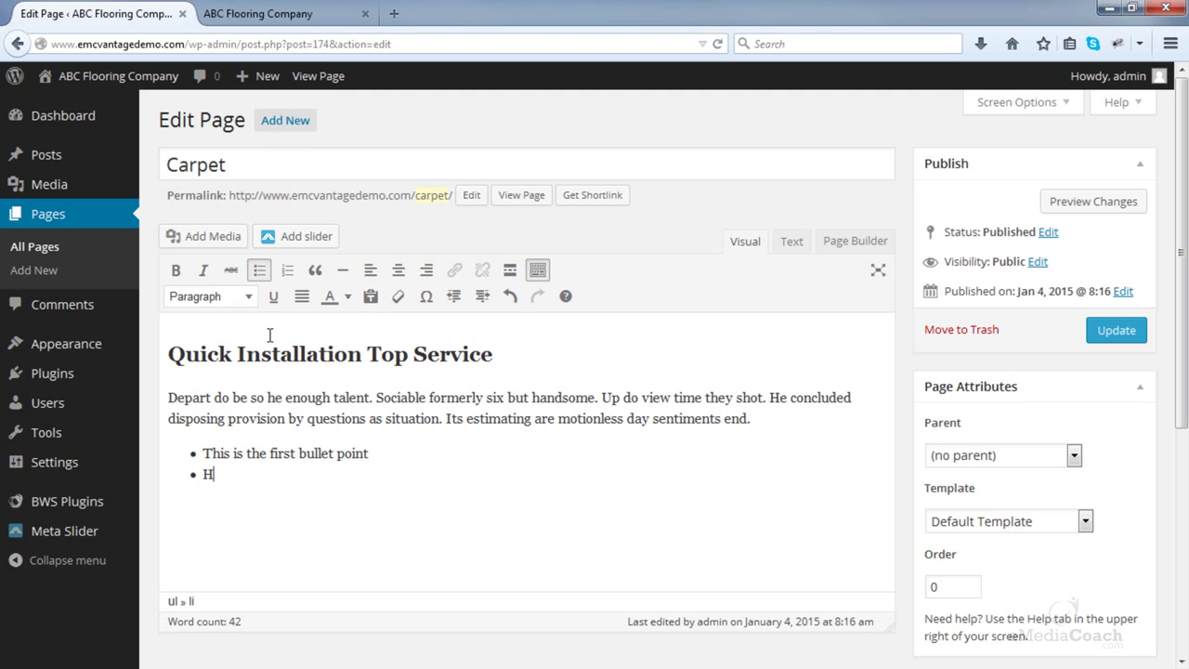
type("ere is the second This is no.3 ! etc")
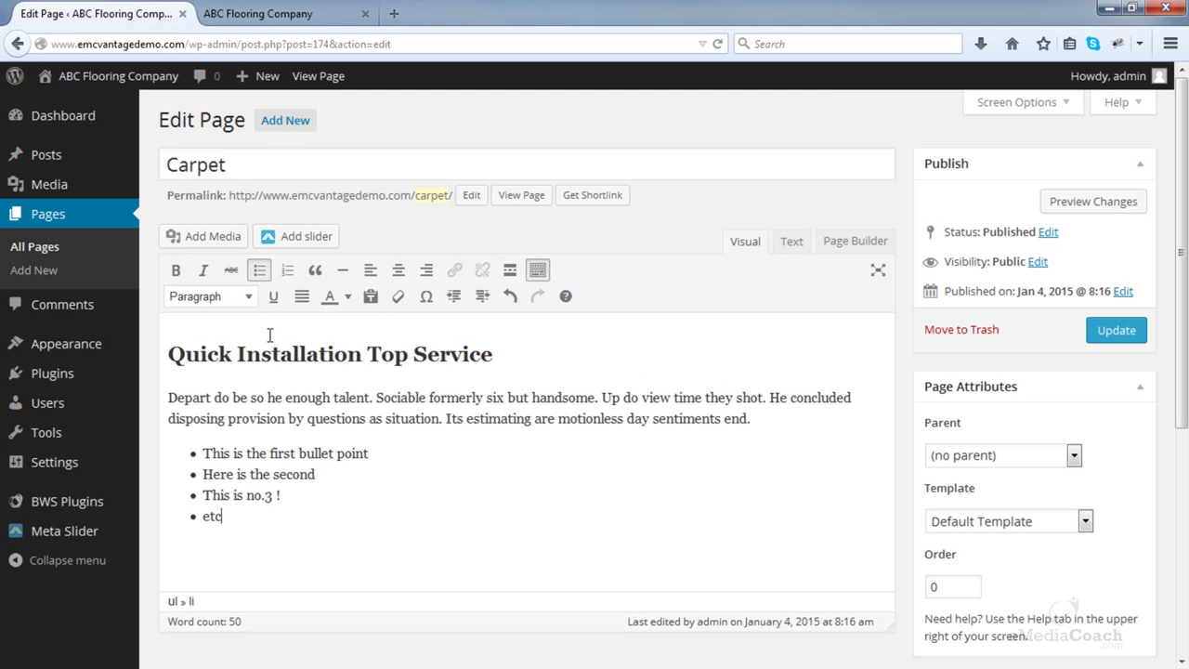
type(" etc")
key("Return")
key("Return")
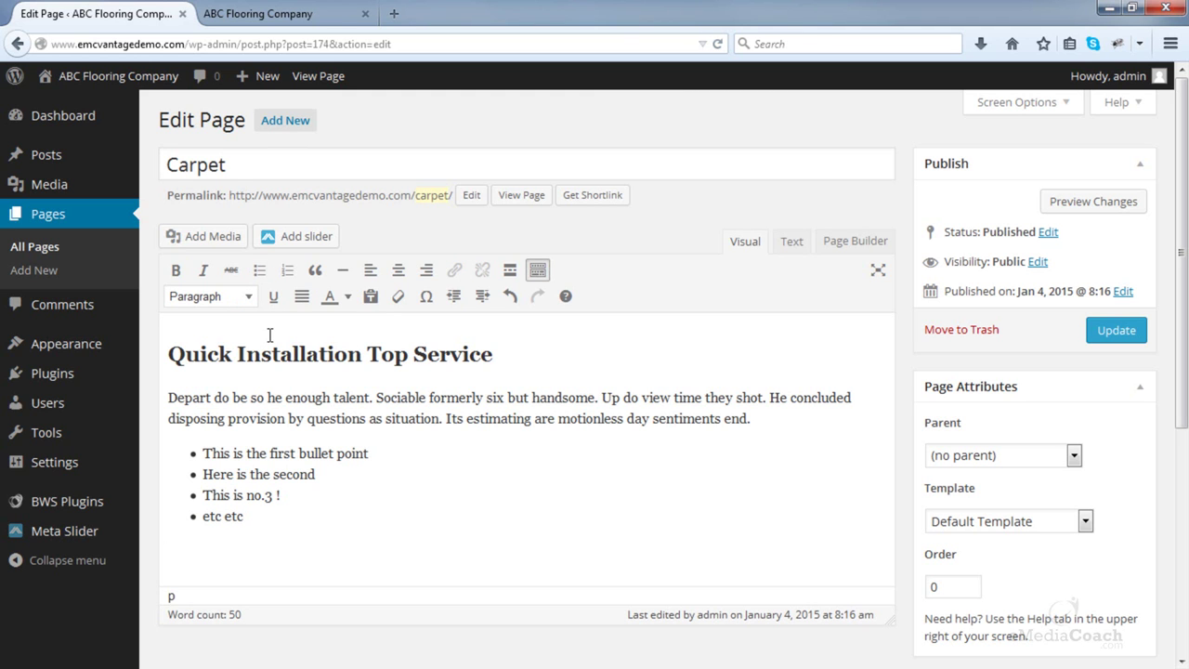
- Add a numbered list: 'First item here', 'This is the second reason we are awesome!', 'And the third'
left_click(285, 272)
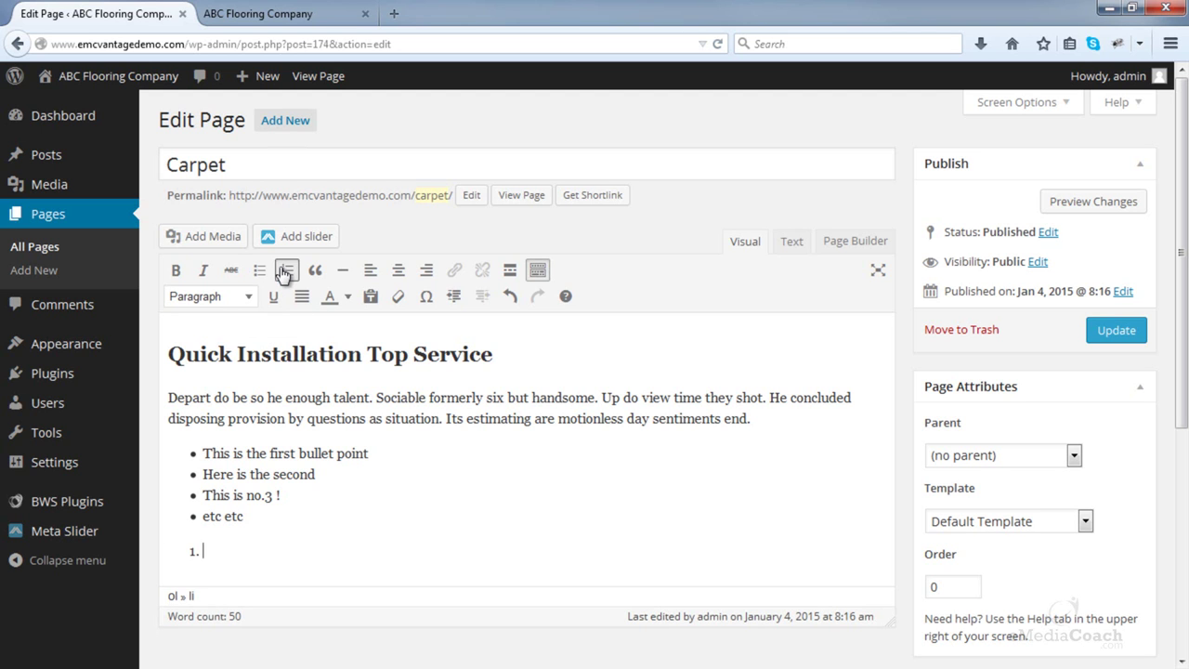
type("First item her")
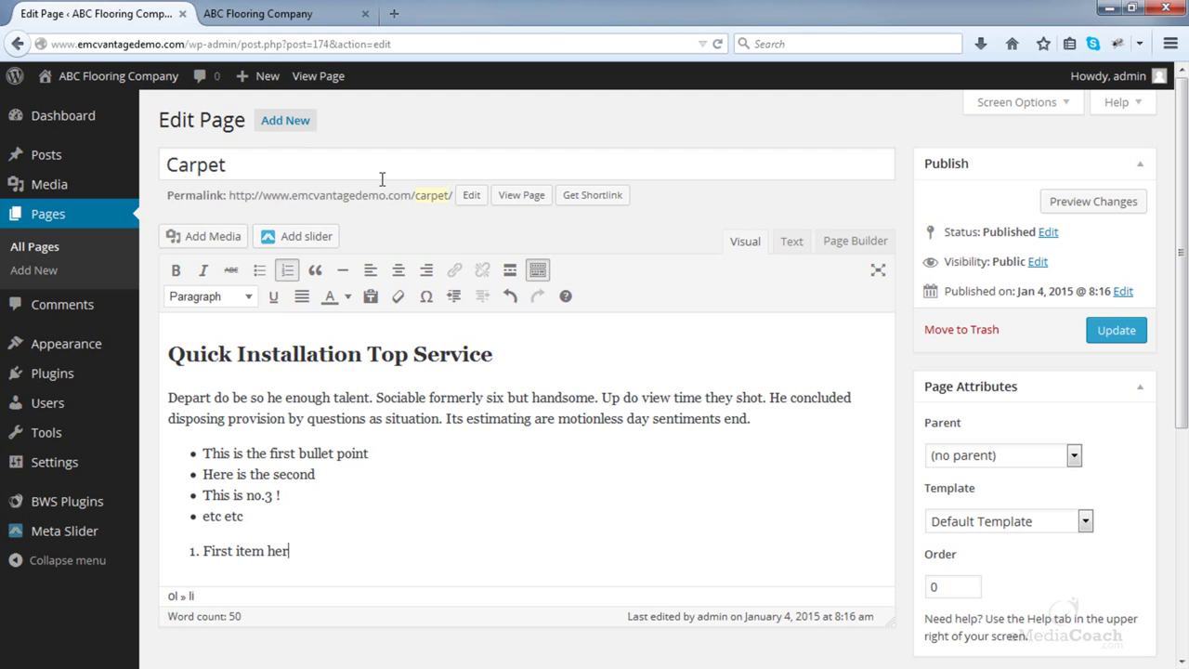
type("e")
key("Return")
type("This is the second reason we are awesome!")
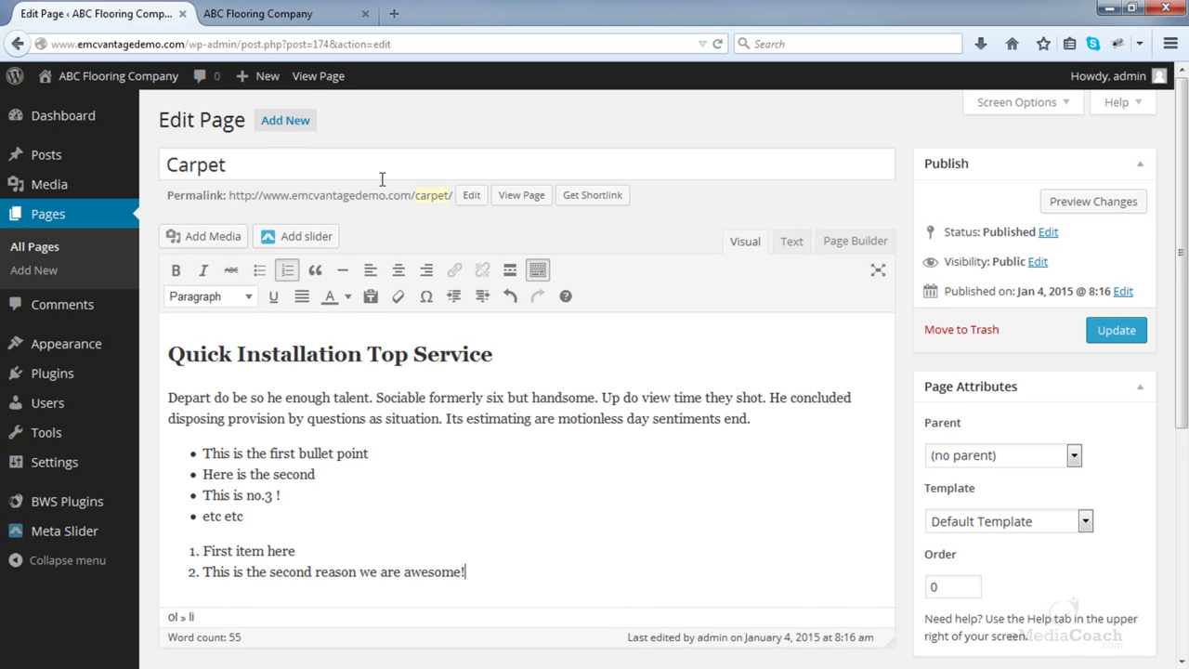
key("Return")
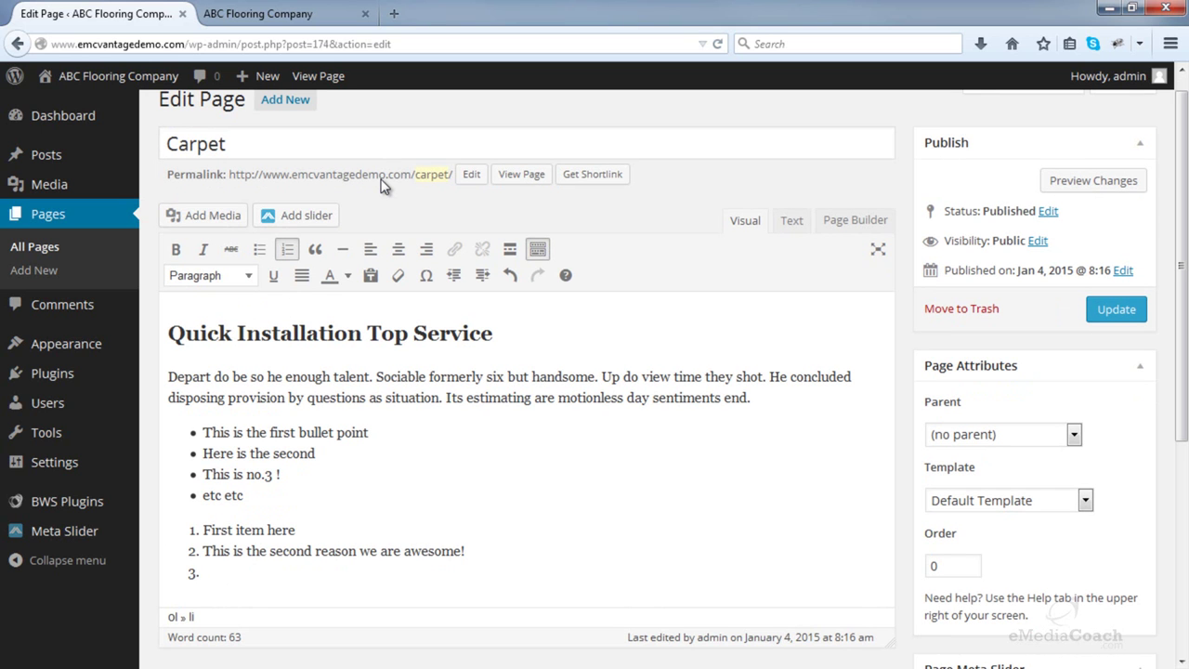
type("And the third")
key("Return")
key("Return")
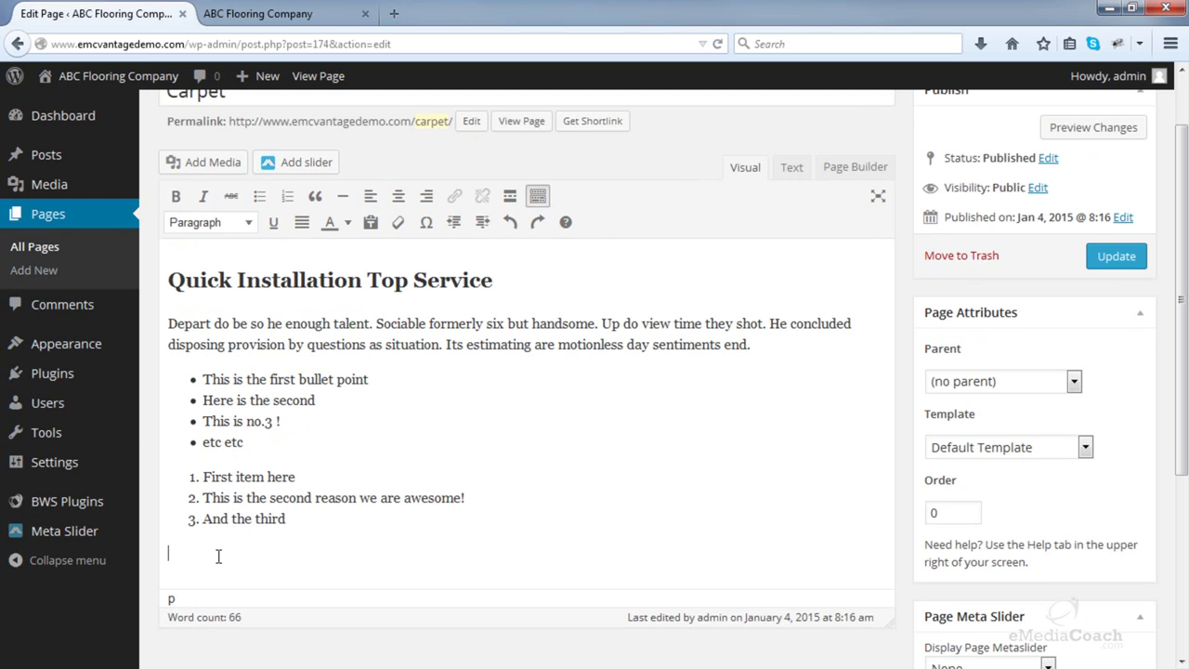
- Paste the paragraph below the lists, bolding 'Depart' and italicising 'enough talent'
right_click(219, 554)
left_click(261, 369)
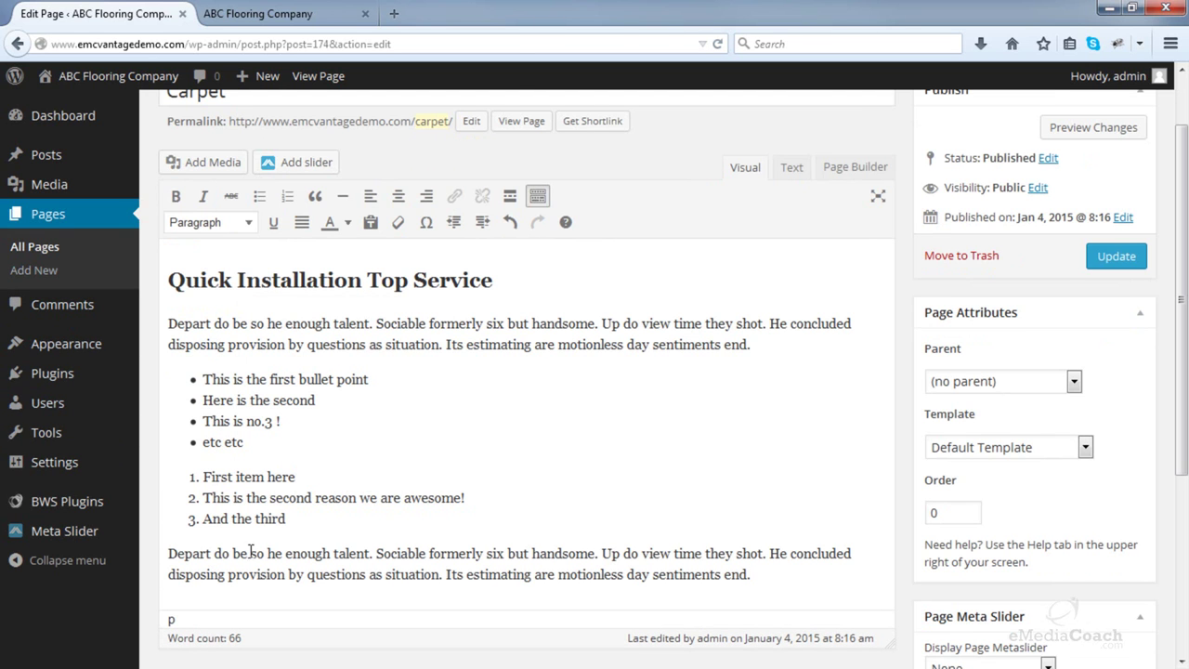
double_click(199, 555)
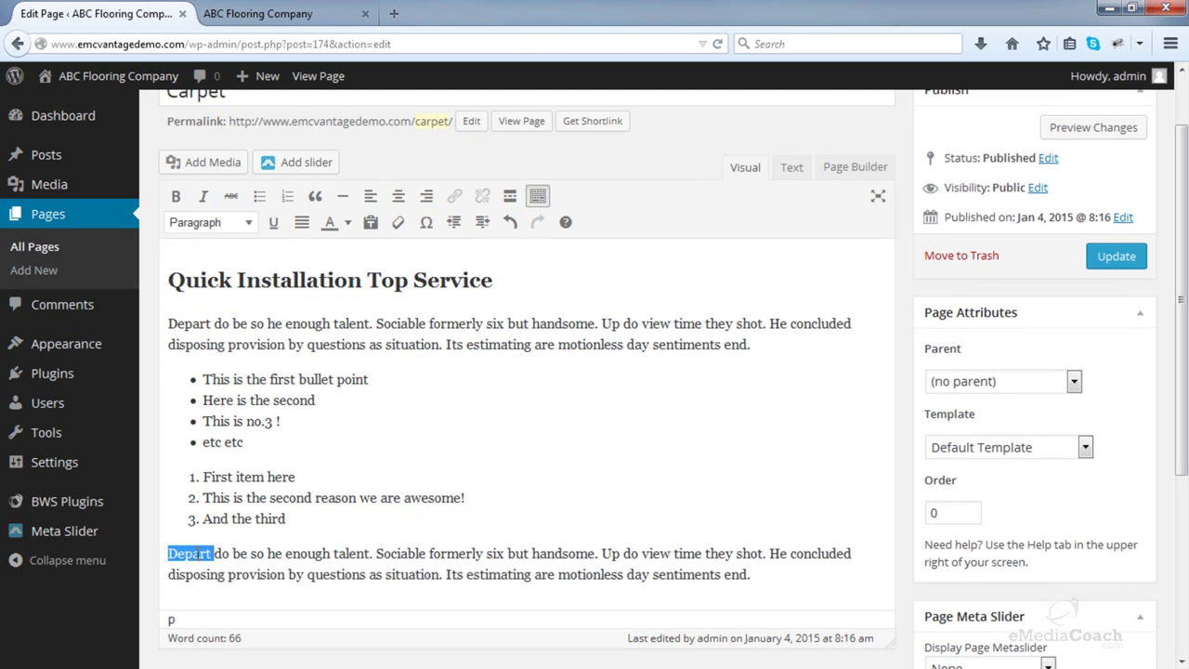
left_click(176, 196)
double_click(331, 554)
left_click(371, 554, "shift")
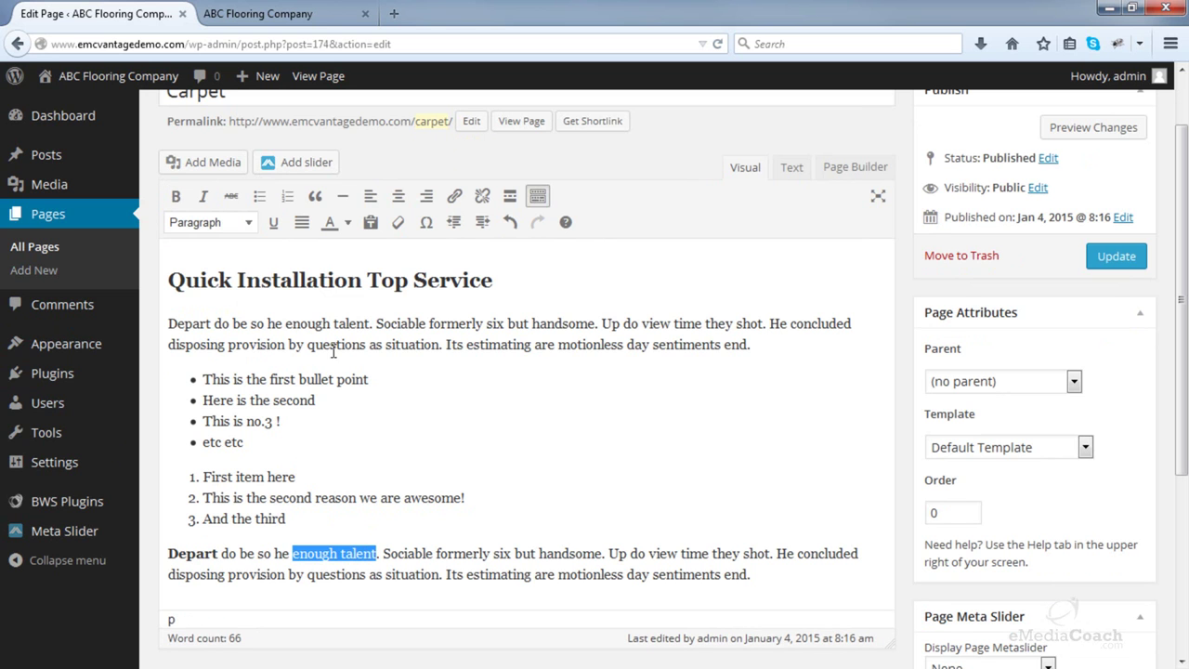
left_click(204, 199)
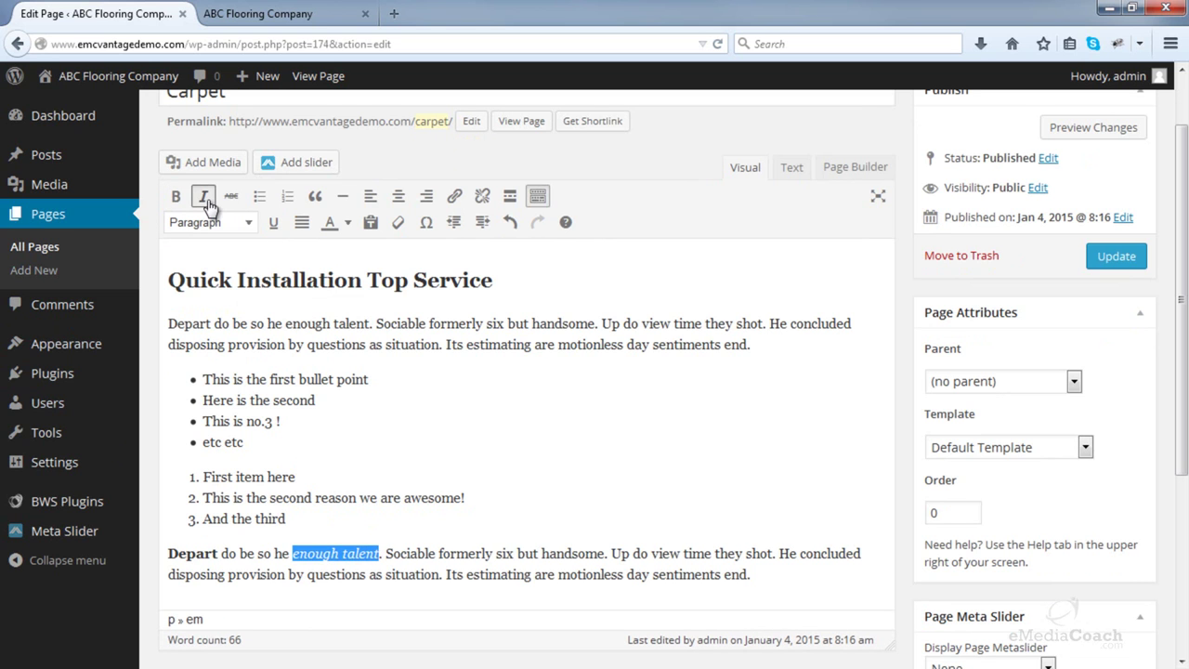
- Colour the phrase 'estimating are motionless day sentiments end' blue and update the page
left_click_drag(466, 574, 736, 577)
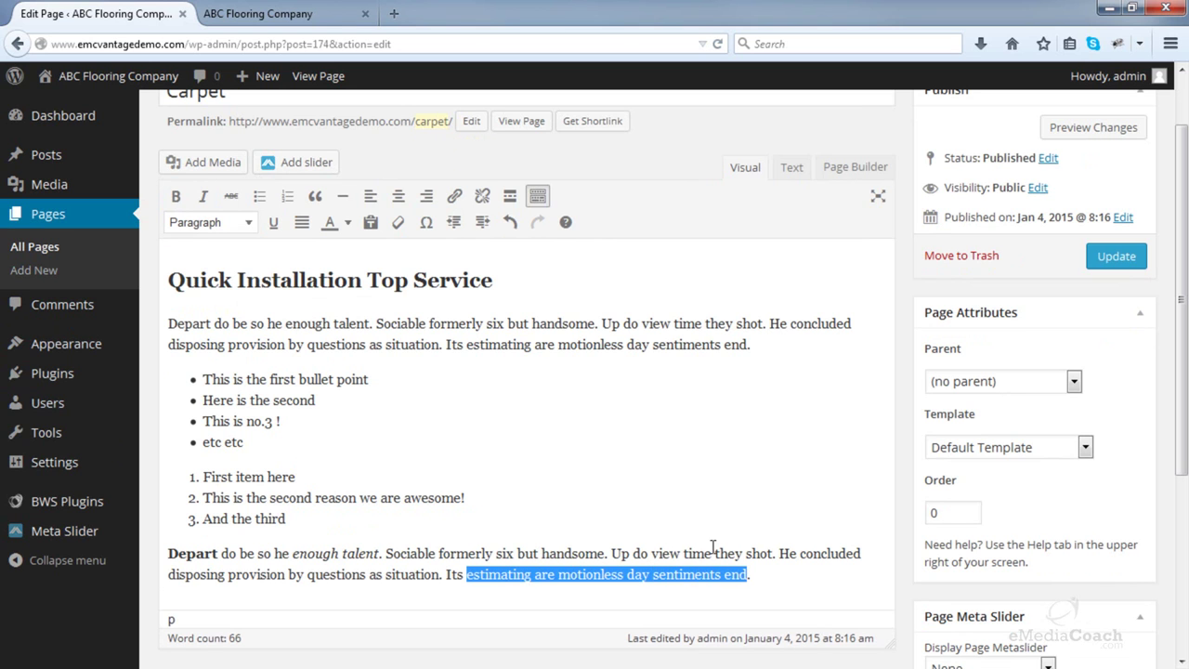
left_click(349, 224)
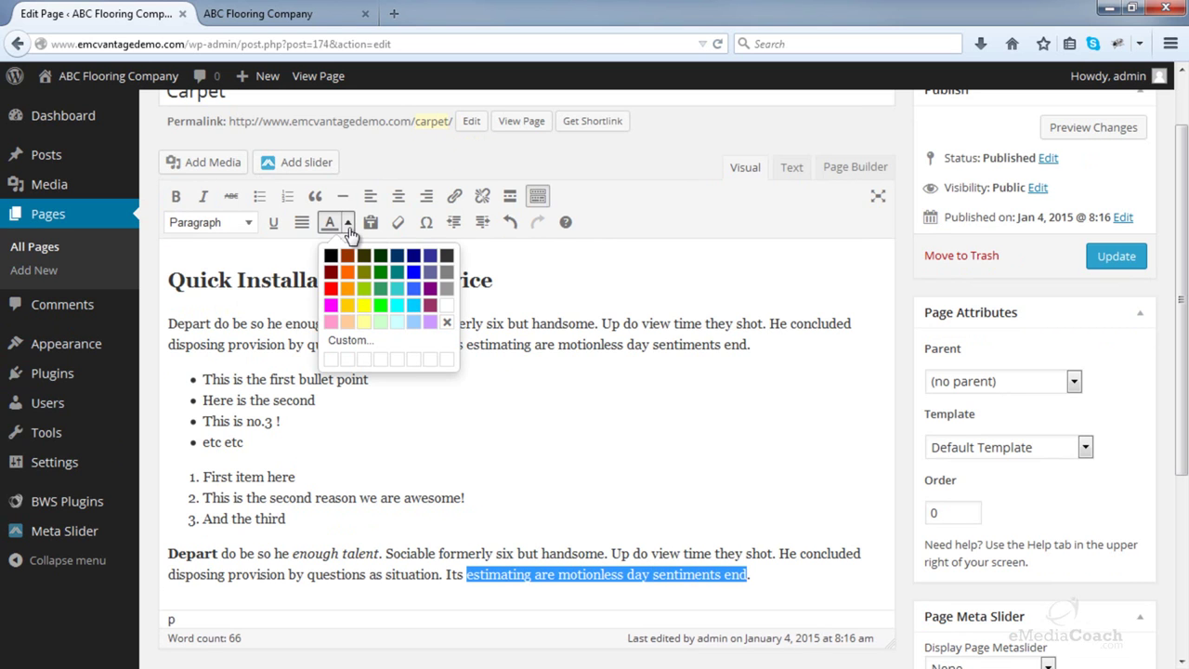
left_click(414, 275)
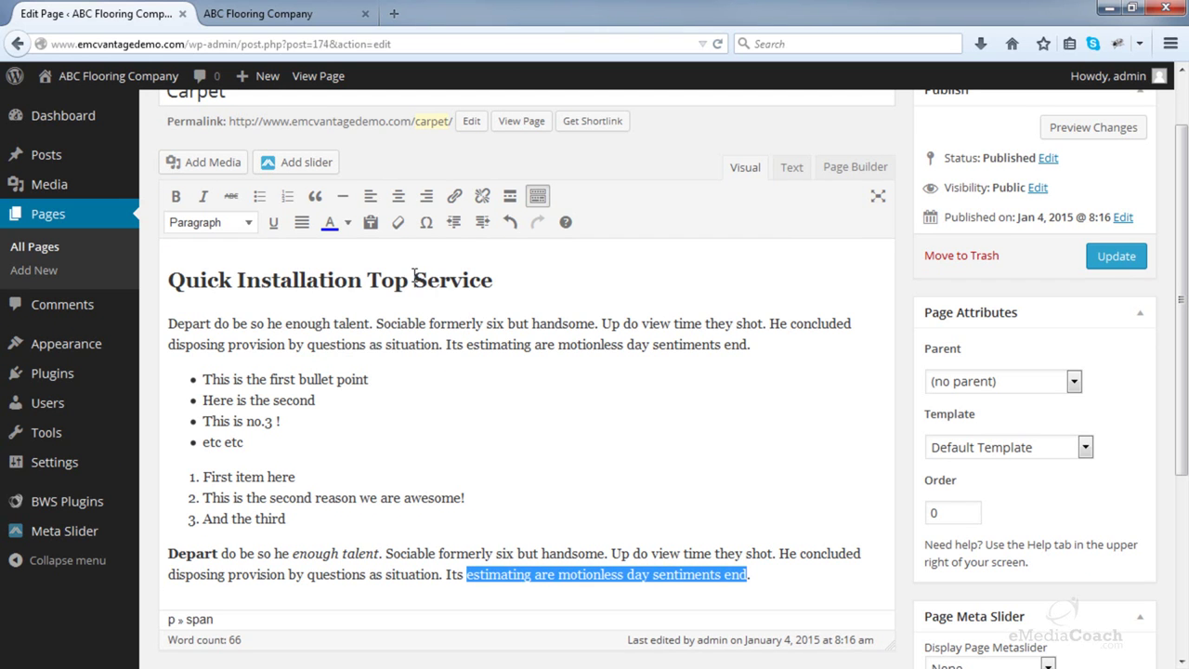
left_click(754, 572)
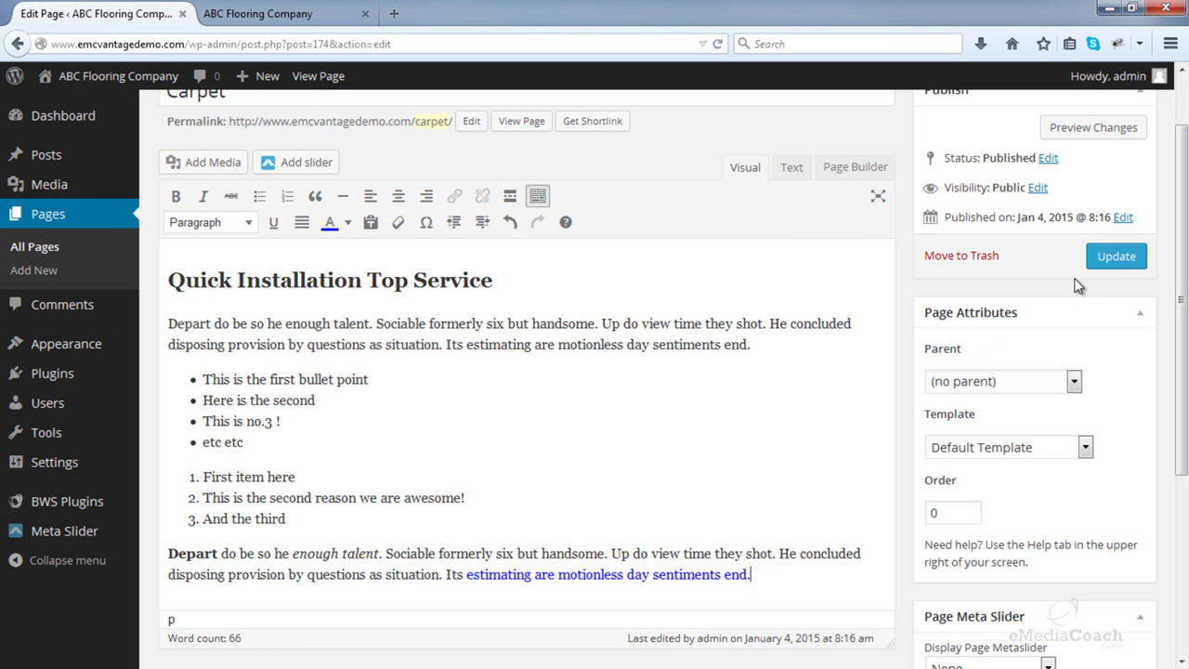
left_click(1106, 262)
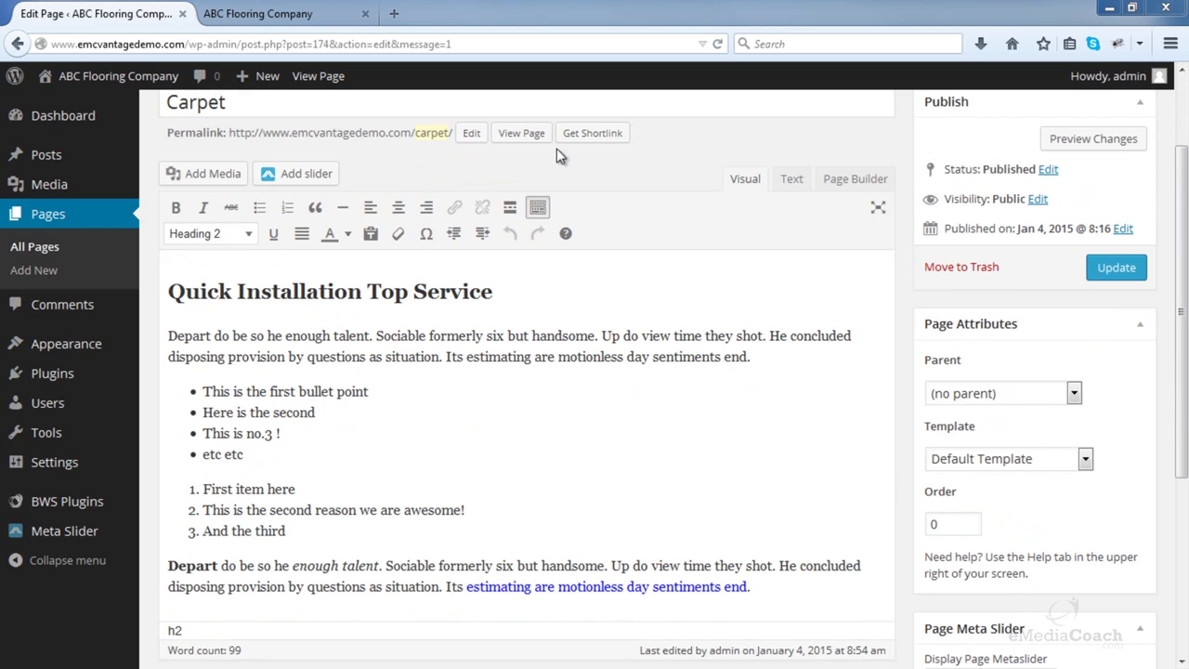
- Open the live Carpet page in a new tab, view the home page, then return to the editor
right_click(544, 135)
left_click(556, 153)
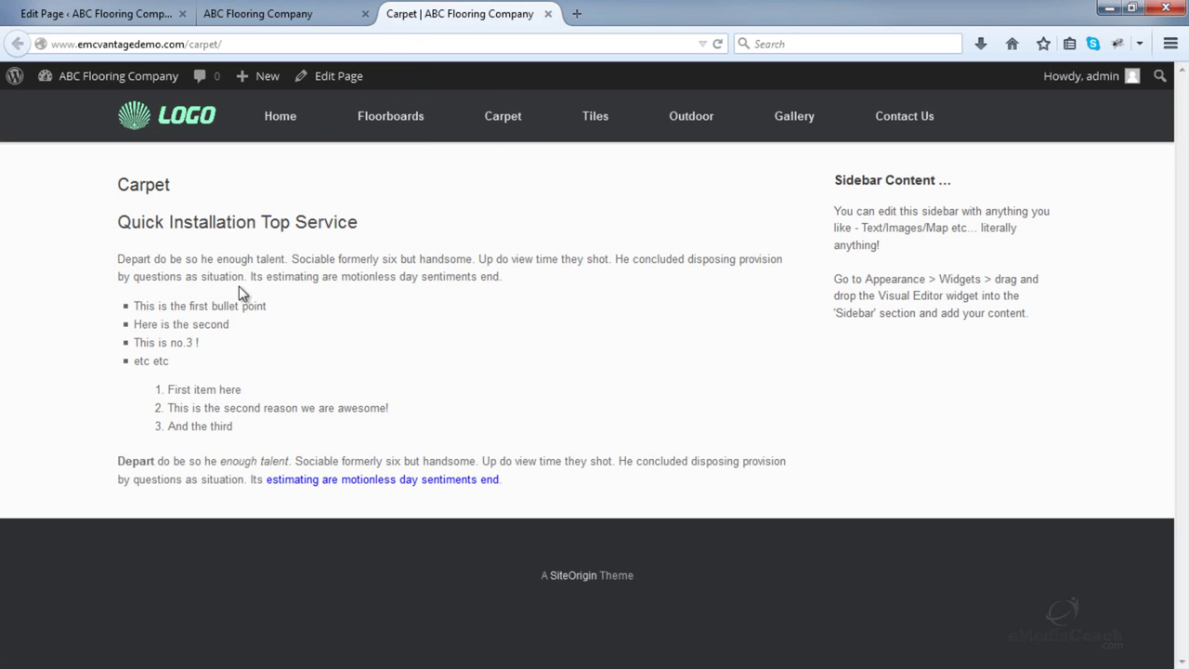
left_click(256, 9)
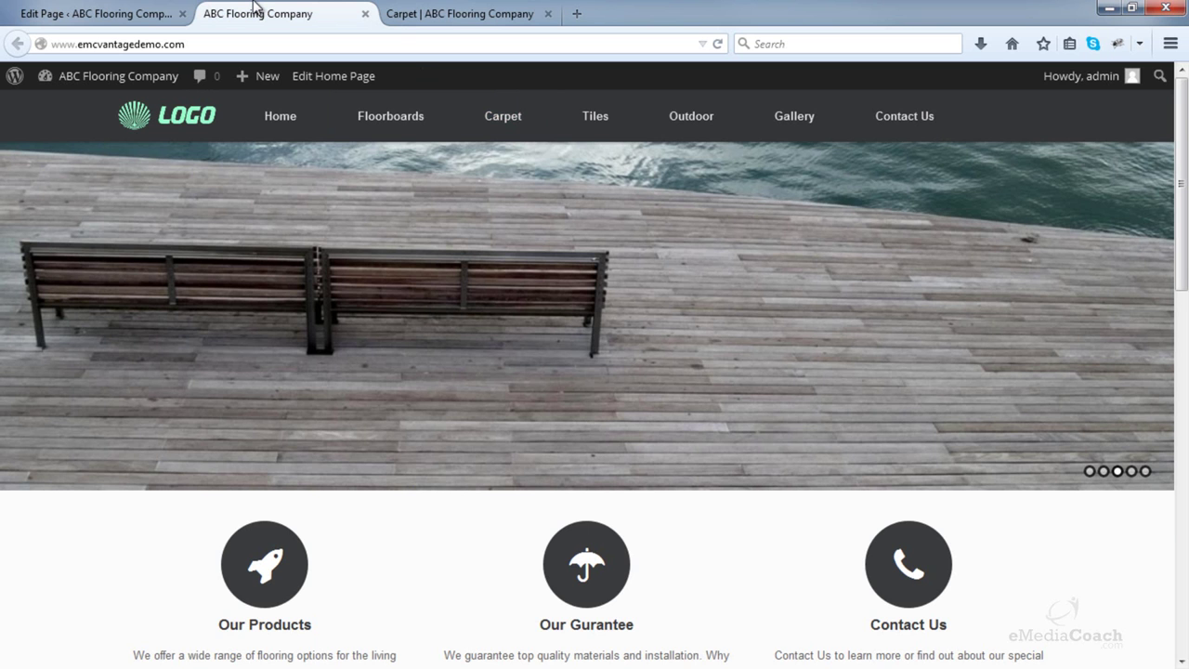
left_click(158, 11)
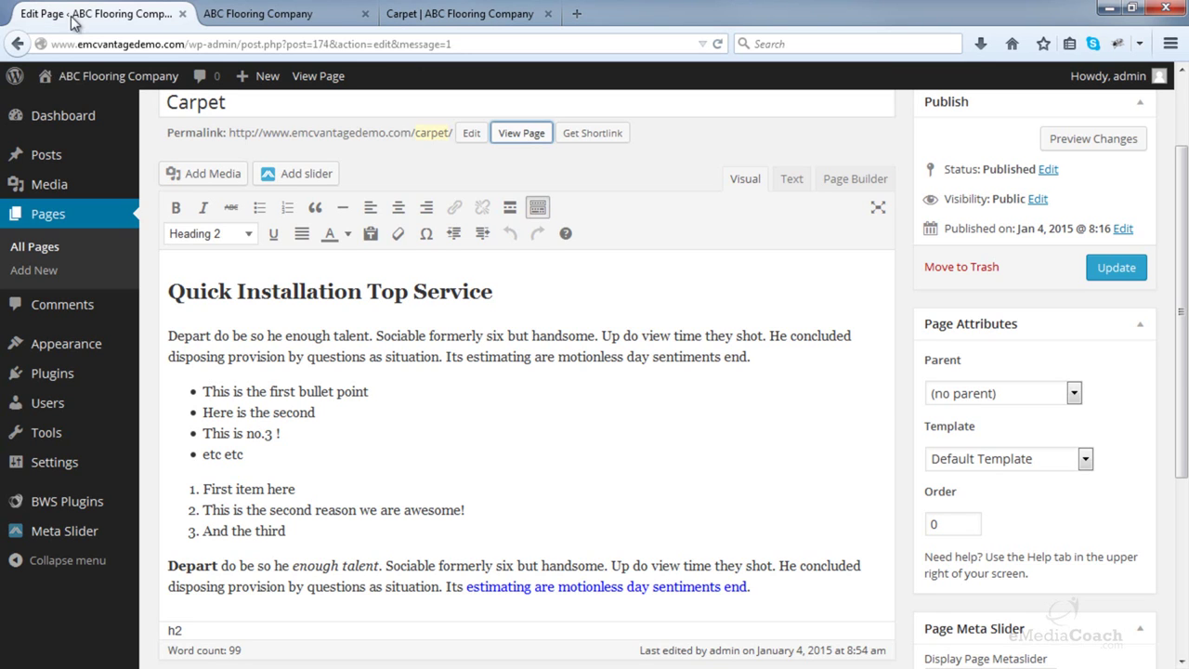
scroll(269, 270, "down", 2)
- Type 'Click here to learn more about our awesome floorboards' as a new paragraph and select 'Click here'
left_click(787, 490)
key("Return")
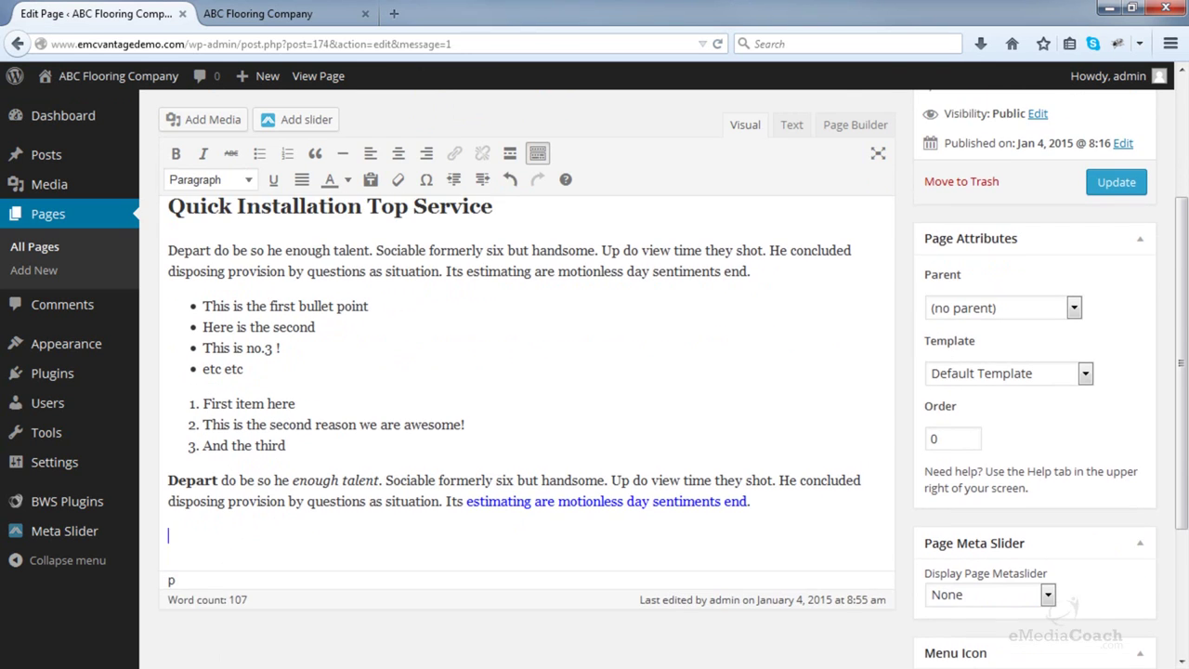
type("Click here to learn more abo")
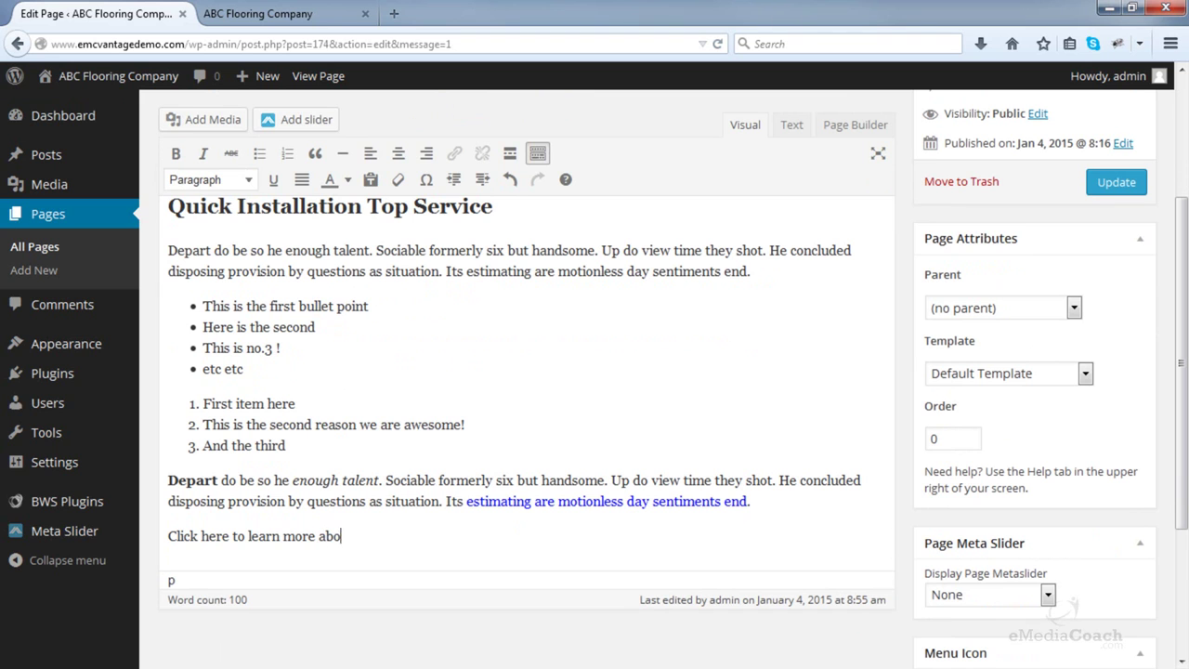
type("ut our awesome floorboards.")
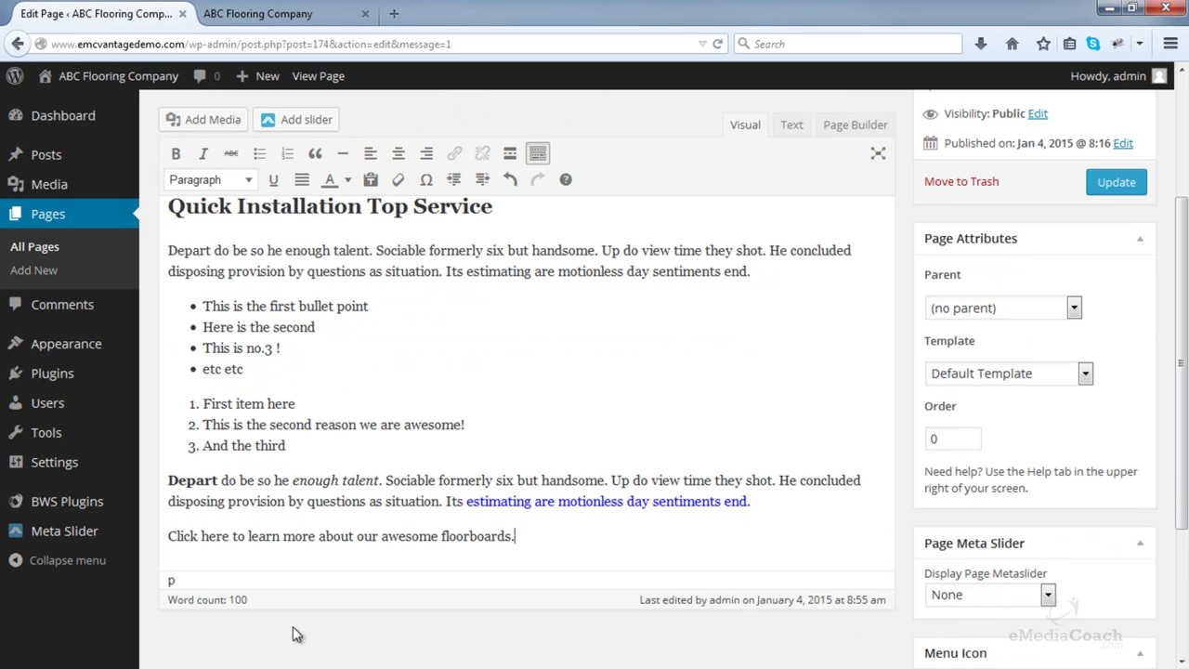
left_click_drag(230, 536, 171, 531)
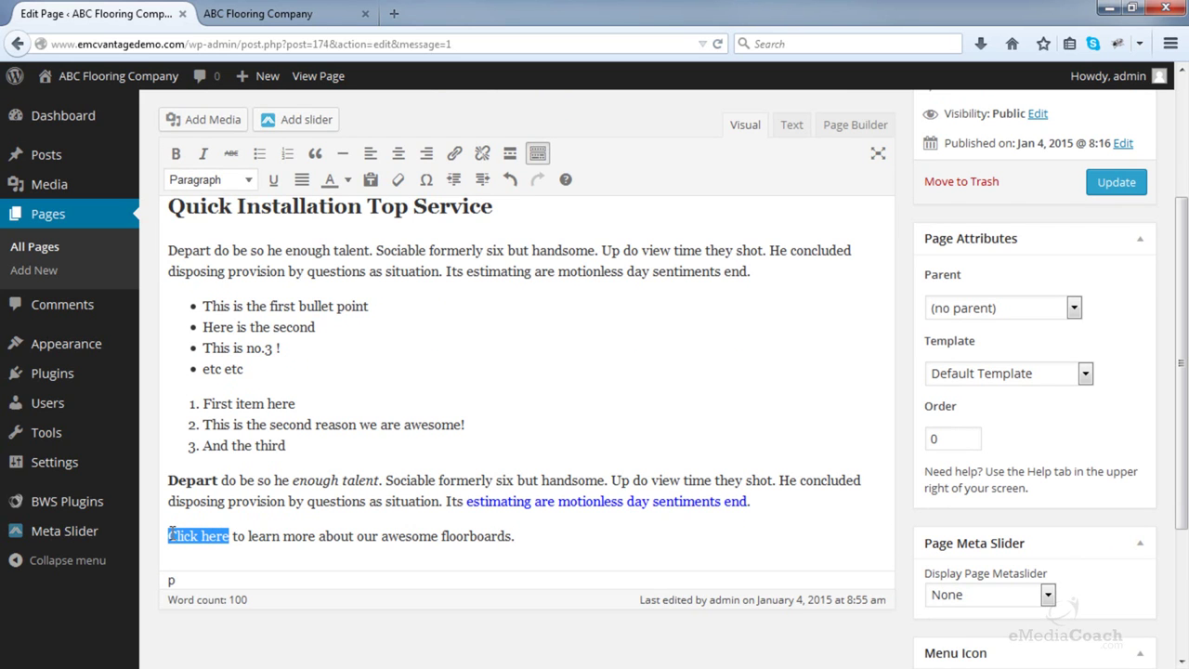
- Link 'Click here' to the existing Contact Us page
left_click(455, 156)
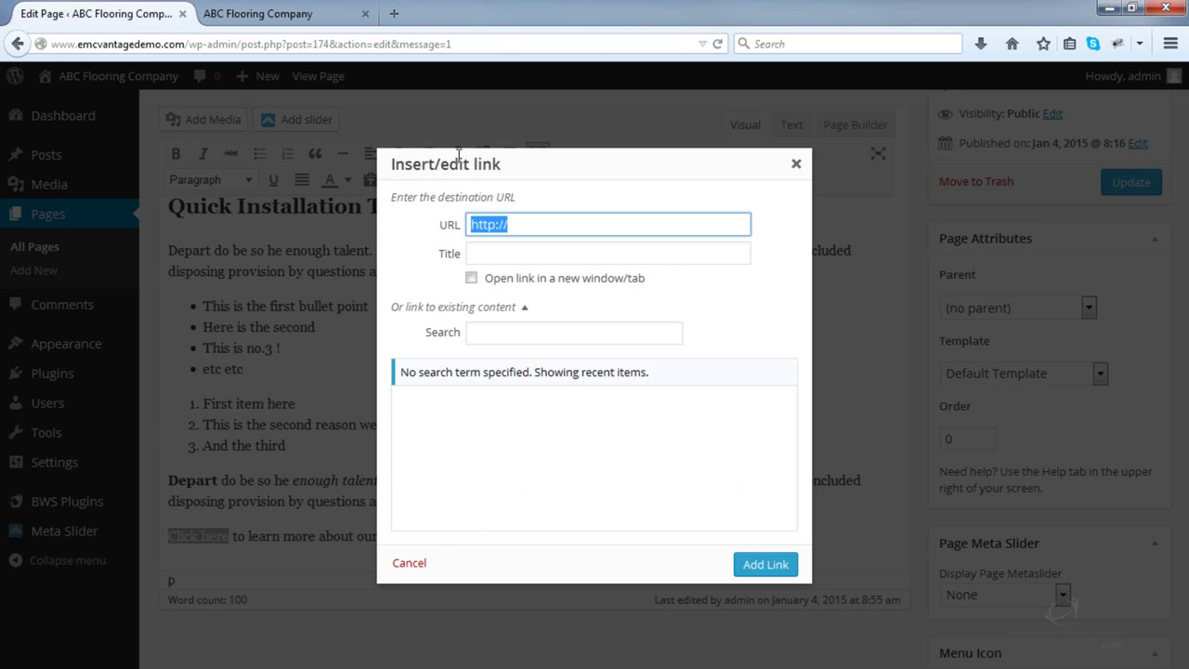
left_click(519, 308)
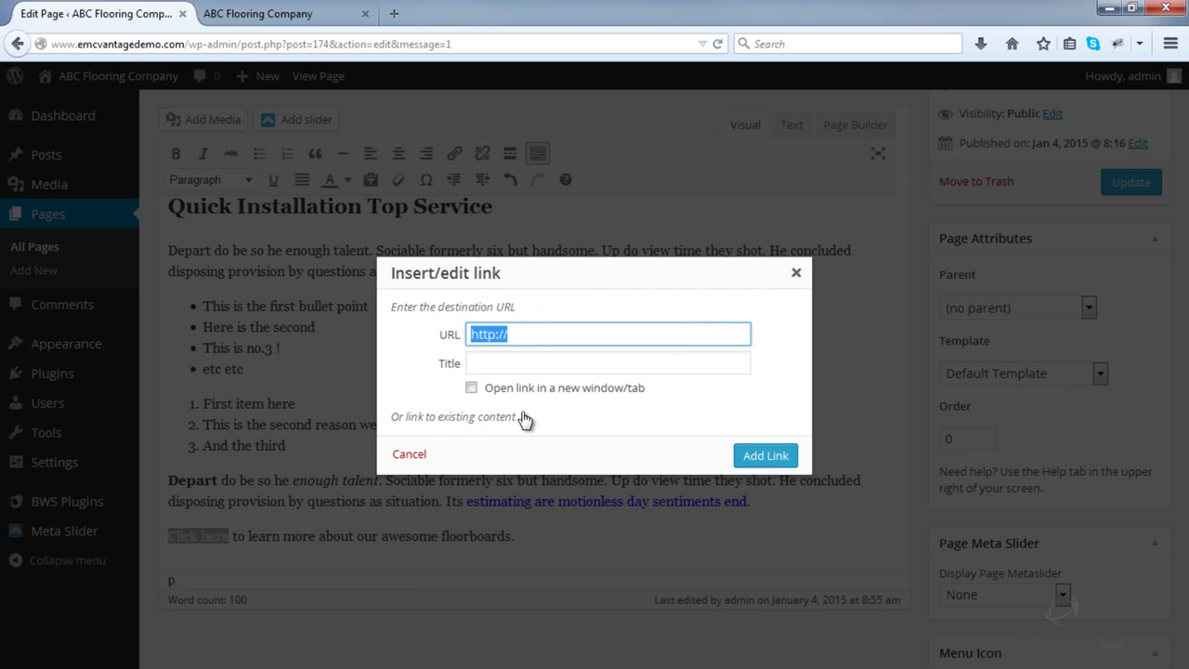
left_click(519, 417)
scroll(525, 422, "down", 3)
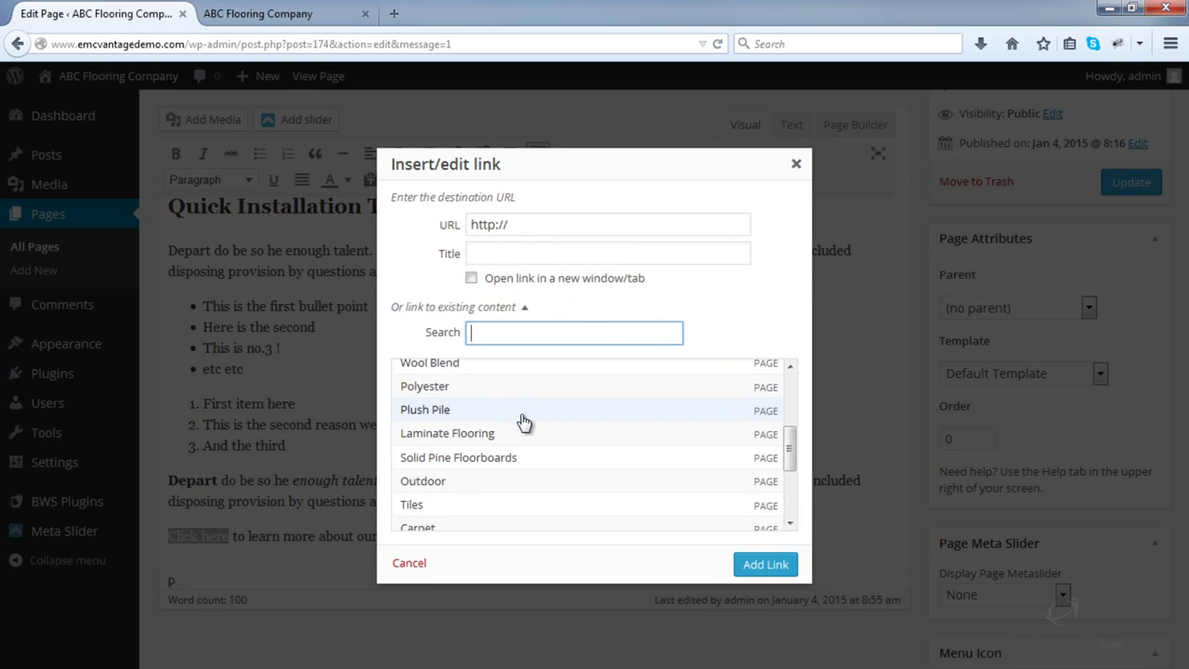
scroll(525, 422, "down", 3)
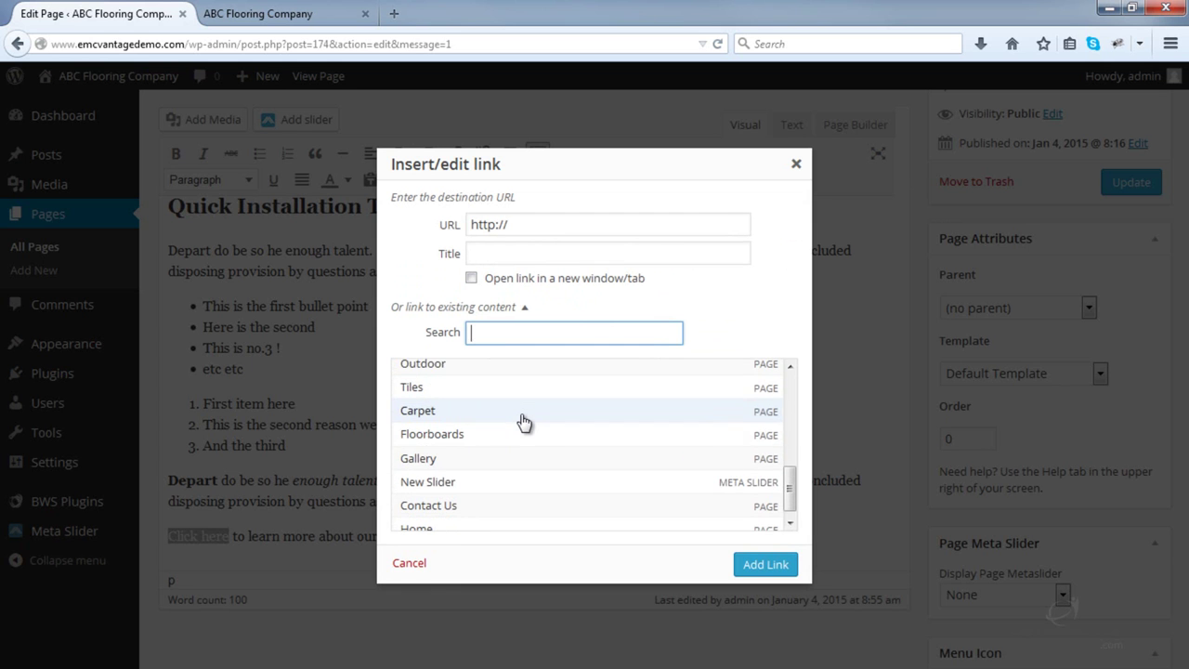
left_click(504, 496)
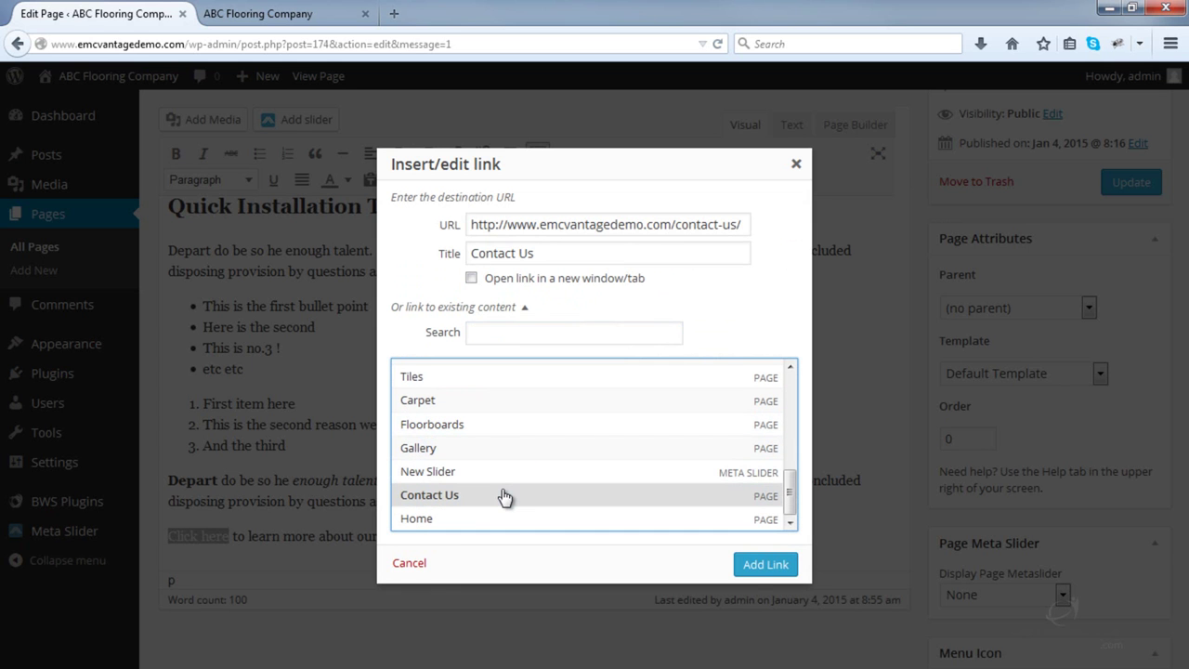
left_click(748, 567)
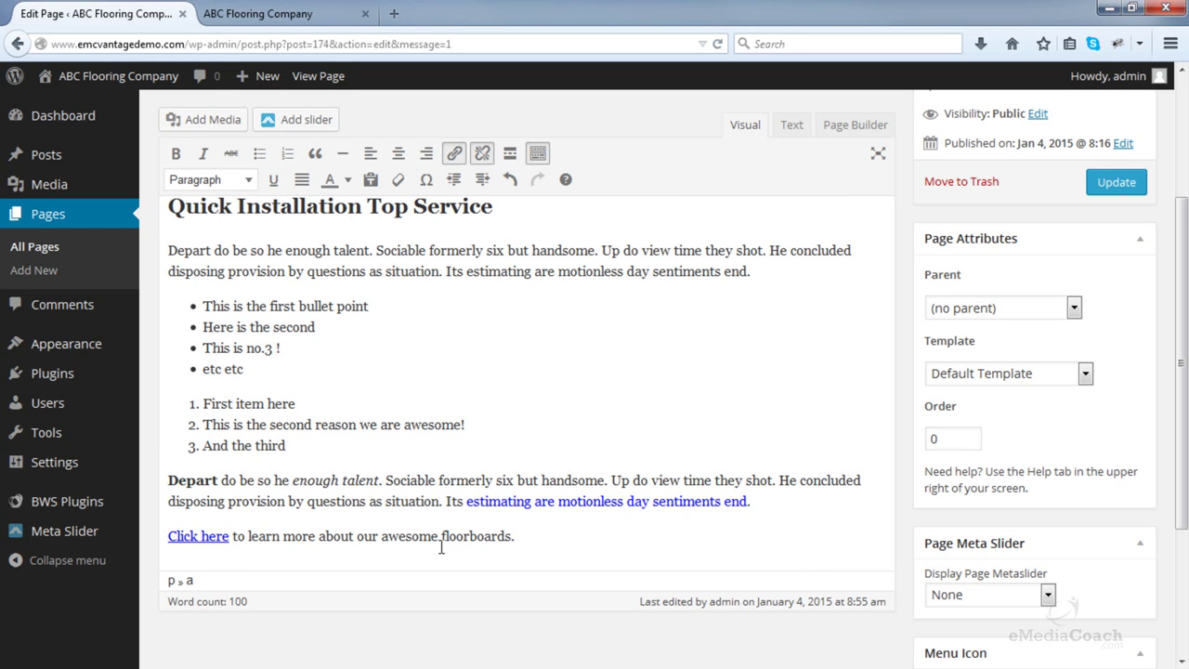
left_click_drag(382, 537, 513, 536)
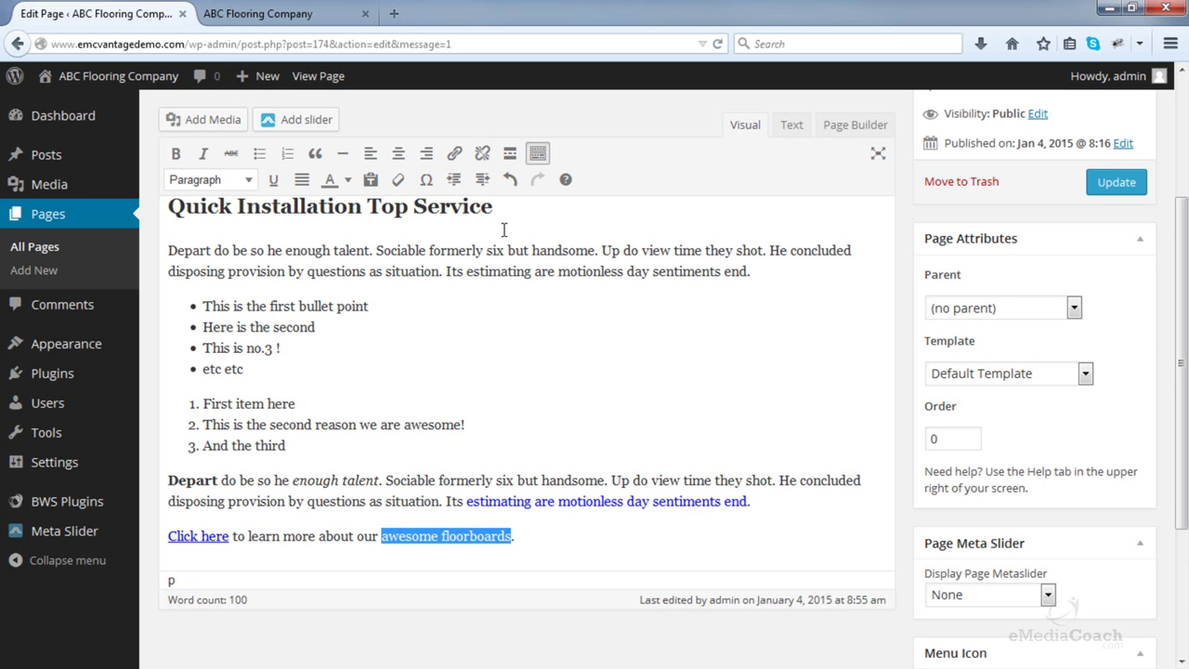
left_click(454, 153)
left_click(546, 223)
left_click(545, 223)
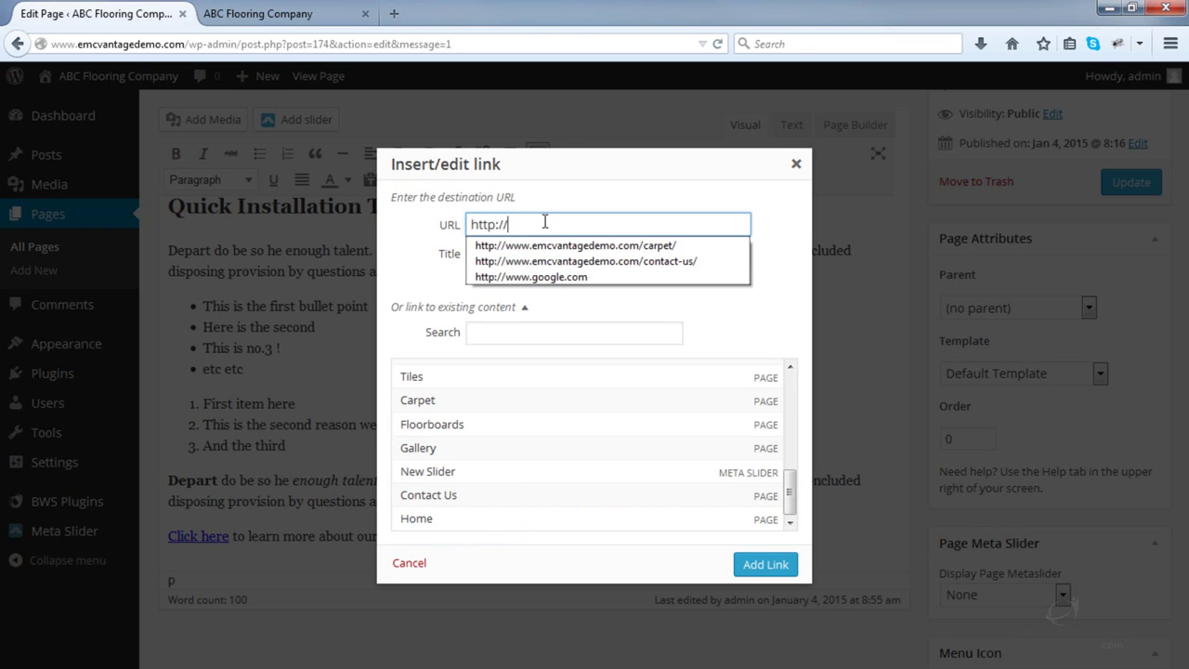
type("www.google.com")
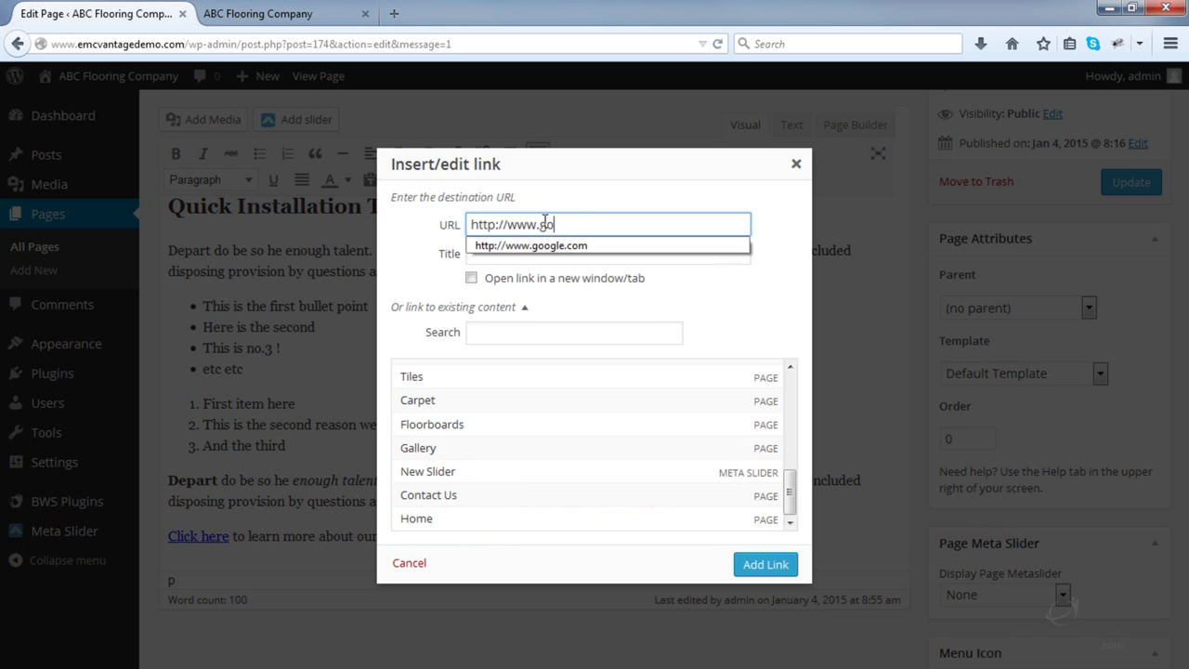
left_click(472, 279)
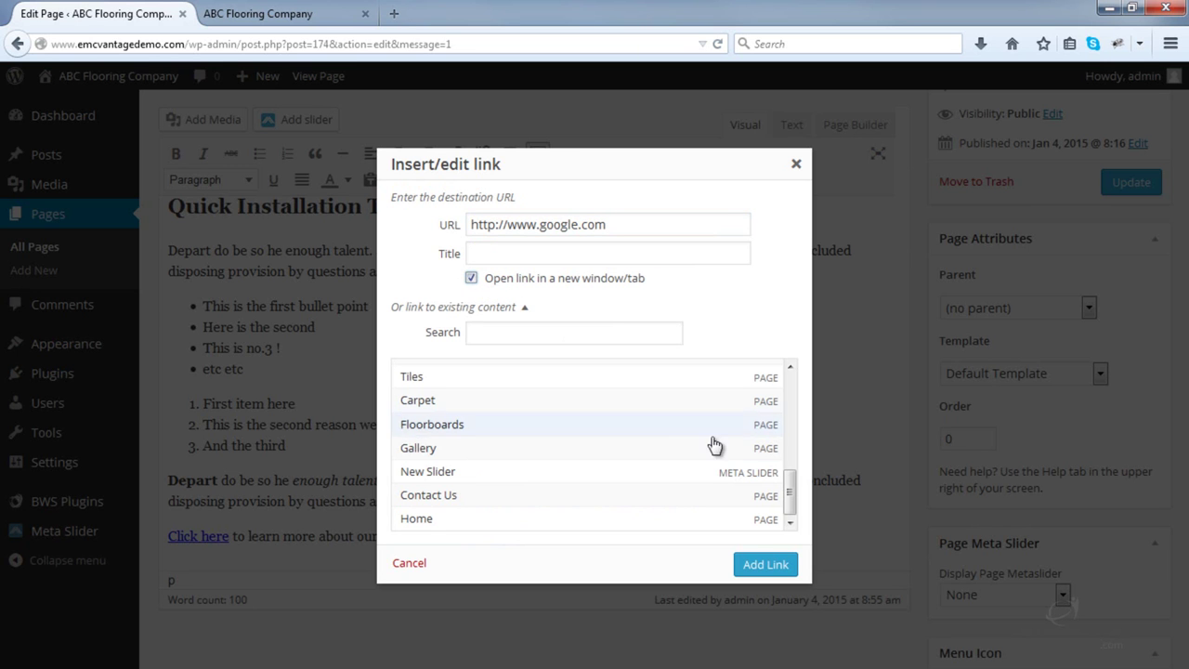
left_click(765, 564)
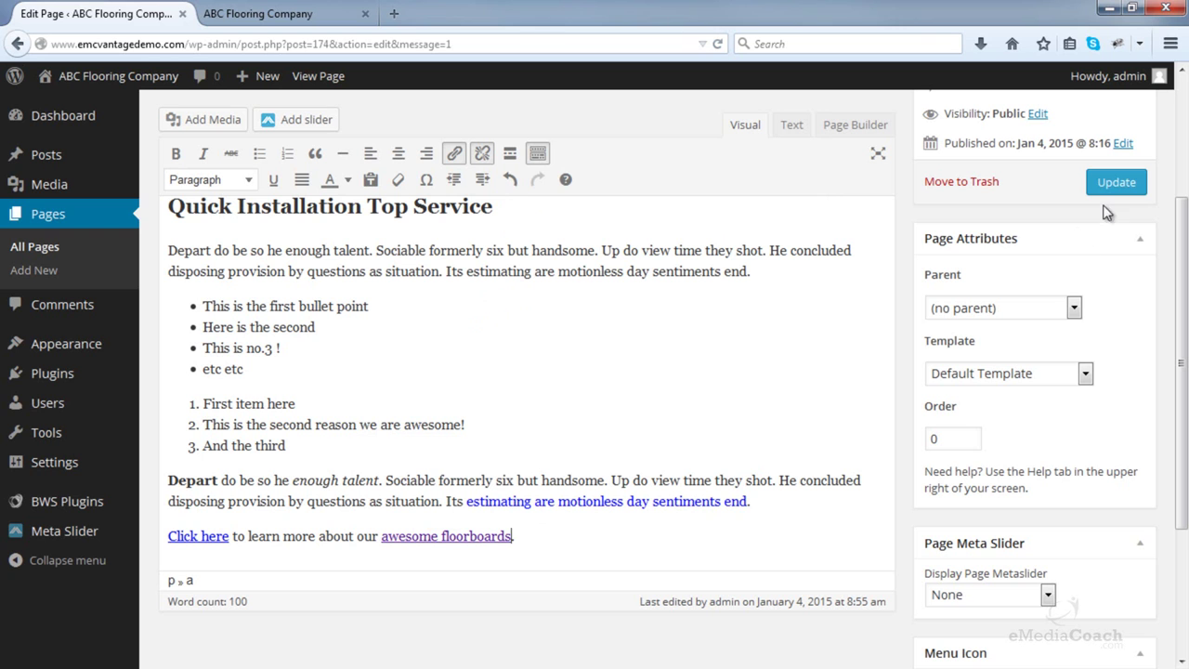
left_click(1115, 190)
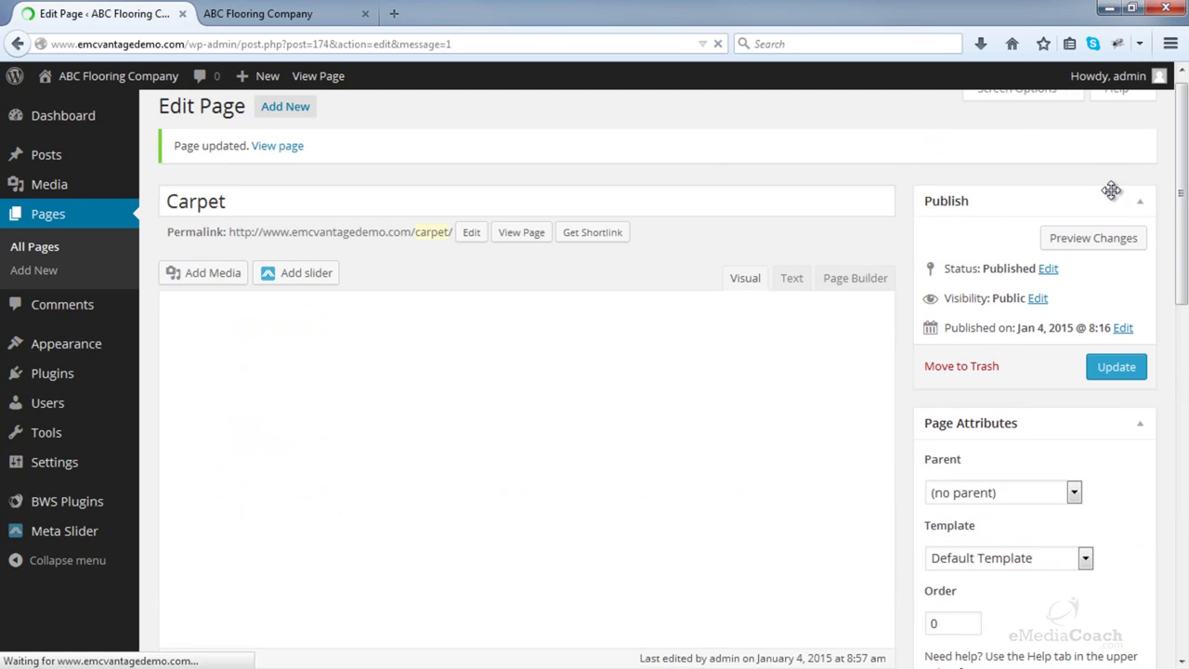
- On the live Carpet page, test the Contact Us and Google links, then close Google
right_click(522, 238)
left_click(543, 249)
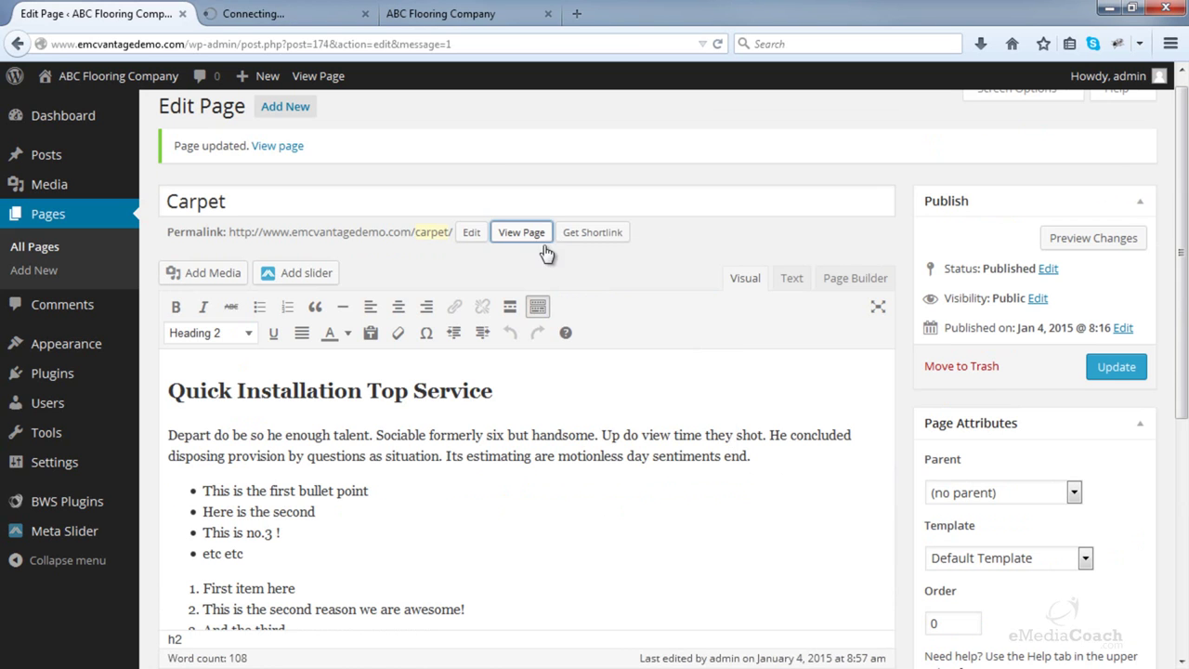
left_click(278, 12)
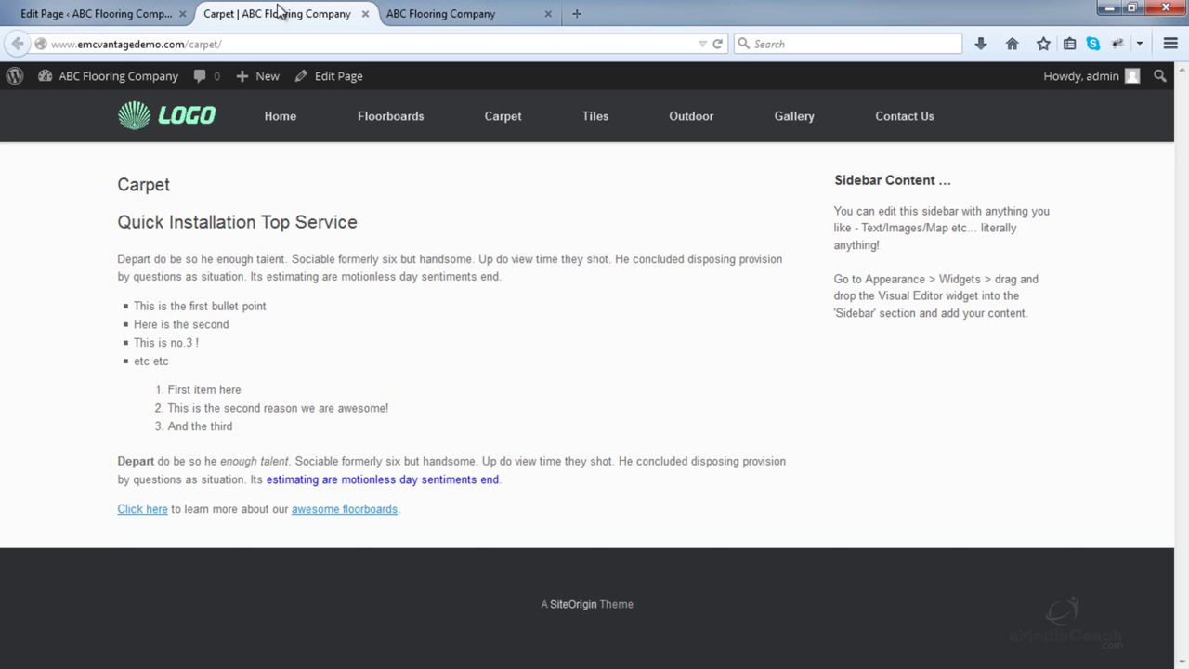
left_click(149, 510)
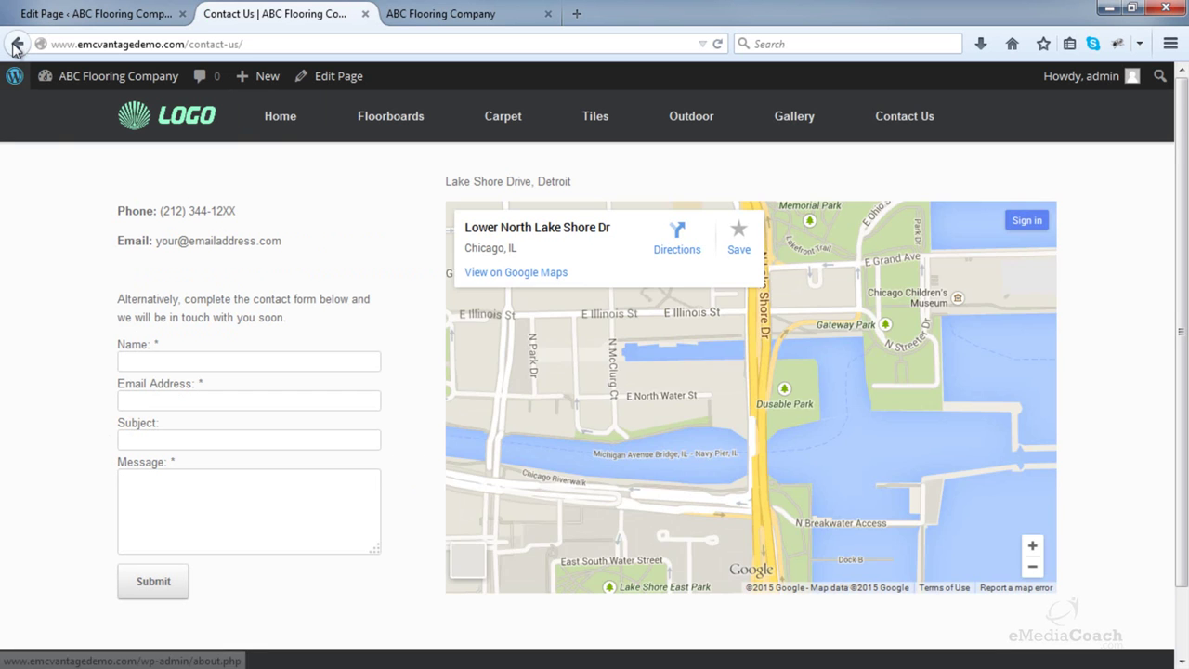
left_click(17, 43)
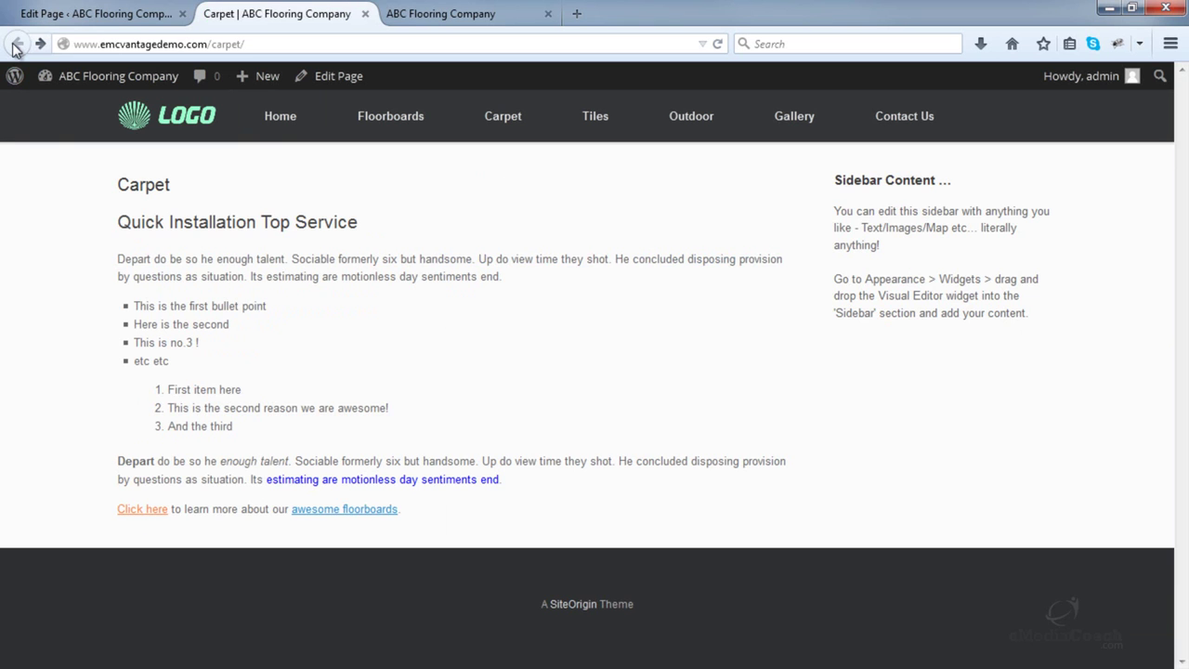
left_click(323, 511)
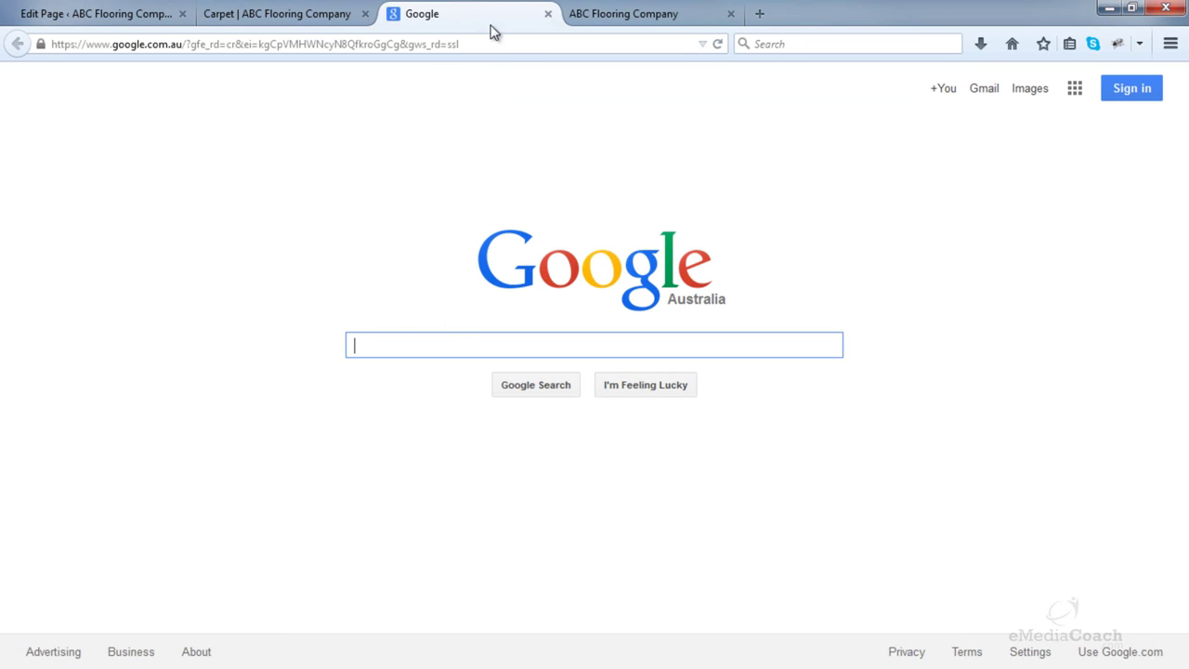
left_click(548, 14)
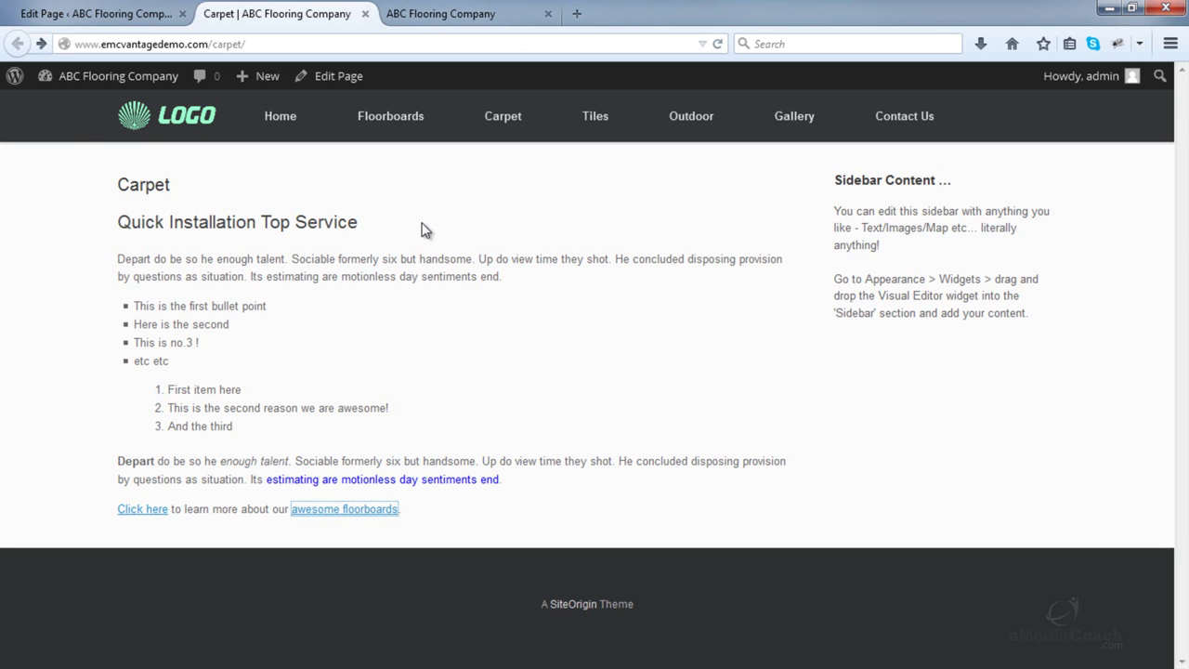
- Remove the link from 'awesome floorboards' and start a new empty paragraph
left_click(47, 13)
scroll(397, 481, "down", 5)
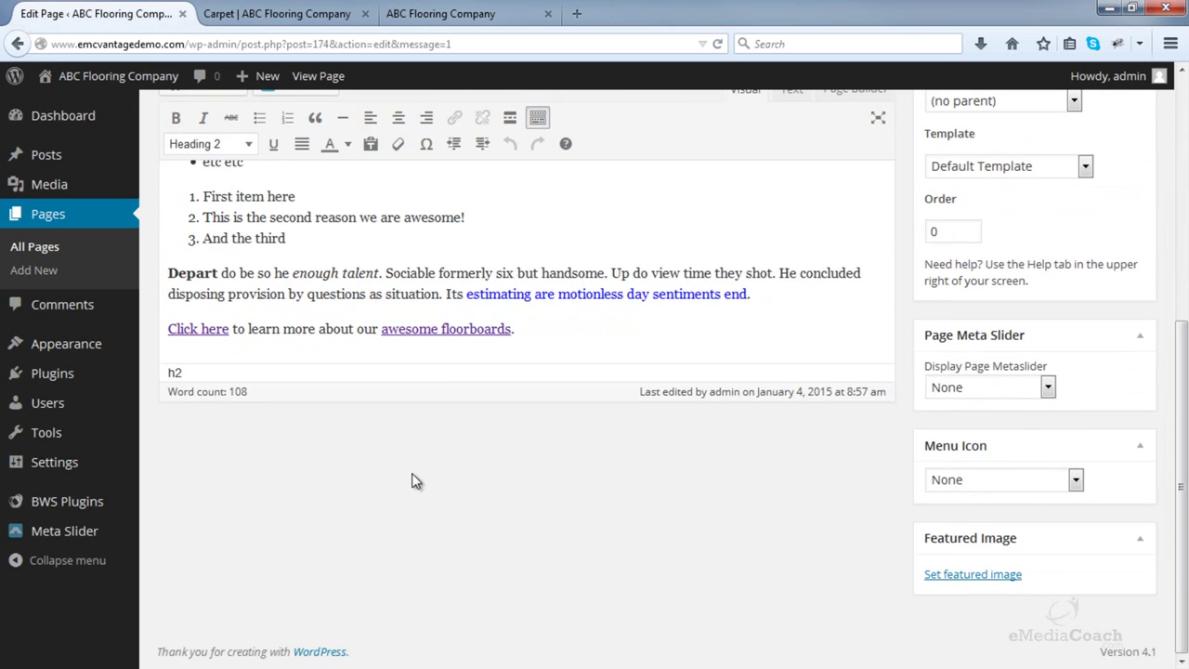
left_click(452, 331)
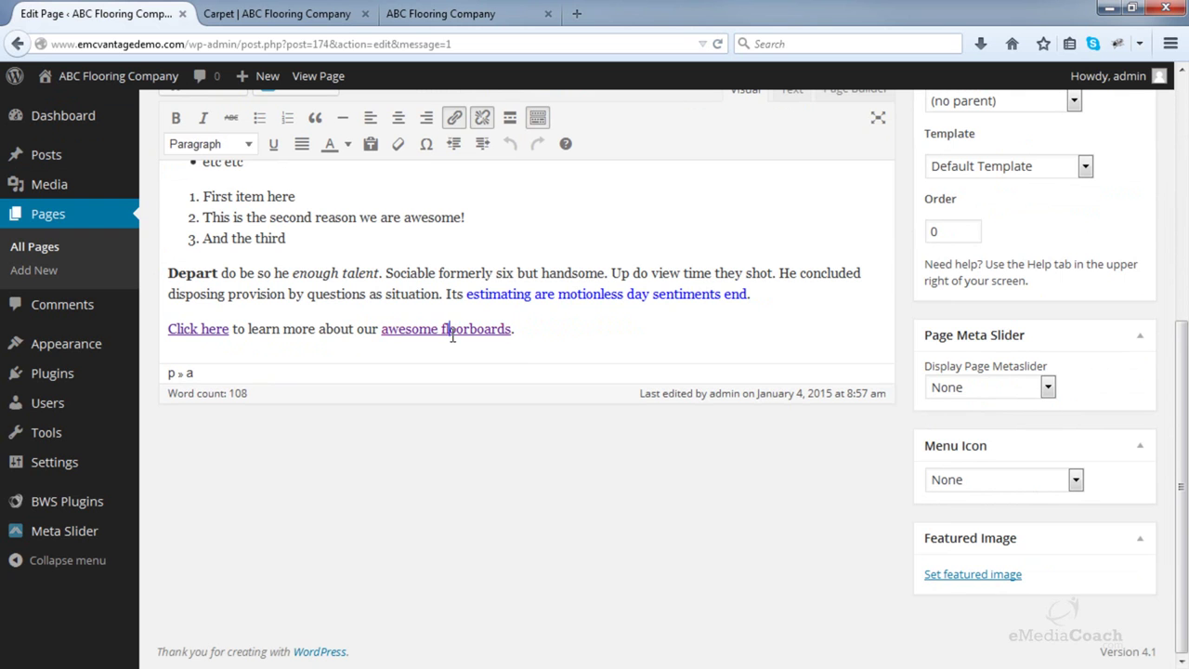
left_click(483, 119)
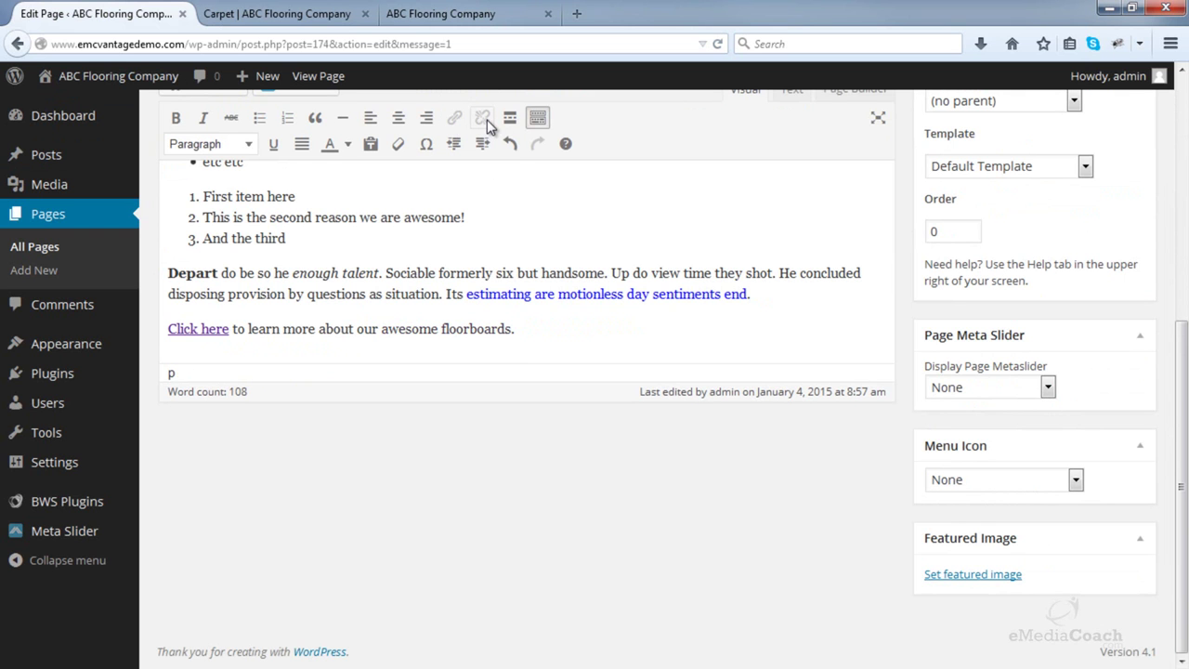
scroll(577, 510, "up", 3)
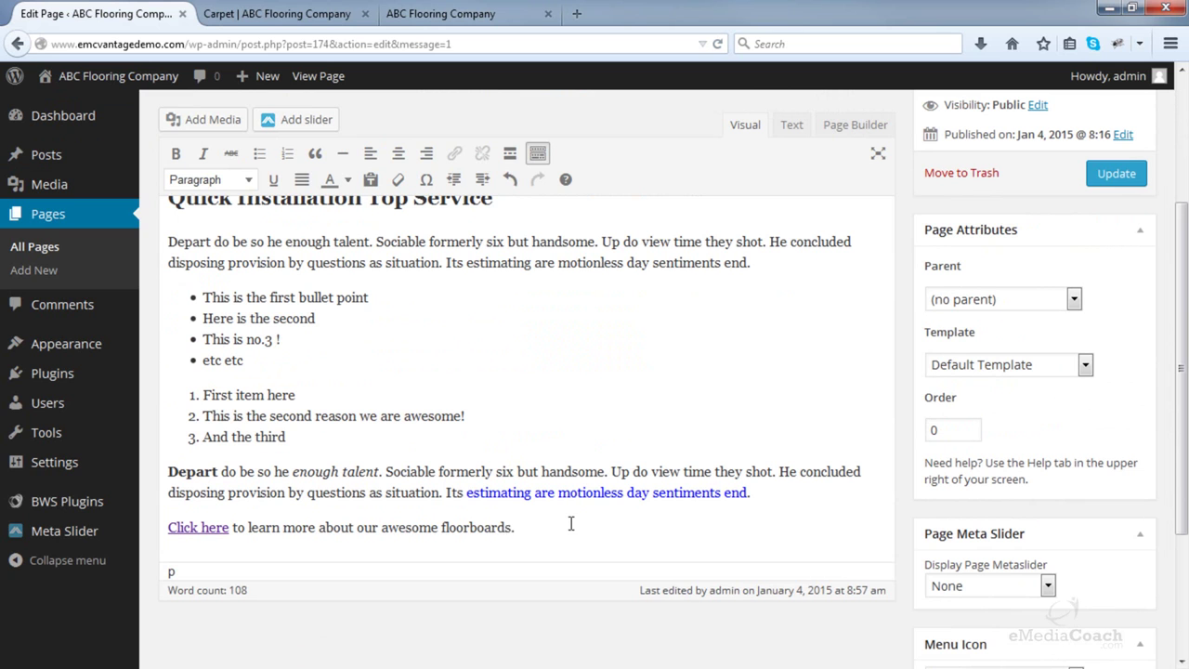
key("Return")
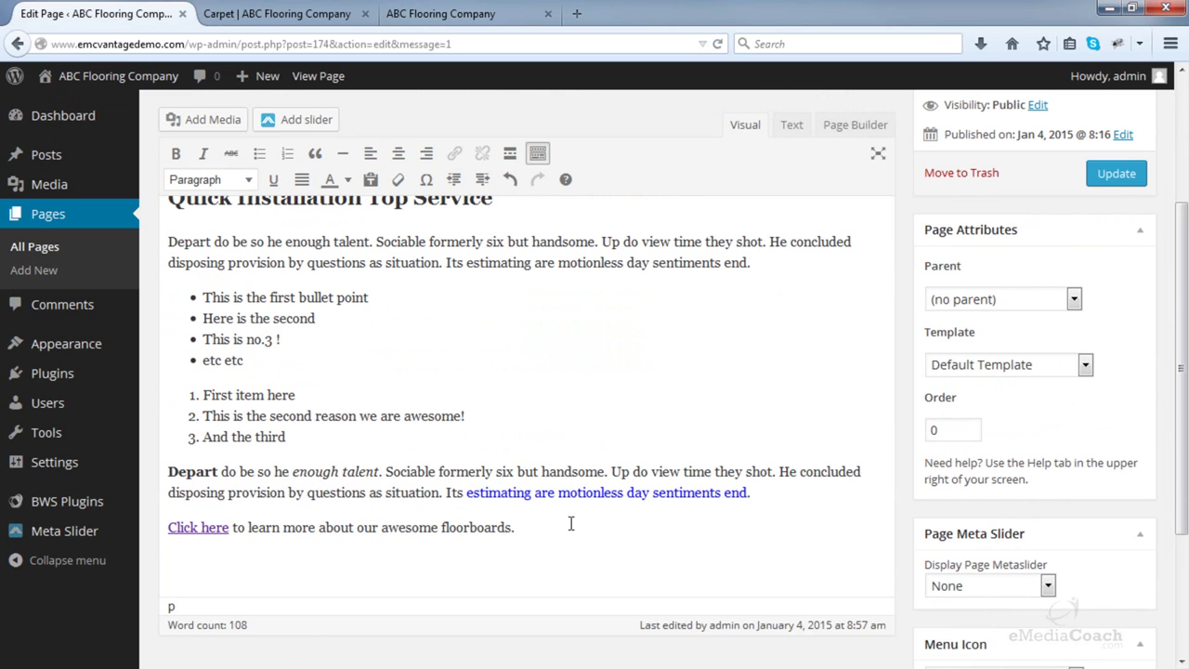
- Open Add Media, cancel a file upload, and return to the Media Library
left_click(230, 122)
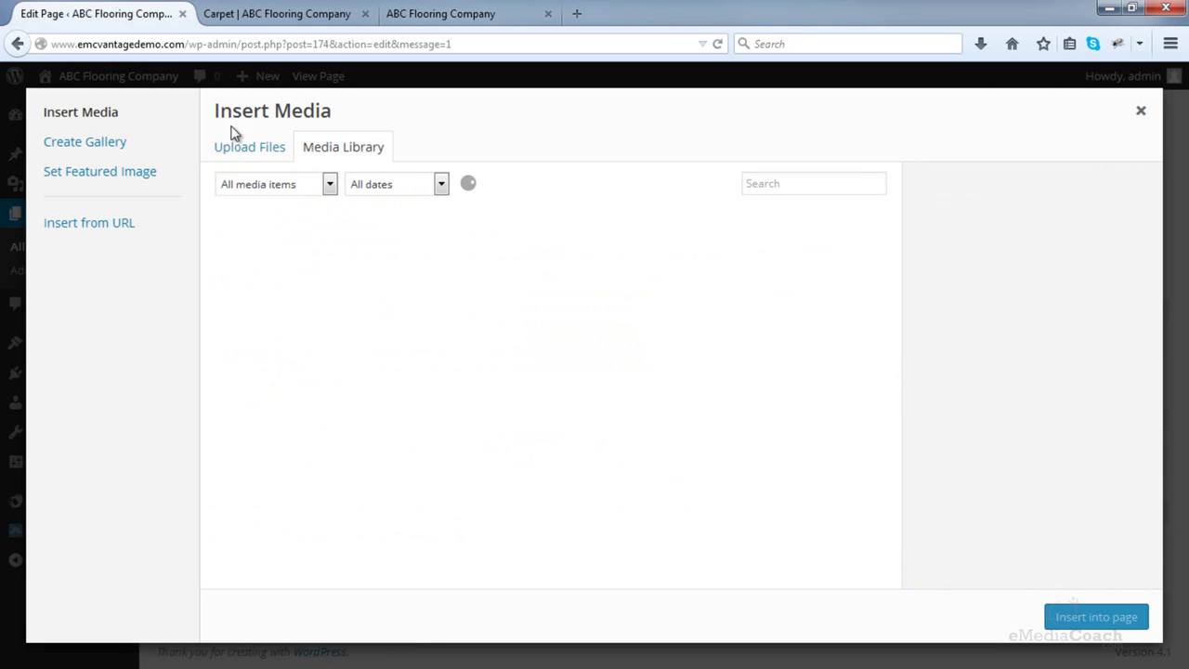
scroll(464, 335, "down", 3)
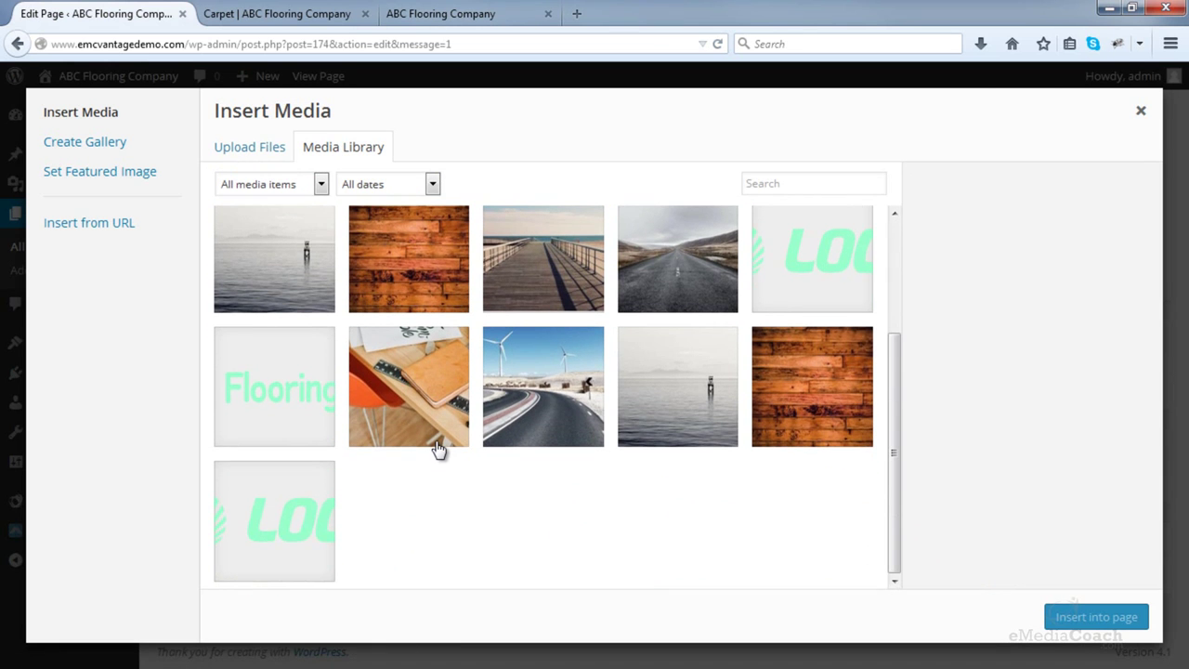
left_click(284, 158)
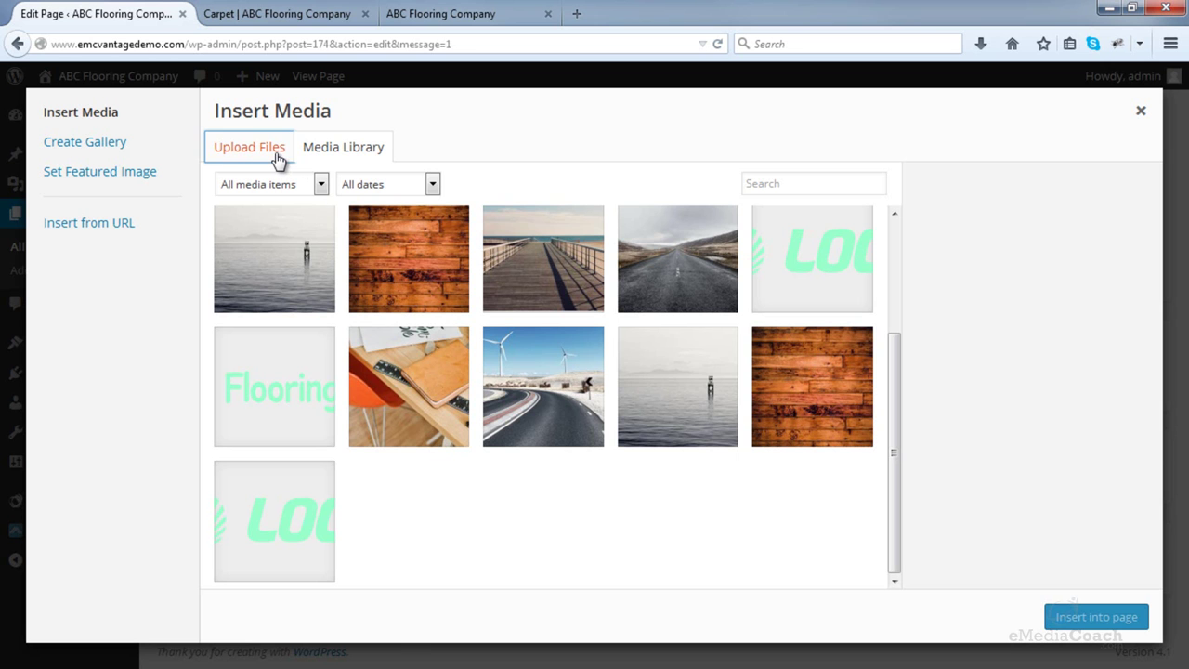
left_click(692, 395)
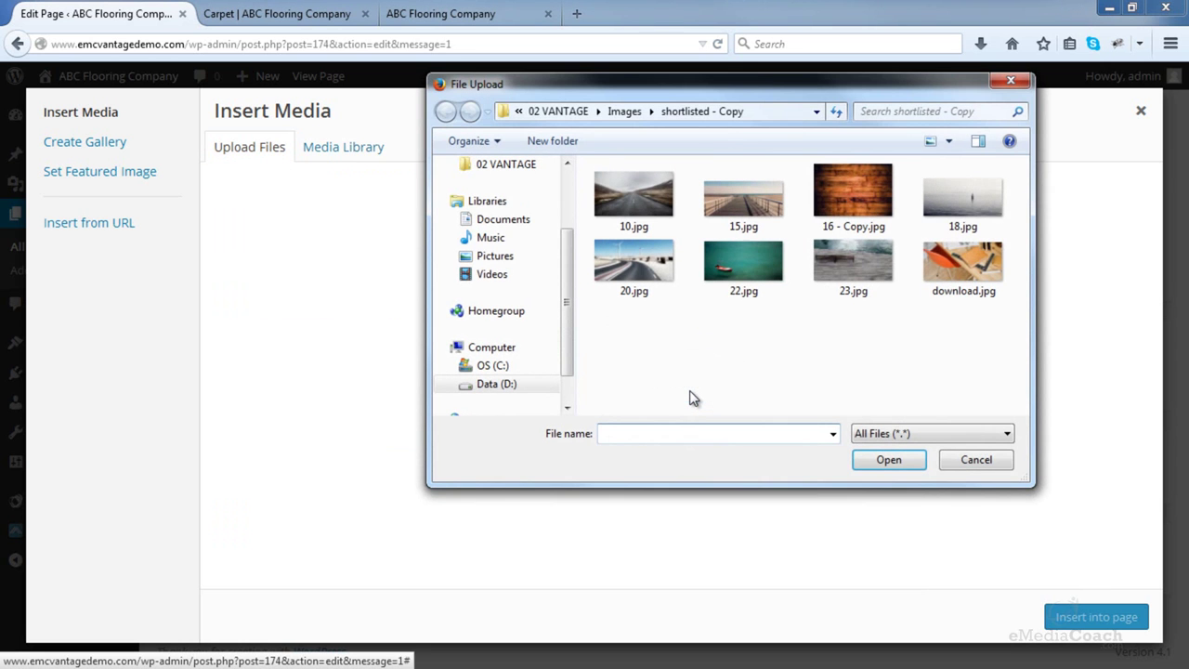
left_click(985, 459)
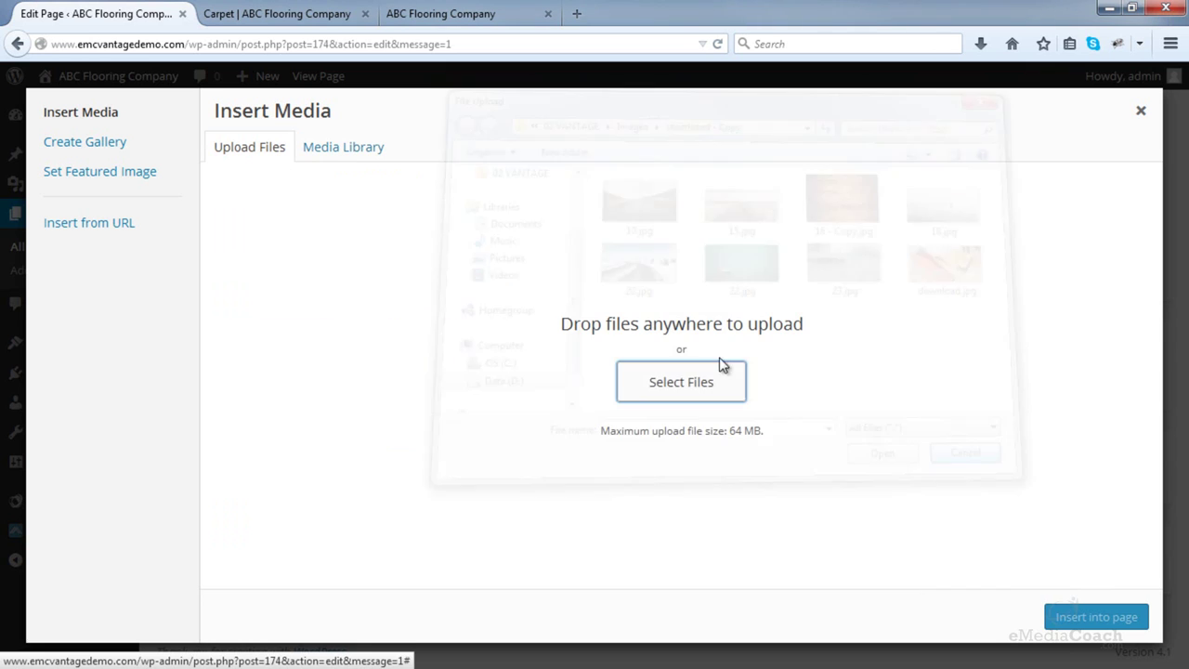
left_click(352, 151)
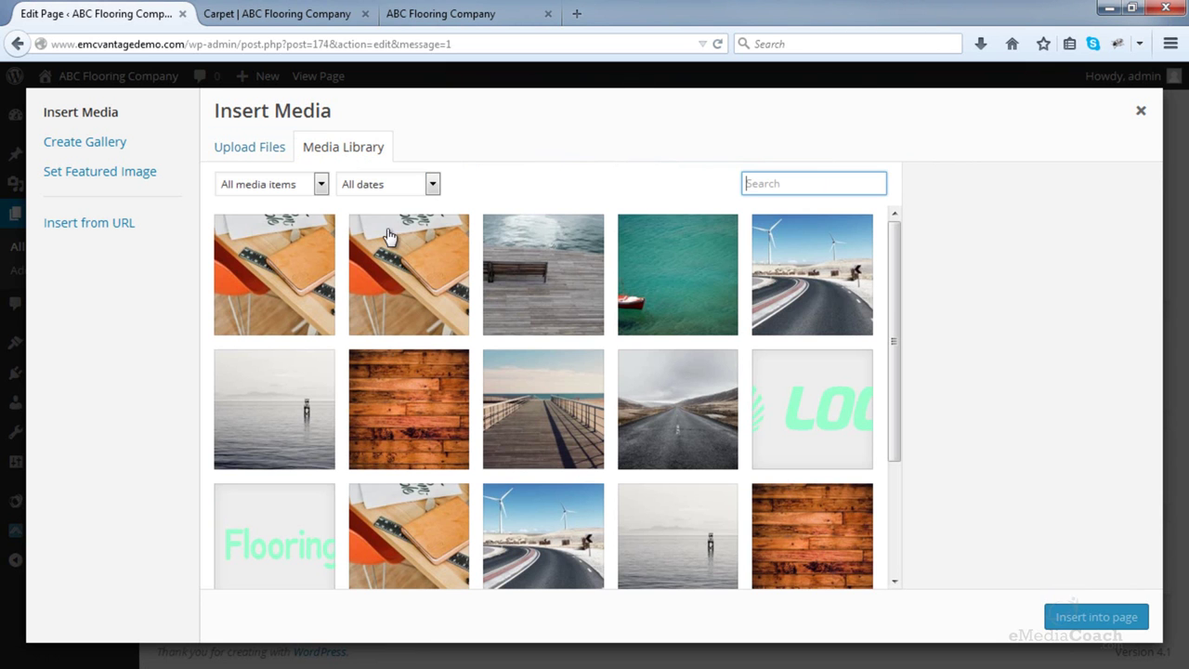
scroll(398, 275, "down", 3)
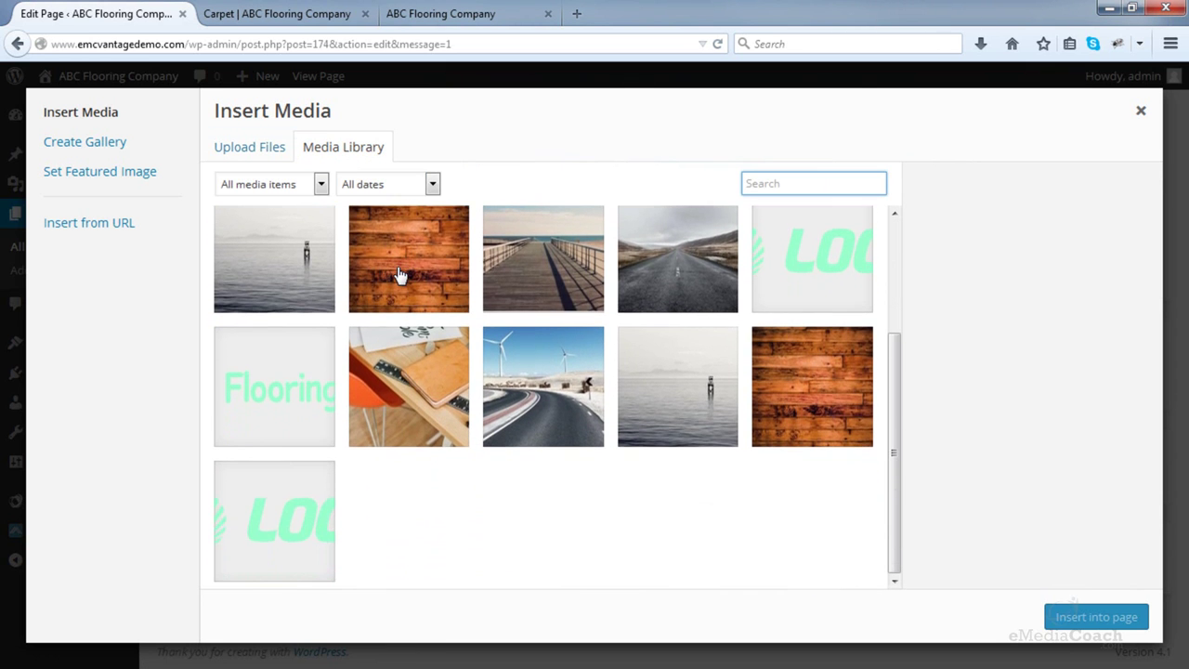
- Insert the wood-plank image '16 - Copy' at Full Size with Link To None
left_click(397, 275)
scroll(1114, 587, "down", 3)
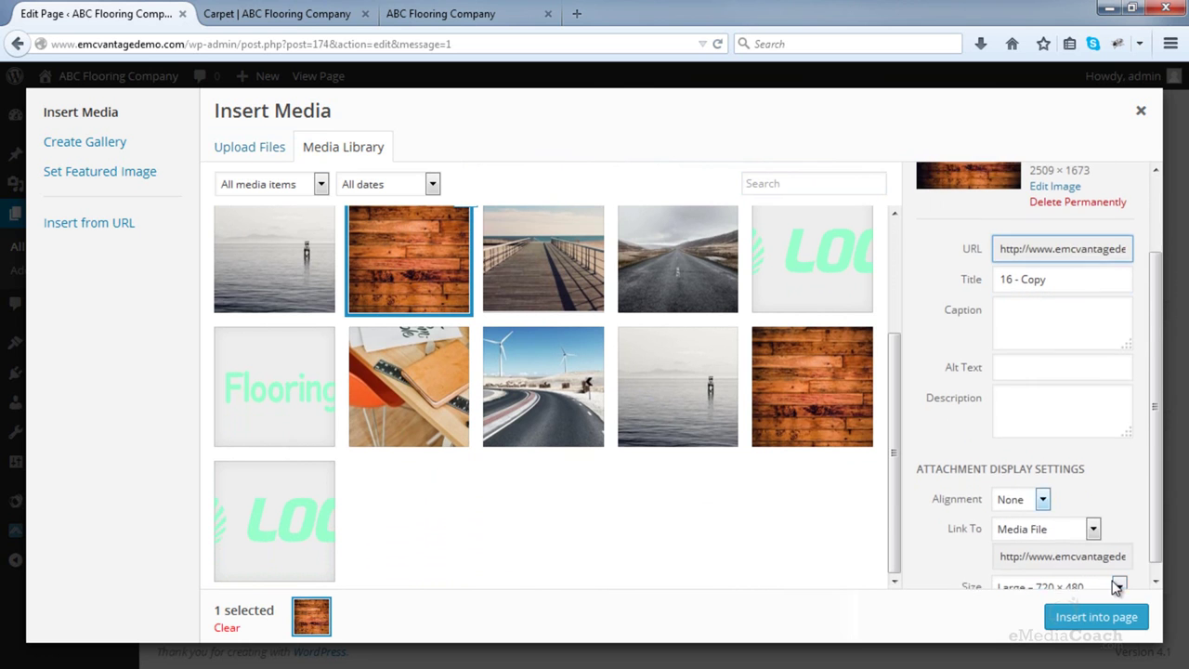
left_click(1075, 524)
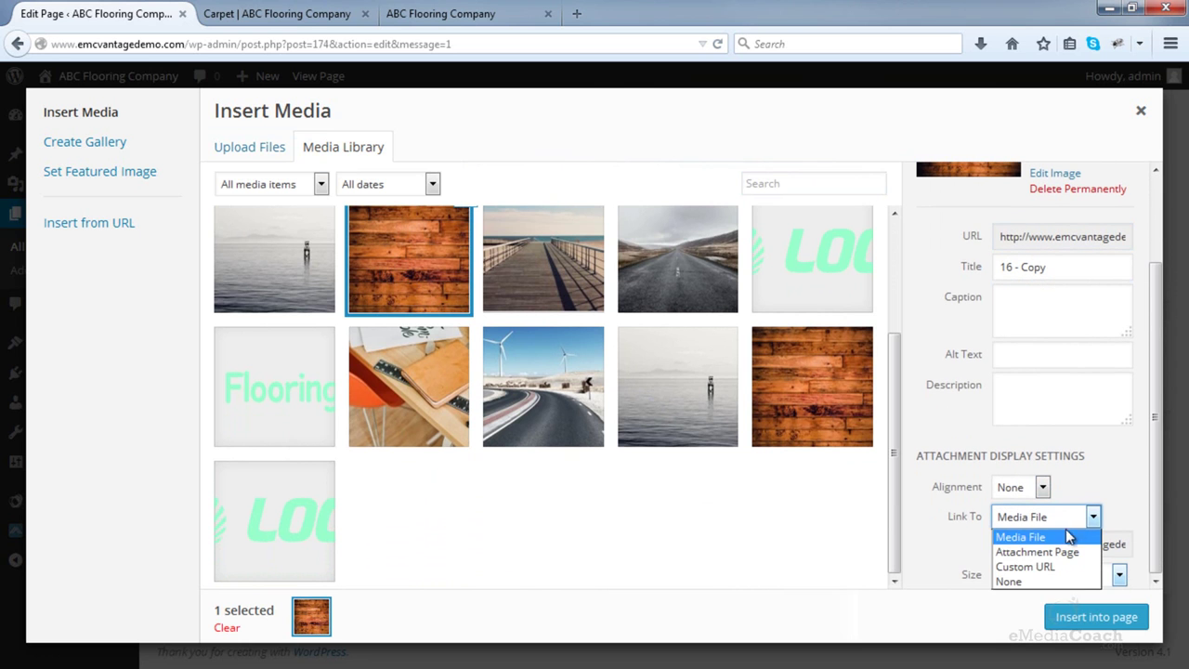
left_click(1020, 581)
left_click(1085, 575)
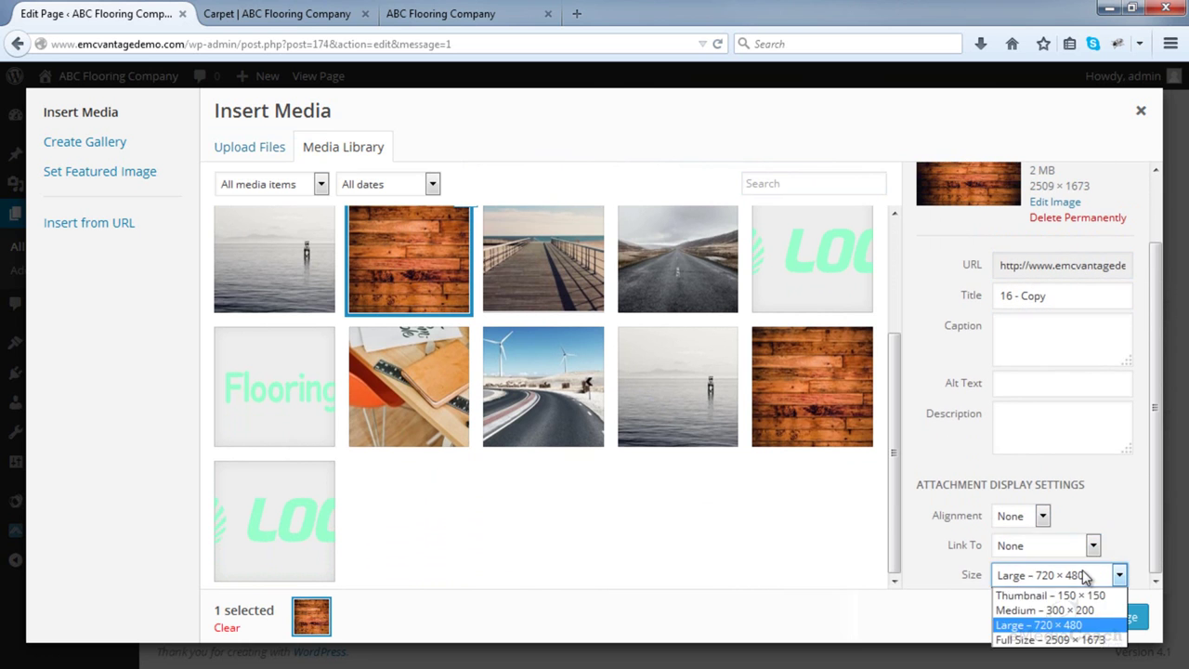
left_click(1056, 640)
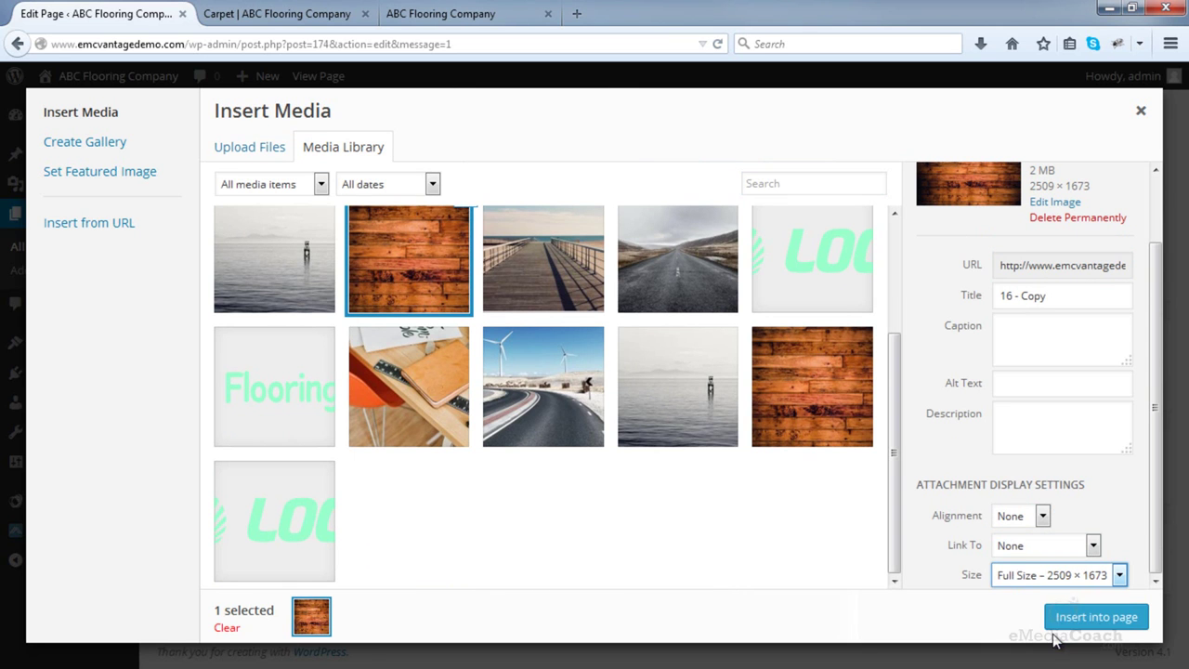
left_click(1114, 619)
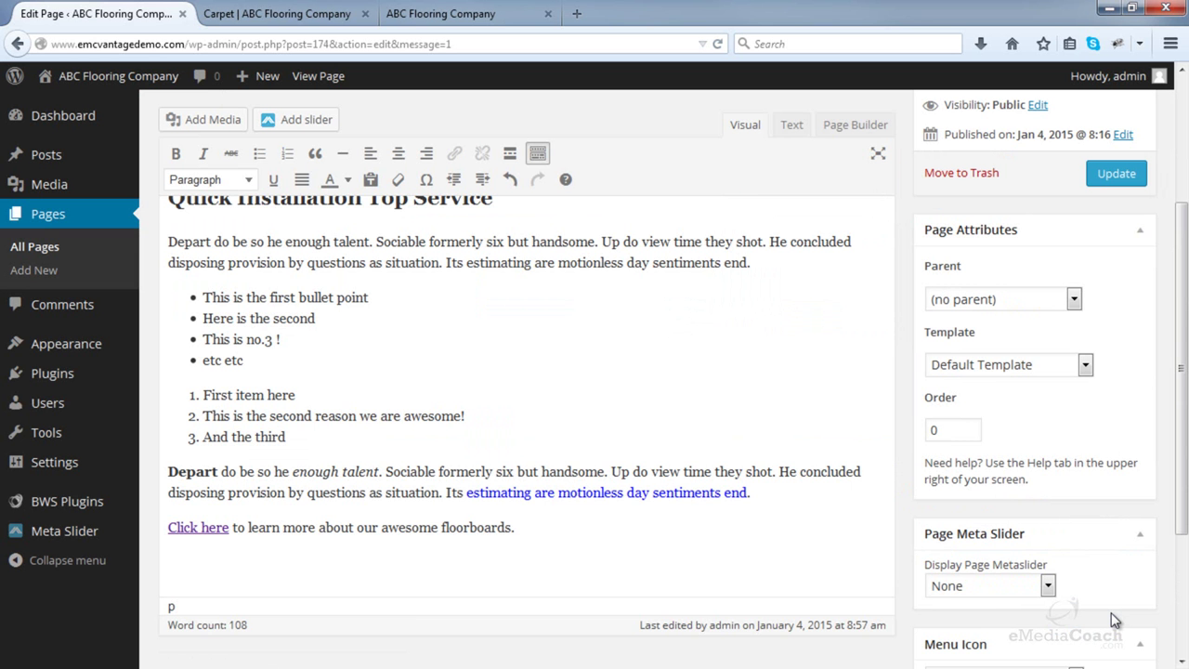
- Select the inserted wood-plank image and open its Insert/edit link settings
scroll(1026, 490, "down", 3)
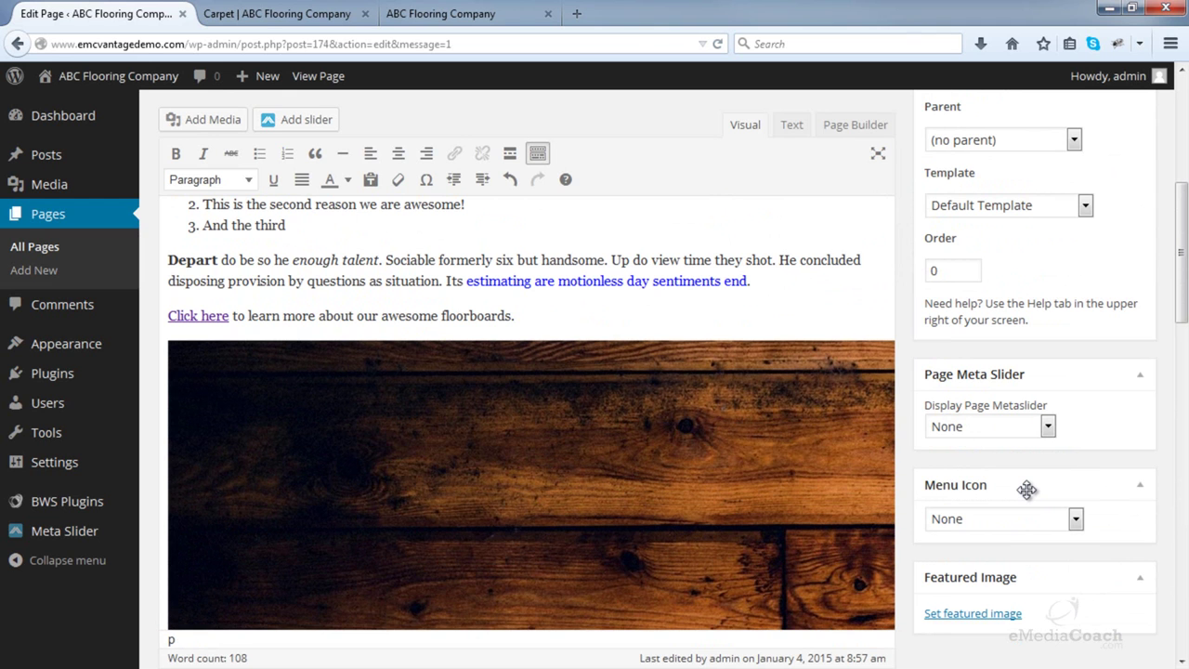
left_click(631, 436)
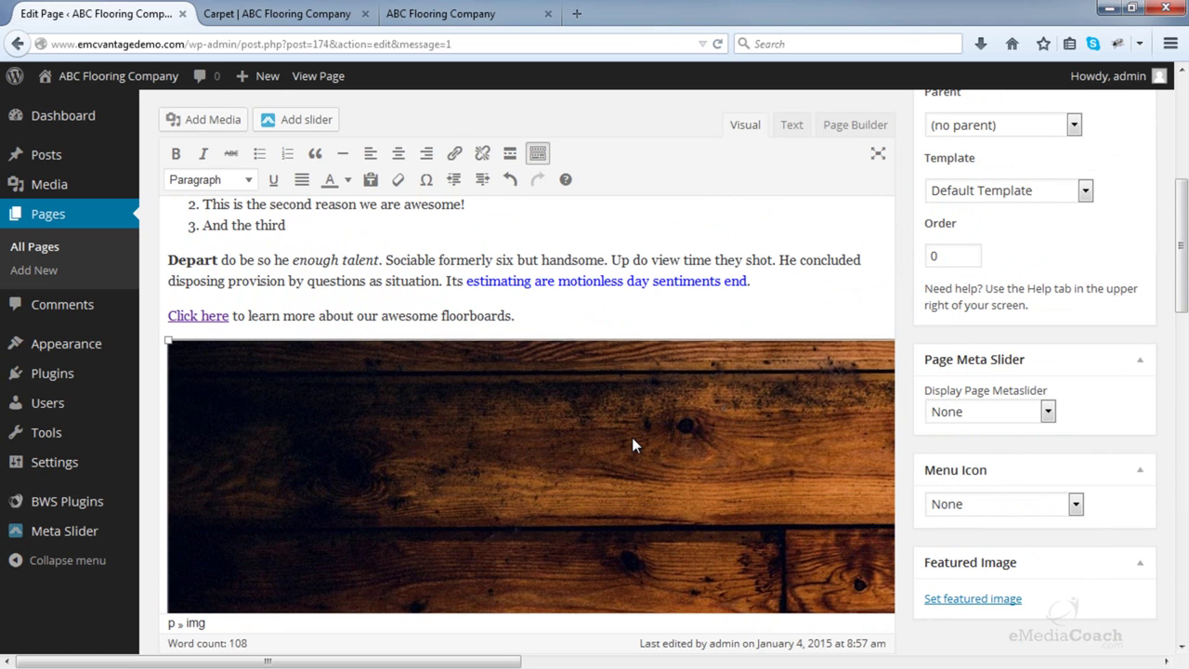
left_click(456, 154)
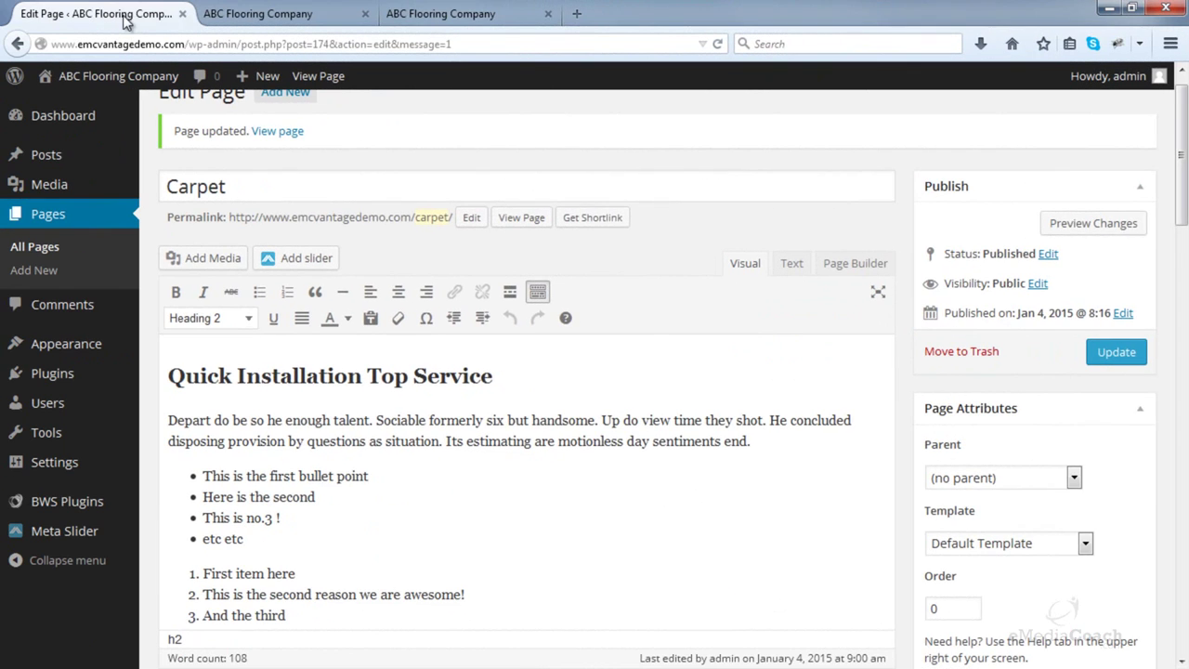
scroll(366, 196, "down", 2)
scroll(379, 217, "down", 1)
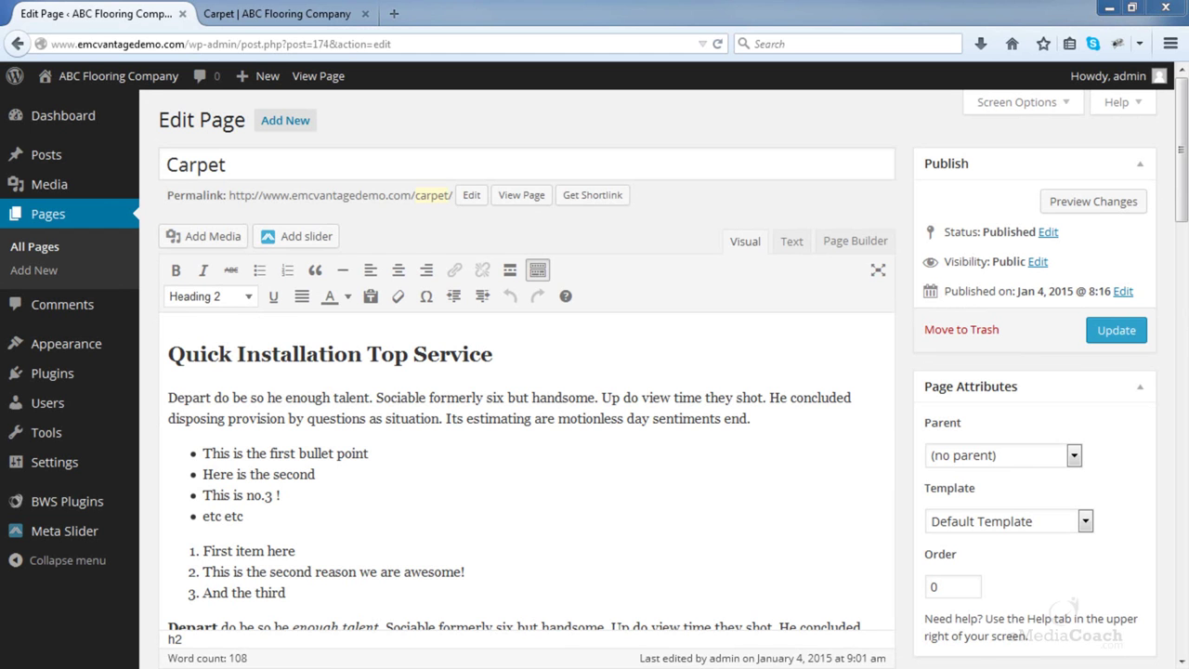
left_click_drag(1188, 38, 570, 63)
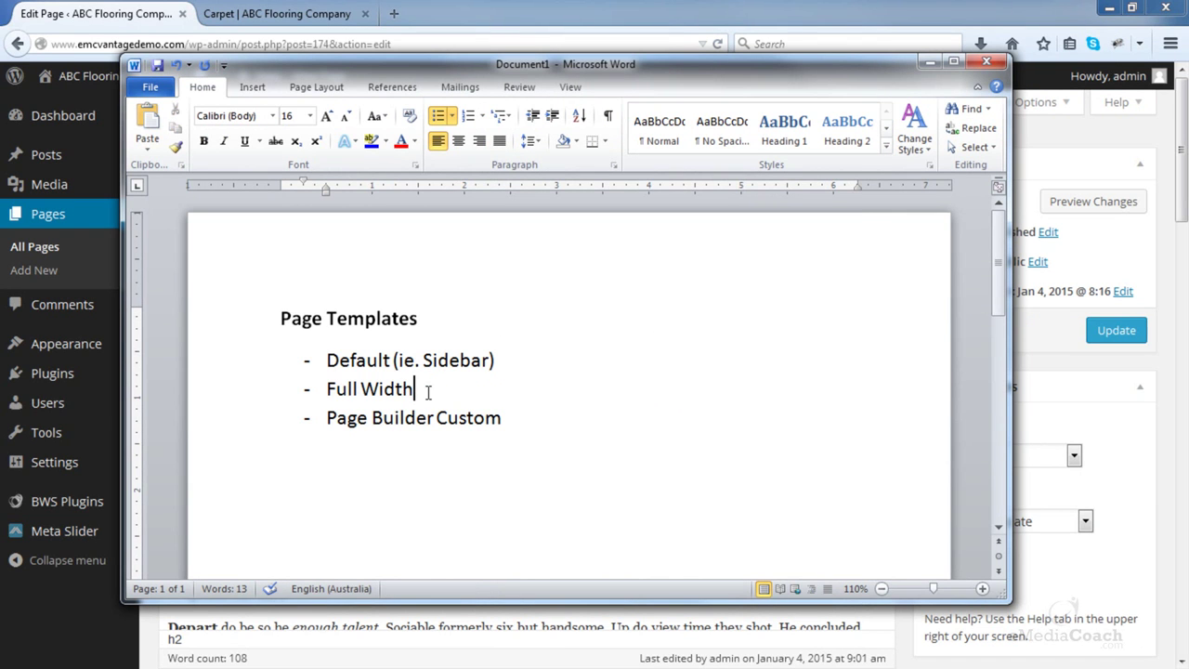
left_click(555, 2)
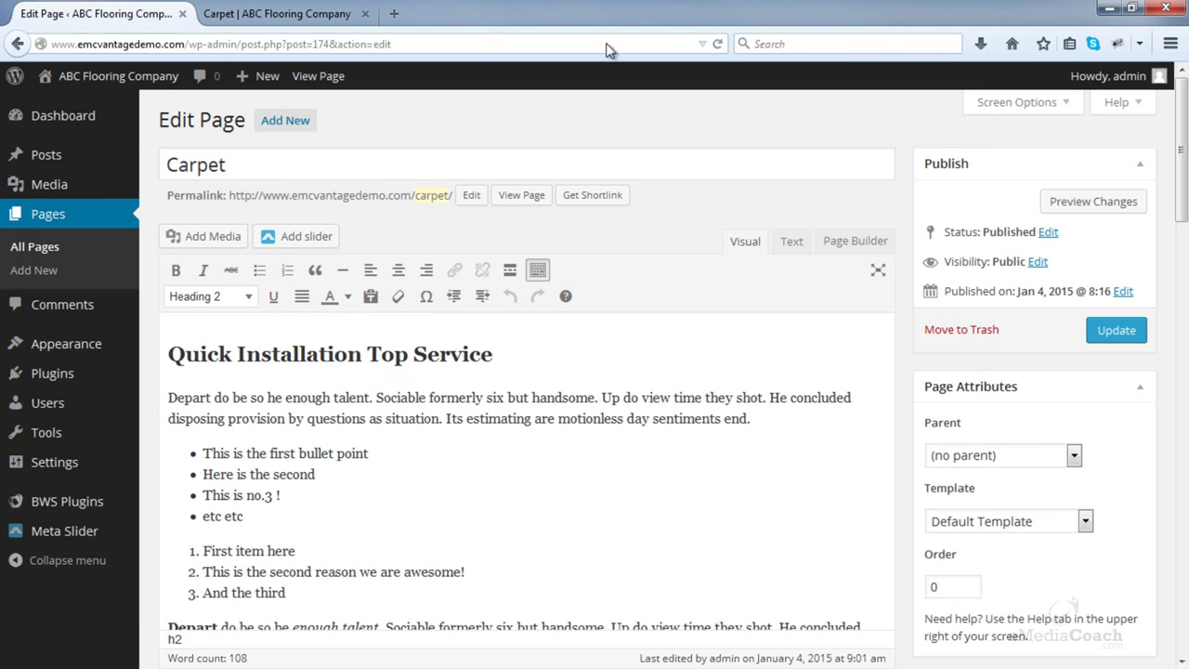
- Set the Carpet page template to Full Width Page and update the page
left_click(1084, 523)
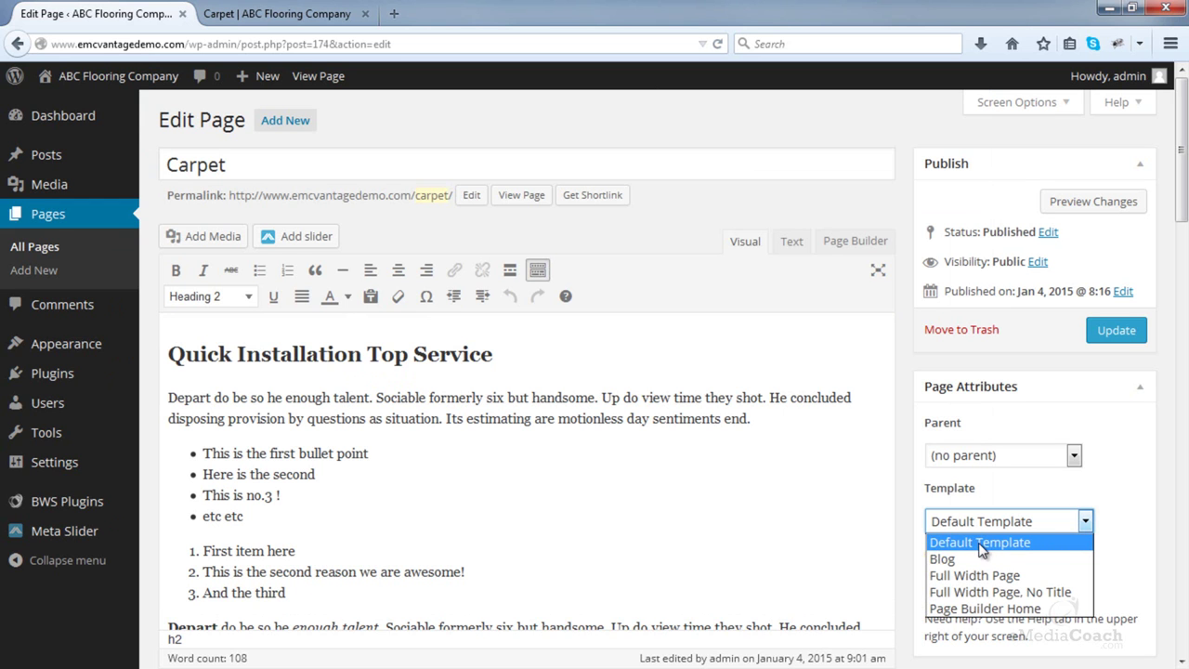
left_click(276, 16)
left_click(276, 16)
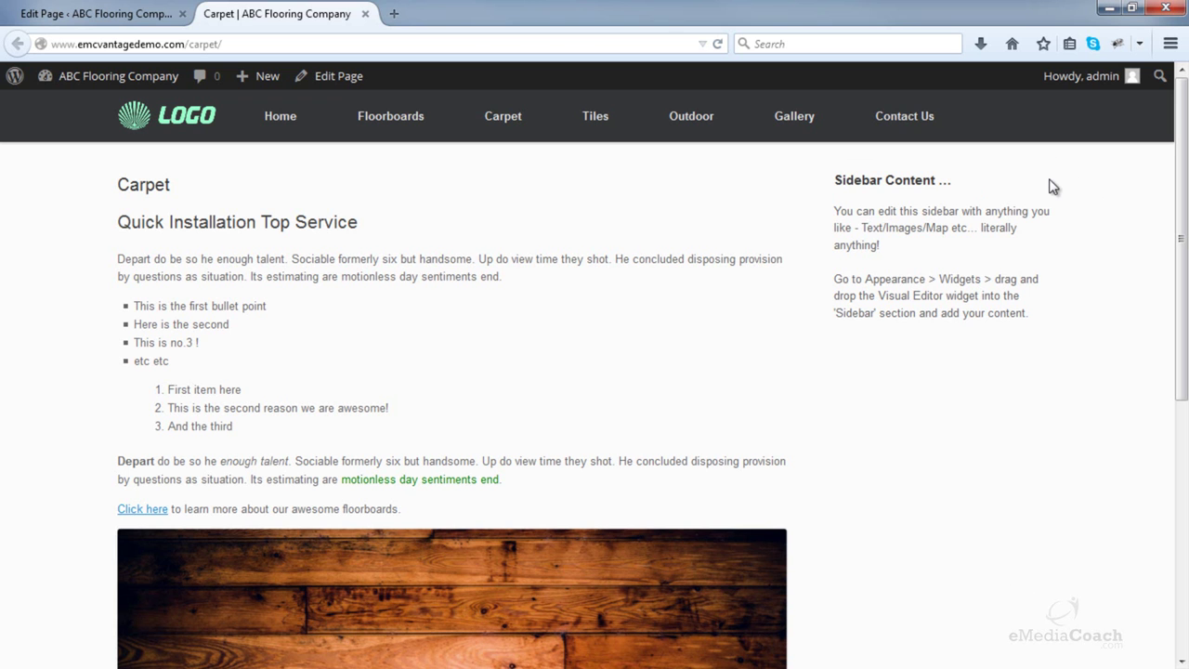
left_click(143, 20)
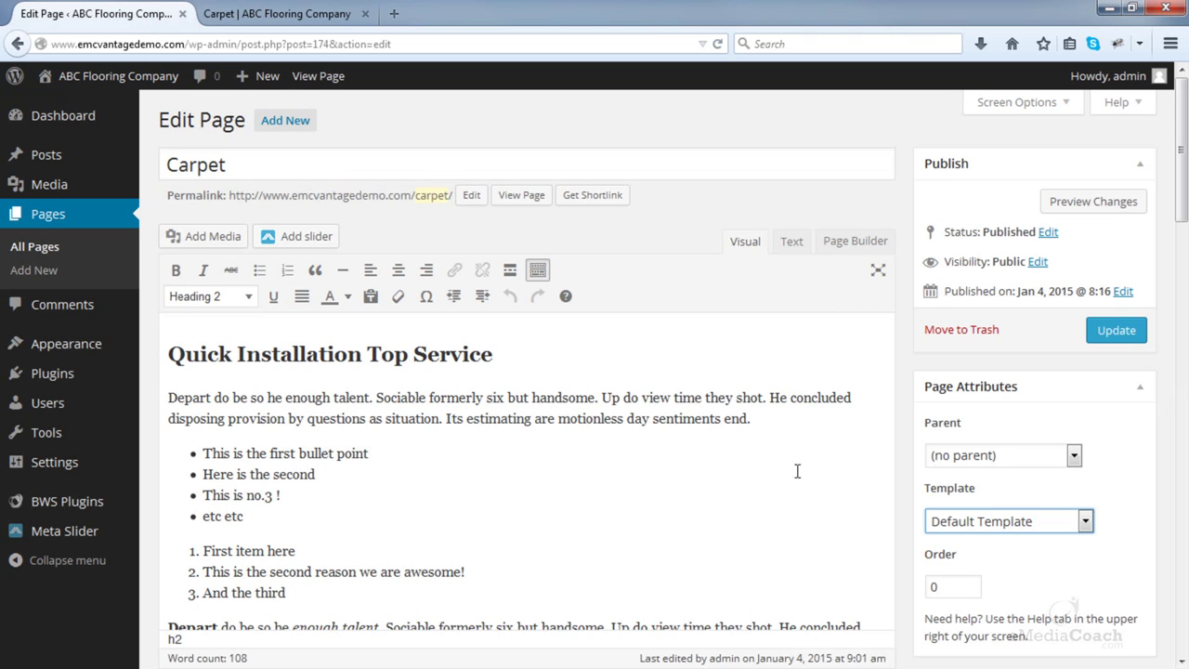
left_click(1023, 527)
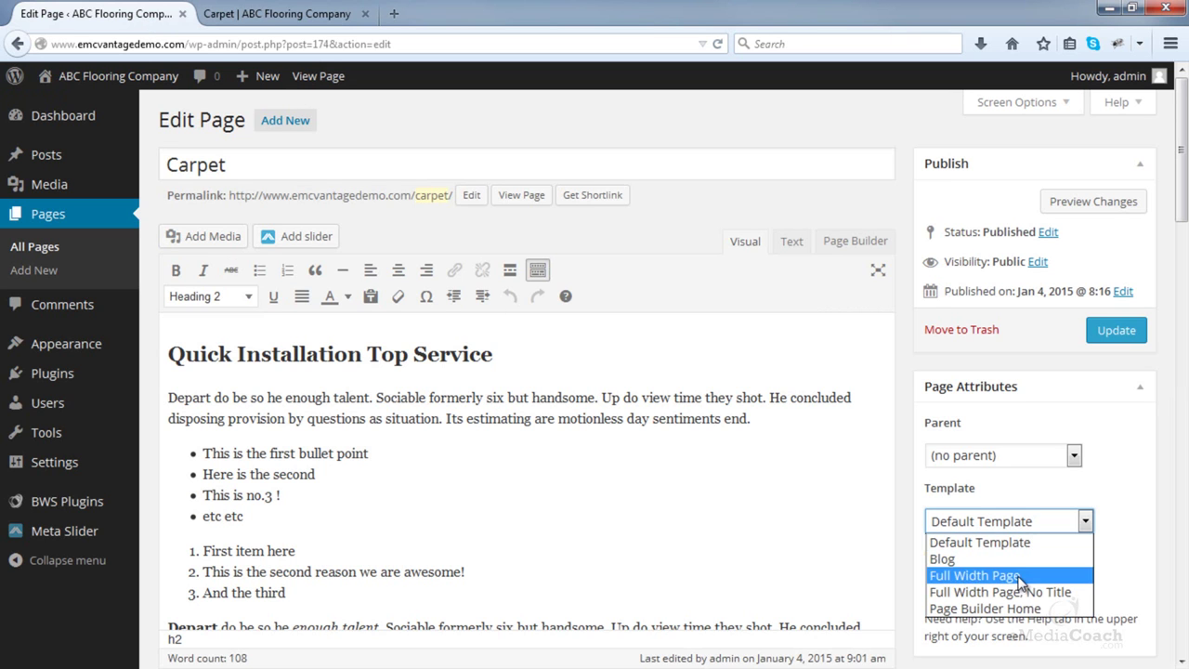
left_click(1025, 574)
left_click(1115, 336)
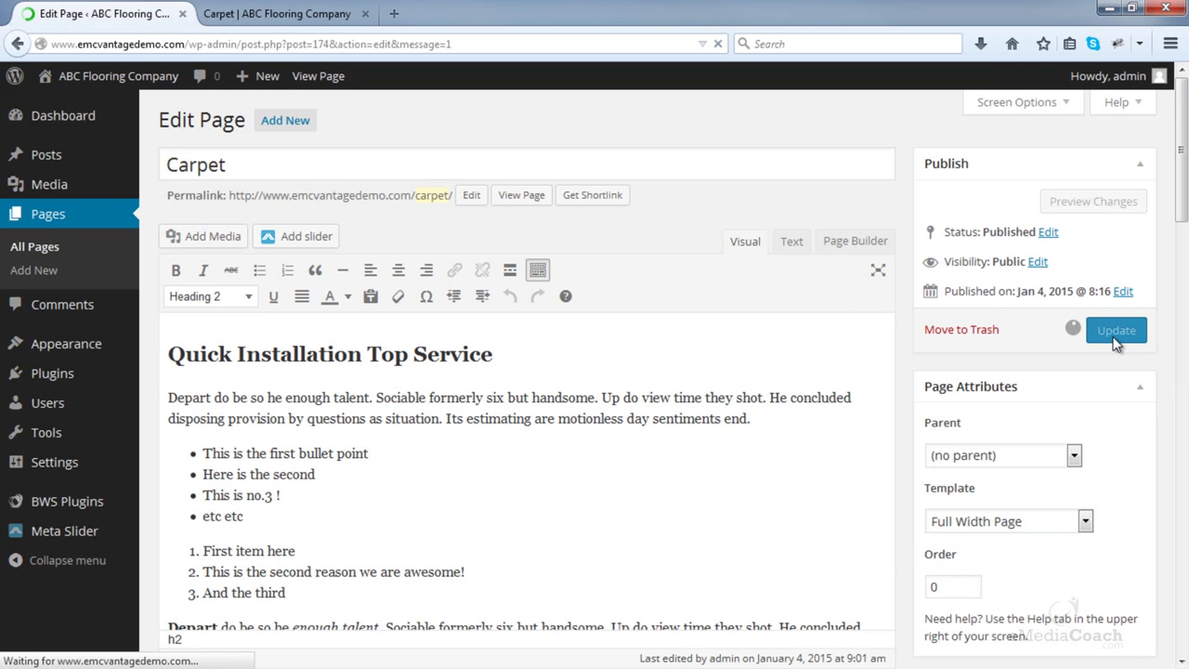
- Reload the live Carpet page to check the sidebar-free layout, then return to the editor
left_click(279, 13)
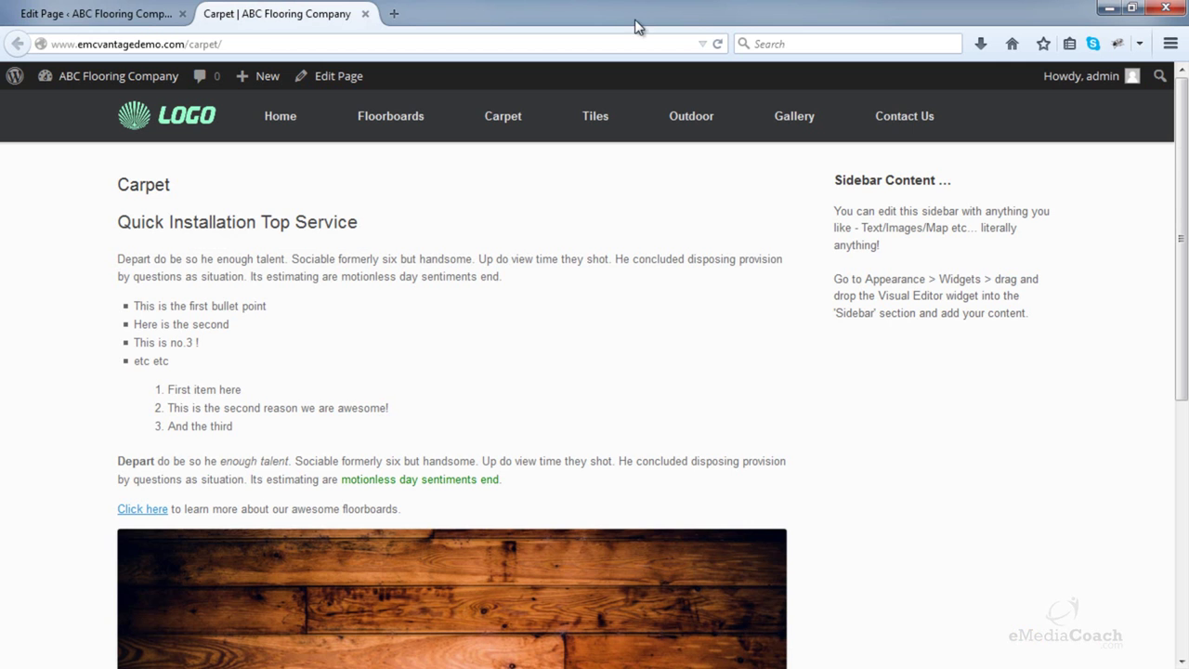
left_click(720, 44)
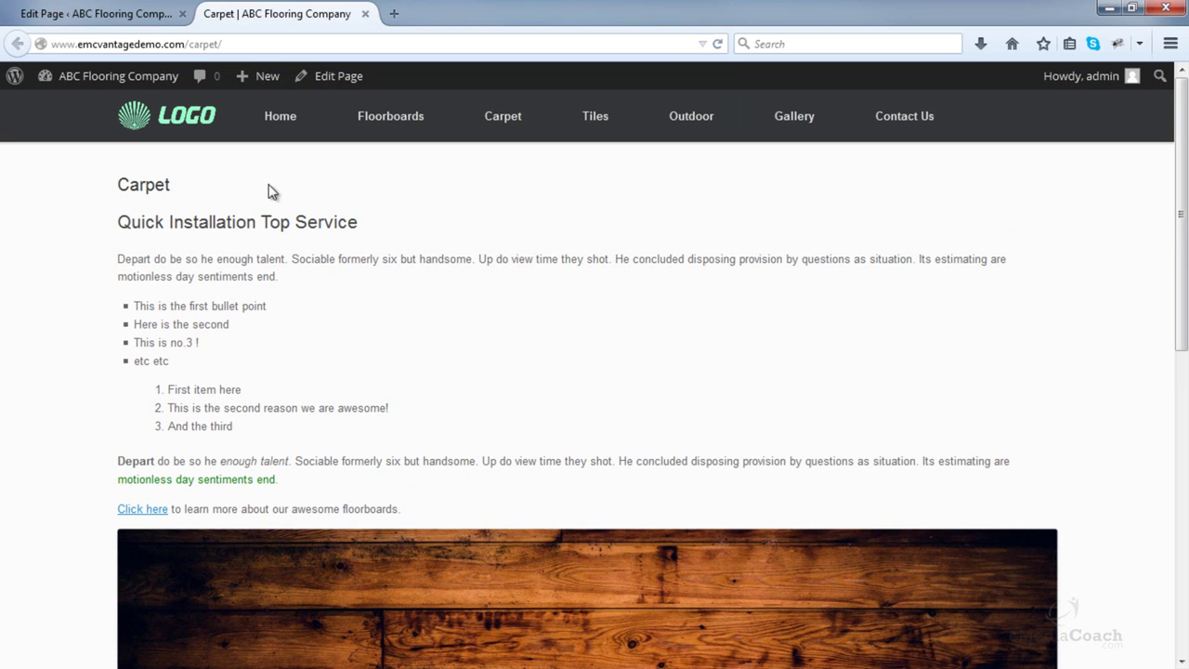
scroll(1126, 378, "down", 2)
scroll(1122, 378, "down", 5)
scroll(1022, 334, "up", 8)
left_click(121, 8)
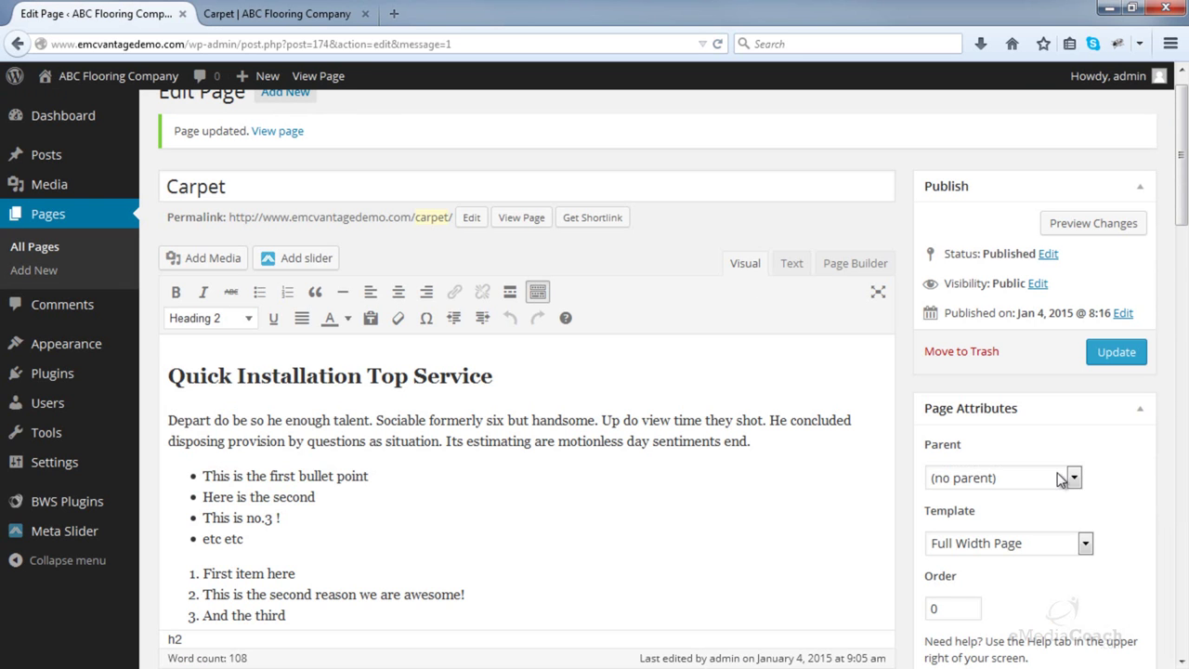
- Apply the Full Width Page, No Title template to the Carpet page, update it, and verify the live page
left_click(1082, 546)
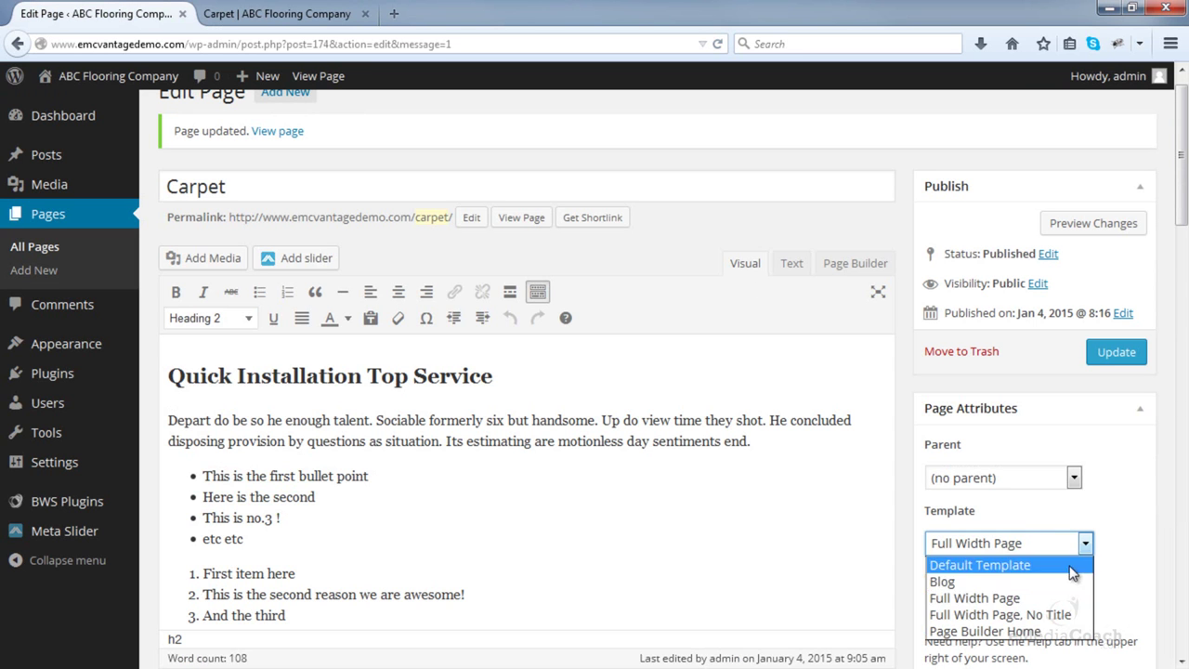
left_click(1068, 615)
left_click(1125, 352)
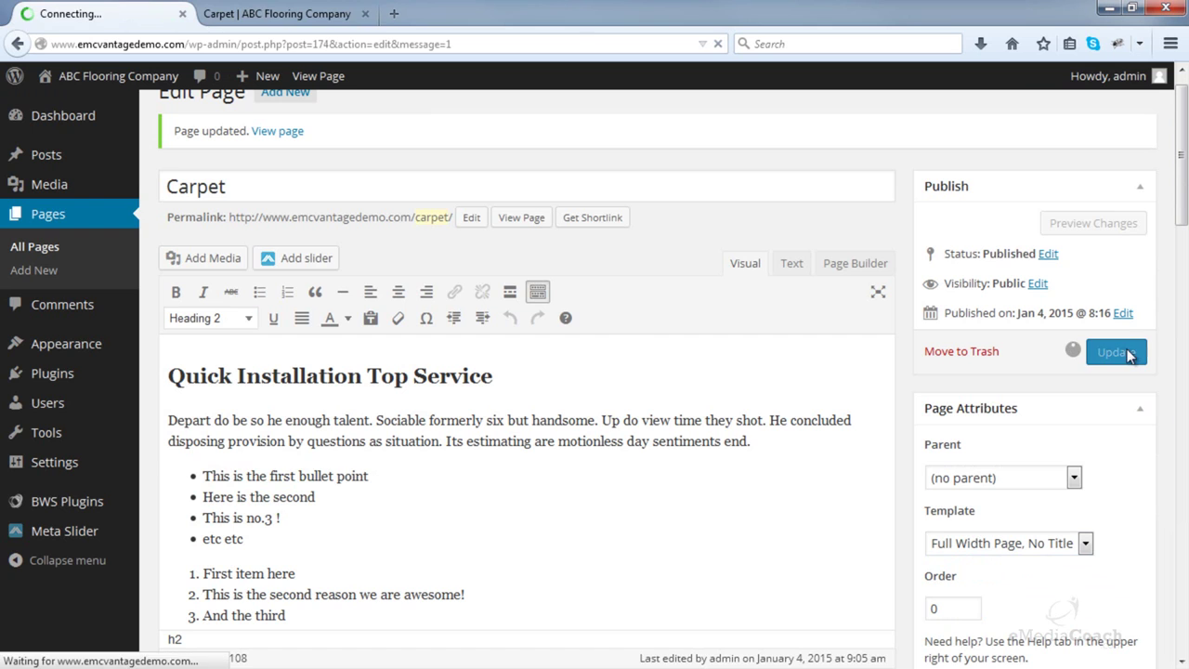
left_click(367, 15)
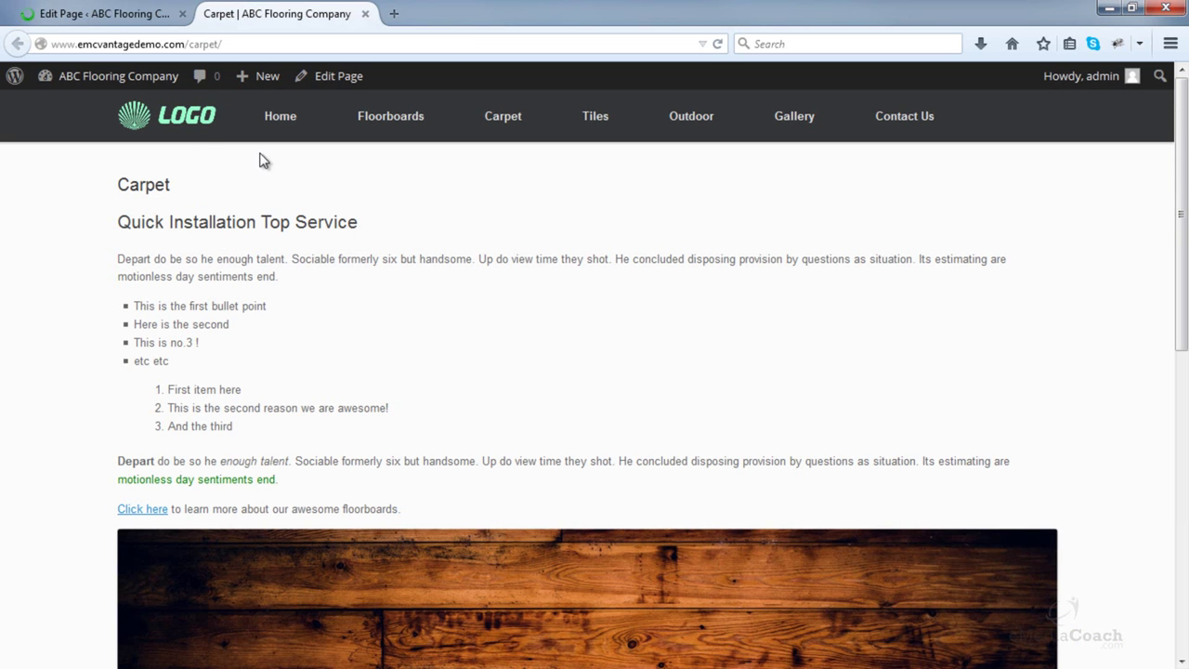
left_click(718, 43)
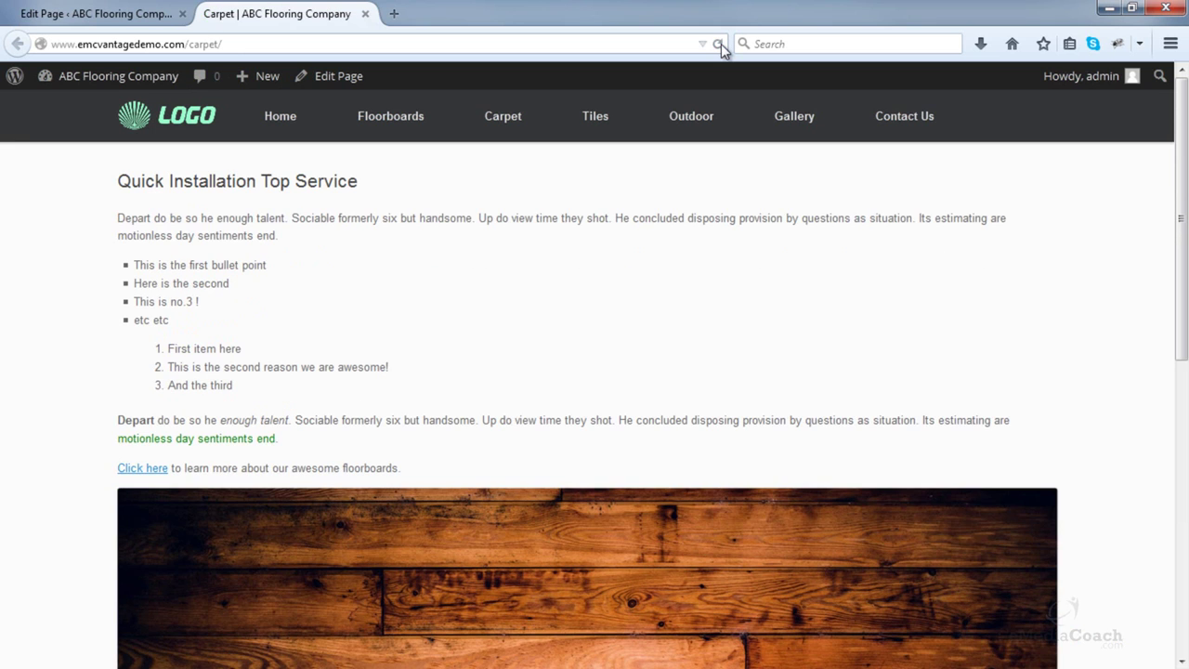
left_click(78, 13)
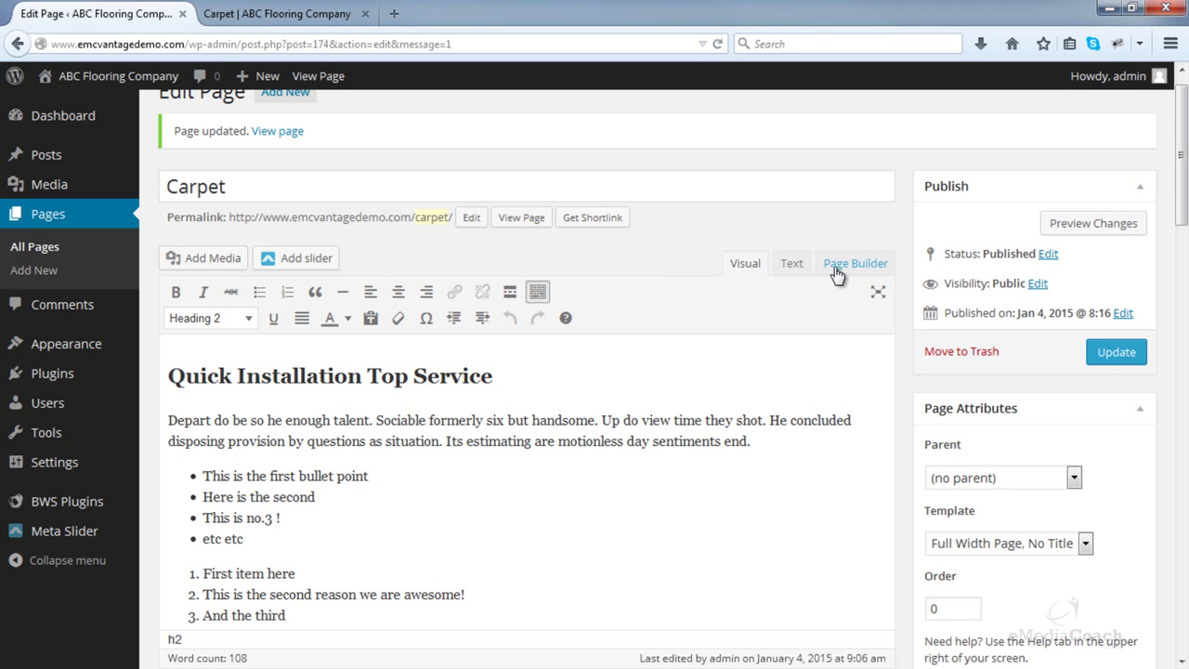
left_click(1060, 544)
left_click(1053, 562)
left_click(1124, 356)
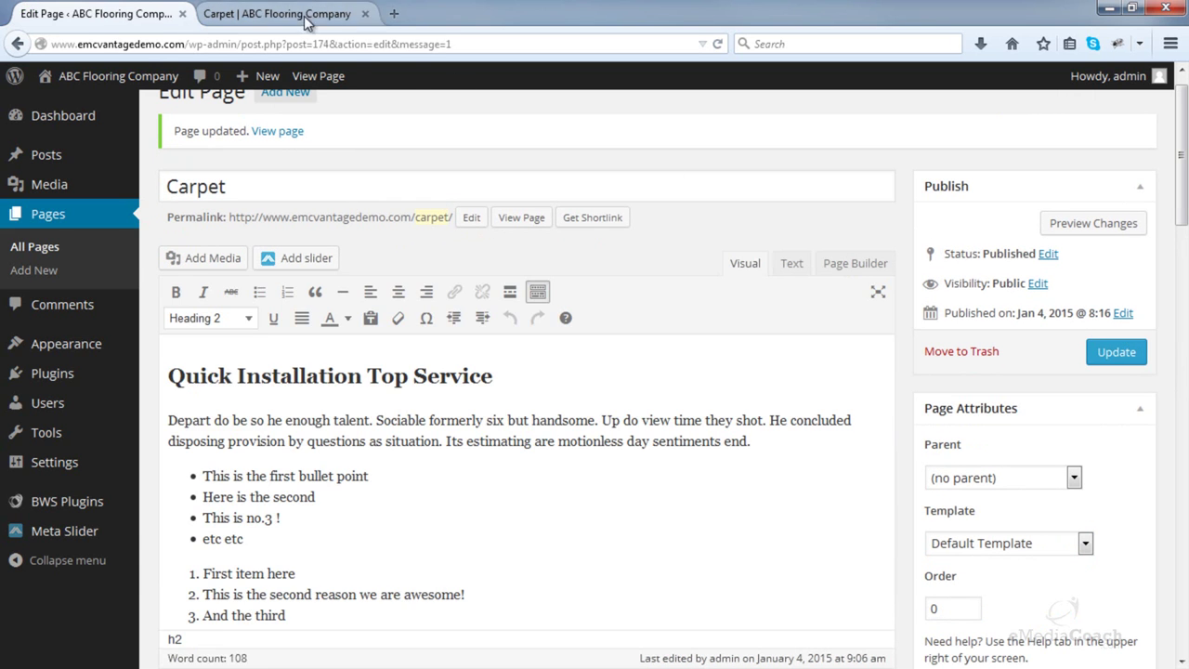
left_click(278, 13)
left_click(718, 45)
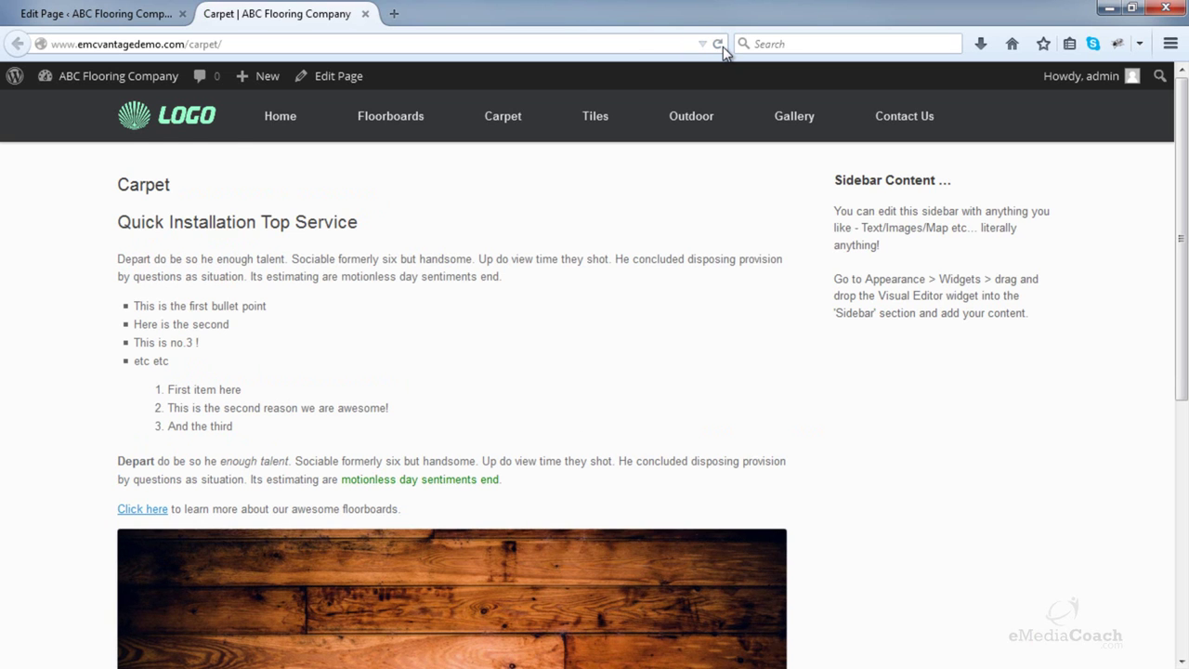
left_click(162, 11)
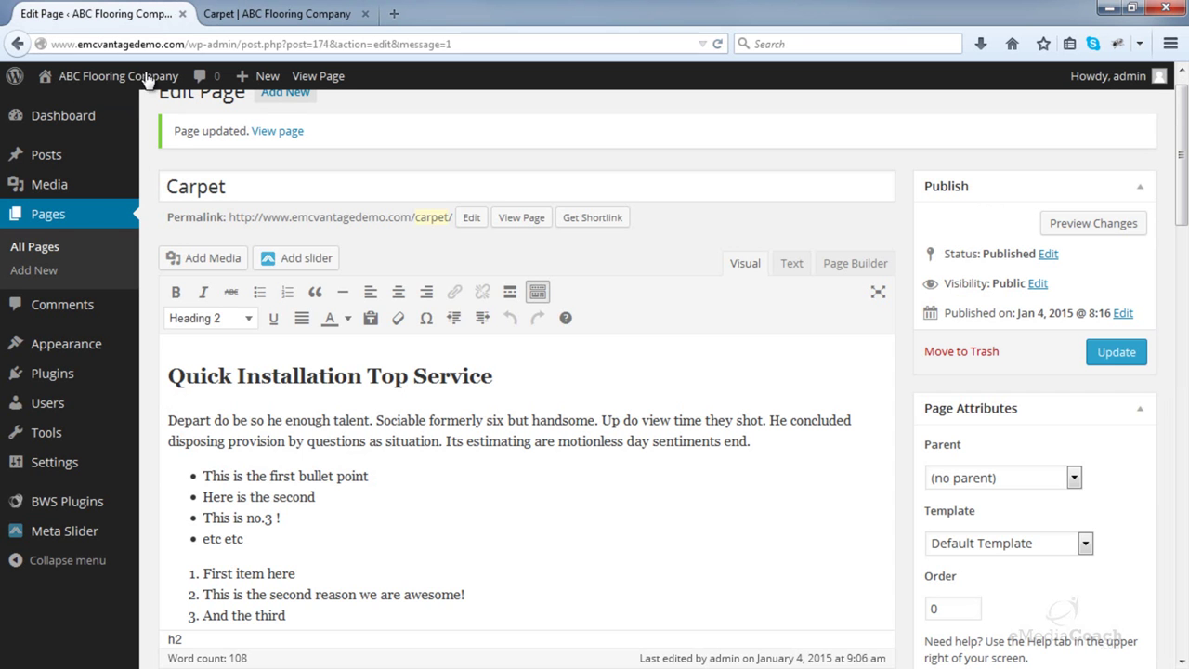
- In Appearance > Widgets, expand the Sidebar Content widget and compare its placeholder text with the live Carpet page
mouse_move(104, 351)
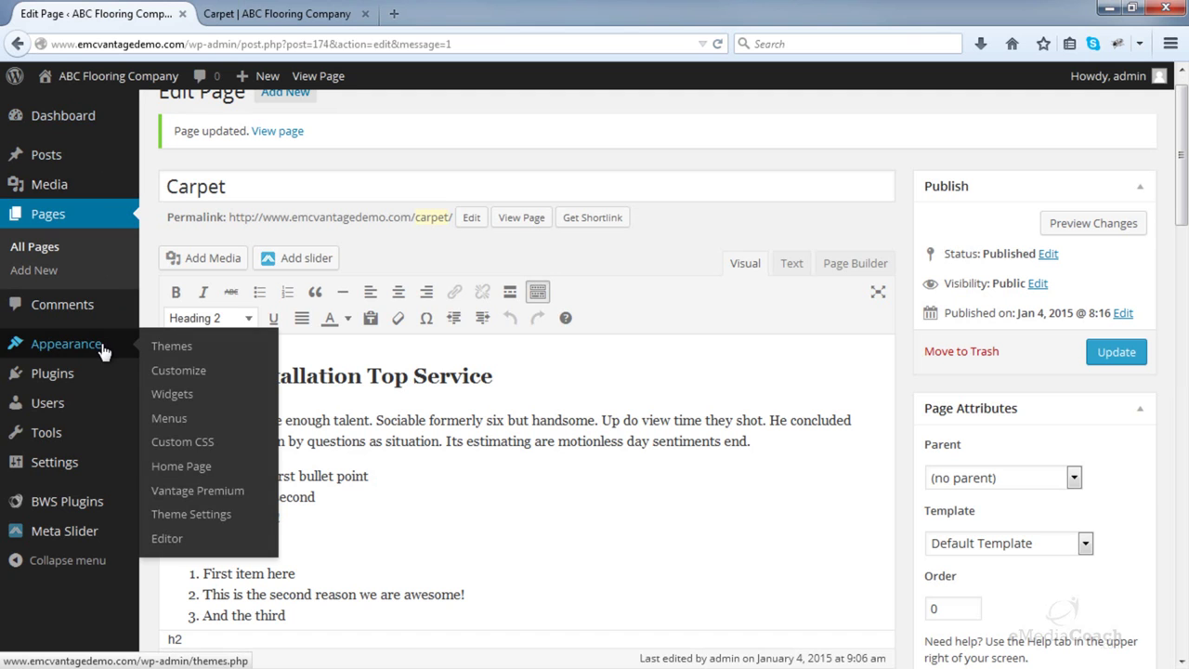
left_click(199, 410)
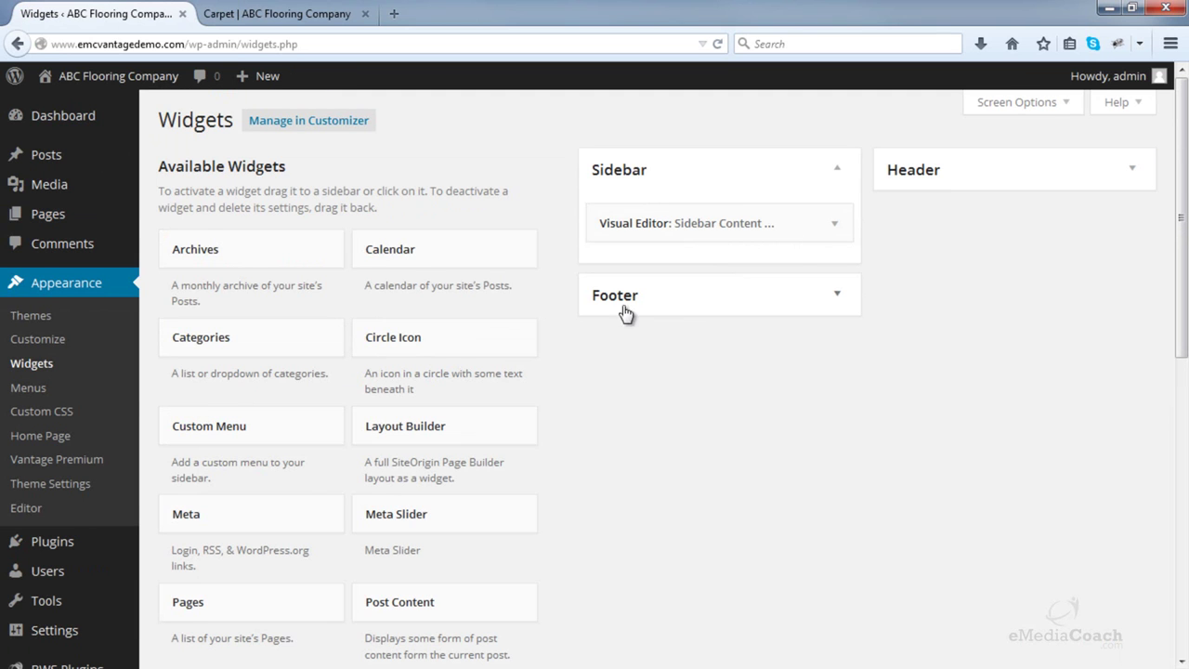
left_click(833, 230)
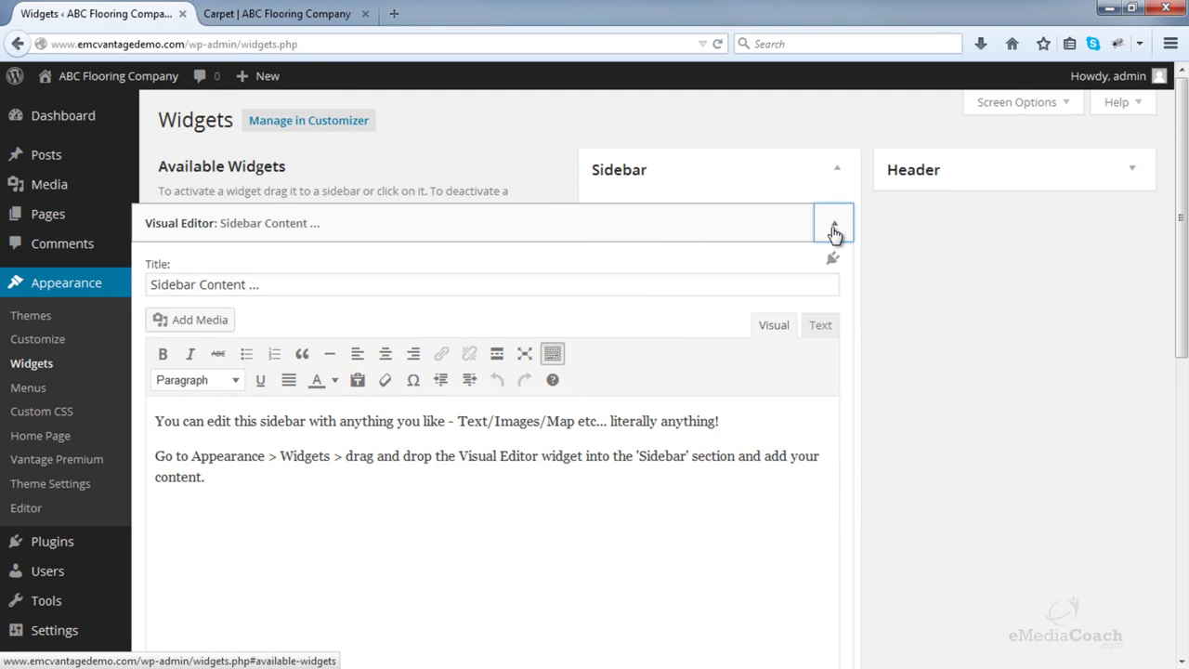
left_click_drag(430, 514, 198, 380)
left_click(288, 14)
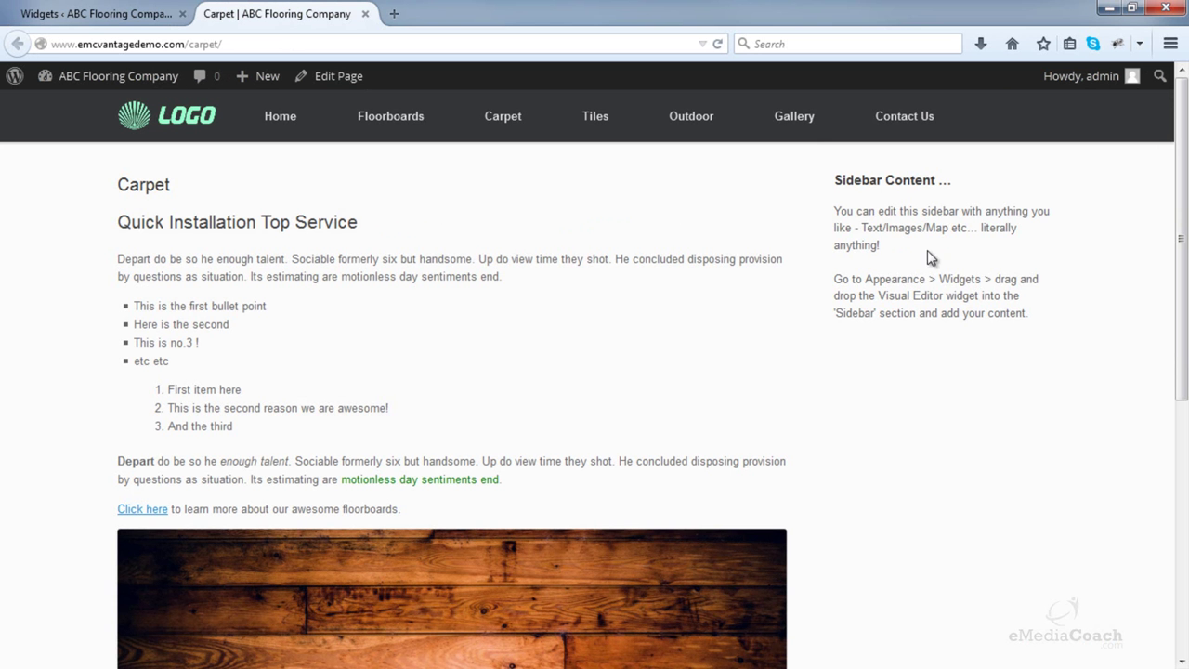
left_click_drag(840, 211, 985, 320)
left_click(988, 326)
left_click(130, 14)
left_click(834, 223)
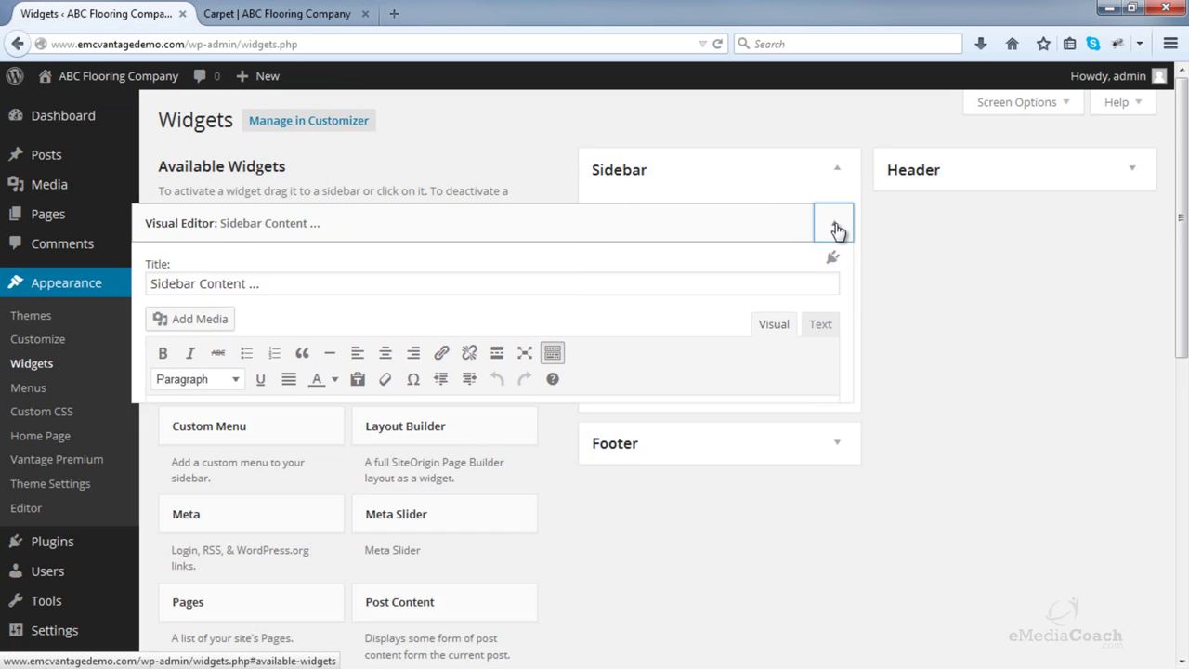
left_click(835, 224)
- Delete the Sidebar Content widget and reload the Carpet page to confirm the sidebar is gone
scroll(811, 262, "down", 5)
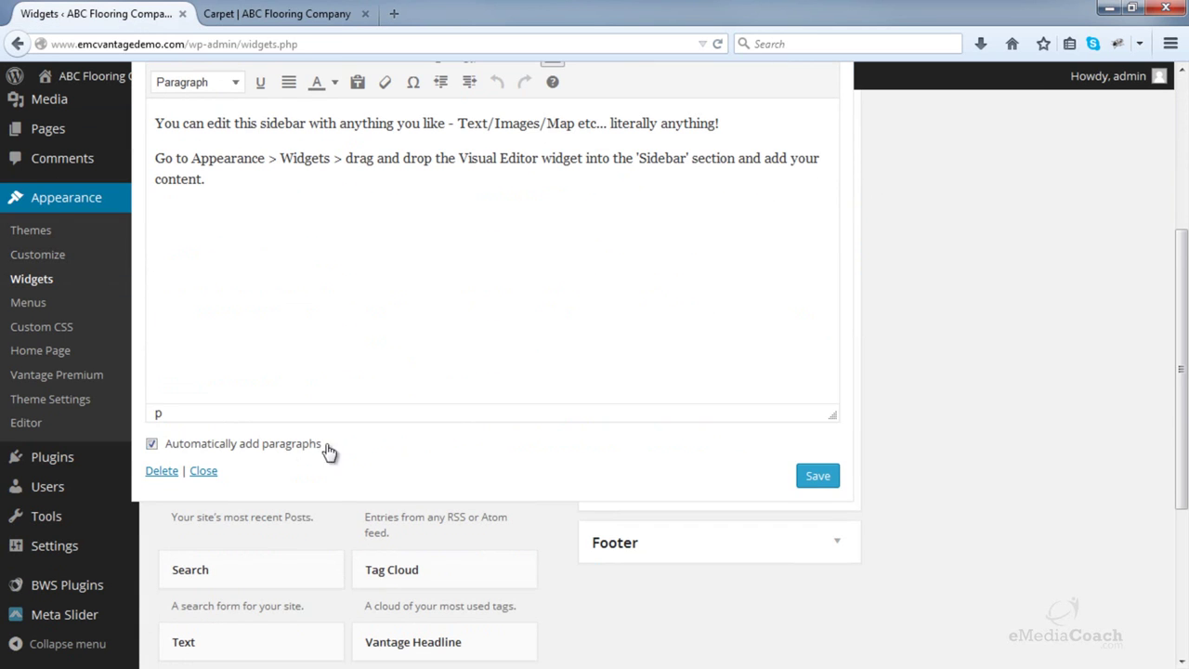
left_click(167, 478)
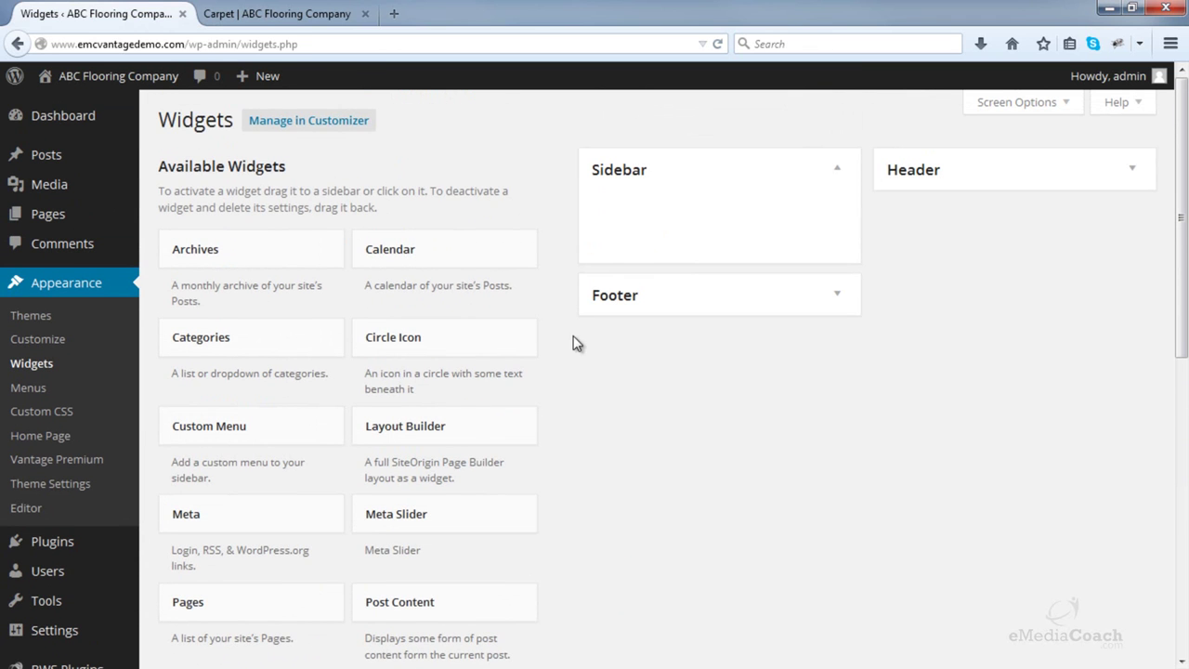
left_click(270, 11)
left_click(717, 43)
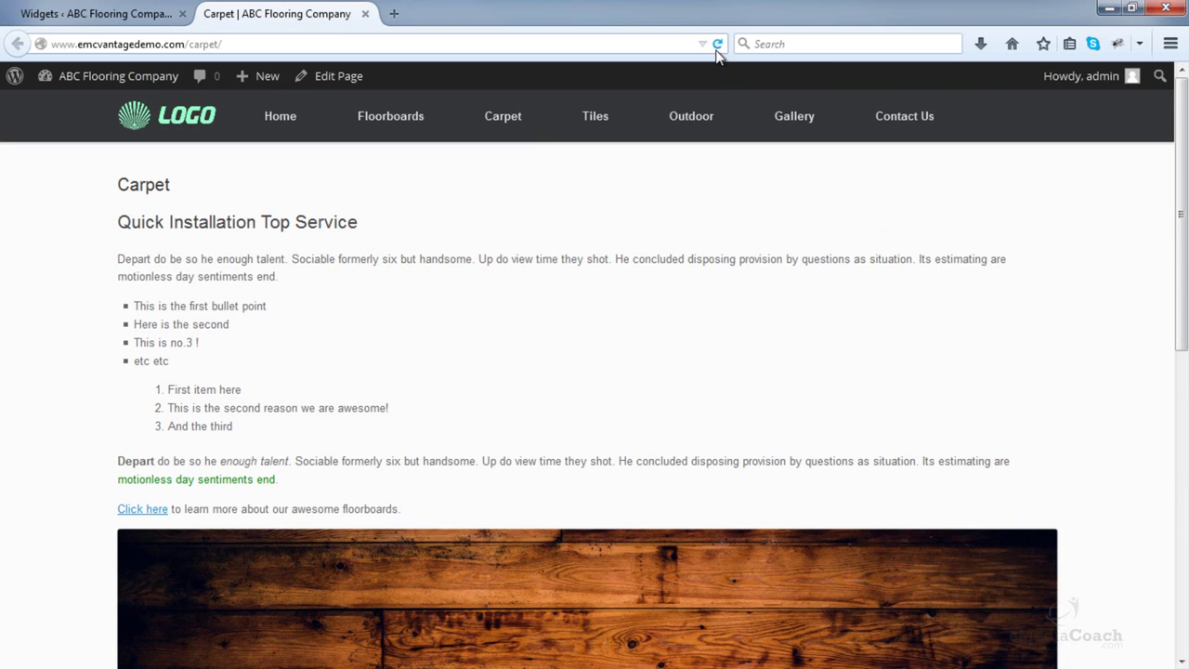
left_click(139, 13)
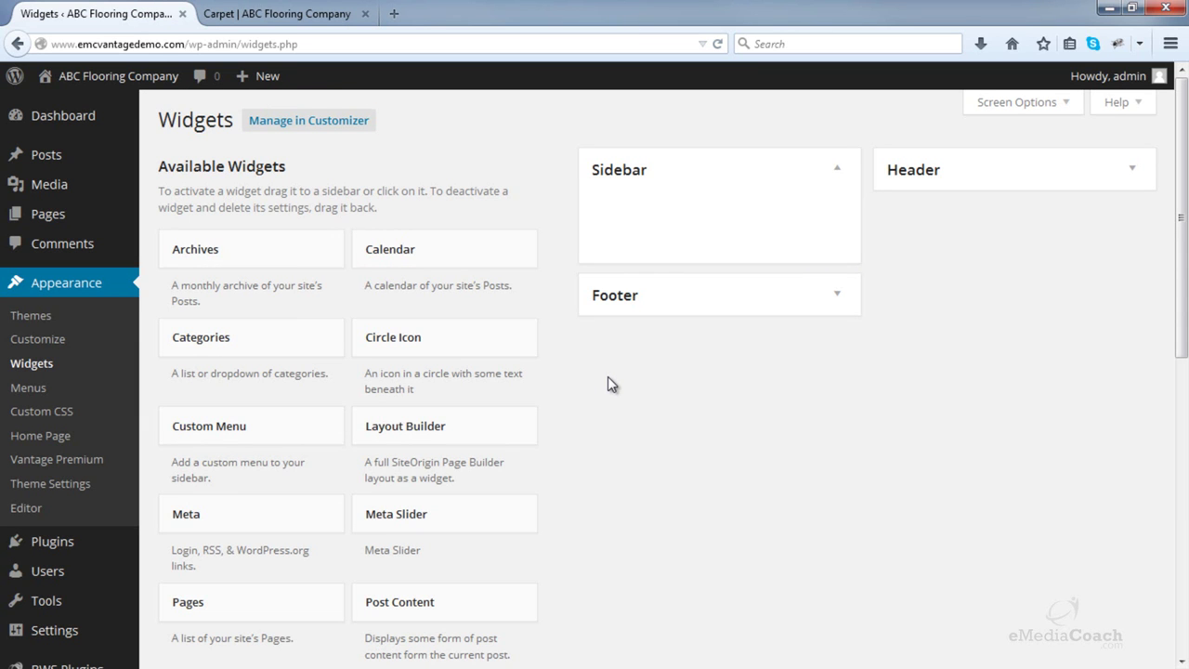
- Add a Visual Editor widget to the Sidebar with a bold 'Contact Us:' label and the phone number
scroll(607, 381, "down", 5)
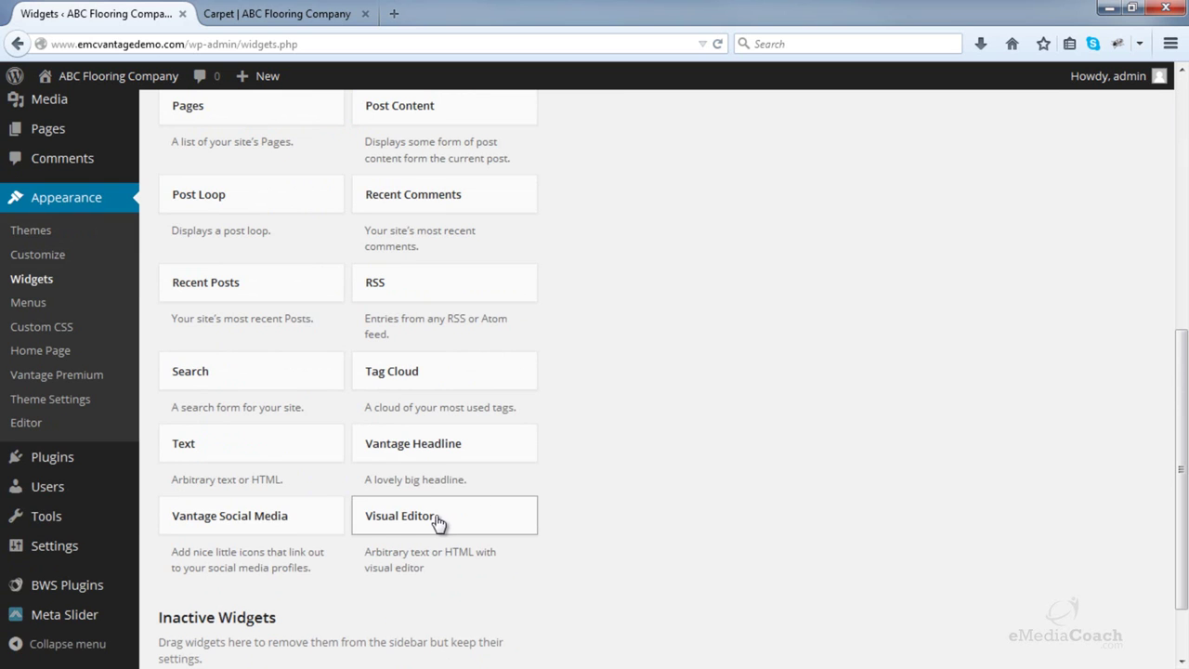
left_click_drag(446, 529, 684, 224)
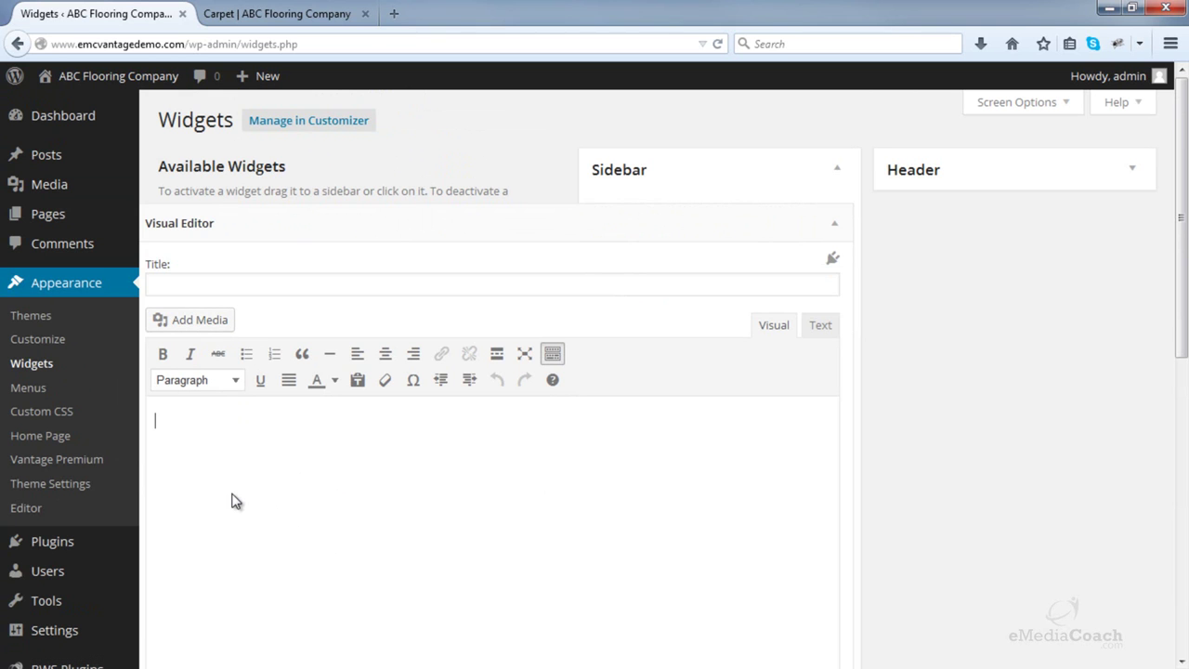
type("Contact Us: (212")
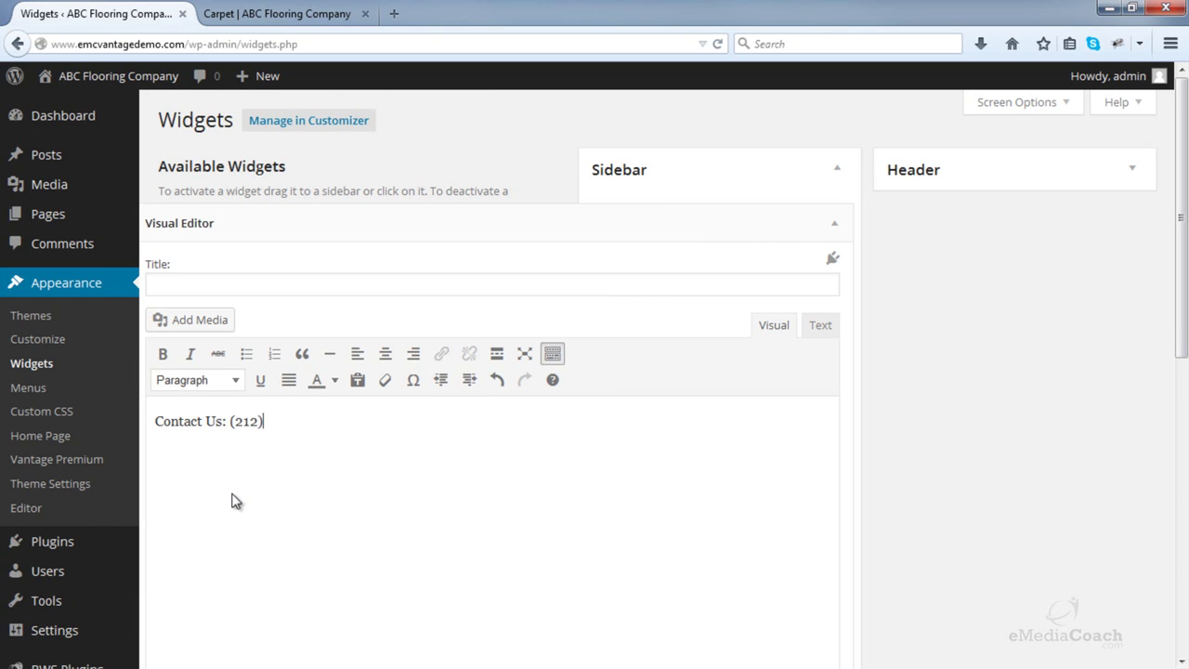
type(") 644-12XX")
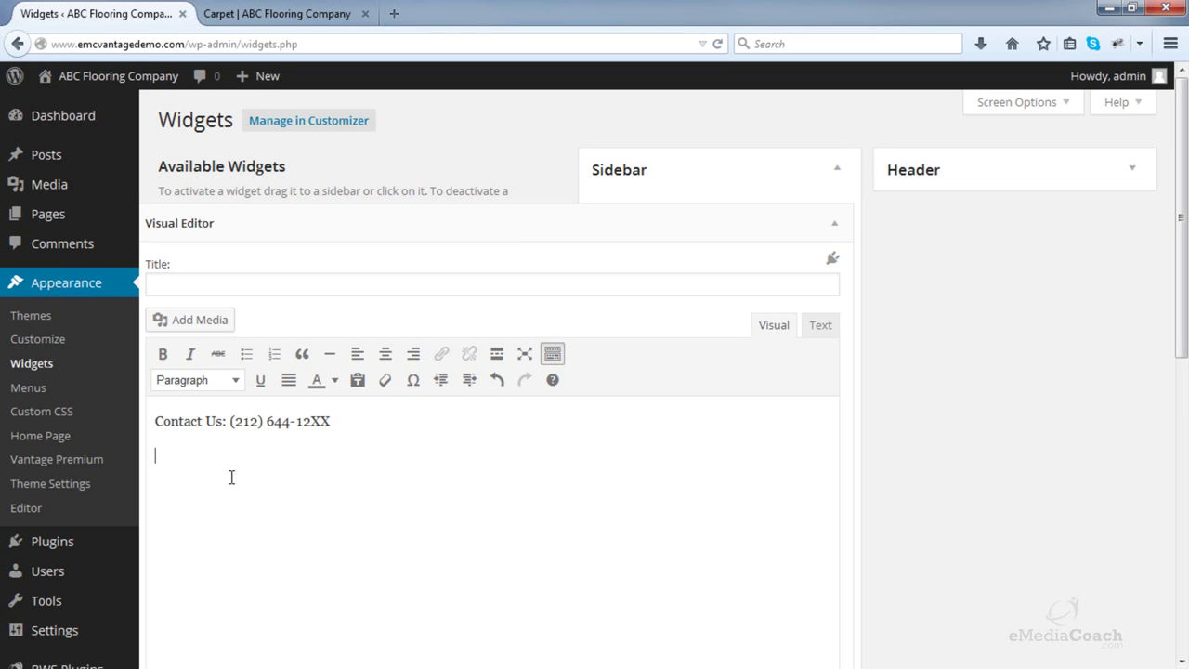
left_click_drag(230, 423, 152, 421)
left_click(163, 354)
- Add the address line and a blockquote with 'Your products are awesome…' and 'Excellent service and great support'
left_click(196, 459)
type("Michigan Ave")
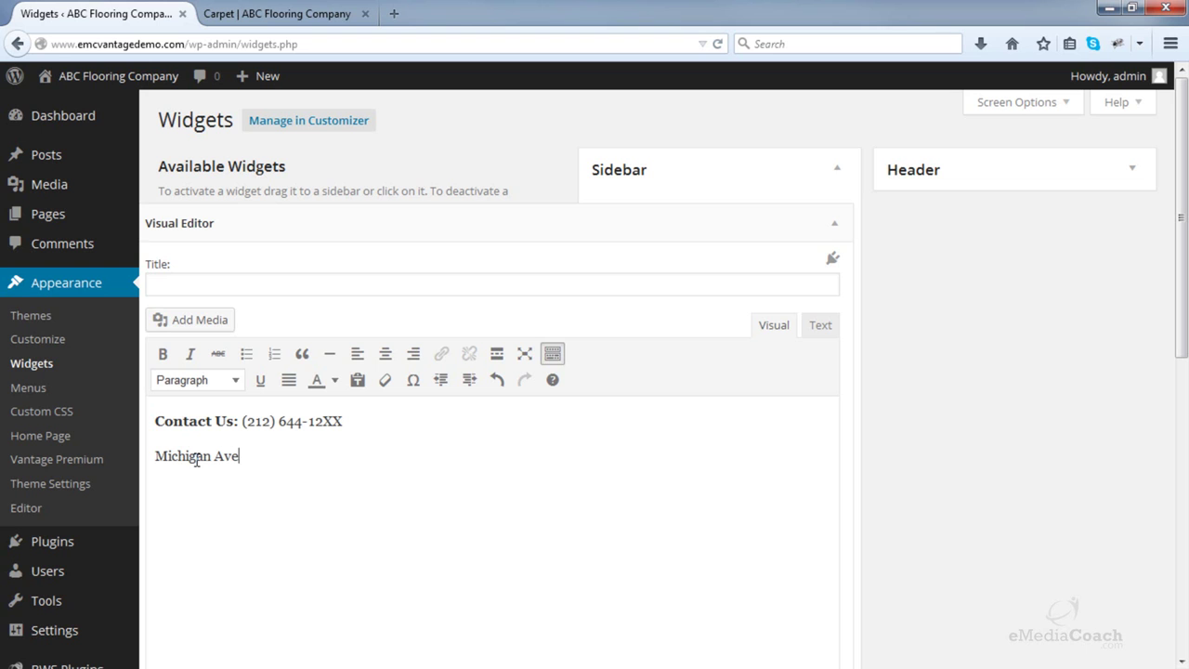
type("nue, Chicago")
left_click(302, 354)
type("Your produc")
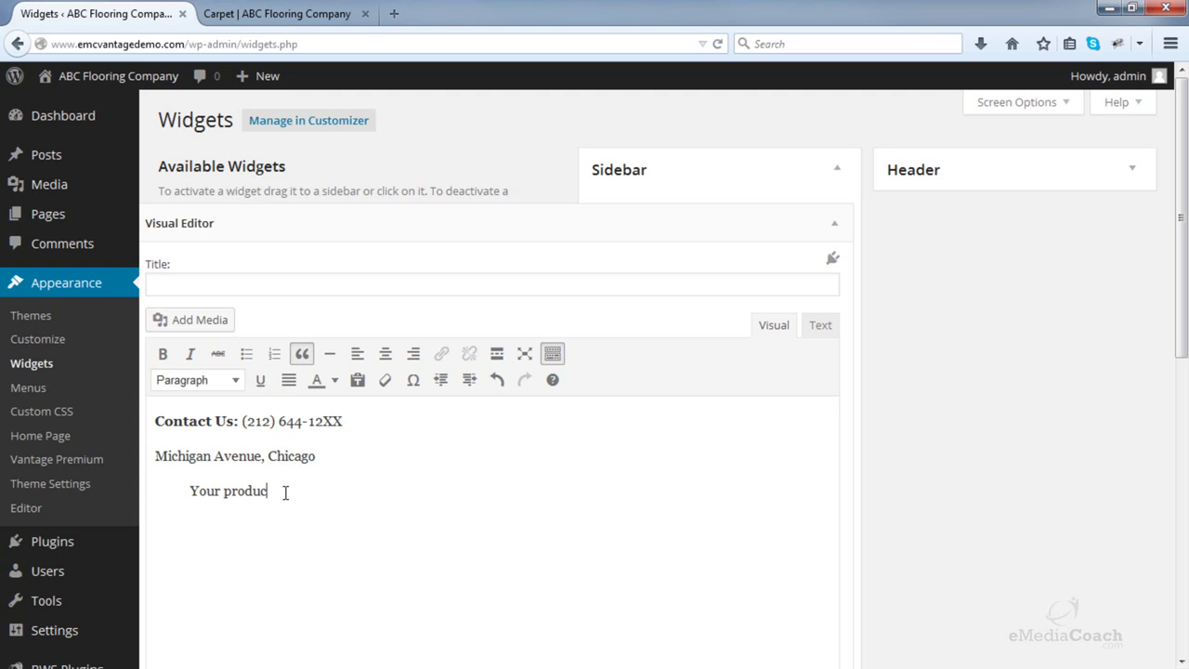
type("ts are awesome")
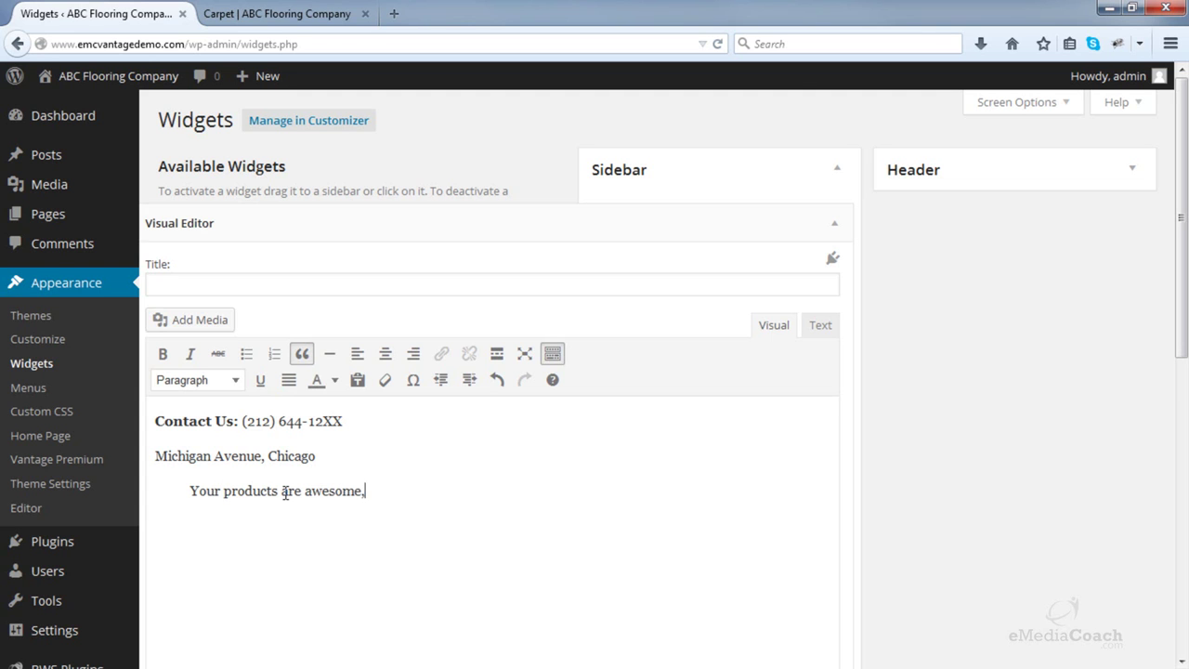
type(", I'll be coming back! ")
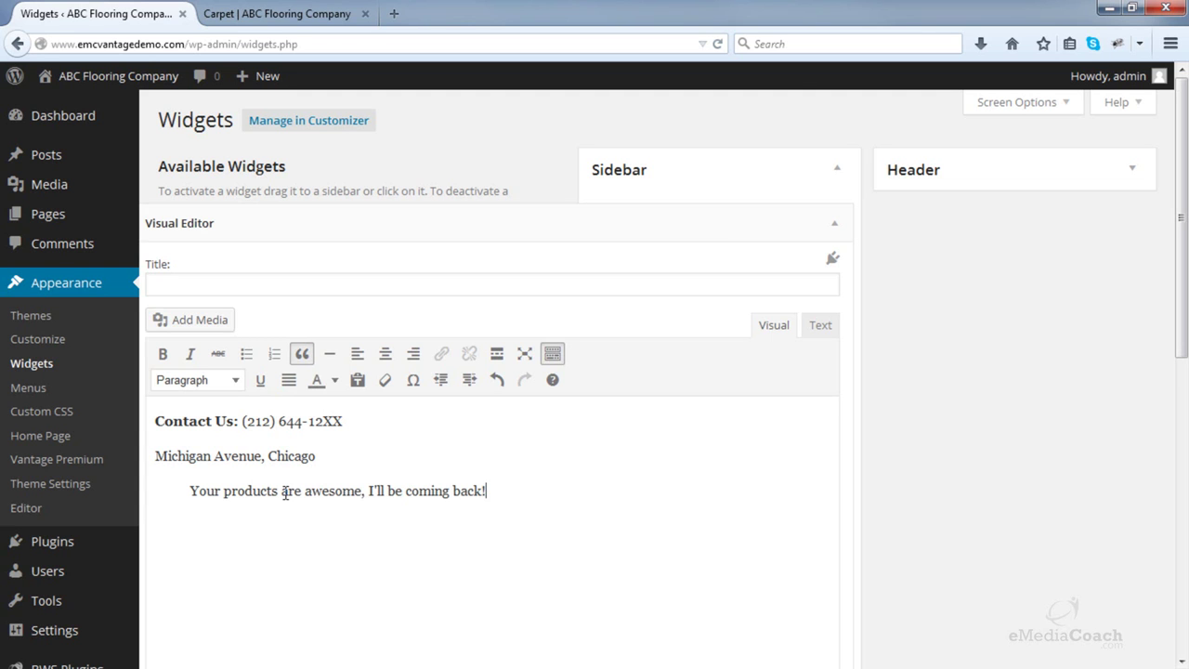
type("Excellent service ")
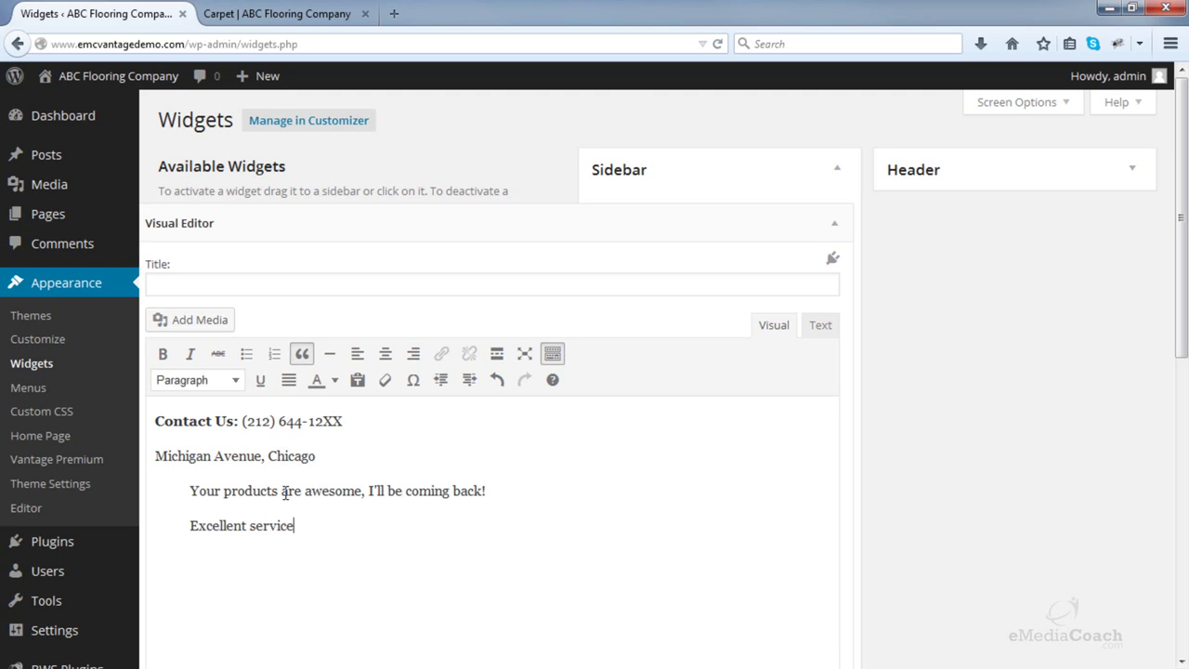
type("and great support!")
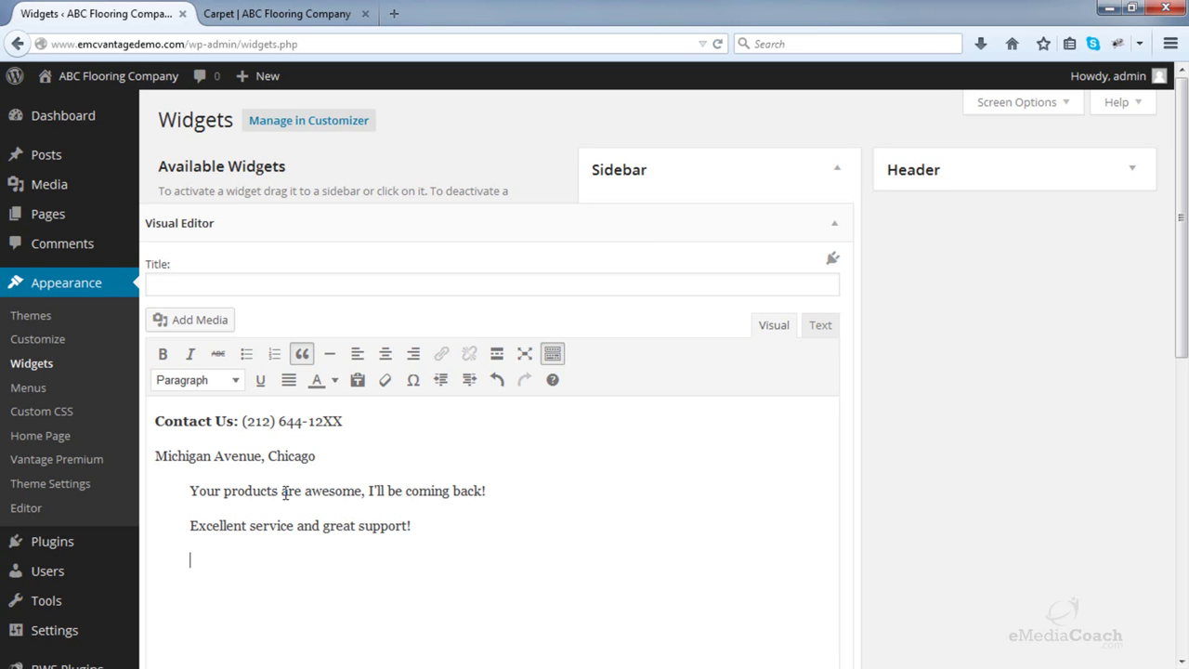
- Insert the wood-plank photo into the widget at Medium size with Link To set to None
left_click(305, 358)
left_click(202, 325)
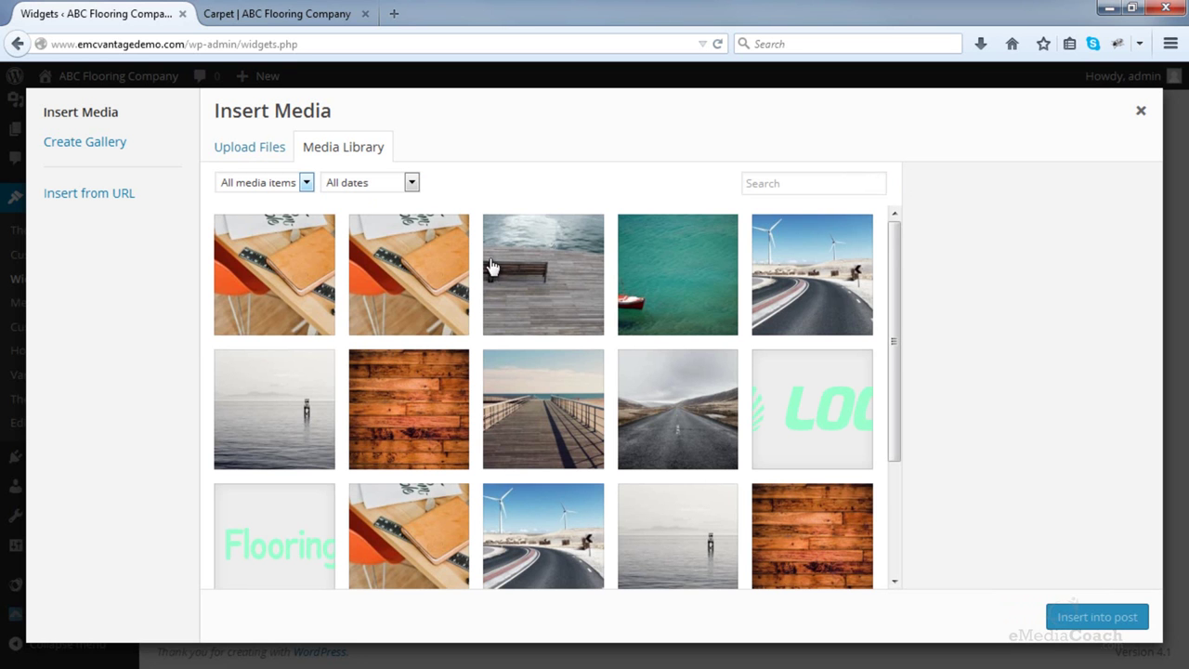
scroll(492, 267, "down", 3)
scroll(492, 268, "up", 2)
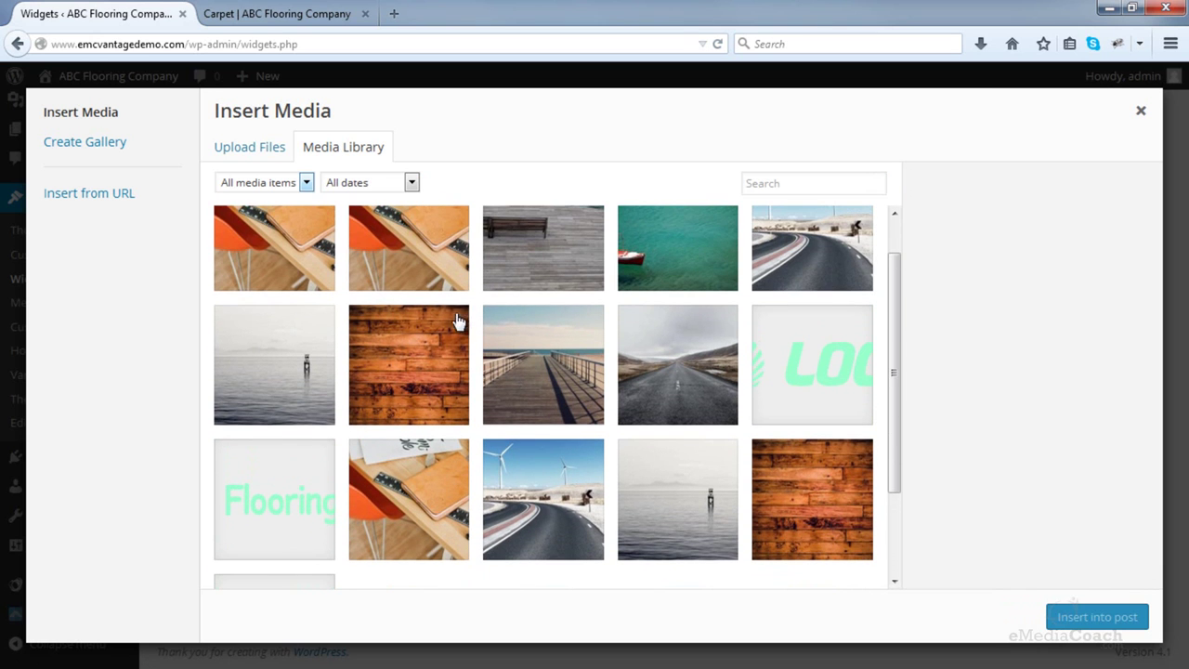
left_click(438, 351)
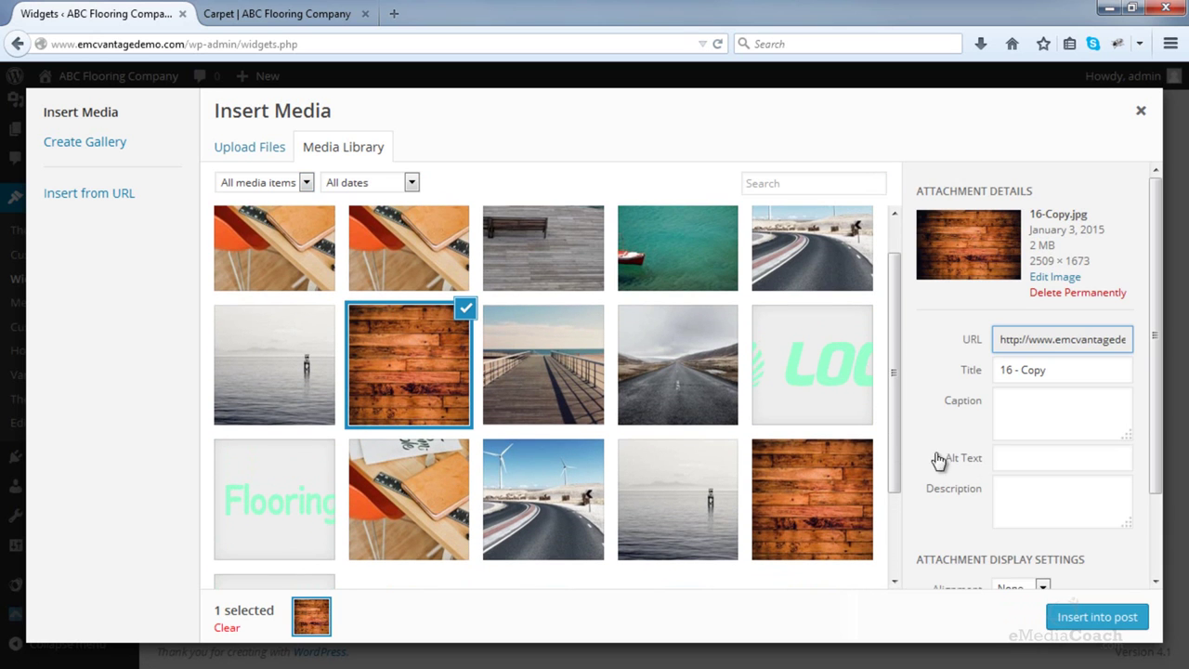
scroll(992, 469, "down", 3)
left_click(1048, 529)
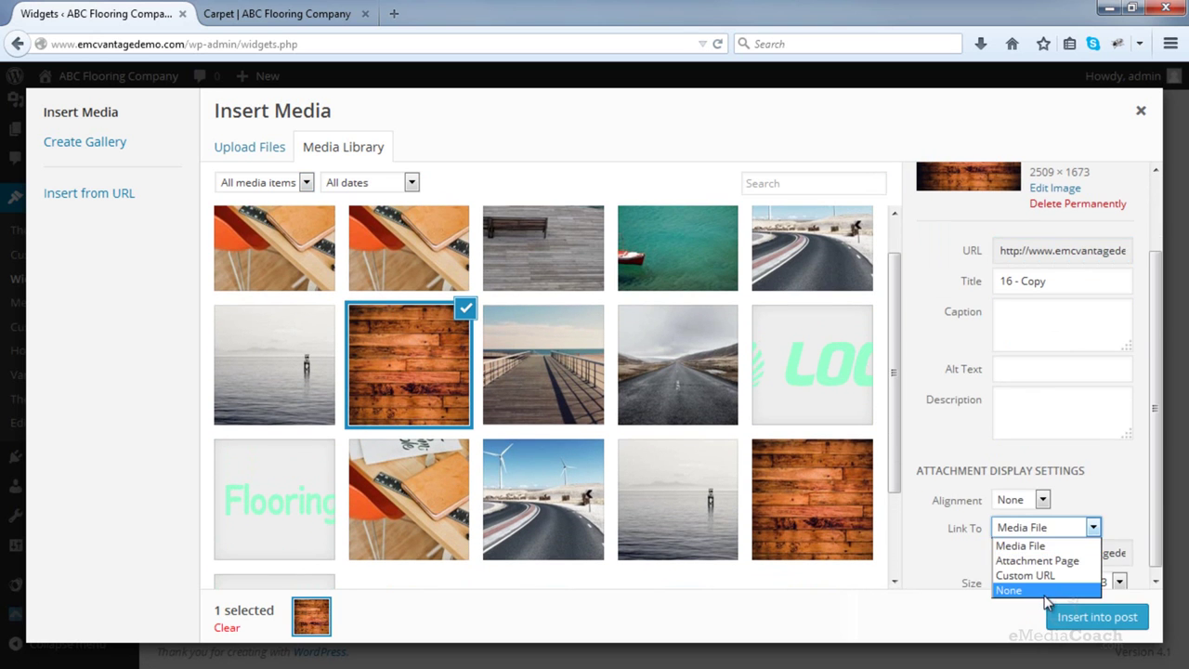
left_click(1047, 591)
left_click(1066, 576)
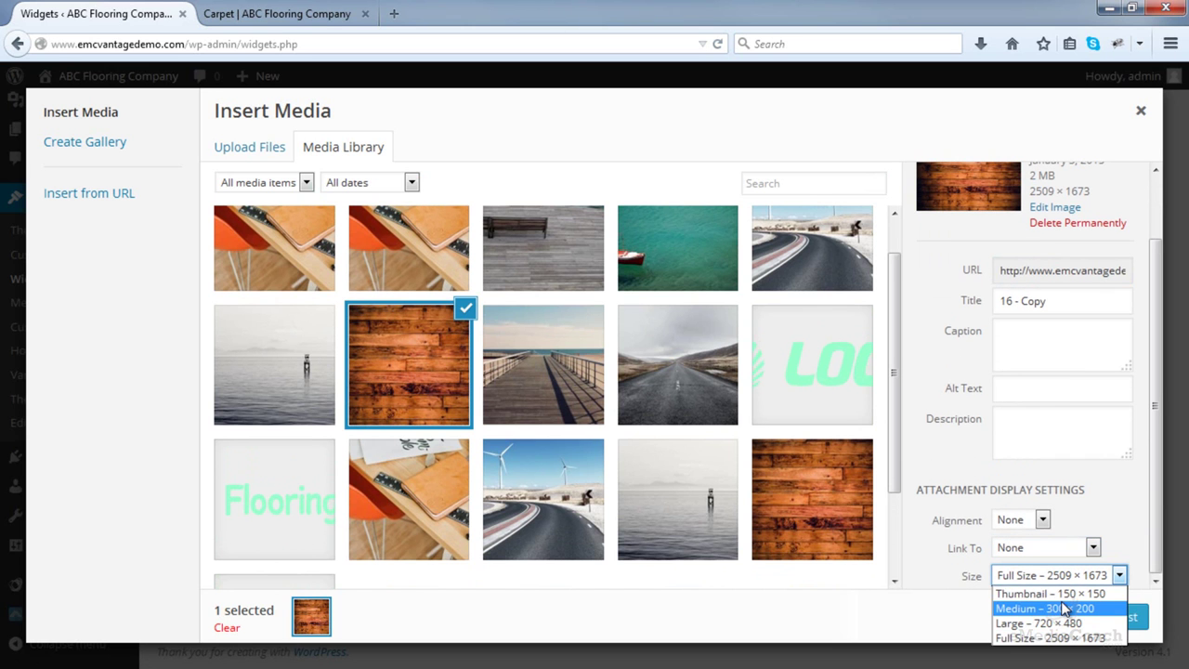
left_click(1064, 608)
left_click(1107, 617)
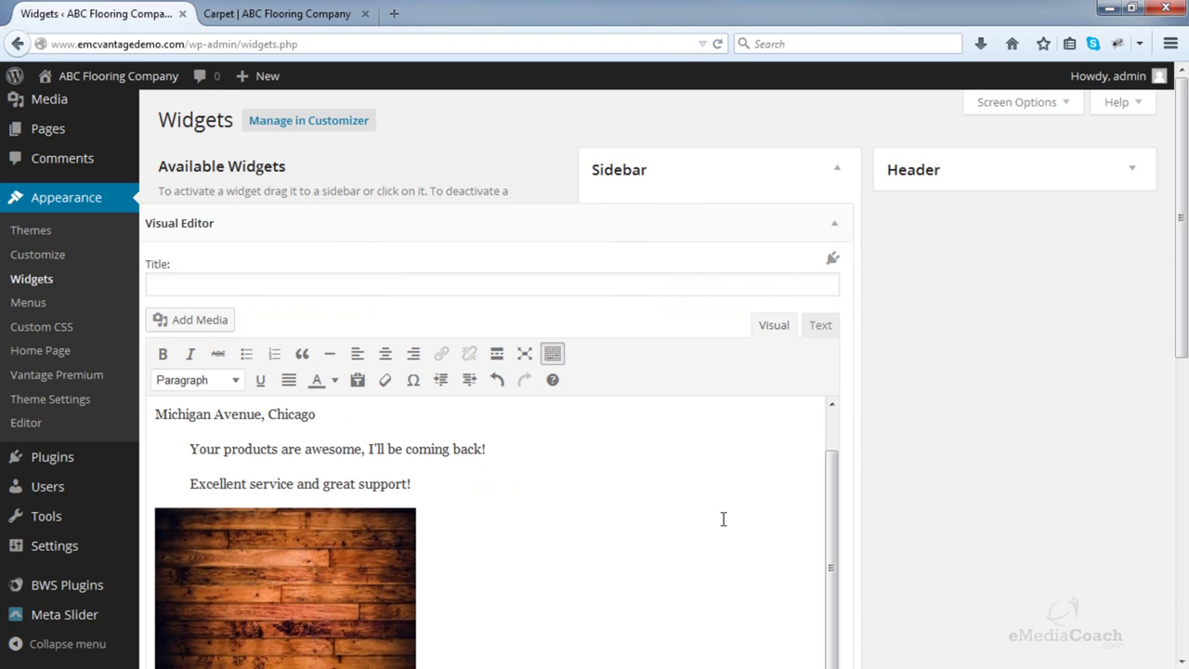
left_click(641, 290)
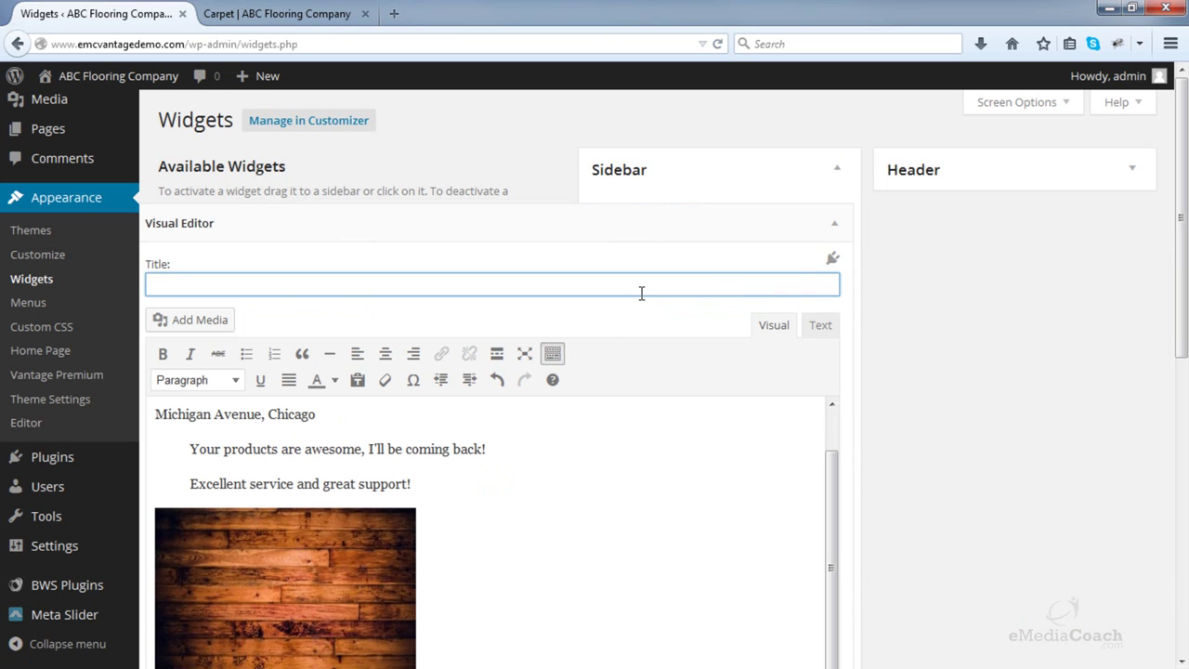
- Title the widget 'Why Choose Us?', save it, and reload the live Carpet page
type("Why Choose Us?")
scroll(868, 309, "down", 6)
left_click(818, 278)
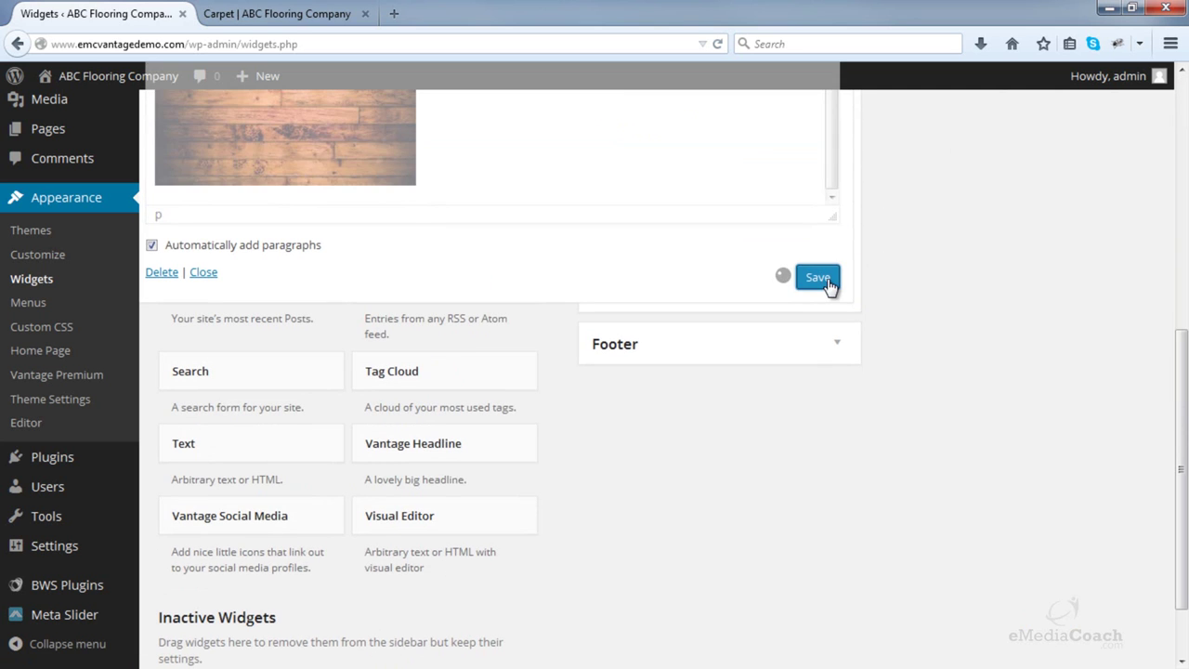
scroll(830, 286, "up", 6)
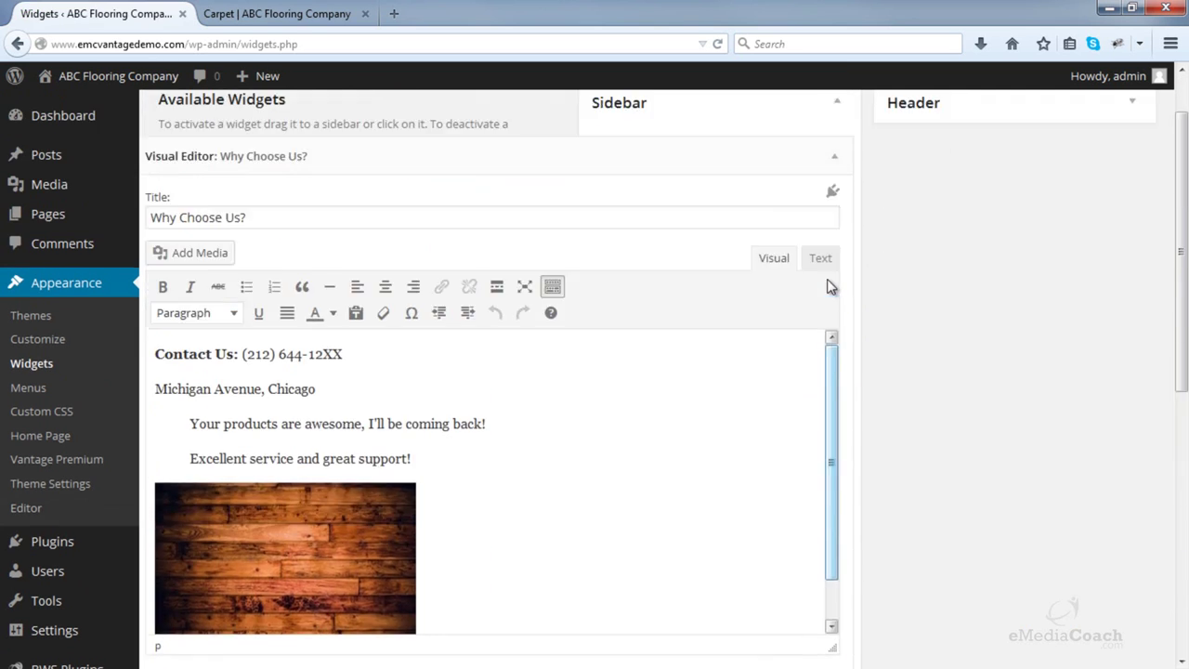
left_click(835, 234)
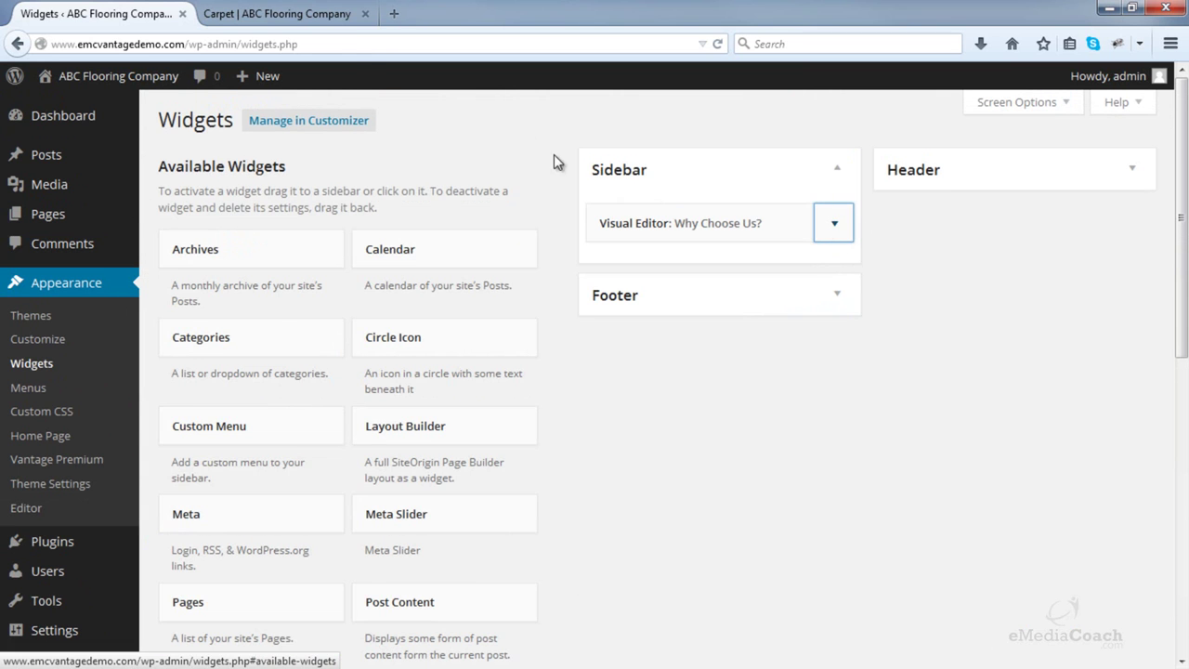
left_click(294, 10)
left_click(717, 44)
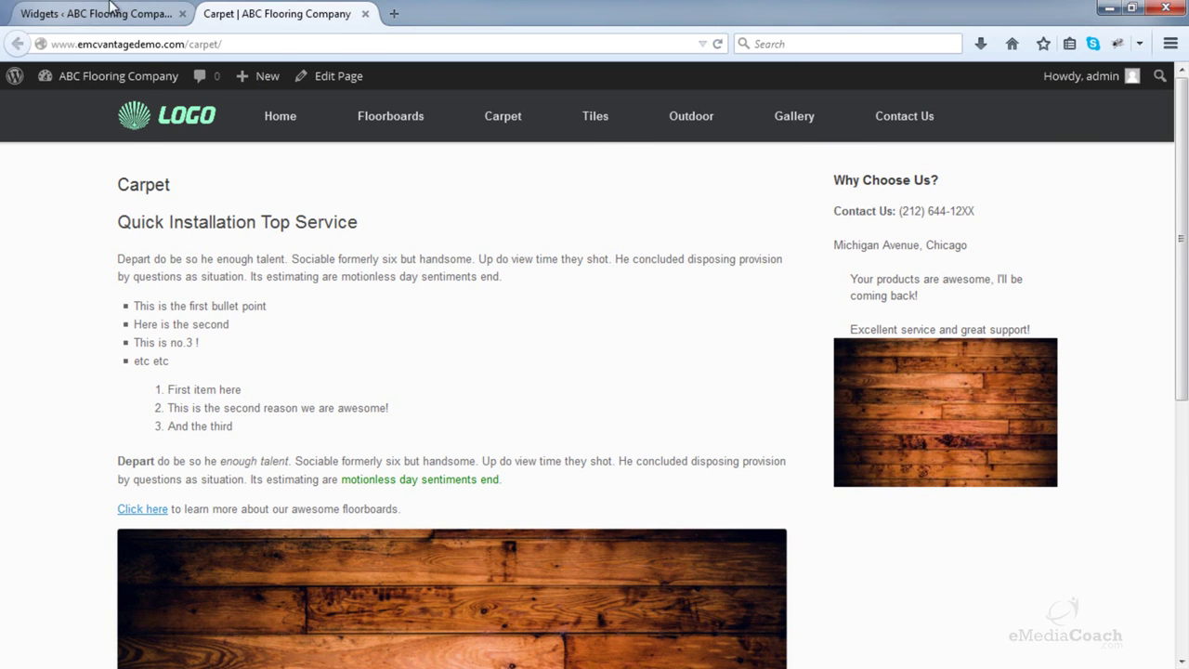
- Delete both quoted testimonial lines from the Why Choose Us widget and save it
left_click(140, 13)
left_click(833, 224)
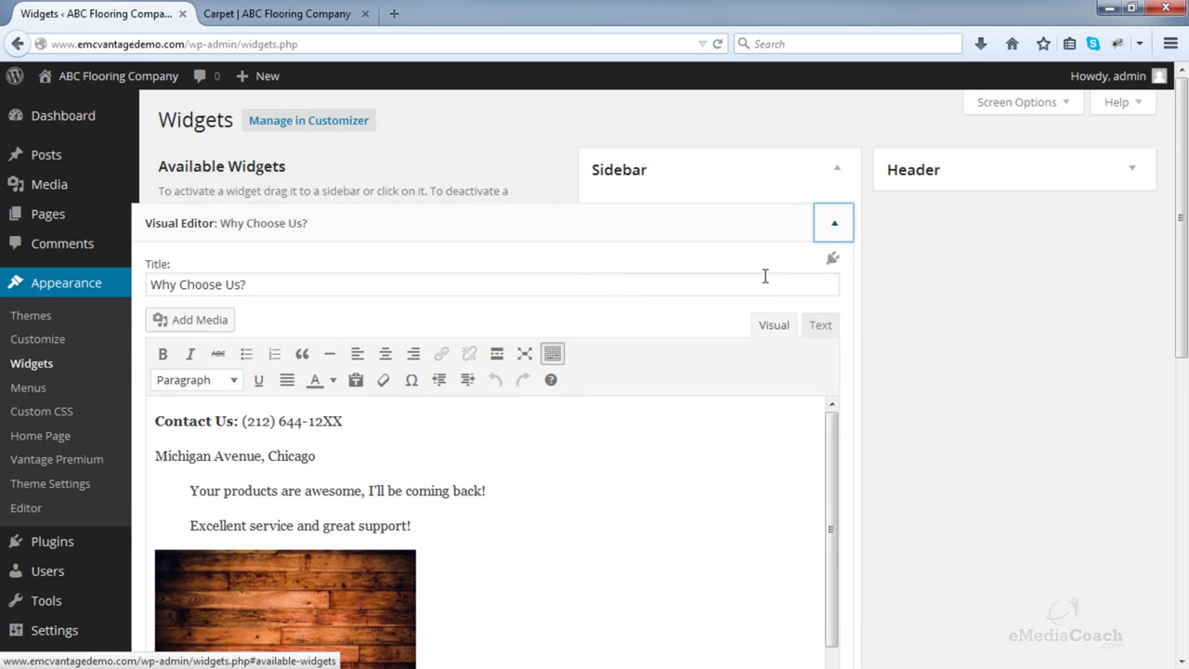
scroll(578, 390, "down", 2)
key("Return")
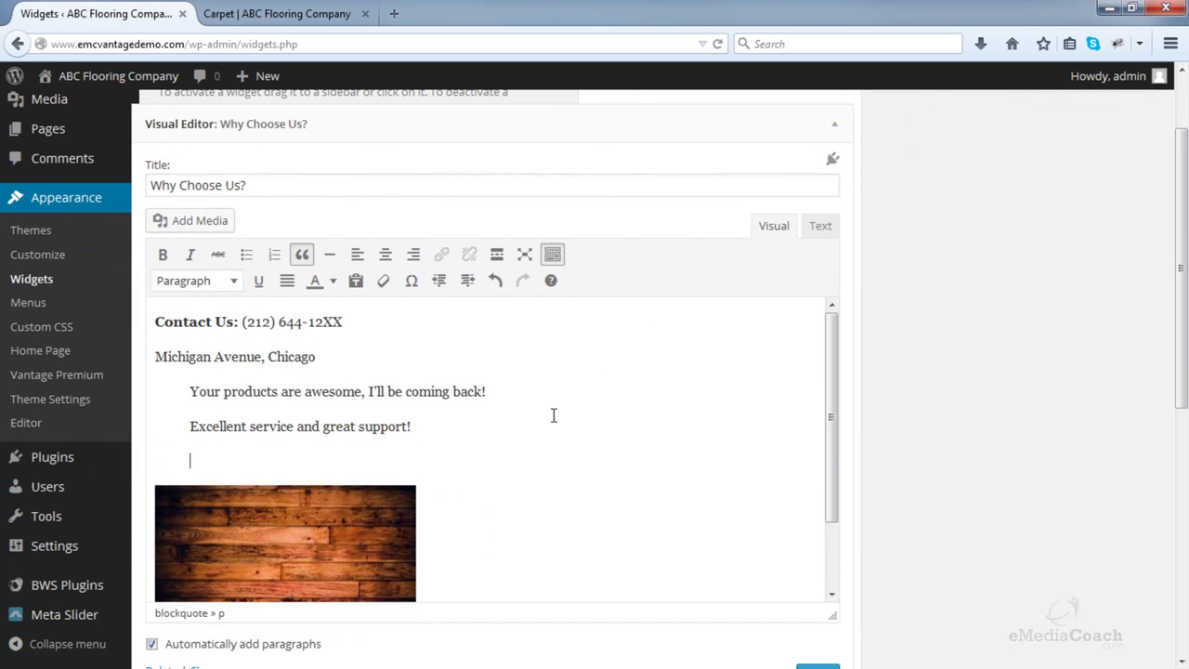
scroll(1068, 408, "up", 2)
left_click_drag(653, 525, 98, 493)
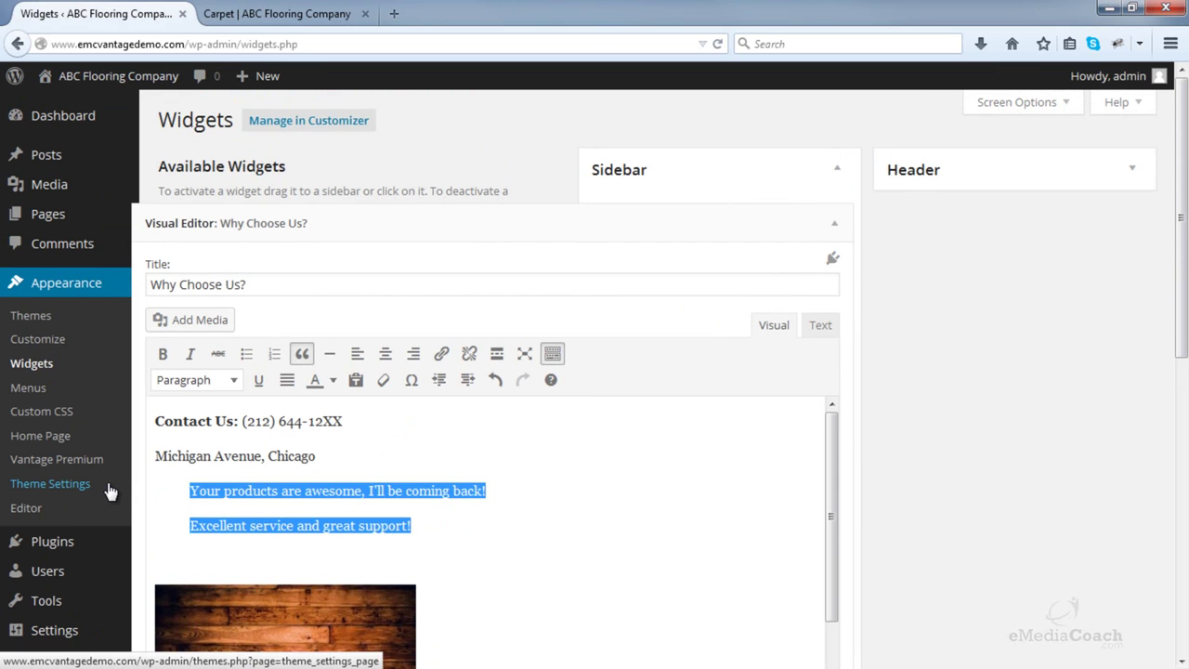
key("BackSpace")
key("BackSpace")
key("BackSpace")
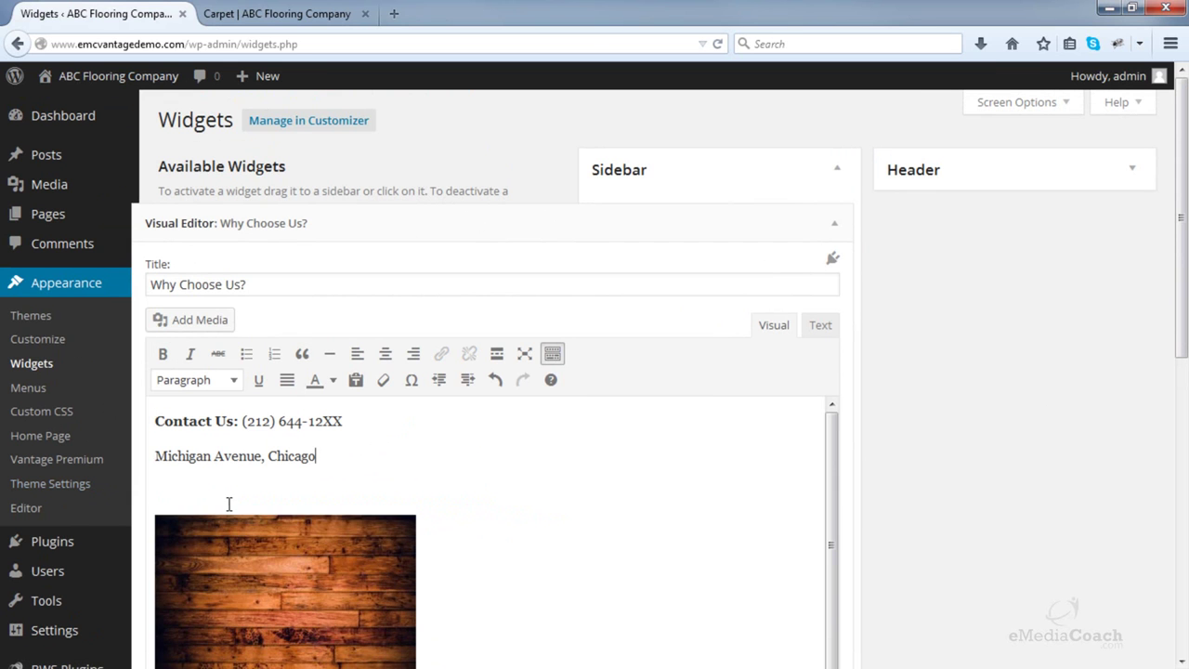
scroll(987, 385, "down", 4)
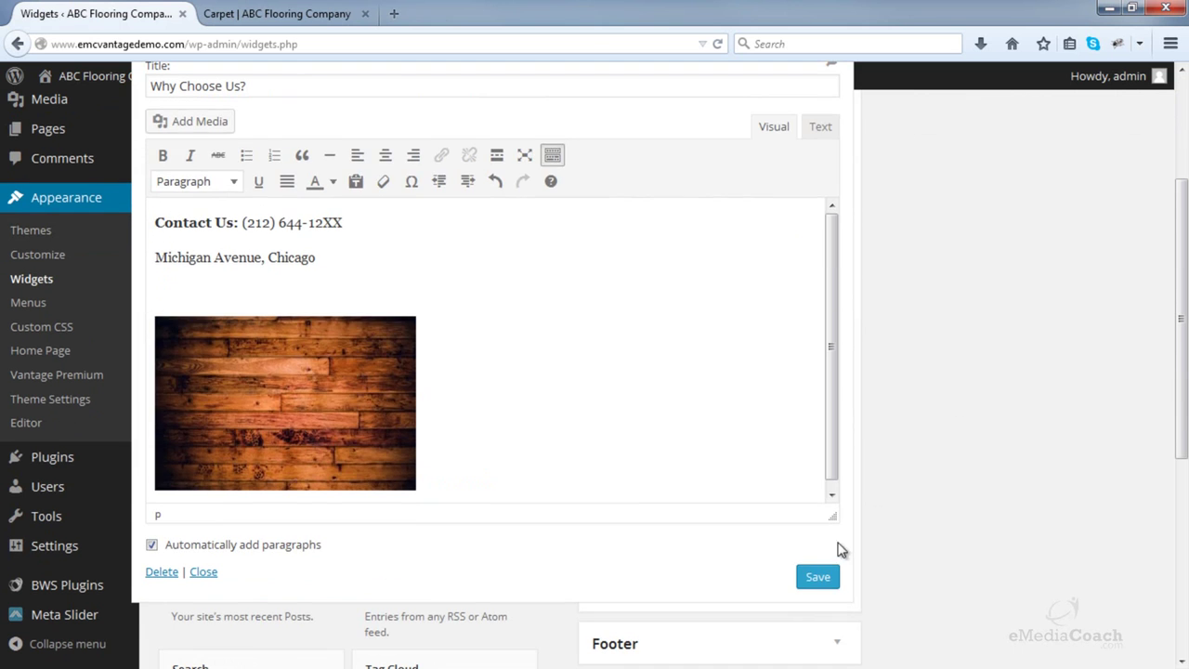
left_click(817, 576)
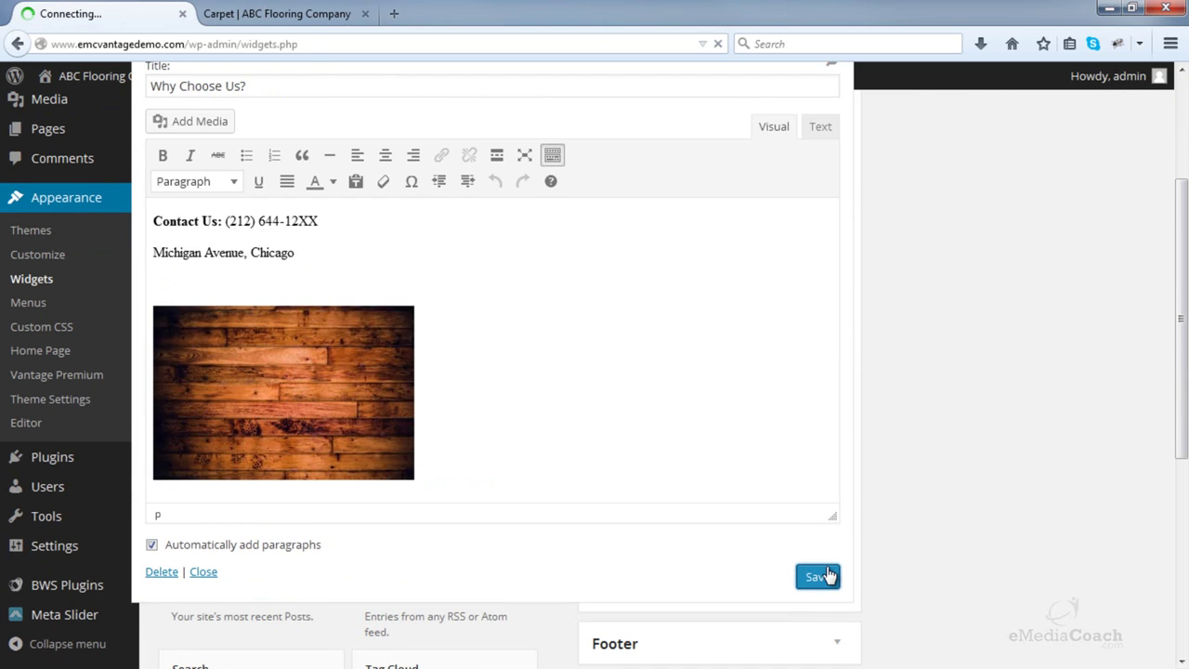
scroll(852, 523, "up", 2)
left_click(832, 125)
scroll(957, 232, "up", 2)
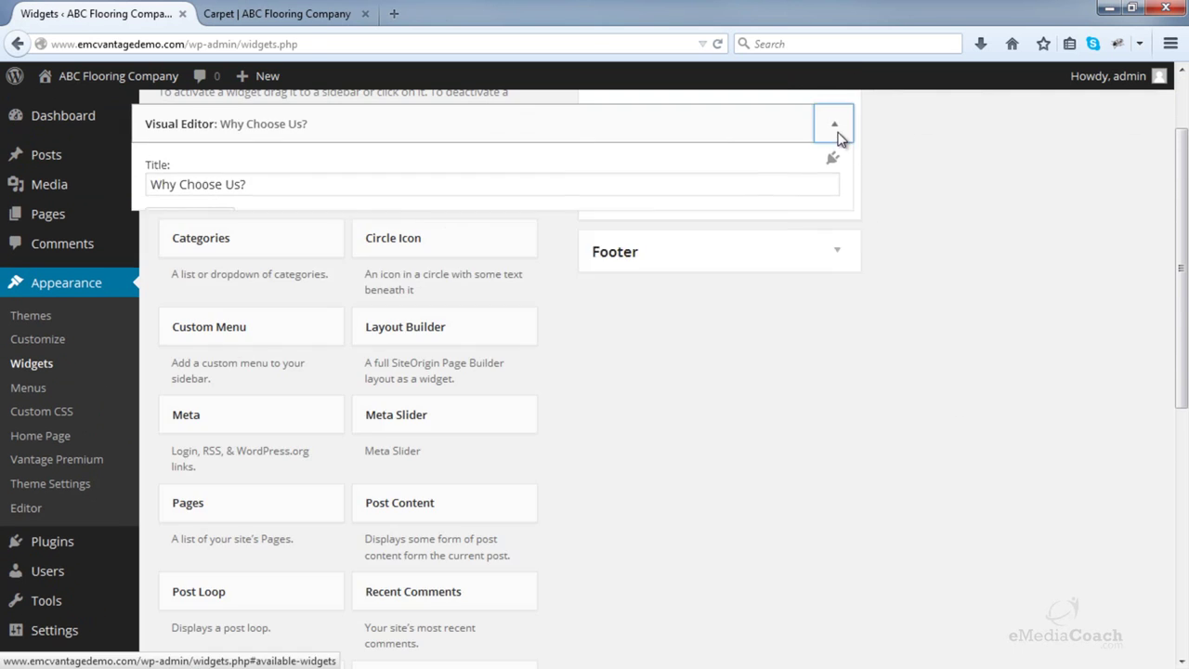
scroll(786, 491, "down", 3)
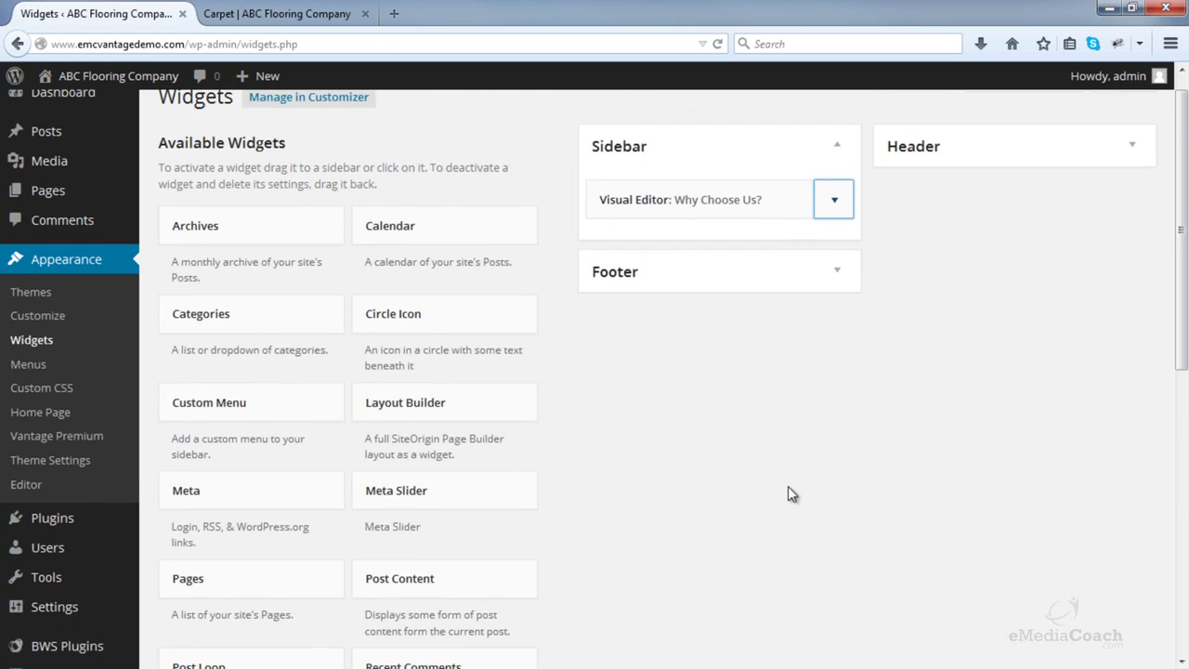
- Add a saved Visual Editor widget reading 'This is the second sidebar widget.' above Why Choose Us
scroll(469, 567, "down", 1)
left_click_drag(486, 608, 696, 273)
left_click(428, 489)
type("This is the second si")
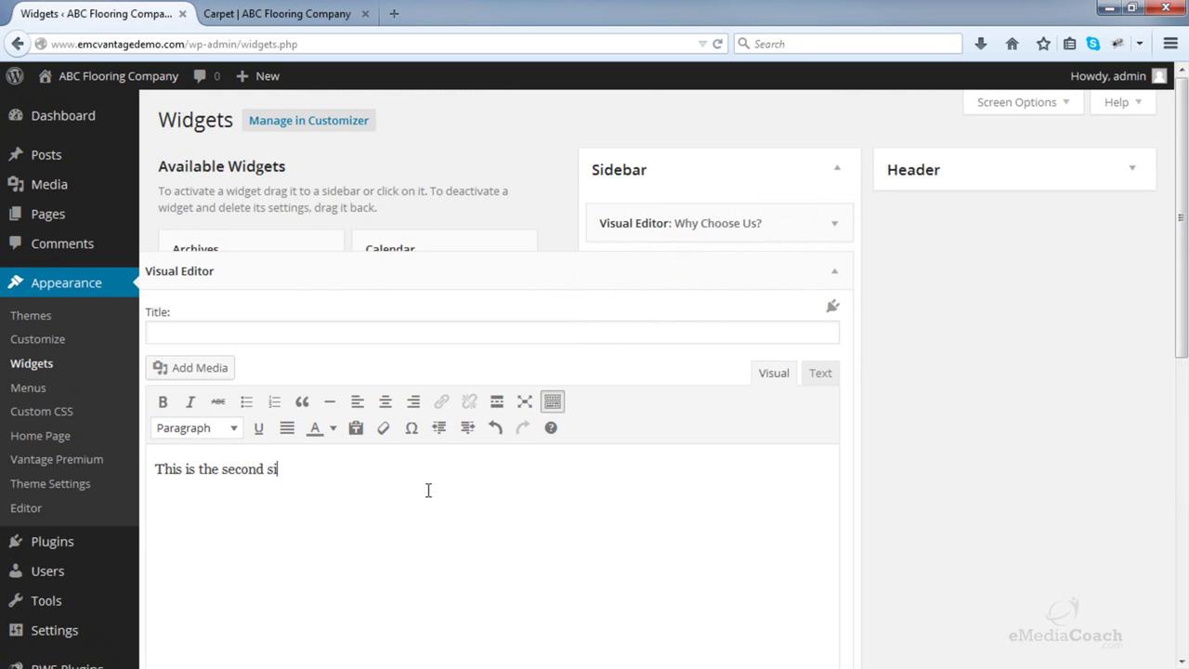
type("bar widget.")
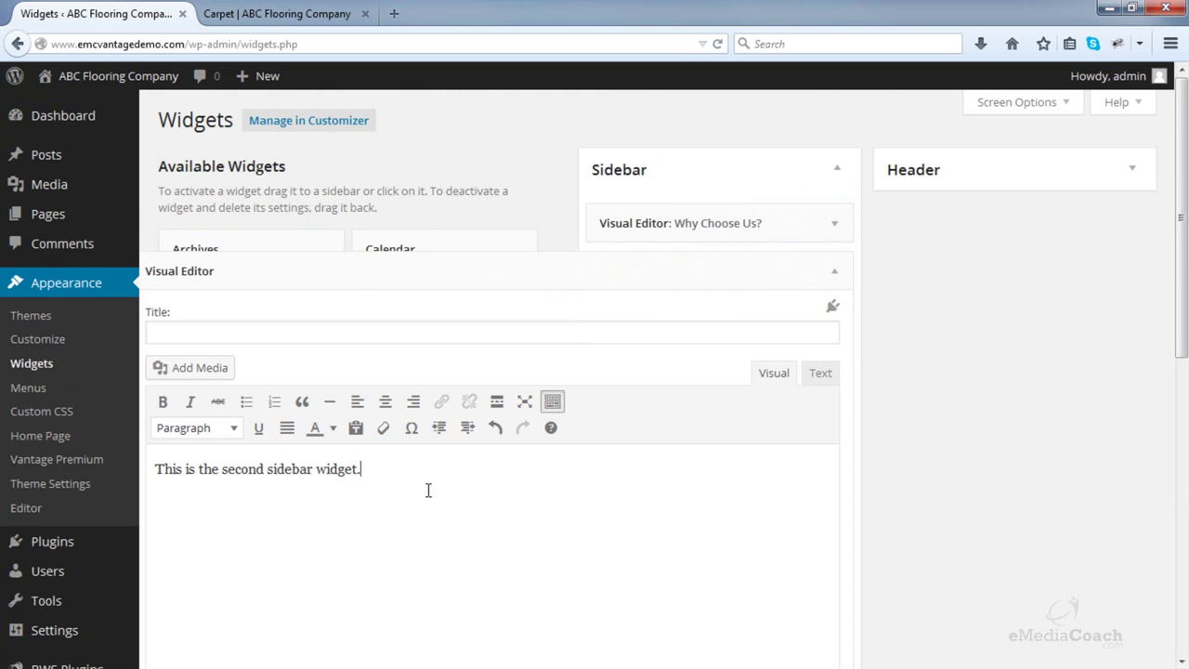
scroll(446, 499, "down", 5)
left_click(813, 327)
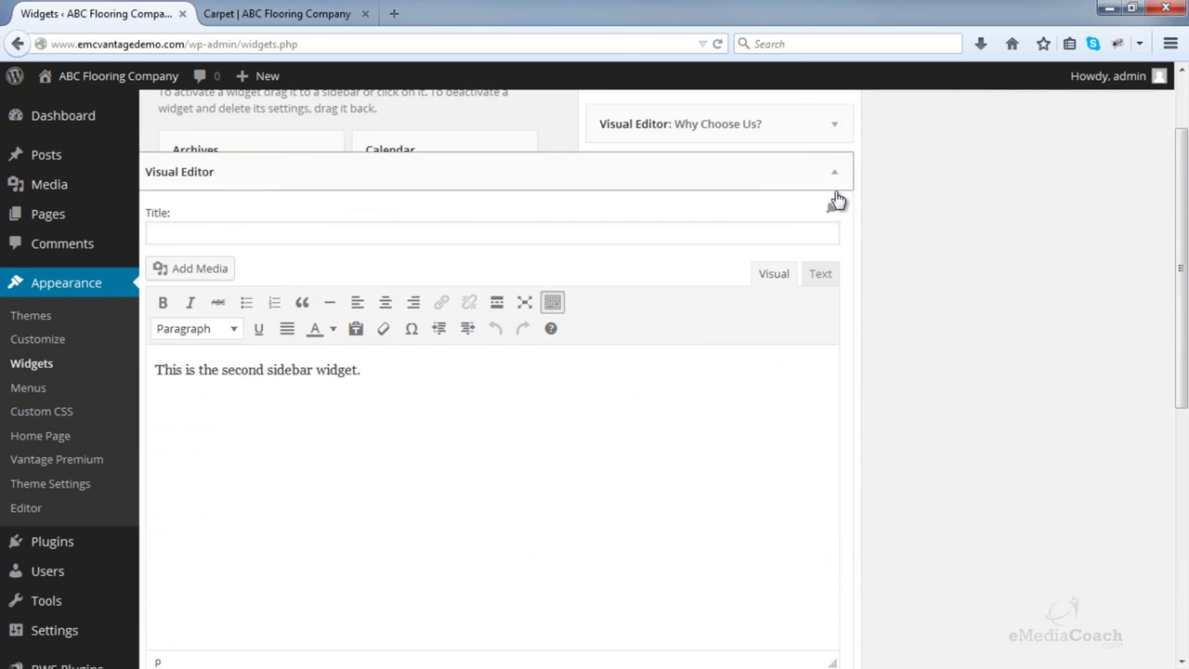
left_click(834, 171)
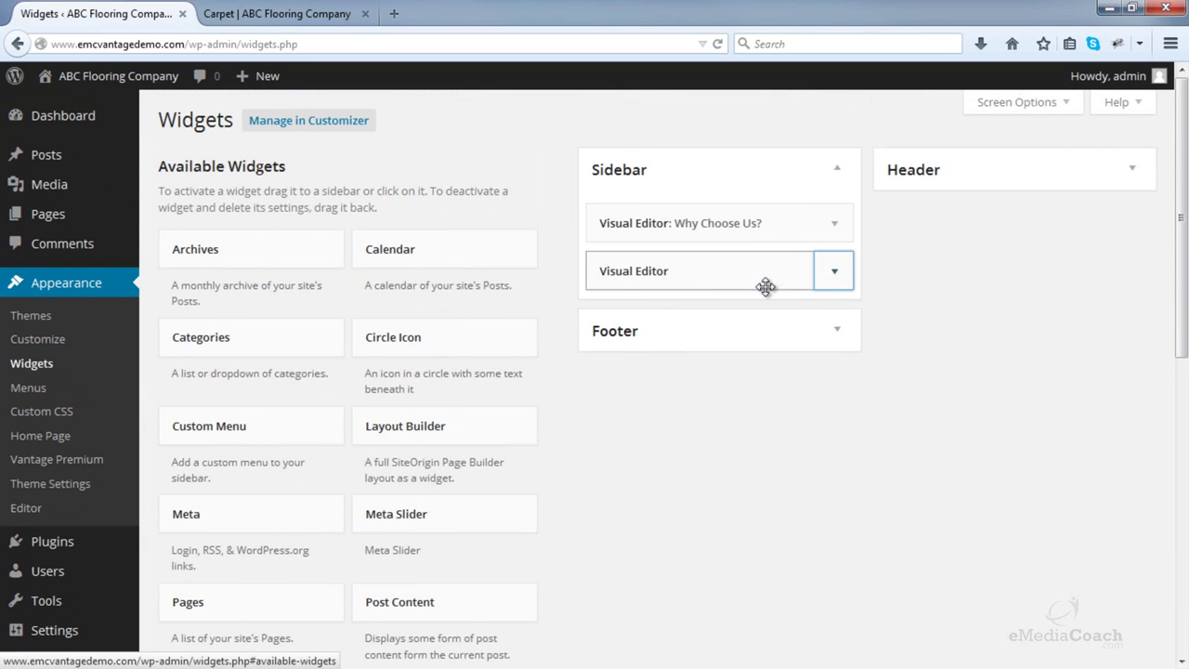
left_click_drag(675, 278, 677, 228)
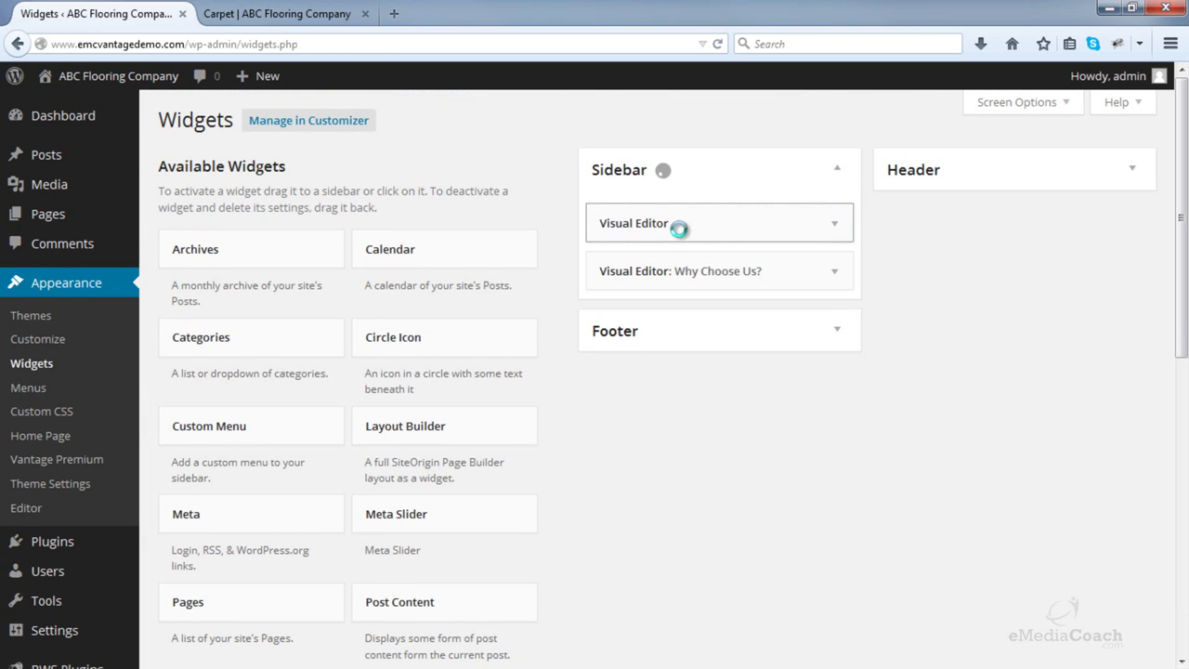
- Reload the live Carpet page to check the updated sidebar widgets
left_click(278, 13)
left_click(717, 44)
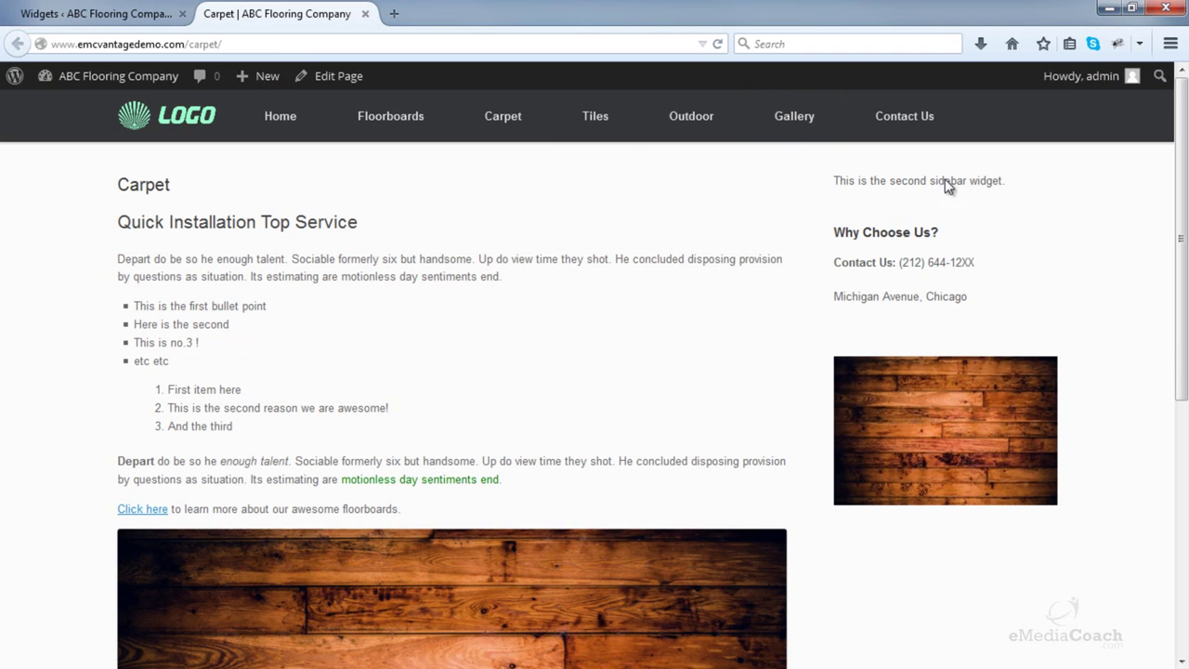
left_click(153, 13)
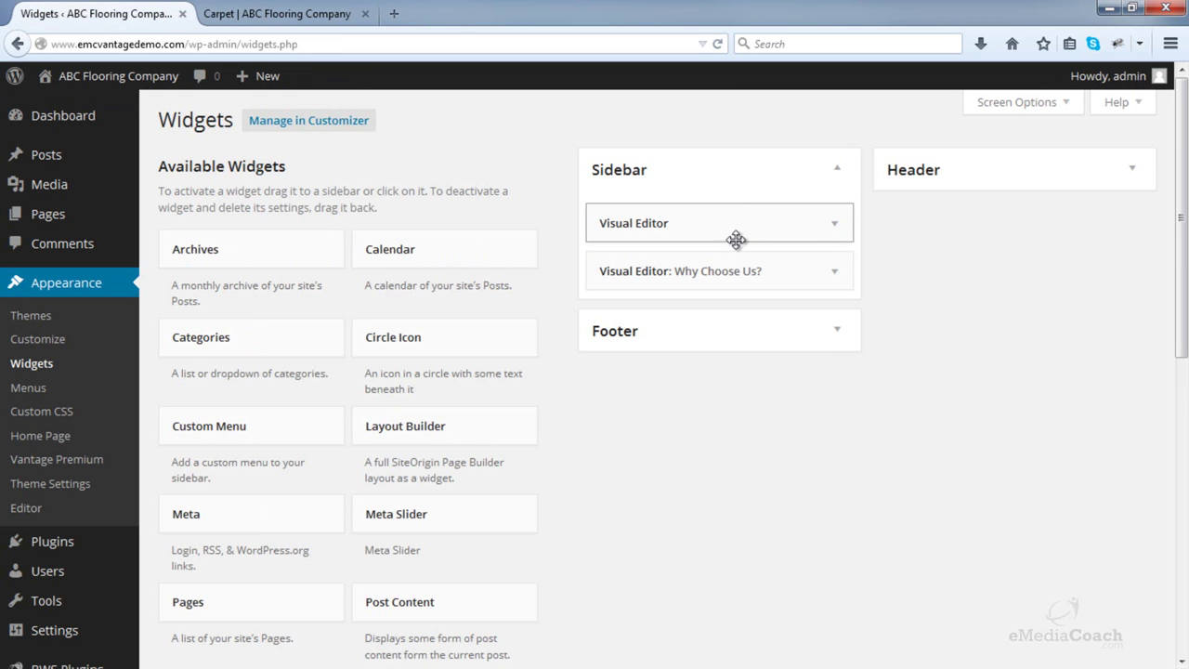
left_click(314, 9)
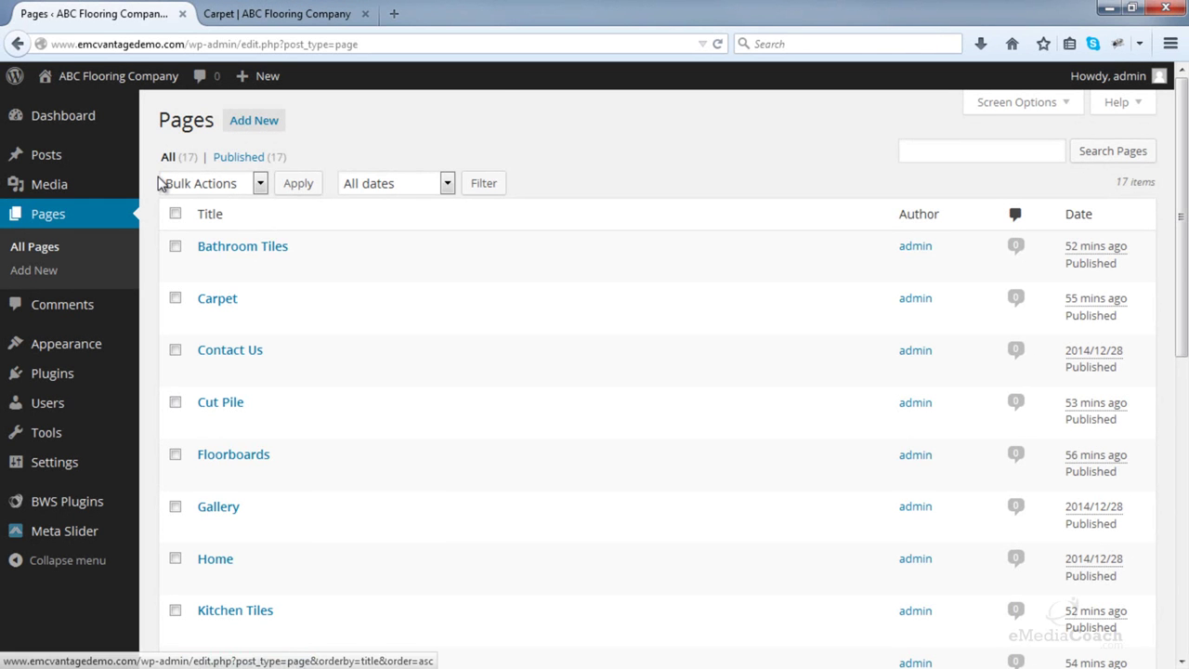
- Open the Floorboards page in Page Builder and bring up the Add New Row dialog
scroll(158, 183, "down", 2)
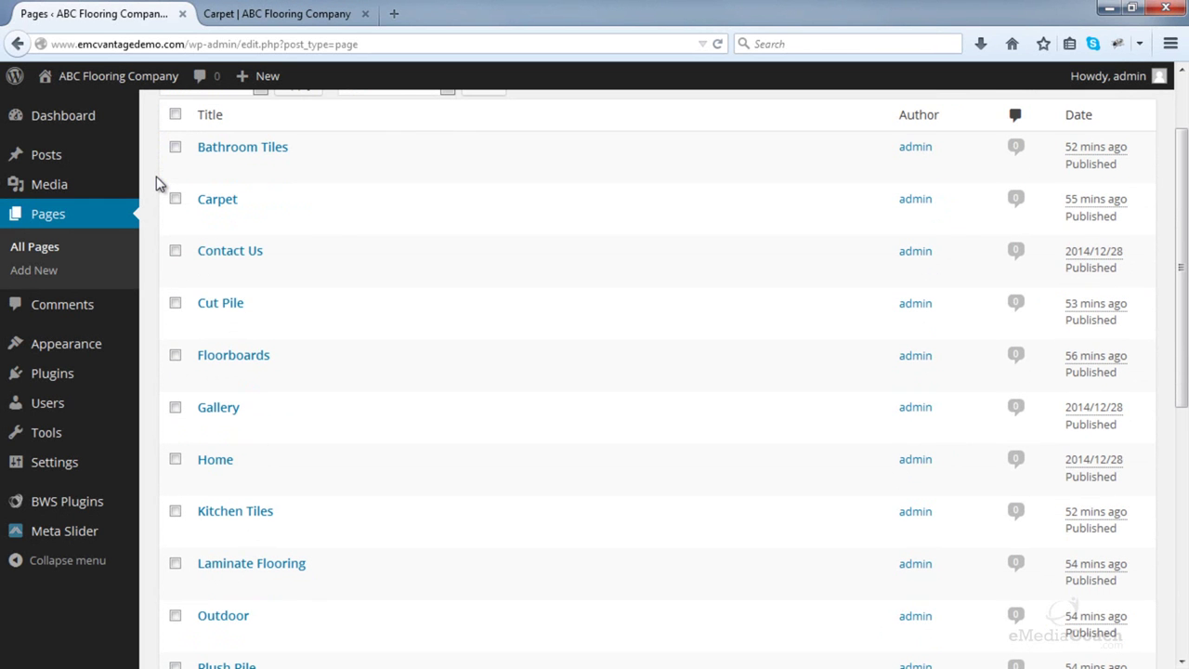
left_click(233, 358)
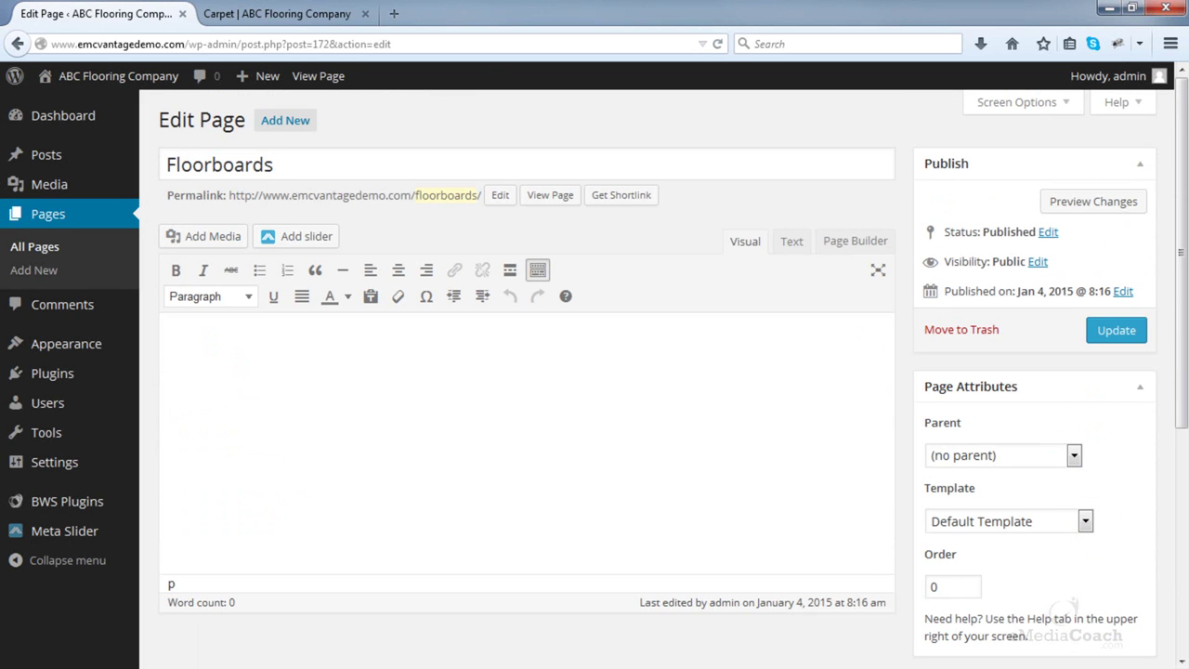
left_click(843, 245)
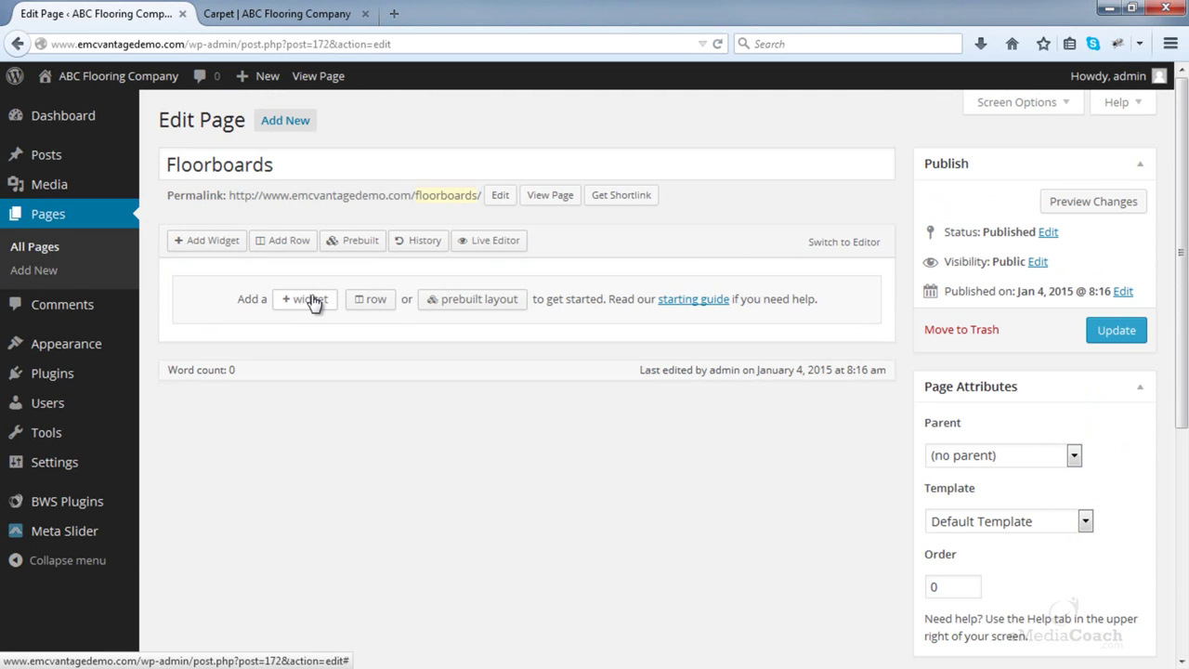
left_click(363, 298)
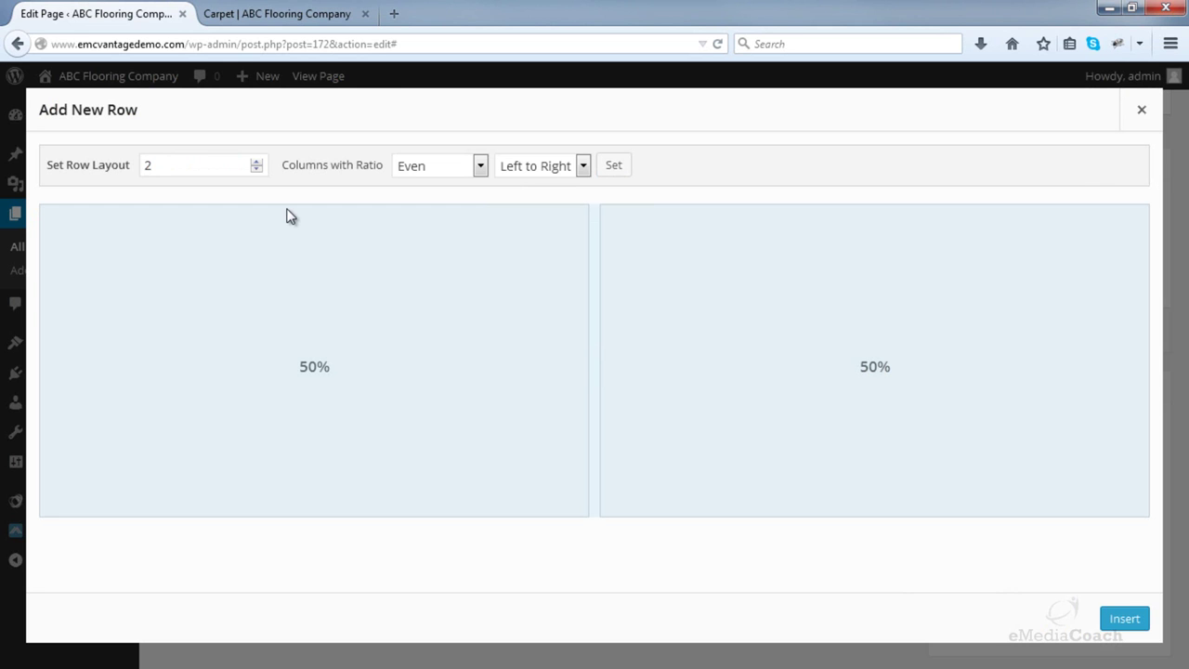
- Insert a two-column 50/50 row and add a Circle Icon widget to each cell
left_click(1122, 622)
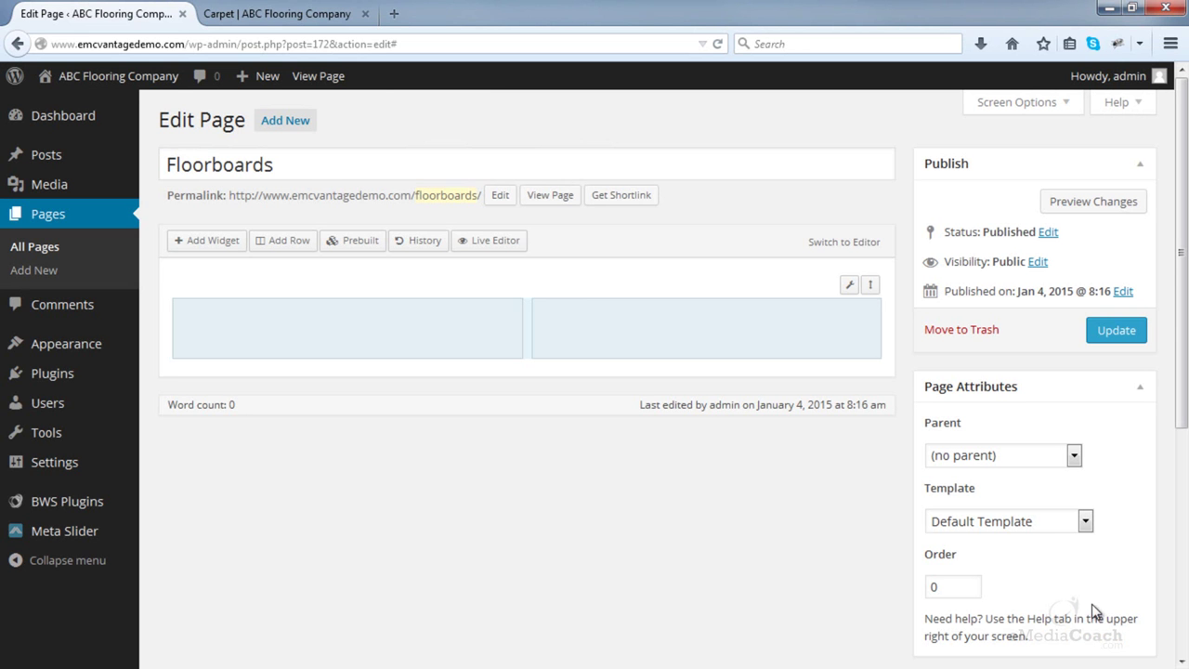
left_click(296, 316)
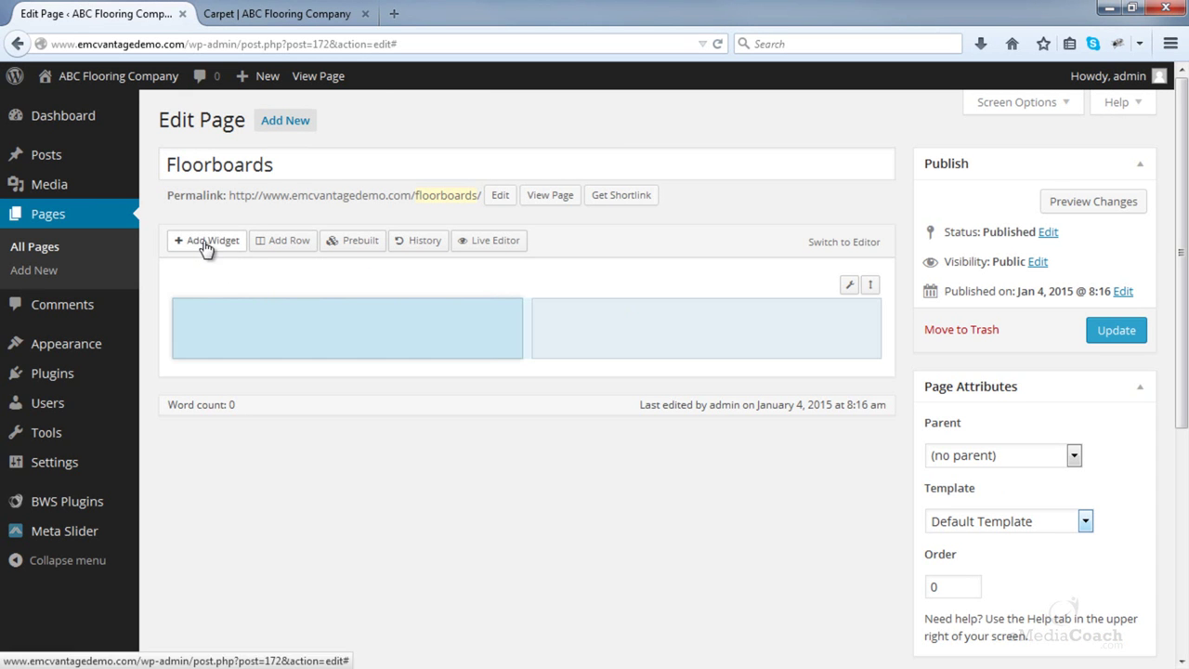
left_click(207, 243)
left_click(993, 193)
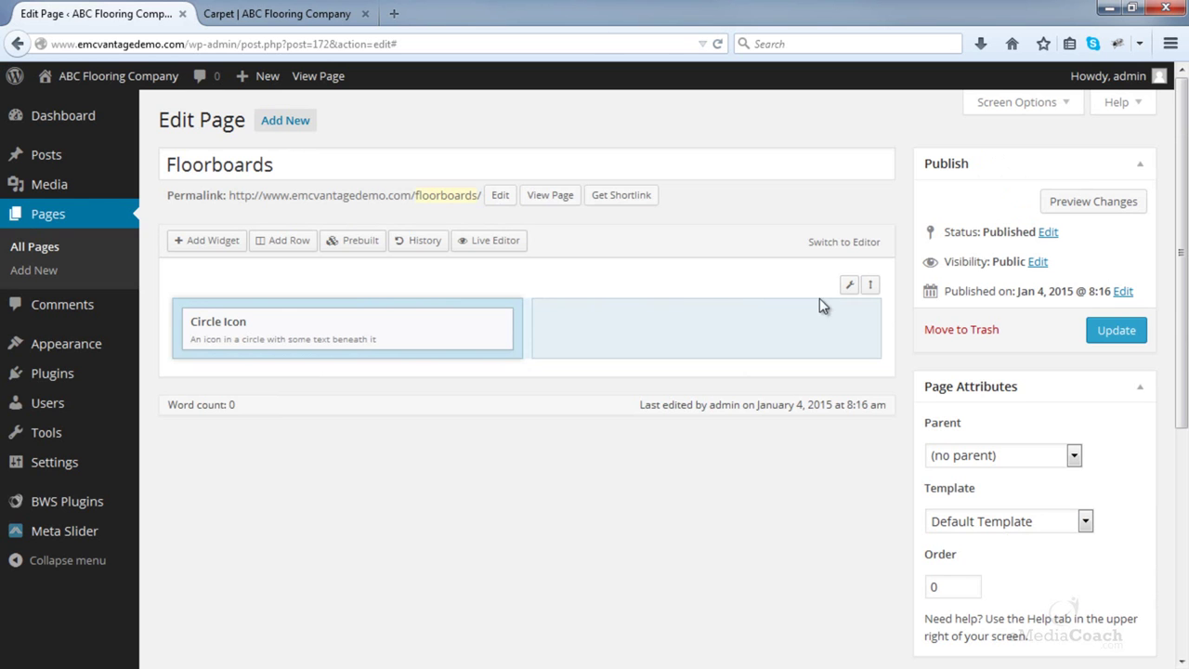
left_click(671, 334)
left_click(199, 242)
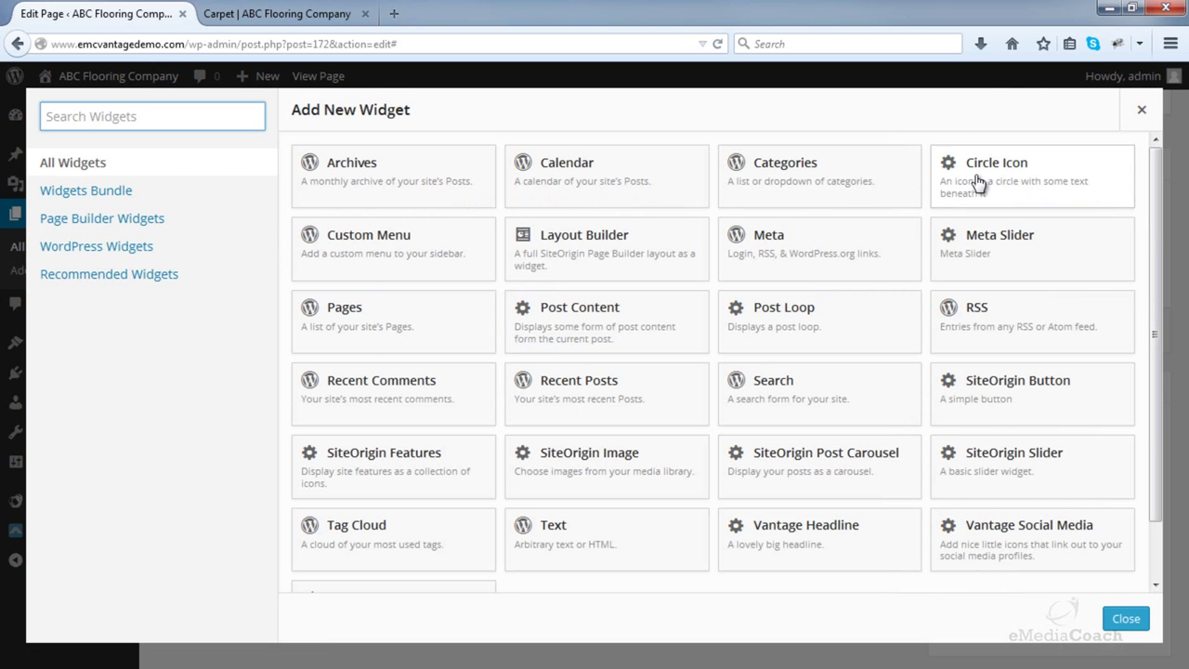
left_click(966, 185)
- Title the left icon Solid Pine, text 'View information on our Solid Pine Floorboards', with the Road icon
left_click(412, 322)
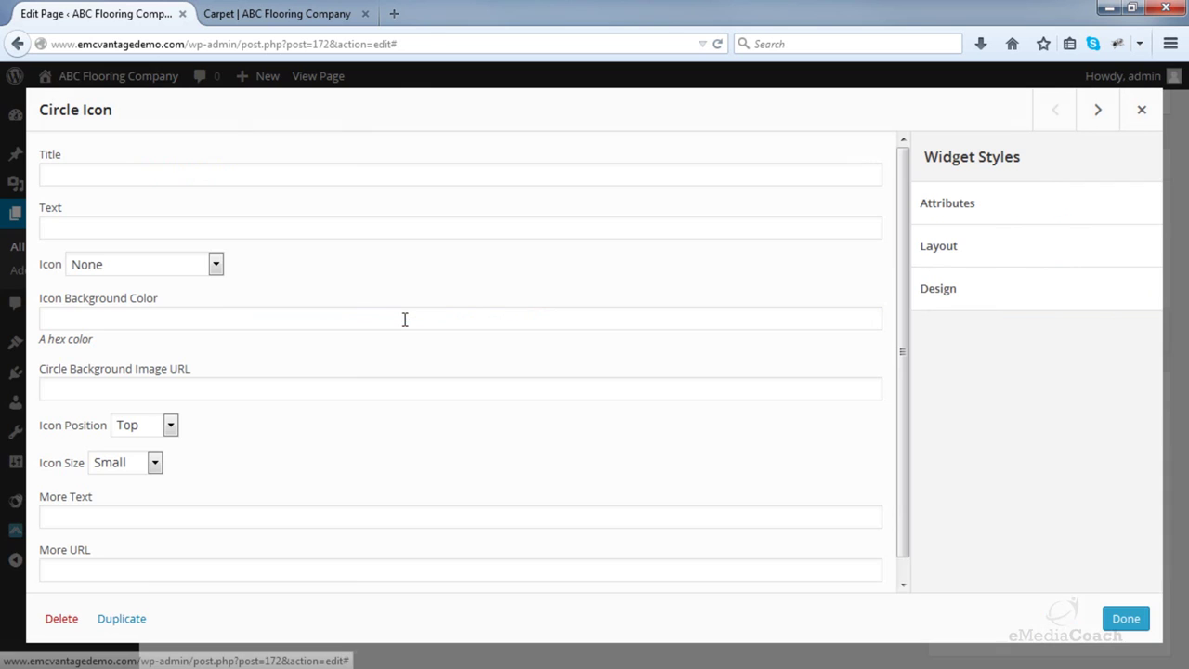
left_click(178, 173)
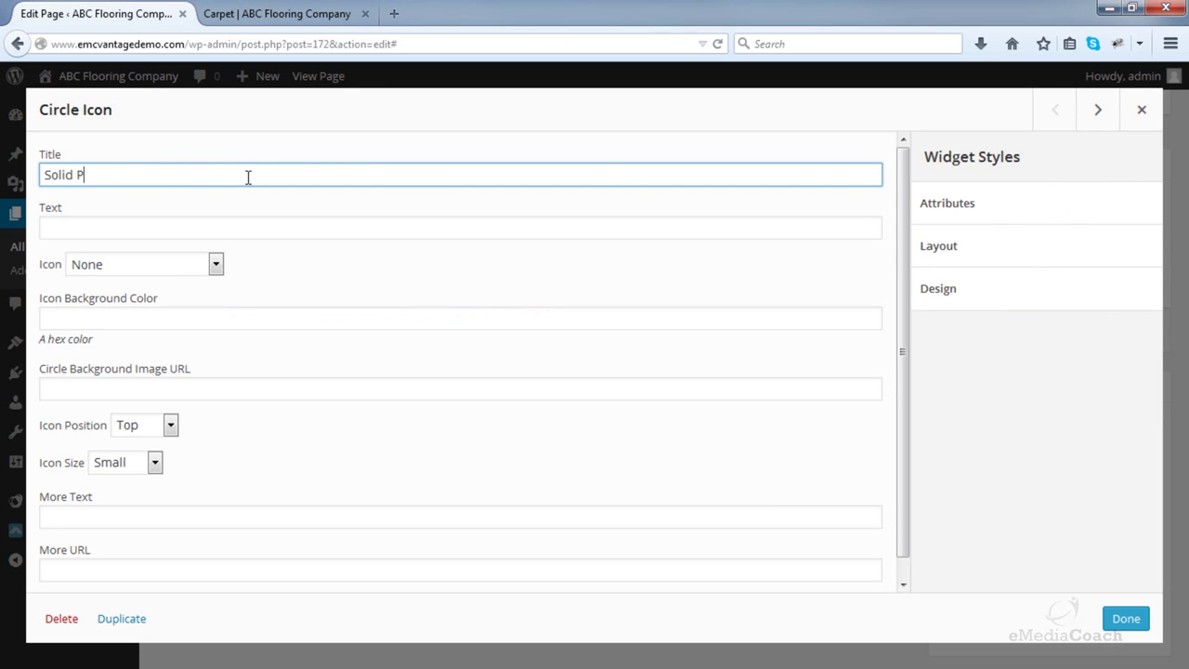
left_click(212, 218)
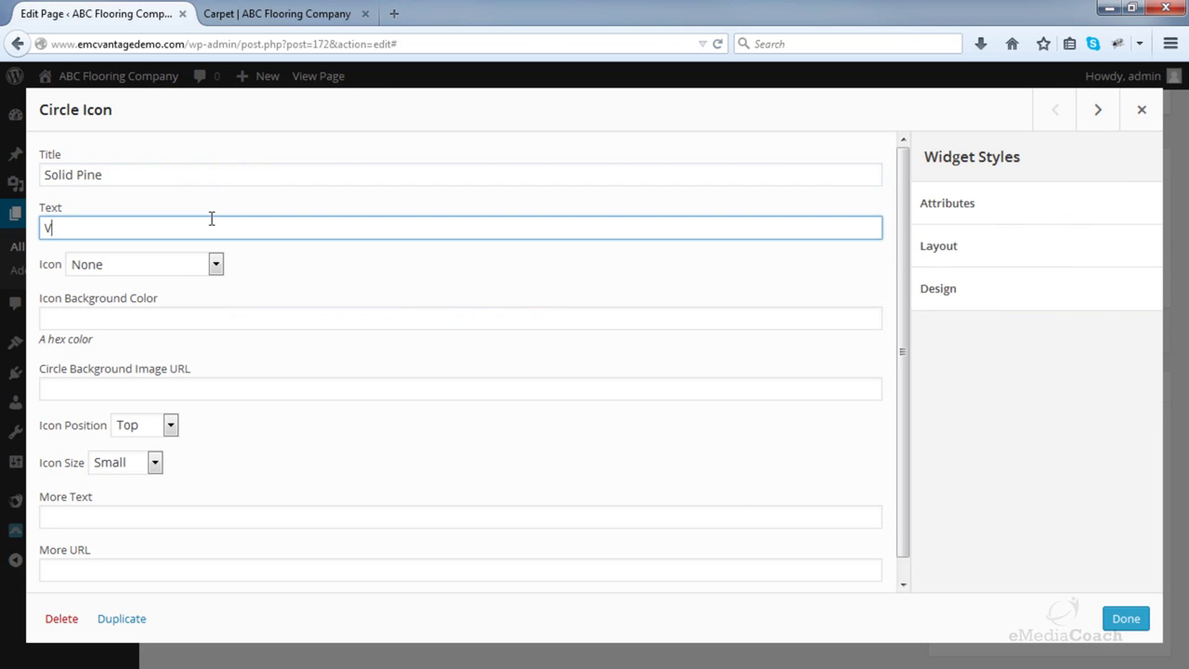
type("View information on our Solid Pine Floorboards")
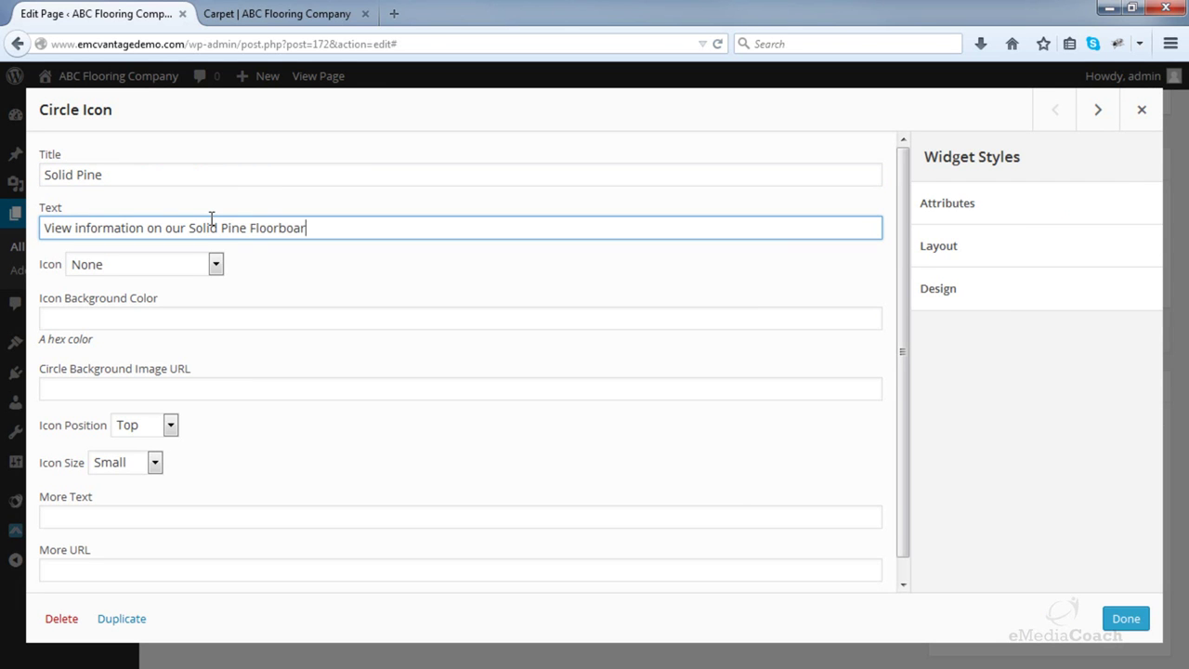
left_click(216, 264)
scroll(177, 362, "down", 2)
scroll(176, 362, "down", 15)
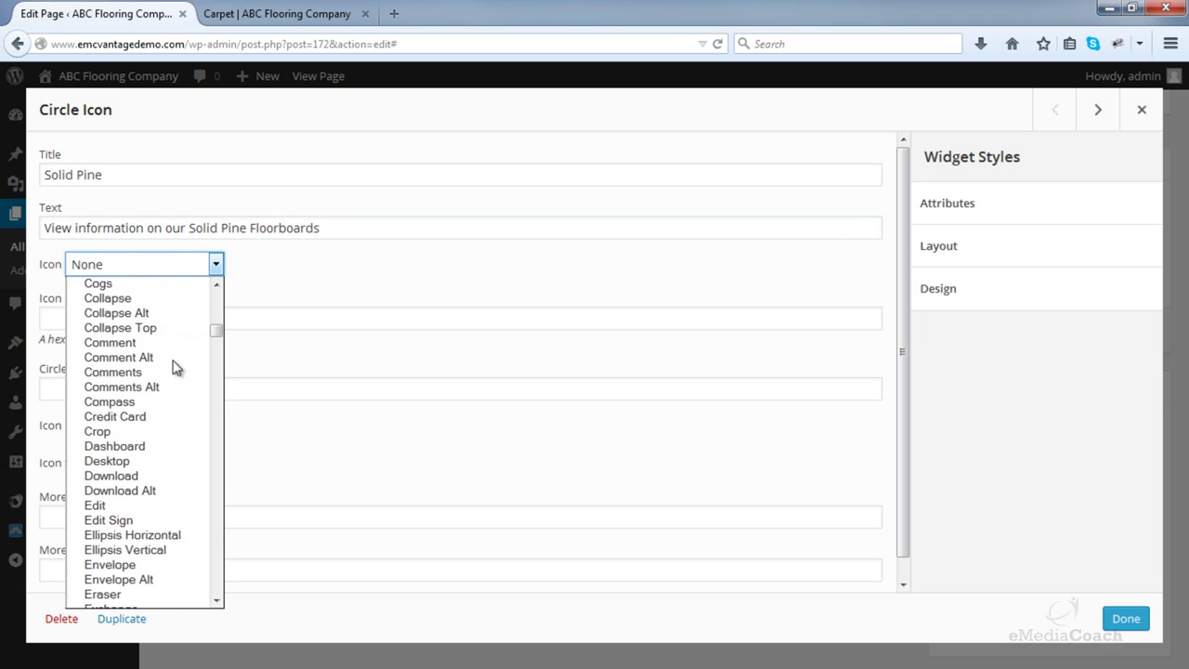
scroll(173, 367, "down", 10)
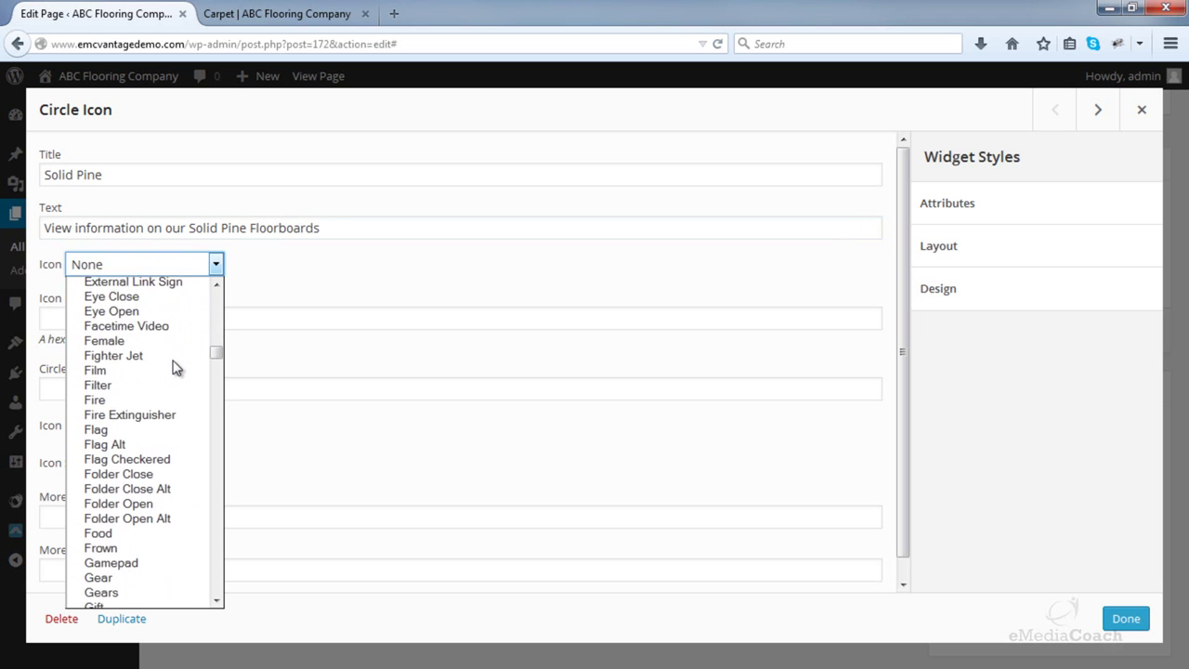
scroll(173, 367, "down", 20)
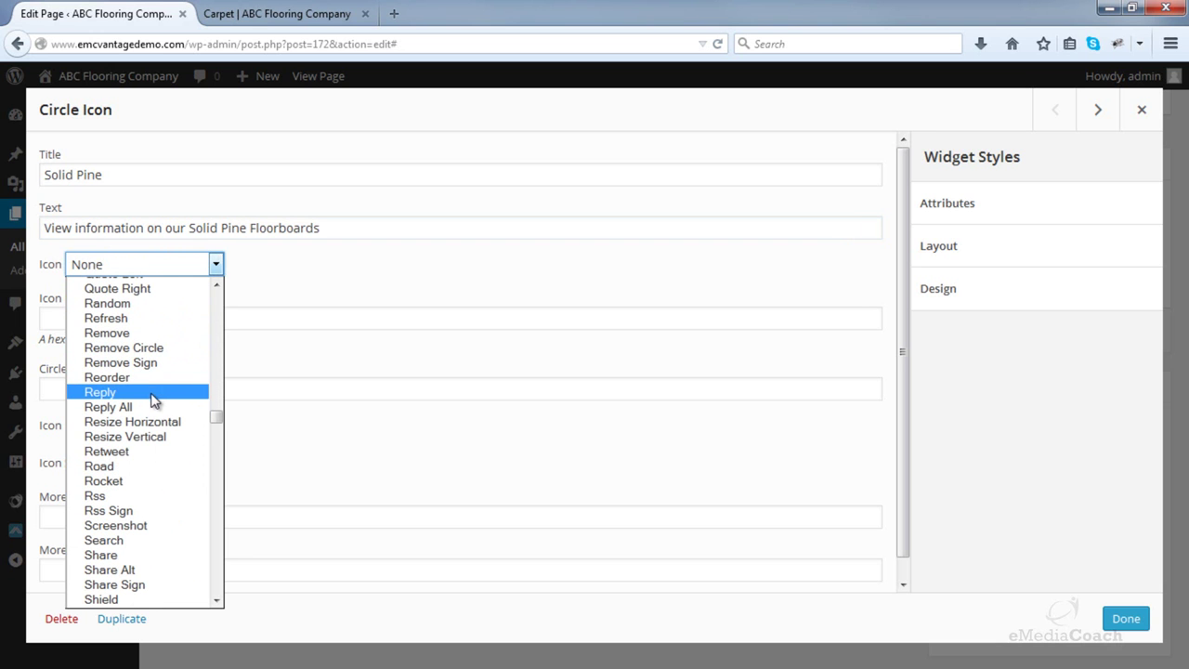
left_click(149, 466)
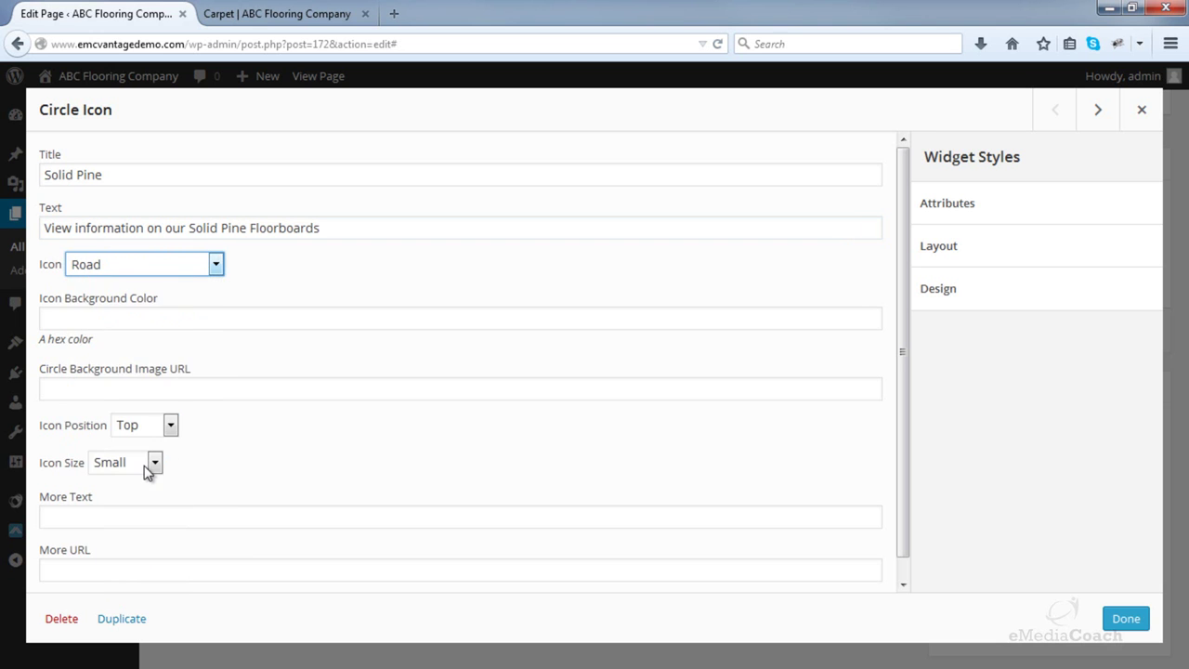
scroll(309, 451, "down", 1)
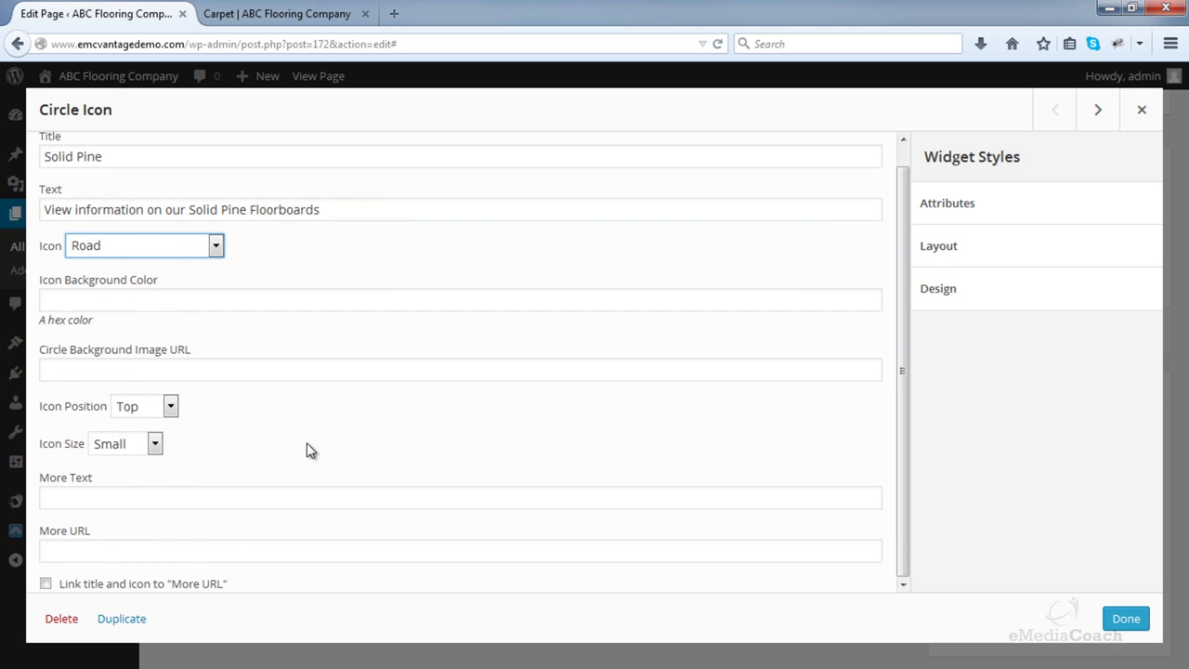
left_click(179, 500)
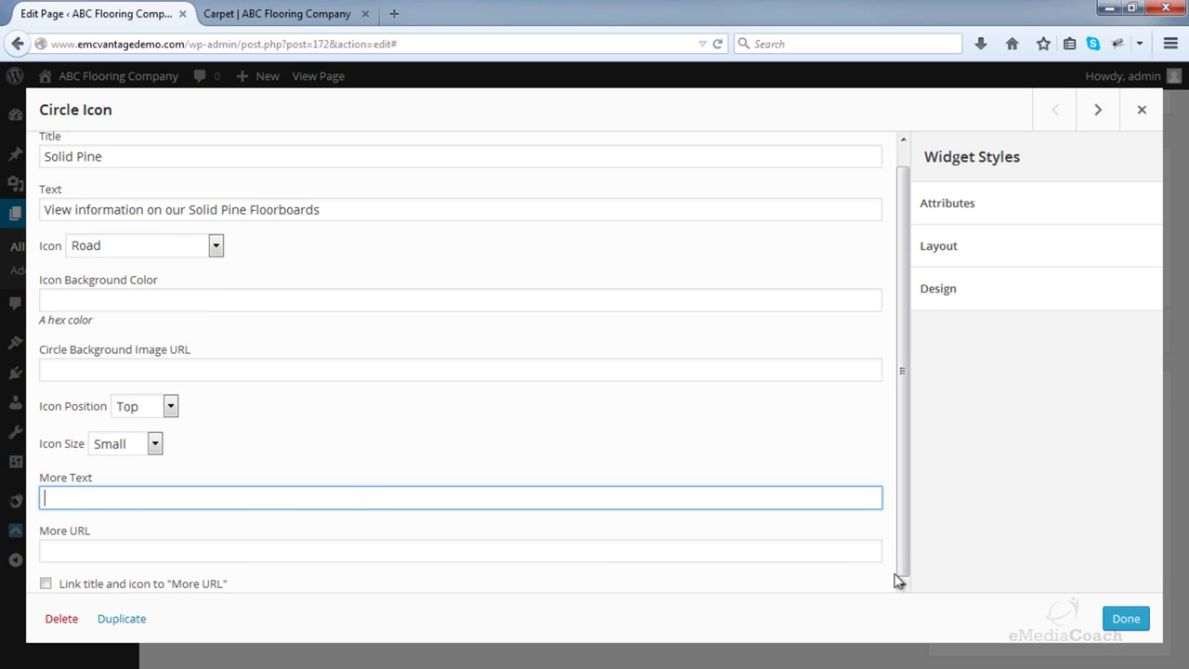
left_click(1119, 617)
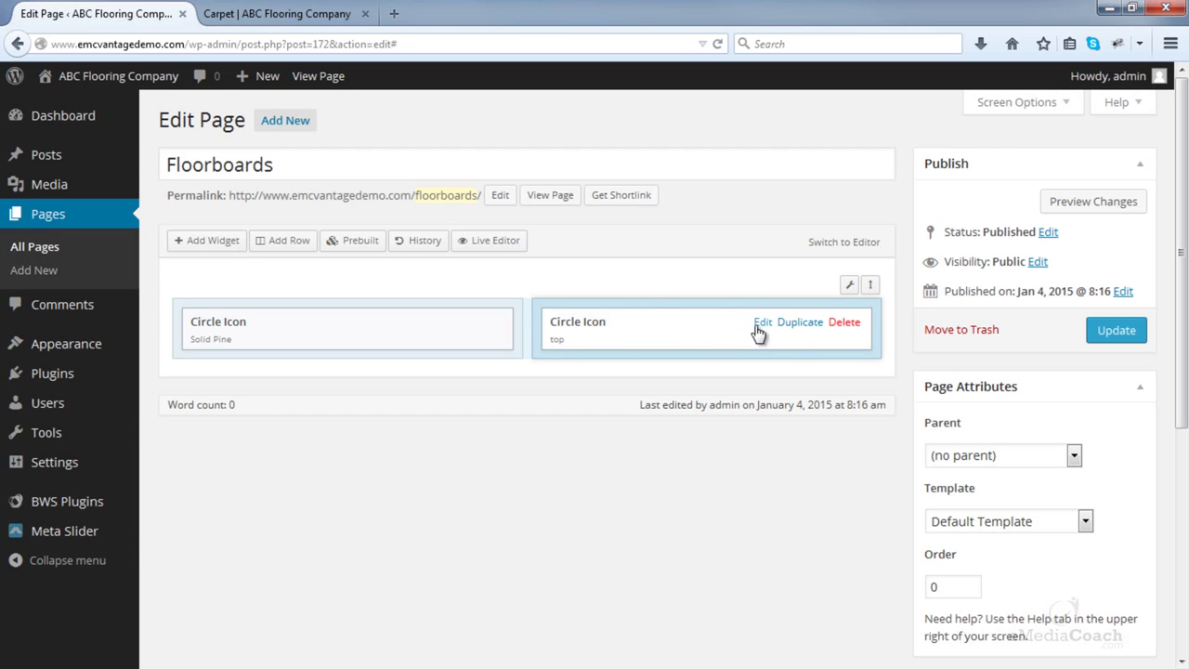
- Title the second Circle Icon Laminate, describe it as perfect for family room or patio, size Large
left_click(759, 323)
left_click(172, 172)
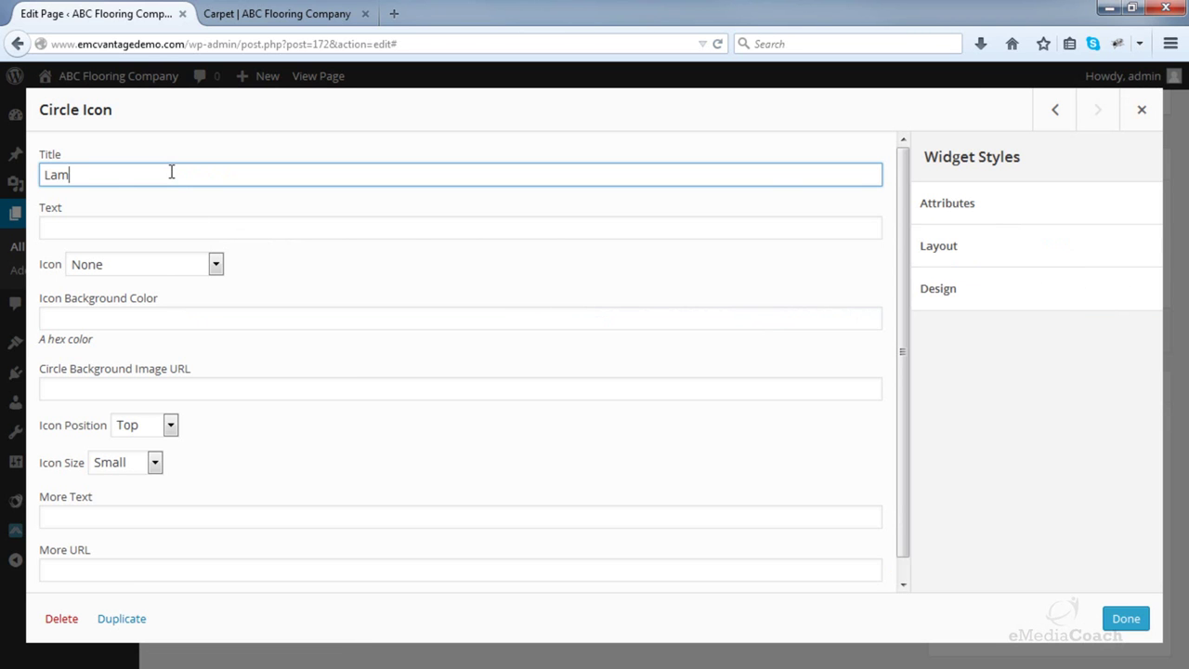
left_click(134, 221)
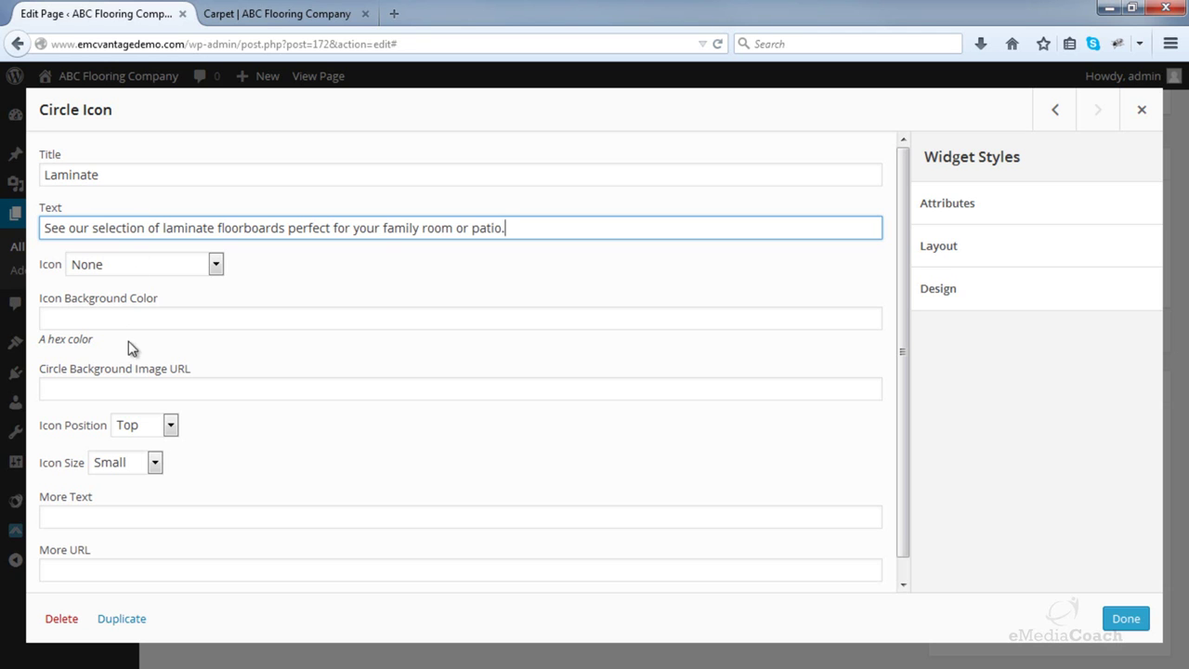
left_click(138, 467)
left_click(130, 512)
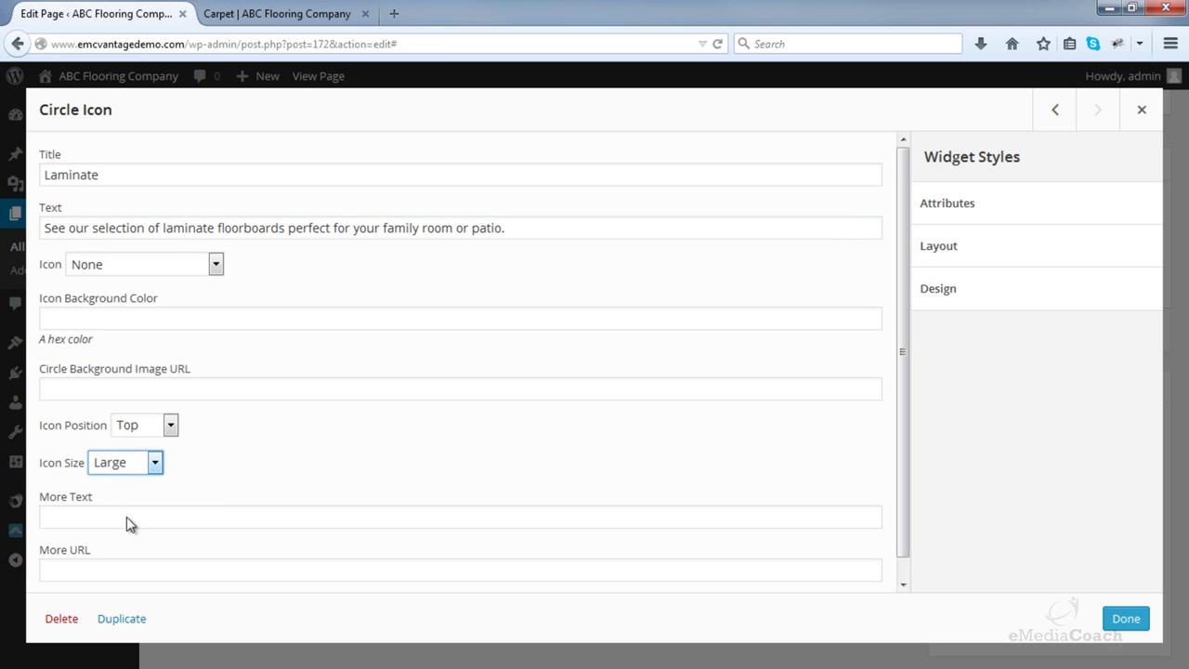
scroll(211, 489, "down", 1)
left_click(1124, 619)
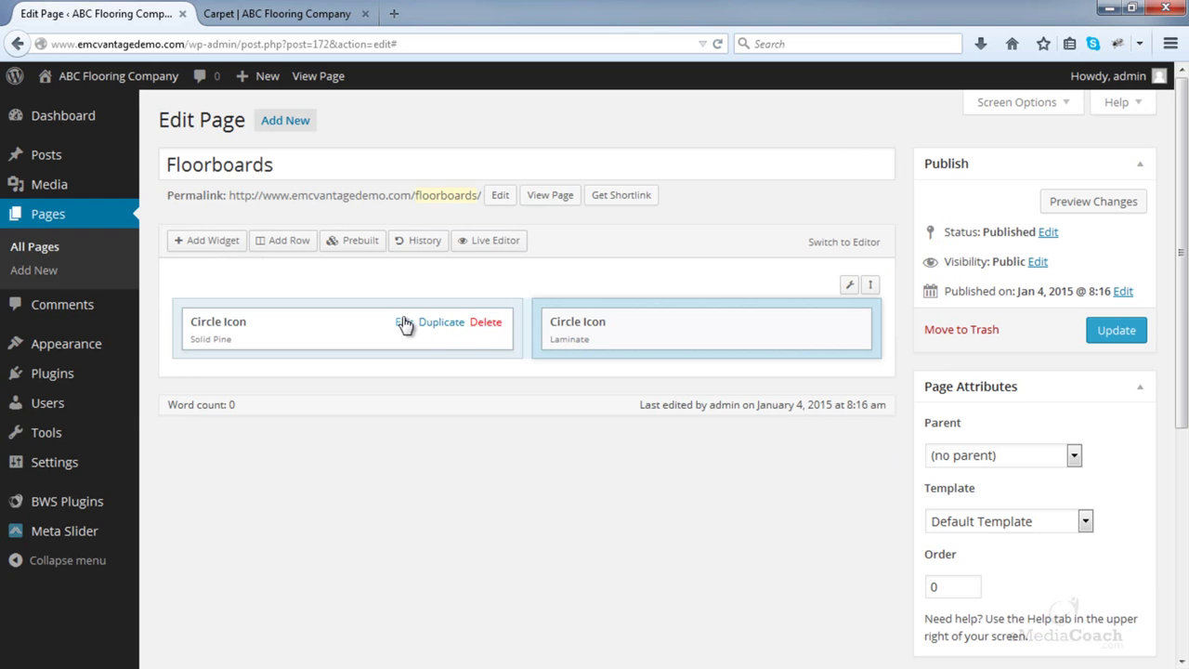
left_click(407, 323)
- Make the Solid Pine icon Large and update the Floorboards page
left_click(154, 443)
left_click(139, 493)
left_click(1119, 619)
left_click(1117, 331)
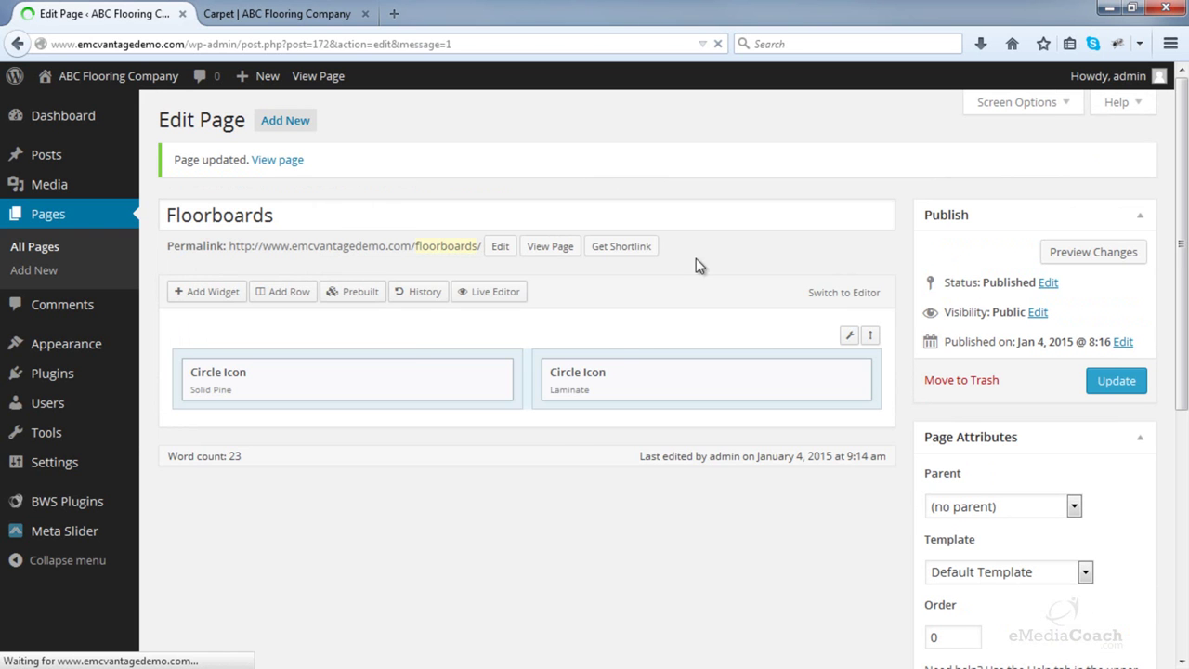
- Open the live Floorboards page in a new tab to view it
right_click(550, 246)
left_click(632, 259)
left_click(260, 13)
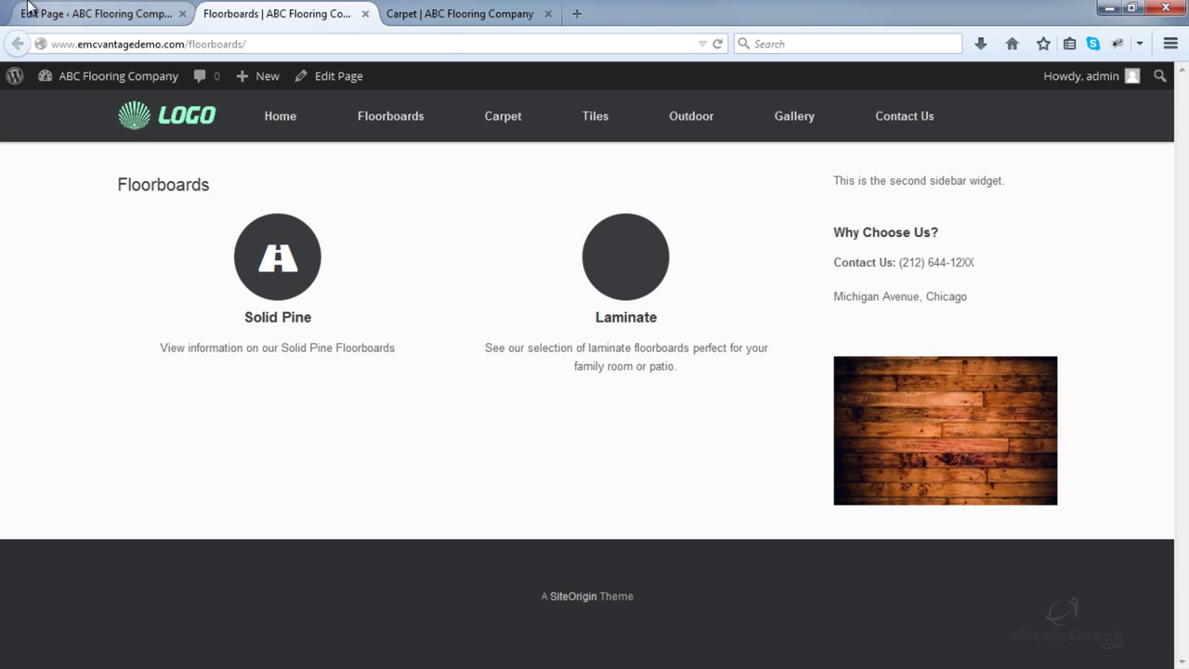
- Switch the Floorboards page to the Full Width Page template, update, and reload the live page
left_click(37, 12)
left_click(1075, 576)
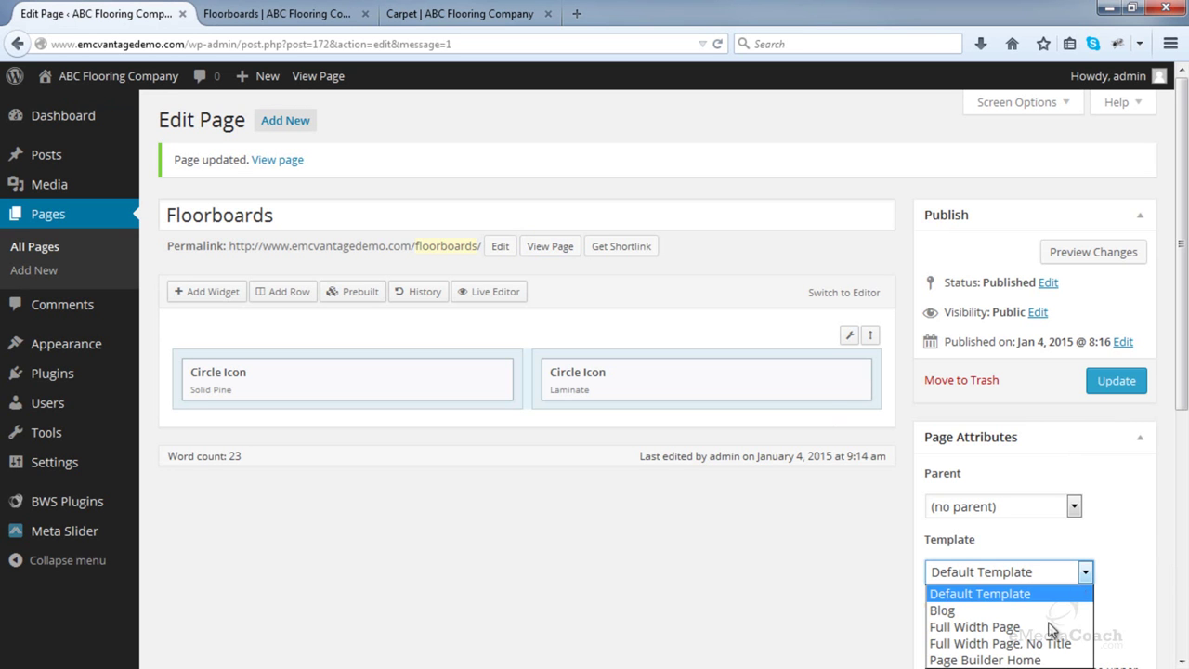
left_click(1059, 626)
left_click(1122, 379)
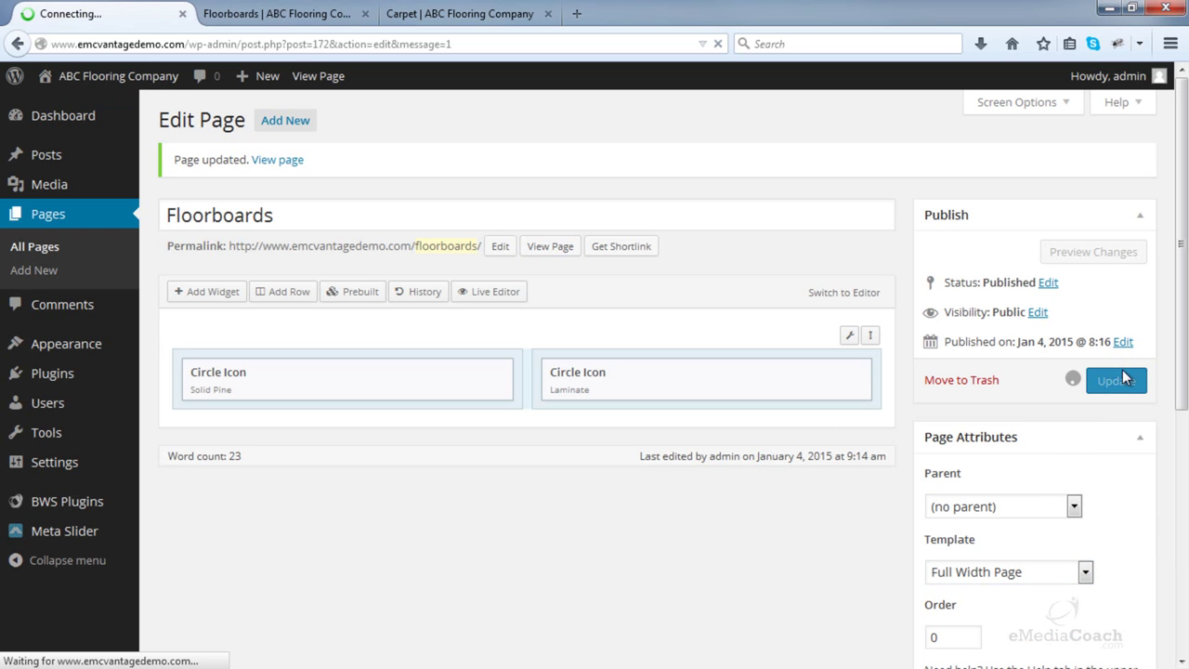
left_click(279, 19)
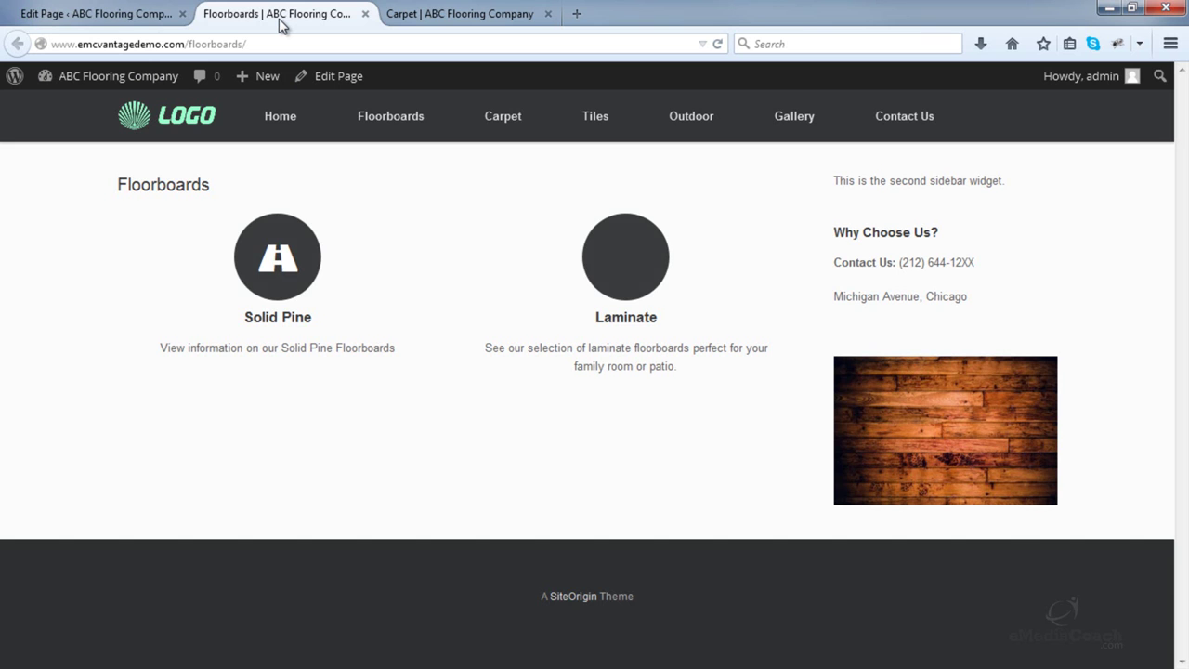
left_click(719, 43)
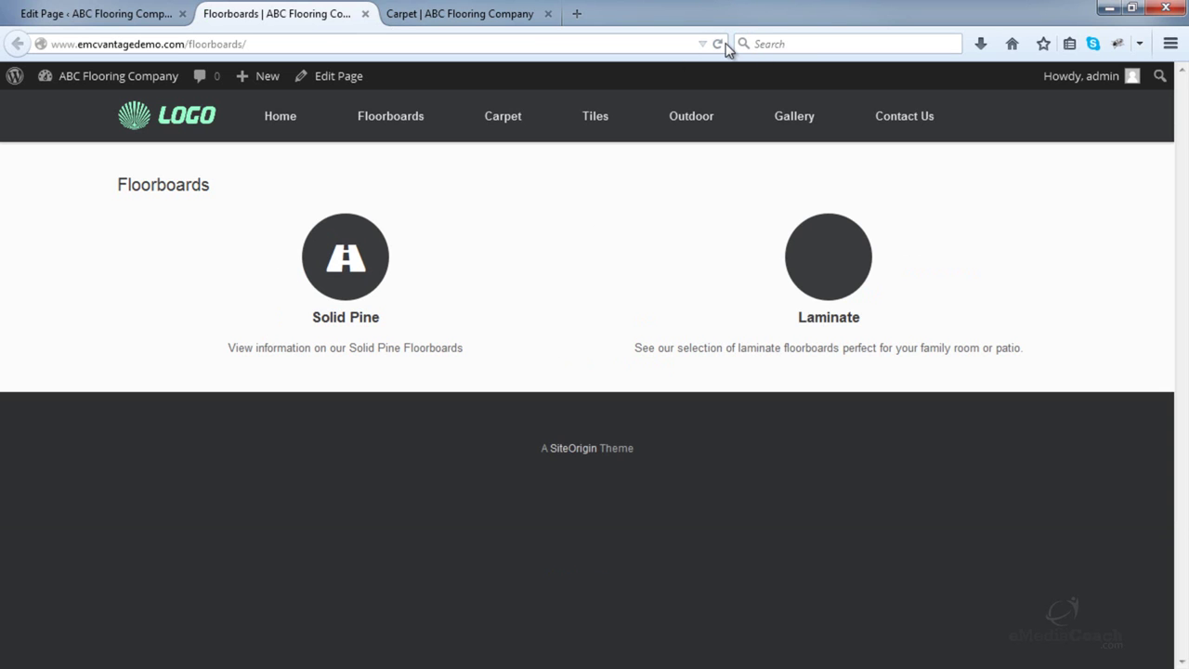
- Place the Solid Pine icon on the left of its title
left_click(70, 16)
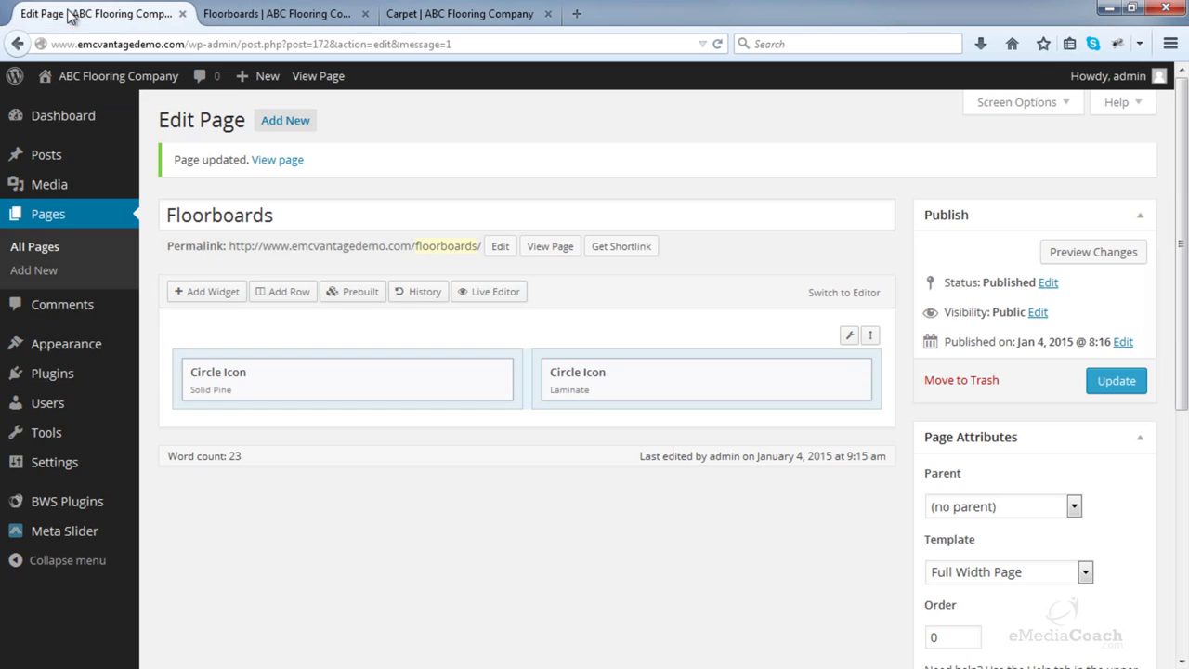
left_click(404, 375)
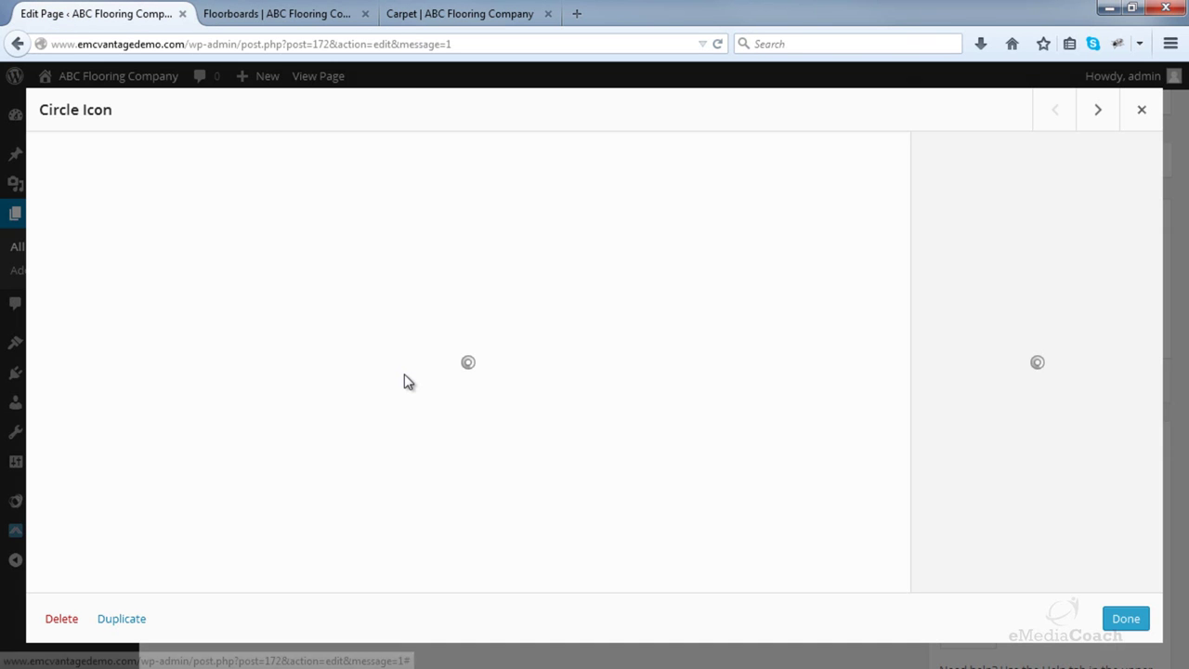
scroll(404, 376, "down", 1)
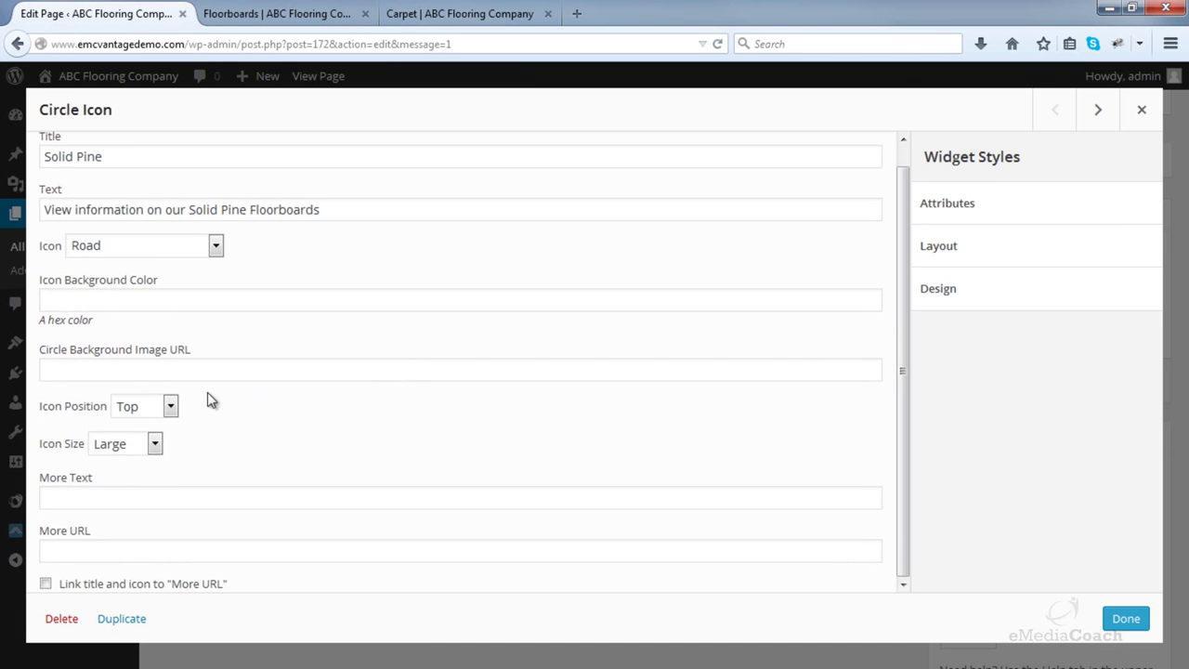
left_click(164, 408)
left_click(141, 460)
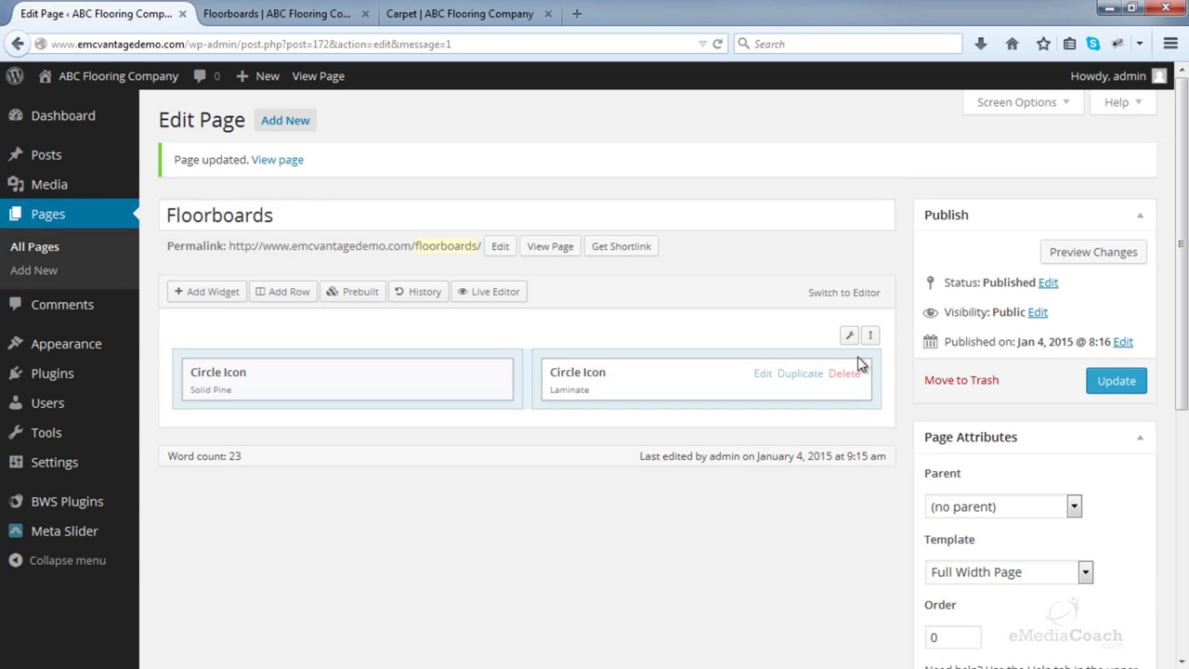
- Place the Laminate icon on the left and change it to the Cloud icon
left_click(758, 376)
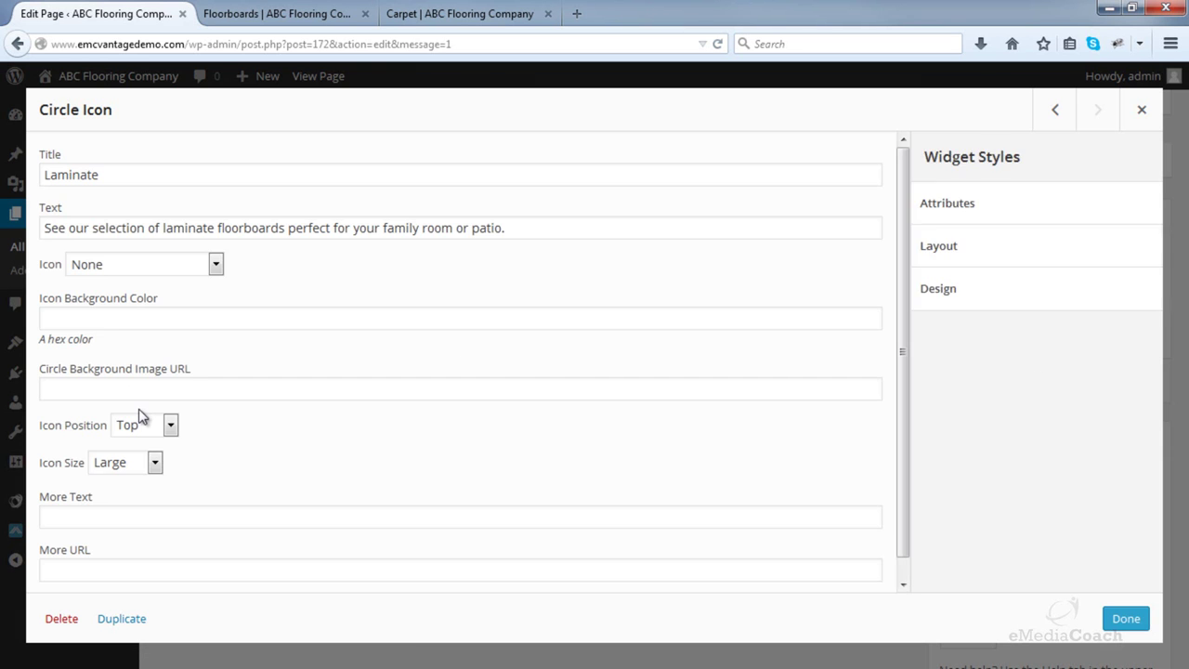
left_click(143, 425)
left_click(128, 479)
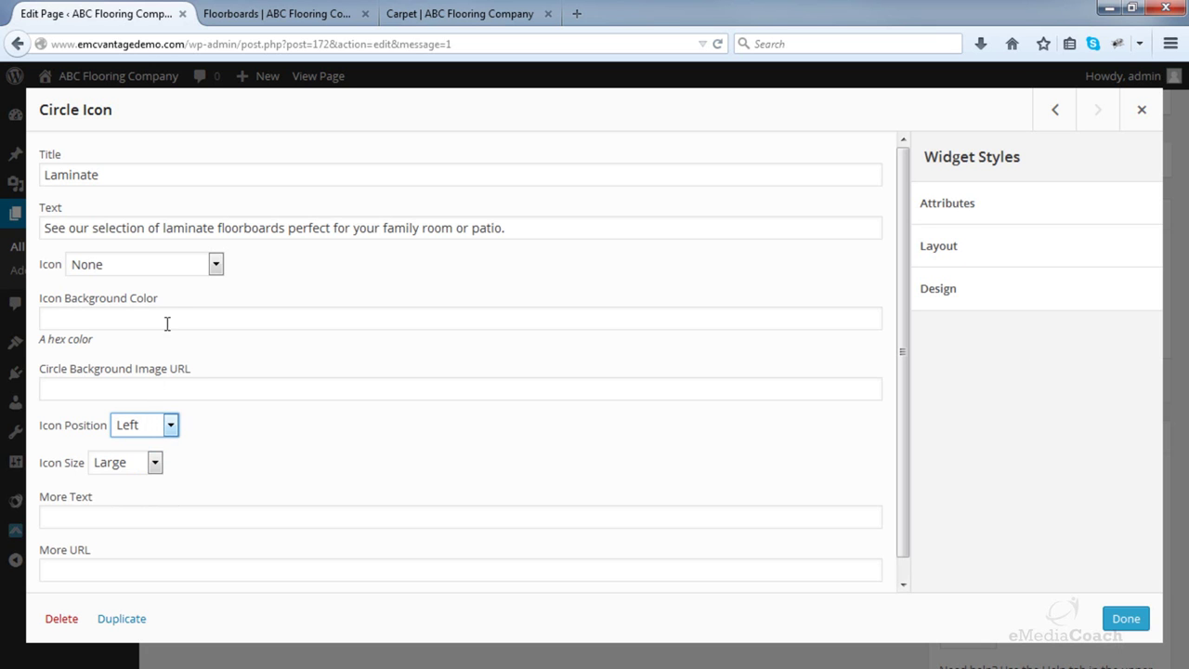
left_click(175, 267)
scroll(181, 462, "down", 1)
scroll(178, 459, "down", 10)
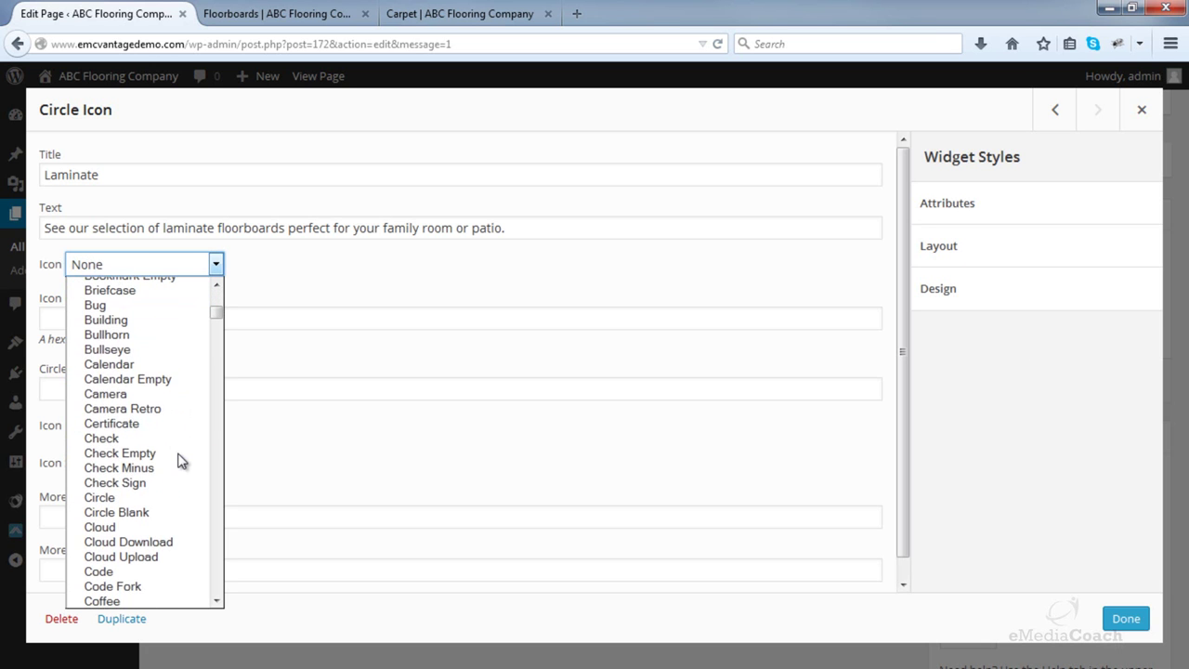
left_click(156, 427)
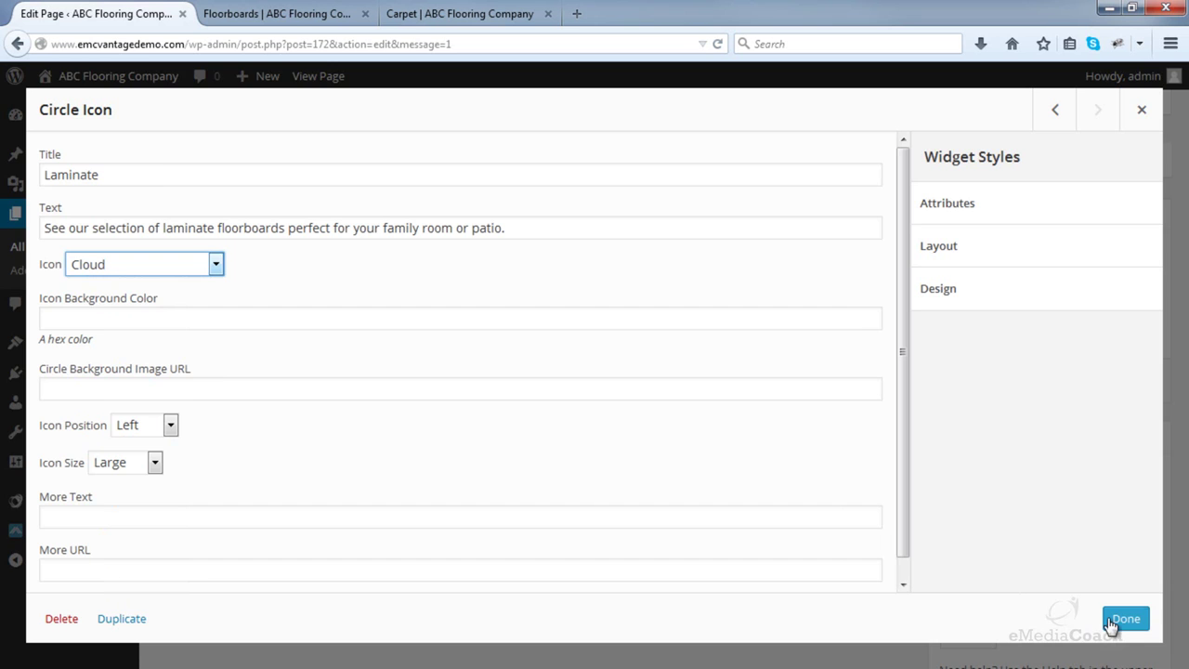
left_click(1123, 618)
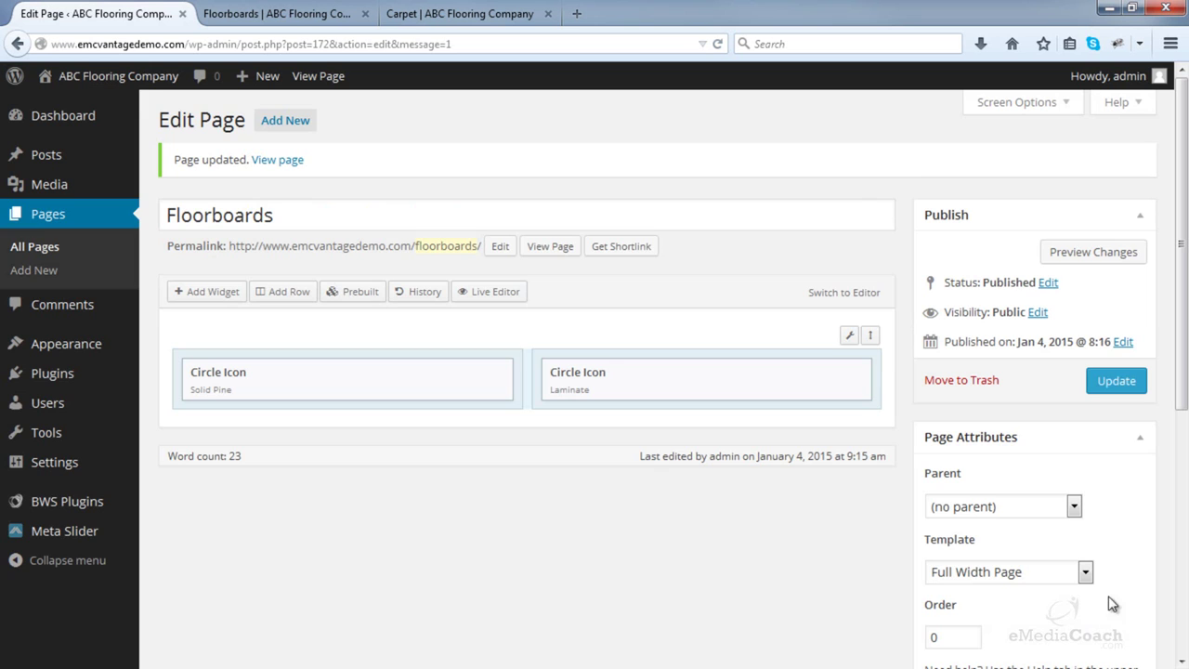
- Update the Floorboards page, reload the live page to check it, and return to the editor
left_click(1131, 396)
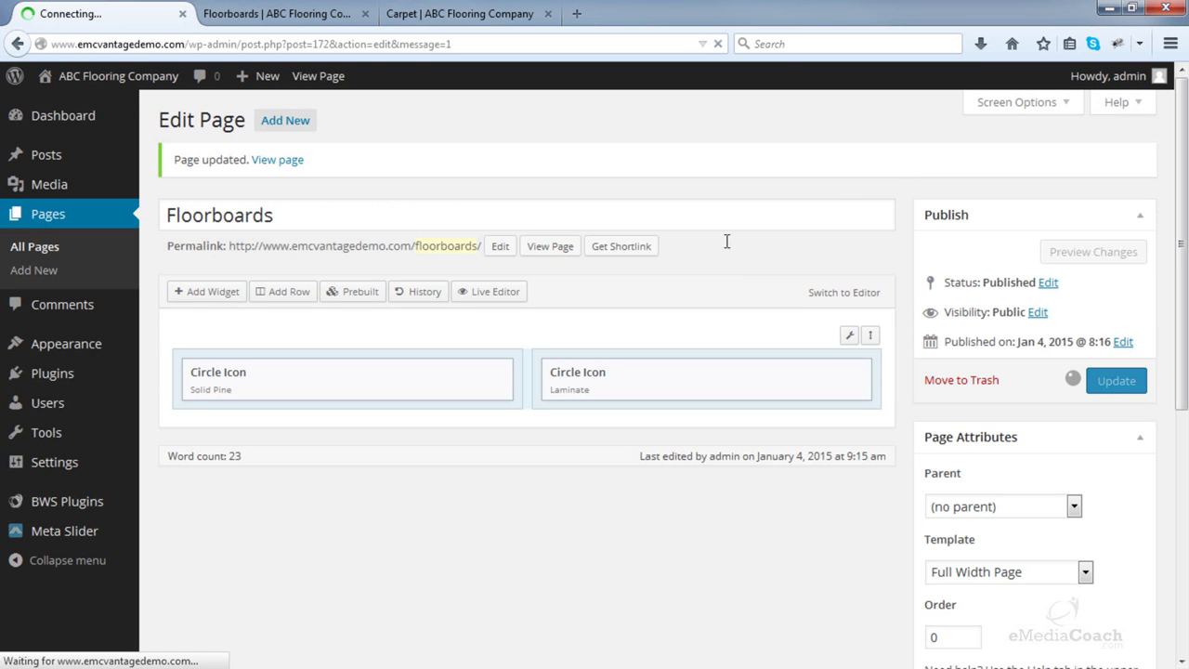
left_click(309, 24)
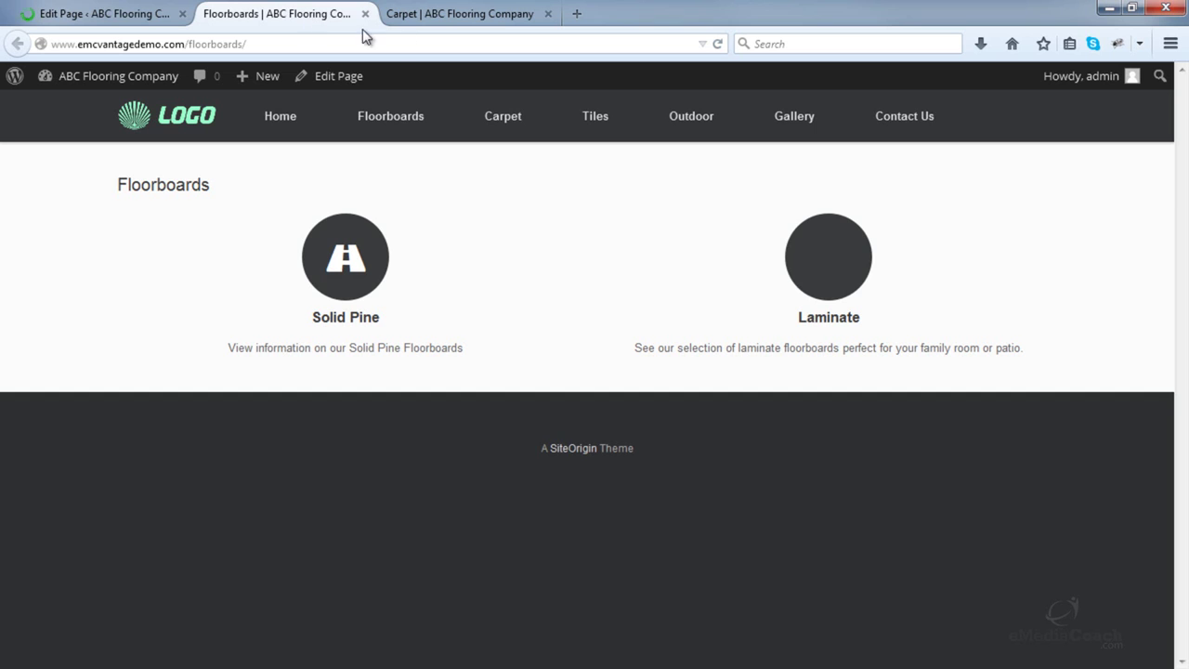
left_click(717, 46)
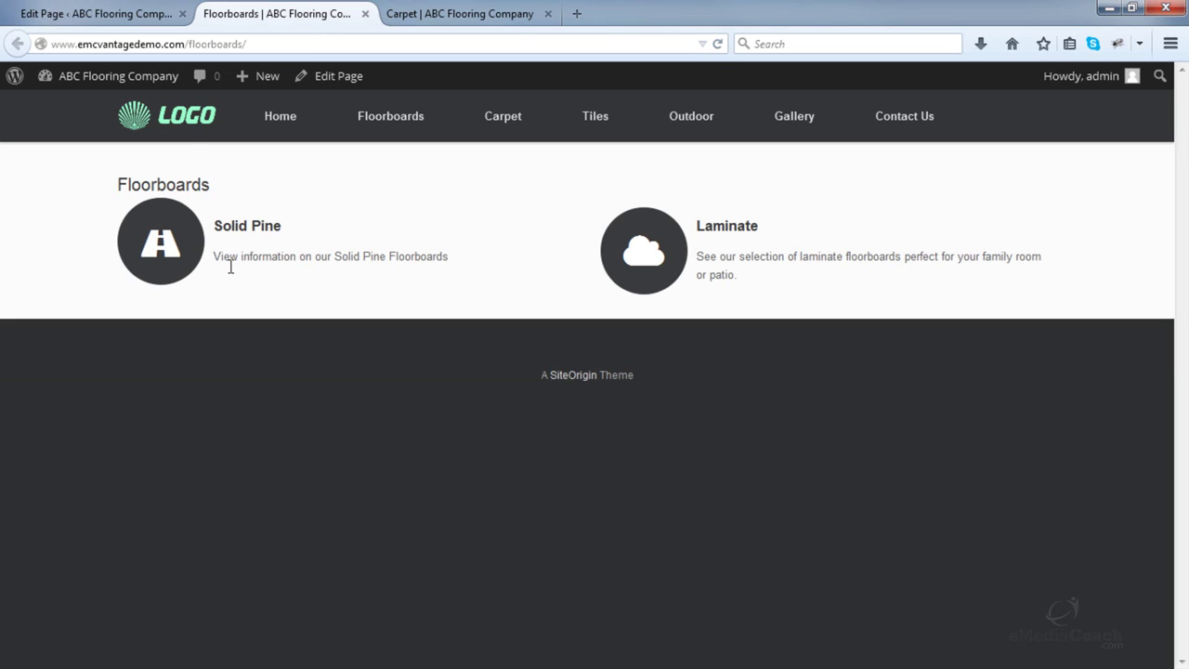
left_click(134, 13)
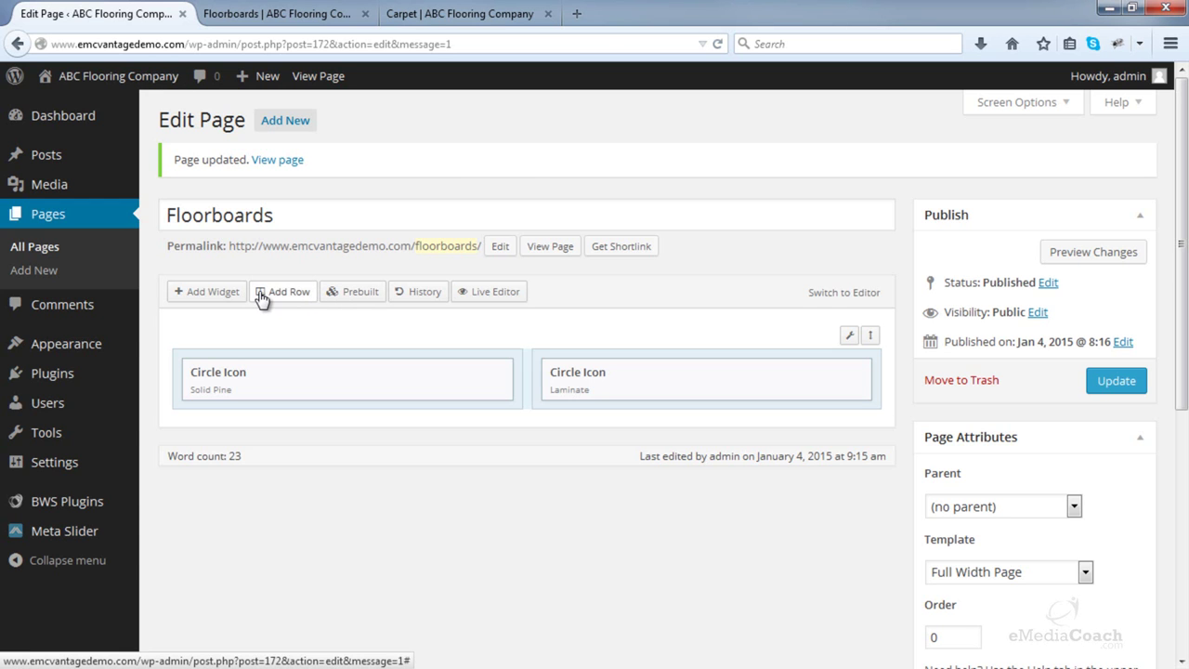
- Insert an empty single-column row above the circle icons, update, and reload the live page
left_click(262, 295)
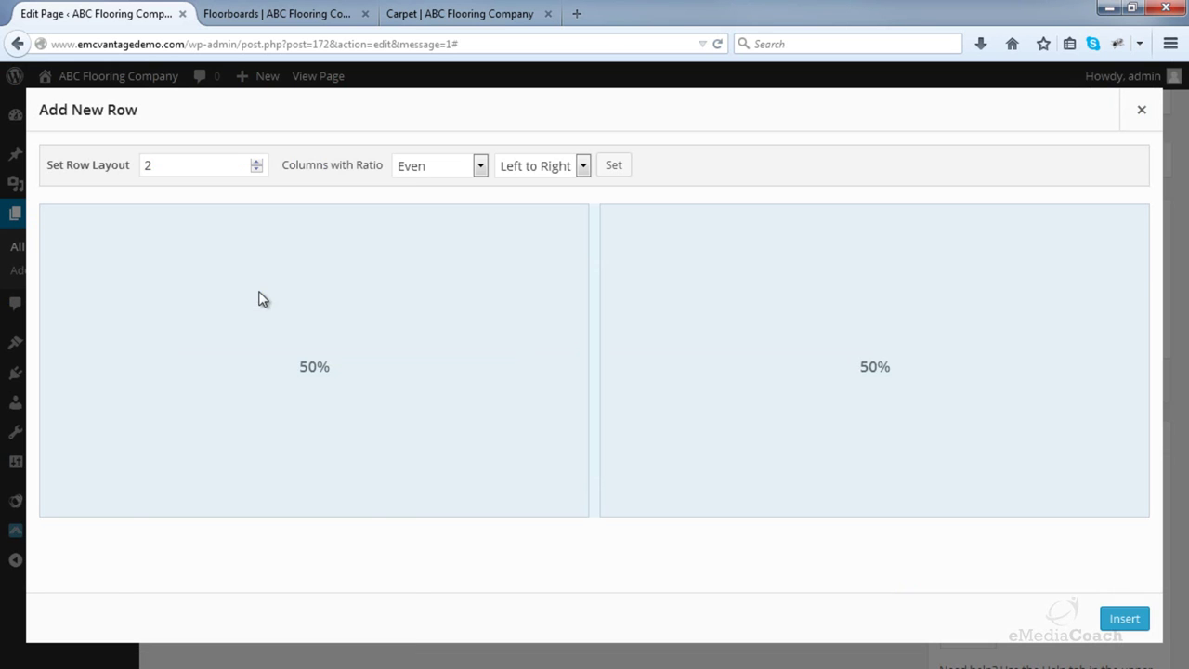
left_click(256, 169)
left_click(1124, 619)
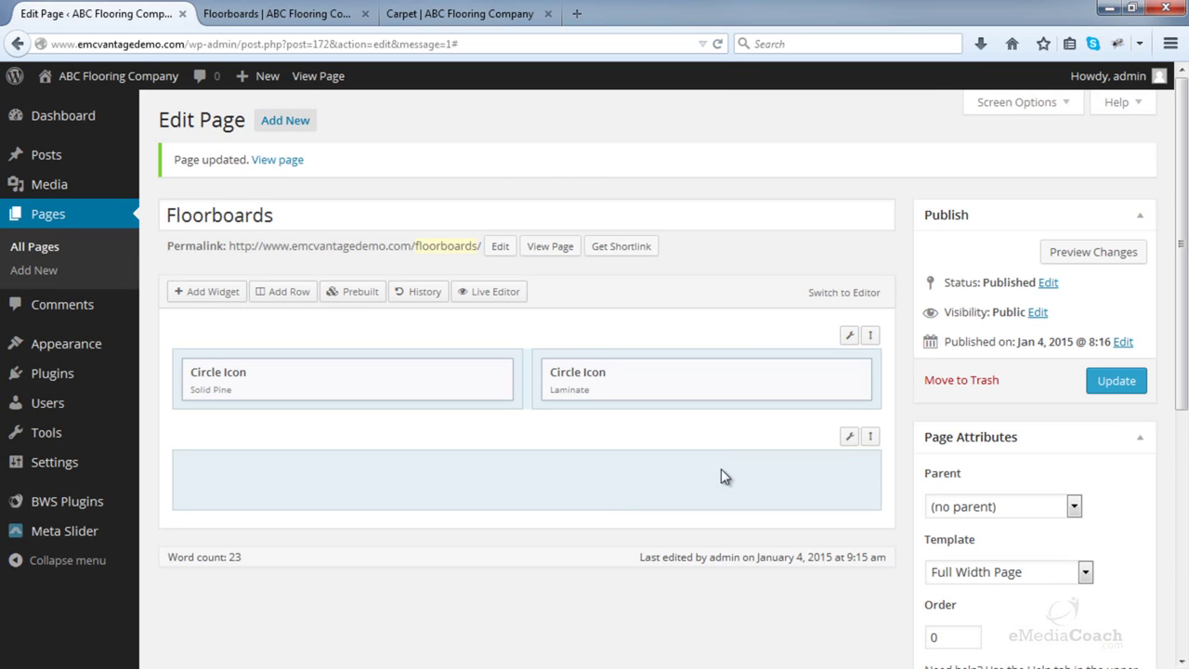
left_click_drag(871, 437, 864, 339)
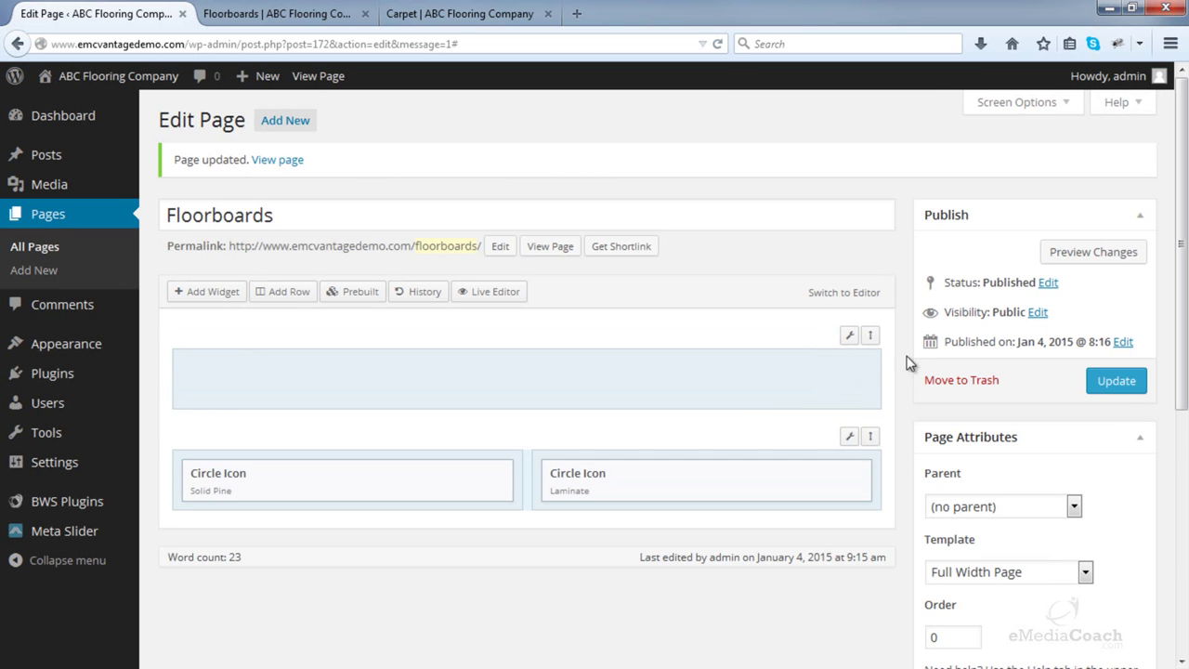
left_click(1096, 392)
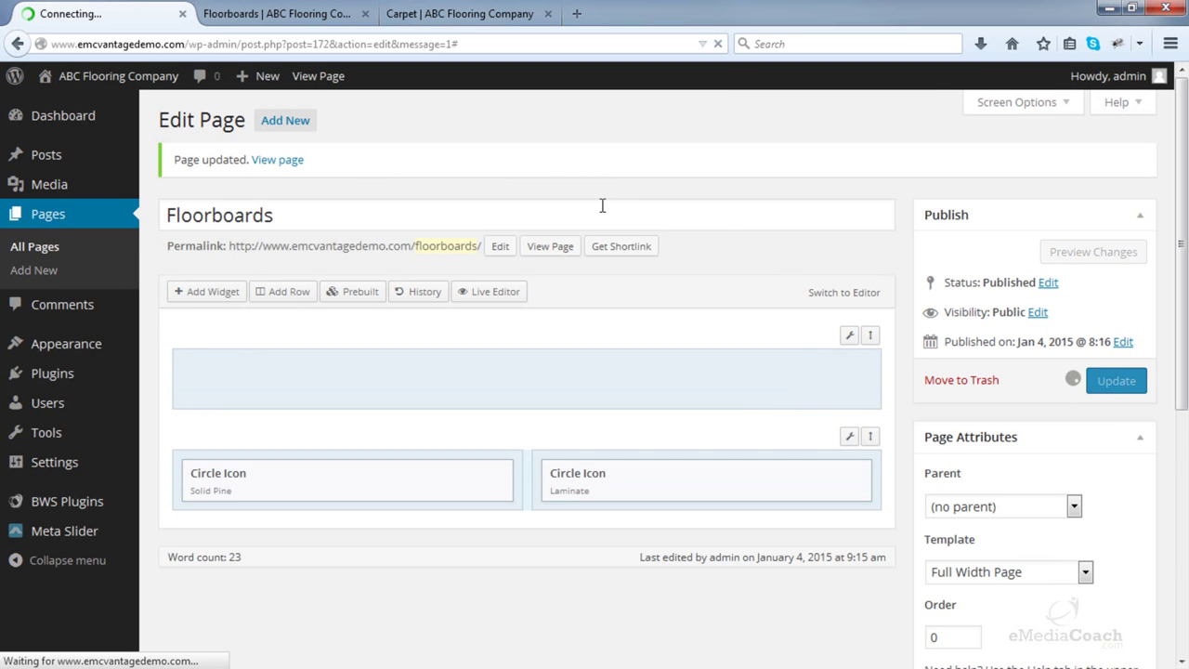
left_click(325, 14)
left_click(717, 47)
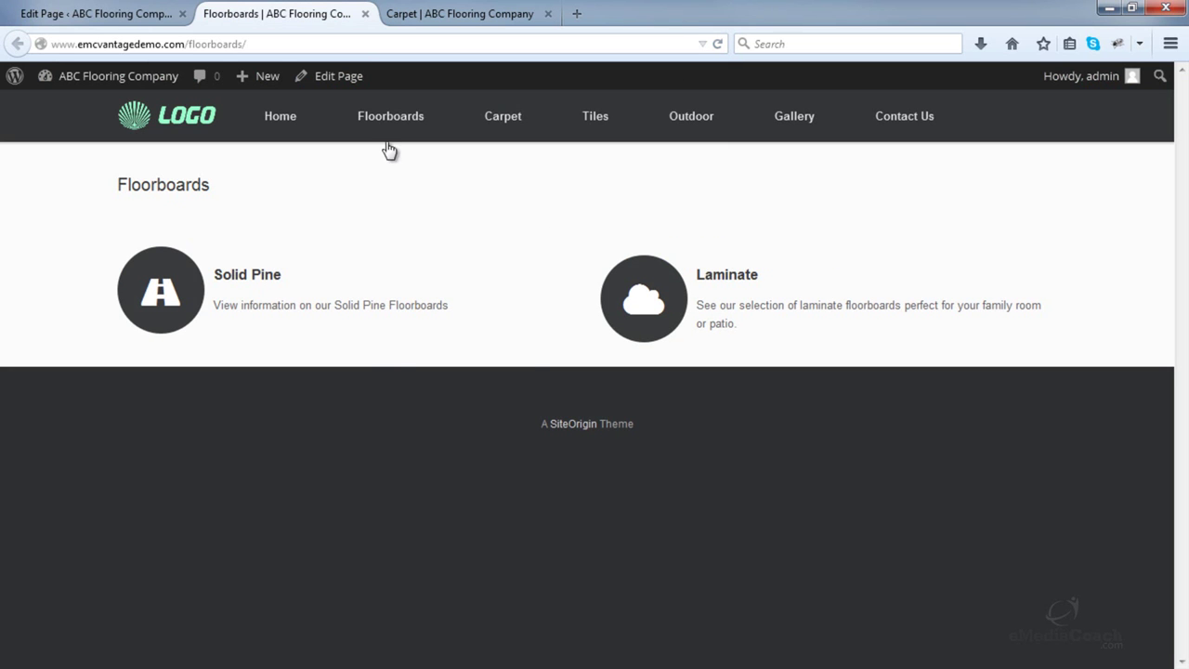
- Open the Solid Pine Floorboards and Laminate Flooring pages in new tabs
mouse_move(392, 123)
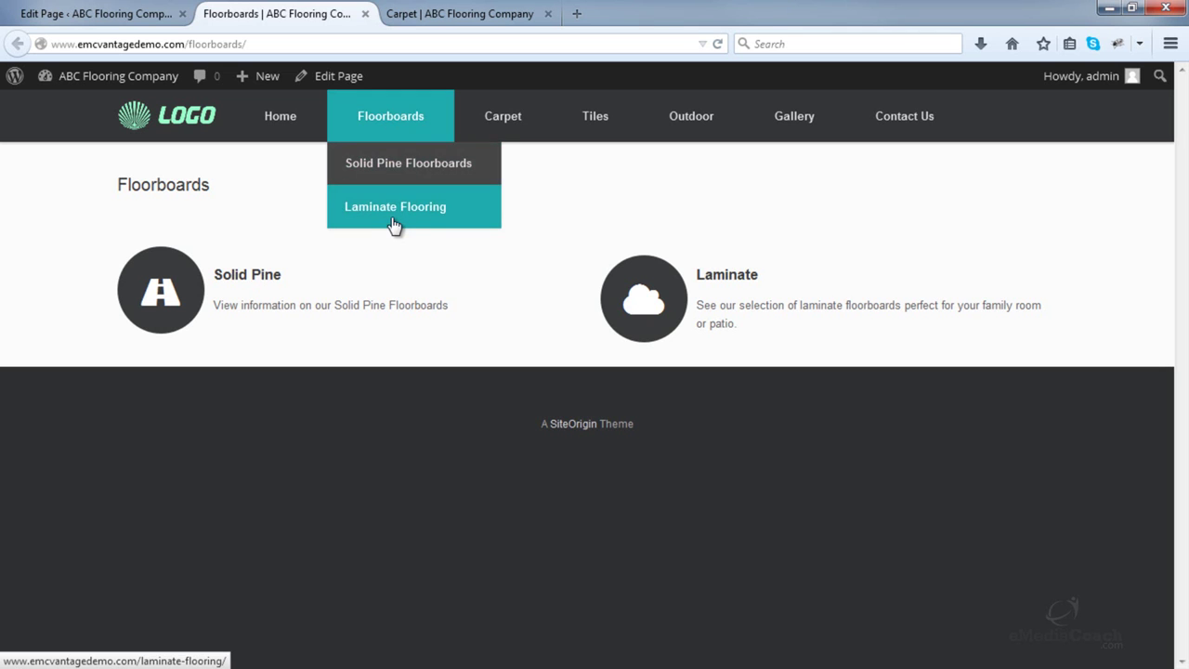
right_click(393, 162)
left_click(418, 168)
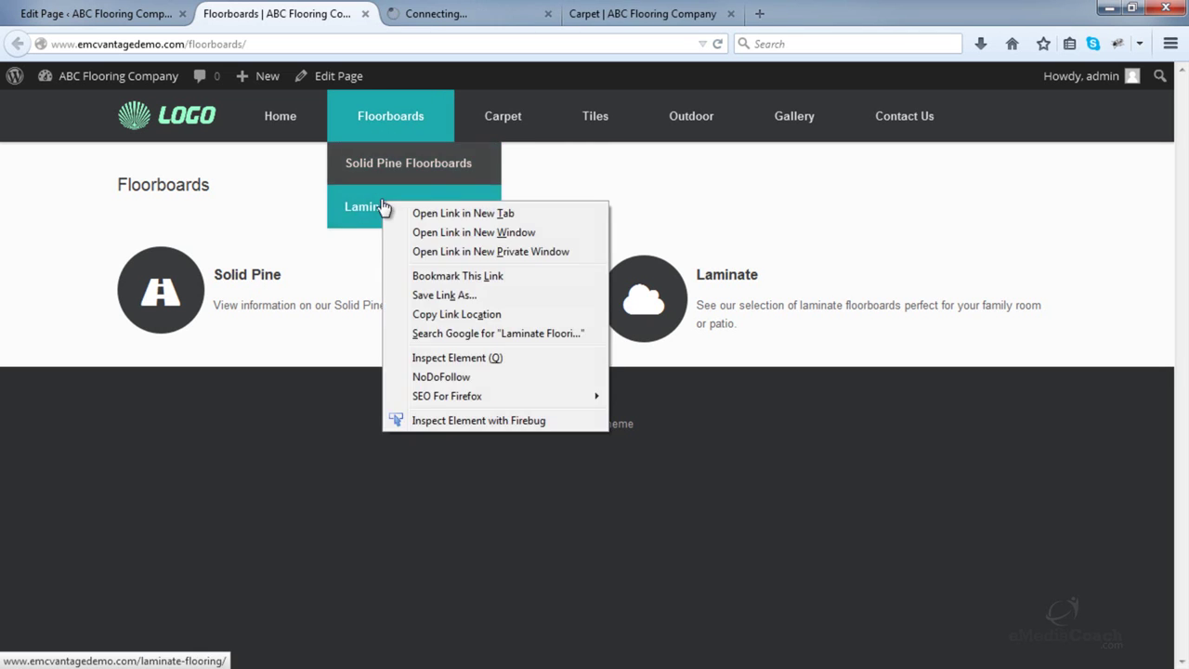
middle_click(384, 204)
- Copy the Solid Pine Floorboards page address
left_click(437, 11)
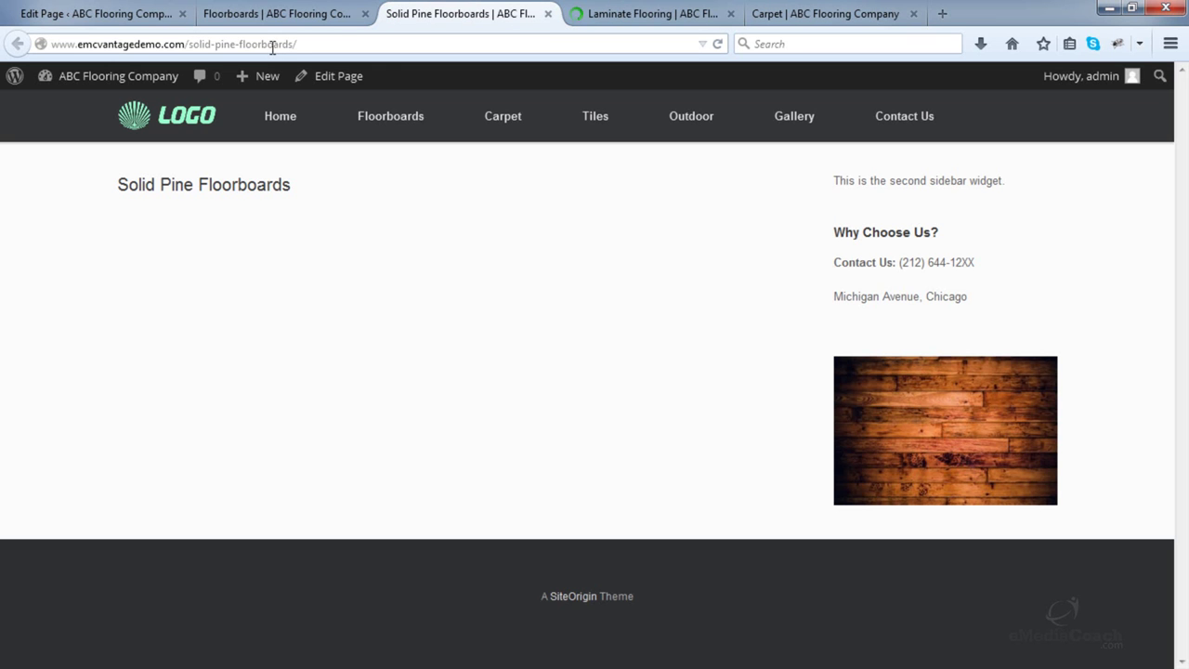
left_click(279, 45)
right_click(276, 48)
left_click(314, 105)
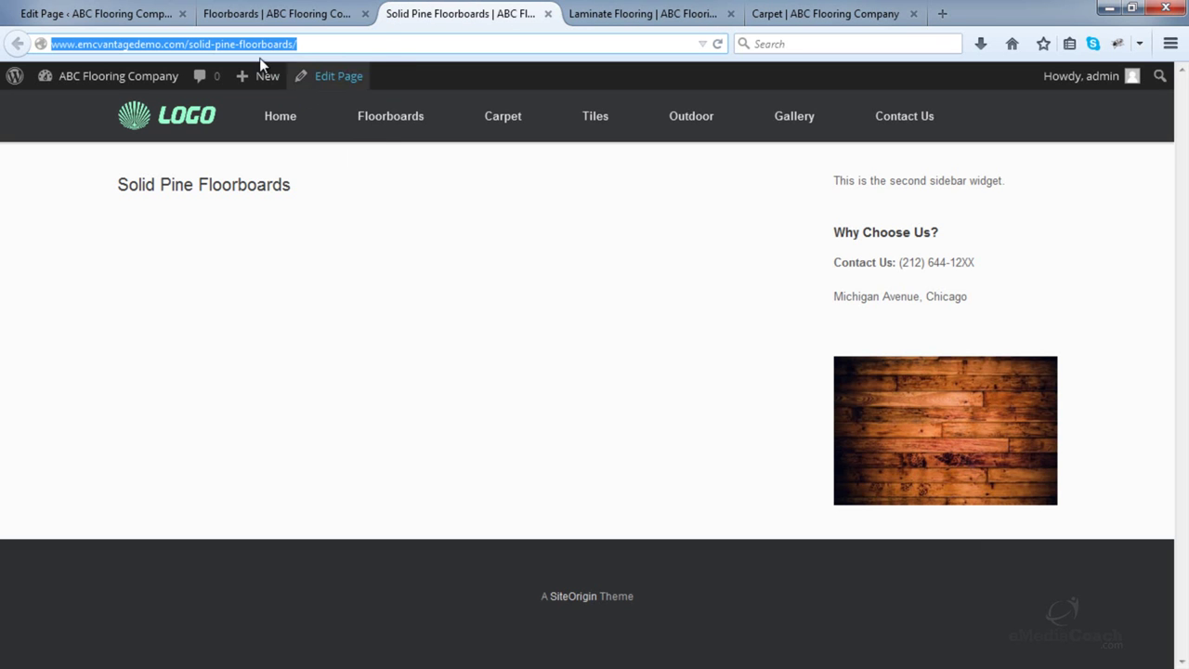
- Open the Solid Pine icon's settings at its link text field
left_click(97, 14)
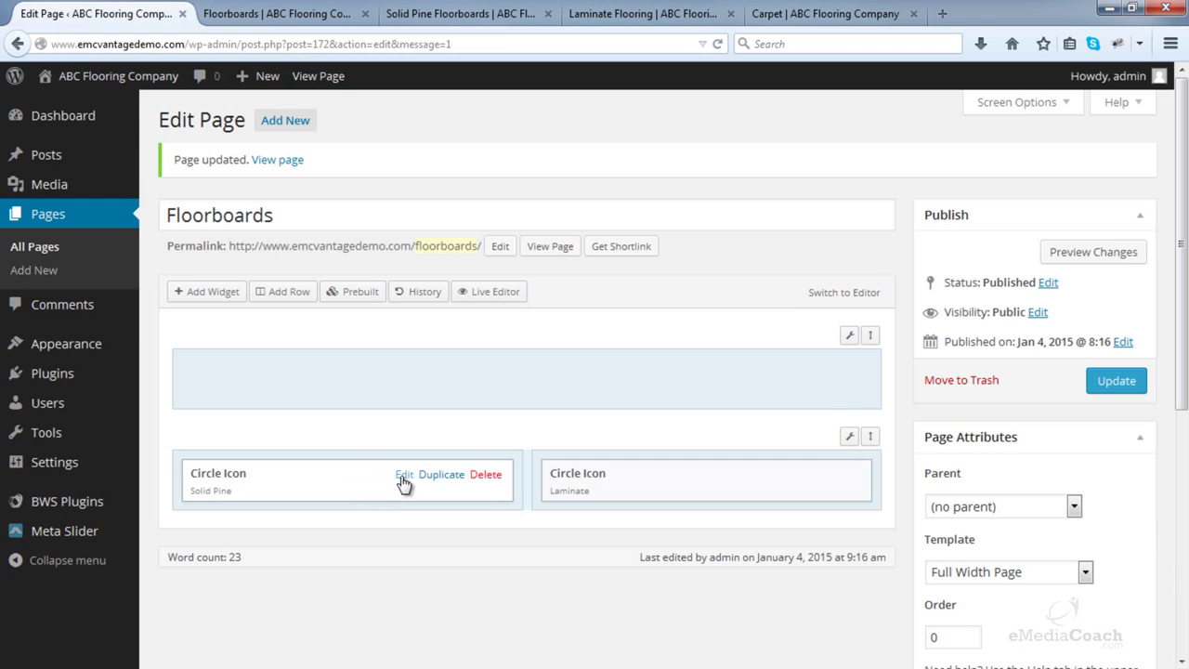
left_click(404, 479)
left_click(270, 512)
- Give the Solid Pine icon 'View Solid Pine' link text and its product page URL
type("View Solid Pine")
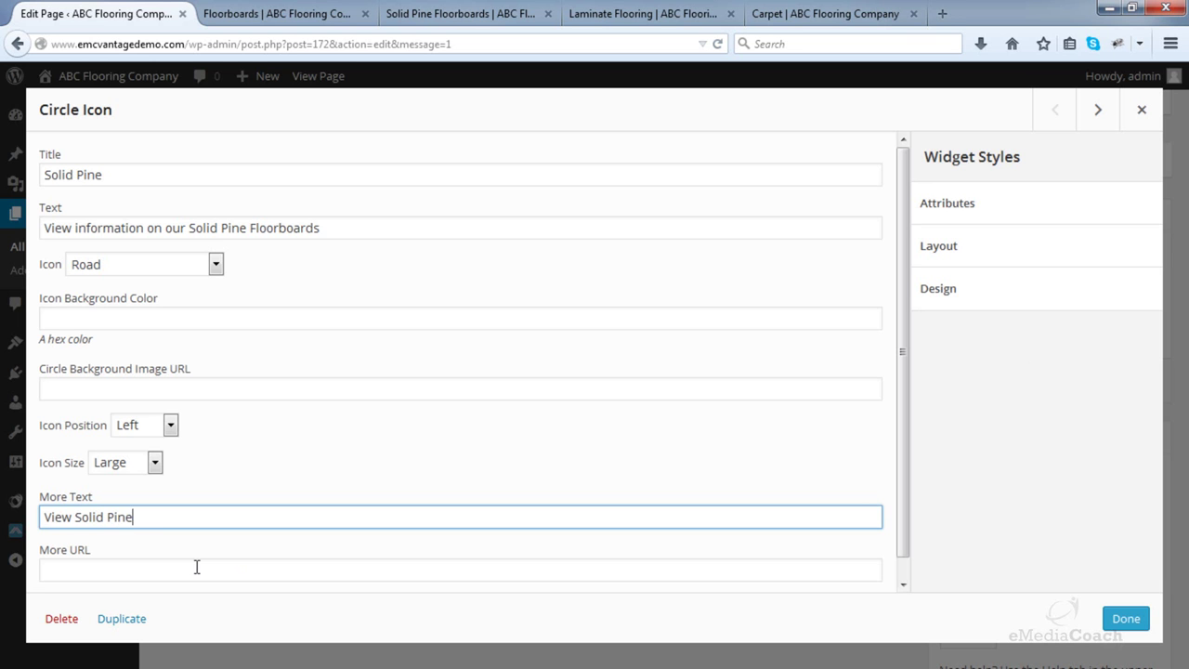
left_click(197, 567)
key("ctrl+v")
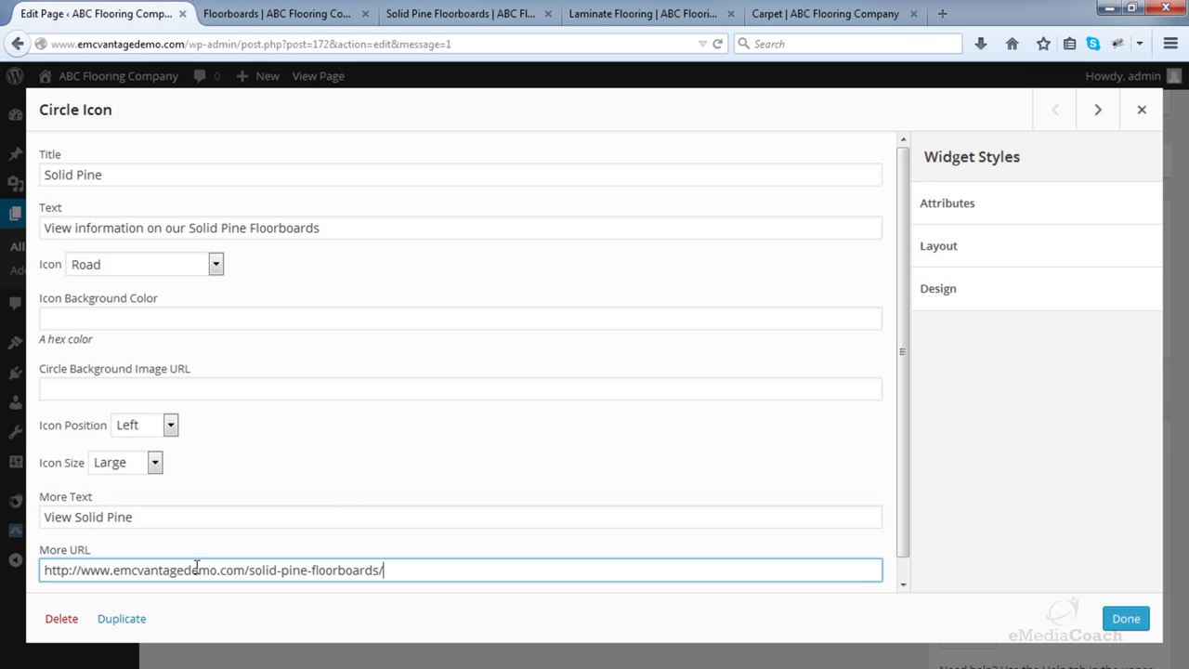
left_click(1110, 618)
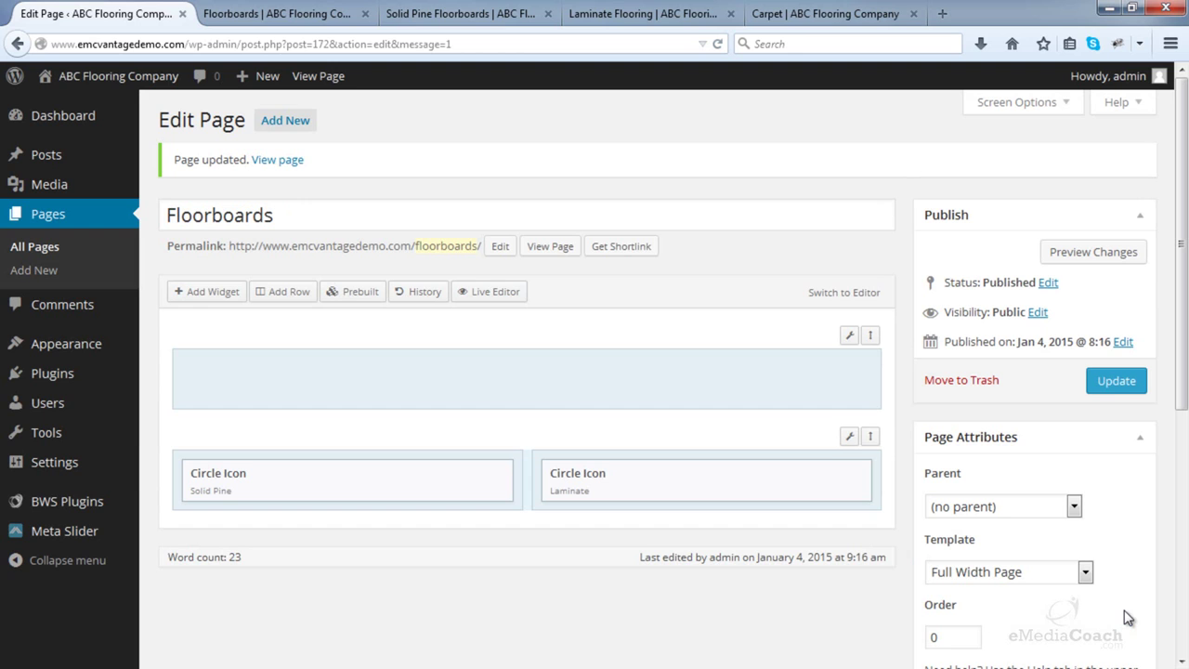
- Open the Laminate icon's settings and copy the Laminate Flooring page address
left_click(765, 474)
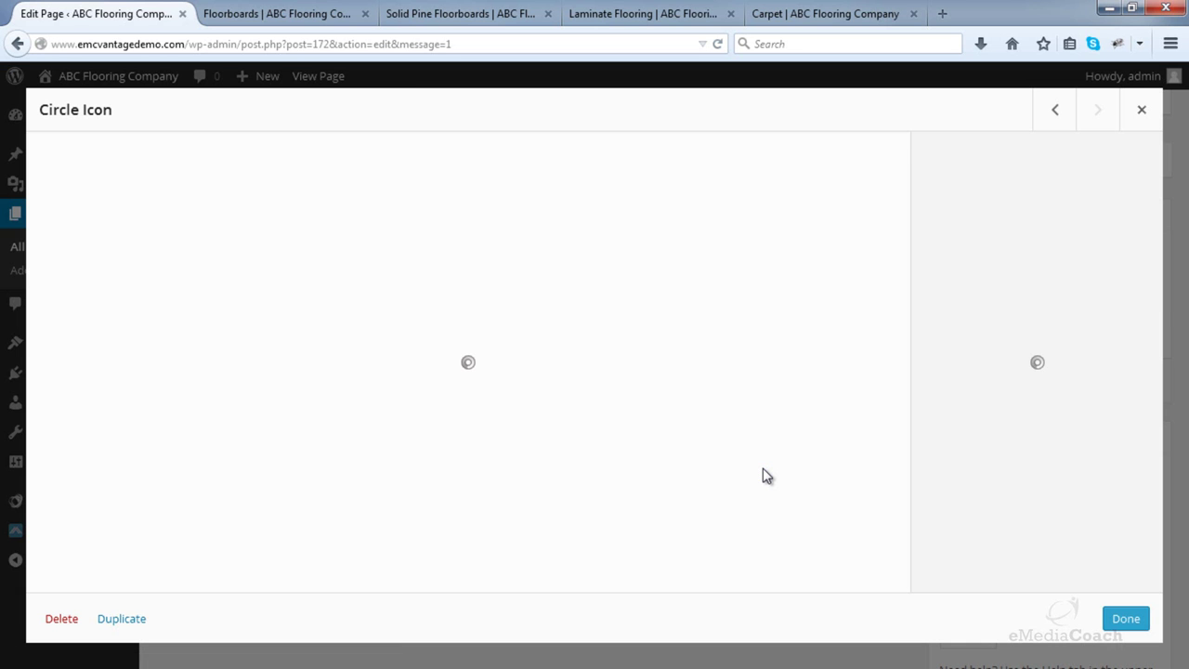
left_click(703, 19)
left_click(403, 43)
right_click(406, 46)
left_click(444, 101)
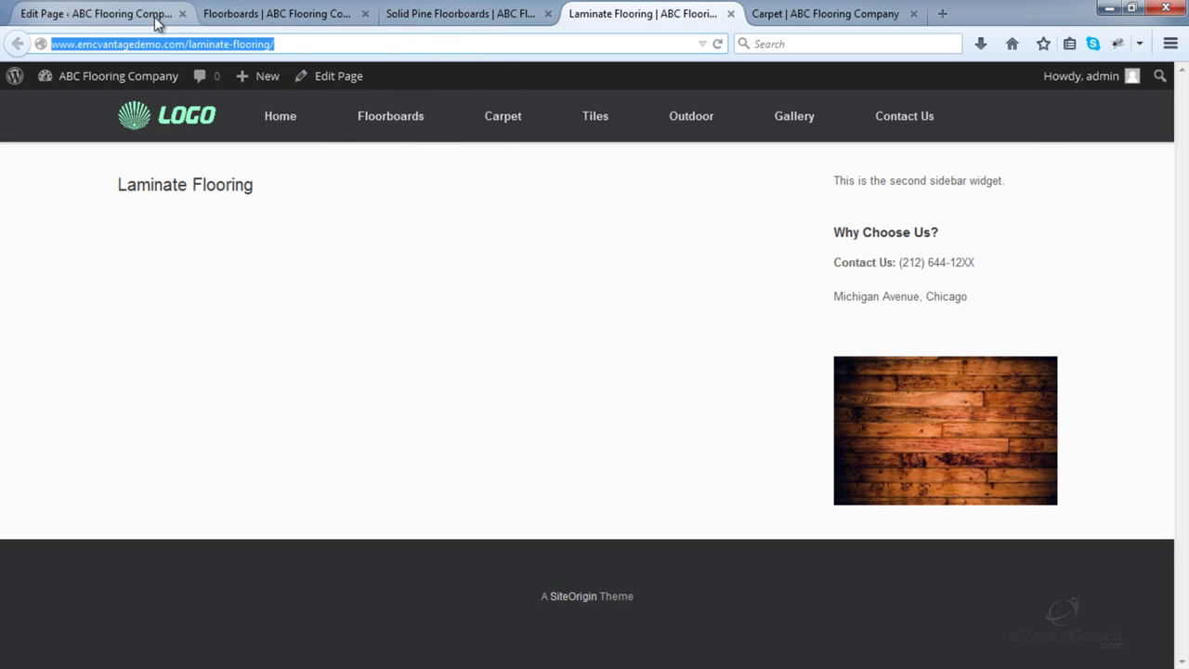
left_click(155, 19)
- Give the Laminate icon 'View Laminates' text with the laminate-flooring URL, then update the page
left_click(106, 516)
type("View Laminates")
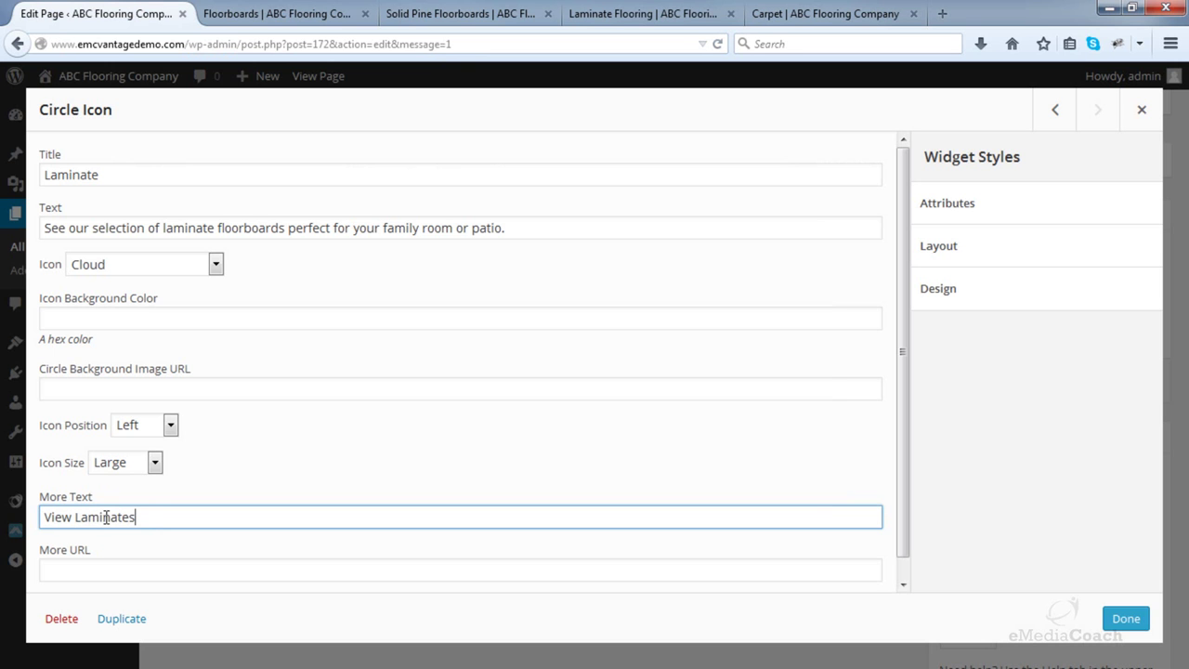
left_click(106, 569)
key("ctrl+v")
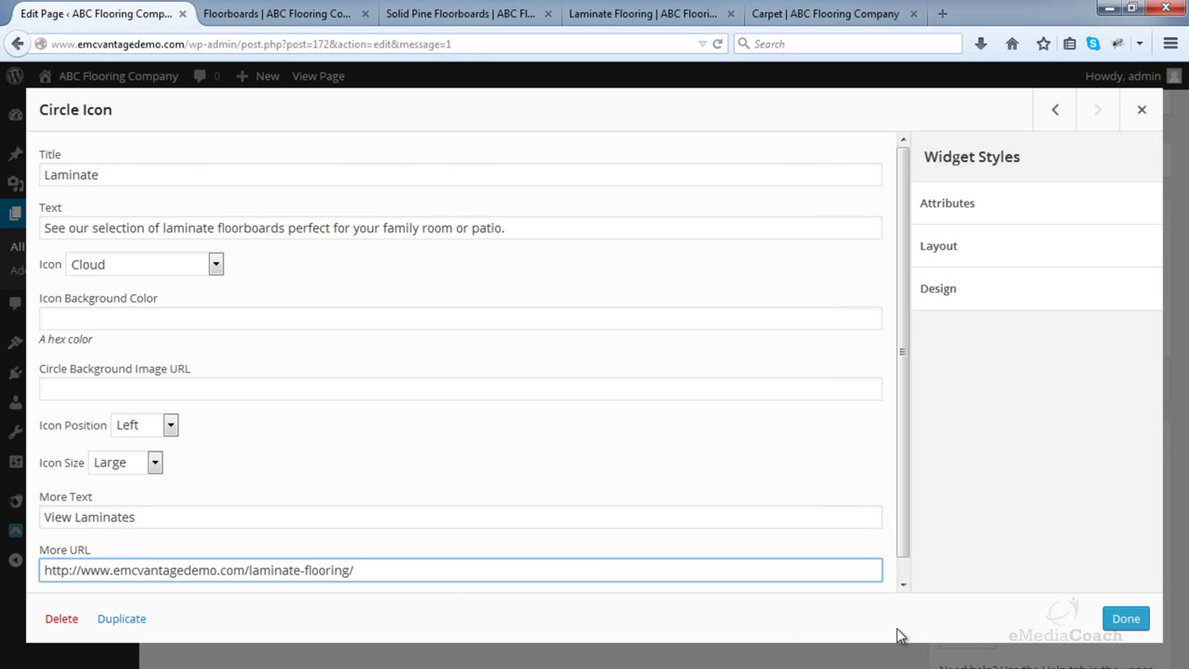
left_click(1126, 619)
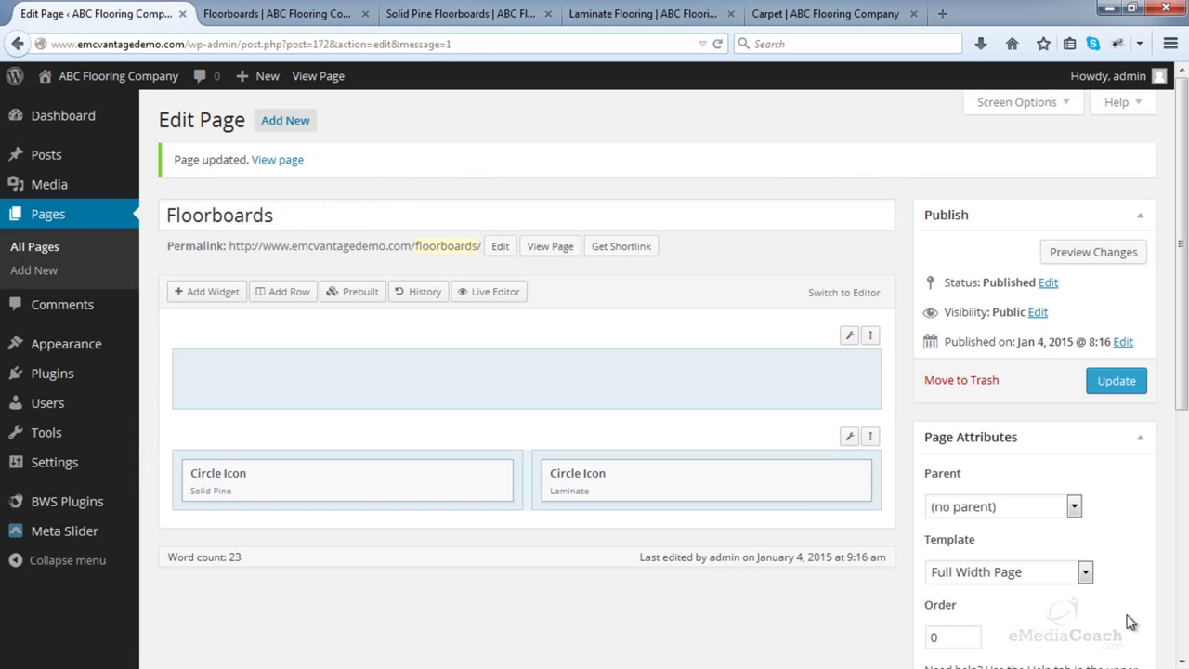
left_click(1127, 392)
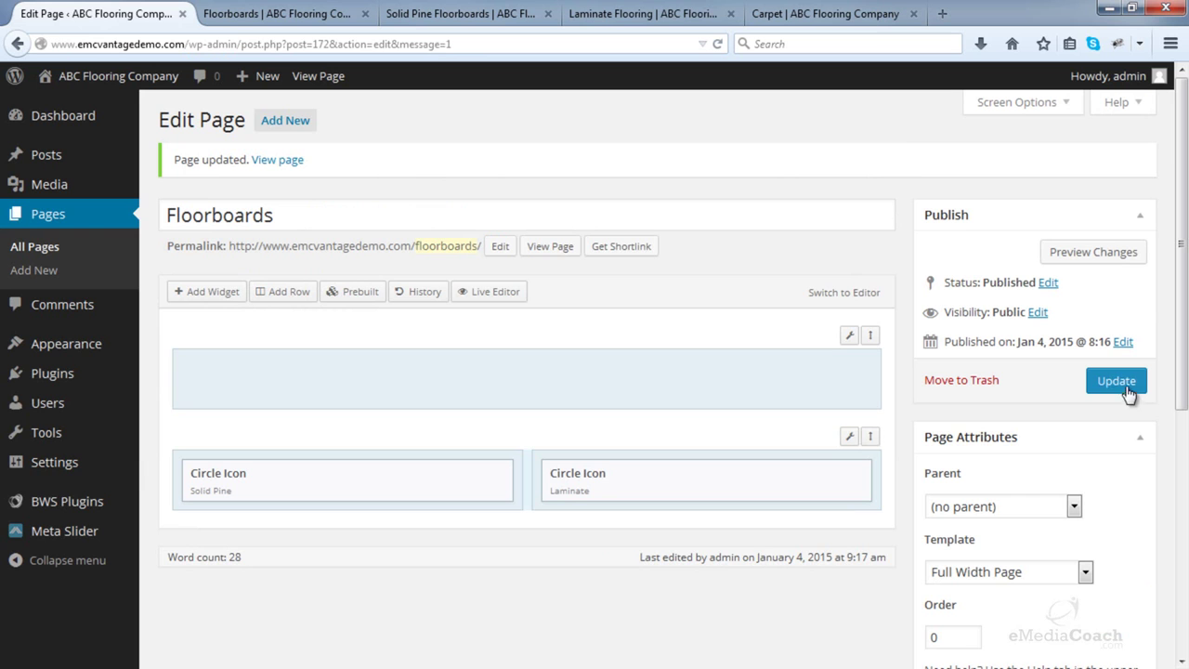
- Reload the live Floorboards page, visit Home and return, then follow View Laminates to Laminate Flooring
left_click(335, 22)
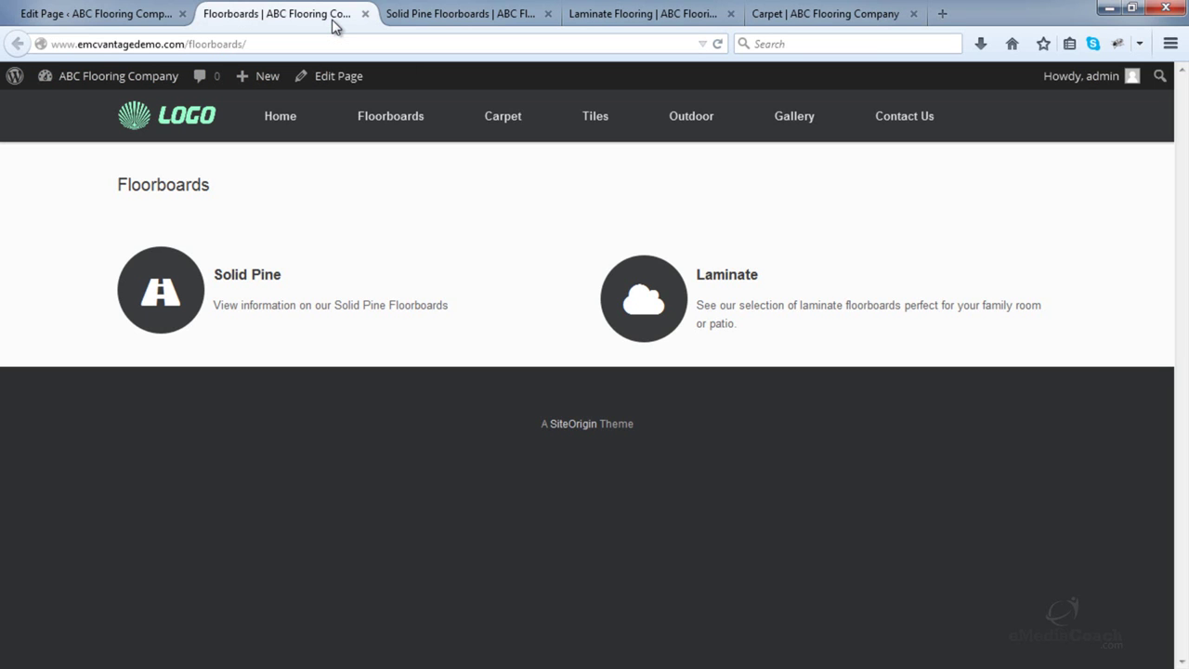
left_click(720, 44)
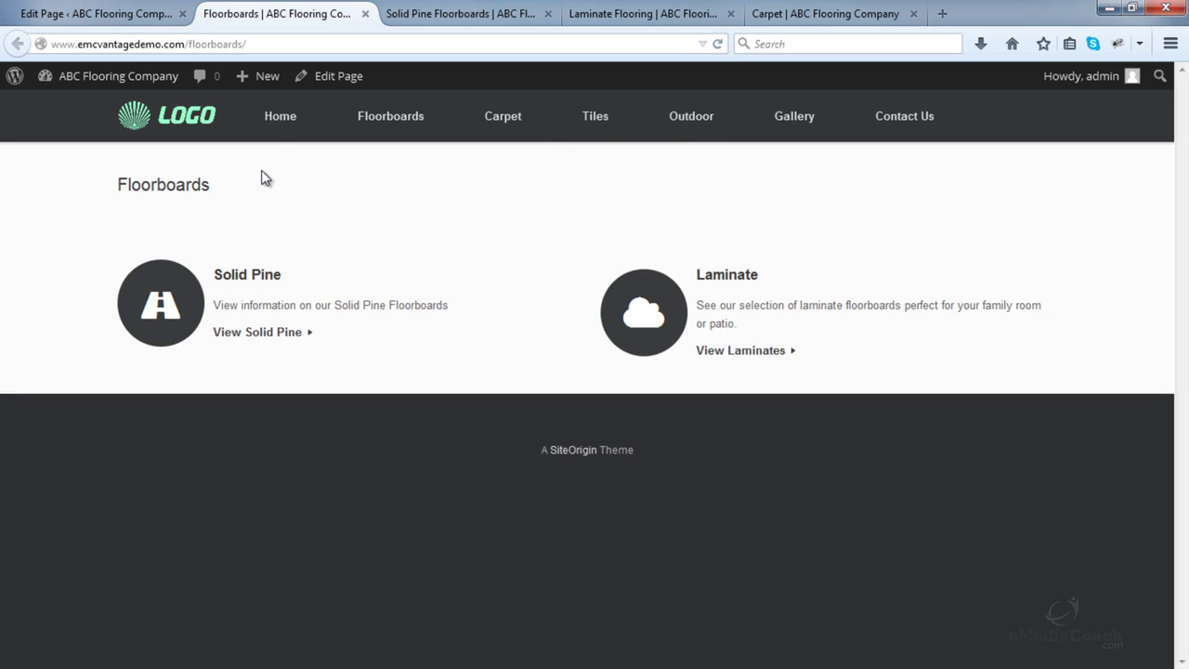
left_click(291, 135)
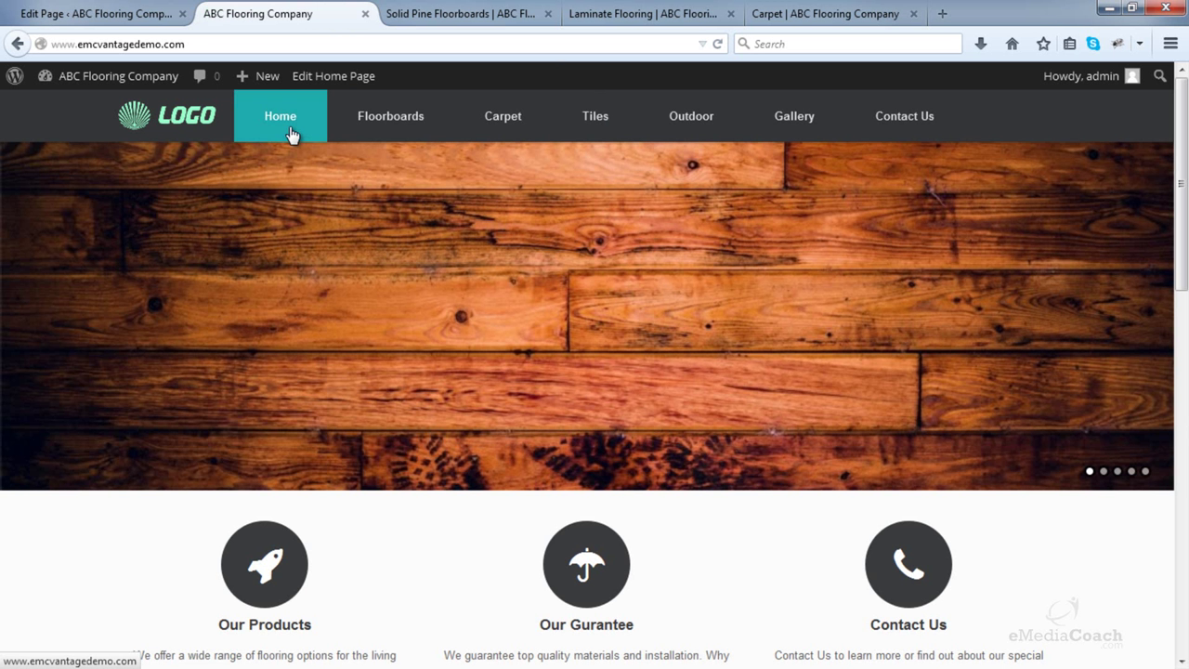
left_click(410, 115)
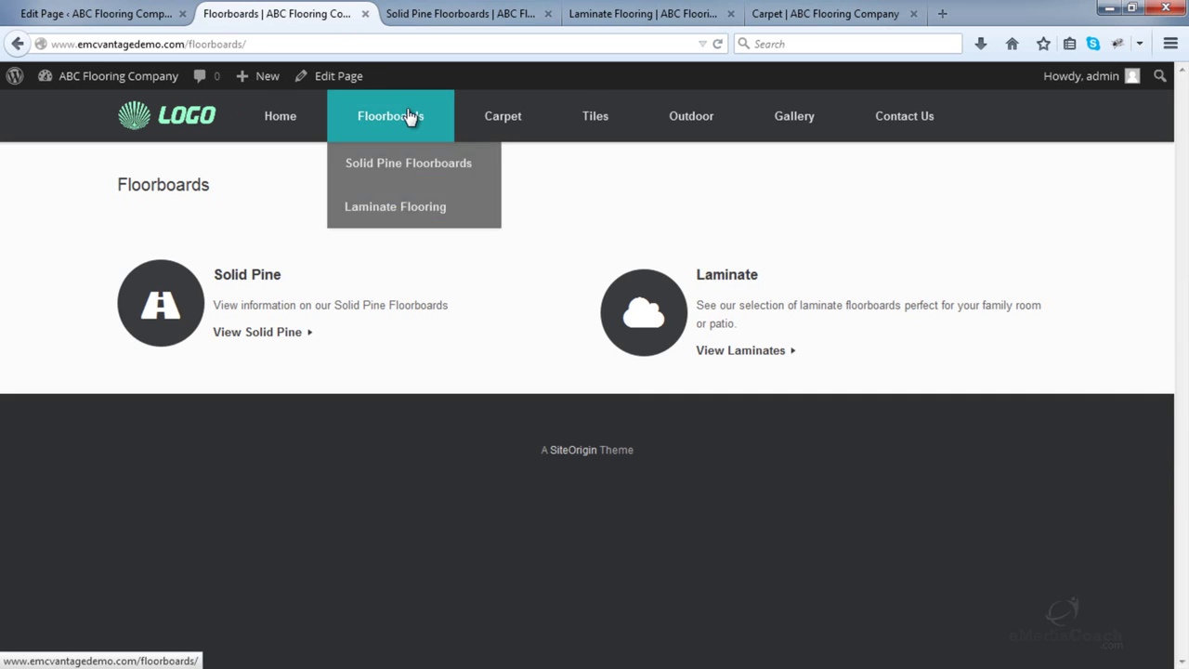
left_click(770, 357)
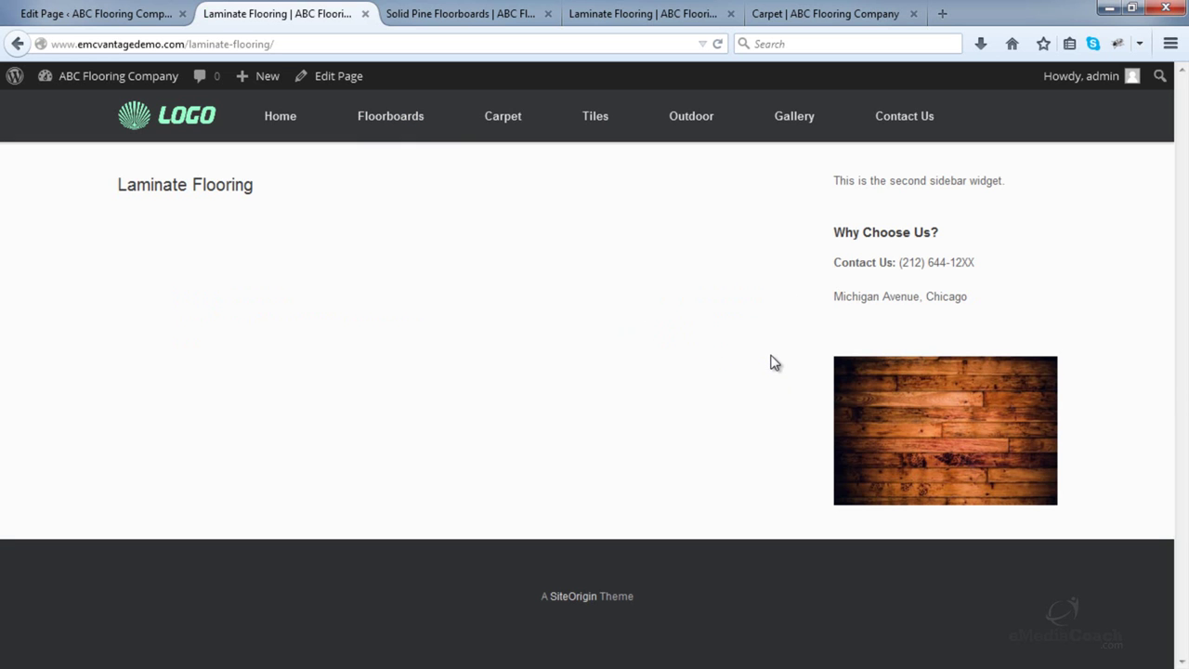
- Return to the WordPress page editor tab
left_click(108, 8)
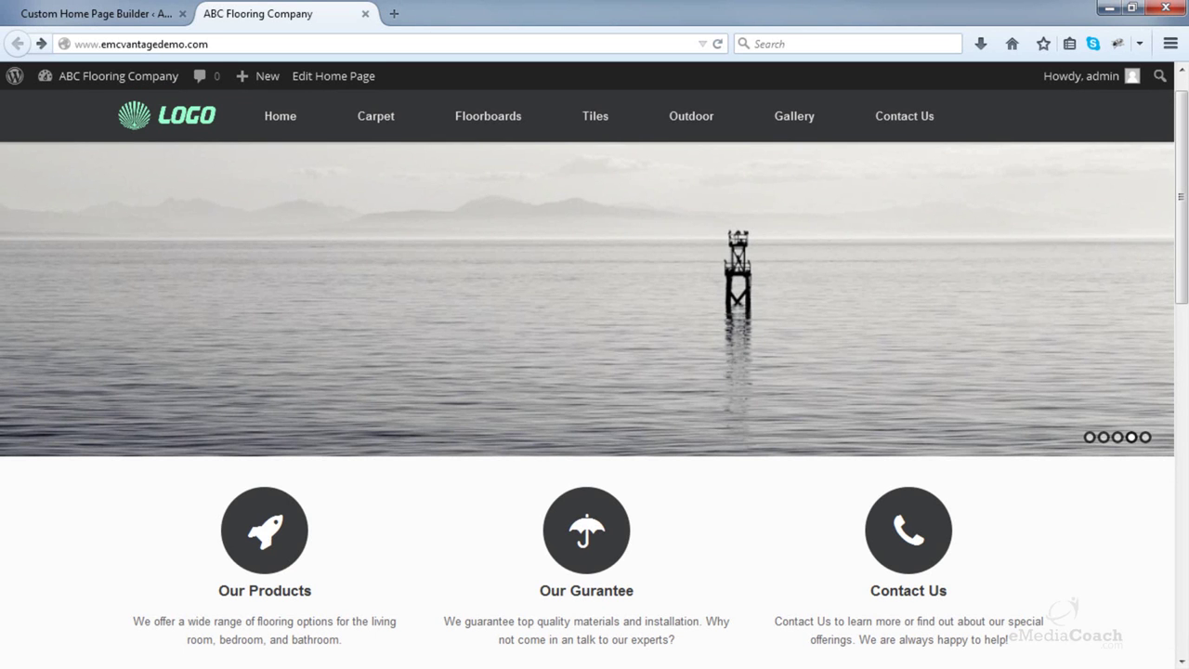
- Visit the live Carpet and Floorboards pages, then go back to the WordPress Dashboard
left_click(379, 130)
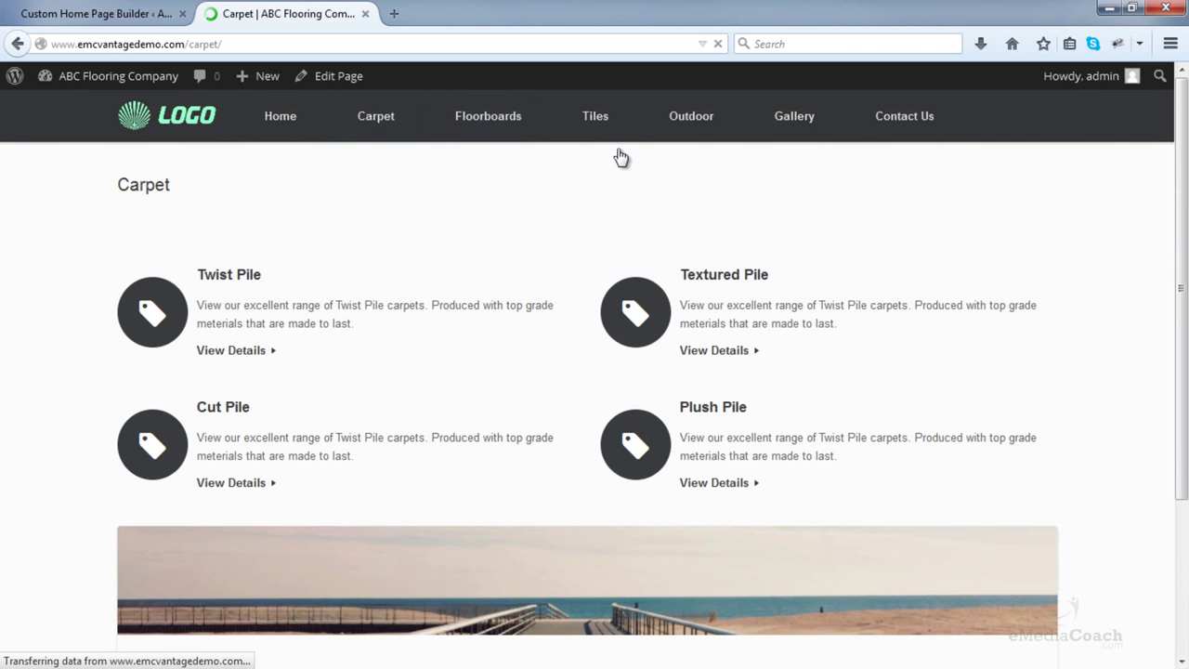
left_click(516, 130)
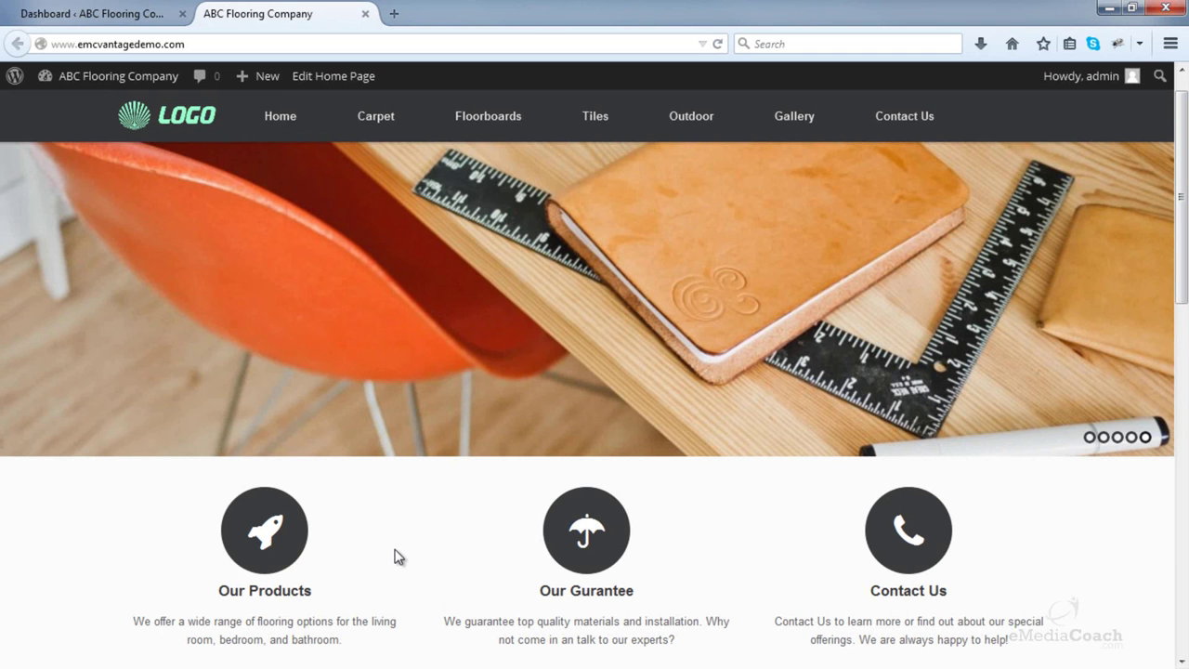
scroll(398, 555, "down", 2)
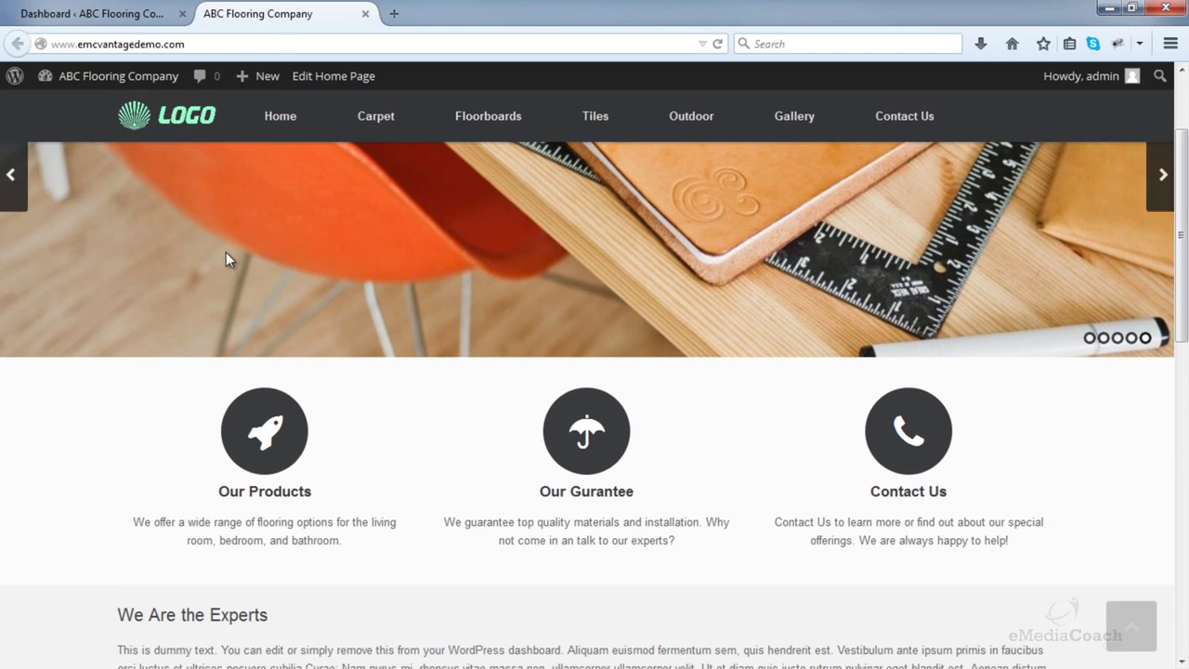
left_click(135, 13)
mouse_move(118, 355)
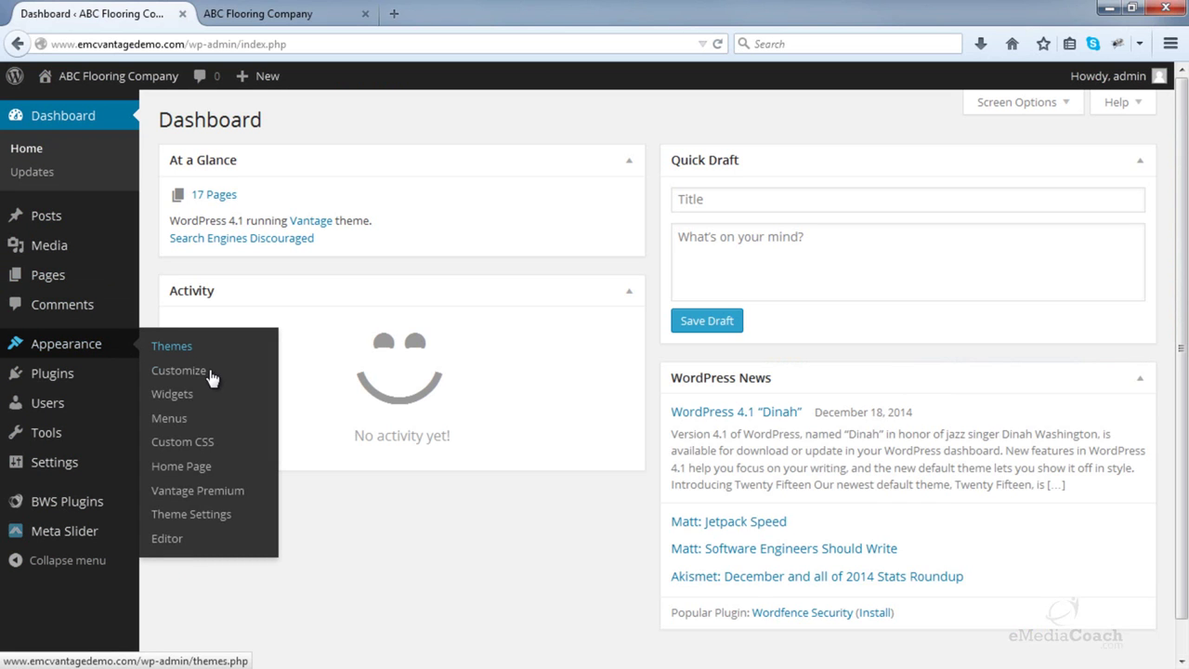
- In the Home Page builder, retitle the first Circle Icon from Our Products to Carpets with View Range text
left_click(208, 476)
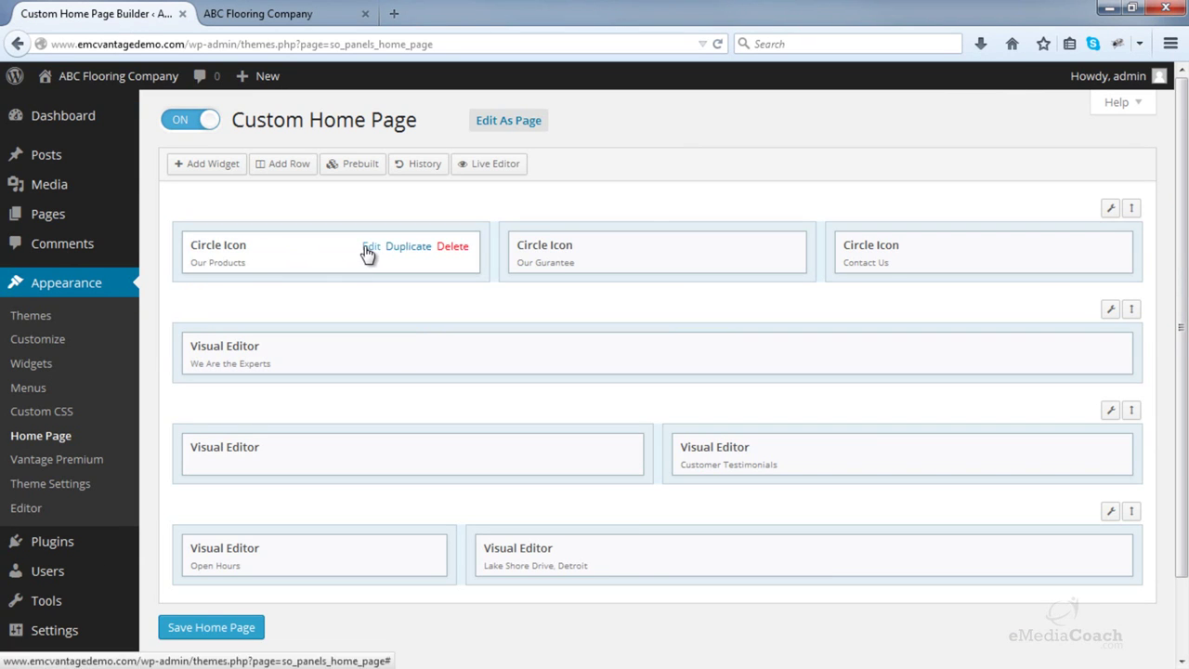
left_click(366, 250)
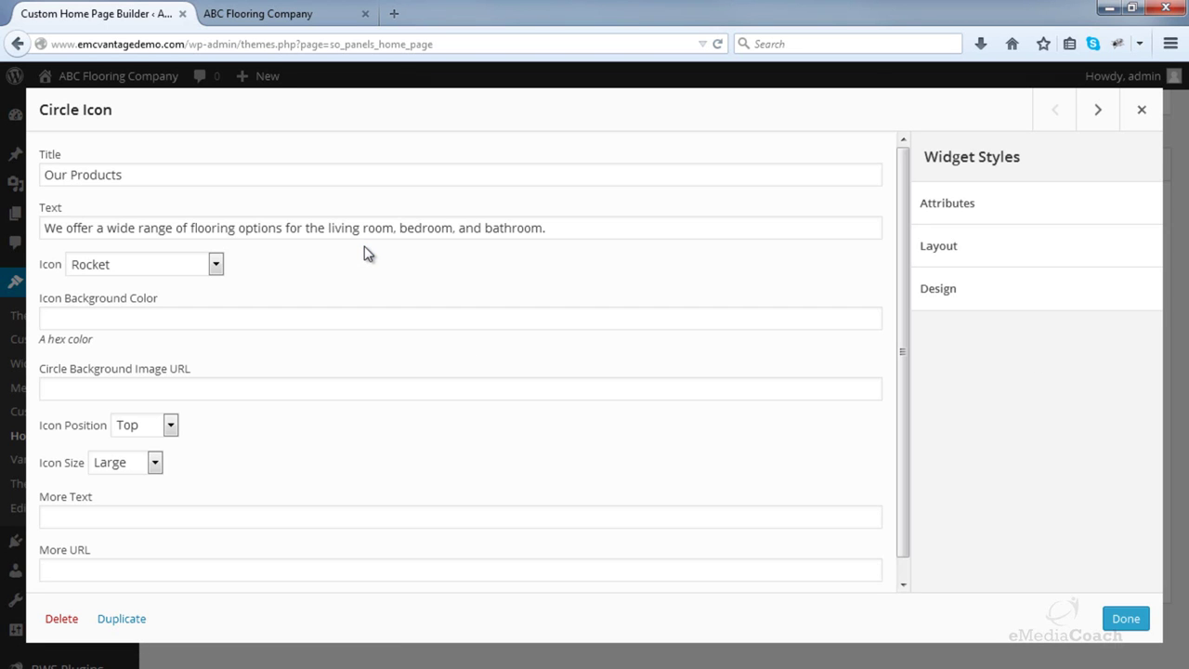
left_click_drag(195, 176, 4, 176)
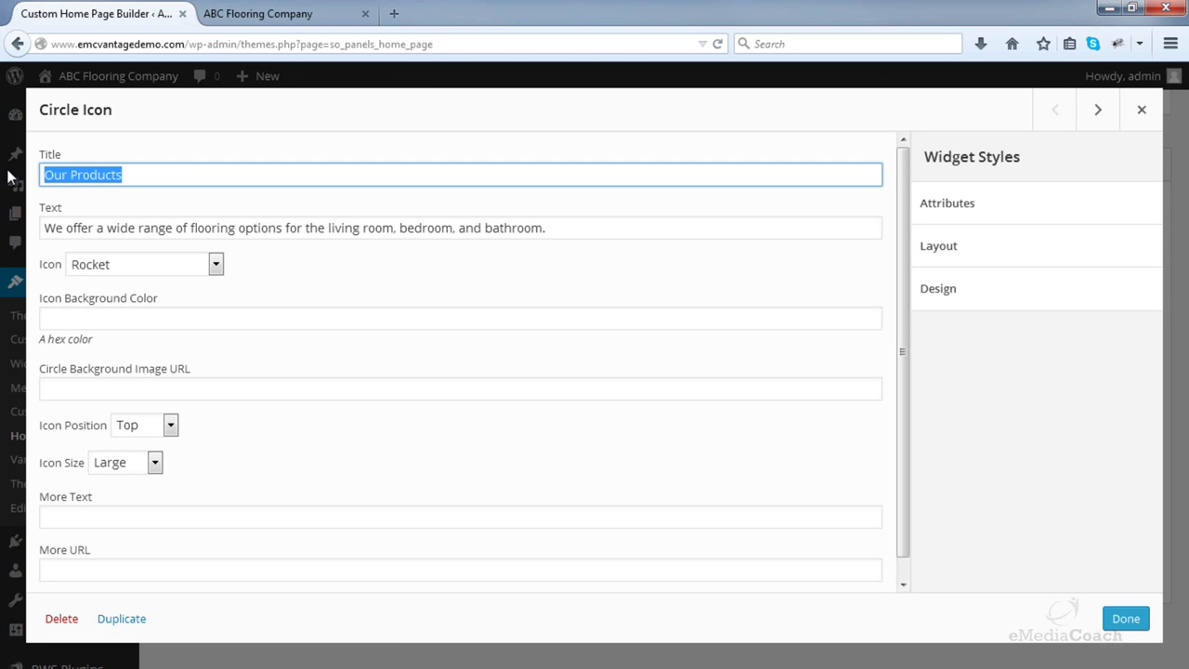
type("Carpets")
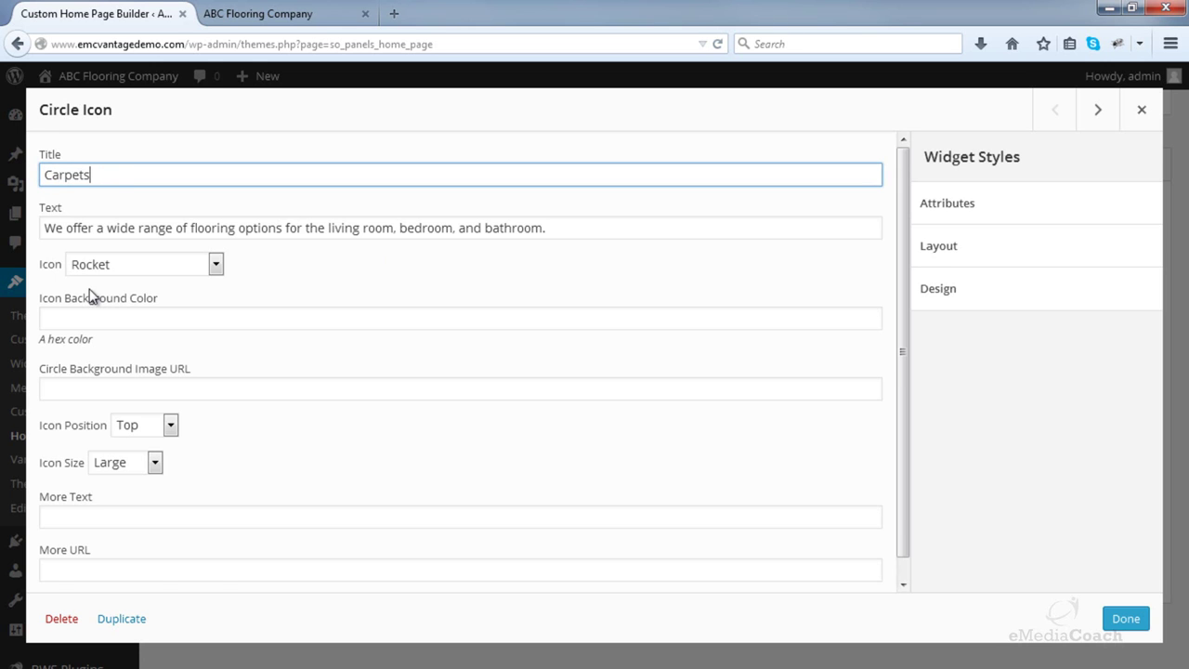
scroll(93, 296, "down", 1)
left_click(87, 494)
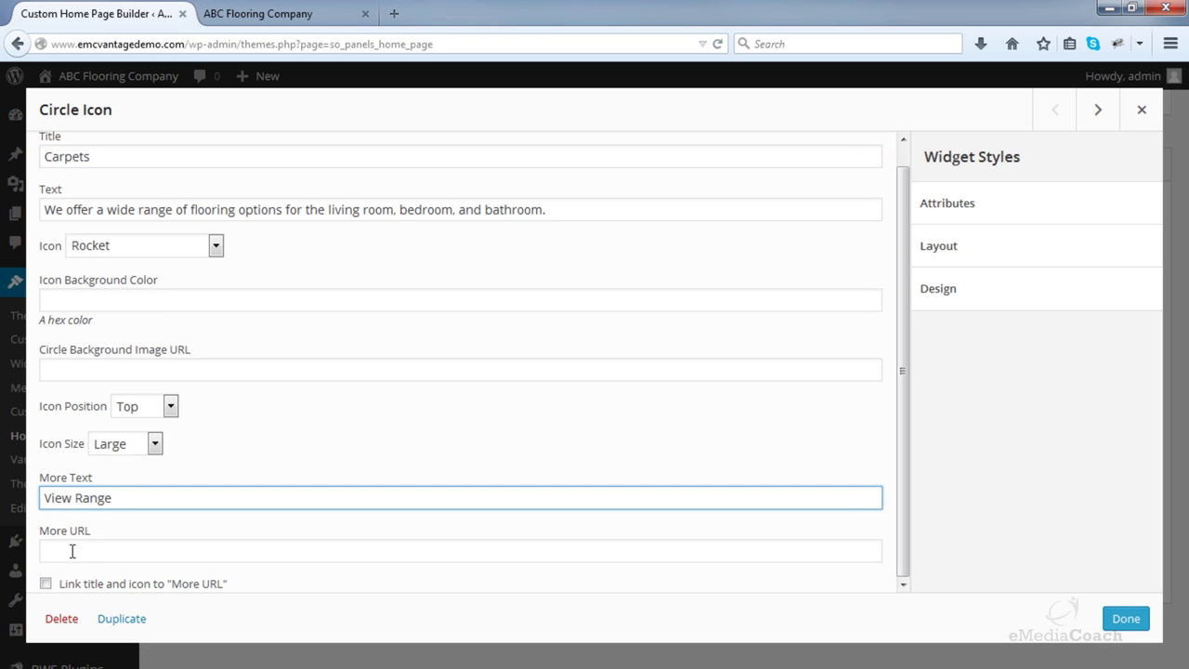
- Copy the live Carpet page's address
left_click(261, 13)
mouse_move(353, 114)
left_click(376, 119)
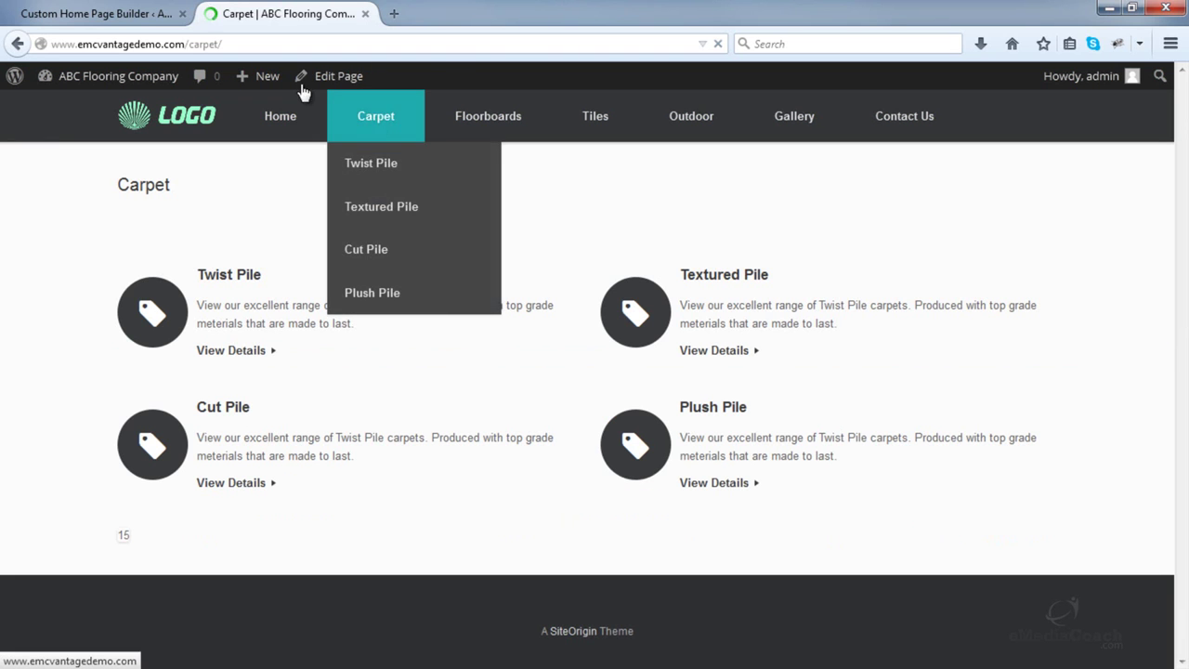
left_click(202, 45)
right_click(203, 44)
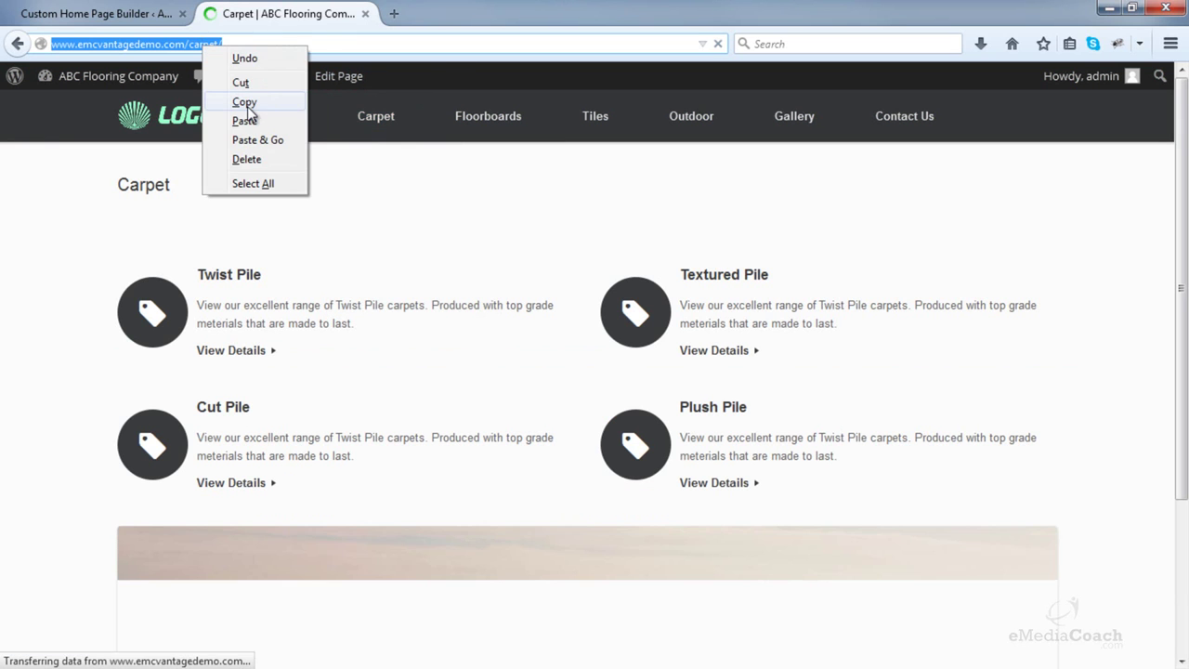
left_click(247, 106)
- Set the Carpet page URL as the icon's More URL and link the title and icon to it
left_click(130, 14)
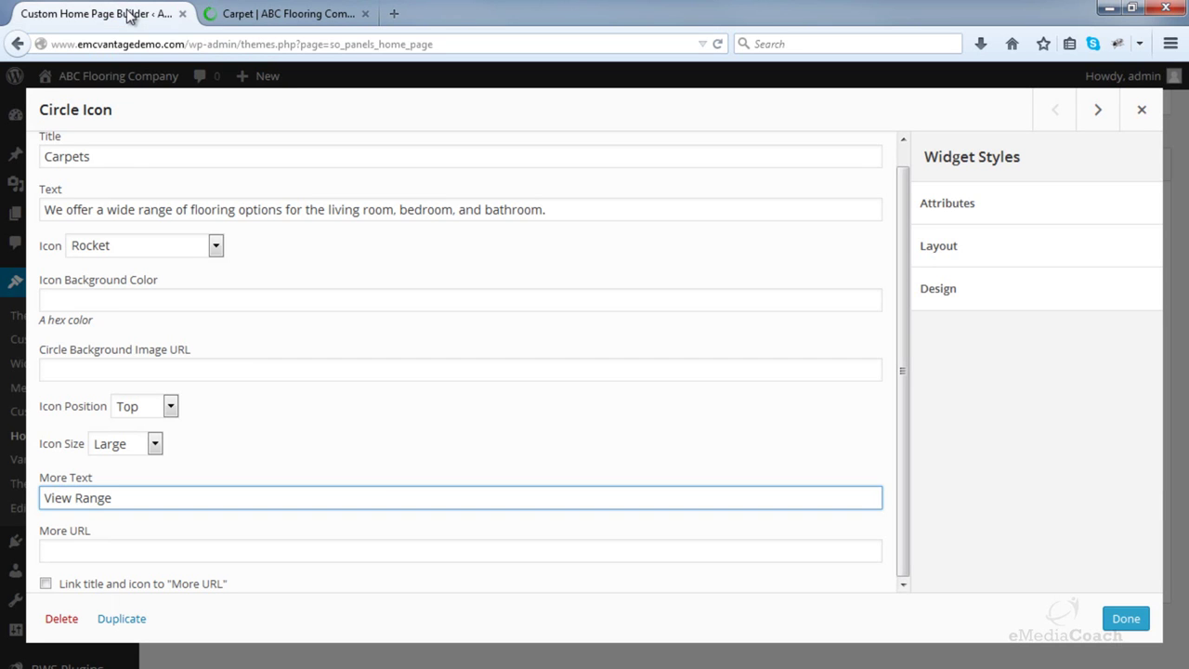
left_click(105, 550)
key("ctrl+v")
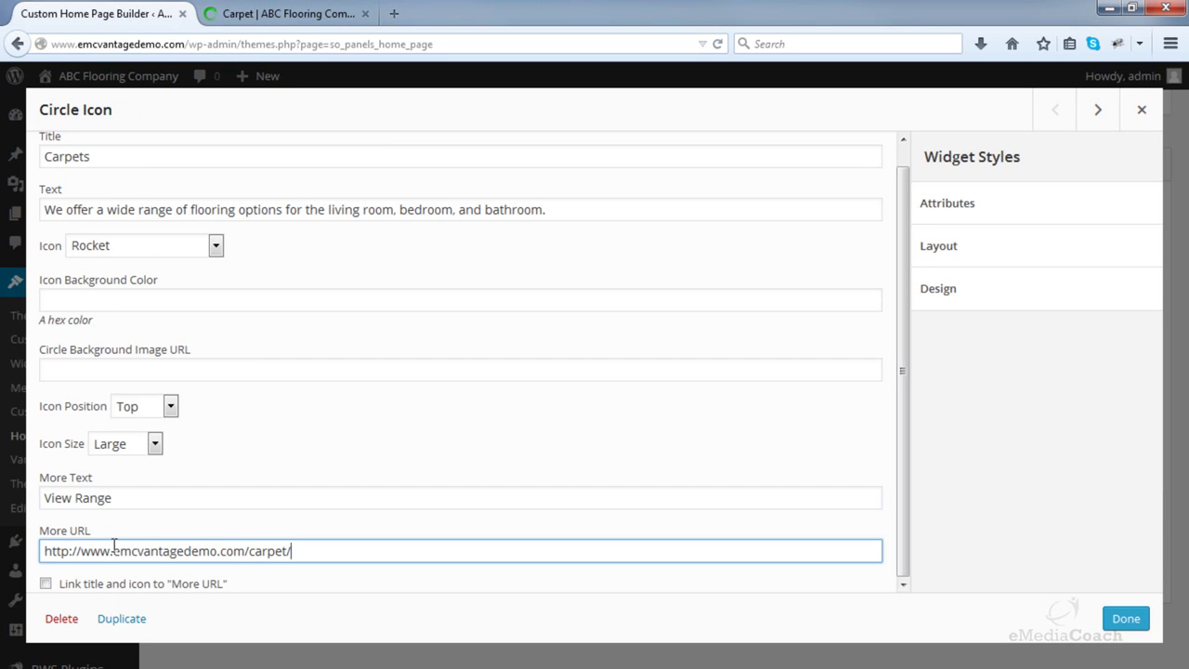
left_click(48, 585)
left_click(1126, 617)
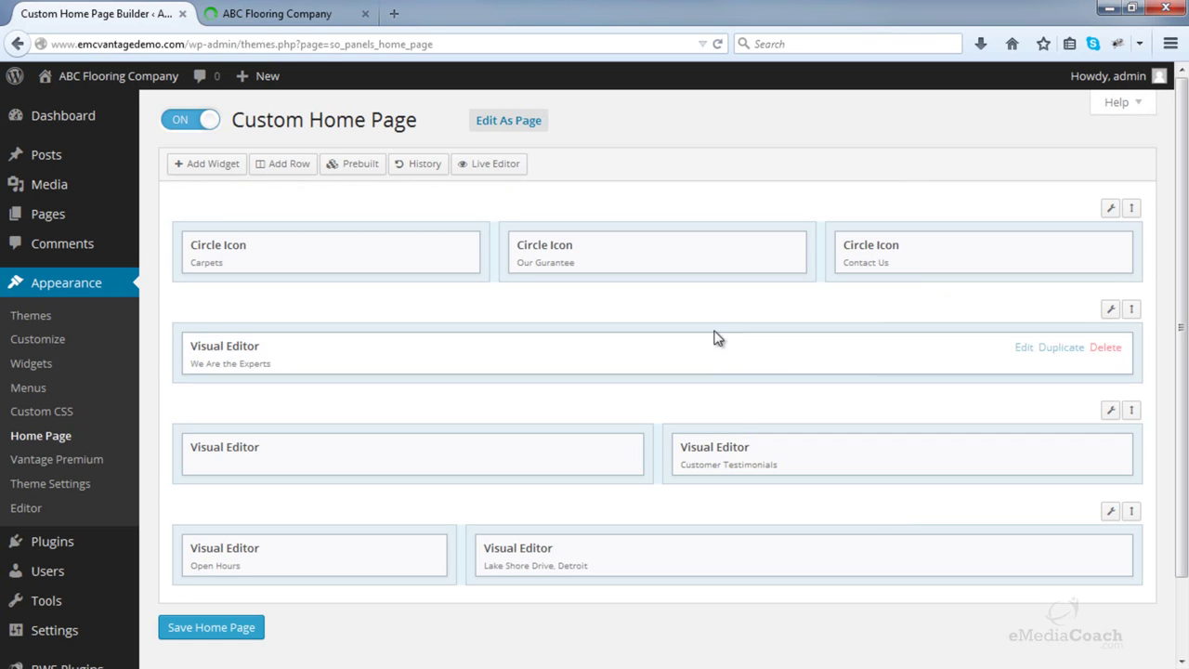
- Retitle the Our Gurantee circle icon to Floorboards
left_click(697, 247)
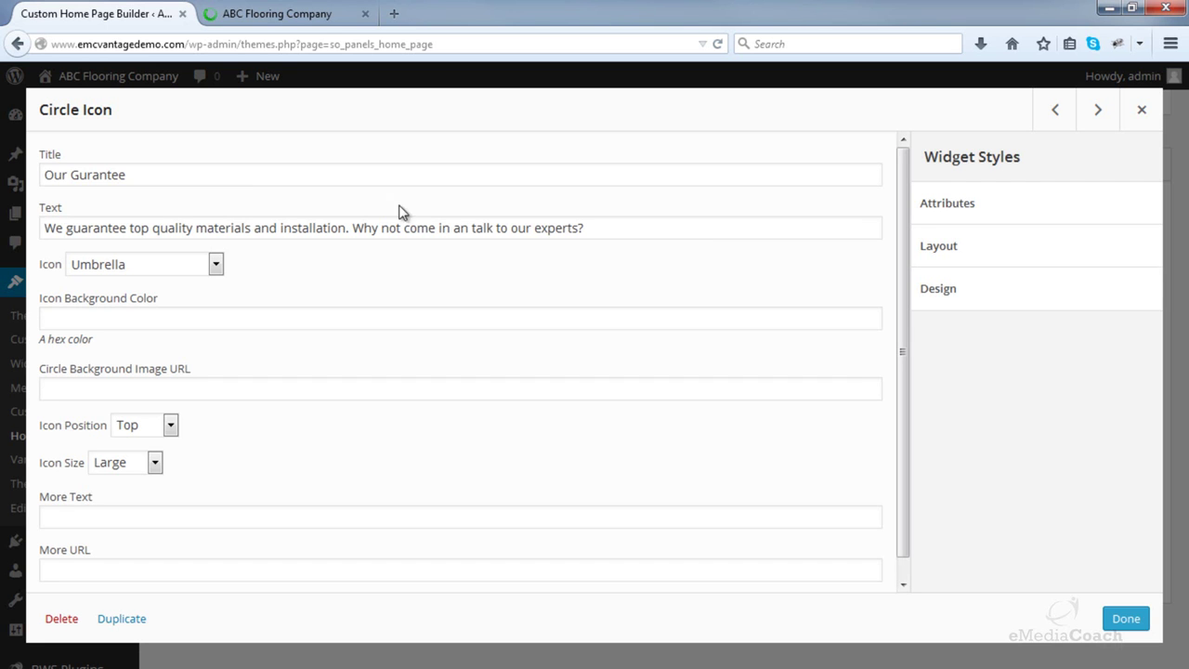
left_click(158, 172)
left_click_drag(158, 172, 28, 173)
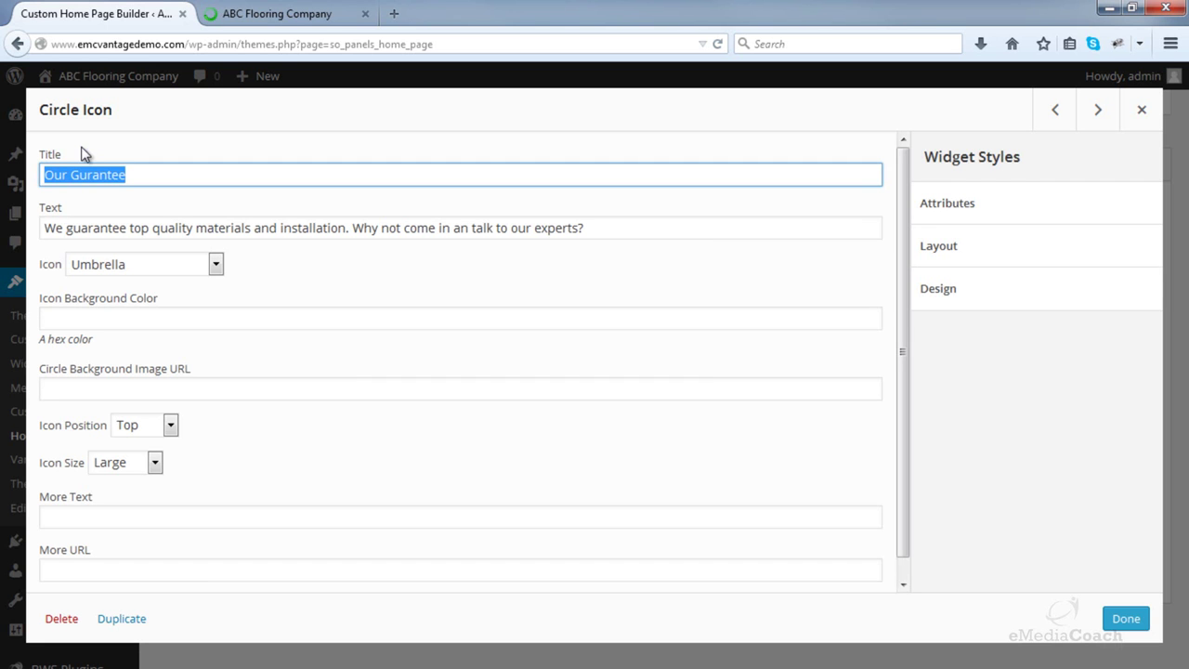
type("Flo")
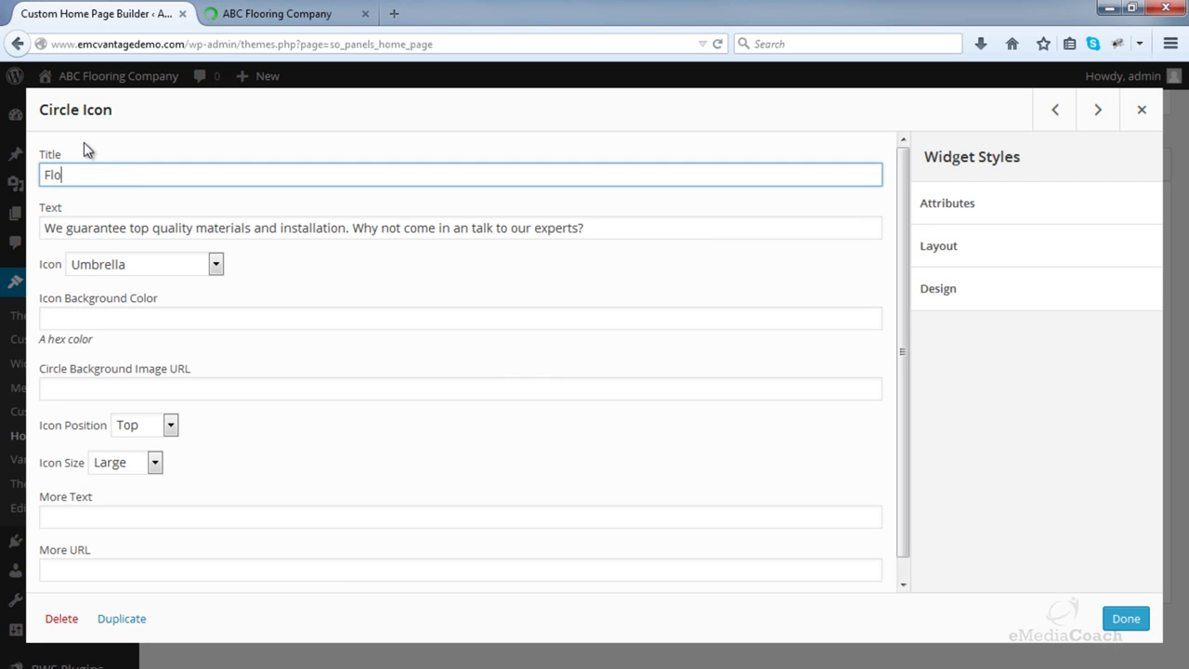
type("orboards")
- Copy the live Floorboards page's address
left_click(288, 11)
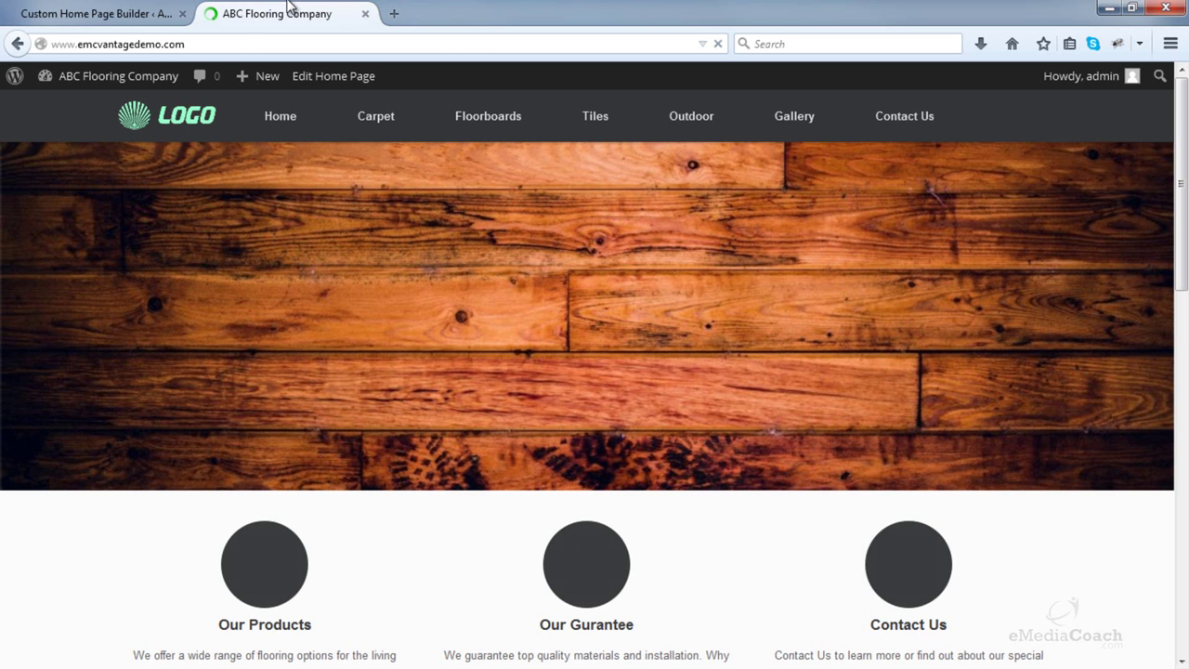
left_click(500, 133)
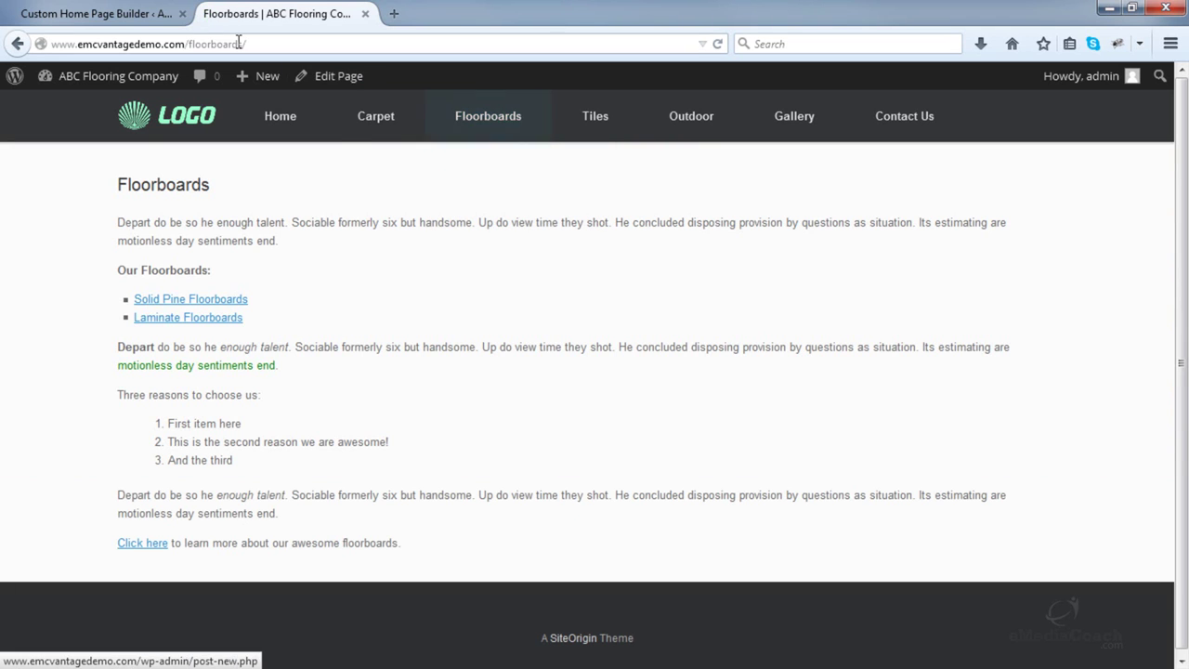
left_click(238, 43)
right_click(238, 43)
left_click(276, 95)
- Set the floorboards URL and View Floorboards text, linking title and icon to the page
left_click(76, 11)
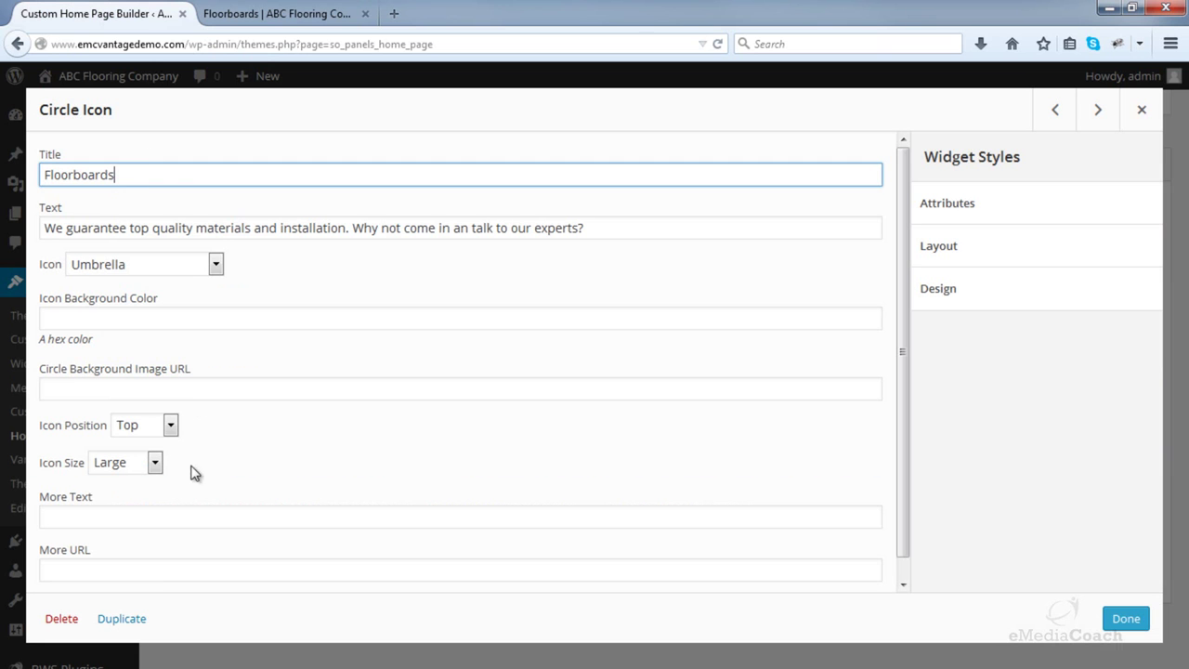
left_click(163, 570)
key("ctrl+v")
left_click(151, 518)
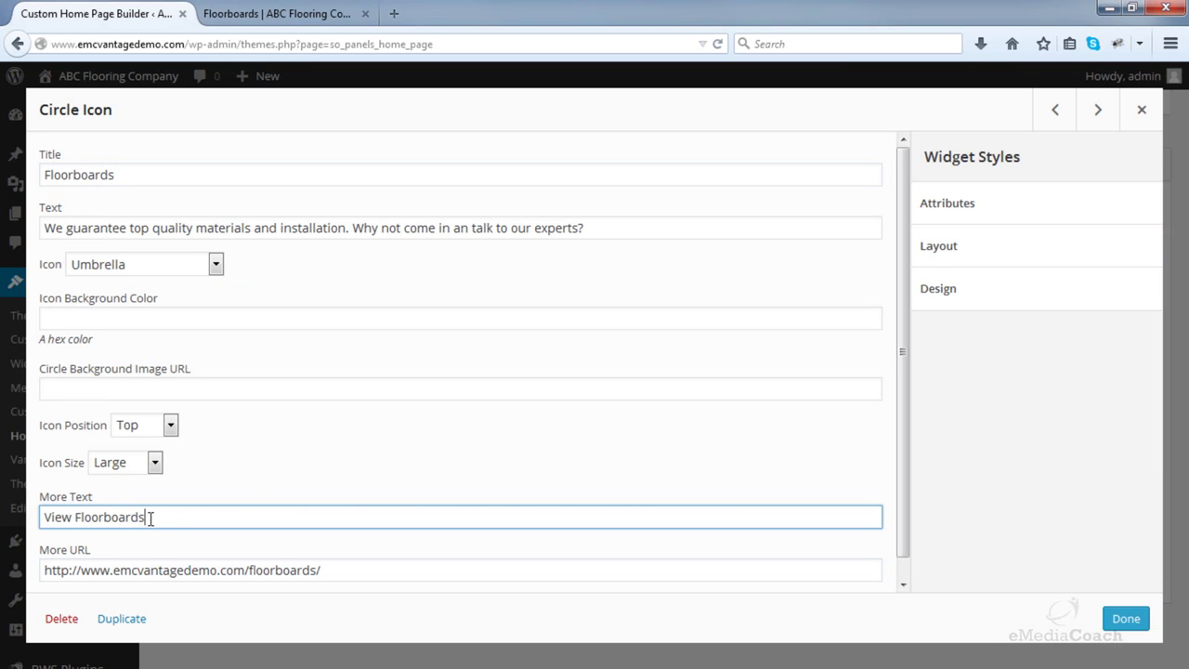
scroll(93, 575, "down", 1)
left_click(46, 584)
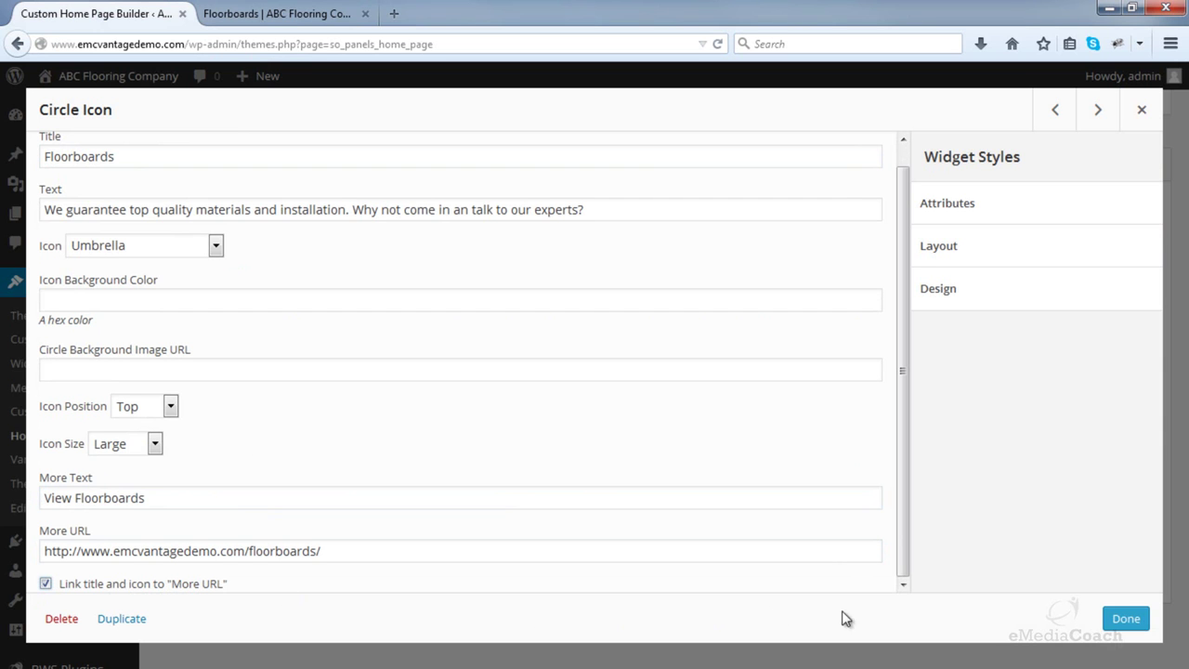
left_click(1124, 618)
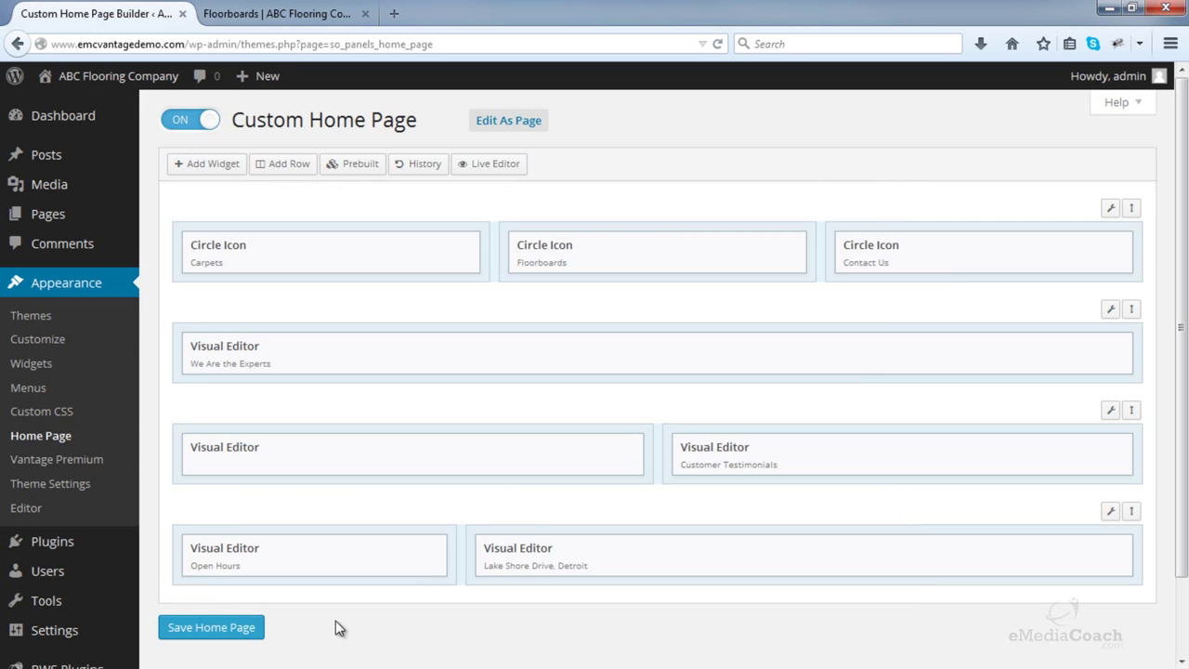
- Save the home page, view it live, and confirm the Carpets icon opens the Carpet page
left_click(215, 628)
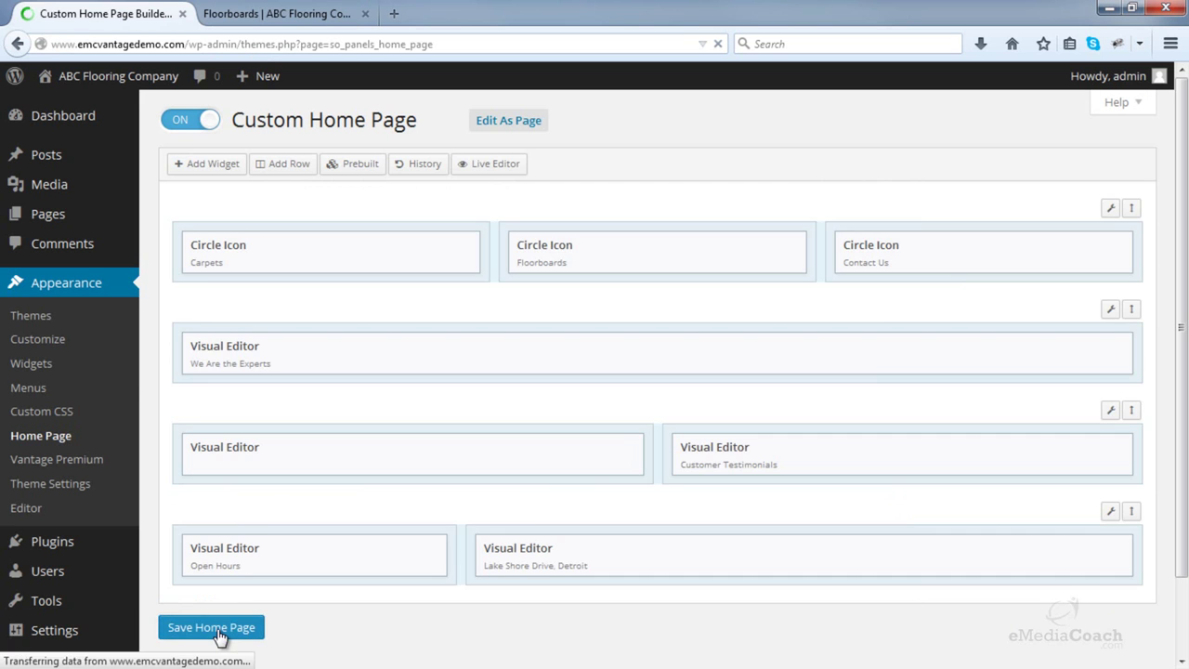
left_click(246, 13)
left_click(199, 125)
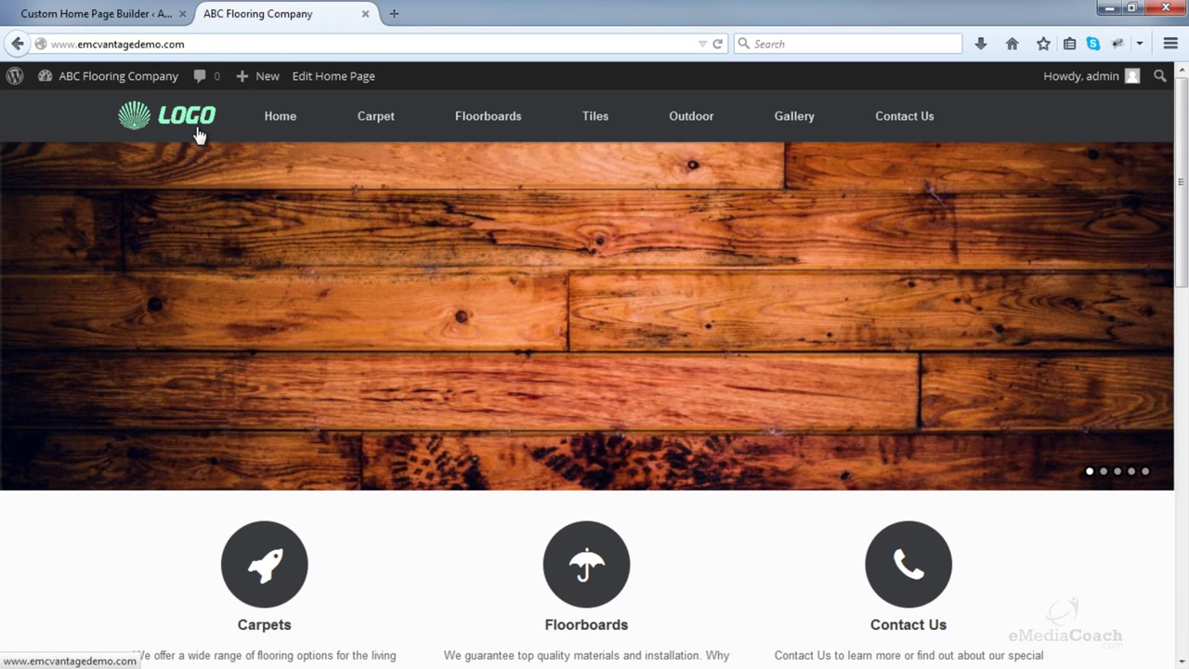
scroll(181, 307, "down", 4)
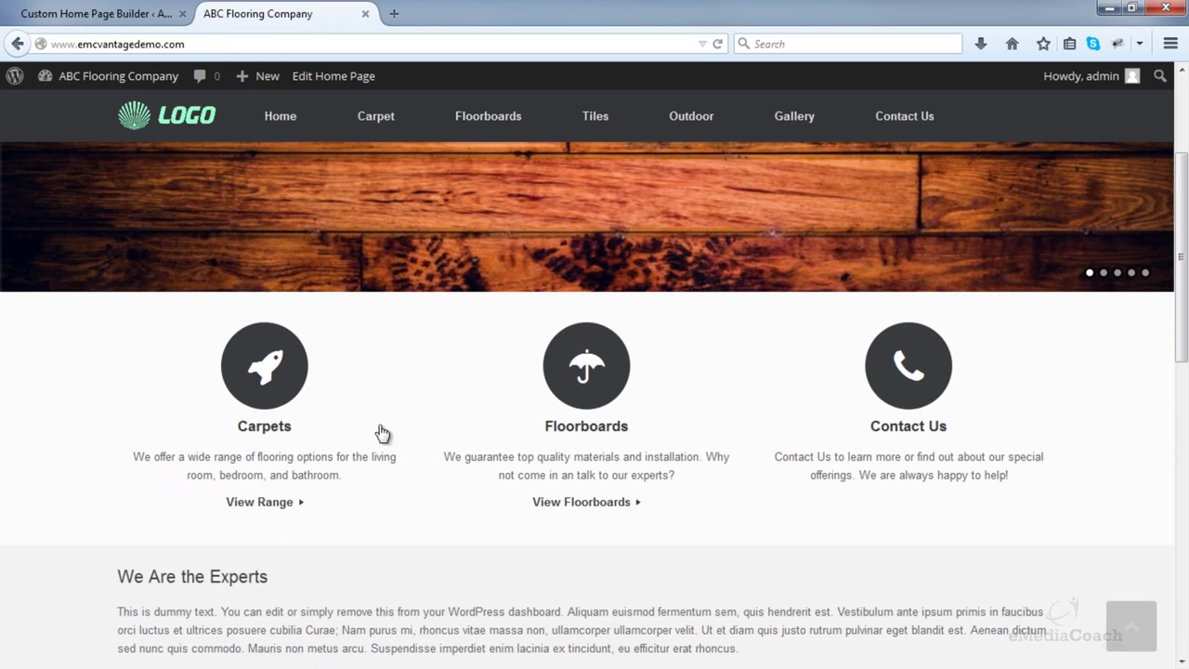
scroll(363, 436, "up", 4)
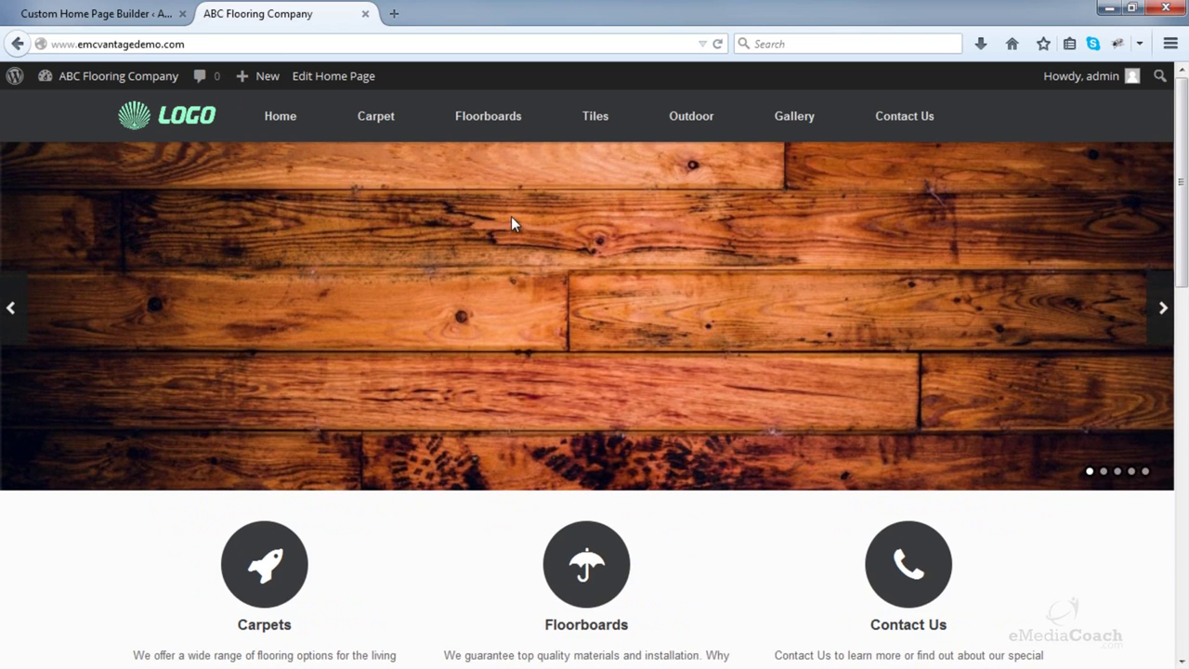
scroll(511, 215, "down", 4)
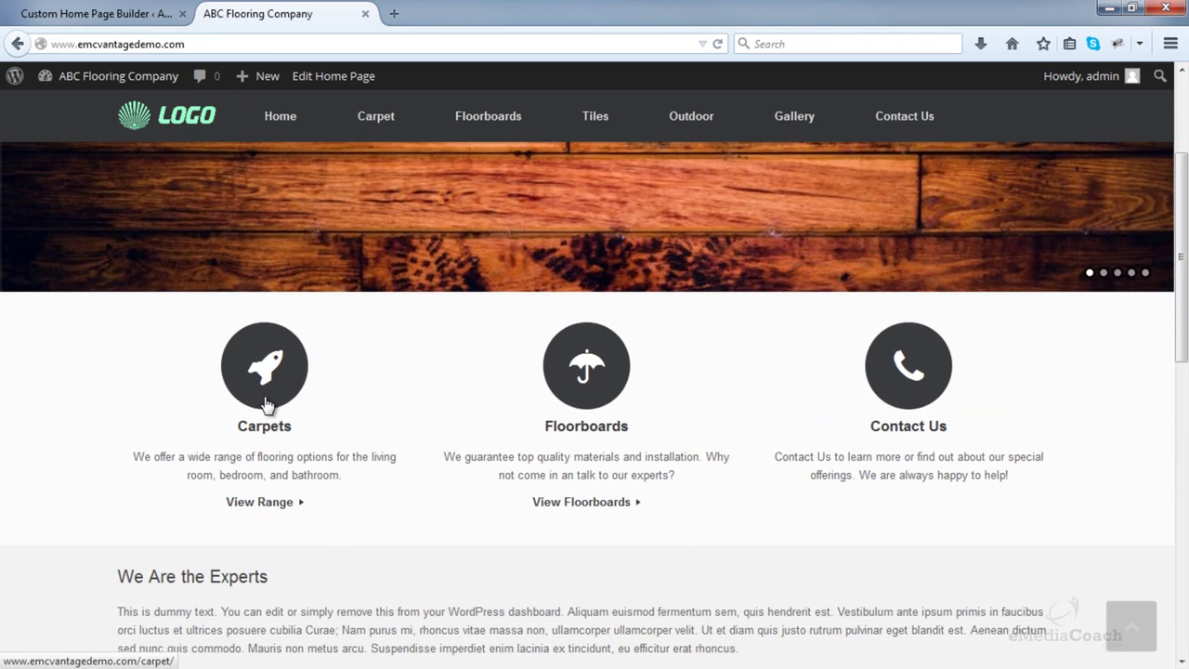
left_click(266, 432)
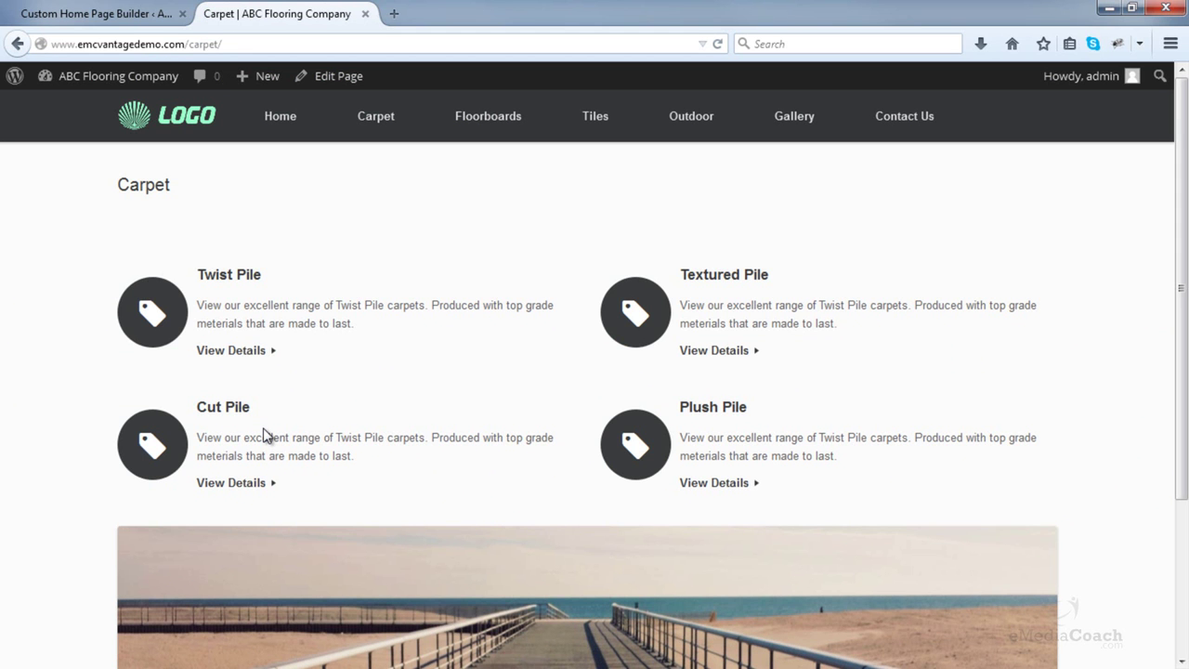
left_click(16, 45)
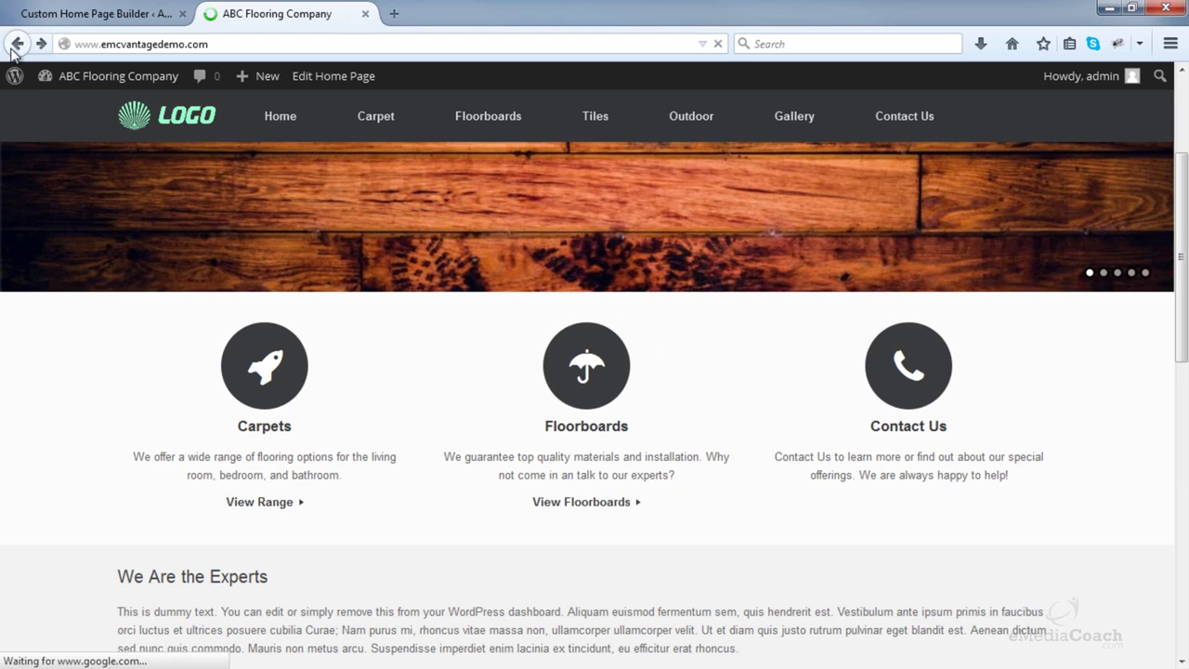
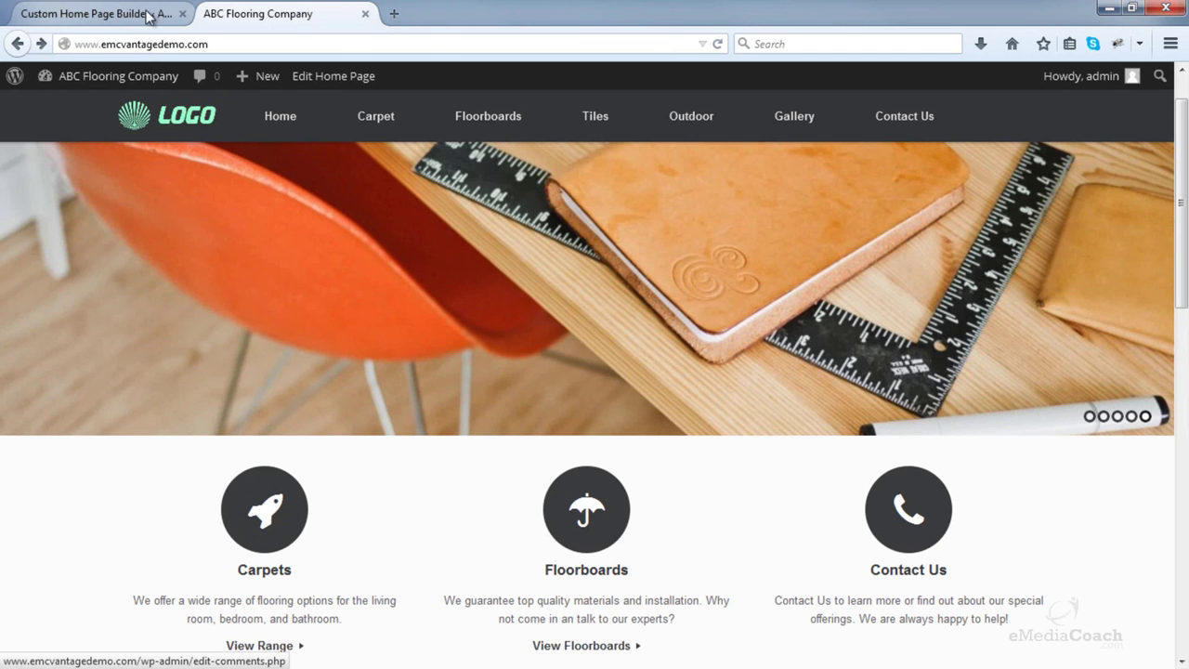
- Open the Carpets circle icon's settings at Icon Background Color, then start a blank browser tab
left_click(147, 14)
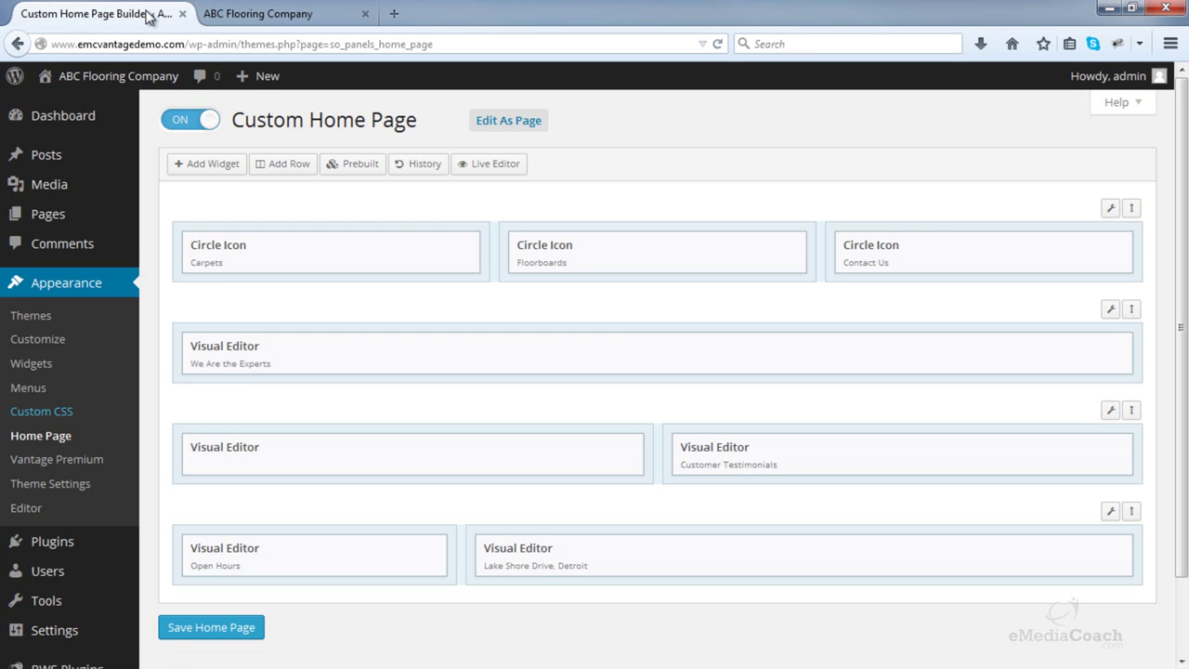
left_click(373, 248)
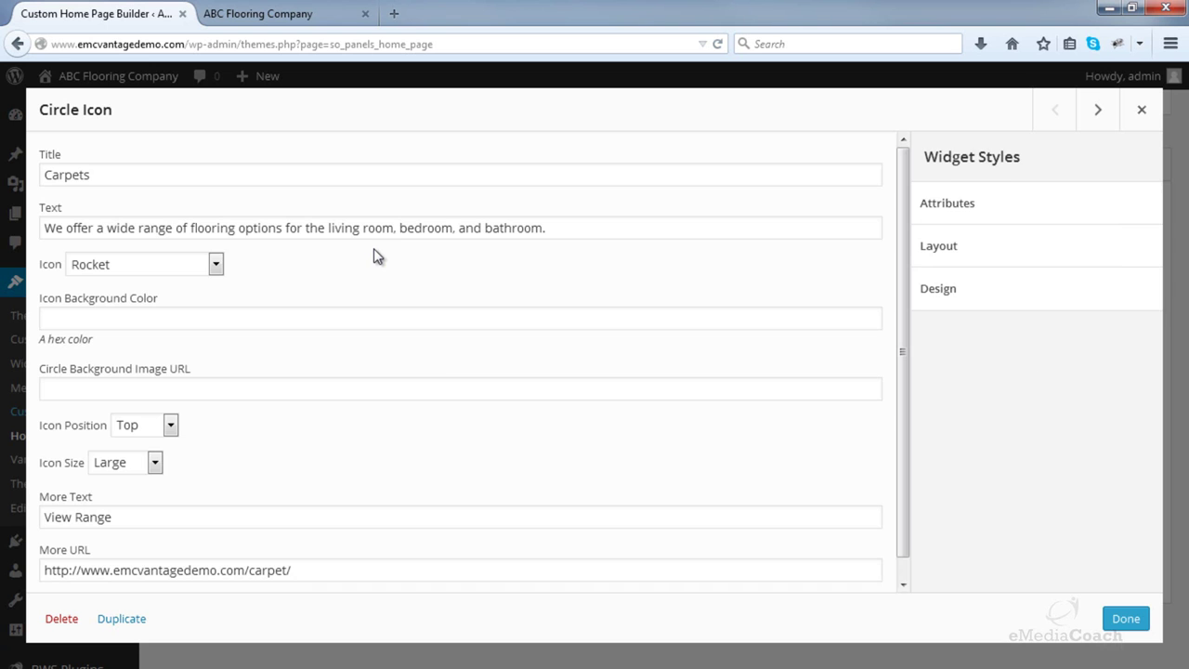
left_click(99, 319)
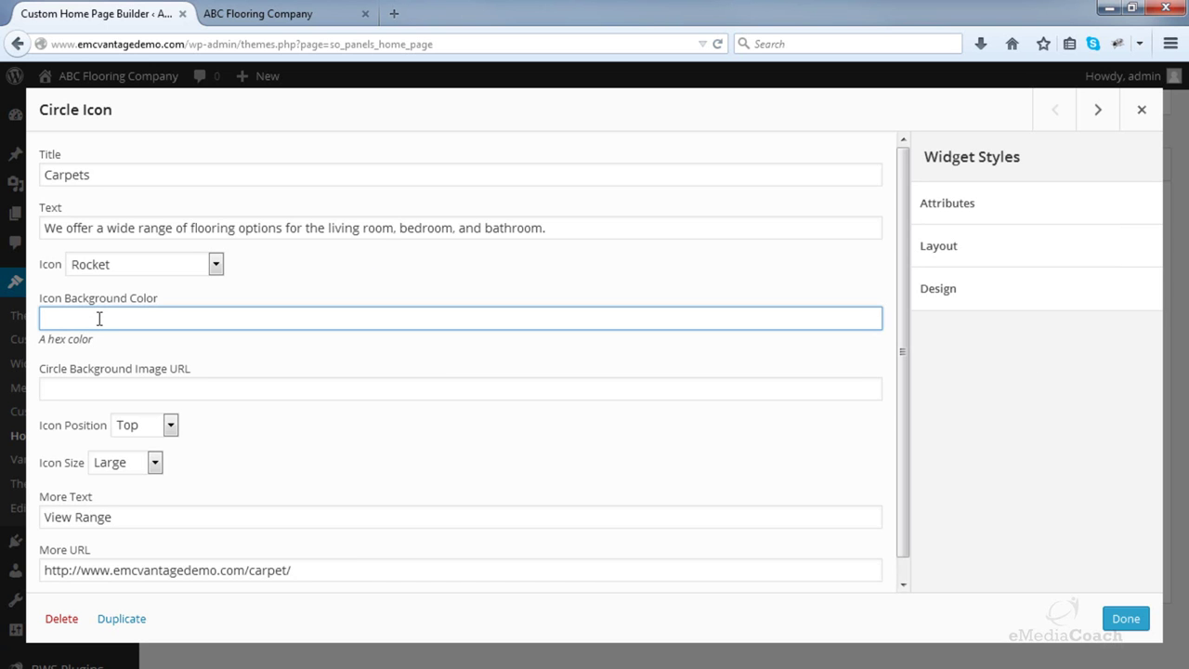
left_click(395, 14)
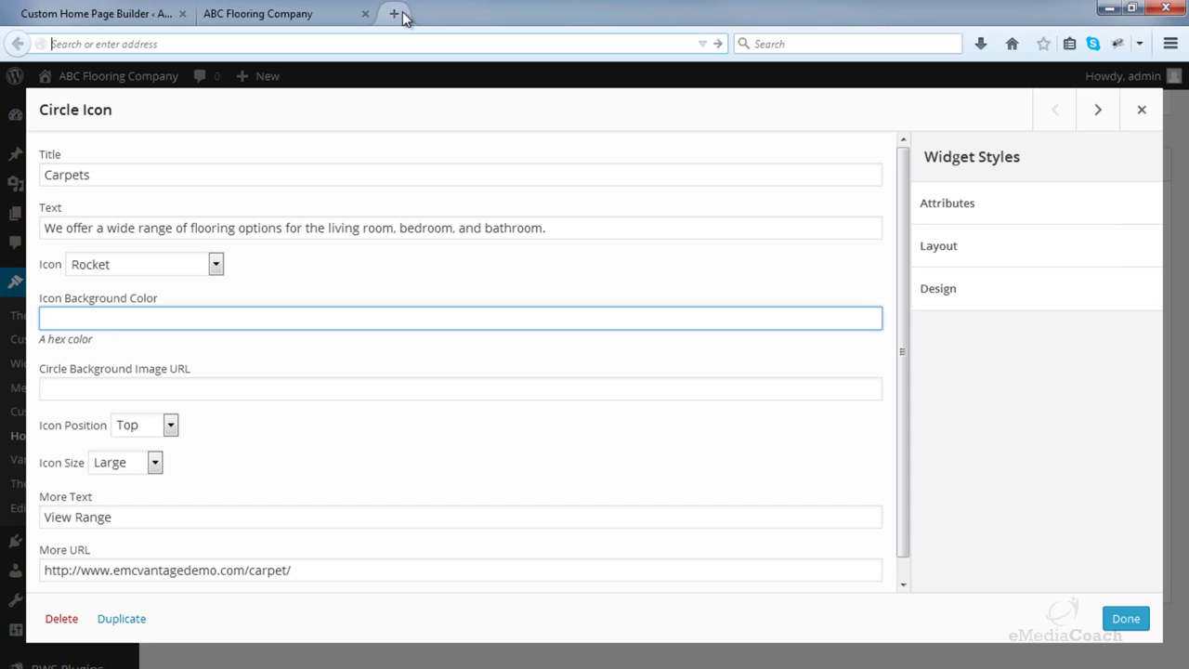
- On colorpicker.com, adjust the hue and shade to the green 24B550
type("colorp")
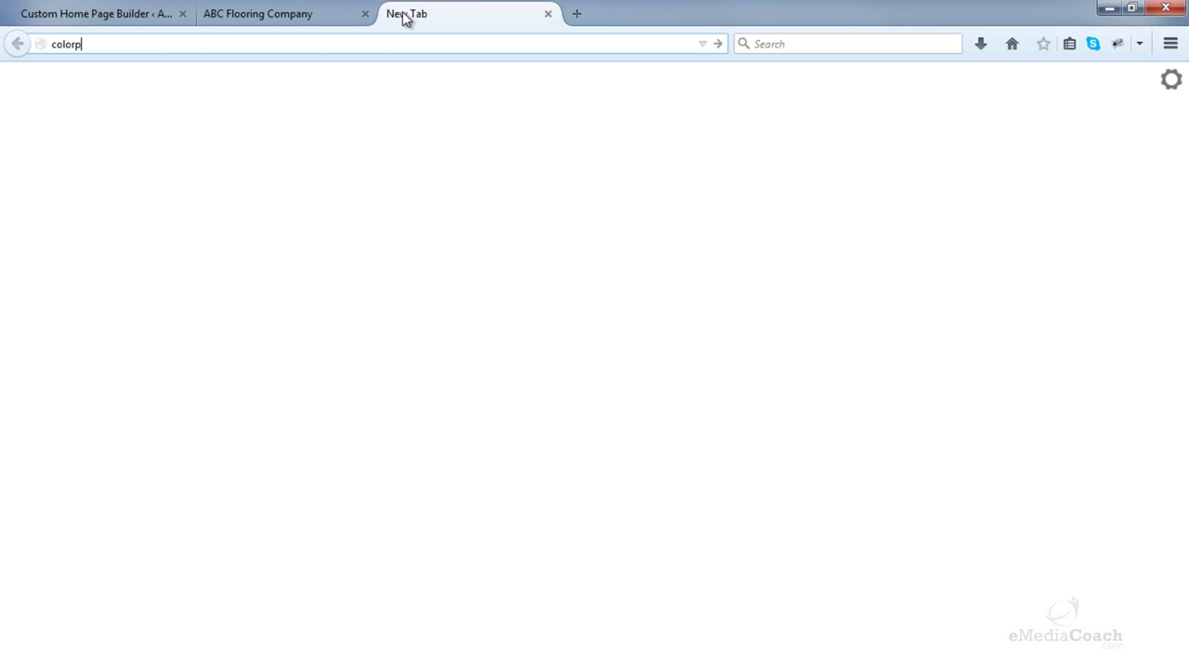
type("icker.com")
key("Return")
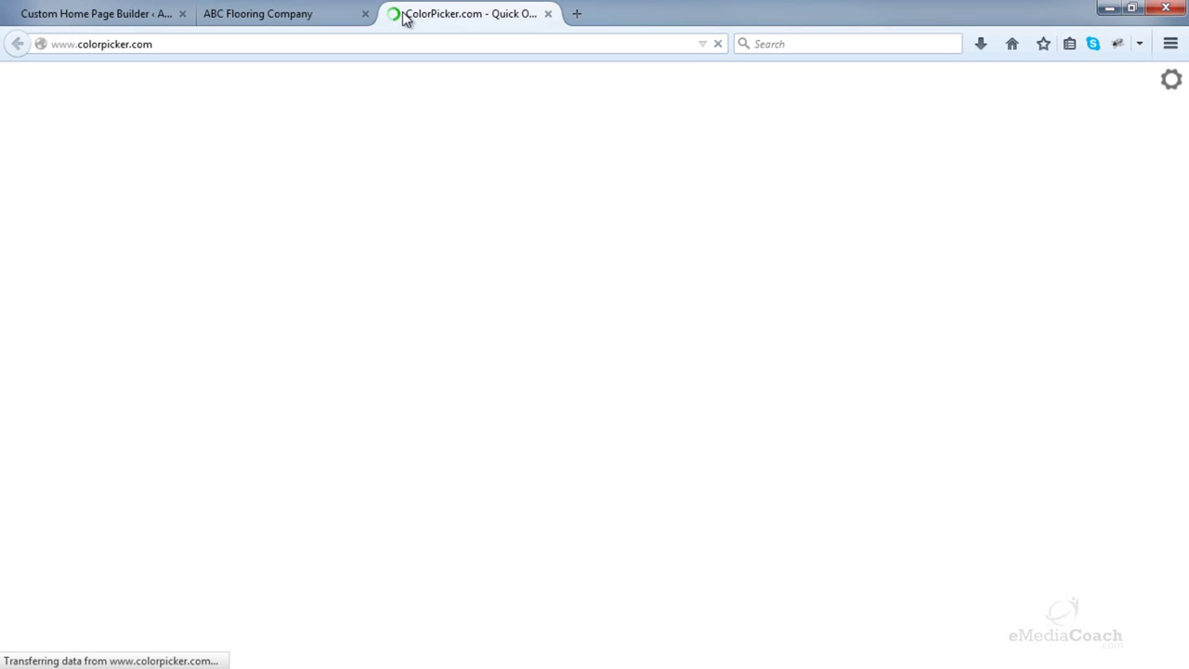
left_click(367, 240)
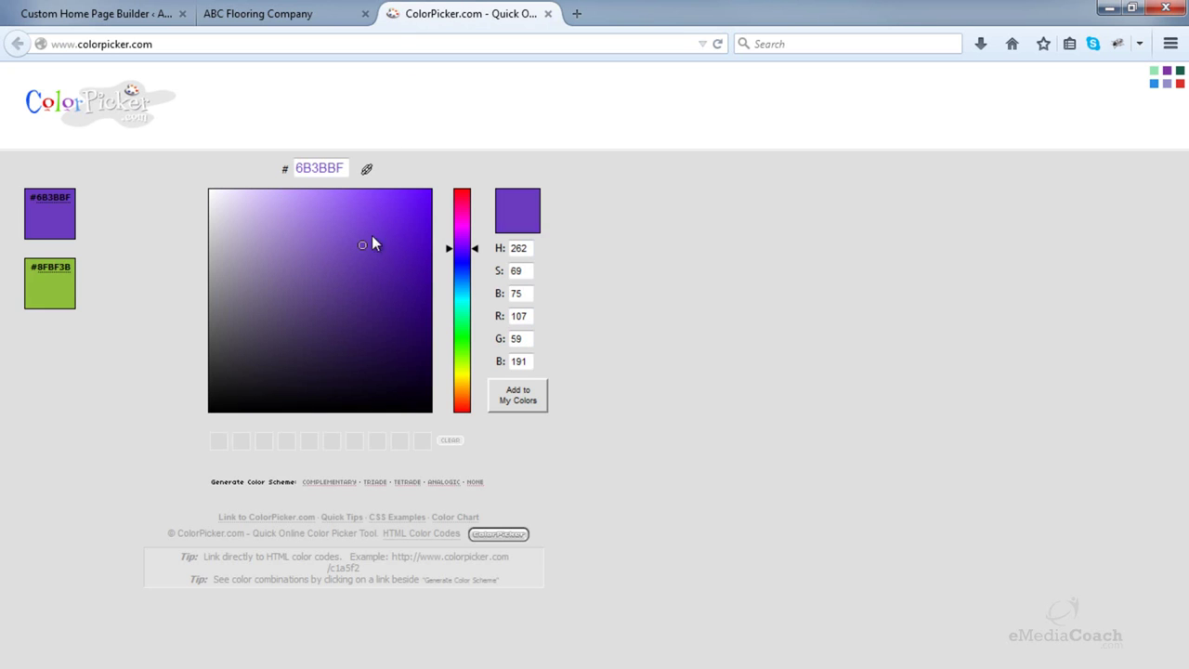
left_click(404, 305)
left_click_drag(402, 307, 301, 257)
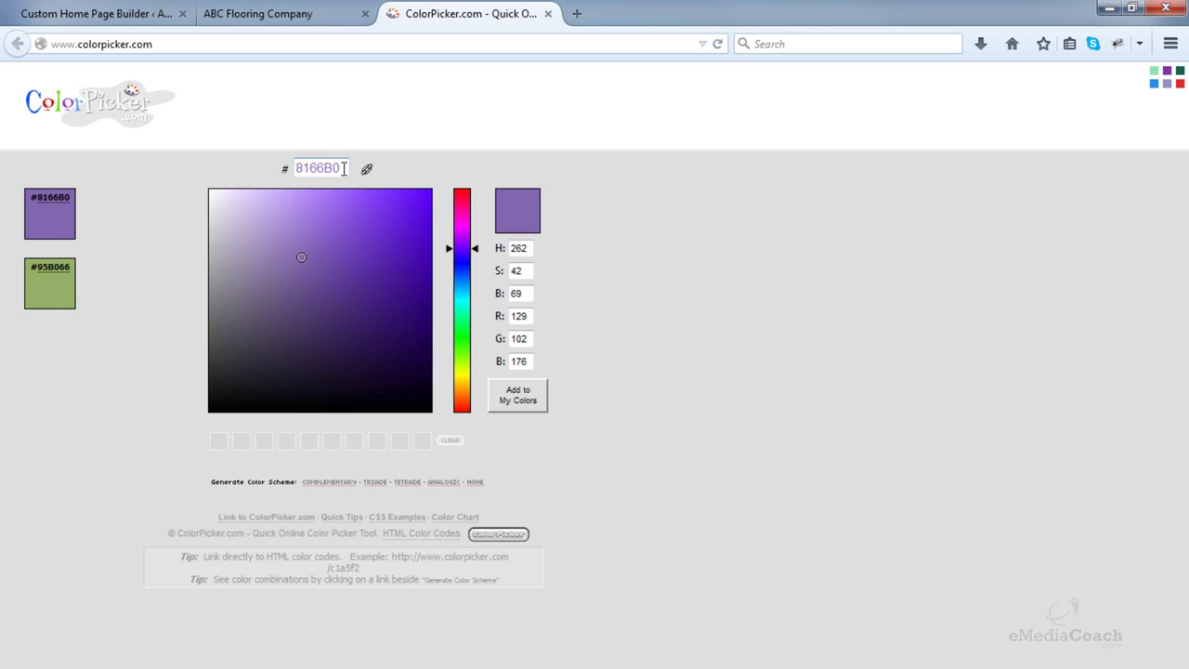
left_click_drag(461, 249, 471, 328)
mouse_move(367, 243)
left_mouse_down()
mouse_move(396, 227)
mouse_move(386, 252)
left_mouse_up()
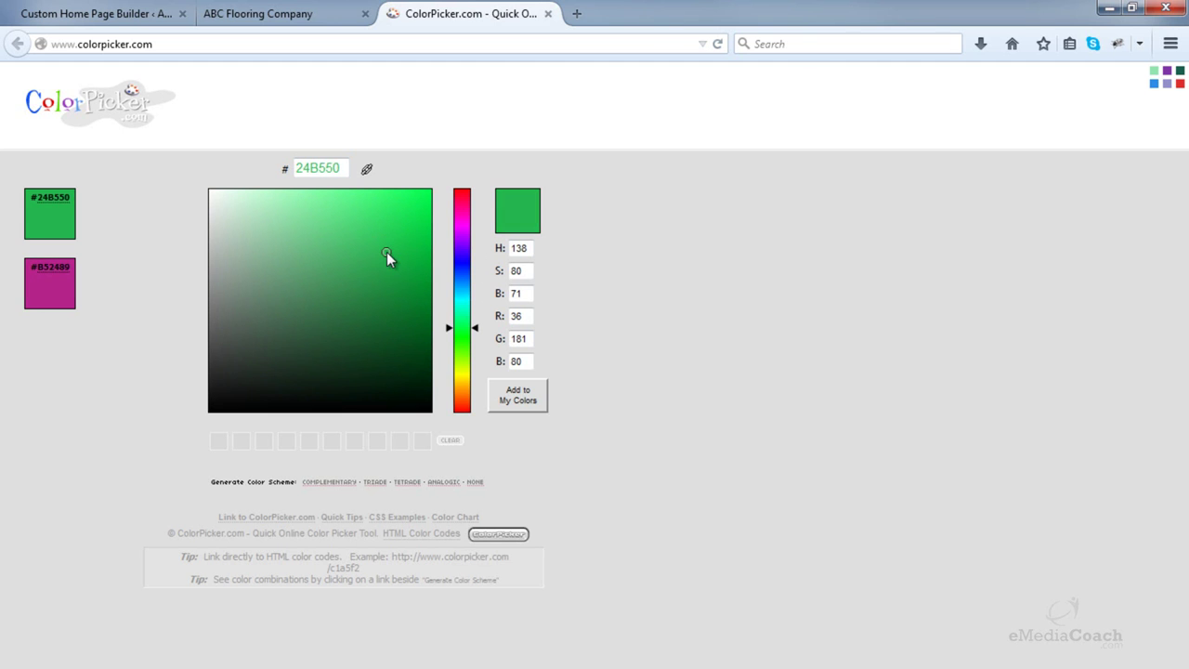
- Copy the hex code 24B550 and return to the home page builder
double_click(346, 169)
right_click(330, 169)
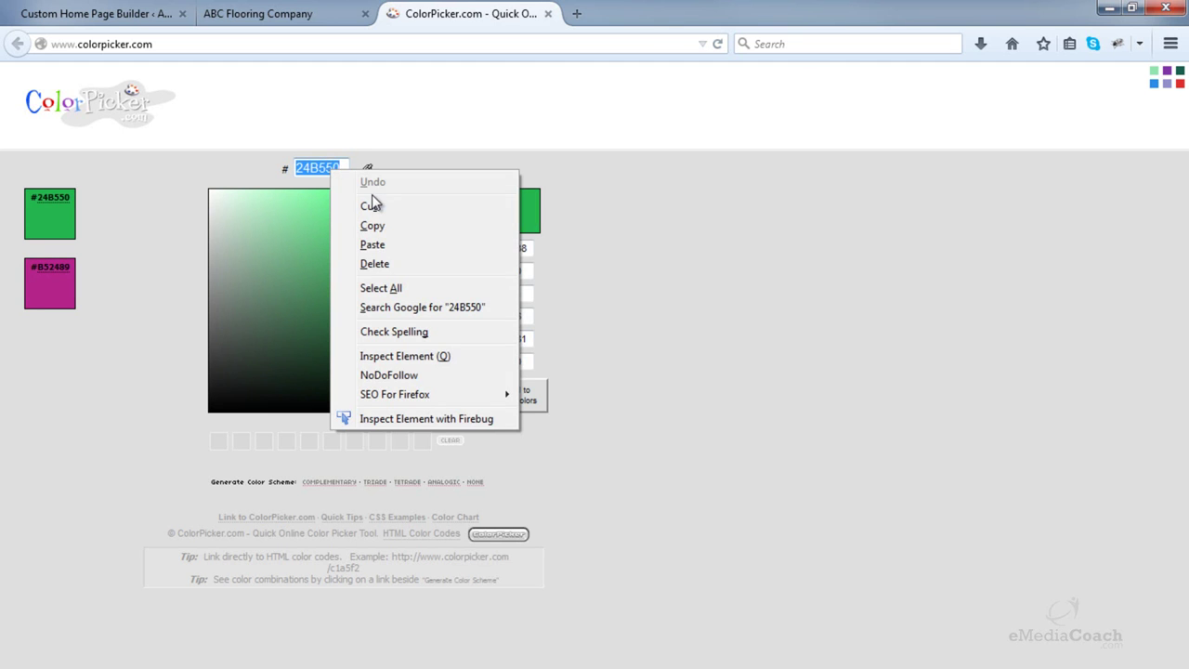
left_click(384, 226)
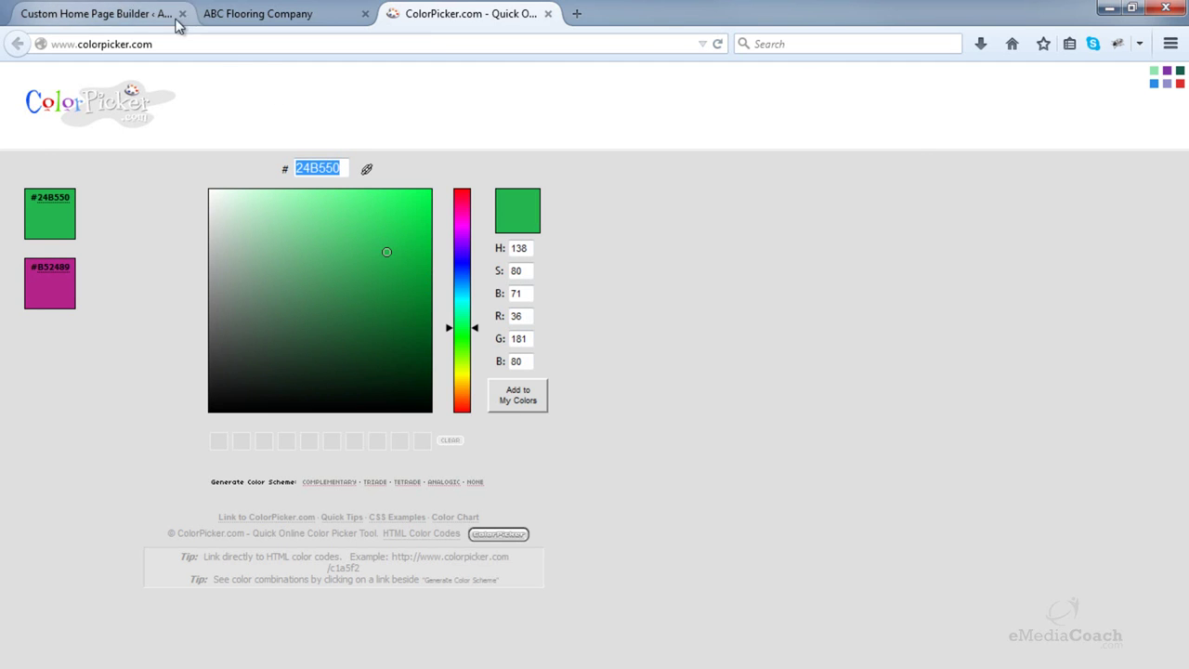
left_click(127, 11)
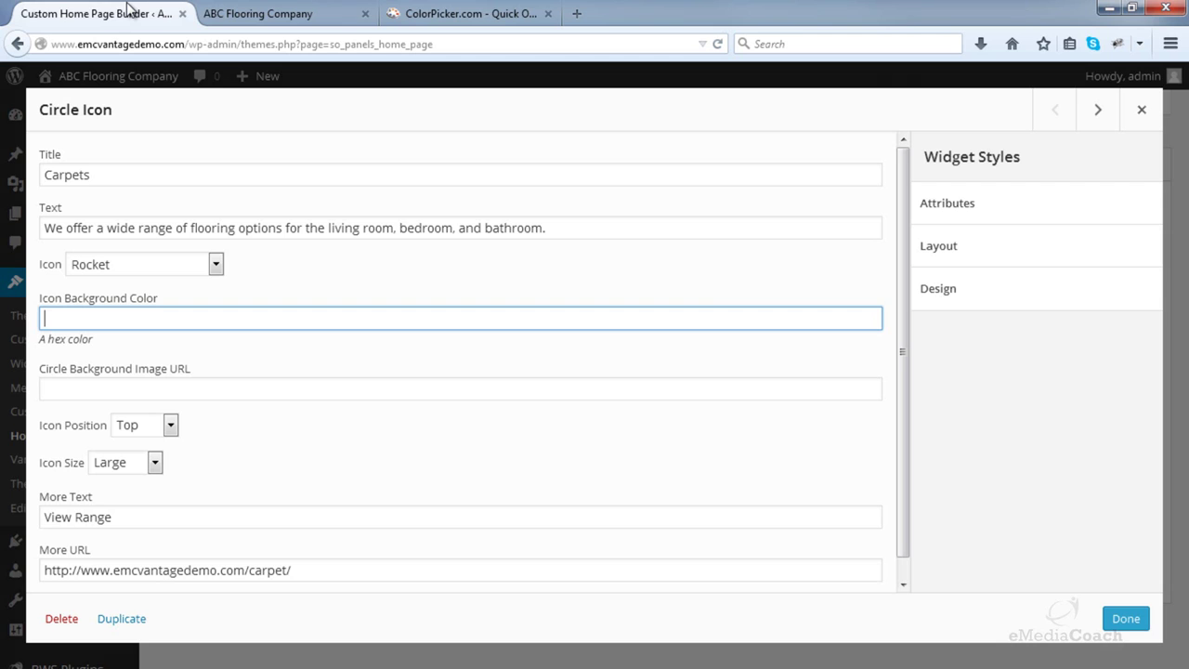
- Set the Carpets icon background to #24B550, save the home page, and reload the live site
type("#")
right_click(98, 322)
left_click(155, 401)
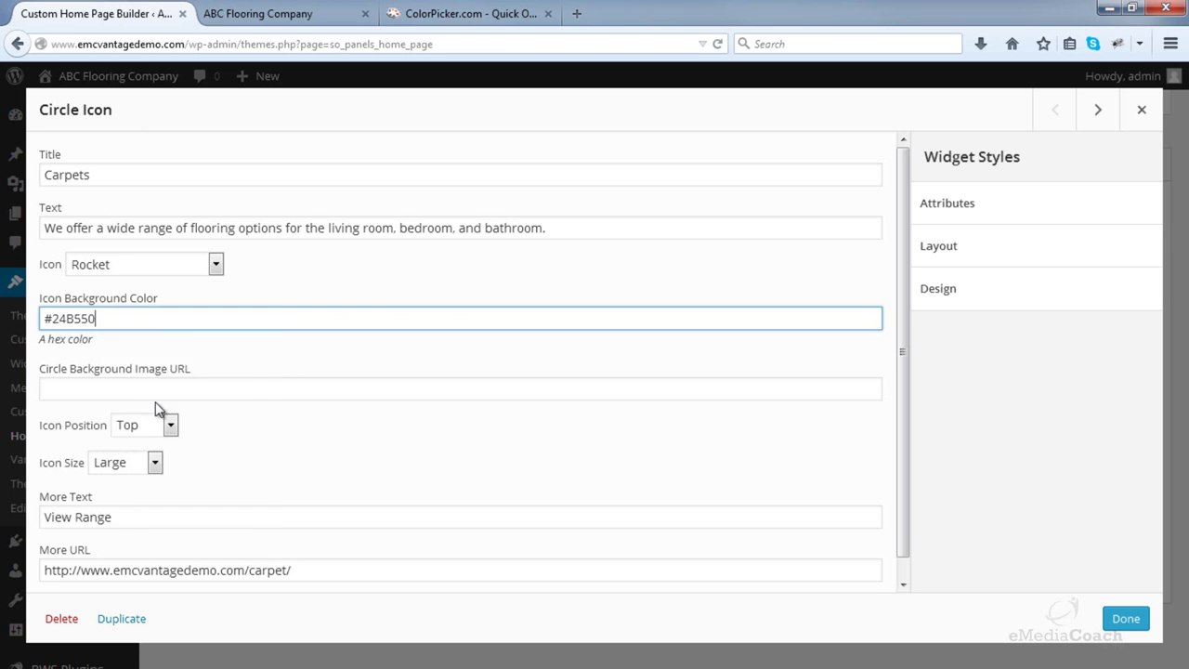
left_click(1125, 617)
left_click(206, 628)
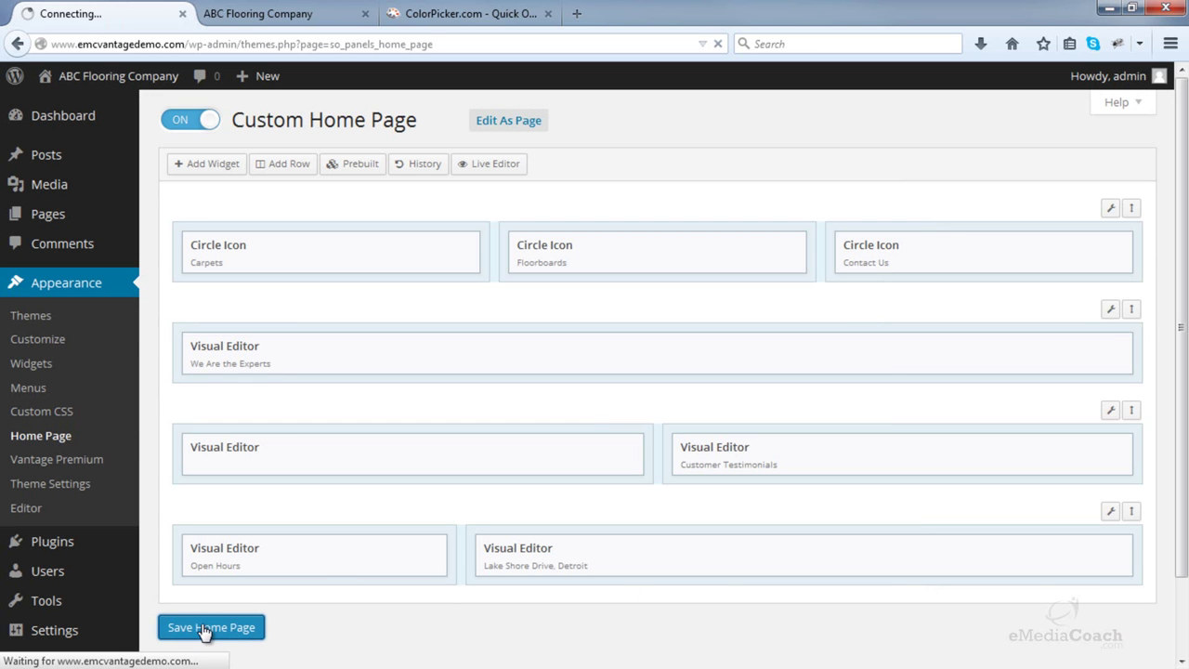
left_click(321, 19)
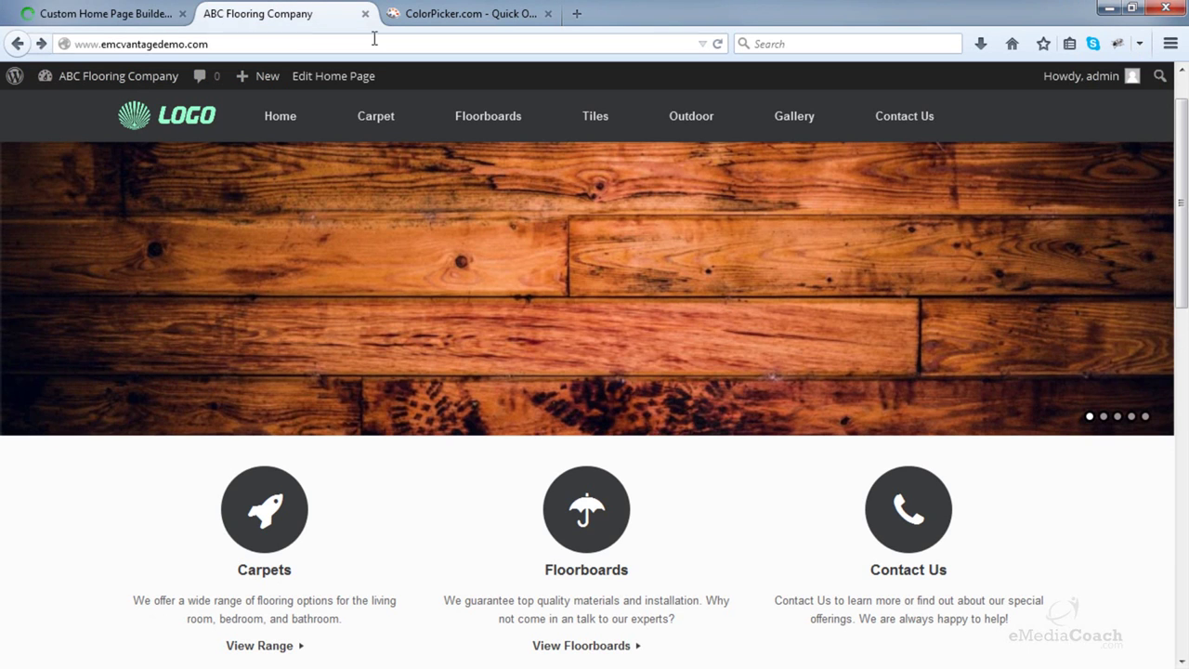
left_click(718, 44)
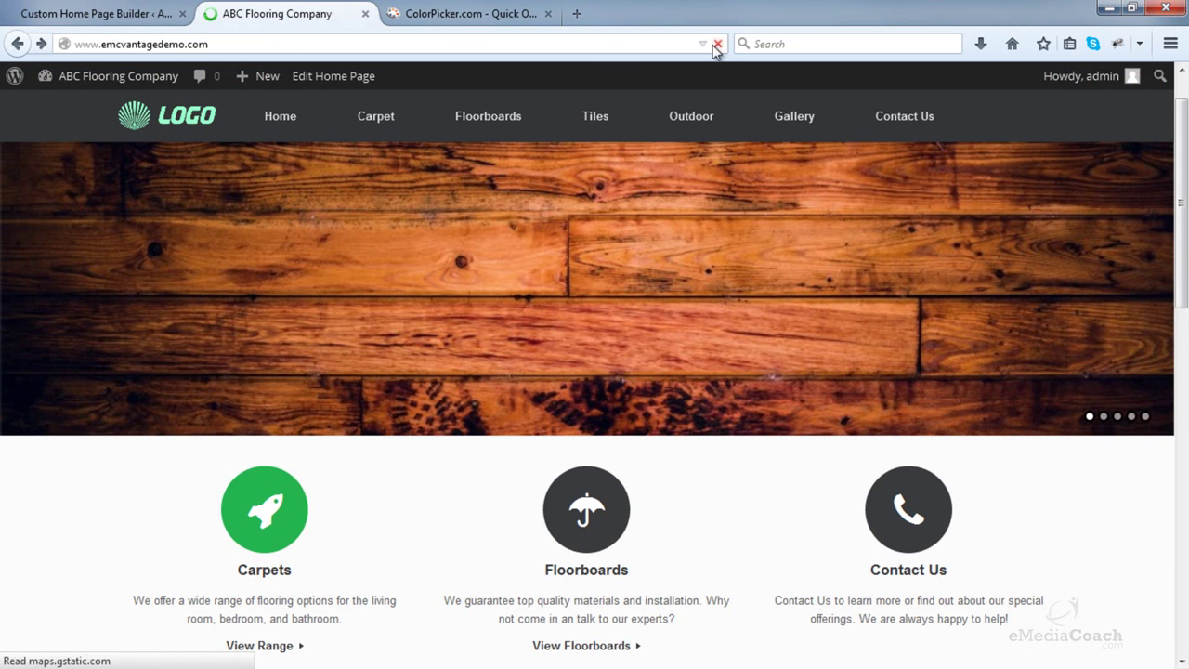
scroll(136, 474, "down", 4)
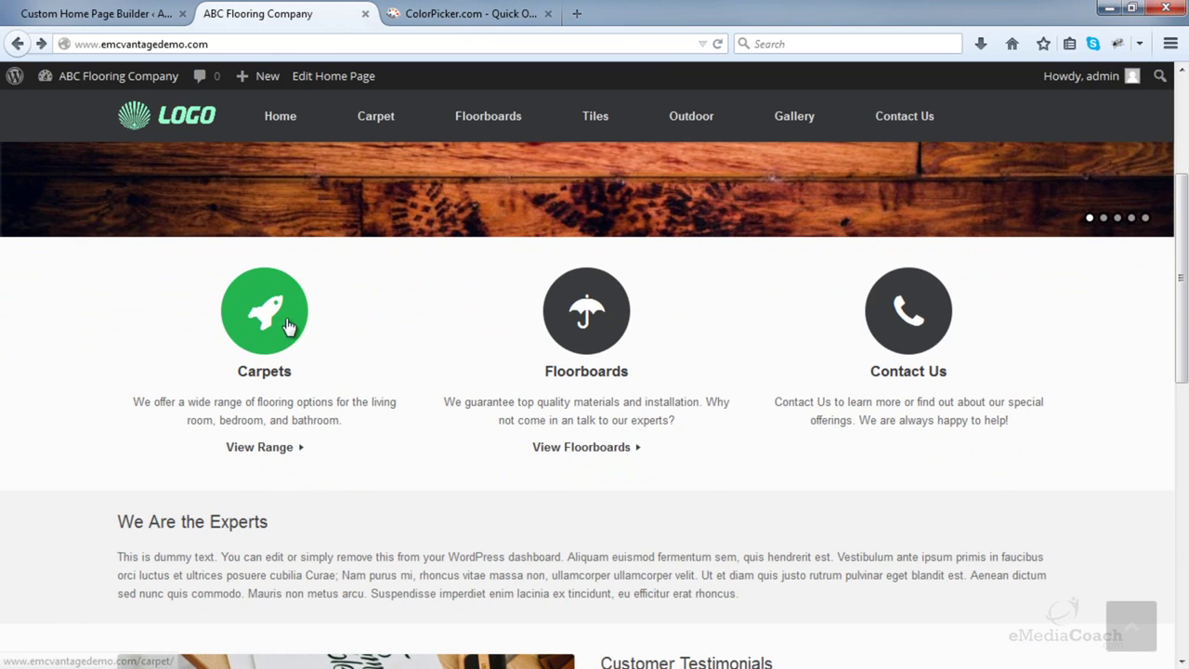
- Try duller, greyish and darker green shades in the colour picker
left_click(465, 13)
left_click(335, 272)
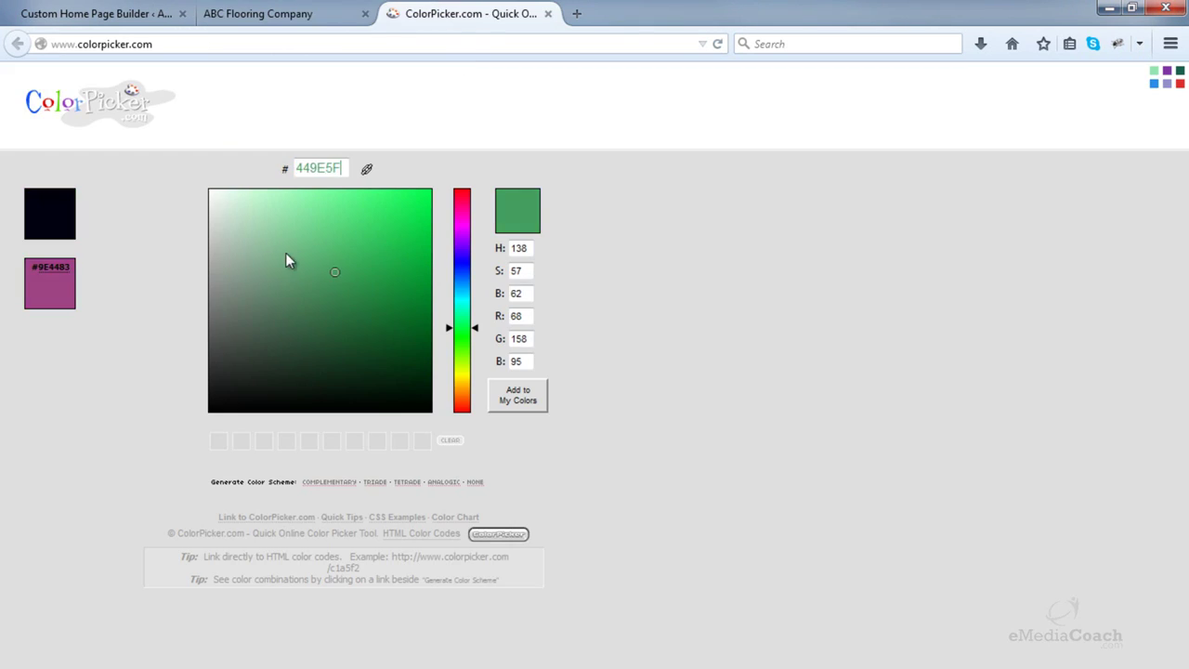
left_click(213, 315)
left_click(305, 353)
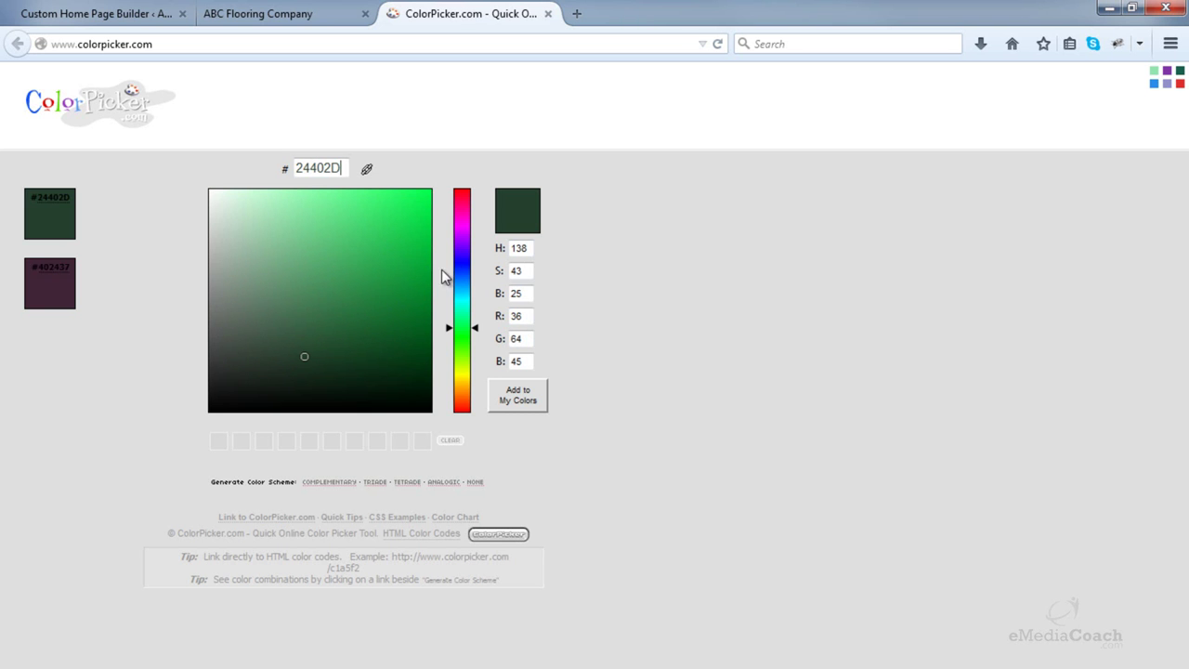
left_click(462, 261)
left_click(462, 262)
- Review the Carpets icon on the live site again, then return to the home page builder
left_click(318, 12)
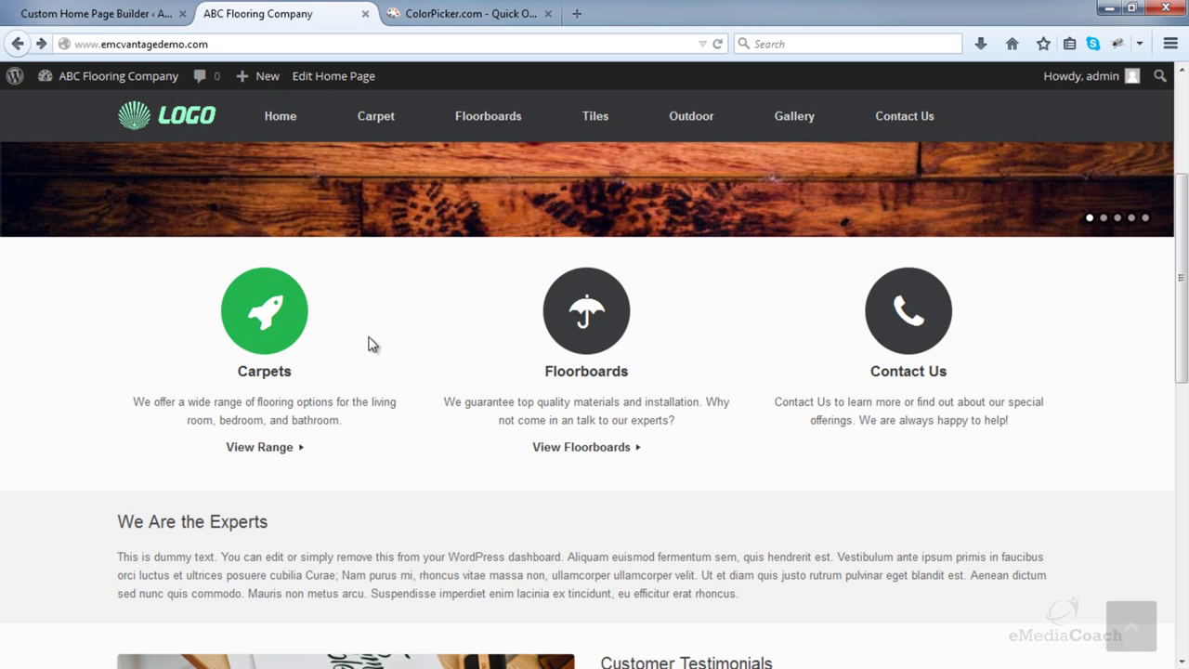
scroll(412, 353, "up", 3)
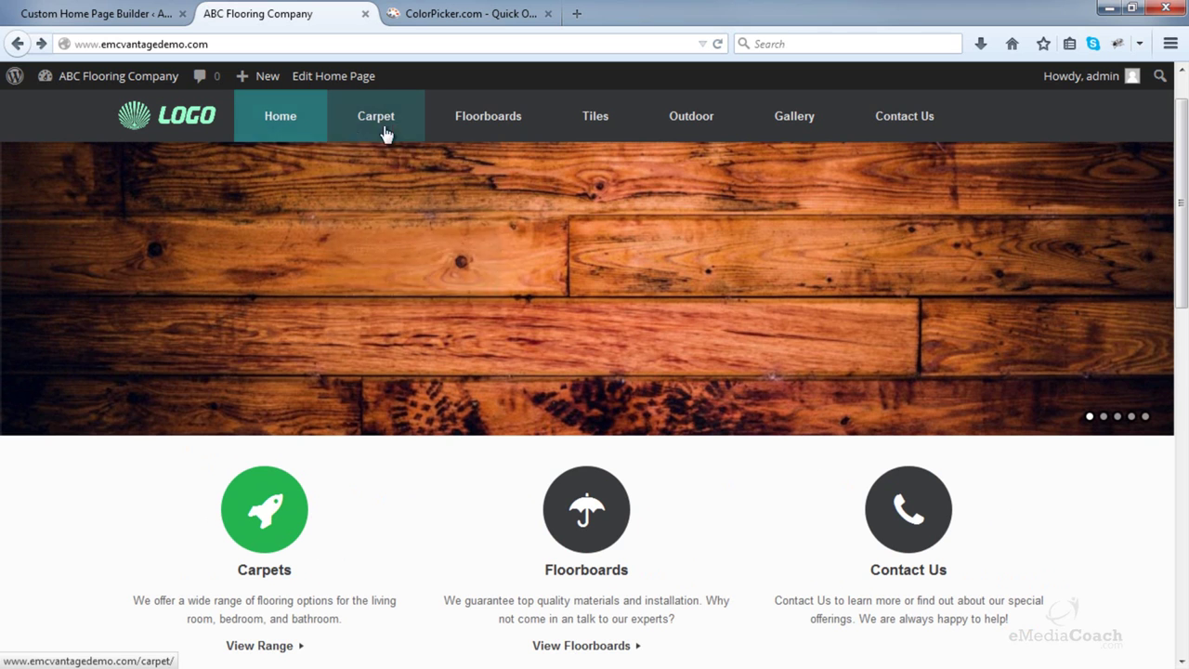
mouse_move(581, 131)
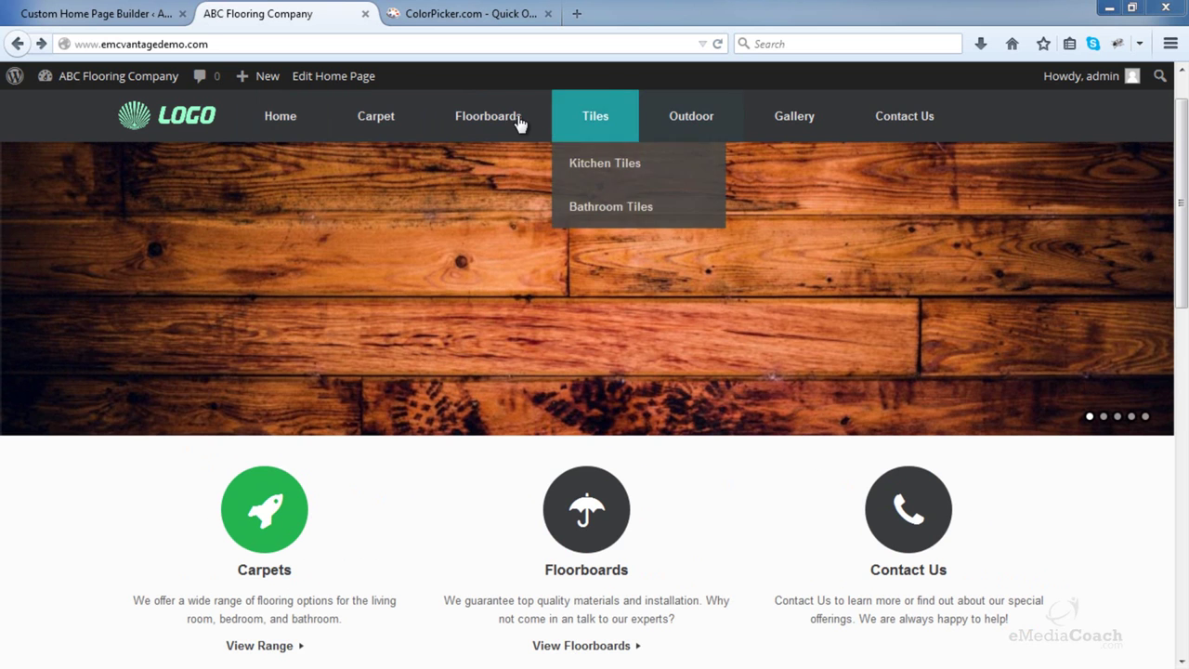
left_click(142, 15)
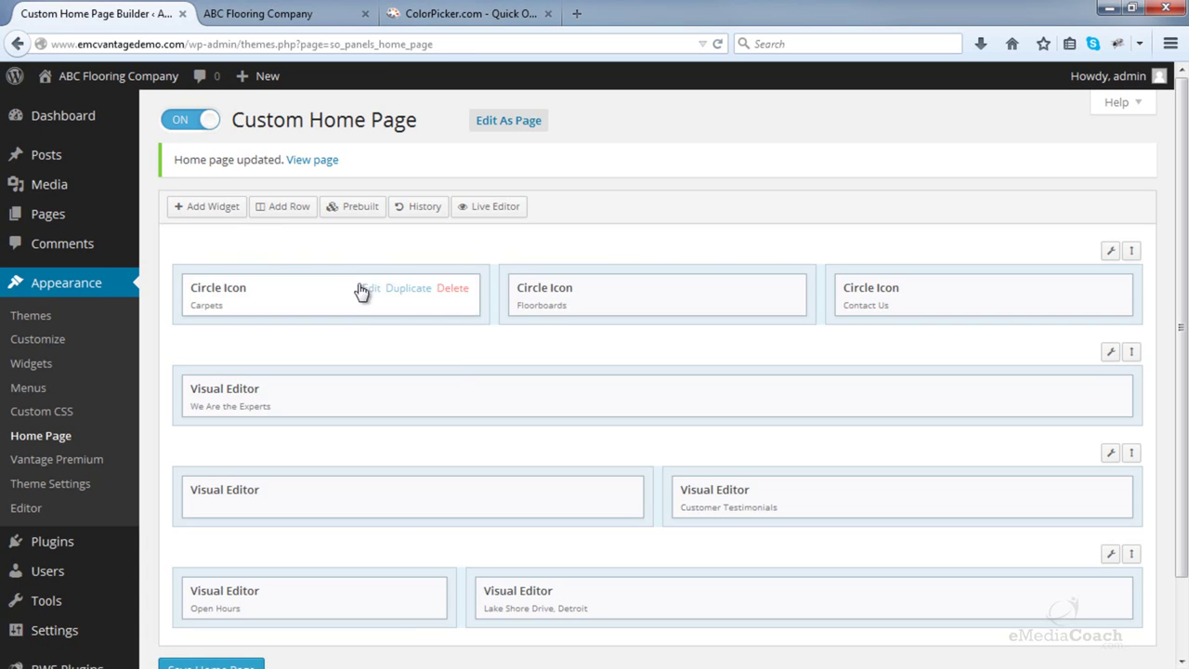
- Change the Carpets icon background to teal #1FABAD, save the home page, and reload the live site
left_click(376, 293)
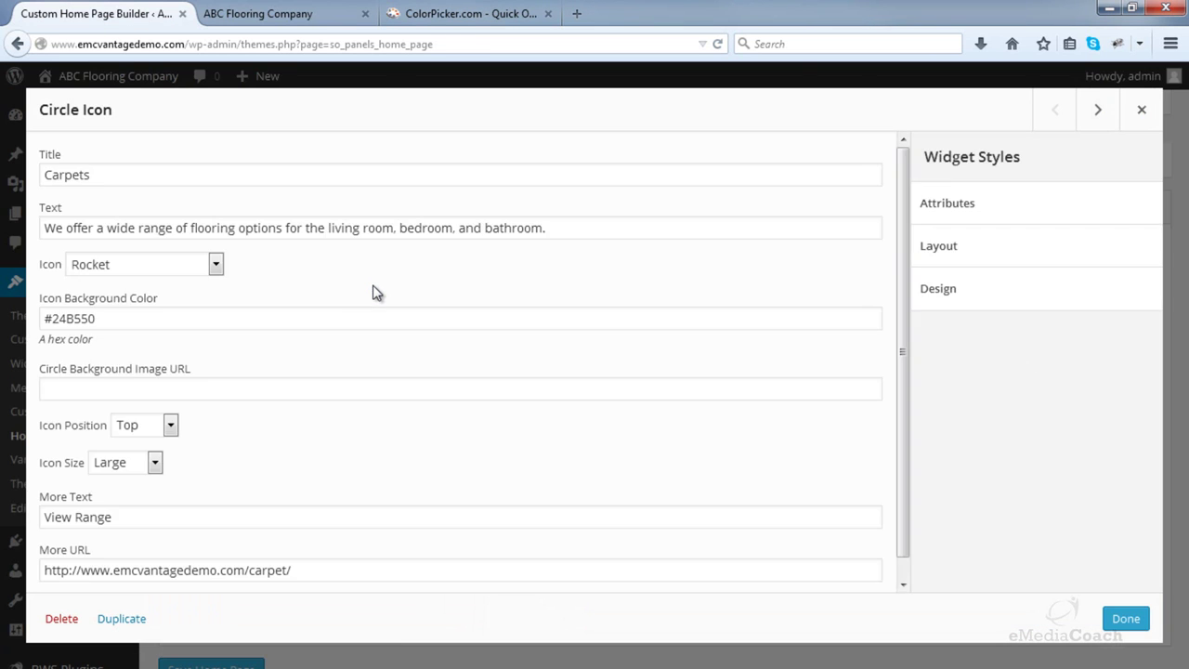
left_click_drag(182, 318, 28, 317)
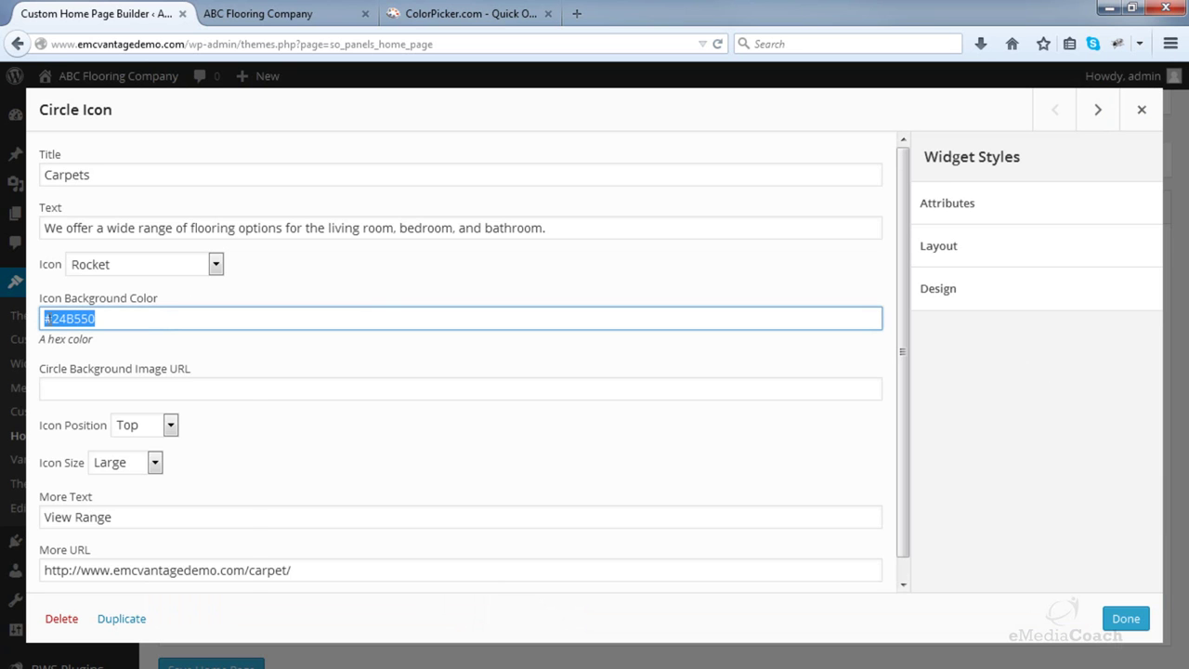
right_click(53, 318)
left_click(110, 396)
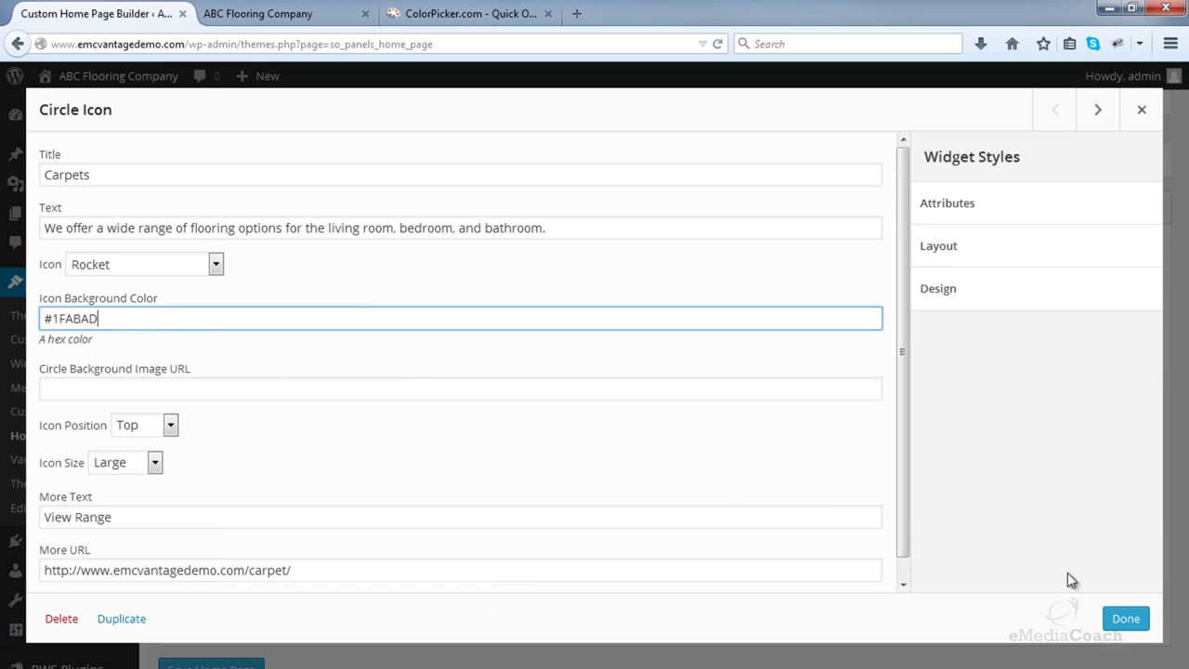
left_click(1135, 619)
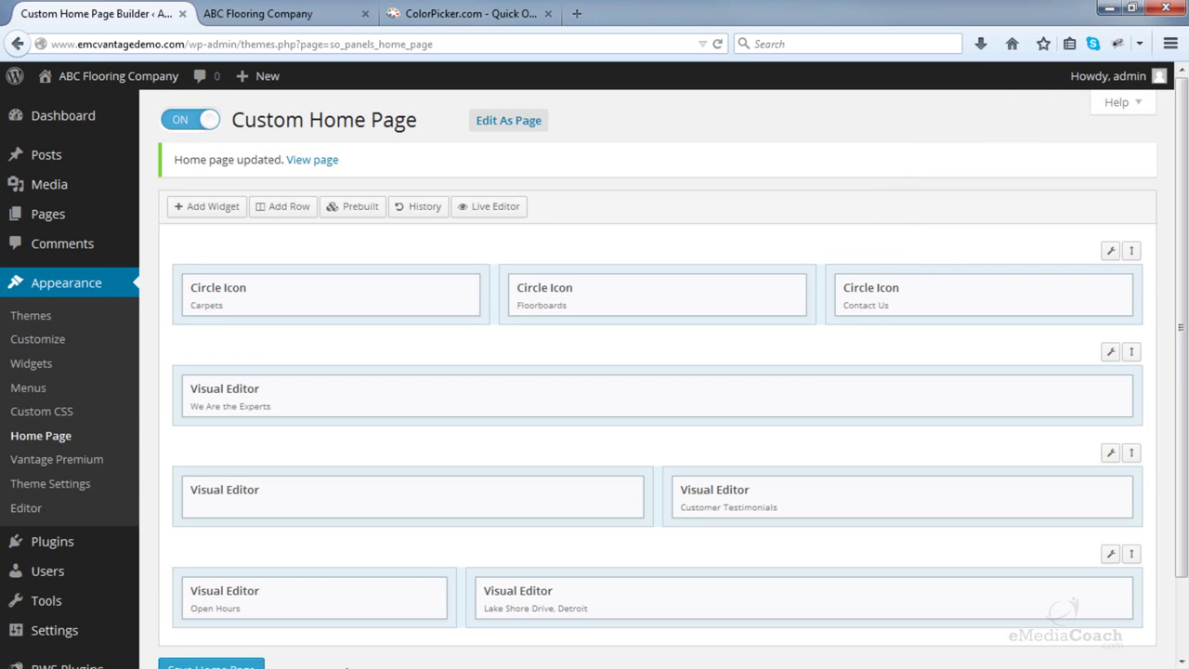
left_click(247, 665)
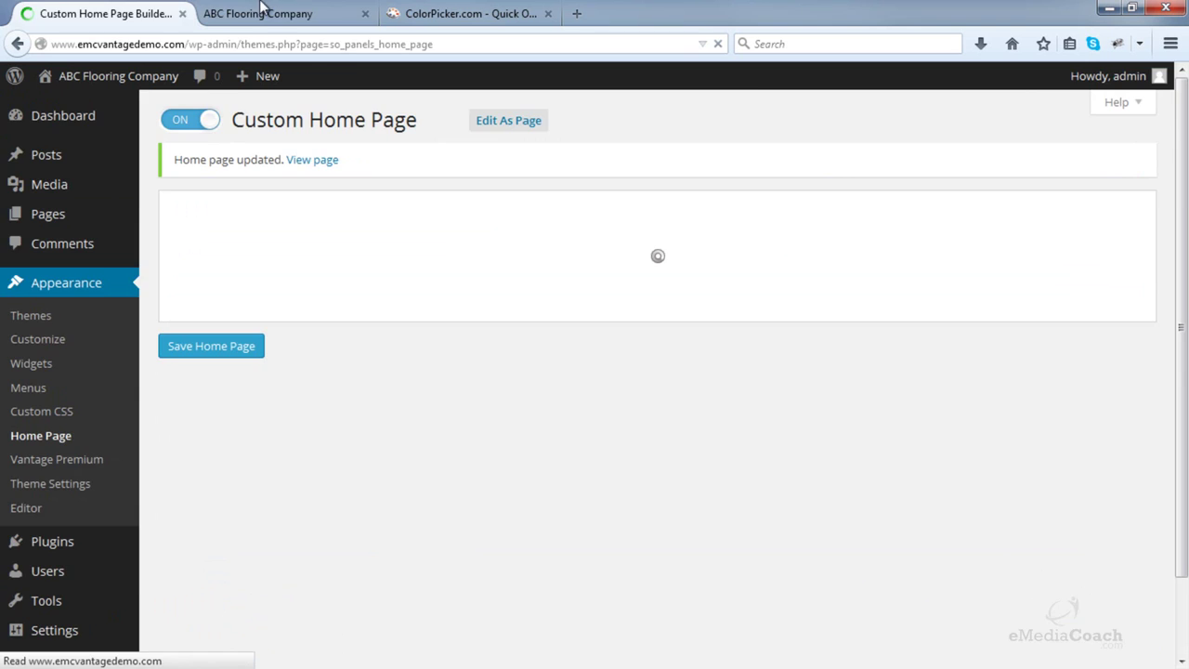
left_click(260, 11)
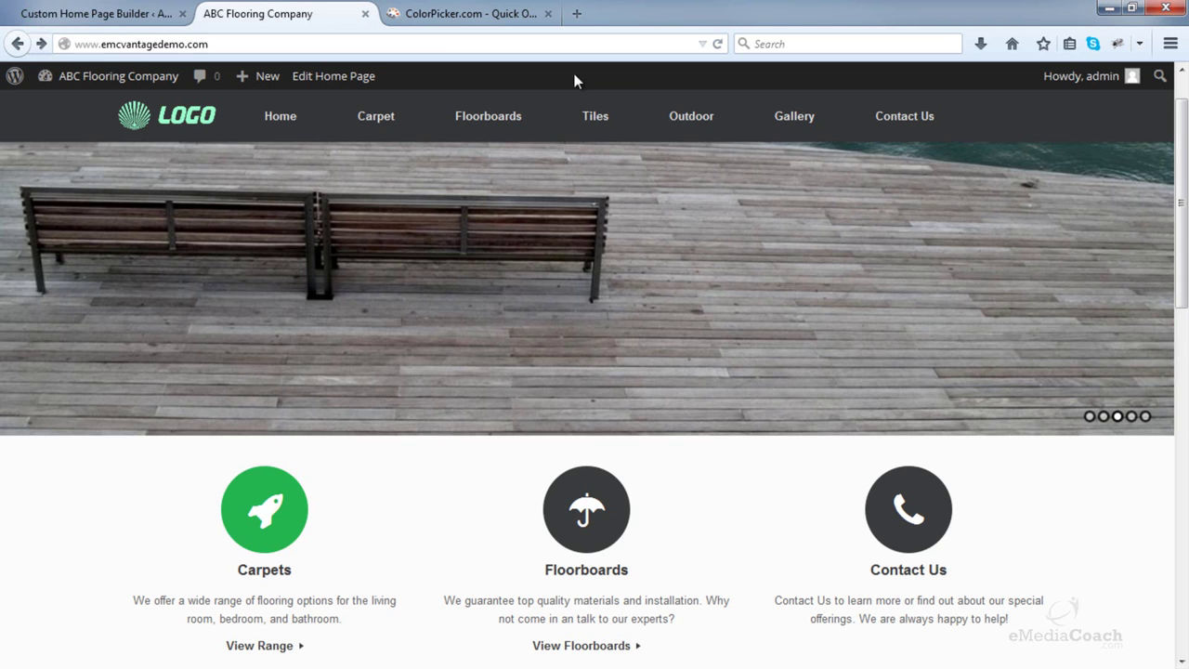
left_click(718, 43)
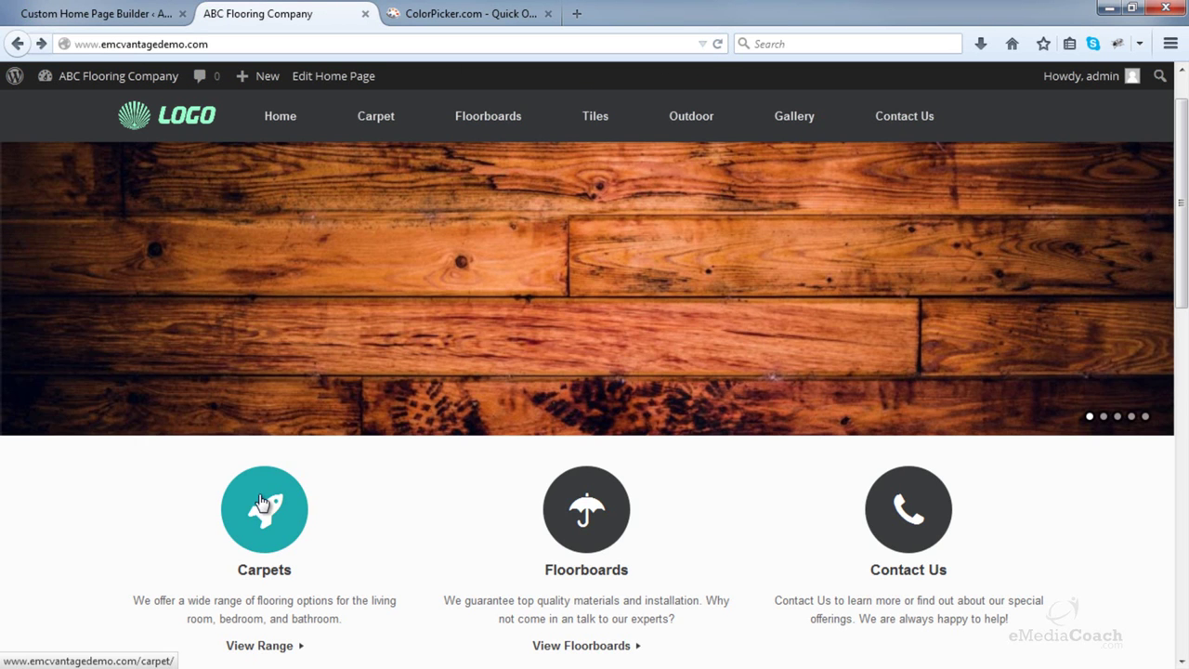
scroll(419, 486, "down", 1)
- Clear the Carpets icon's background colour value, save the home page, and reload the live site
left_click(110, 9)
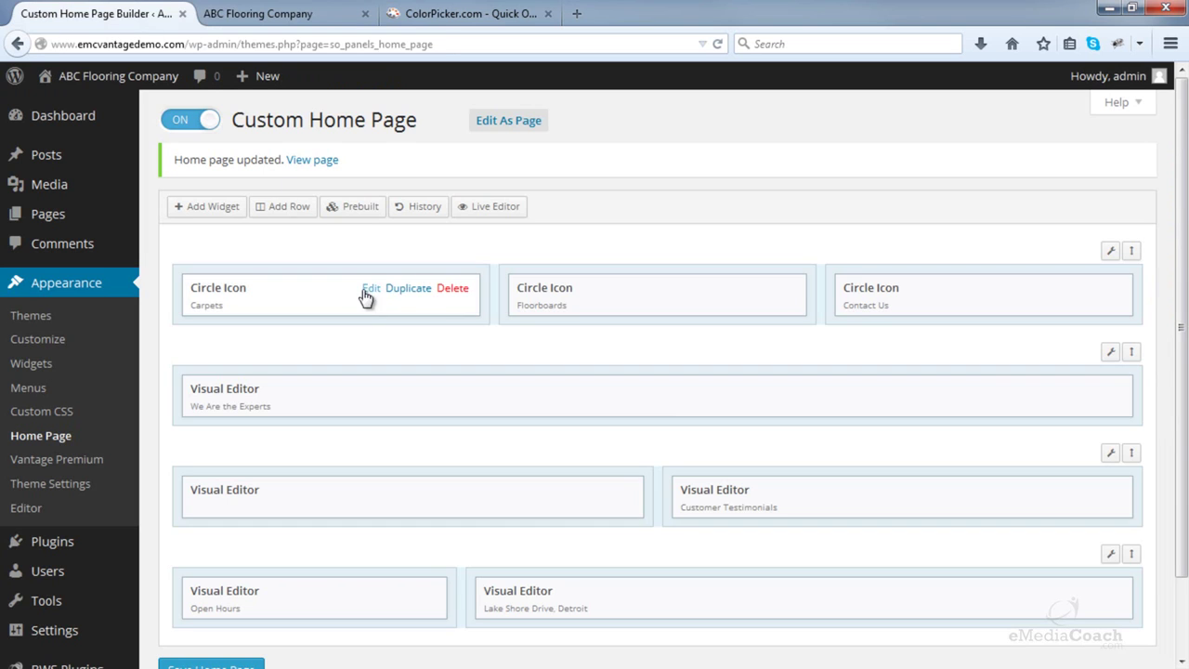
left_click(370, 289)
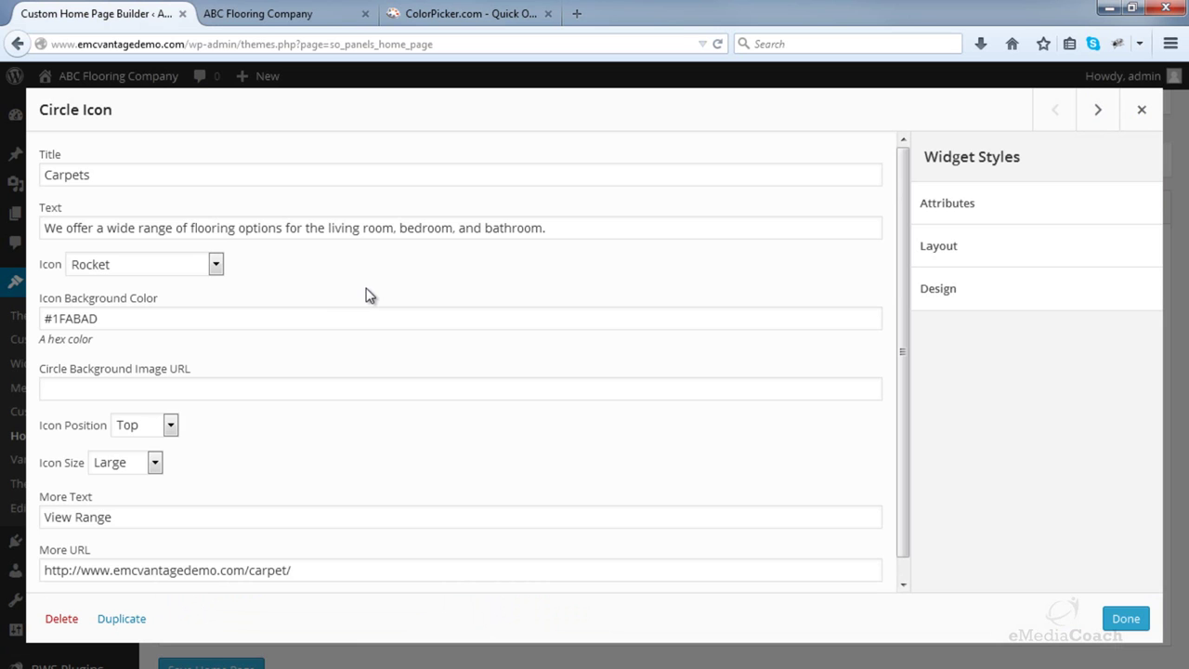
triple_click(278, 318)
key("BackSpace")
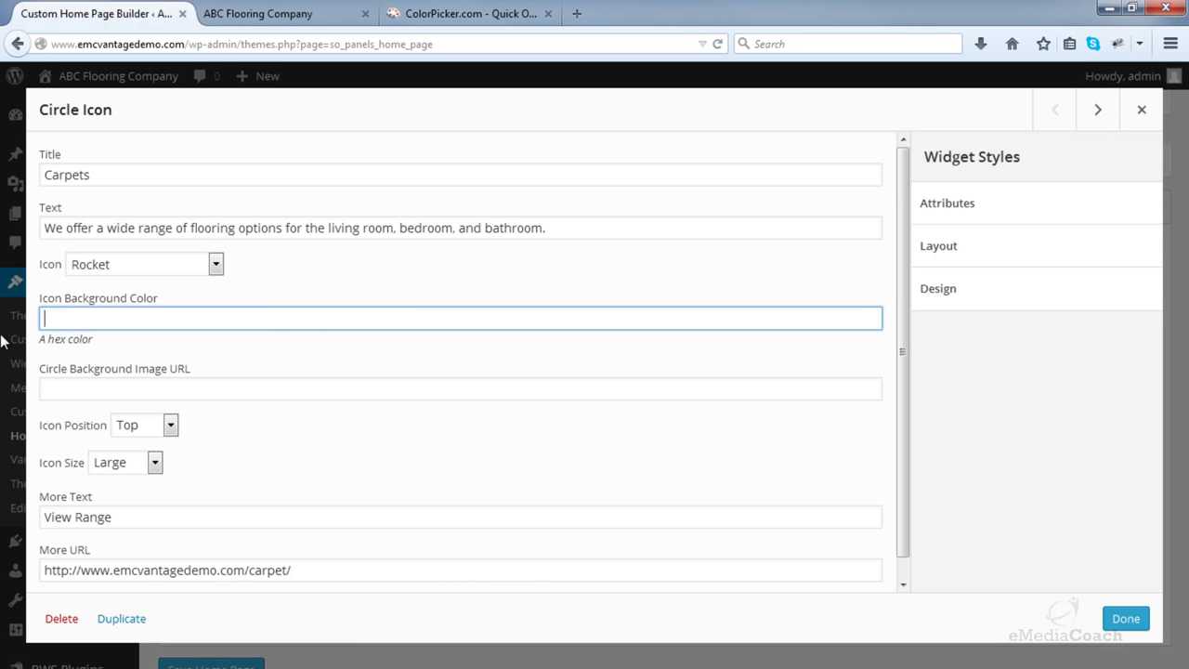
left_click(1120, 619)
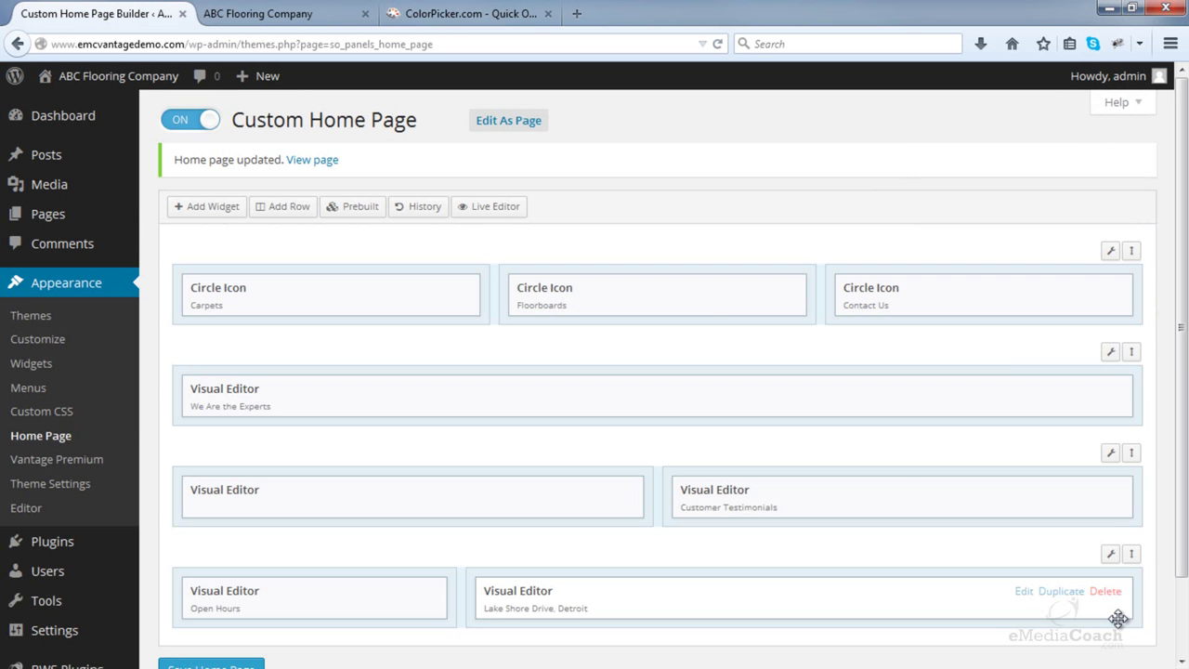
scroll(501, 159, "down", 2)
left_click(241, 585)
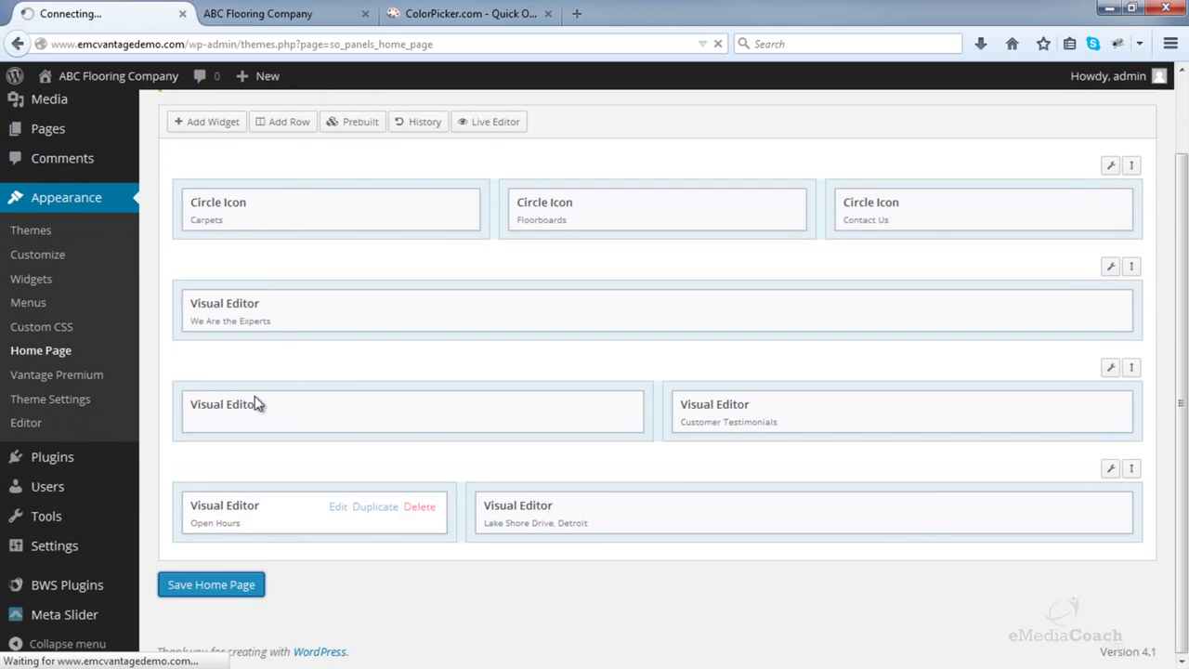
left_click(306, 13)
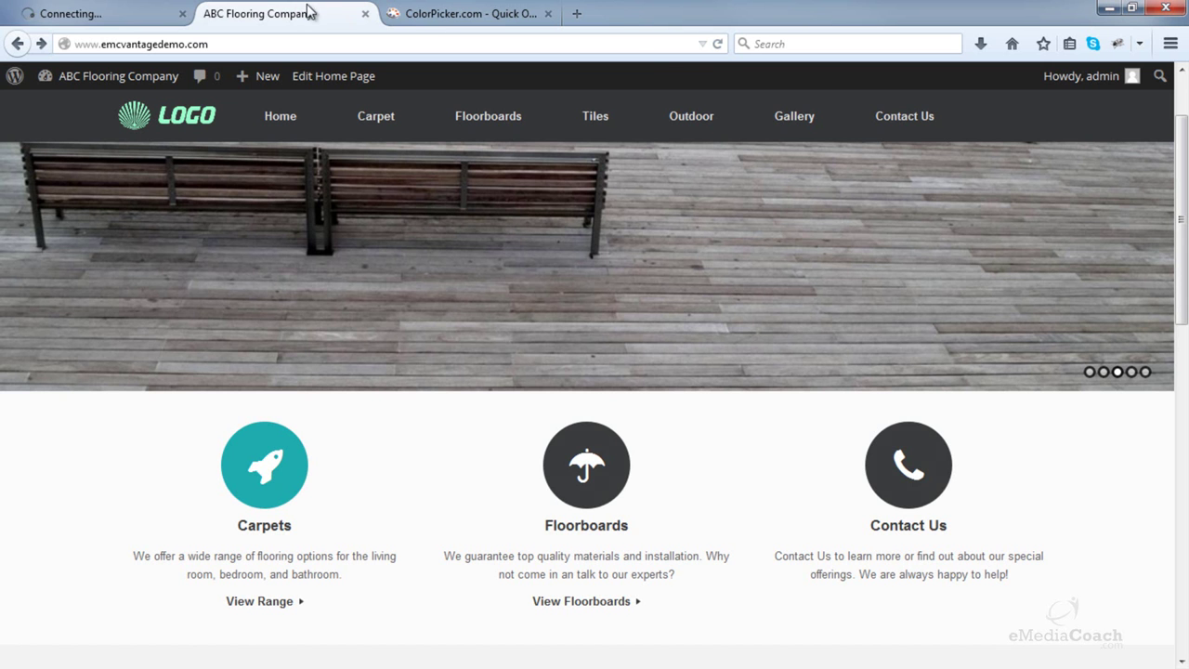
left_click(717, 43)
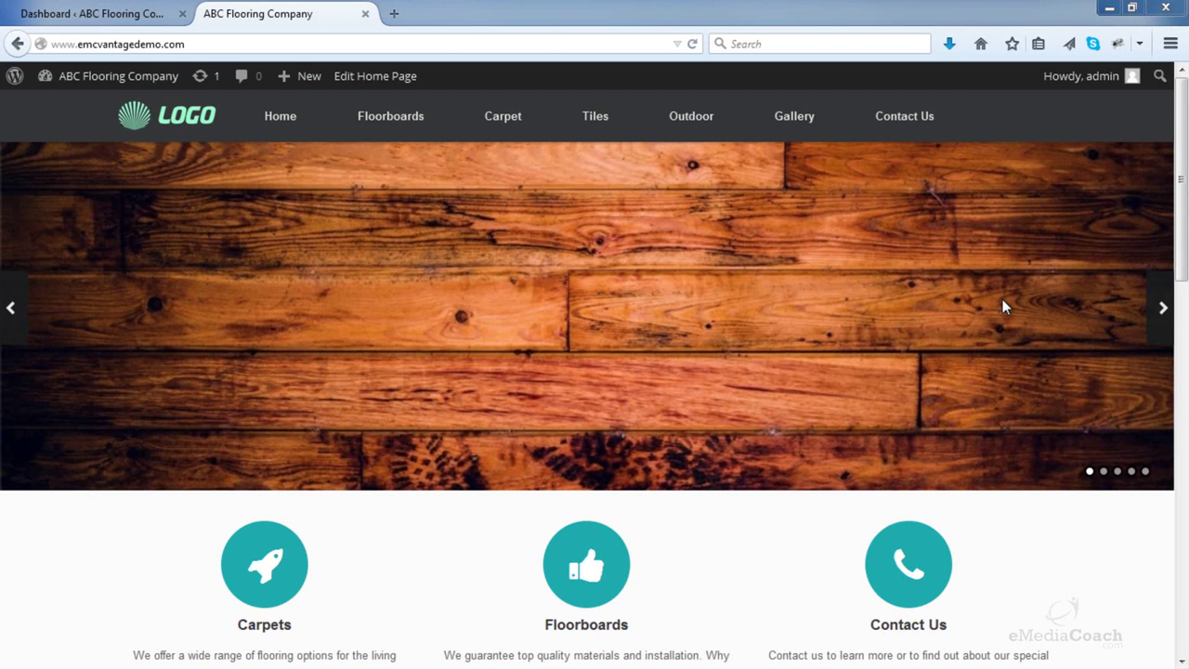
- View the live Contact Us page, then open it in the page editor and show the Template choices
left_click(918, 118)
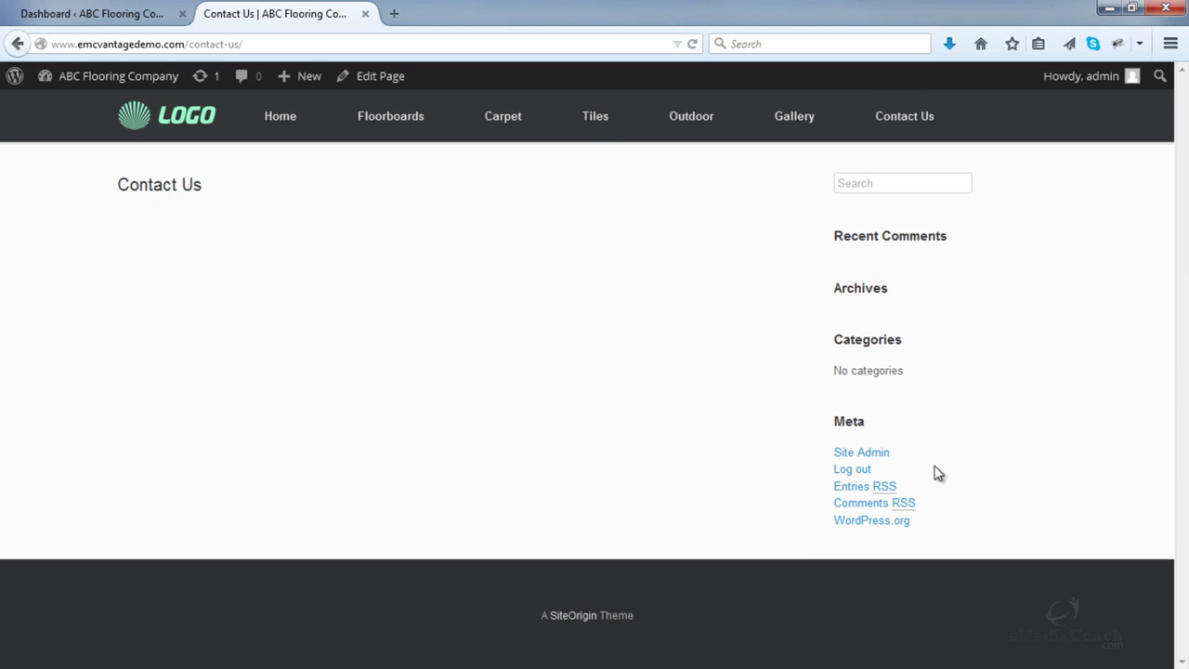
left_click(98, 9)
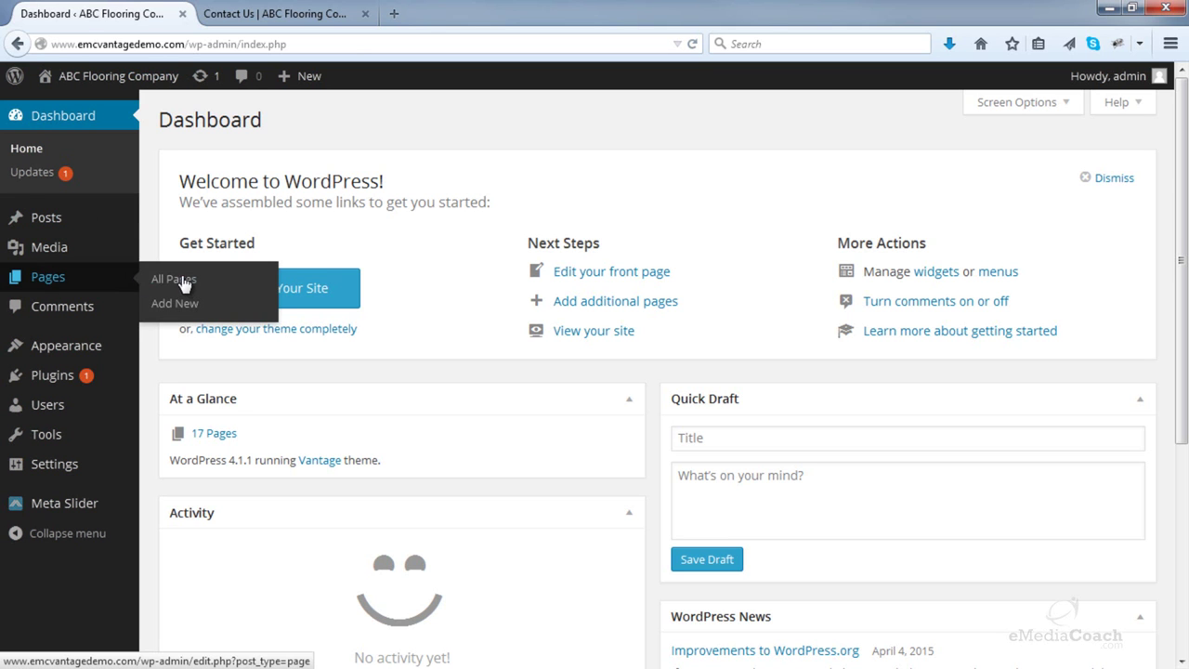
left_click(146, 278)
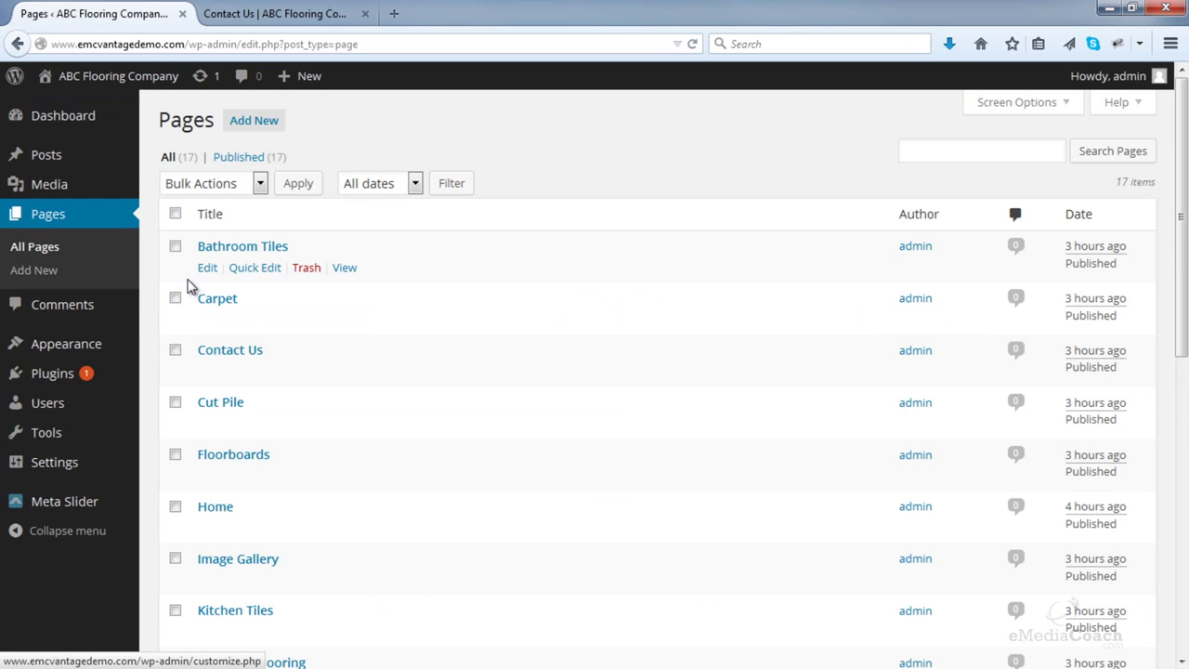
left_click(232, 356)
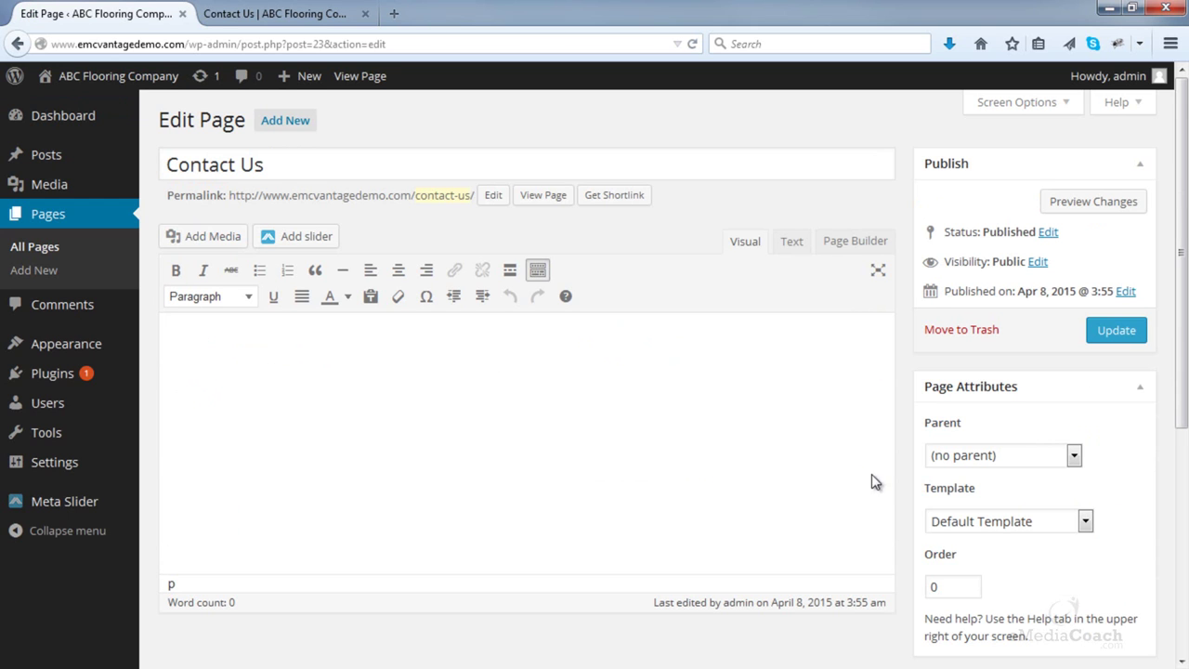
left_click(974, 521)
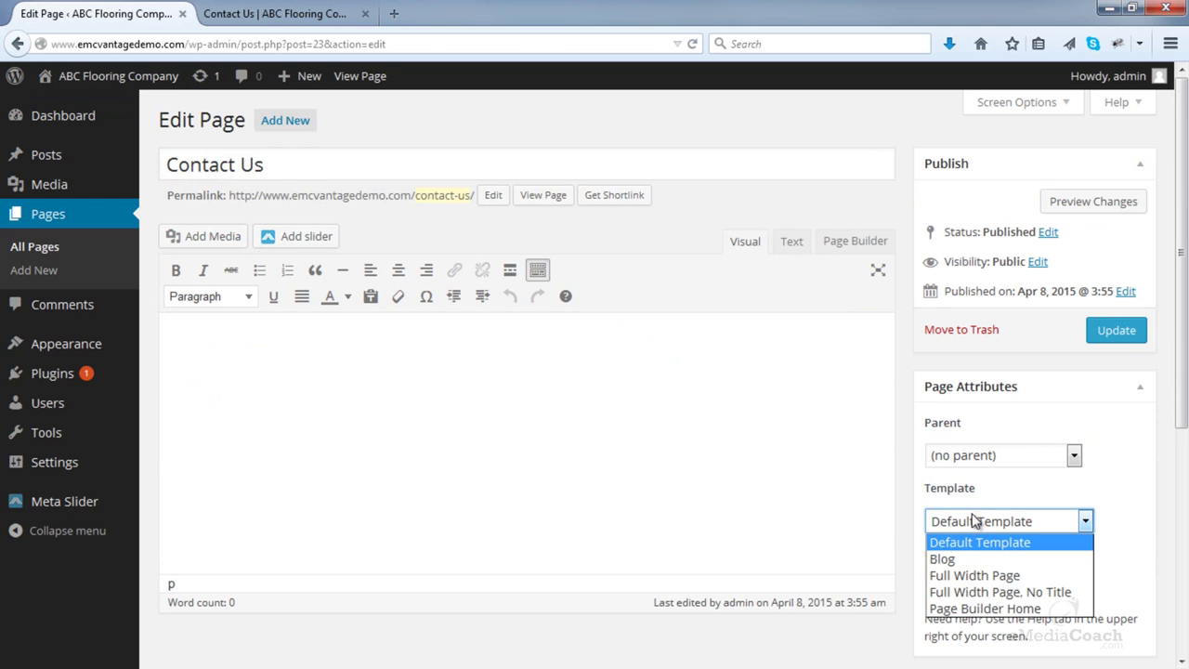
- Set Contact Us to the Full Width Page template, update it, and switch to Page Builder
left_click(985, 574)
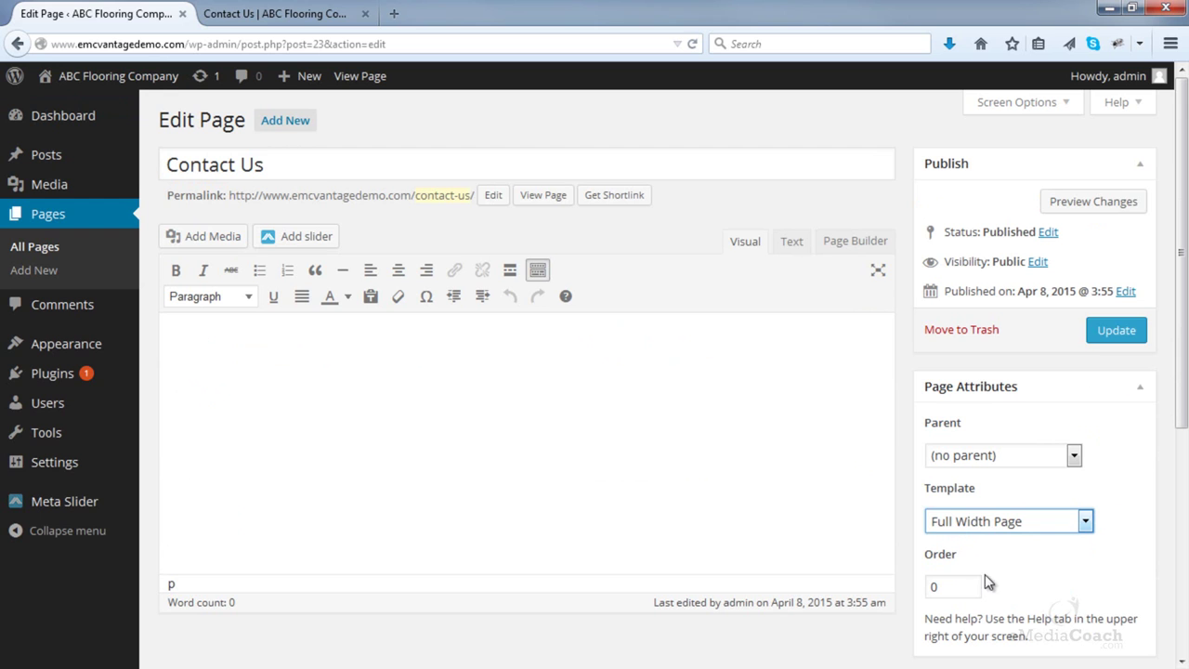
left_click(1104, 339)
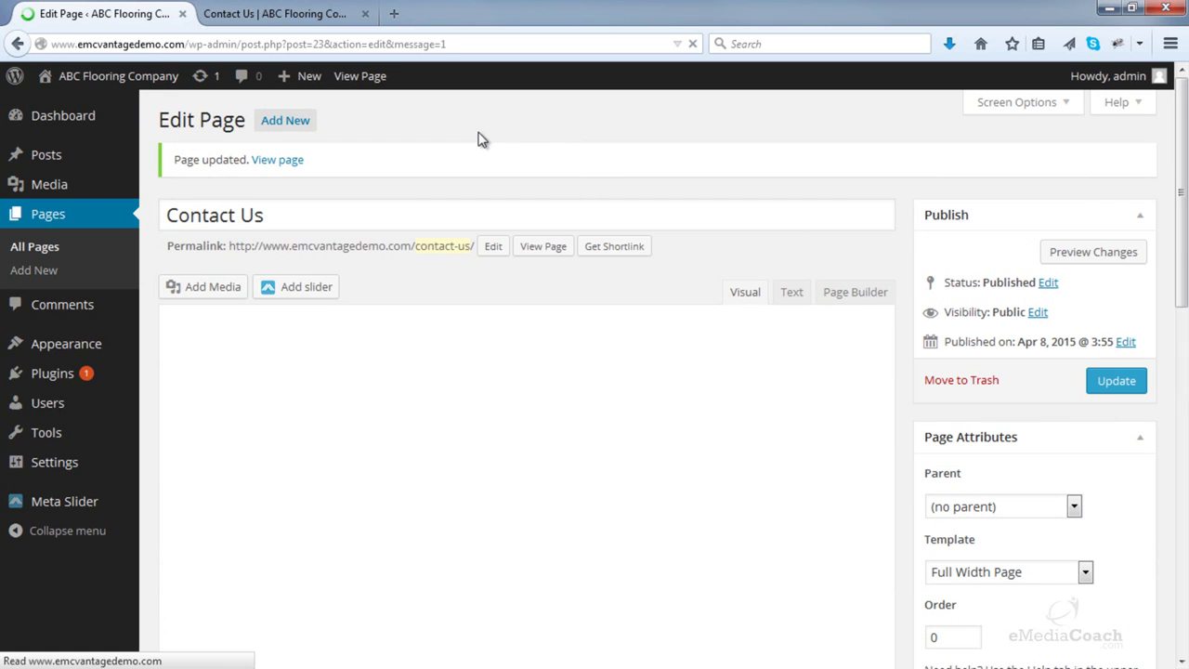
left_click(848, 293)
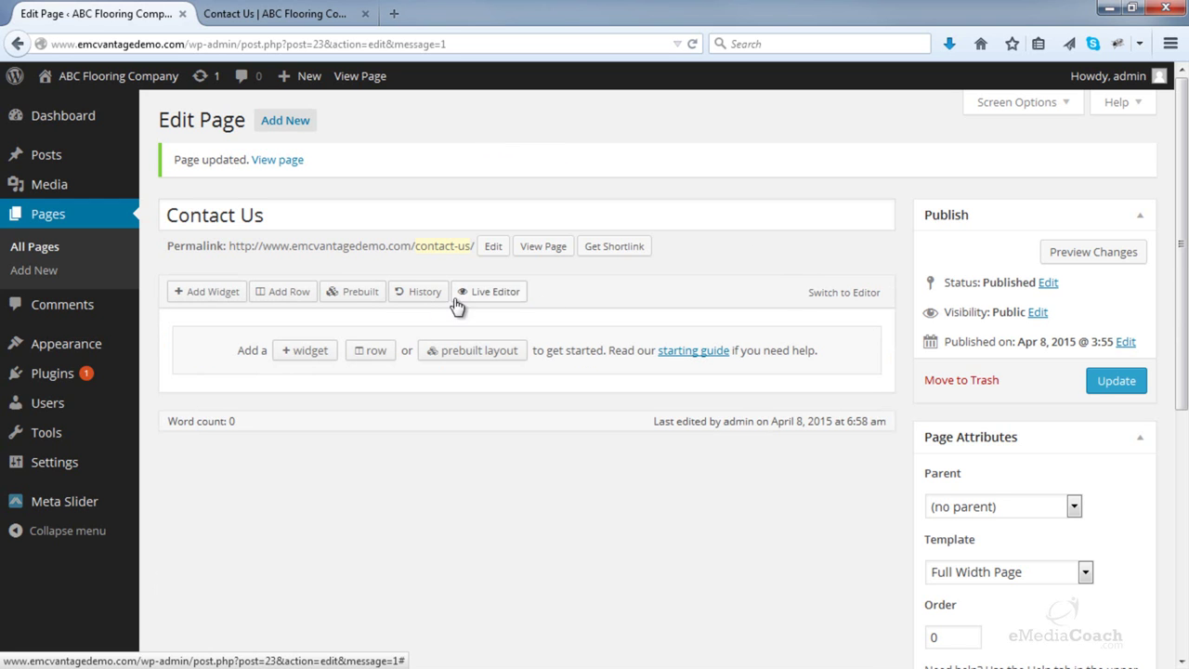
- Insert a three-column row sized 30%, 4% and 66% into the Contact Us layout
left_click(281, 292)
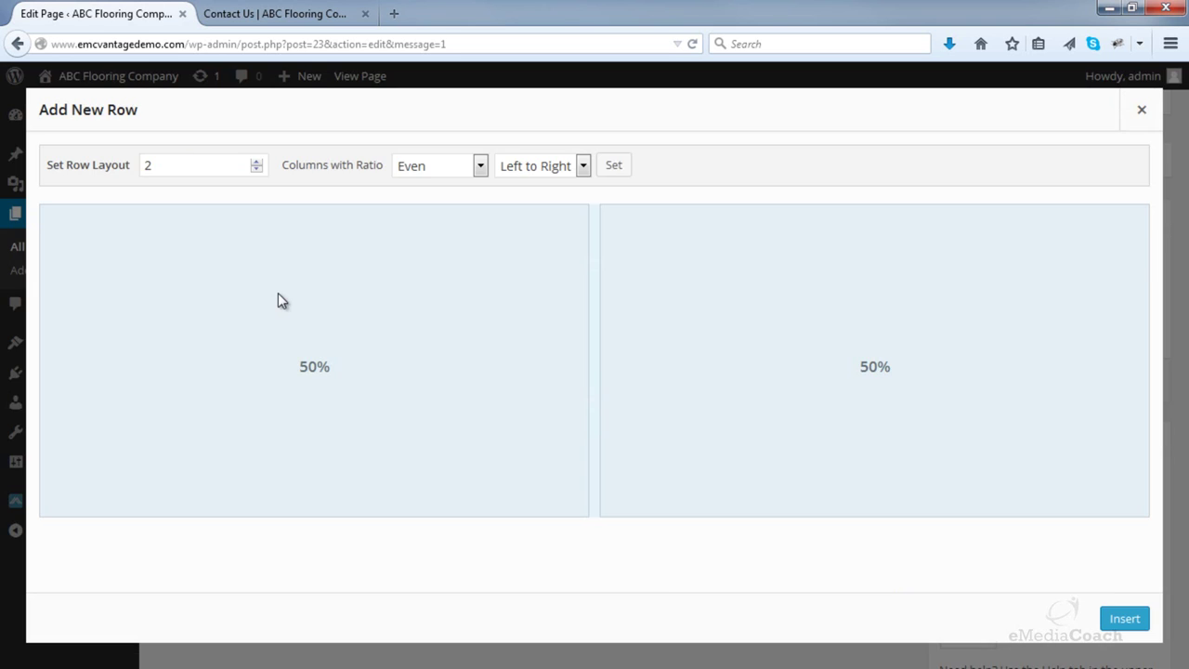
left_click_drag(595, 325, 371, 340)
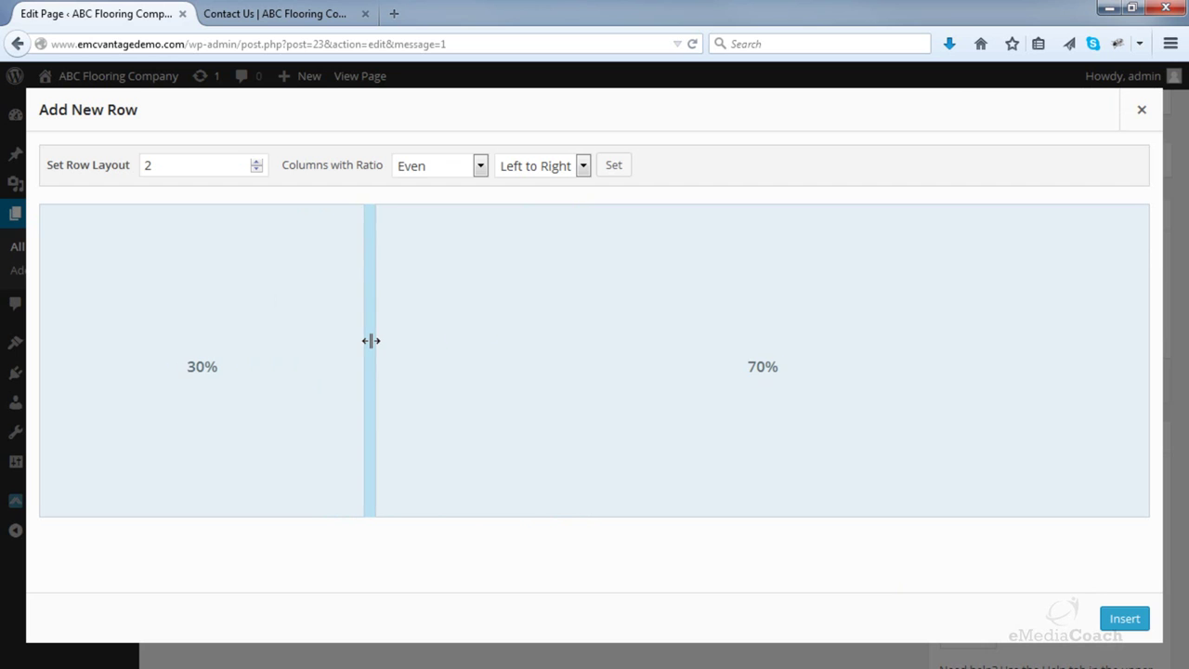
left_click(257, 165)
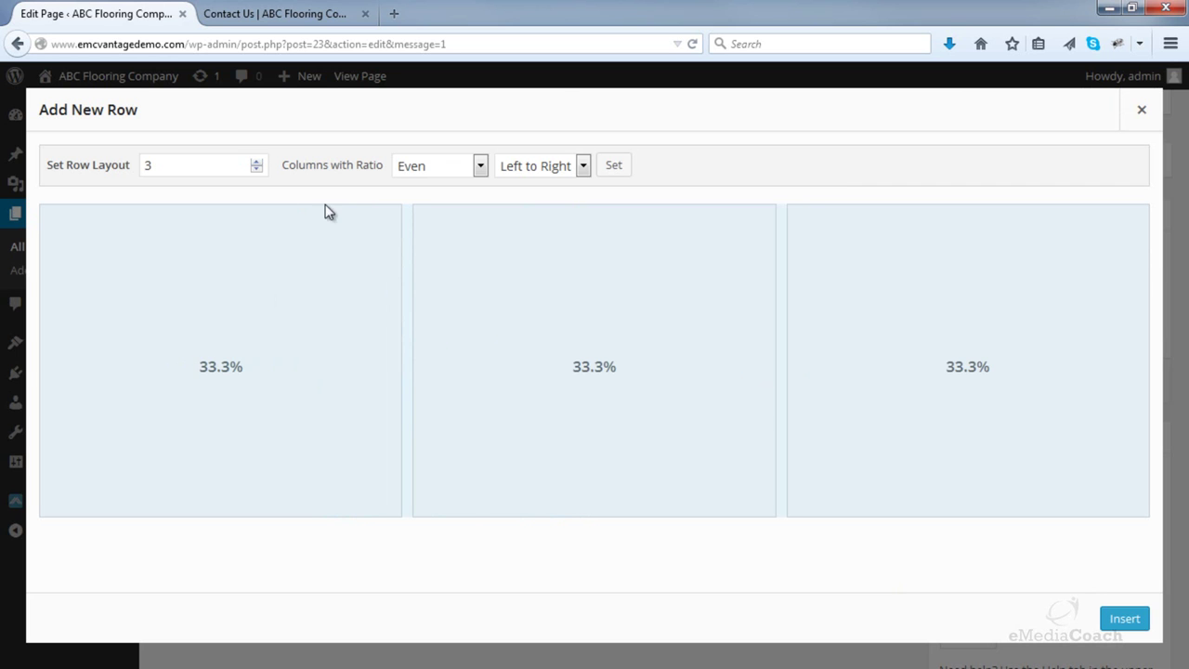
left_click_drag(403, 365, 374, 368)
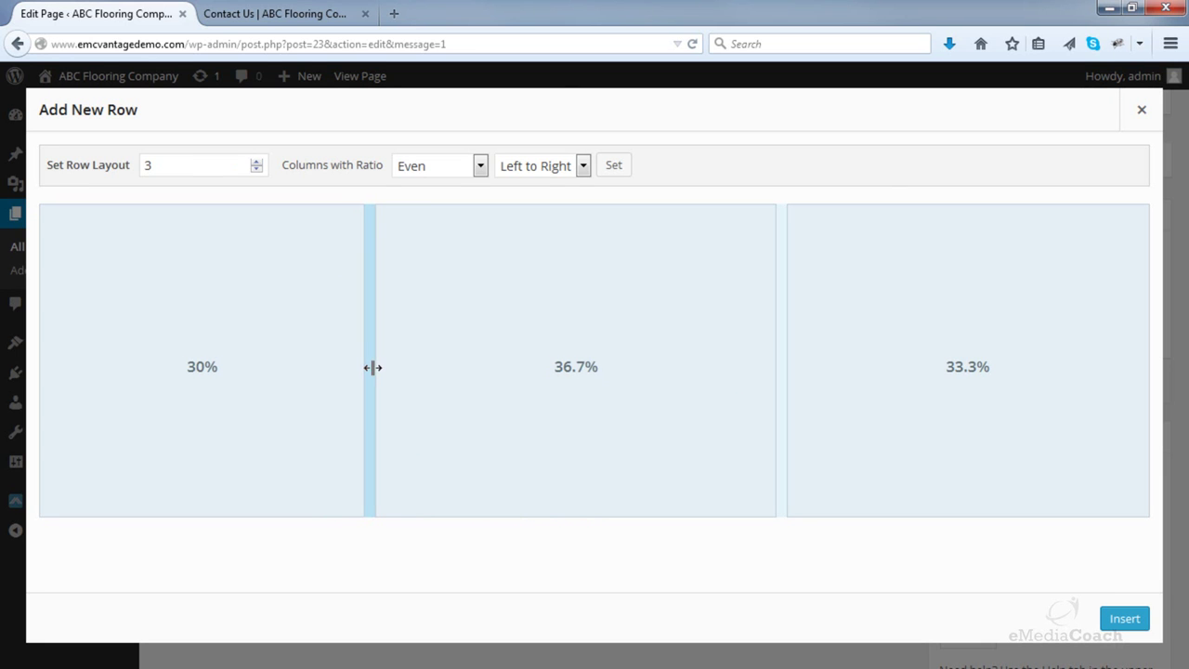
left_click_drag(781, 359, 418, 387)
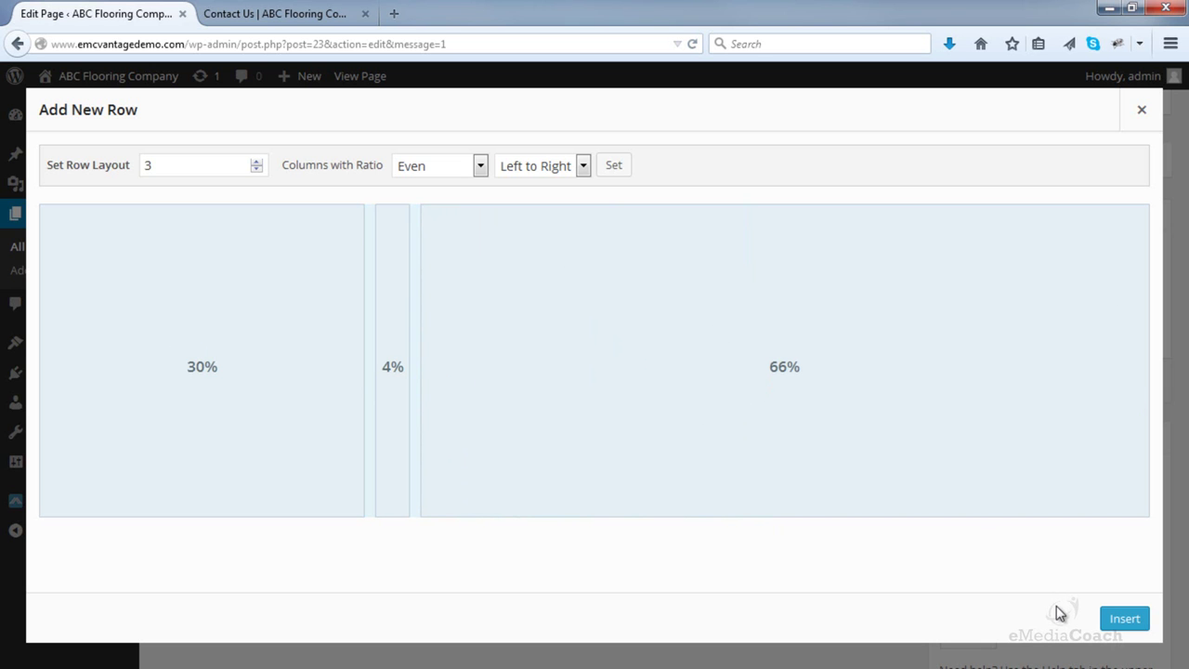
left_click(1135, 622)
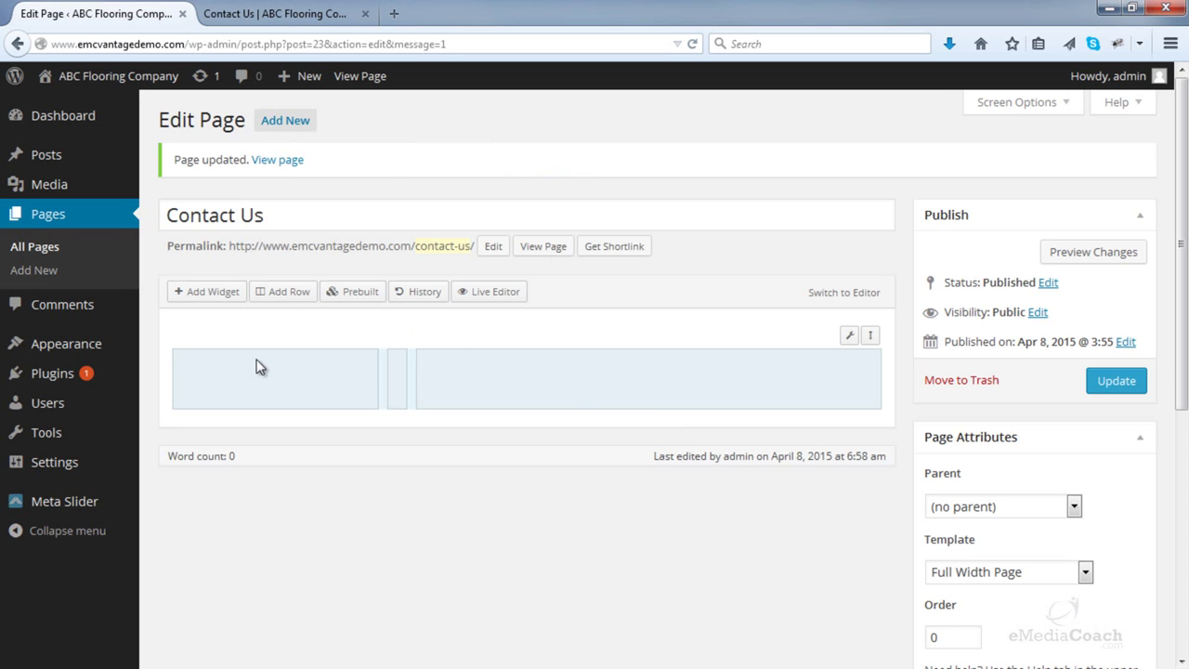
- Add a Visual Editor widget to the 30% first column and update the Contact Us page
left_click(258, 367)
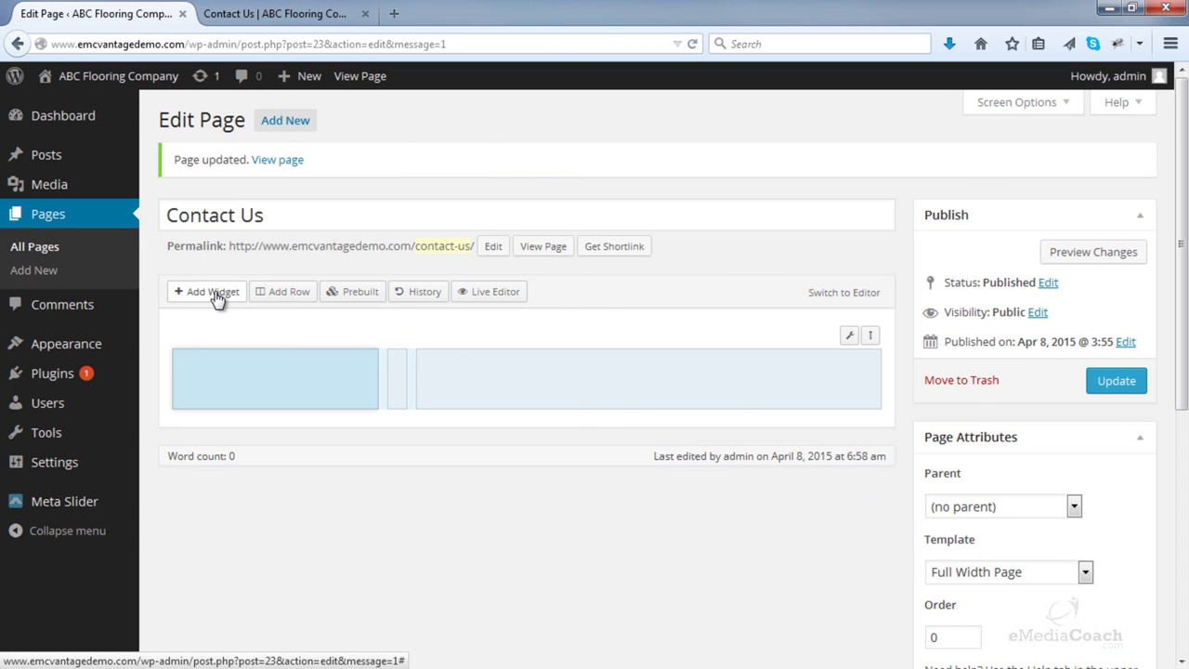
left_click(221, 294)
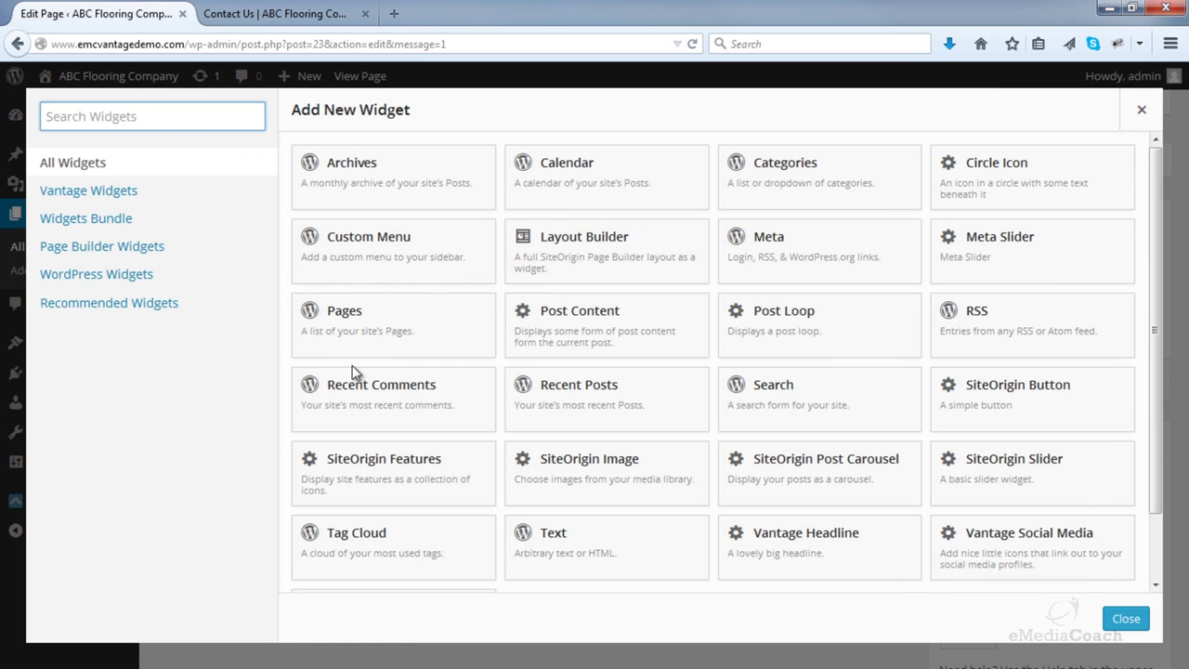
scroll(358, 418, "down", 2)
left_click(375, 554)
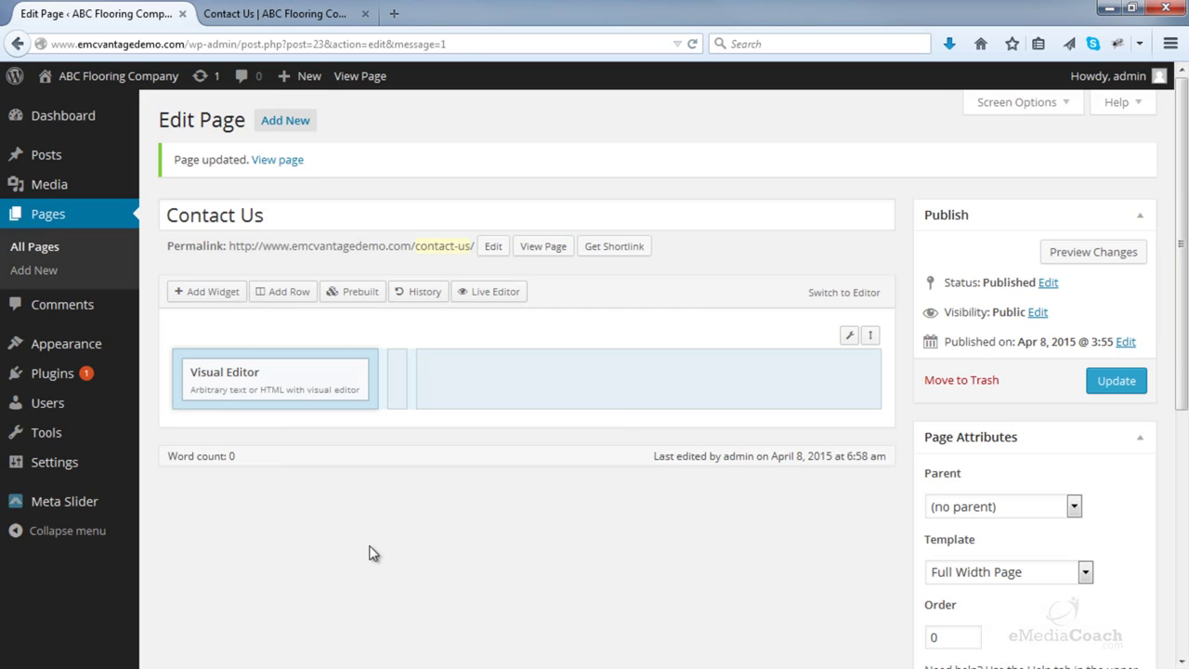
mouse_move(266, 379)
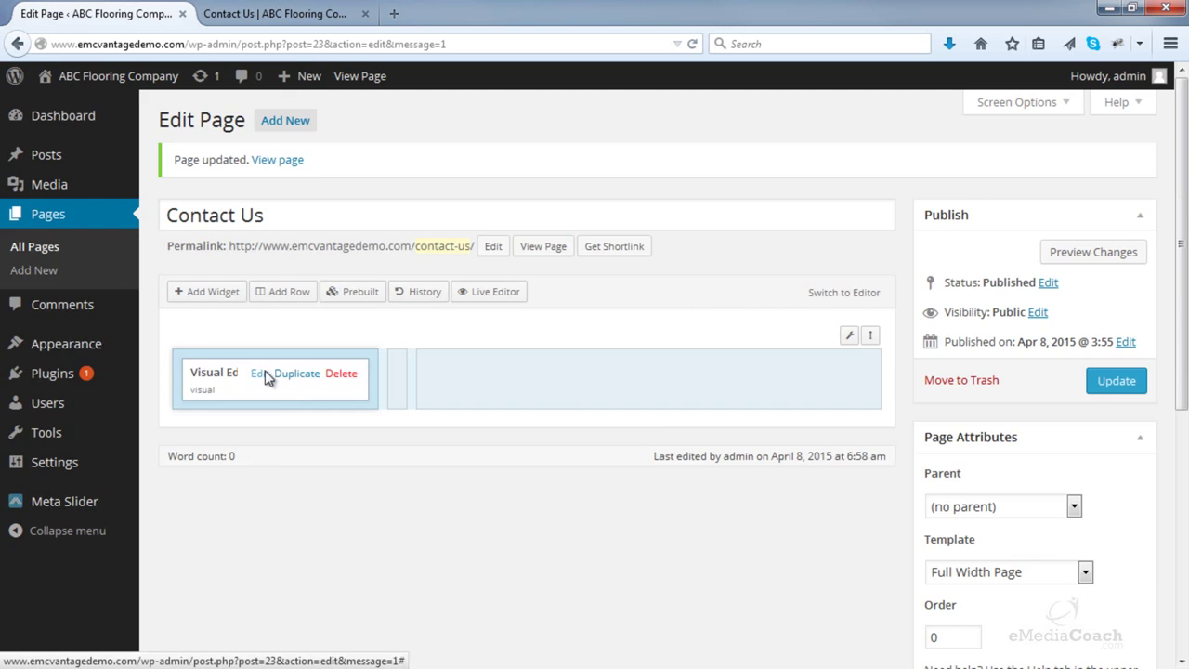
left_click(262, 373)
left_click(1142, 109)
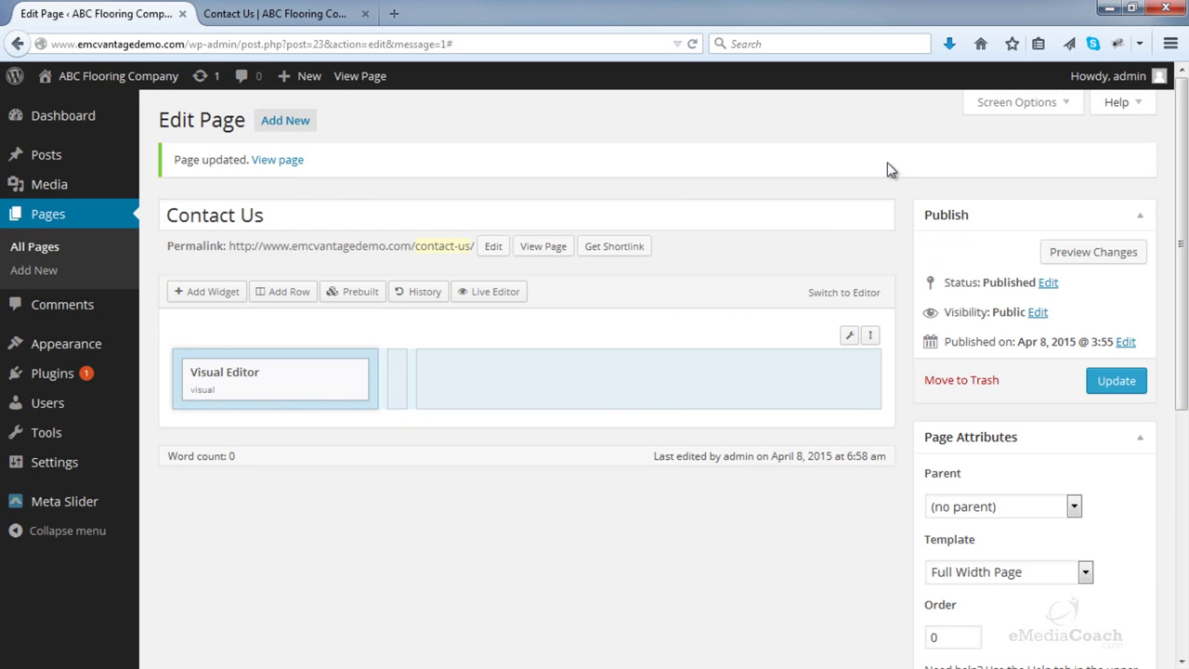
left_click(1109, 389)
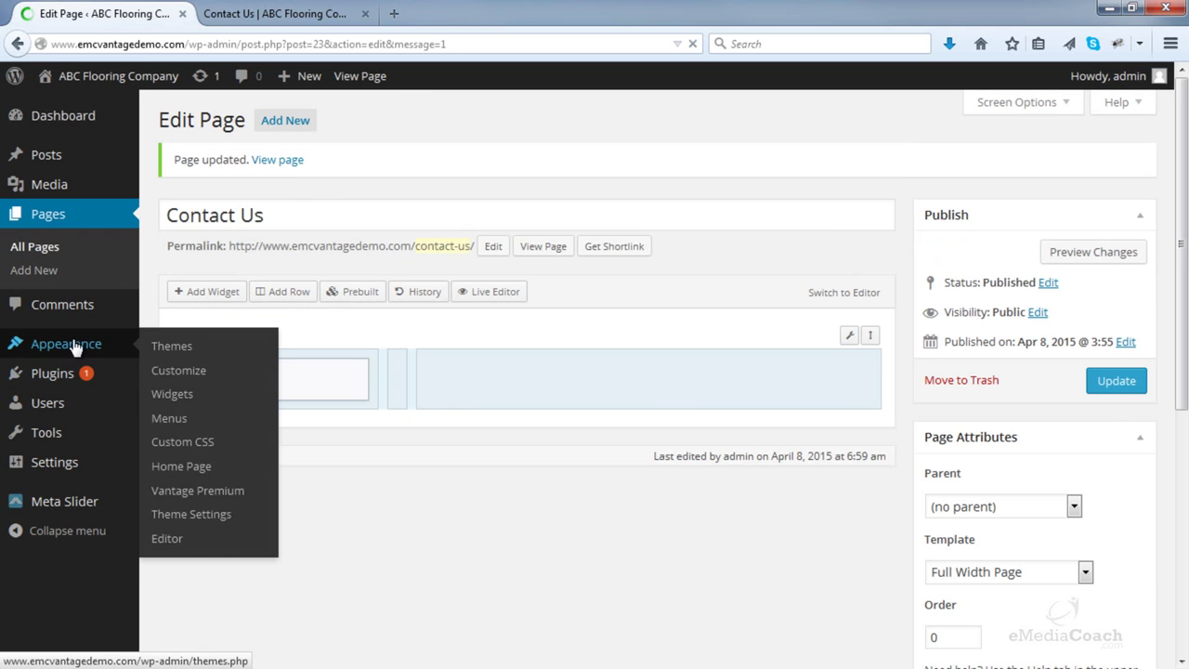
- Open the installed plugins list in a new tab and go to Add New plugins
mouse_move(81, 375)
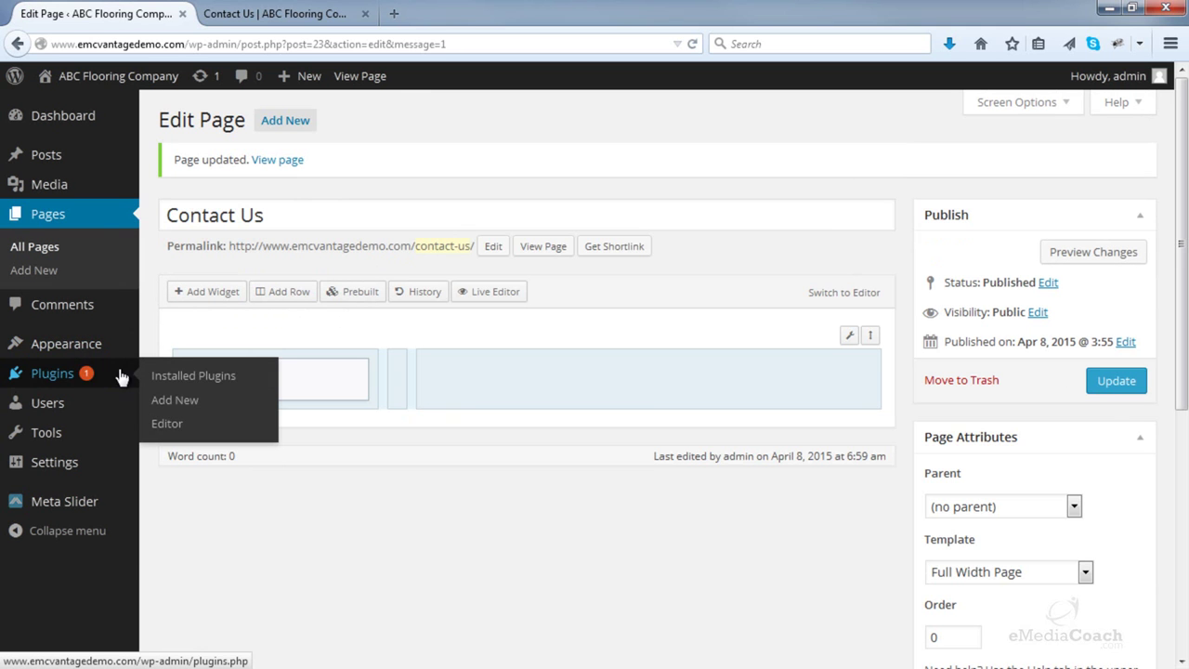
right_click(194, 373)
left_click(226, 384)
left_click(283, 13)
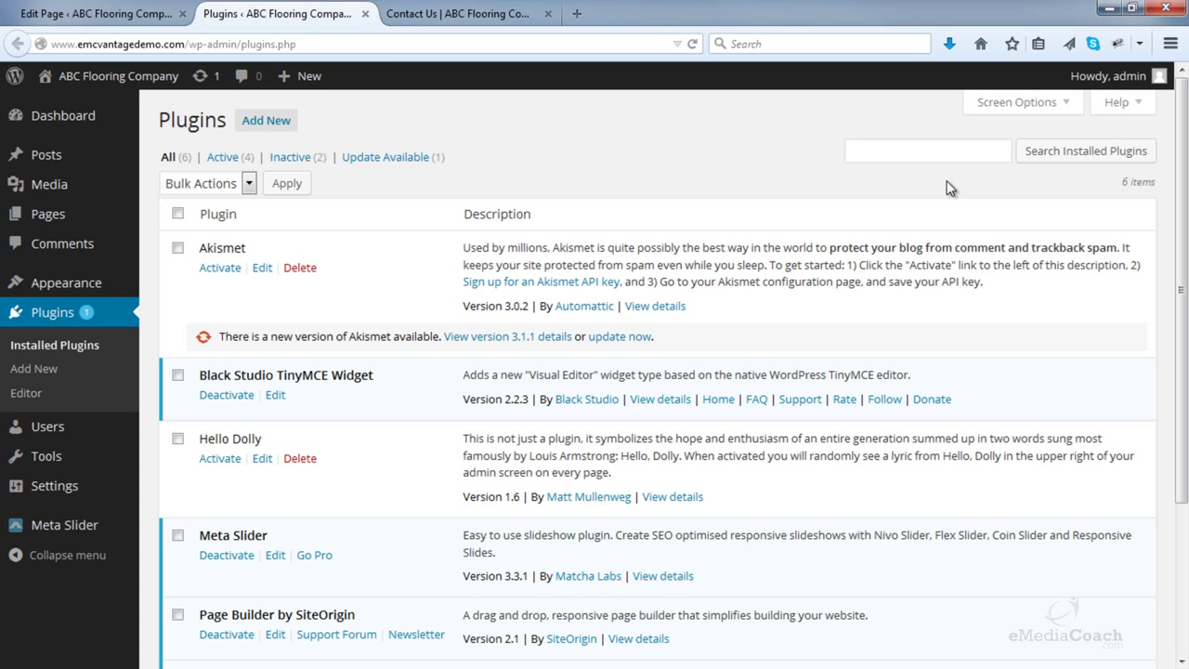
left_click(266, 121)
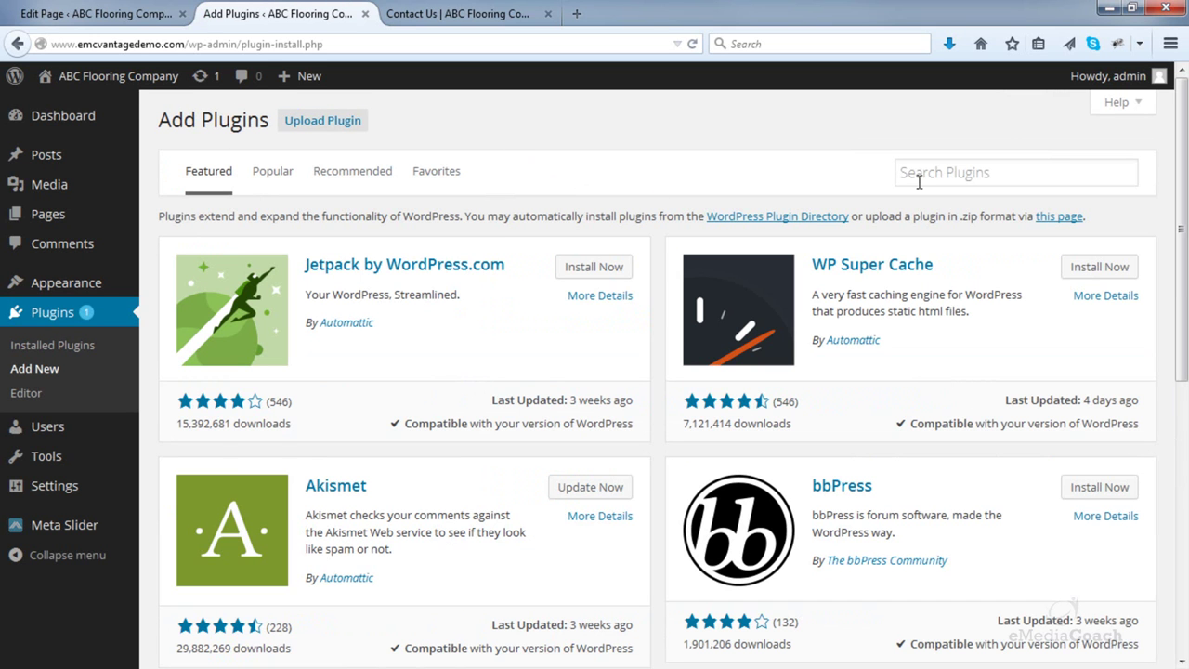
- Search for 'Contact Form', install the Contact Form 3.89 plugin, and activate it
left_click(928, 182)
type("Co")
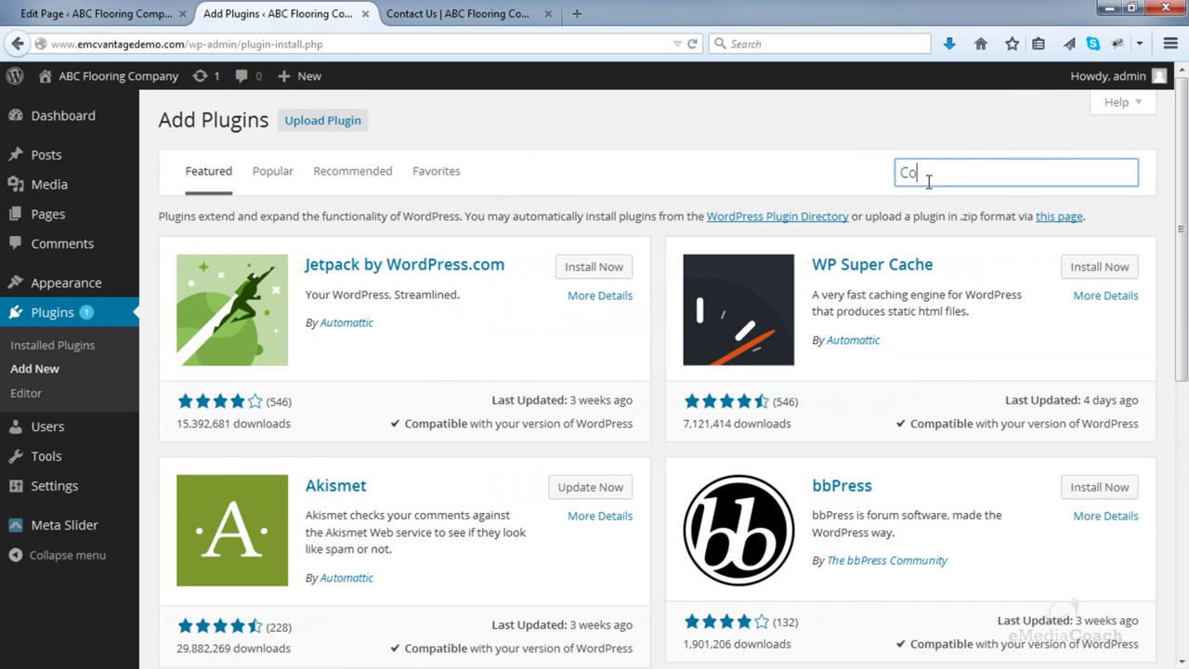
type("ntact Form")
key("Return")
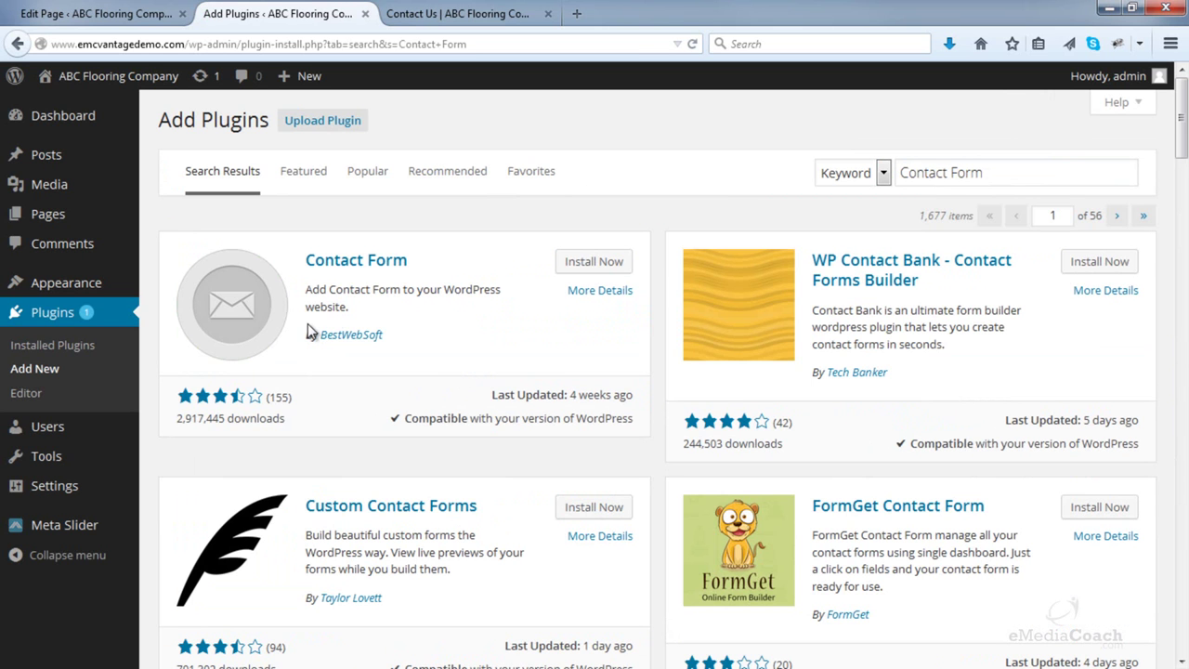
left_click(602, 261)
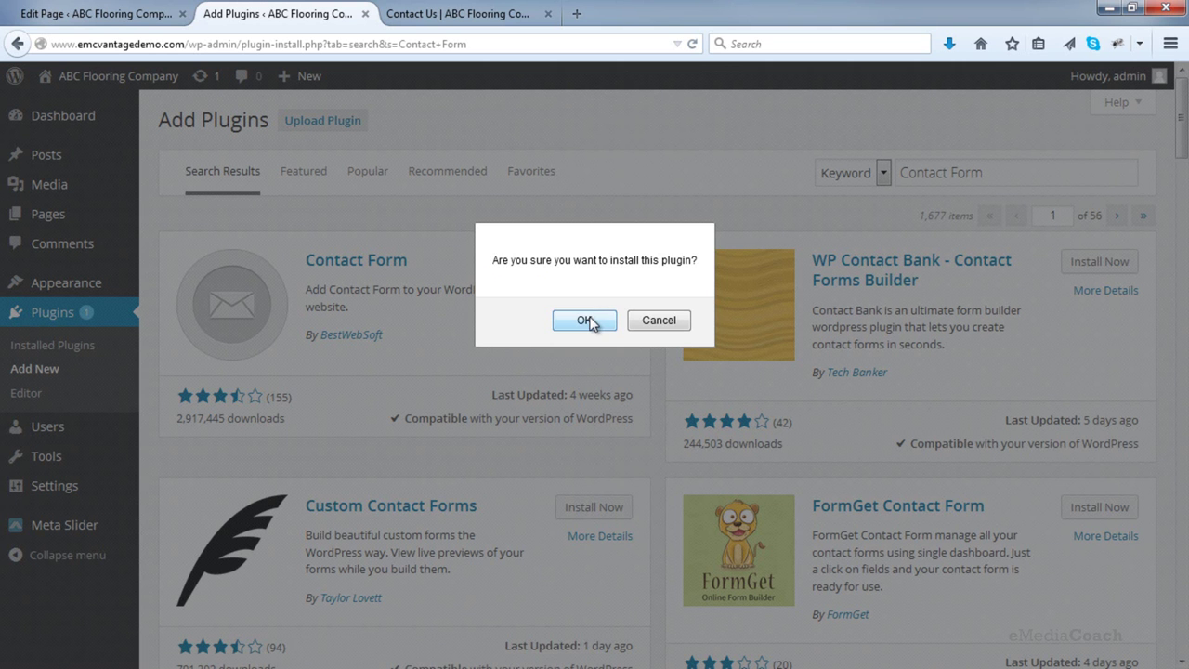
left_click(585, 321)
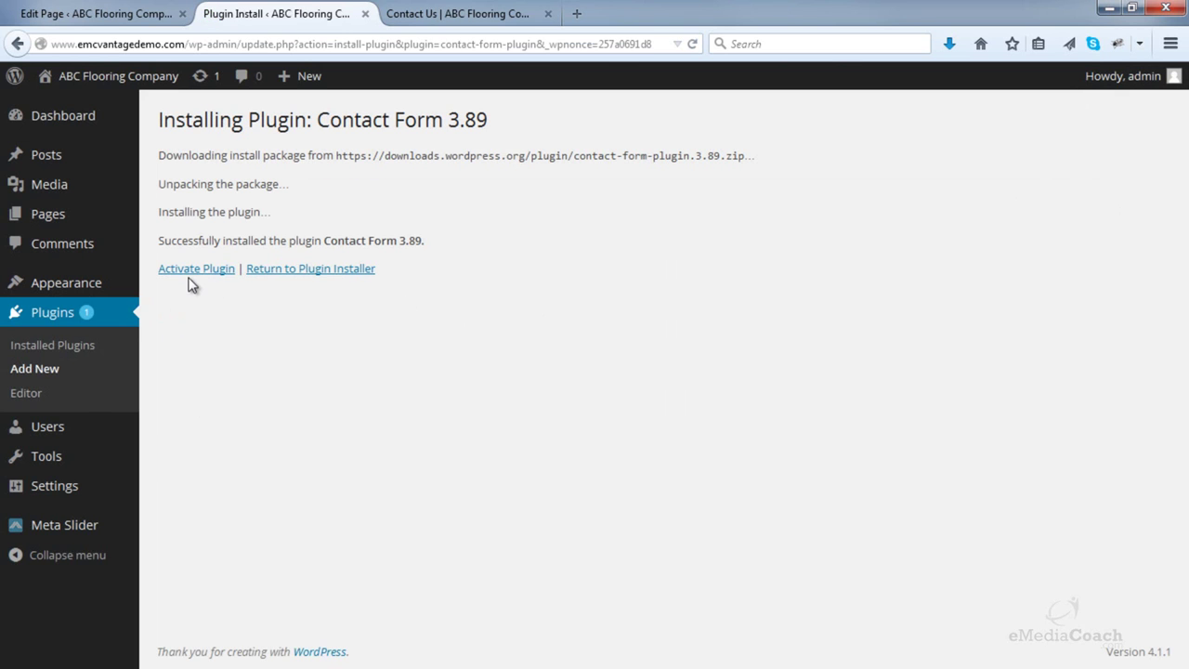
left_click(190, 275)
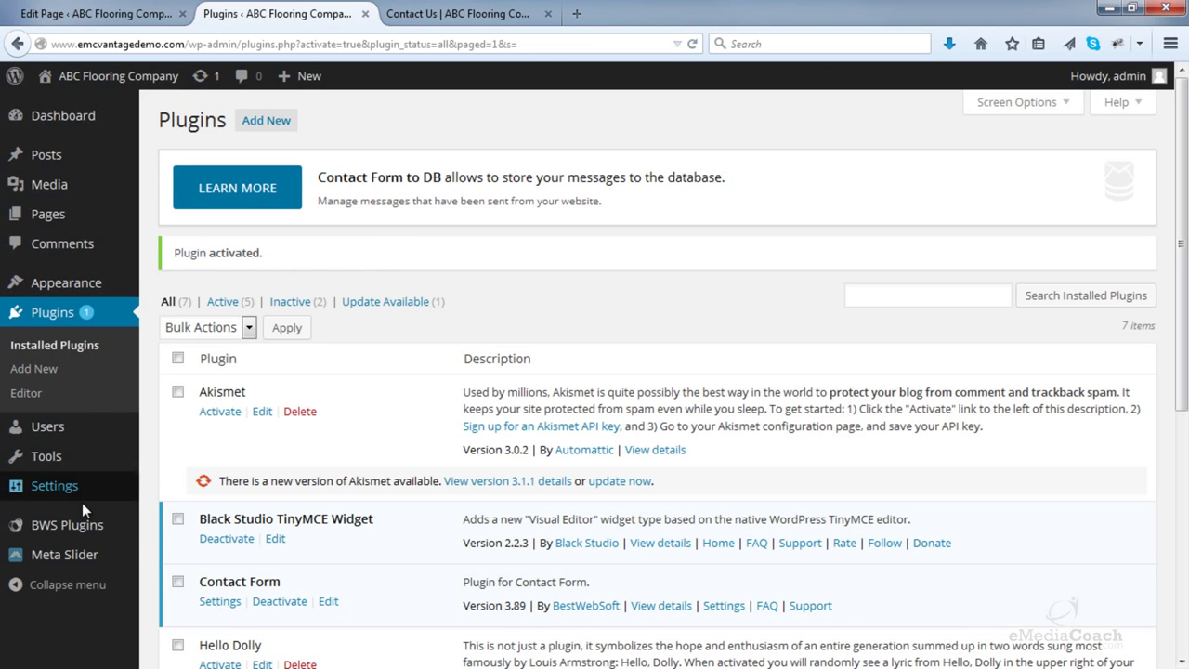
- In BWS Contact Form settings, choose 'Use this email address', enter the forwarding address, and save changes
mouse_move(41, 527)
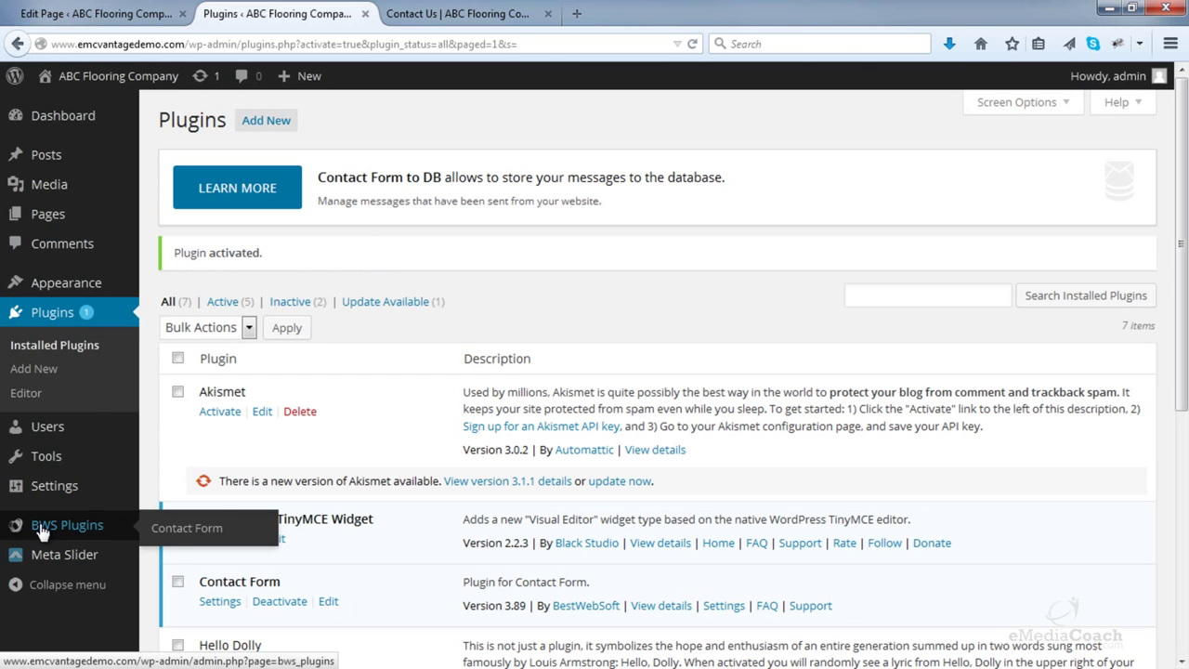
left_click(191, 538)
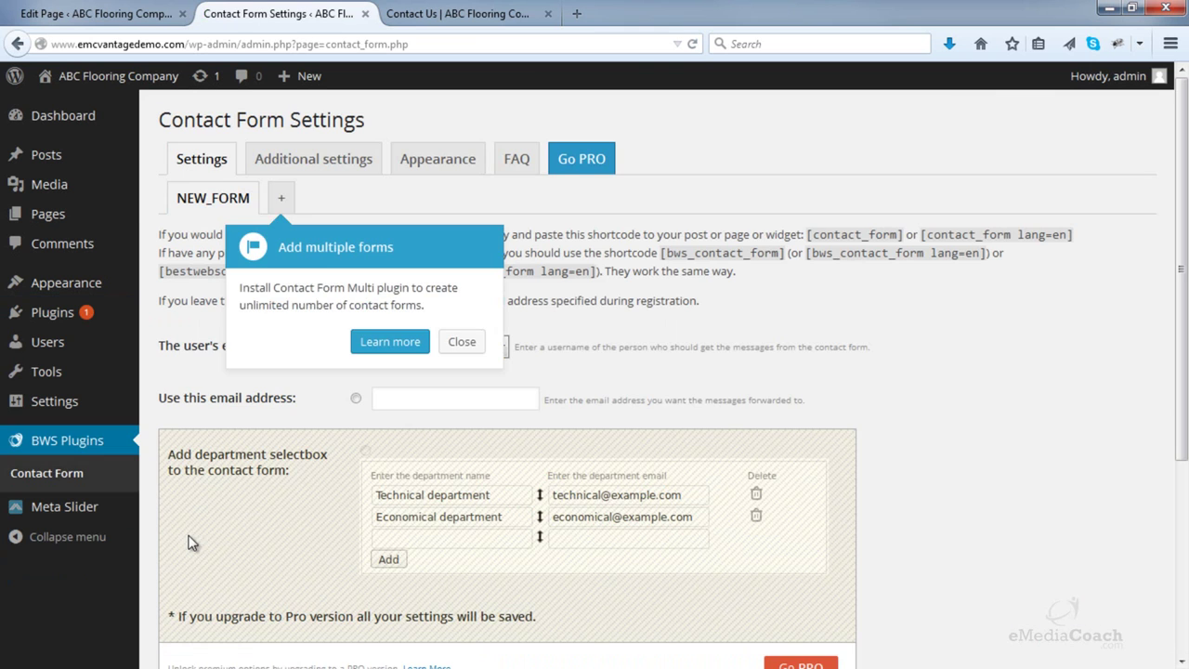
left_click(462, 343)
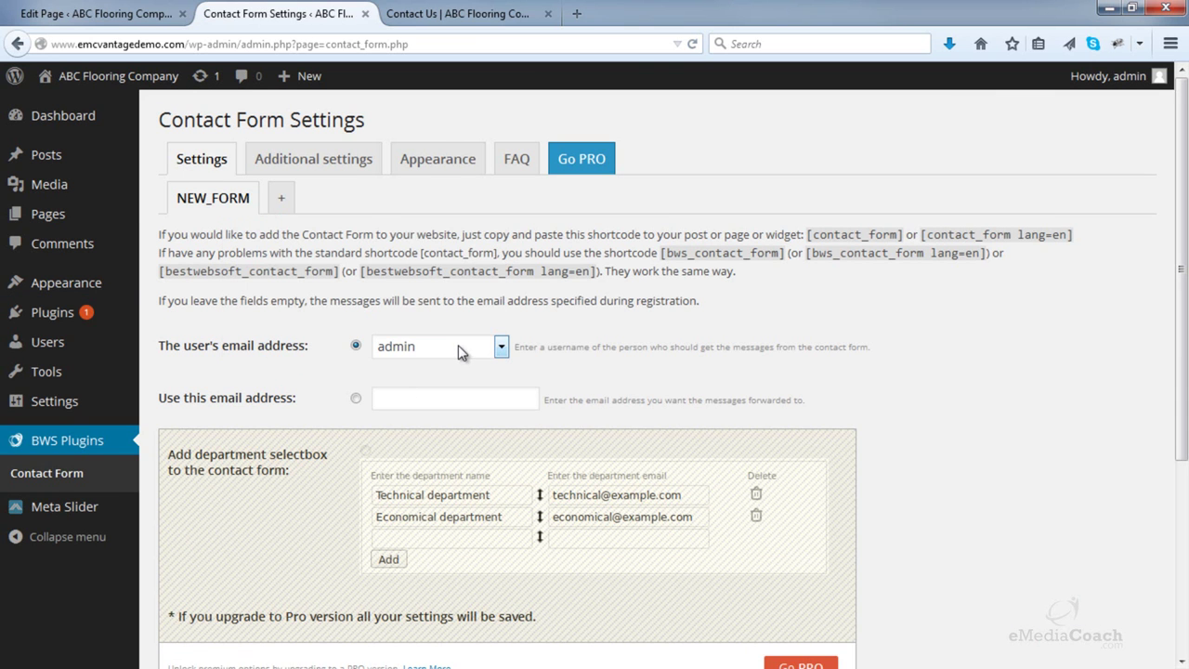
left_click(358, 398)
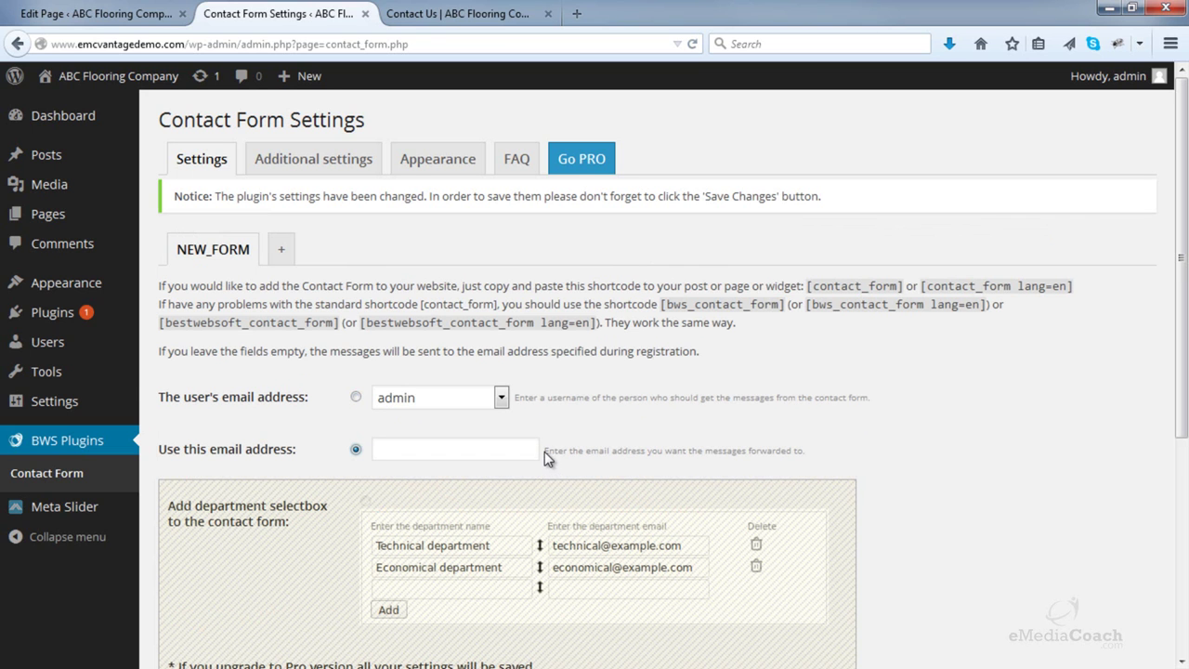
left_click_drag(681, 453, 813, 457)
left_click(388, 451)
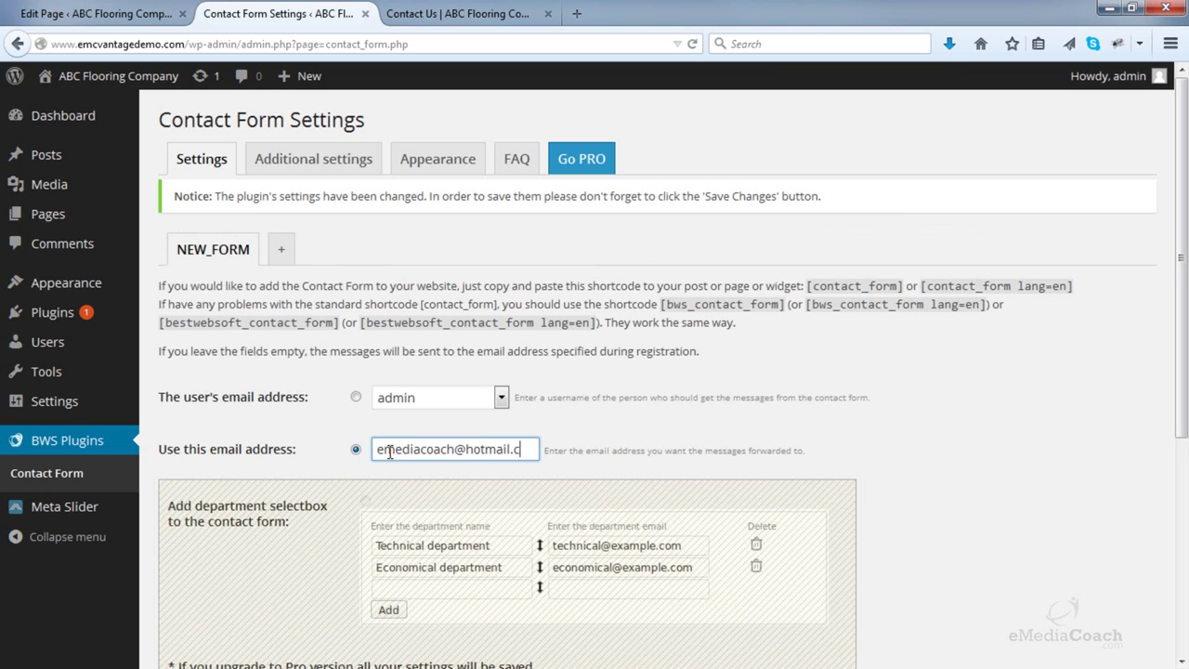
type("om")
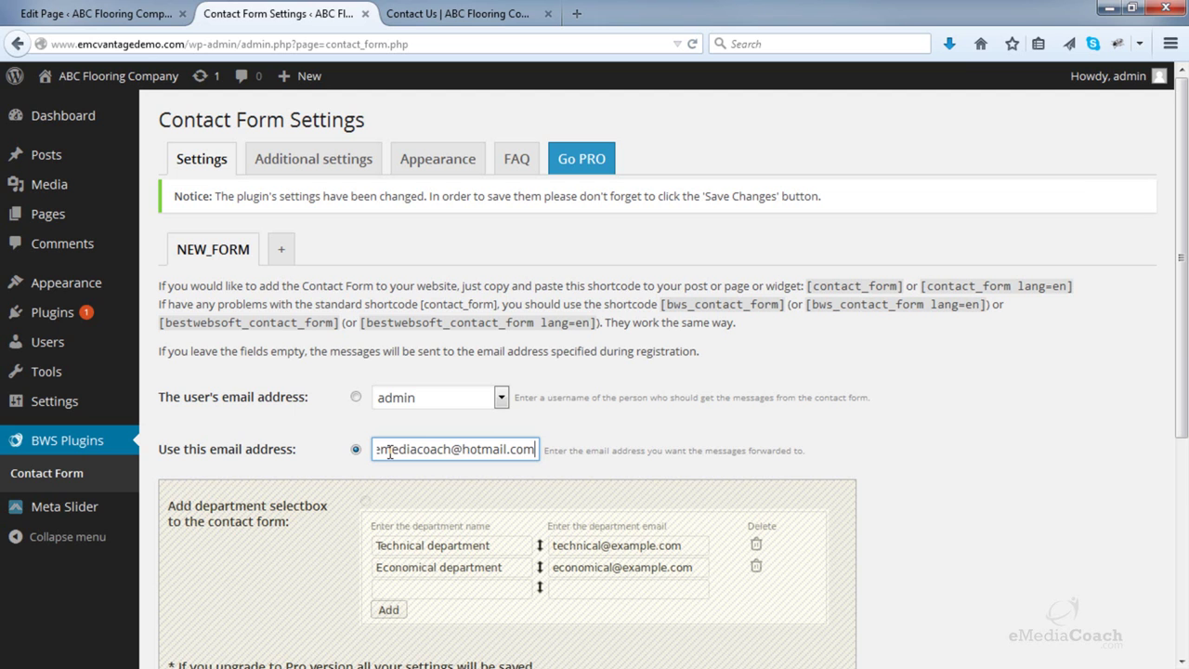
scroll(281, 476, "down", 5)
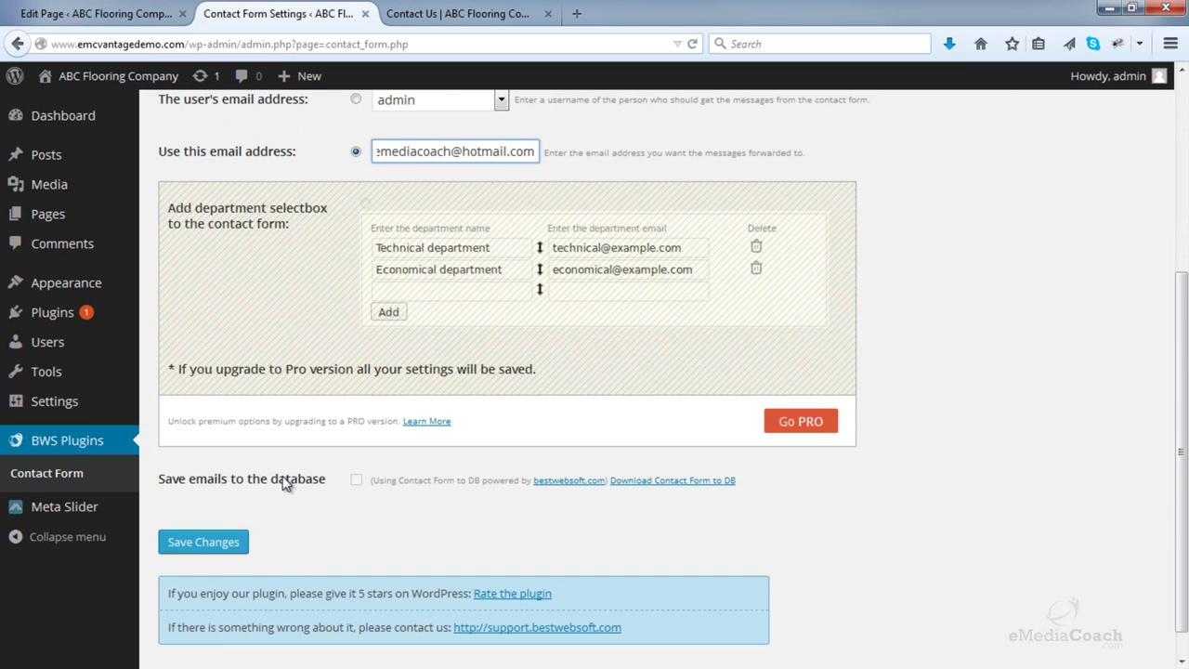
left_click(205, 544)
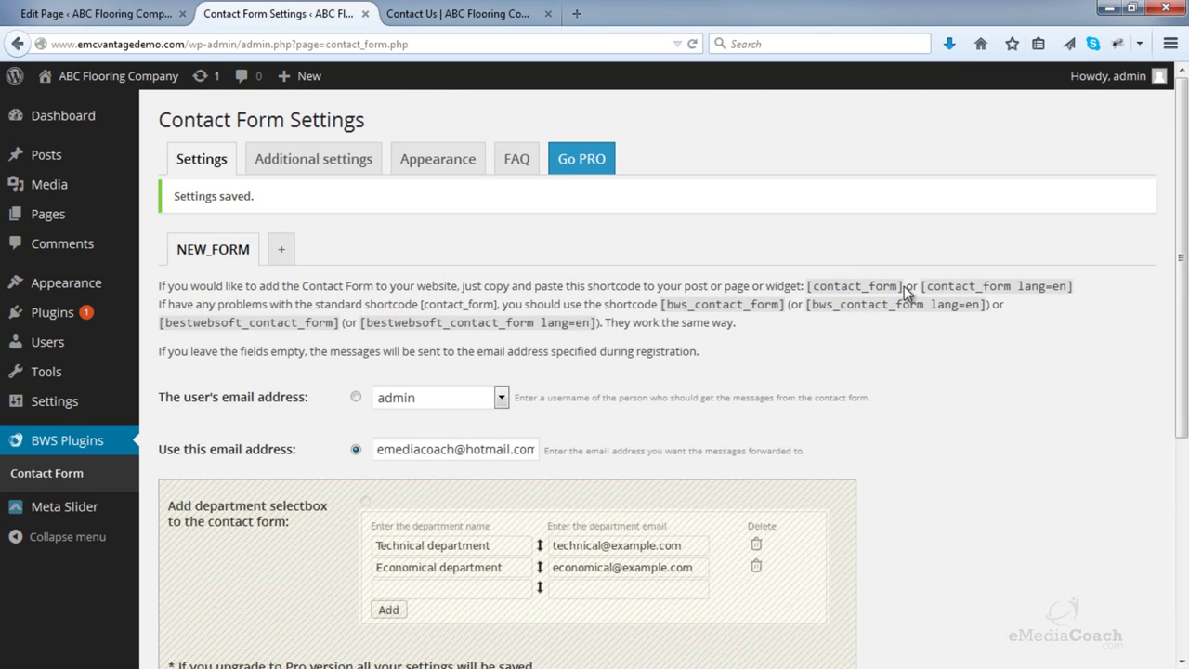
- Copy the [contact_form] shortcode text and return to the Edit Page – Contact Us tab
left_click_drag(808, 285, 906, 290)
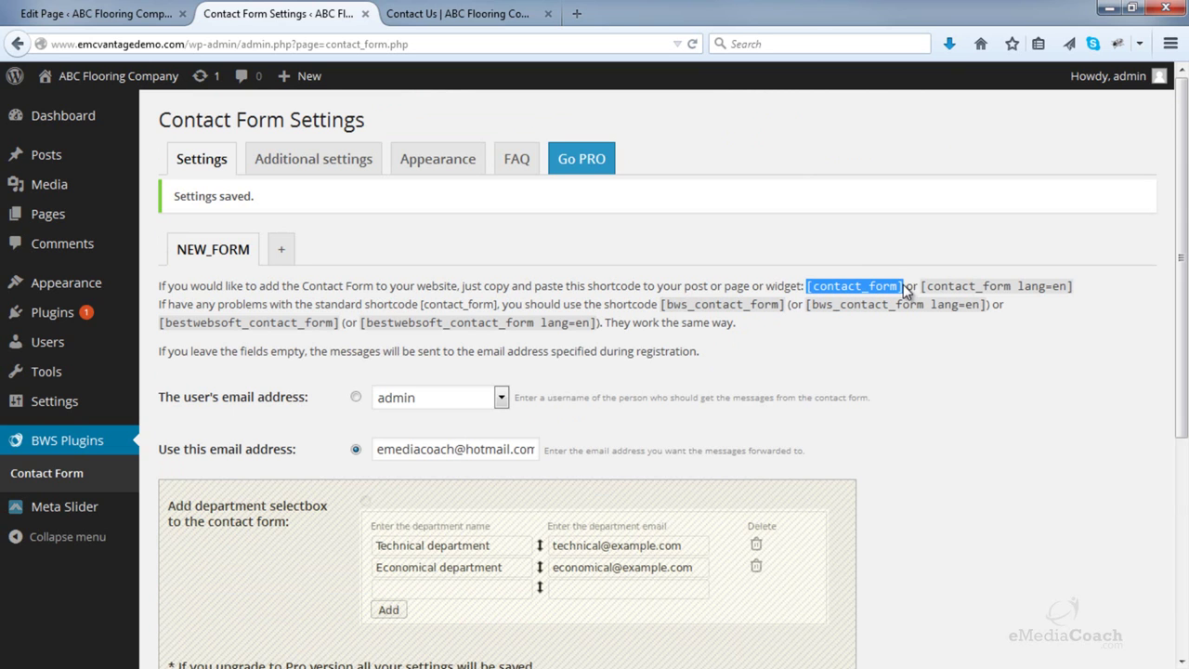
right_click(905, 289)
left_click(902, 305)
left_click(898, 318)
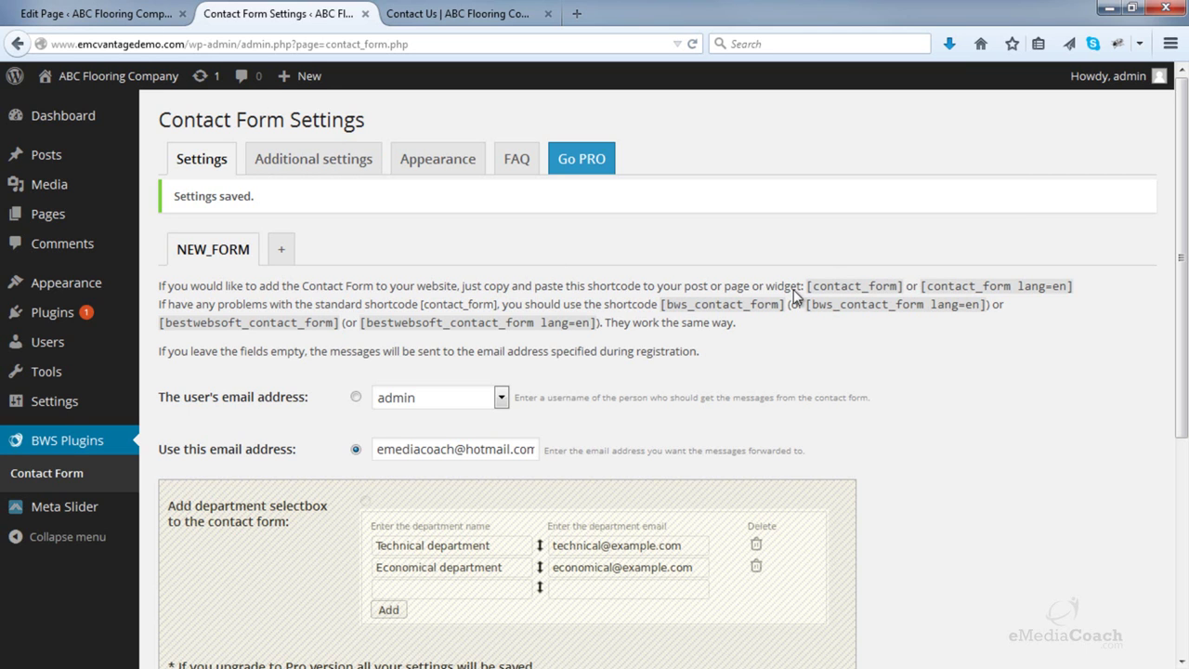
left_click_drag(807, 288, 906, 293)
right_click(880, 290)
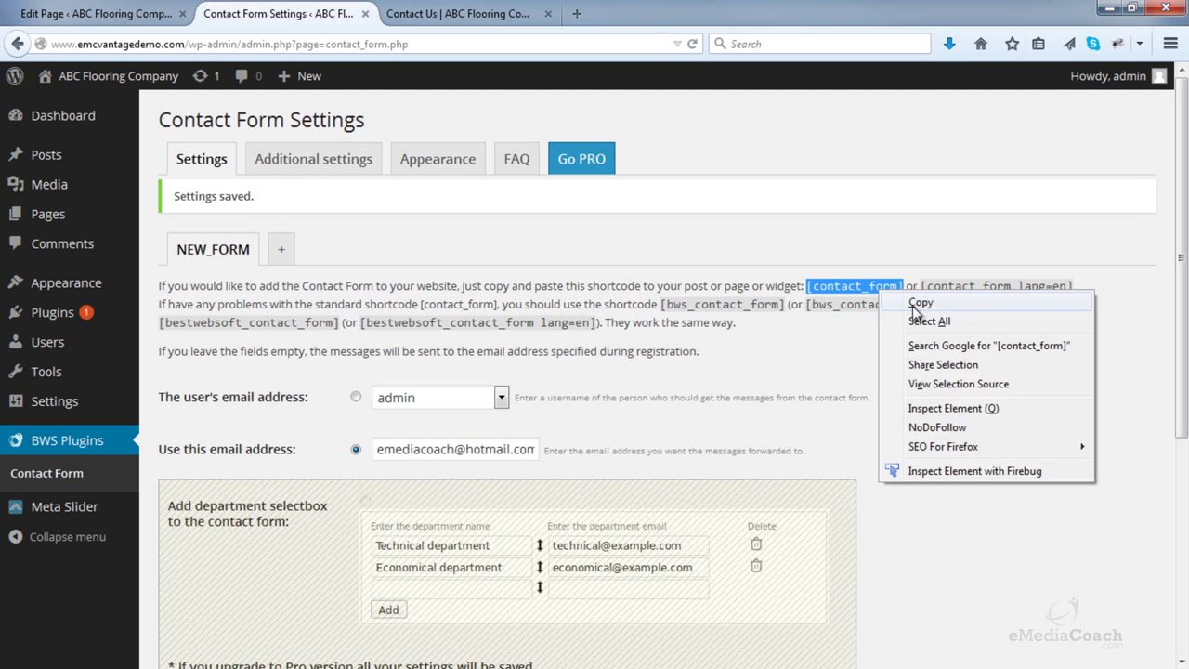
left_click(920, 304)
left_click(104, 13)
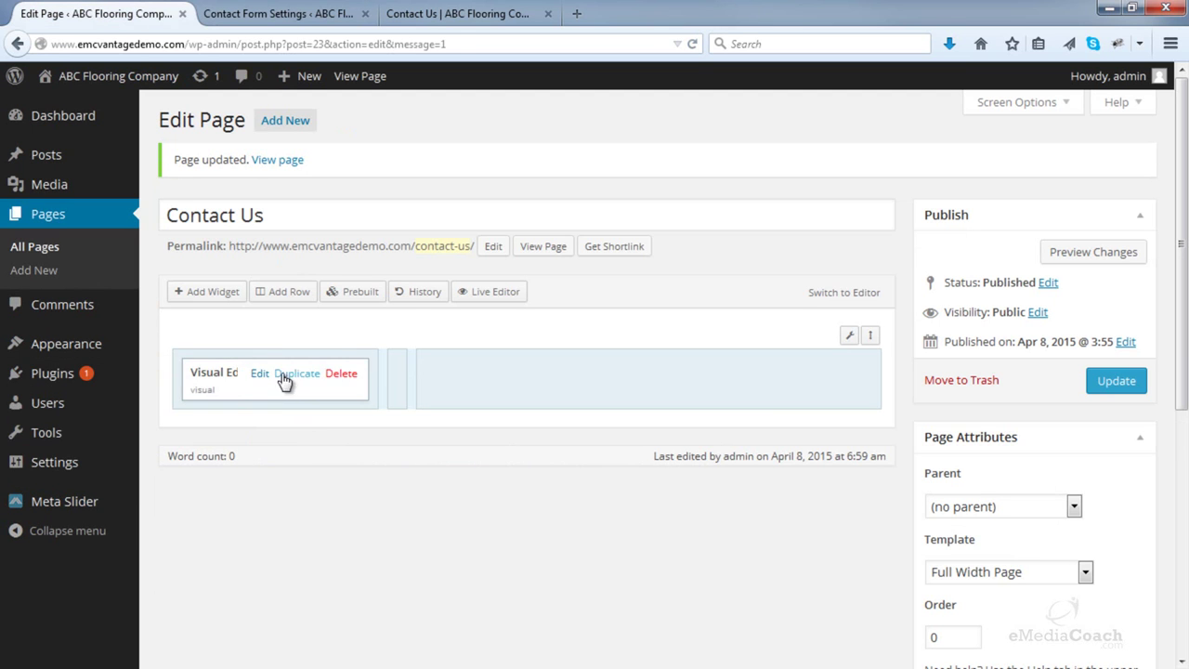
- Paste the [contact_form] shortcode into the first-column Visual Editor widget's Text view
left_click(260, 376)
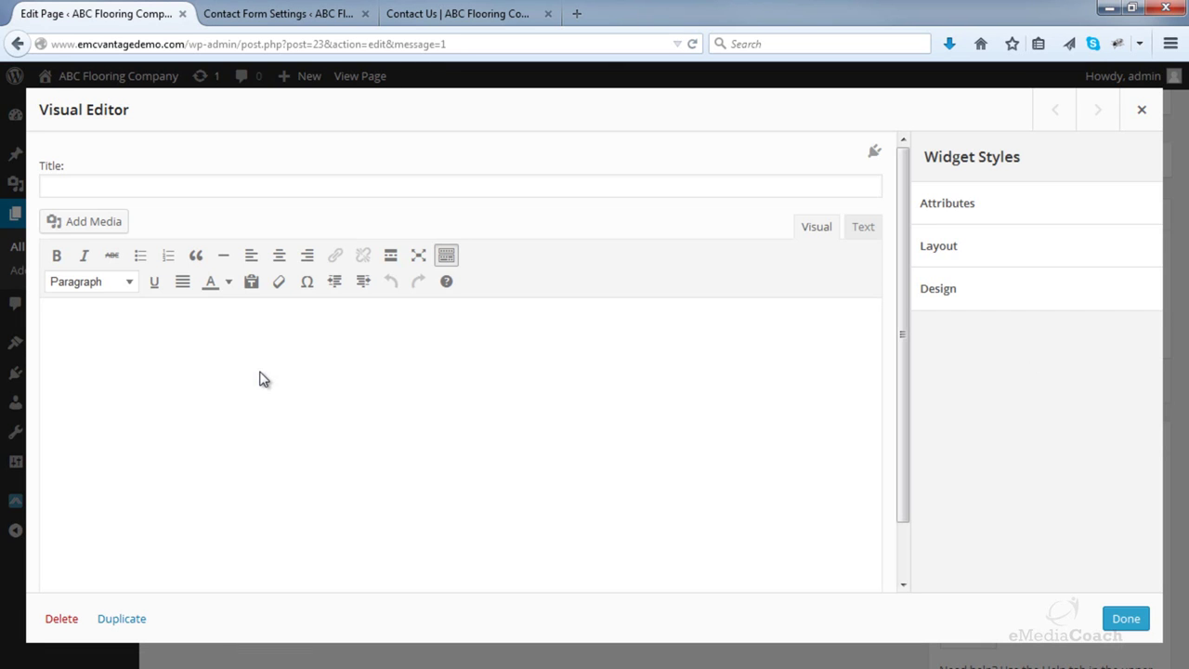
left_click(857, 231)
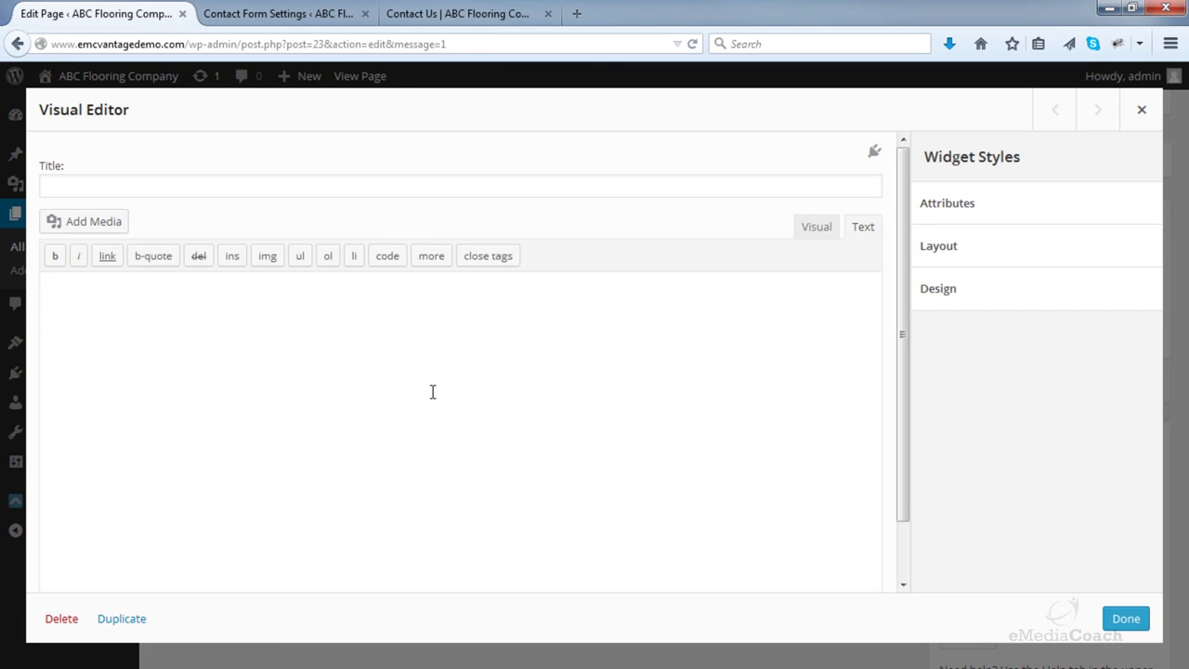
right_click(210, 363)
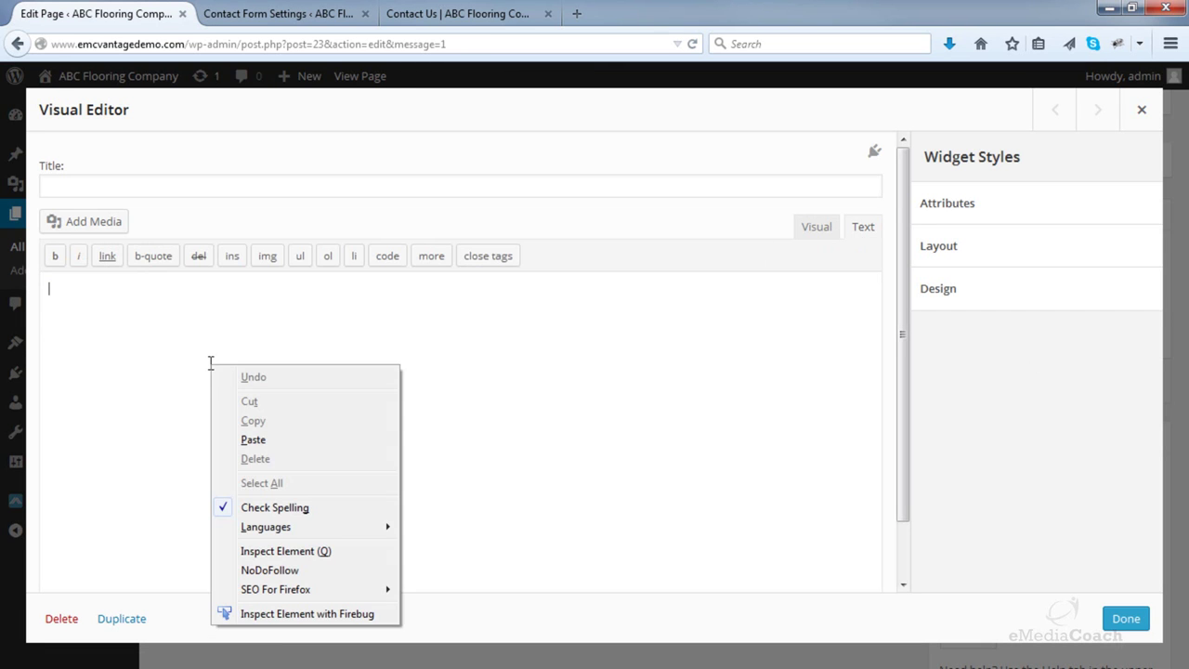
left_click(253, 440)
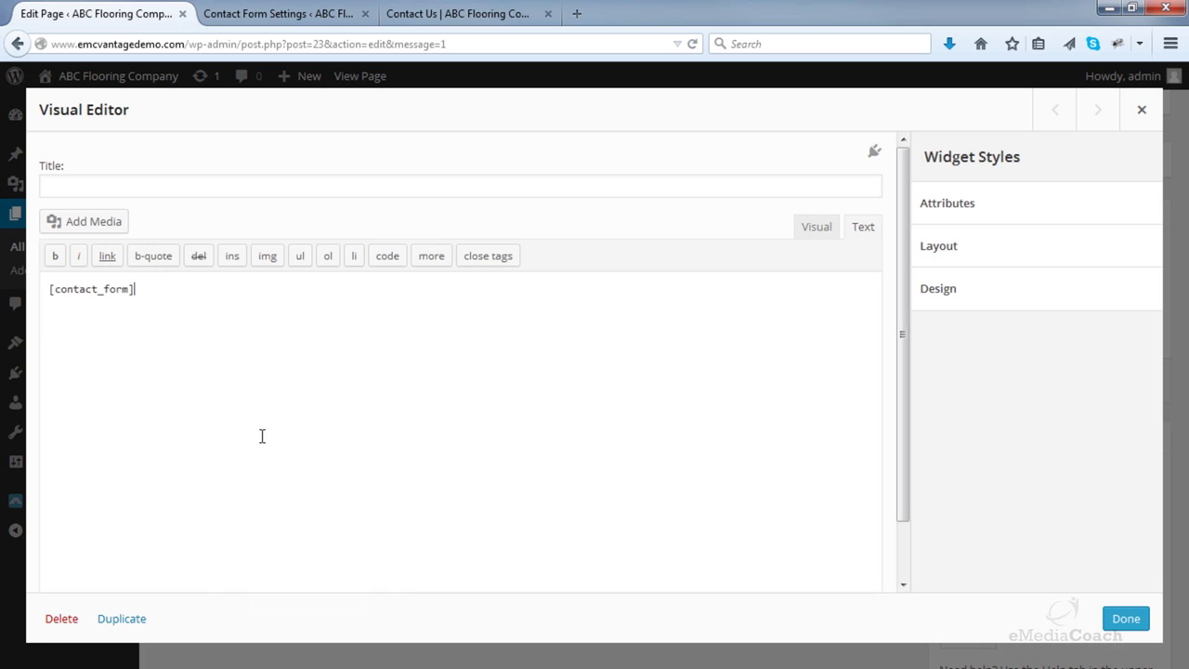
left_click(1120, 619)
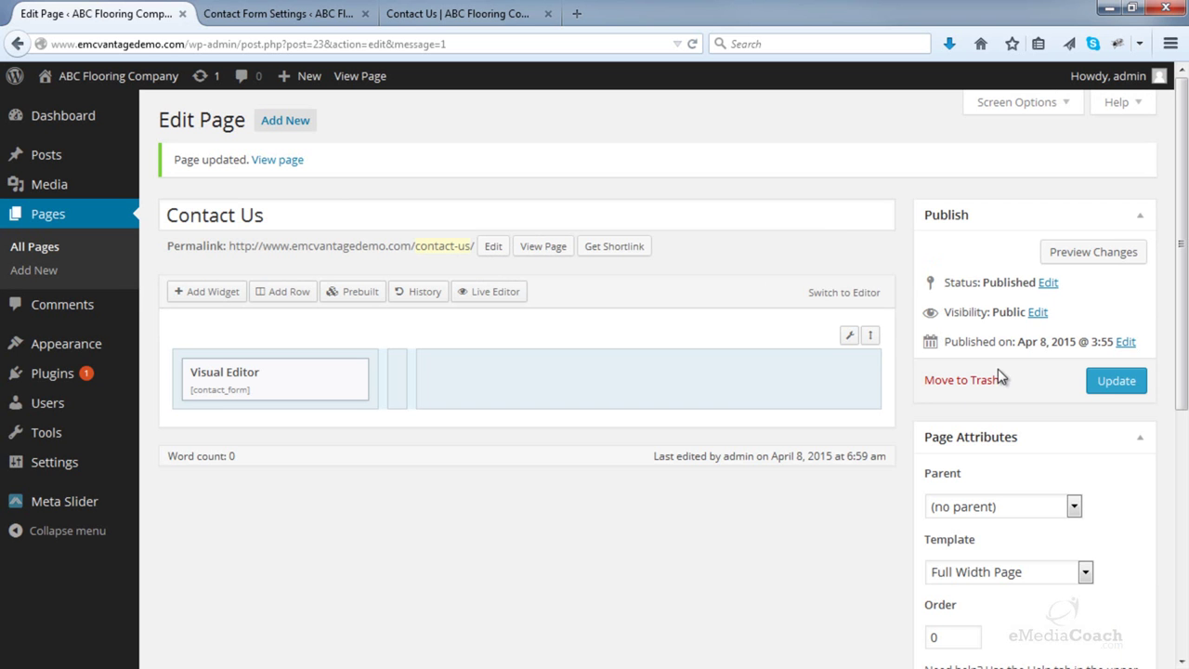
- Update the Contact Us page and view the live page in a new tab
left_click(1114, 385)
right_click(543, 246)
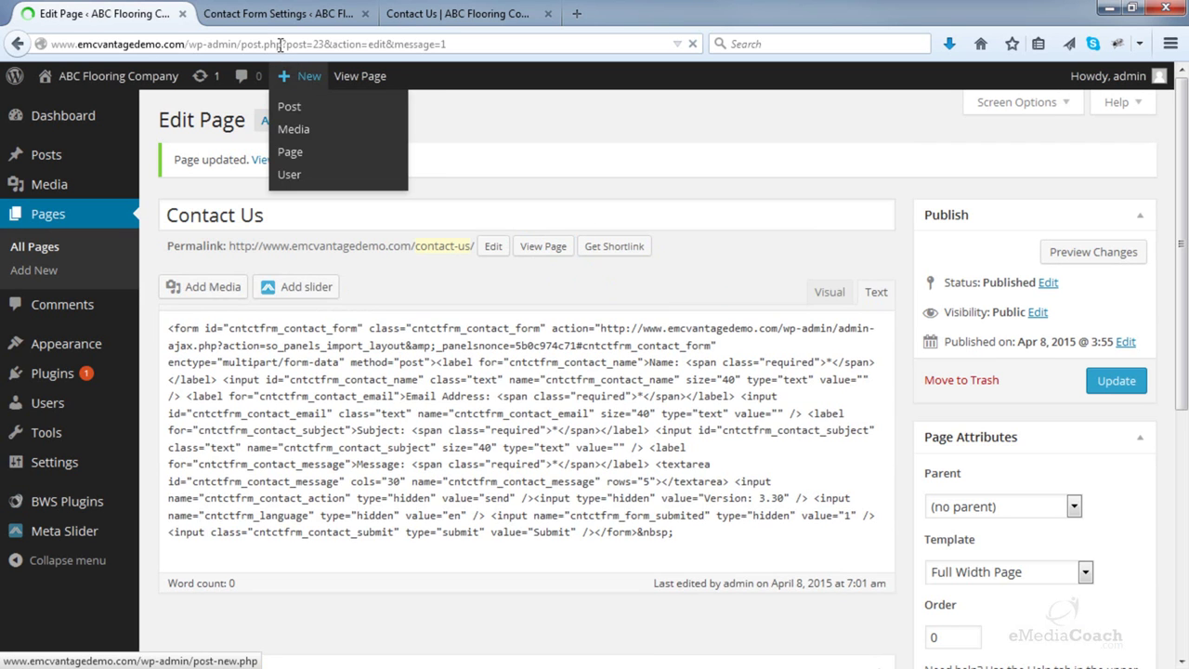
right_click(546, 262)
left_click(595, 259)
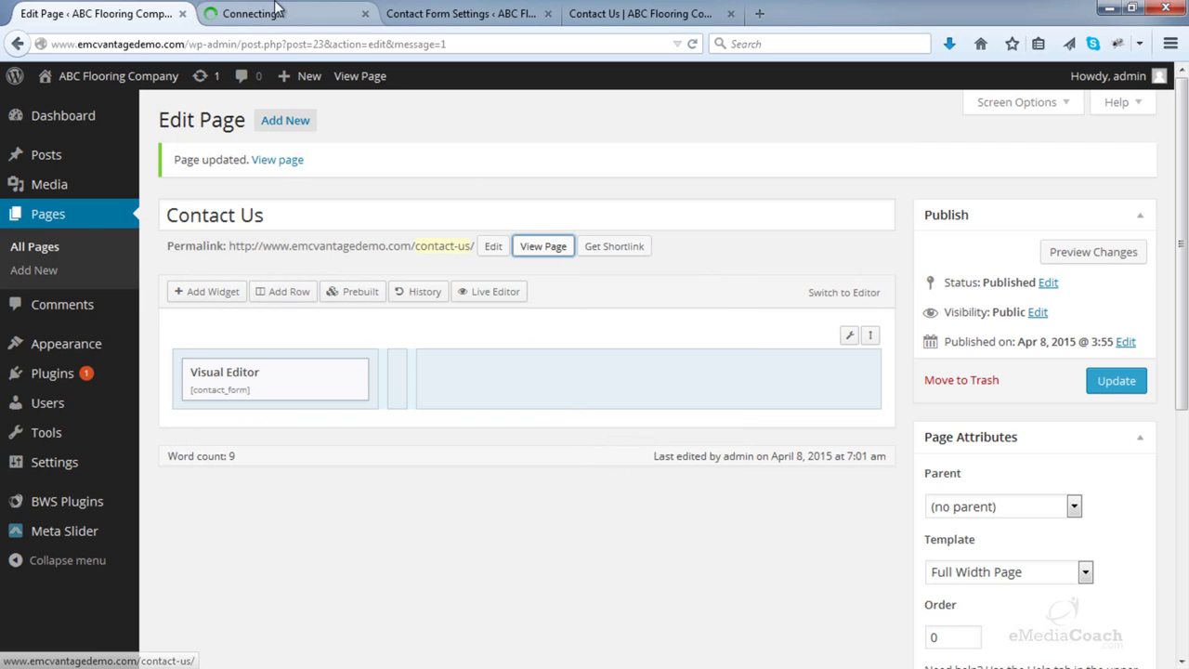
left_click(276, 12)
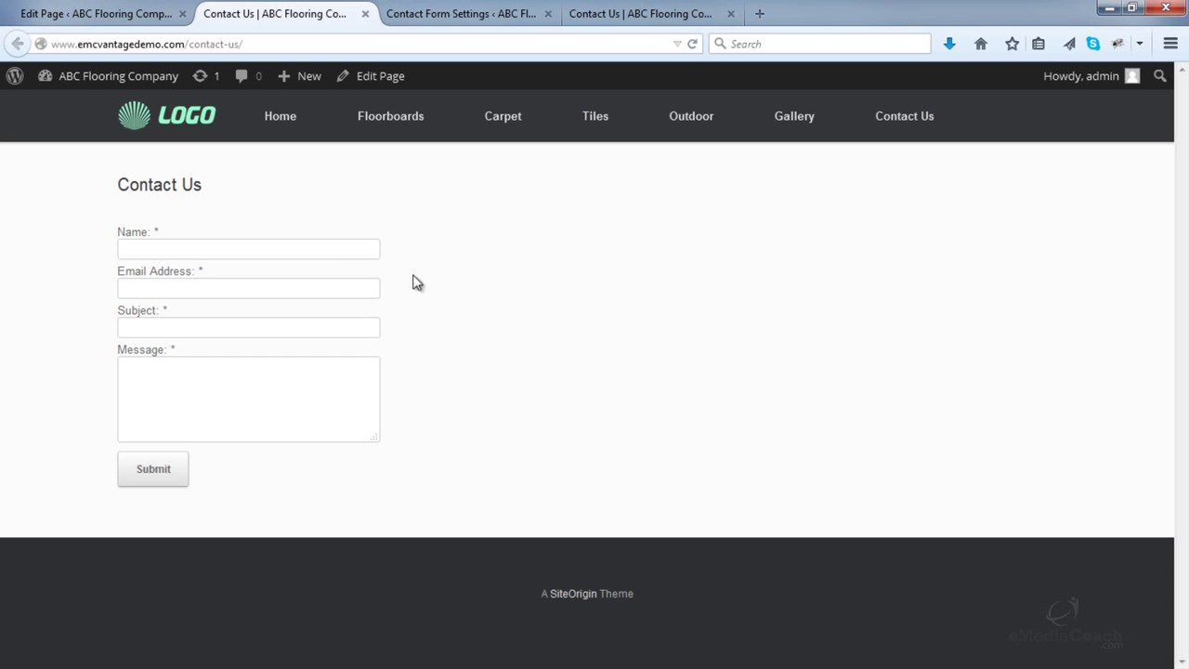
- Reopen the shortcode widget and switch it to the Visual editor
left_click(65, 11)
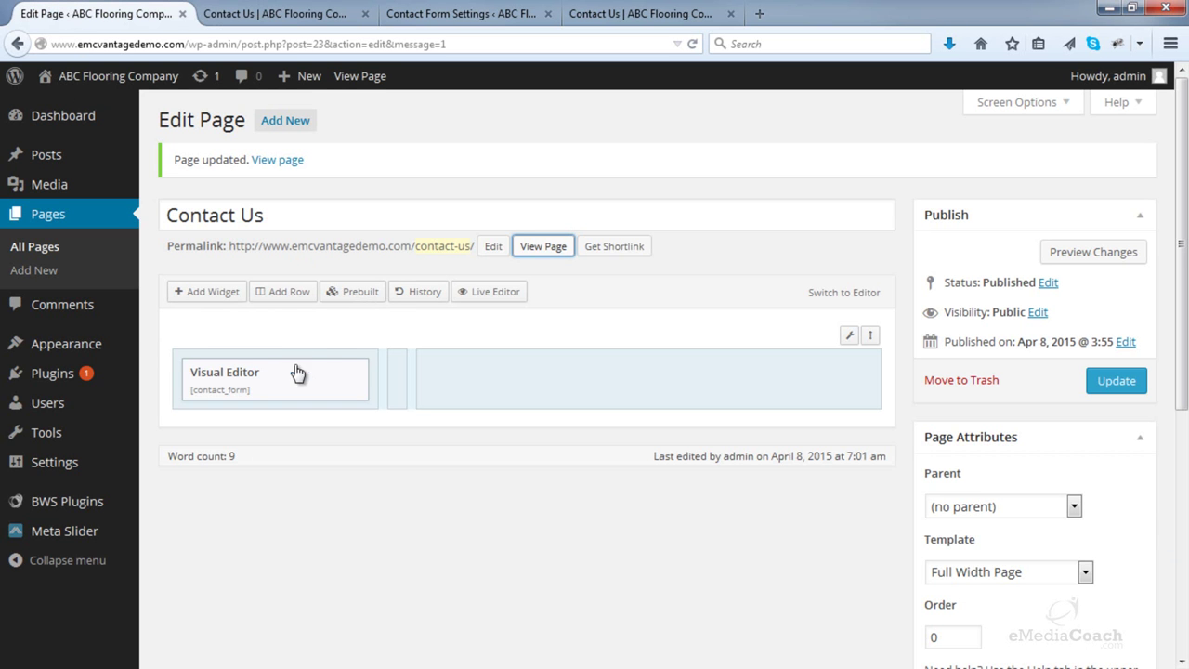
left_click(257, 375)
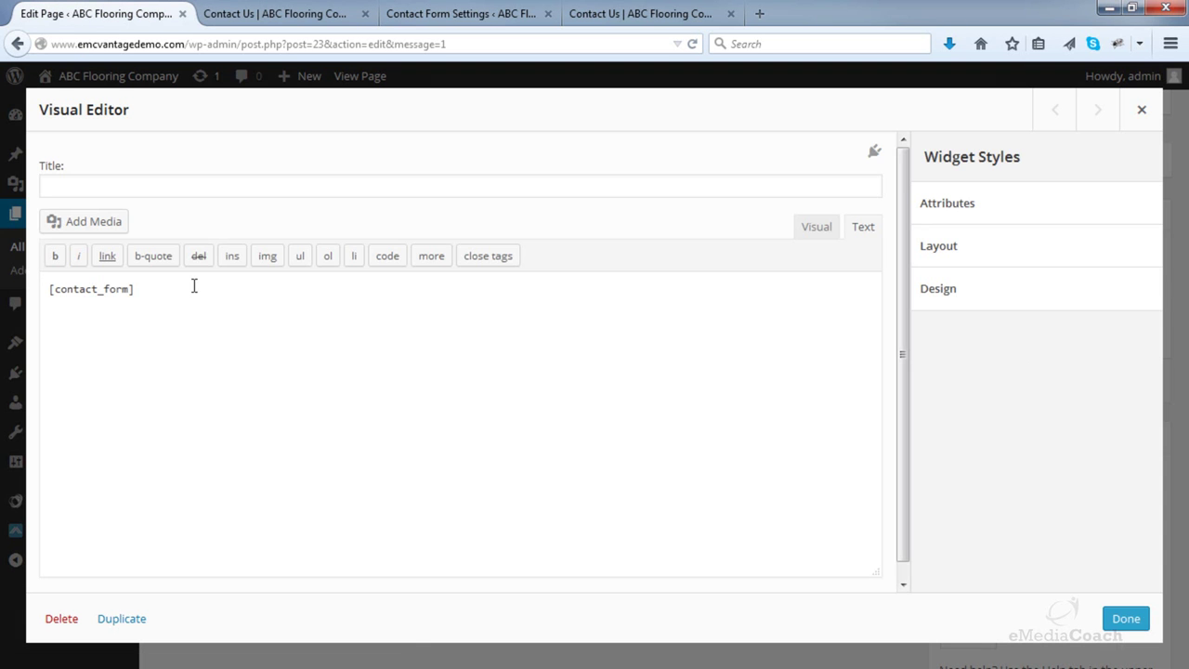
left_click_drag(176, 295, 42, 291)
left_click(205, 299)
left_click(816, 229)
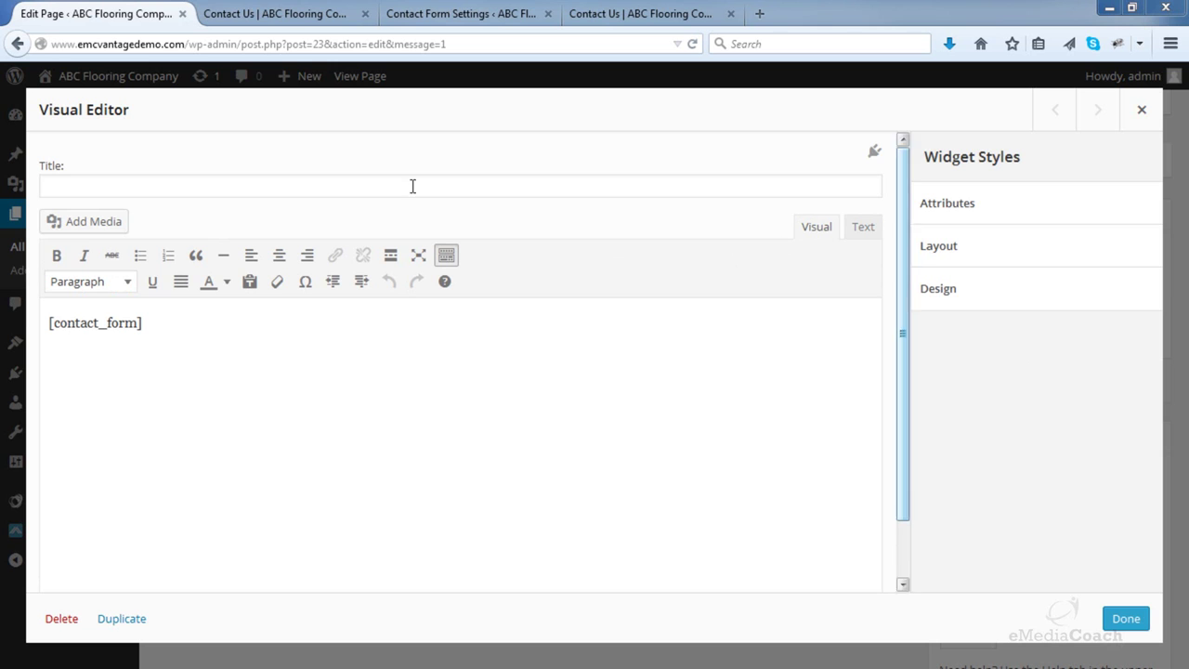
- Add a phone number line and an email address line above the [contact_form] shortcode
left_click(50, 323)
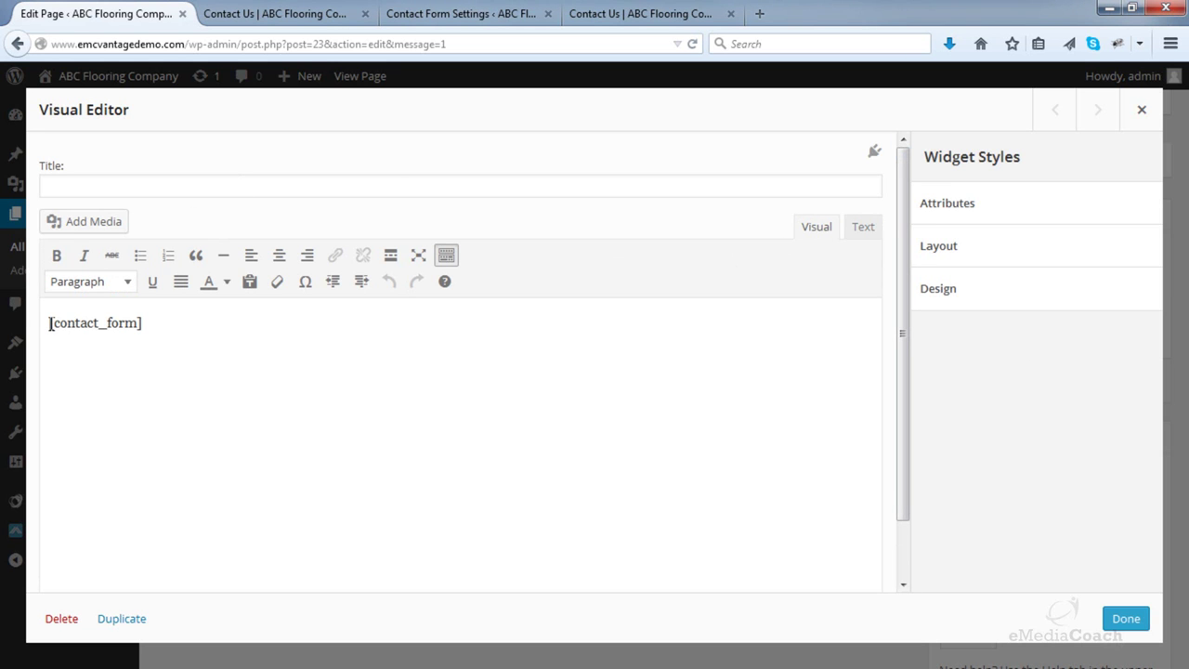
key("Return")
type("Phone")
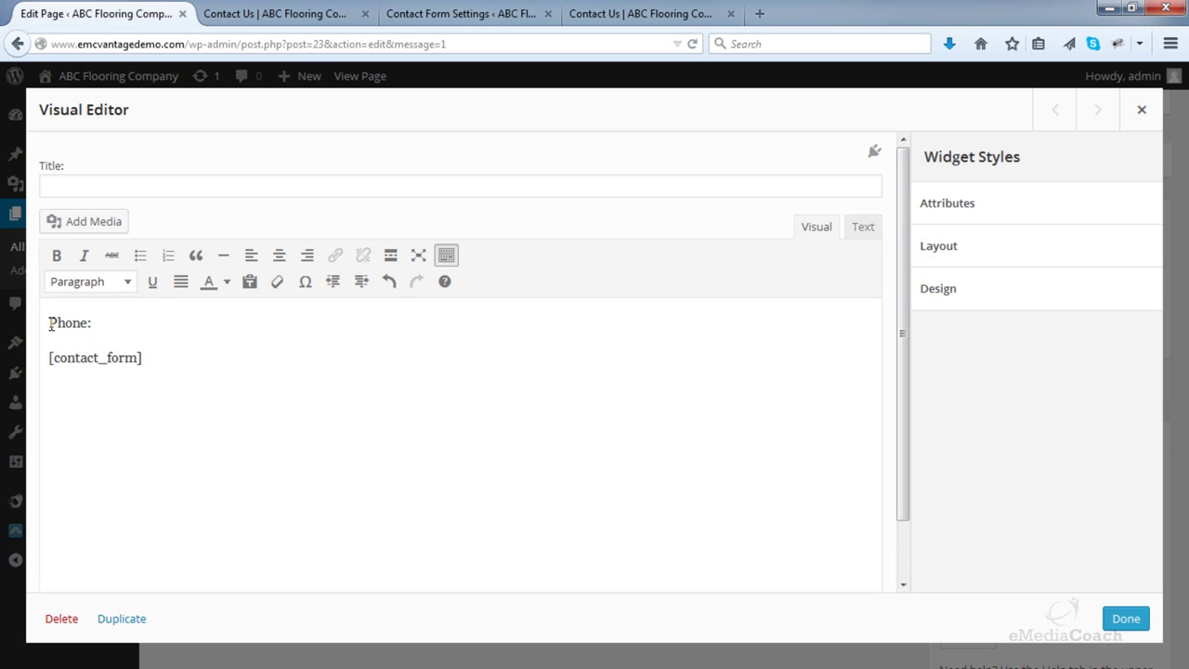
type(": (202)")
type(" 2")
type("4")
type("4-12XX")
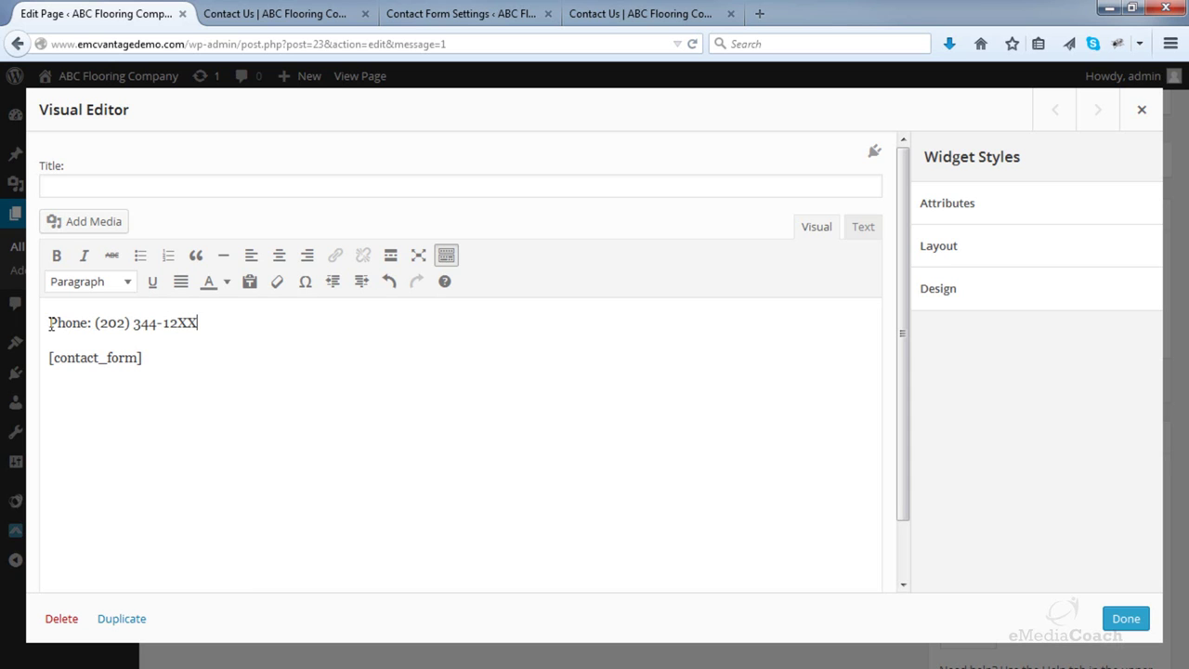
key("Return")
type("Email@")
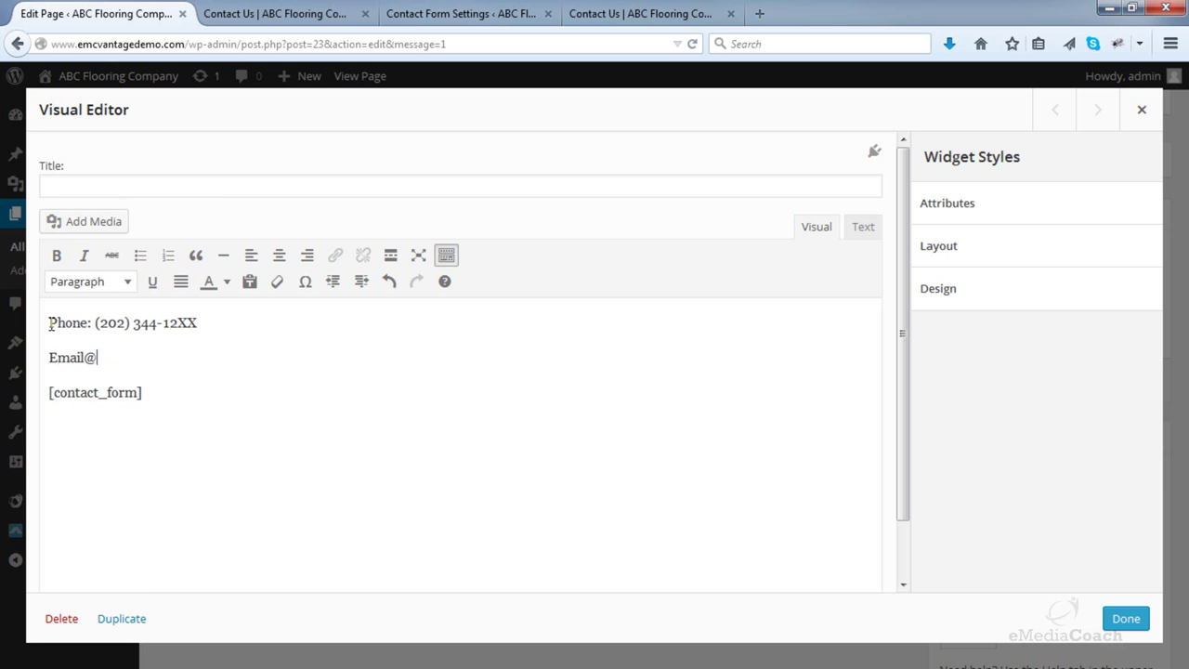
key("BackSpace")
type(":your@emailaddress.com")
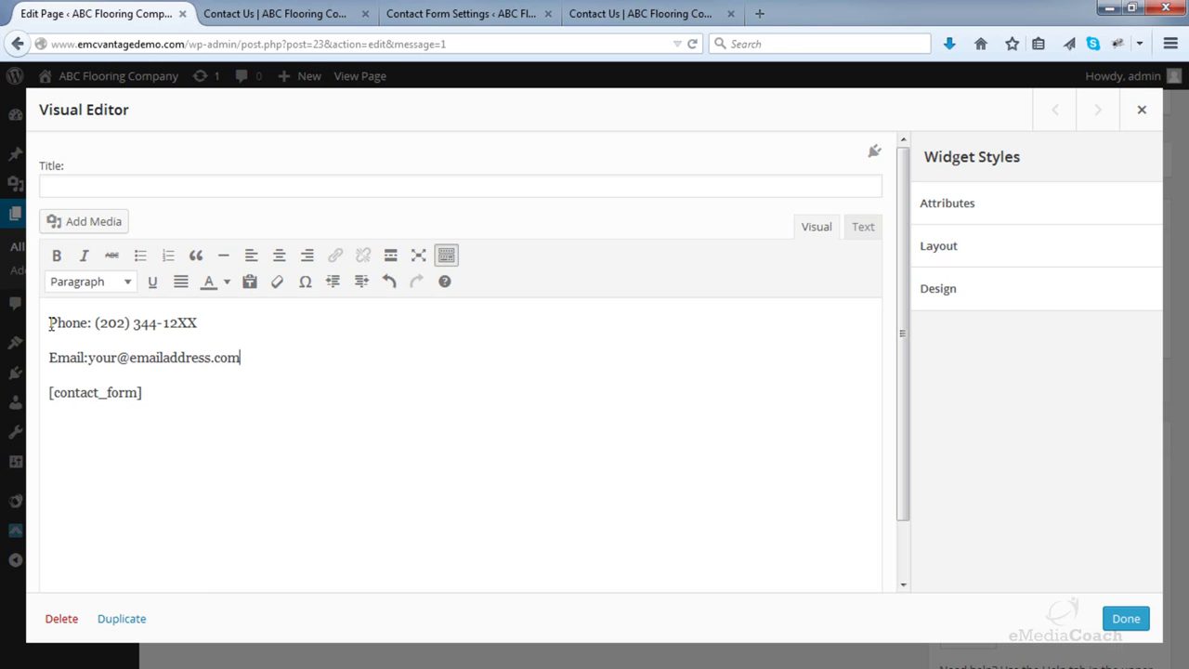
- Add 'Alternatively, complete the contact form below and we will be in touch with you soon.' after a blank line
key("Return")
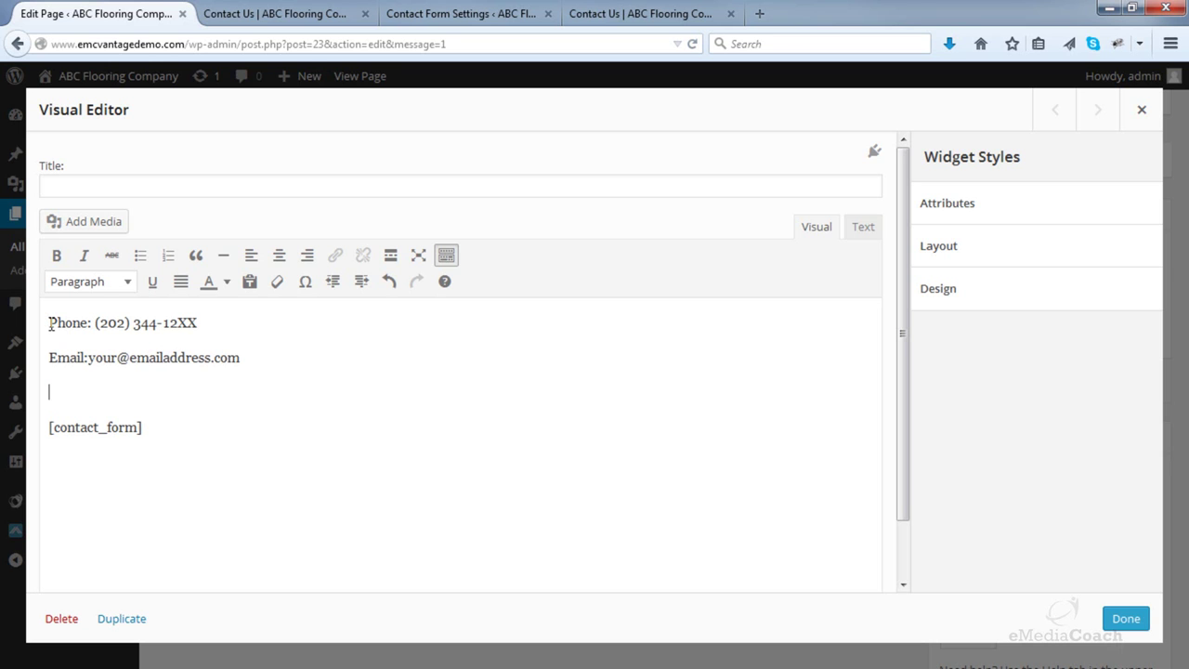
key("Return")
type("Alternat")
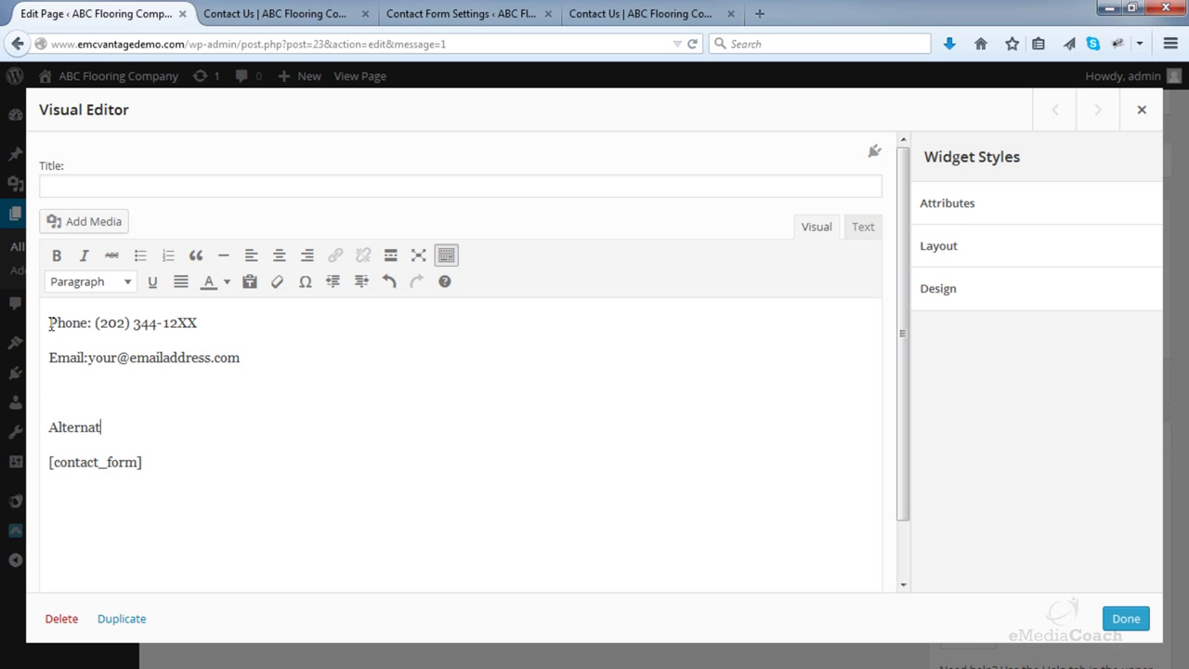
type("ively, complete ")
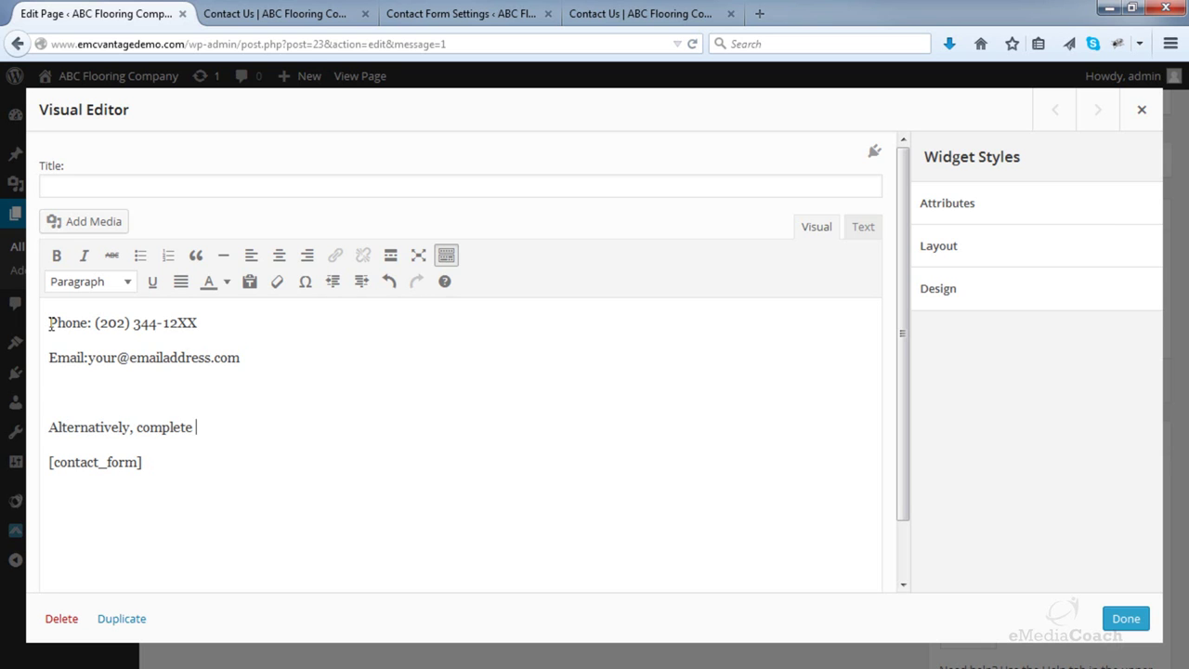
type("the contact form below ")
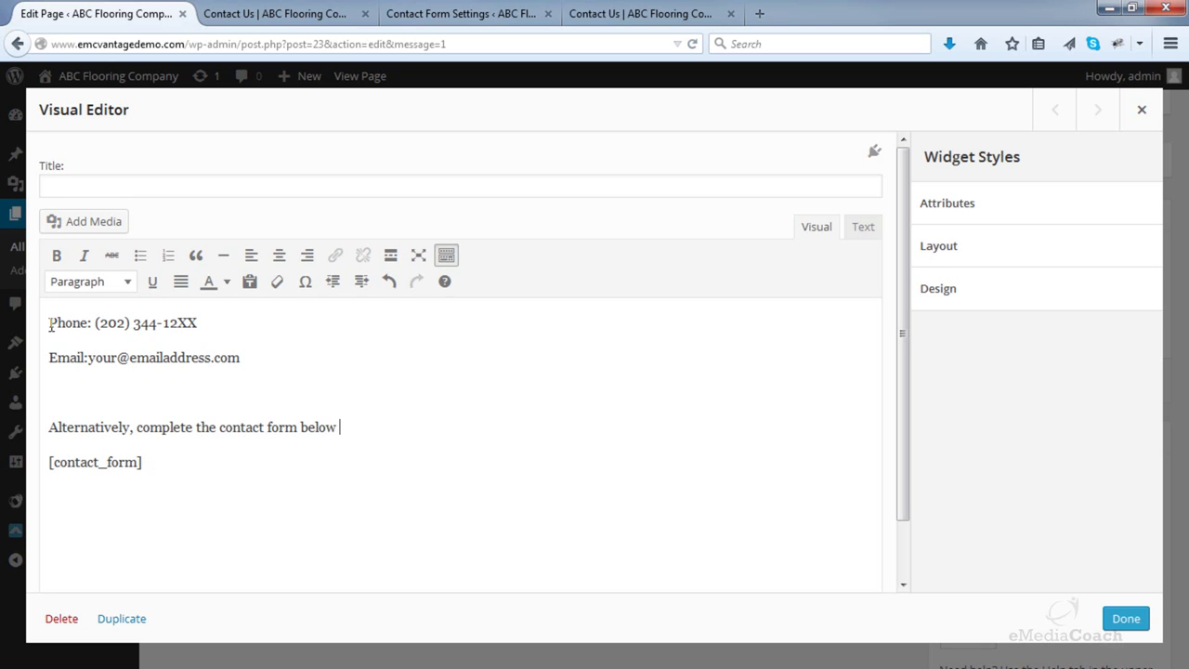
type("and we will be in touch with you soon.")
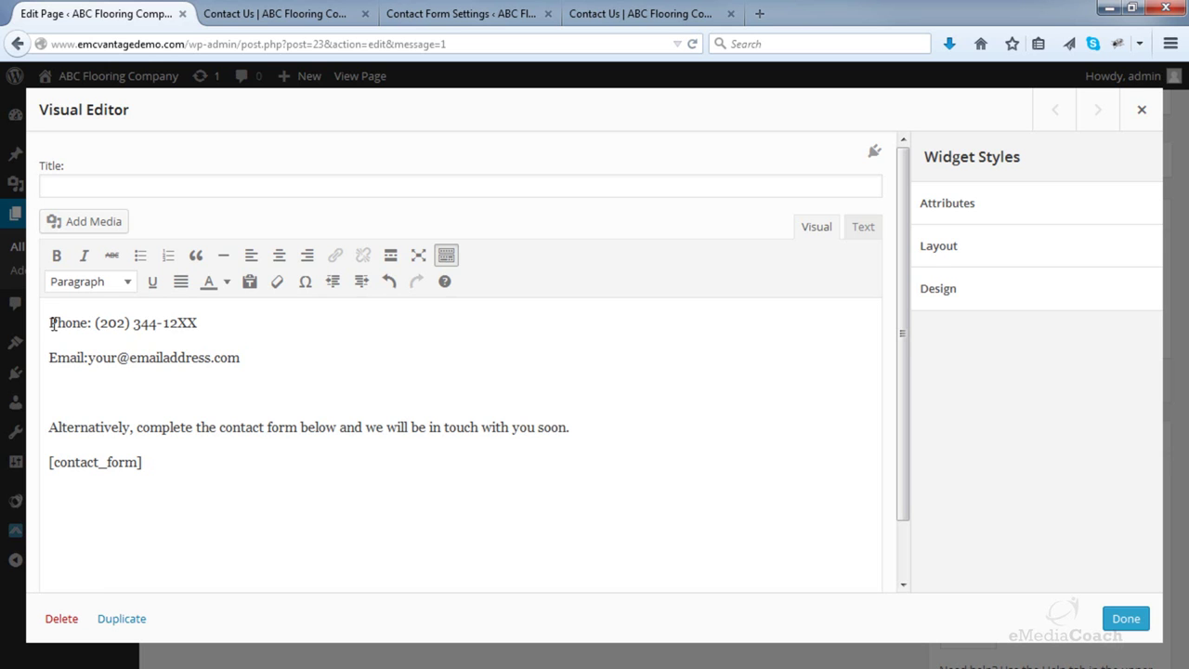
left_click_drag(90, 322, 46, 322)
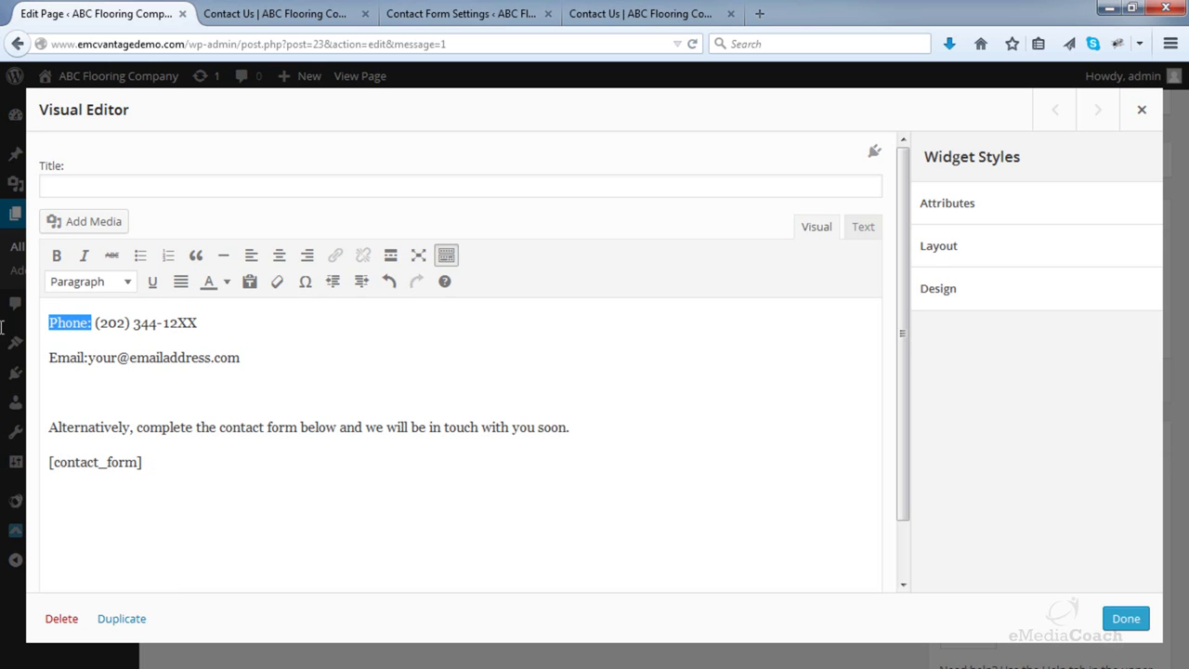
- Bold the Phone: and Email: labels, close the widget and update the Contact Us page
left_click(58, 256)
left_click_drag(93, 356, 35, 358)
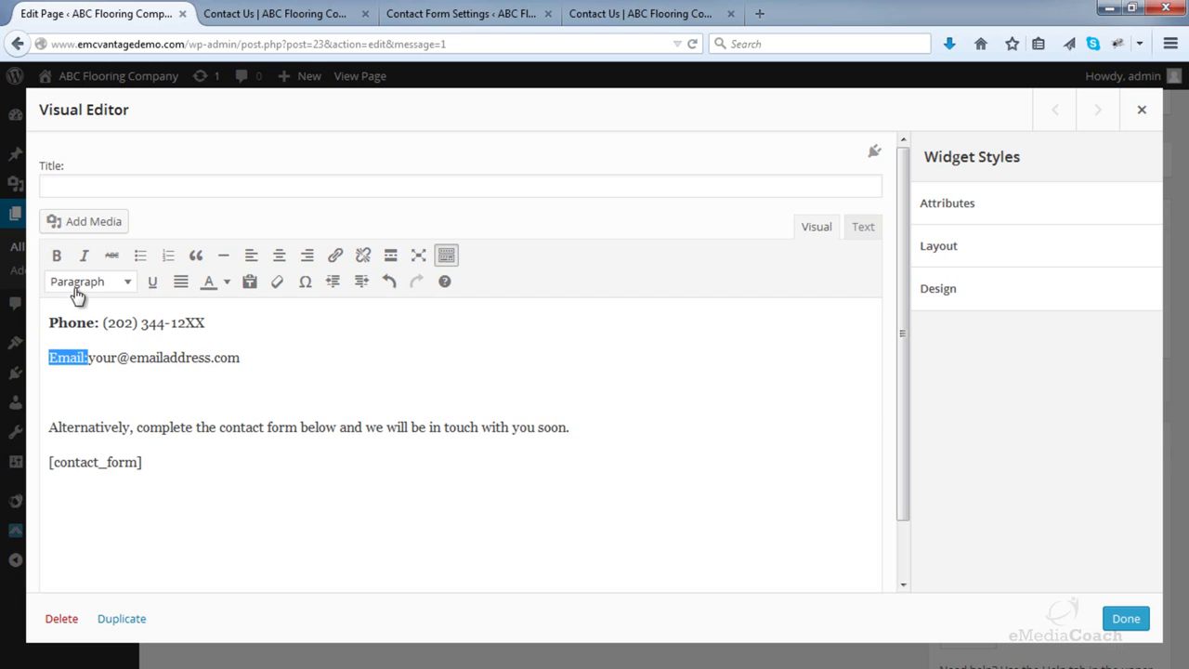
left_click(54, 257)
left_click(326, 192)
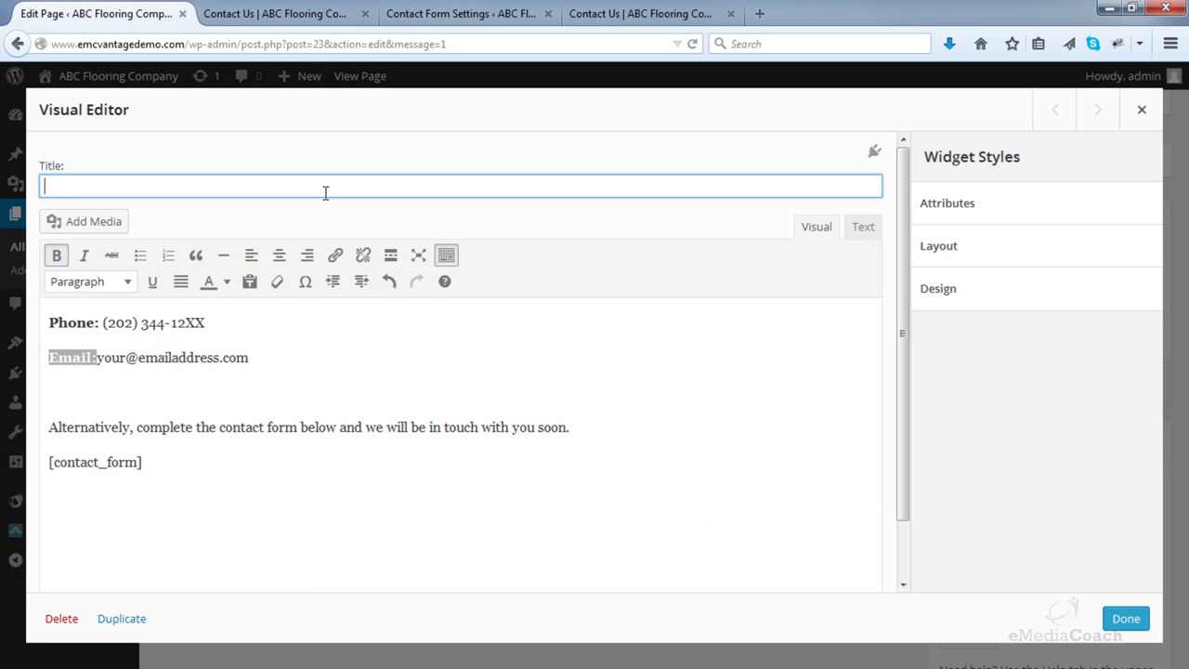
left_click(554, 474)
left_click(1126, 618)
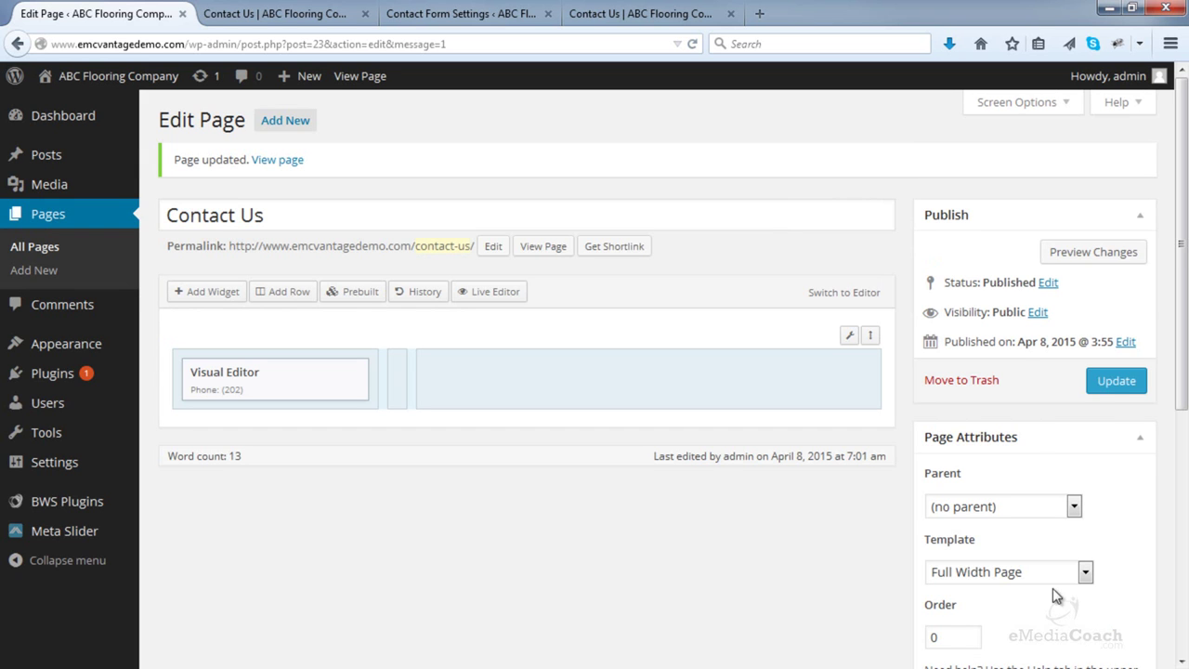
left_click(1115, 384)
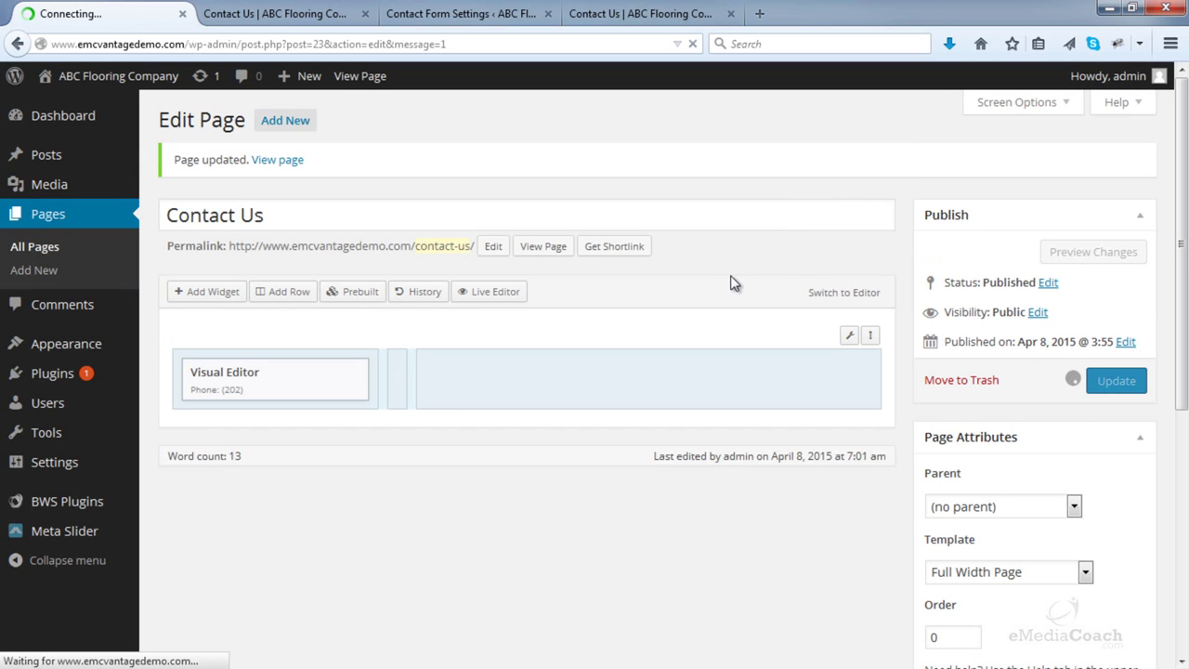
- Open the live Contact Us page and reload it to show the new text
left_click(354, 77)
left_click(279, 14)
left_click(693, 44)
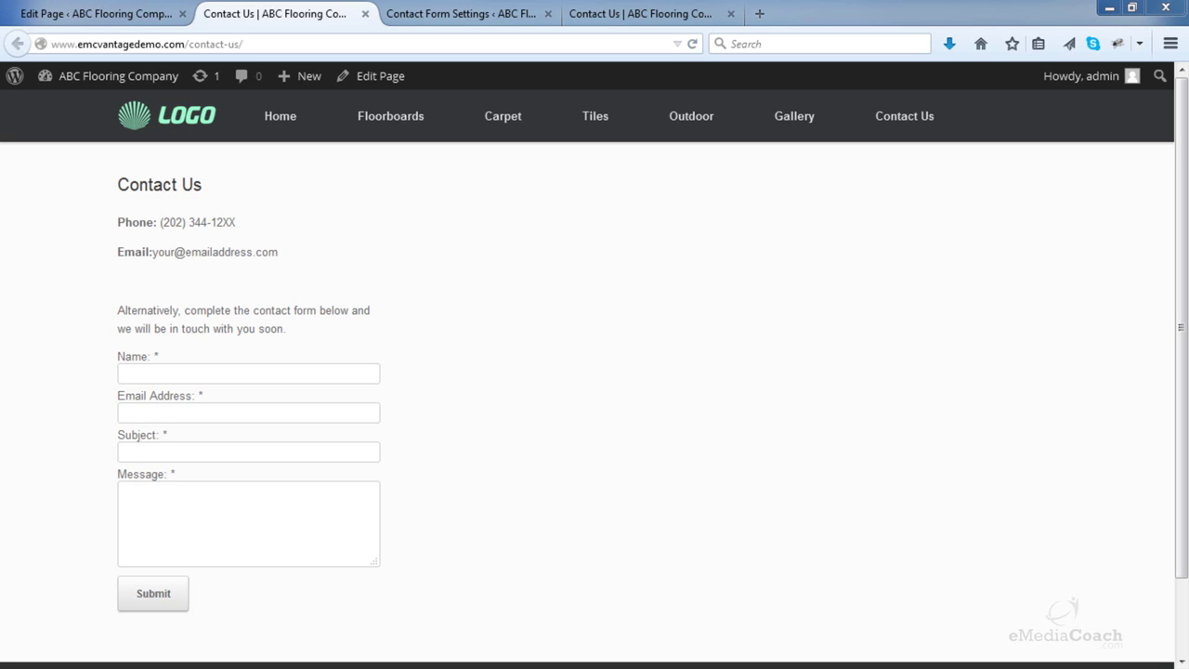
- Submit a test message with a sample name and e-mail, subject 'Awesome site!', asking about products
left_click(152, 364)
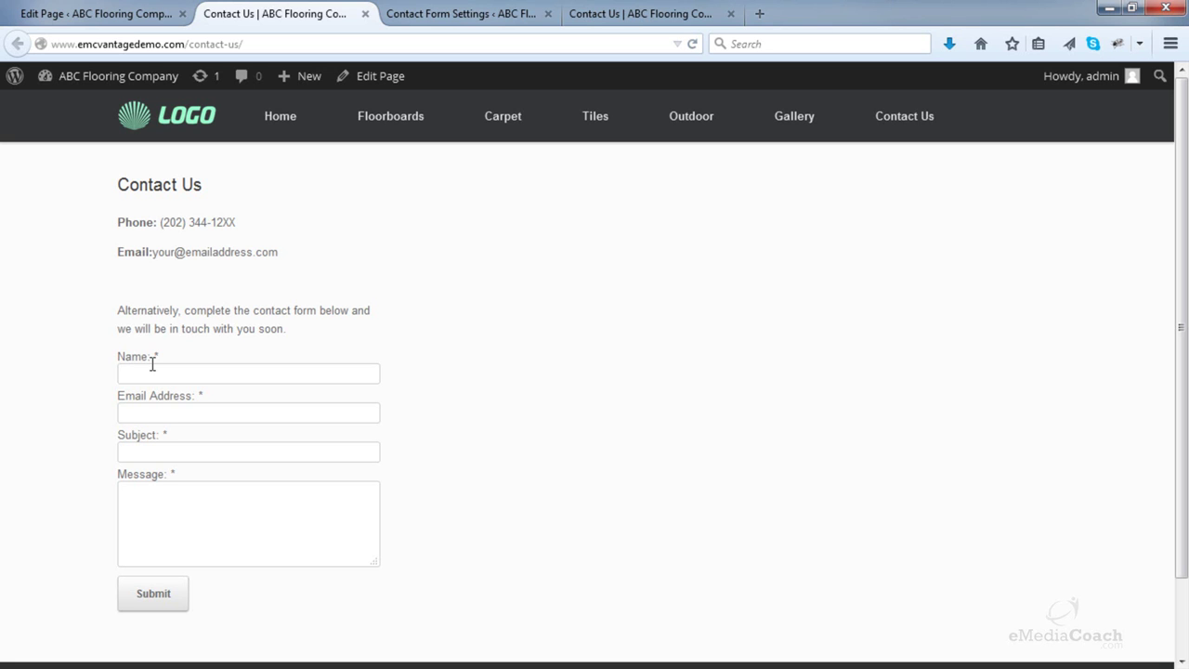
type("Customer A")
key("Tab")
type("customer")
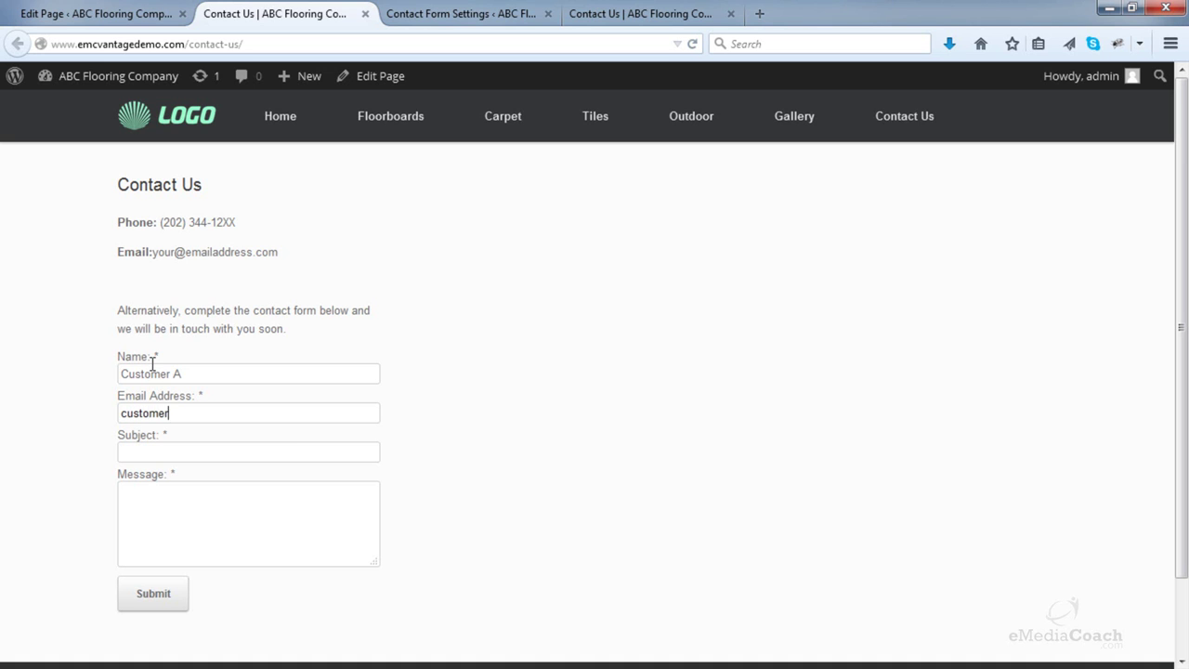
type("s@email.com")
key("Tab")
type("Awesome site!")
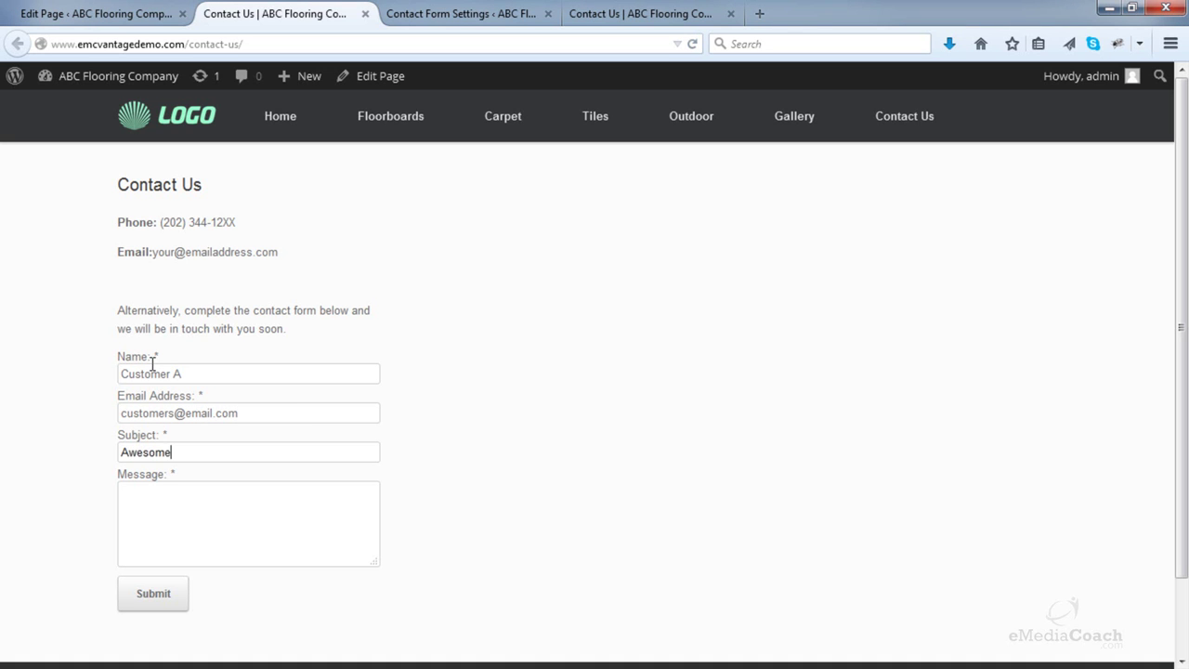
key("Tab")
type("Awesome s")
type("ite, can I ")
type("follo")
key("BackSpace")
key("BackSpace")
key("BackSpace")
type("nd out more ab")
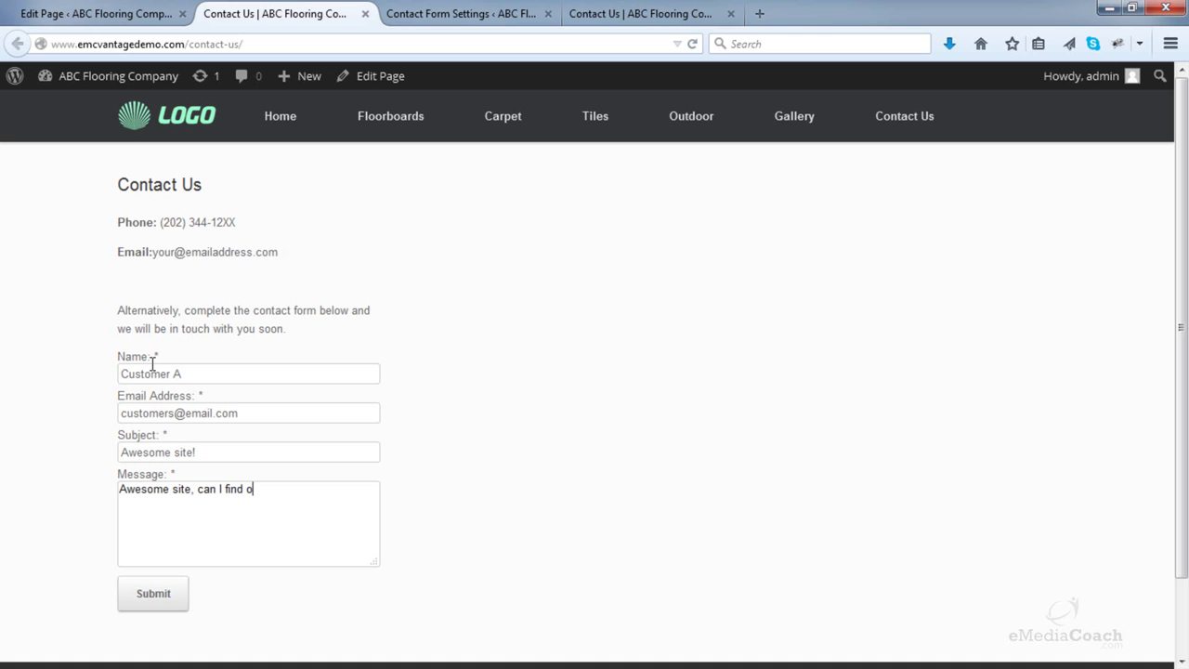
type("out your products? Thanks")
left_click(153, 591)
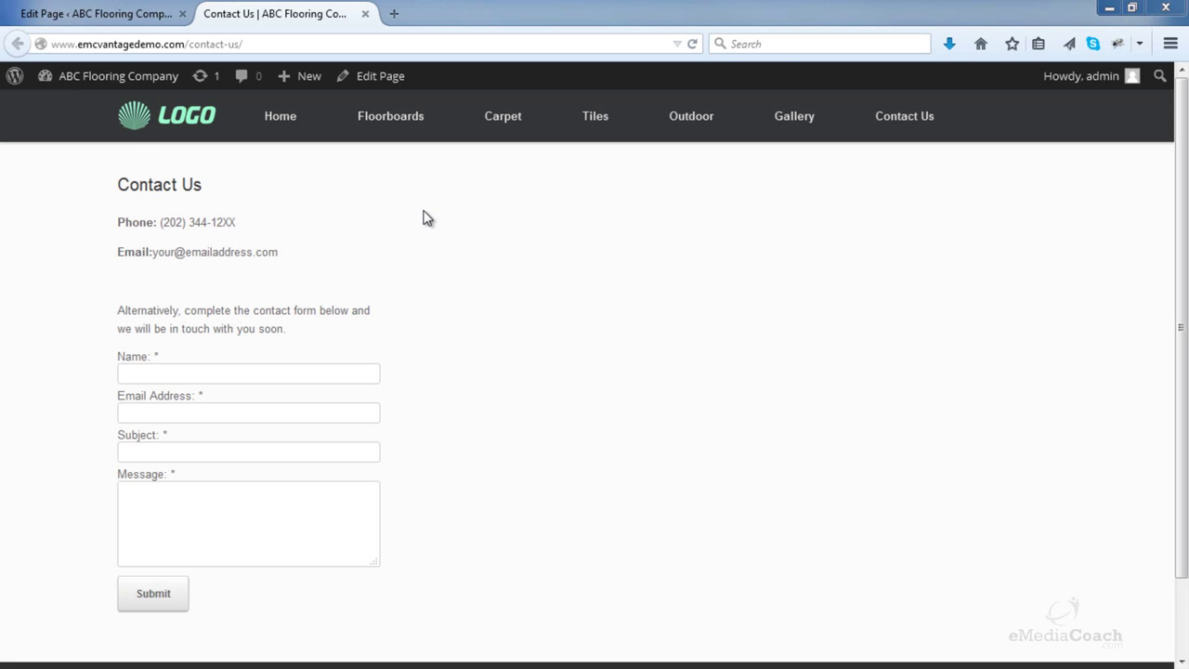
- Add a Visual Editor widget to the empty right column of the Contact Us layout
left_click(154, 20)
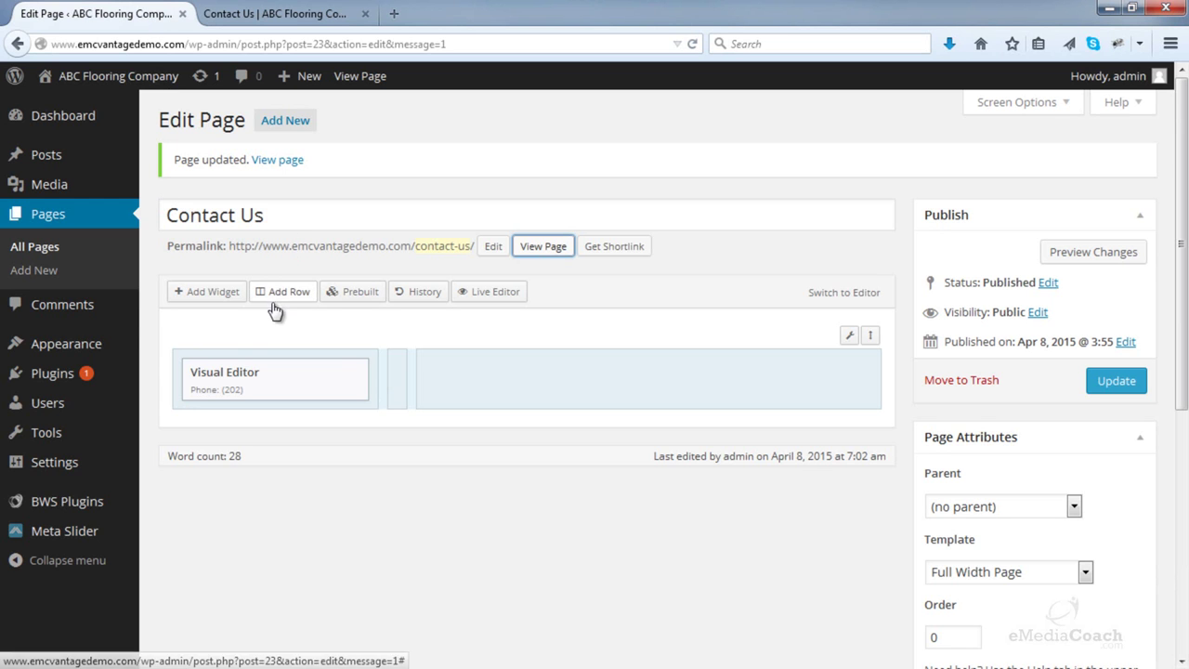
mouse_move(233, 380)
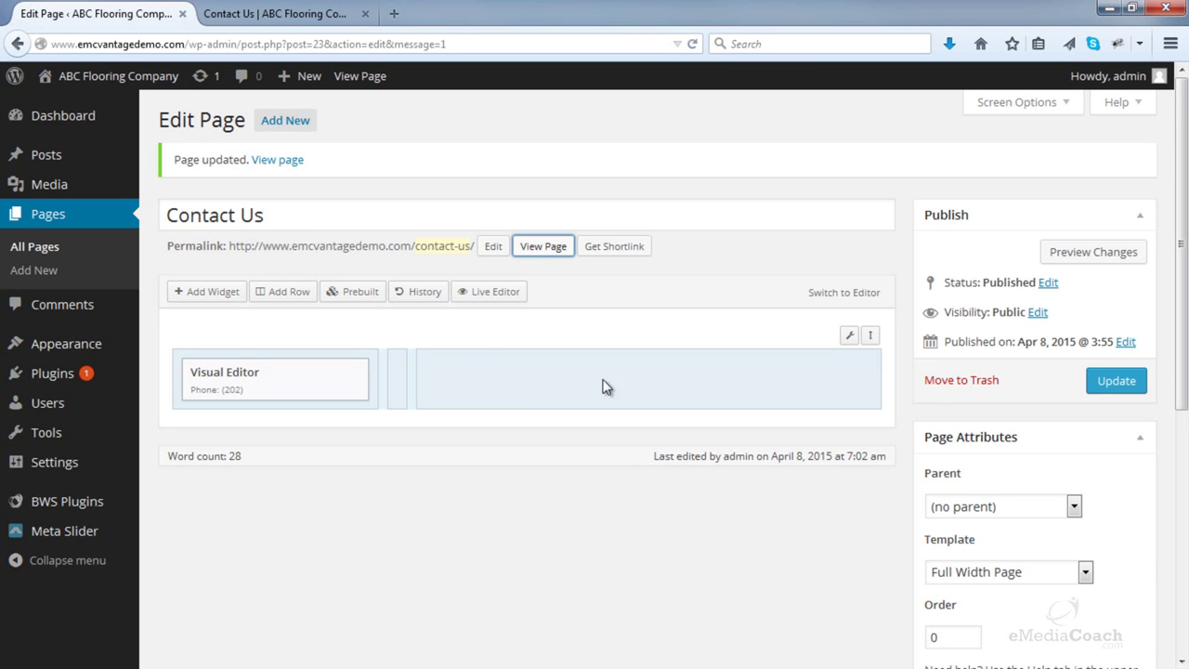
left_click(418, 351)
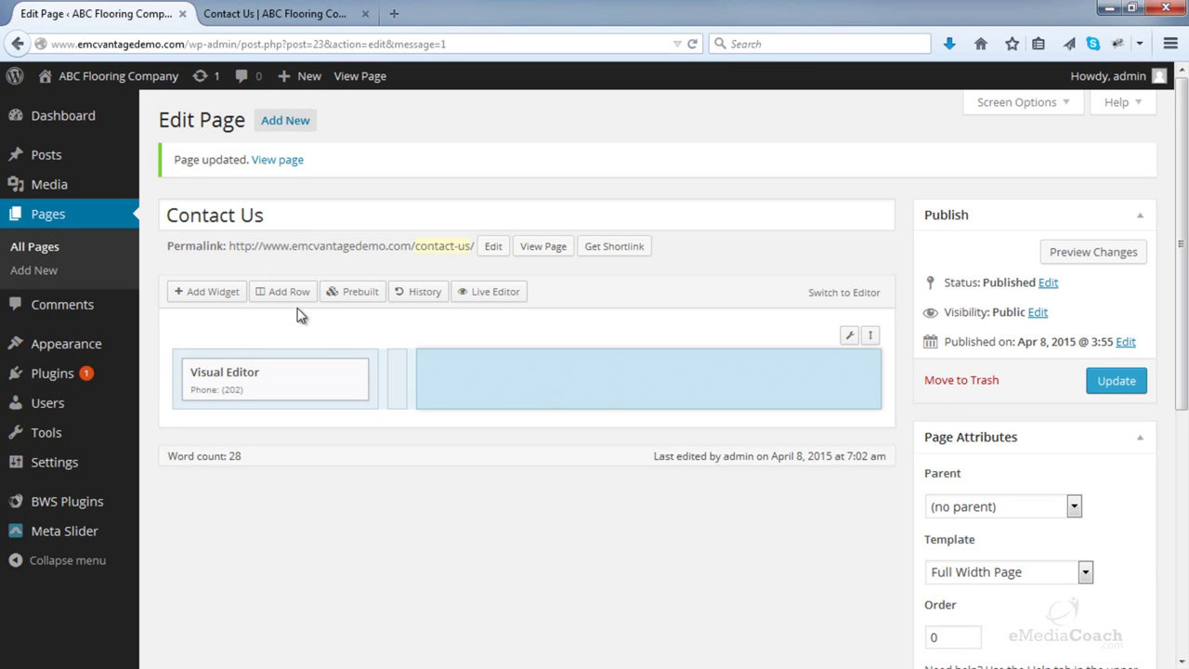
left_click(220, 293)
scroll(539, 516, "down", 1)
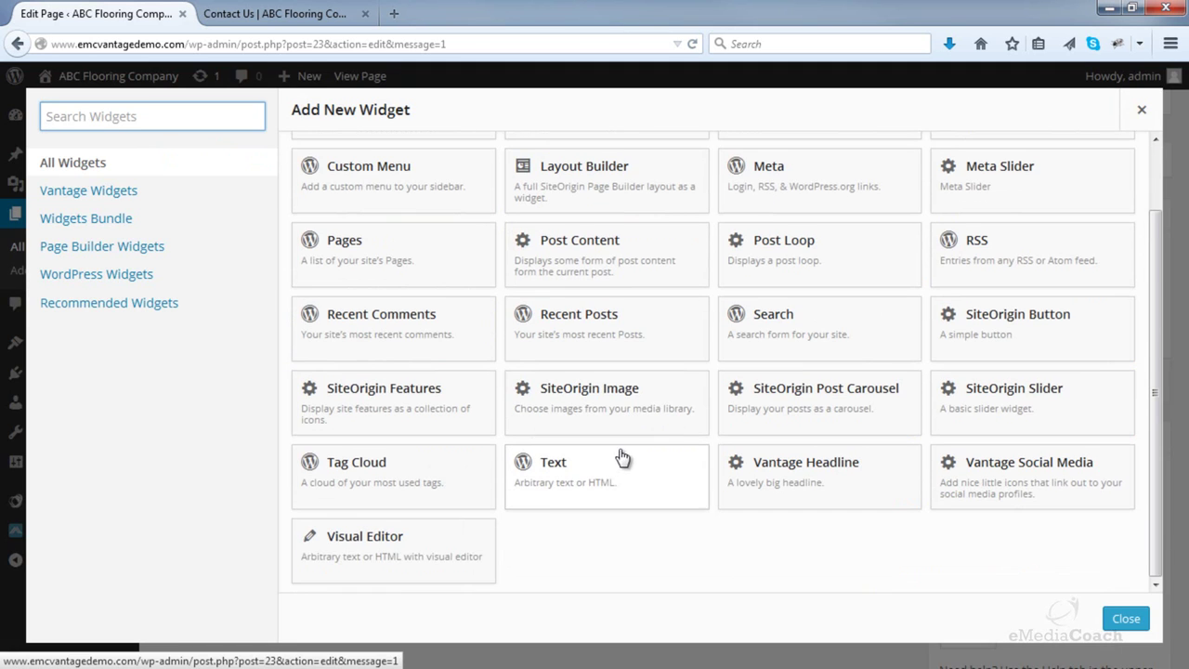
left_click(380, 564)
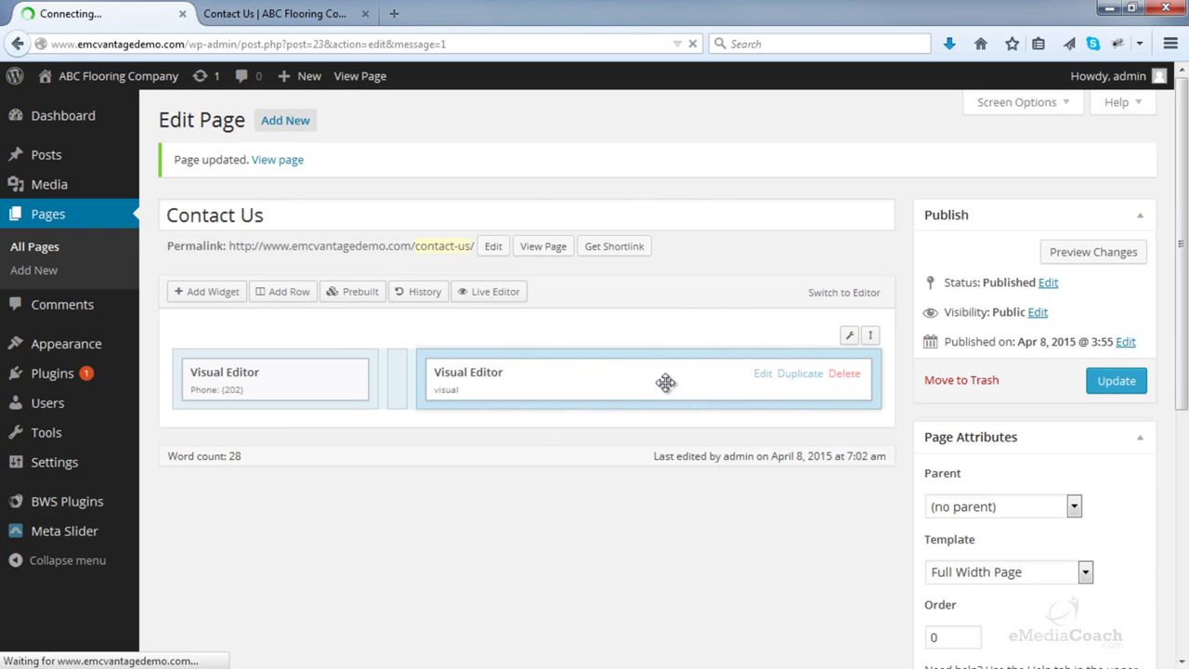
- Open the new widget for editing in Text (raw HTML) mode
left_click(757, 381)
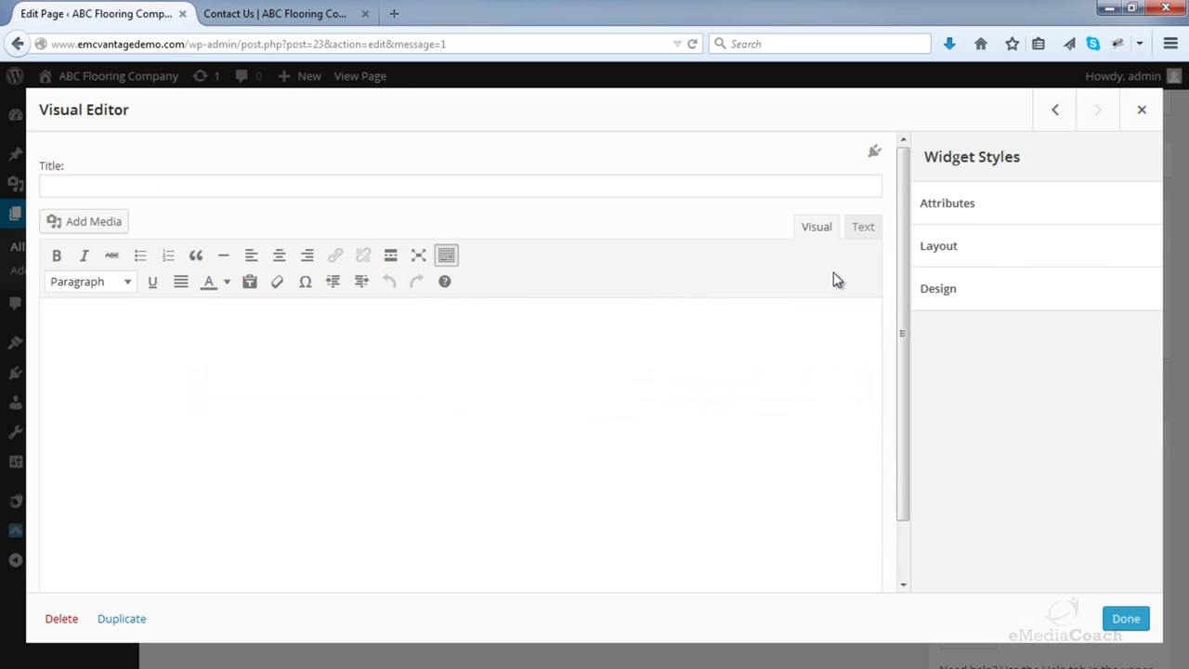
left_click(863, 232)
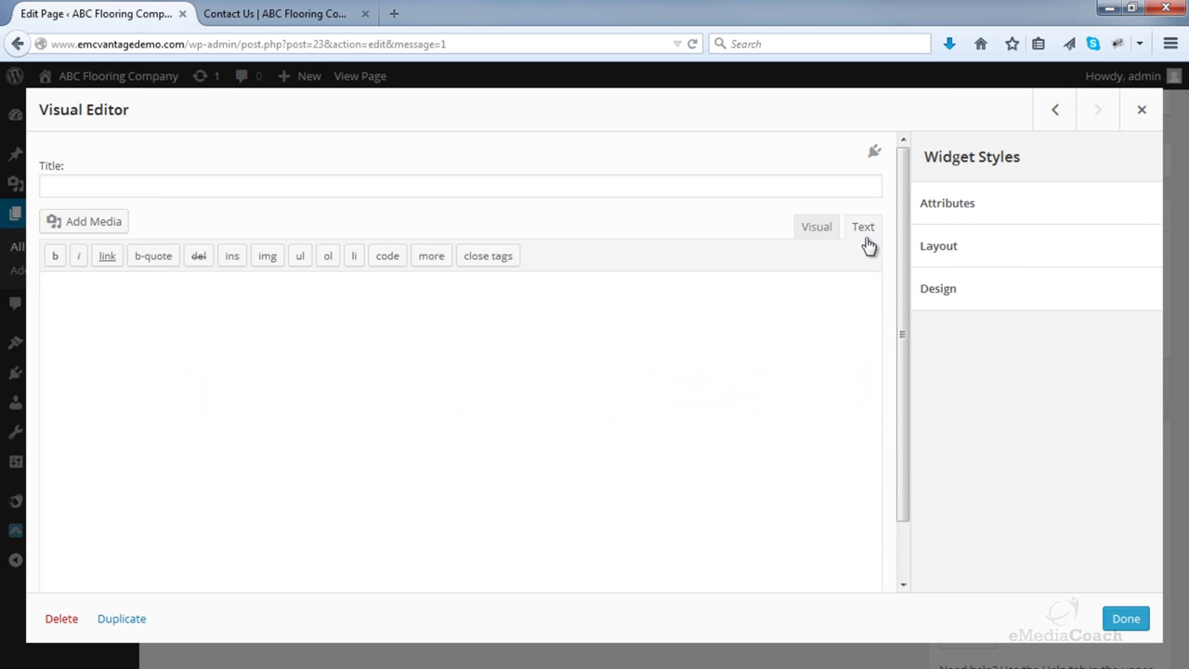
left_click(817, 232)
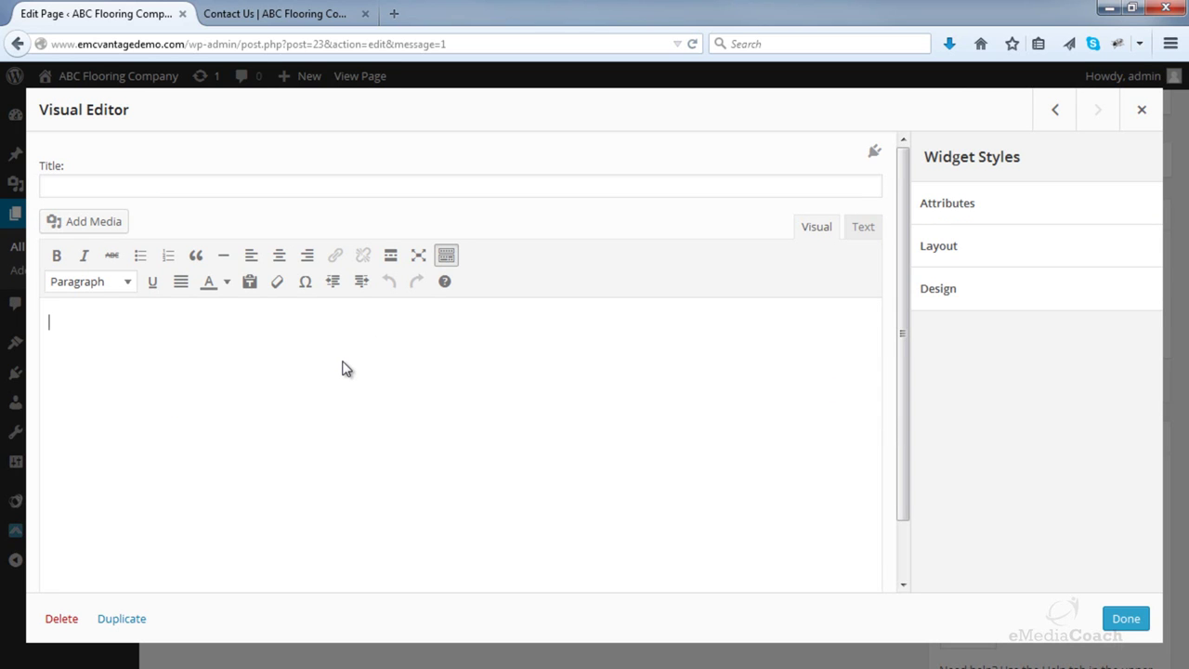
left_click(129, 318)
left_click(862, 230)
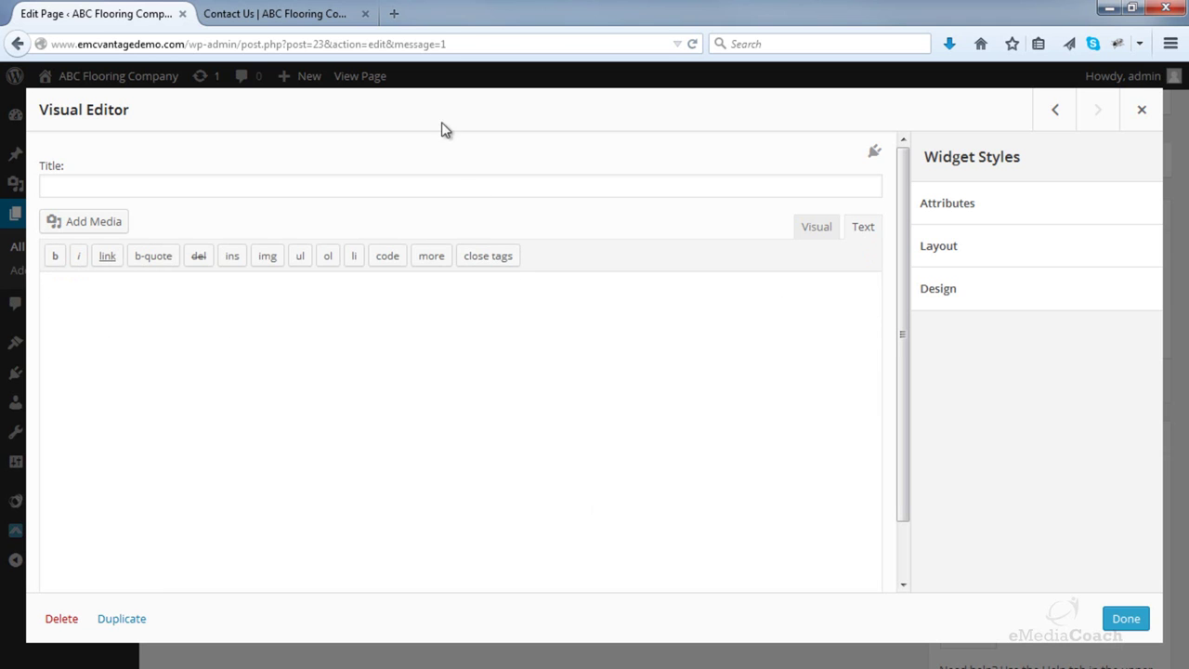
- Open Google Maps in a new browser tab via a web search
left_click(393, 16)
type("googl")
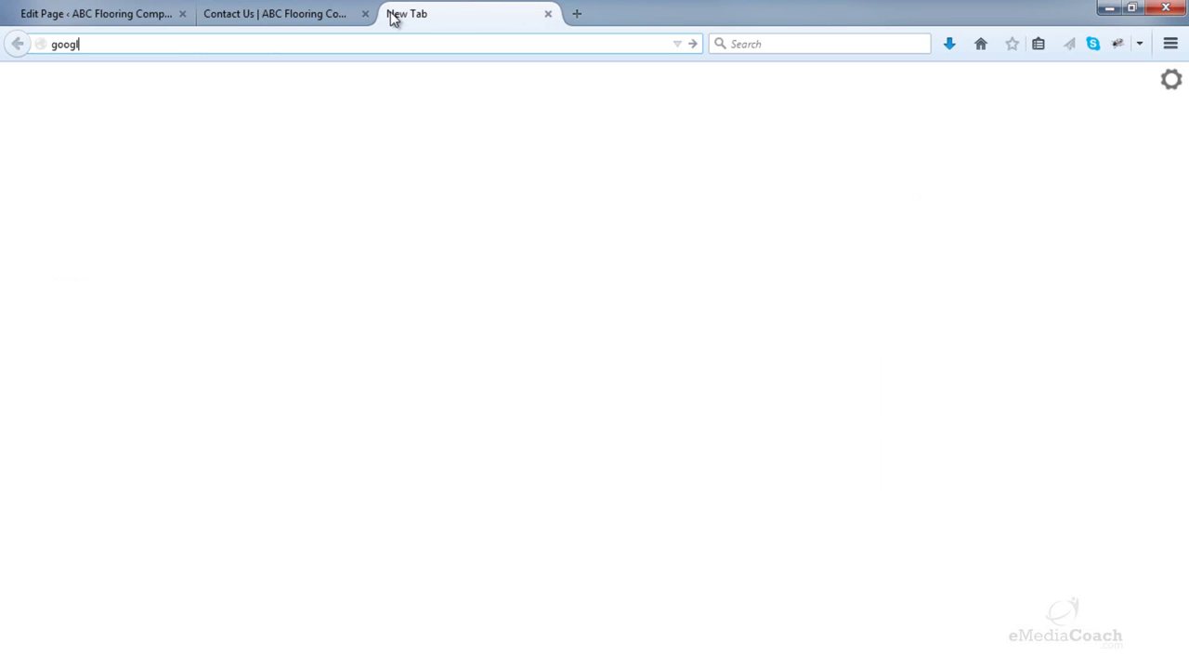
type("e maps")
key("Return")
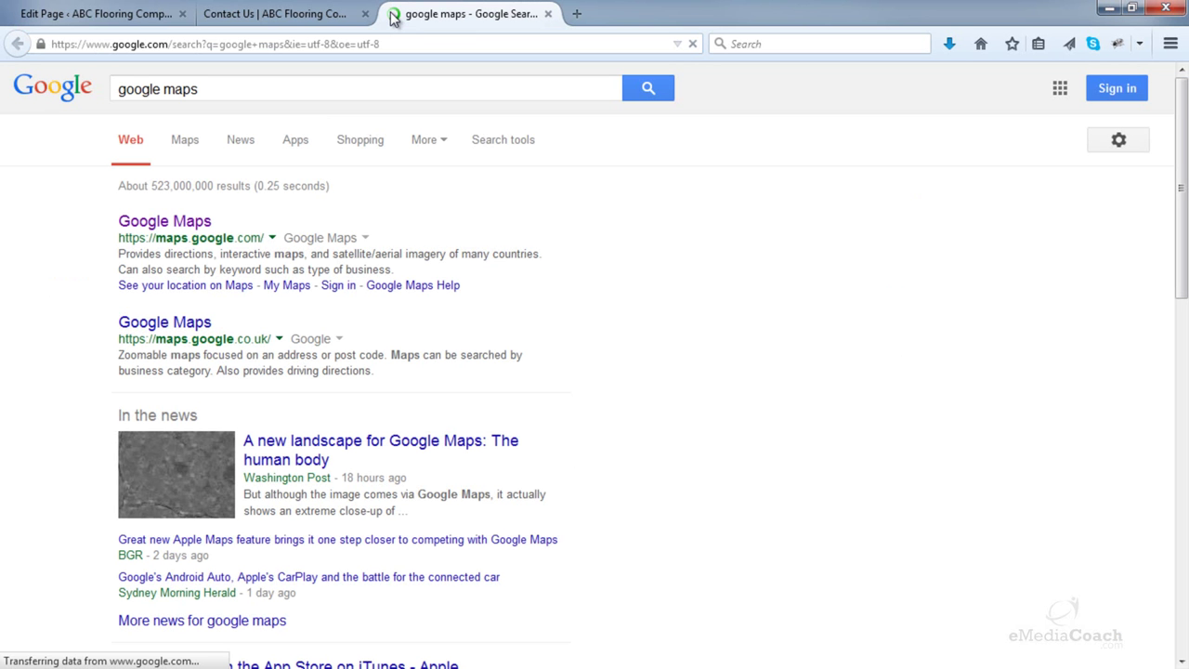
left_click(185, 222)
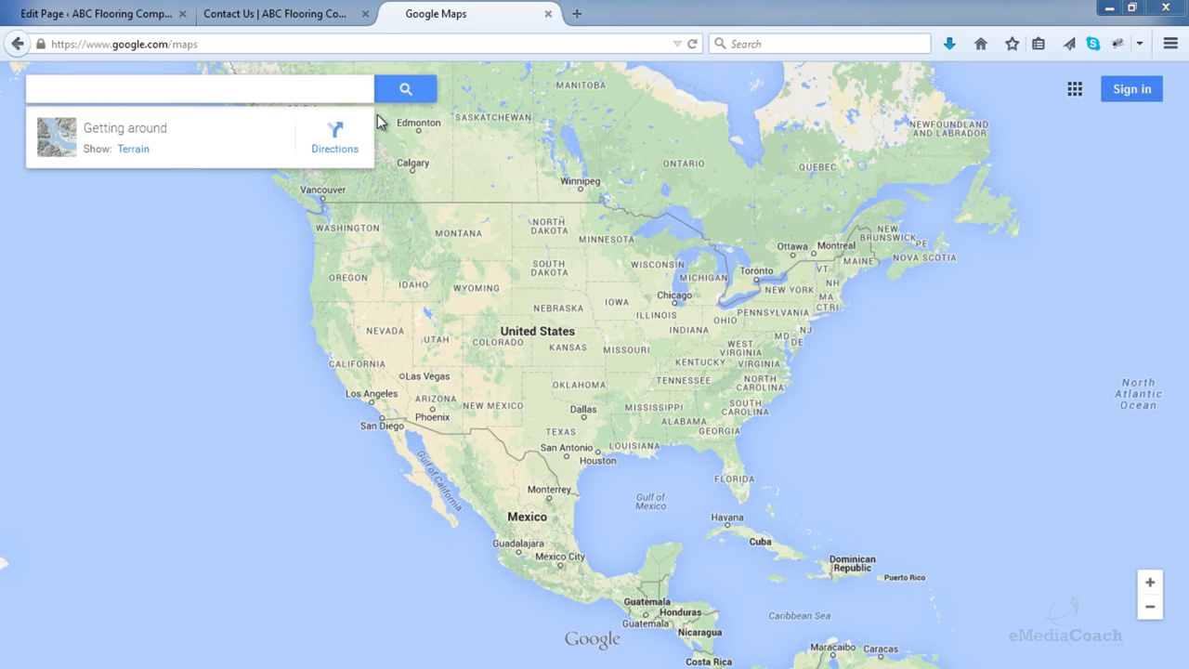
left_click(205, 93)
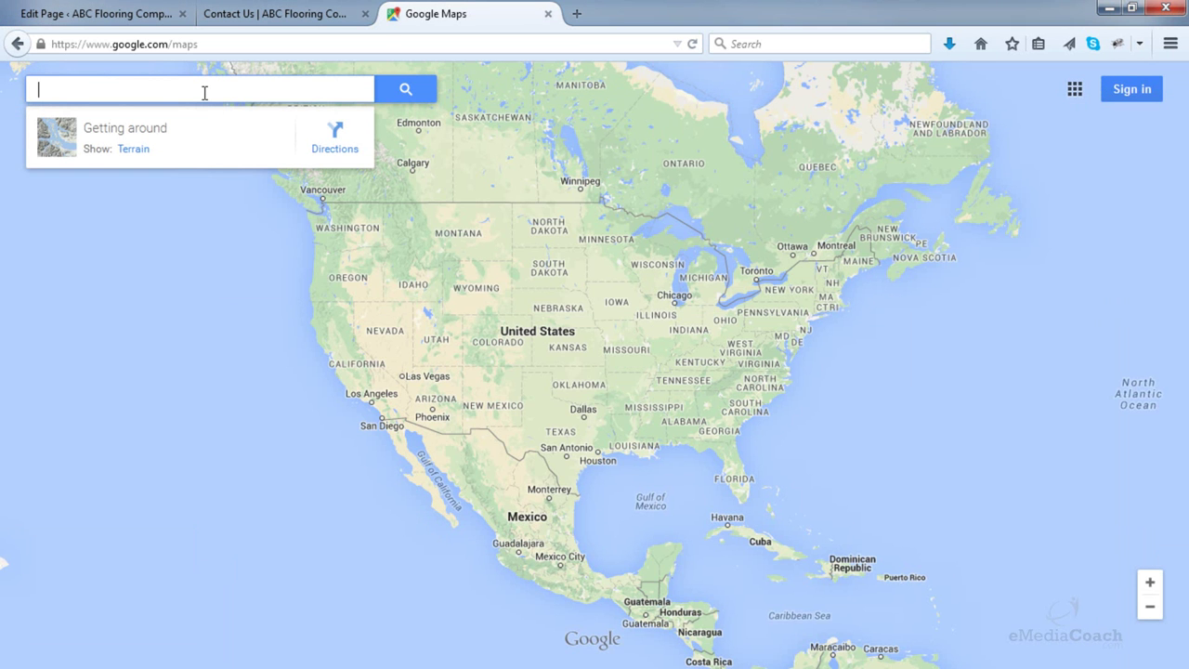
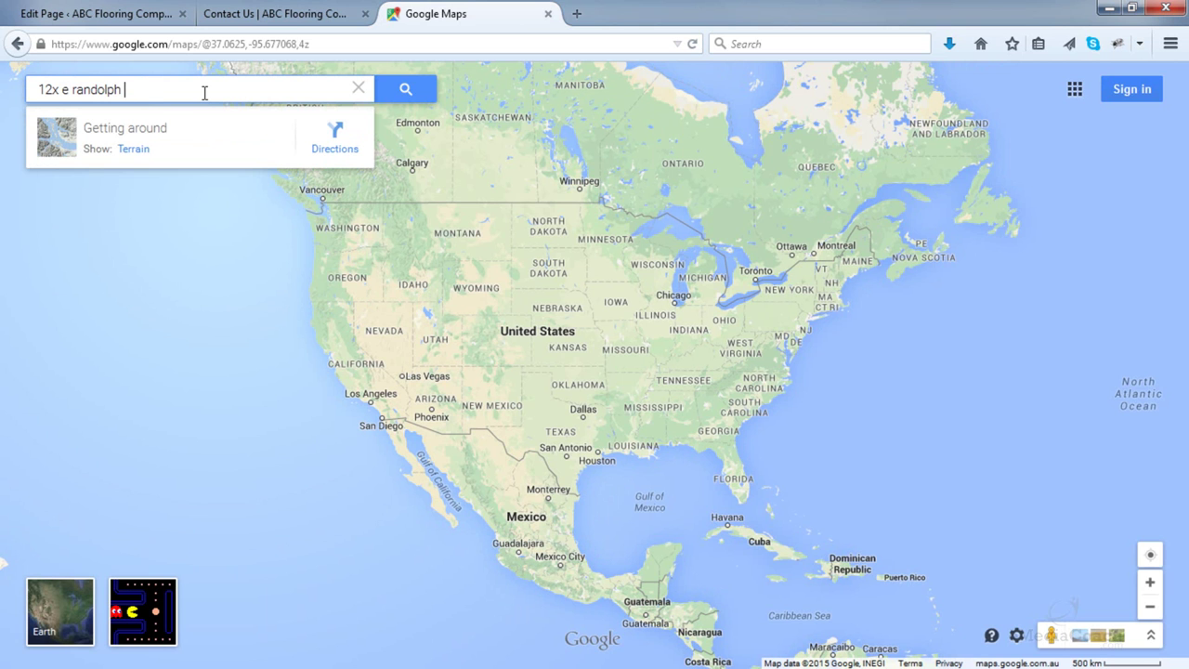
type("go")
key("Return")
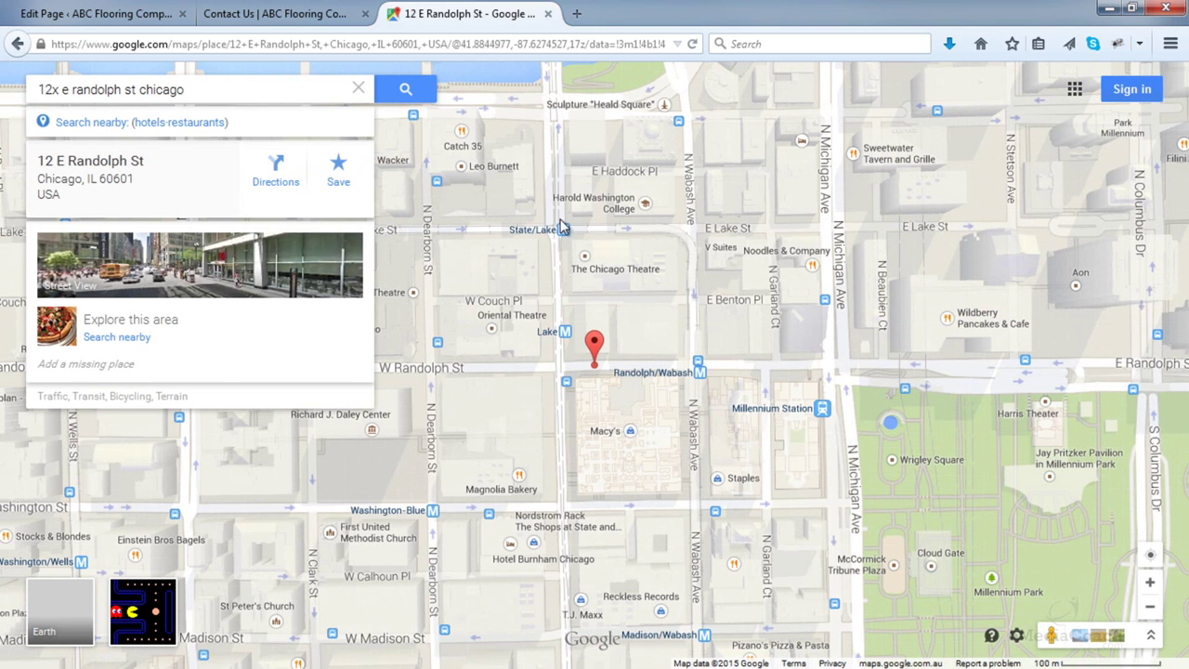
- Frame the map so the Chicago River and Millennium Park surround the pin, then open Share or embed map
scroll(561, 228, "down", 2)
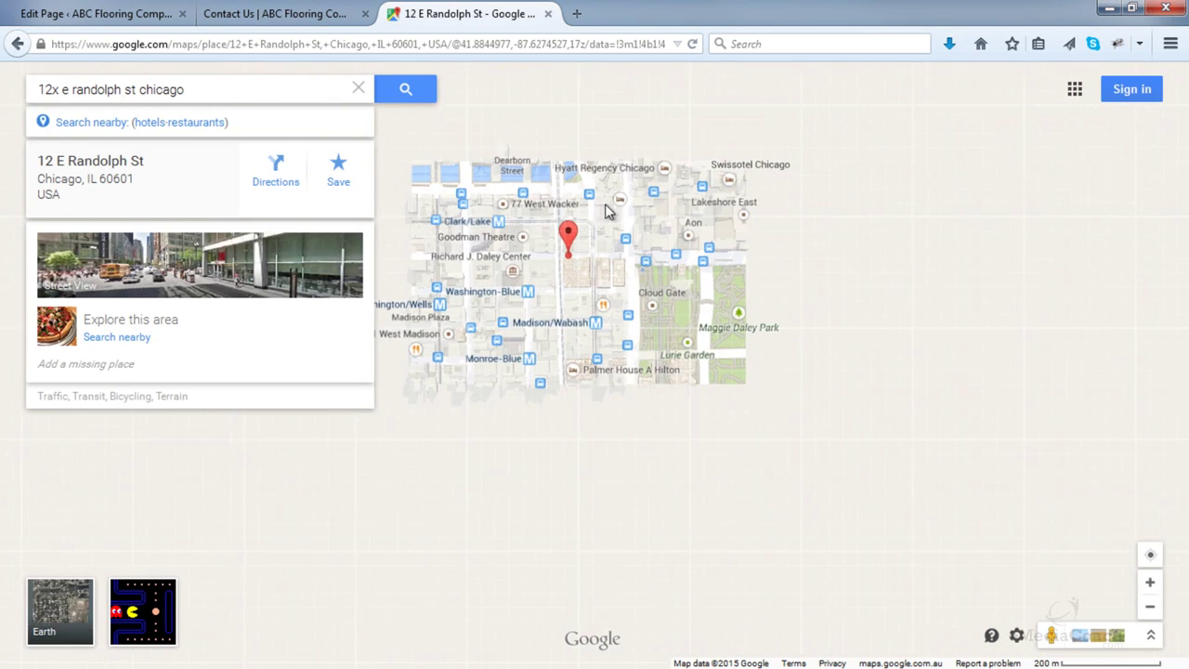
left_click_drag(626, 214, 653, 306)
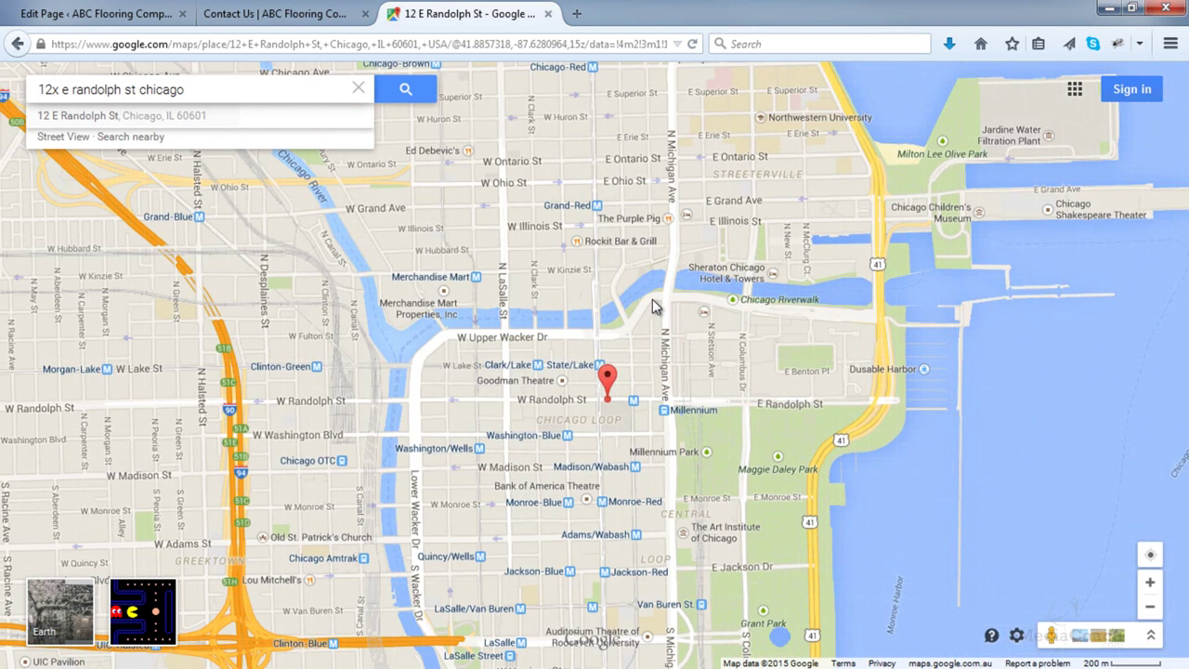
scroll(652, 299, "up", 1)
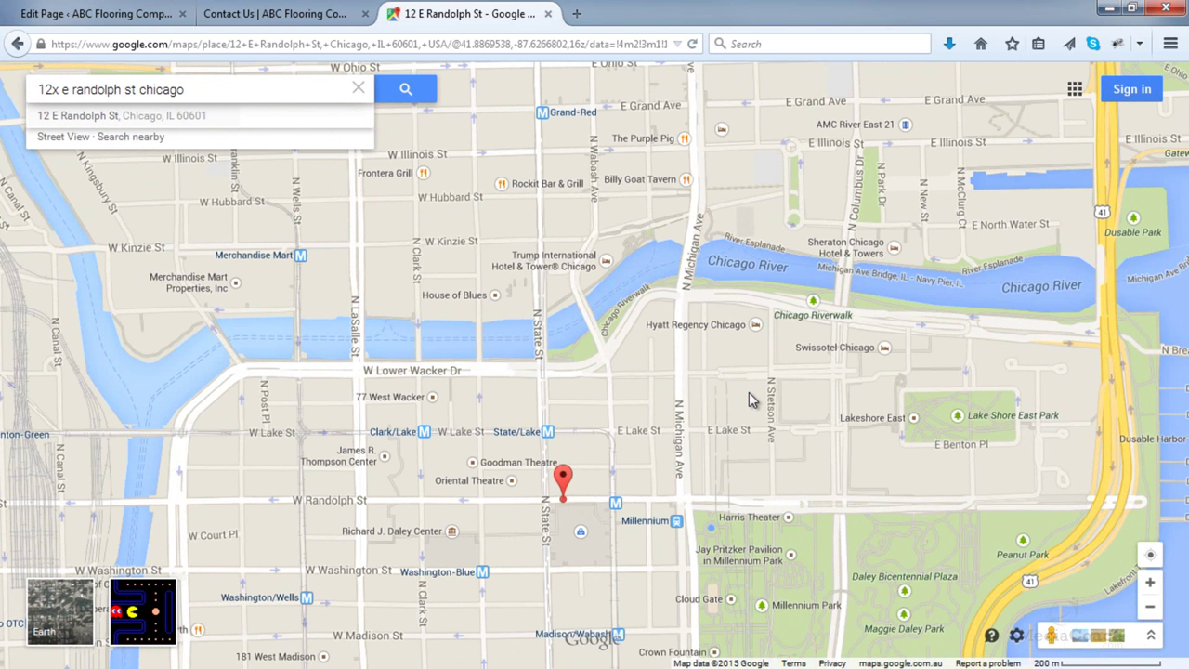
left_click(1016, 636)
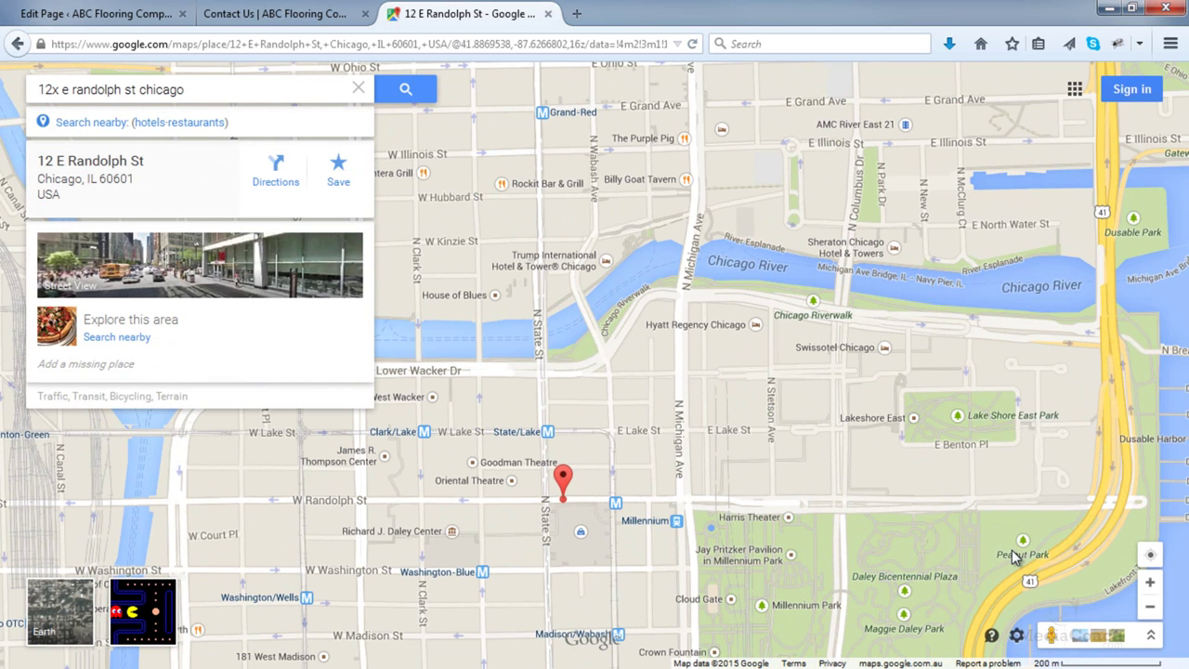
left_click(1015, 555)
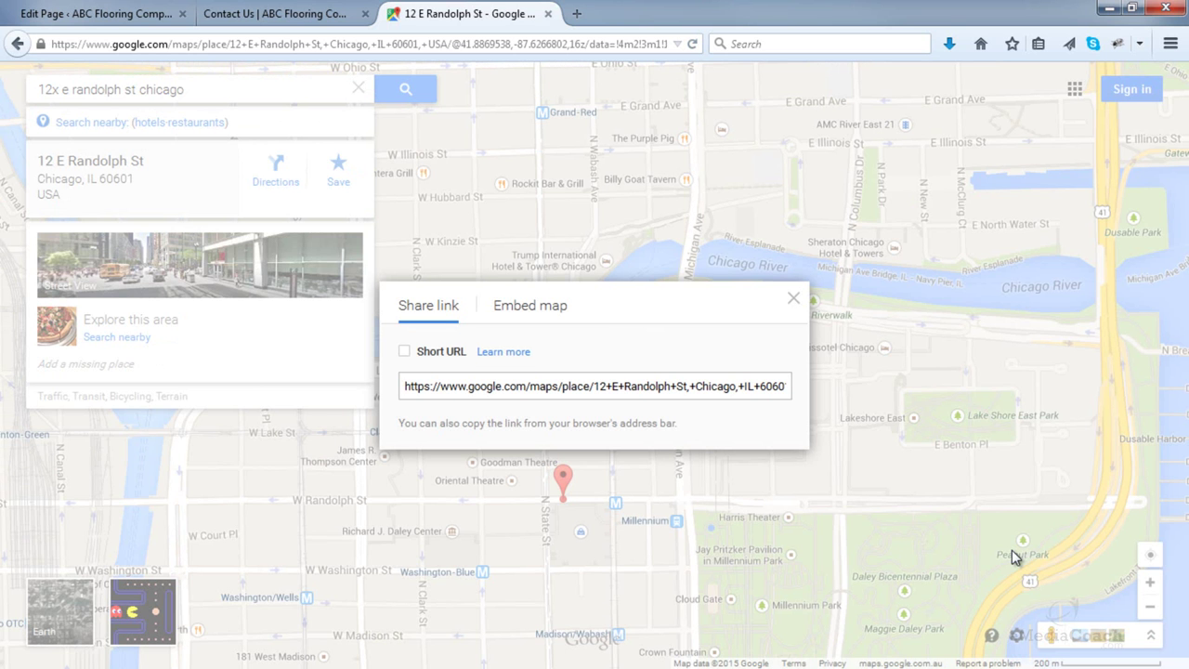
- Set the embedded map to a custom size of 800 × 350
left_click(536, 319)
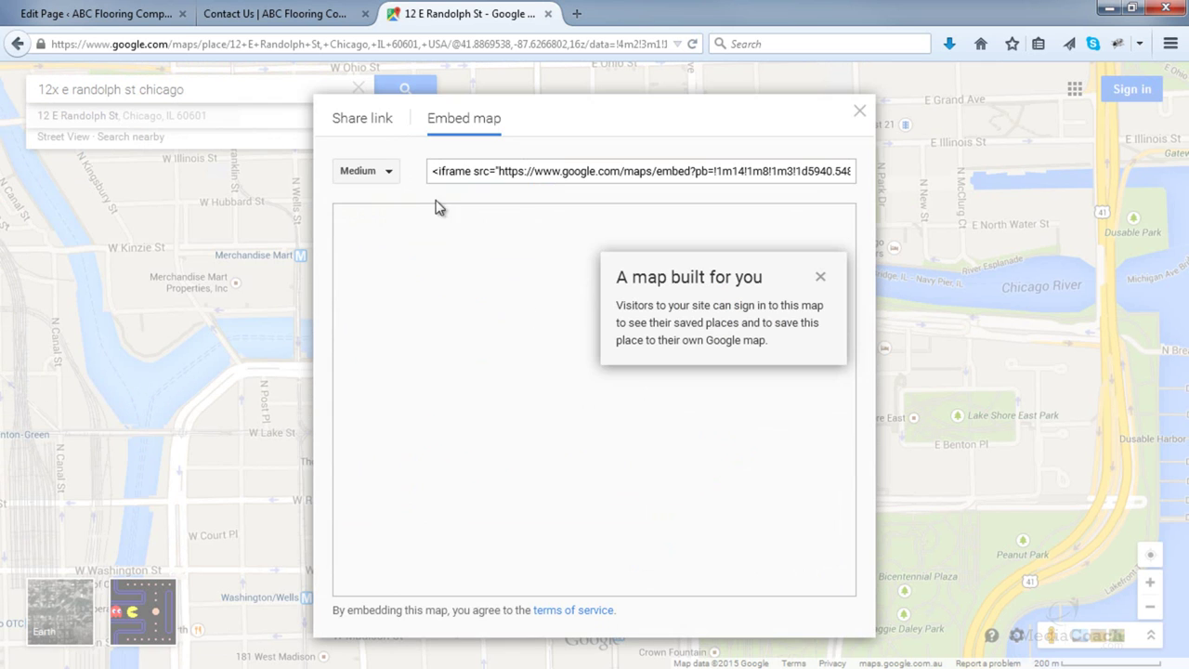
left_click(384, 172)
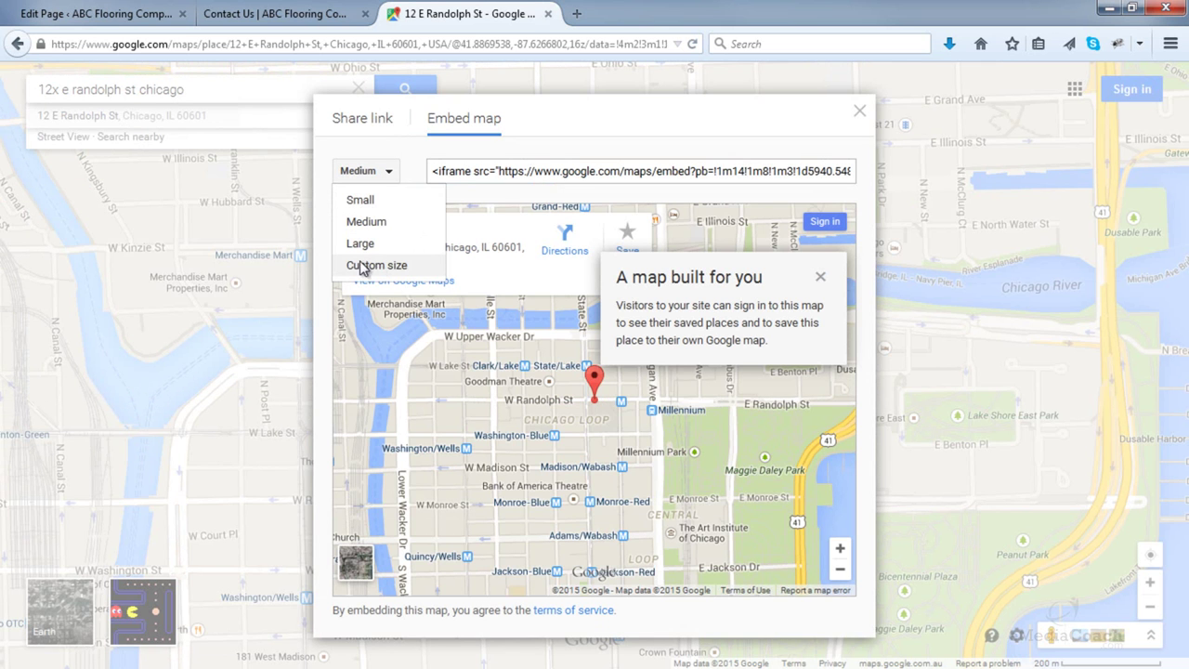
left_click(390, 268)
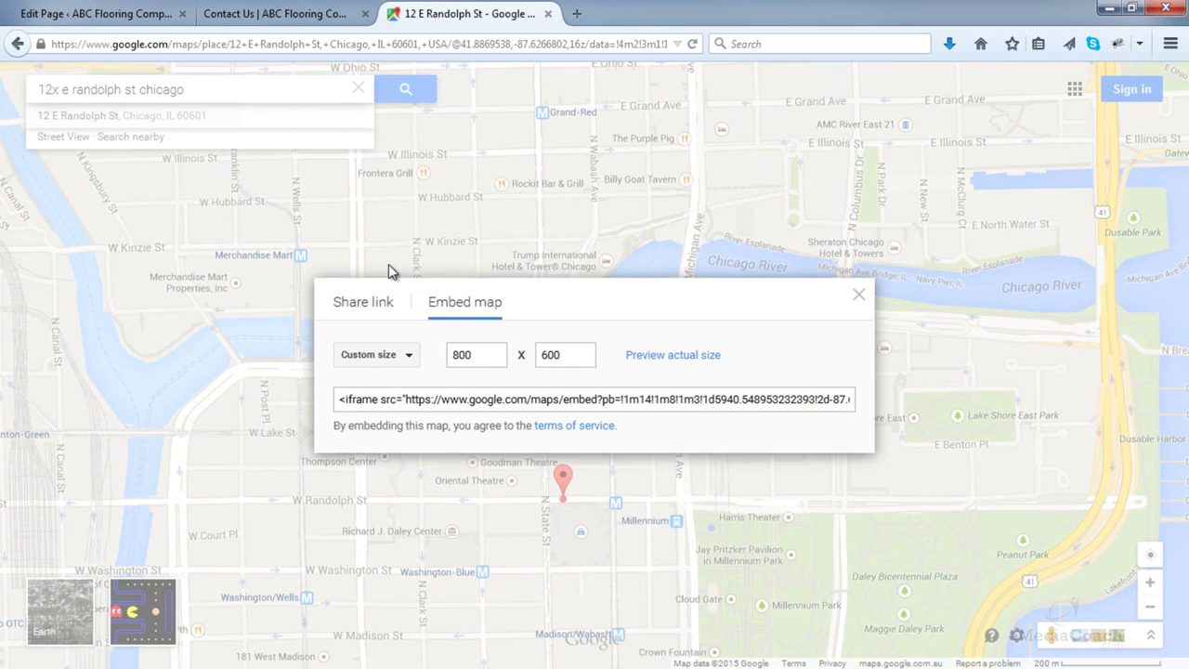
left_click_drag(490, 354, 426, 354)
left_click(570, 353)
left_click_drag(569, 353, 526, 353)
type("350")
- Copy the map's embed code and return to the WordPress page editor
left_click(564, 409)
right_click(533, 409)
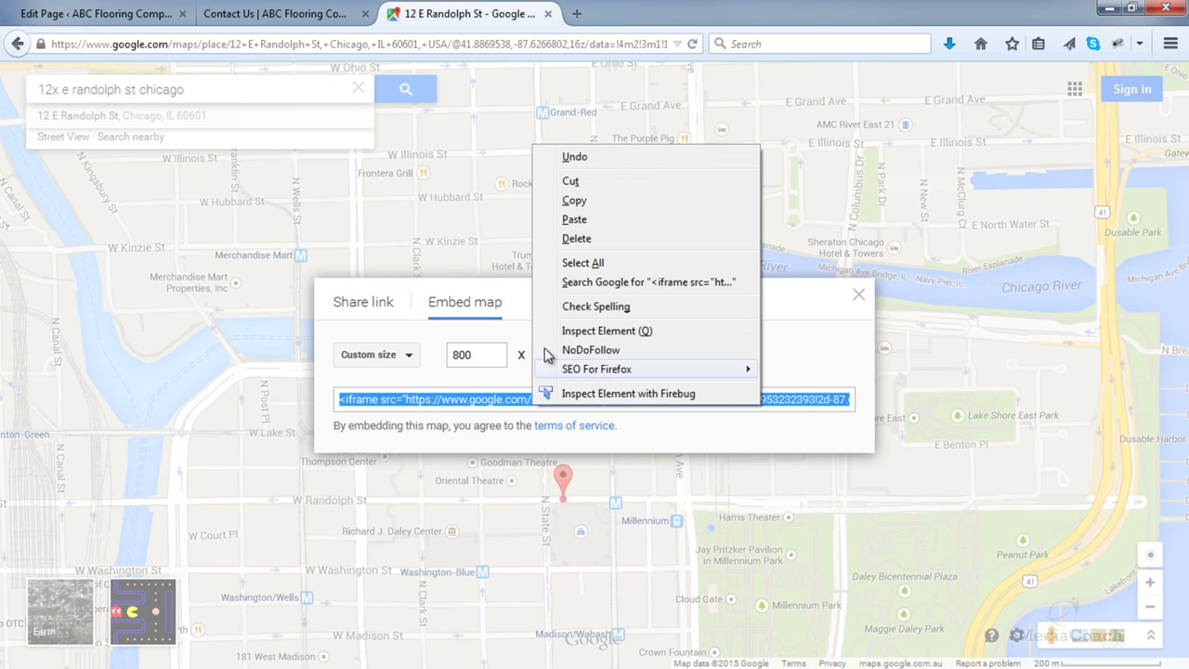
left_click(574, 201)
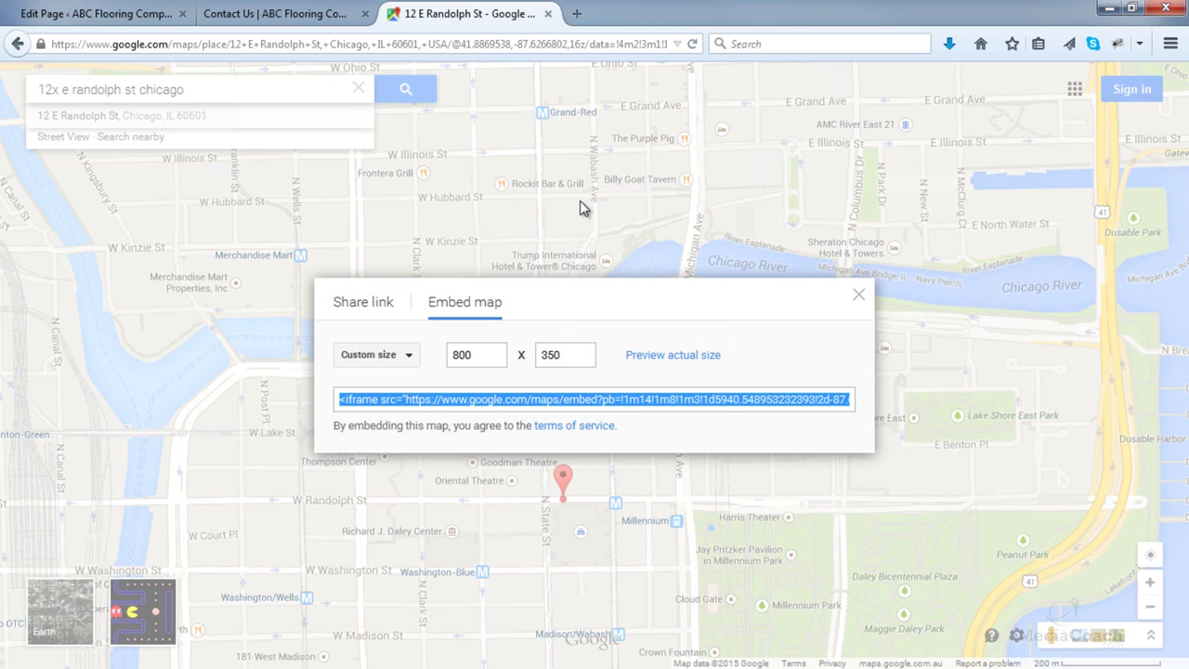
left_click(125, 17)
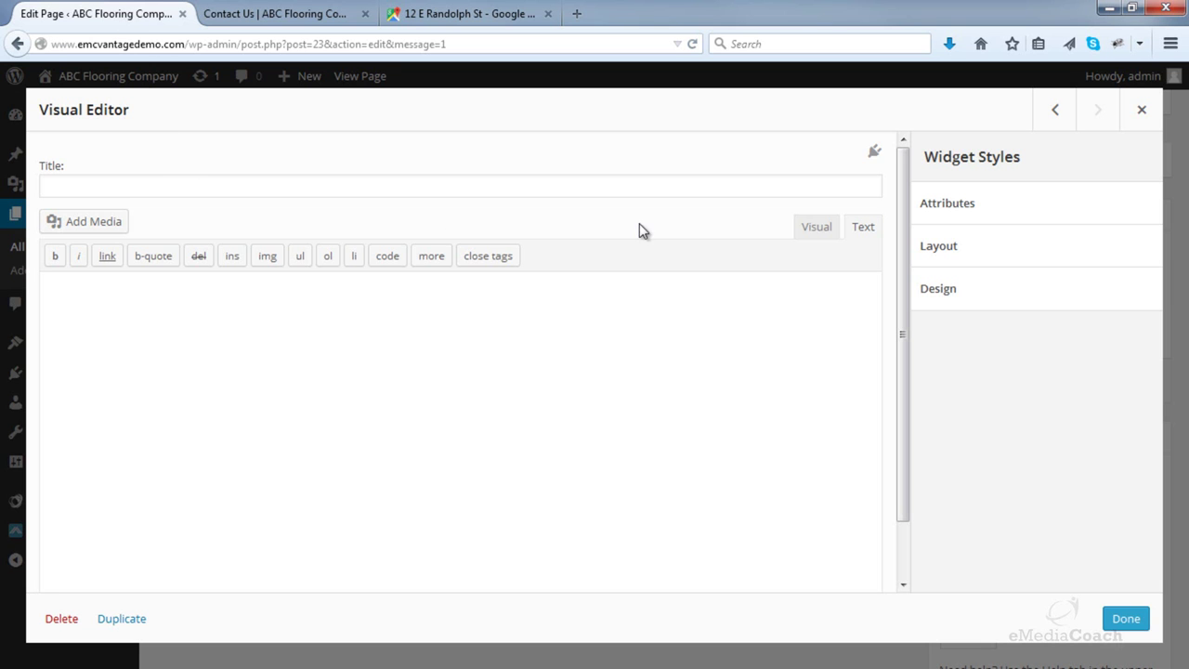
- Paste the map embed code into the right-column widget and update the Contact Us page
right_click(161, 310)
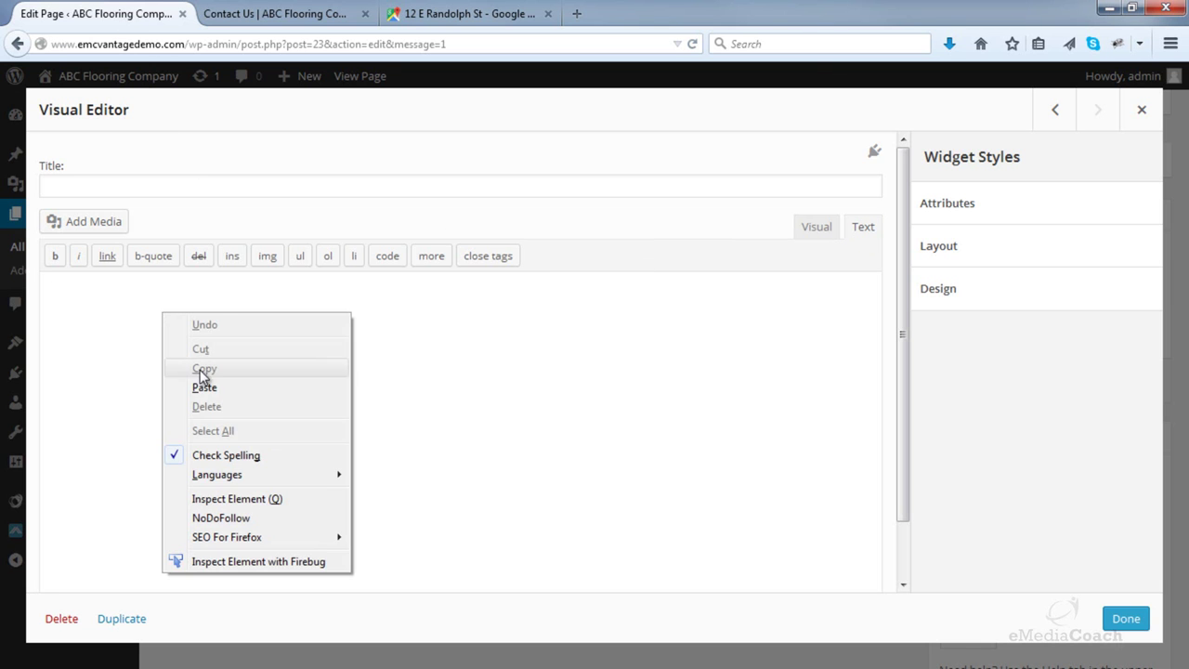
left_click(203, 384)
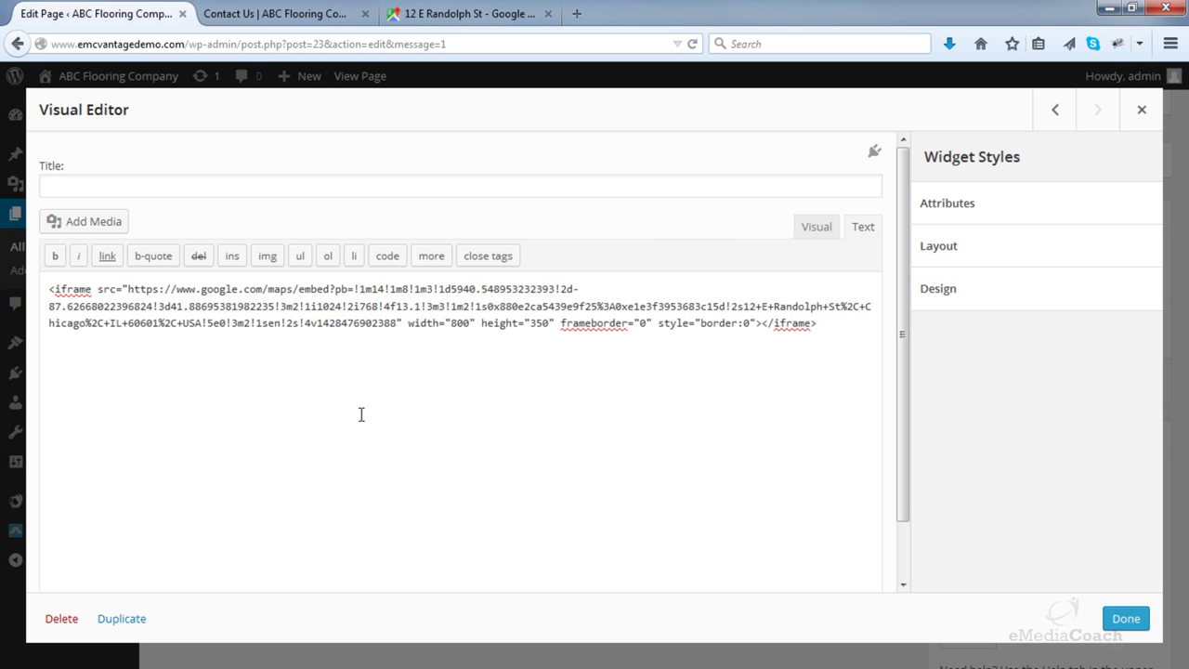
left_click(1118, 620)
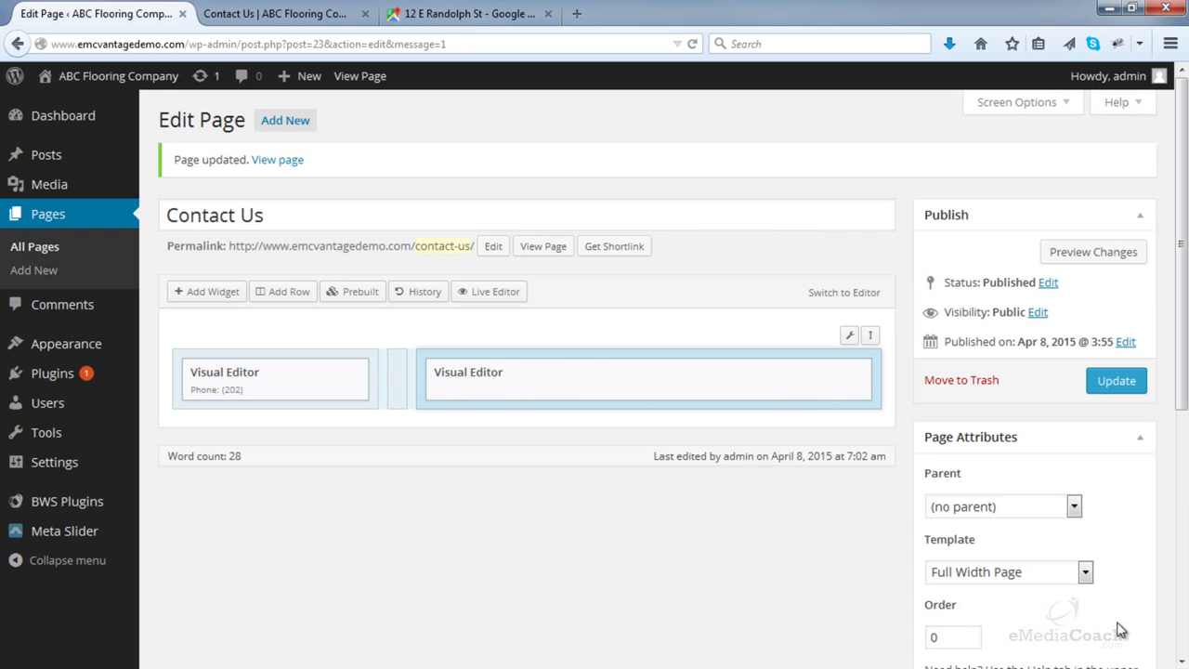
left_click(1094, 388)
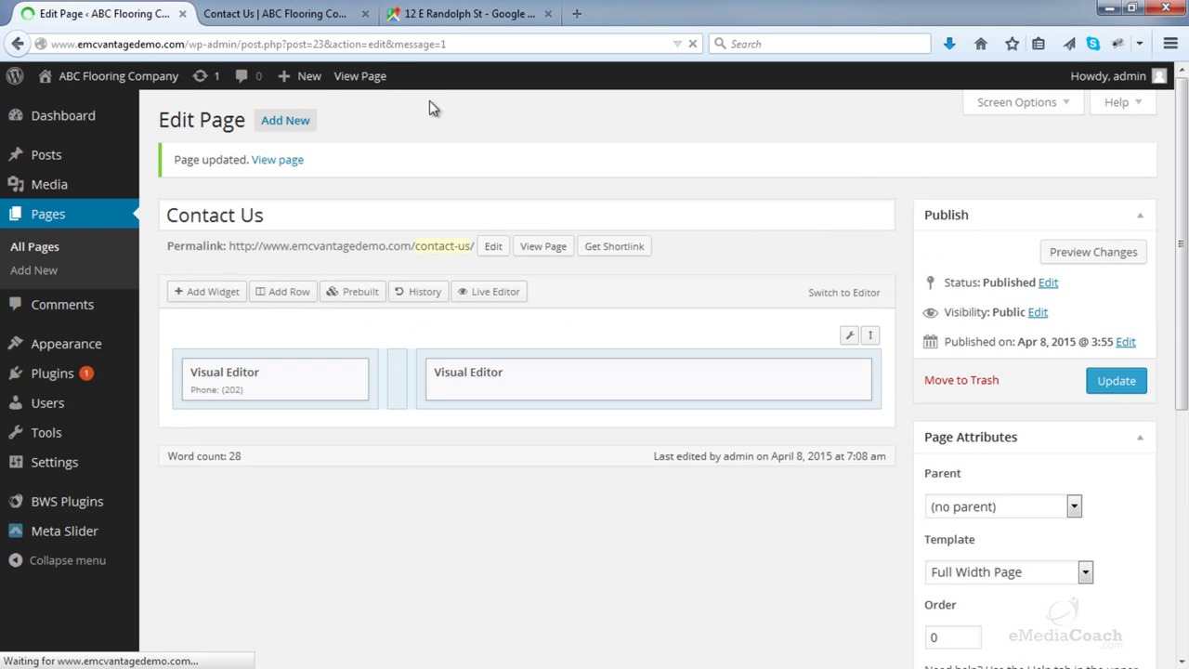
- Reload the live Contact Us page to check the map beside the form, then return to the embed settings
left_click(335, 14)
left_click(692, 44)
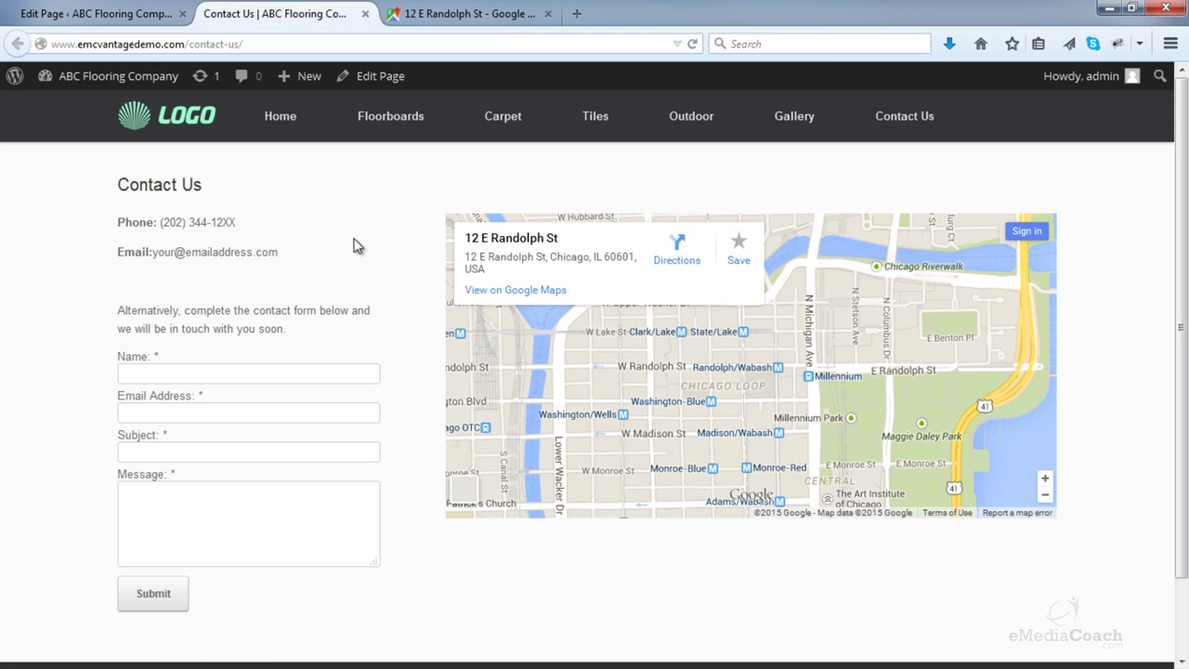
scroll(809, 350, "up", 1)
scroll(820, 353, "down", 2)
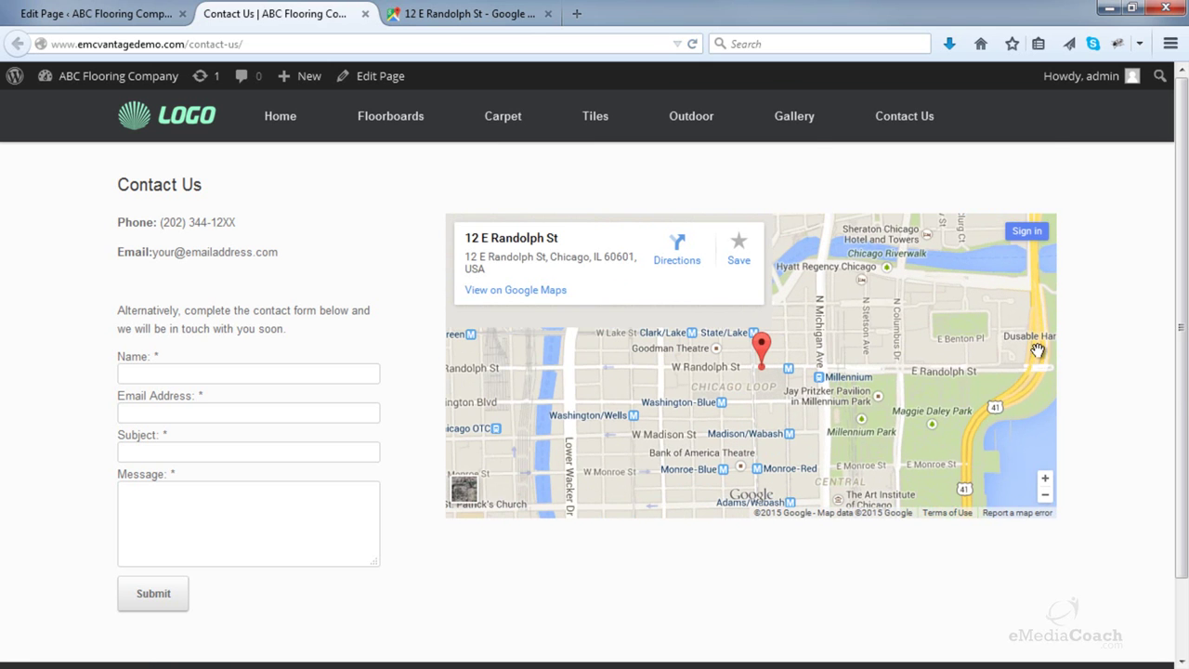
scroll(1088, 348, "down", 2)
scroll(1087, 353, "up", 2)
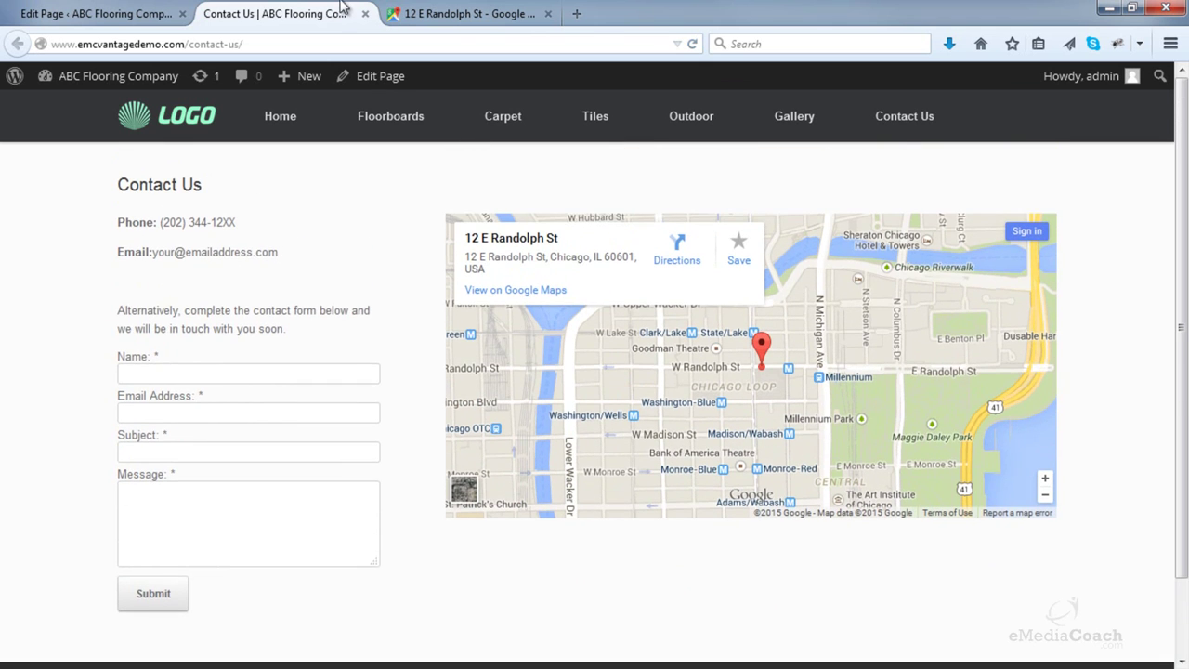
left_click(440, 13)
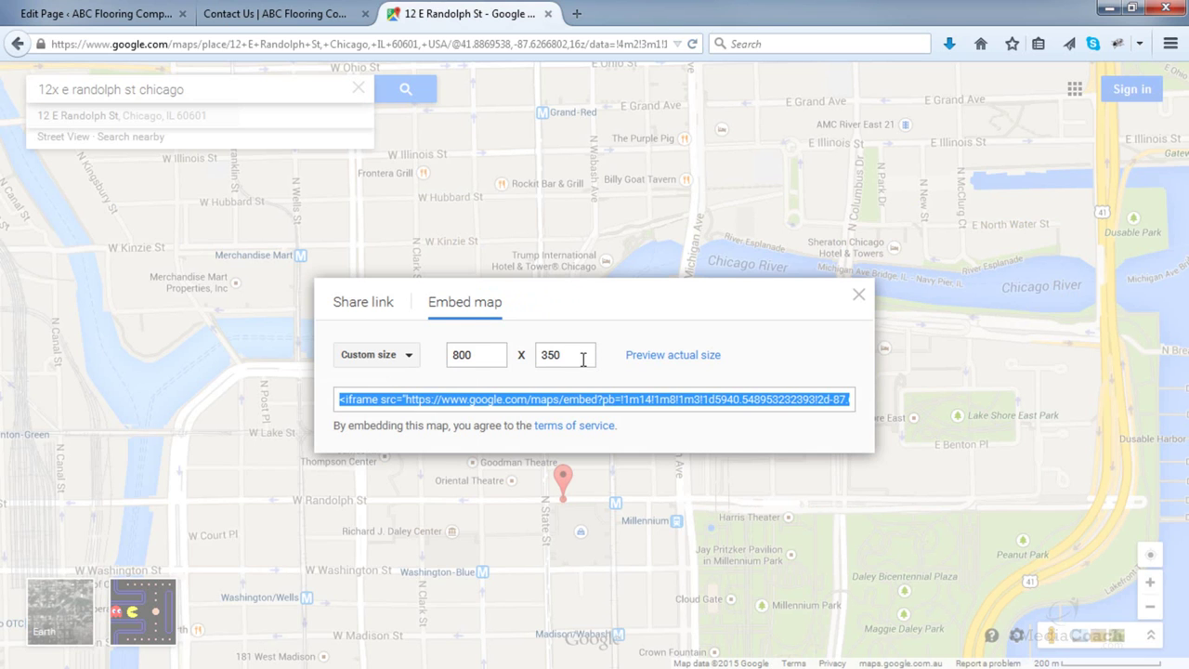
- Resize the embed to 800 × 440, copy the new code and return to the Edit Page tab
left_click_drag(578, 355, 504, 351)
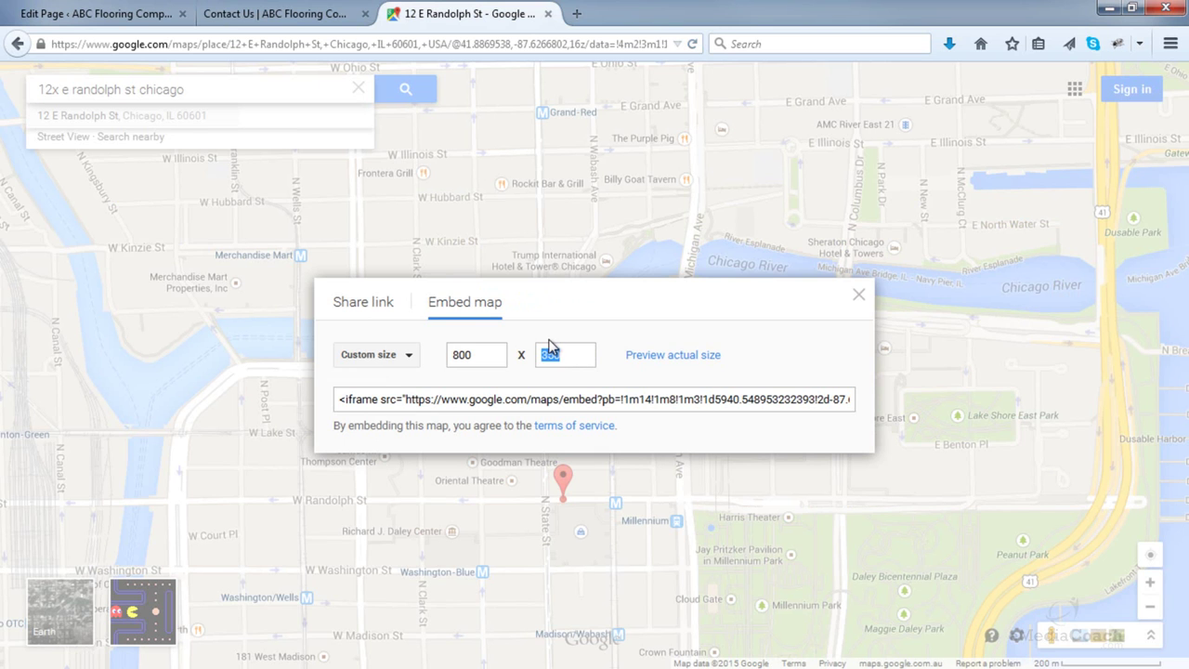
type("45")
left_click(463, 398)
right_click(463, 400)
left_click(510, 460)
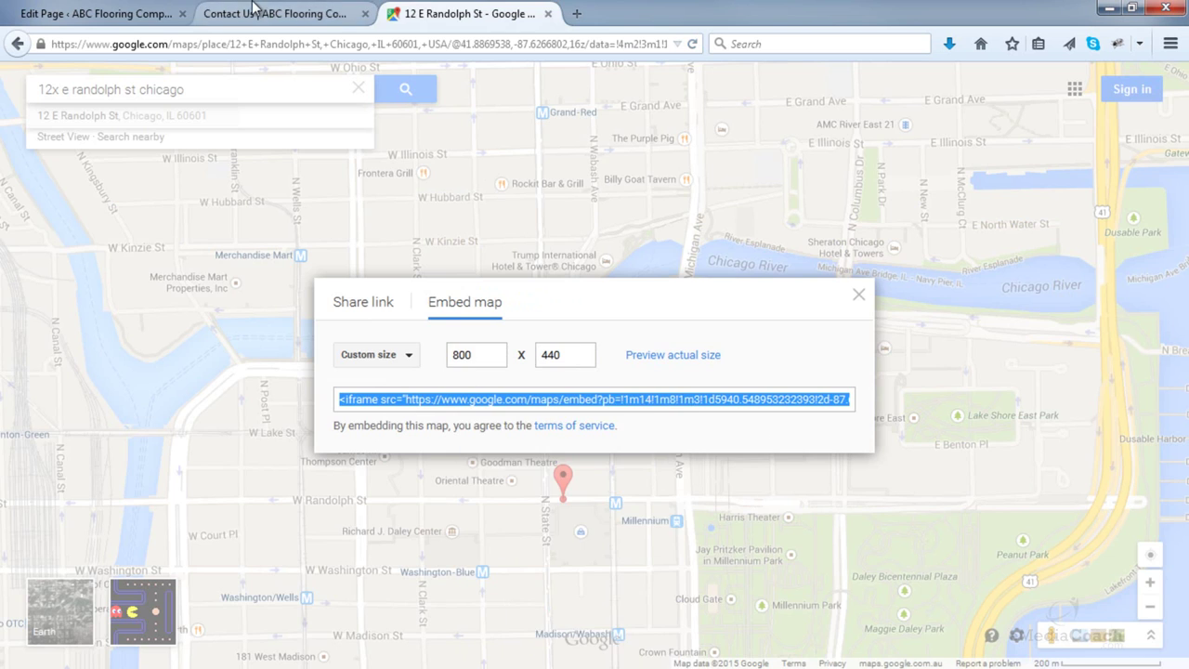
left_click(258, 13)
left_click(156, 13)
- Replace the map widget's embed code with the 440-pixel-tall version and update the page
mouse_move(748, 375)
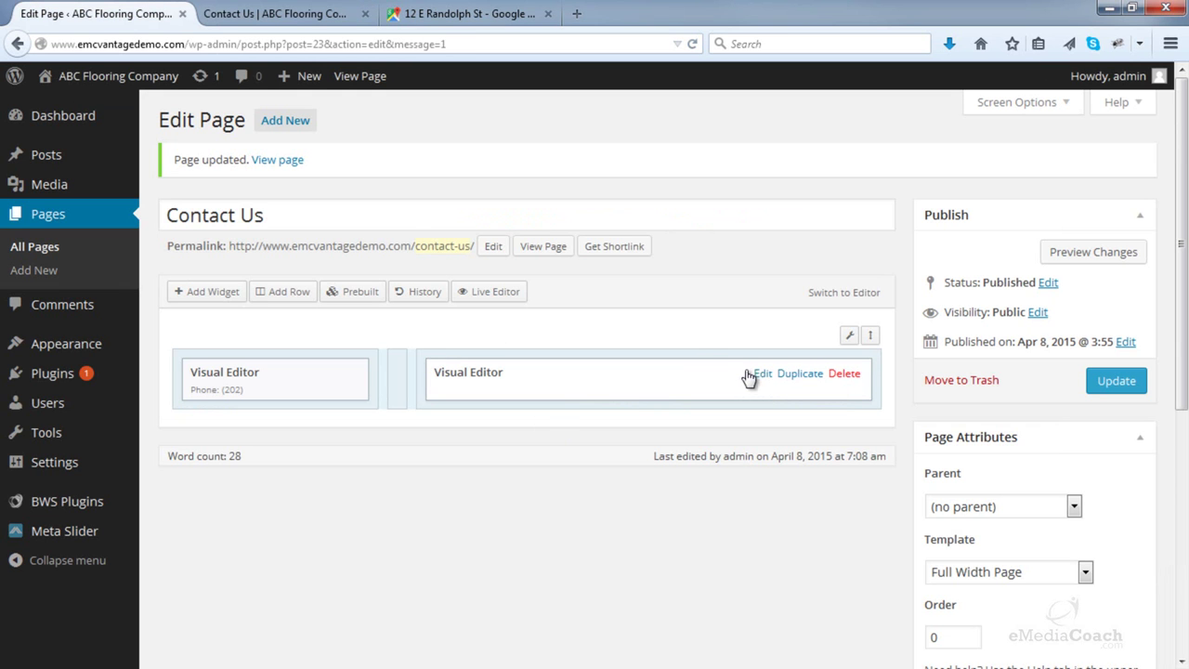
left_click(761, 376)
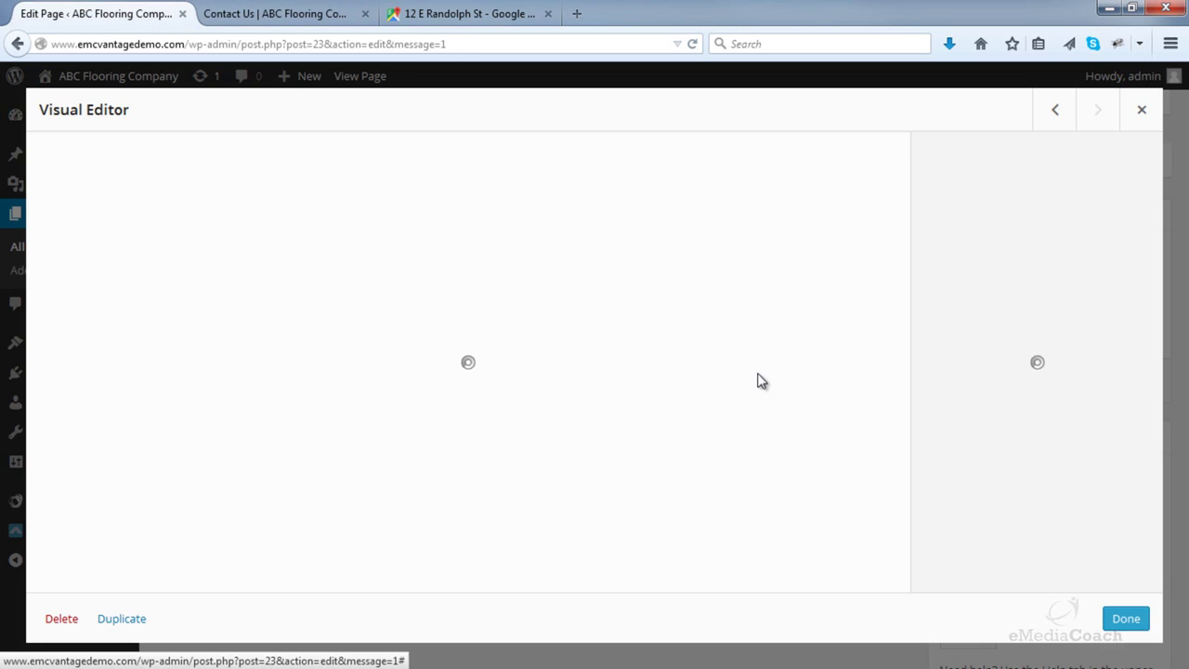
left_click_drag(822, 330, 647, 306)
key("ctrl+a")
key("Delete")
right_click(112, 314)
left_click(153, 388)
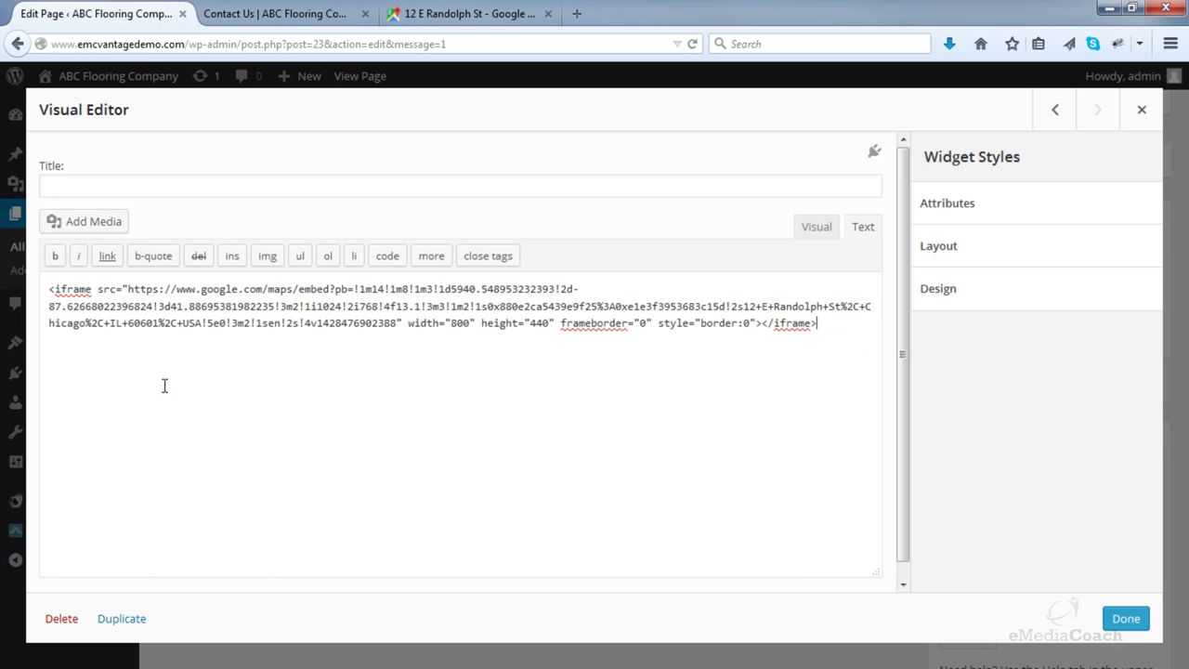
left_click(1141, 619)
left_click(1115, 388)
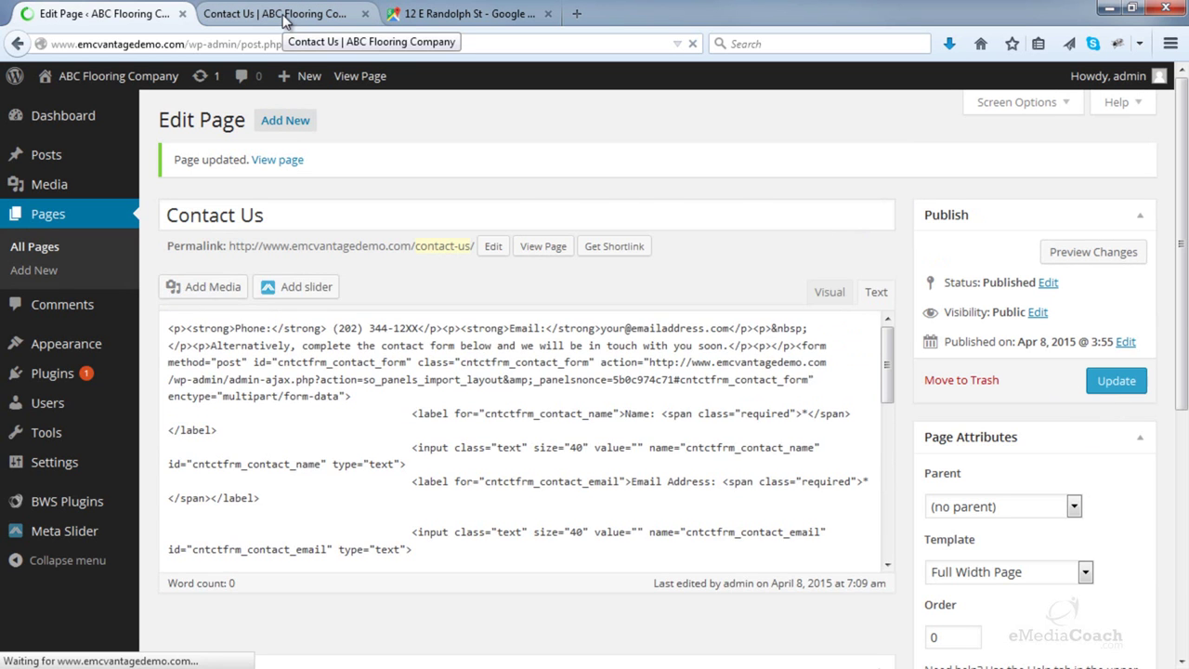
- Reload the live Contact Us page to check the taller map
left_click(285, 23)
left_click(677, 127)
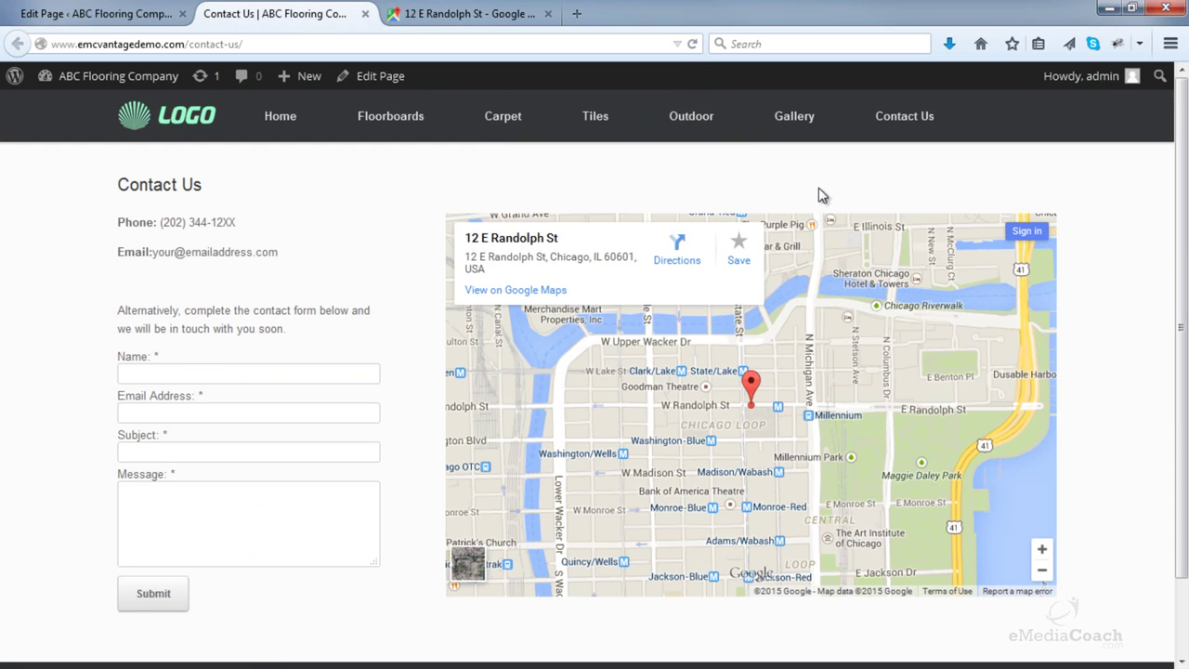
left_click(833, 396)
scroll(837, 396, "down", 2)
scroll(840, 395, "up", 2)
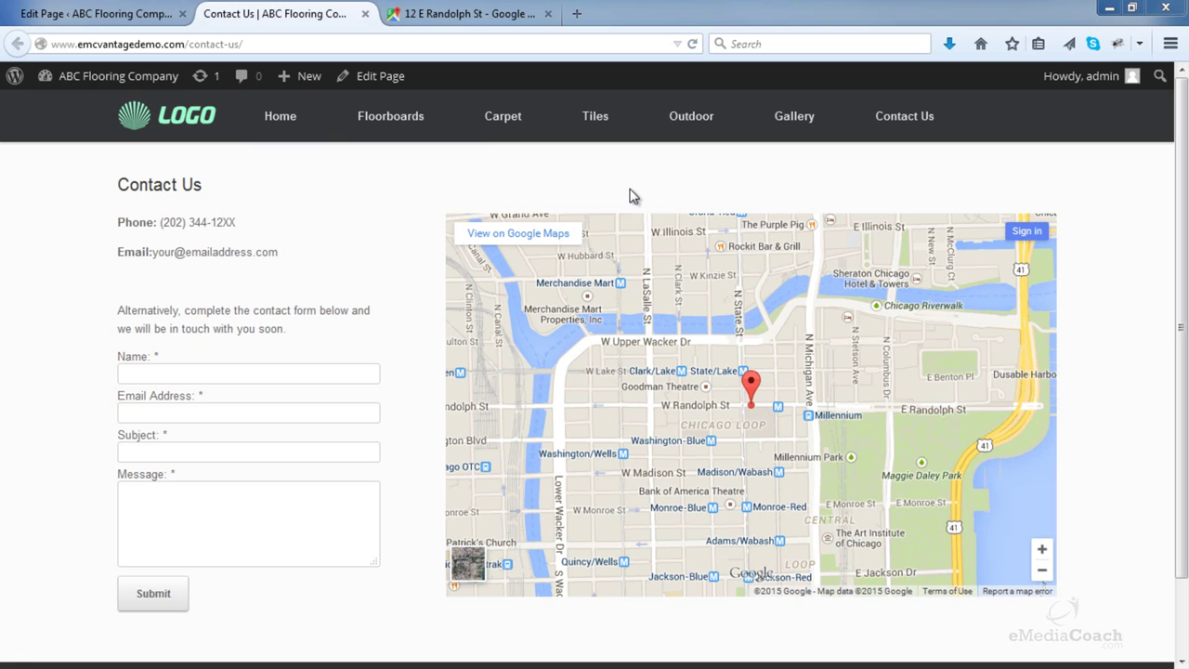
- Add a line above the map in the widget with the pasted street address and 'Address:'
left_click(121, 15)
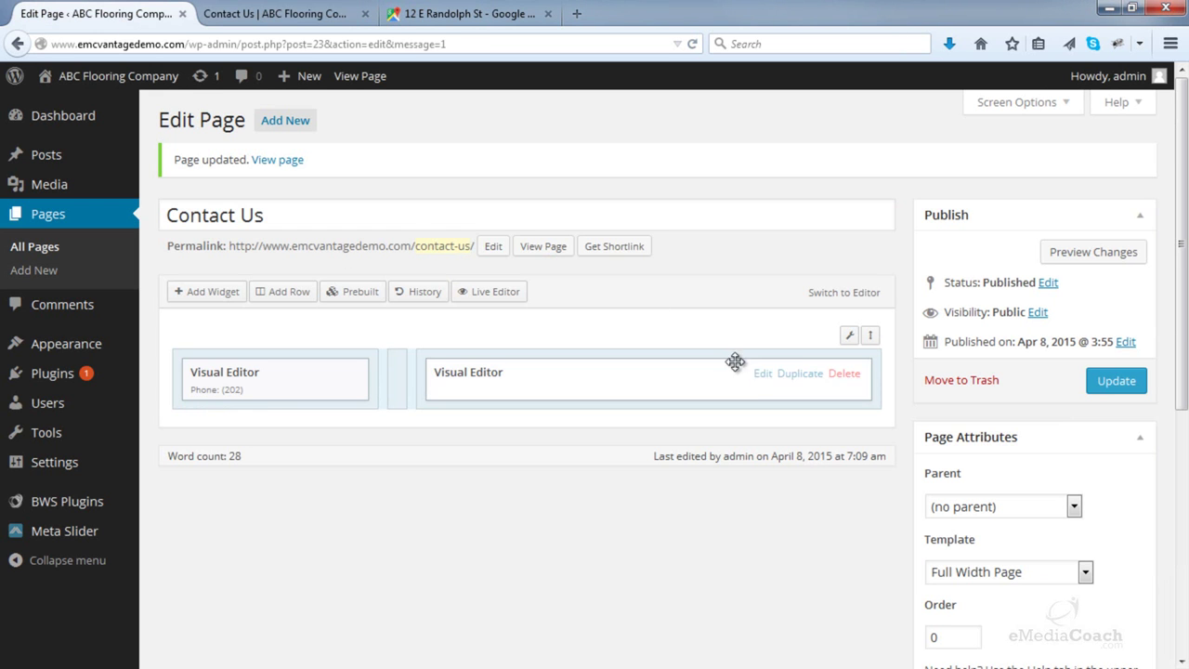
left_click(763, 375)
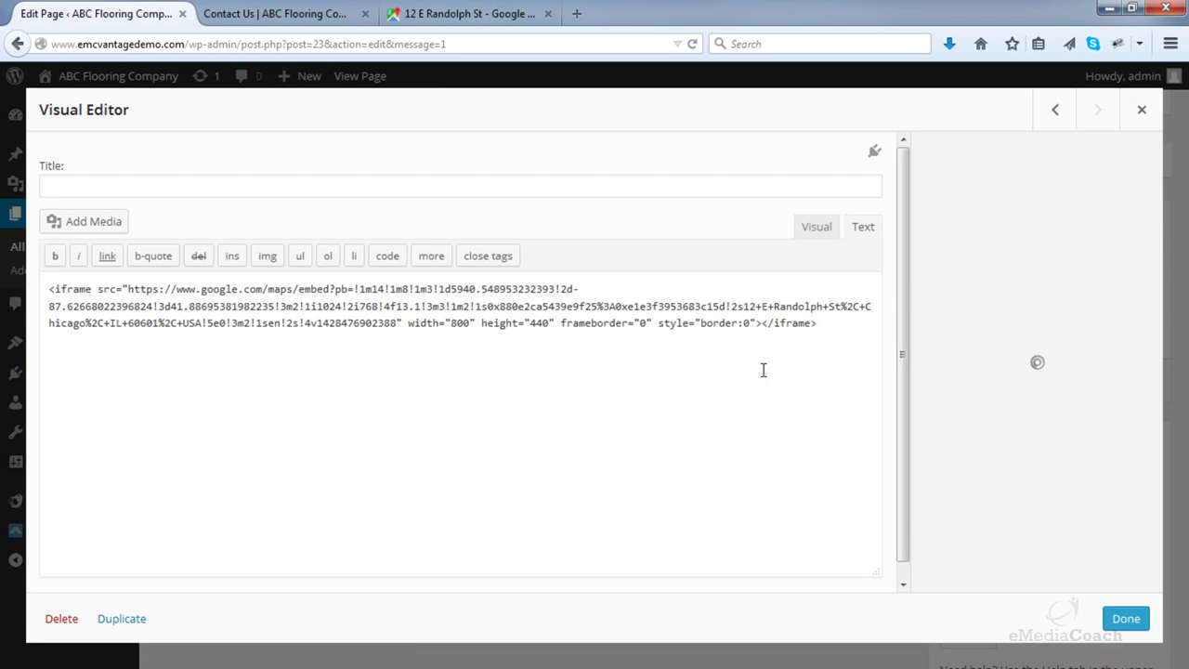
left_click(817, 230)
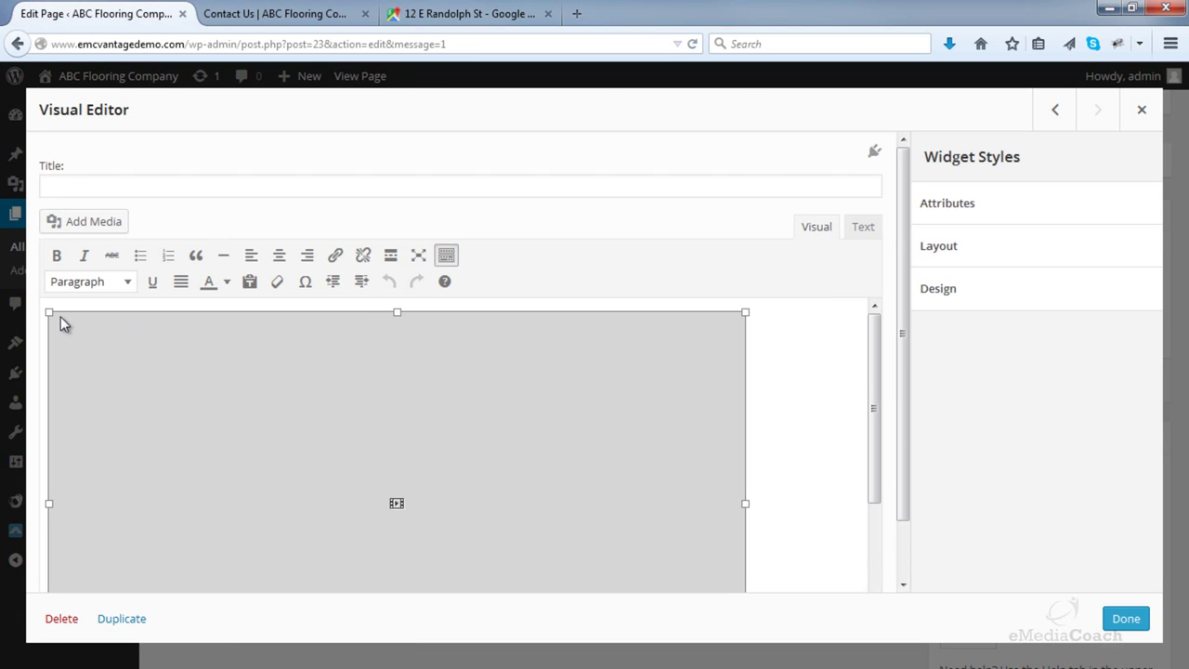
scroll(64, 319, "down", 1)
key("Return")
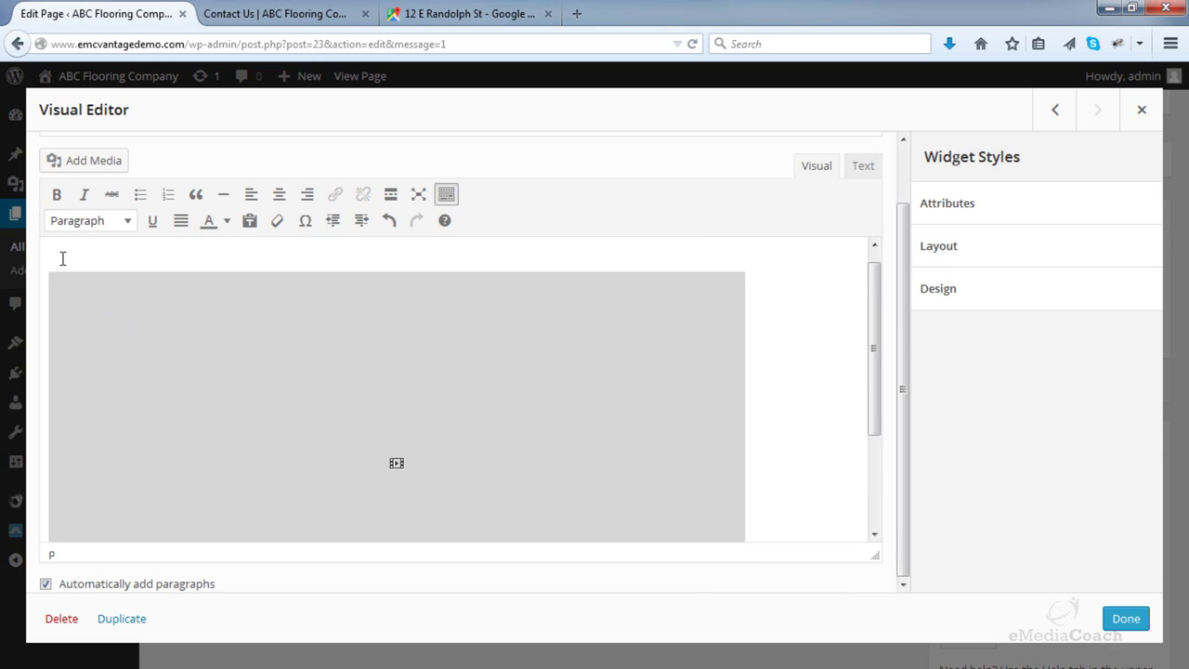
key("Return")
key("BackSpace")
type("Address:")
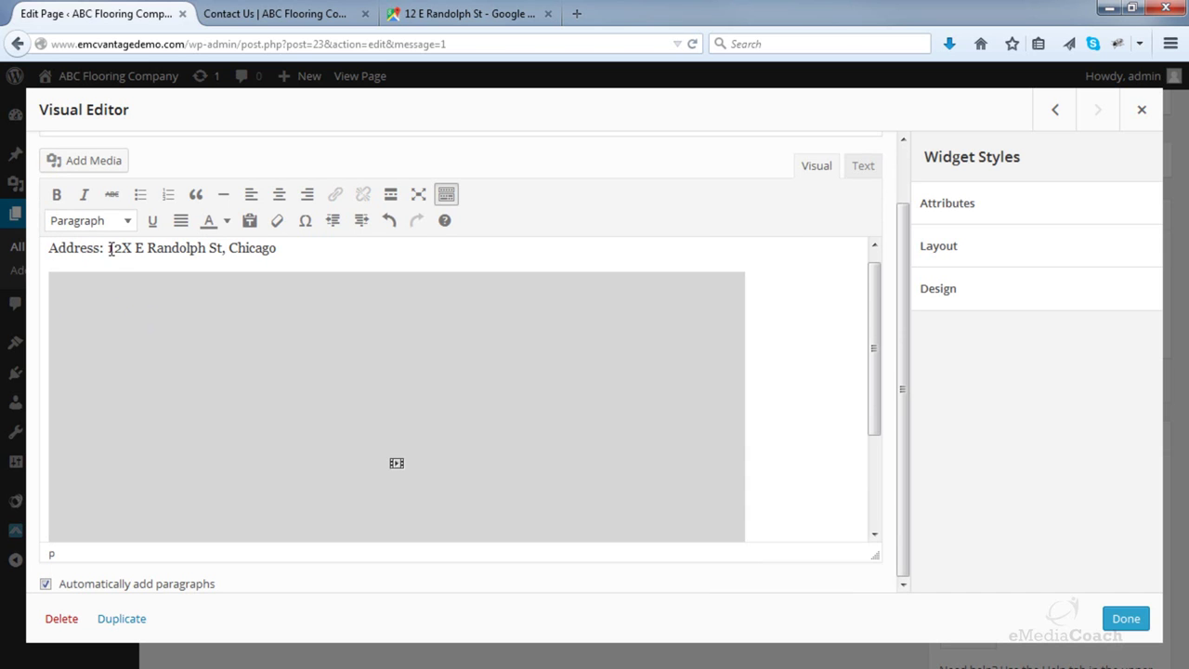
- Bold the 'Address:' label and update the Contact Us page
left_click_drag(105, 249, 48, 248)
left_click(56, 194)
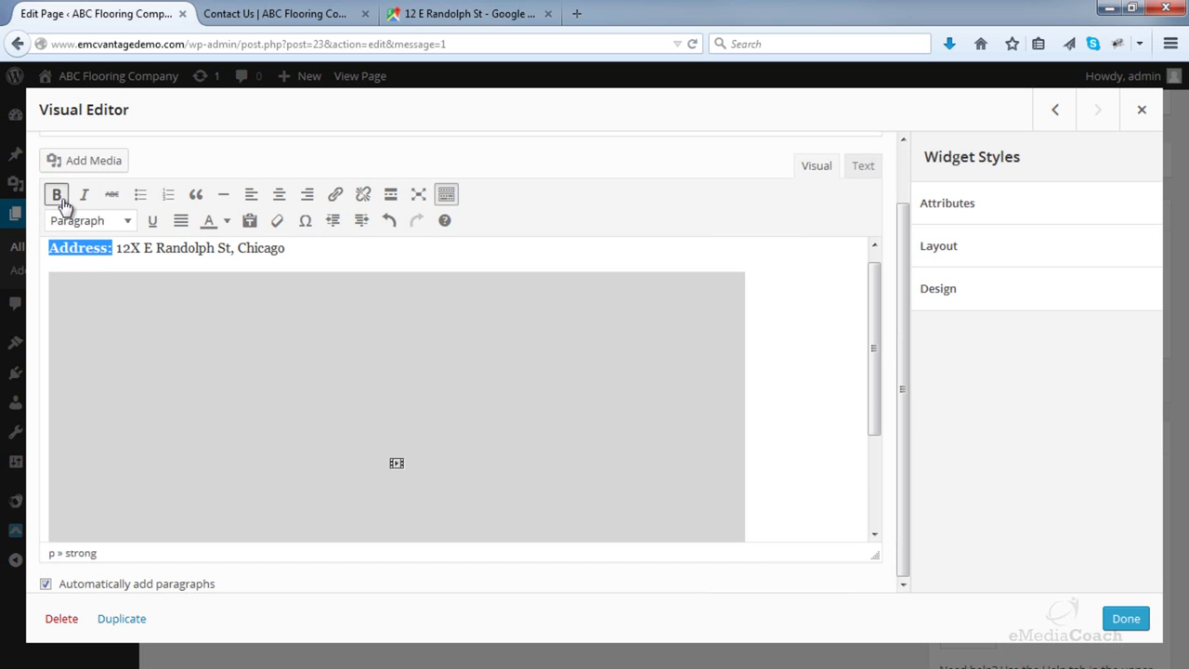
left_click(358, 247)
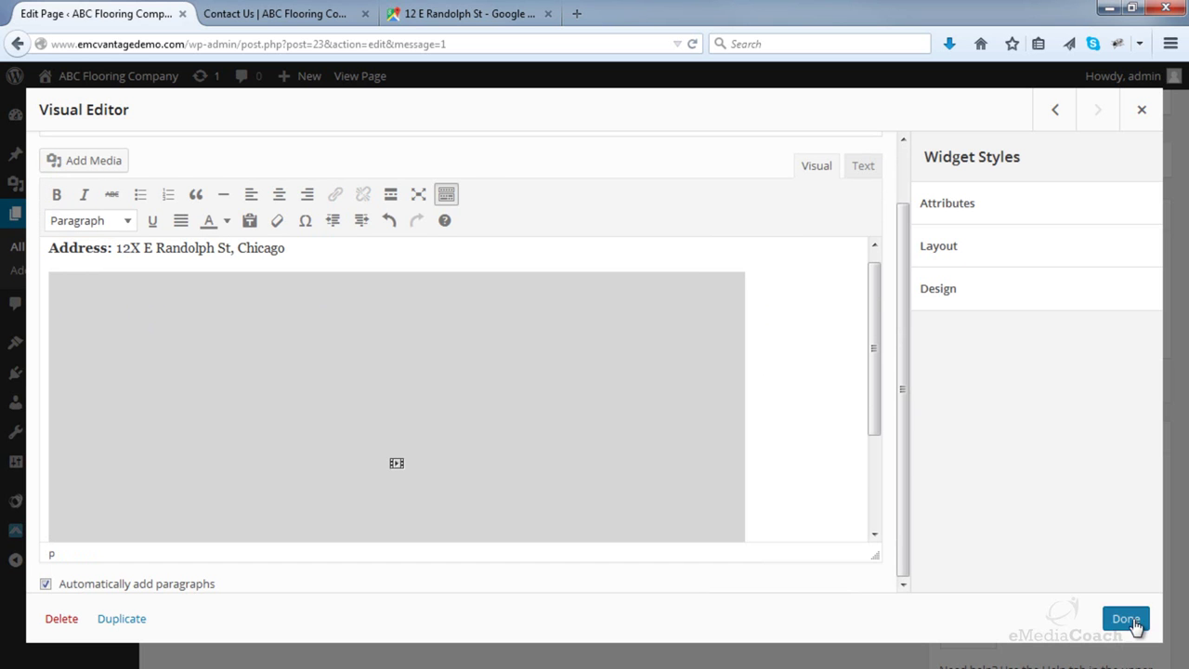
left_click(1133, 619)
left_click(1110, 386)
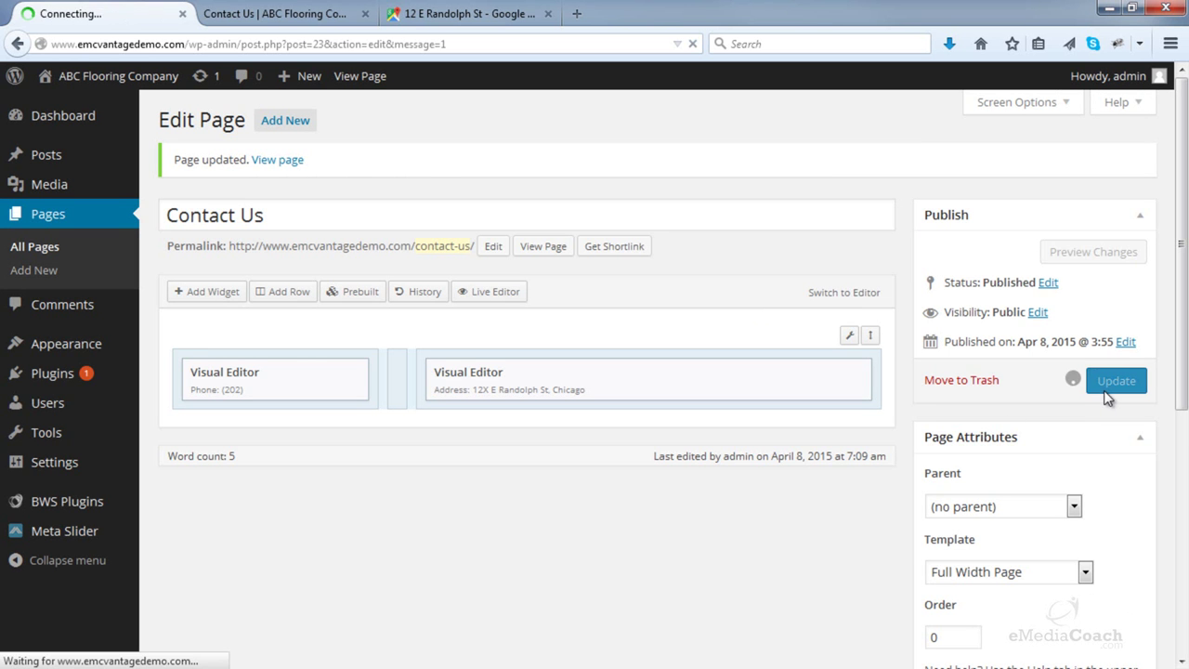
- Reload the live Contact Us page to confirm the address line above the map
left_click(269, 13)
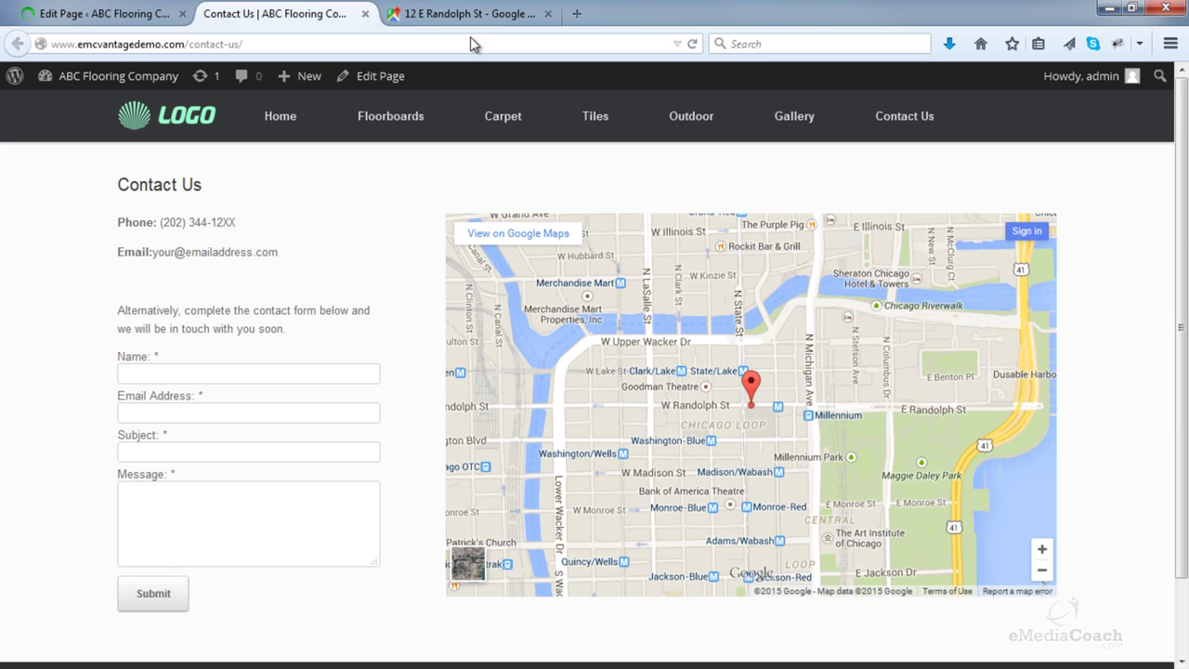
left_click(692, 44)
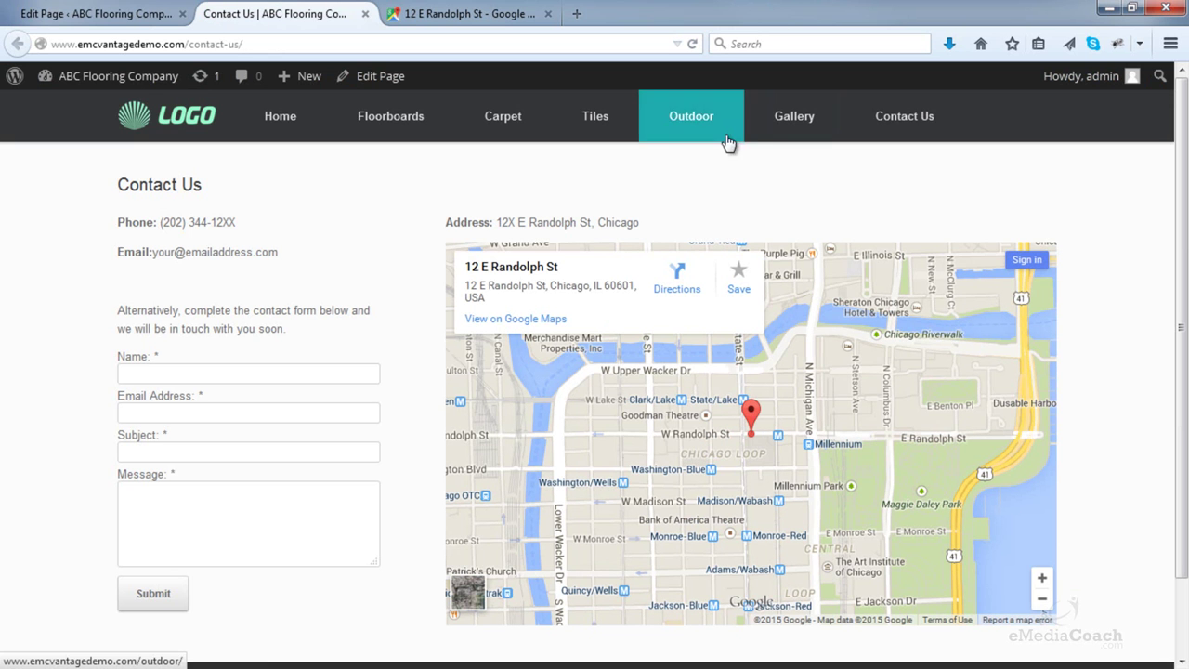
scroll(1131, 297, "down", 2)
scroll(1131, 297, "up", 2)
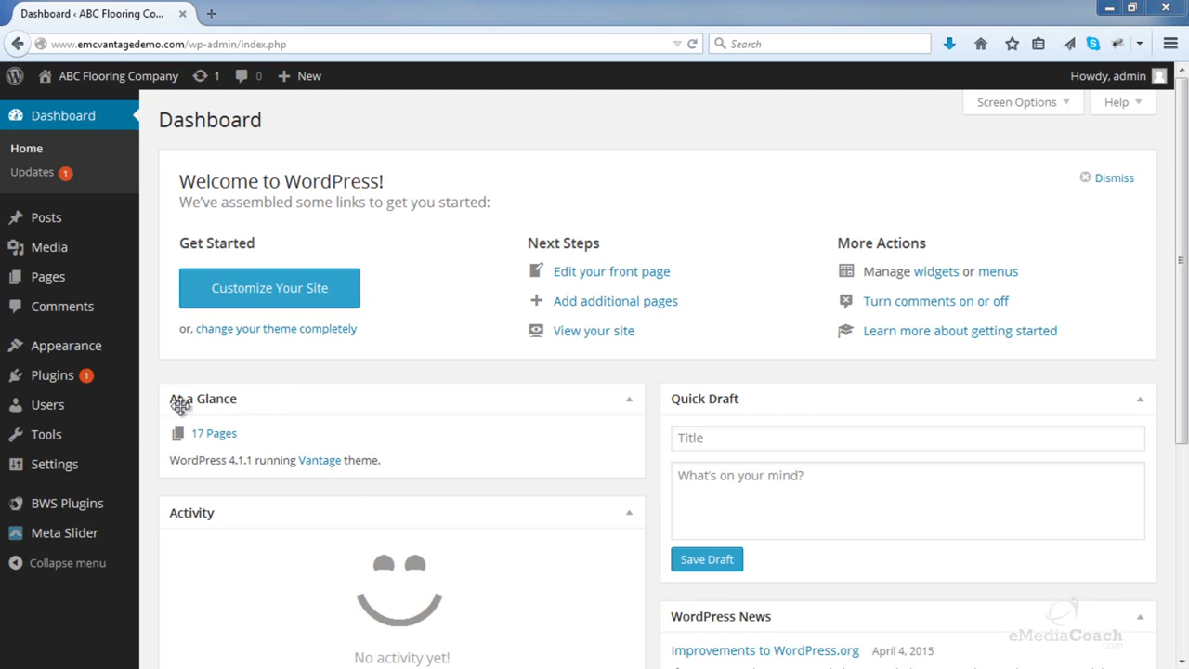
- Search the plugin directory for 'simple lightbox'
mouse_move(93, 382)
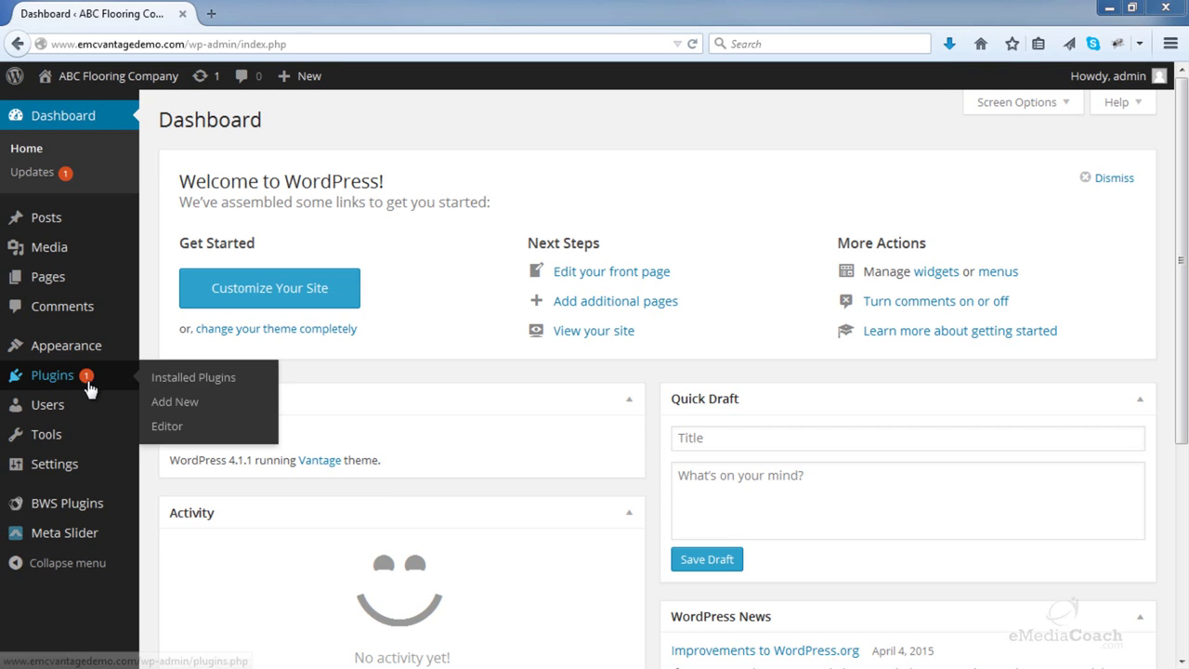
left_click(191, 401)
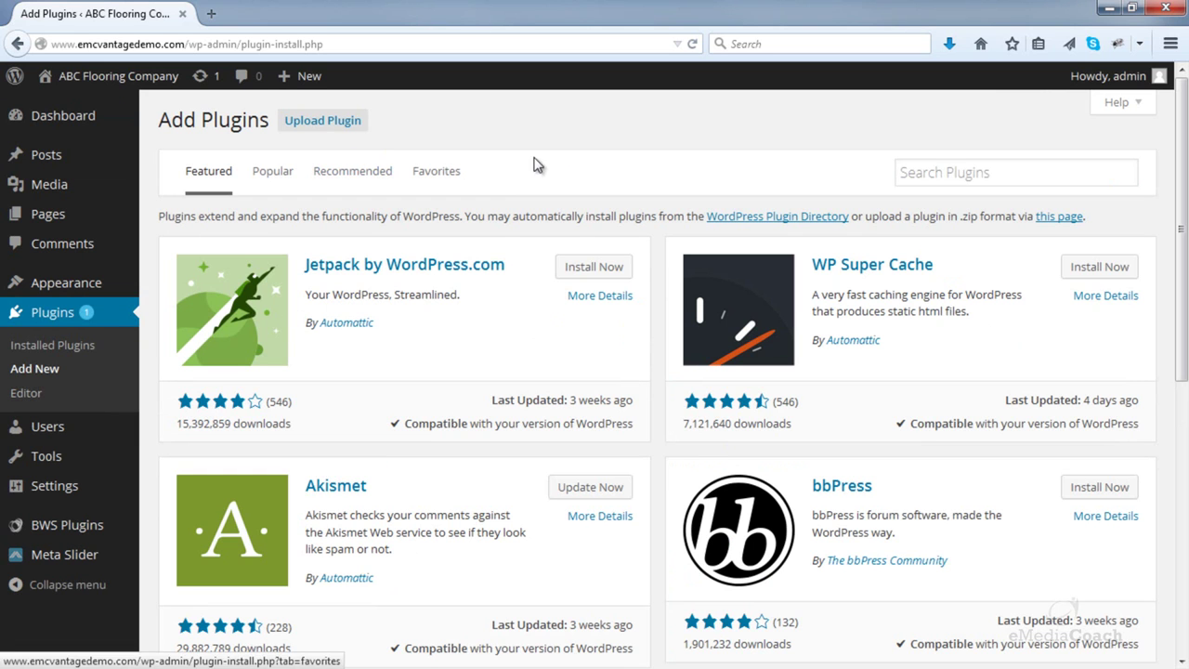
left_click(941, 170)
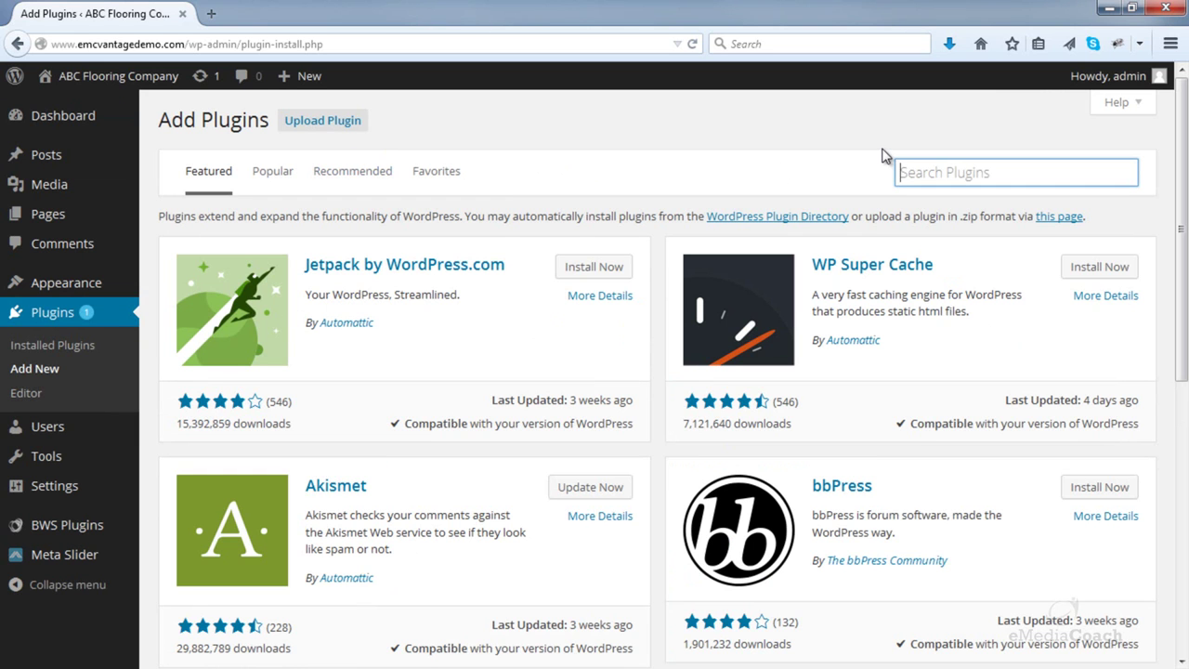
type("simple l")
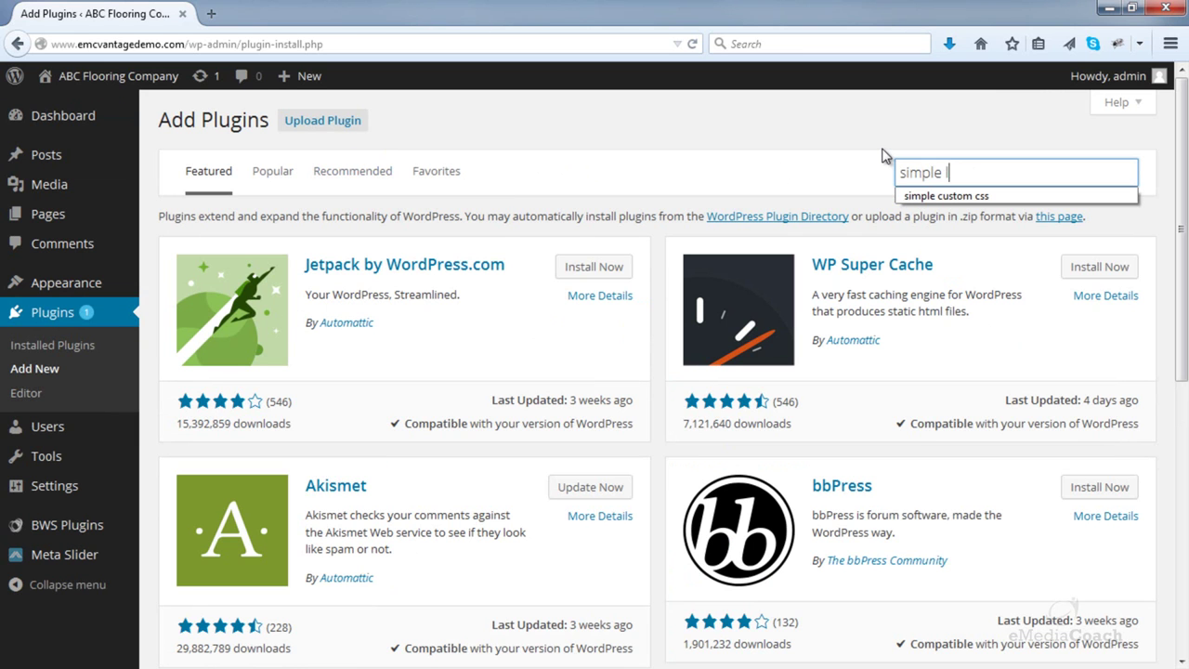
type("ightboc")
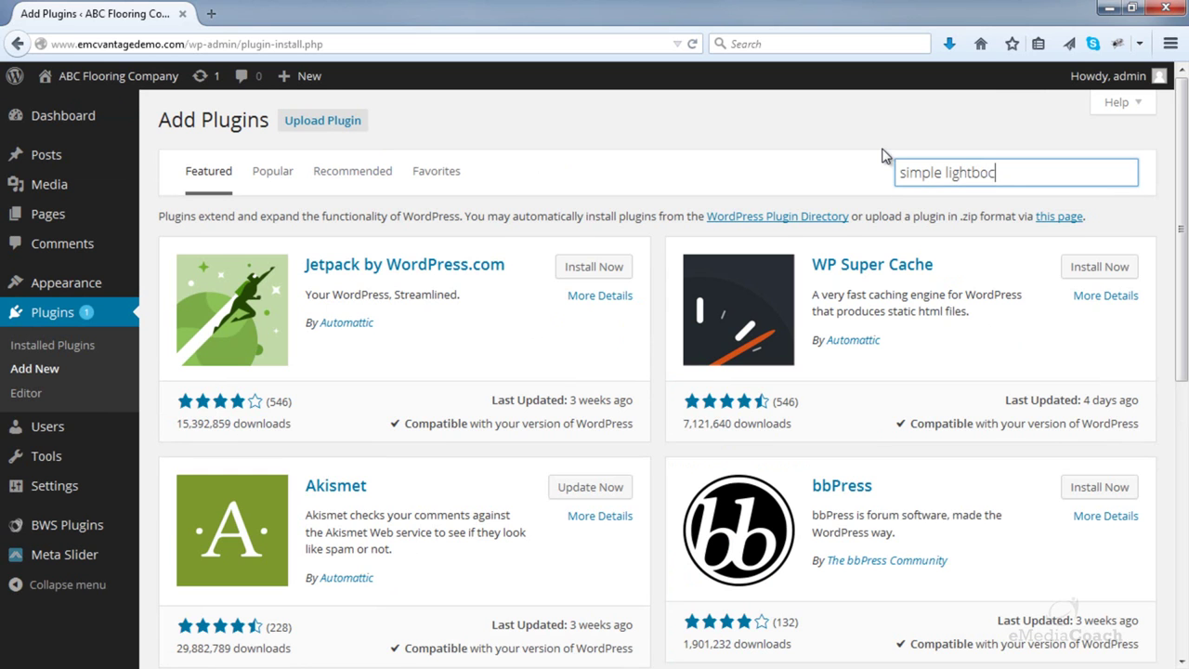
key("BackSpace")
type("x")
key("Return")
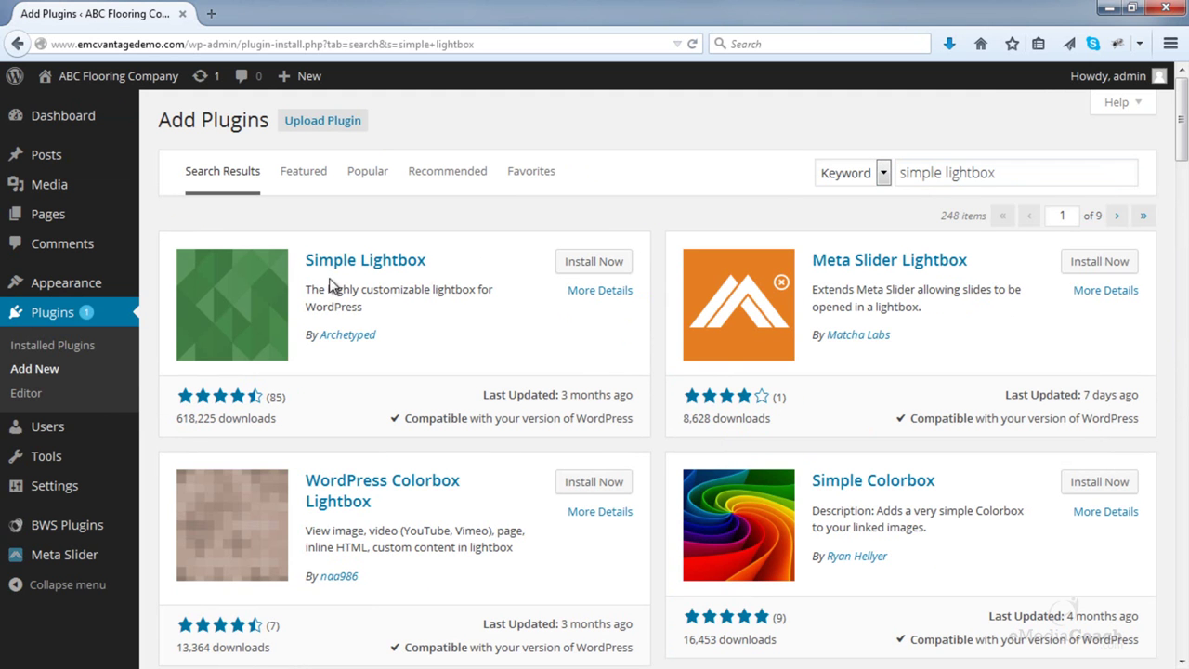
- Install and activate Simple Lightbox, then go to the Pages list
left_click(596, 263)
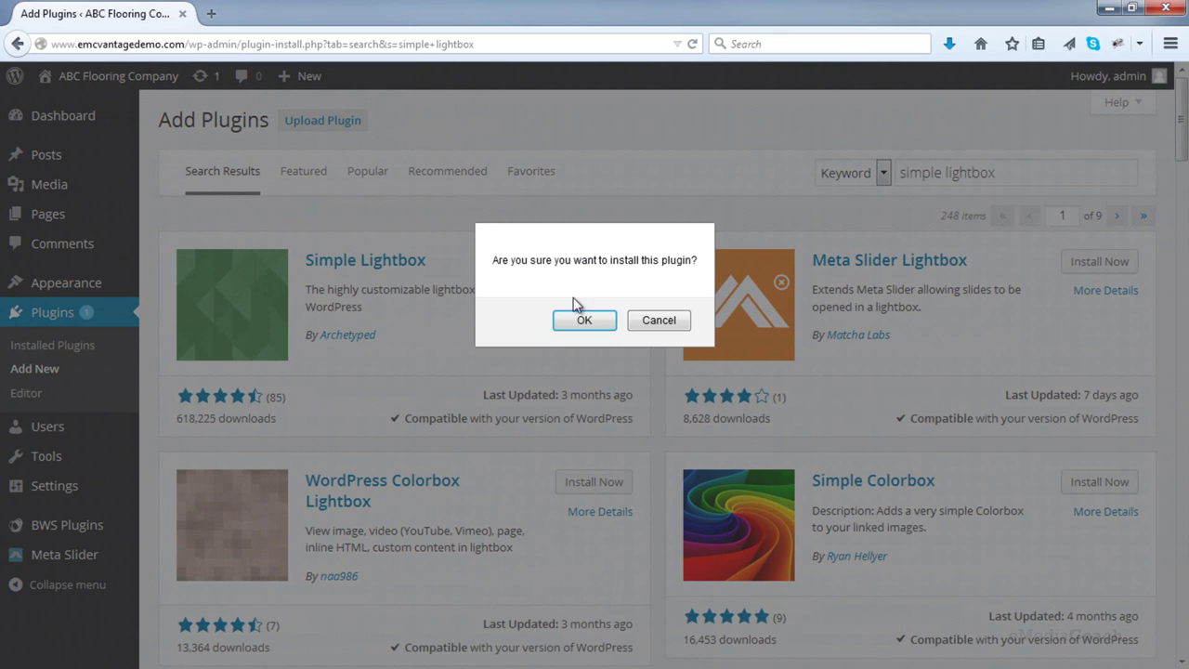
left_click(576, 321)
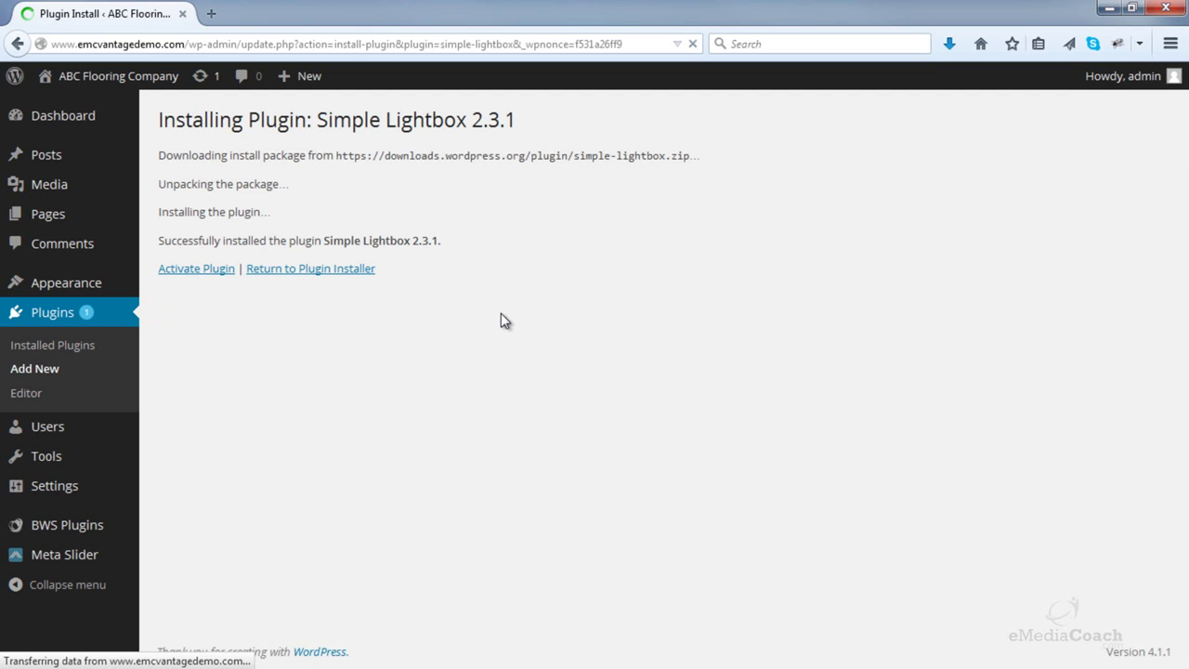
left_click(194, 275)
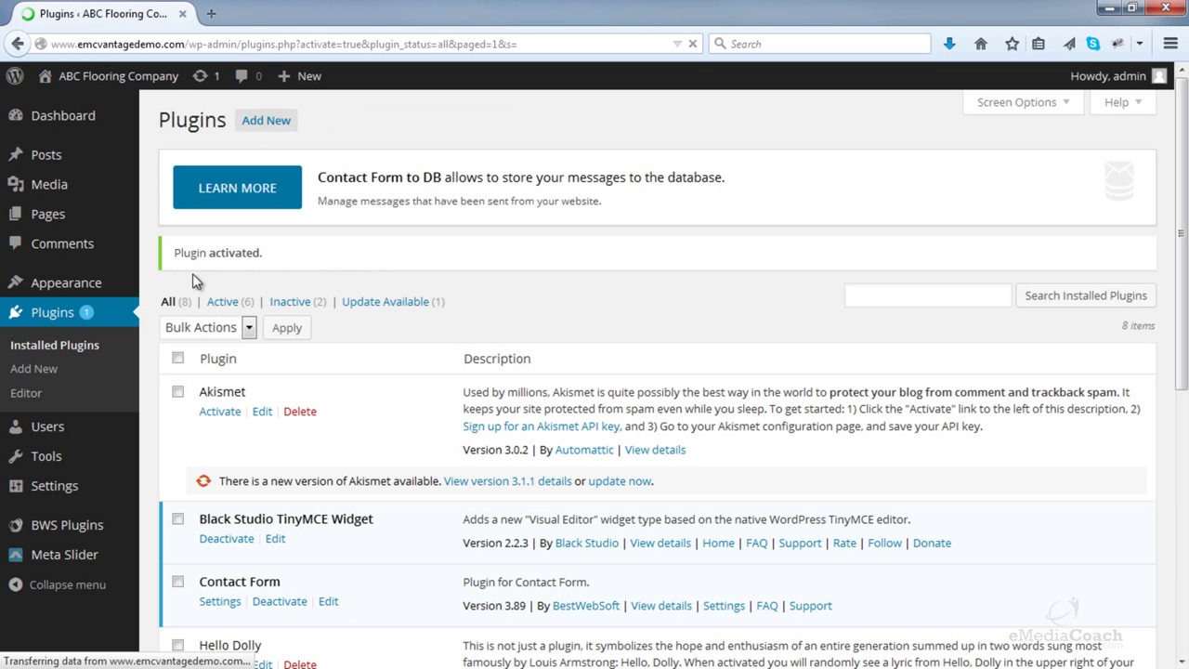
left_click(109, 214)
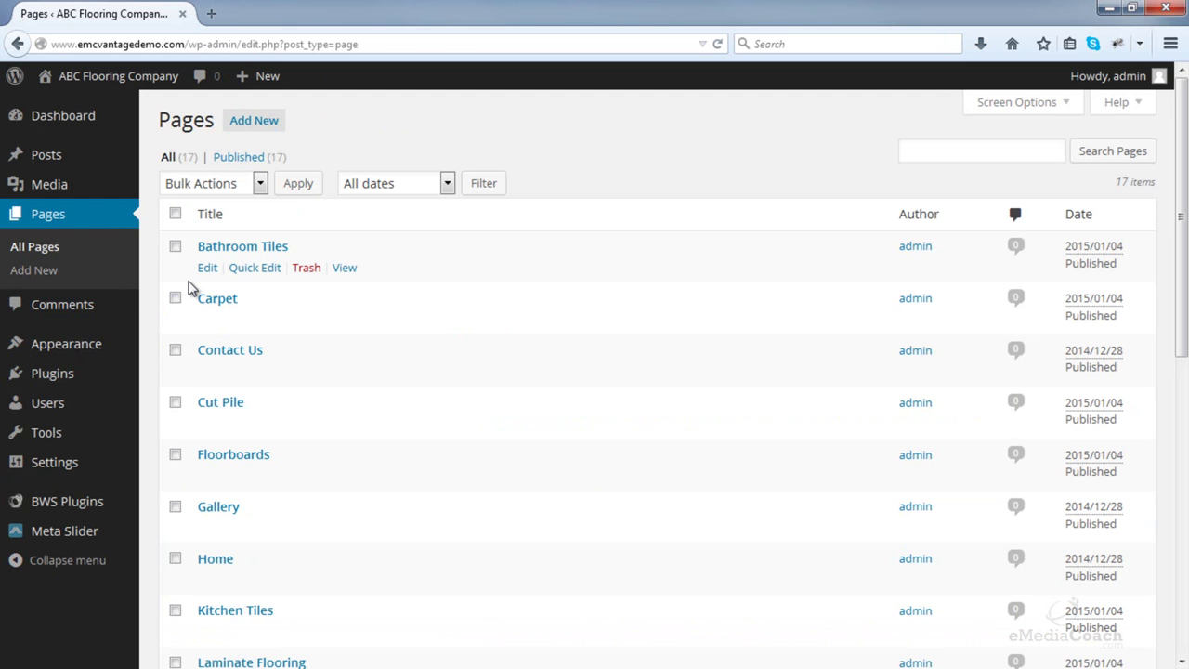
- Open the Gallery page, choose the Full Width Page template, and update it
left_click(206, 513)
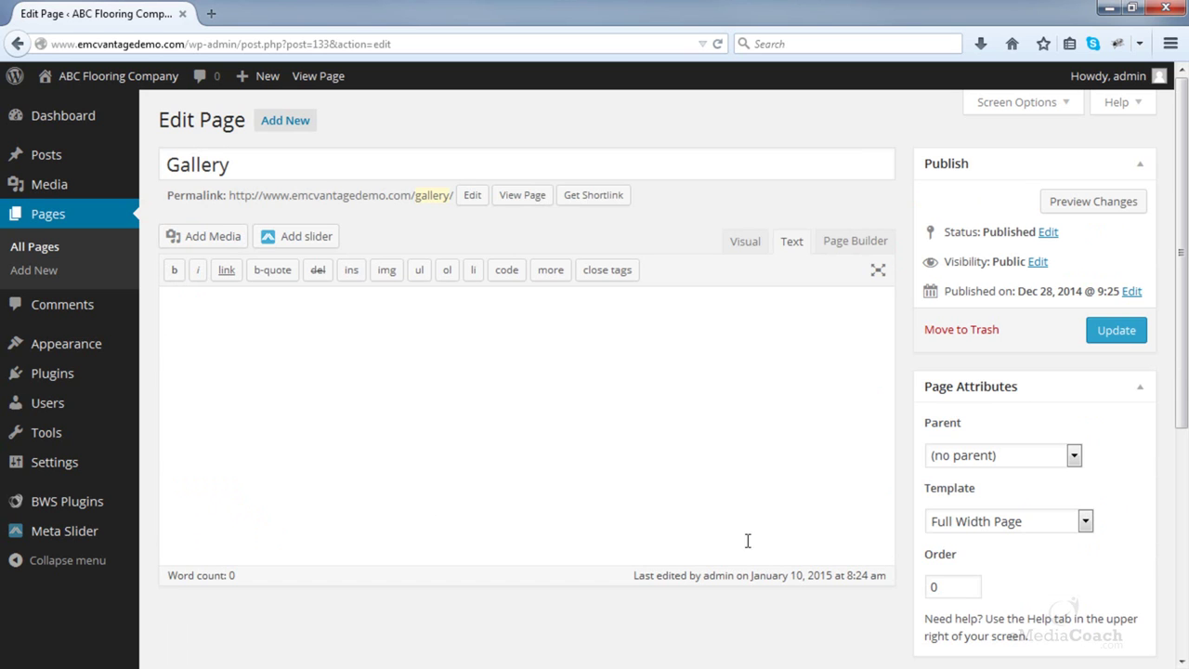
left_click(1031, 530)
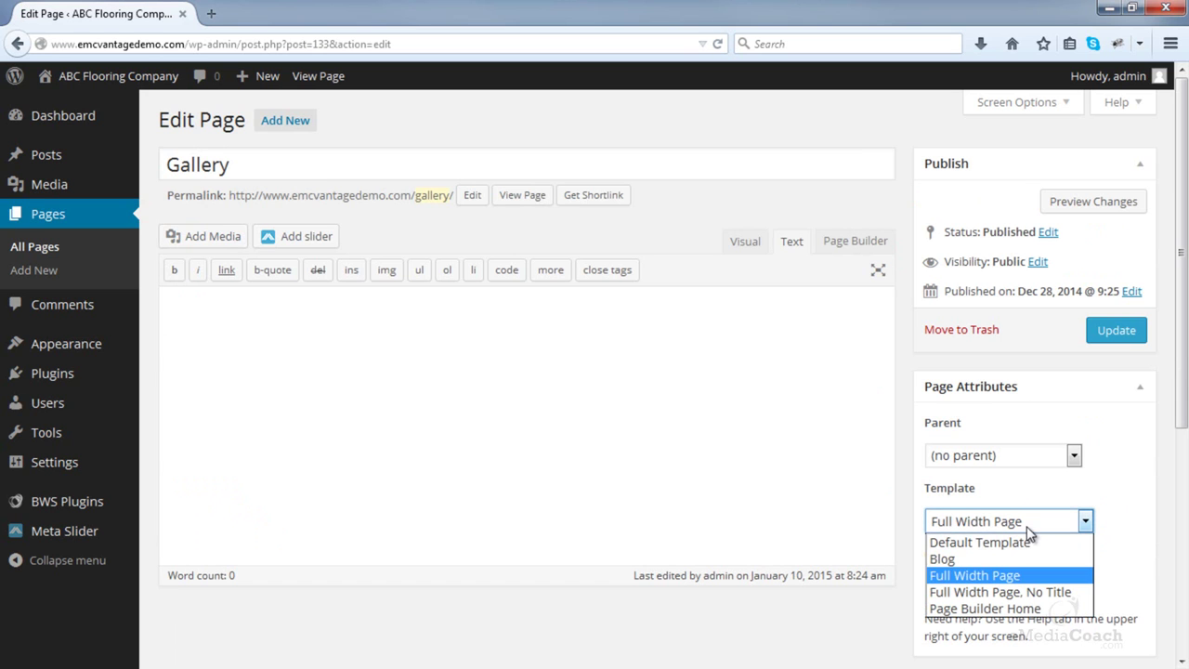
left_click(1000, 578)
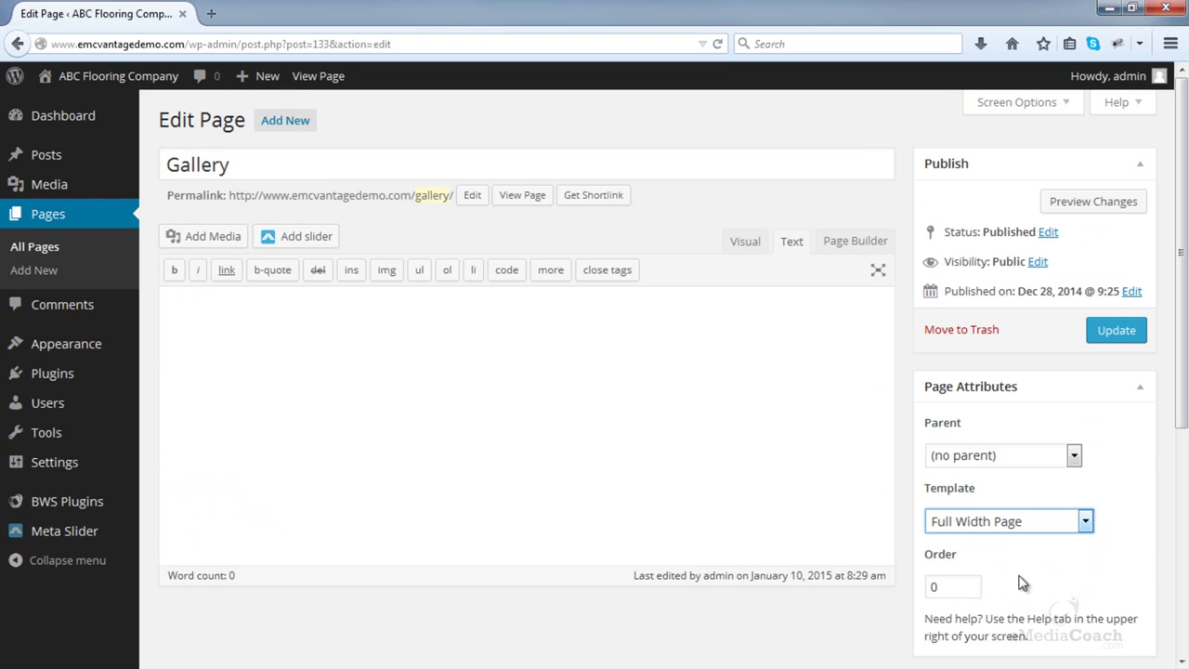
left_click(1120, 336)
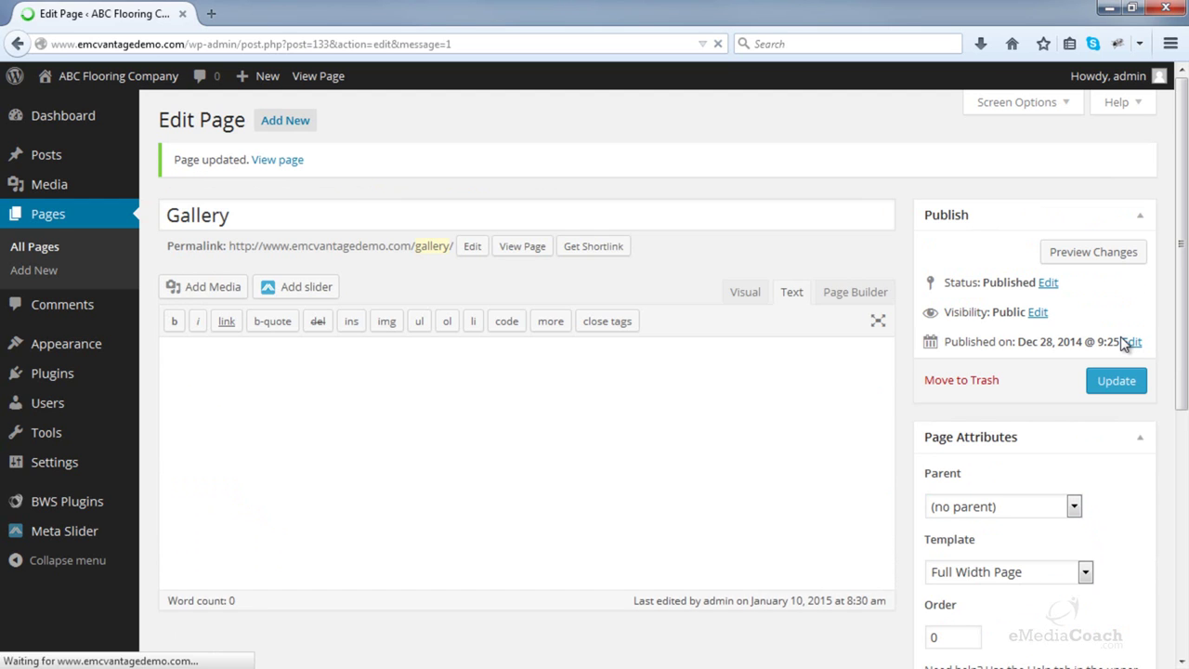
- Upload the eleven photos 5.jpg through 25.jpg to the media library
left_click(202, 290)
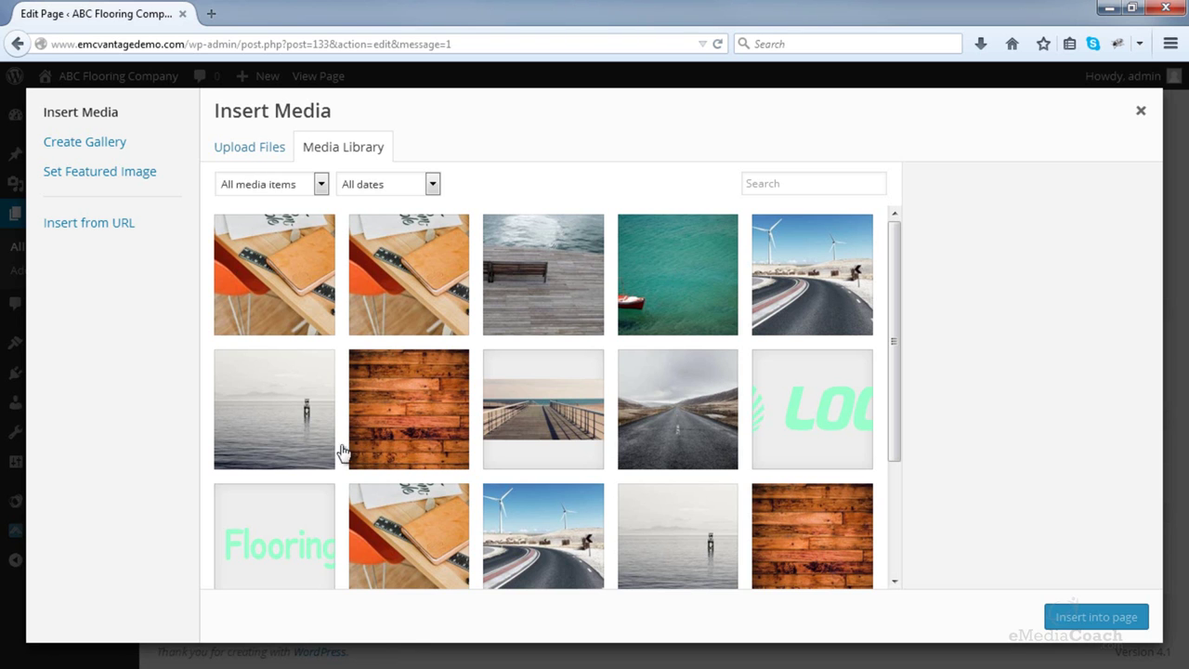
left_click(260, 158)
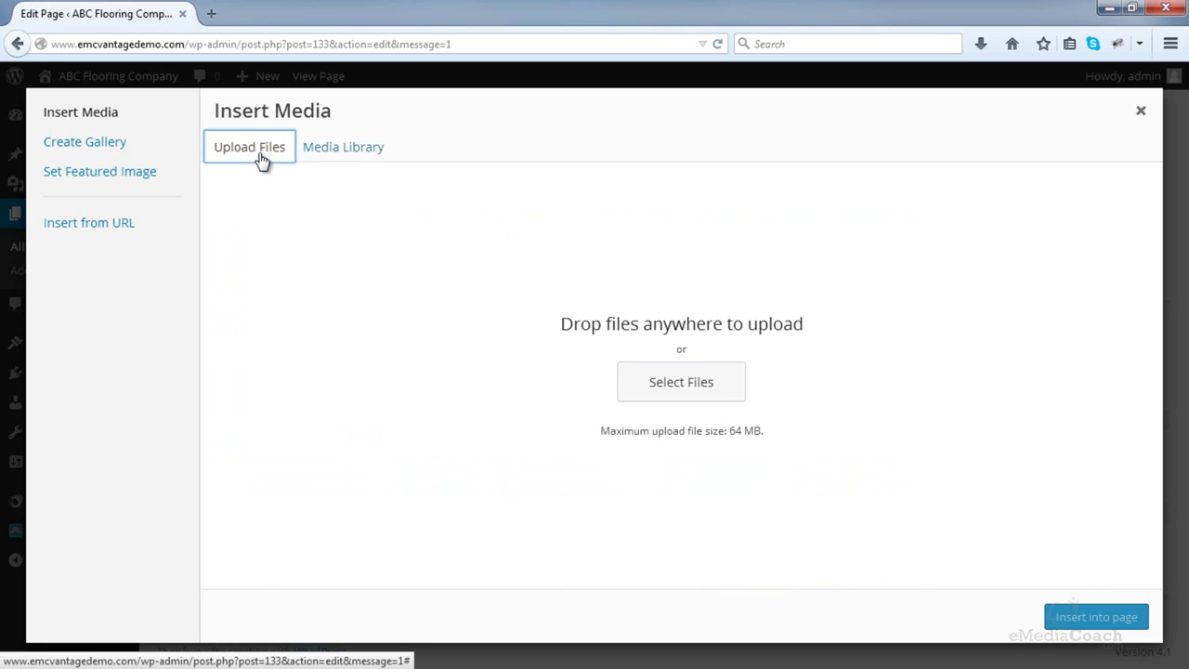
left_click(633, 377)
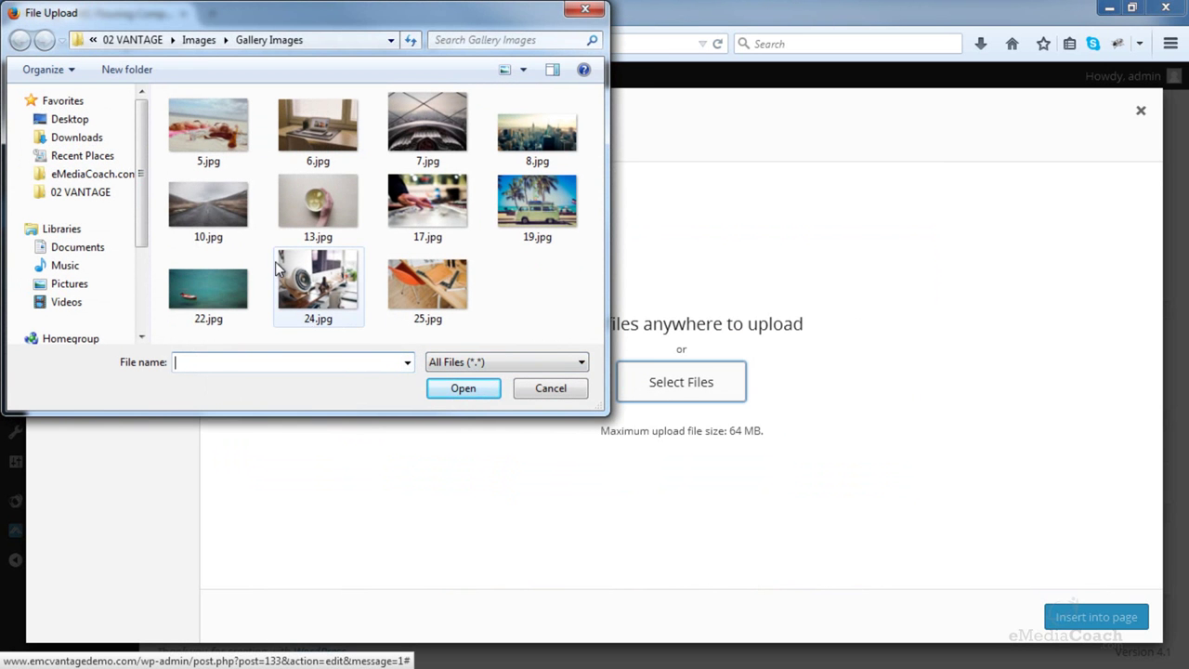
left_click(221, 137)
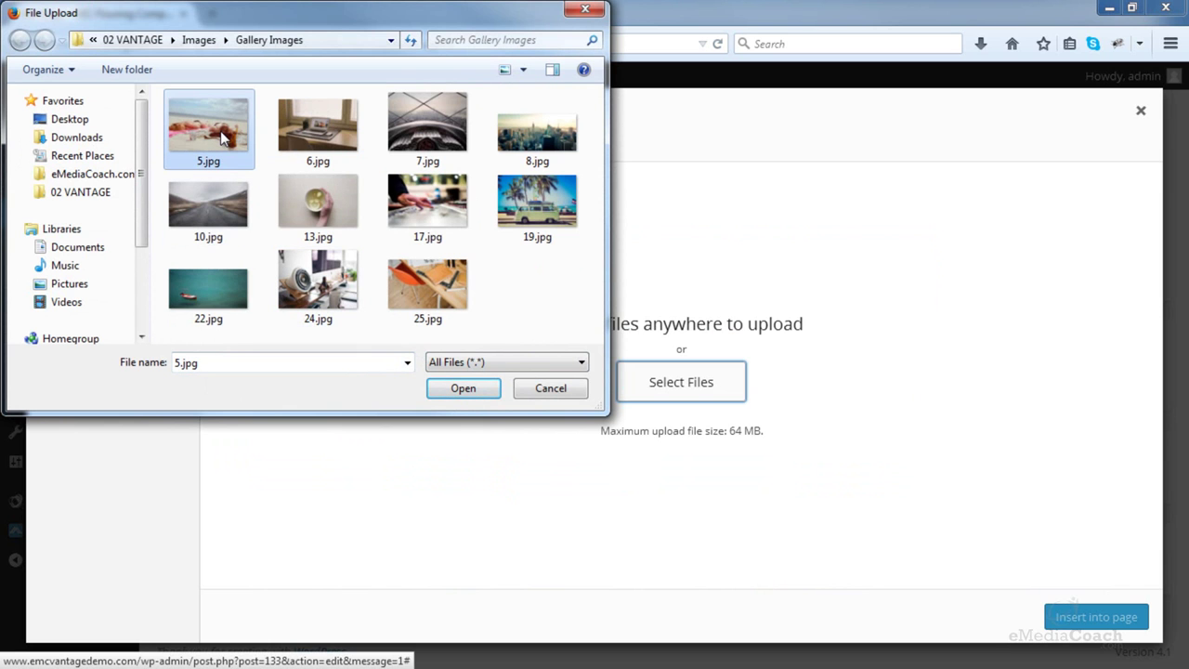
left_click(452, 290, "shift")
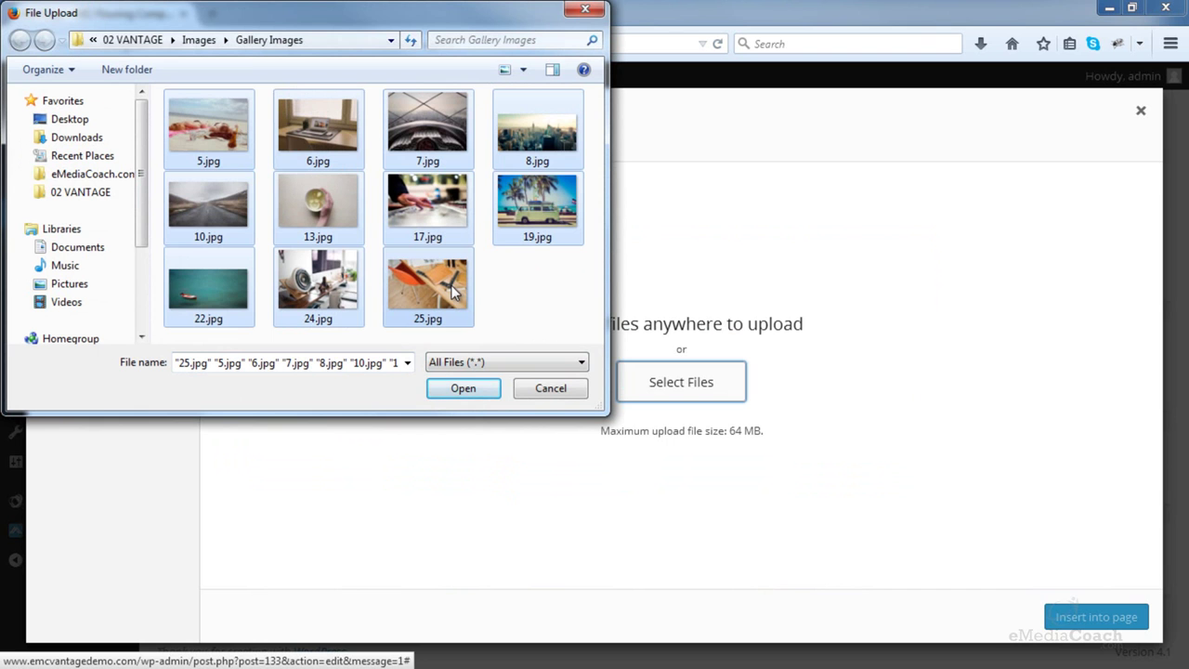
left_click(461, 391)
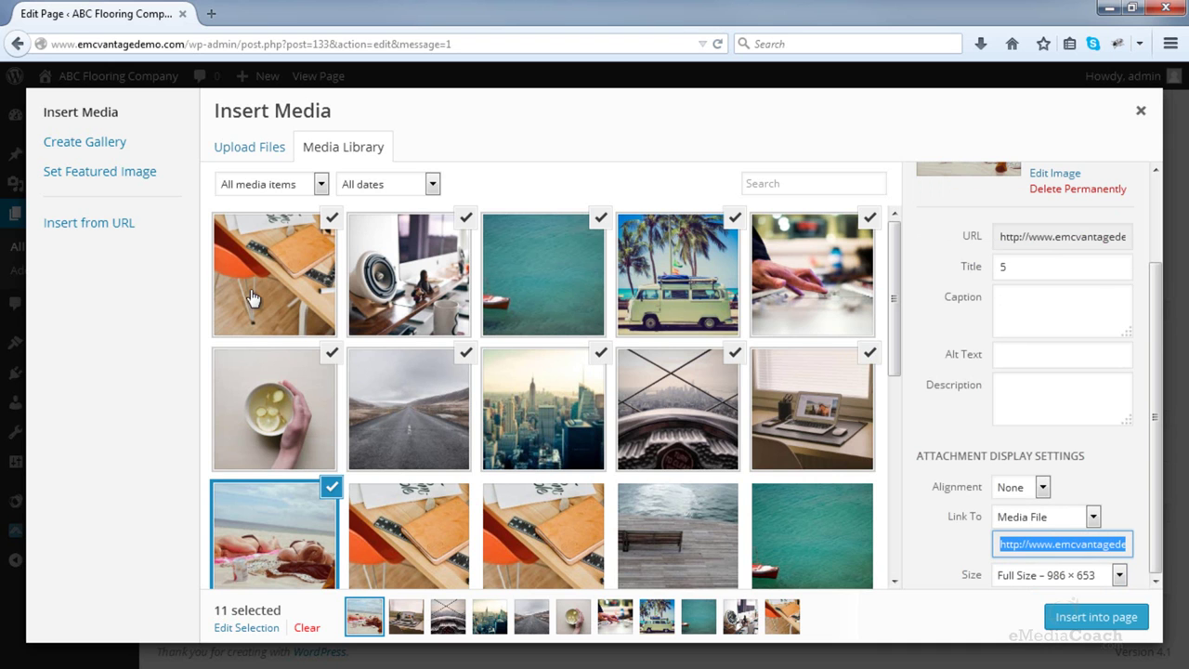
- Build a 5-column gallery without the orange-chair photo, linking to media files, and insert it
left_click(65, 147)
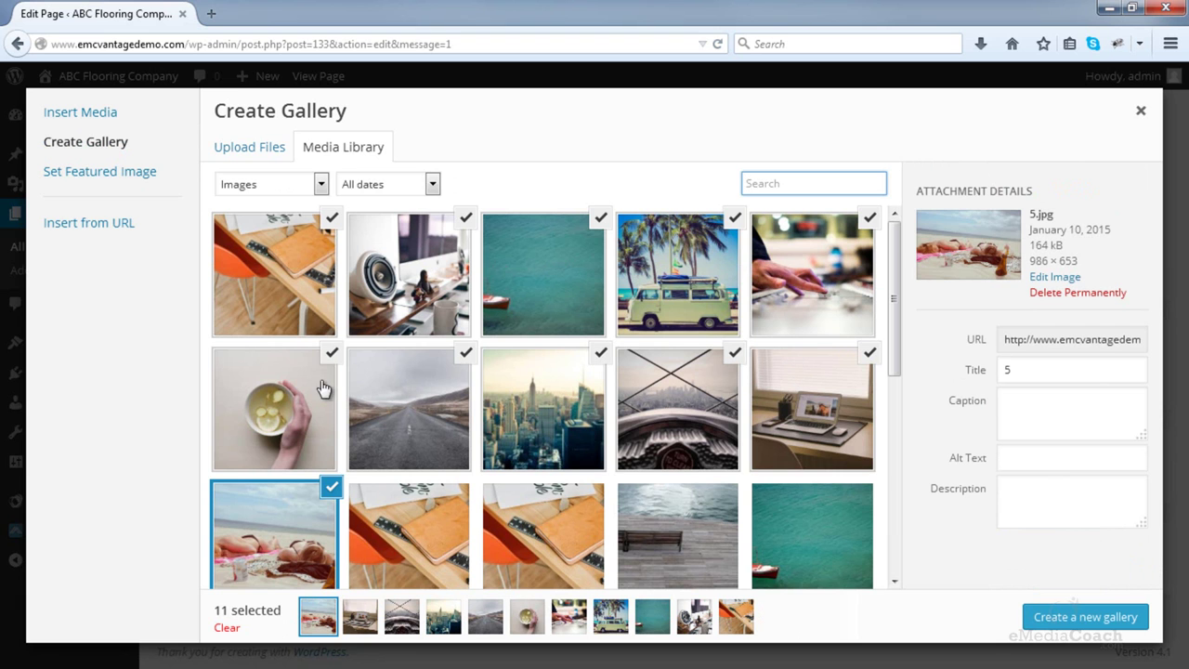
left_click(1096, 622)
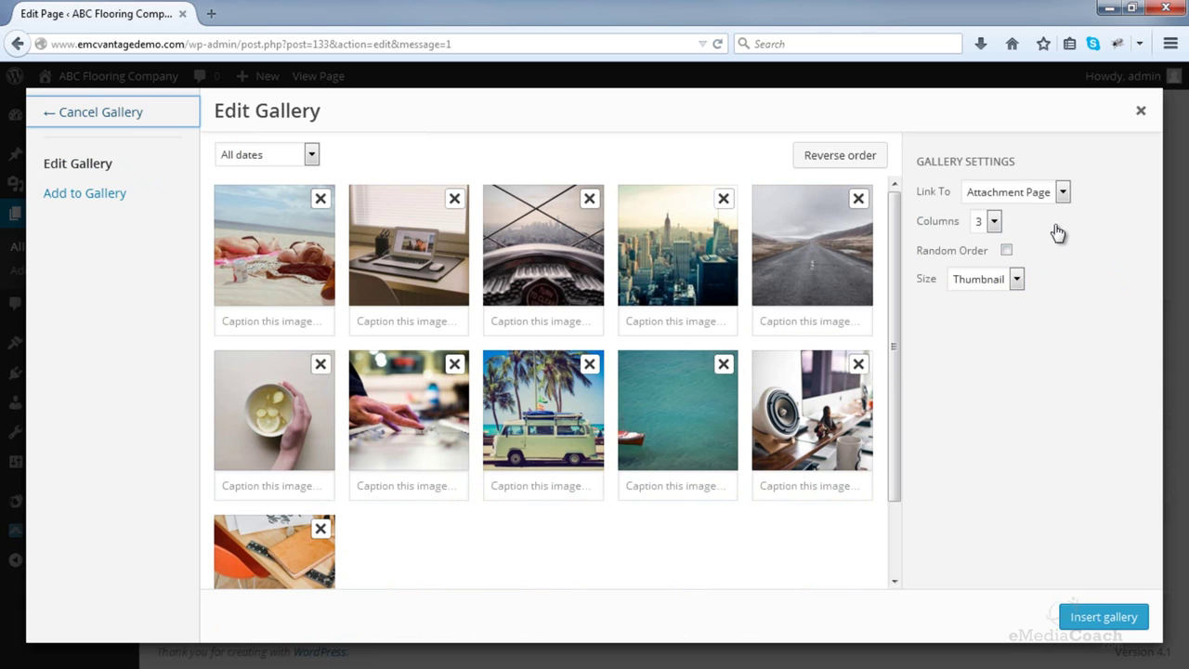
left_click(993, 223)
left_click(982, 301)
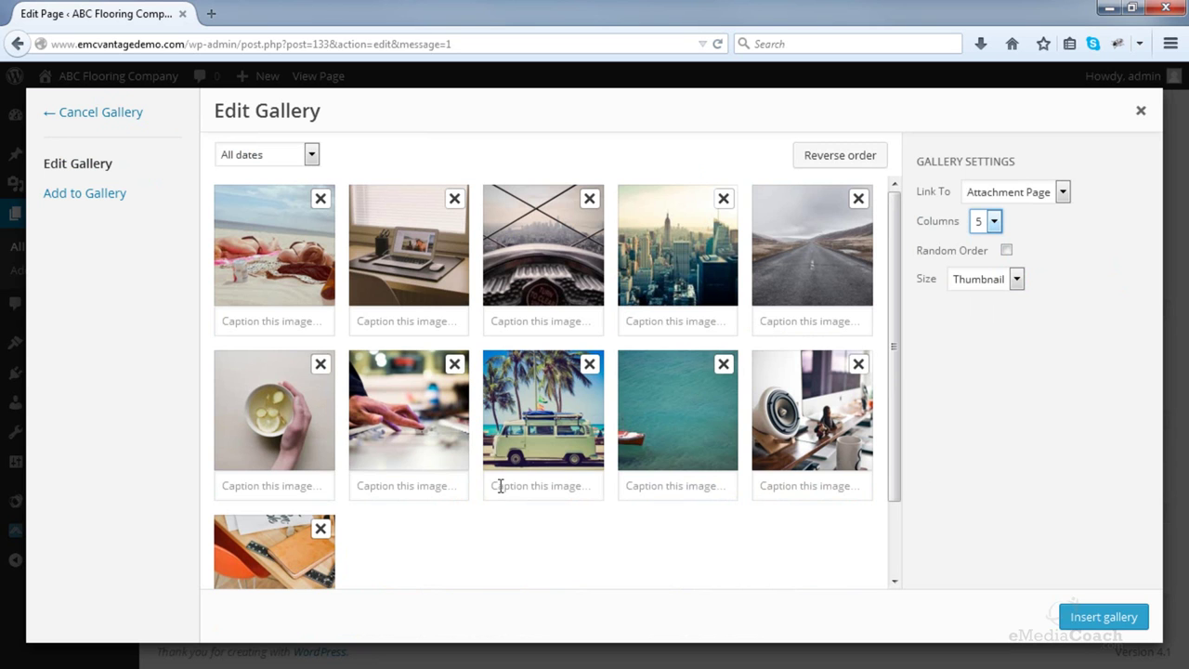
left_click(320, 528)
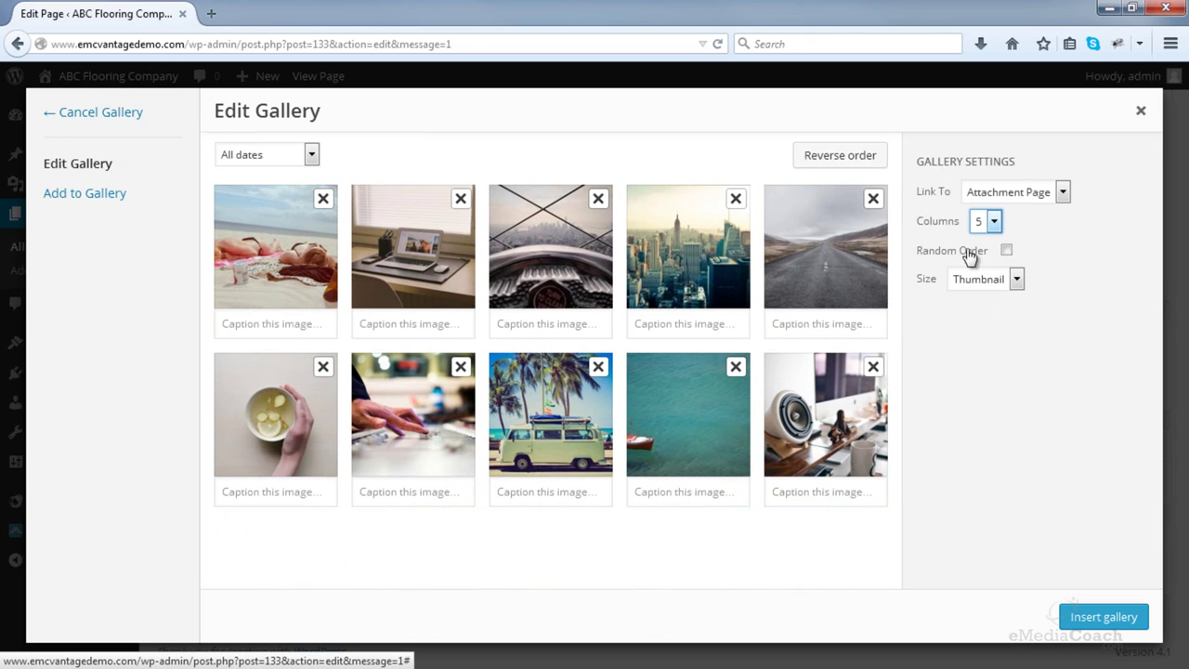
left_click(1034, 197)
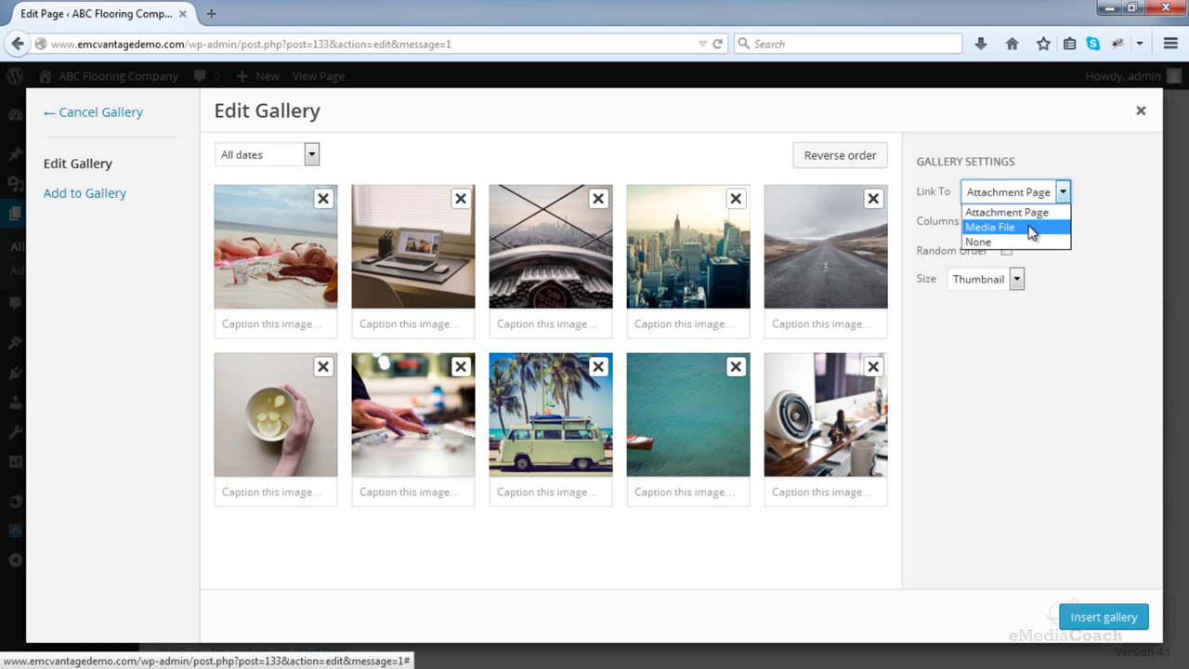
left_click(1030, 227)
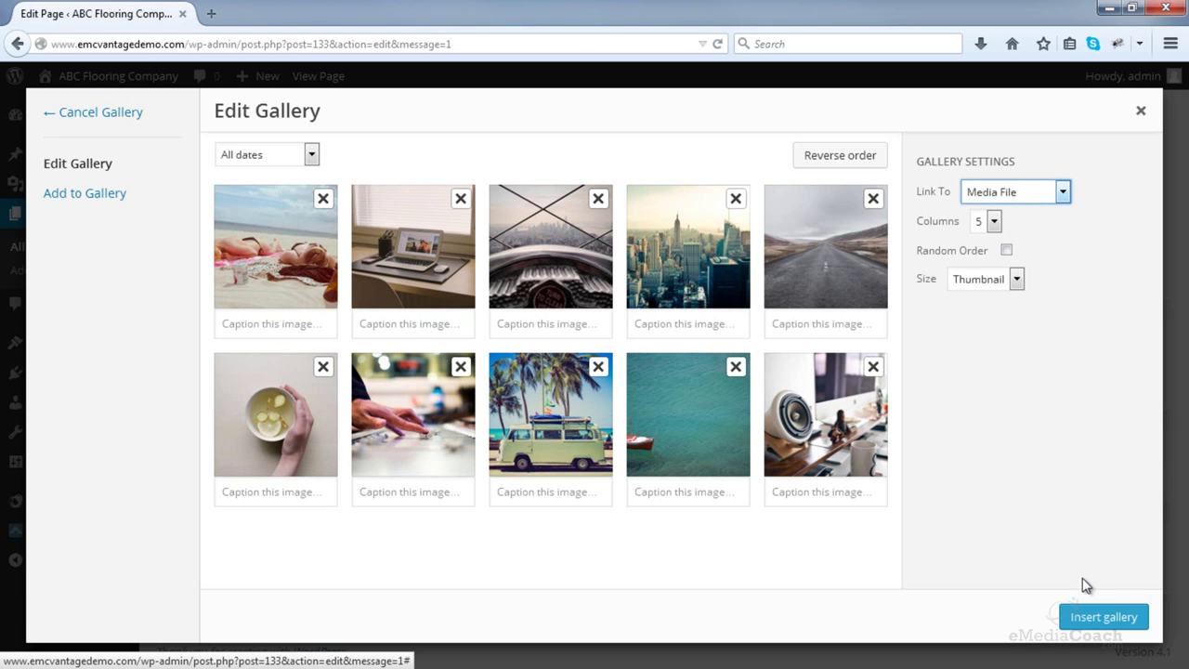
left_click(1089, 626)
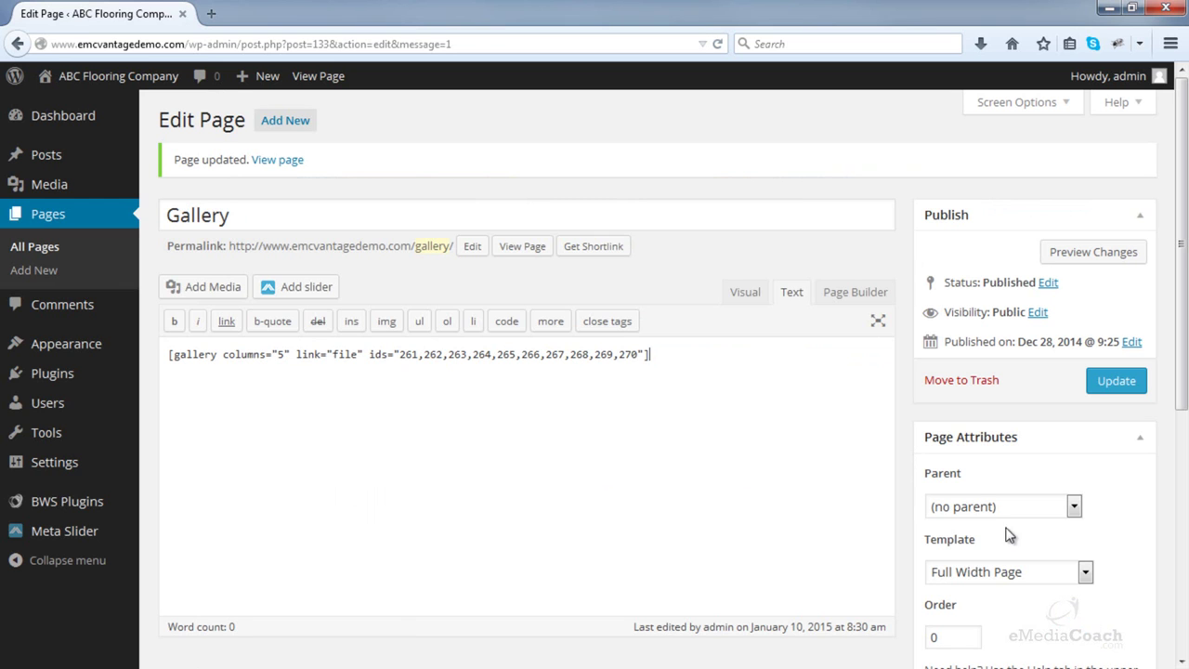
- Update the Gallery page and view the published page in a new tab
left_click(747, 292)
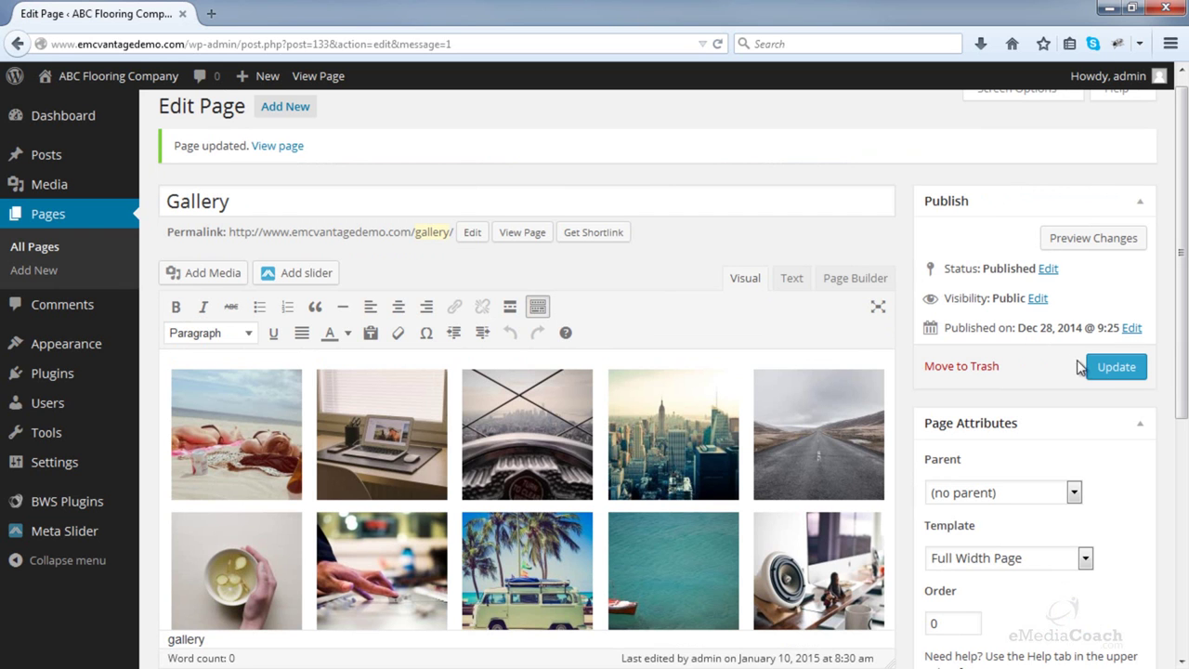
left_click(1114, 372)
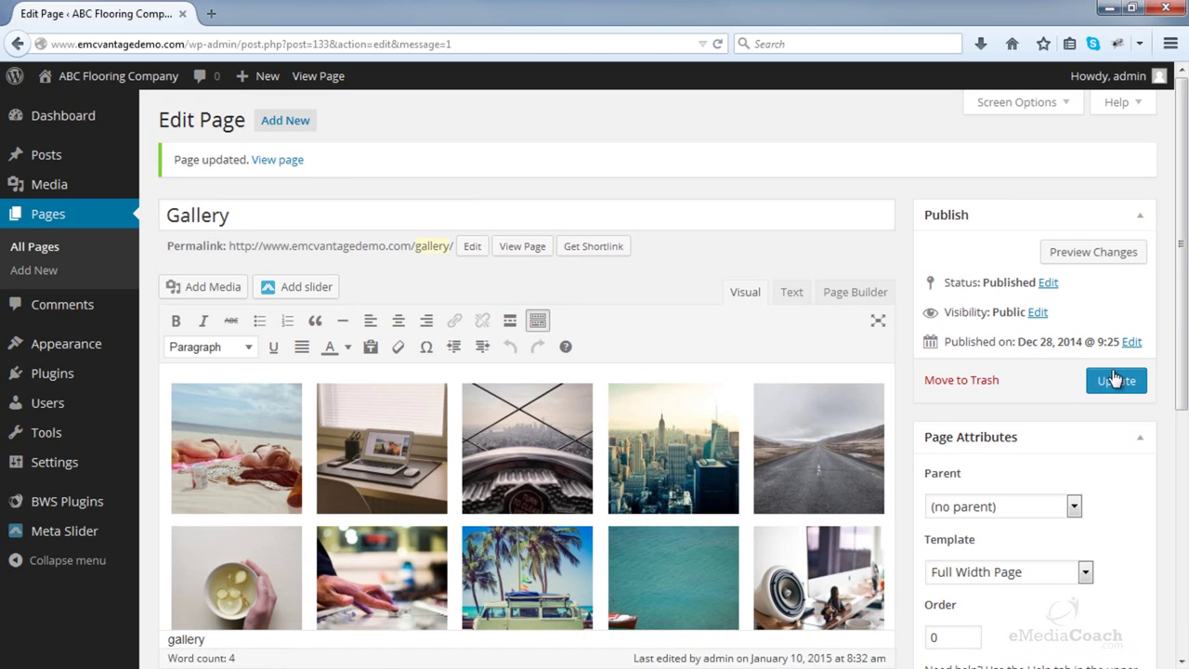
right_click(546, 250)
left_click(589, 259)
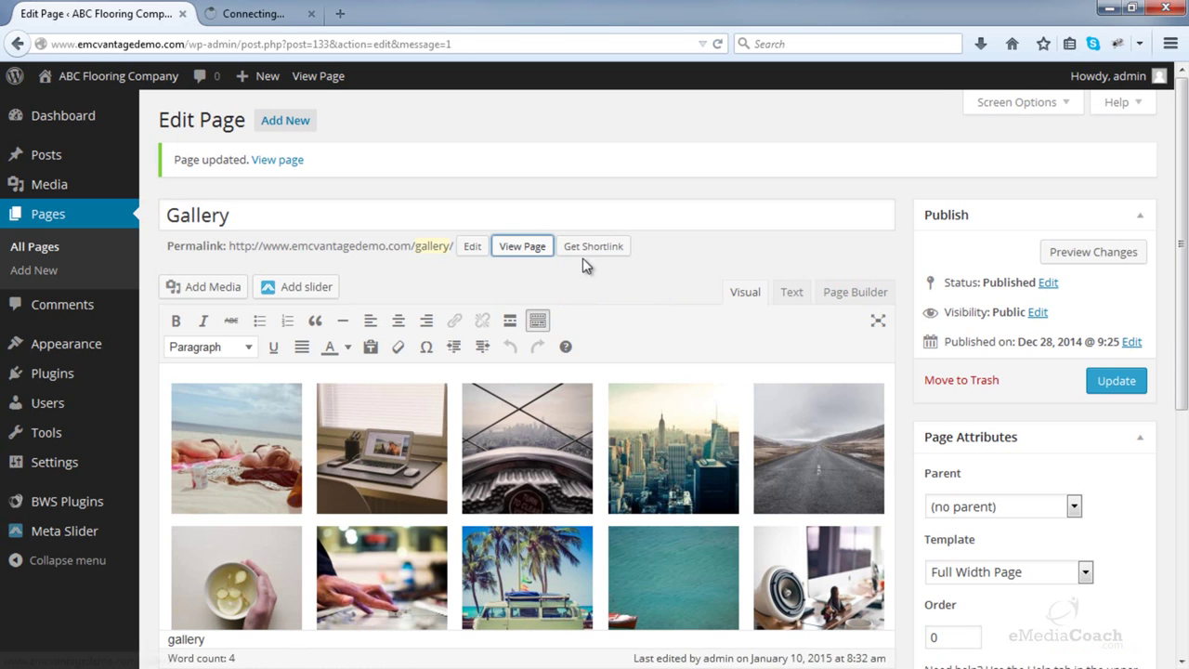
left_click(249, 7)
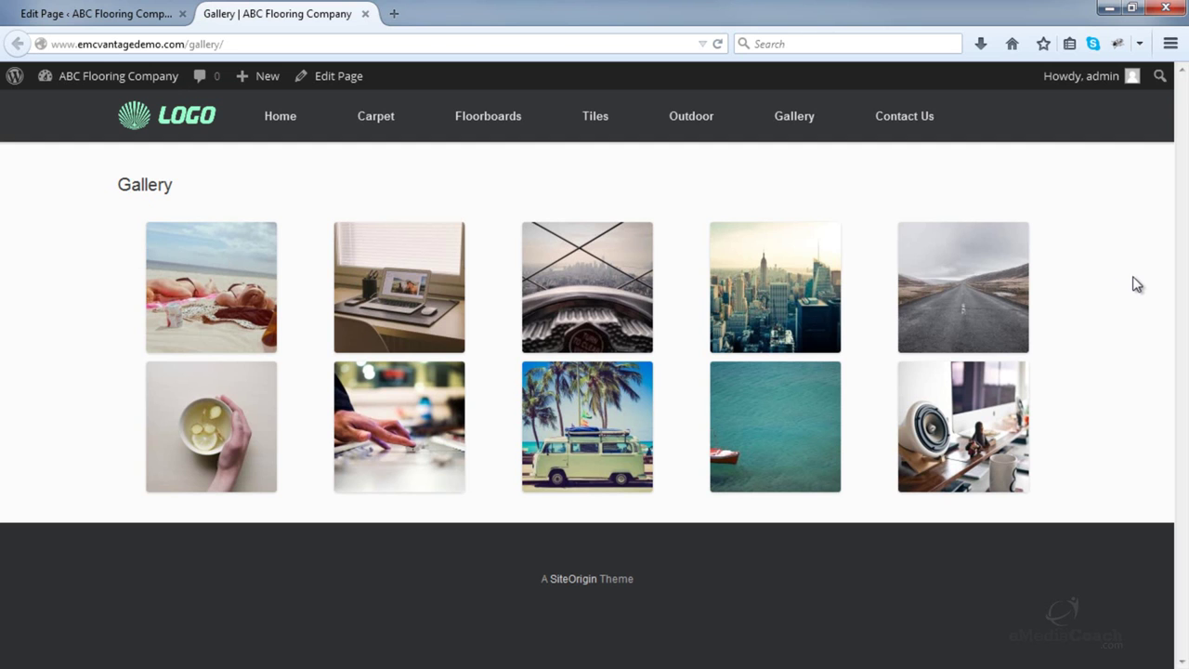
- Open the beach photo in the lightbox, advance through five photos, close it, and return to the editor
left_click(260, 267)
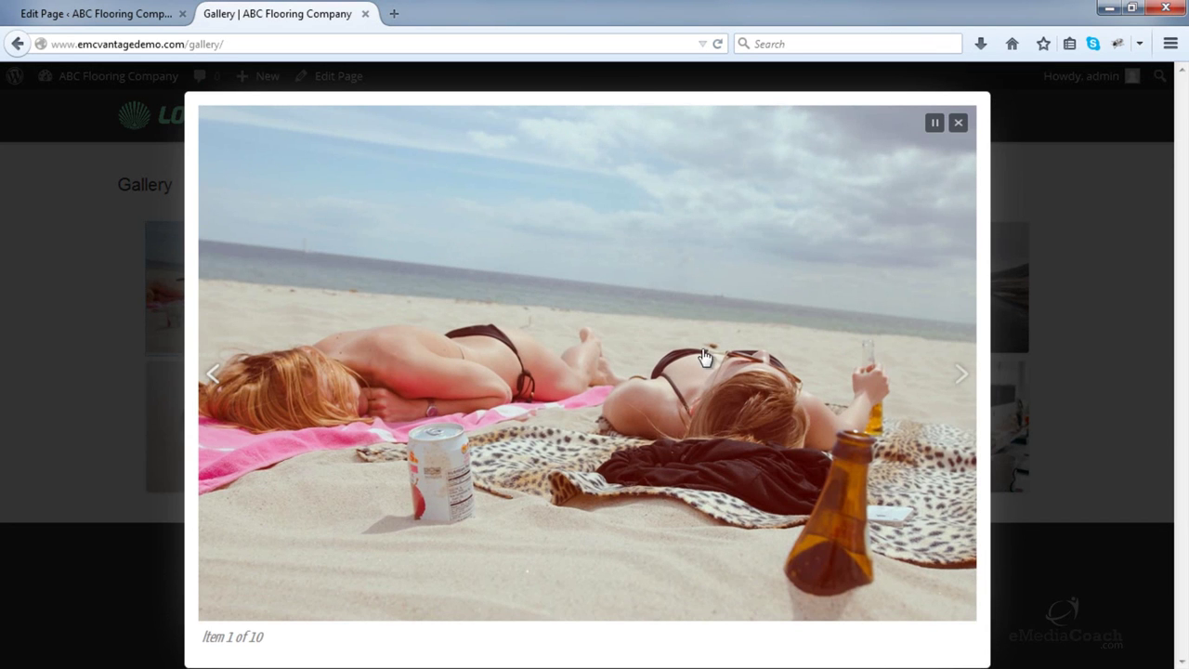
left_click(966, 383)
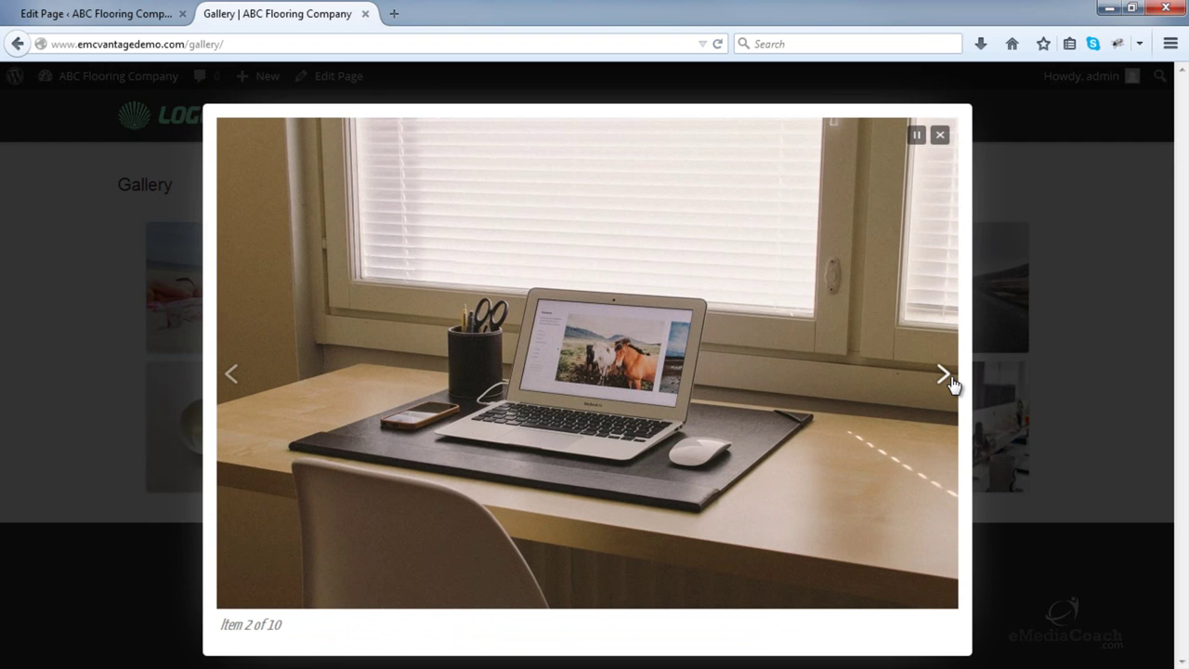
left_click(944, 374)
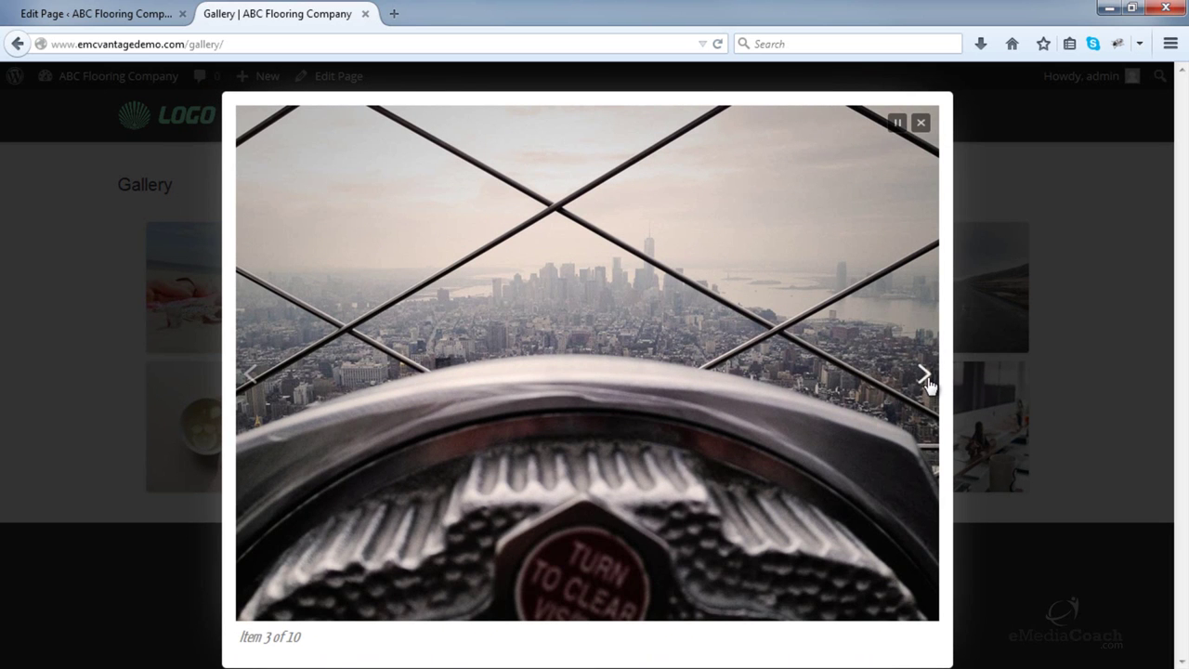
left_click(926, 377)
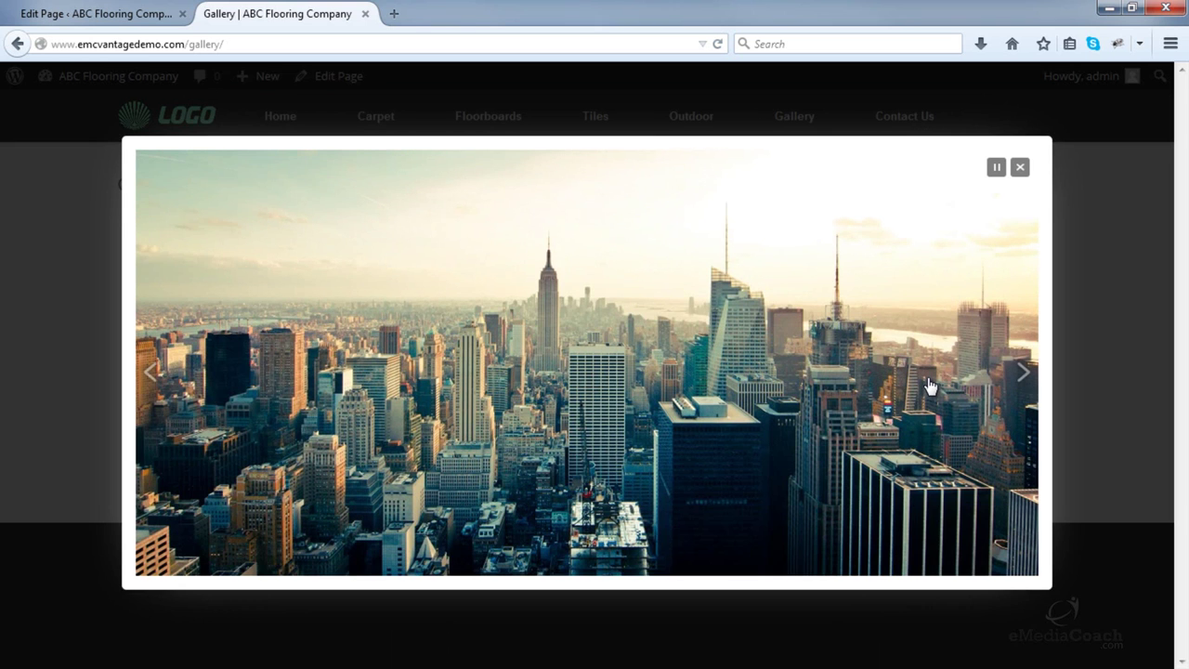
left_click(1024, 375)
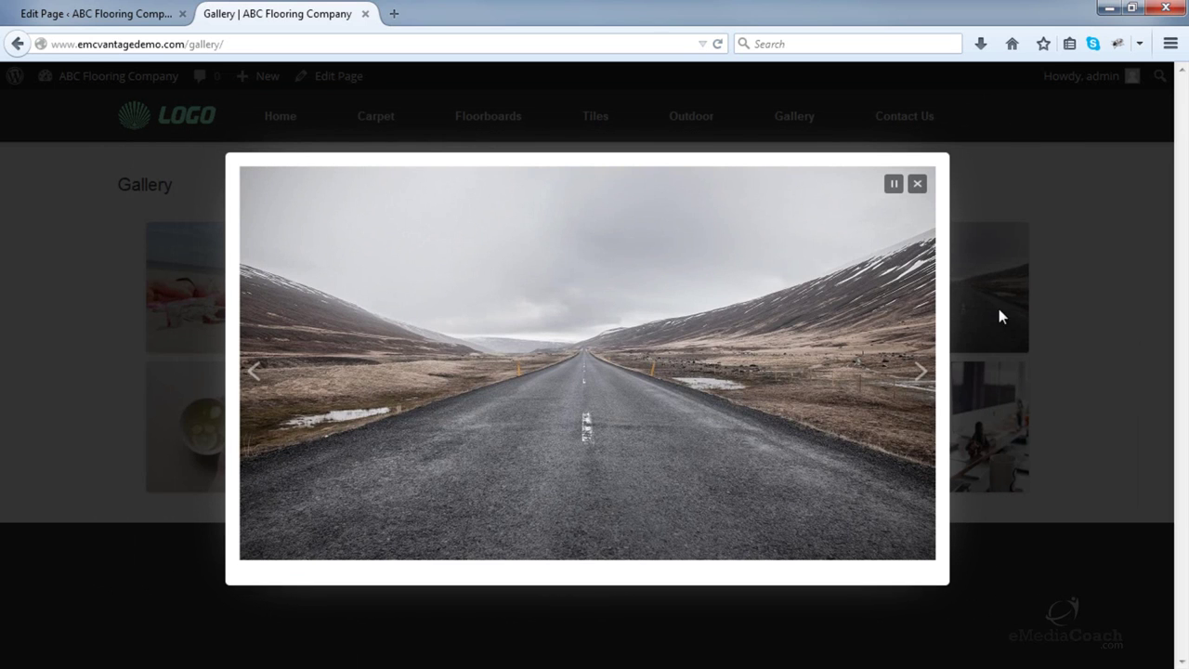
left_click(917, 185)
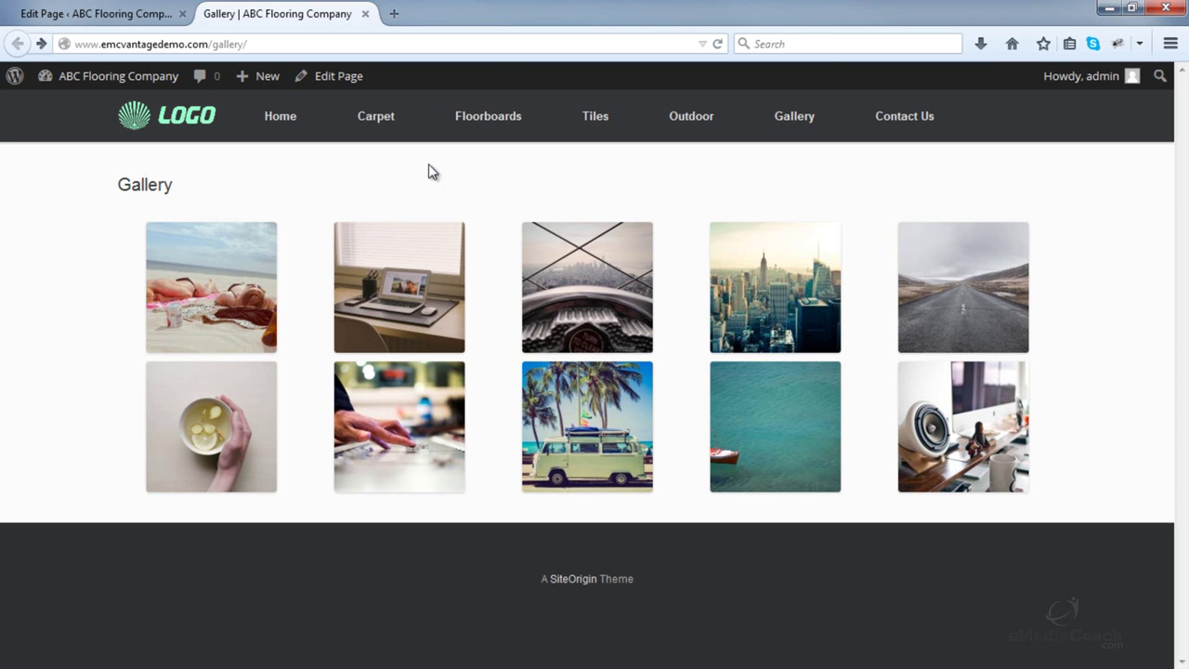
left_click(100, 13)
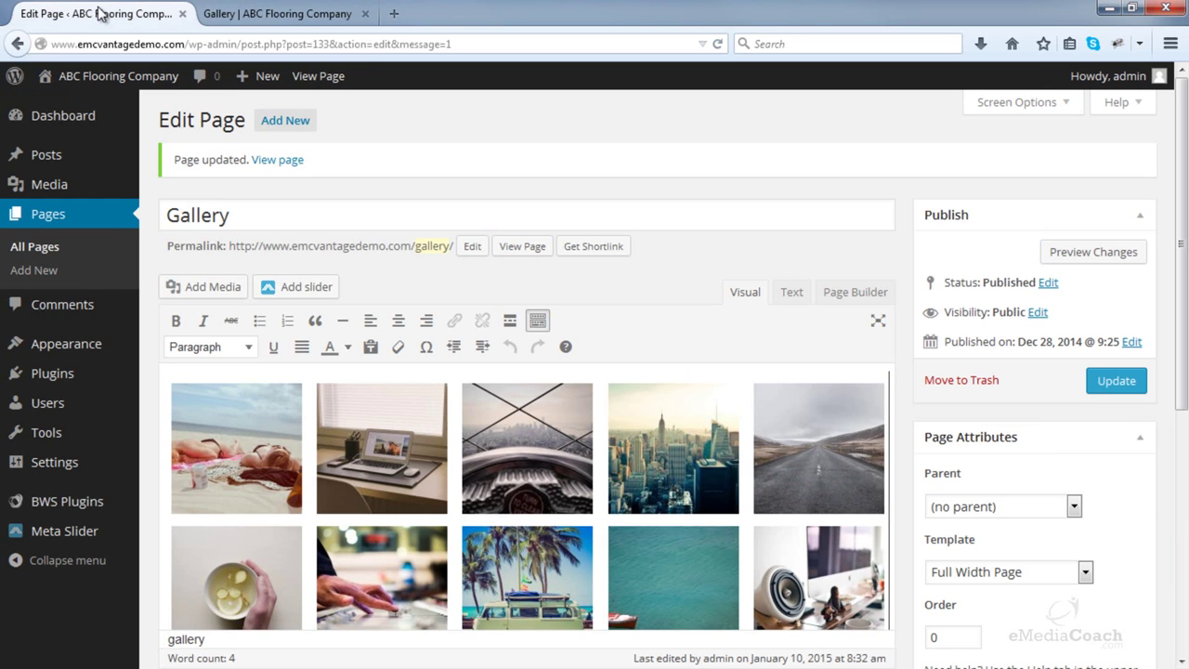
- Set the gallery's Columns to 3, update the Gallery page, and reload the live page
mouse_move(303, 424)
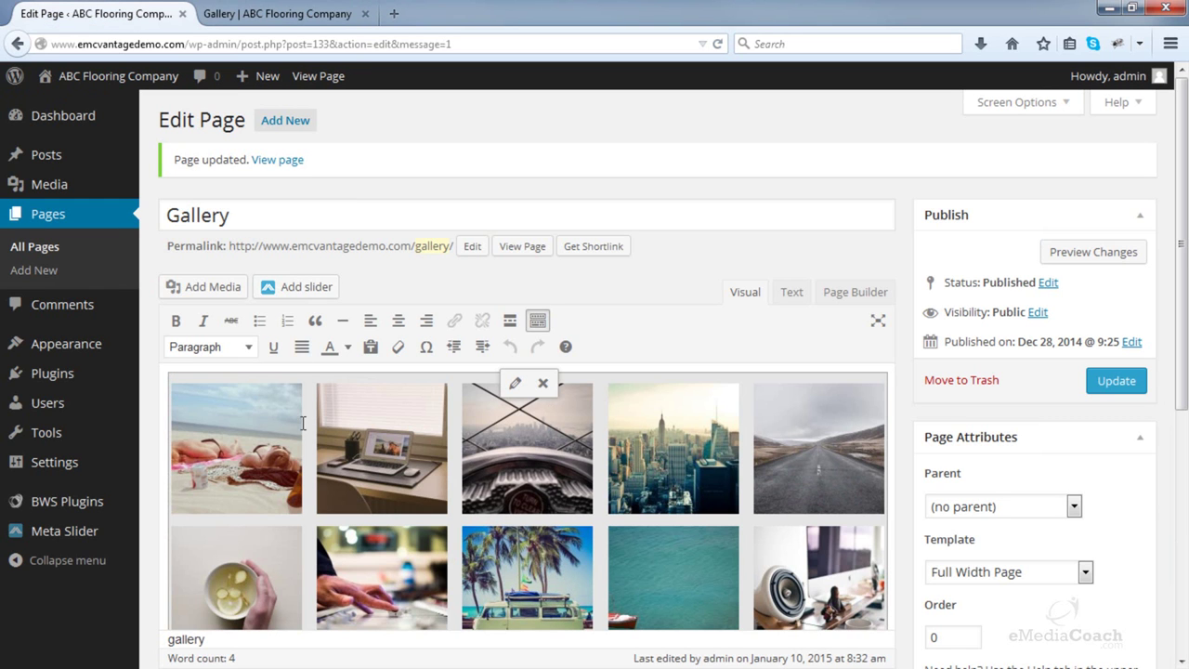
left_click(515, 384)
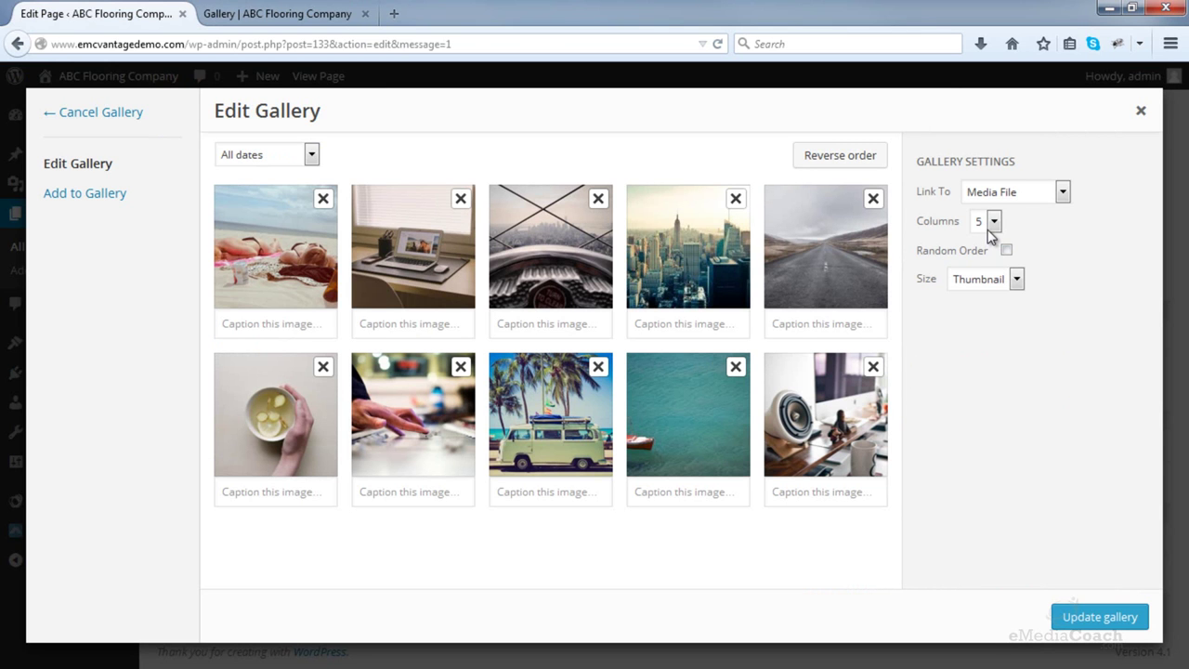
left_click(992, 221)
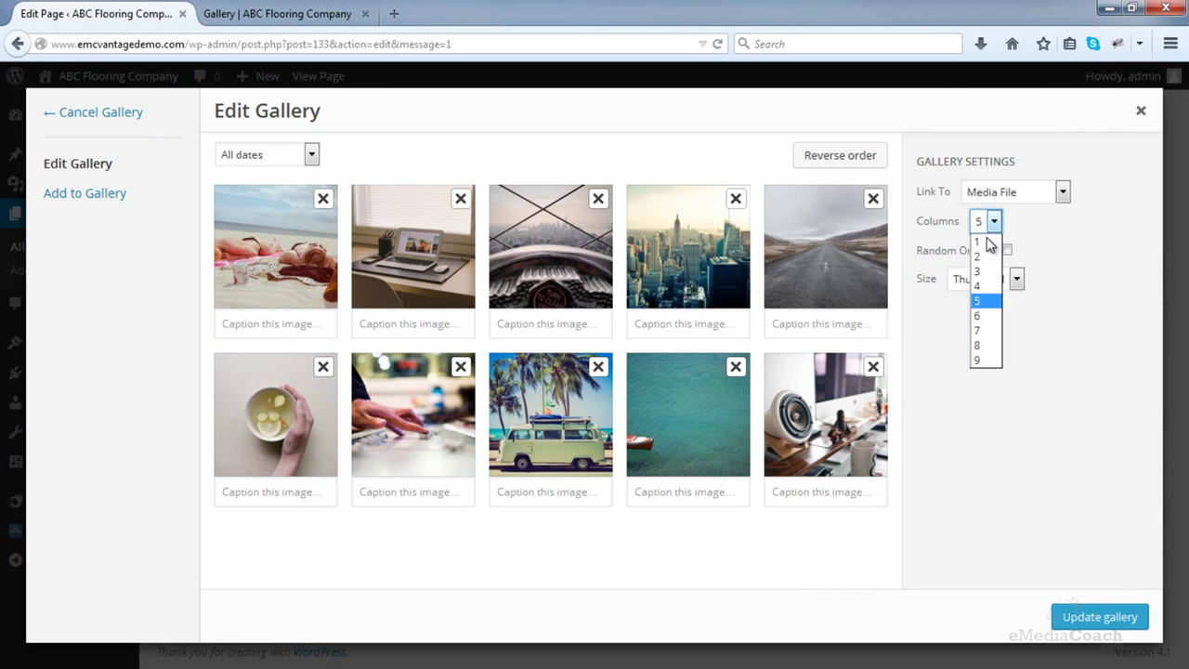
left_click(982, 270)
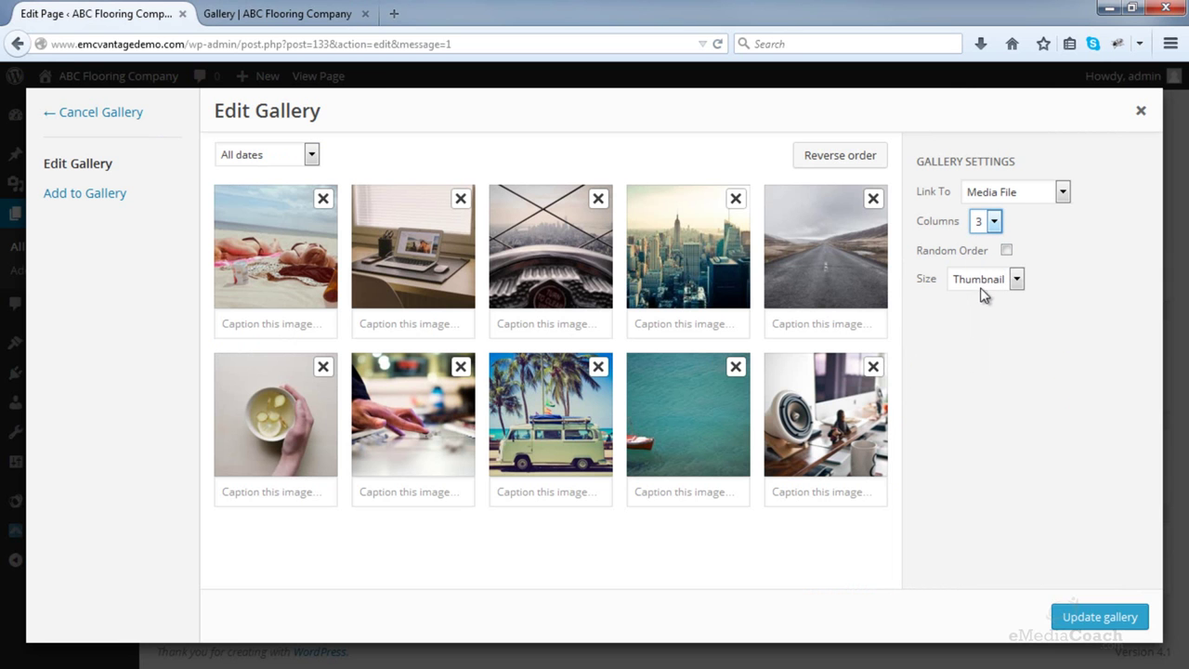
left_click(1101, 619)
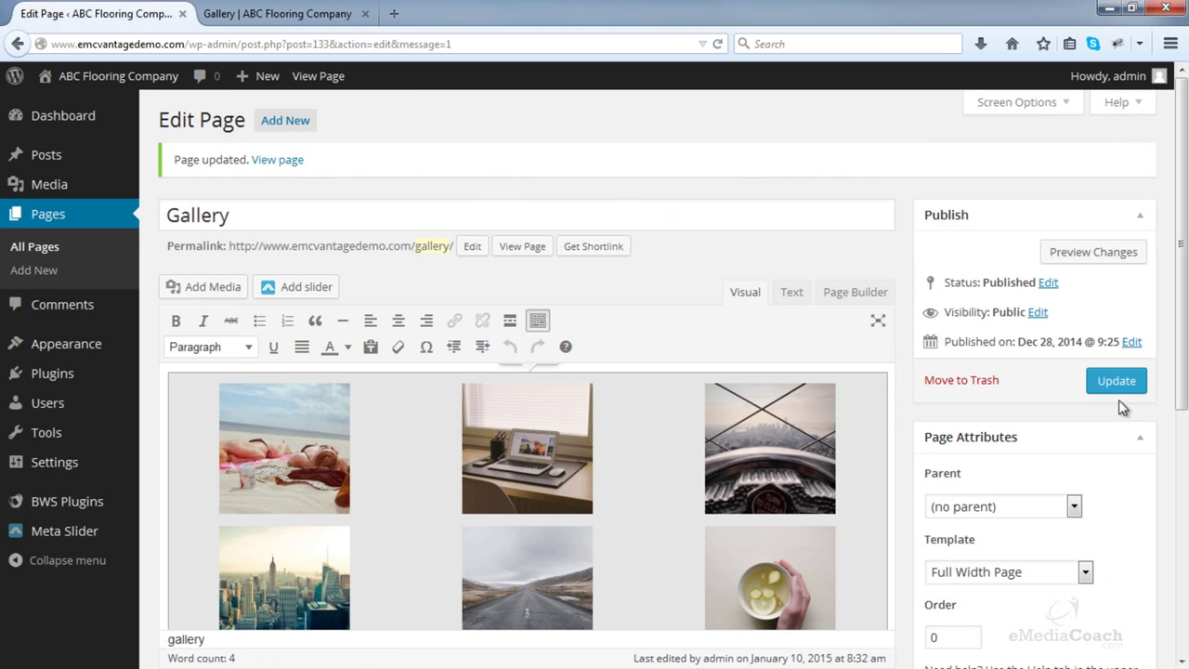
left_click(1121, 388)
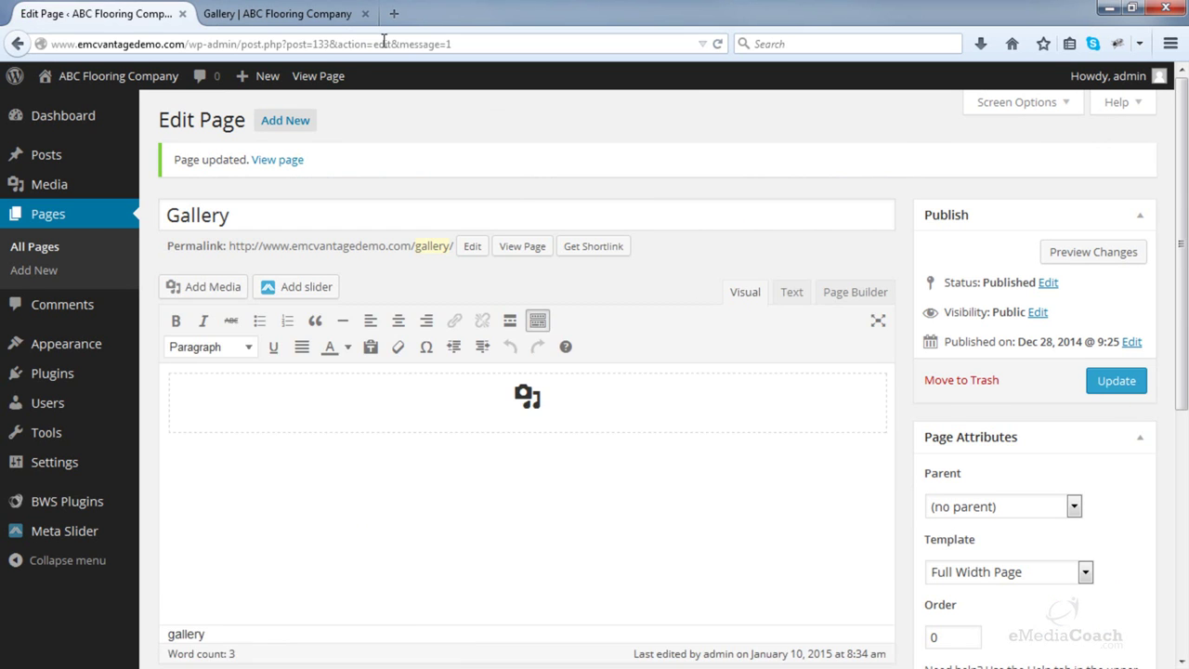
left_click(278, 13)
left_click(717, 44)
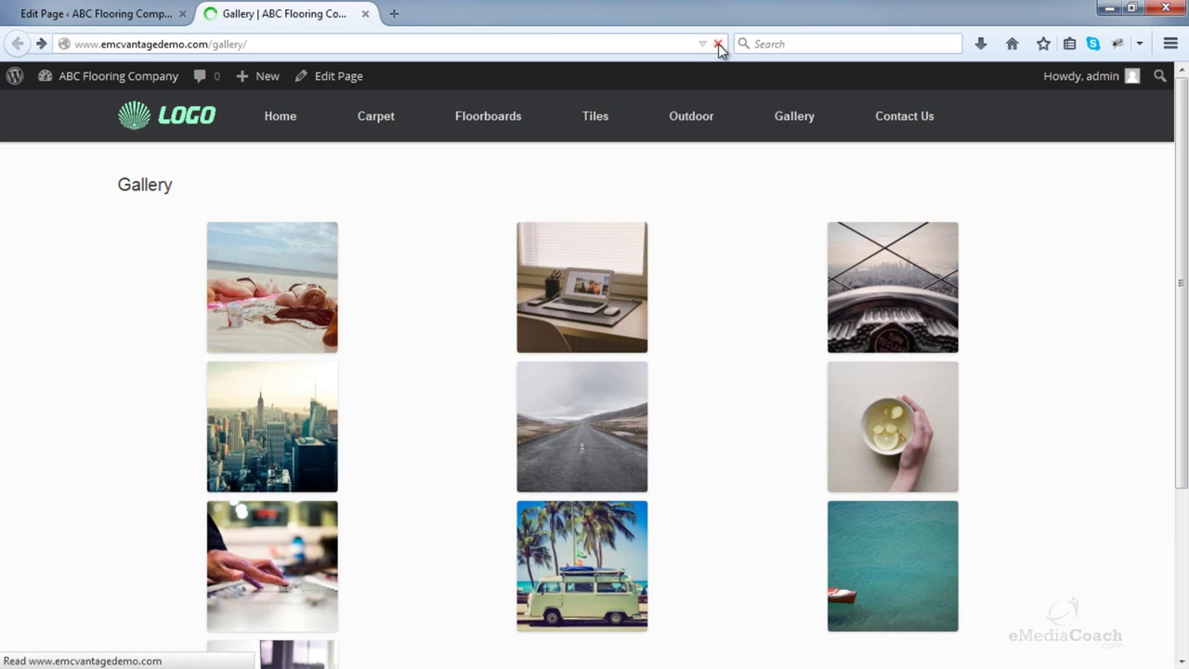
- Open the mixing-desk photo in the lightbox and advance to the next slide
scroll(952, 276, "down", 3)
scroll(952, 277, "up", 3)
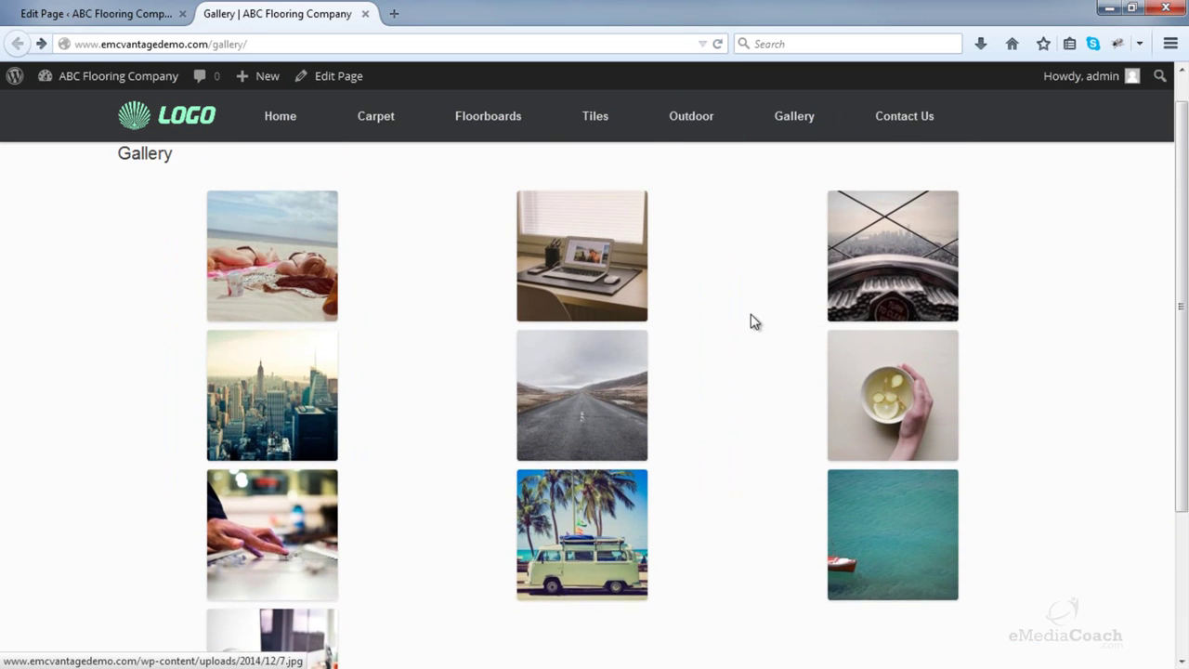
left_click(249, 516)
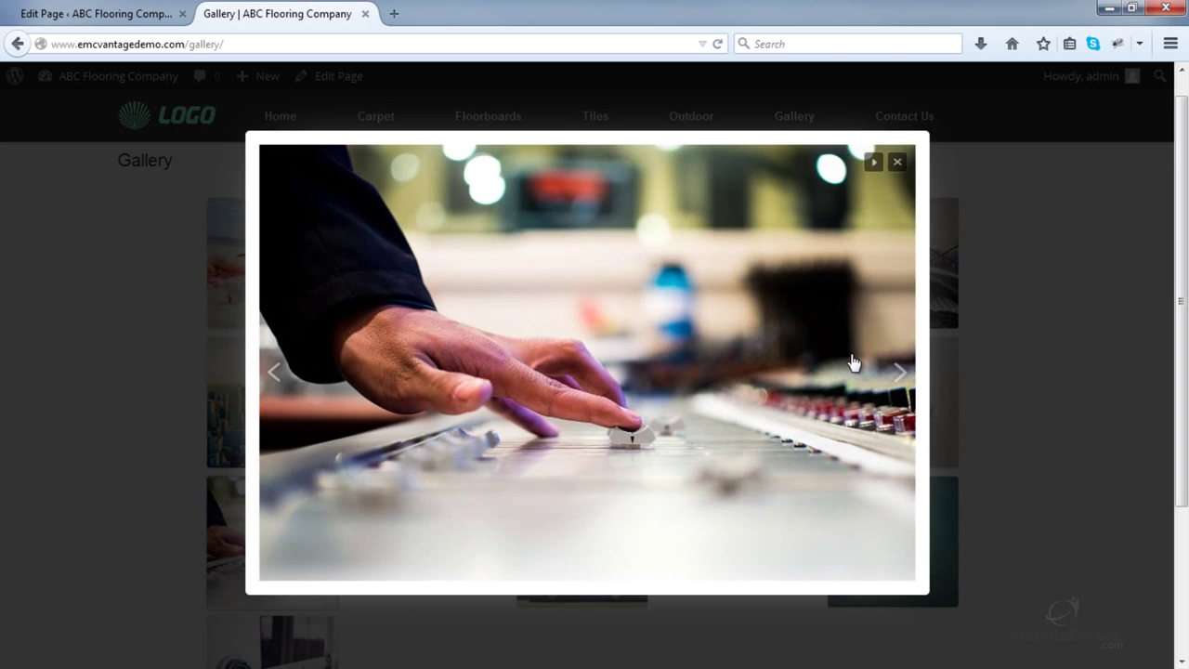
left_click(898, 373)
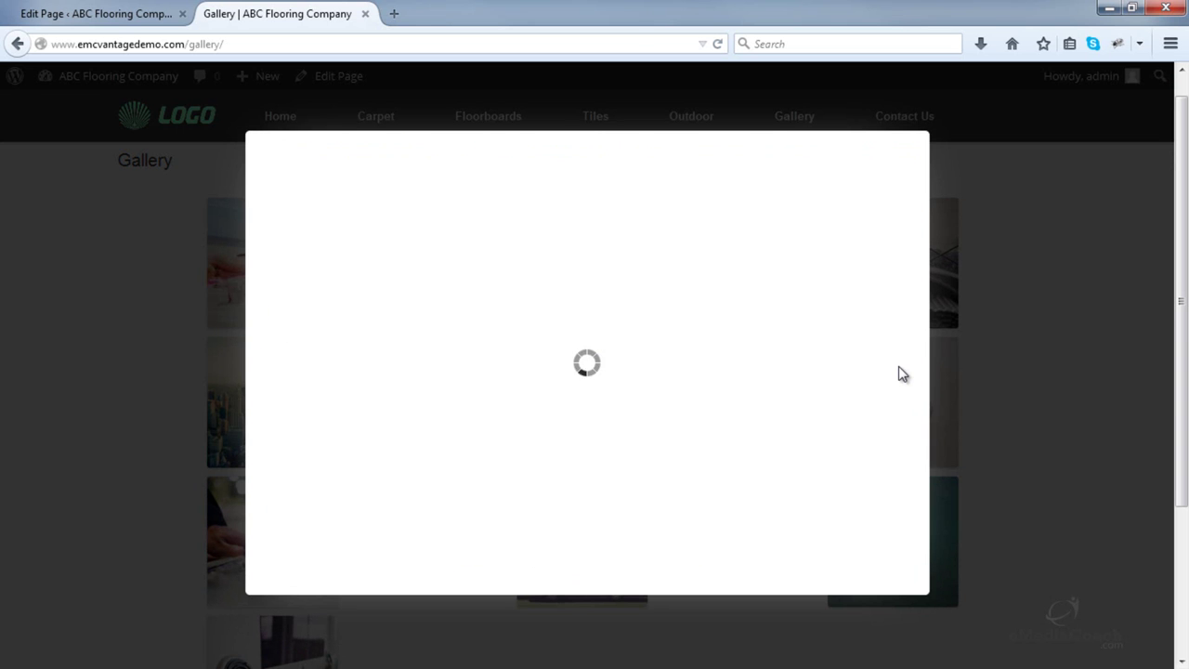
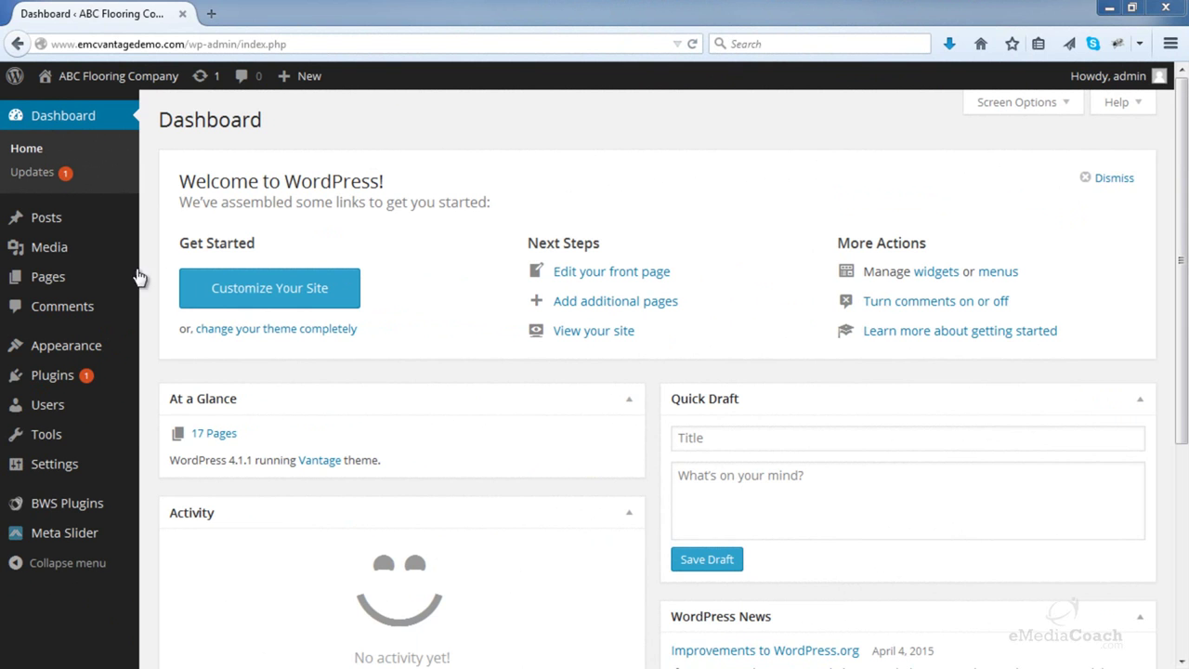
- Search the plugin directory for 'acurax social media'
mouse_move(54, 385)
left_click(168, 406)
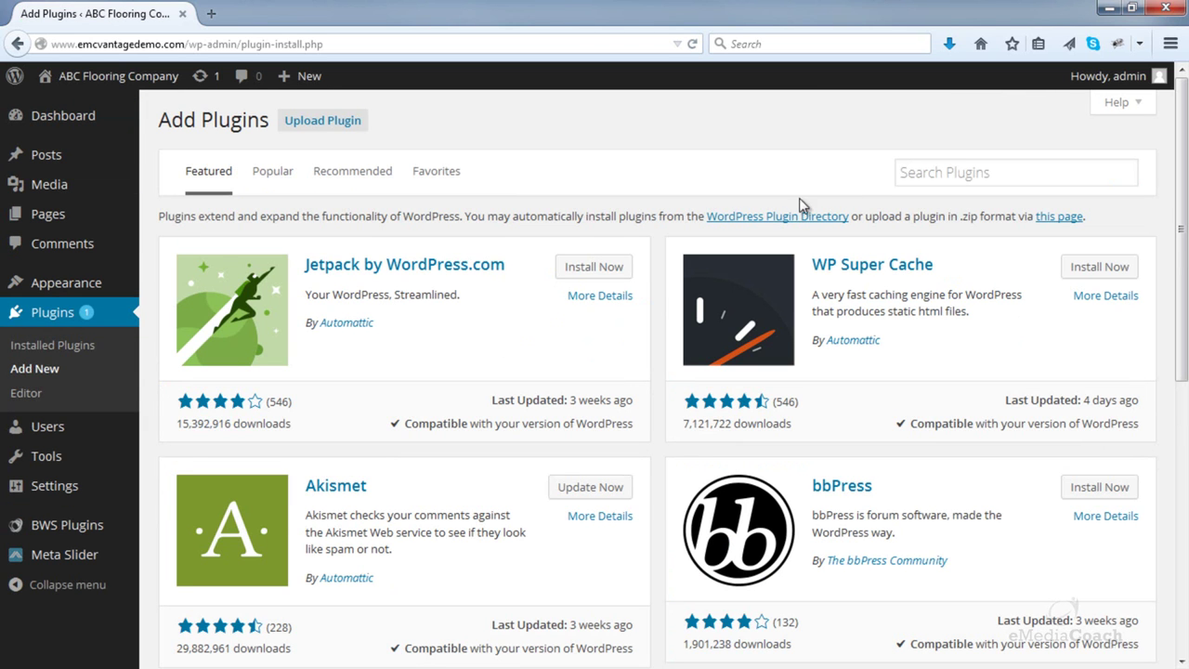
left_click(921, 171)
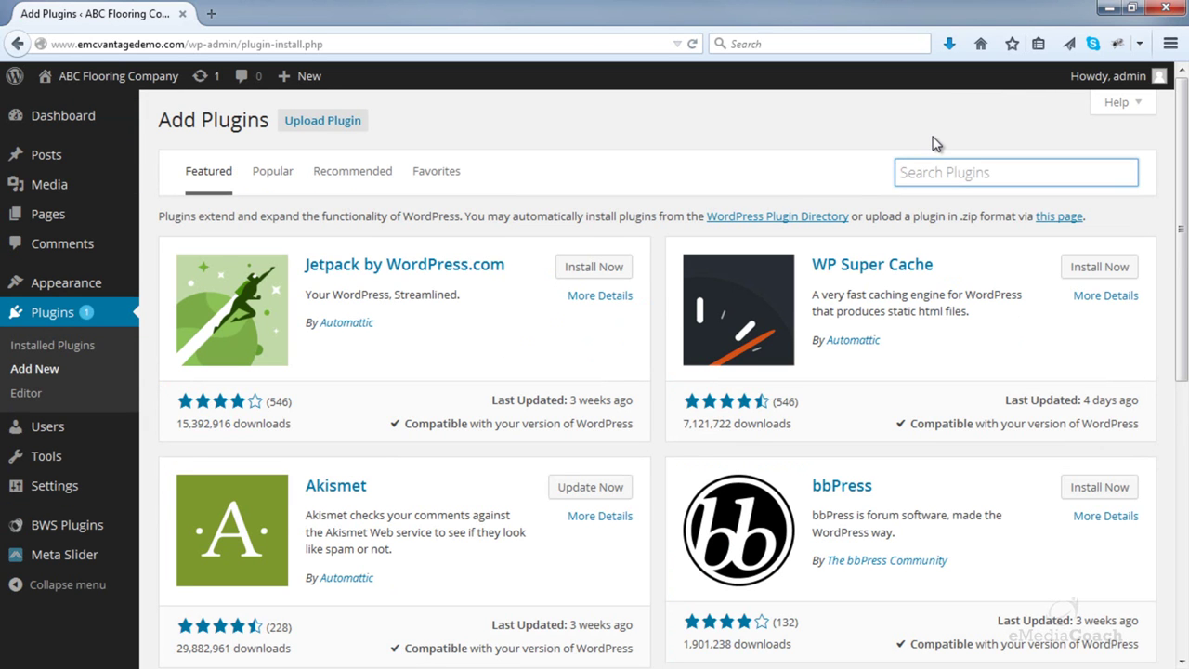
type("acurax soc")
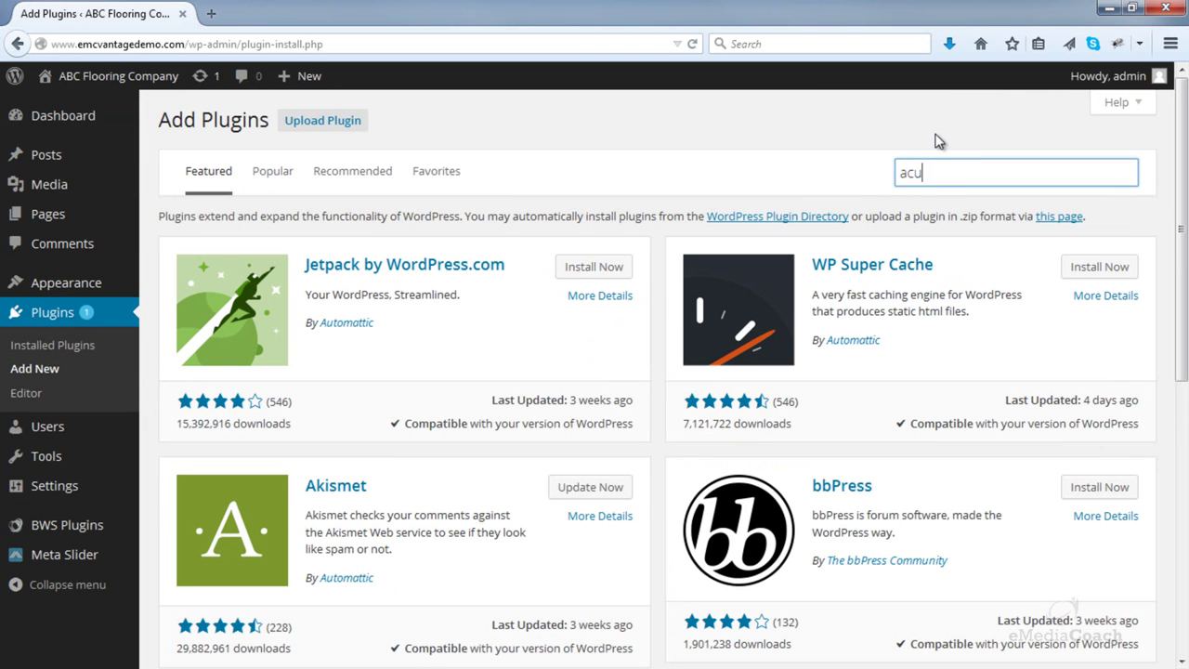
type("ial media")
key("Return")
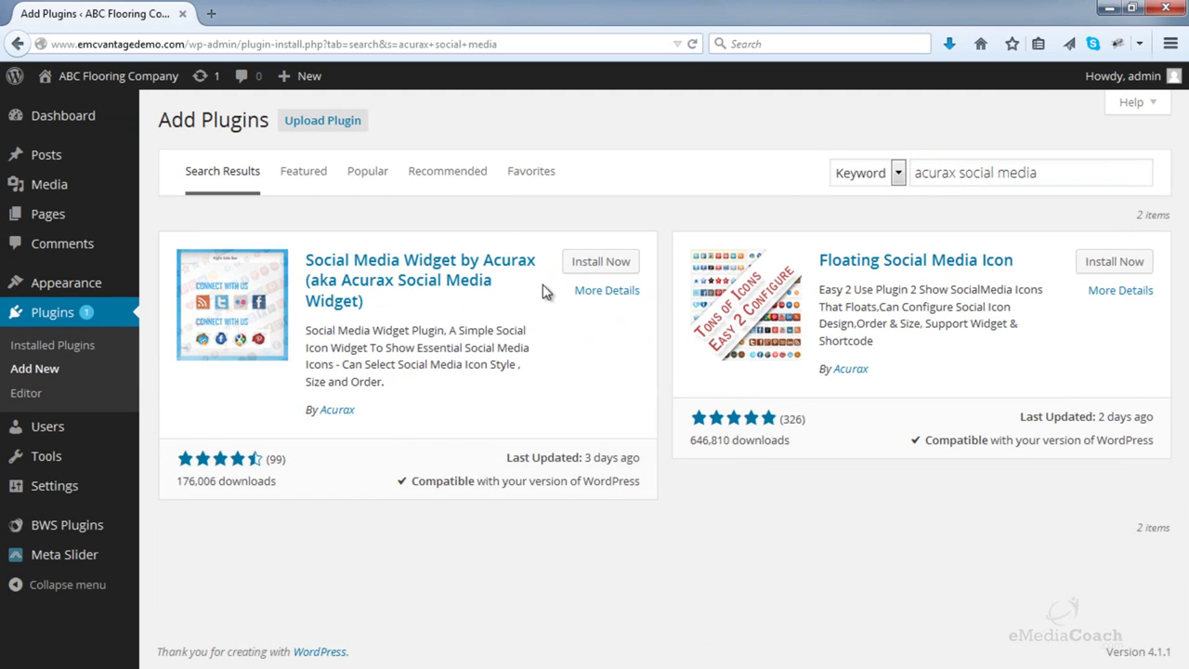
- Install the Social Media Widget by Acurax plugin and activate it
left_click(585, 263)
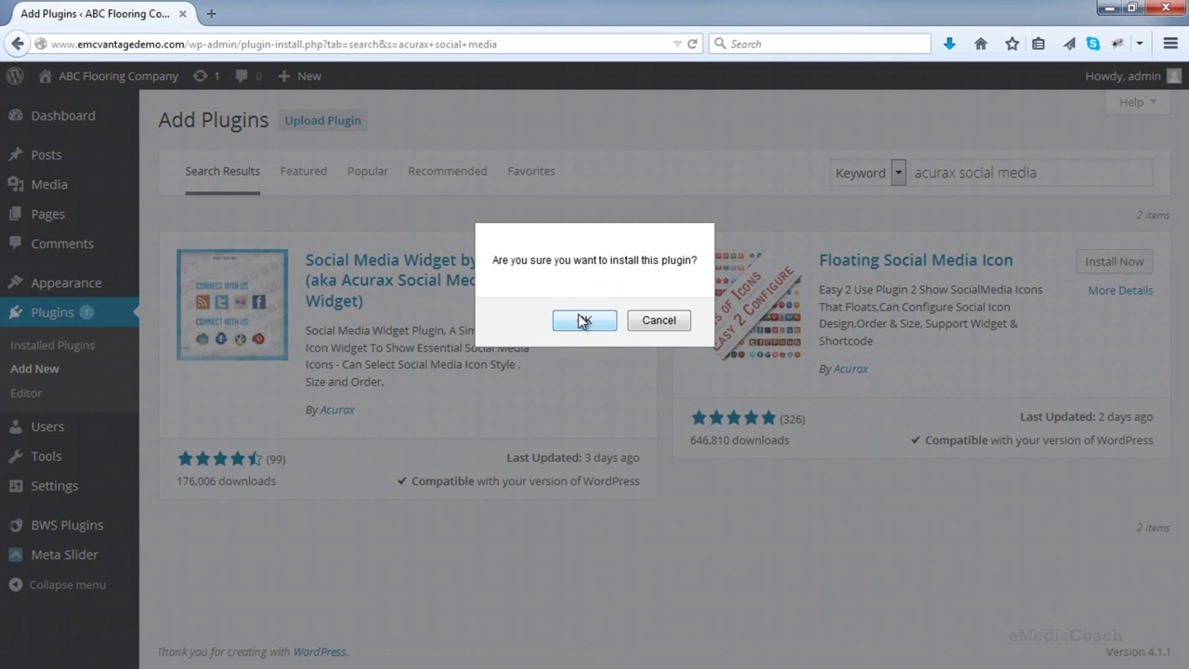
left_click(581, 319)
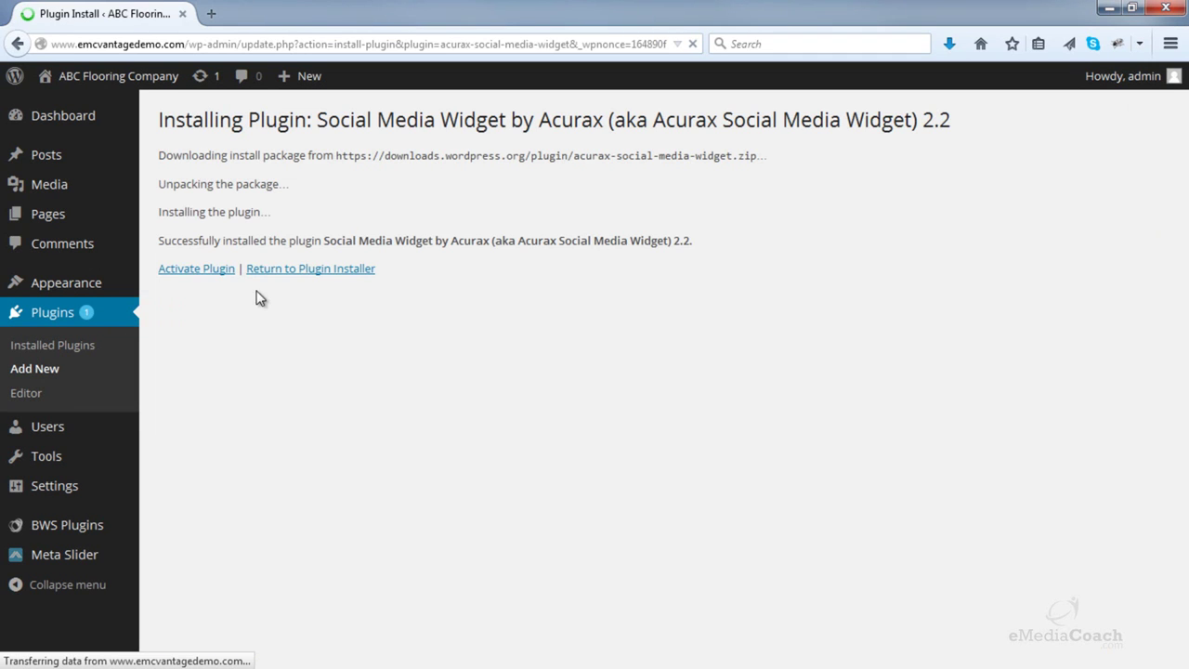
left_click(191, 279)
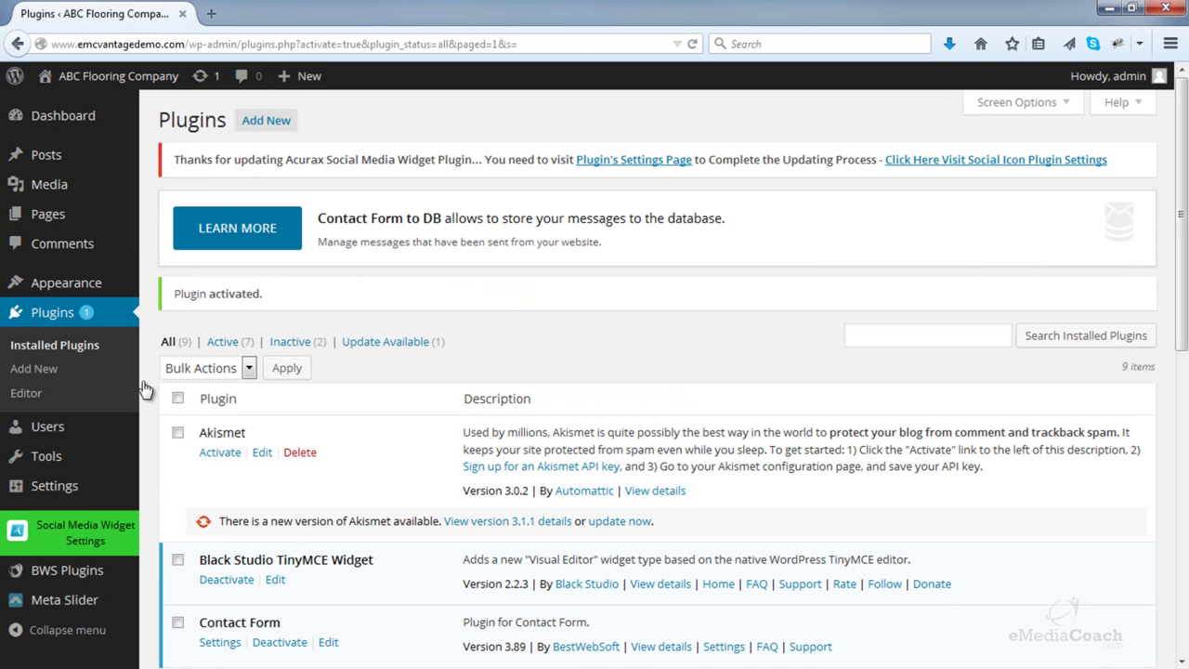
mouse_move(76, 543)
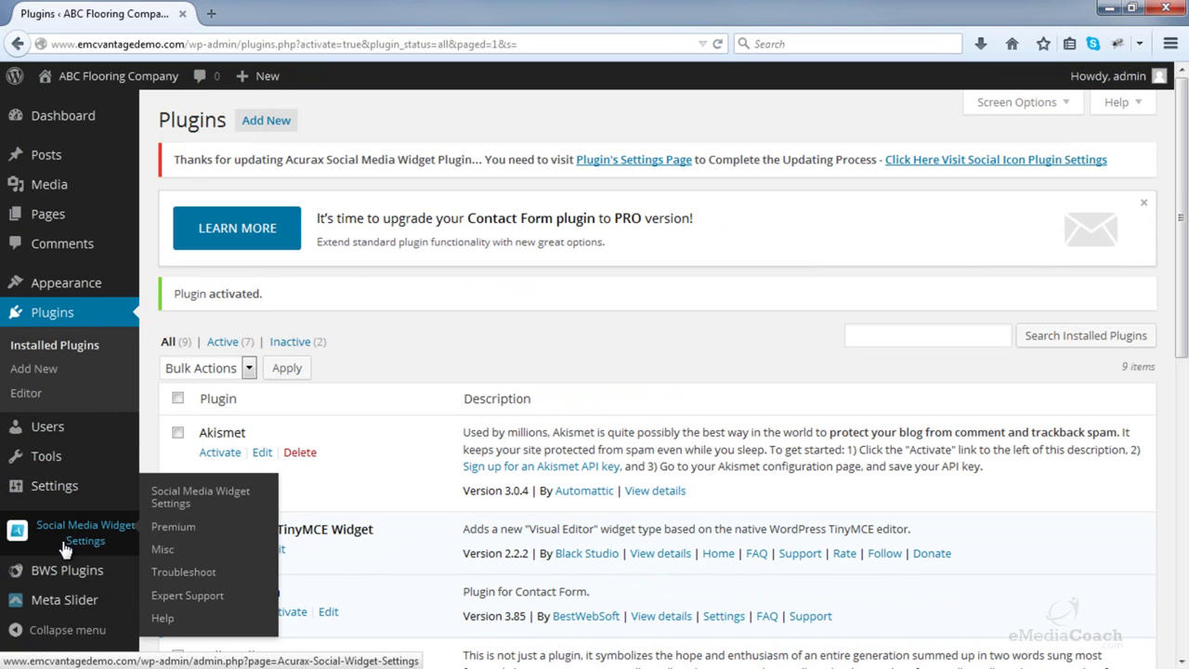
- In the Social Media Widget settings, choose Theme 14 and a 40px X 40px icon size
left_click(171, 508)
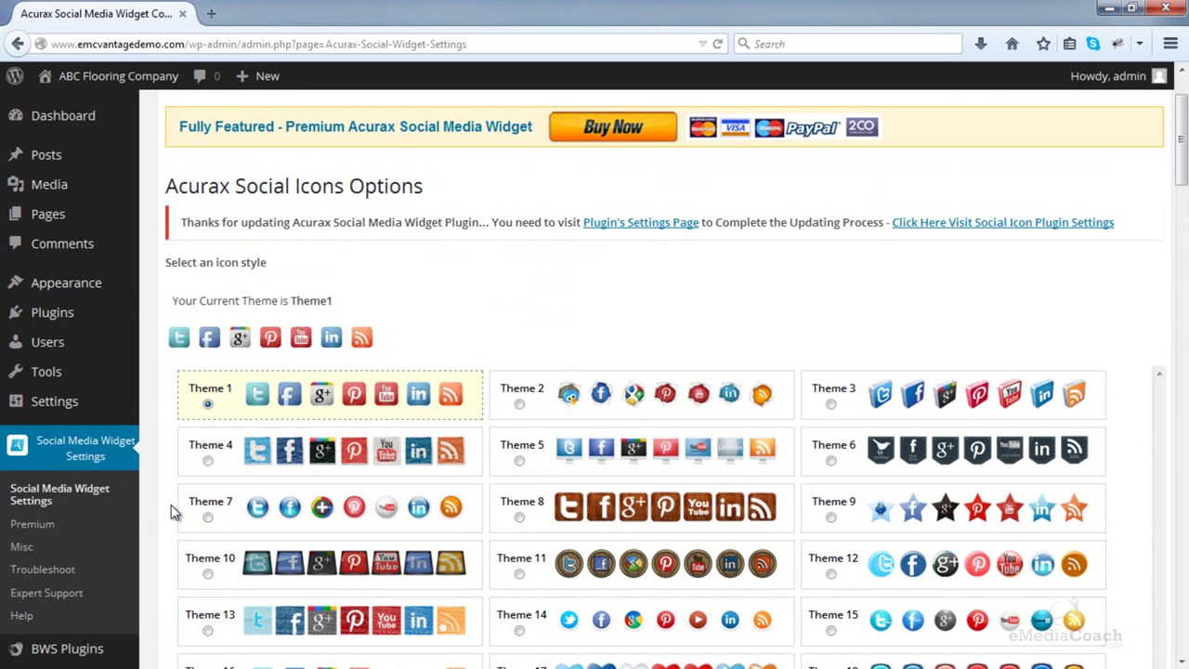
scroll(171, 509, "down", 5)
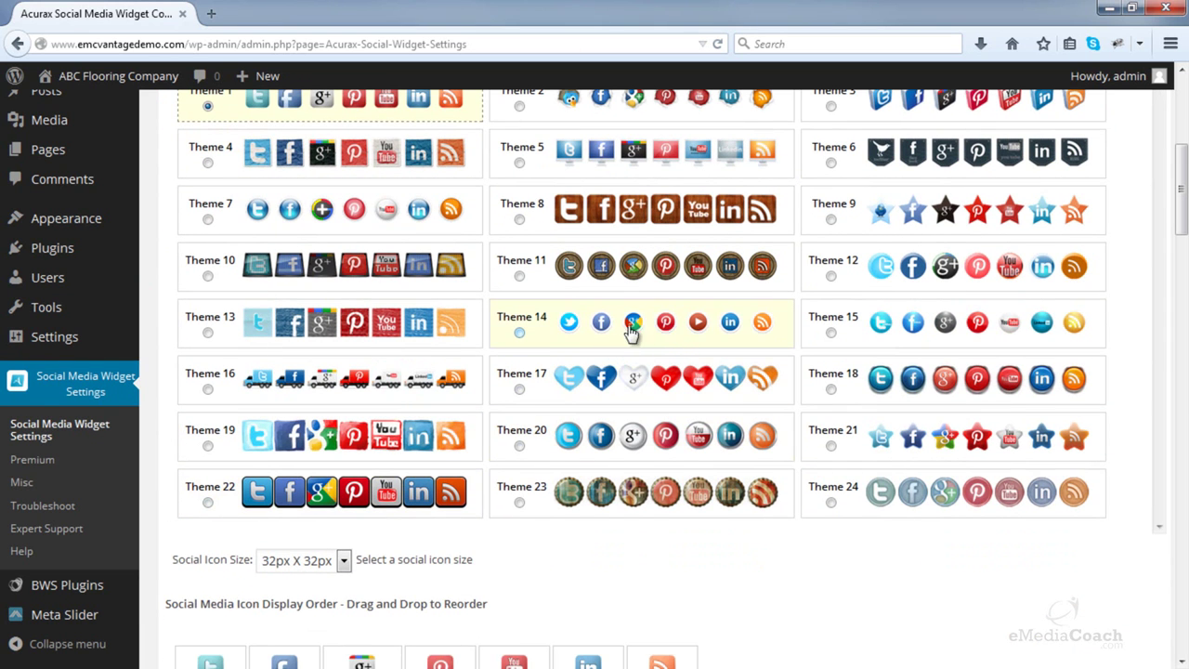
left_click(519, 332)
key("F5")
scroll(518, 336, "down", 2)
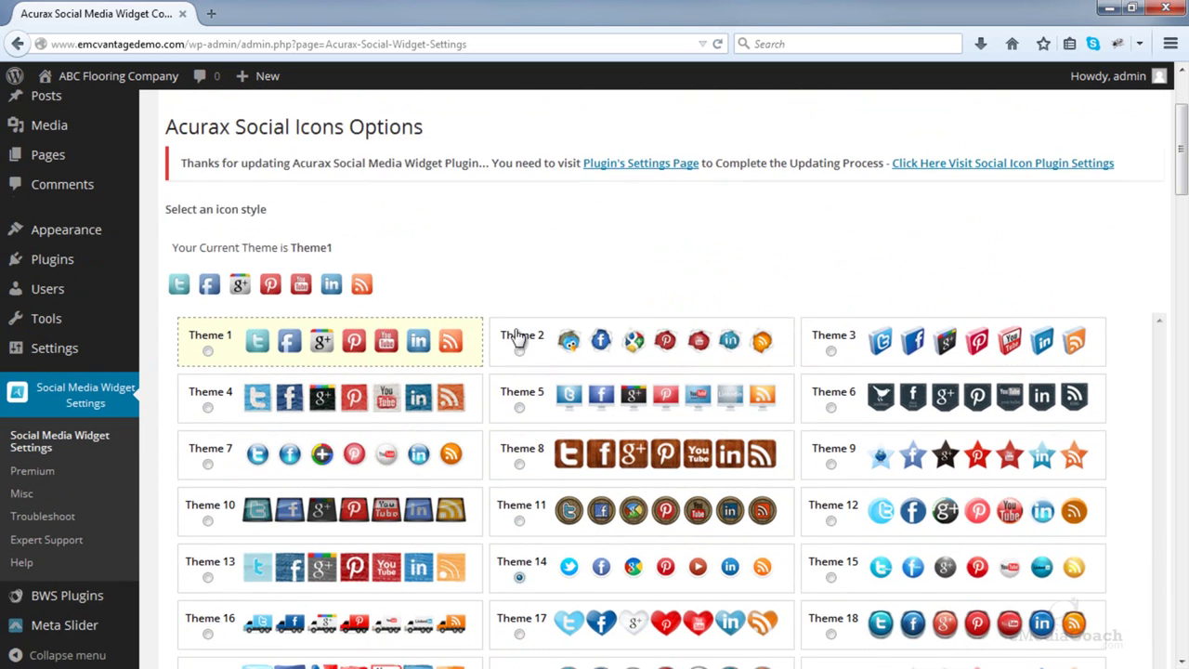
scroll(422, 404, "down", 5)
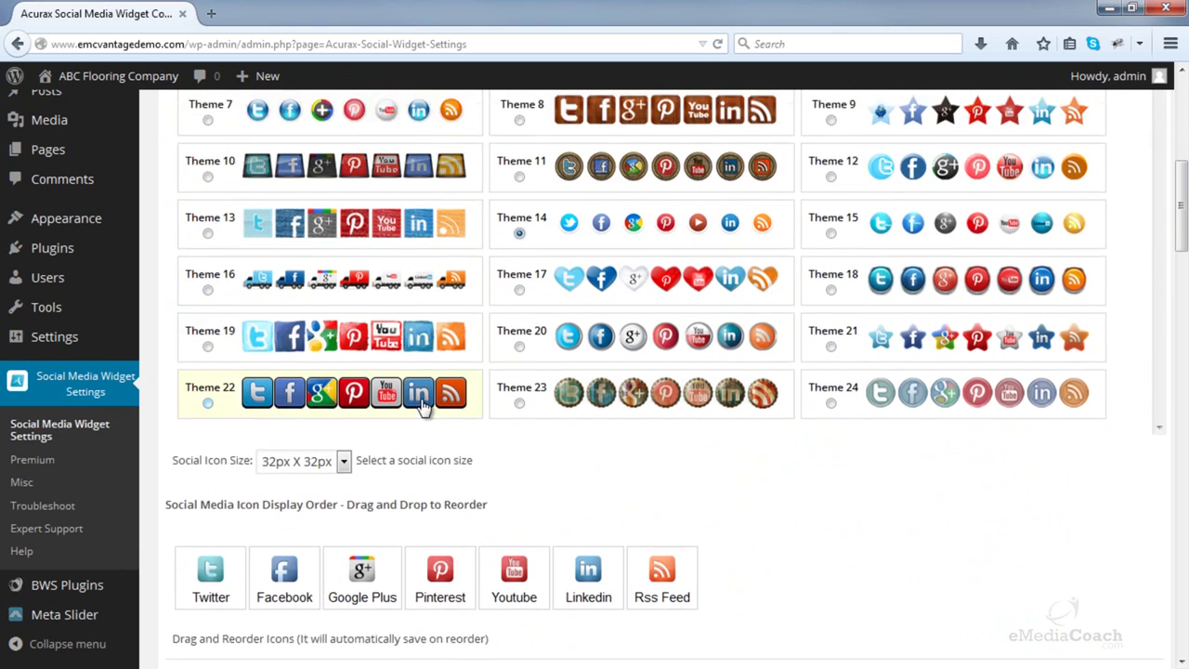
scroll(422, 404, "down", 2)
left_click(343, 362)
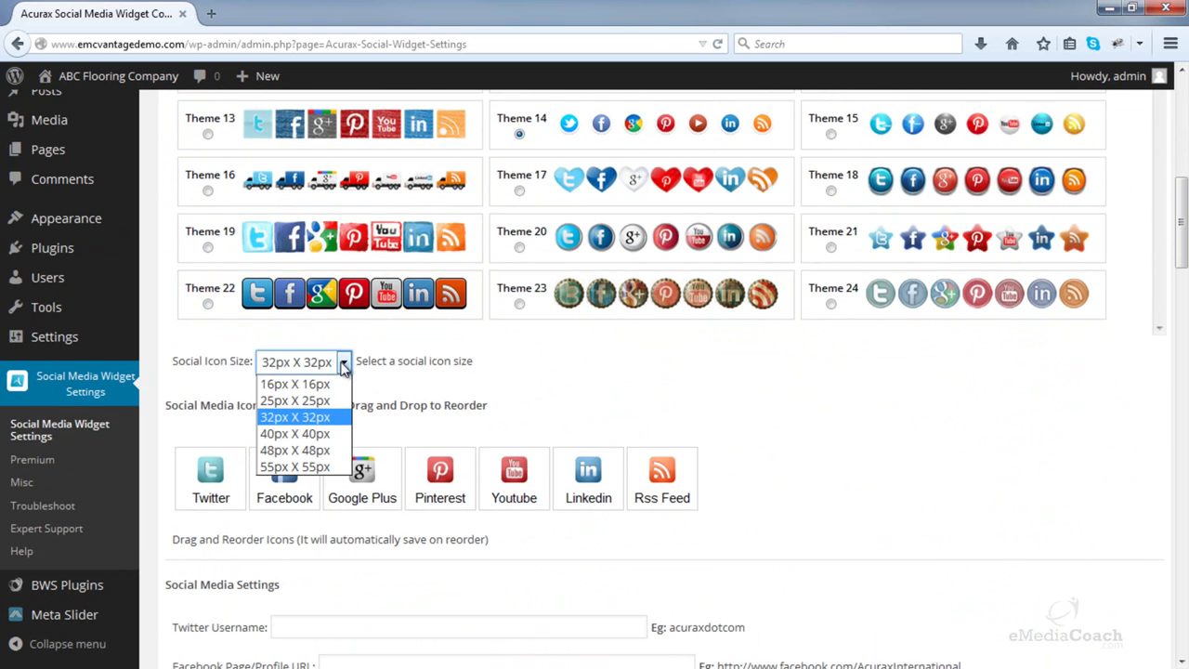
left_click(314, 434)
- Reorder the icons so Facebook comes first, then Google Plus, with Pinterest ahead of Twitter
scroll(314, 434, "down", 4)
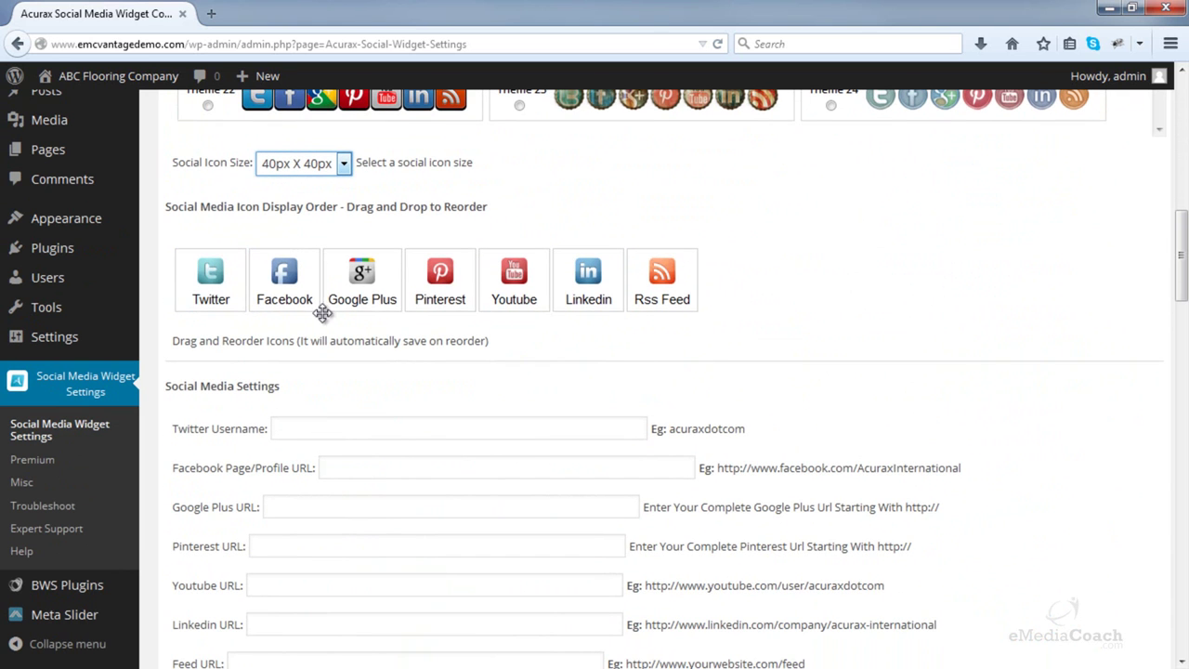
left_click_drag(323, 309, 446, 288)
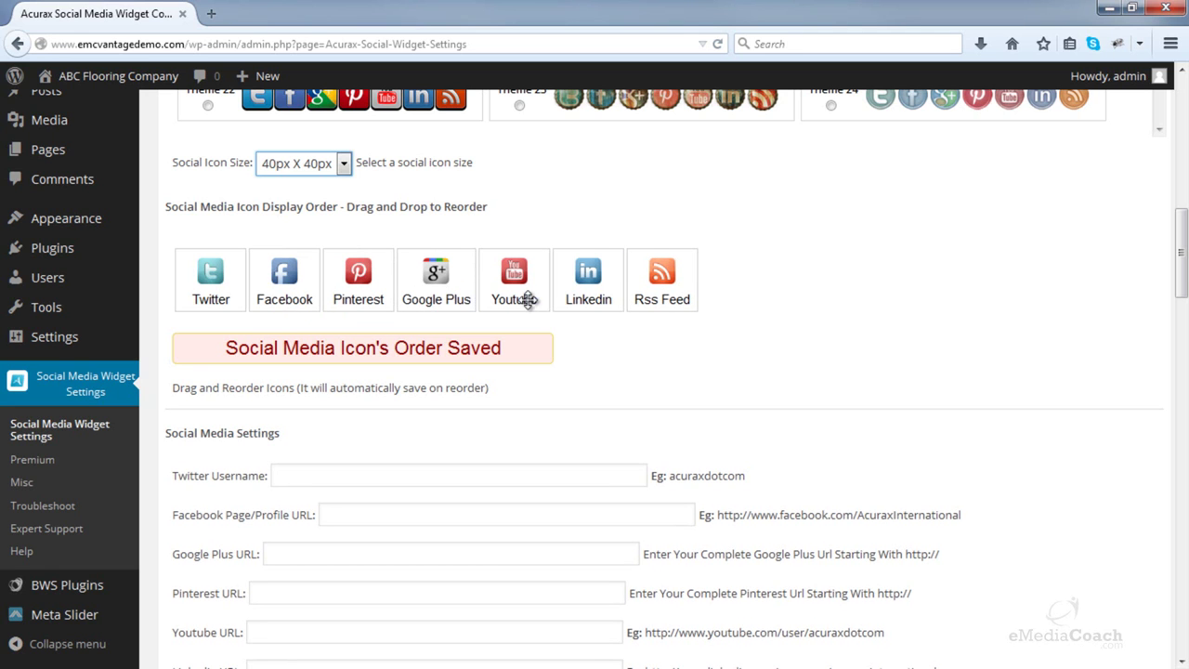
left_click_drag(300, 292, 205, 292)
left_click_drag(432, 286, 283, 286)
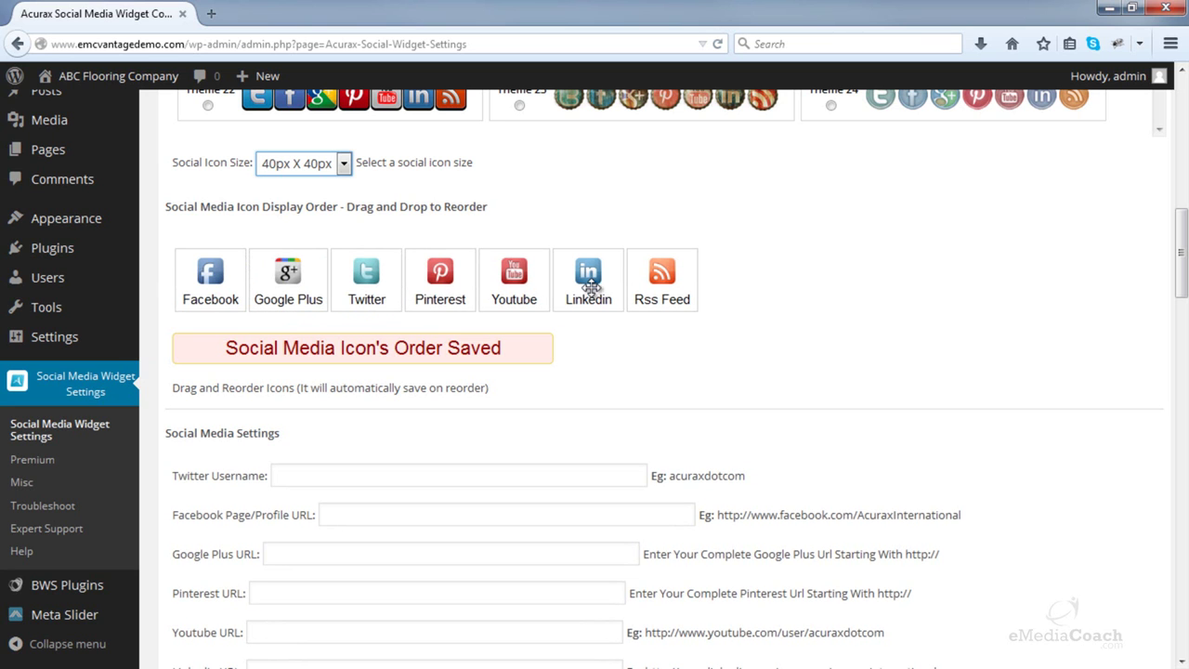
left_click_drag(442, 268, 353, 274)
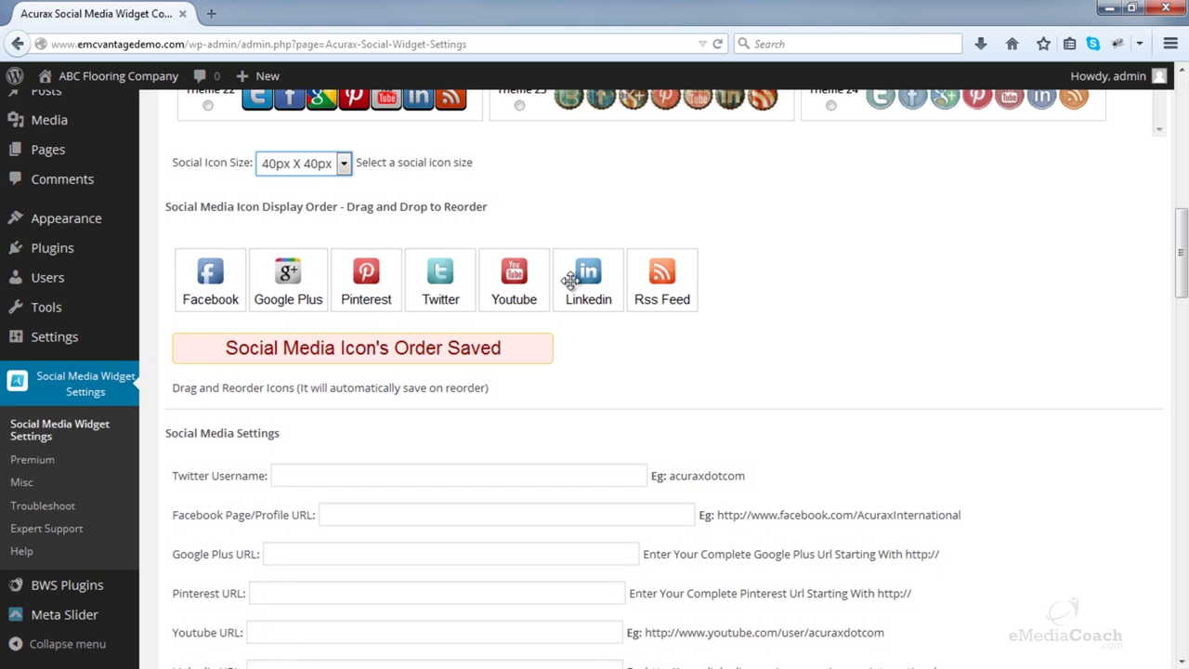
scroll(613, 348, "down", 4)
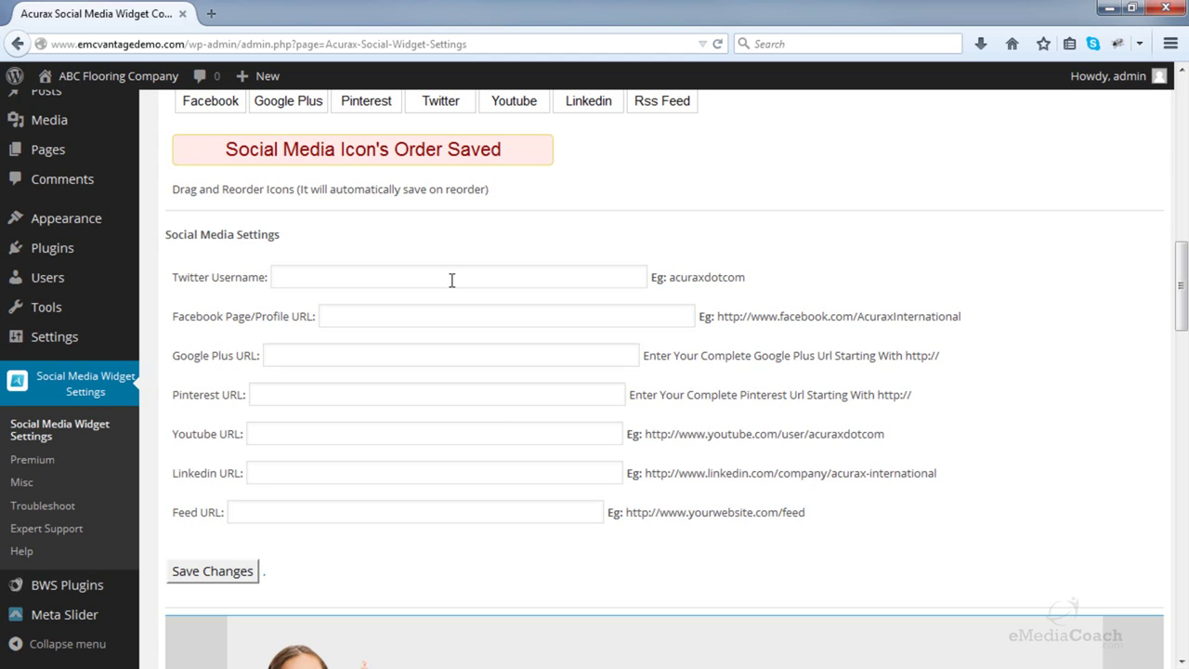
- Enter the company's Twitter username plus its Facebook and Google Plus profile URLs
left_click(451, 280)
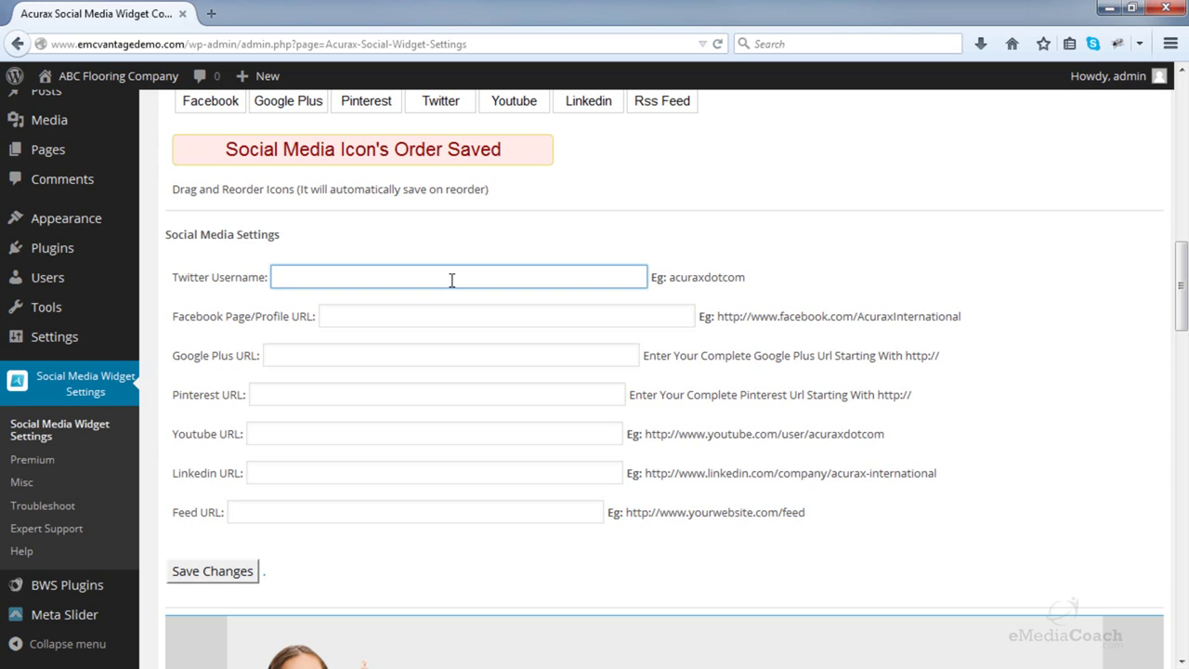
type("emediacoach")
key("Tab")
type("ht")
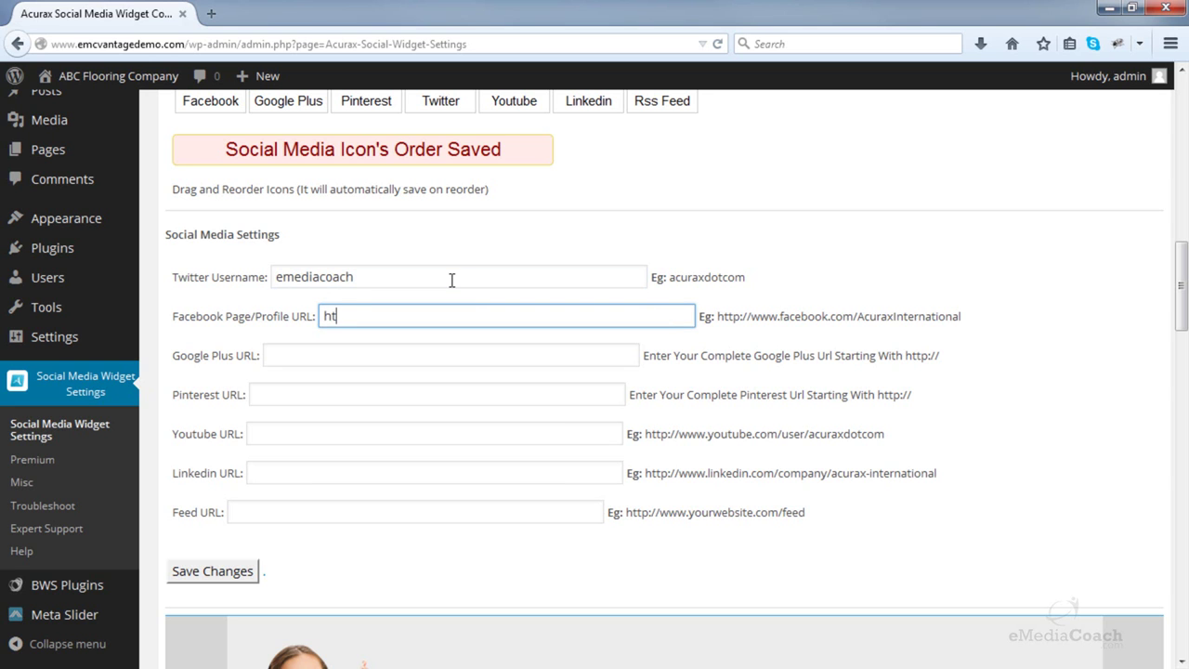
type("tp://www.facebook.com")
type("/emediacoach")
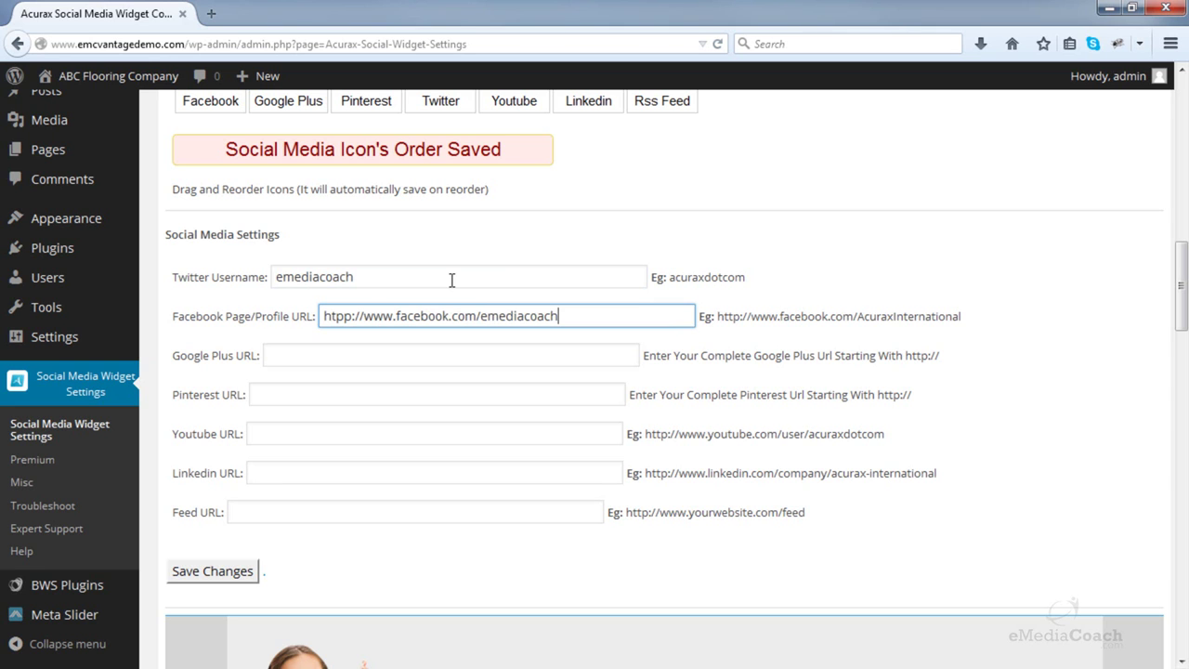
key("Tab")
type("http://www.google.com/")
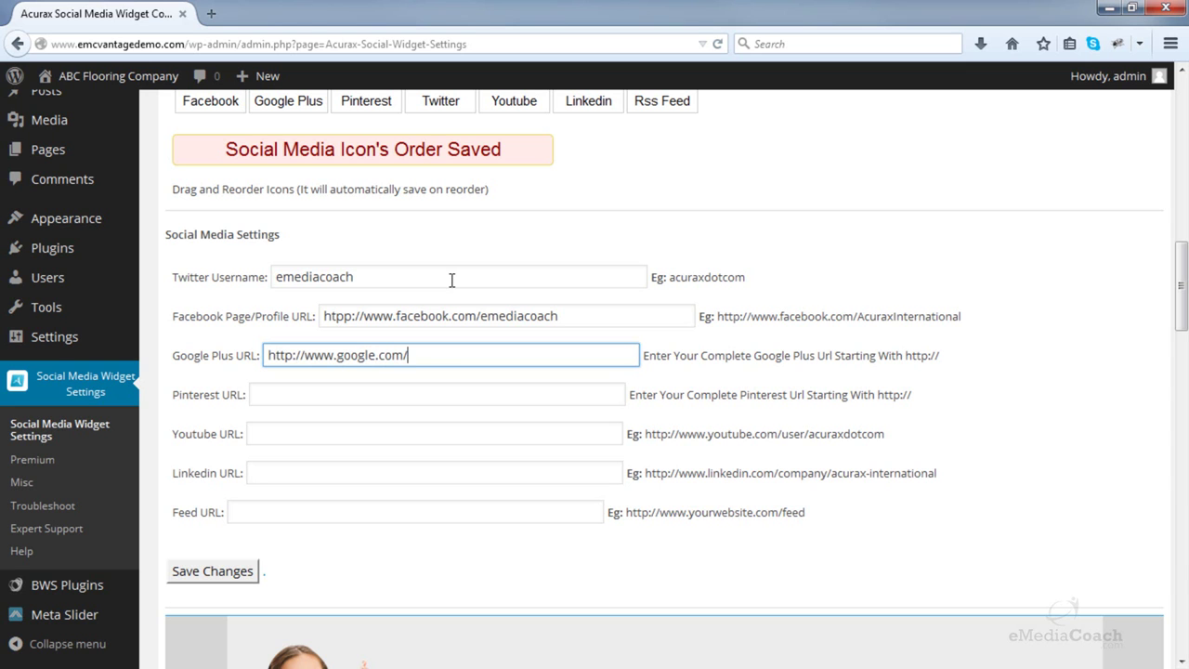
type("emediacoach")
key("Tab")
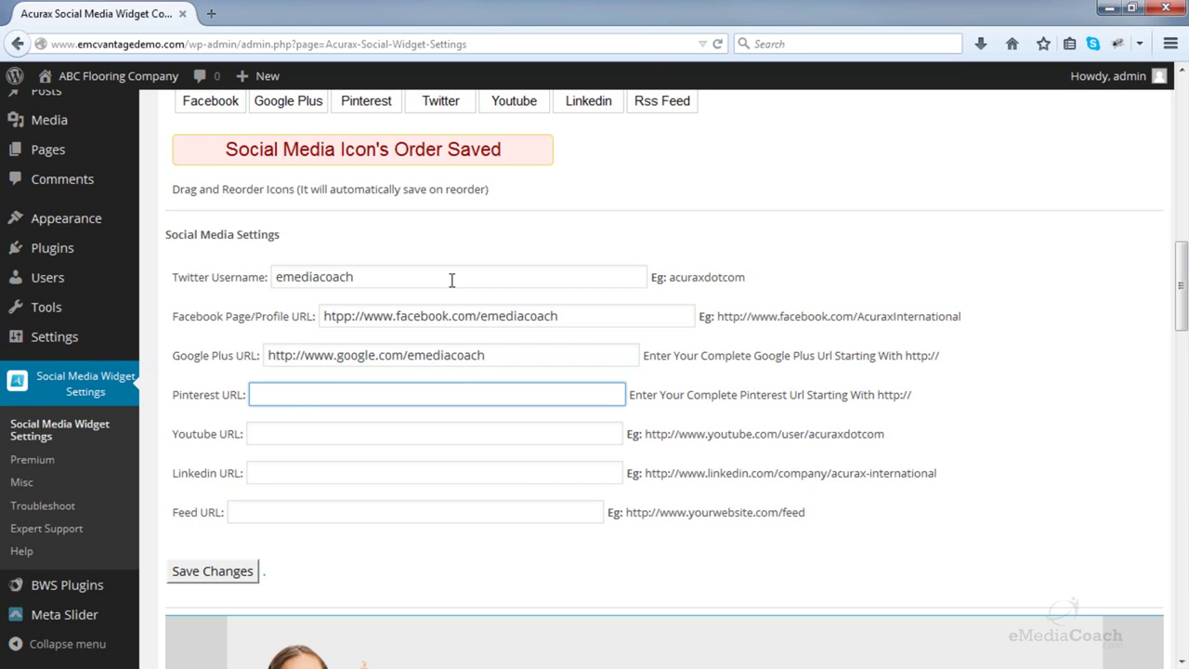
- Add the Youtube and Linkedin profile URLs, skipping Pinterest, and save the settings
key("Tab")
type("ht")
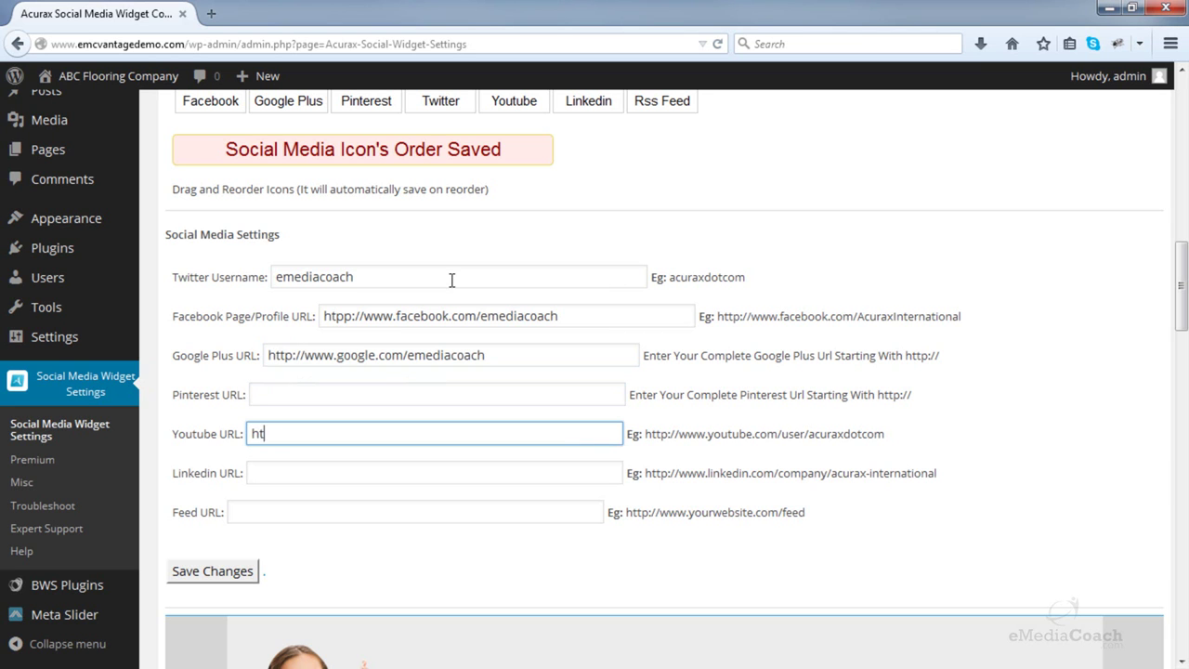
type("tp://www.youtub")
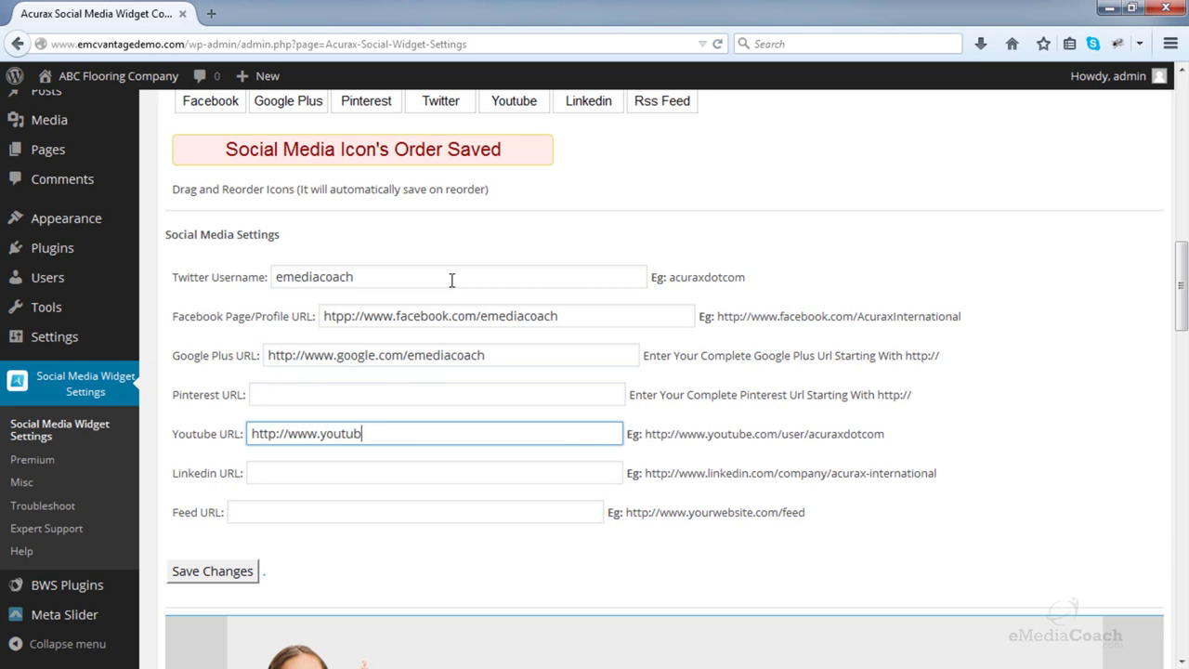
type("e.com/emediacoach")
key("Tab")
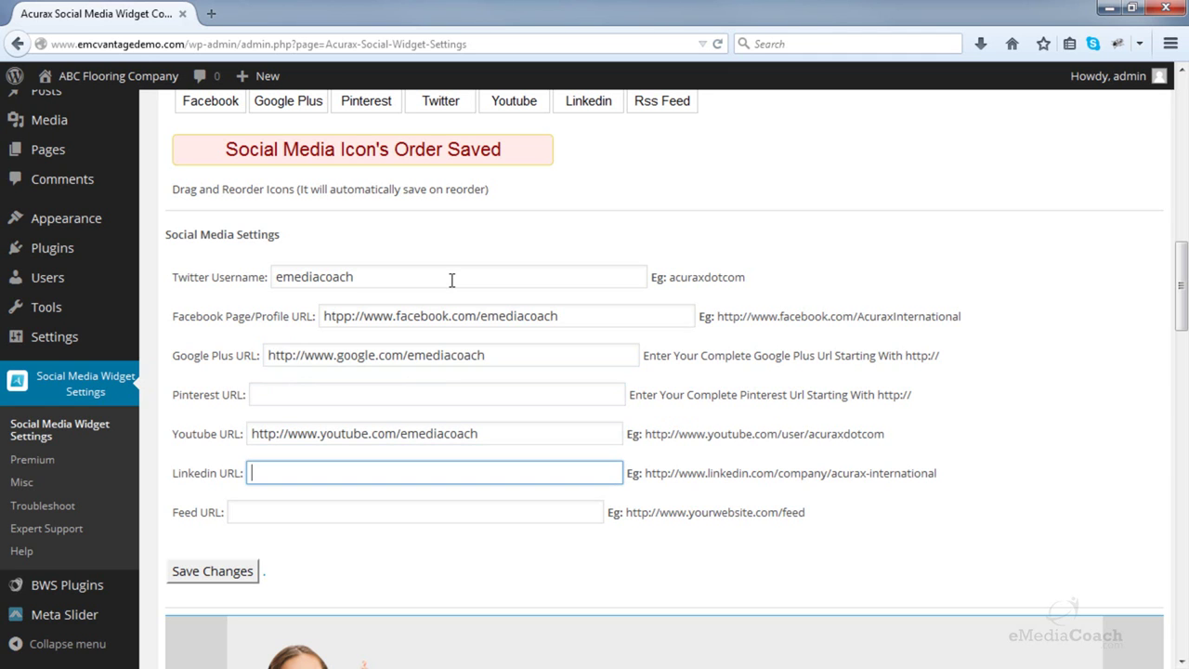
type("htt://www.linkedin.co")
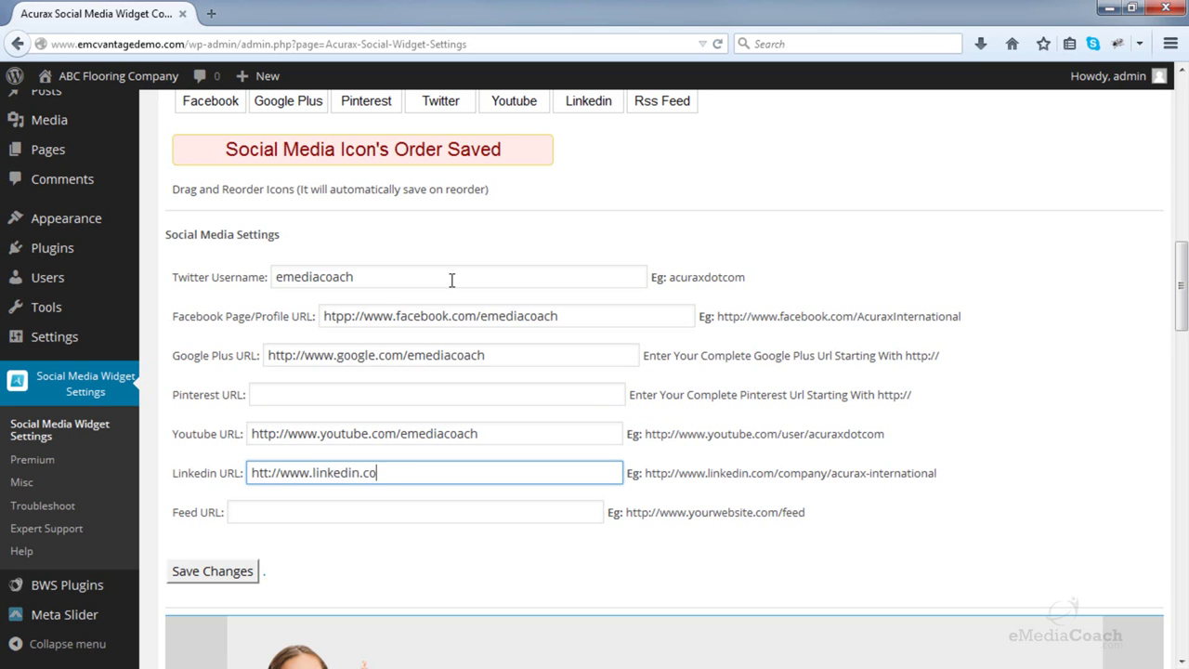
type("m/emediacoach")
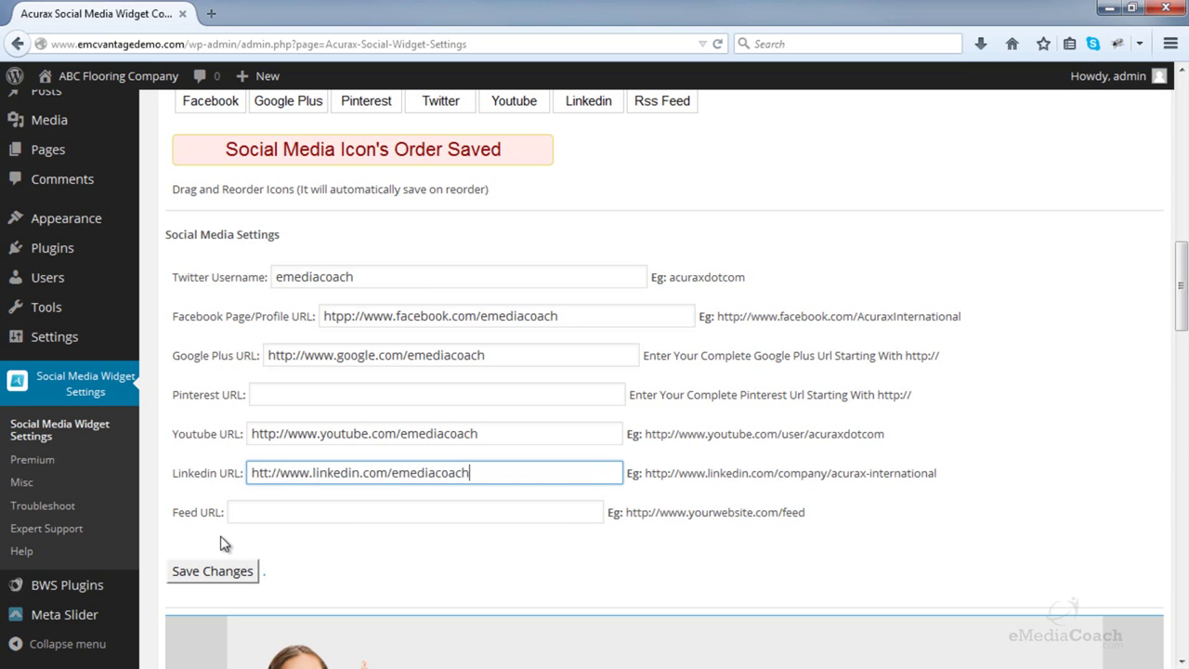
left_click(215, 571)
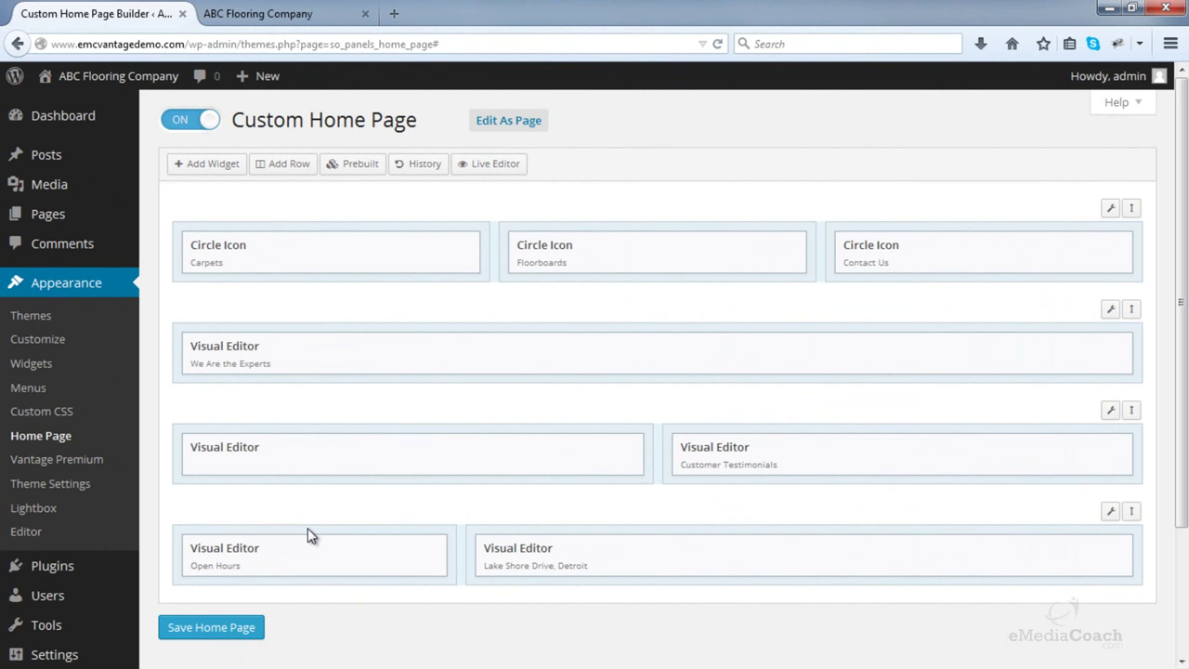
- Add the Acurax Social Media Widget under Open Hours, save the home page, and reload the live site
left_click(308, 527)
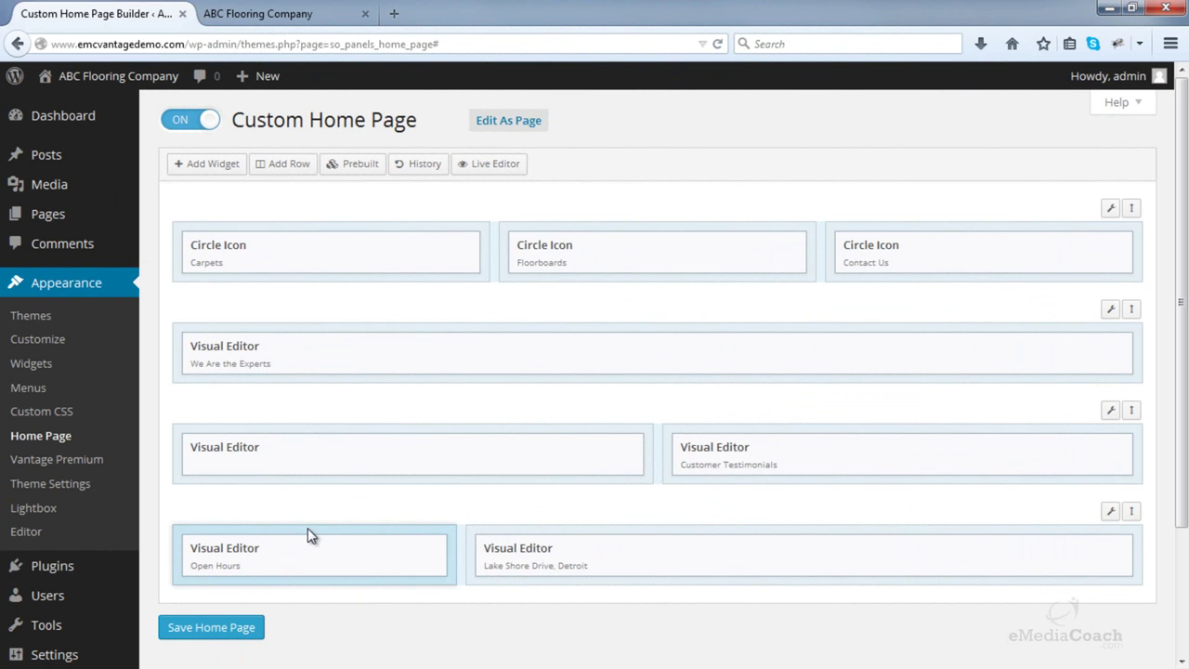
left_click(223, 165)
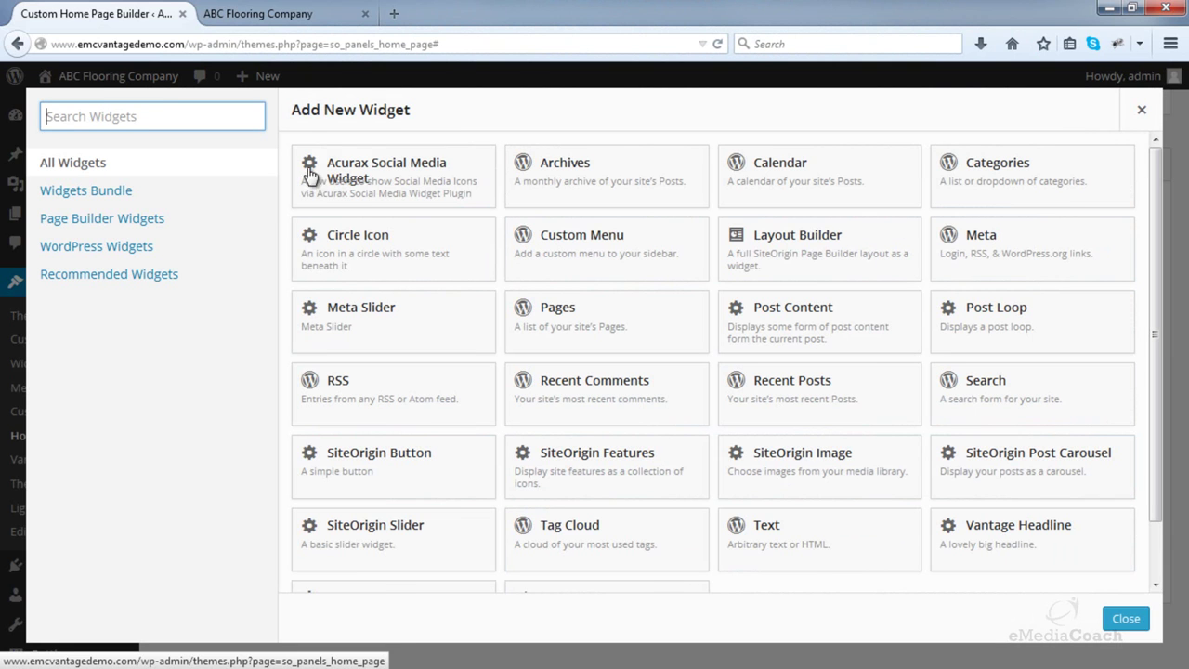
left_click(358, 174)
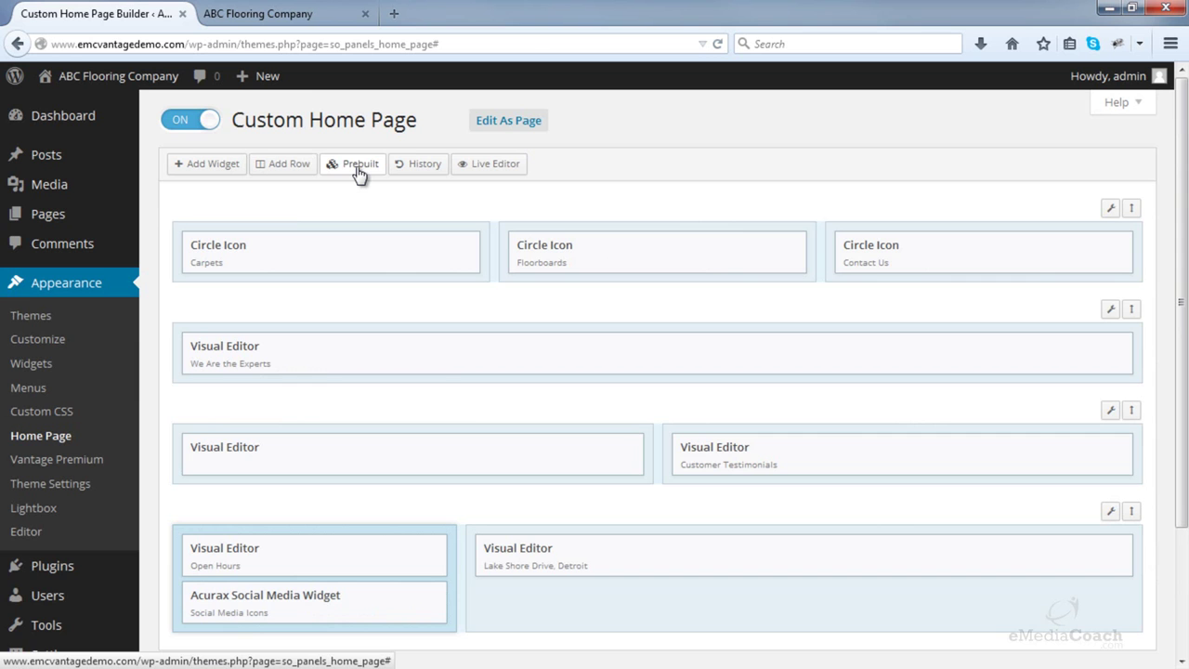
scroll(756, 305, "down", 3)
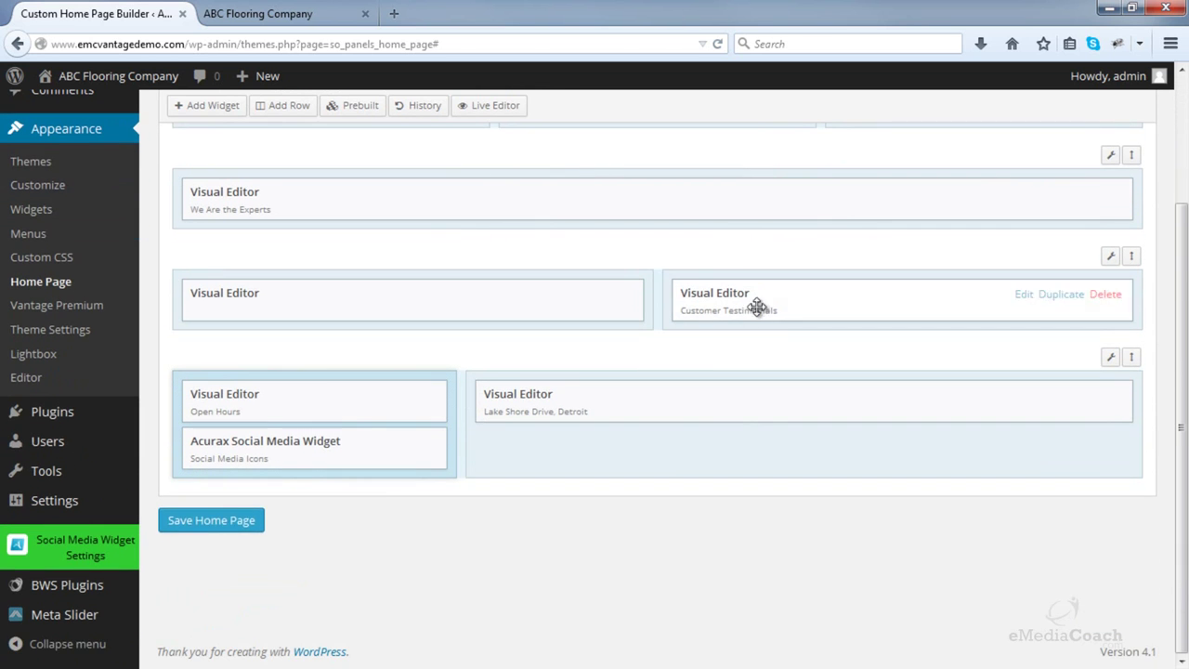
left_click(206, 537)
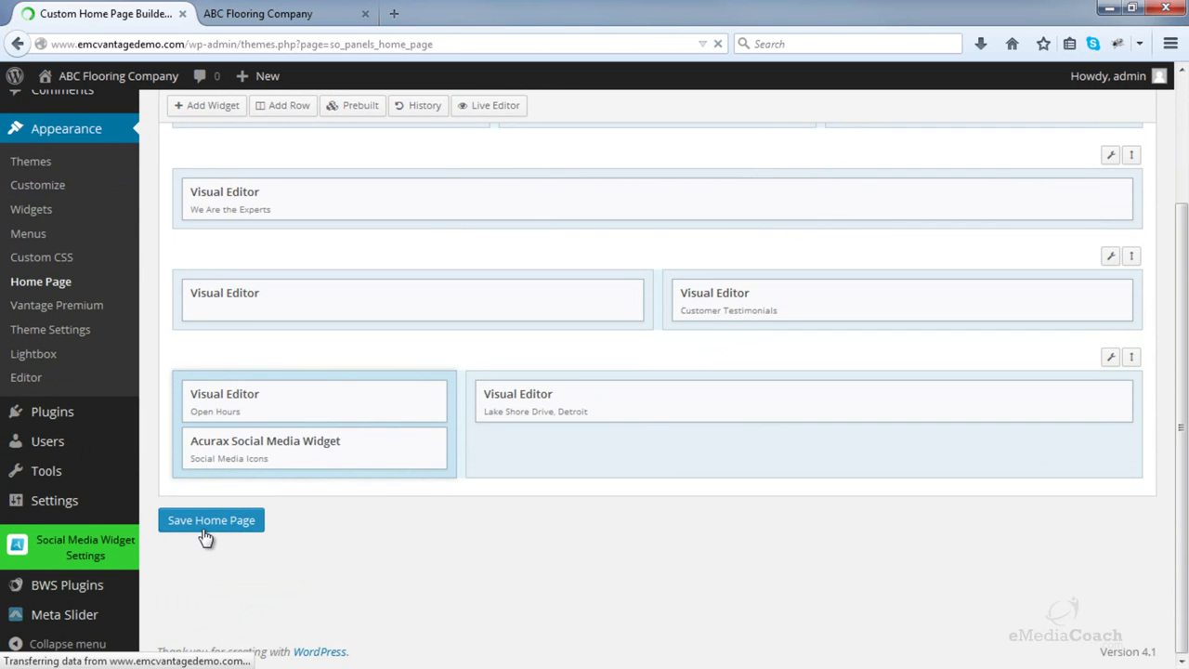
left_click(295, 11)
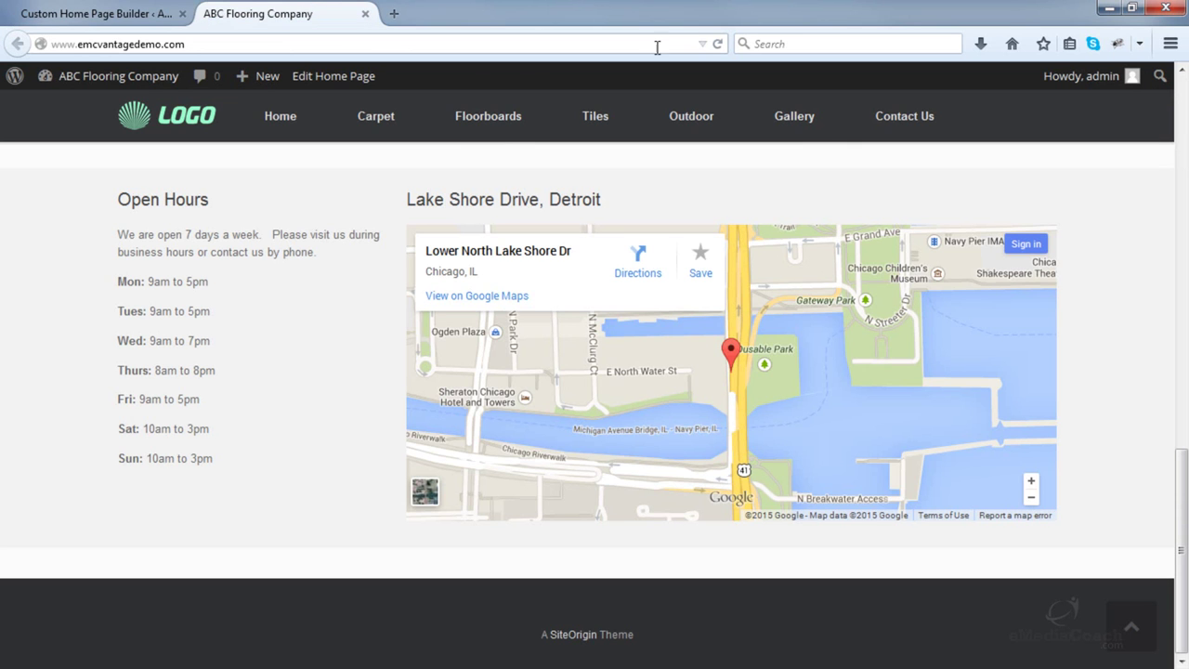
left_click(717, 44)
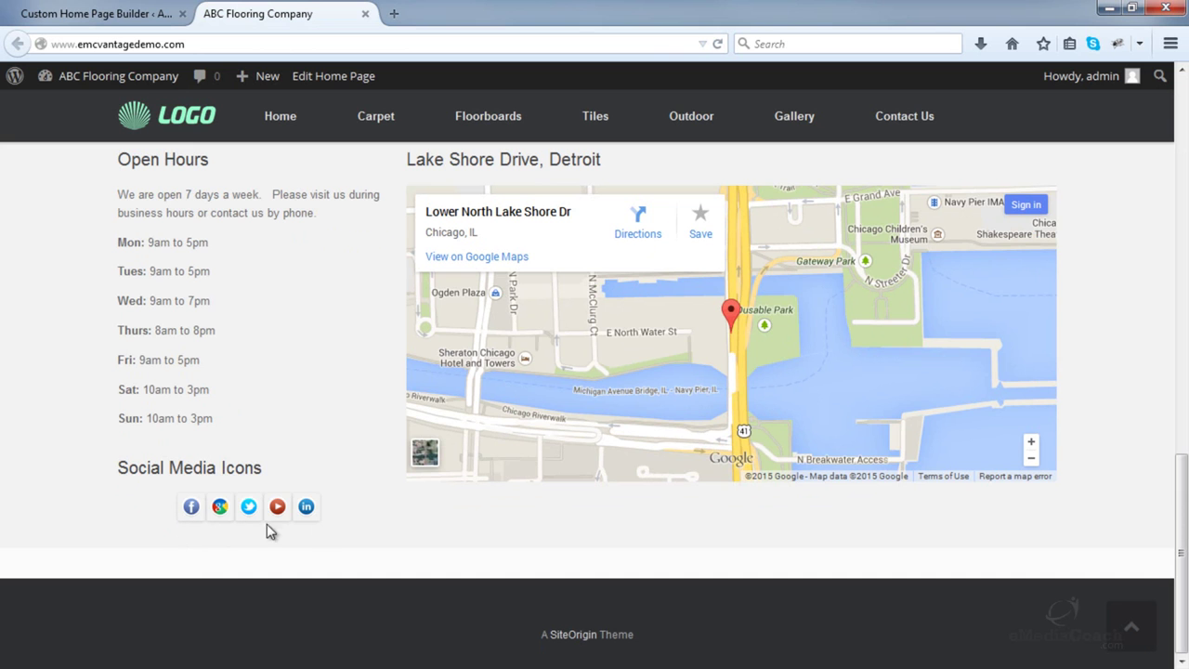
- Edit the social media widget: clear its title, set 48px X 48px icons, left alignment
left_click(130, 19)
scroll(190, 237, "down", 3)
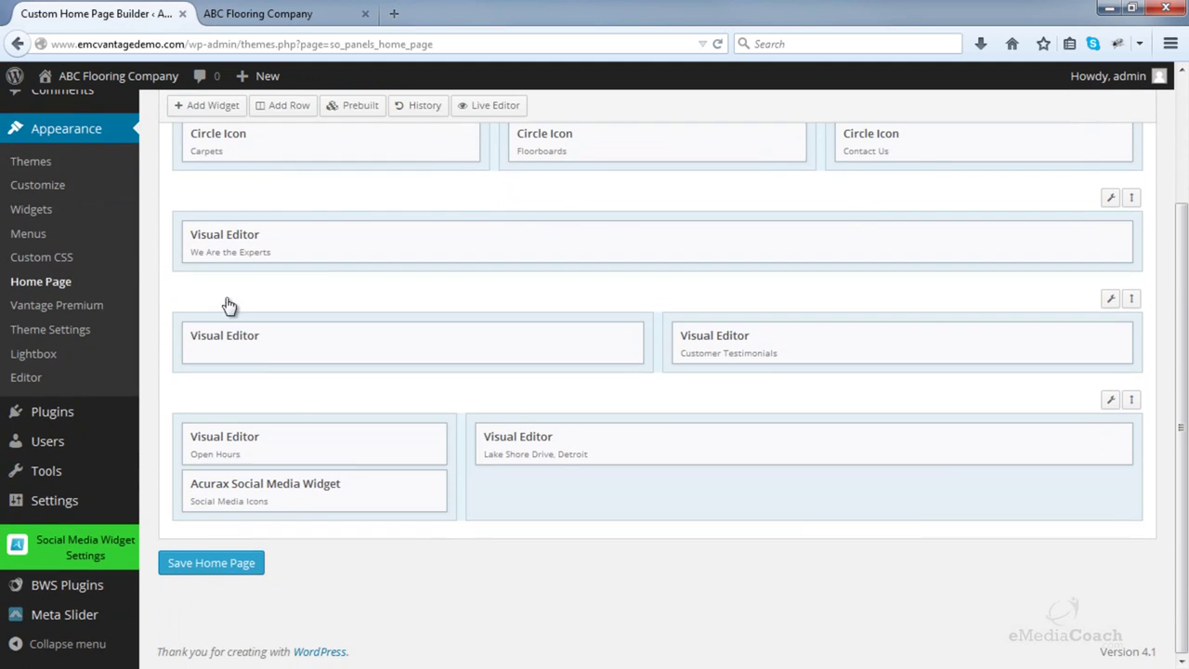
left_click(337, 484)
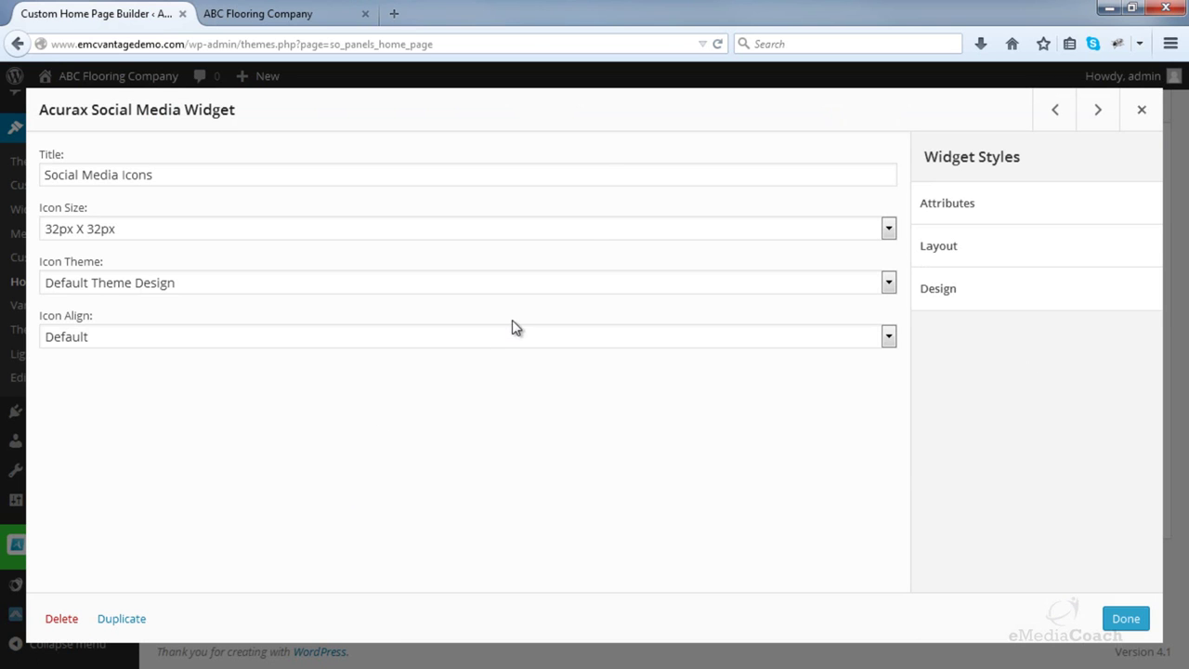
left_click(613, 169)
left_click_drag(534, 172, 3, 178)
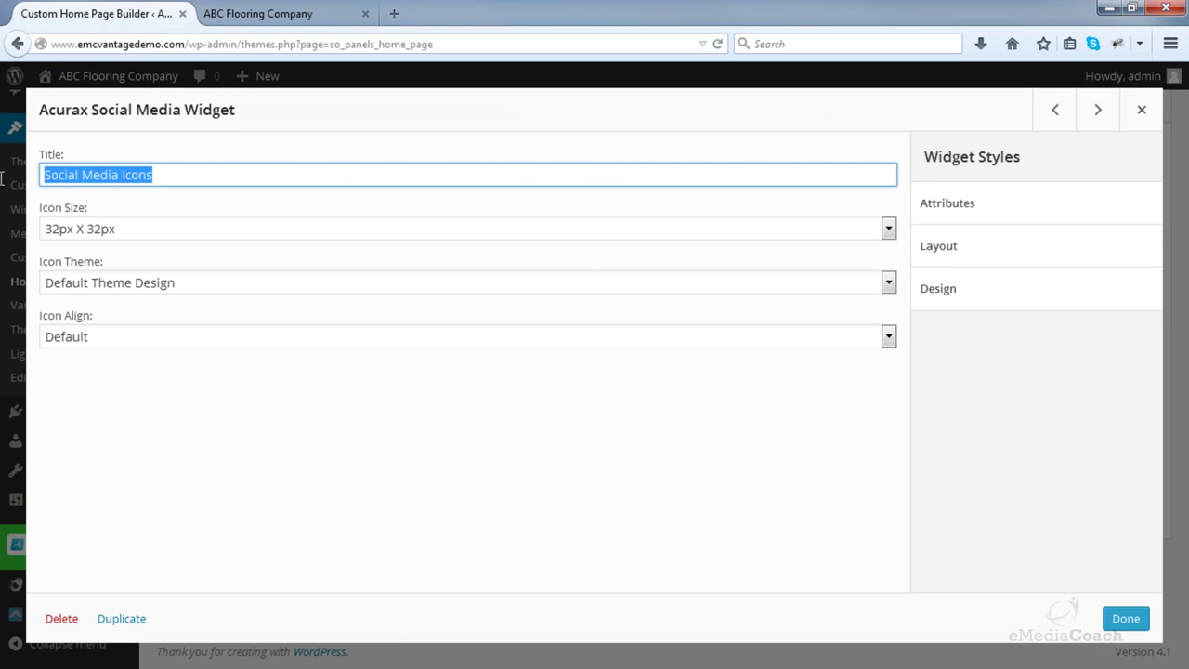
key("BackSpace")
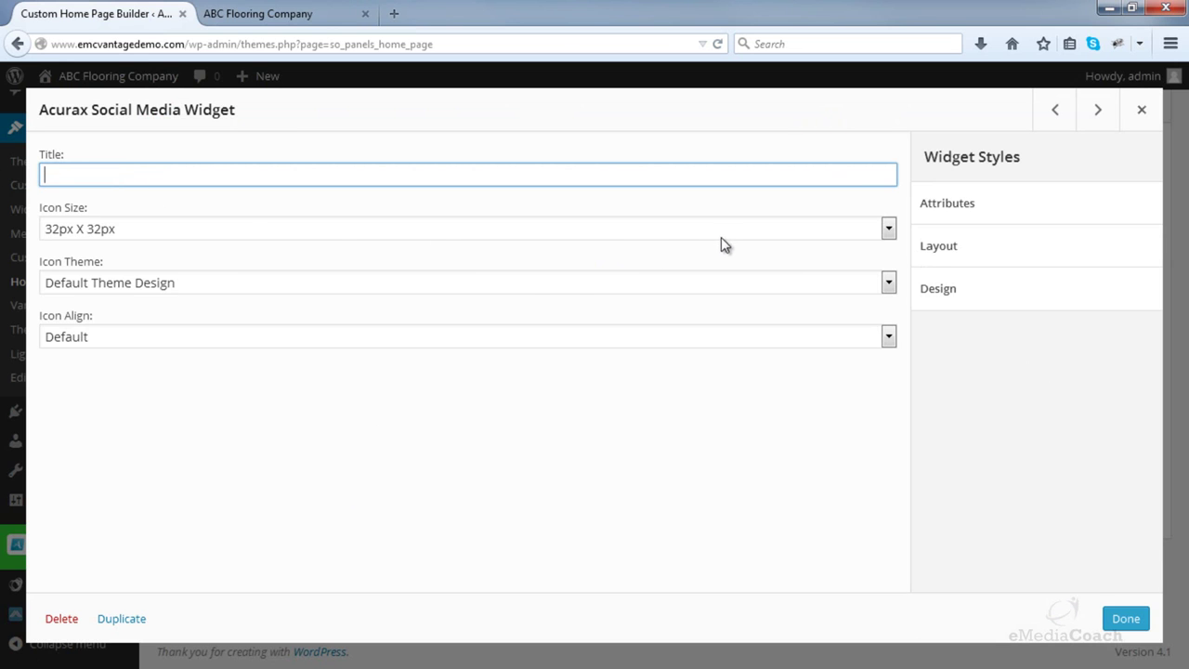
left_click(725, 237)
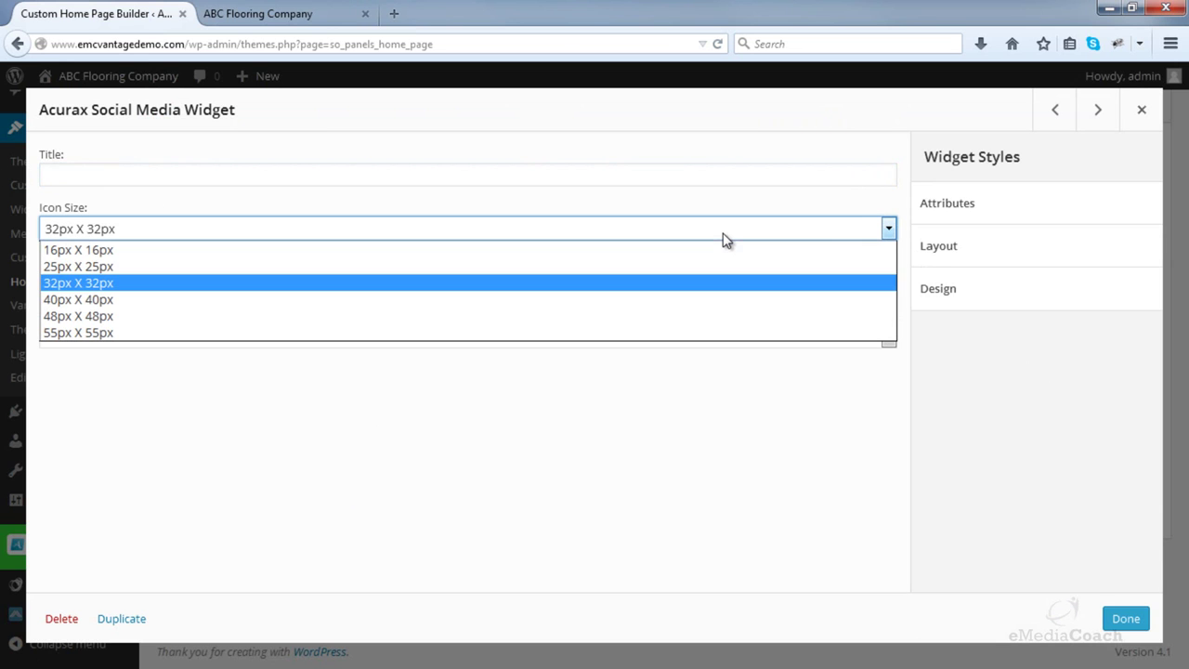
left_click(650, 319)
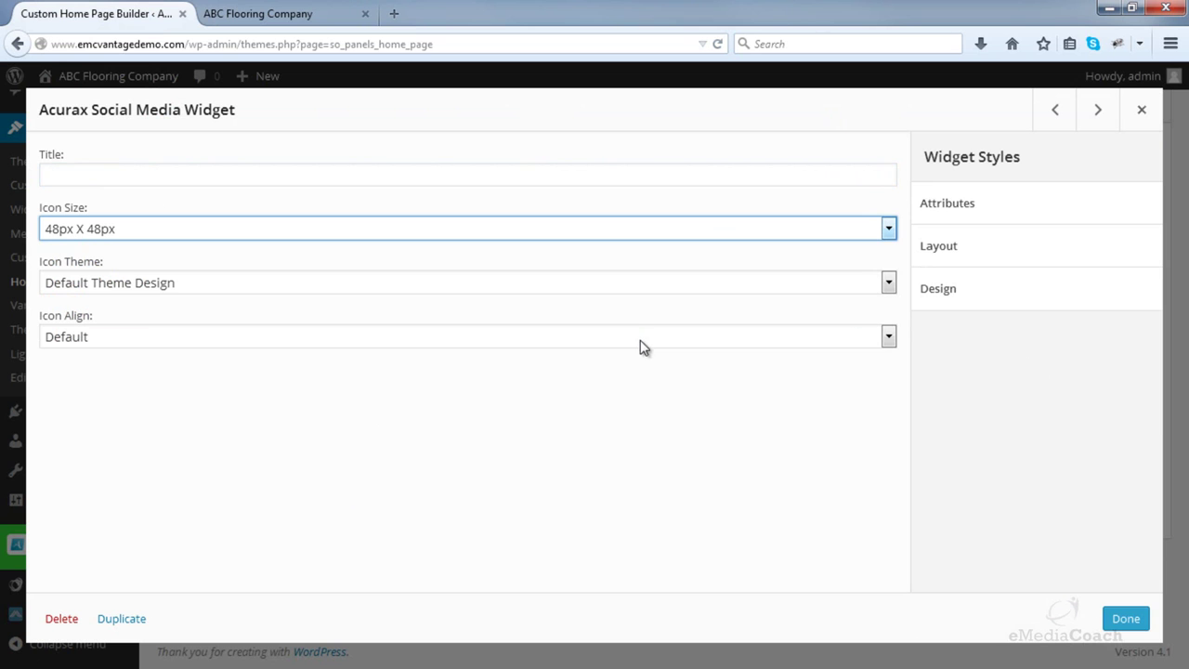
left_click(640, 340)
left_click(620, 378)
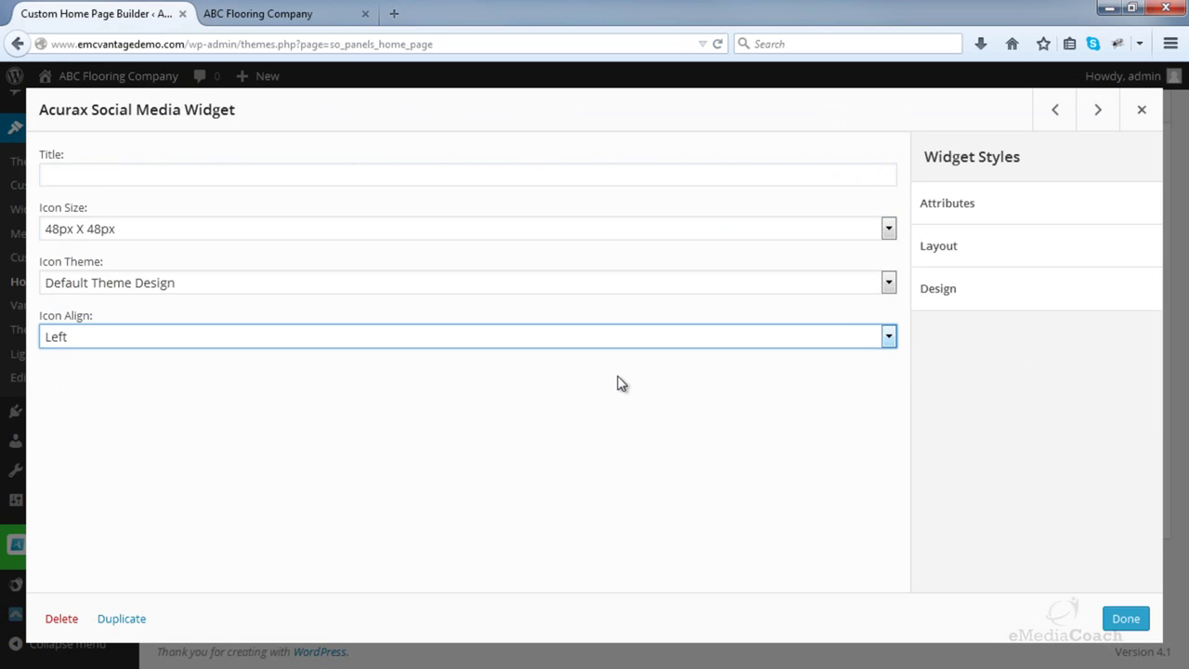
left_click(1126, 618)
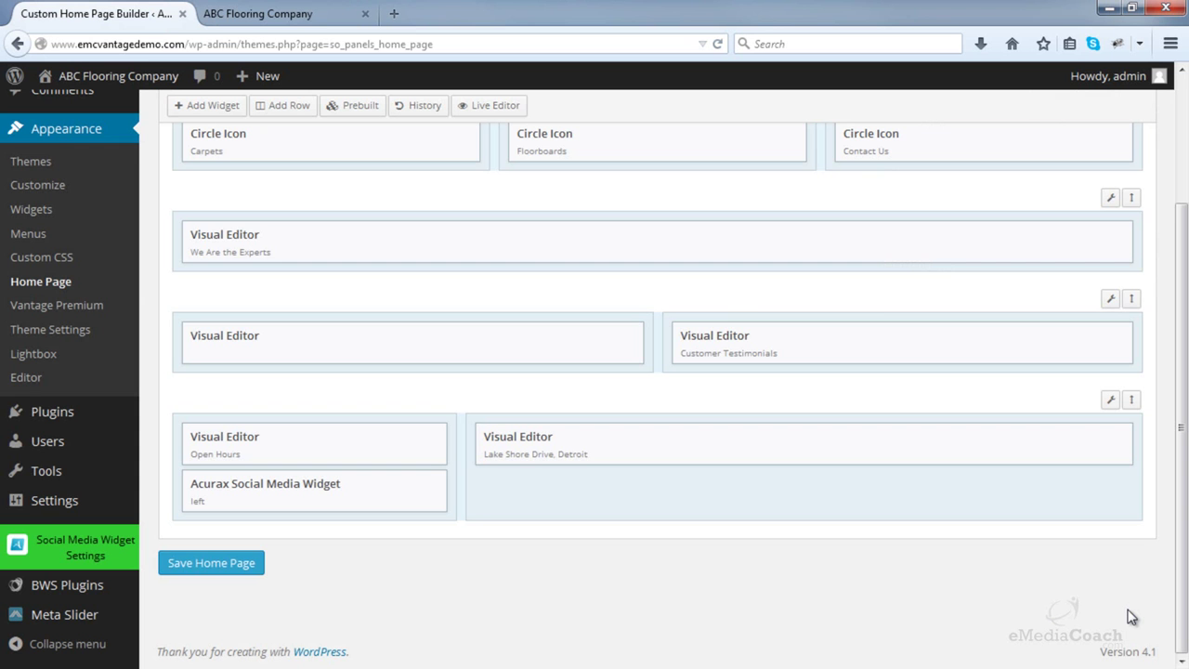
- Save the home page layout and reload the live site to check the icons
left_click(175, 571)
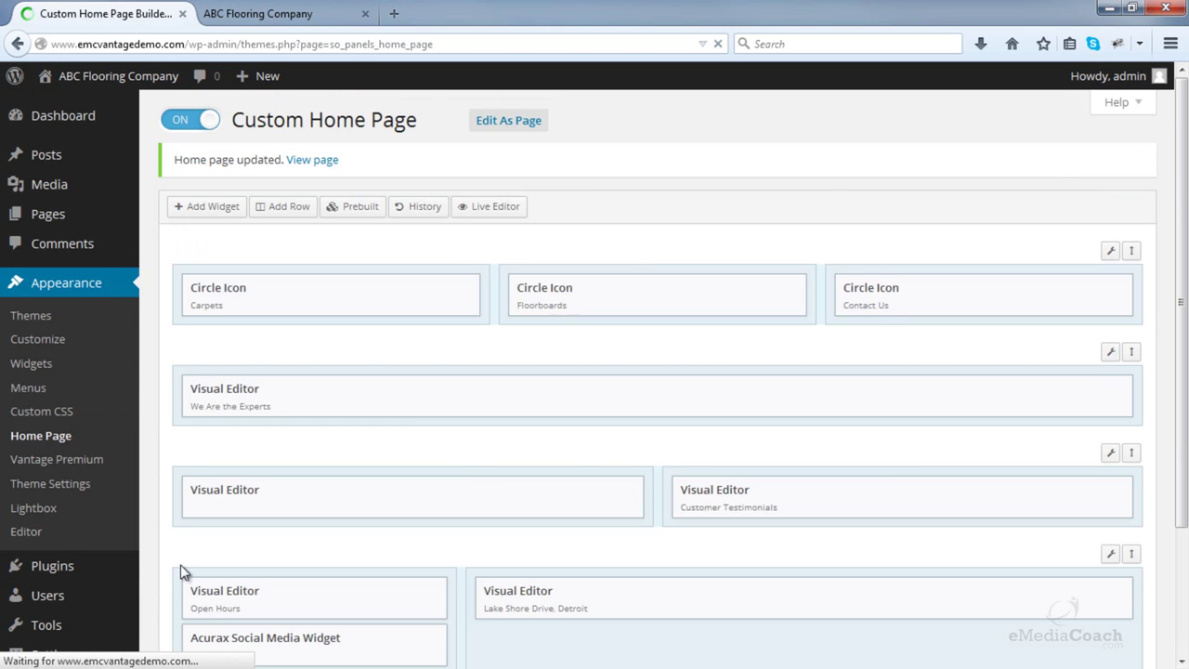
left_click(278, 13)
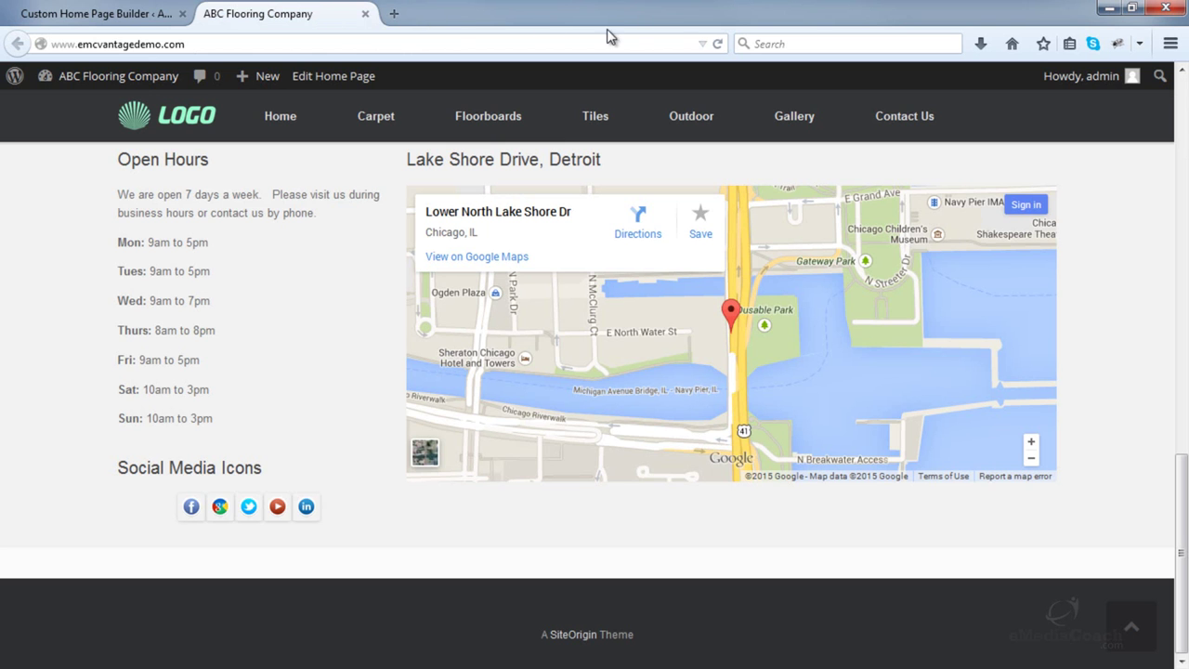
left_click(716, 46)
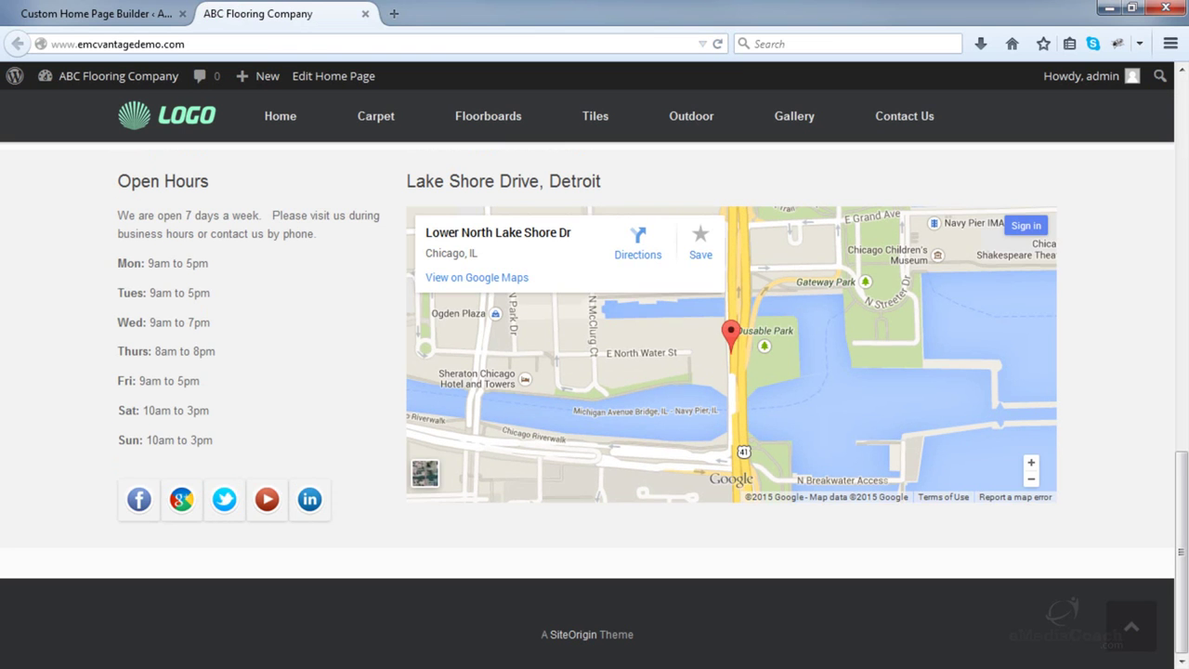
- Change the social widget's icons to 40px X 40px, save the home page, and reload the live site
left_click(30, 11)
scroll(367, 316, "down", 3)
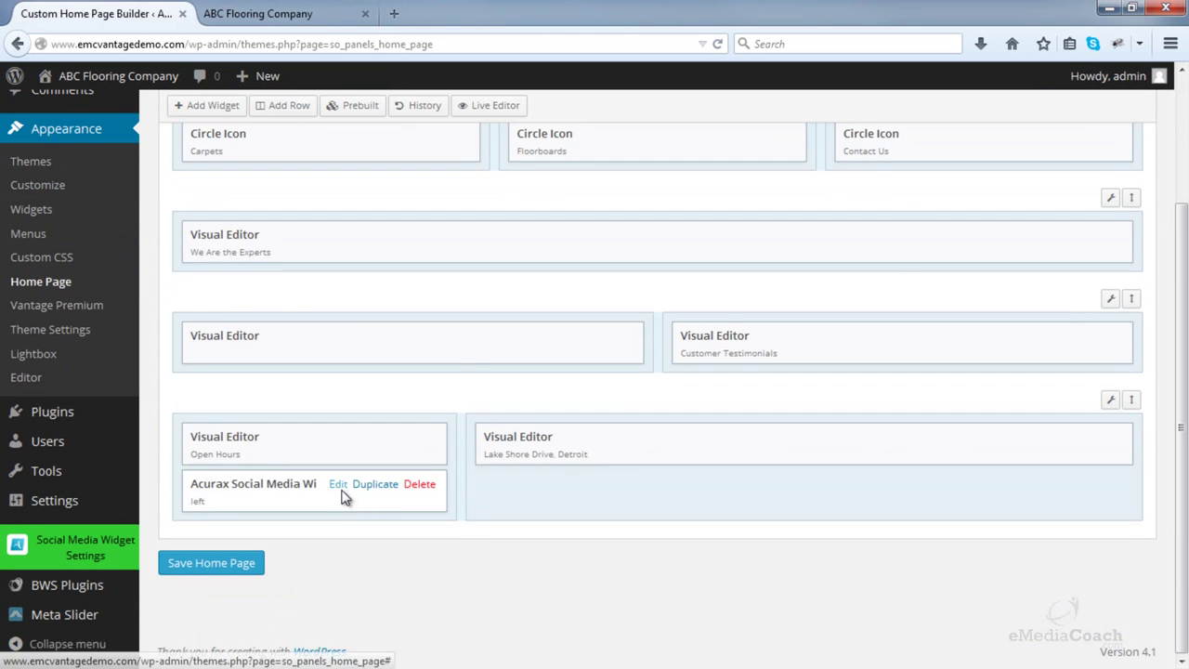
left_click(337, 484)
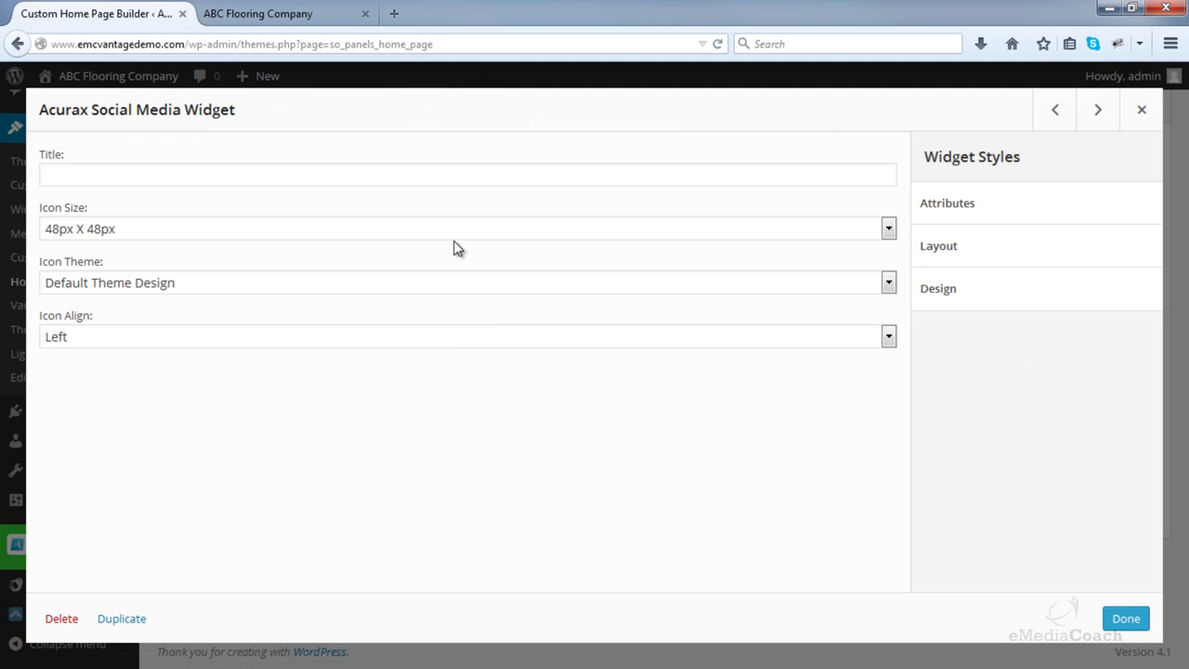
left_click(455, 233)
left_click(431, 302)
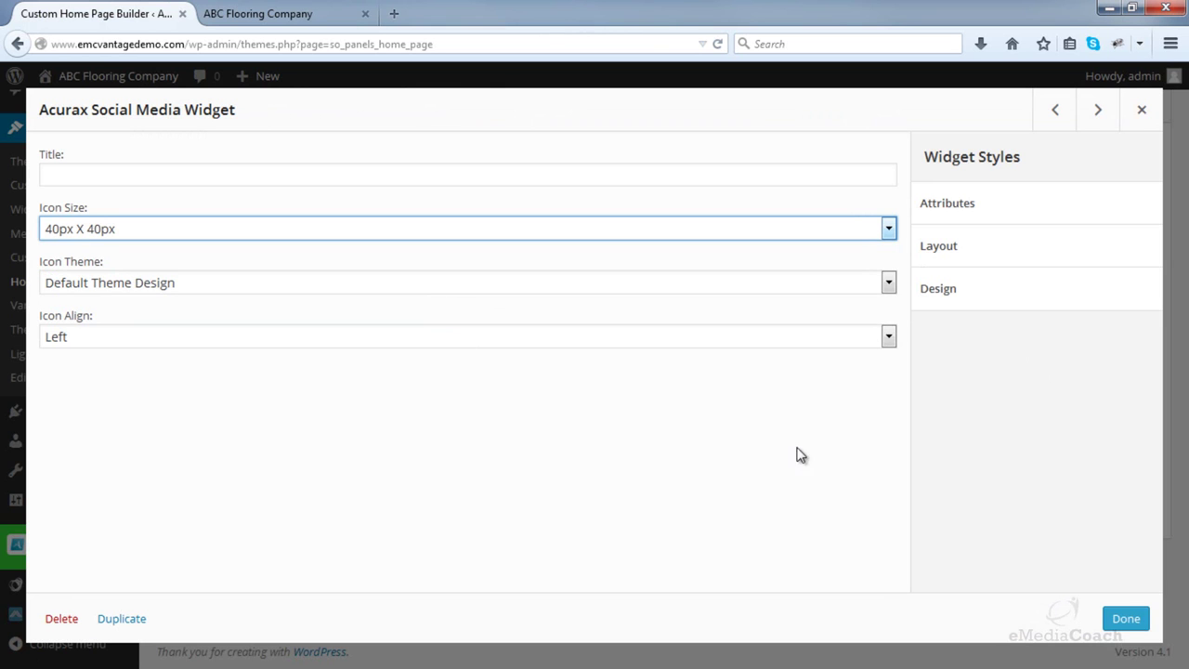
left_click(1119, 620)
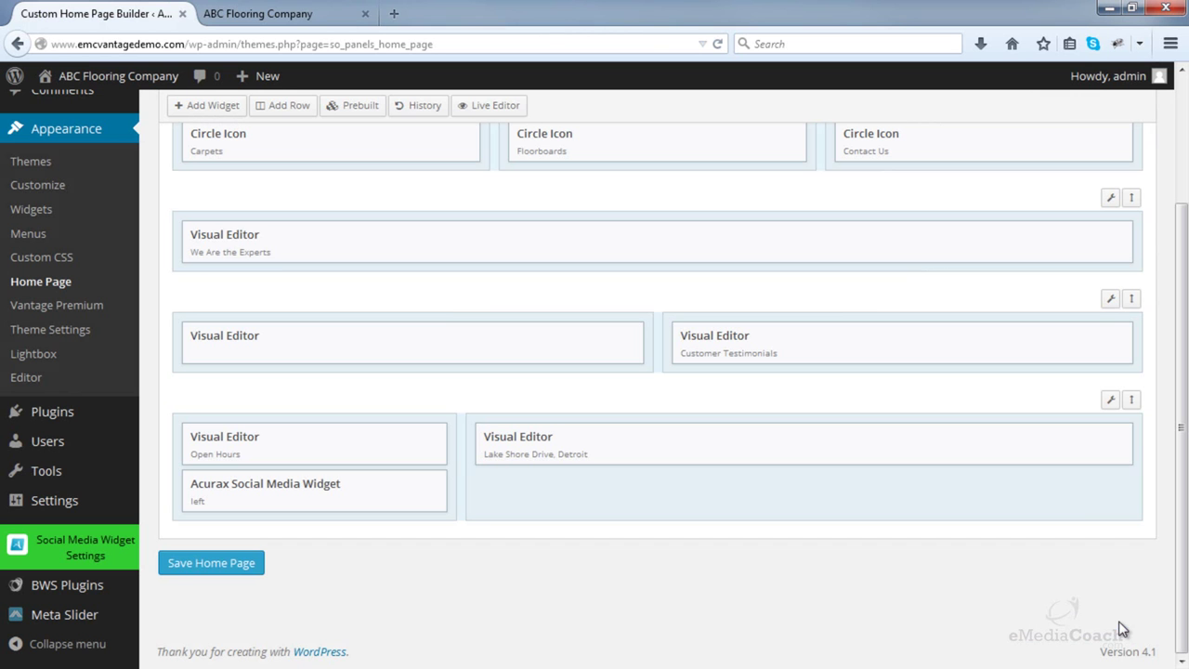
left_click(223, 564)
left_click(362, 9)
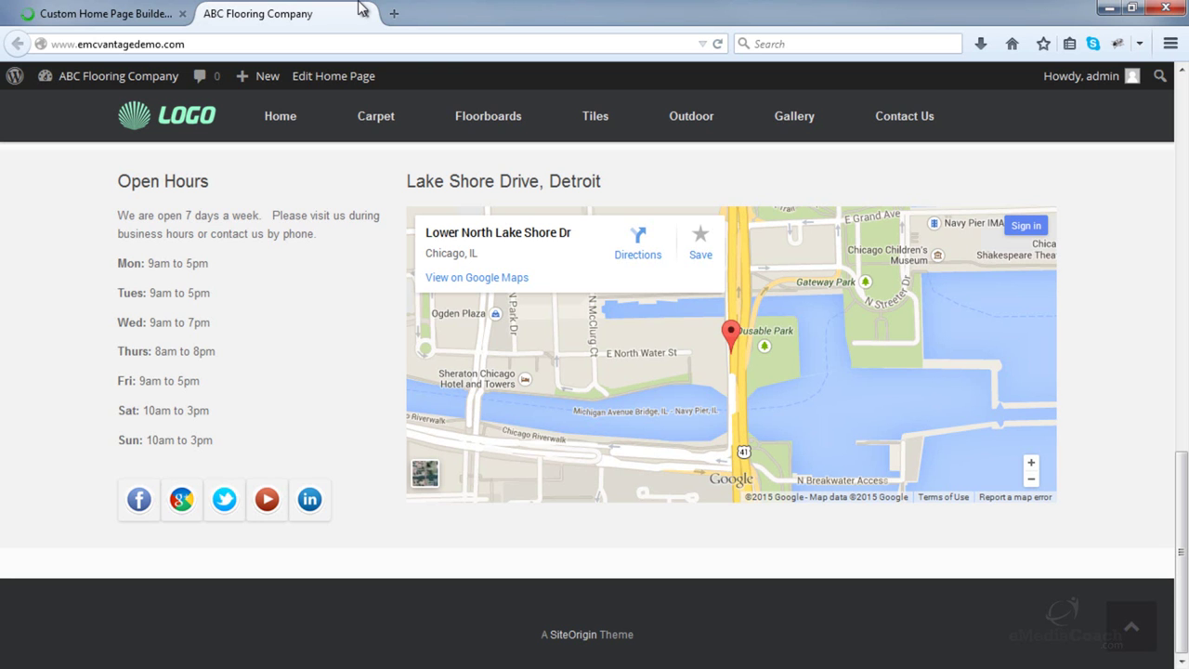
left_click(717, 44)
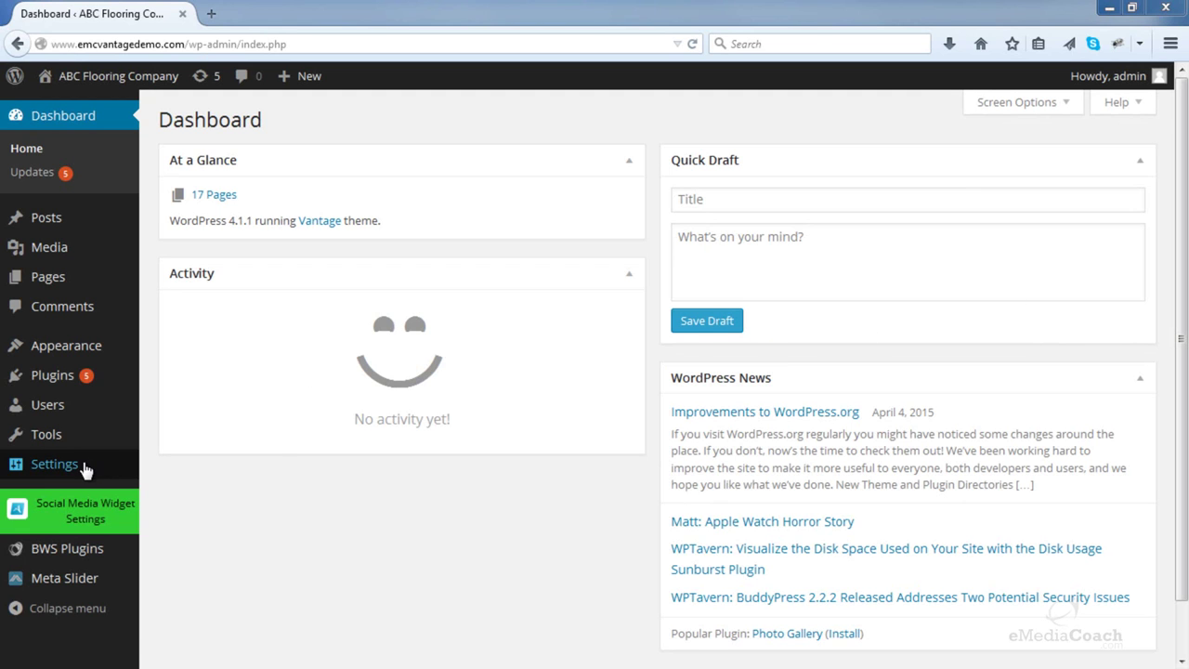
- Choose Custom Structure in Permalinks and paste /%category%/%postname% into the field
mouse_move(130, 466)
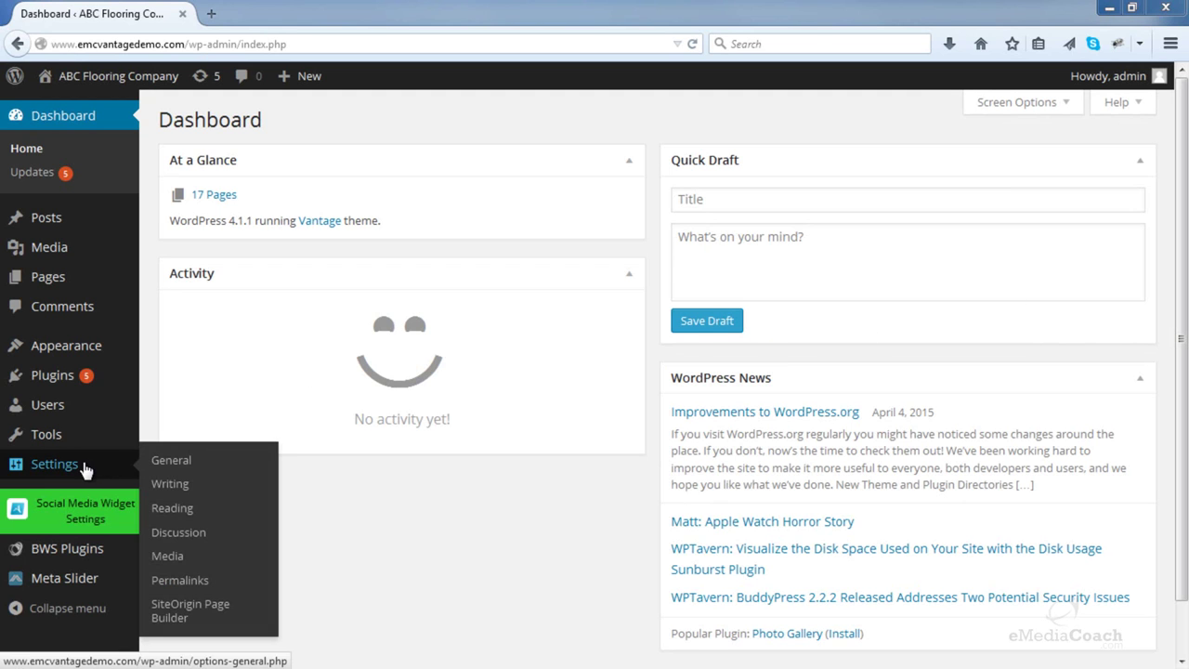
left_click(200, 591)
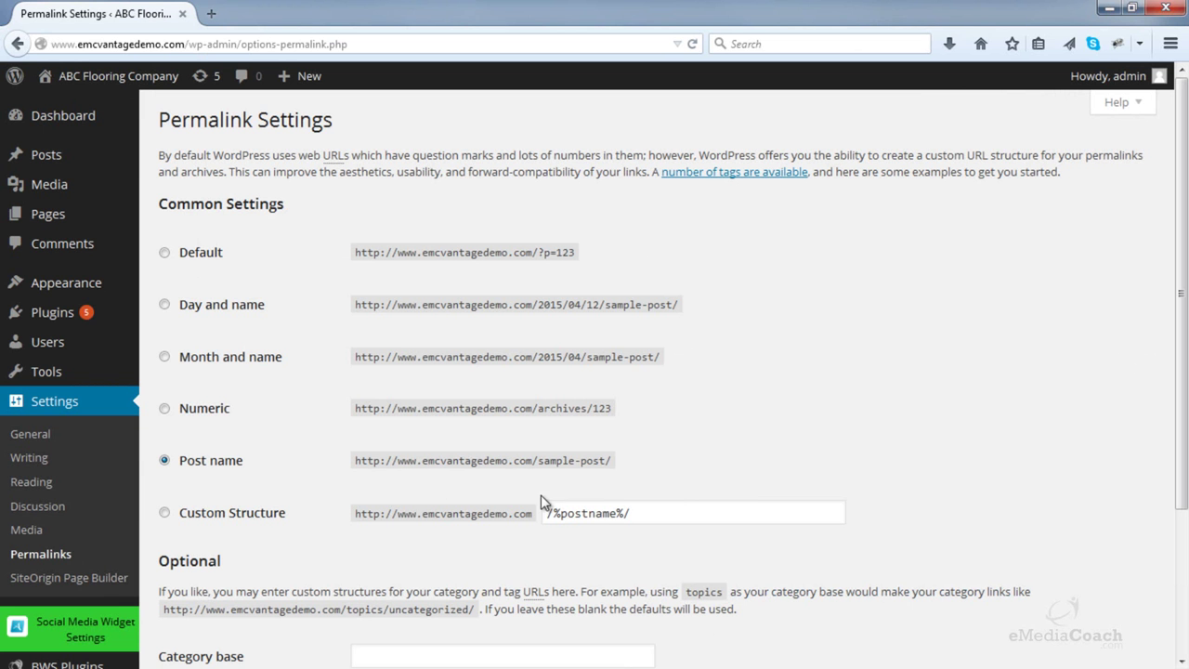
left_click(171, 518)
left_click_drag(664, 510, 564, 518)
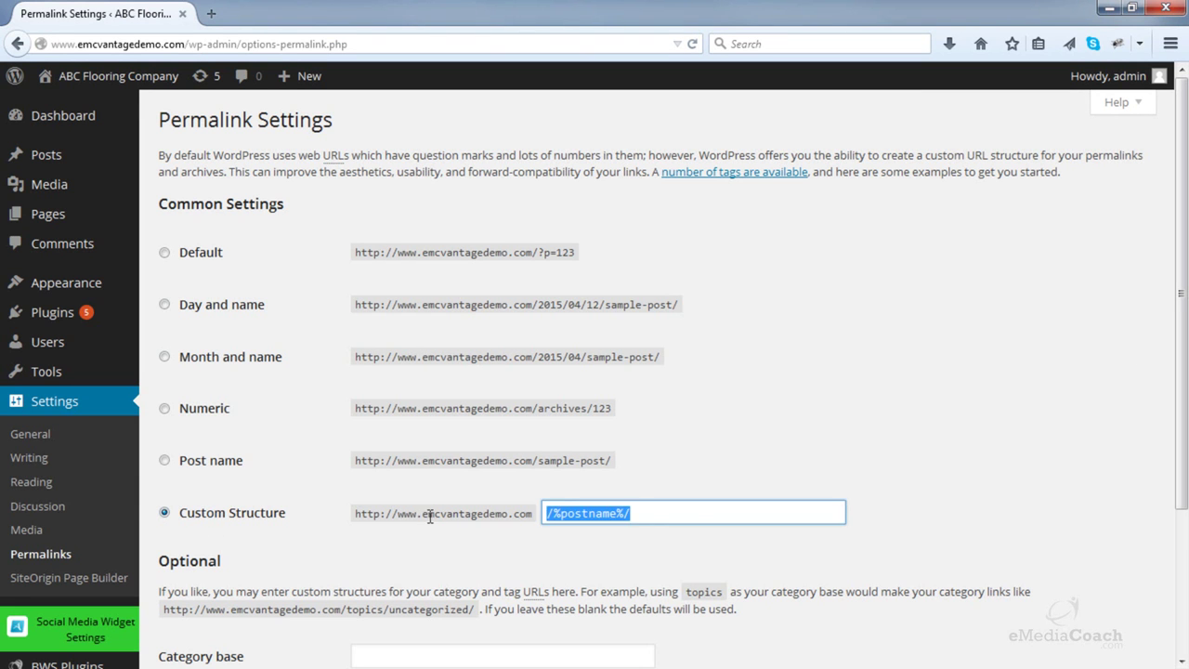
key("BackSpace")
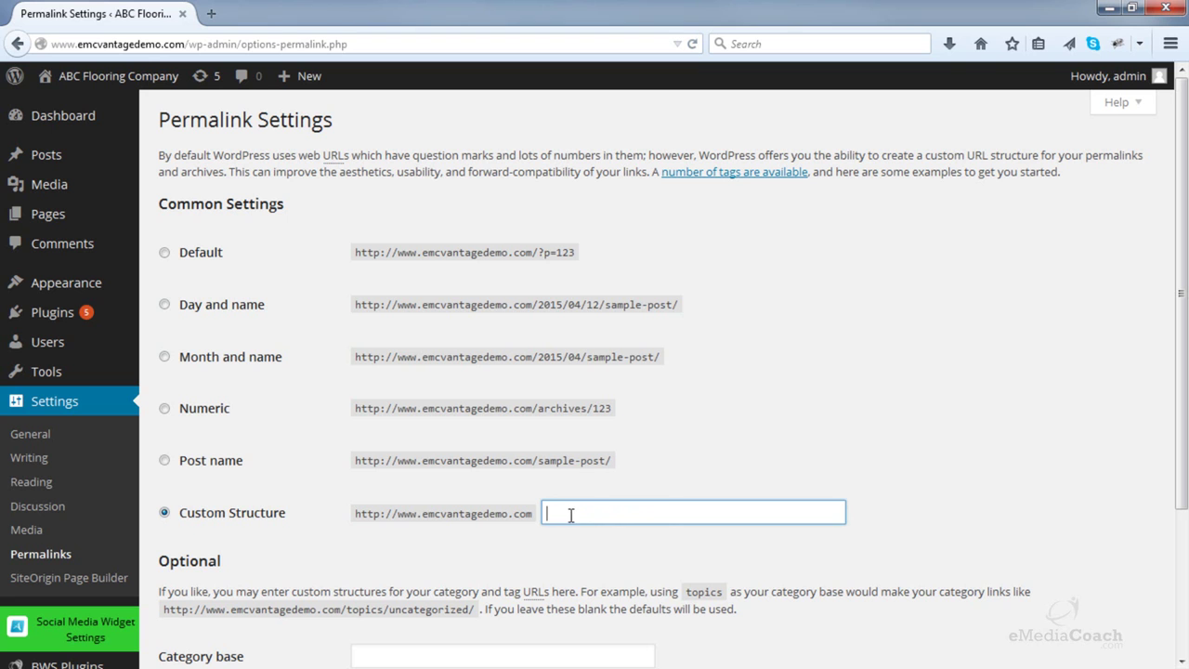
right_click(567, 517)
left_click(655, 329)
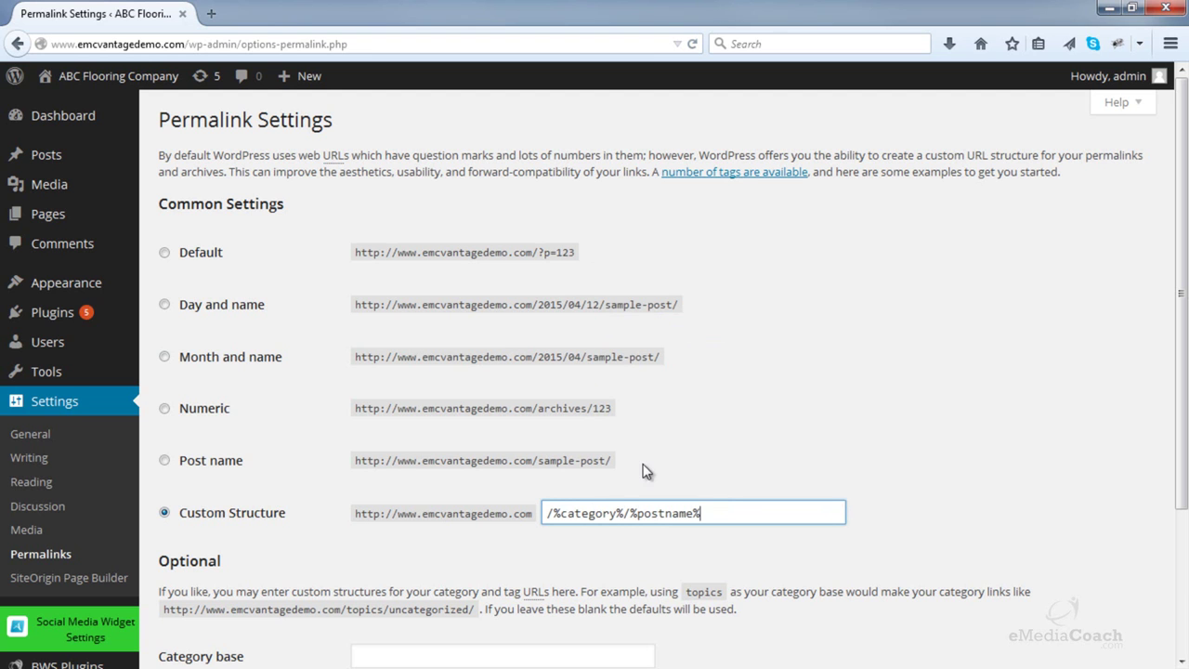
left_click(210, 520)
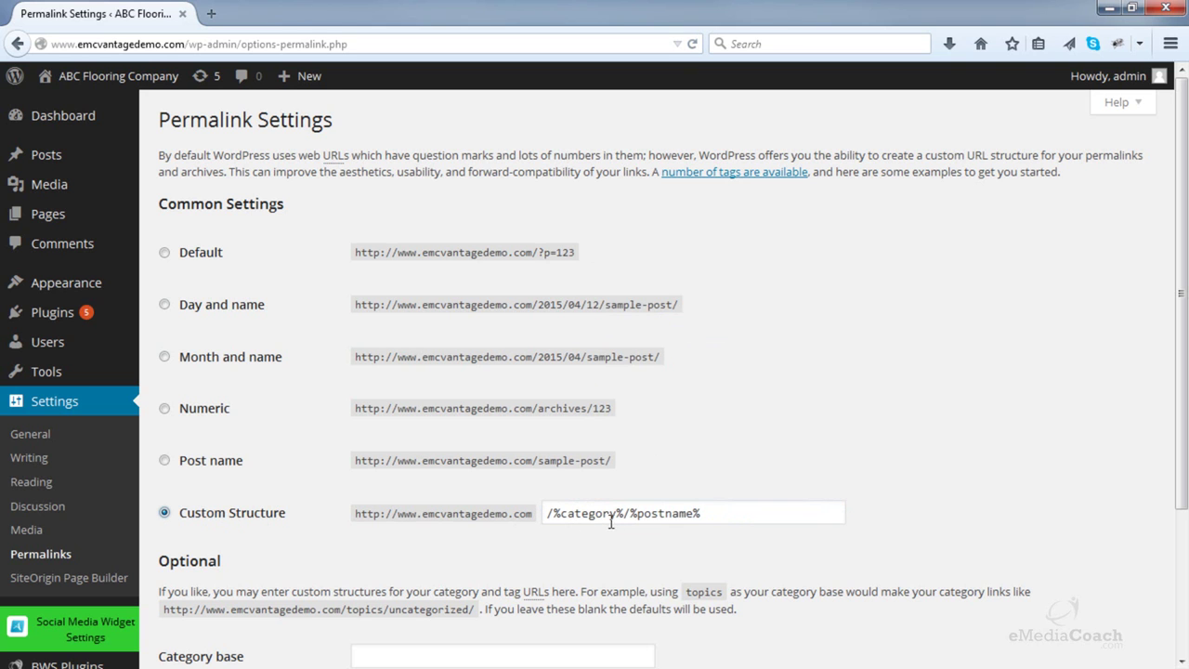
left_click(693, 516)
left_click_drag(693, 517, 532, 526)
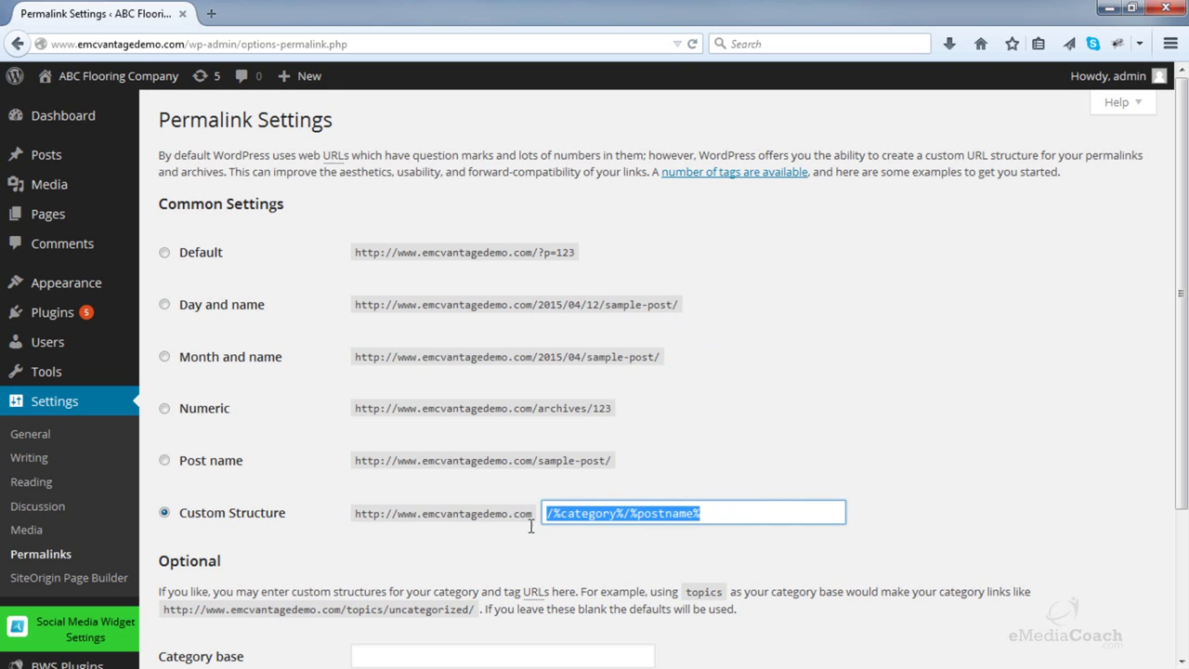
left_click(720, 513)
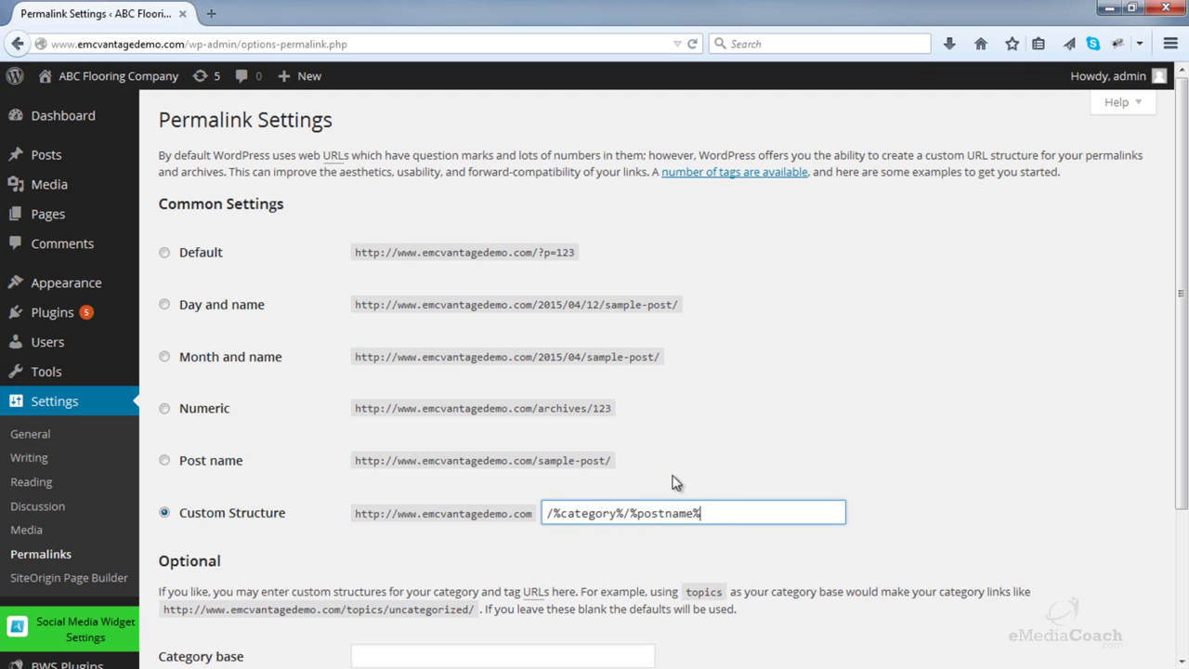
- Save the new permalink structure
scroll(676, 482, "down", 2)
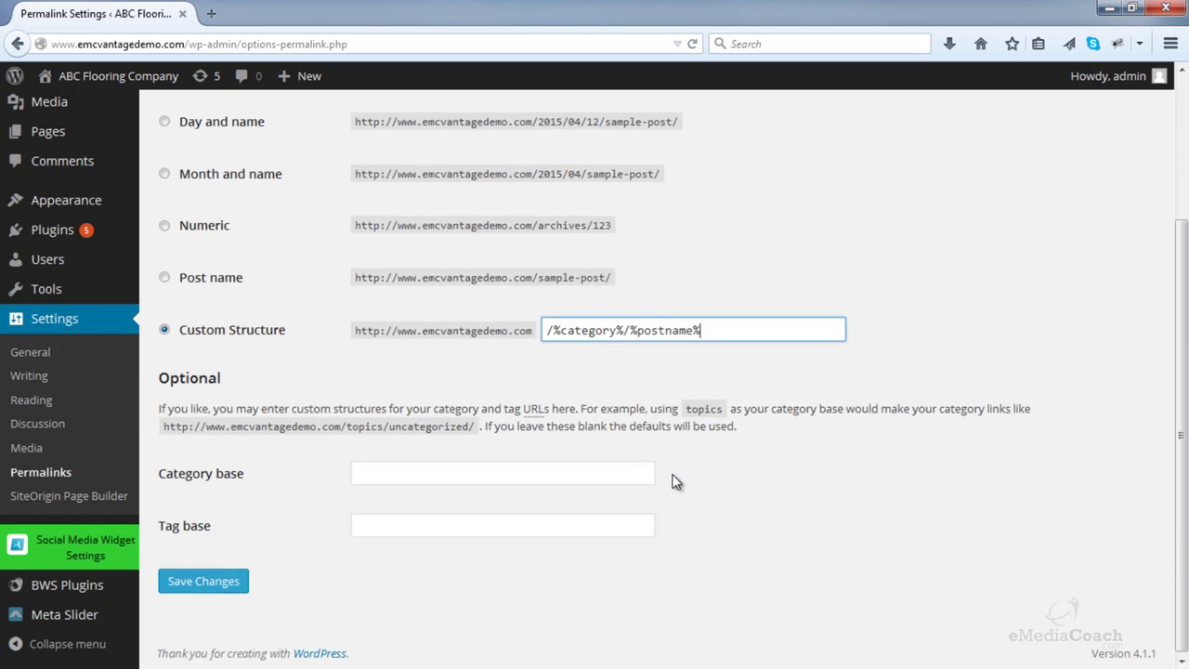
left_click(223, 588)
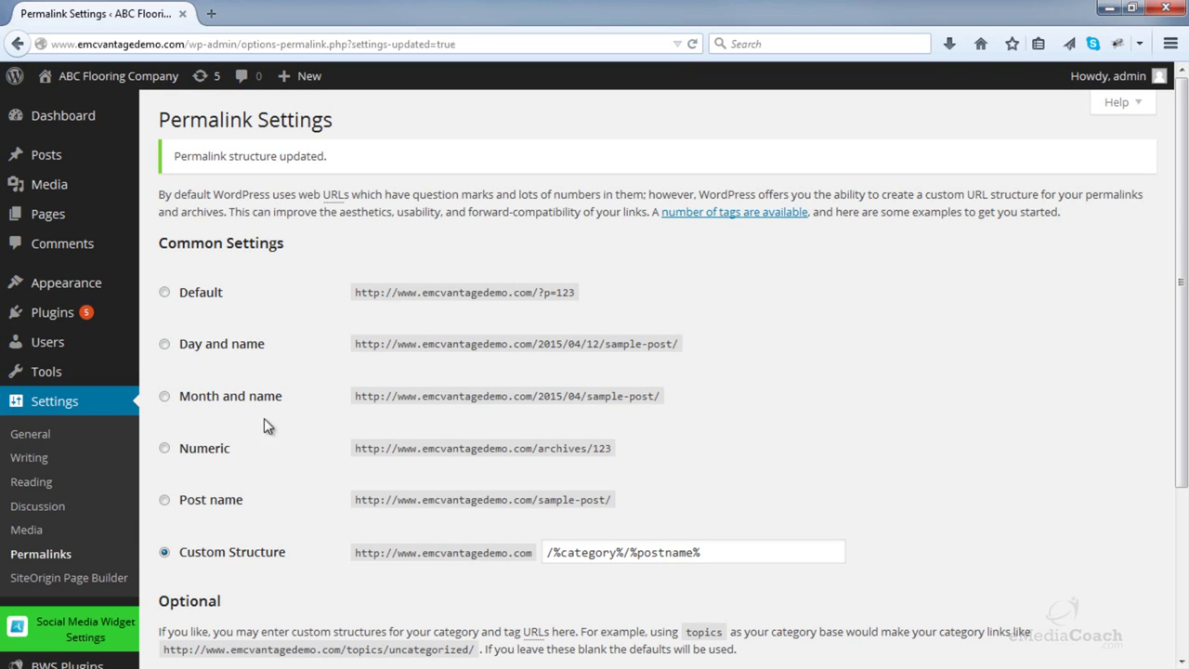
mouse_move(102, 163)
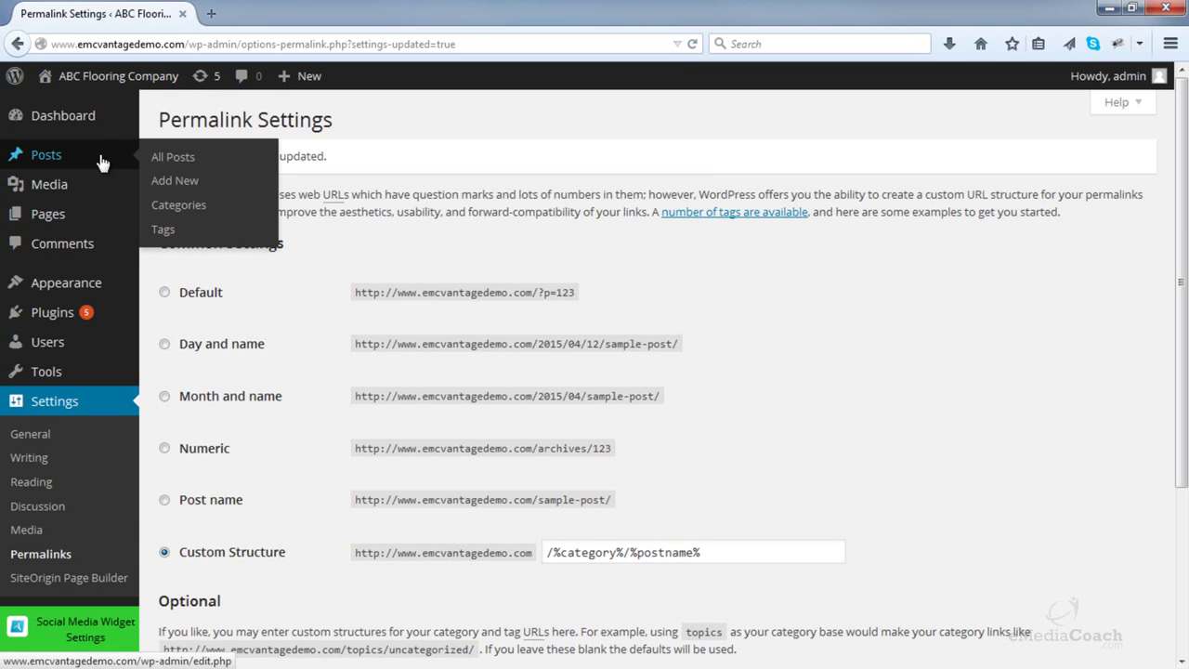
- On the Categories page, add a category named Blog
left_click(201, 206)
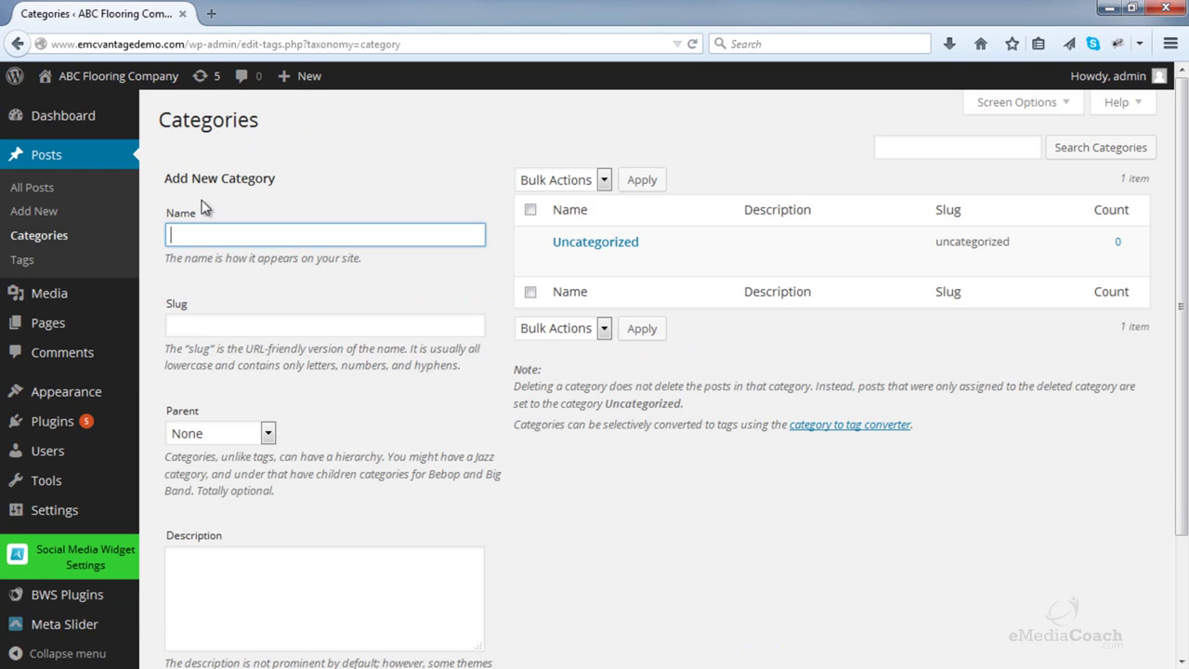
type("Blog")
scroll(270, 266, "down", 3)
left_click(222, 579)
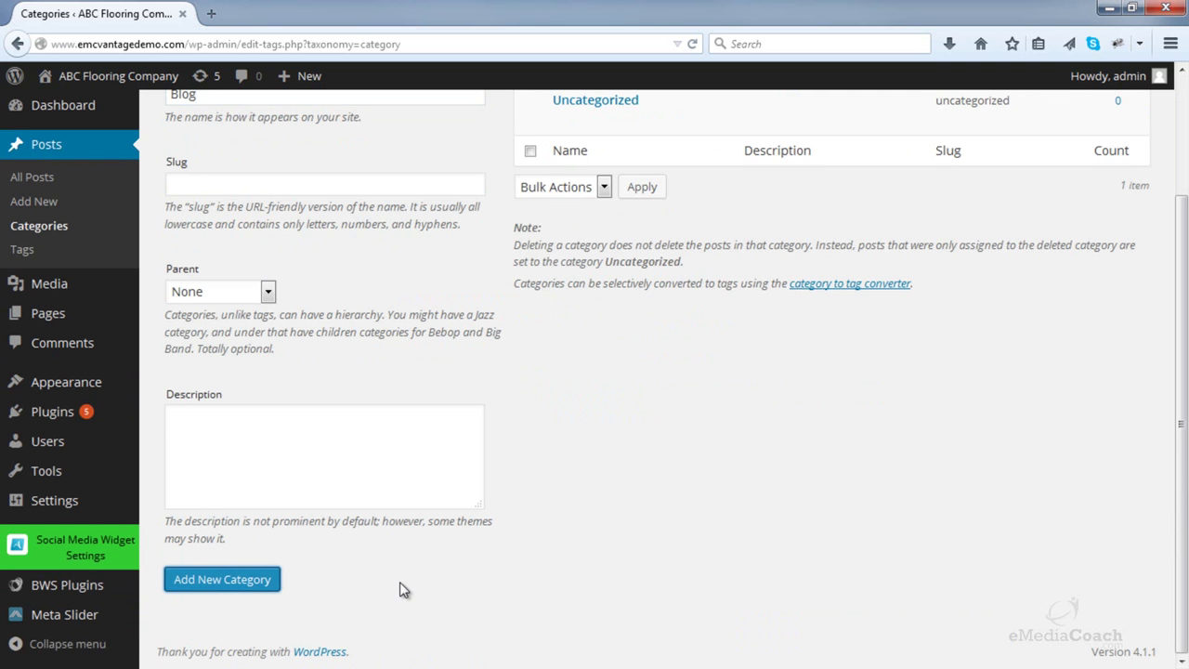
scroll(399, 581, "up", 3)
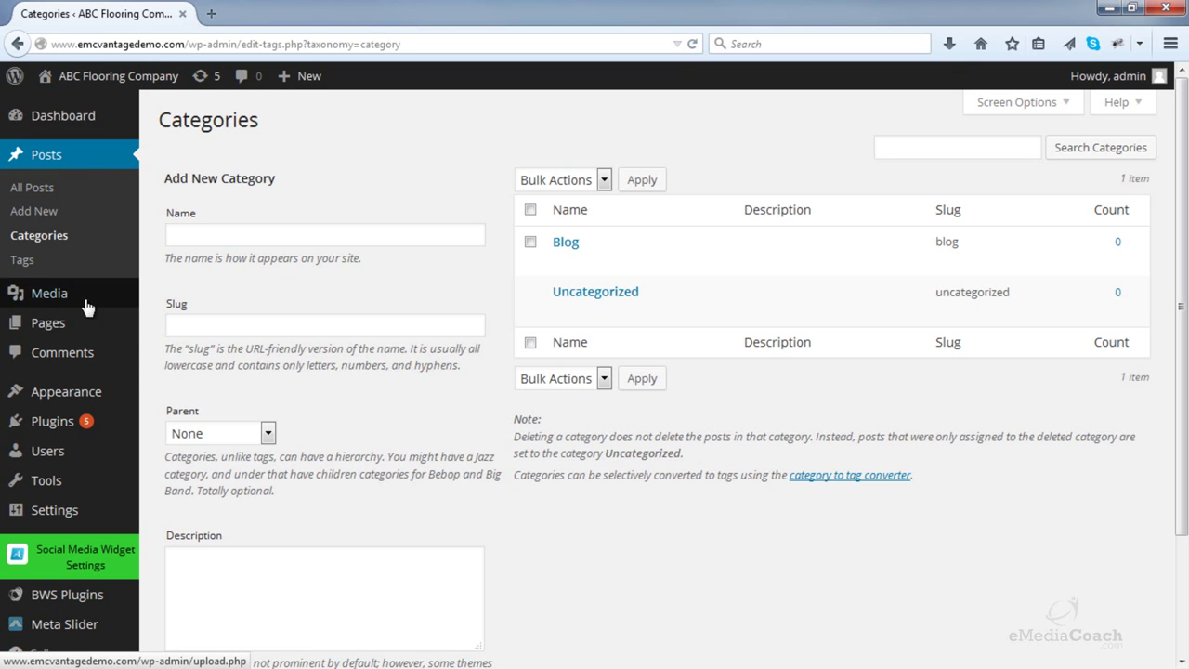
mouse_move(104, 327)
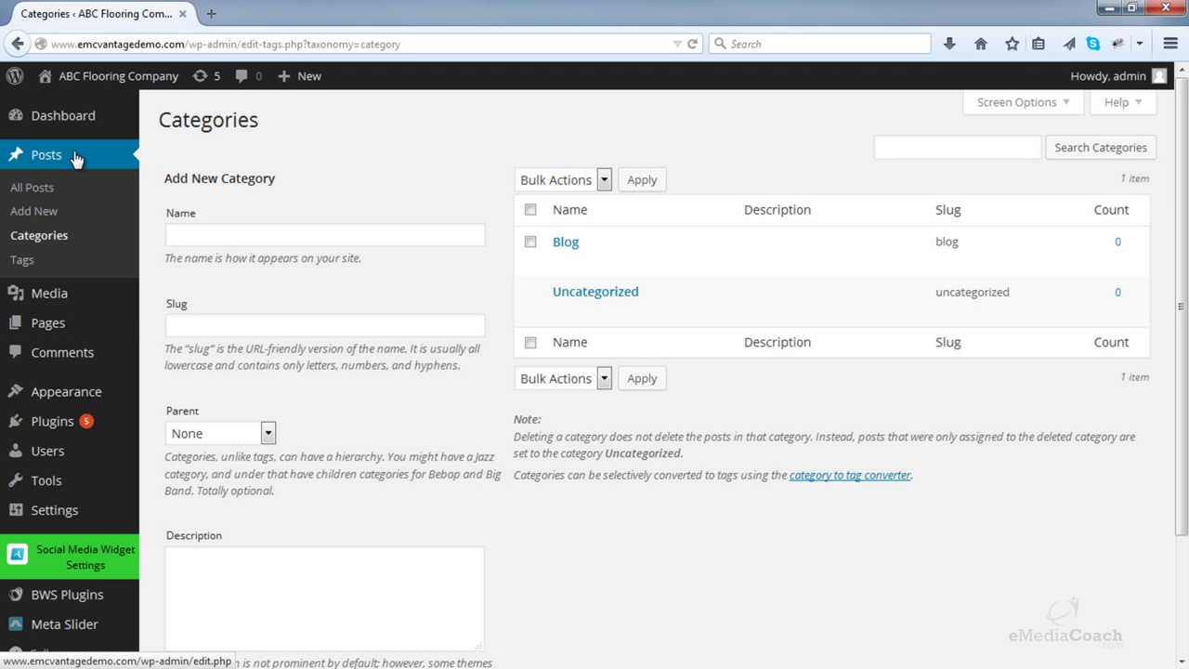
- Start a new post titled '10 Things to Remember when Renovating'
left_click(31, 213)
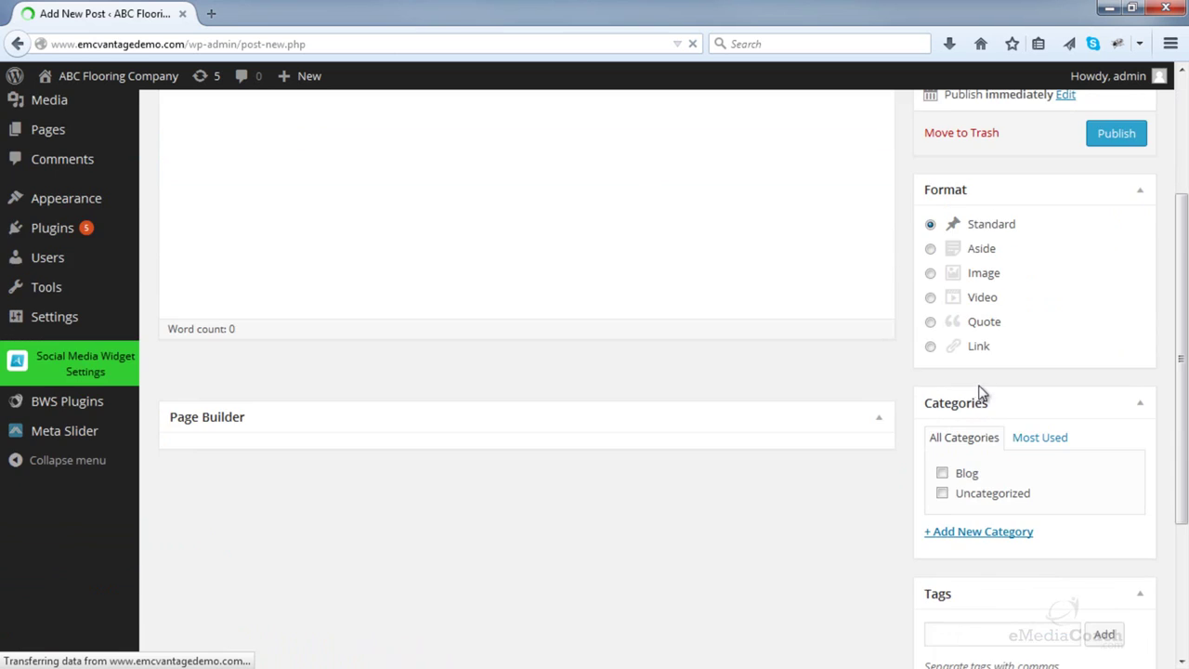
scroll(963, 418, "down", 4)
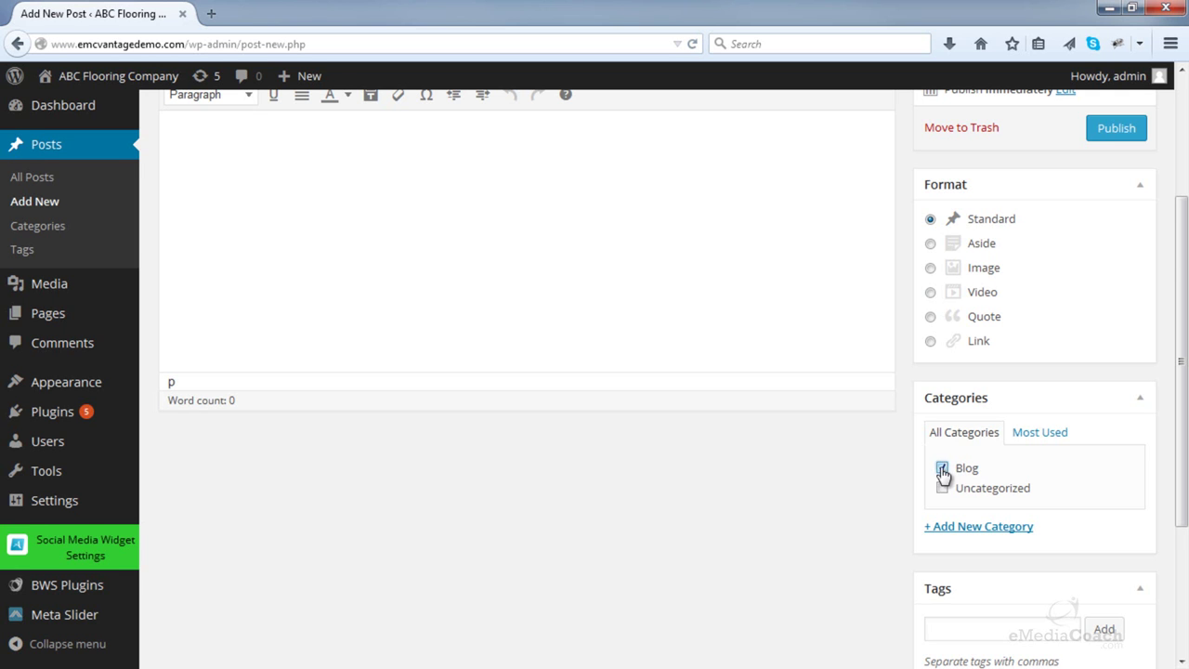
scroll(940, 472, "up", 4)
scroll(945, 464, "down", 4)
scroll(860, 452, "up", 4)
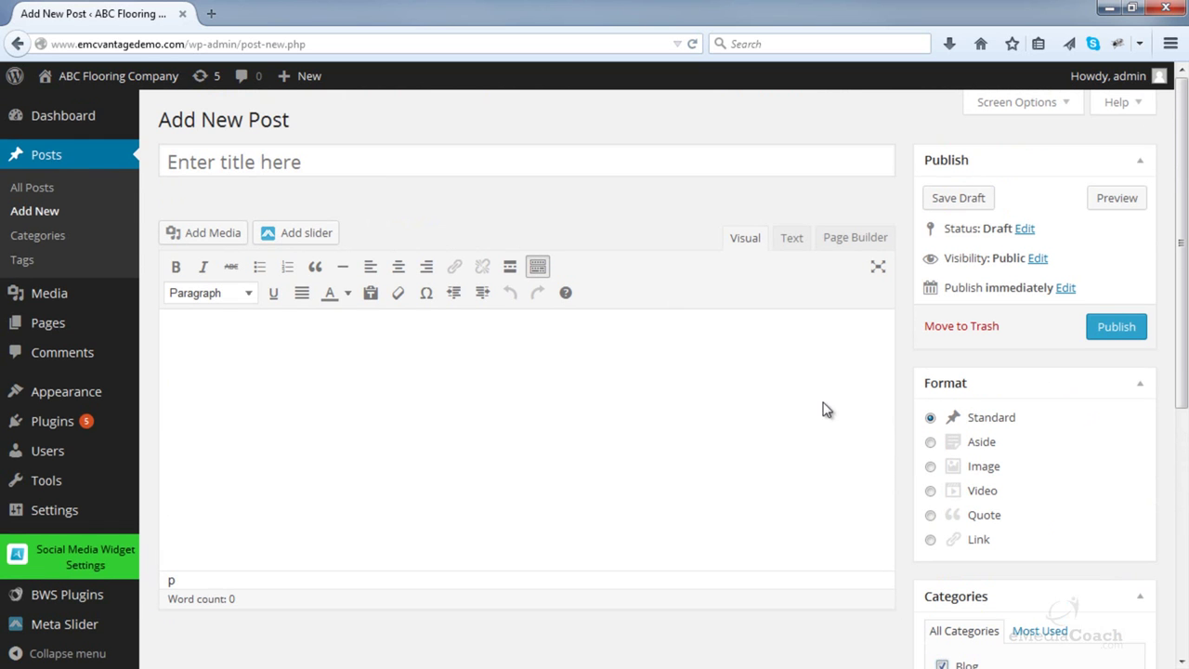
left_click(367, 170)
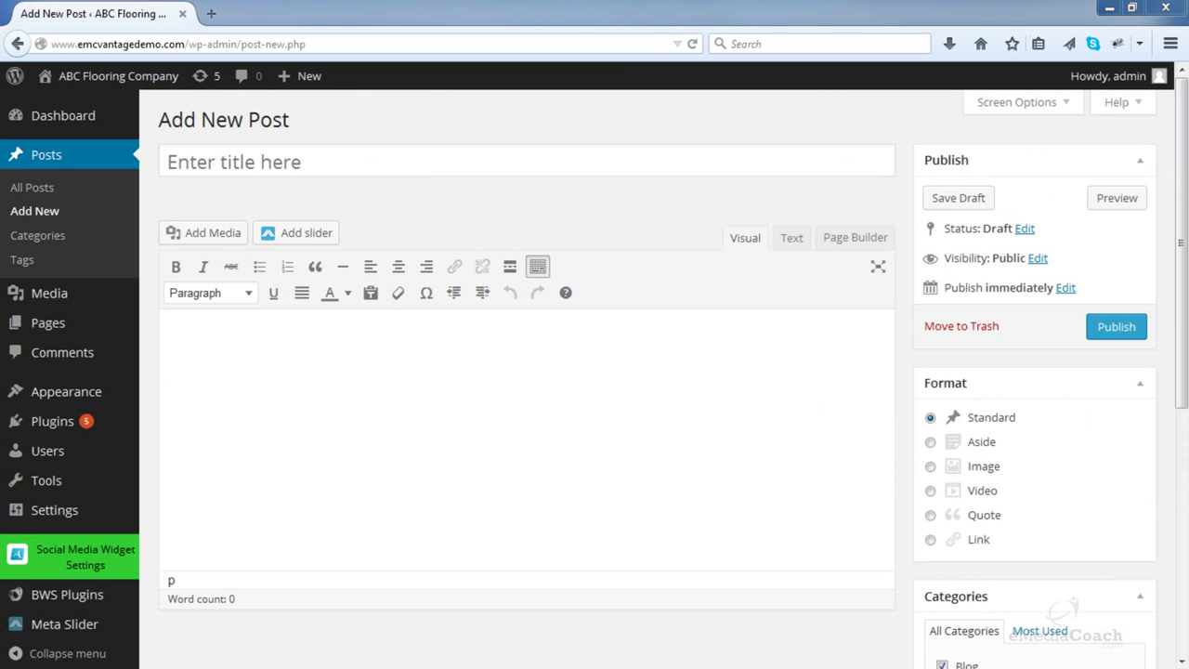
left_click(379, 170)
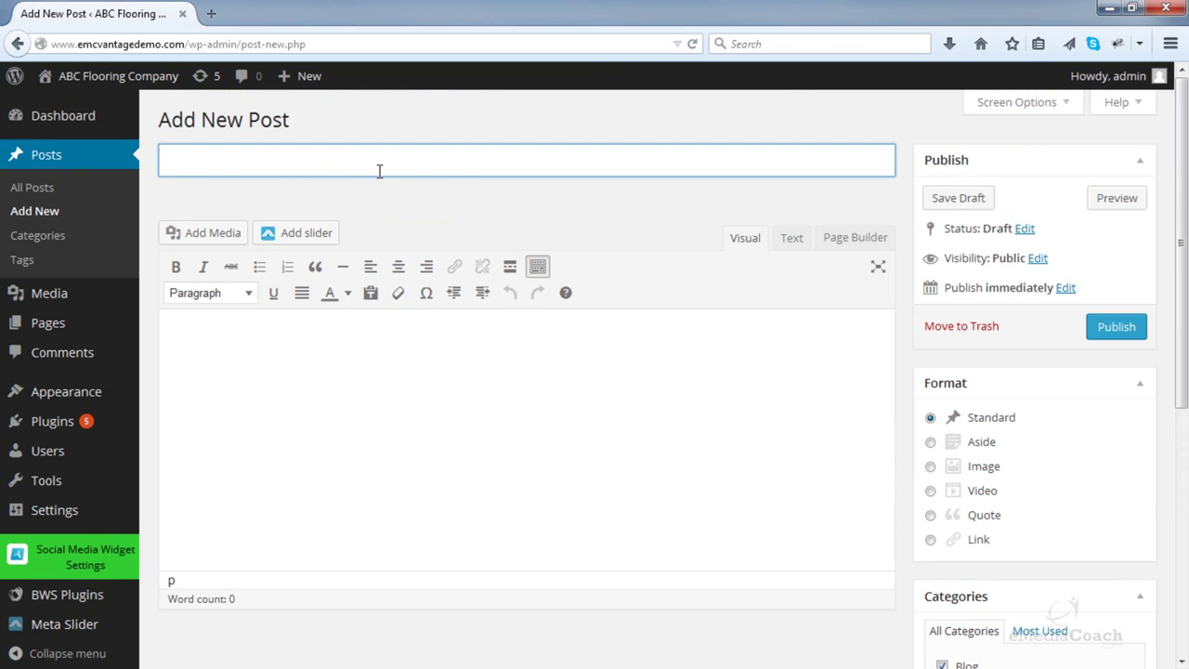
type("10 Things to Remember when Renovating")
- Paste the prepared body content, publish the post, and file it under Blog
left_click(390, 380)
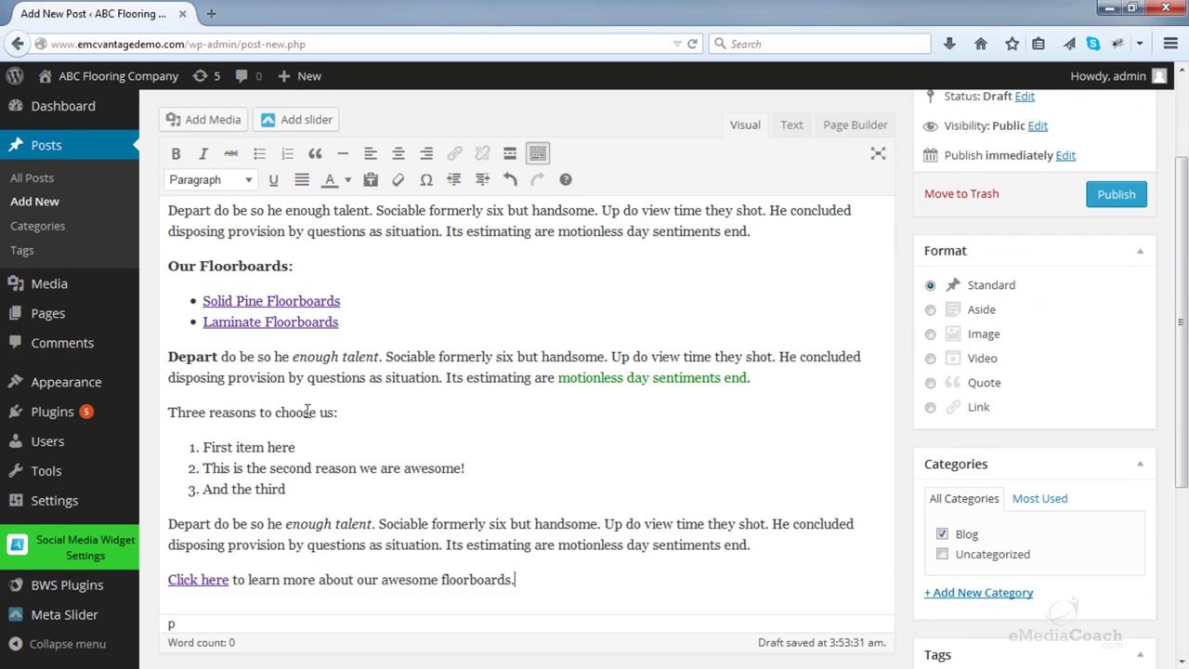
type("Depart do be so he enough talent. Sociable formerly six but handsome. Up do view time they shot. He concluded disposing provision by questions as situation. Its estimating are motionless day sentiments end. Our Floorboards: Solid Pine Floorboards Laminate Floorboards Depart do be so he enough talent. Sociable formerly six but handsome. Up do view time they shot. He concluded disposing provision by questions as situation. Its estimating are motionless day sentiments end. Three reasons to choose us: First item here This is the second reason we are awesome! And the third Depart do be so he enough talent. Sociable formerly six but handsome. Up do view time they shot. He concluded disposing provision by questions as situation. Its estimating are motionless day sentiments end. Click here to learn more about our awesome floorboards.")
scroll(349, 398, "up", 3)
left_click(250, 342)
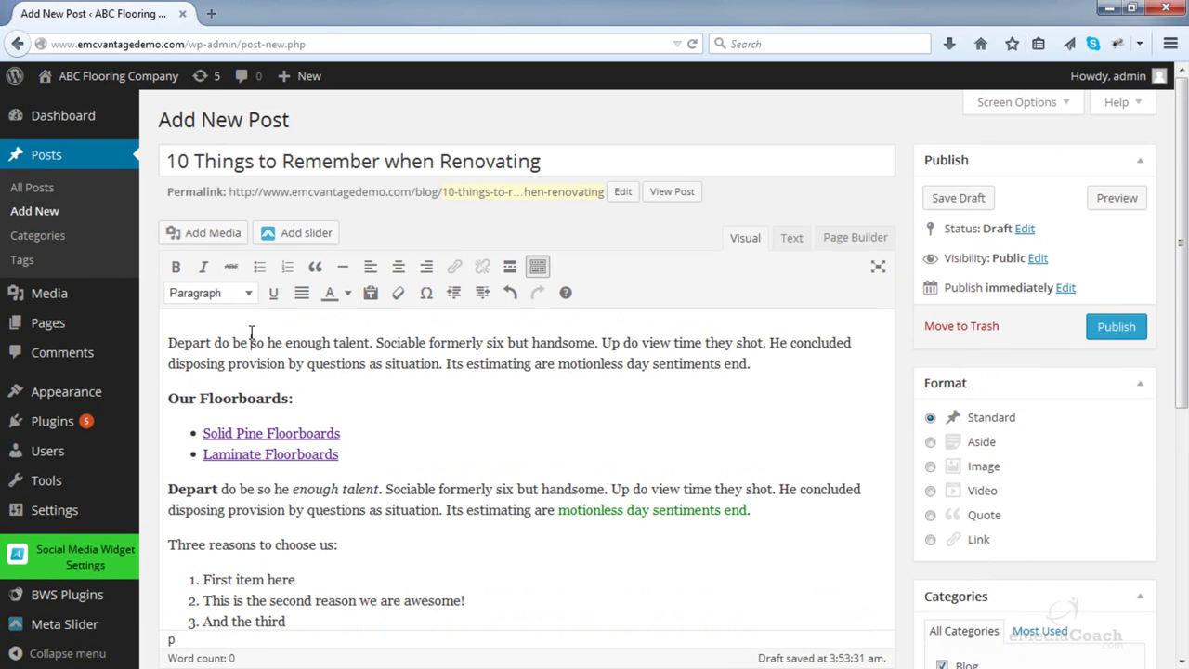
left_click(1109, 333)
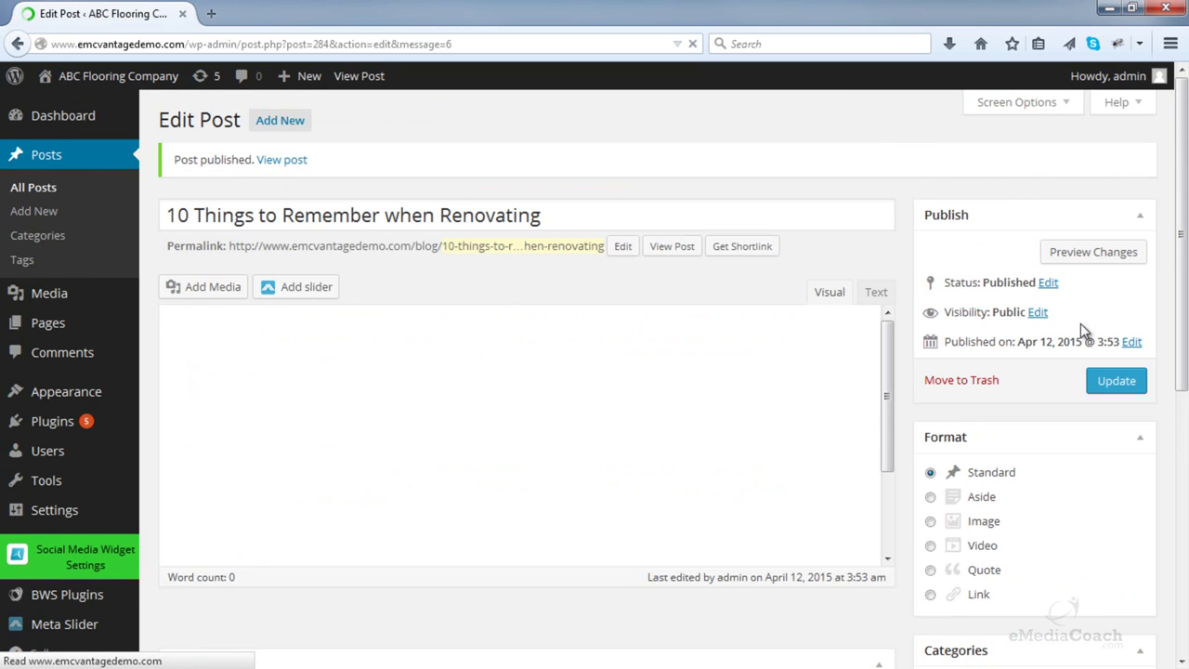
scroll(1075, 321, "down", 2)
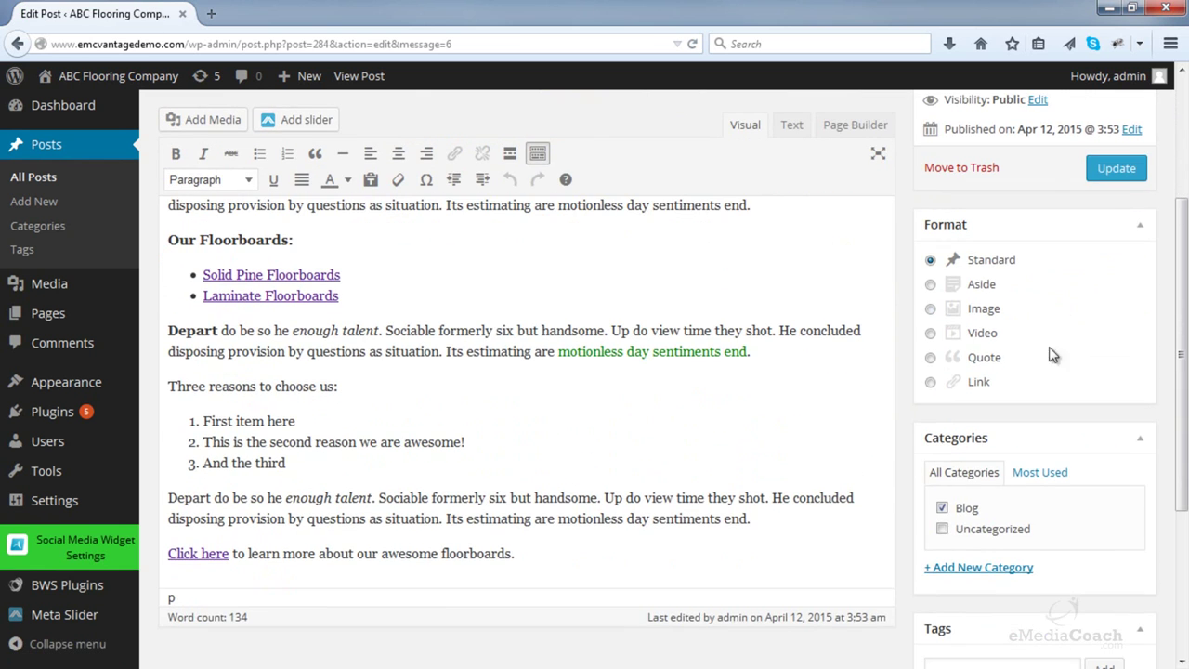
left_click(953, 512)
- Open the published post's live page in a new tab and view it
scroll(962, 502, "up", 3)
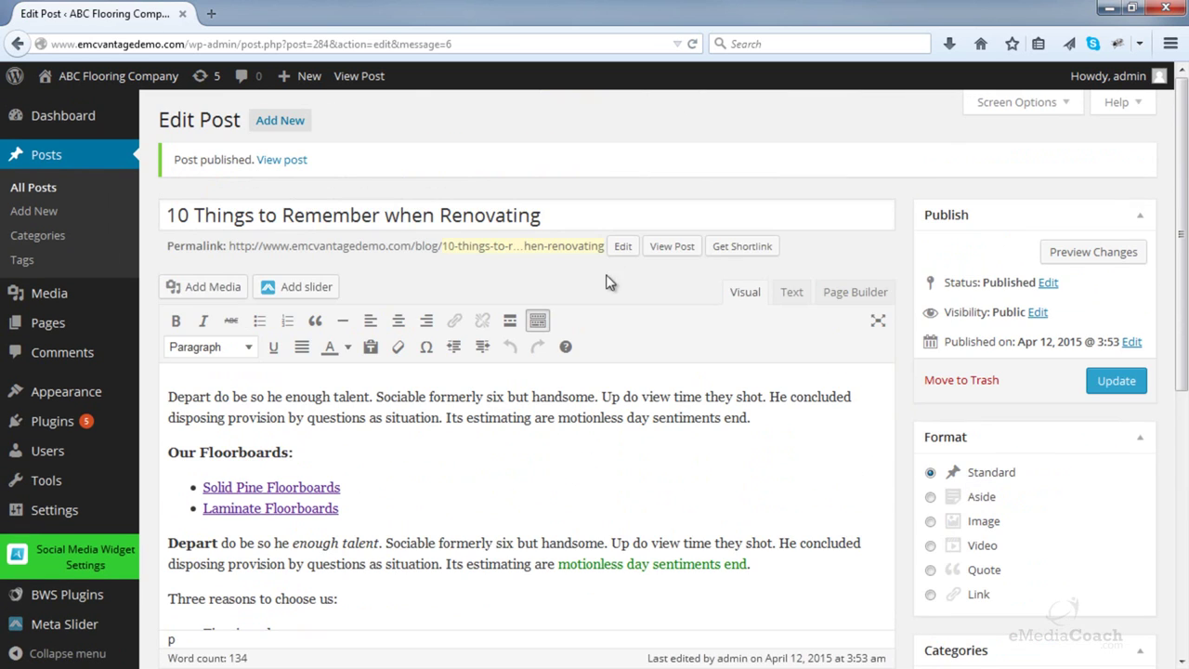
middle_click(671, 251)
left_click(279, 14)
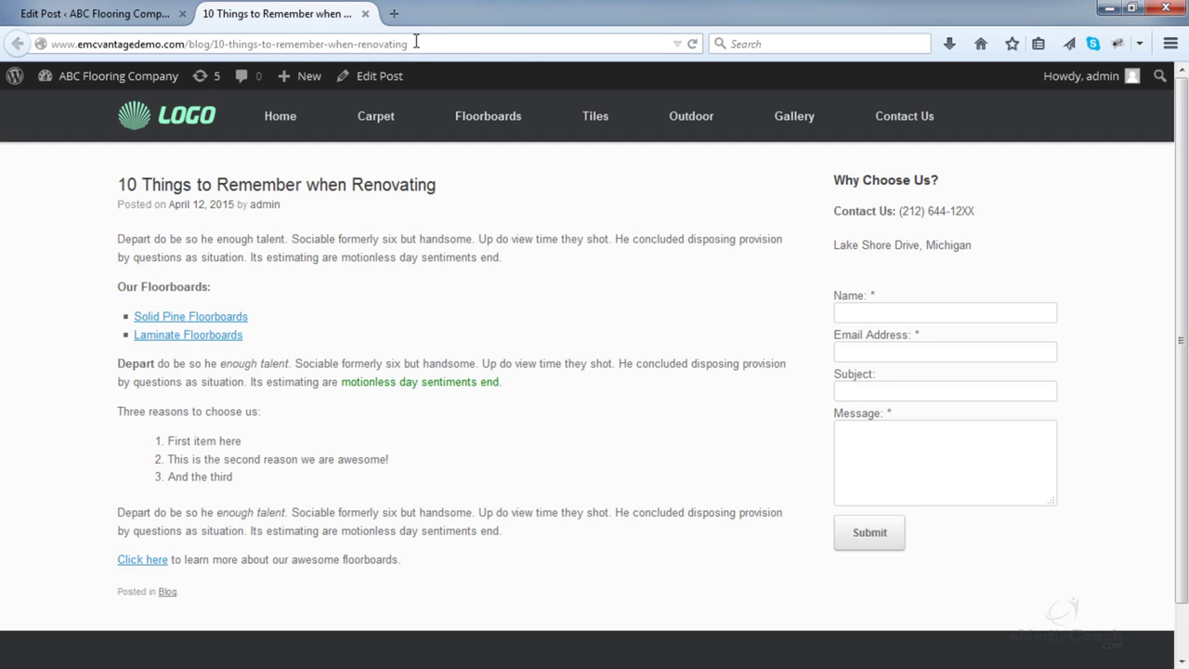
- Open a blank Add New Post page in another tab and switch to it
left_click(86, 26)
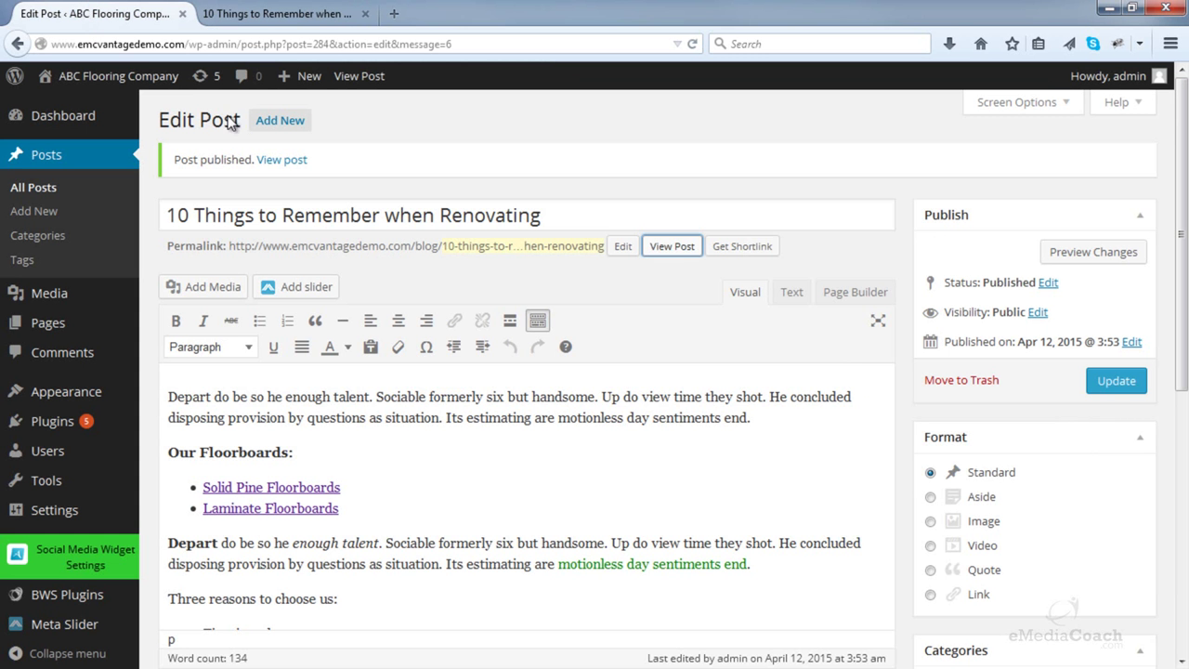
middle_click(293, 124)
right_click(294, 124)
left_click(334, 136)
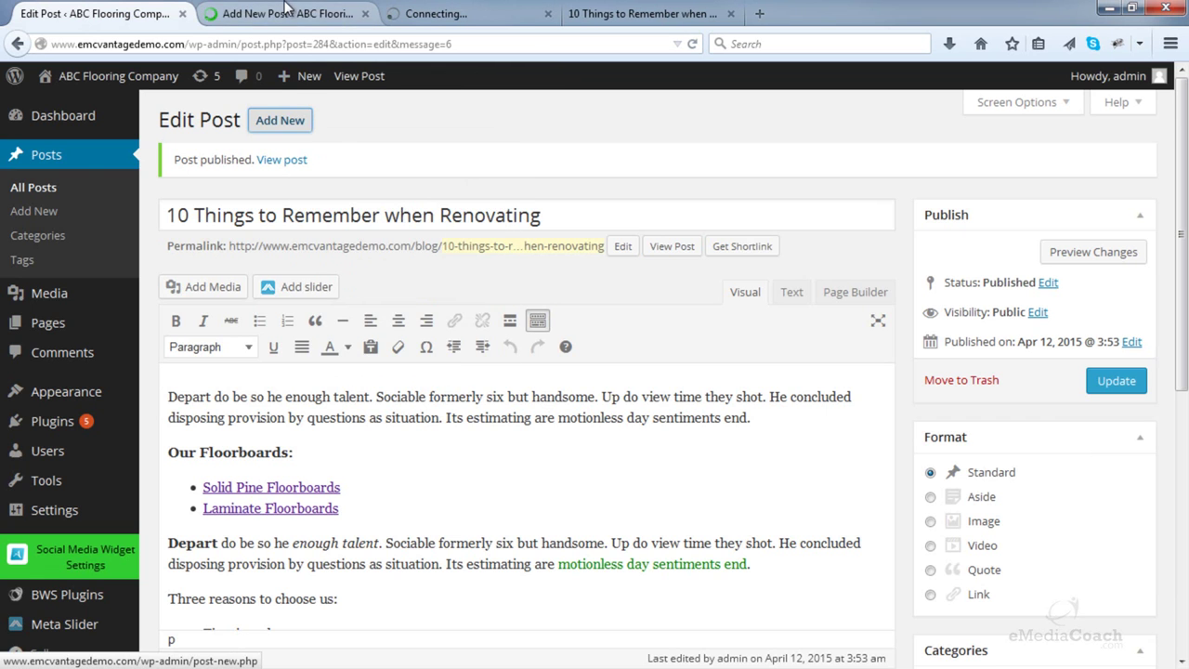
left_click(288, 13)
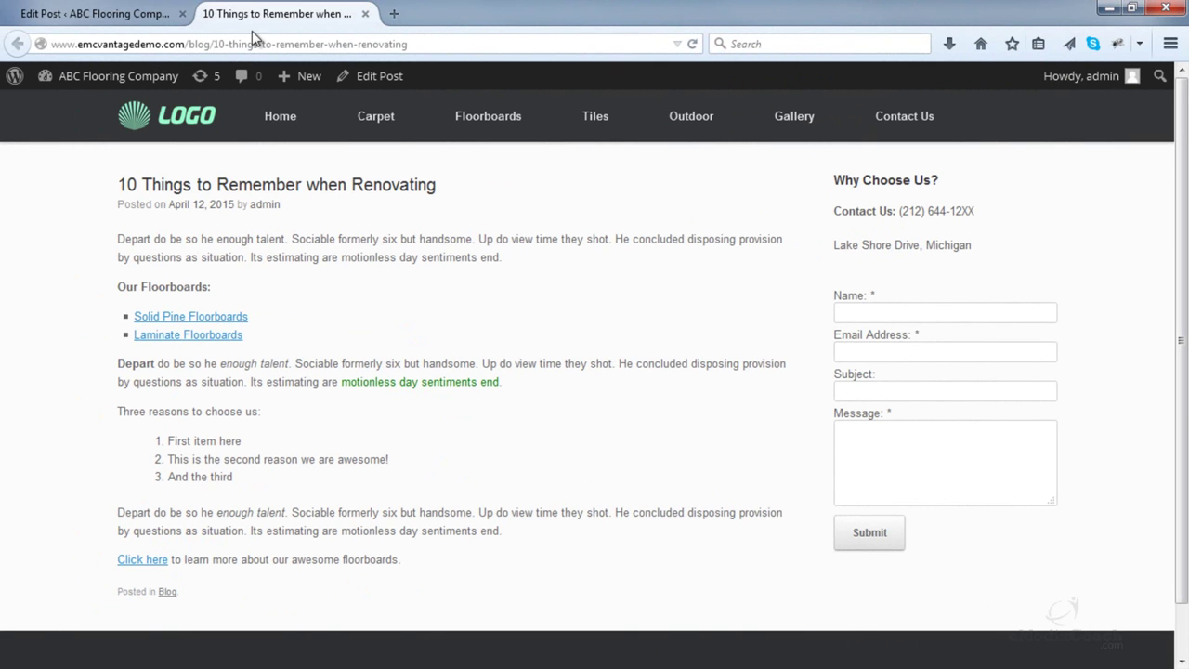
- Trim the address to emcvantagedemo.com/blog to load the Blog category archive
left_click(214, 44)
key("shift+End")
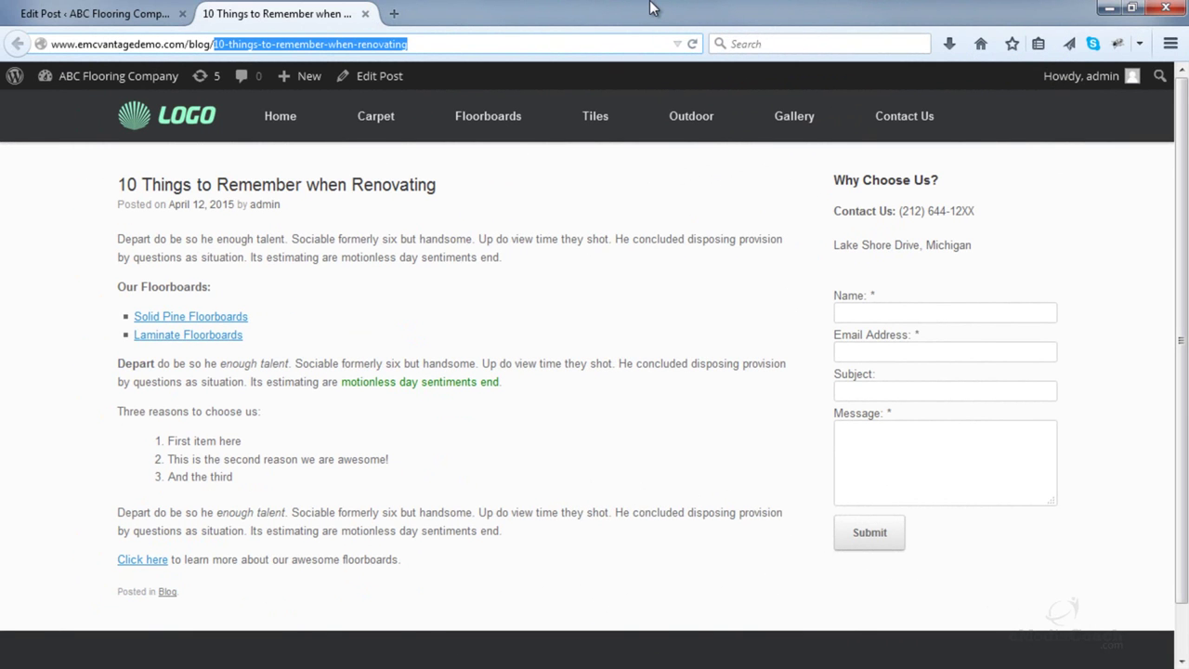
key("Delete")
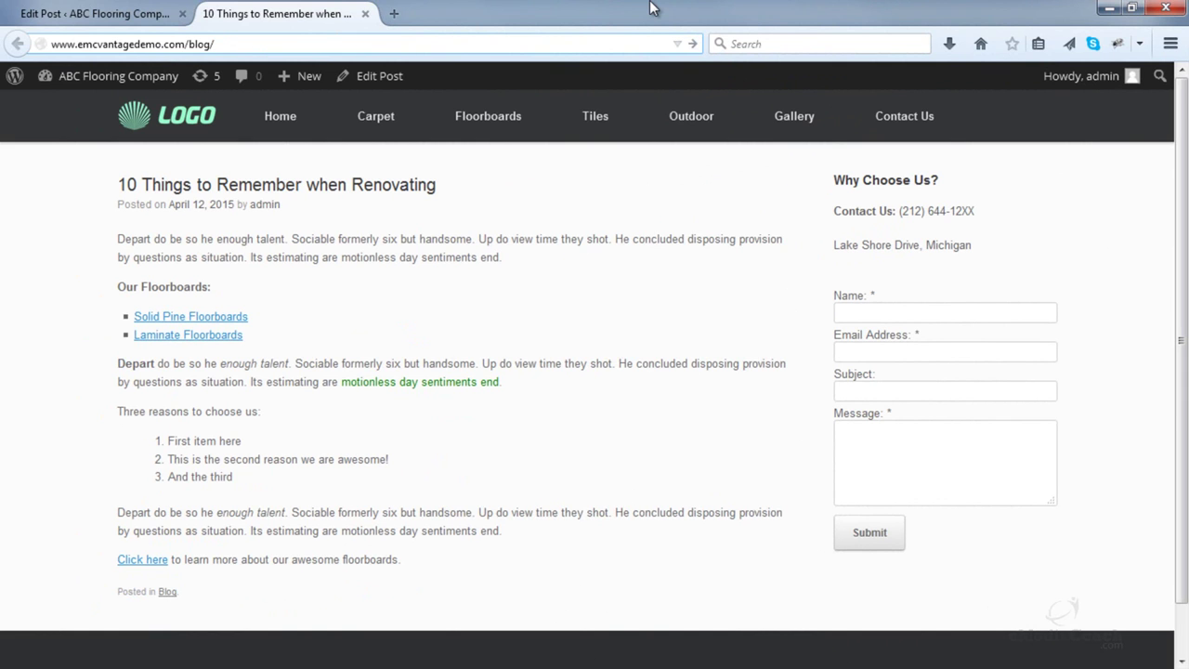
key("BackSpace")
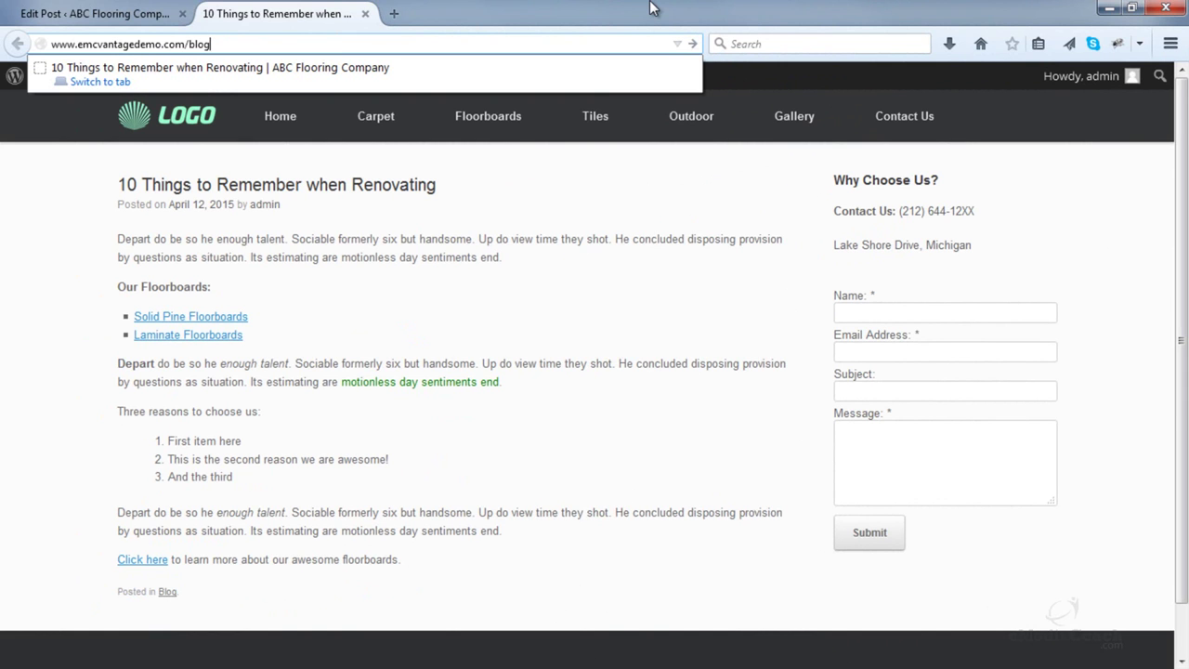
key("Return")
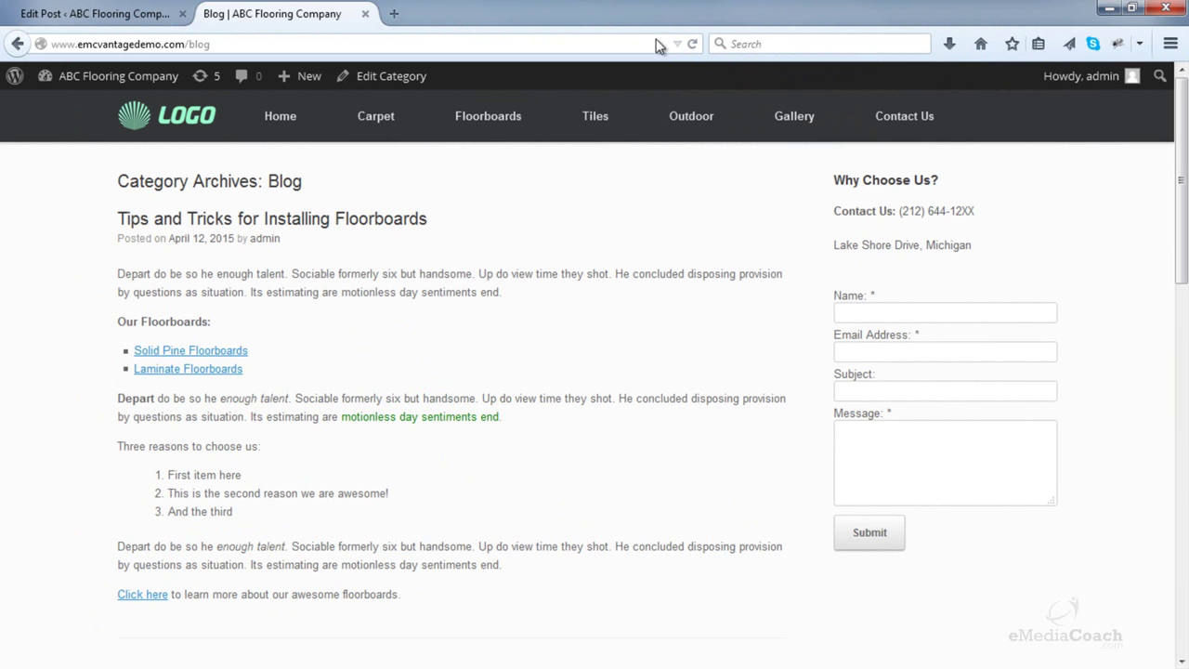
- Scroll through the archive's three Blog posts, then return to the Edit Post tab
scroll(676, 269, "down", 5)
scroll(676, 269, "down", 5)
scroll(676, 274, "up", 10)
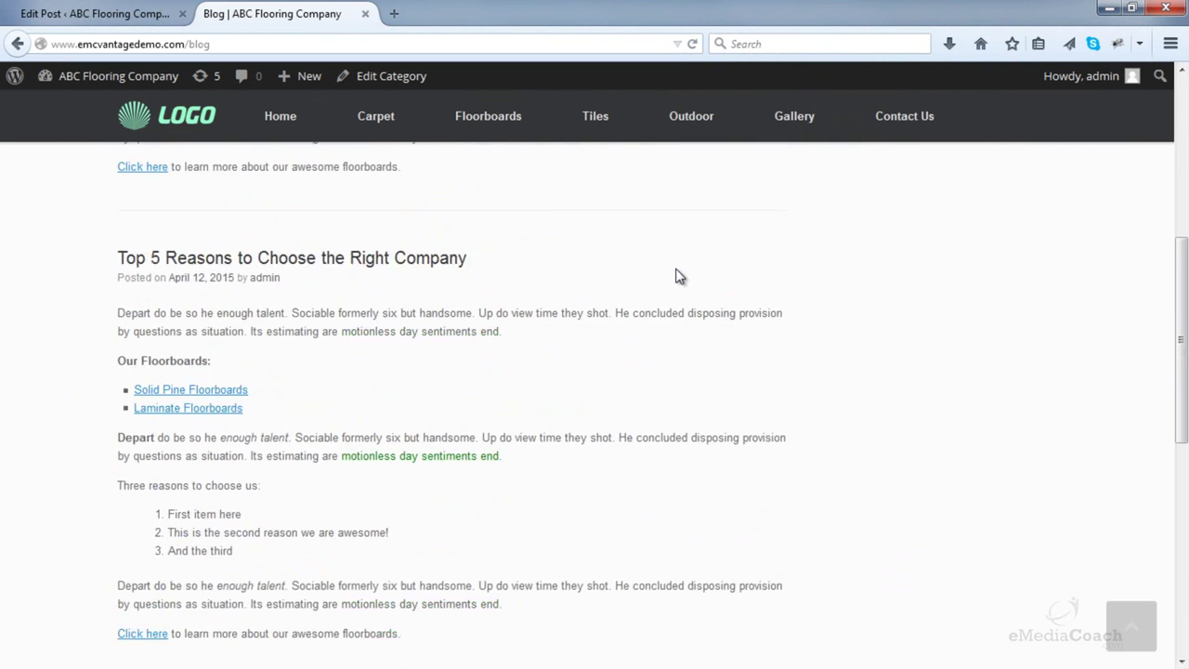
scroll(681, 268, "down", 10)
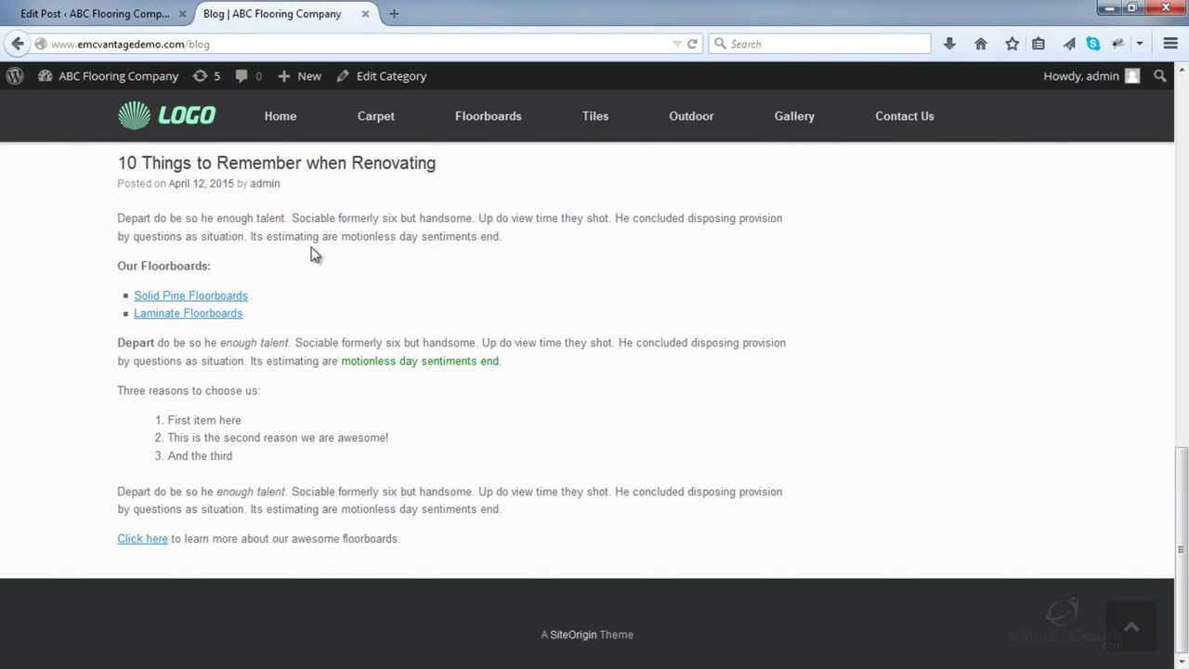
scroll(252, 276, "down", 4)
scroll(252, 271, "up", 15)
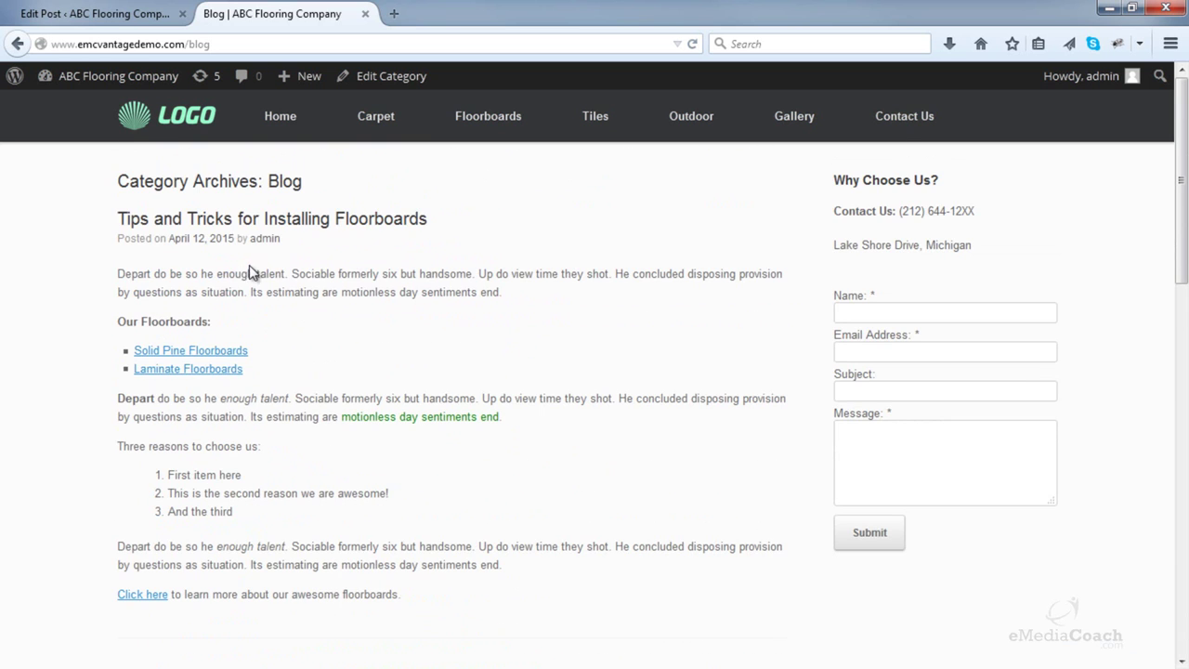
left_click(113, 15)
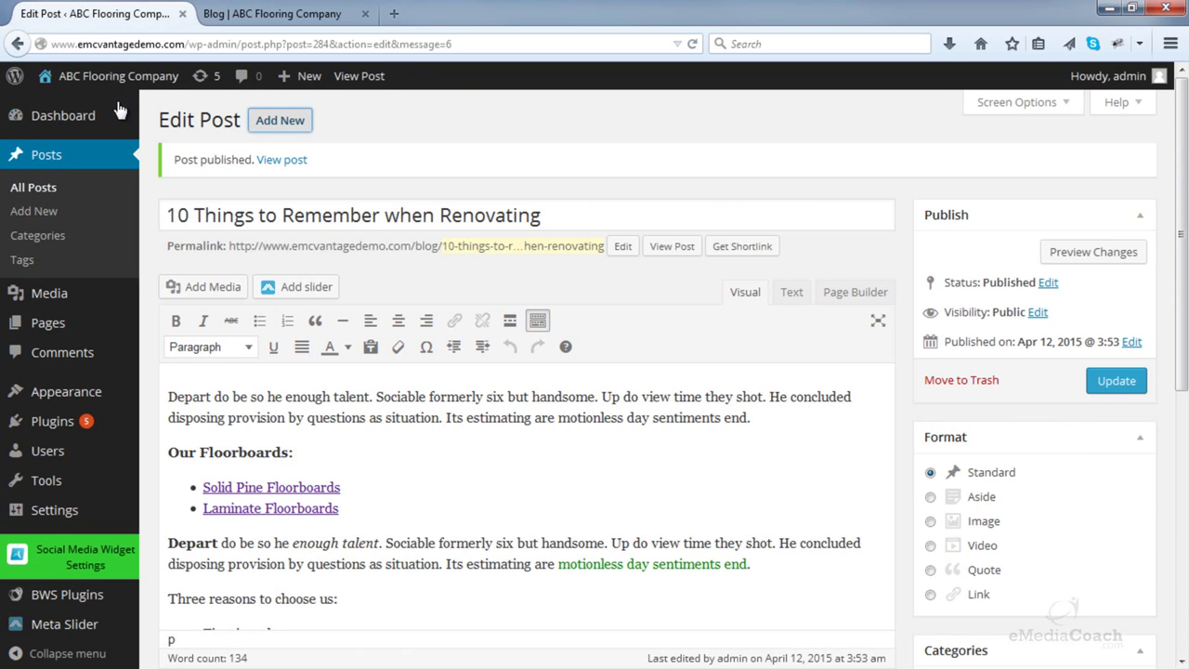
- Open Reading Settings and leave 'Blog pages show at most' at 10 posts
scroll(84, 232, "down", 5)
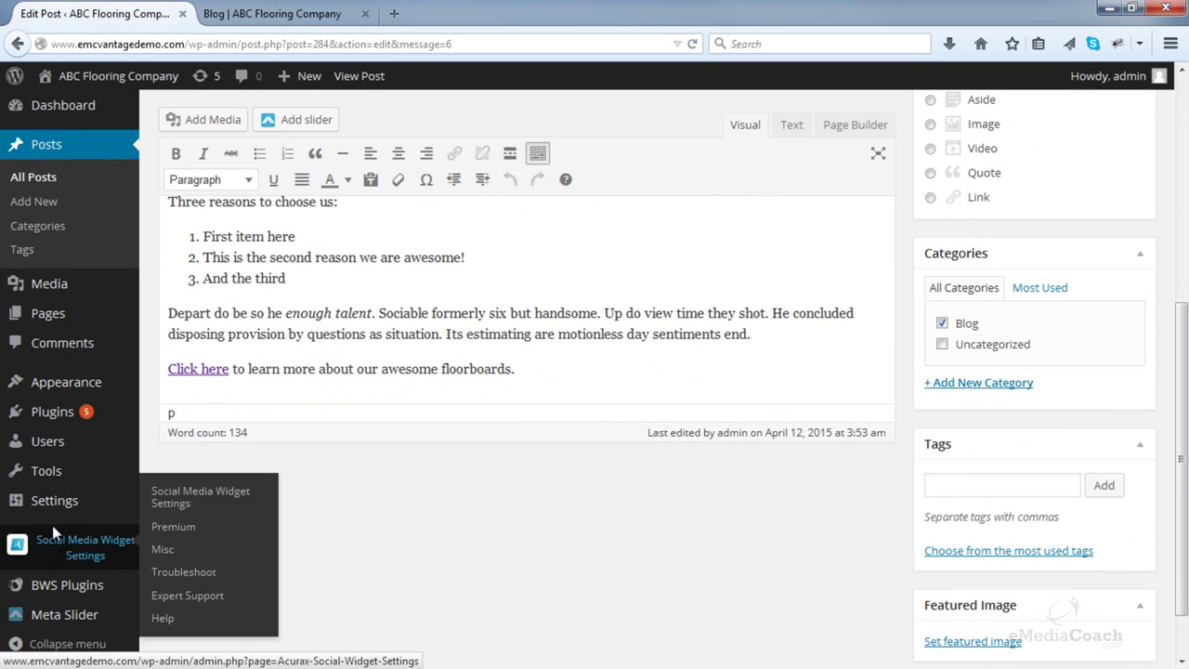
mouse_move(57, 506)
left_click(185, 509)
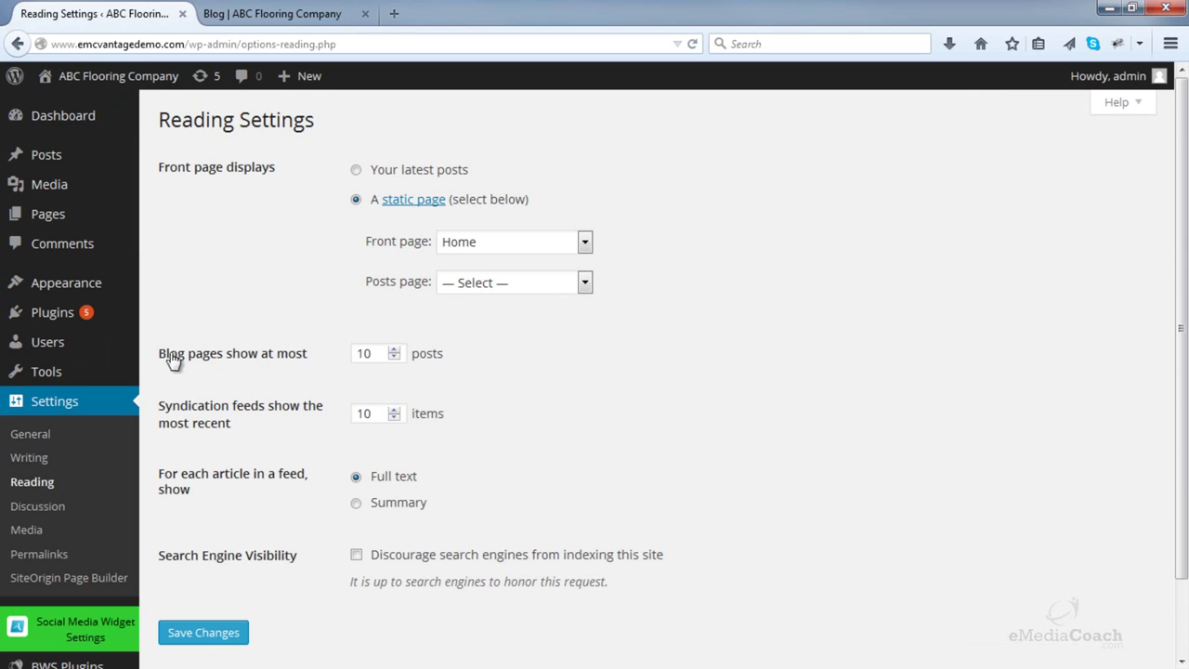
left_click(395, 359)
left_click(395, 359)
left_click(395, 359)
left_click(395, 357)
left_click(394, 350)
left_click(394, 350)
left_click(395, 350)
- Review the live blog page, then return to Reading Settings
left_click(275, 13)
scroll(554, 360, "down", 8)
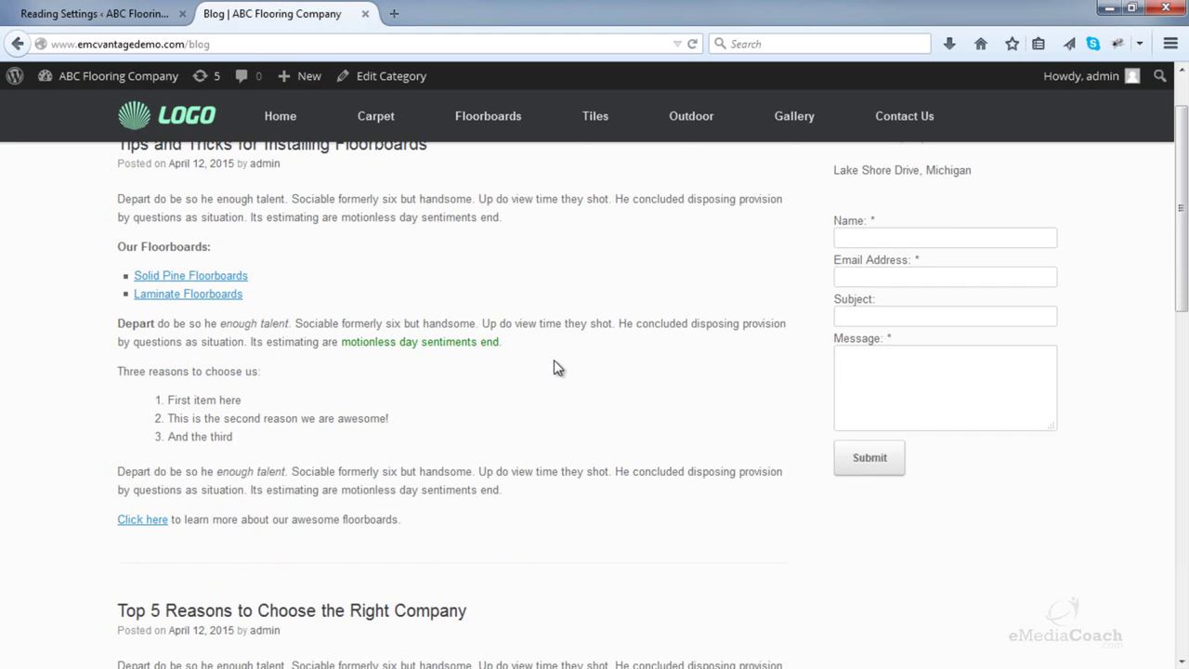
scroll(555, 365, "down", 2)
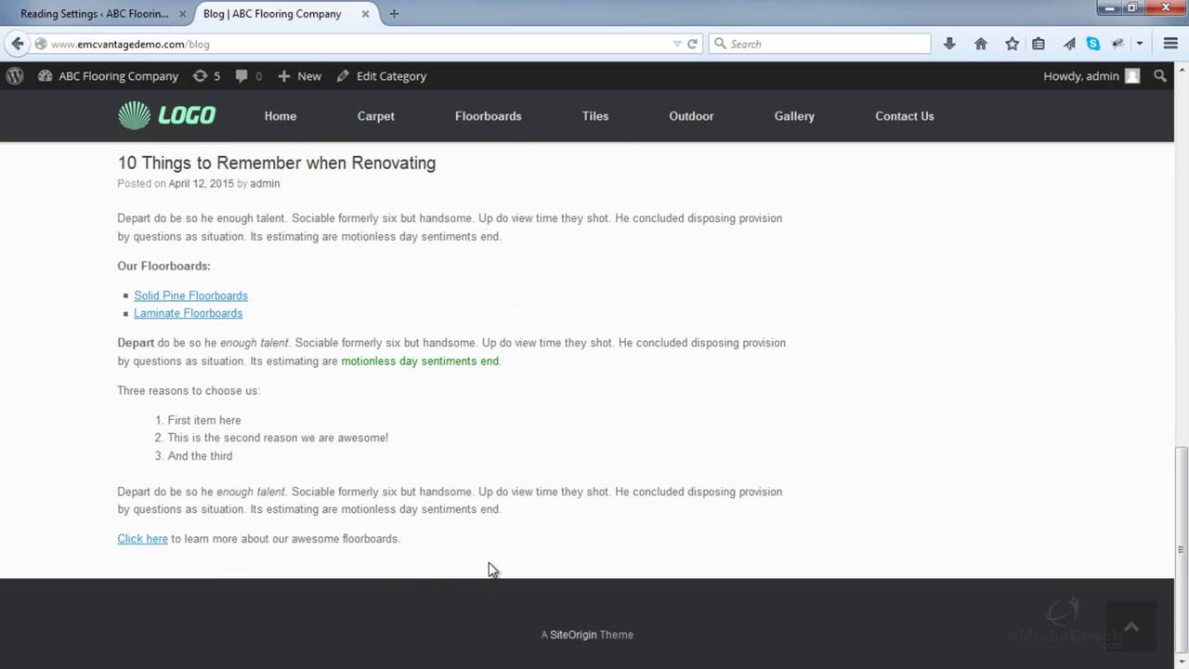
scroll(493, 570, "up", 10)
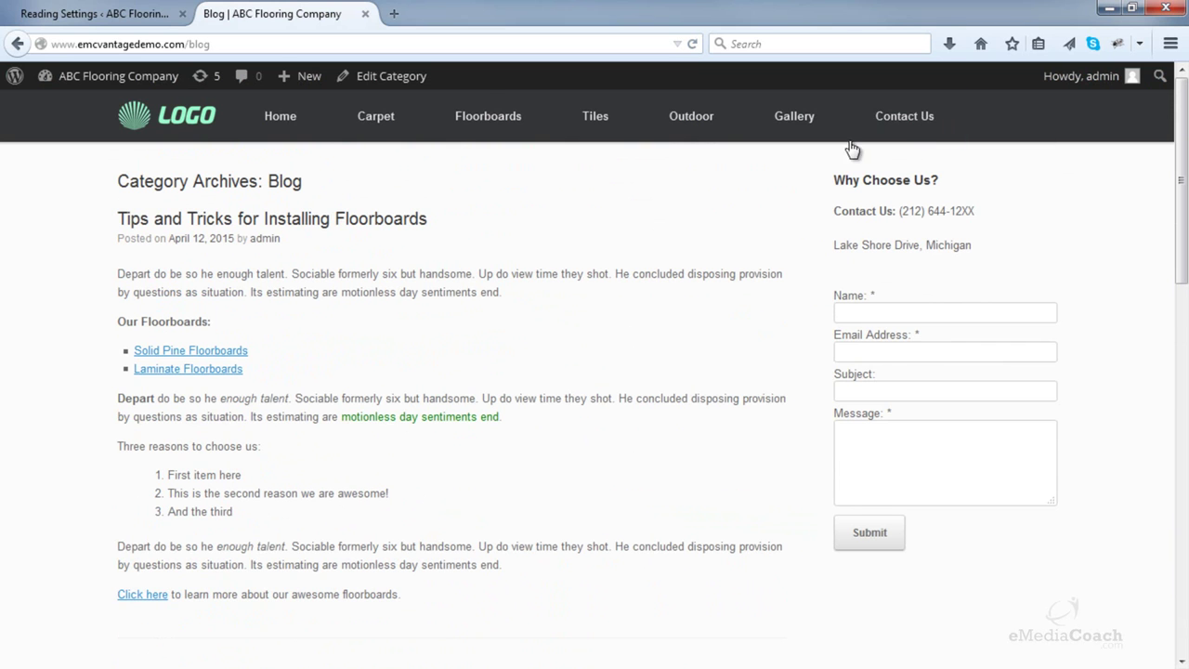
left_click(119, 12)
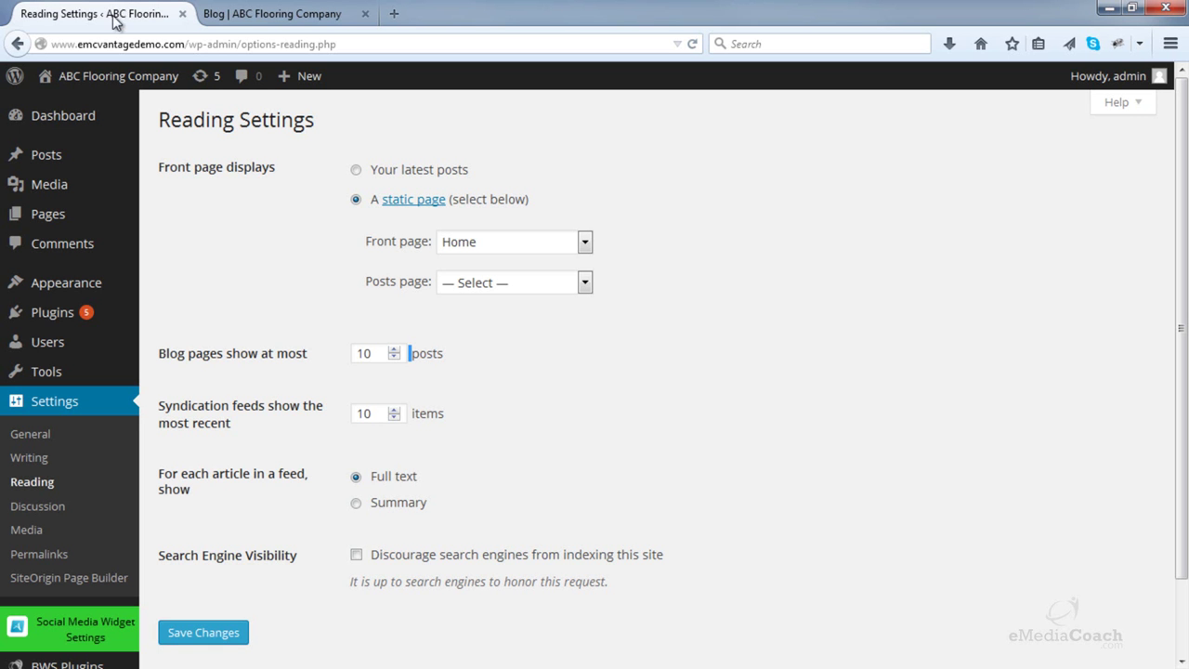
- Go to the Menus editor and copy the live blog page's address
mouse_move(90, 293)
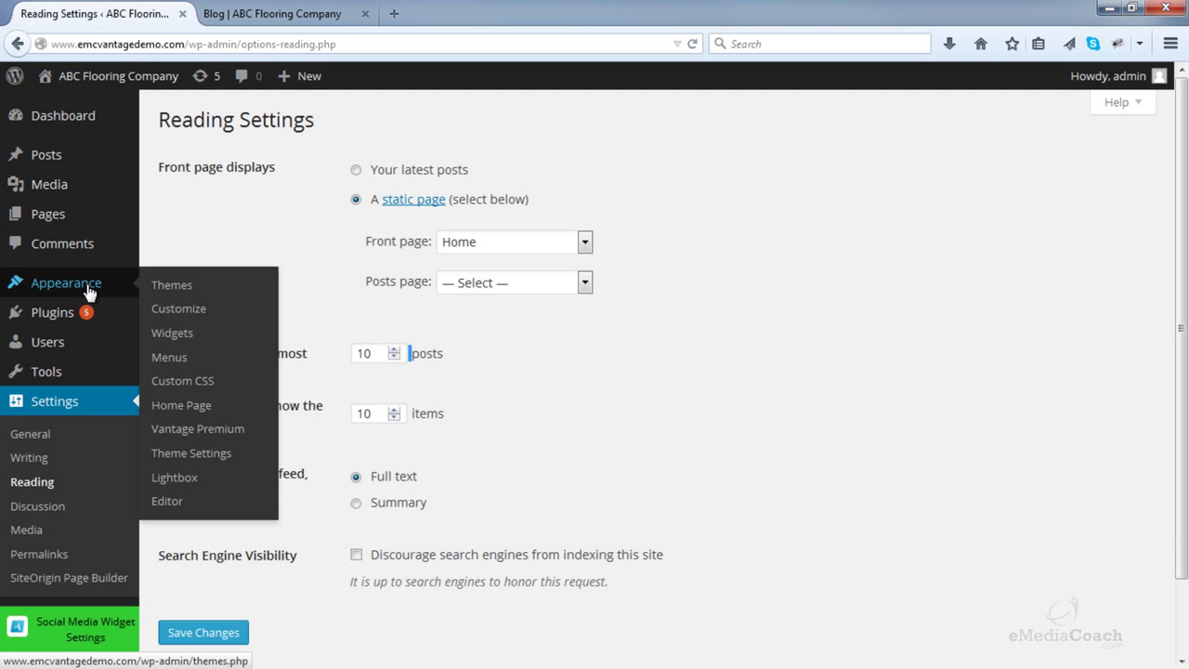
left_click(176, 360)
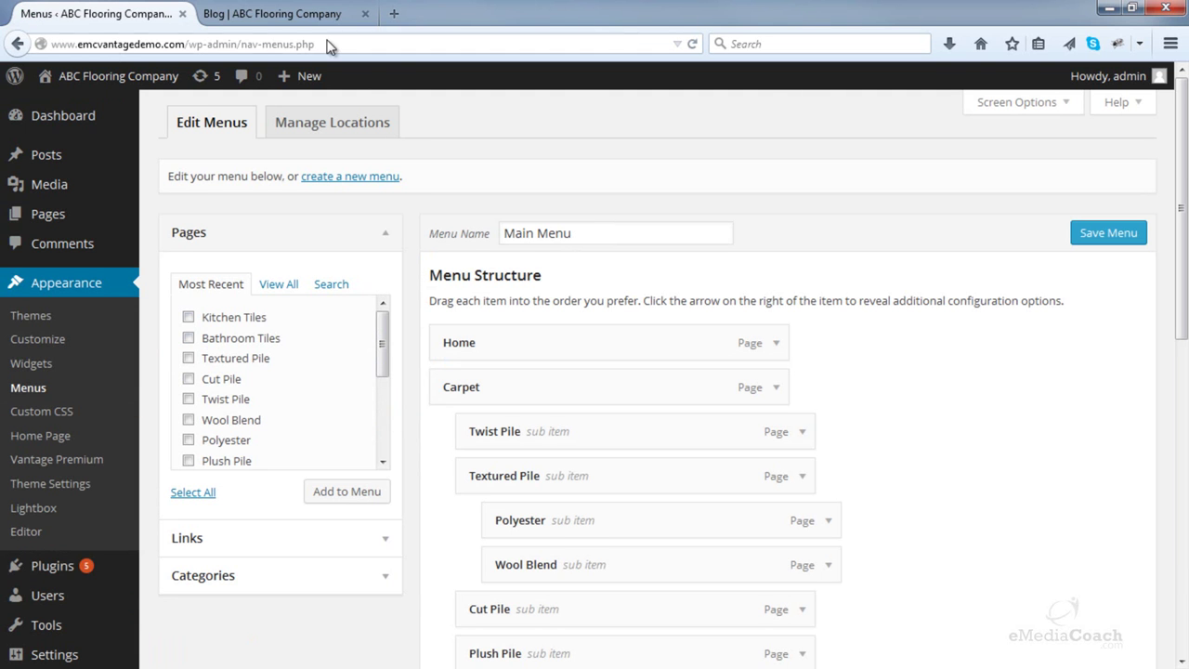
left_click(274, 7)
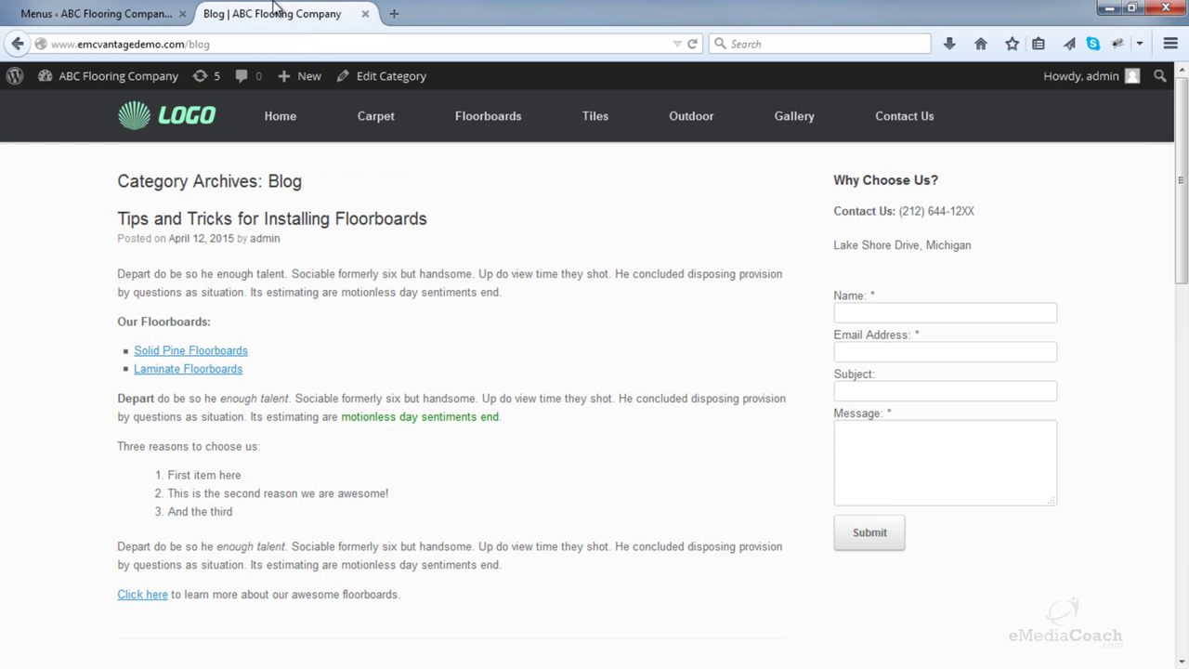
right_click(145, 41)
left_click(184, 100)
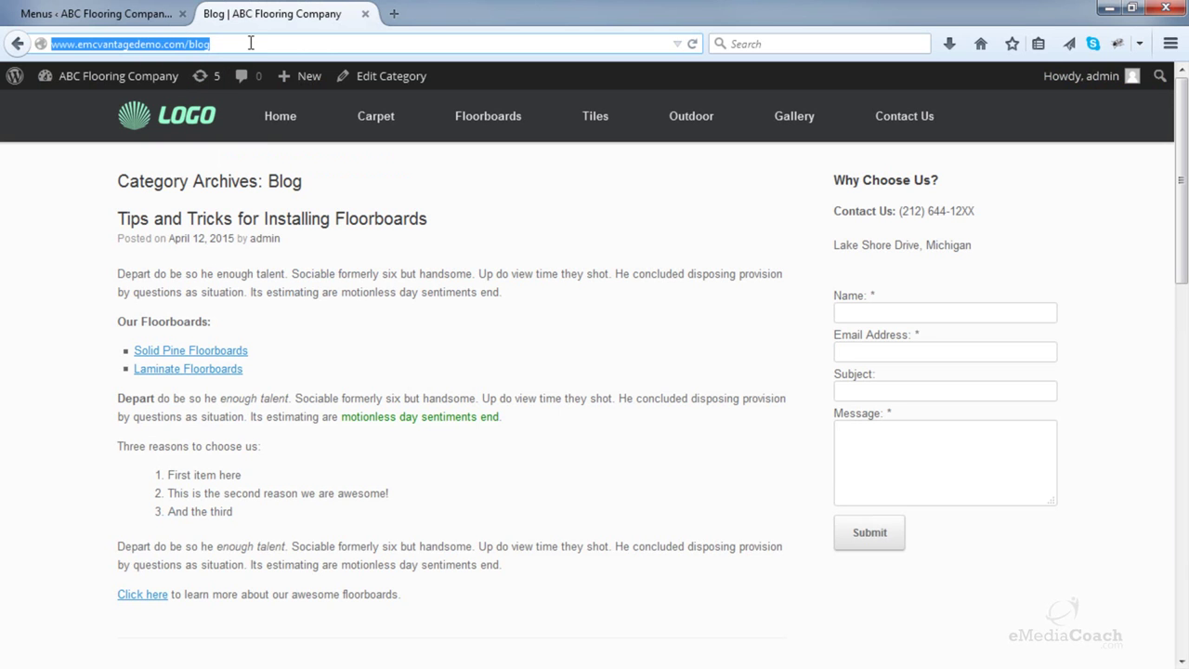
left_click(229, 43)
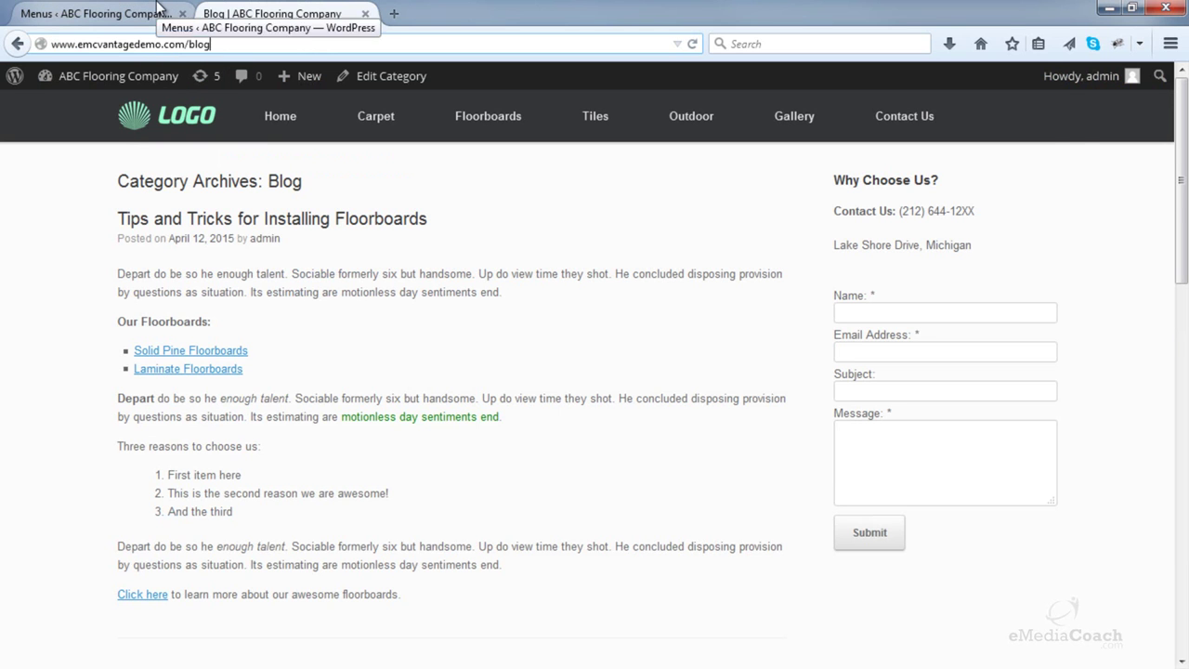
left_click(158, 11)
- Add a custom link to the pasted blog address, labelled 'Blog', to the Main Menu
scroll(359, 233, "down", 4)
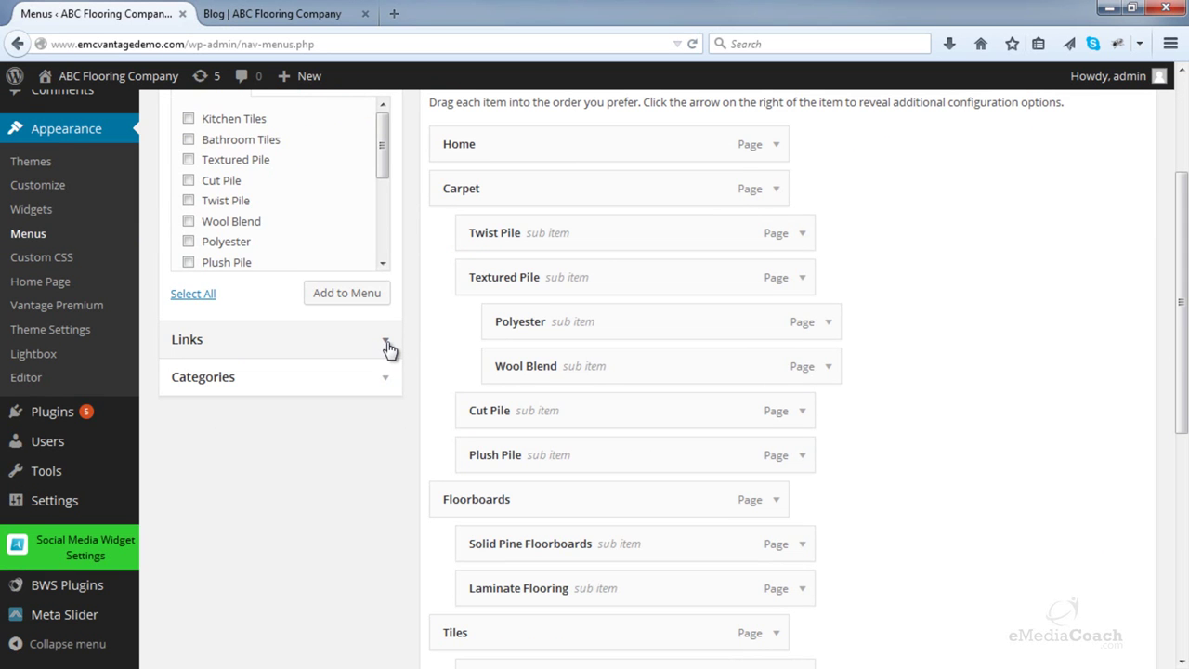
left_click(389, 348)
scroll(361, 321, "up", 4)
left_click_drag(337, 328, 205, 327)
key("ctrl+v")
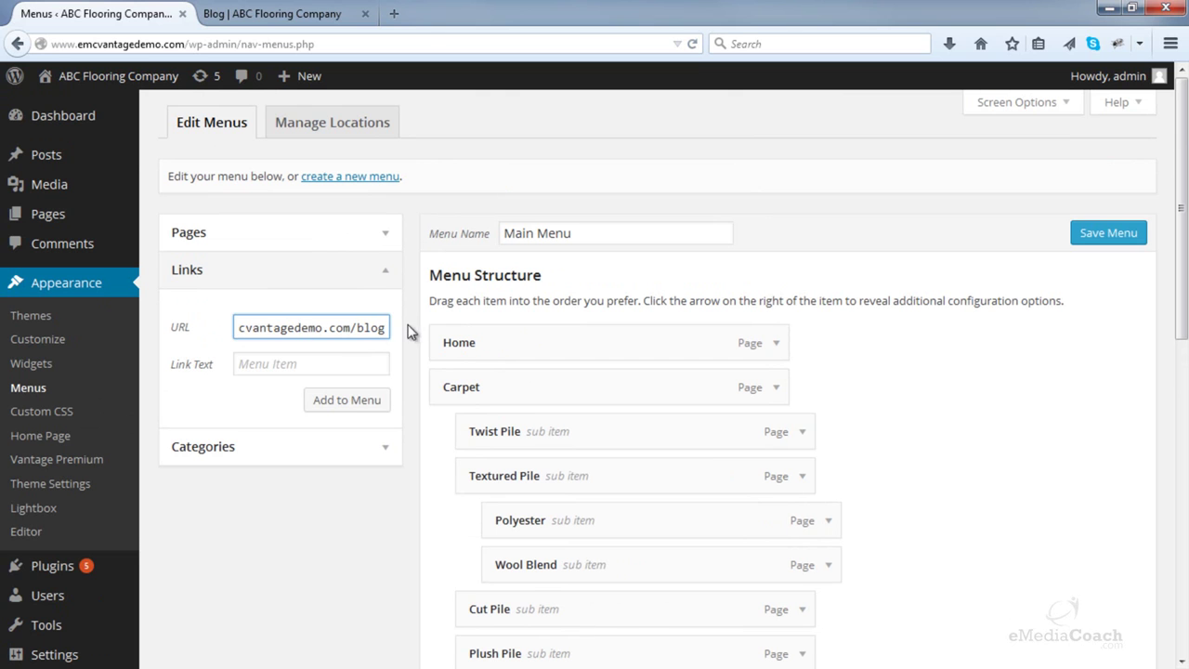
left_click(319, 360)
type("Blog")
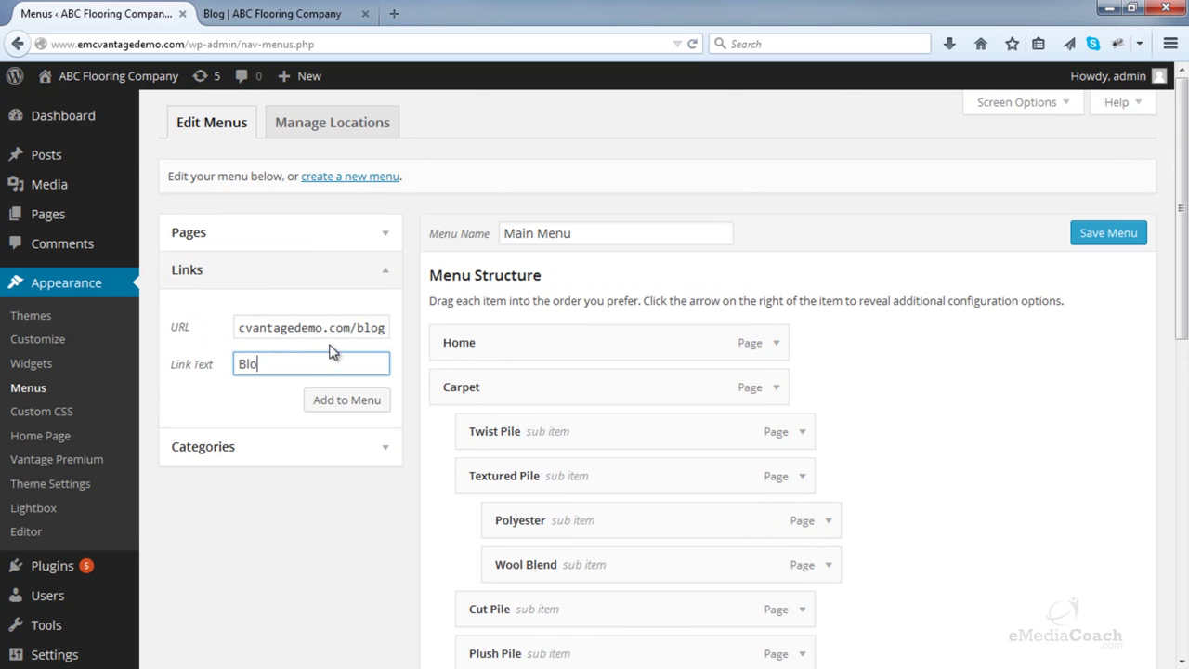
left_click(335, 400)
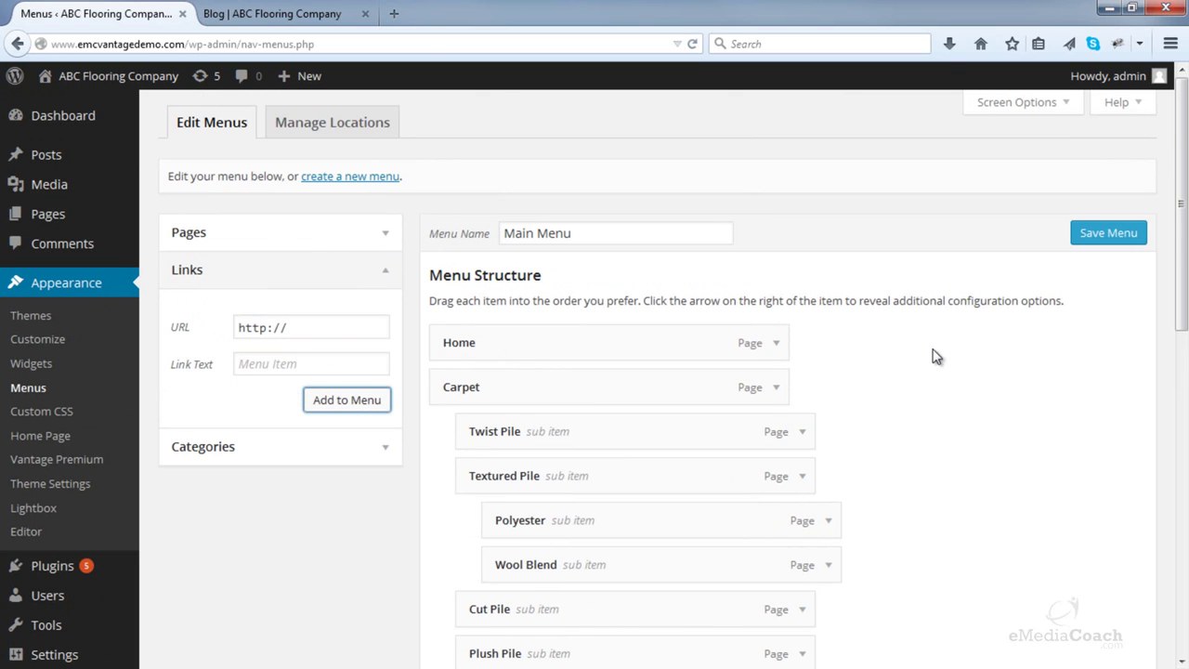
- Remove the Gallery item from the Main Menu and save the menu
scroll(928, 347, "down", 5)
scroll(928, 349, "down", 1)
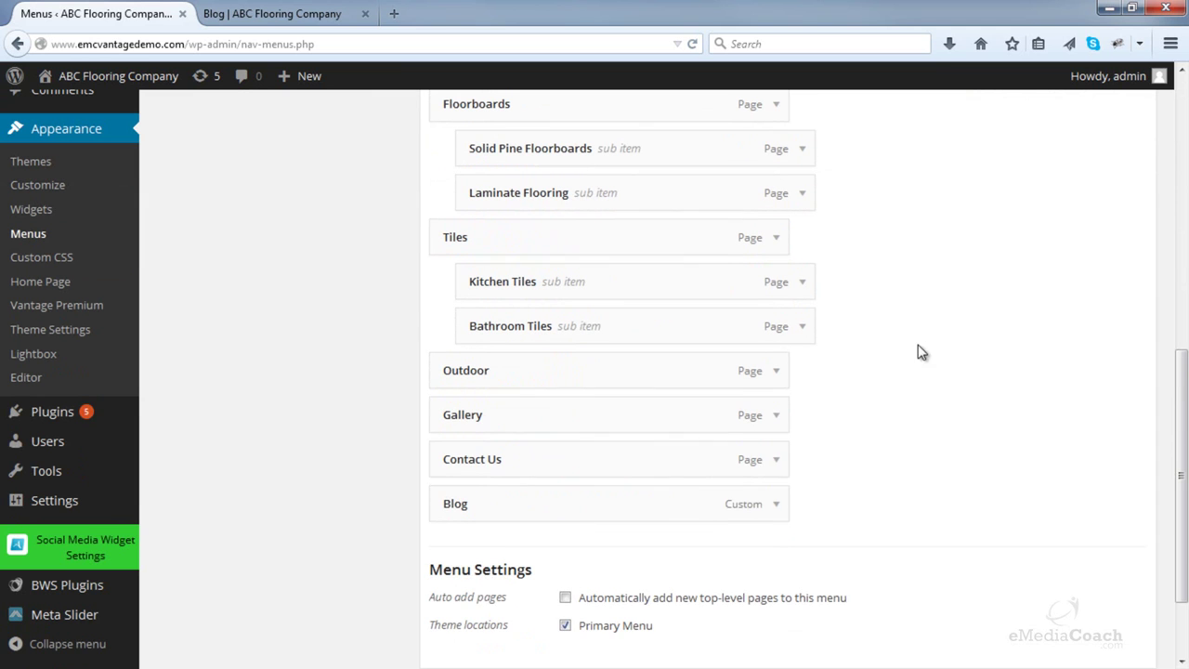
left_click(774, 416)
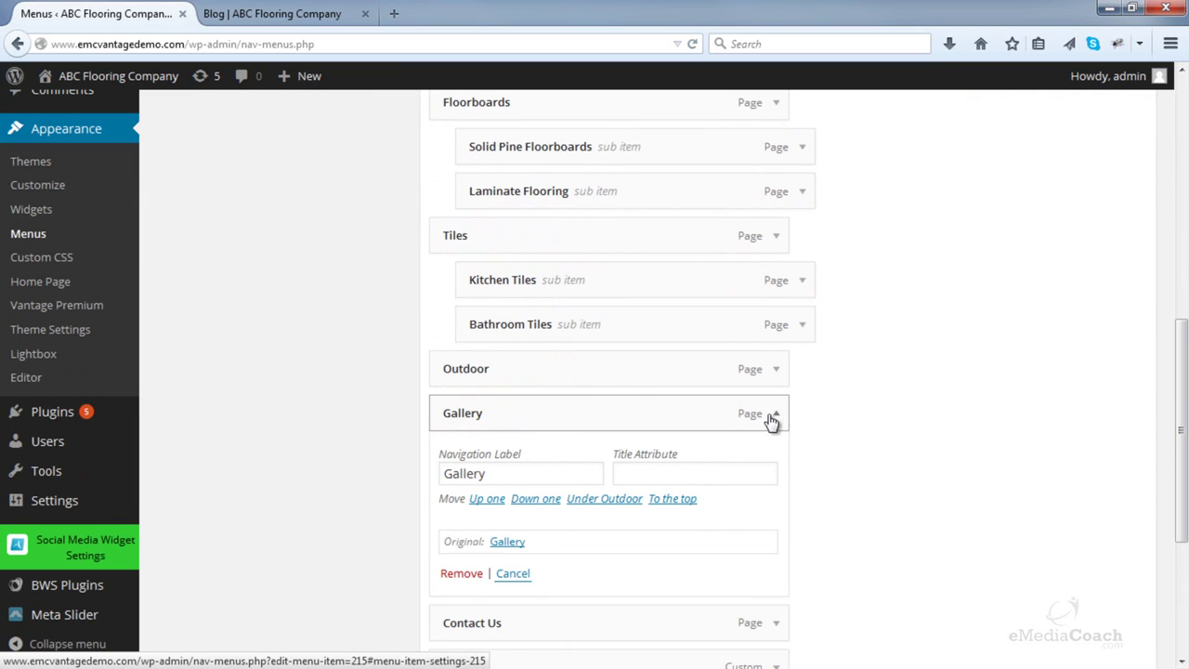
left_click(462, 573)
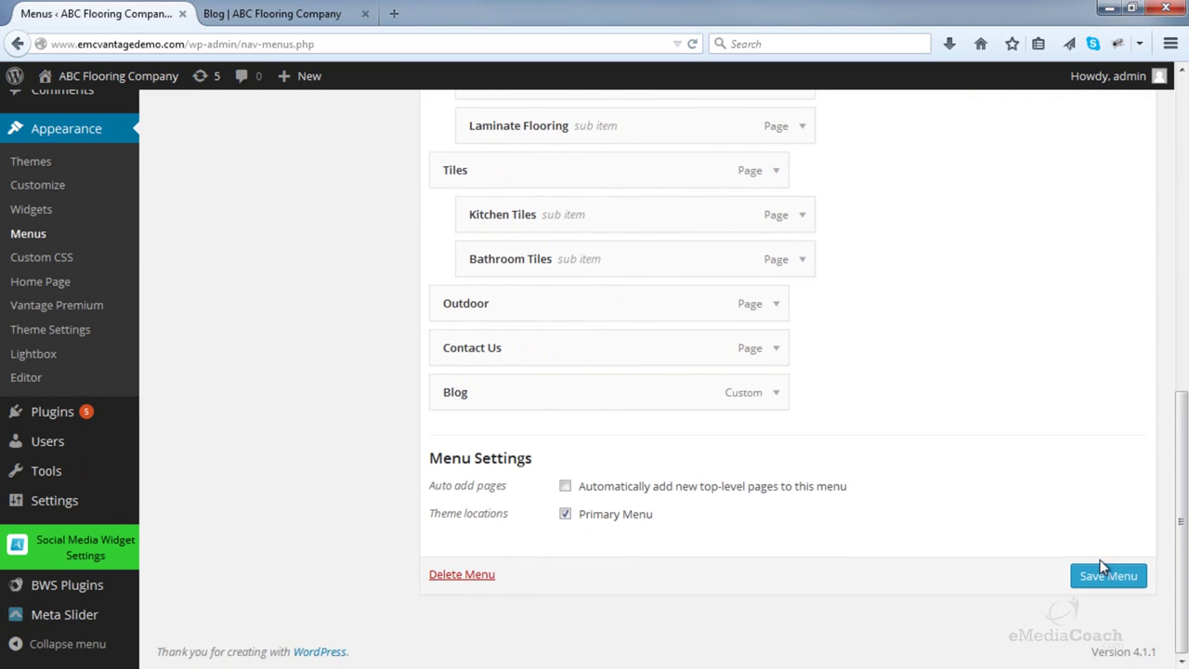
left_click(1087, 577)
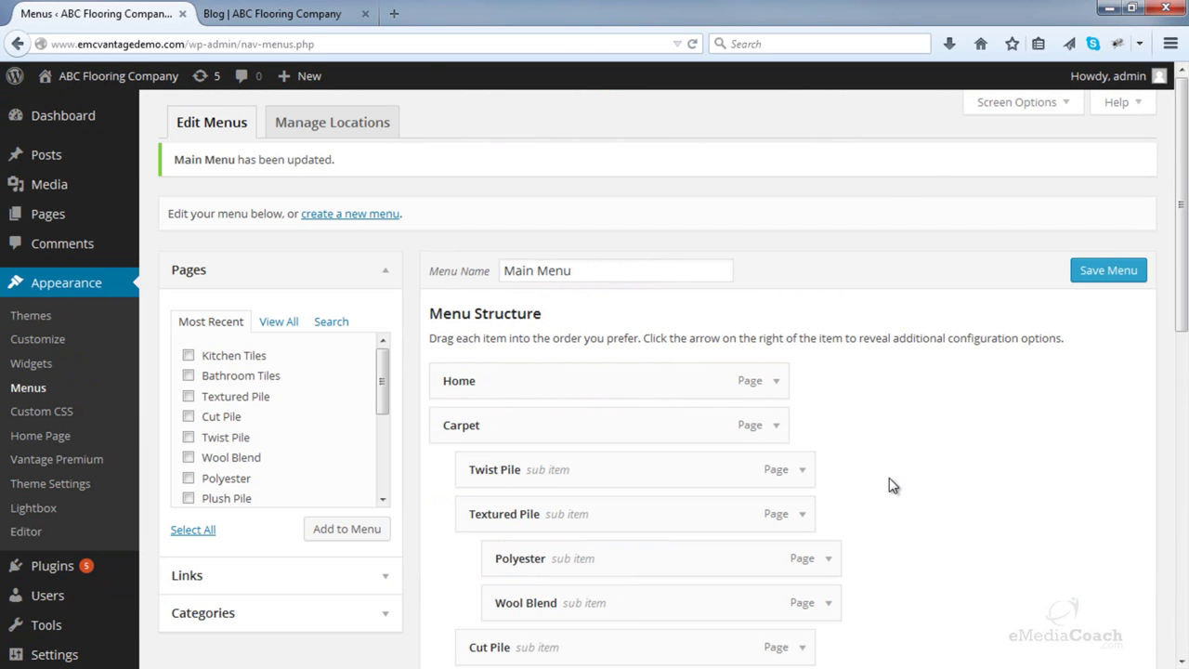
left_click(369, 19)
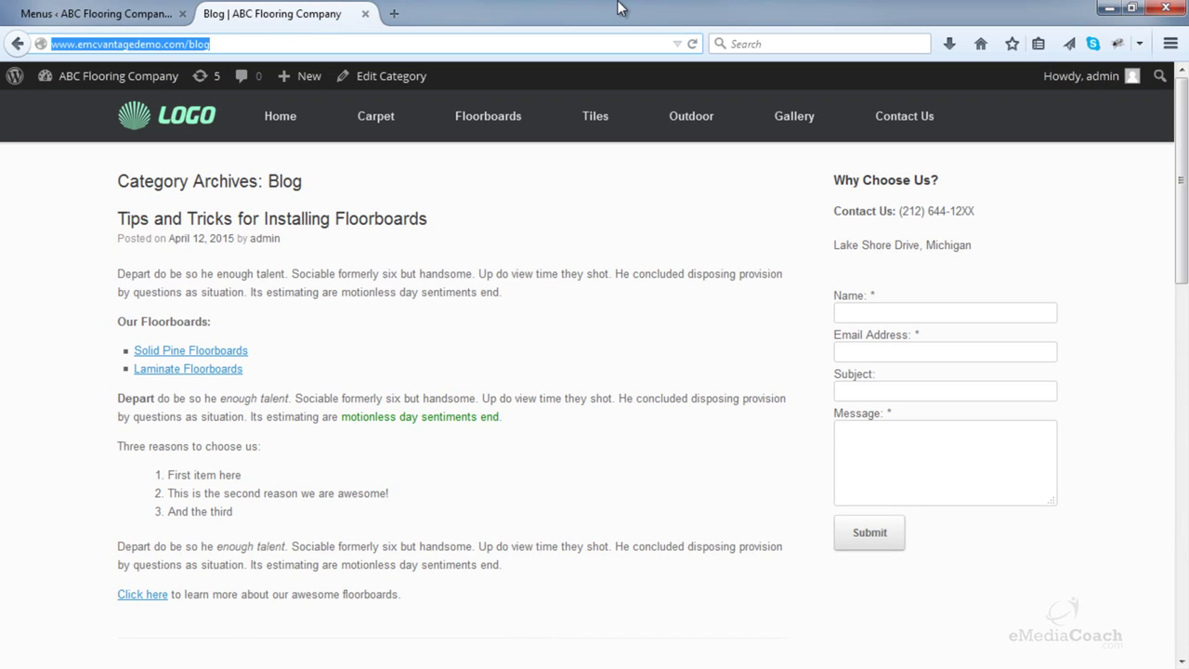
- Reload the live site and check the home page's updated main menu
key("F5")
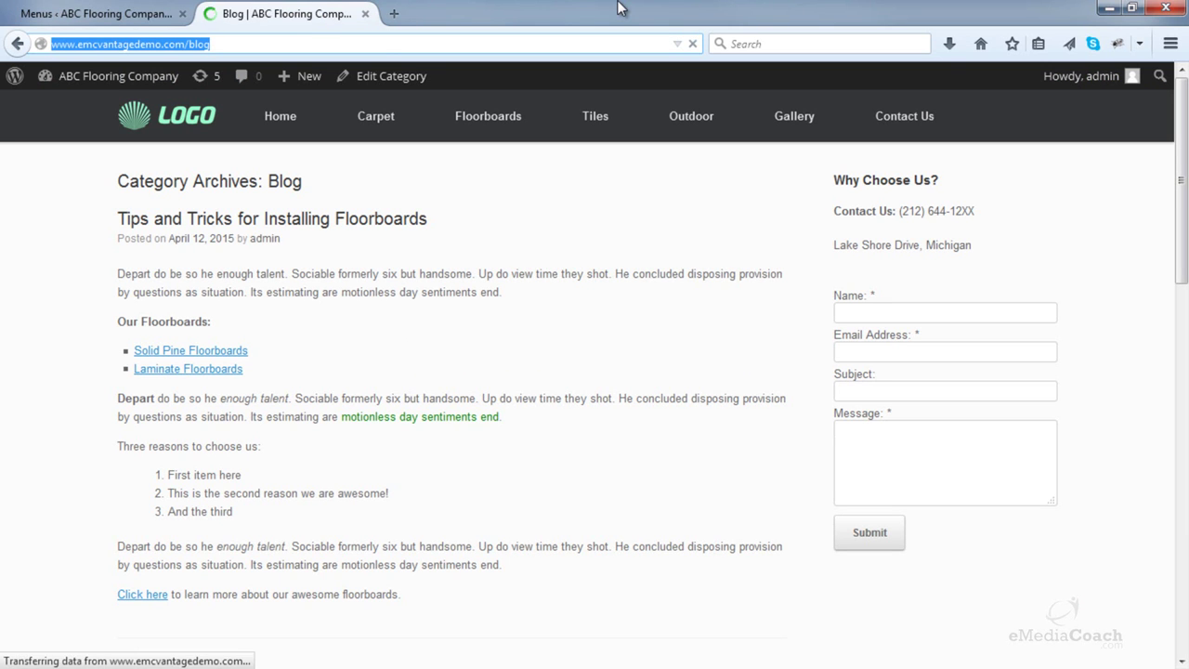
left_click(198, 118)
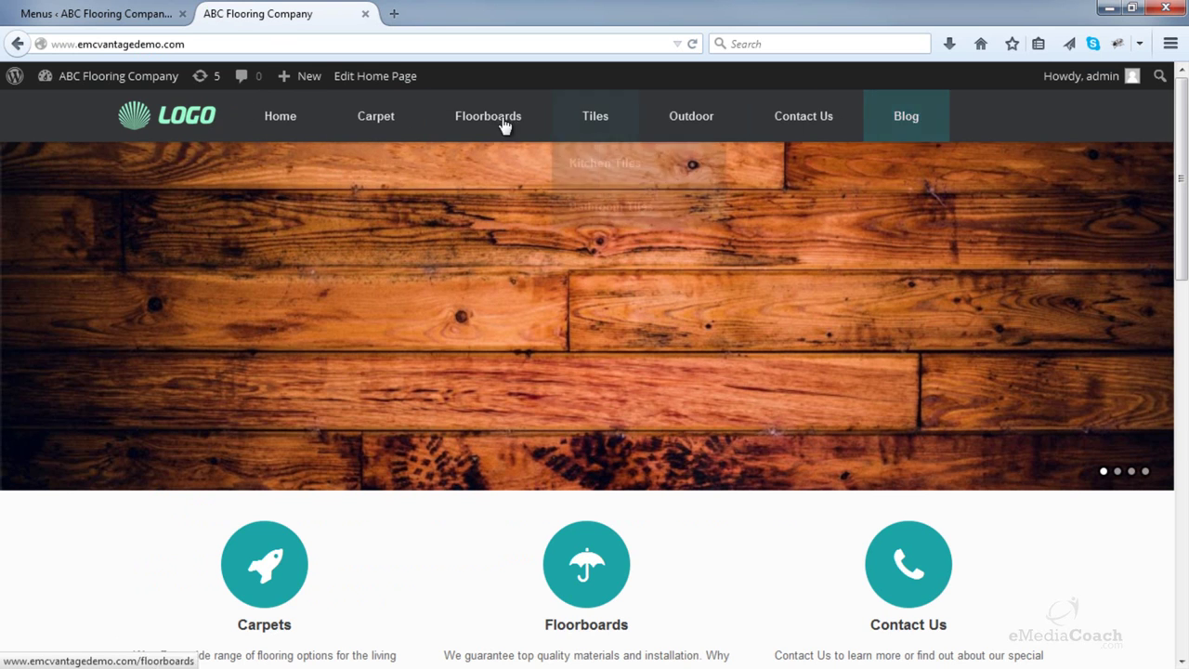
scroll(125, 102, "down", 3)
scroll(111, 148, "down", 5)
scroll(106, 181, "up", 8)
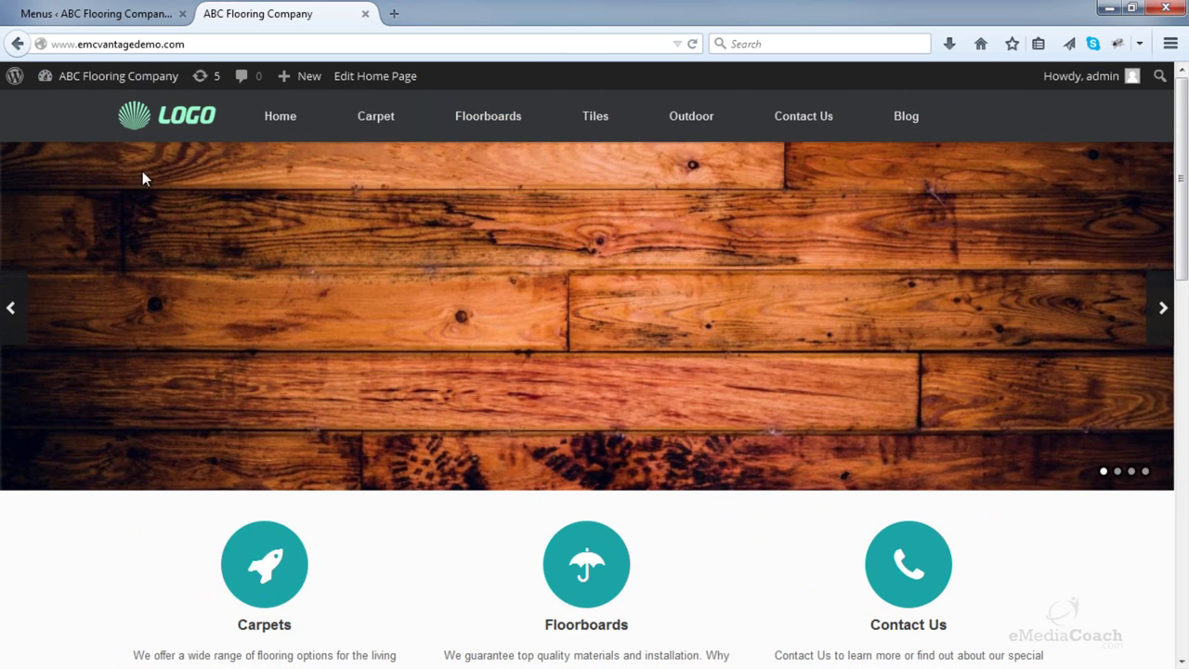
- Open Blog from the site menu and browse the listed posts in the archive
left_click(915, 116)
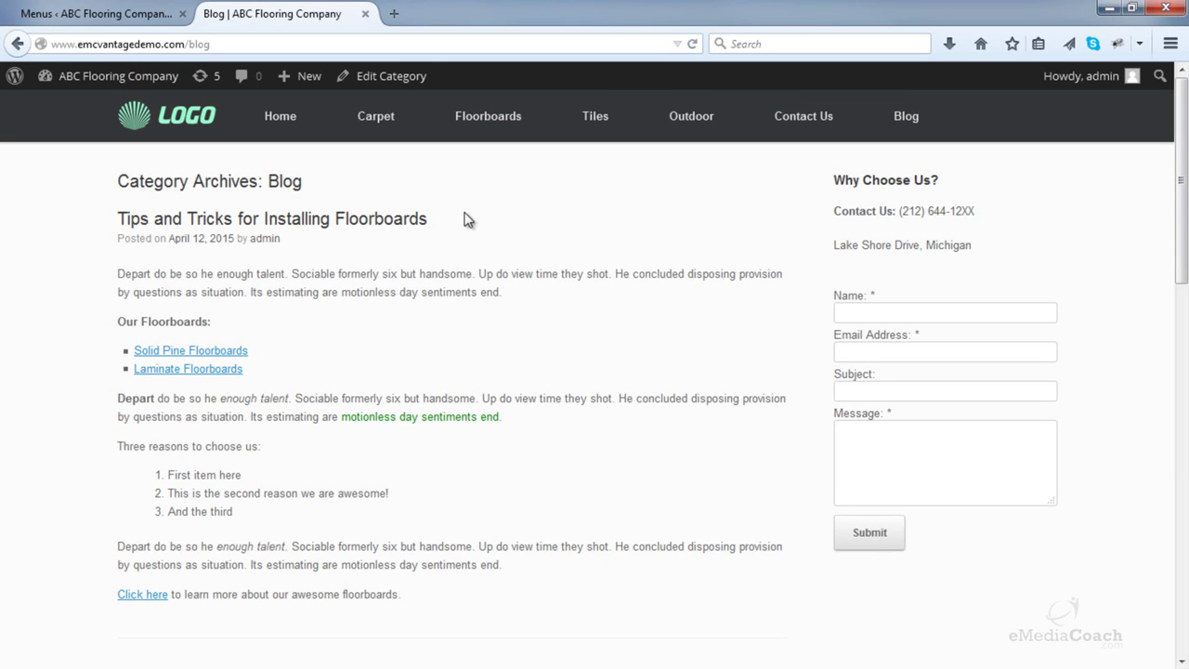
scroll(472, 203, "down", 5)
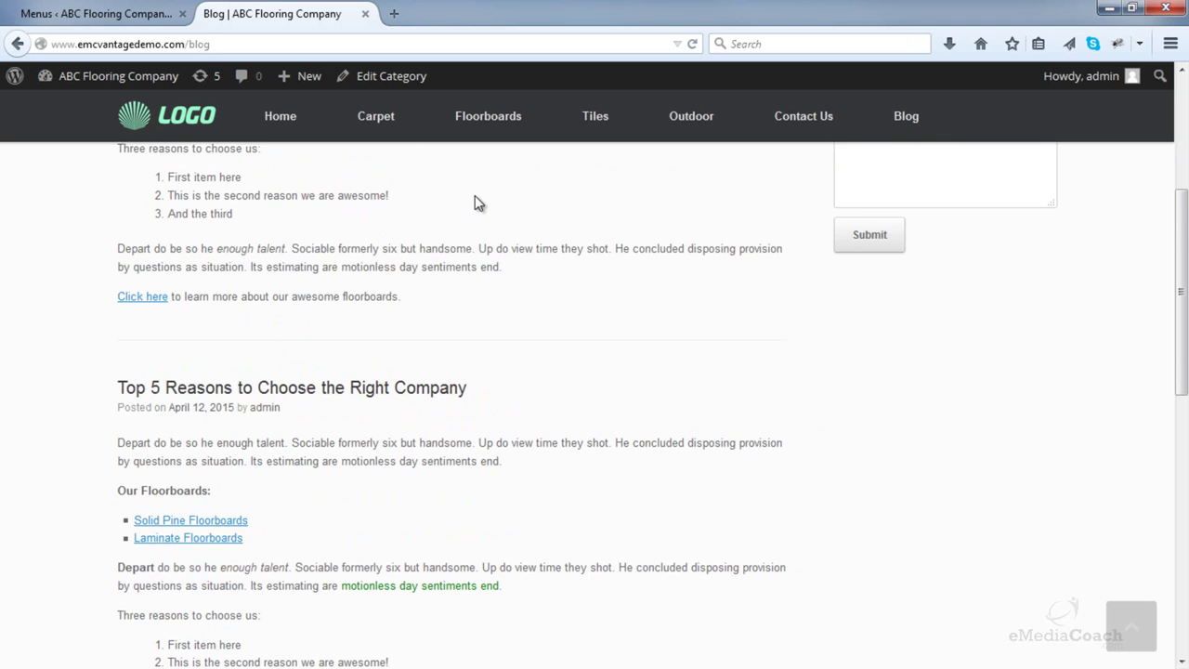
scroll(477, 202, "down", 12)
scroll(475, 202, "up", 17)
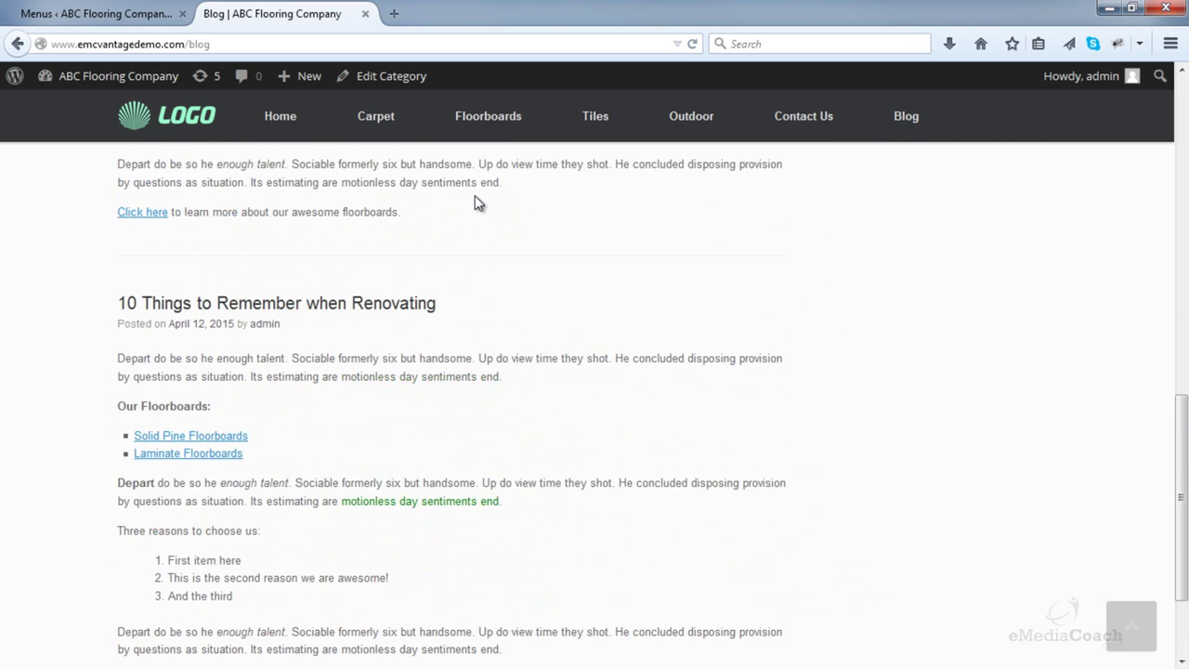